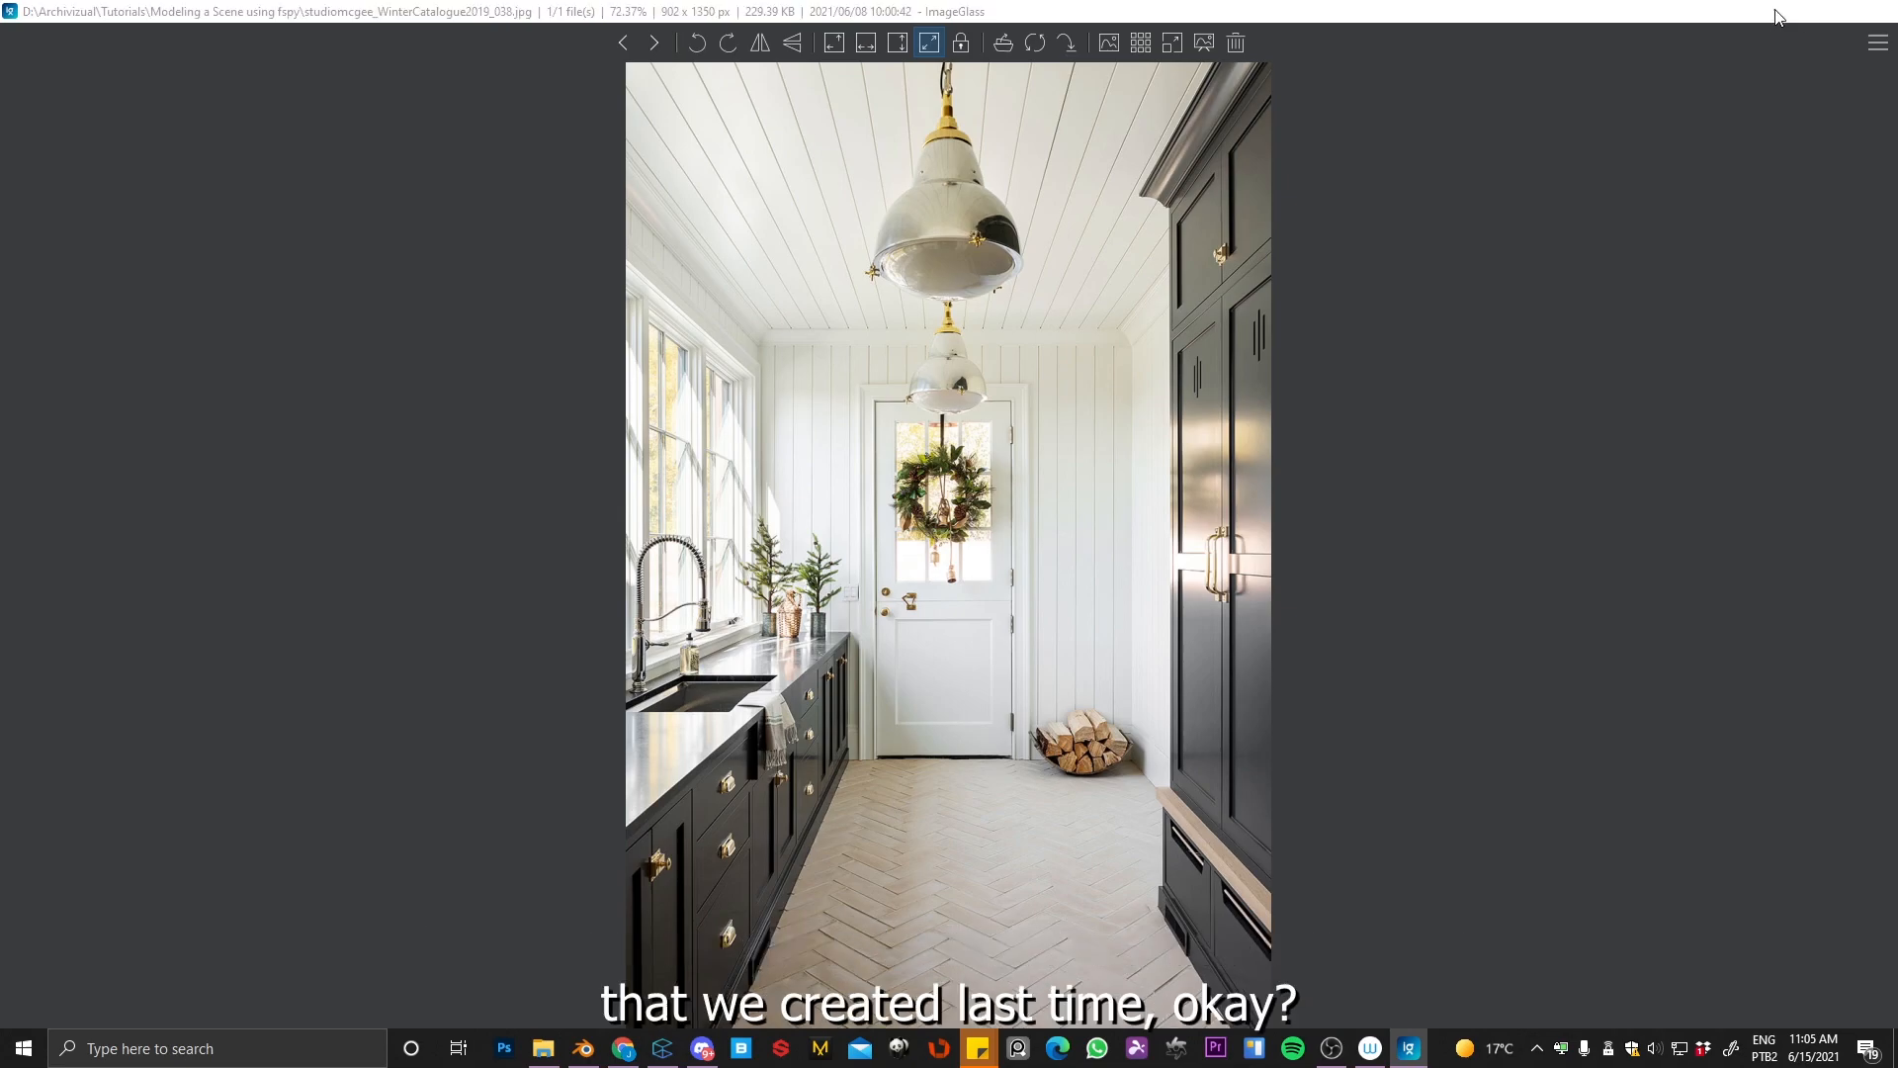
Step: Switch to Blender, delete the OC_Sky_Env environment in the Environments manager and add a new daylight environment
left_click(1781, 12)
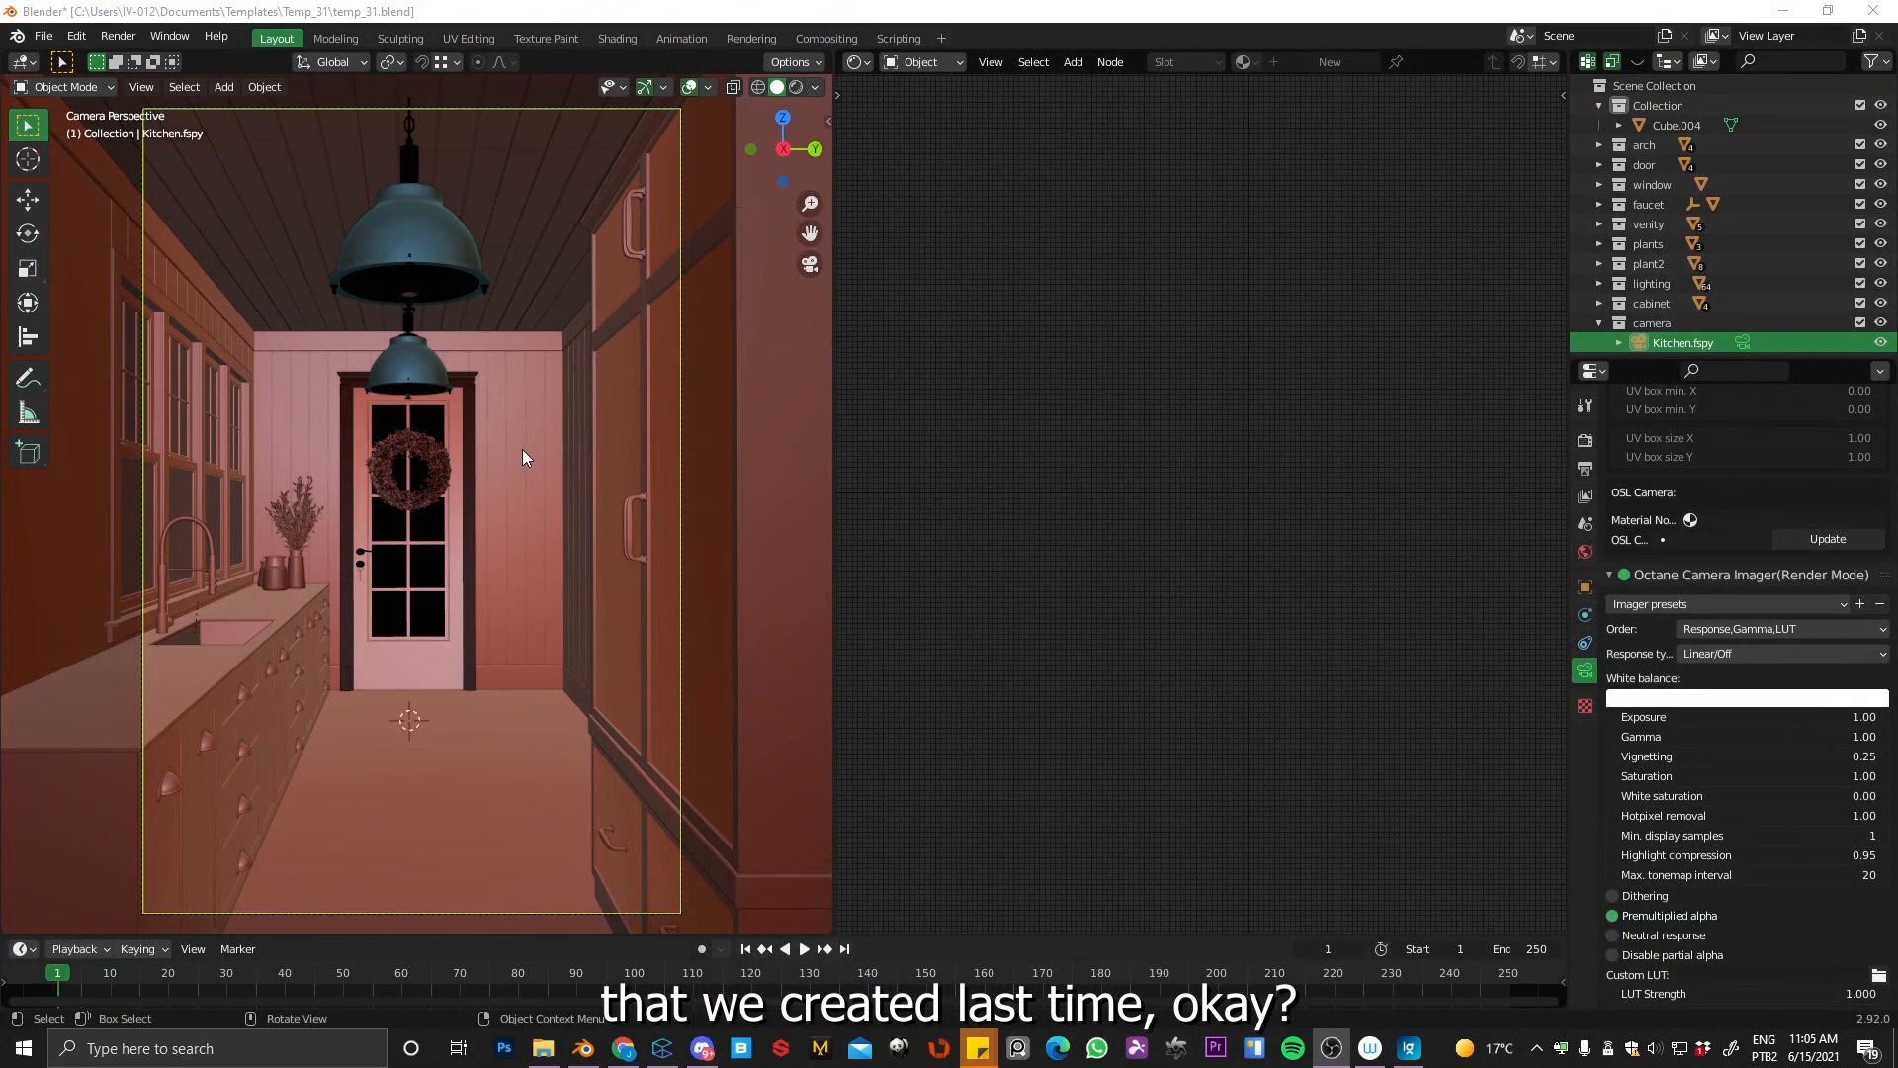
left_click(552, 425)
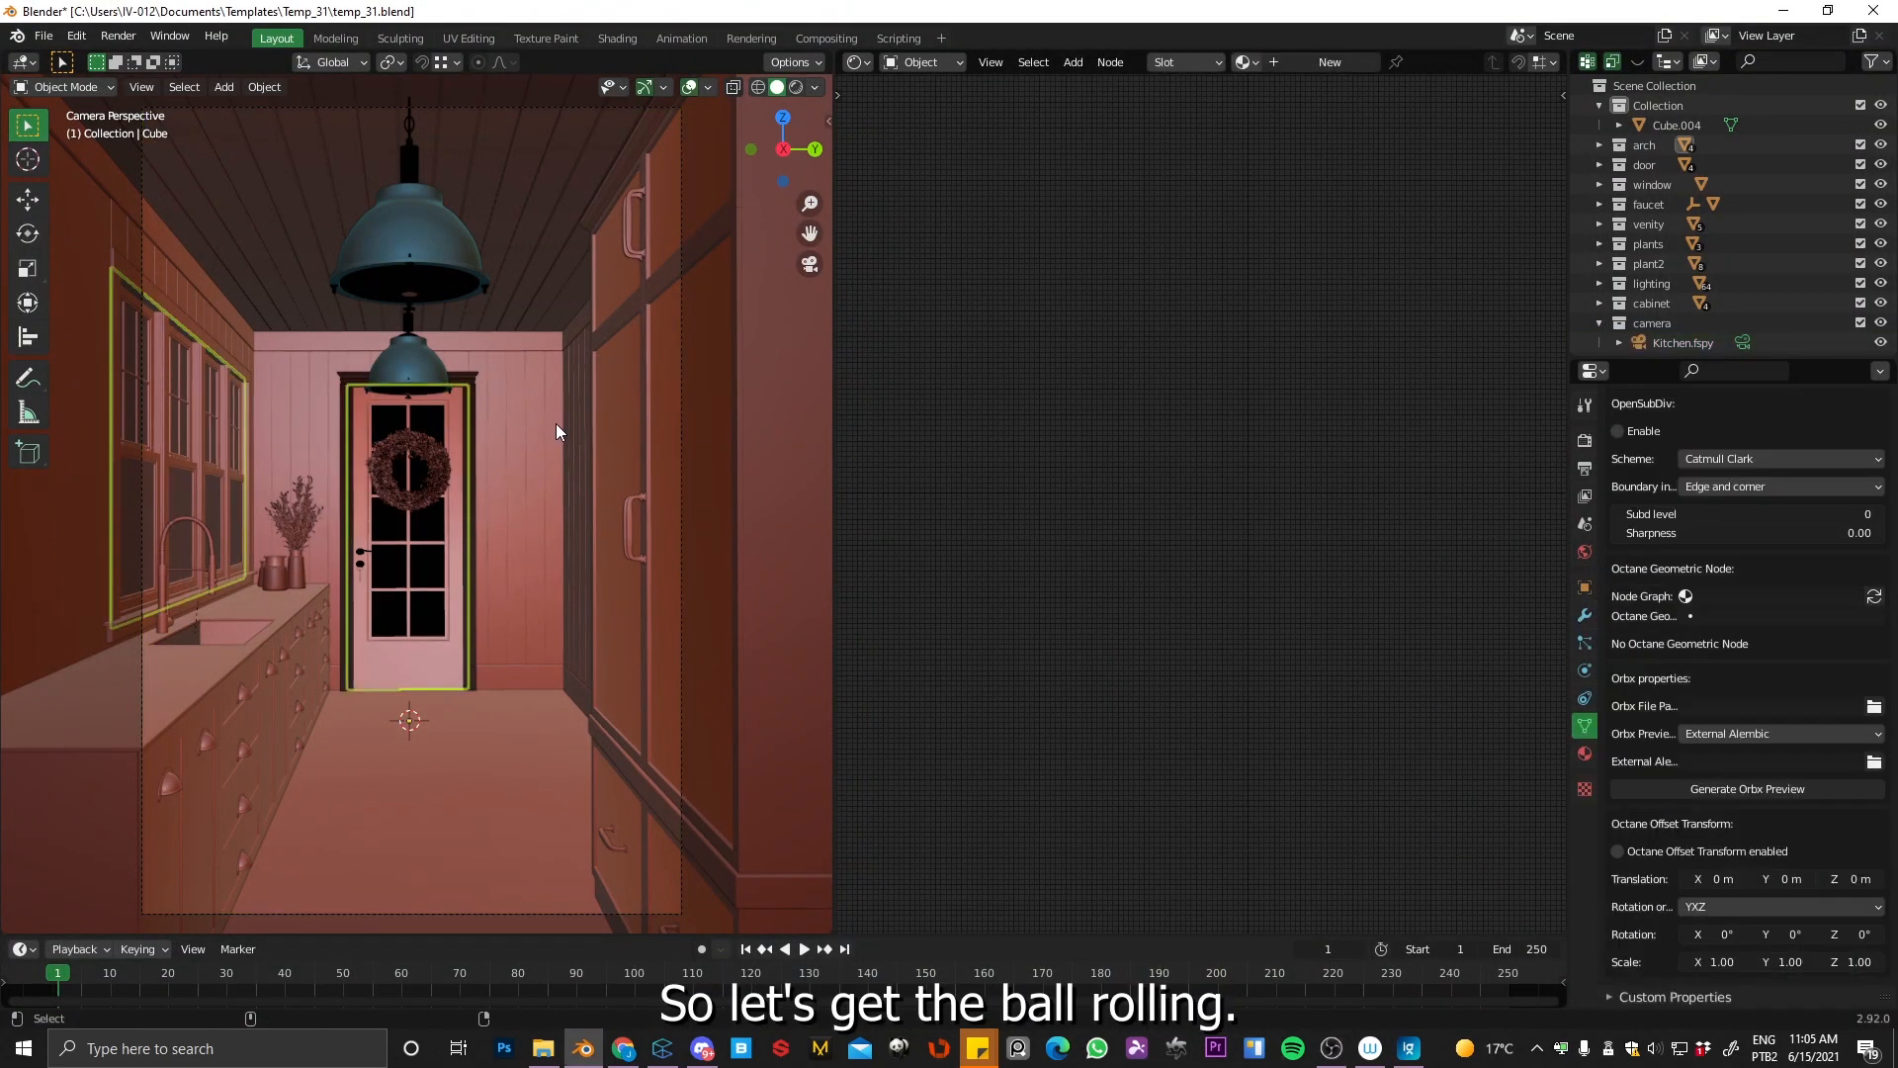
key("shift+alt+e")
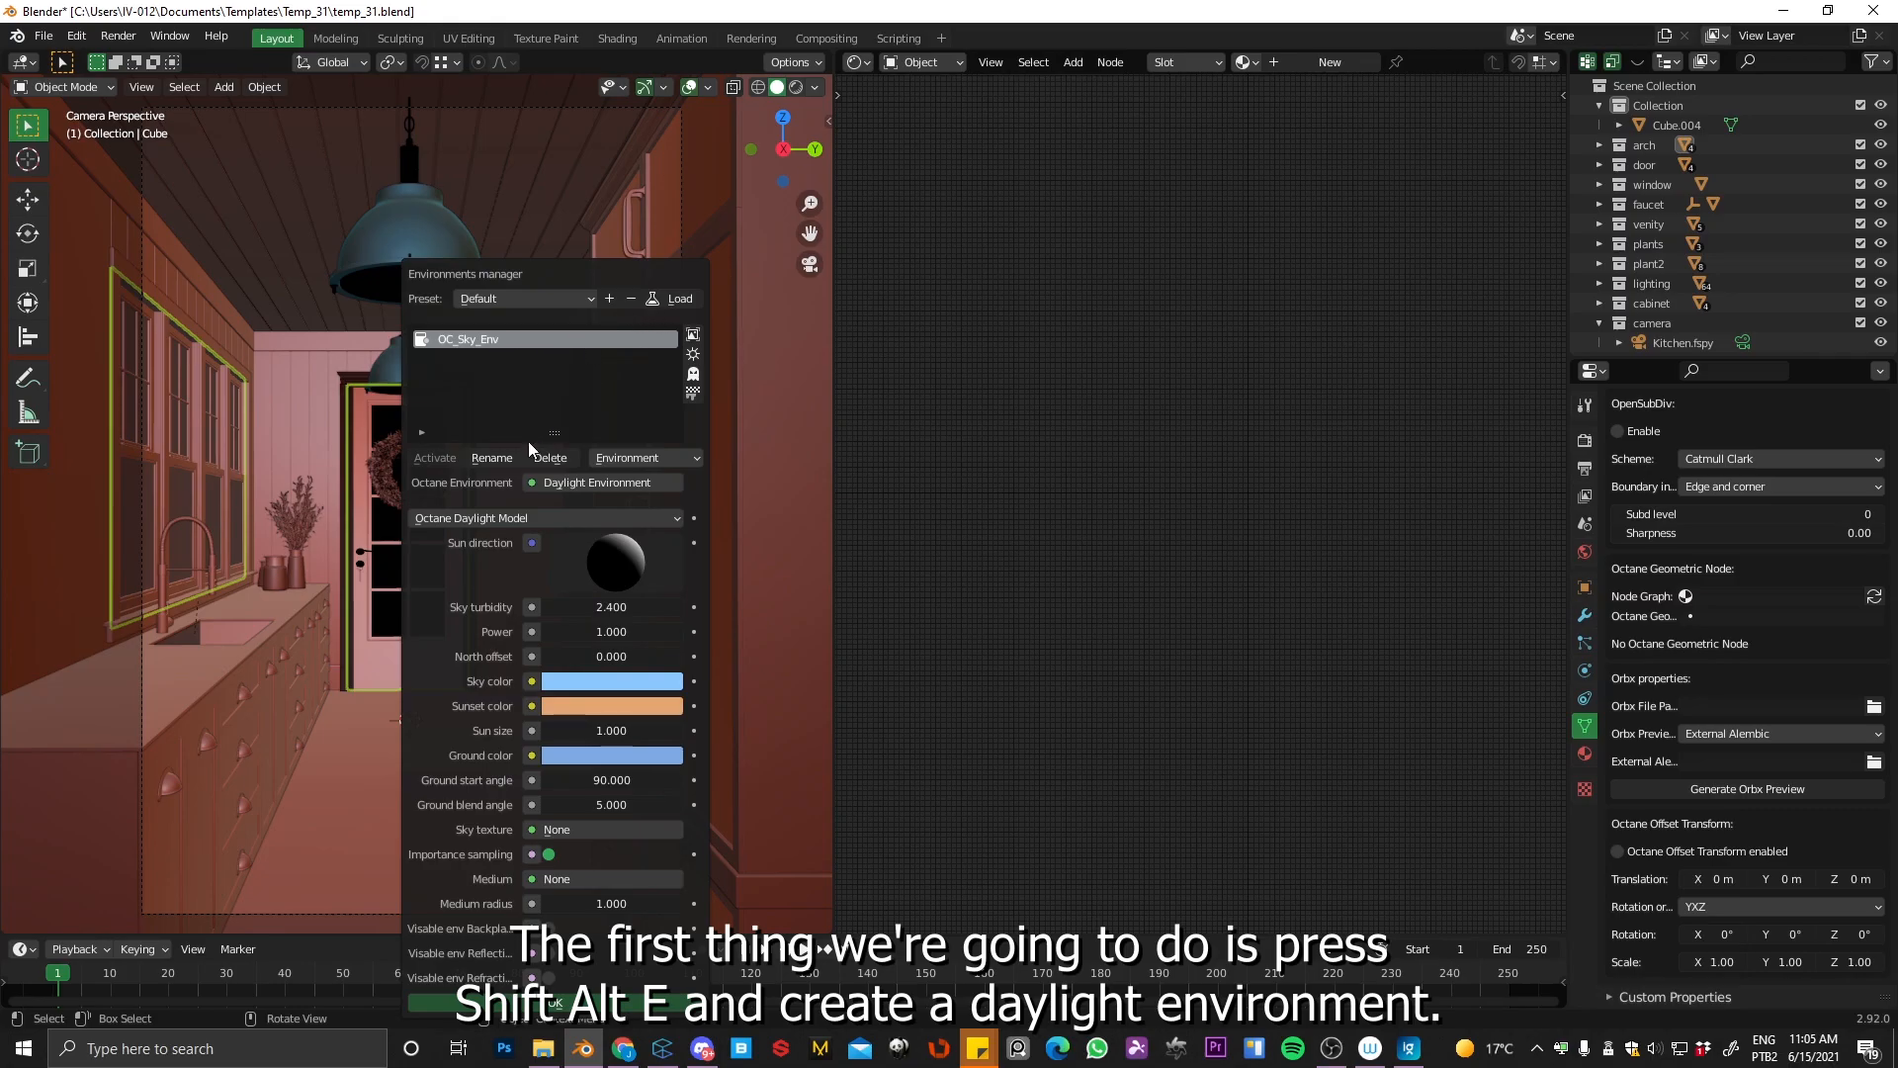
left_click(544, 458)
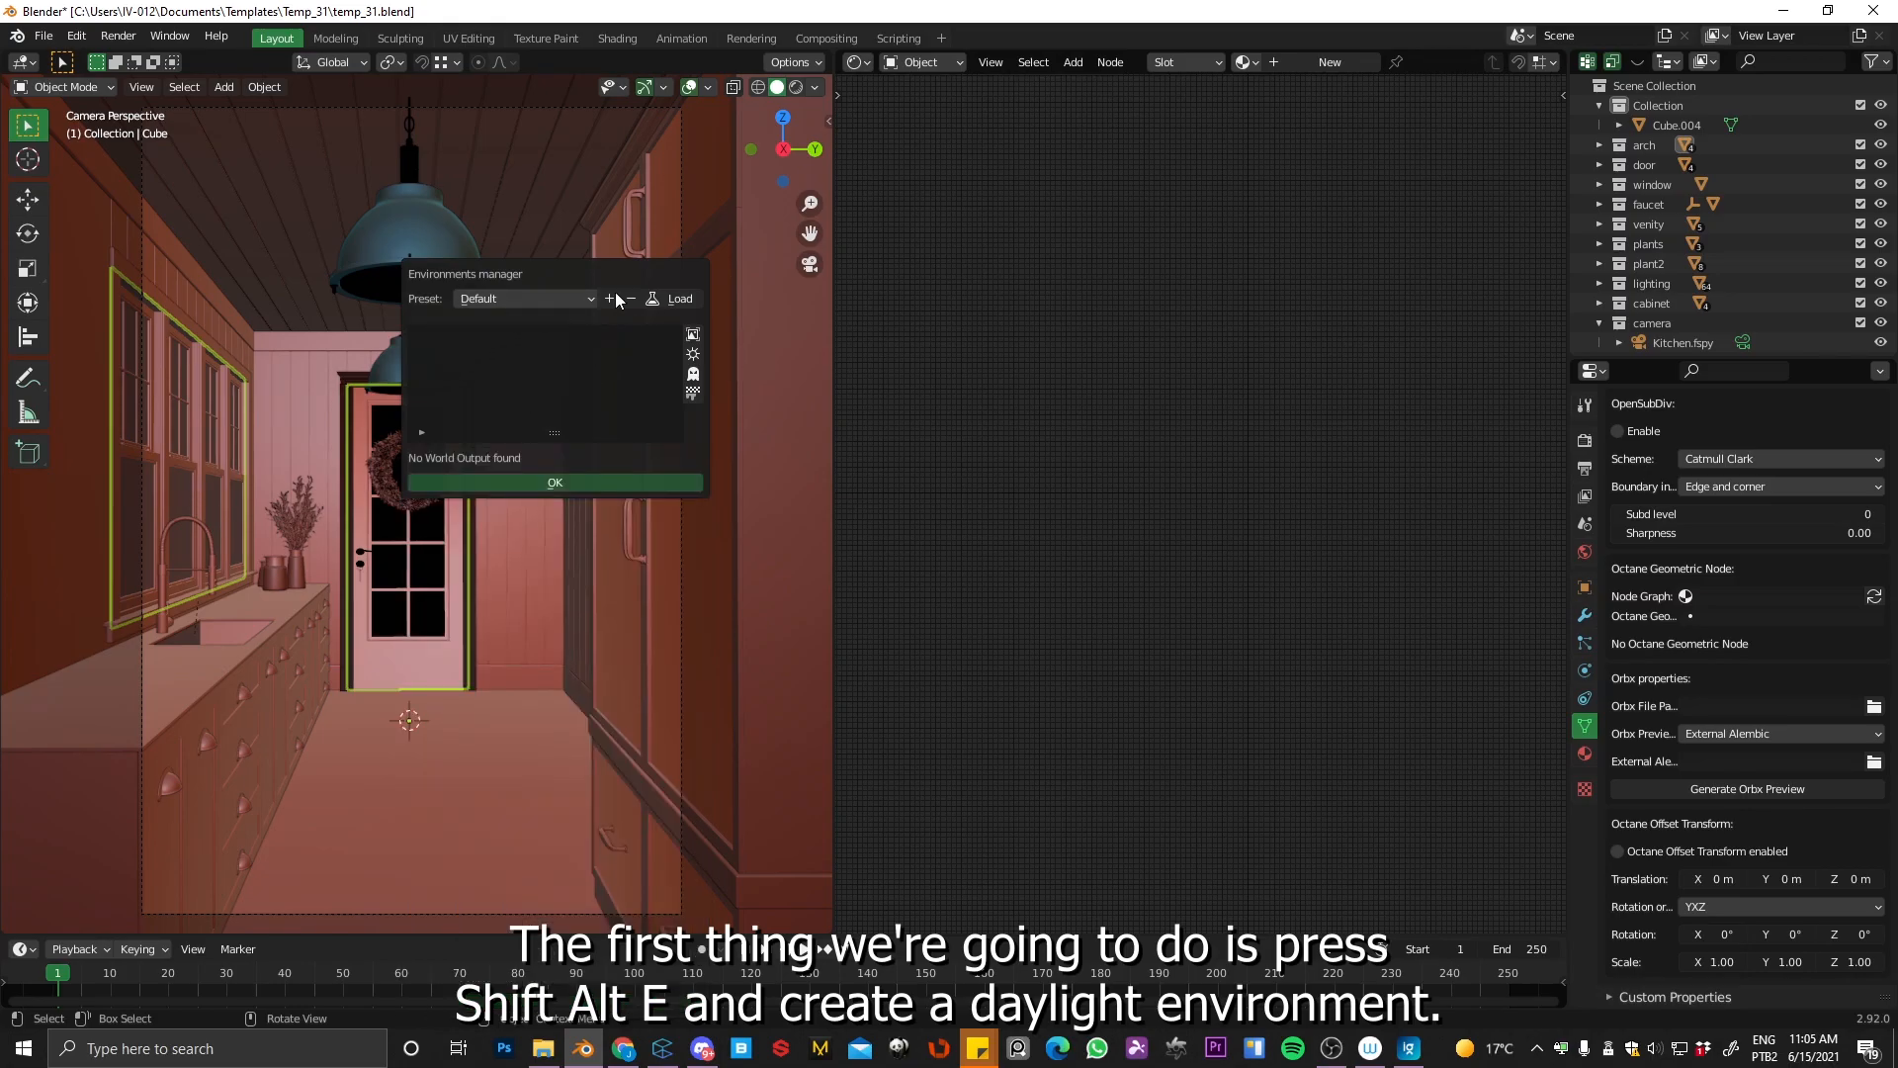
left_click(694, 356)
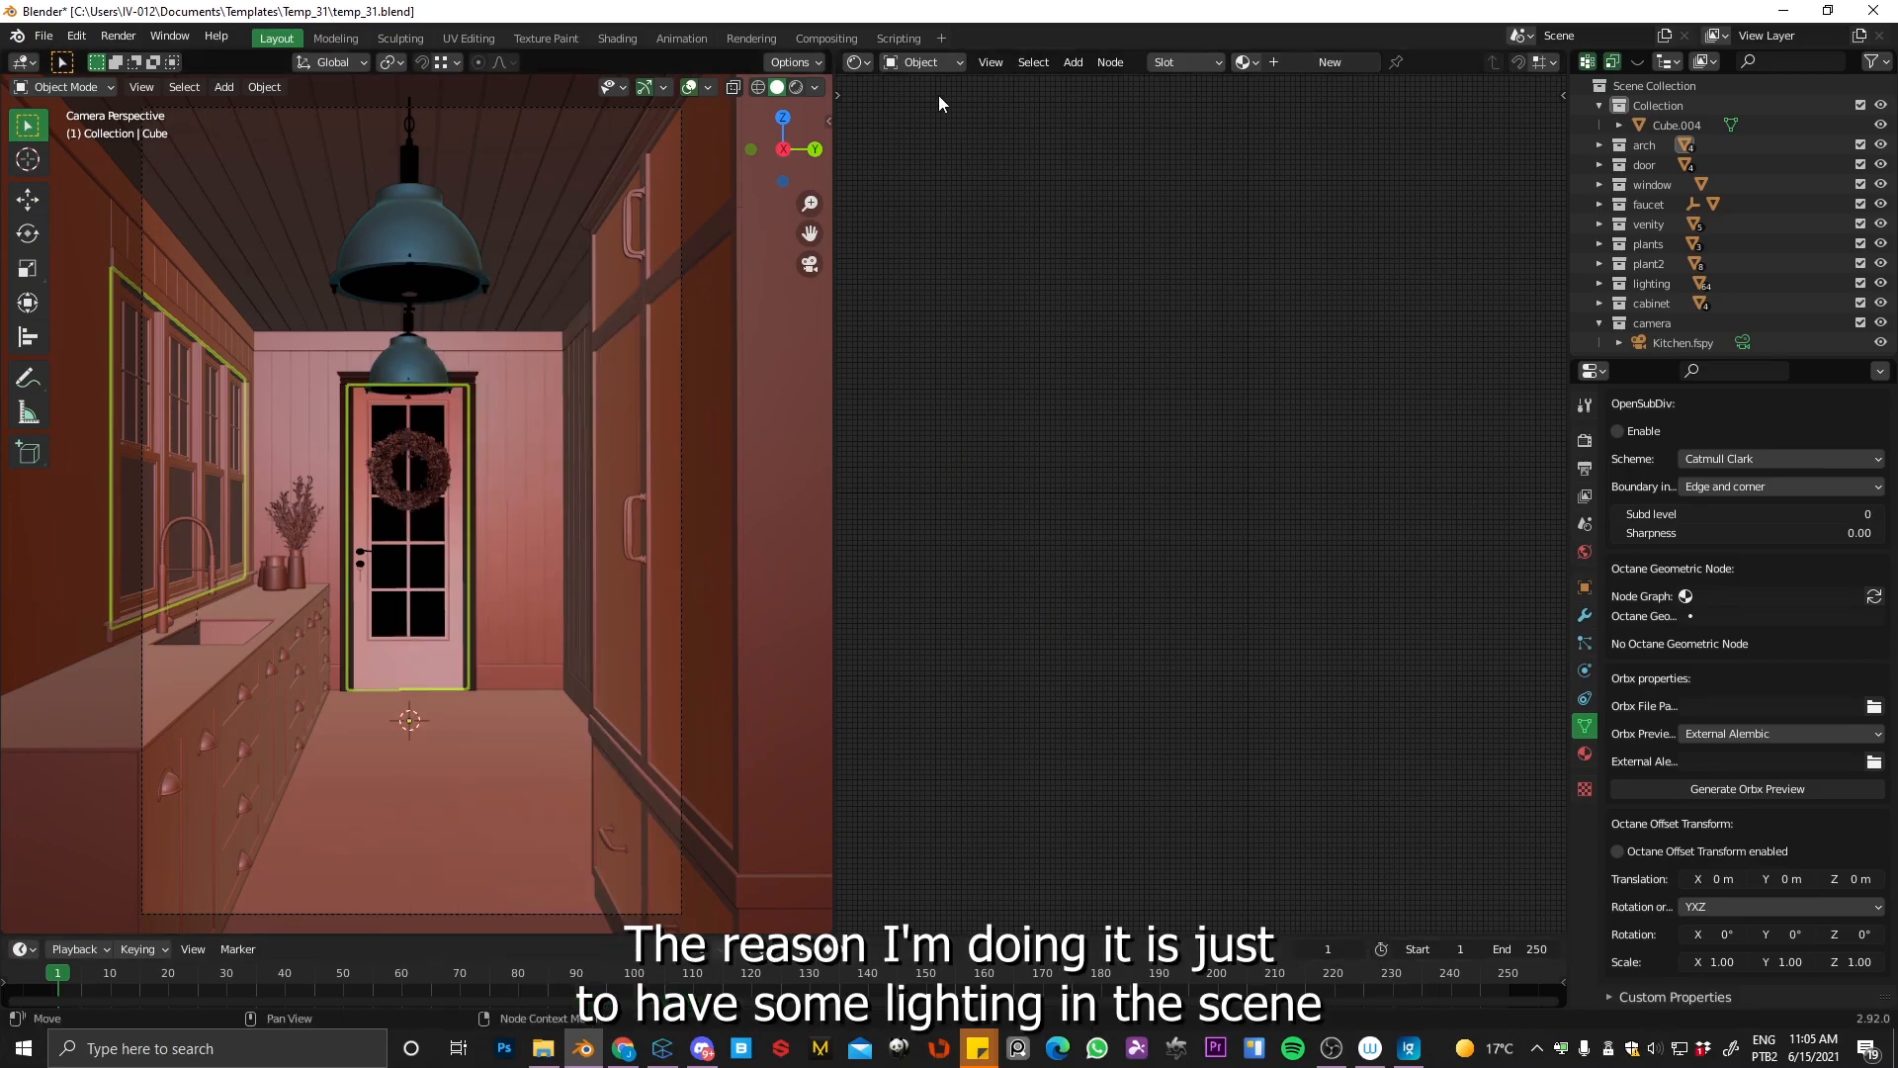
Step: Set the shader editor's shader type to Kernel to show the Daylight Environment nodes and switch the viewport to rendered shading
left_click(935, 64)
left_click(936, 152)
scroll(1216, 495, "up", 5)
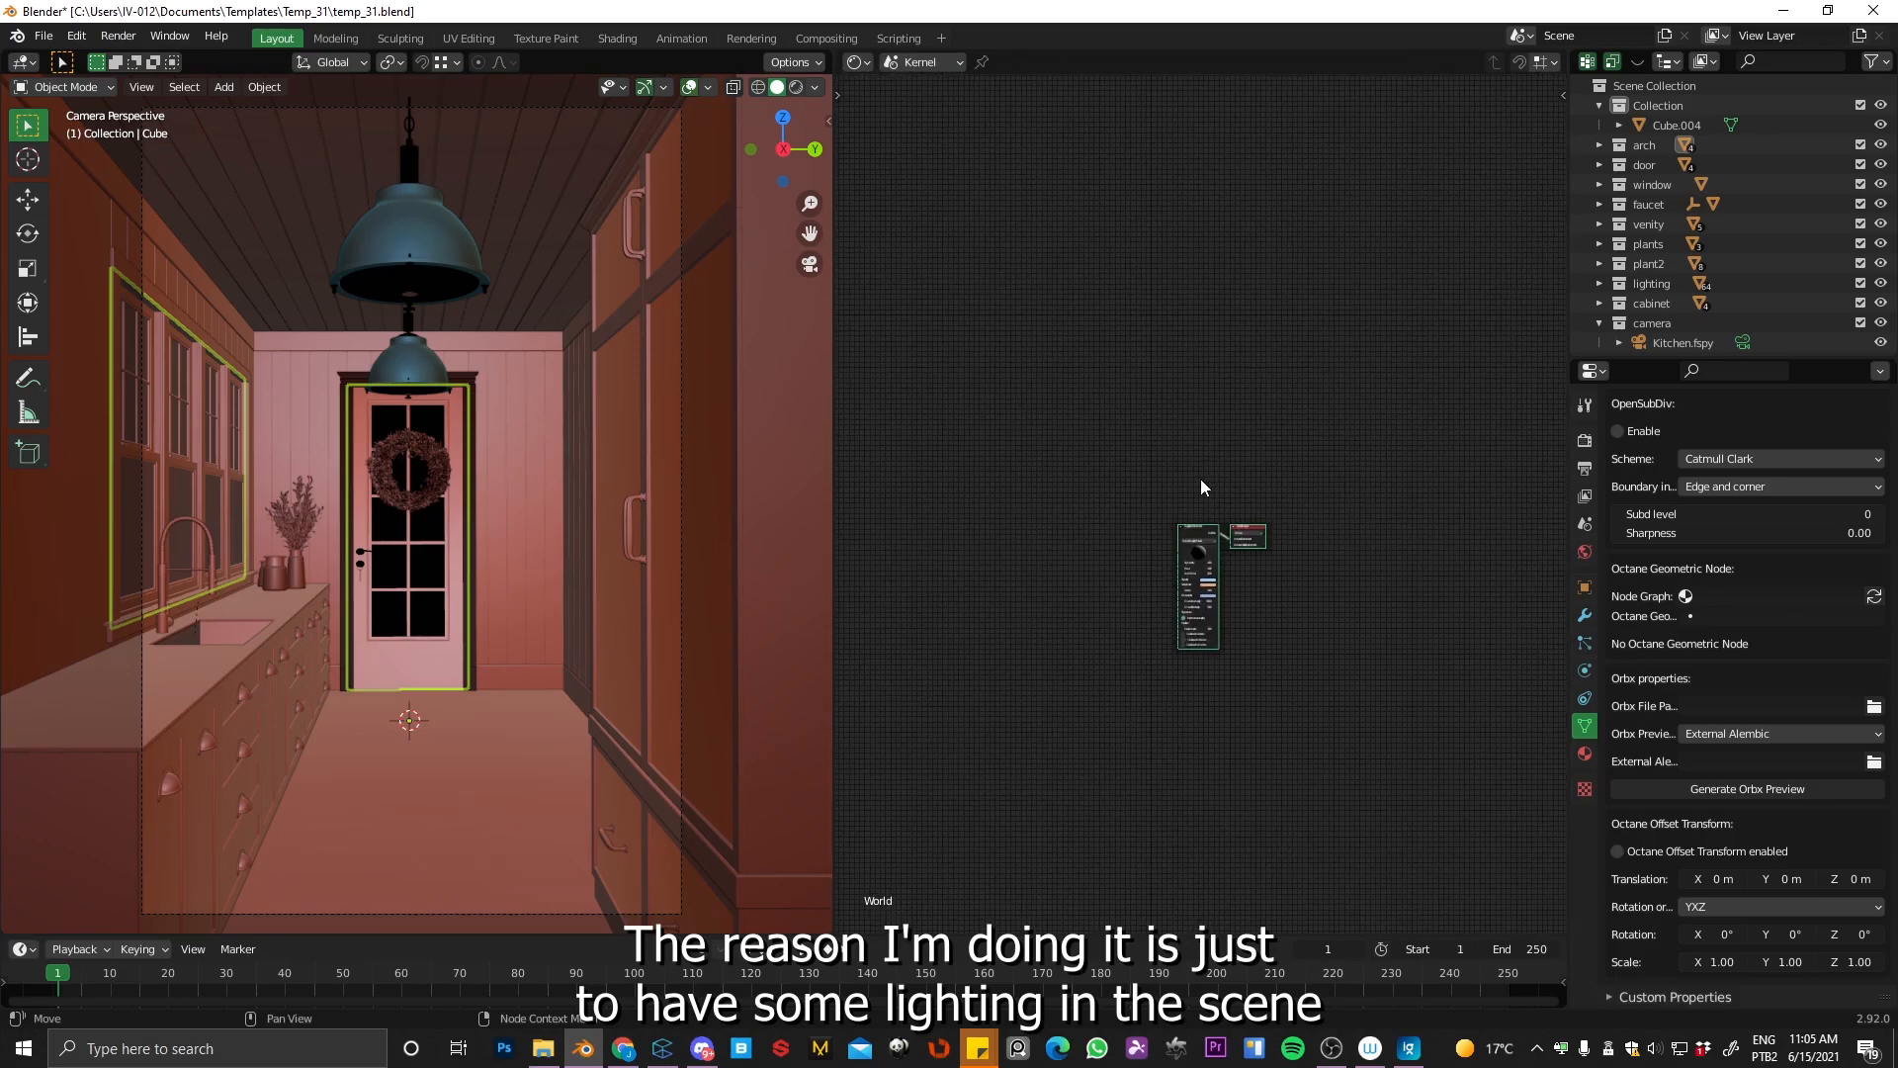
middle_click_drag(1256, 390, 1240, 260)
scroll(1252, 342, "up", 1)
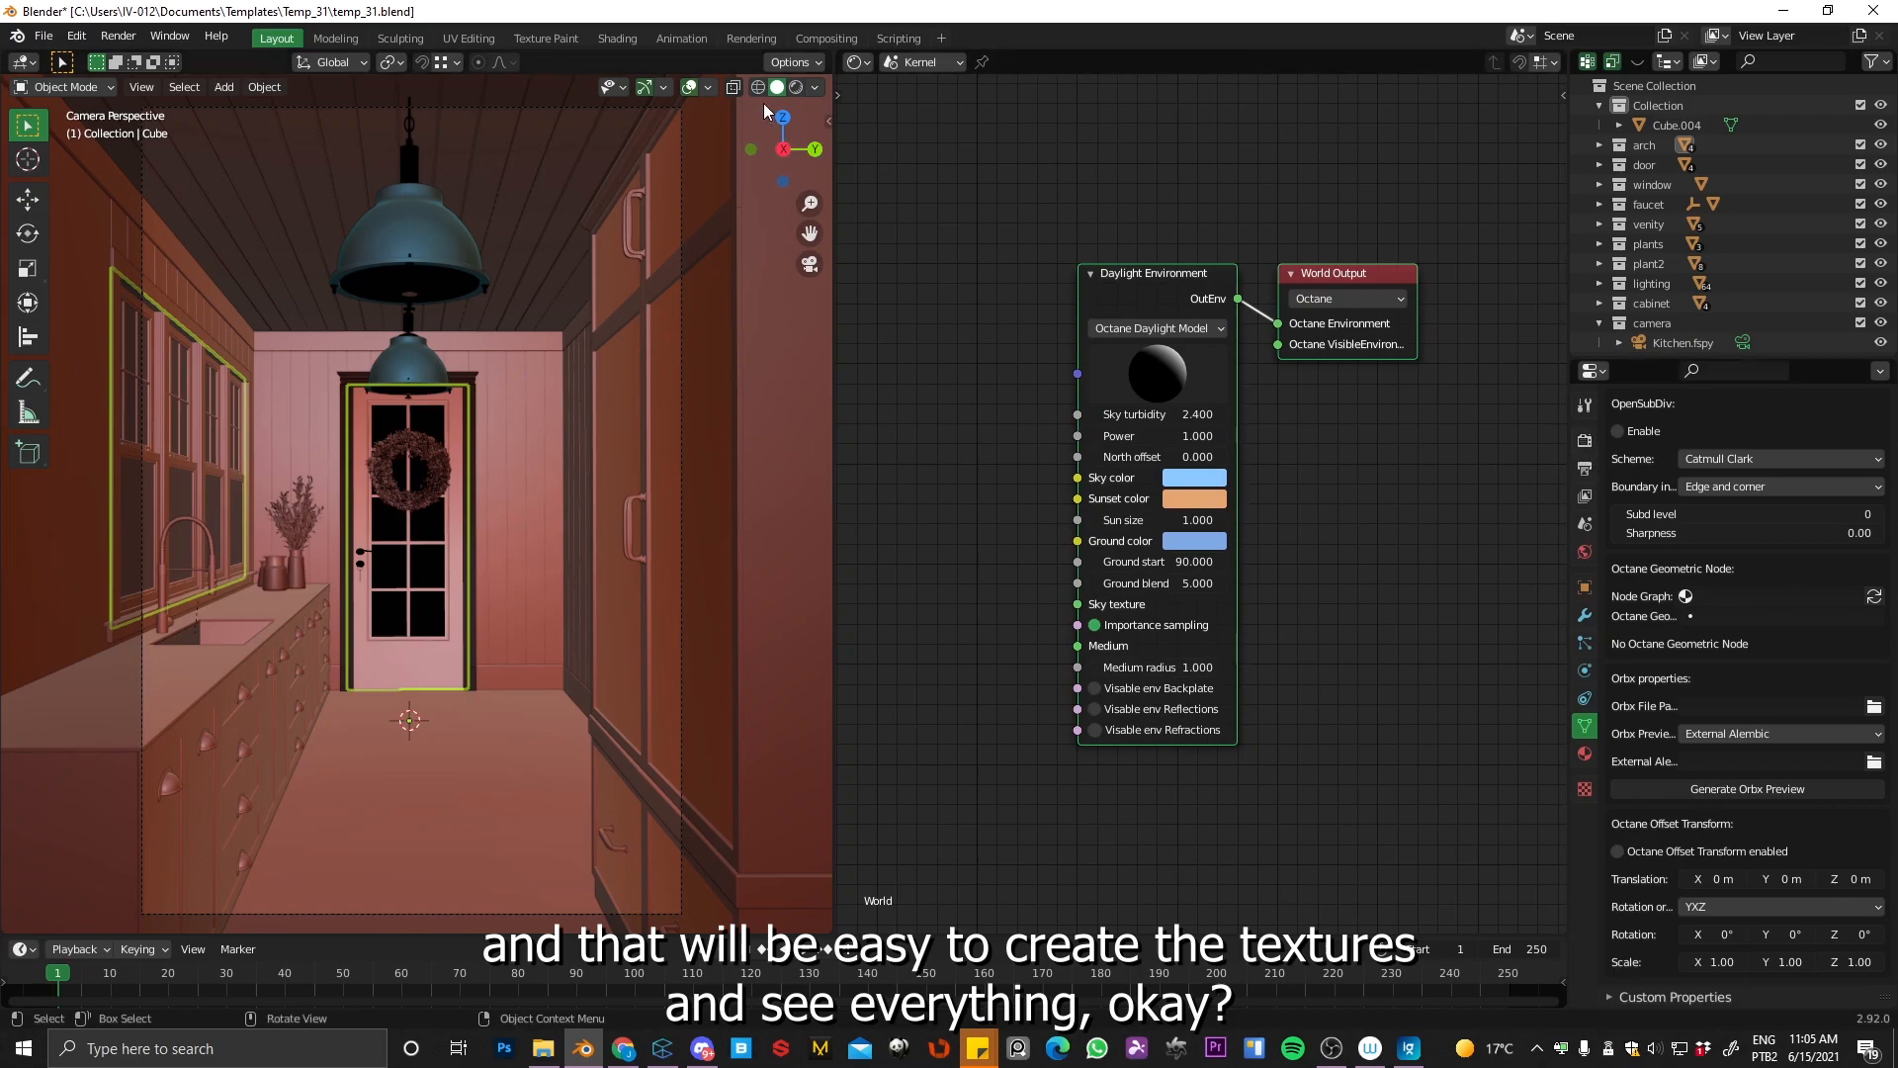
left_click(795, 88)
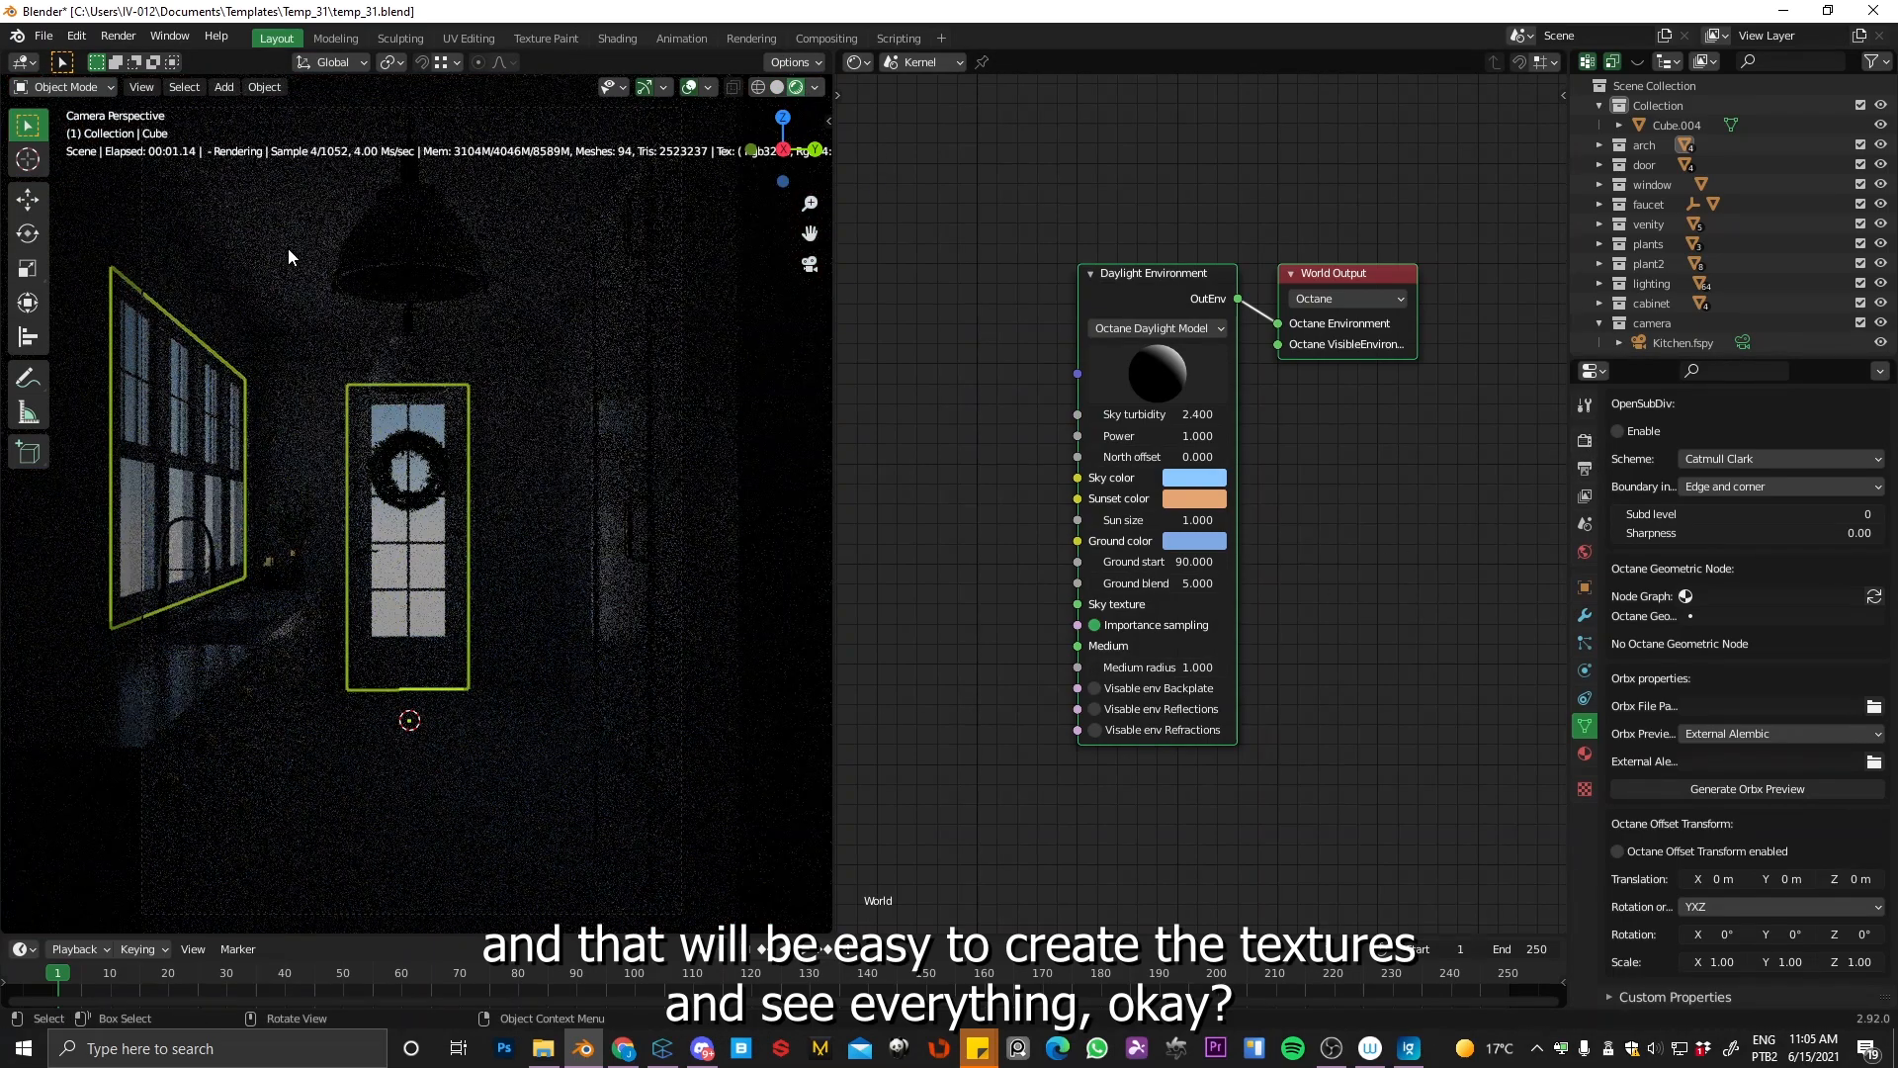
Step: Select the Kitchen.fspy camera and check the Color Management settings in the render properties
left_click(687, 599)
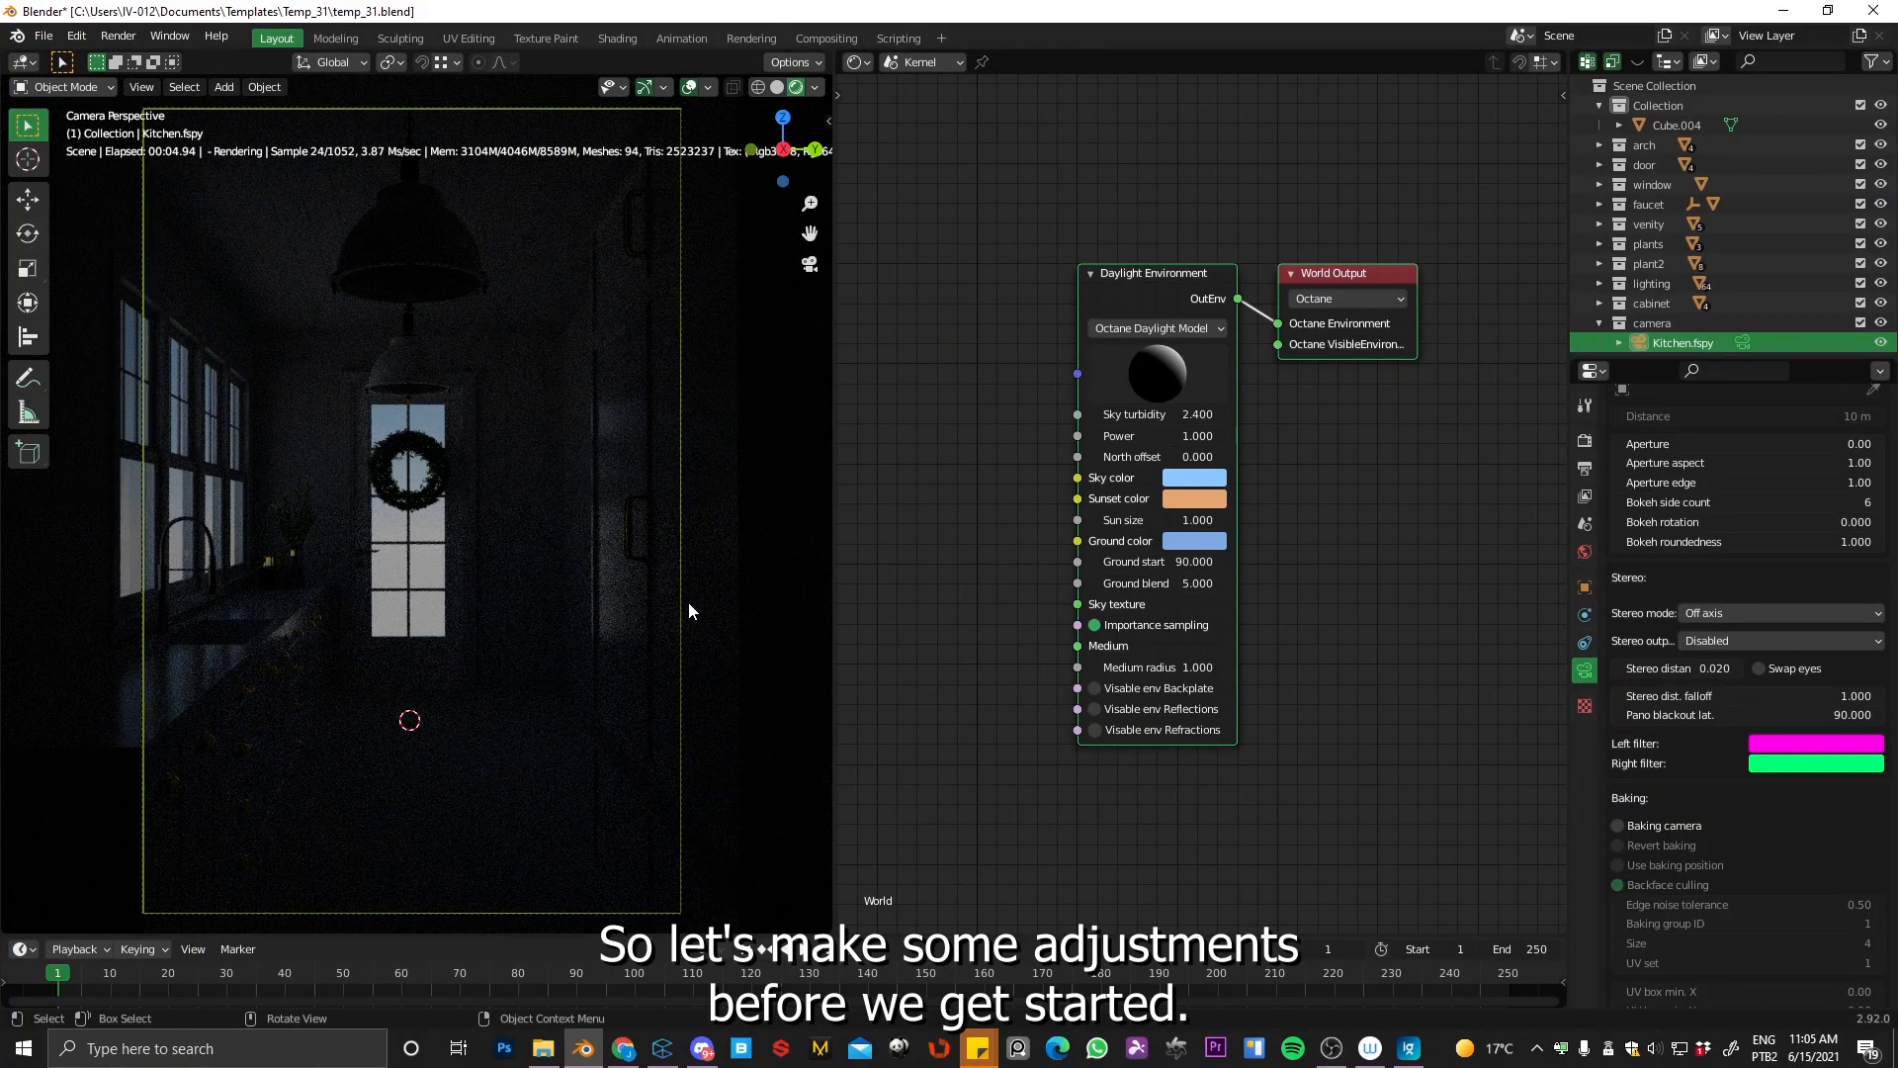
left_click(1585, 440)
scroll(1740, 751, "down", 15)
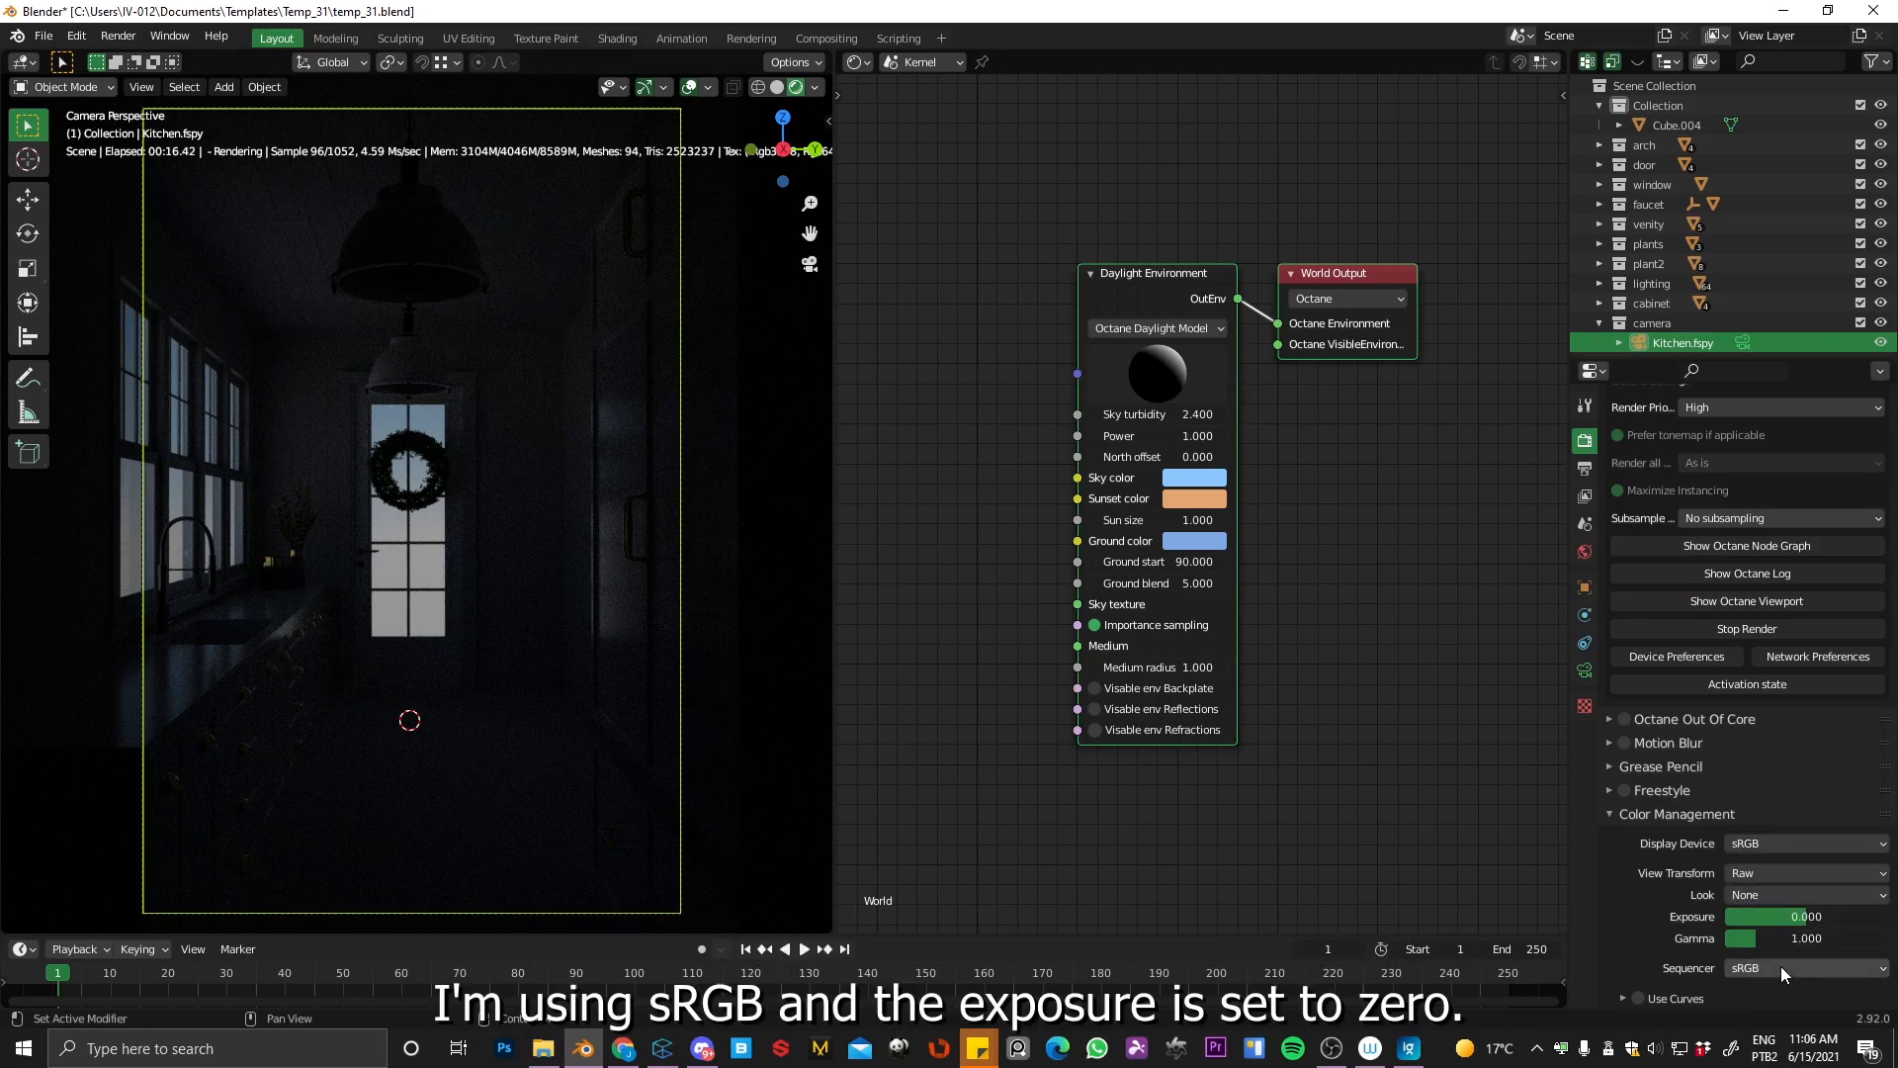
Step: Keep the Octane Camera Imager enabled for the camera and set its response type to sRGB
left_click(1585, 671)
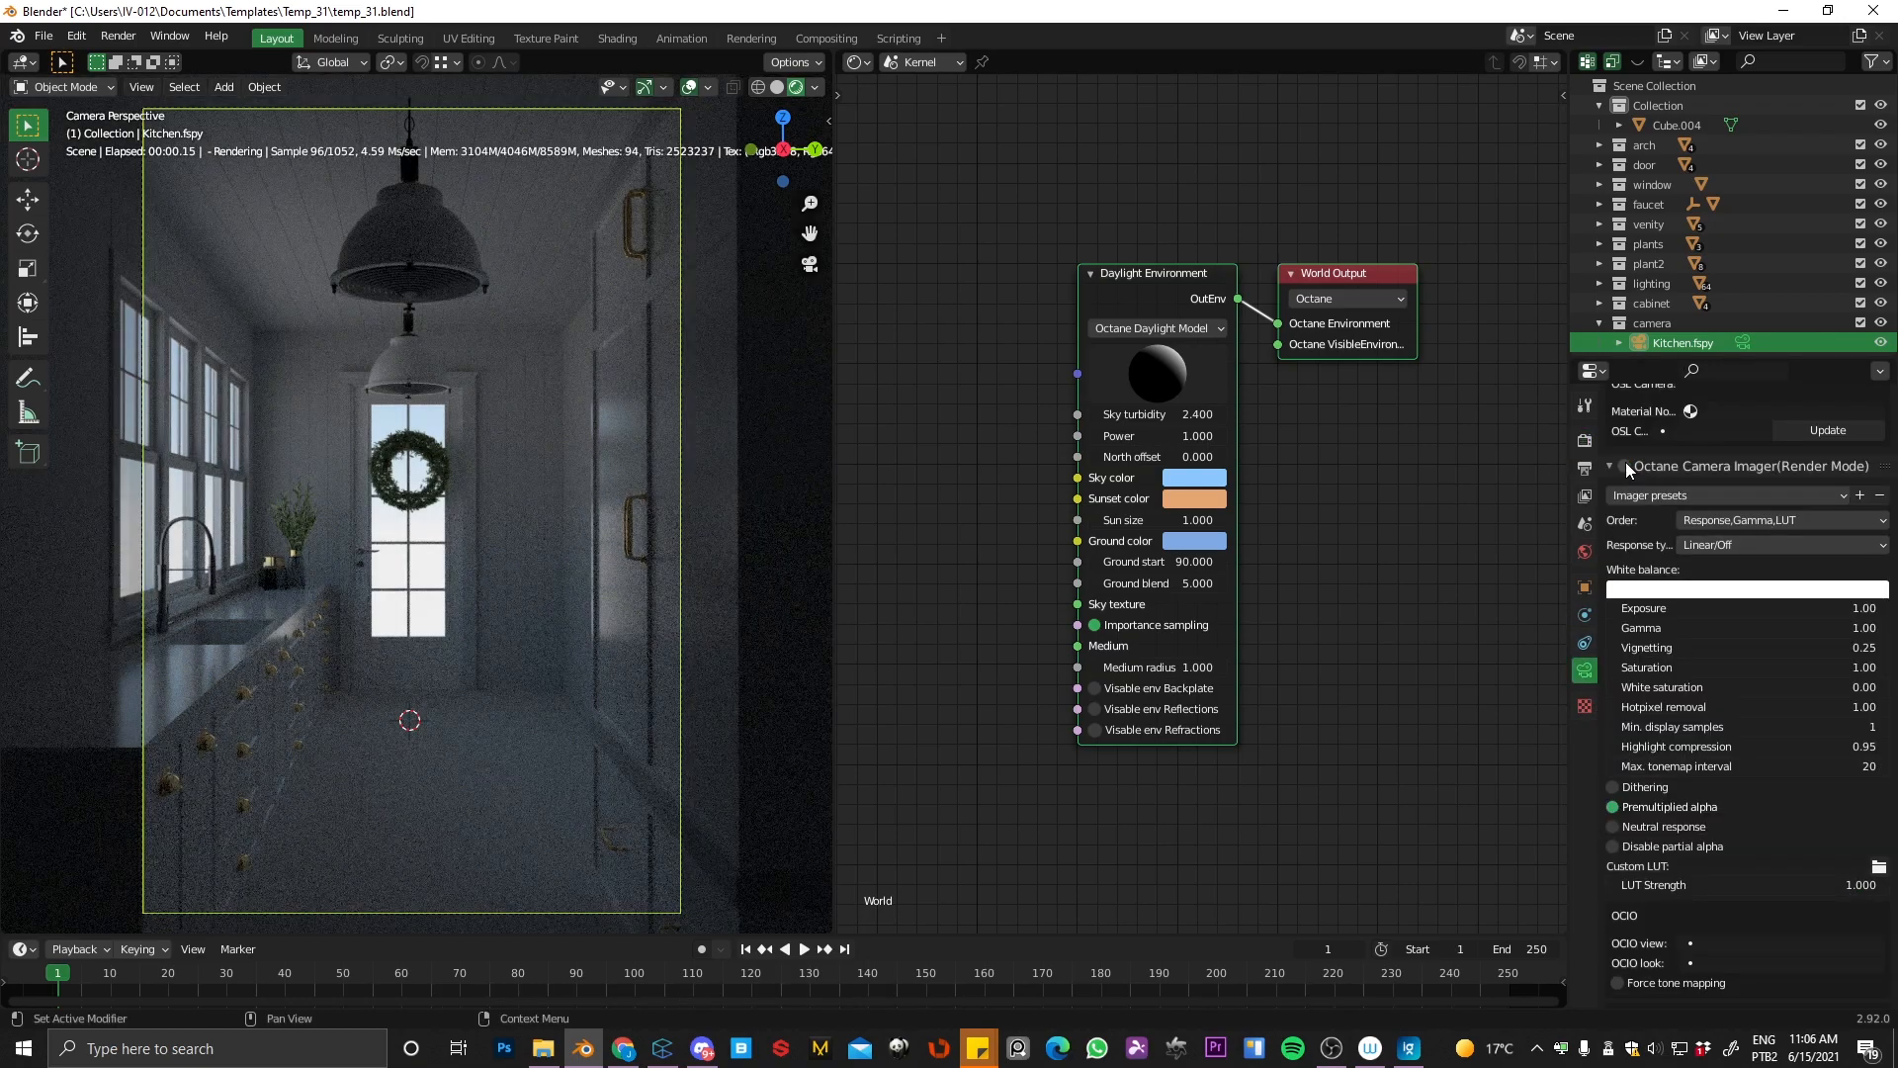
left_click(1624, 465)
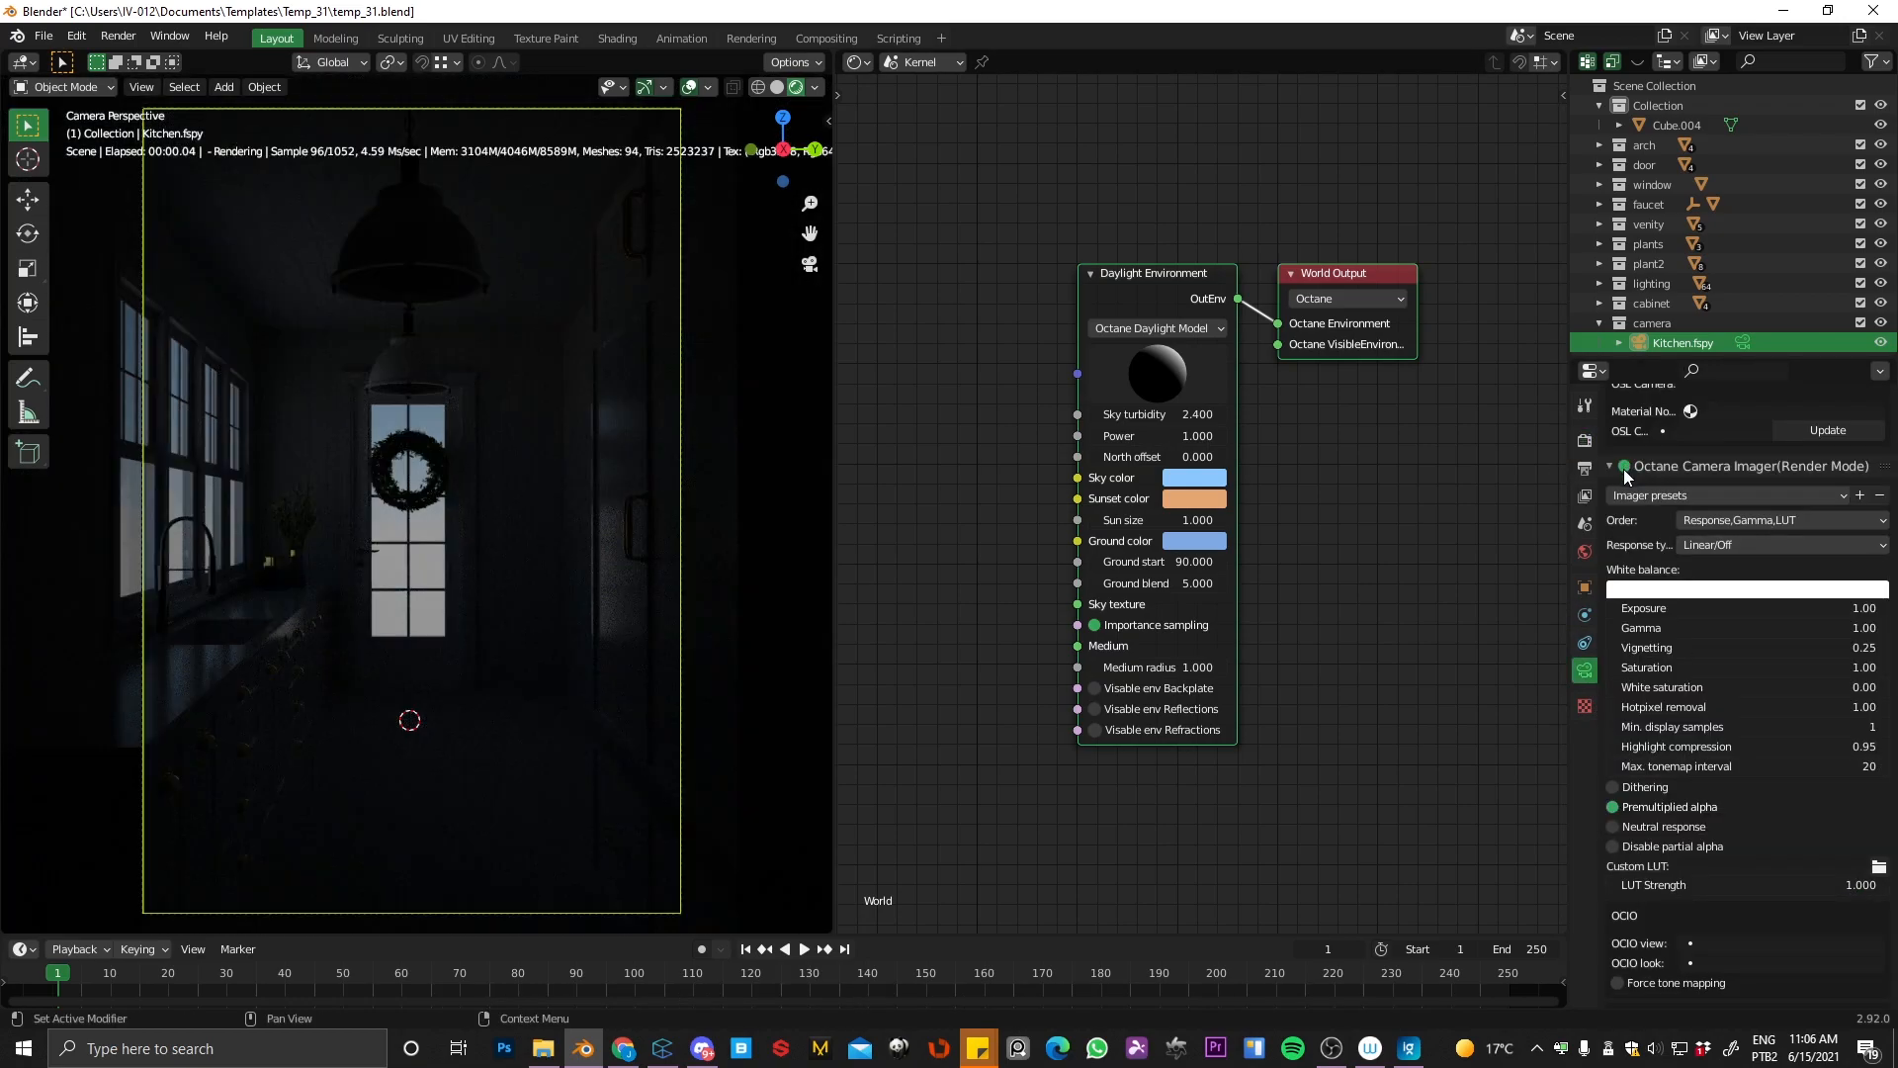
left_click(1624, 466)
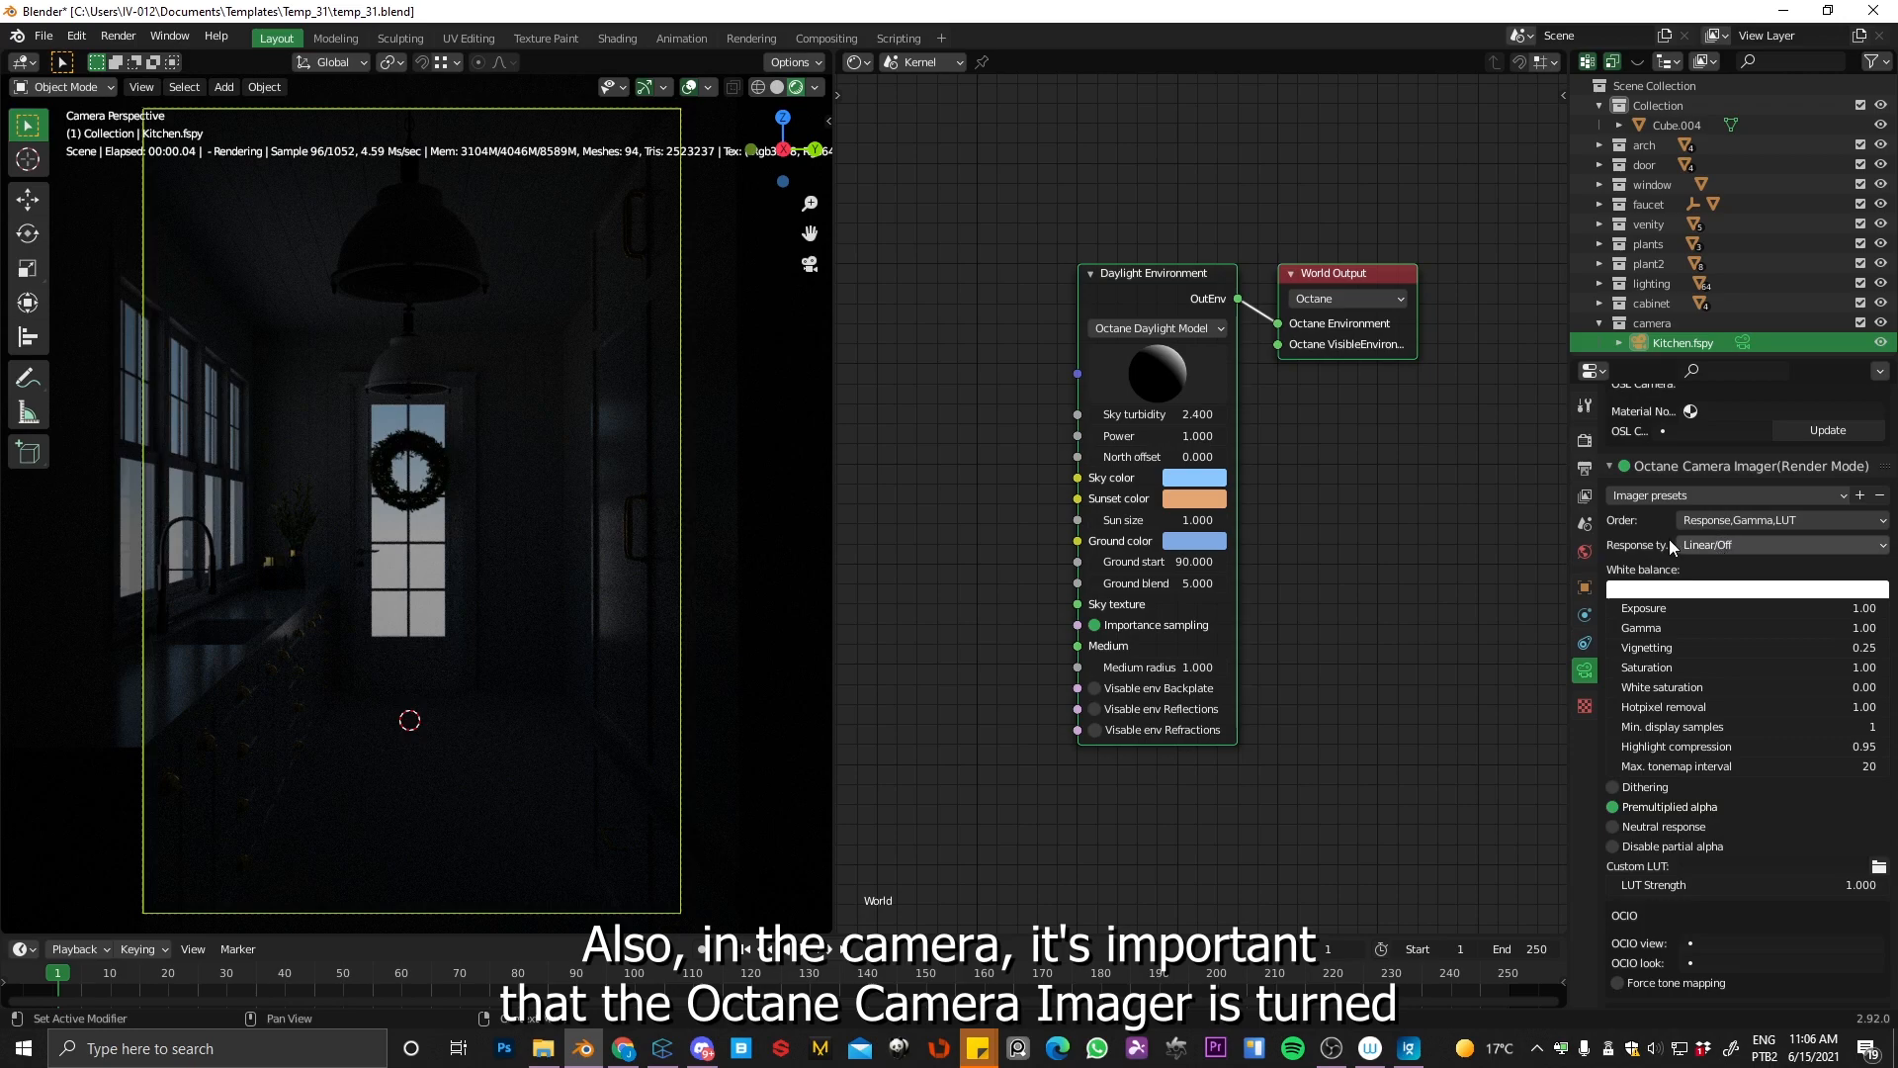
left_click(1726, 549)
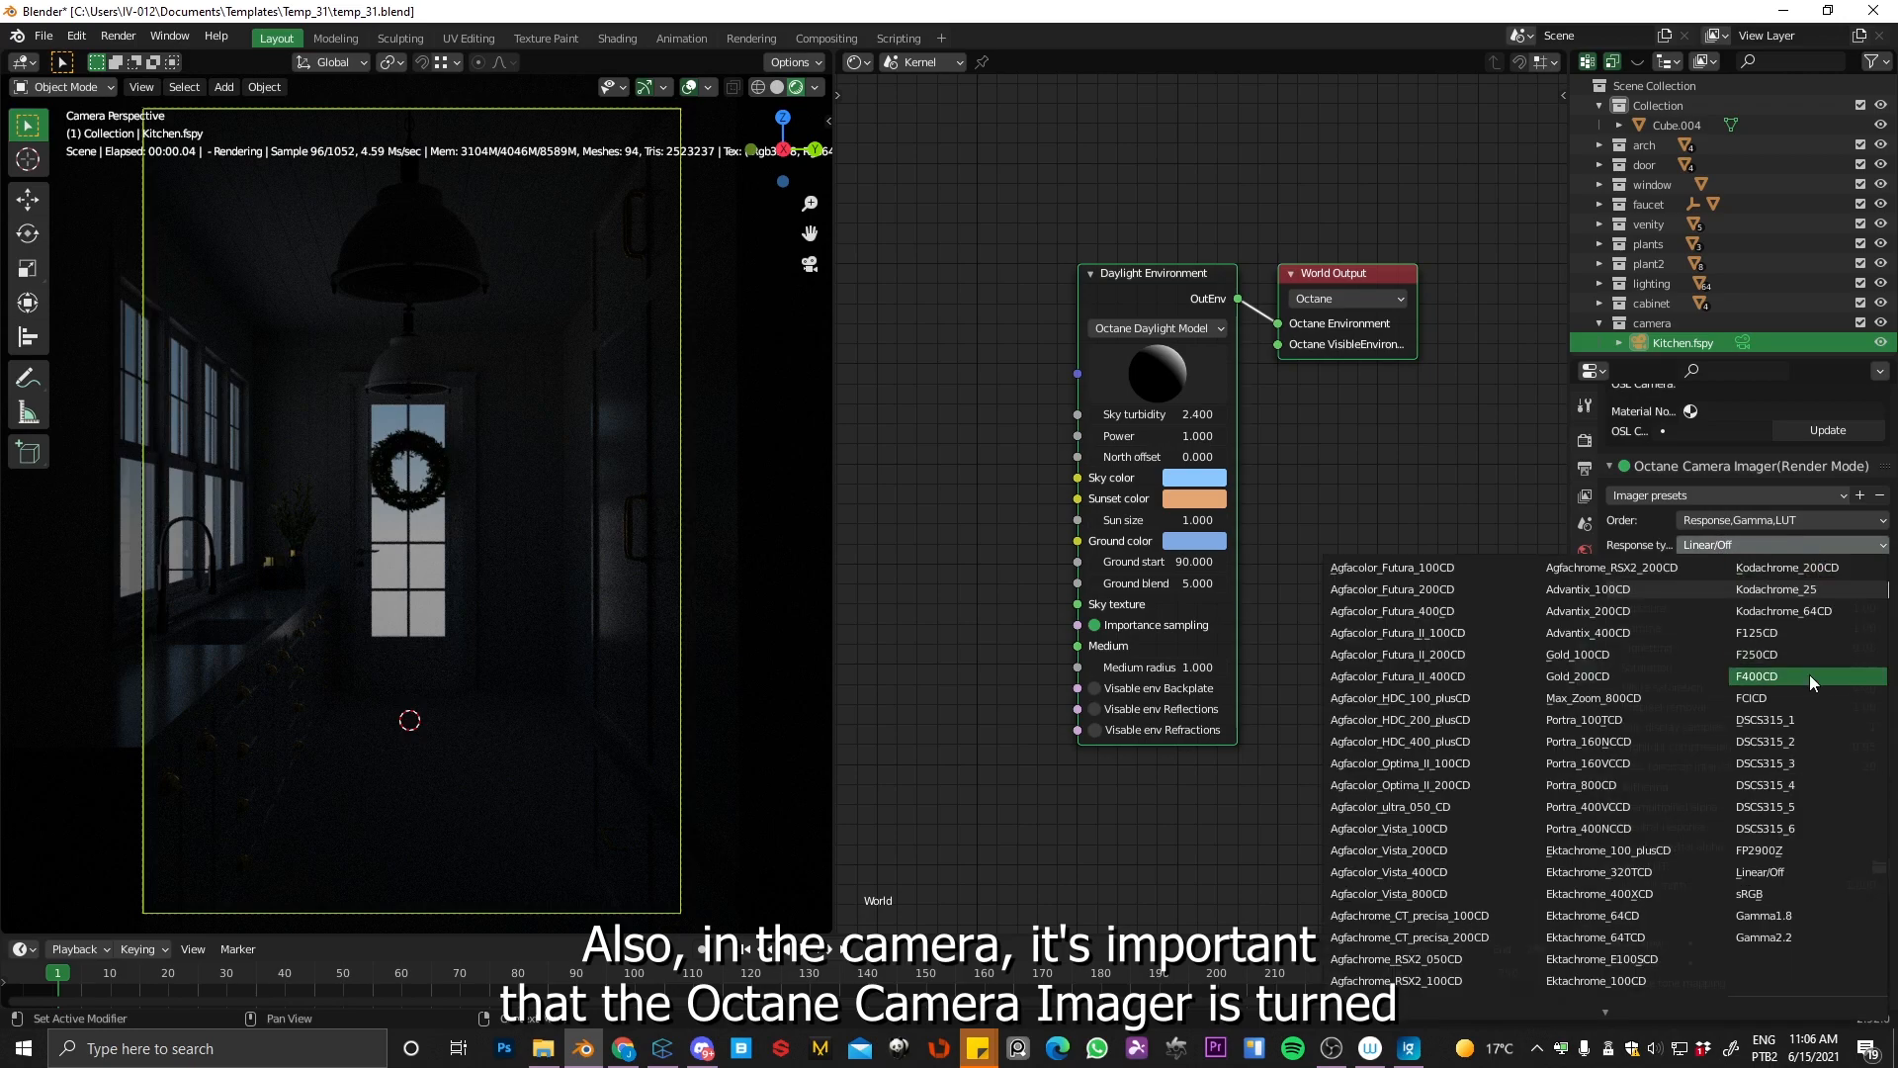
left_click(1759, 894)
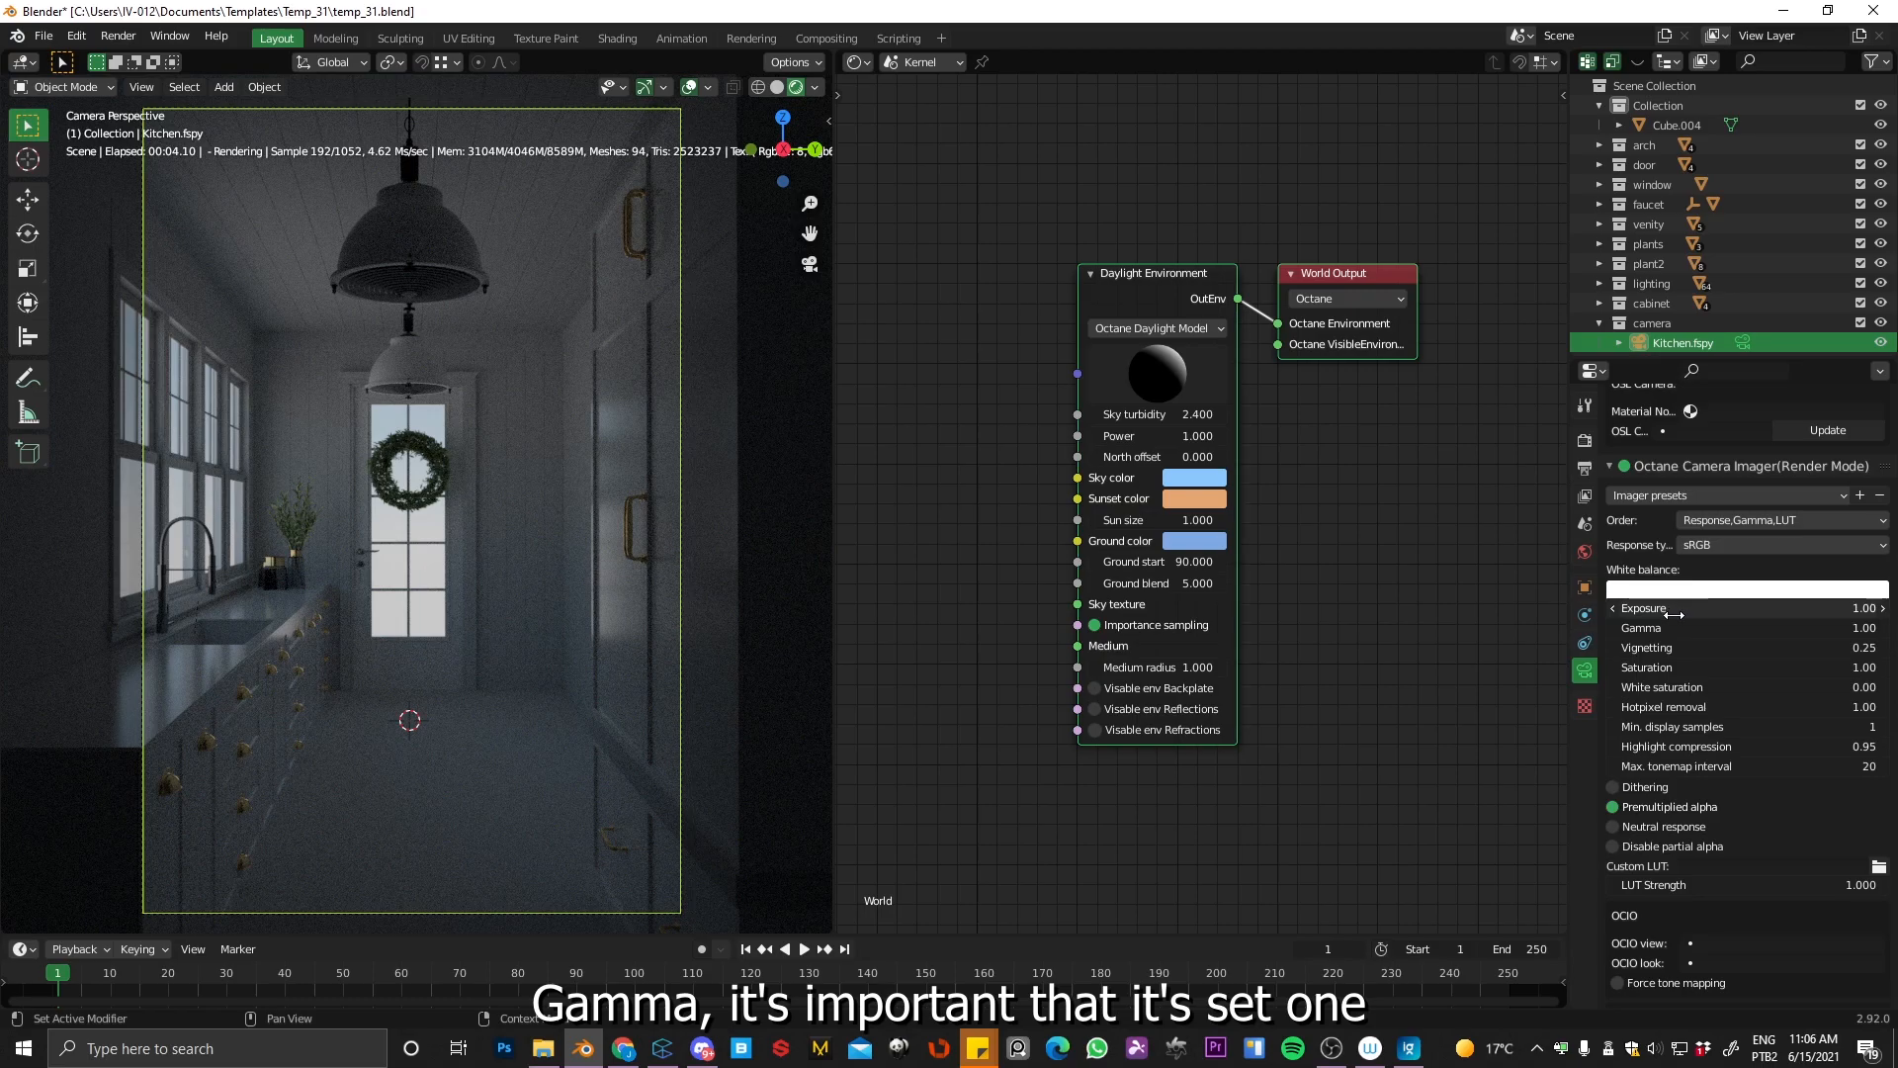
Step: Load highcontrast.CUBE from the CGI\LUT folder as the camera's custom LUT and raise the imager exposure to 11.60
left_click(1877, 867)
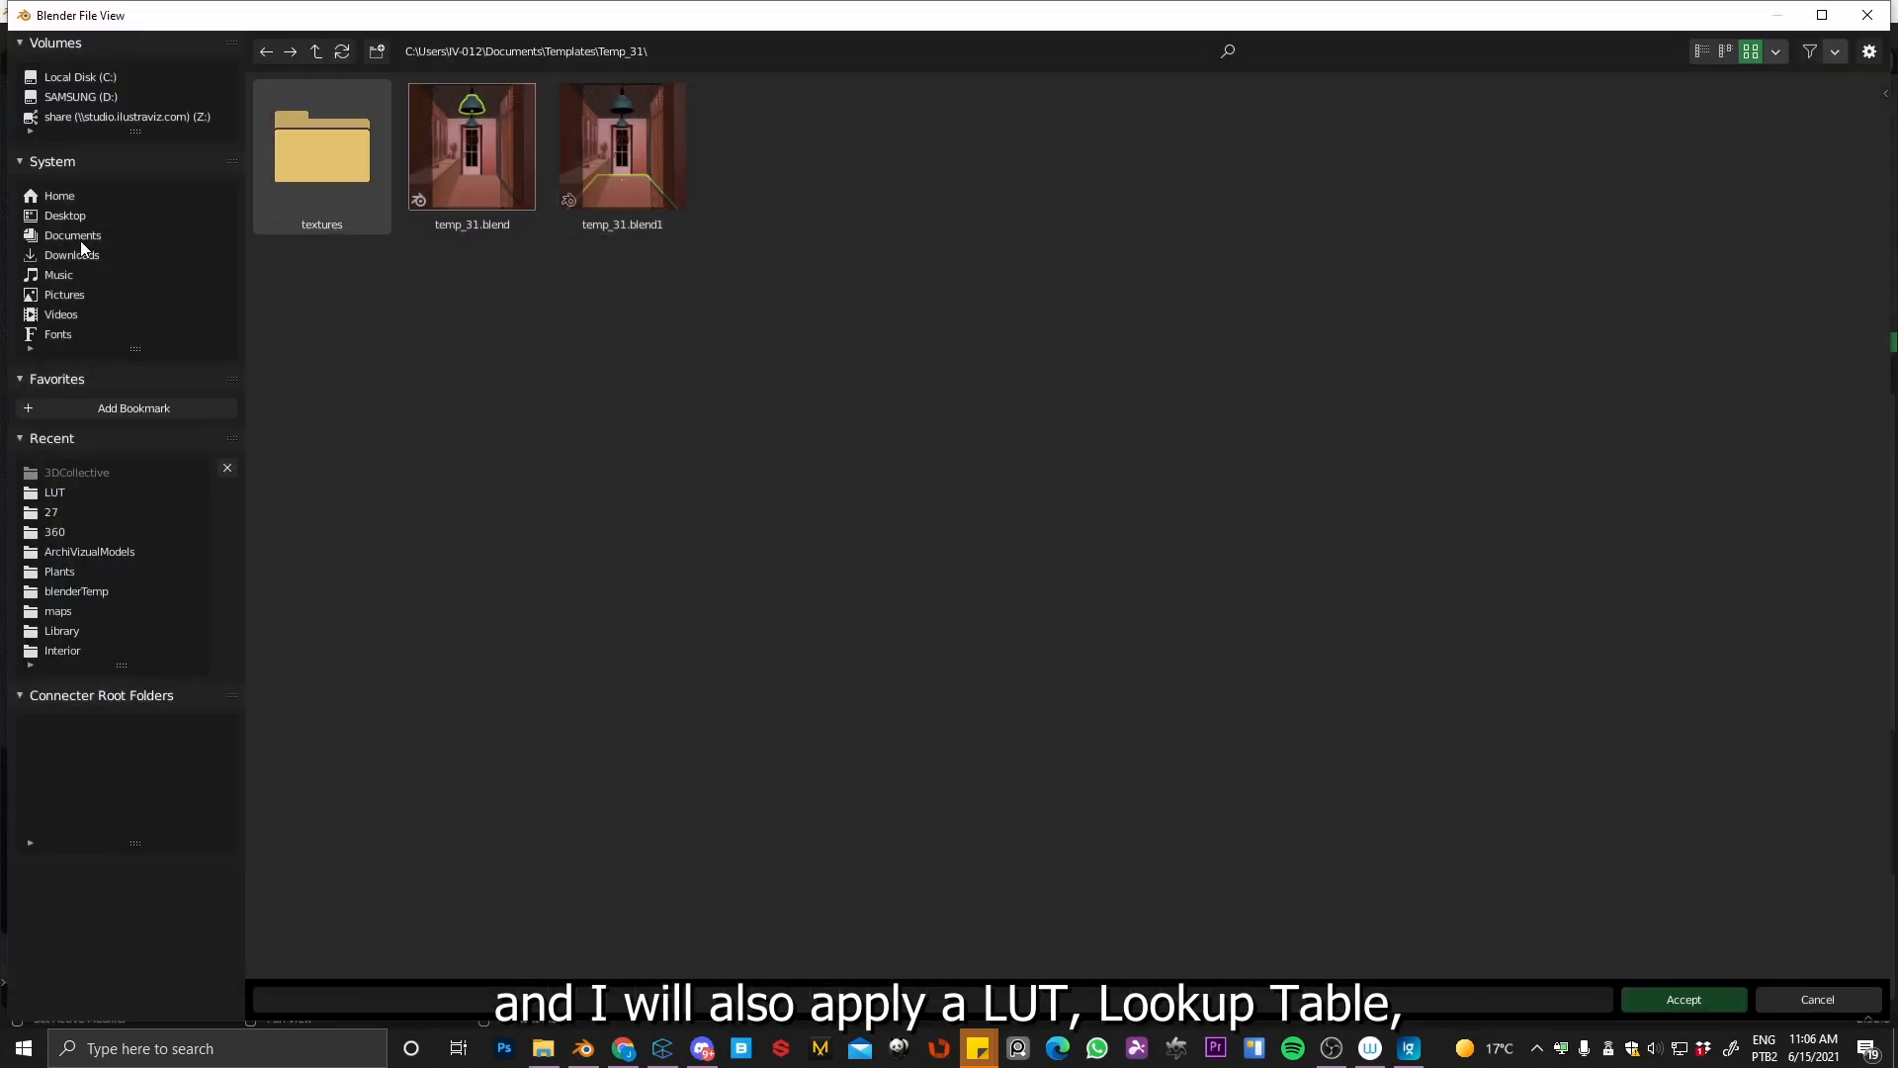
left_click(87, 237)
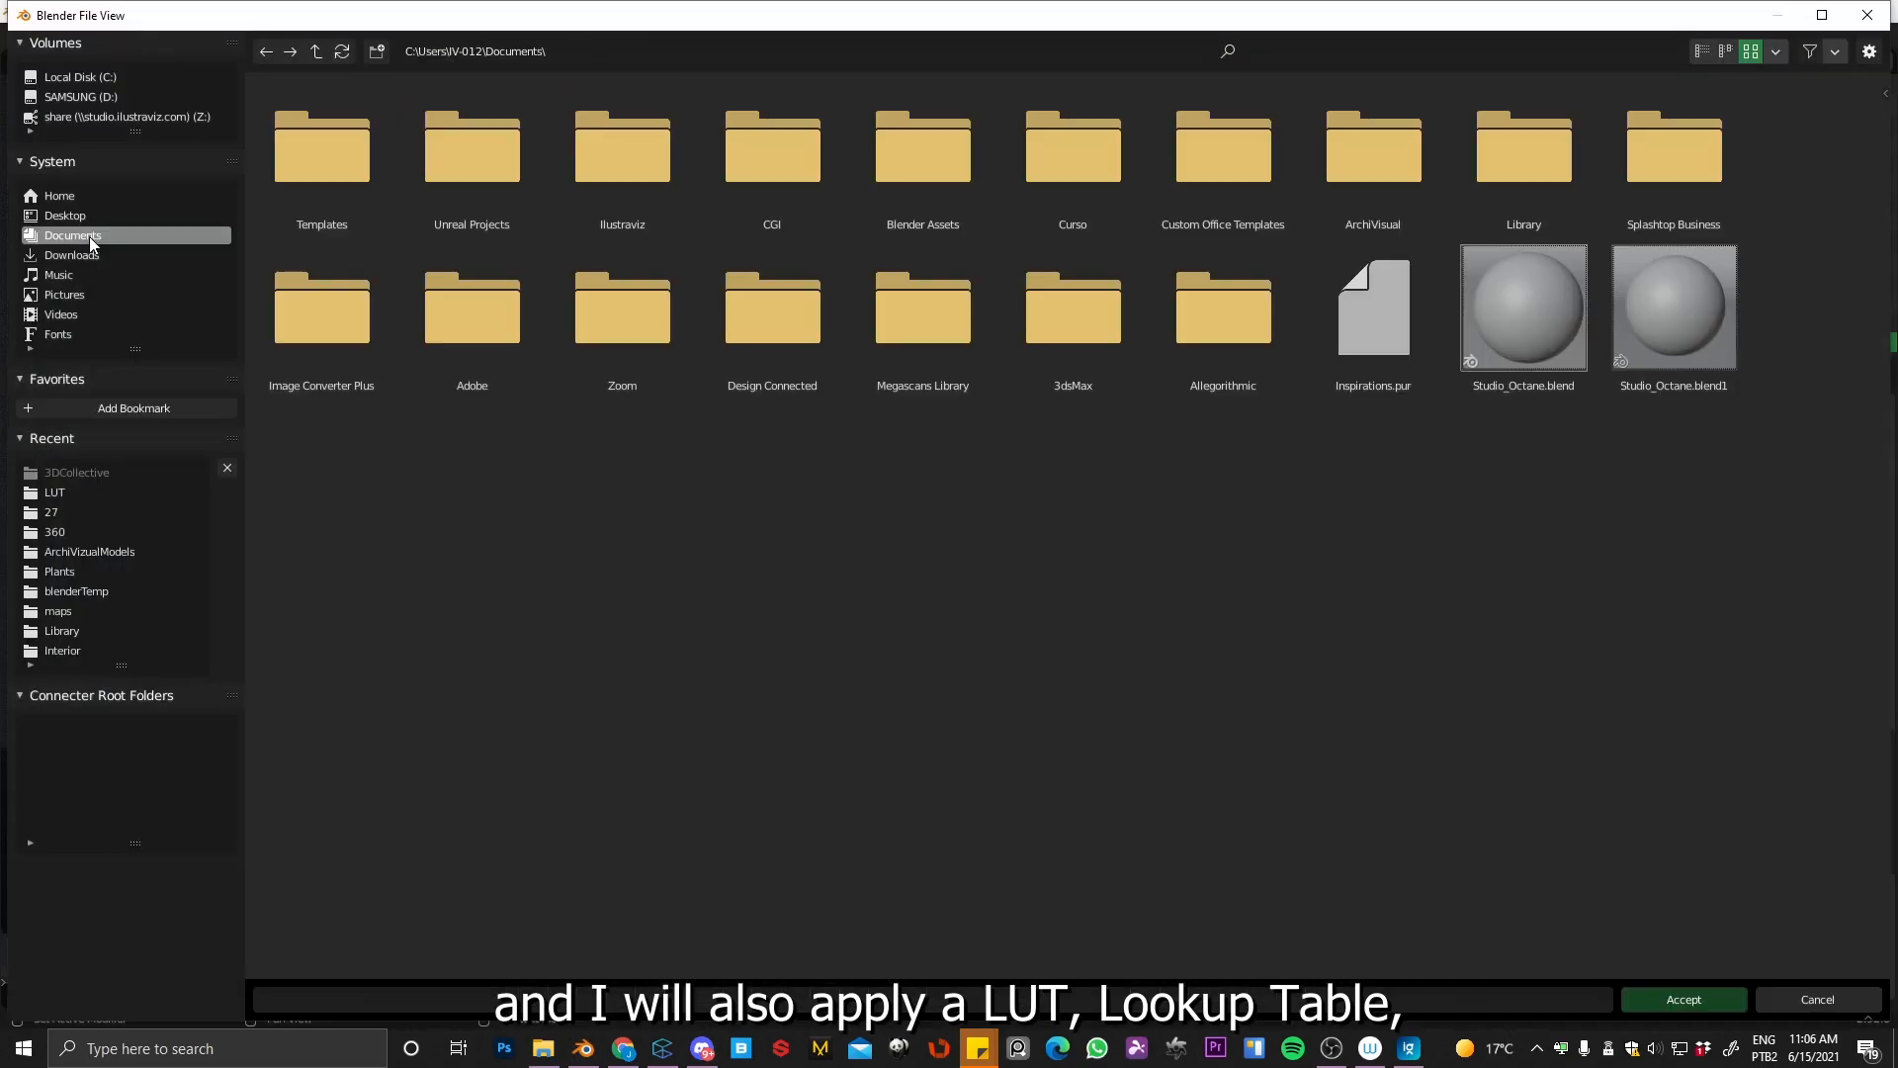
double_click(786, 142)
double_click(290, 165)
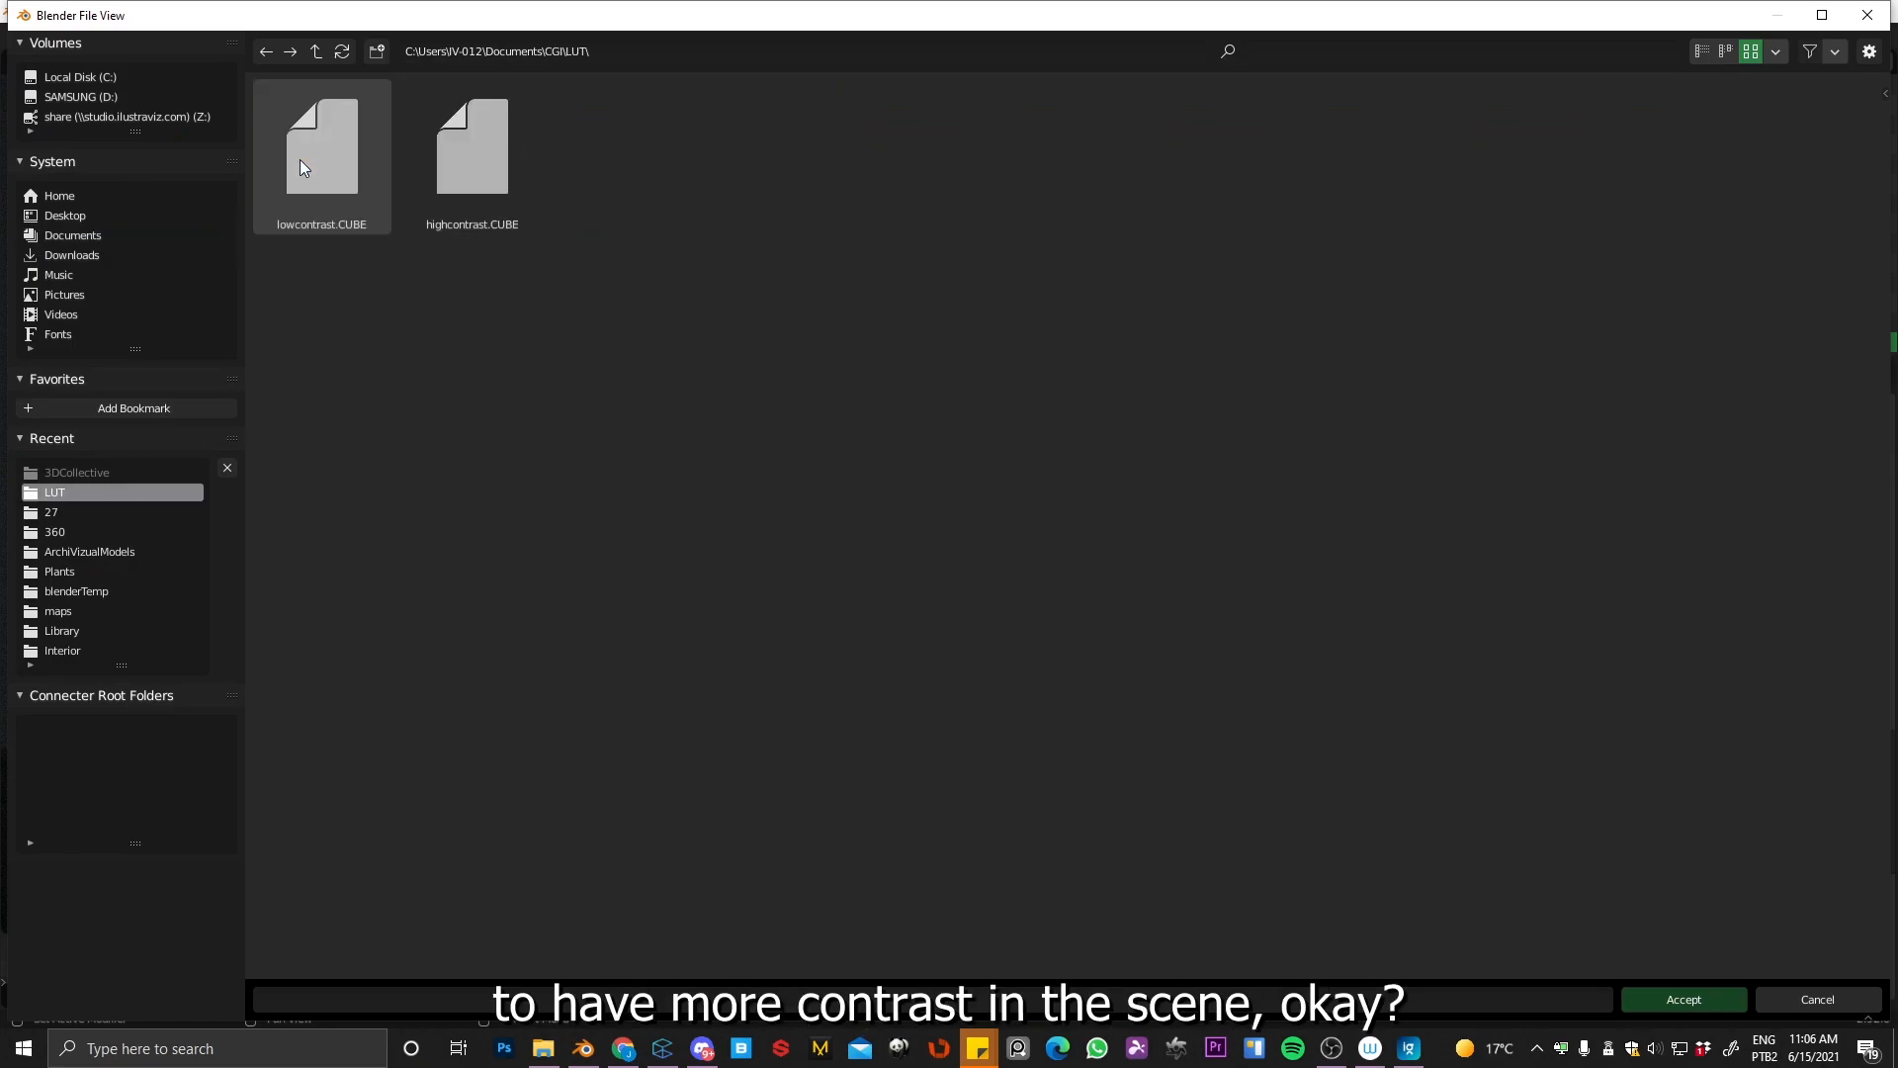
double_click(489, 146)
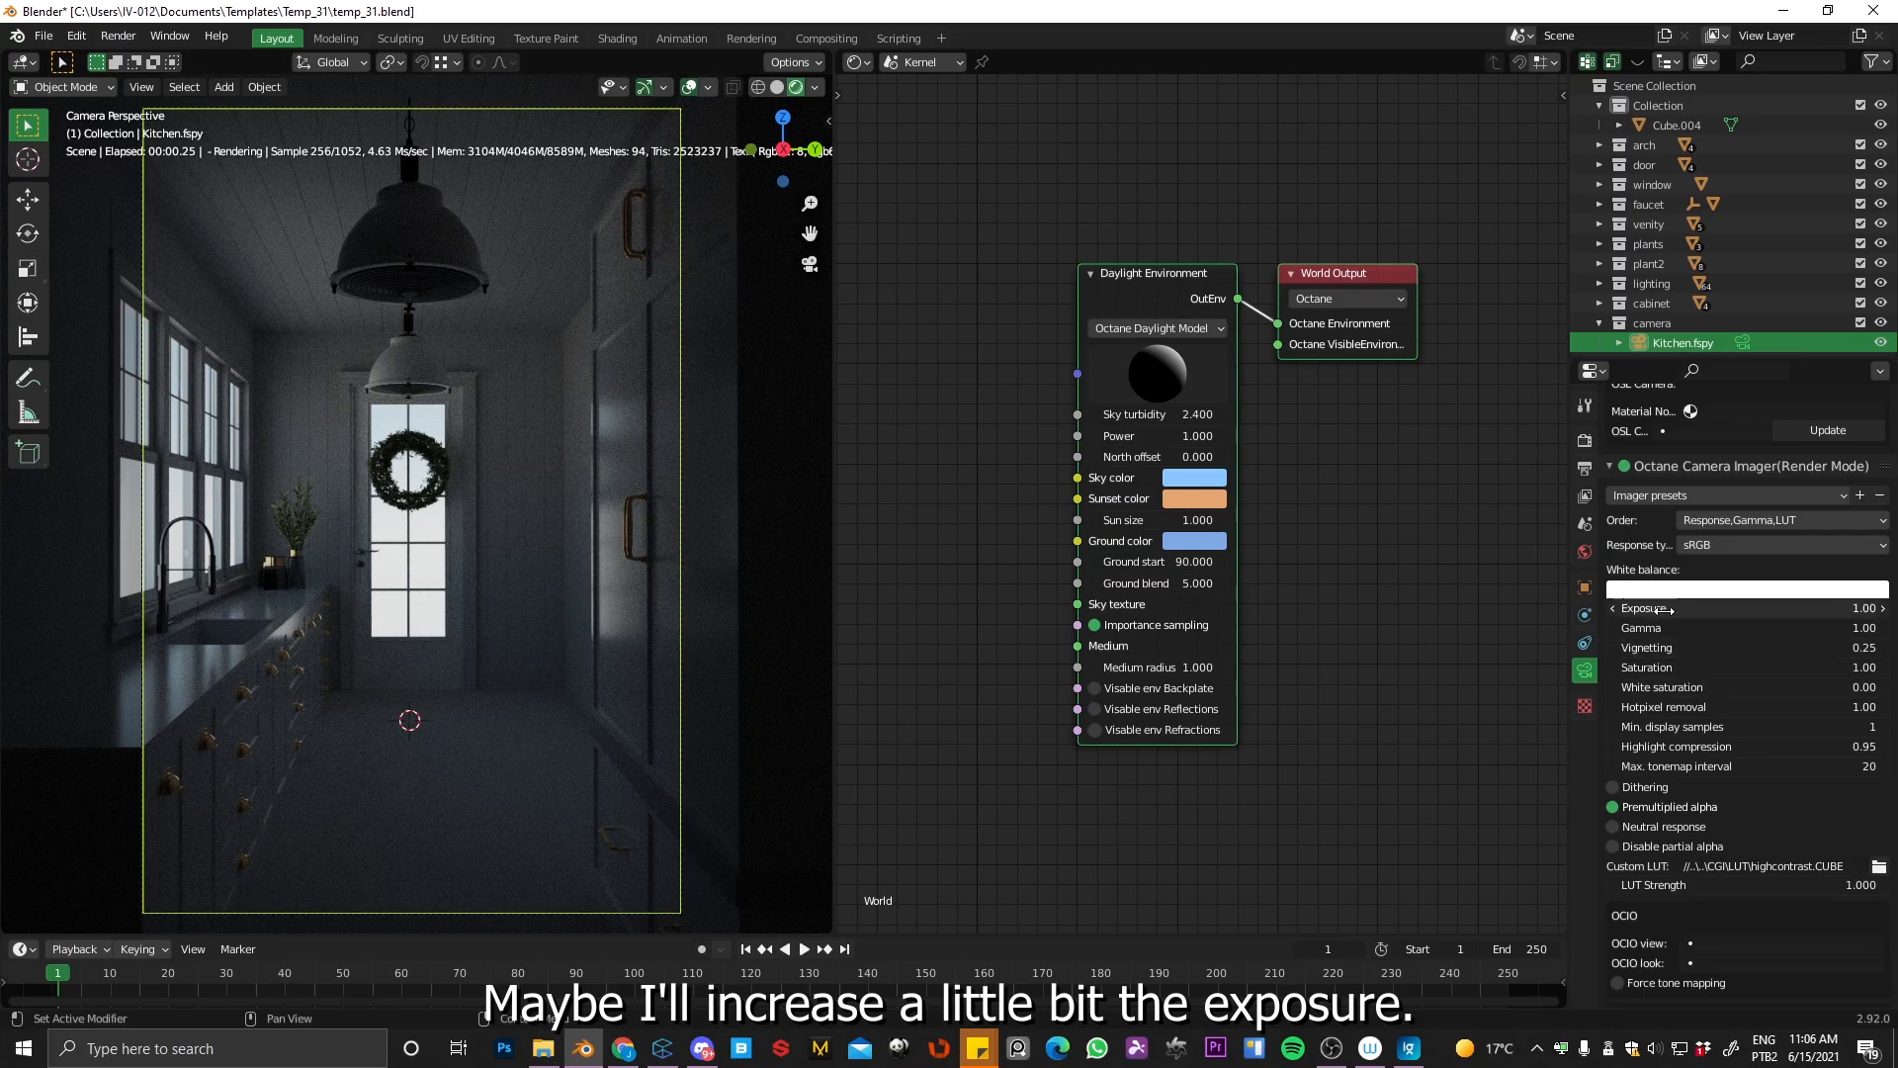
left_click_drag(1658, 608, 1772, 601)
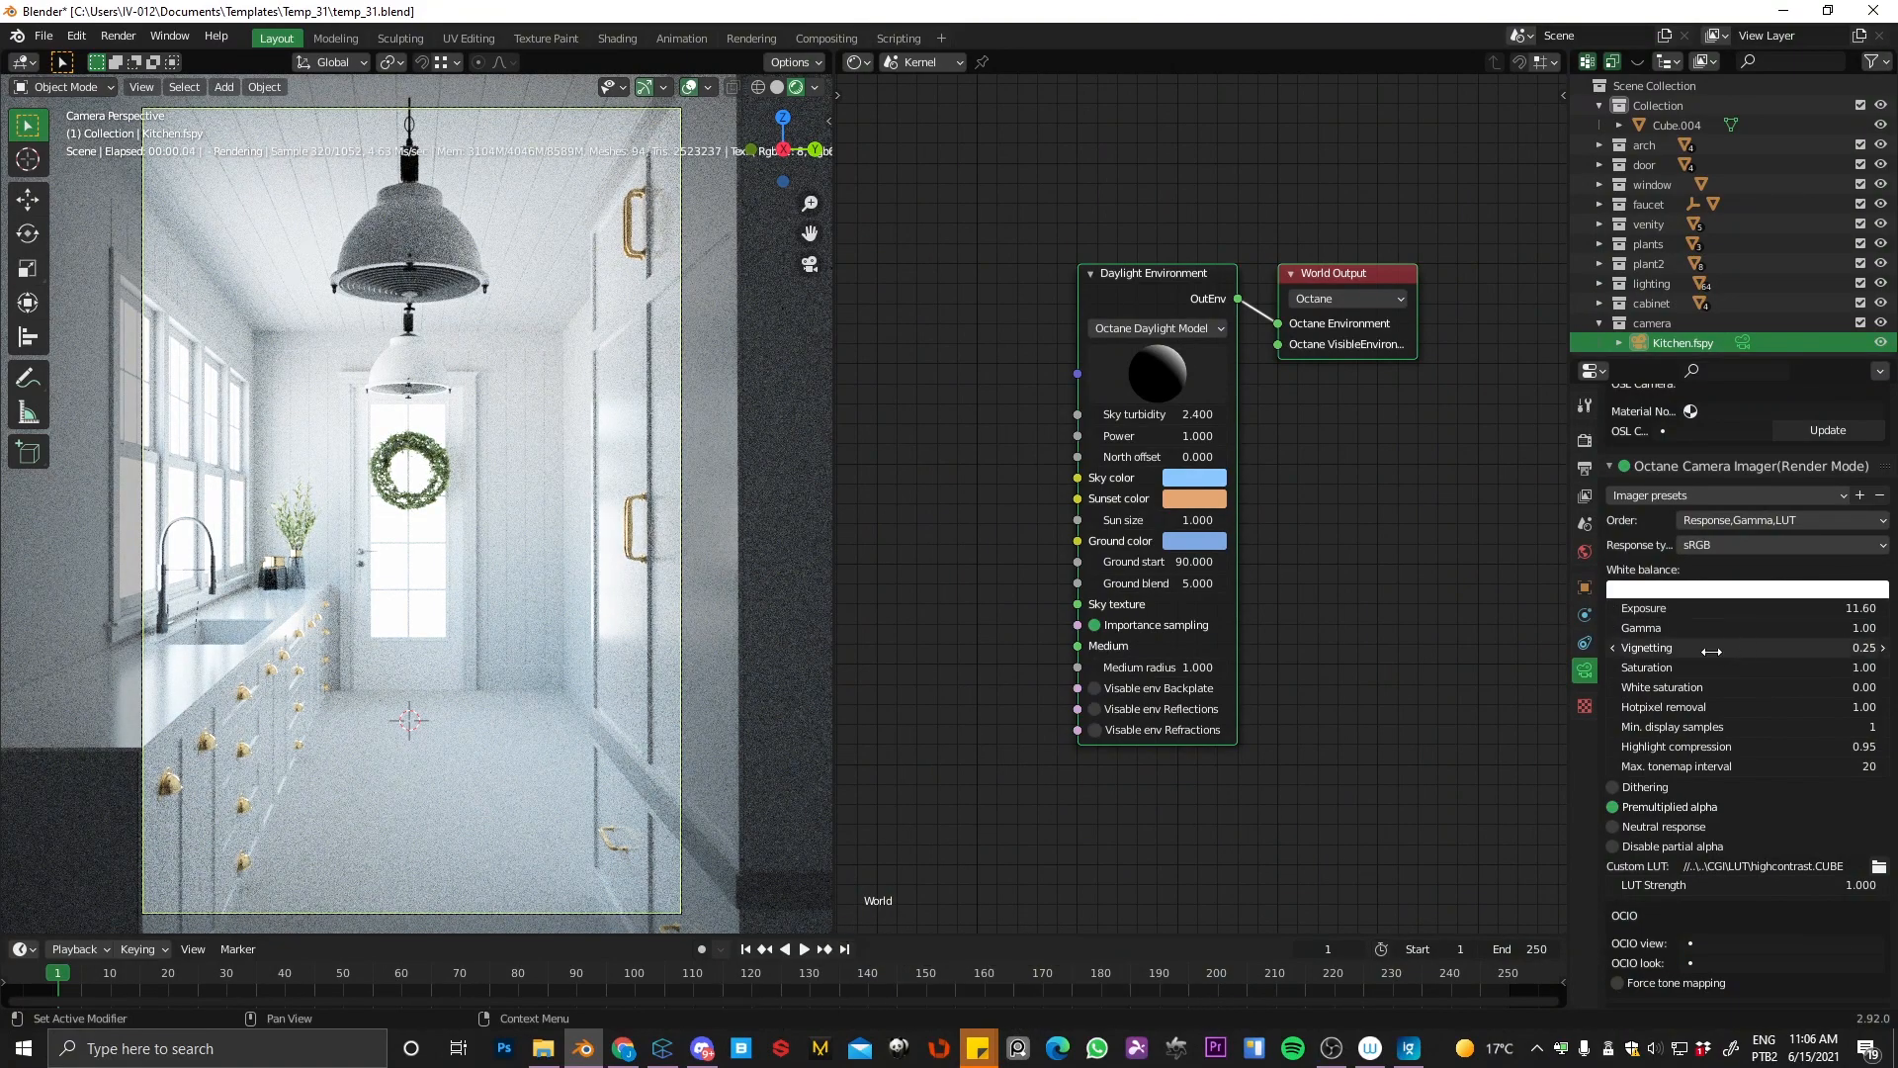
Step: Select the floor and review Poliigon's Wood Flooring Ash Herringbone White 001 and Marble Nero Belvedere Honed 001 textures in the browser
left_click(498, 805)
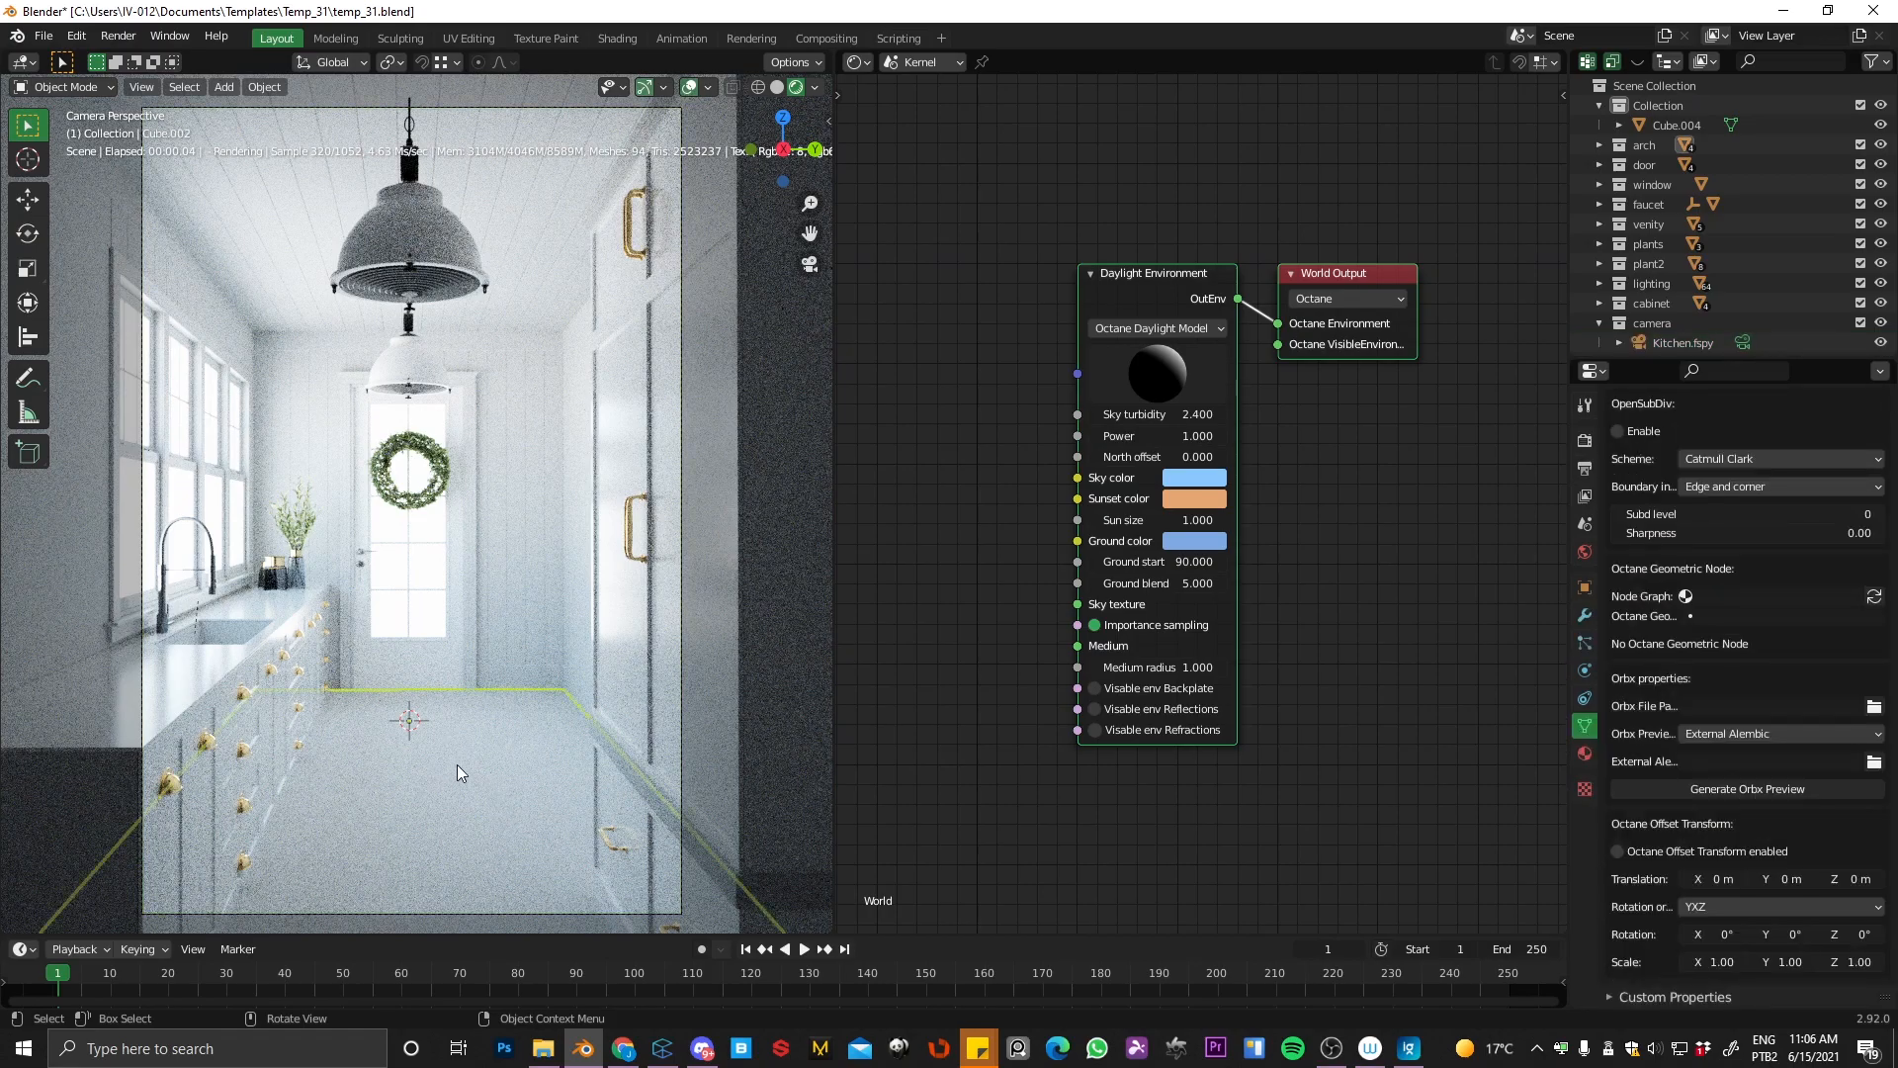
left_click(631, 1054)
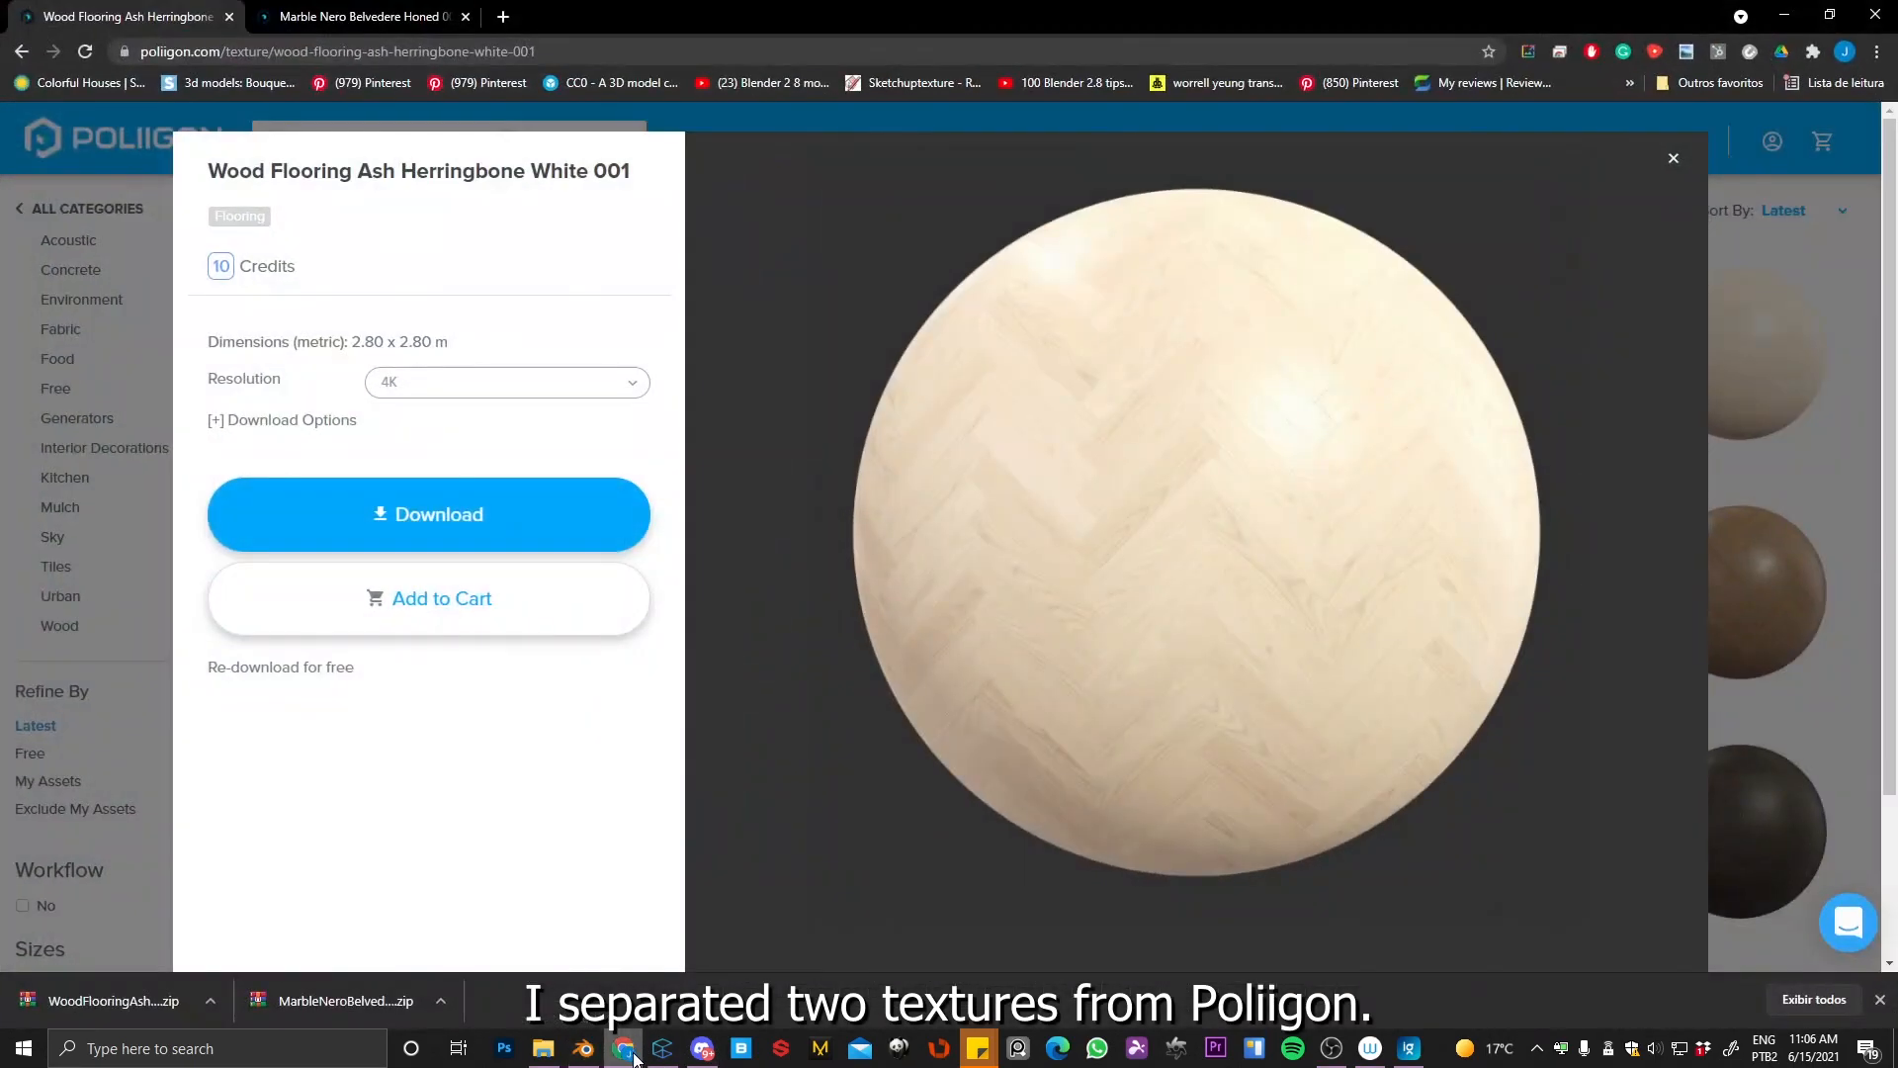
left_click(393, 17)
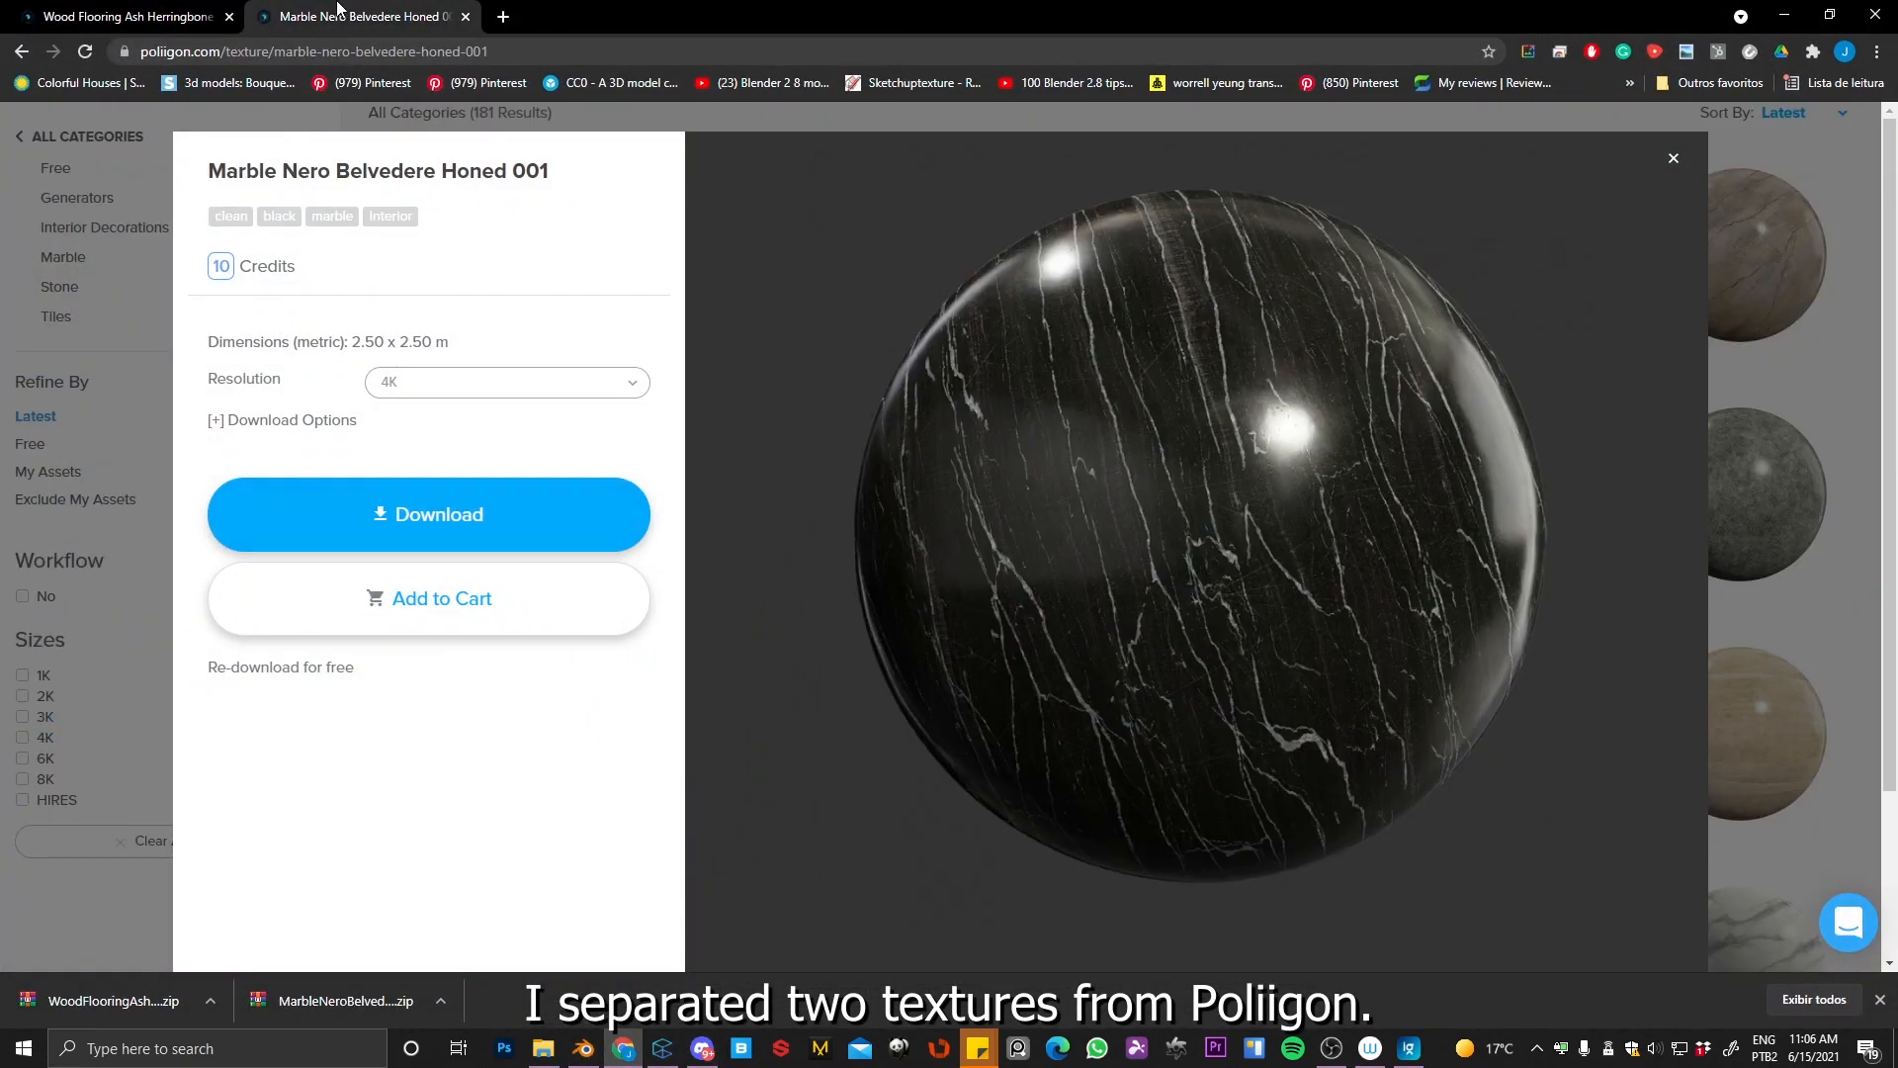
left_click(121, 11)
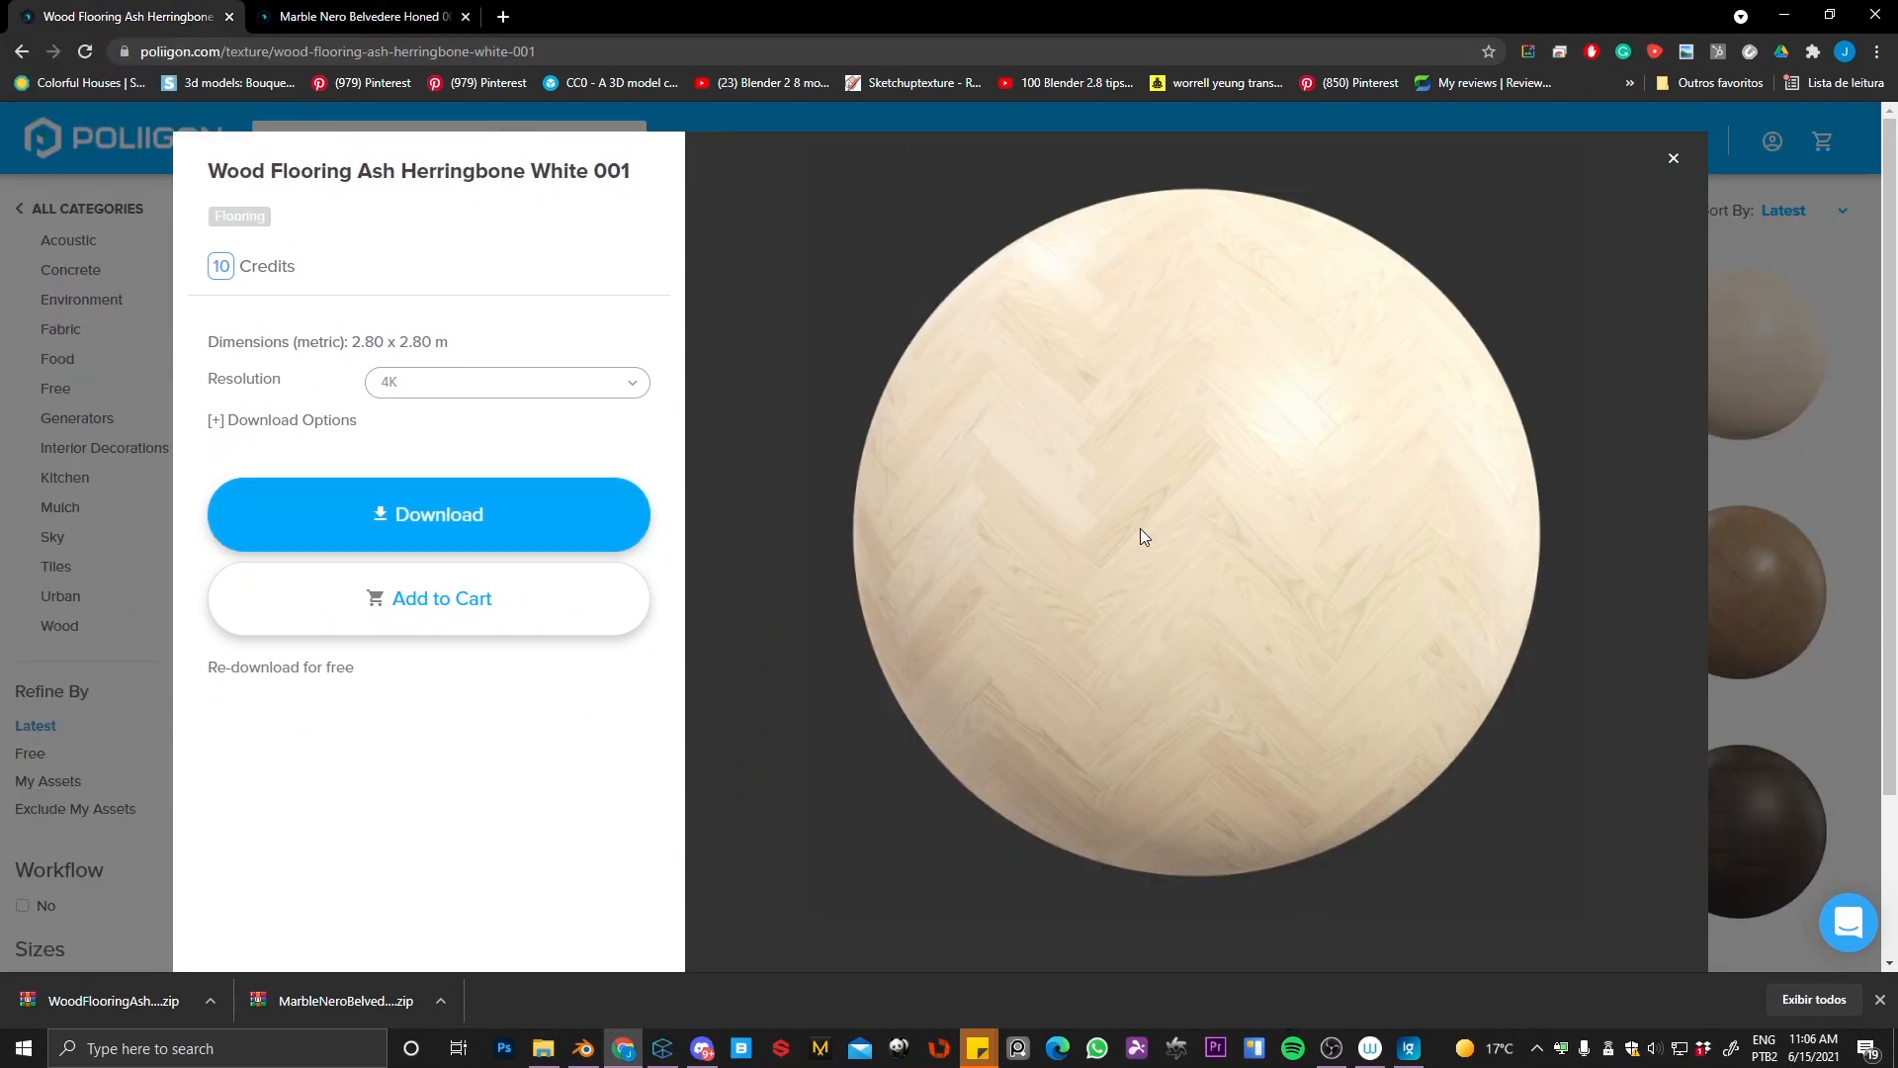
left_click(348, 18)
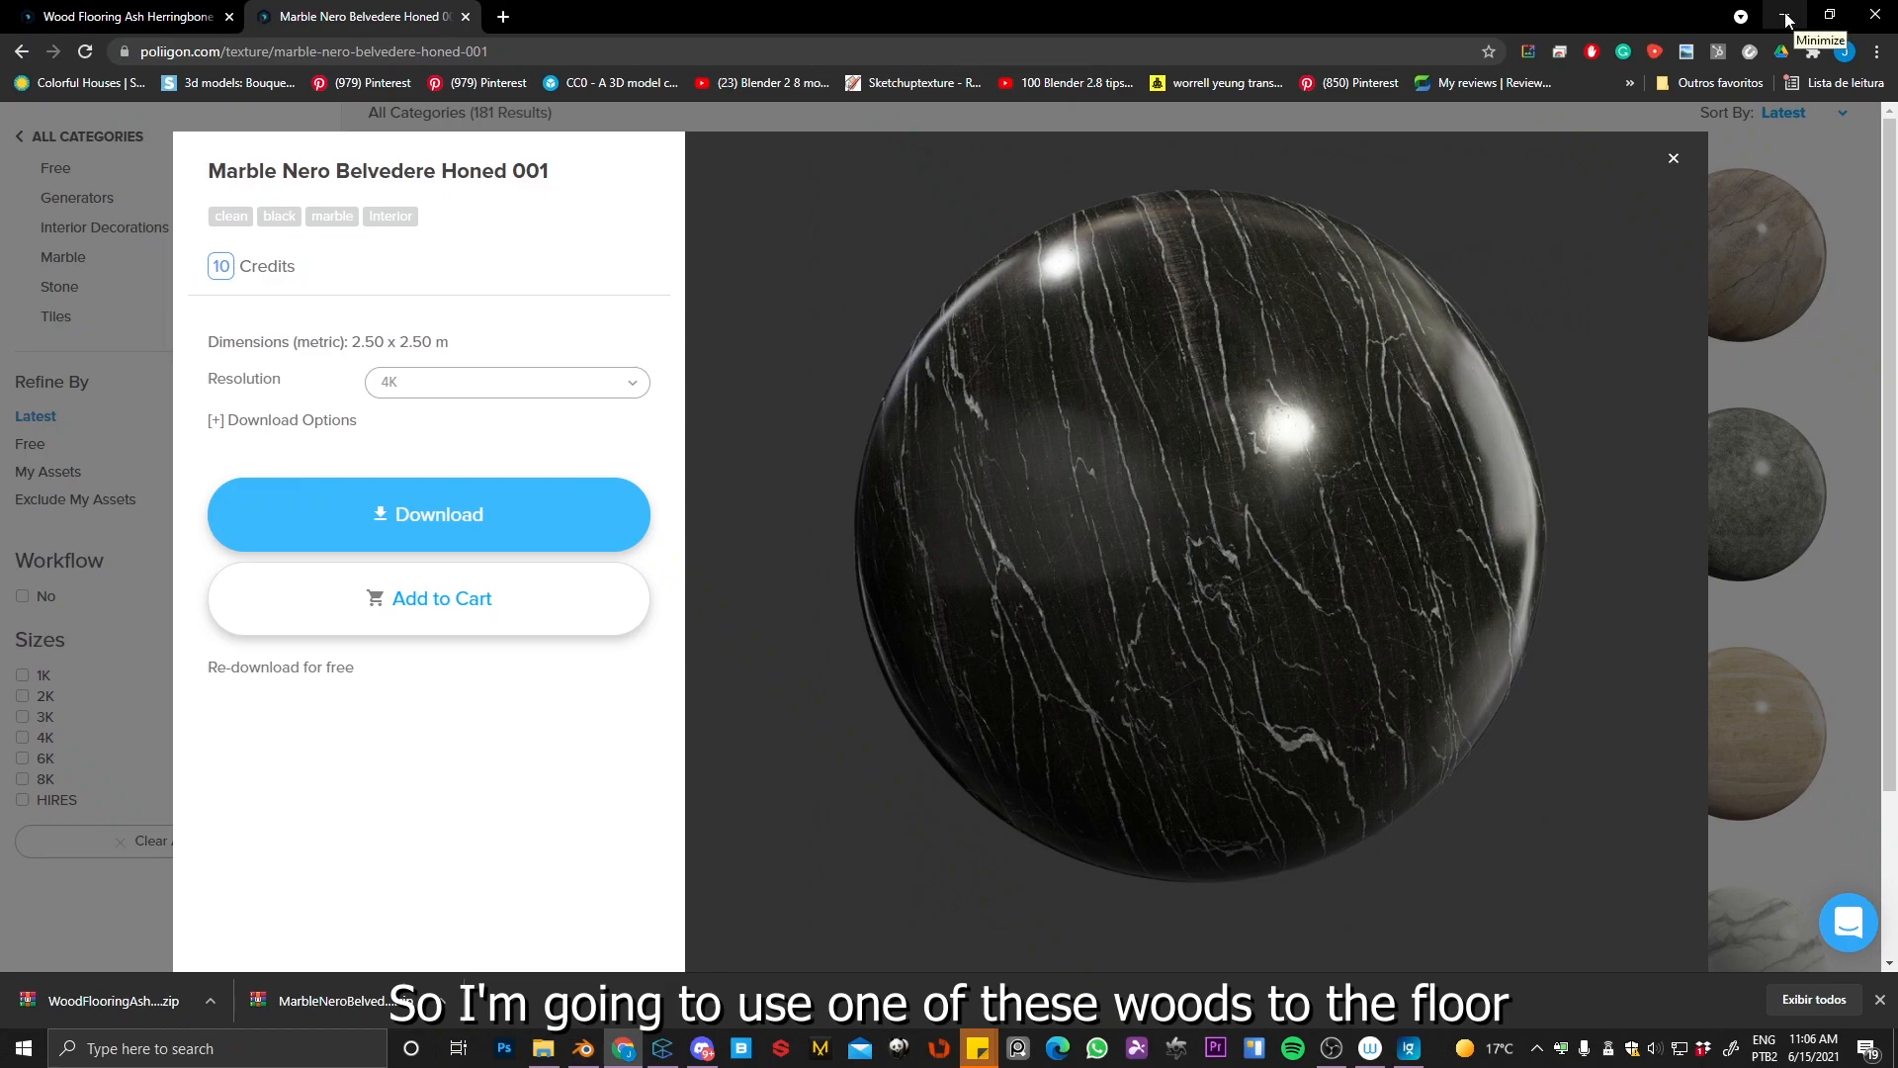
left_click(1786, 16)
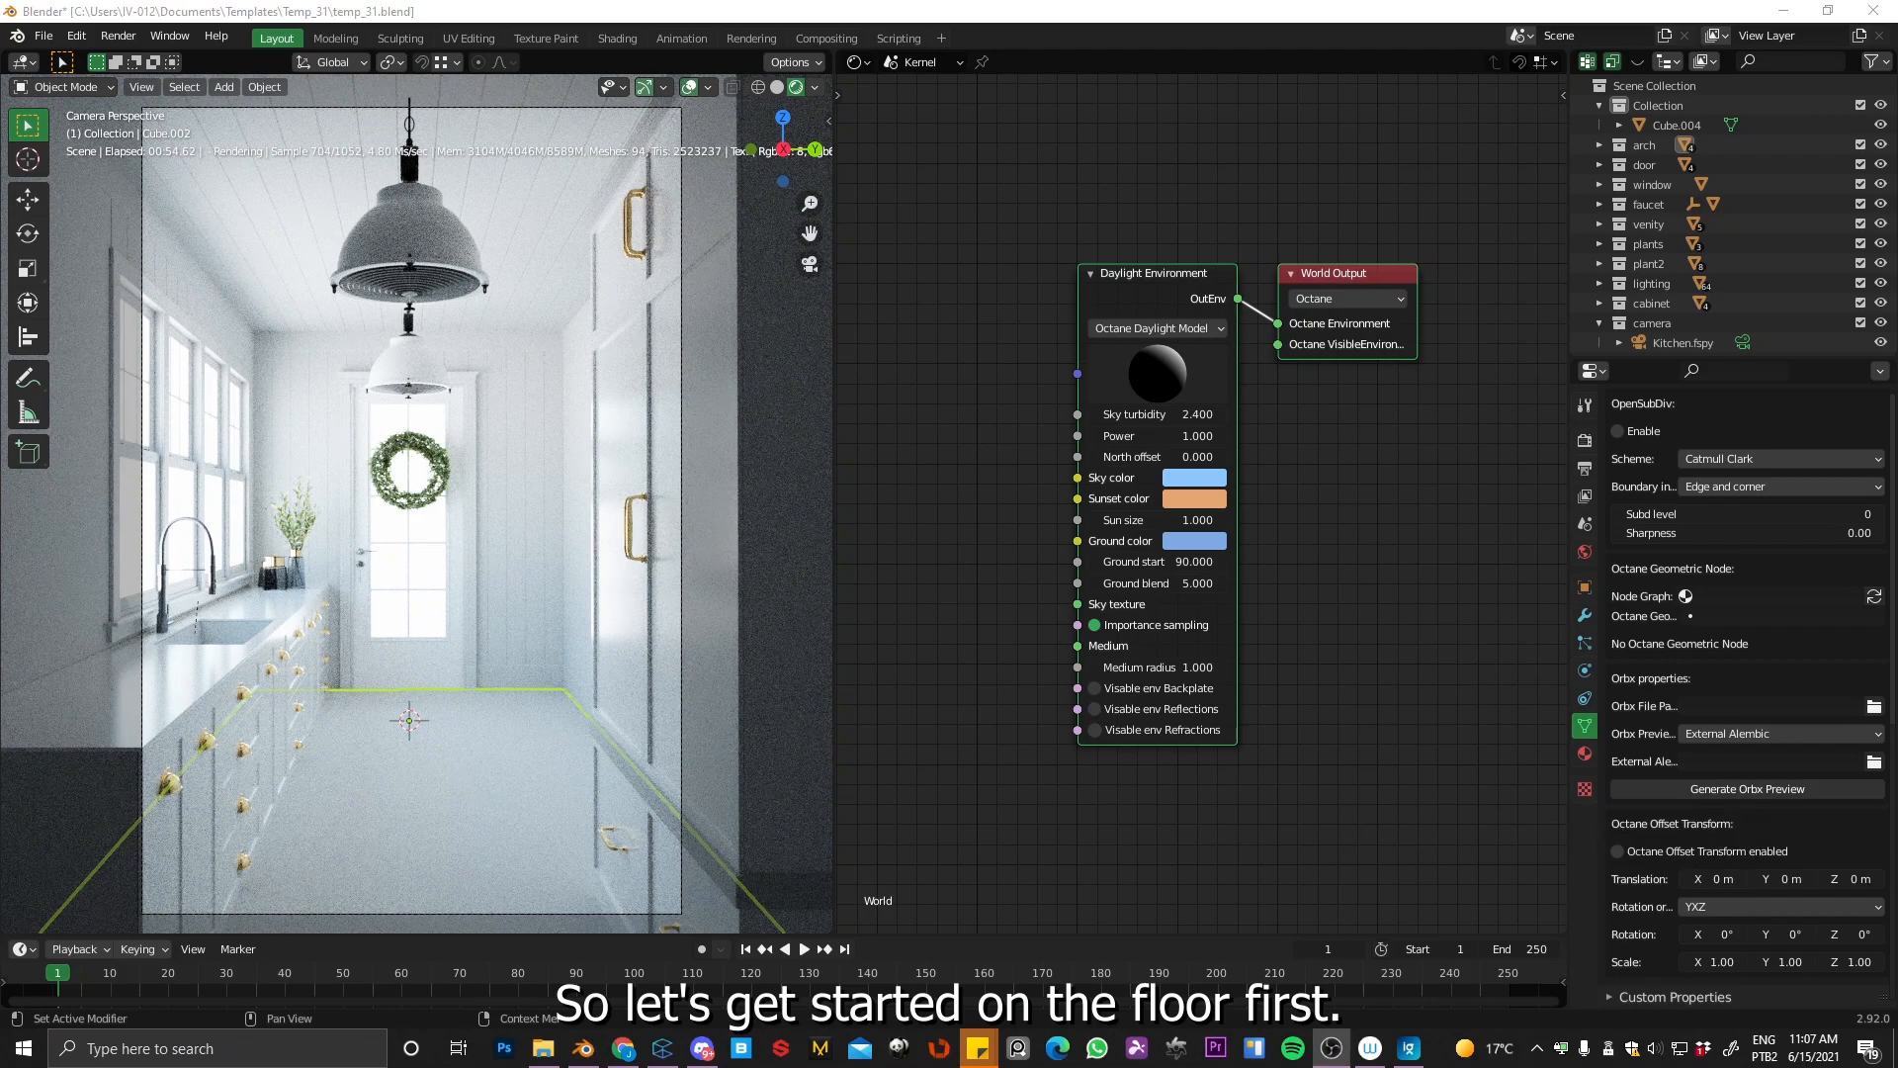
Step: Set the shader editor's shader type to Object and create a new material for the selected floor
left_click(858, 62)
left_click(920, 61)
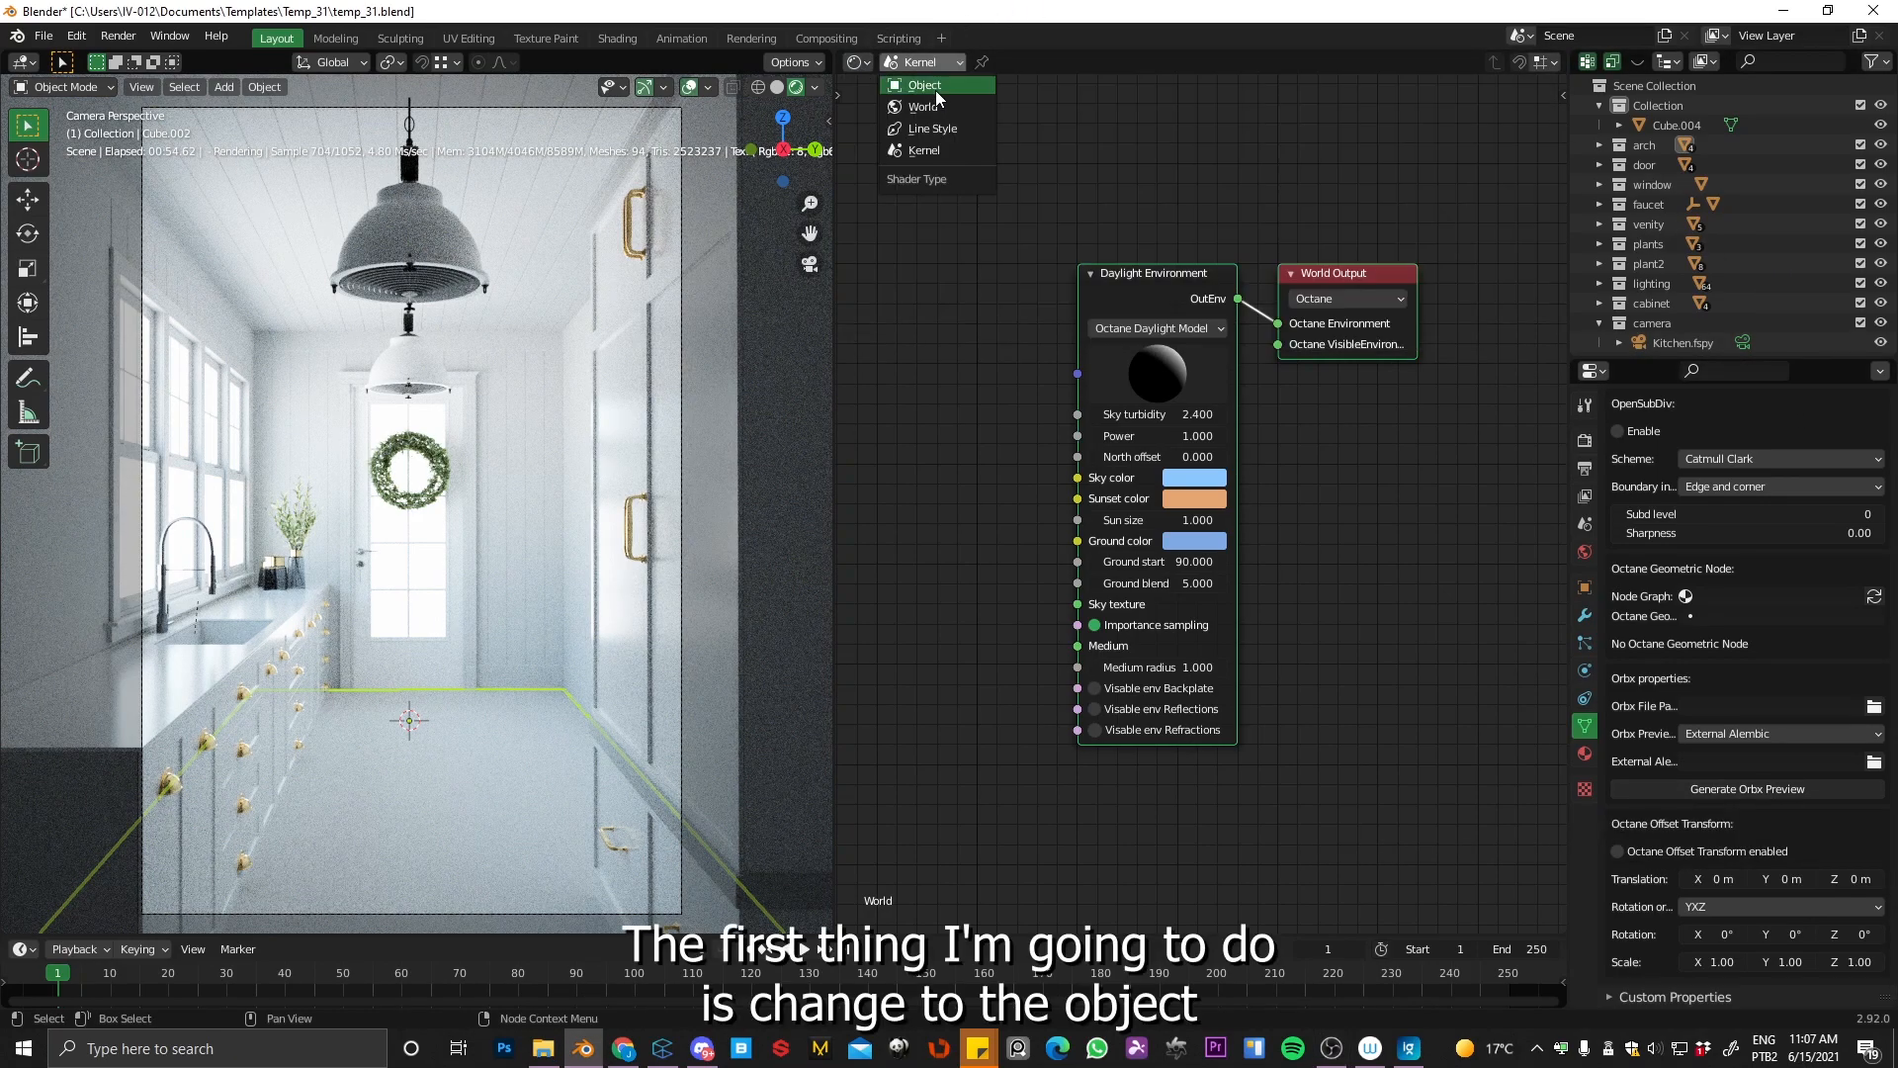
left_click(925, 85)
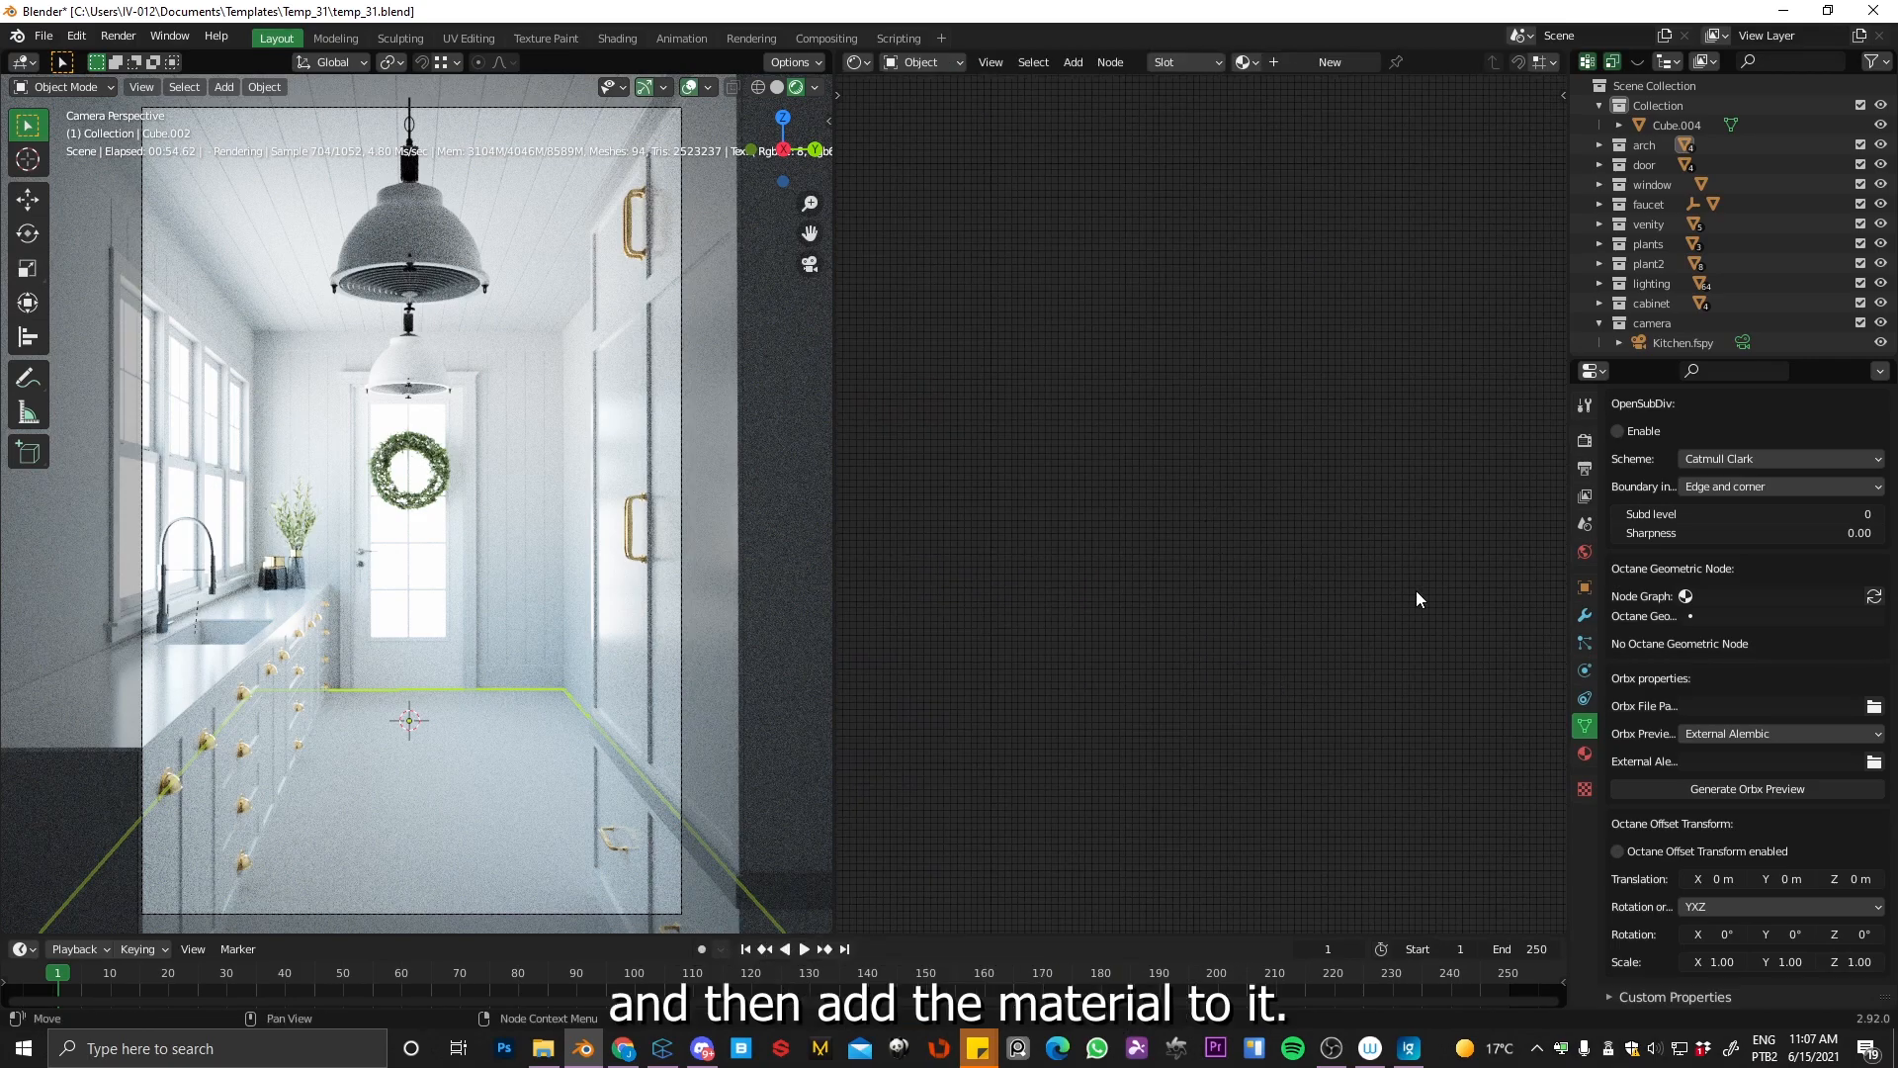
left_click(1585, 756)
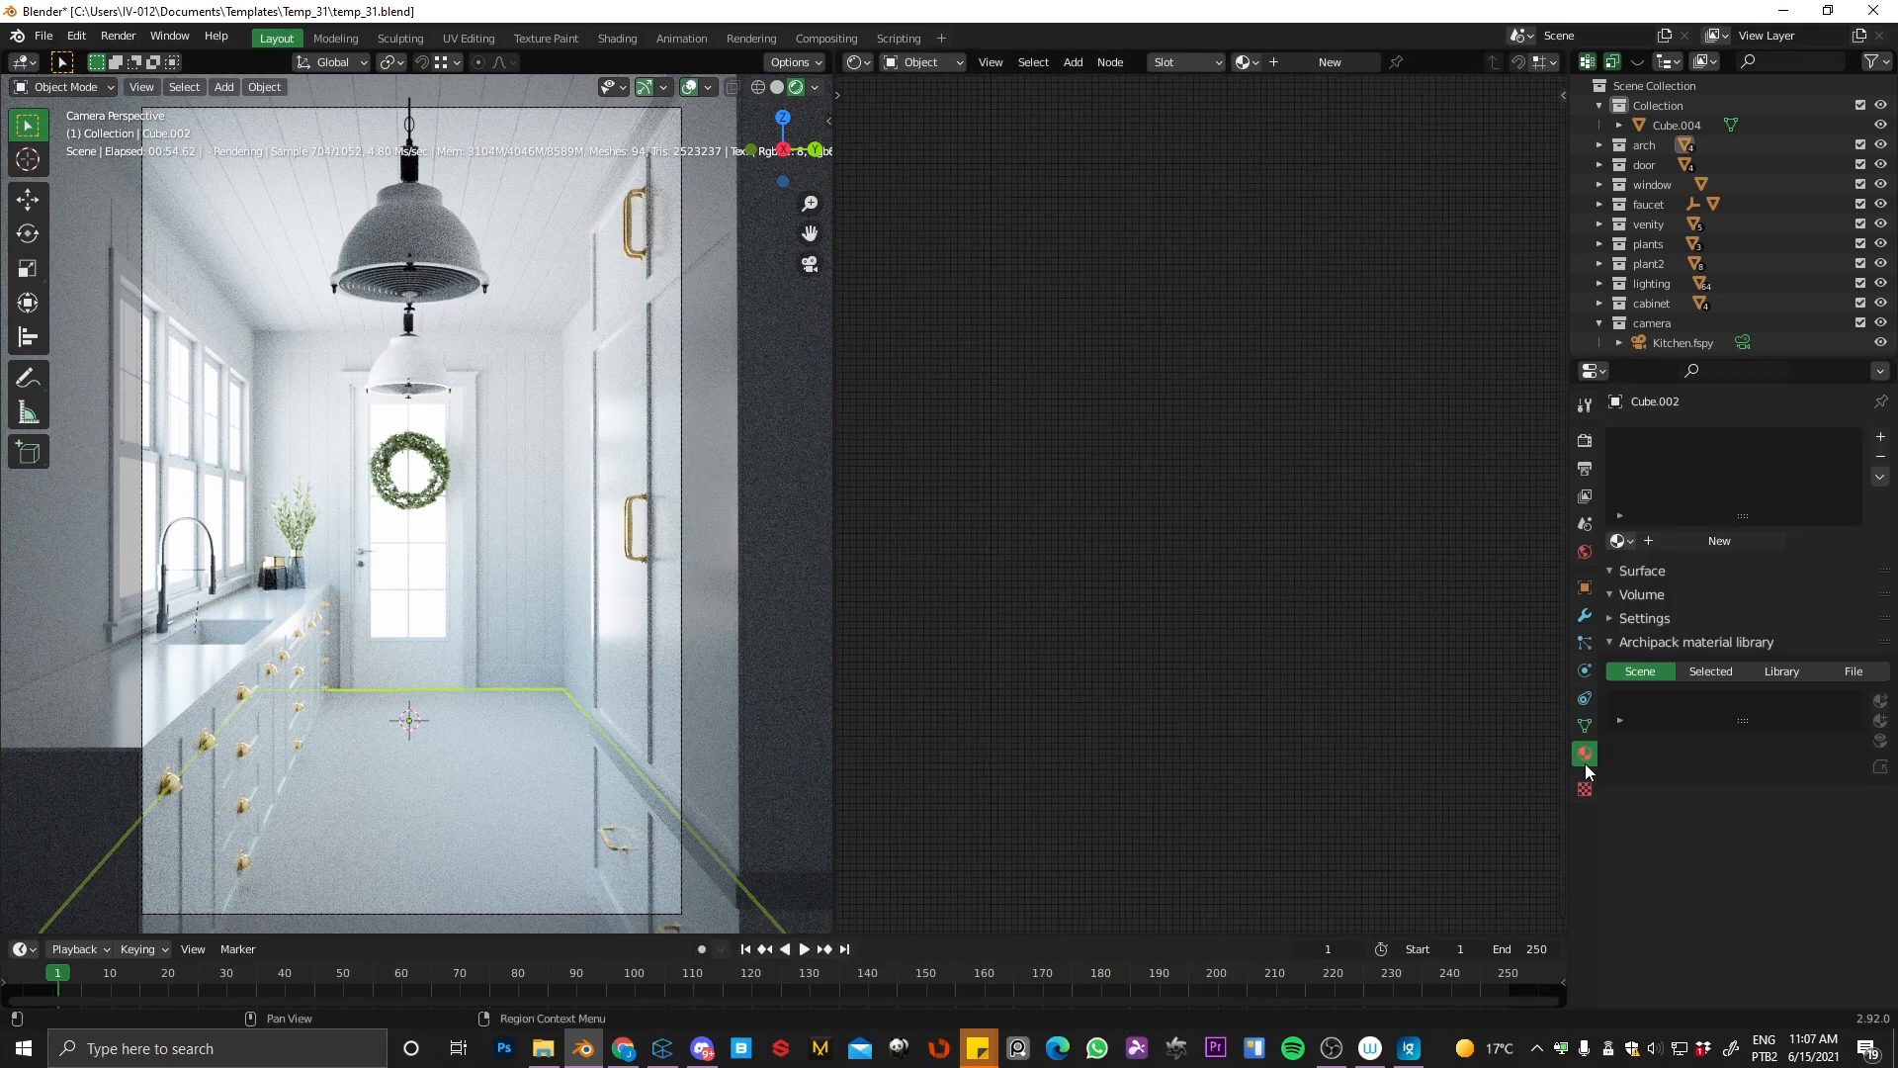
left_click(1718, 542)
key("Home")
middle_click_drag(1223, 345, 1203, 363, "ctrl")
middle_click_drag(1204, 363, 1327, 335)
middle_click_drag(1347, 250, 1305, 347, "ctrl")
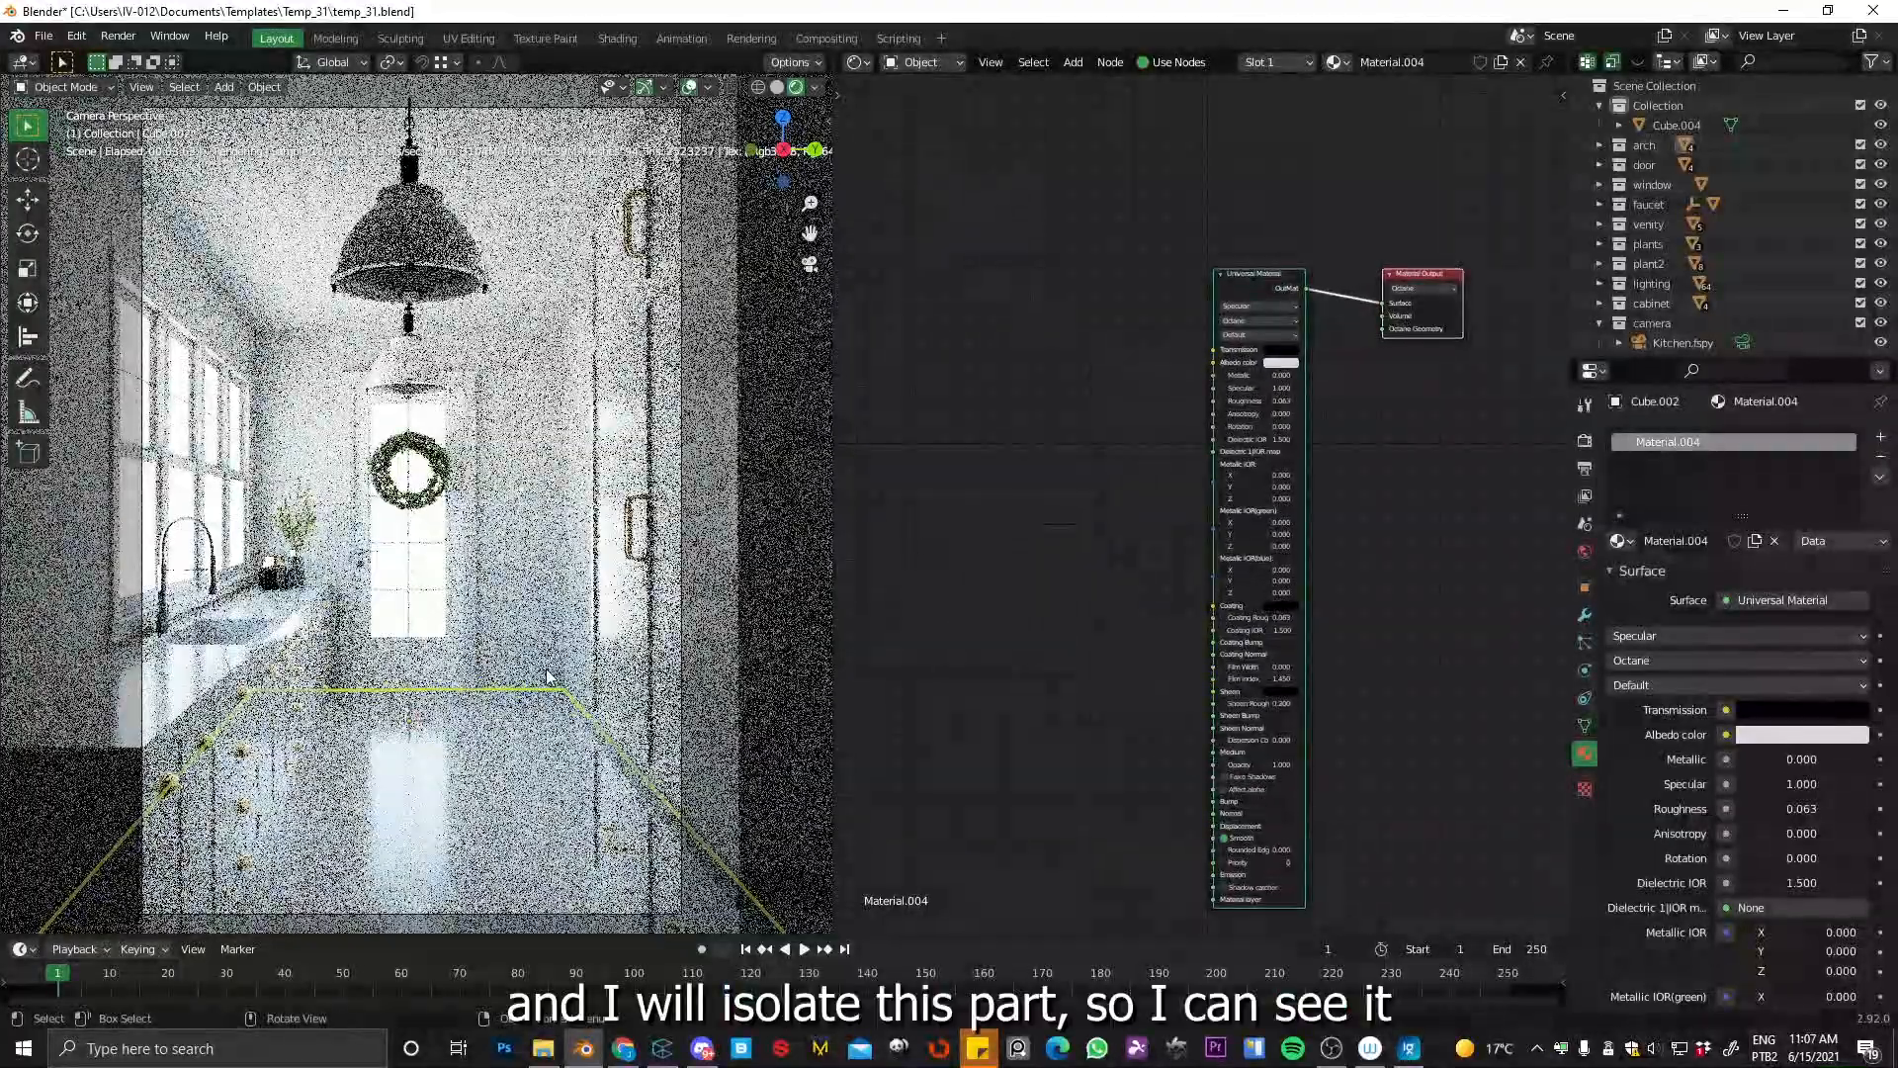
Step: Isolate the floor in local view and import the WoodFlooringAshHerringboneWhite001_COL_4K image from File Explorer into its material's node graph
key("KP_Divide")
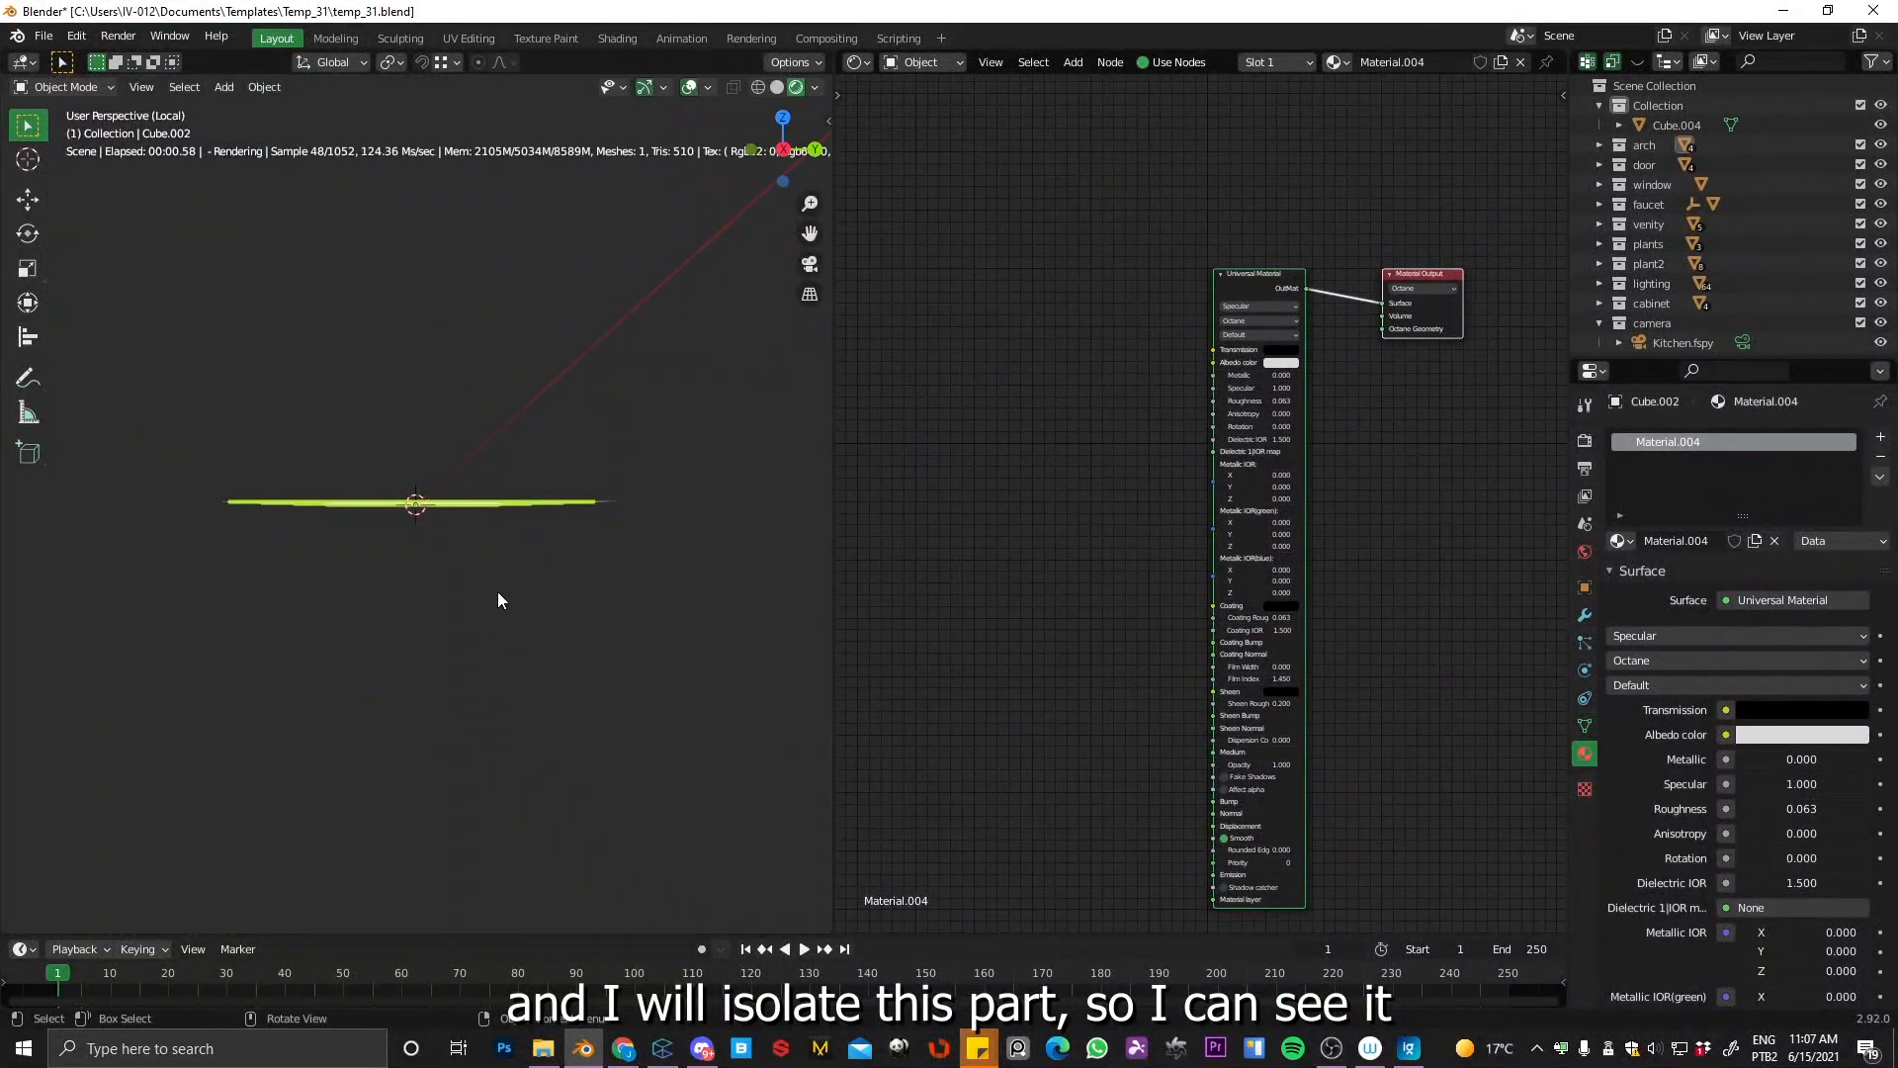
middle_click_drag(410, 579, 509, 474, "ctrl")
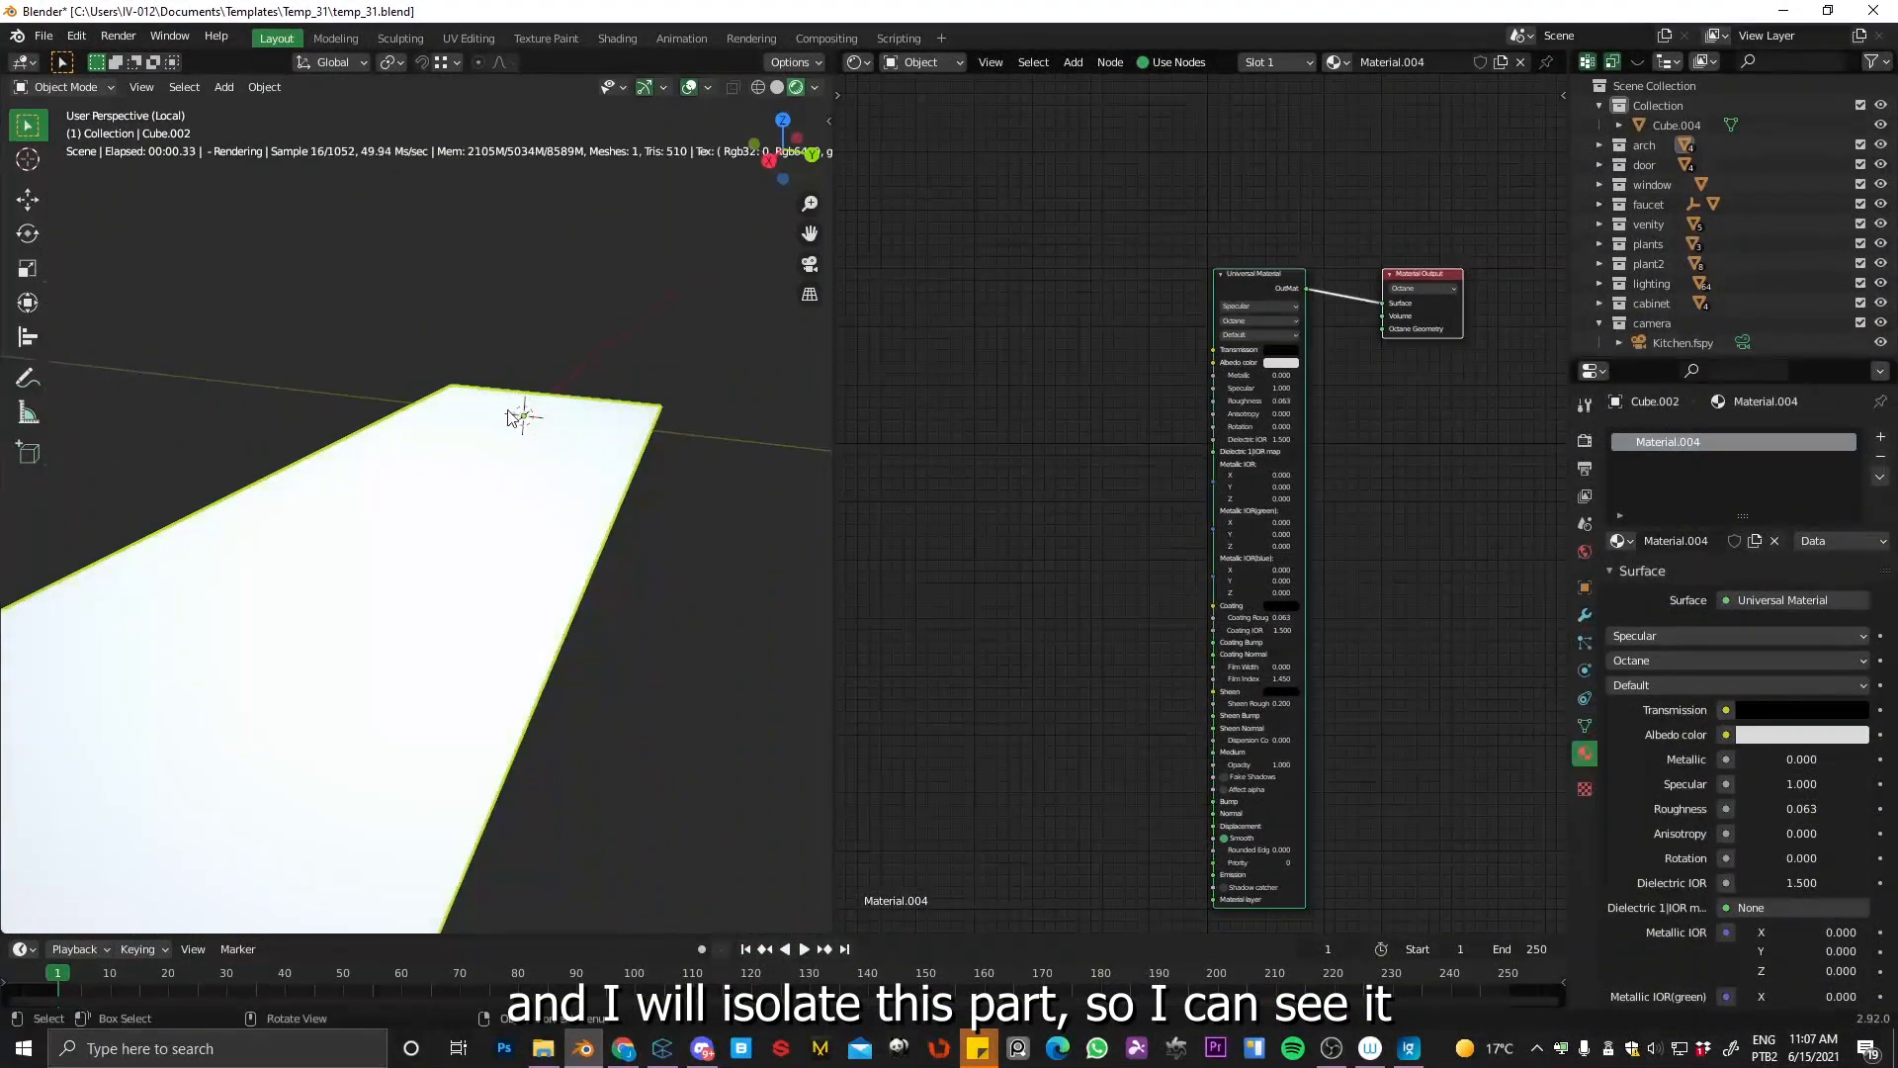
left_click(542, 1047)
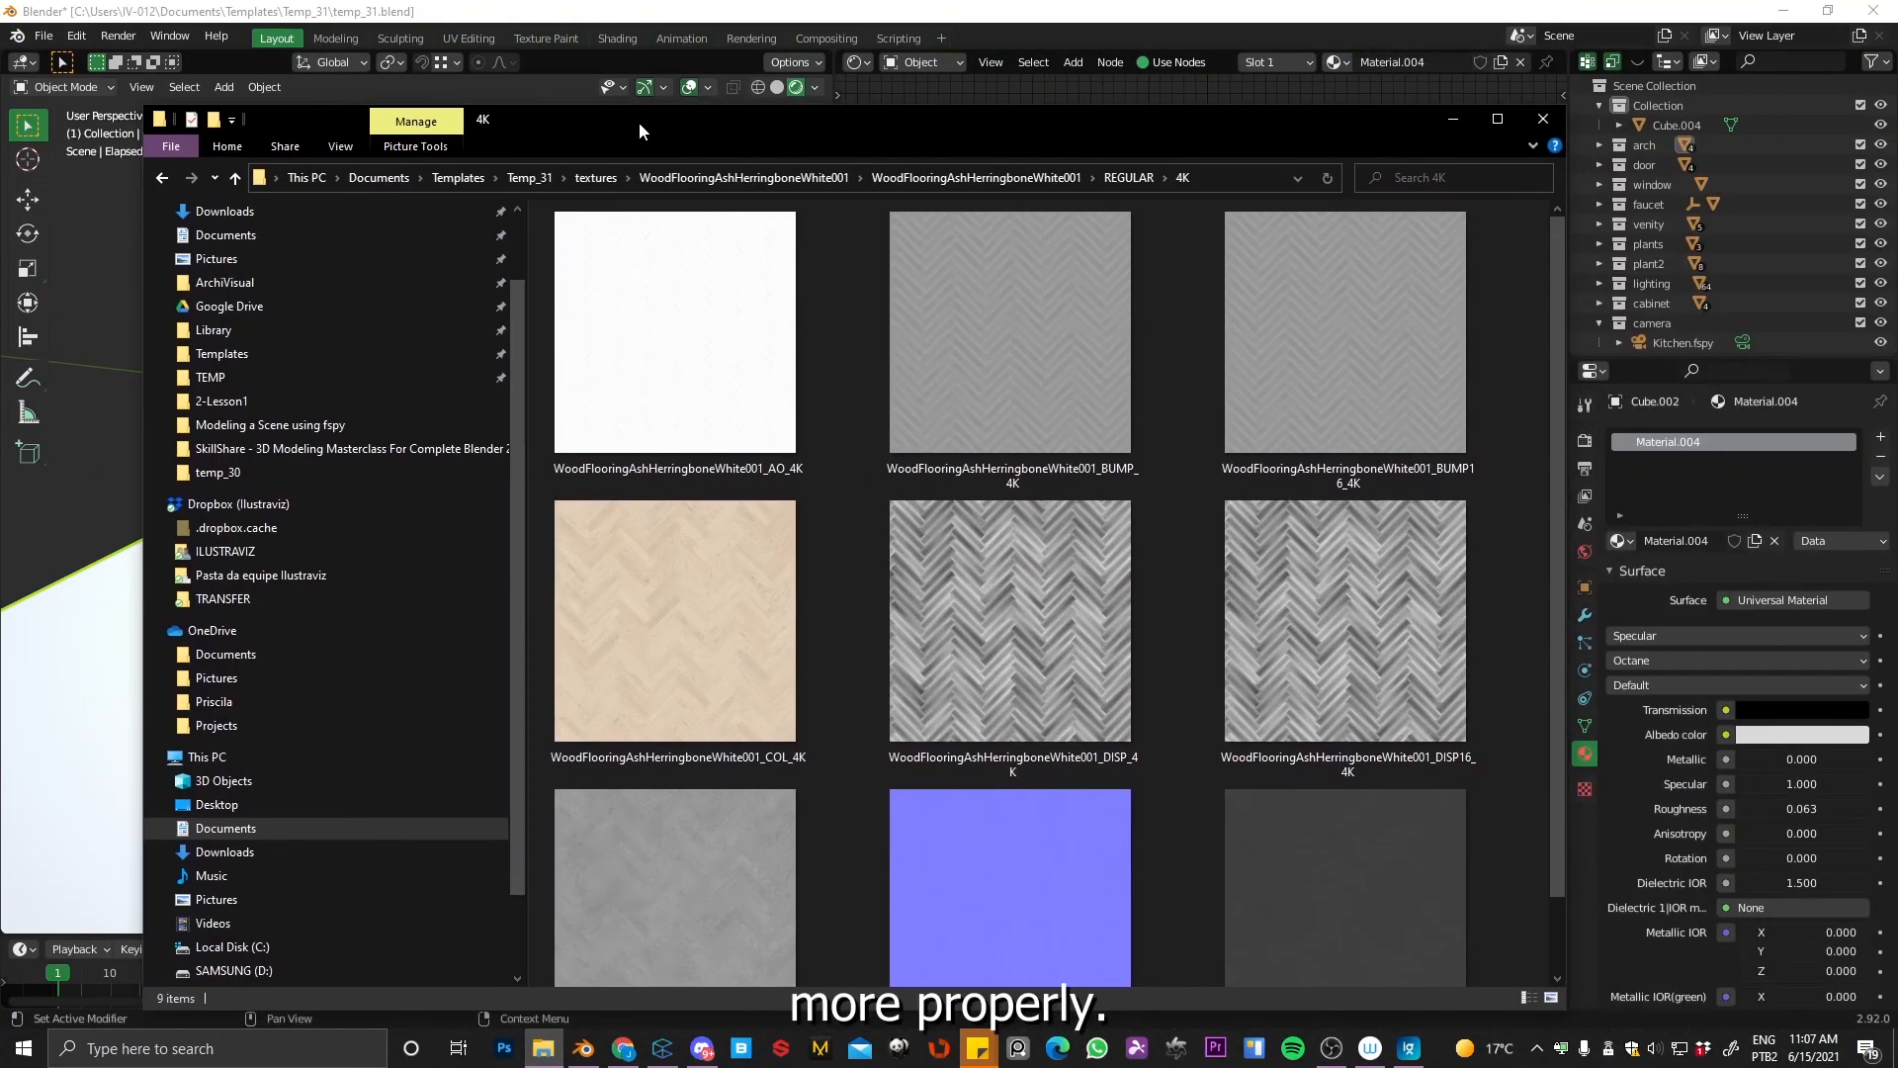
left_click_drag(639, 122, 1897, 45)
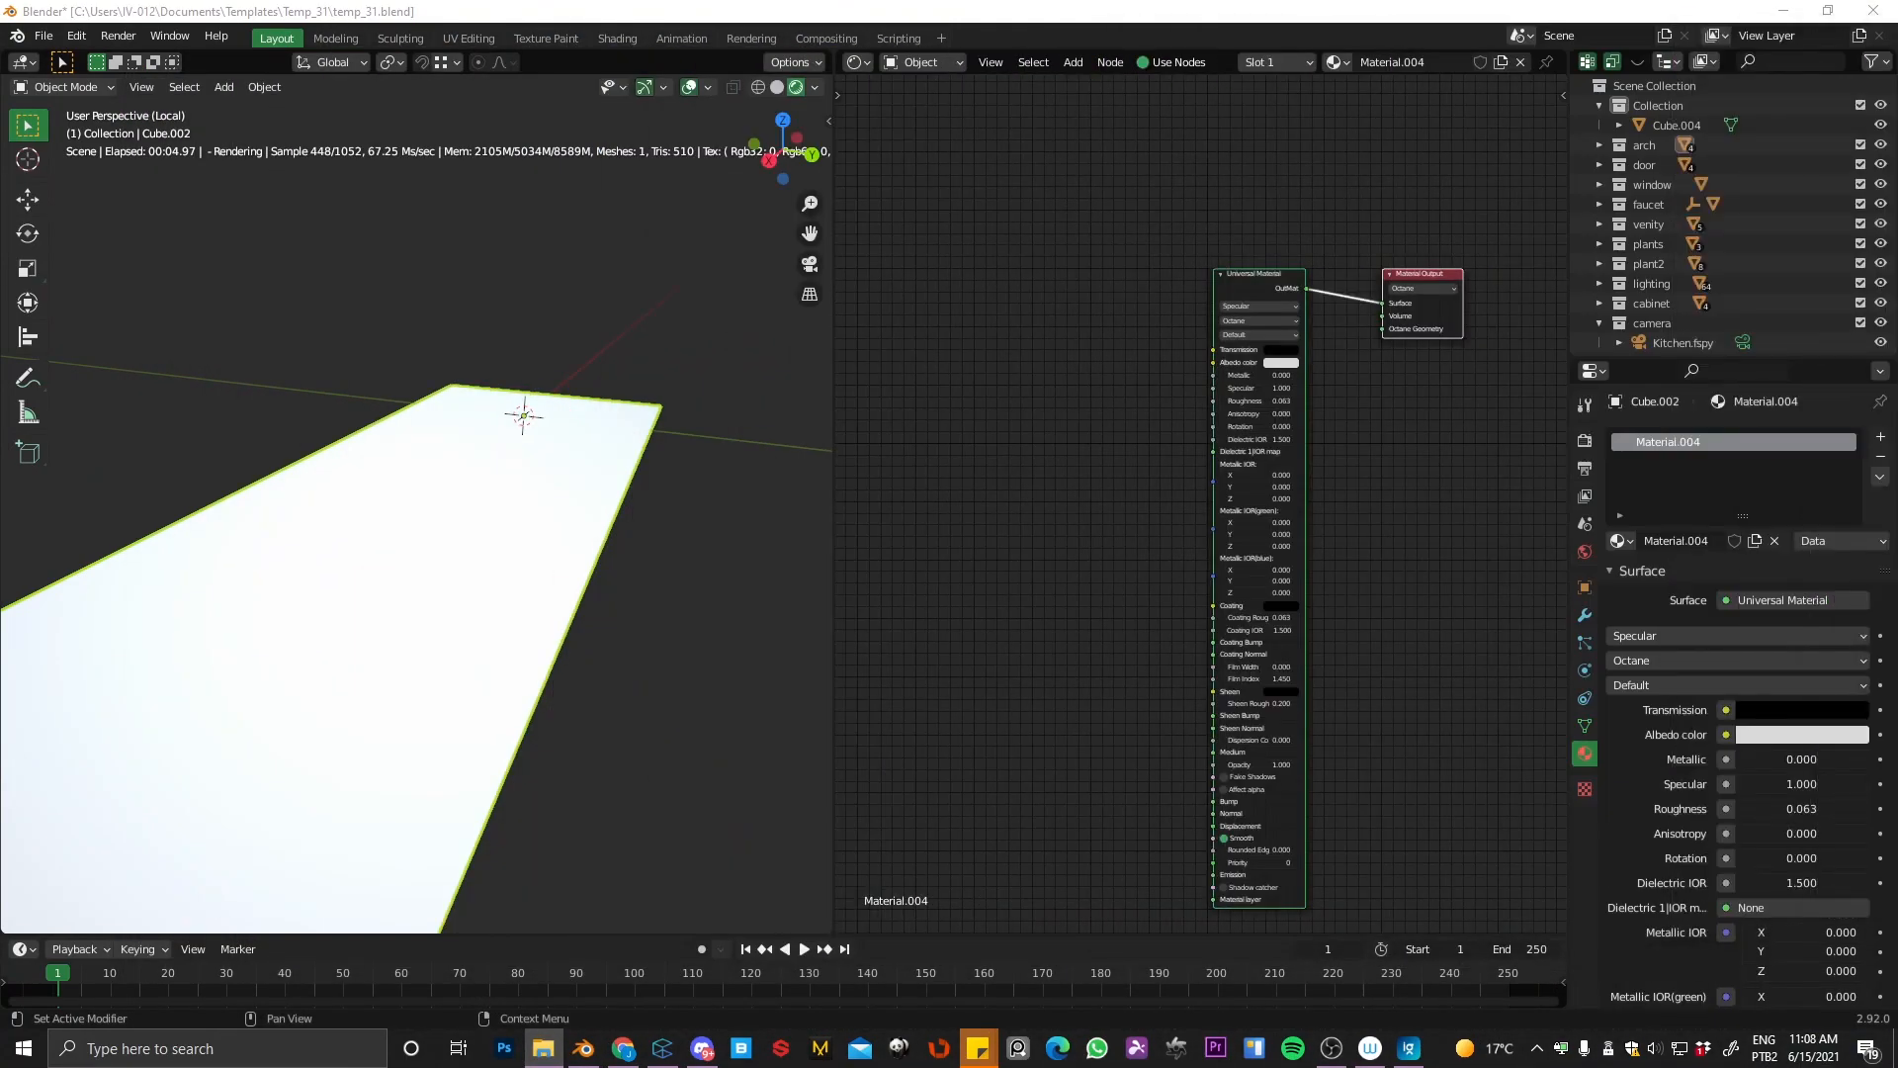
left_click_drag(937, 375, 941, 377)
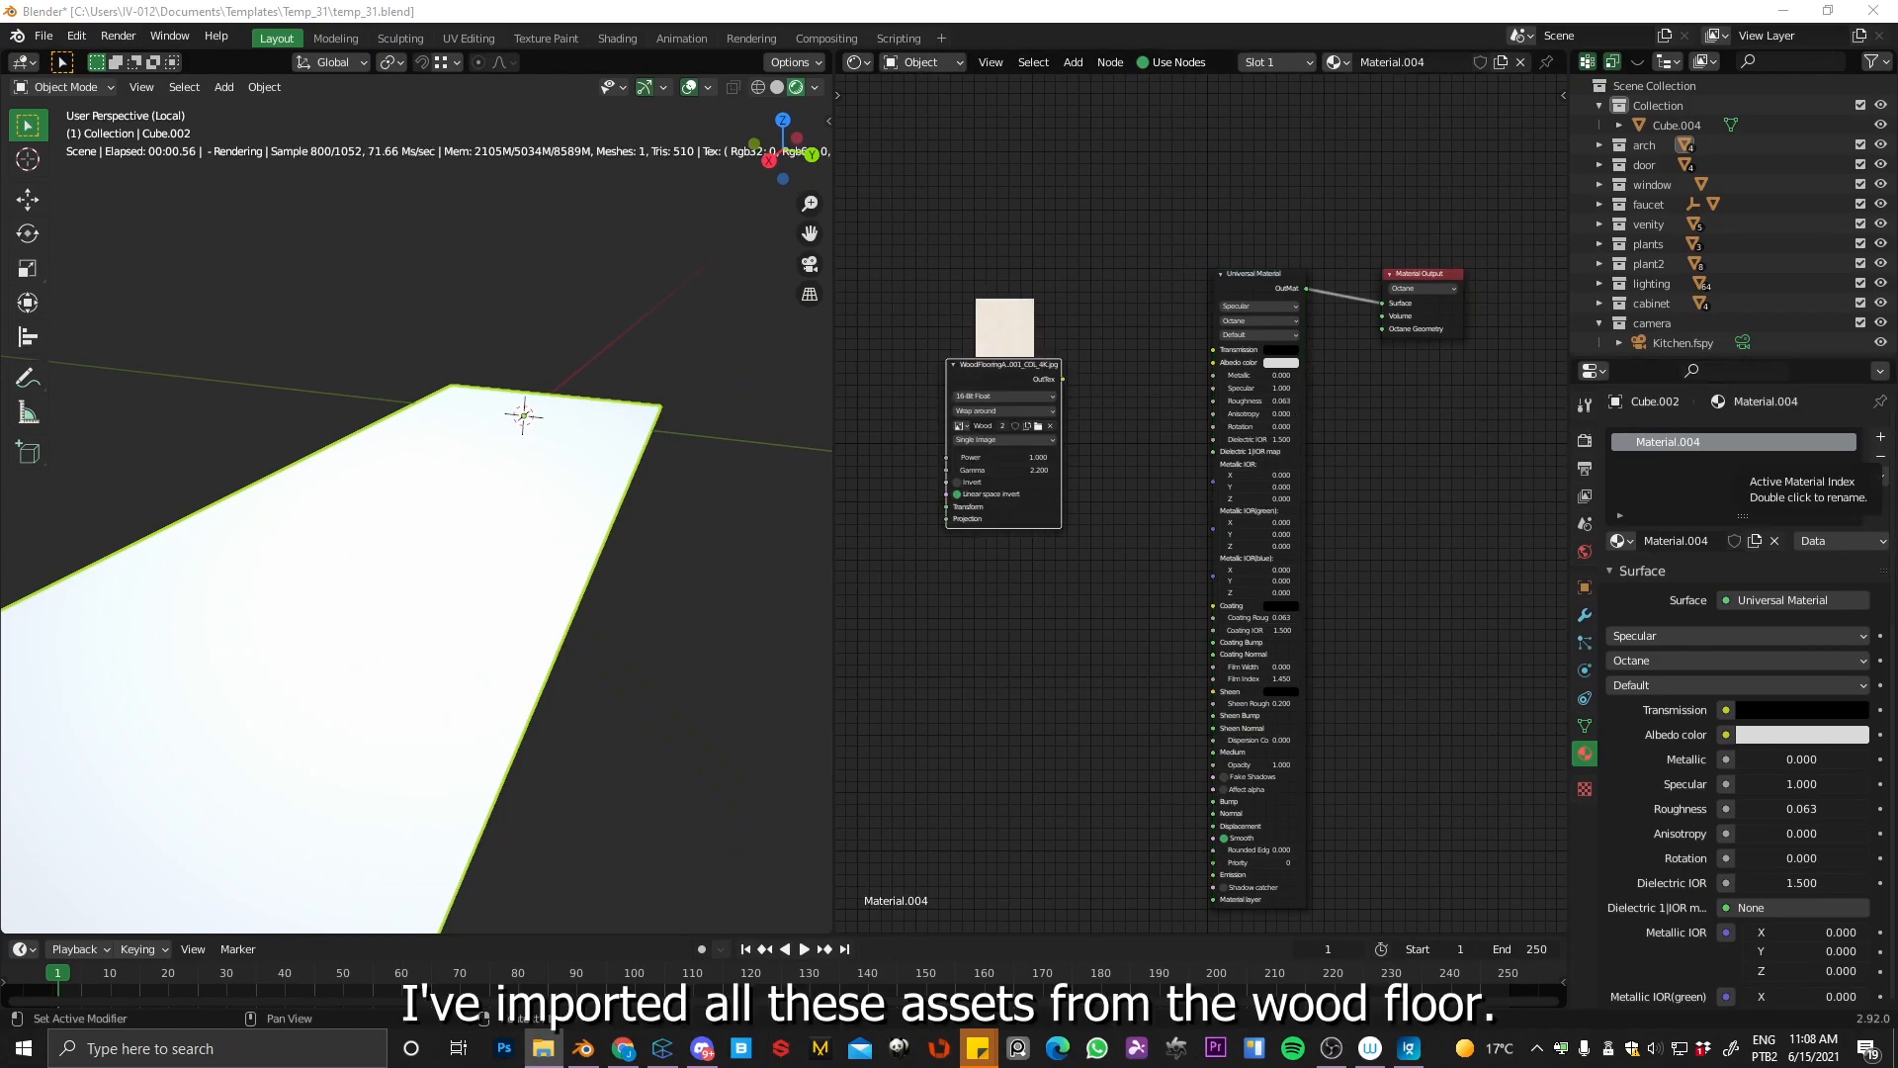
Step: Import the herringbone wood's DISP16_4K and GLOSS_4K images from File Explorer into the floor material's node graph
left_click_drag(966, 618, 997, 725)
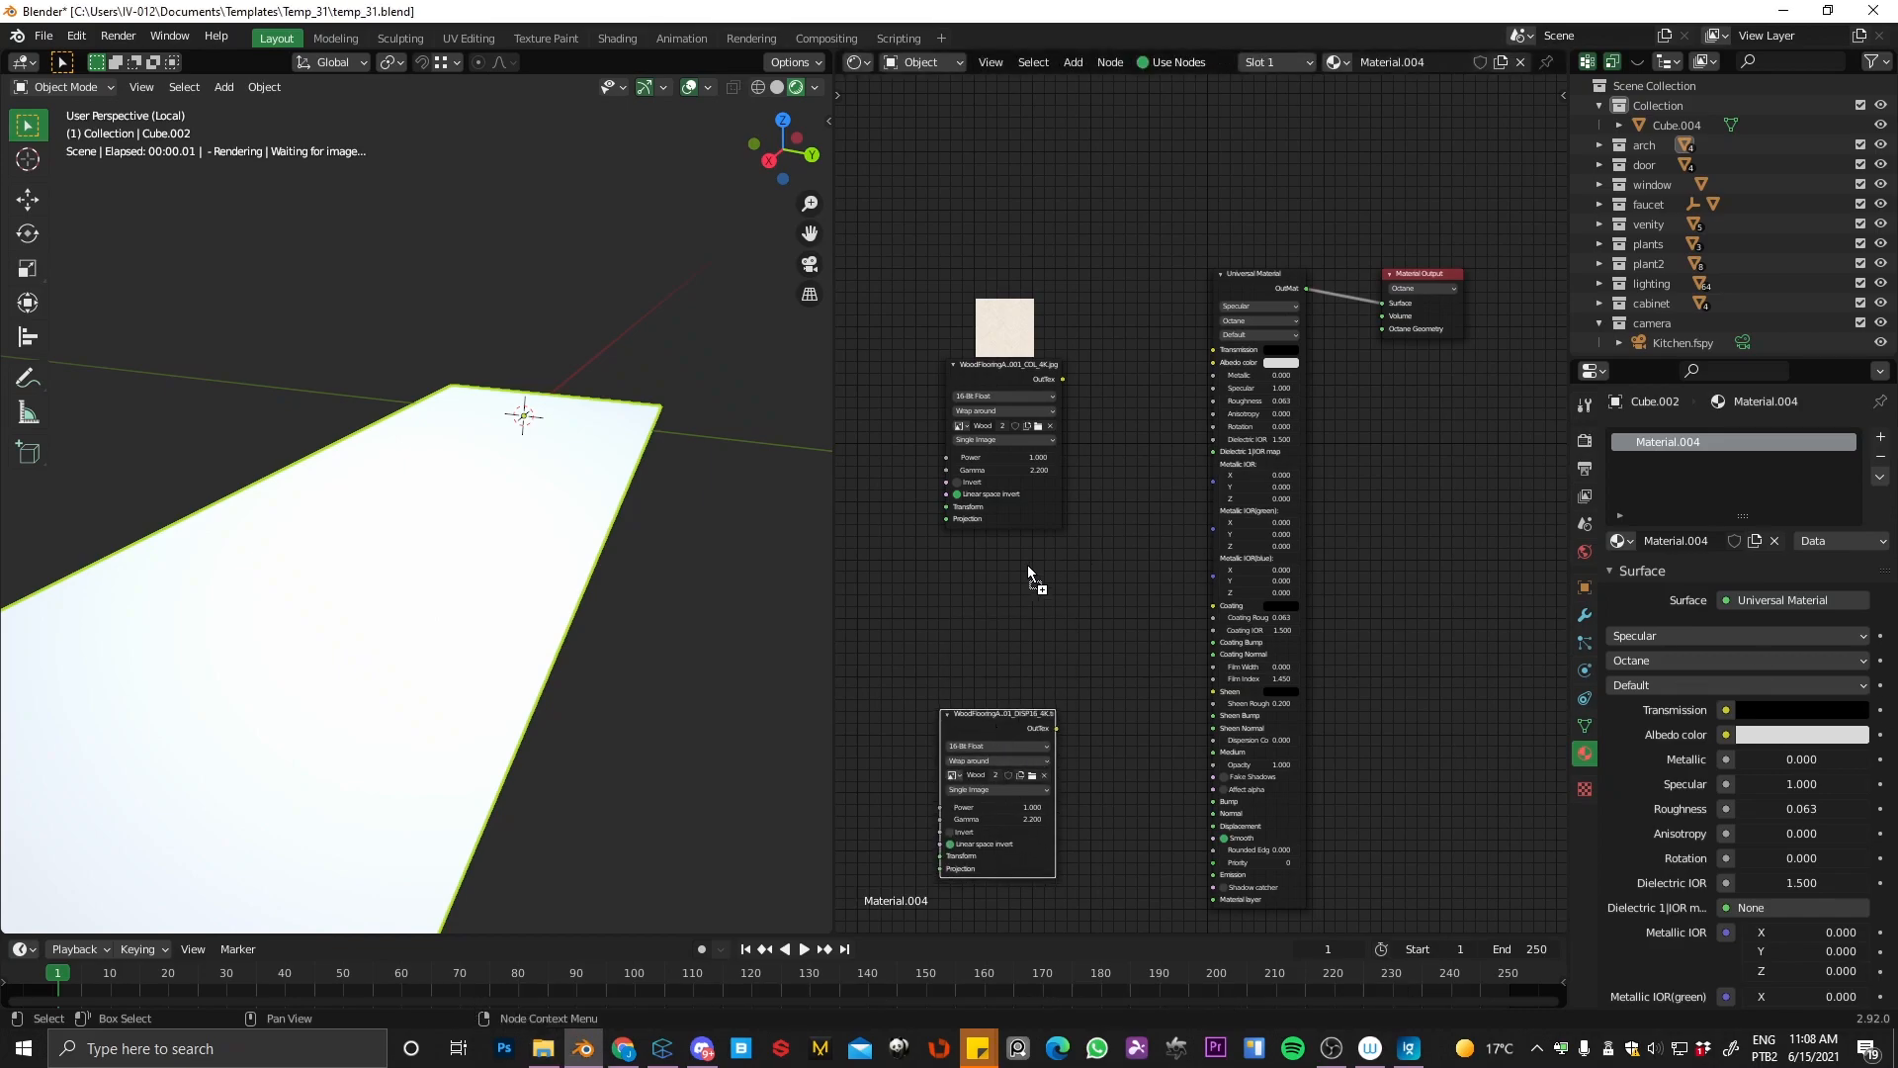
left_click_drag(1038, 561, 957, 588)
Step: Connect the COL_4K texture to the Universal Material's Albedo color and the GLOSS_4K texture to its Roughness
scroll(1089, 432, "up", 9)
middle_click_drag(1025, 376, 1248, 519)
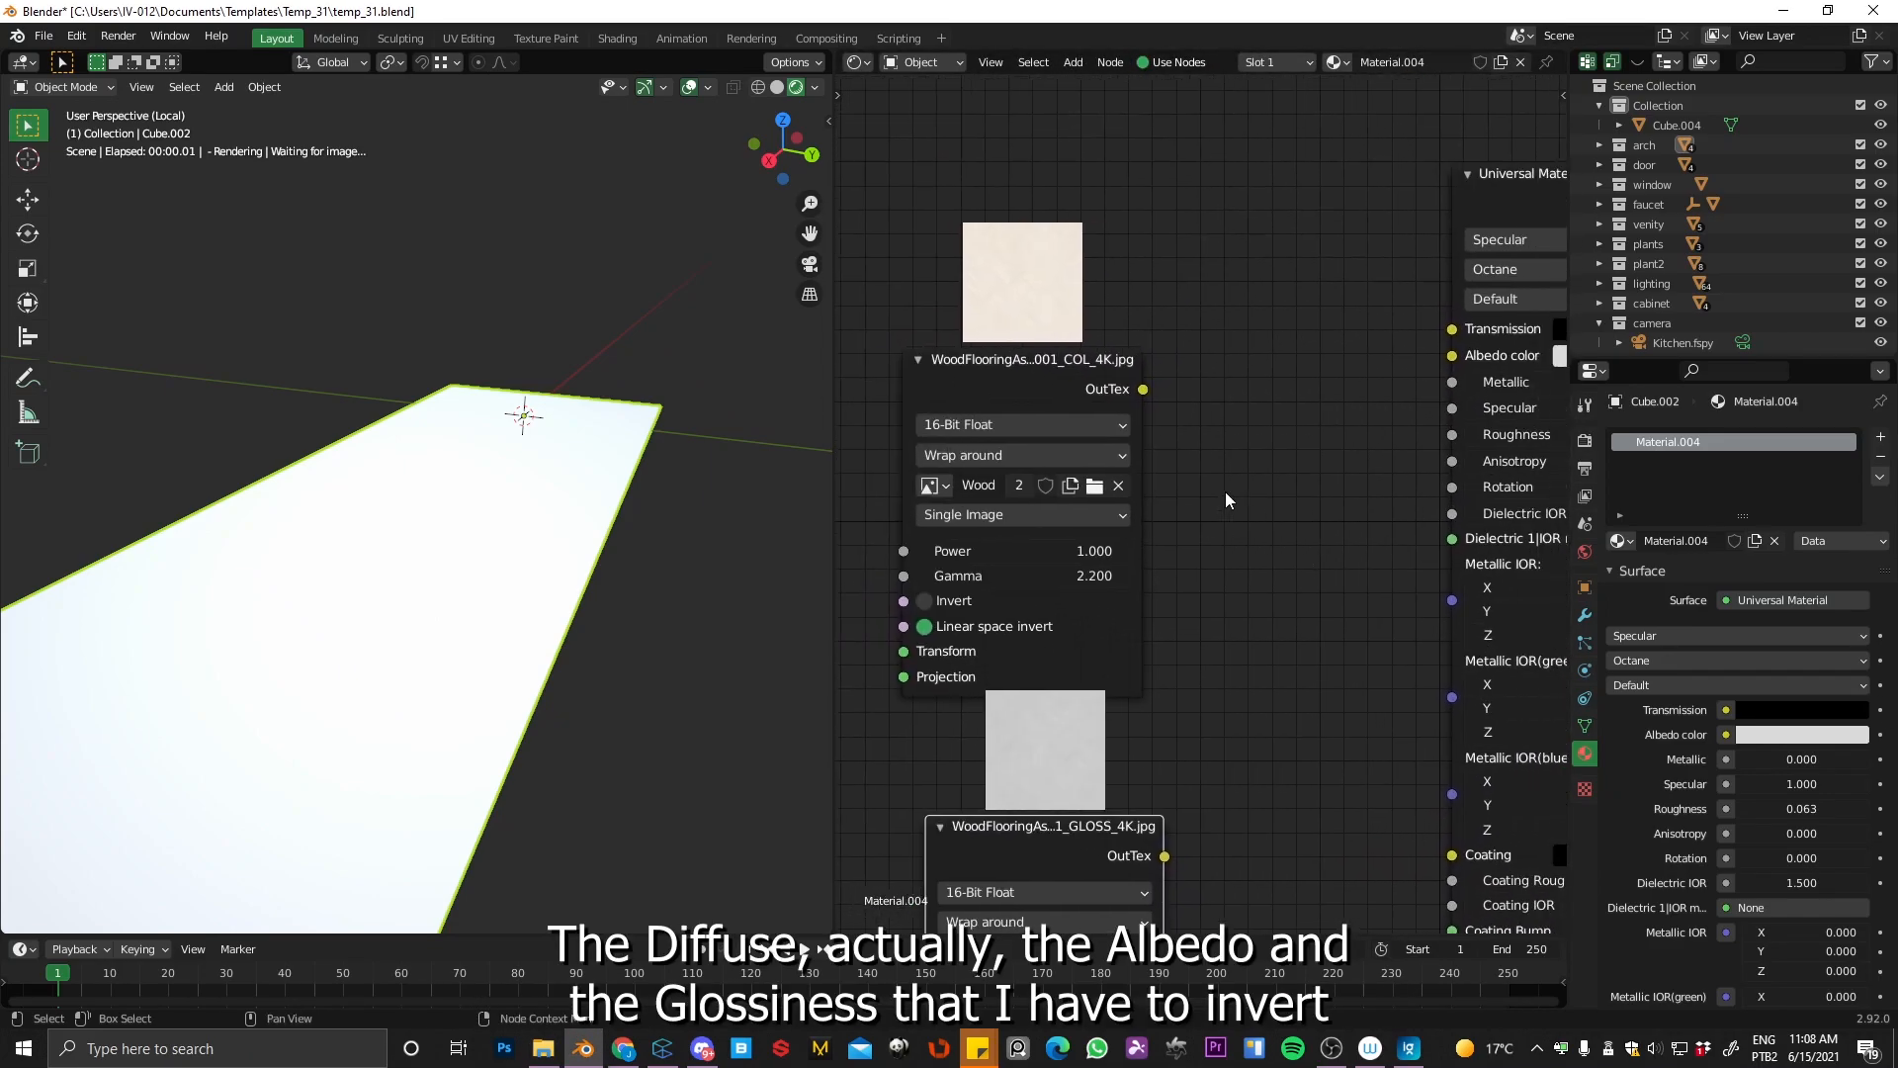
scroll(1248, 517, "down", 4)
left_click_drag(1150, 419, 1392, 391)
middle_click_drag(1171, 768, 1135, 601)
left_click_drag(1137, 605, 1355, 283)
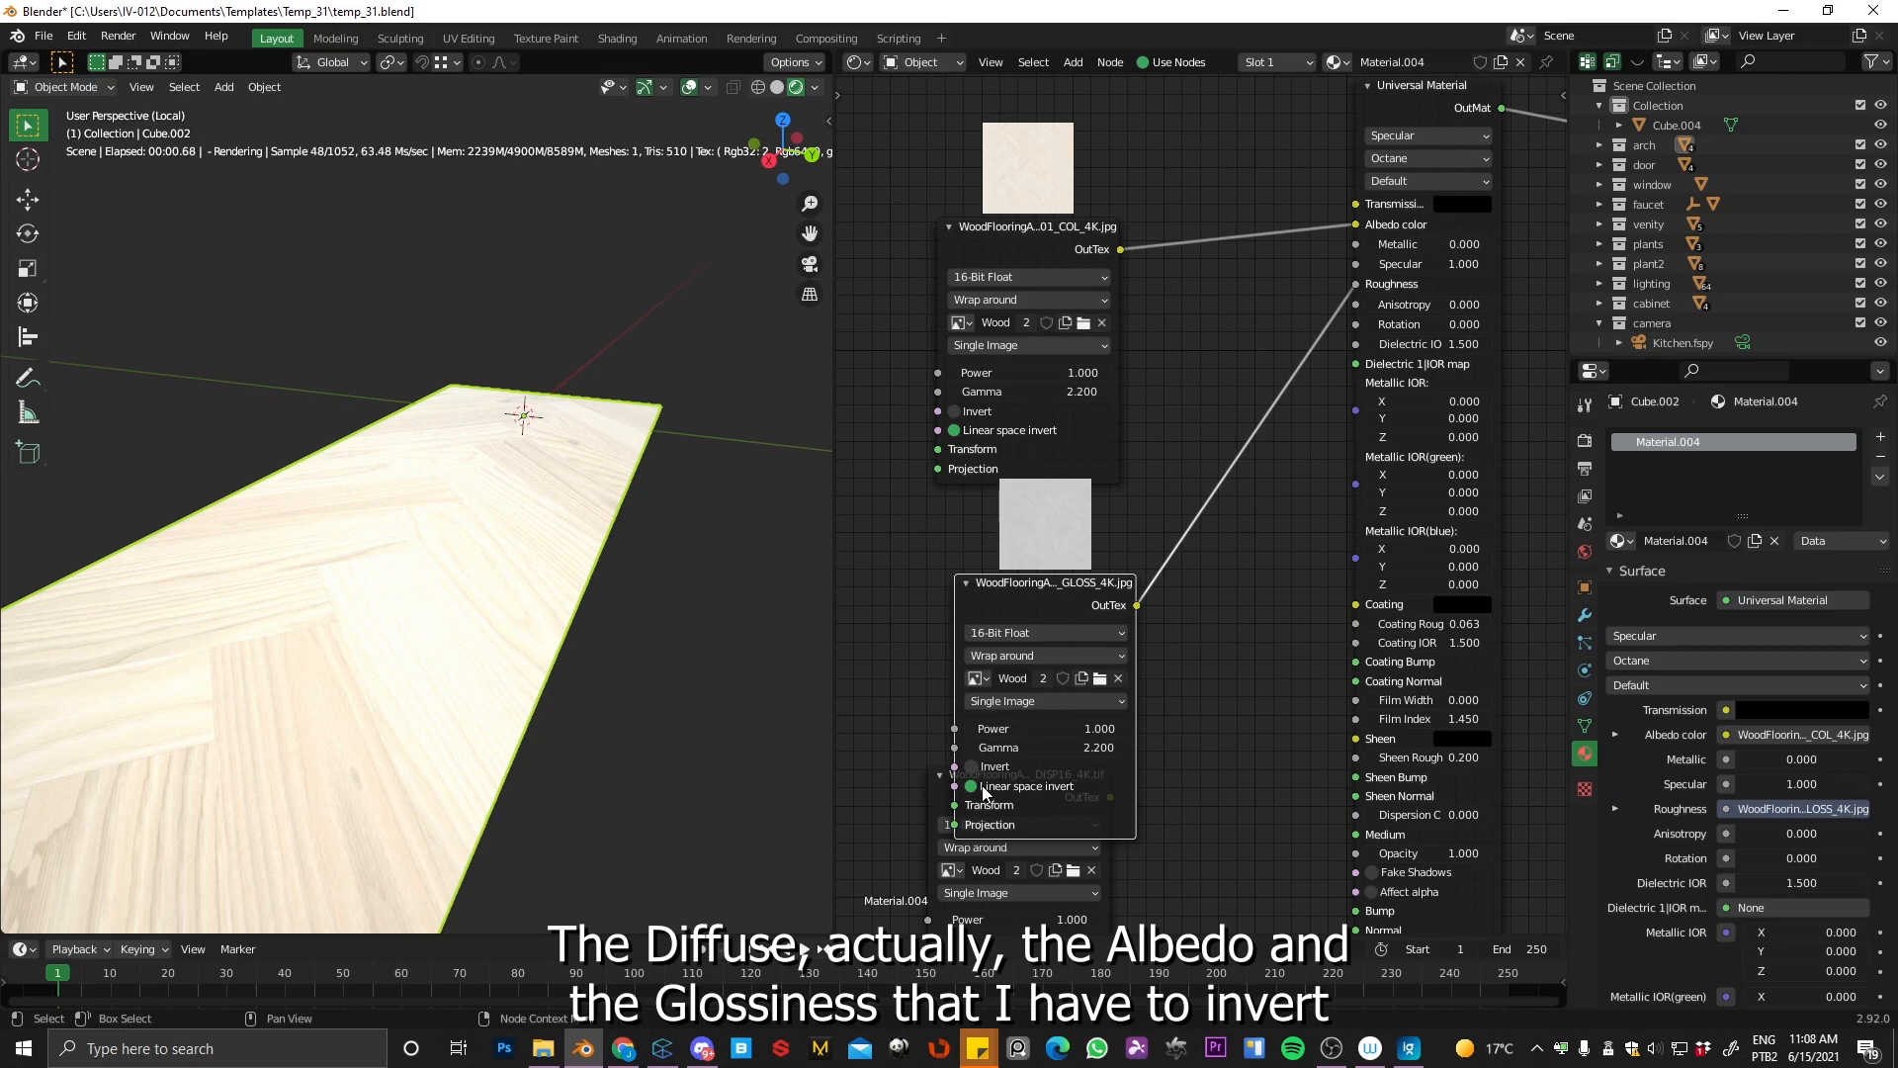
Step: Invert the GLOSS_4K texture and move its node clear of the DISP16_4K node
left_click(979, 767)
left_click_drag(1075, 612, 989, 563)
left_click(1081, 788)
Step: Add a Texture Displacement node between the DISP16_4K texture and the Universal Material
middle_click_drag(1138, 729, 1050, 524)
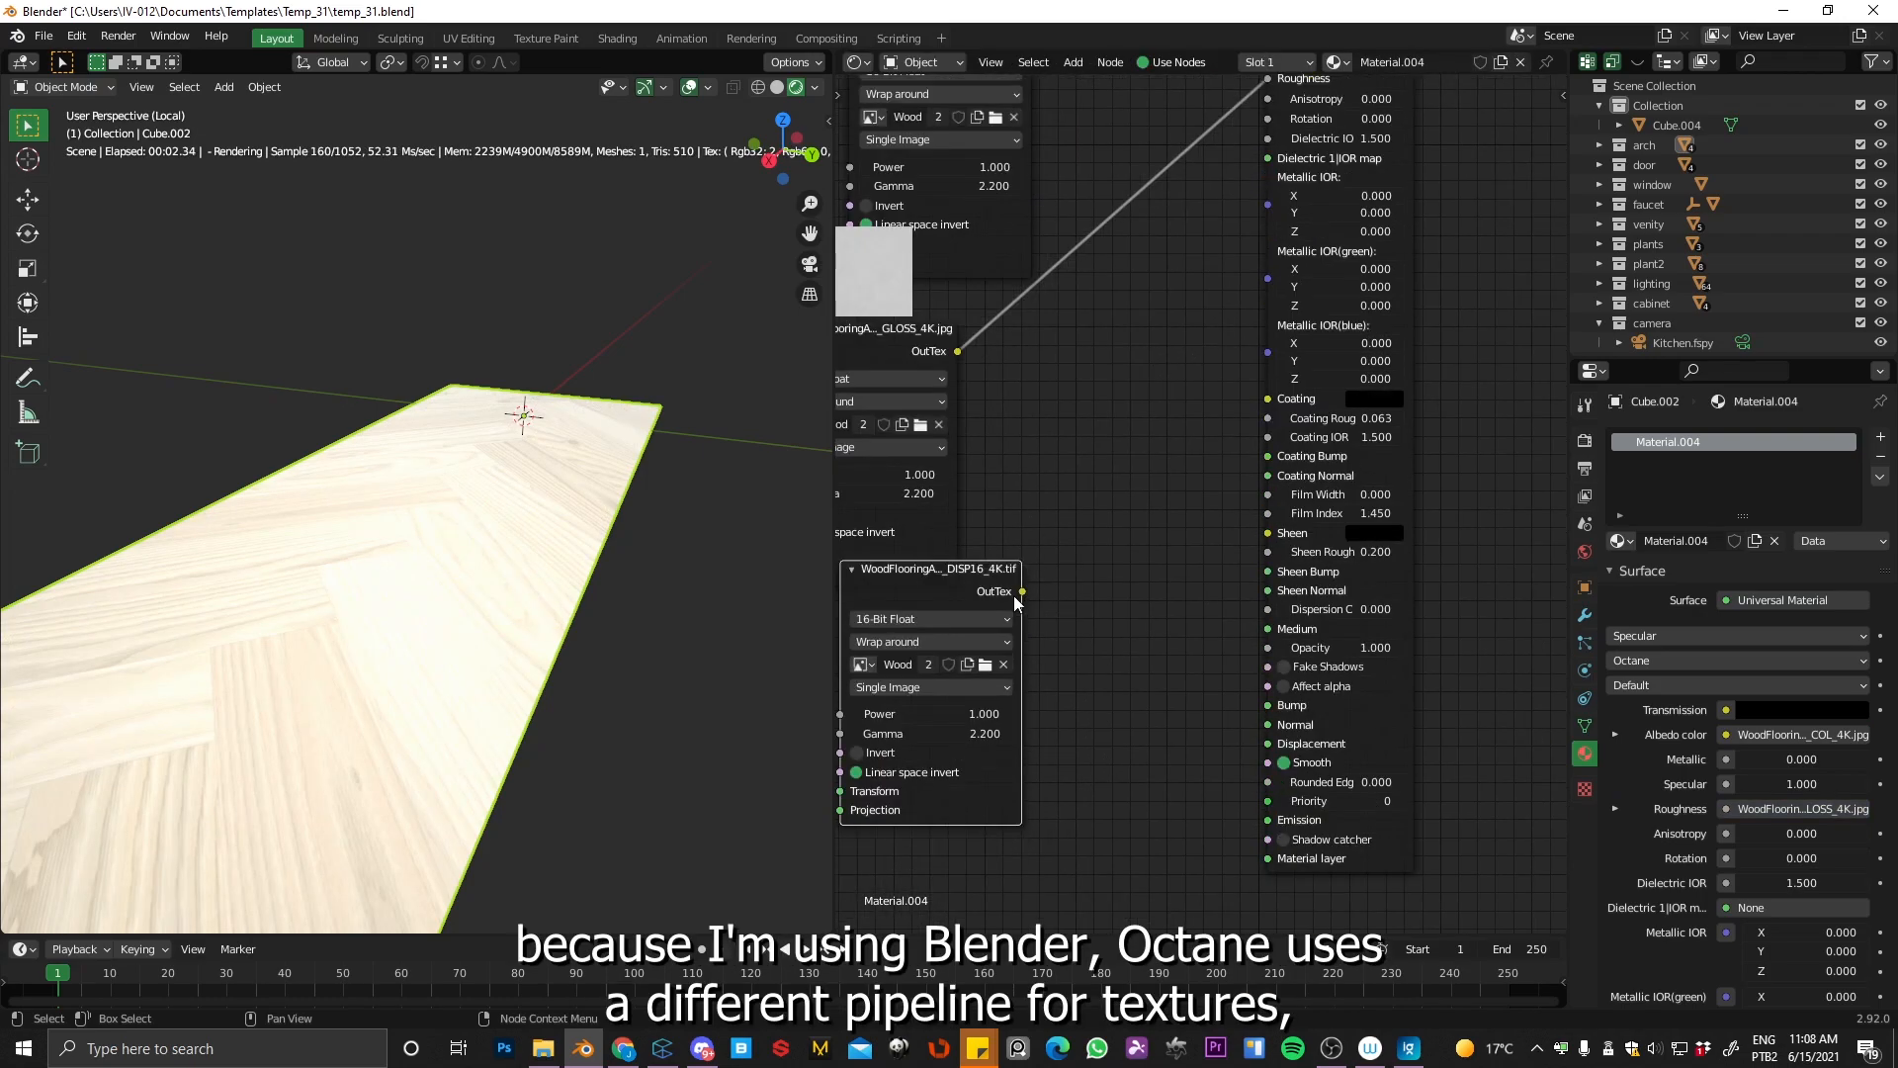
left_click(1142, 573)
key("shift+a")
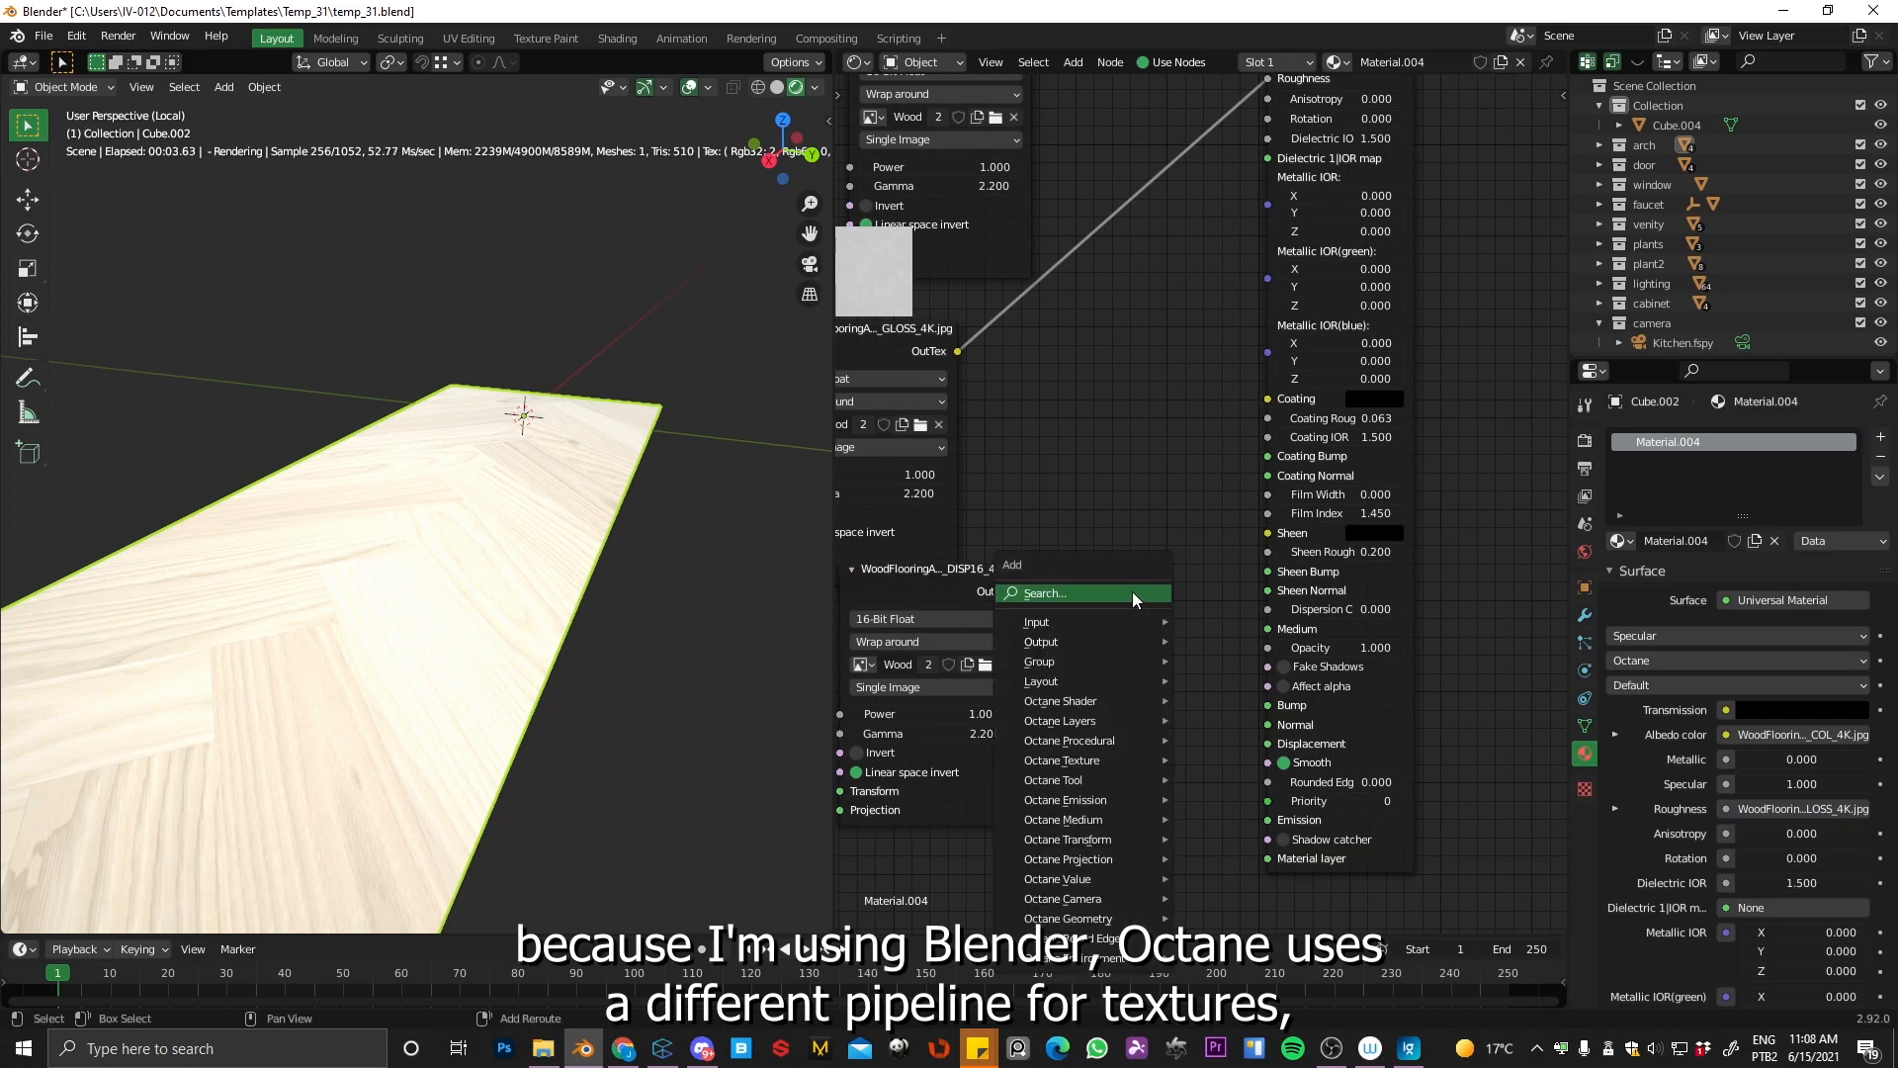
left_click(1066, 599)
type("dis")
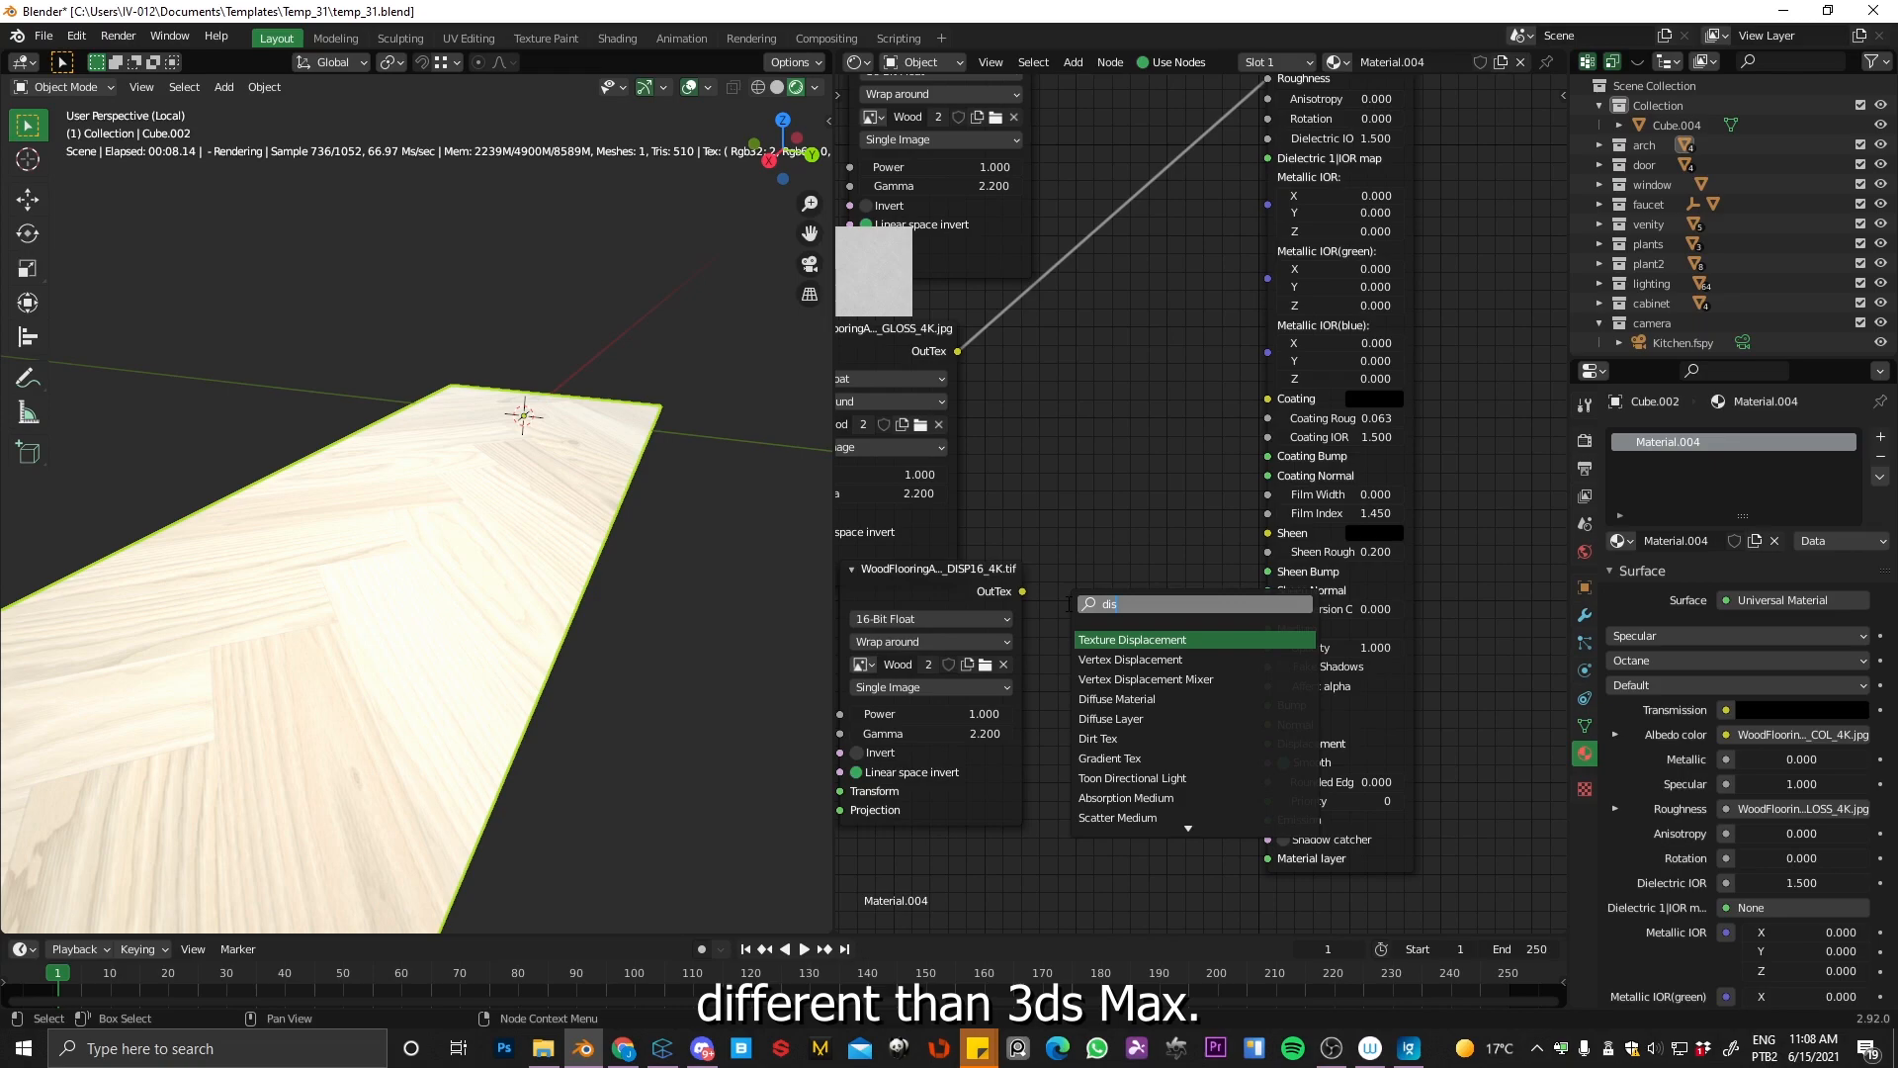
left_click(1132, 640)
left_click(1147, 613)
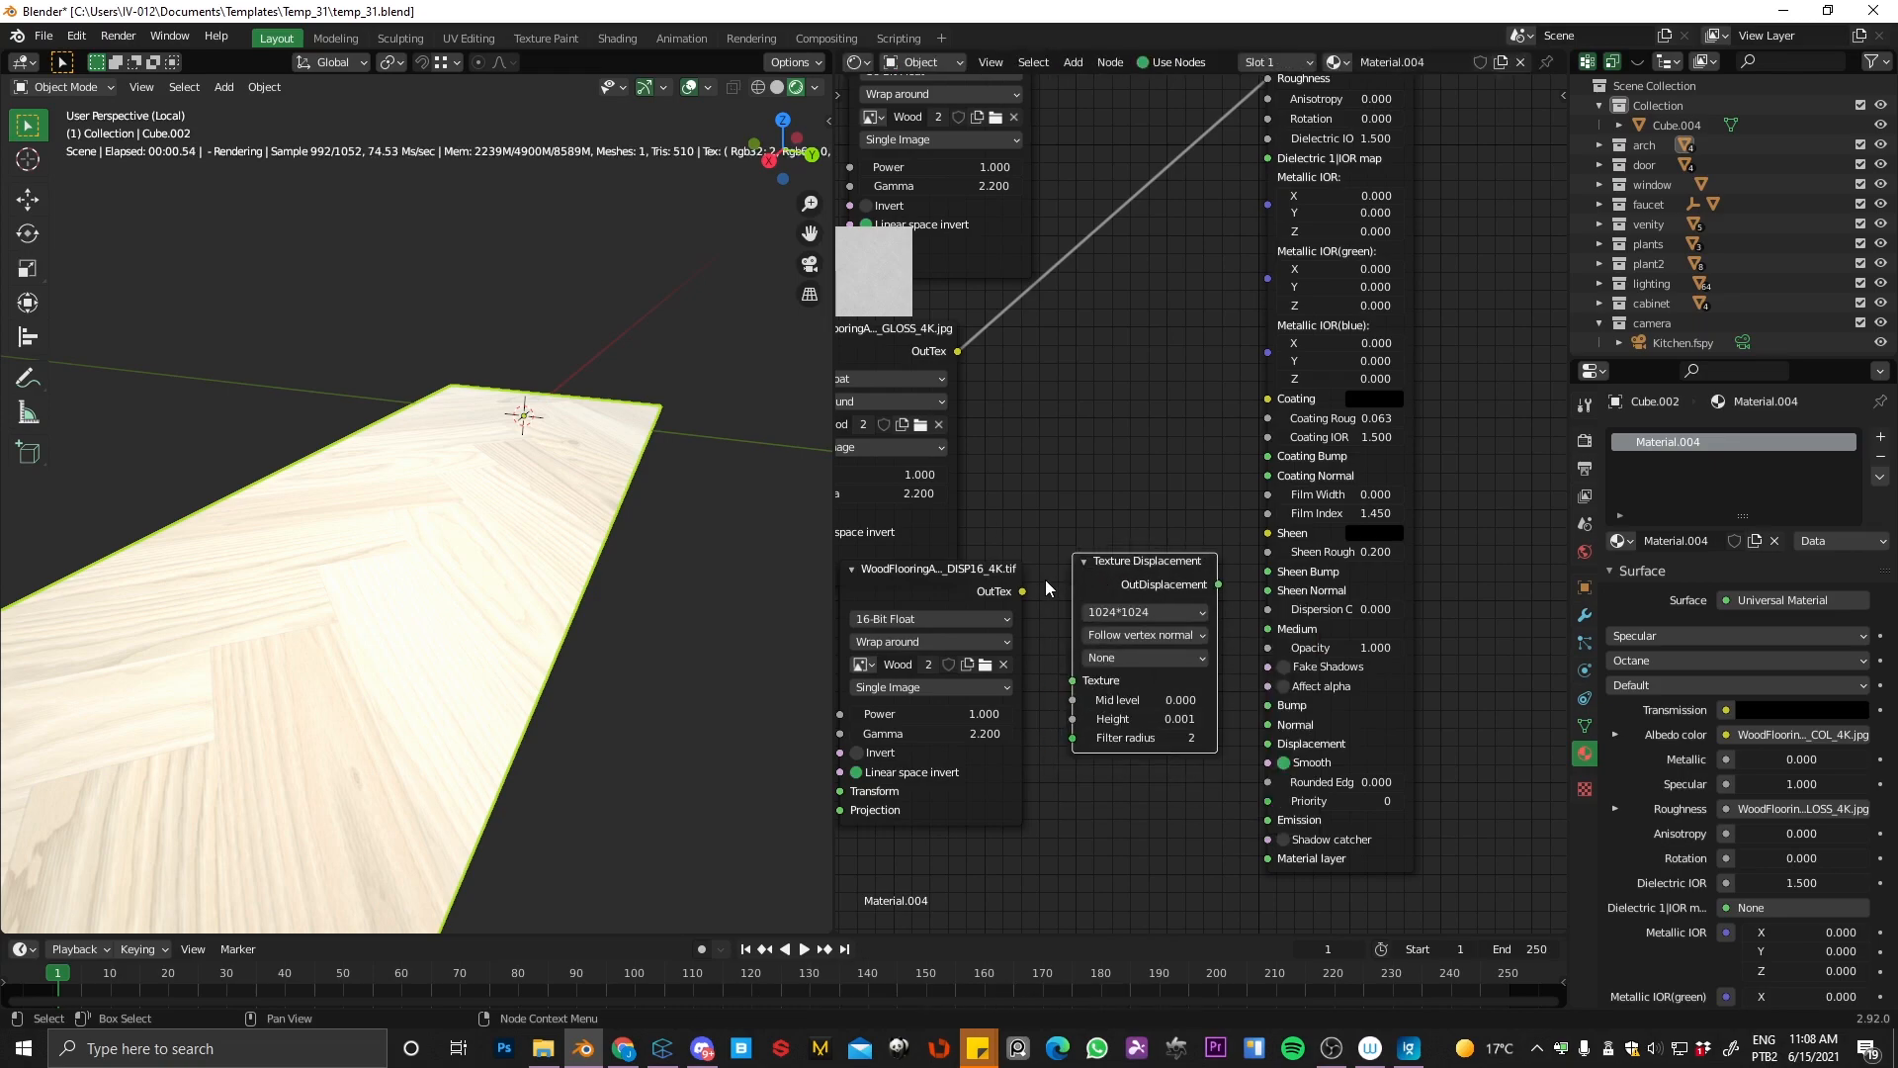
Step: Link the DISP16_4K texture through the Texture Displacement node to the material's Displacement and set the level of detail to 4096*4096
left_click_drag(1022, 591, 1087, 689)
left_click_drag(1219, 584, 1270, 756)
left_click(1145, 612)
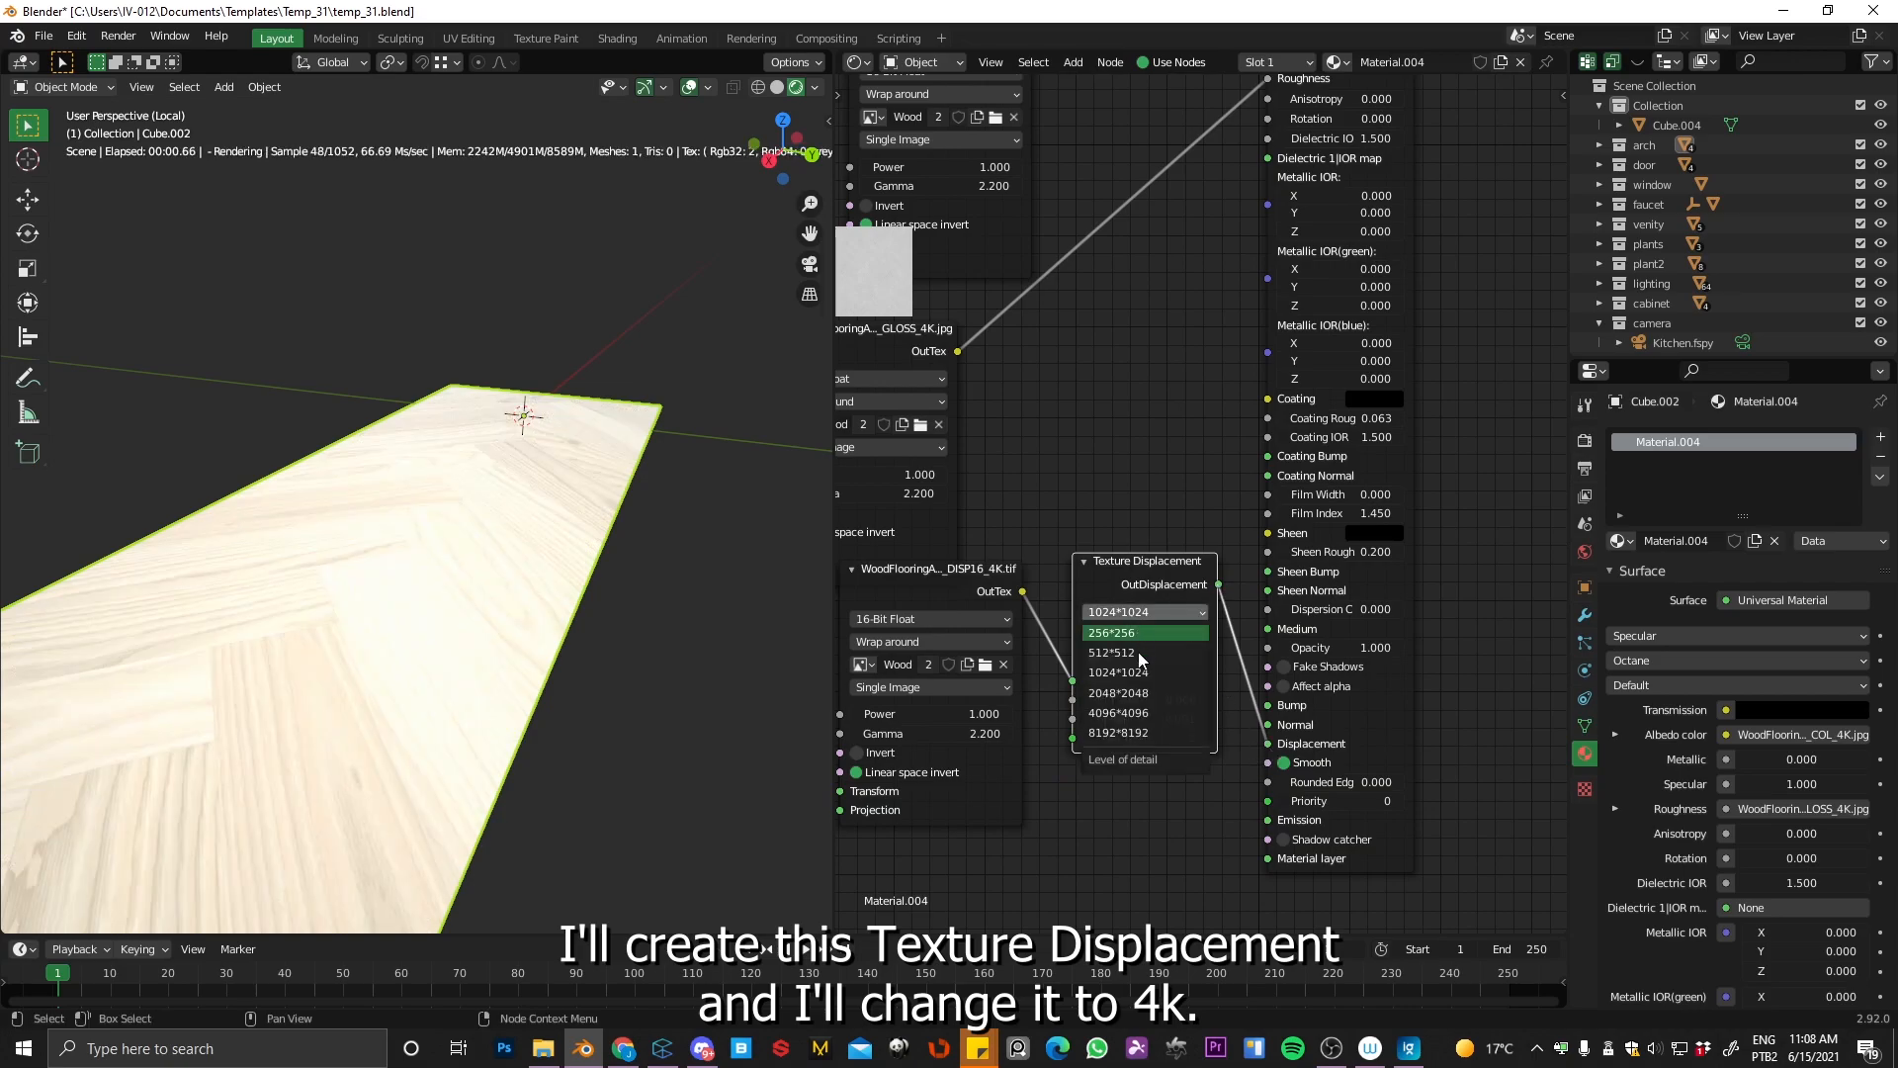
left_click(1125, 713)
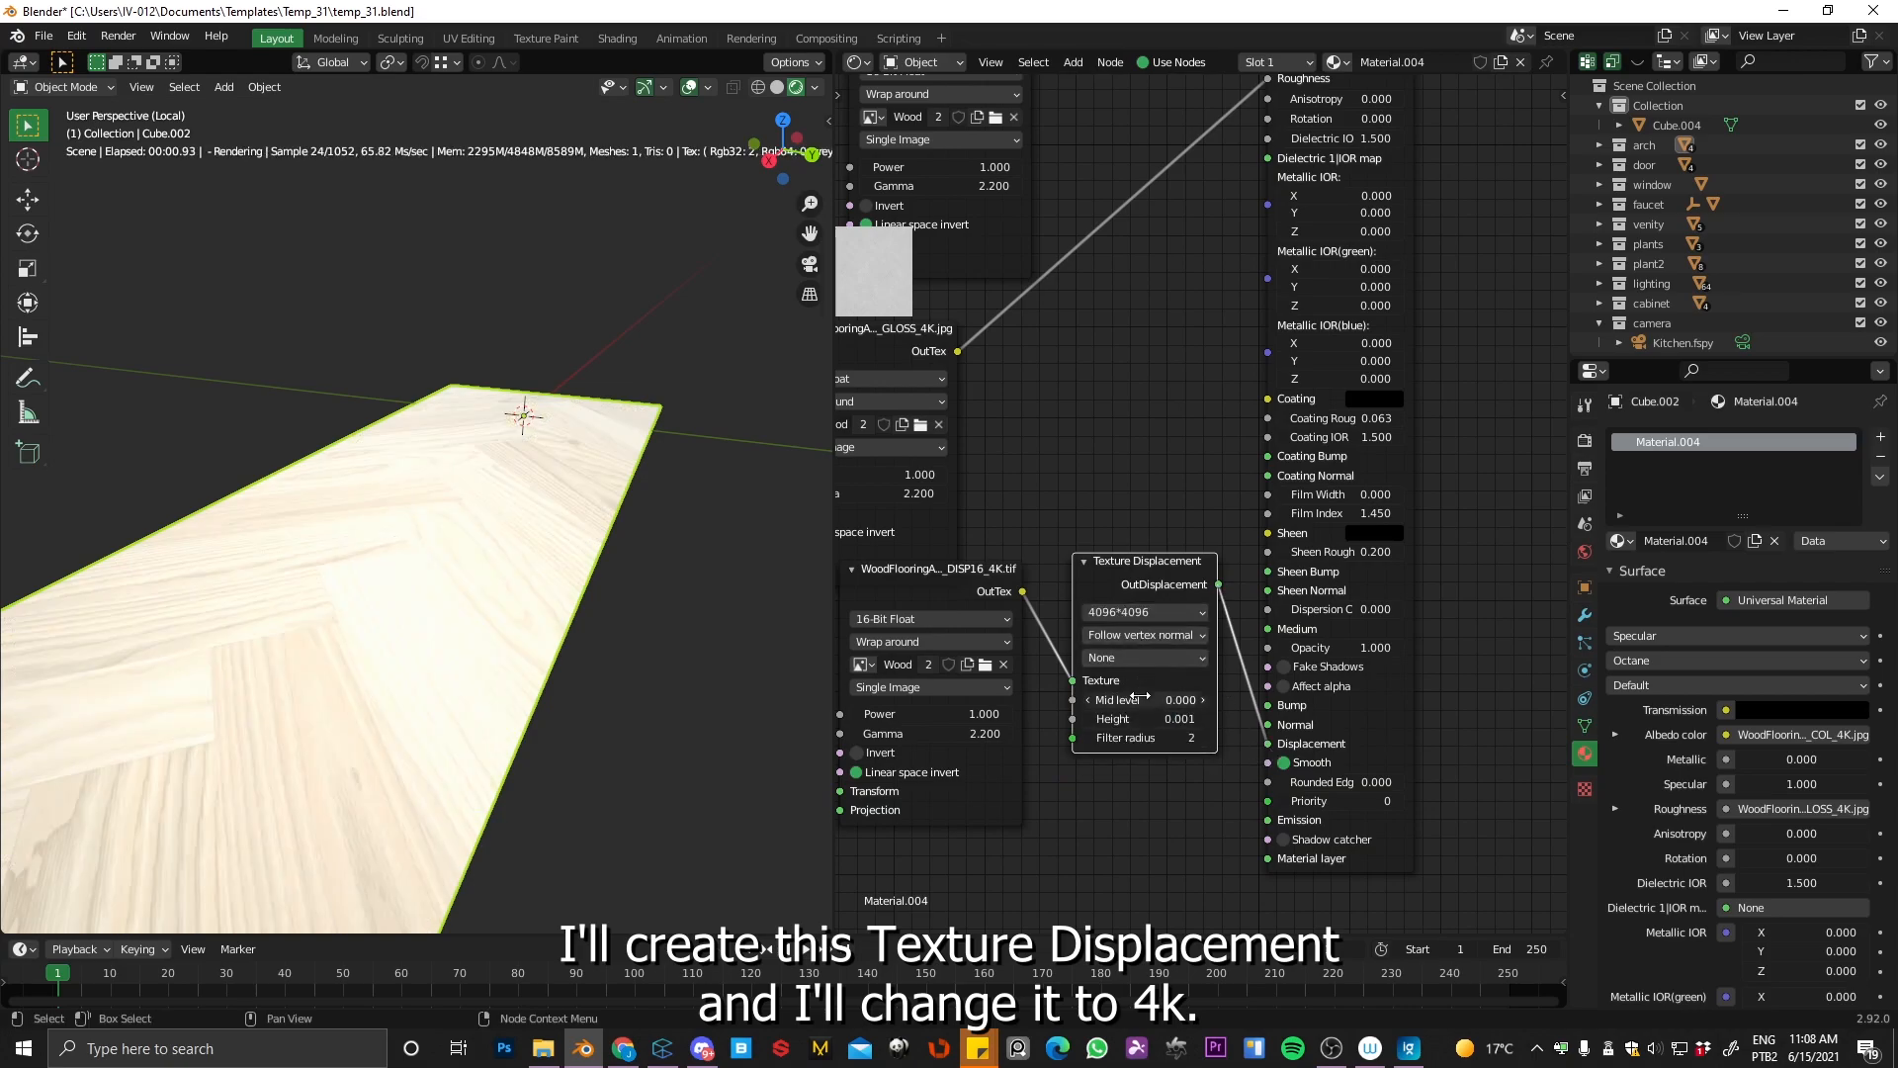
Step: Set the Texture Displacement's mid level to 0.5
left_click(1196, 699)
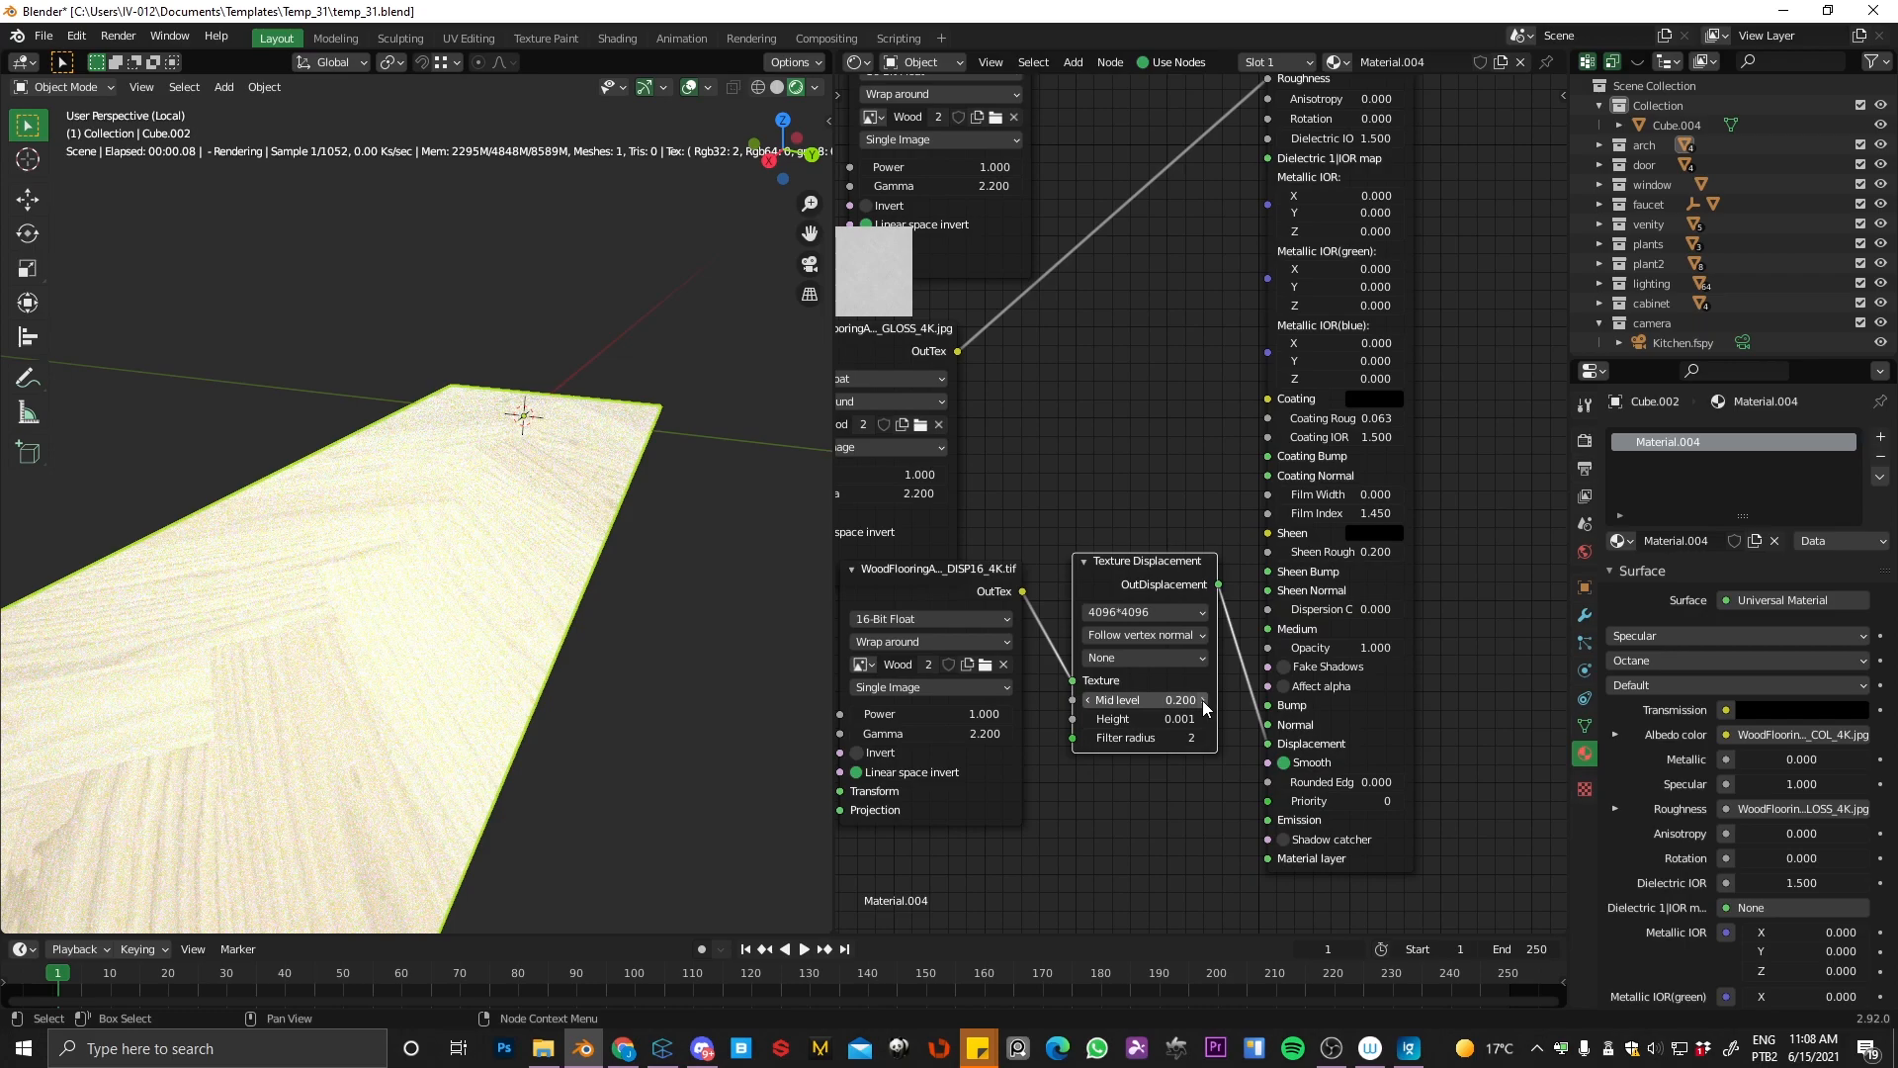
type("0.5")
key("Return")
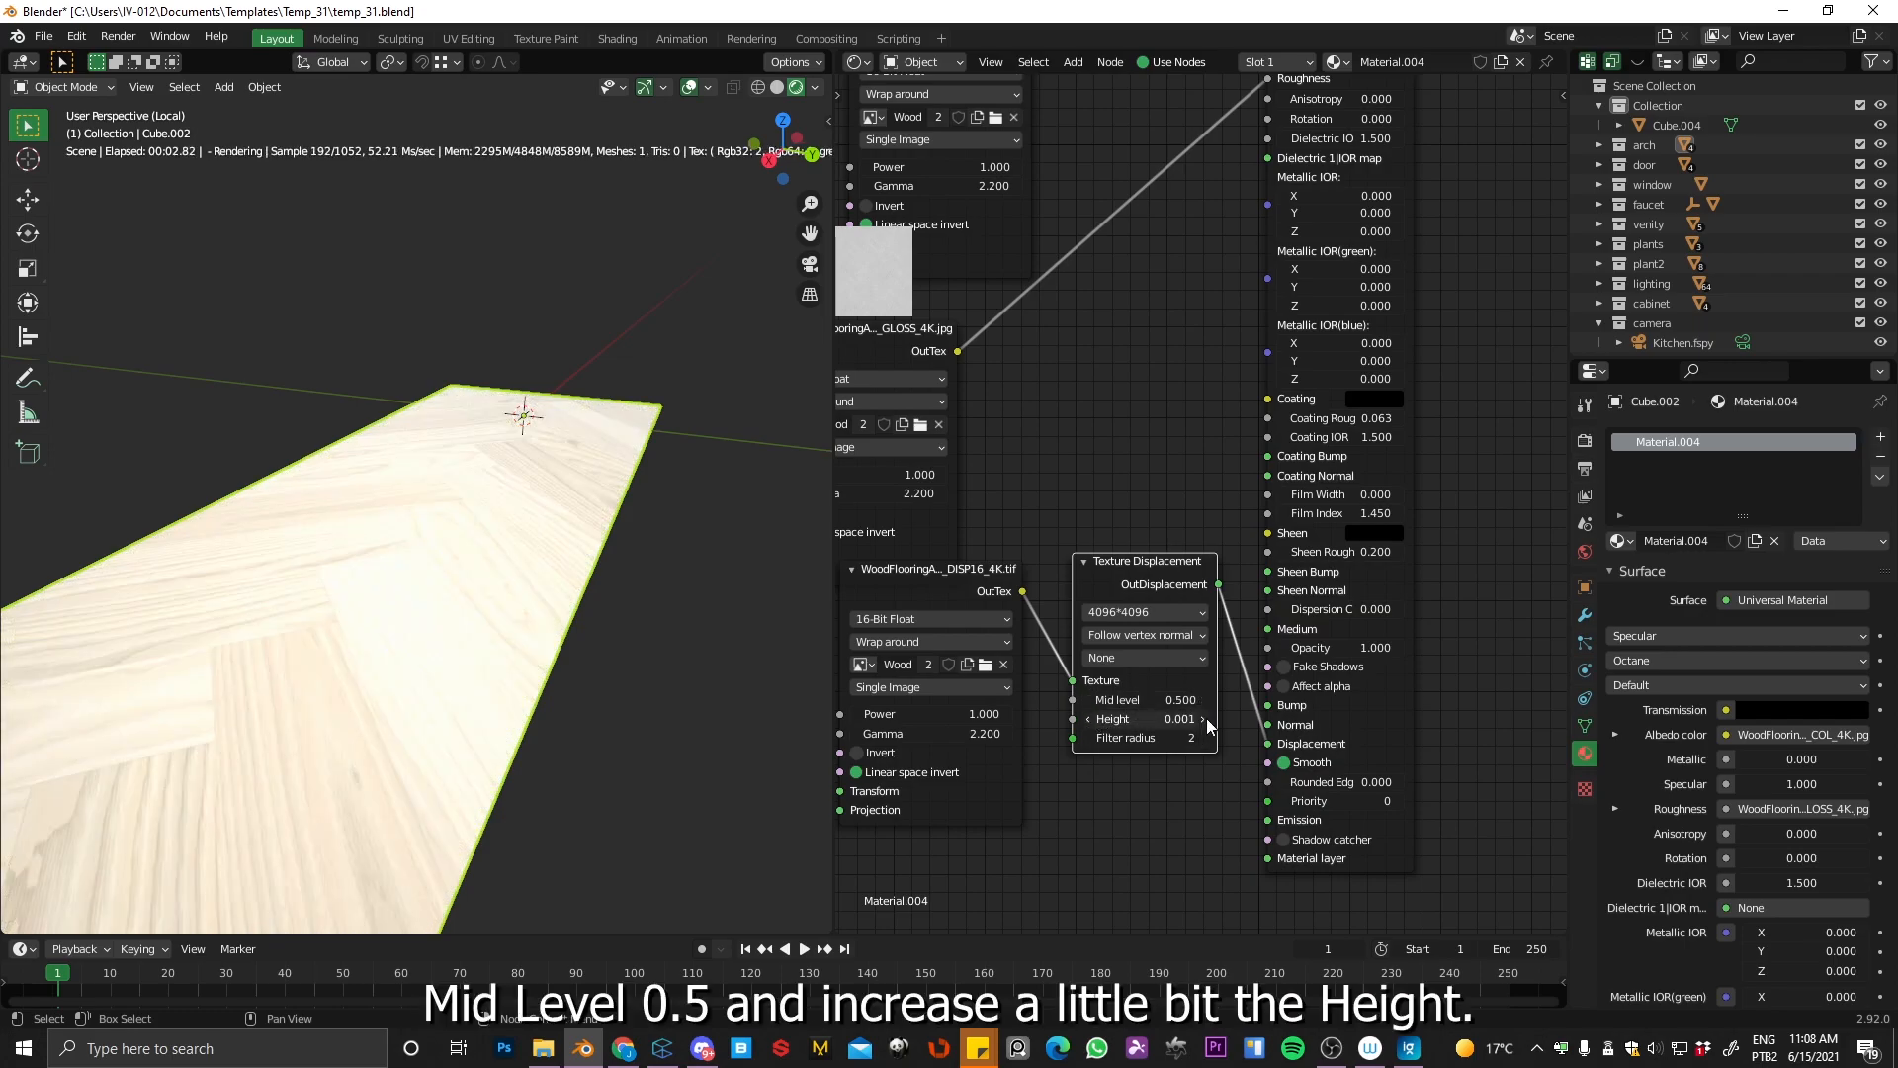
Step: Try displacement heights of 0.002, 0.102 and 0.05 on the floor, and settle on 0.005
left_click(1189, 719)
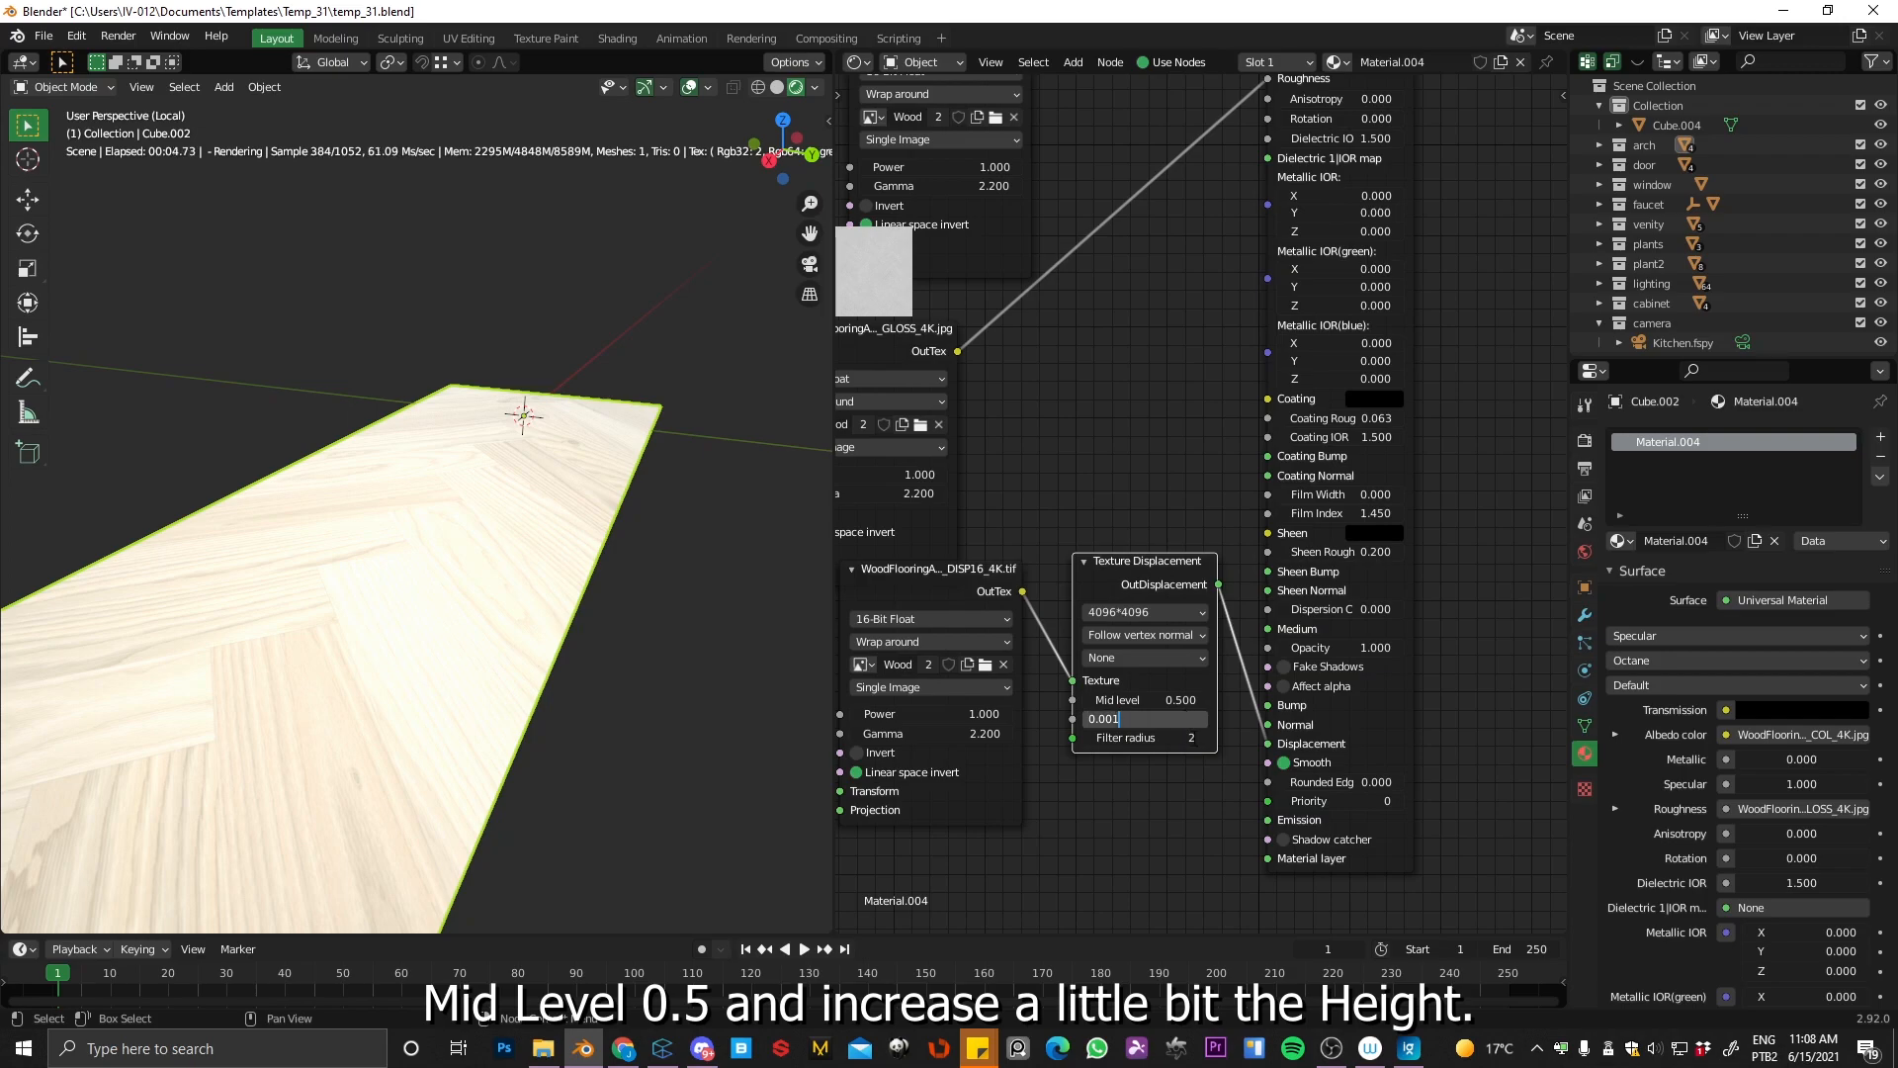
type("2")
key("Return")
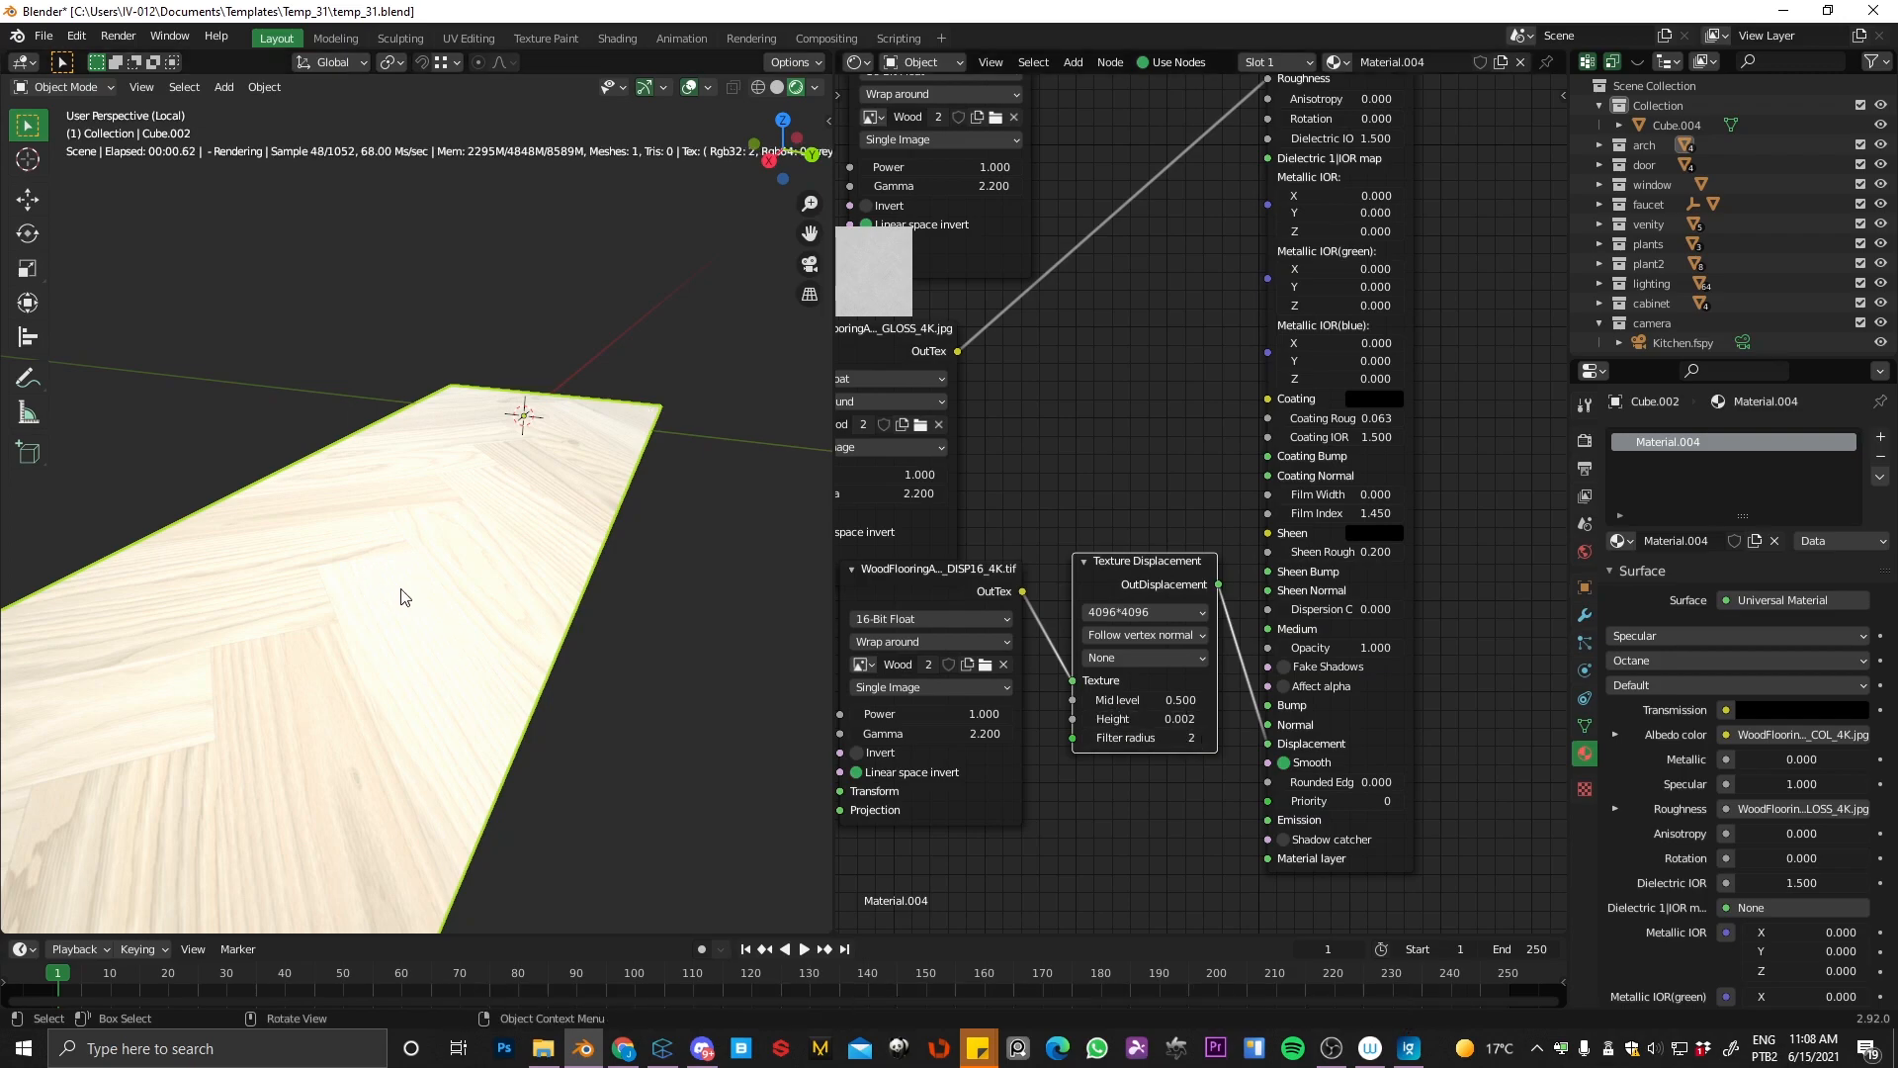
scroll(525, 593, "up", 5)
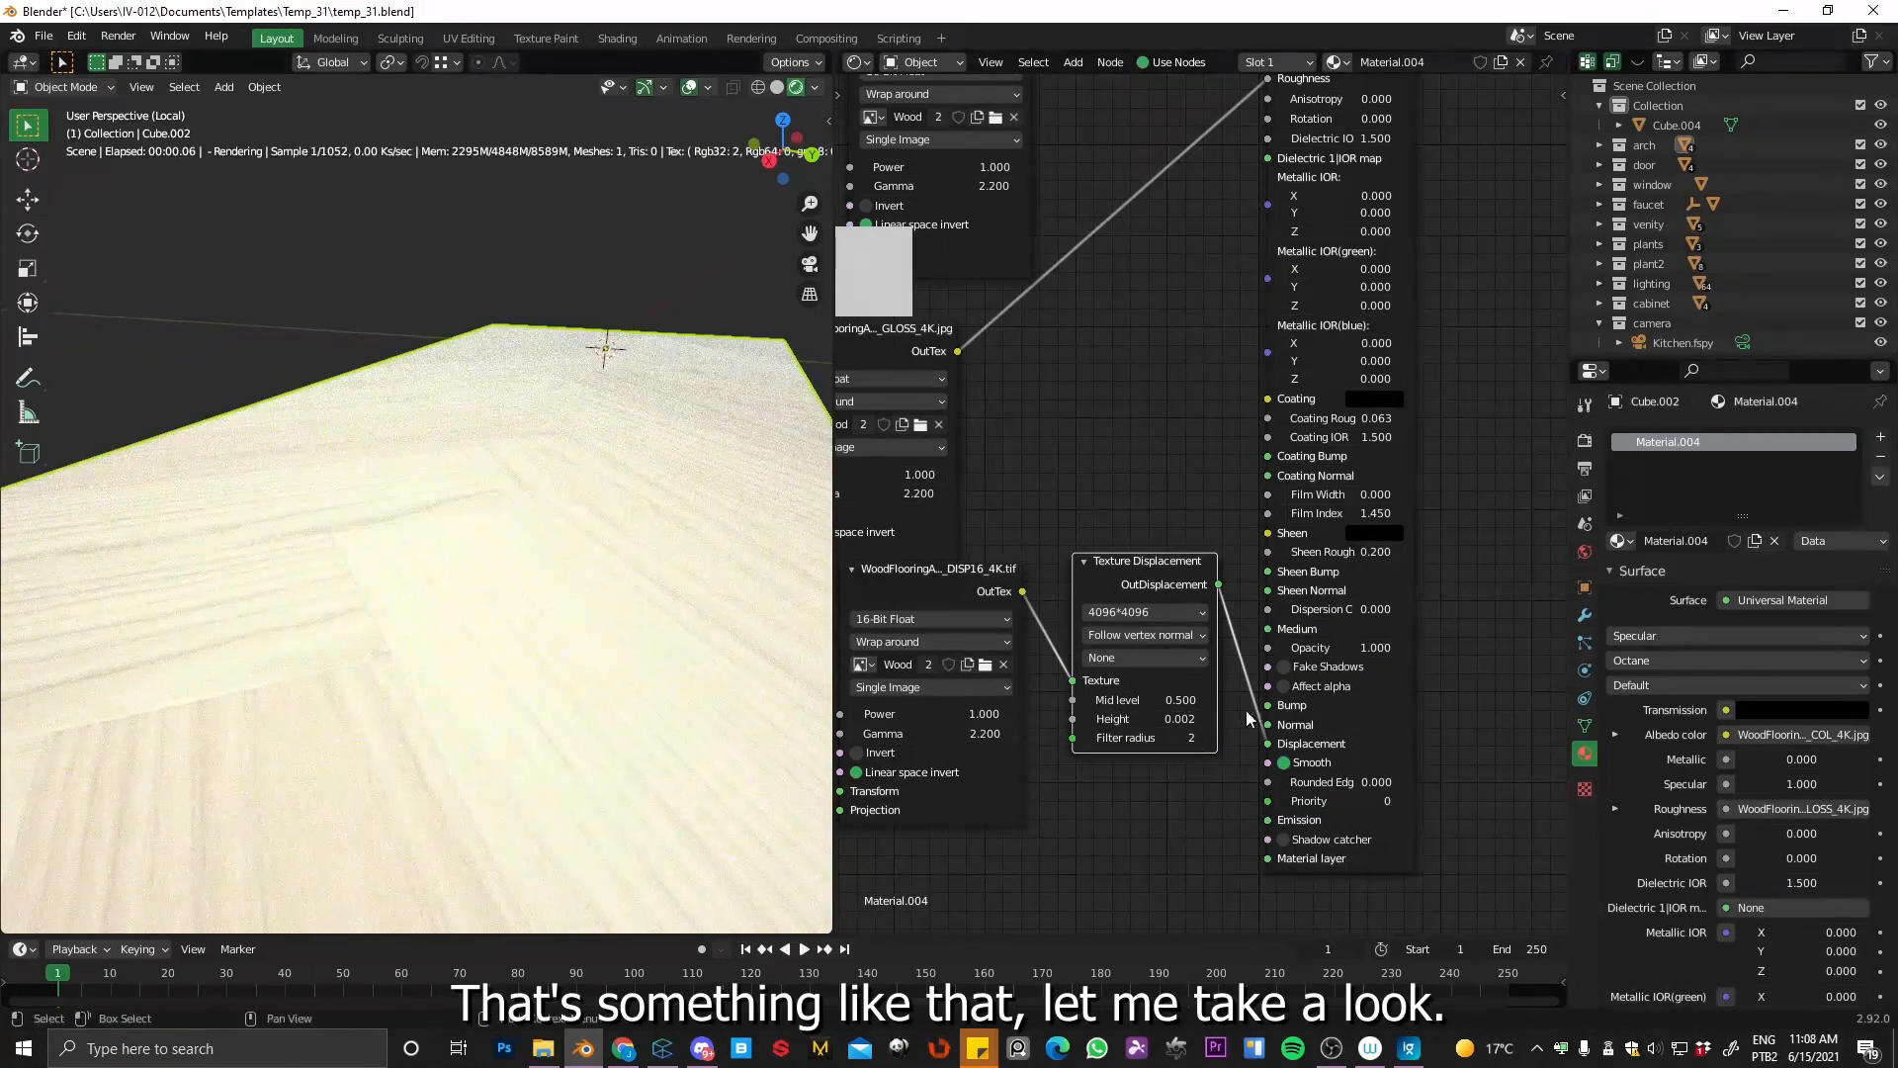
left_click(1201, 720)
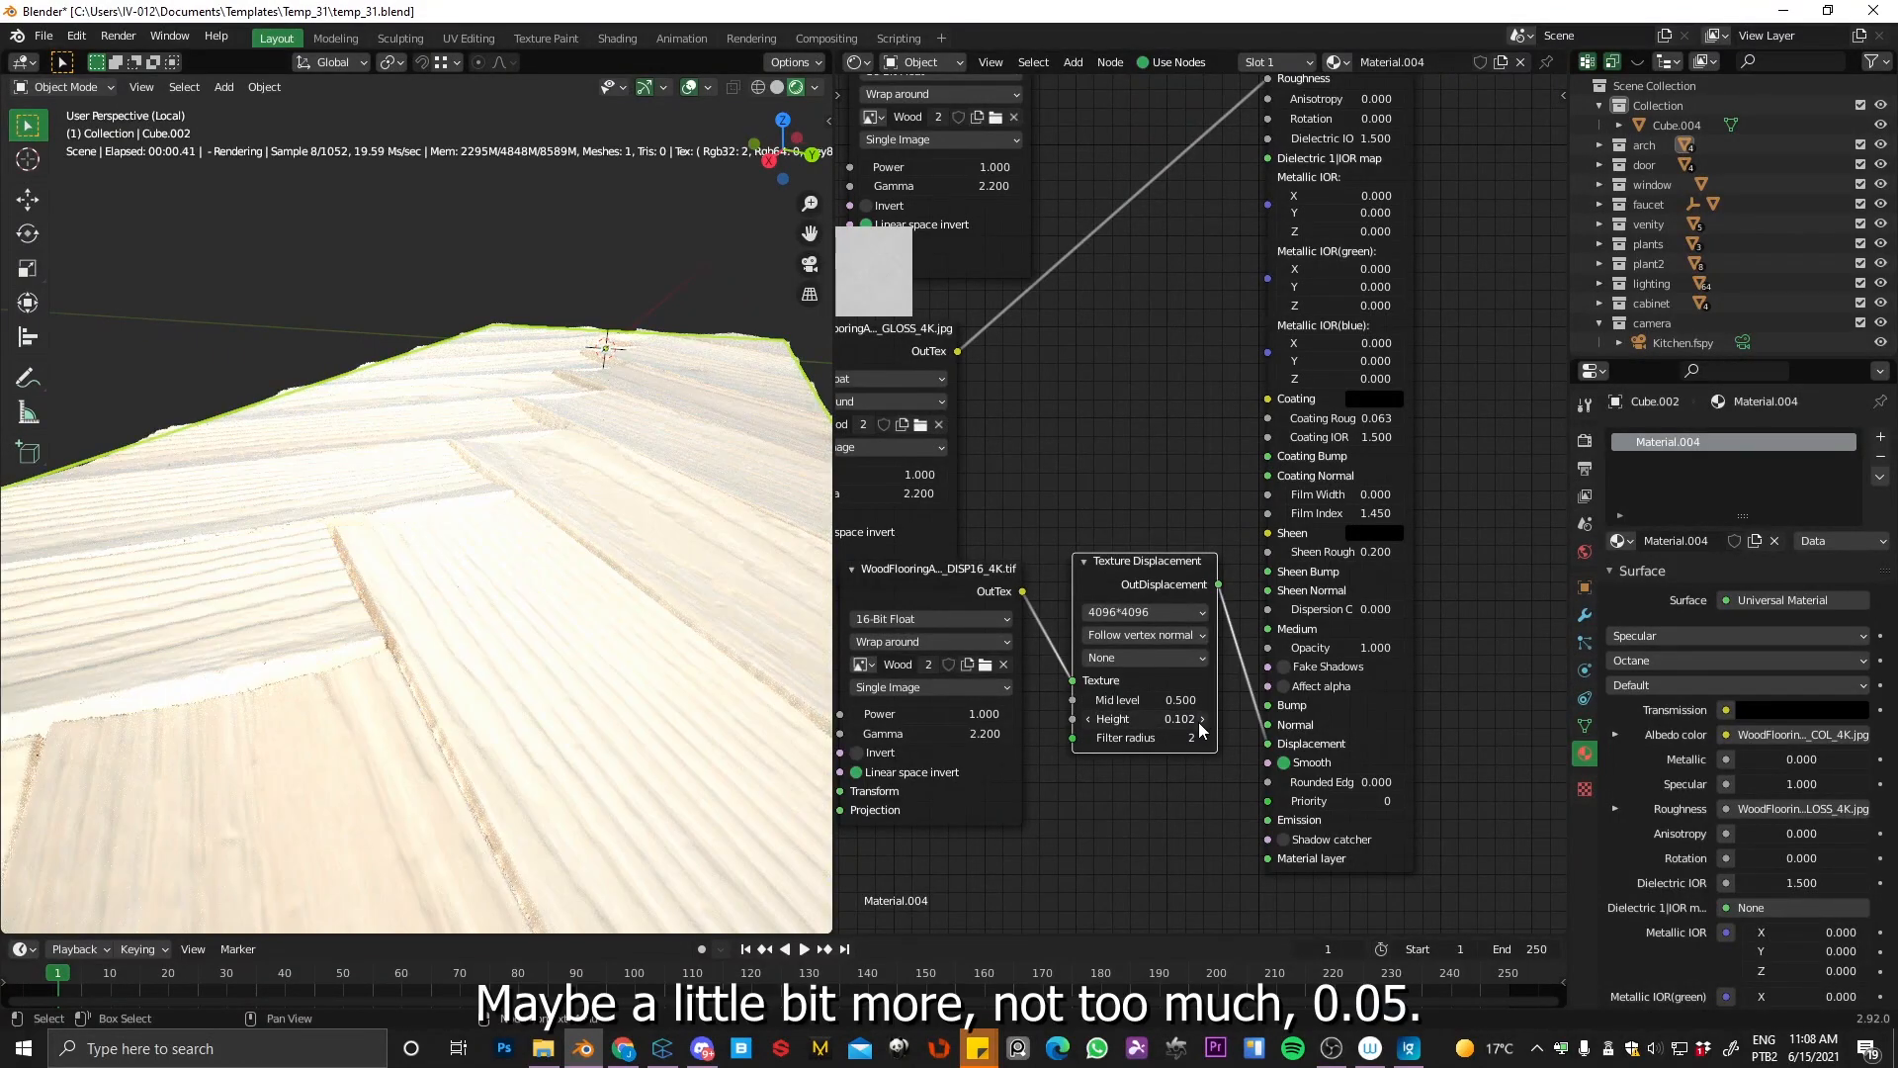
left_click(1171, 719)
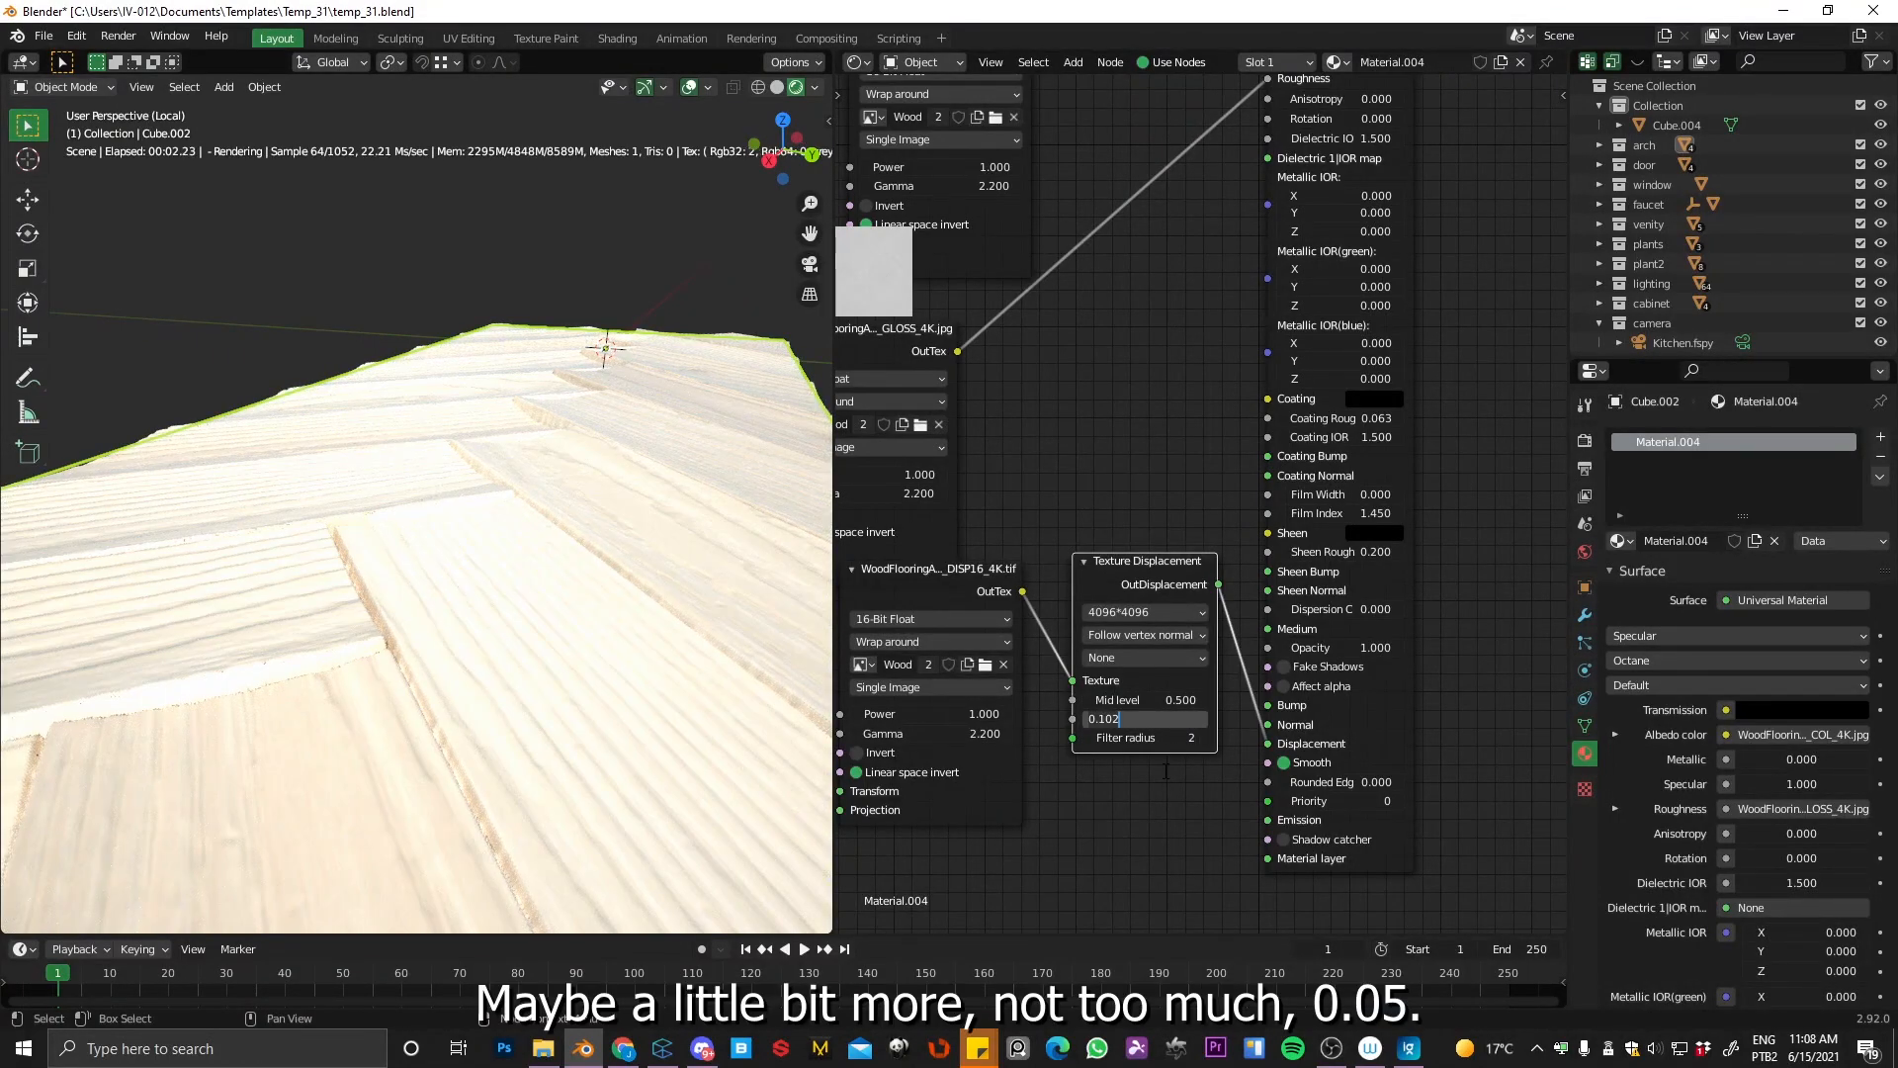
type("0.05")
key("Return")
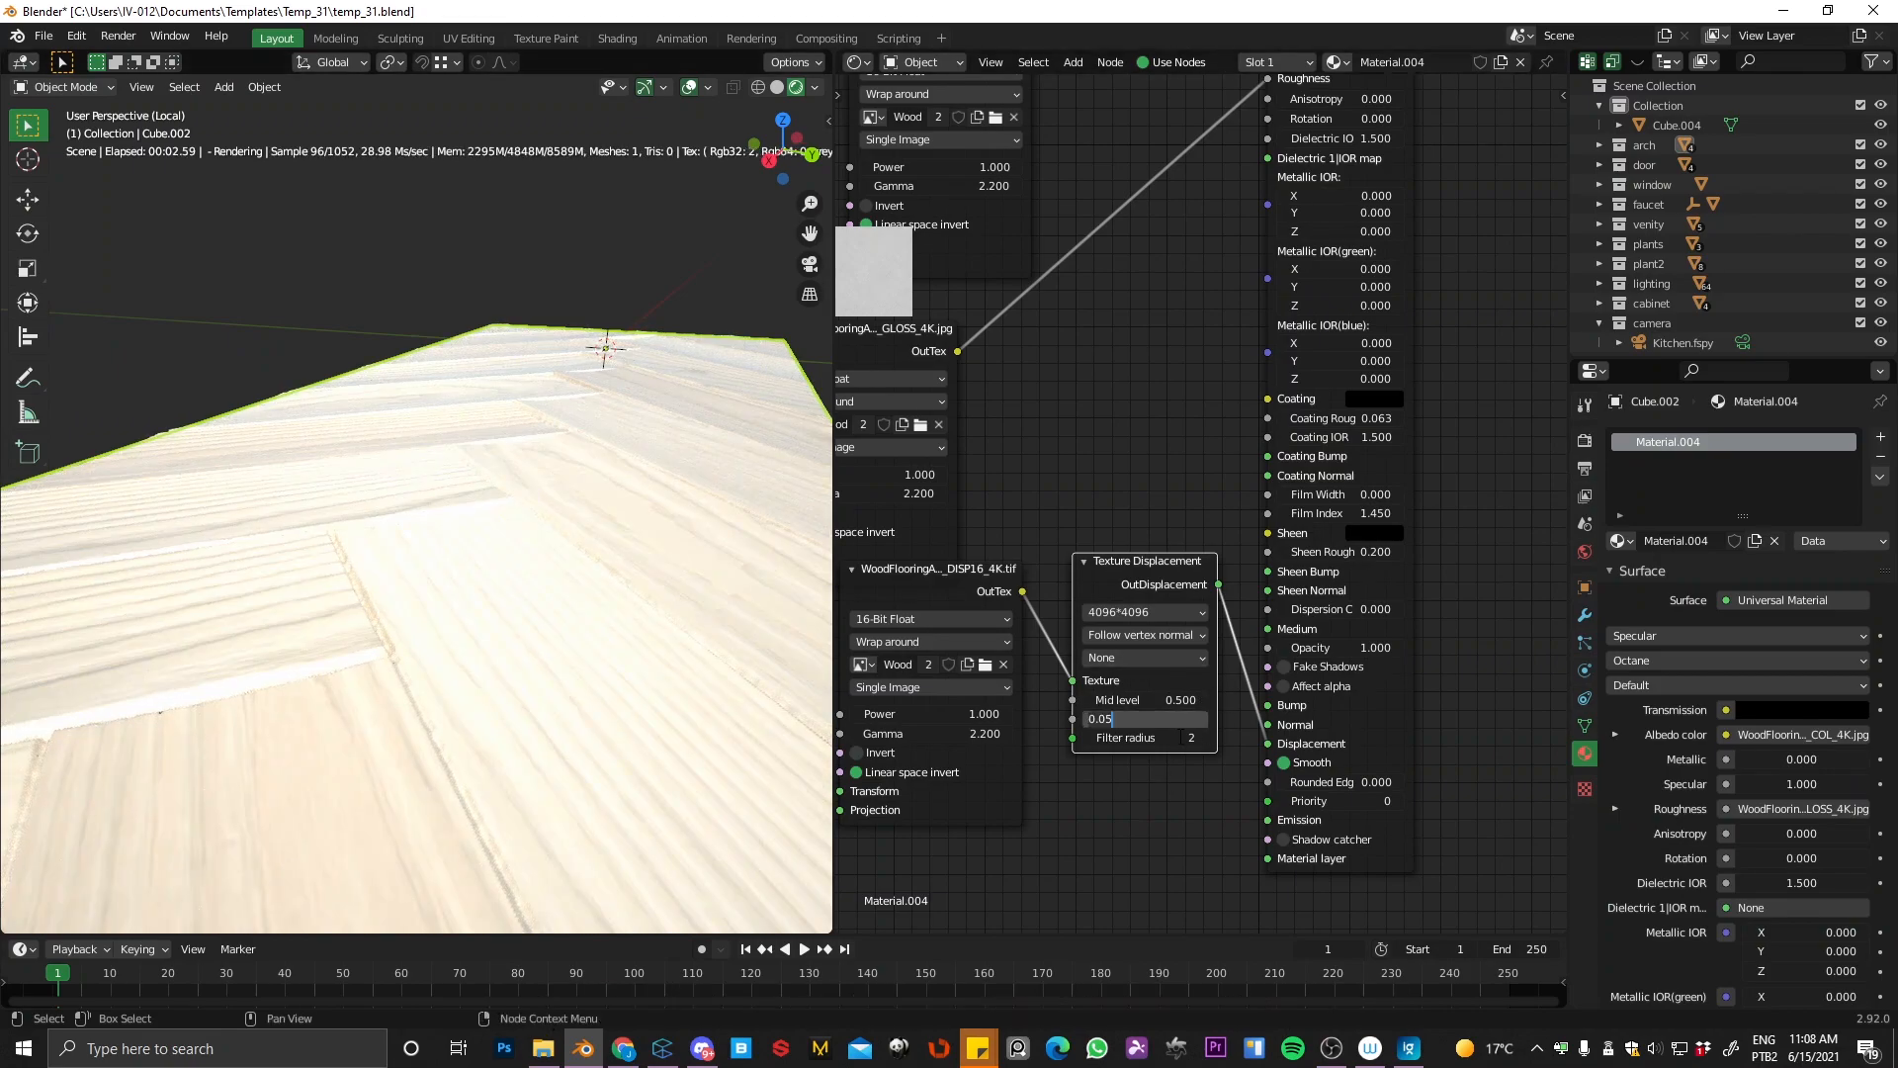
key("Return")
middle_click_drag(346, 621, 495, 577, "ctrl")
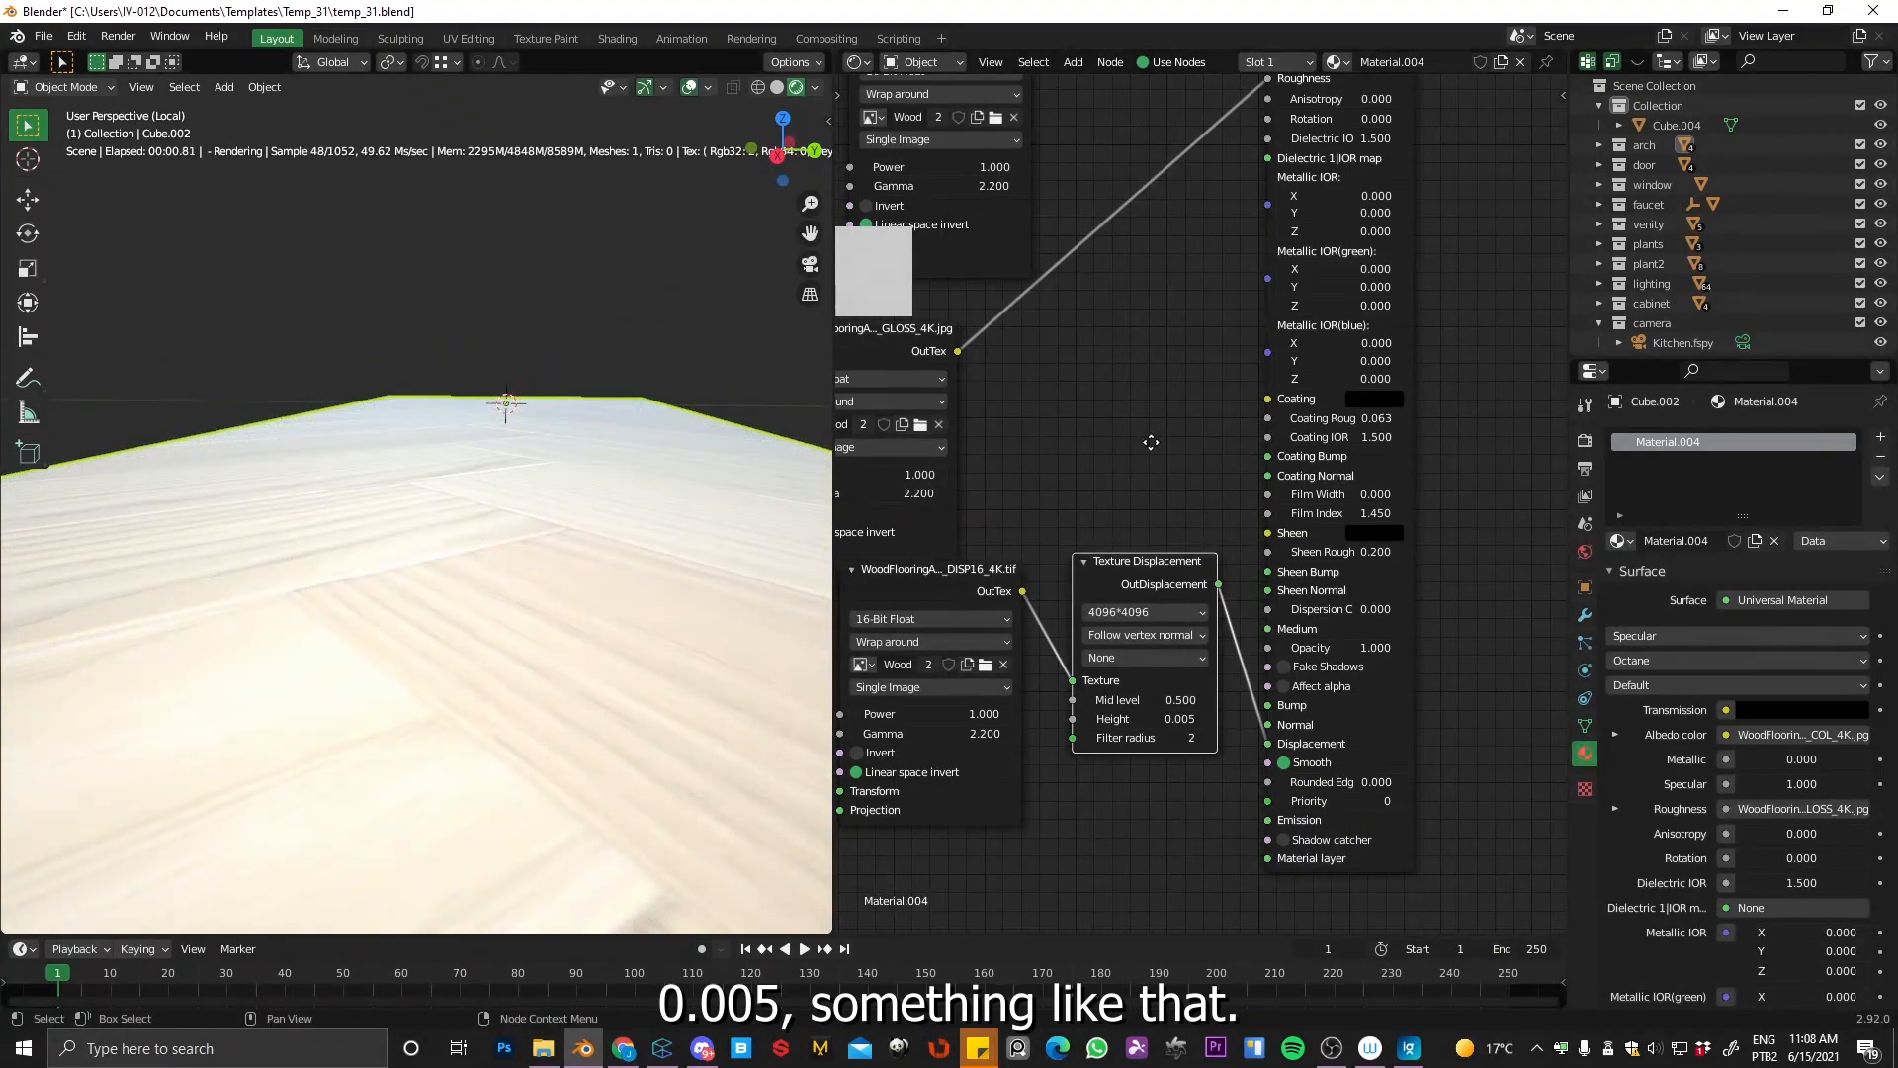
Step: Line up the COL_4K node with the other textures and add a shared Full Transform to all three floor textures
scroll(1096, 424, "down", 3)
middle_click_drag(1096, 425, 1225, 619)
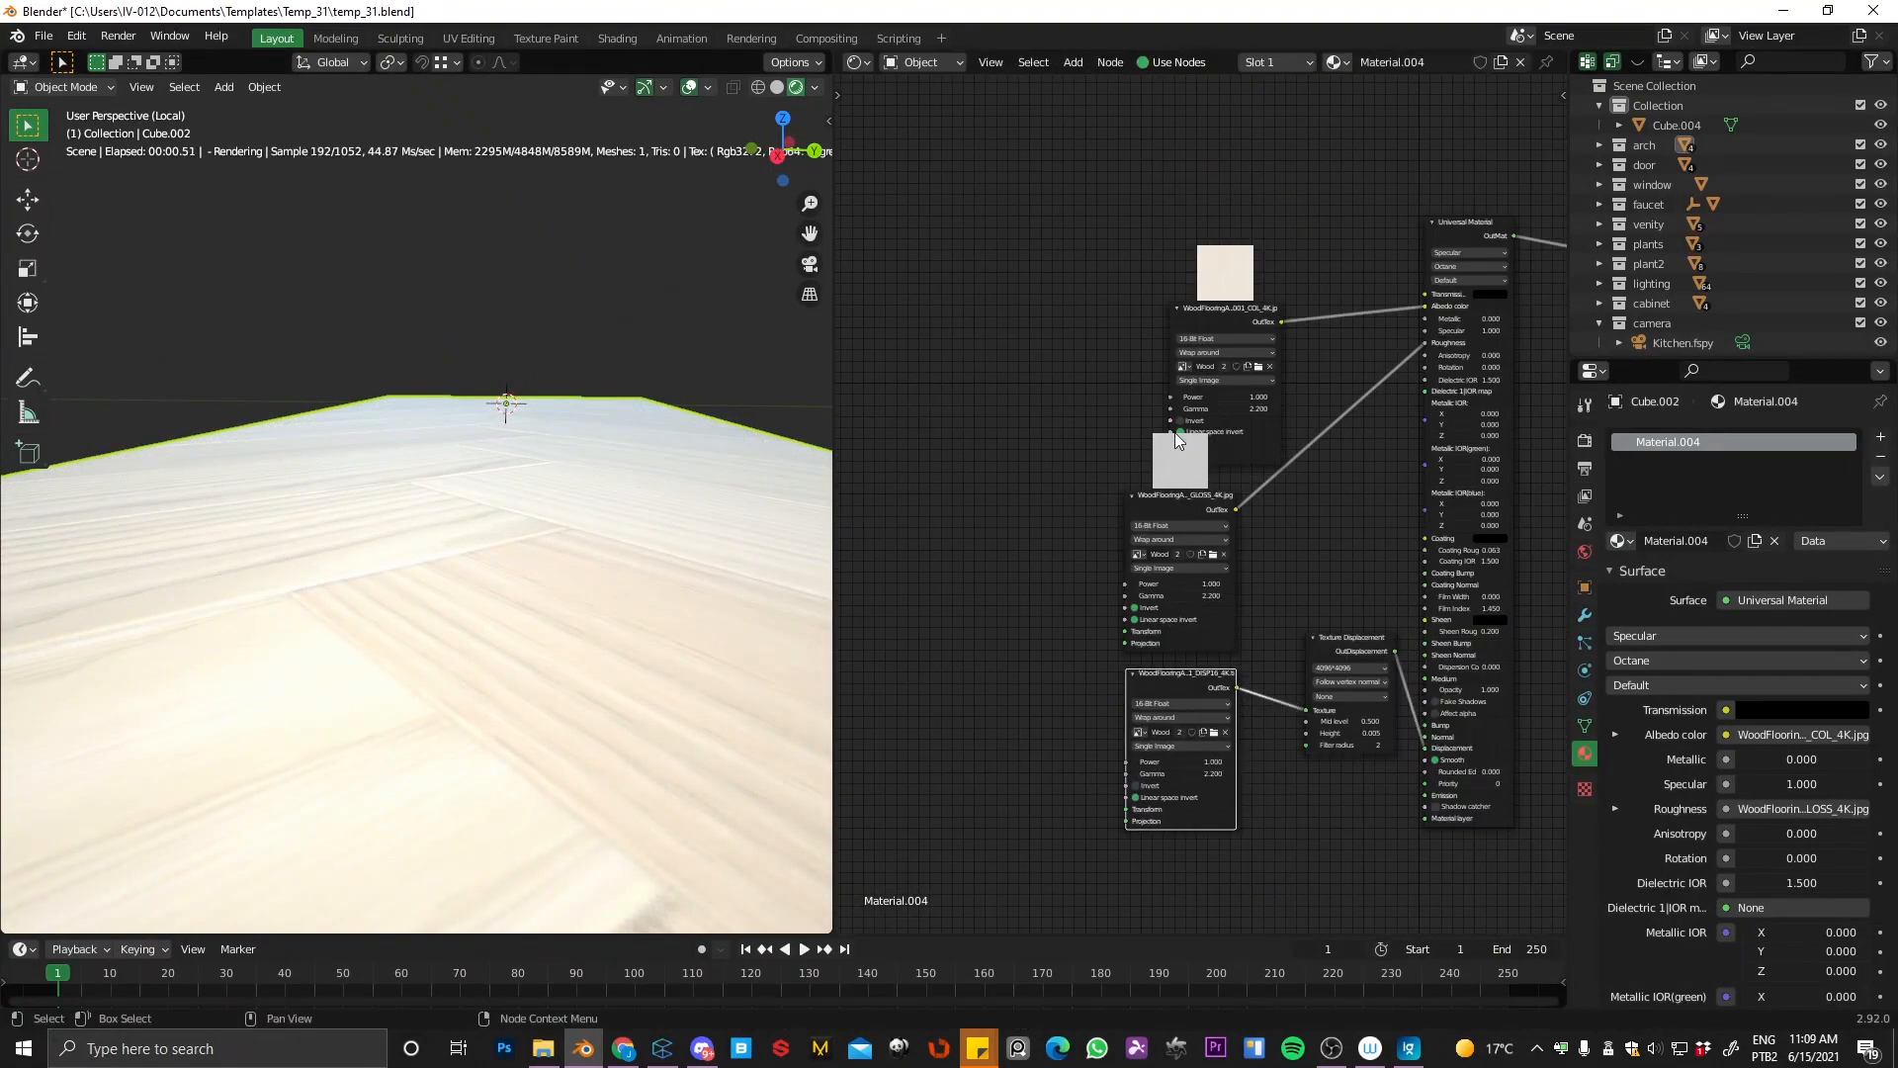
left_click_drag(1177, 440, 1137, 427)
left_click_drag(1039, 251, 1191, 834)
right_click(1202, 304)
mouse_move(1203, 304)
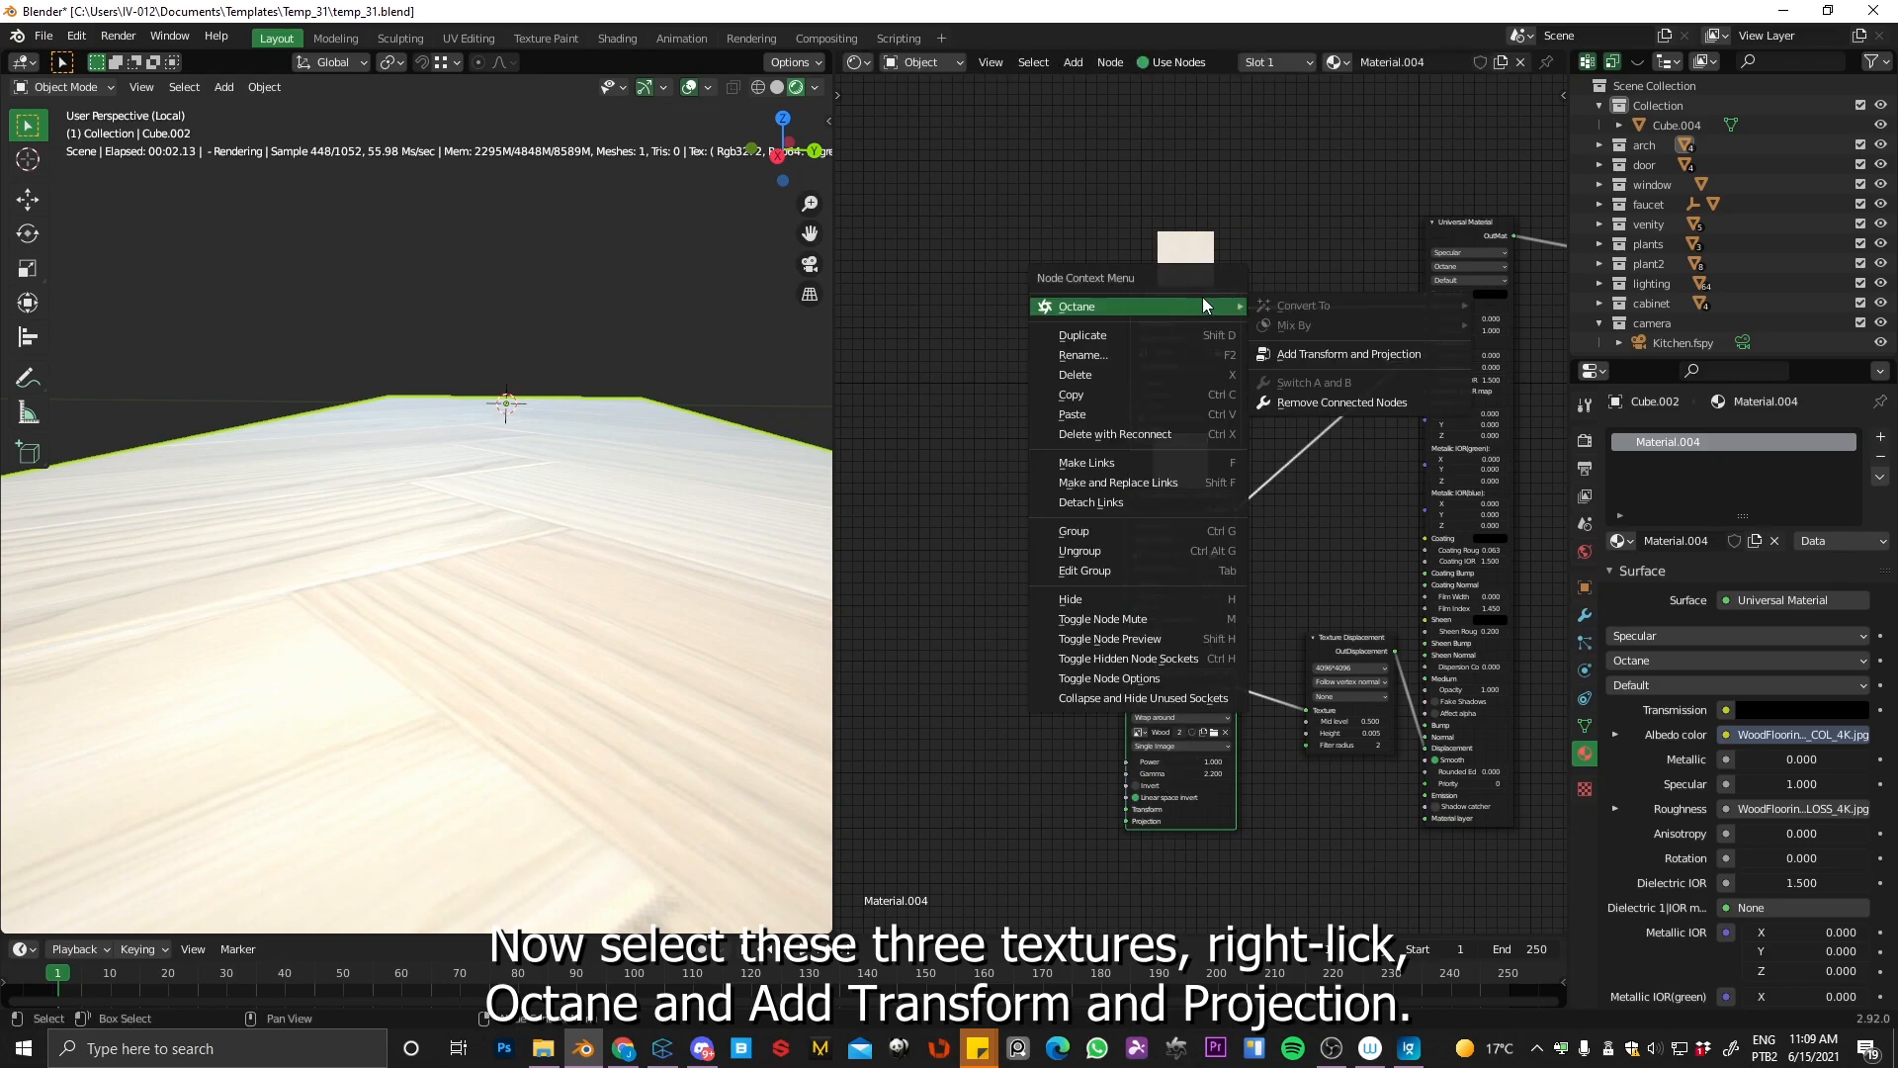
left_click(1369, 352)
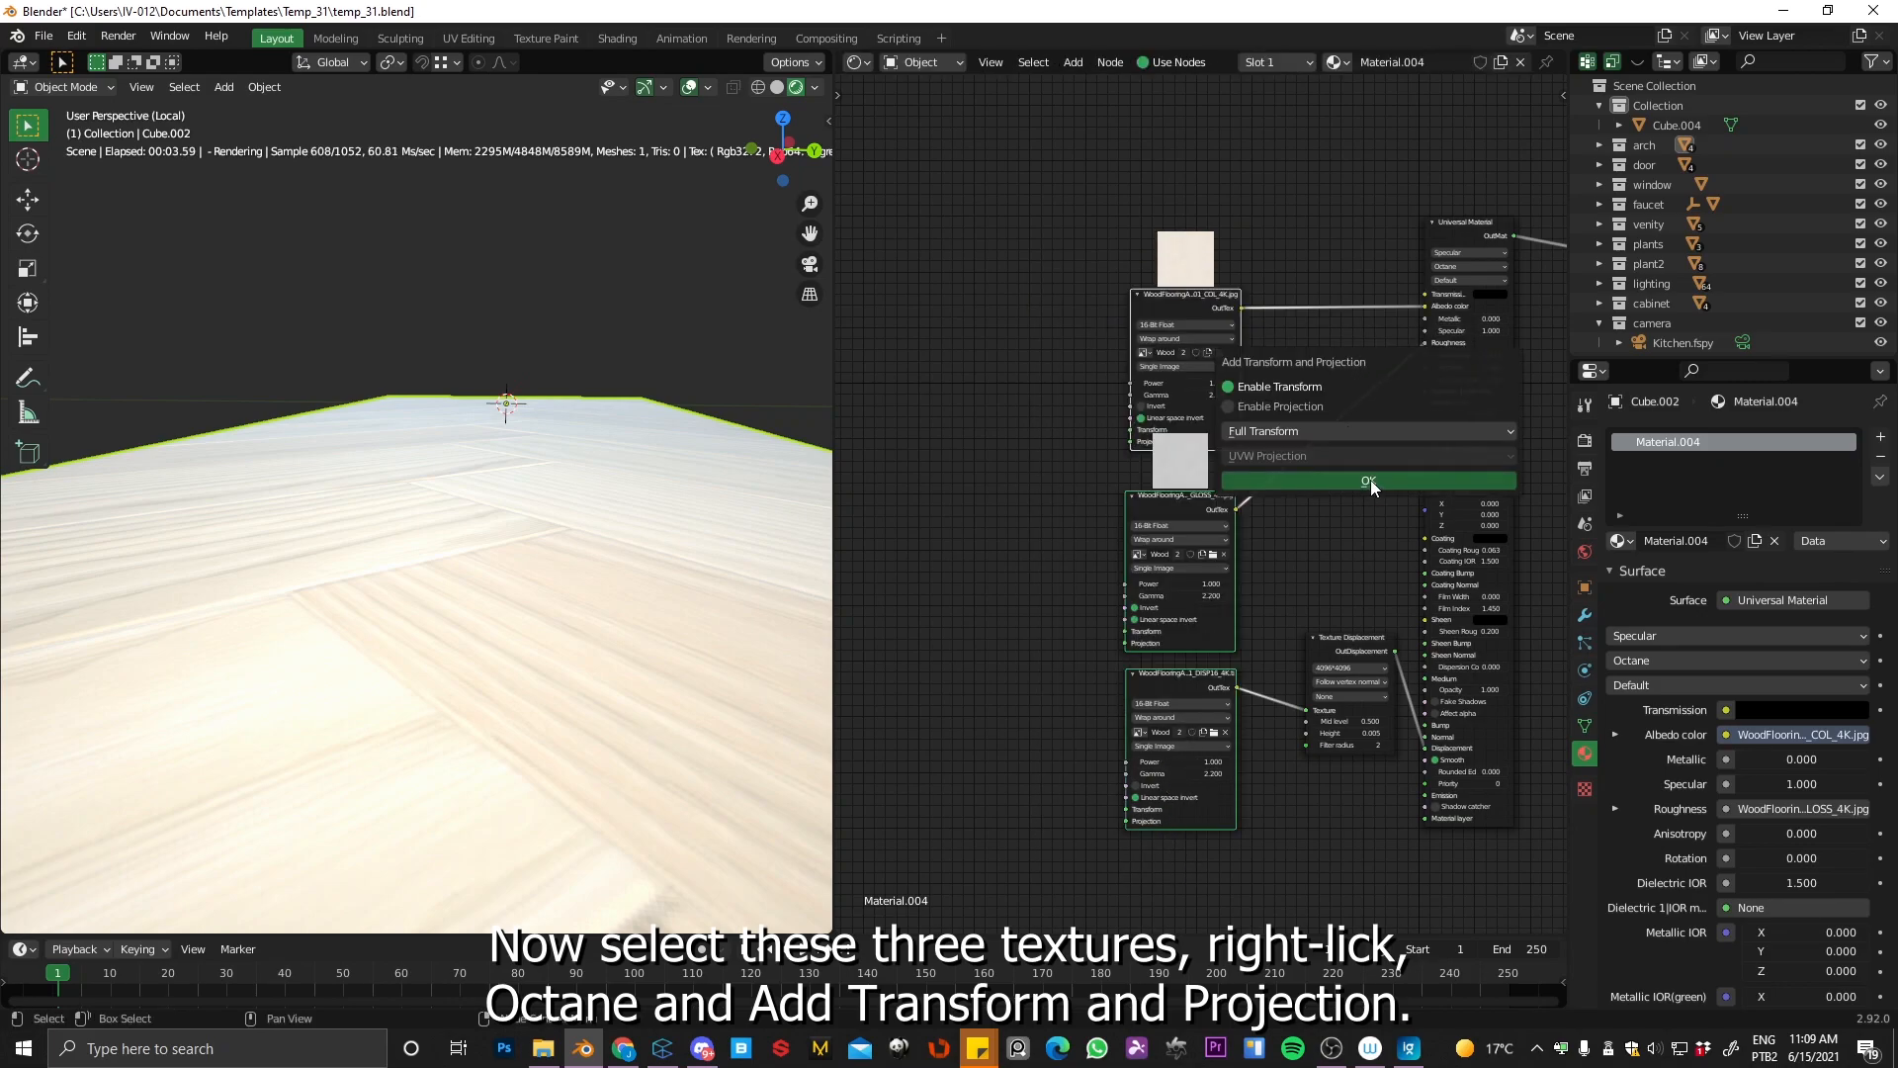
Step: Set all three scale values of the Full Transform node to 0.2
scroll(1100, 491, "up", 4)
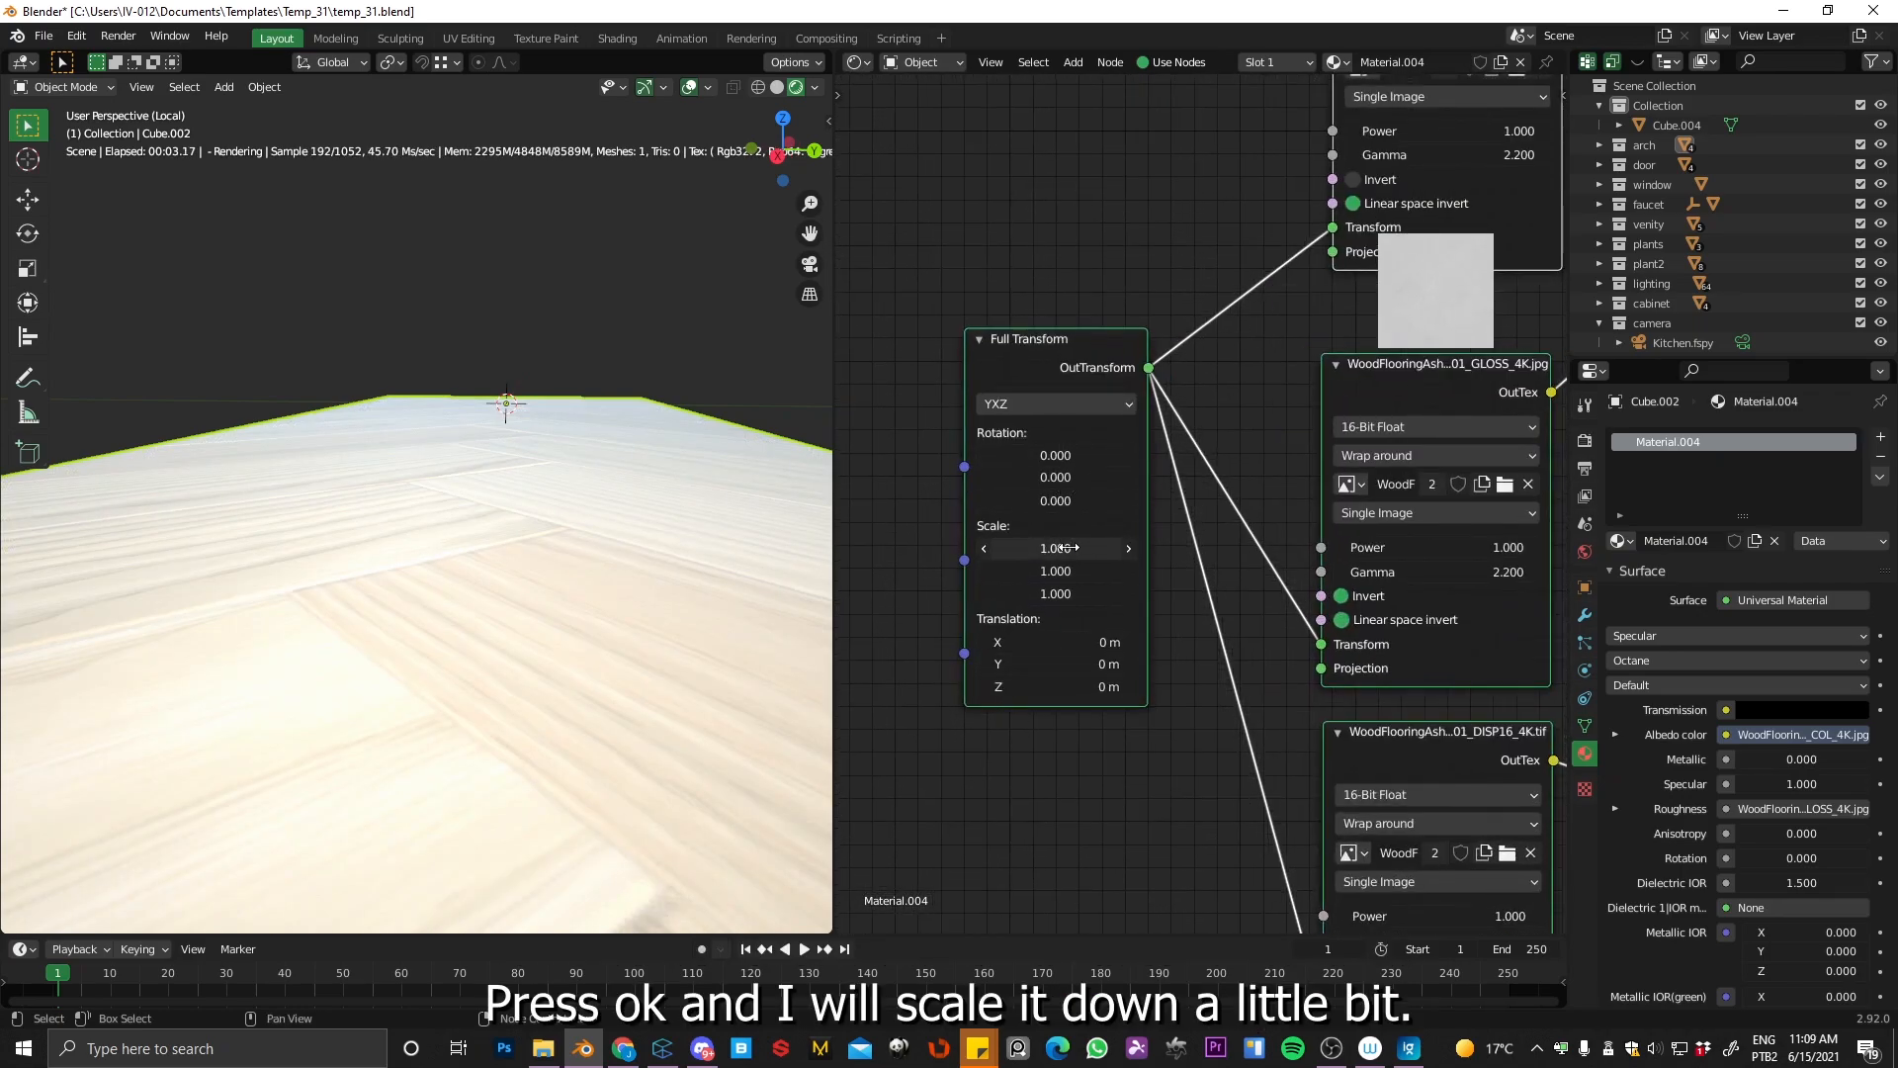
left_click_drag(1060, 548, 1065, 610)
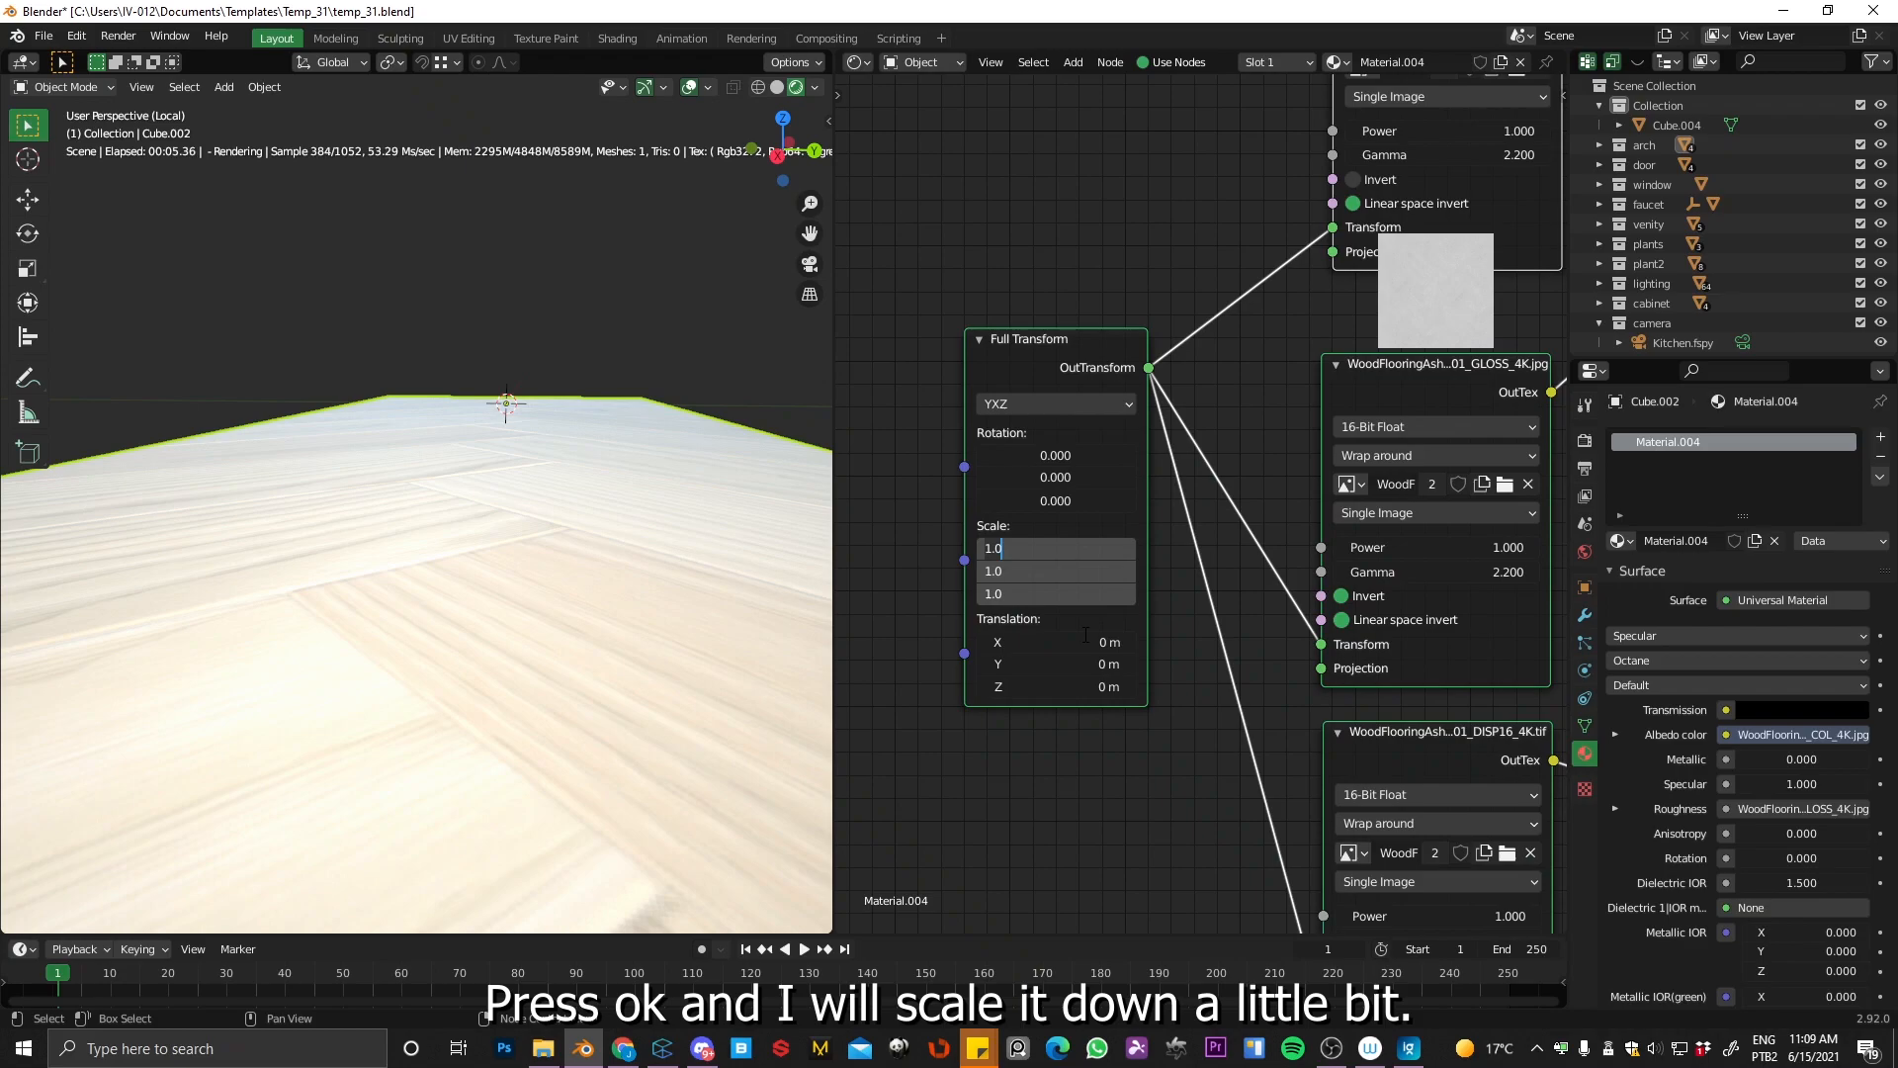
type("0.2")
key("Return")
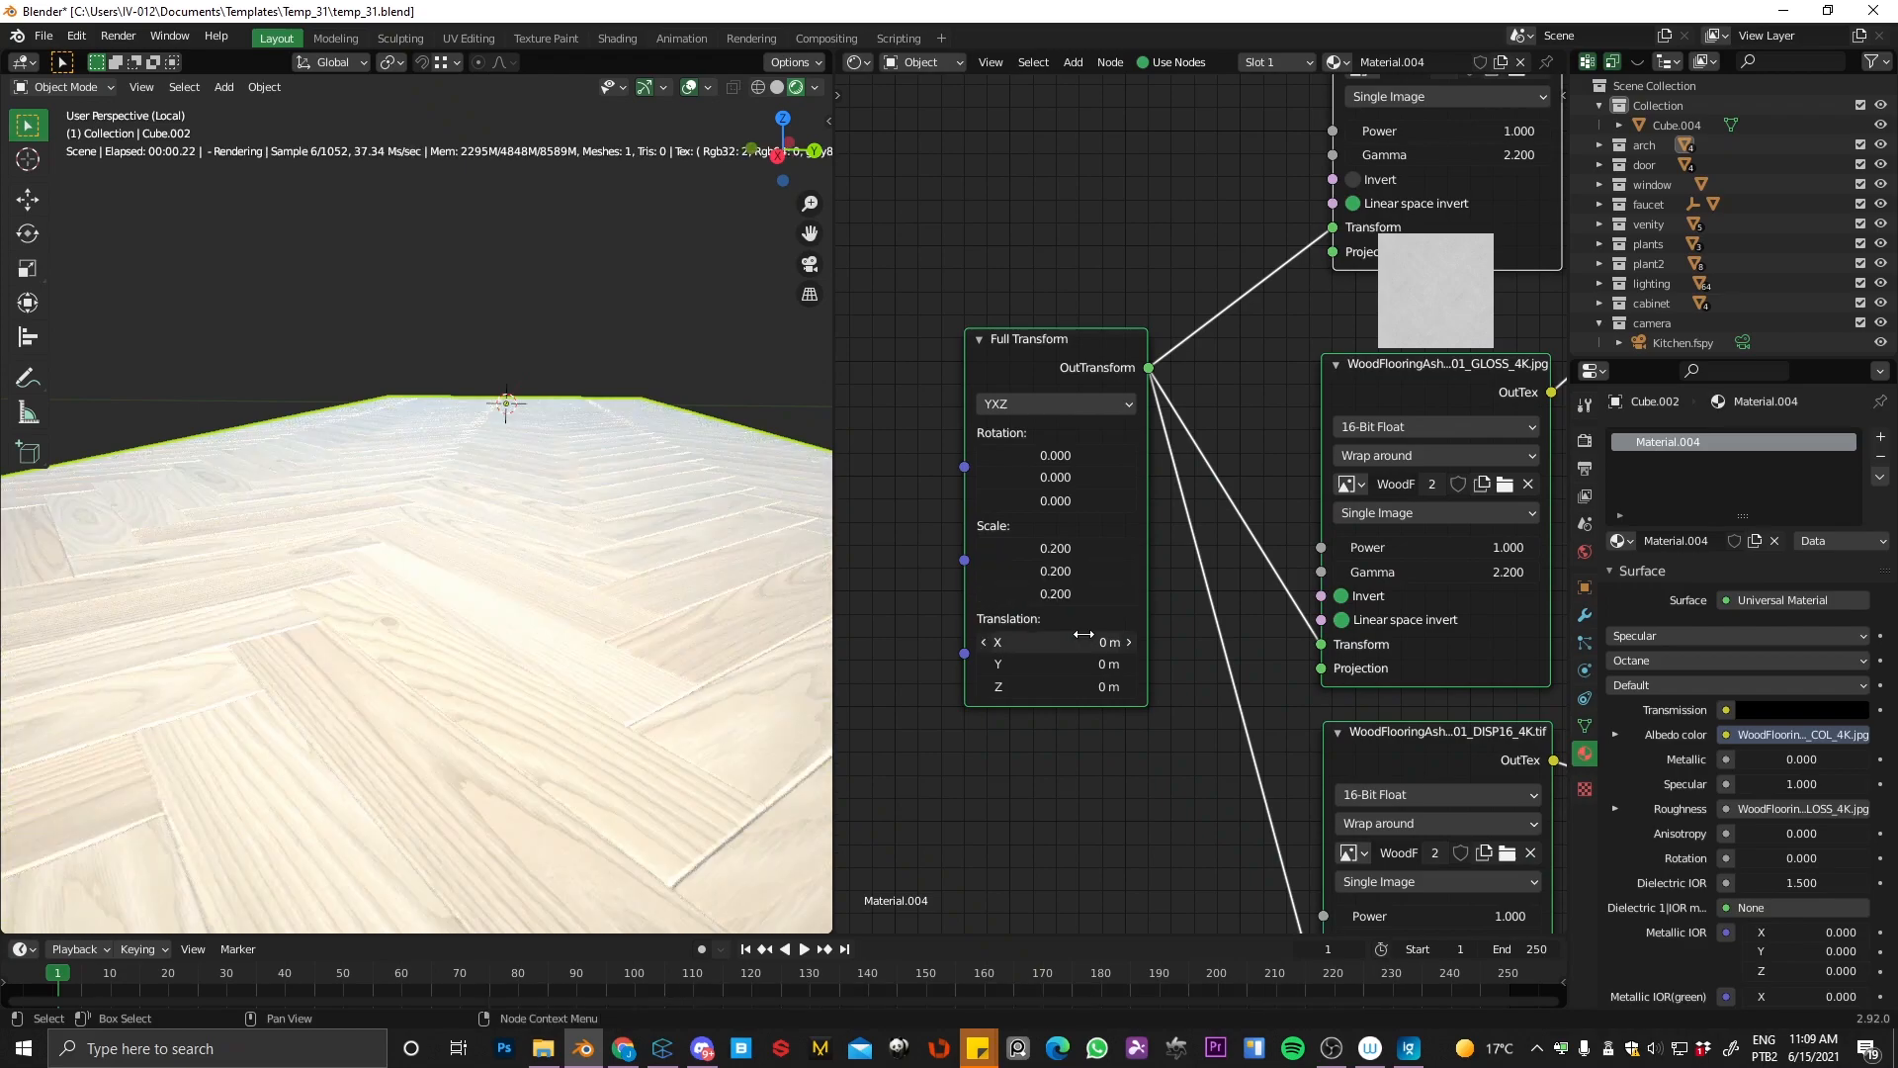
middle_click_drag(446, 668, 478, 578)
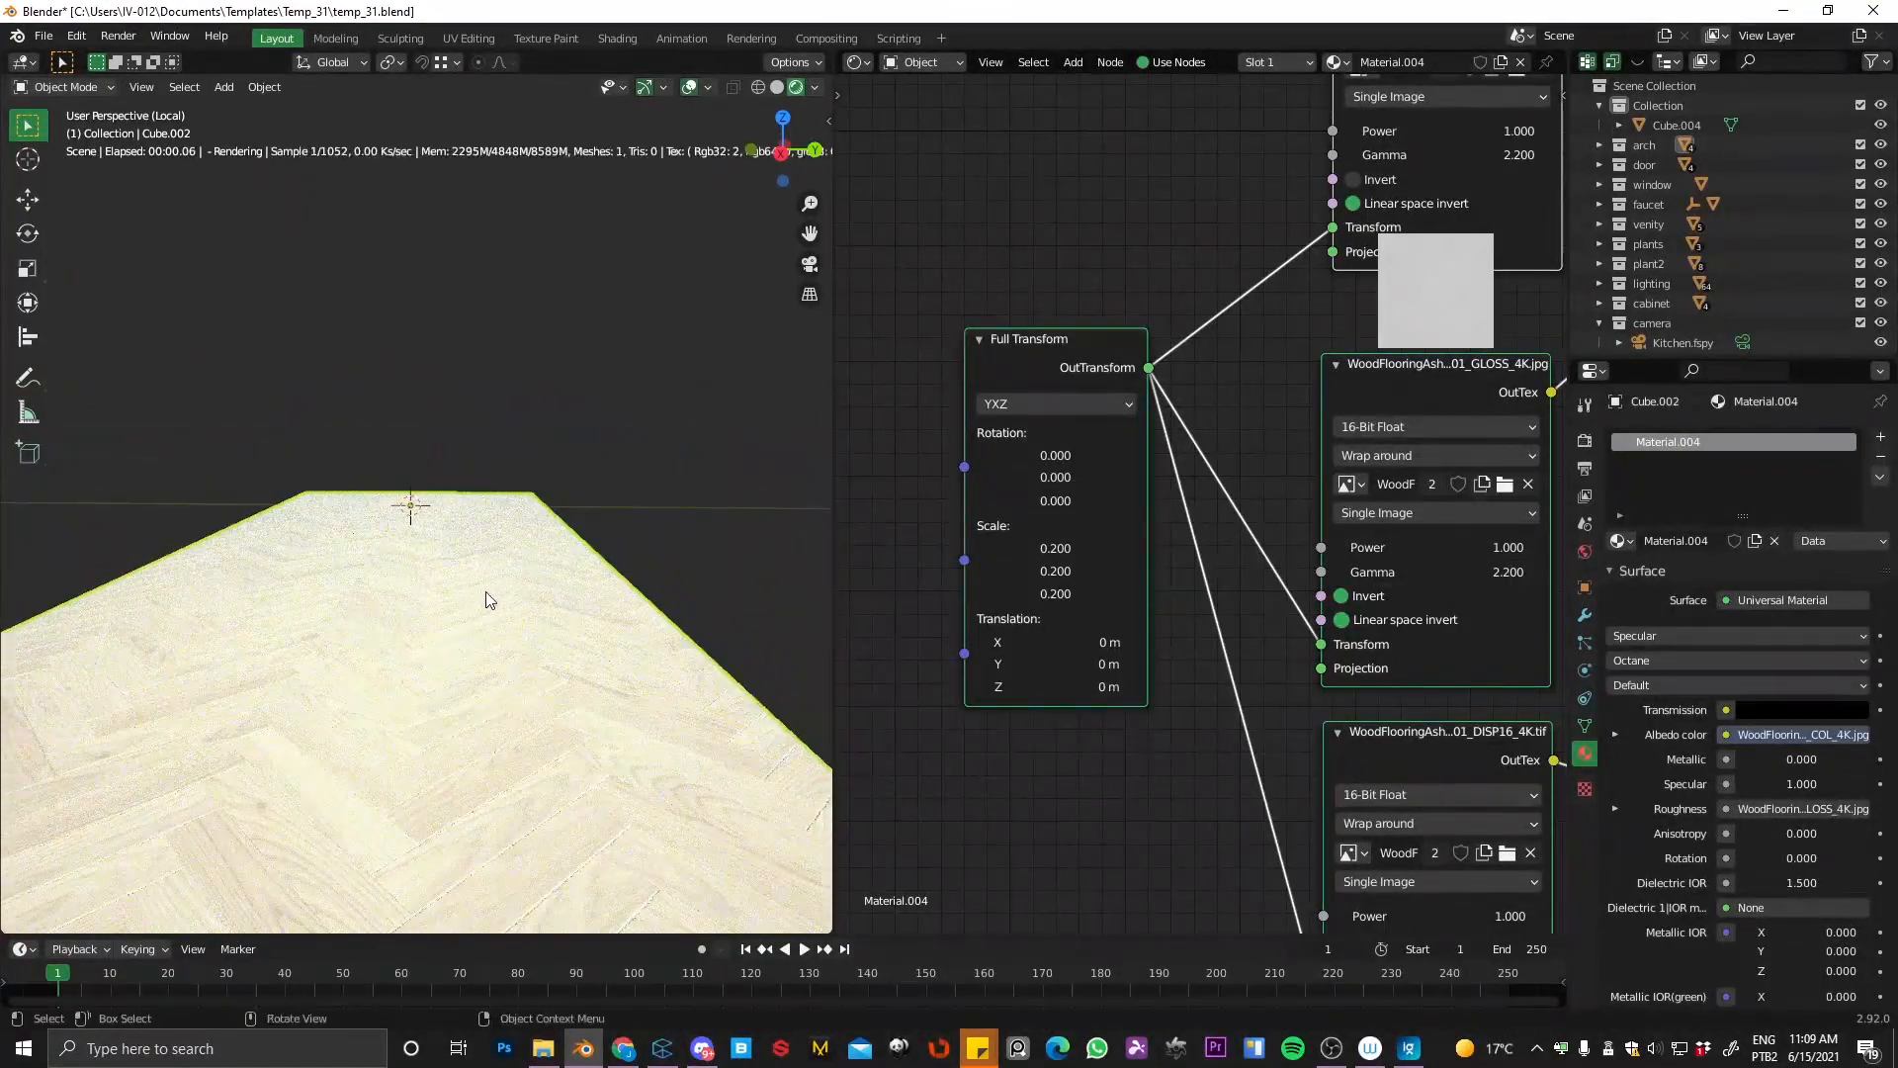
Step: Return to the full kitchen in camera view and limit the render region to the floor area
key("KP_0")
key("KP_Divide")
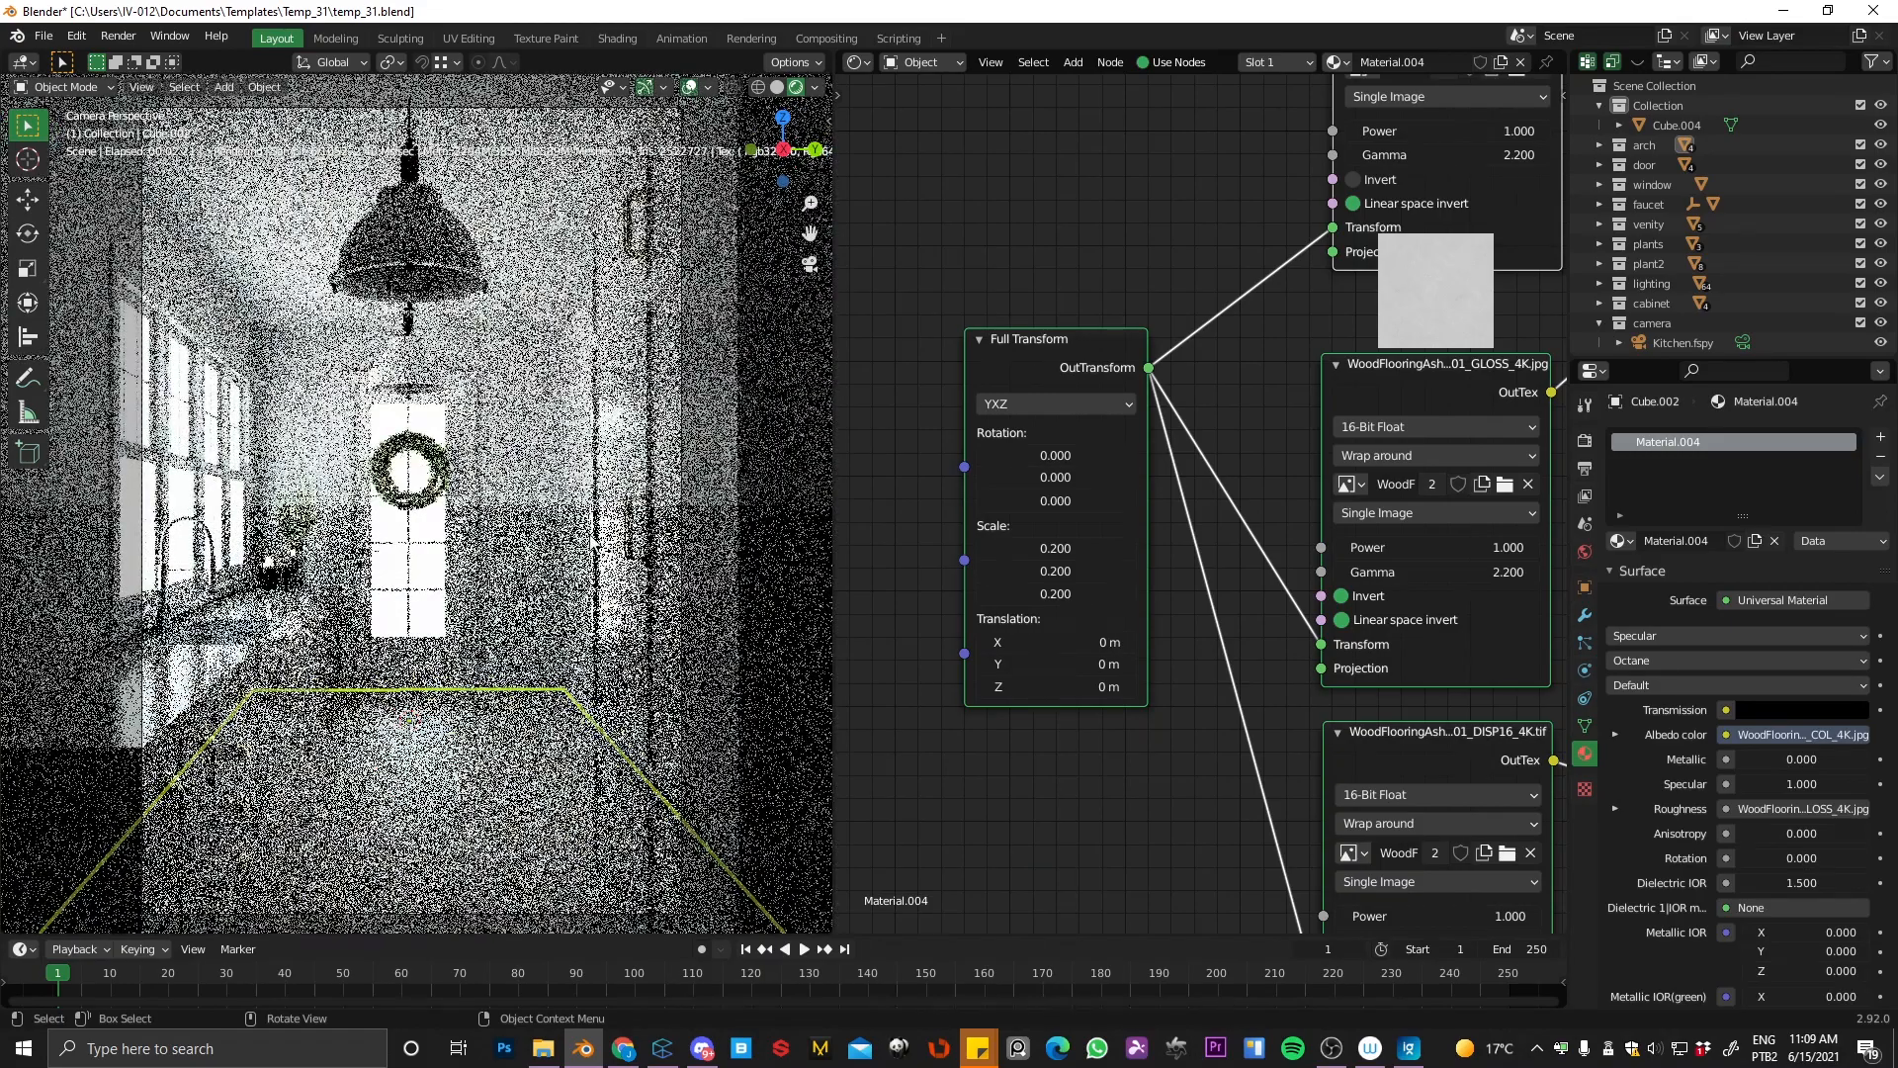
key("ctrl+b")
left_click_drag(662, 913, 244, 659)
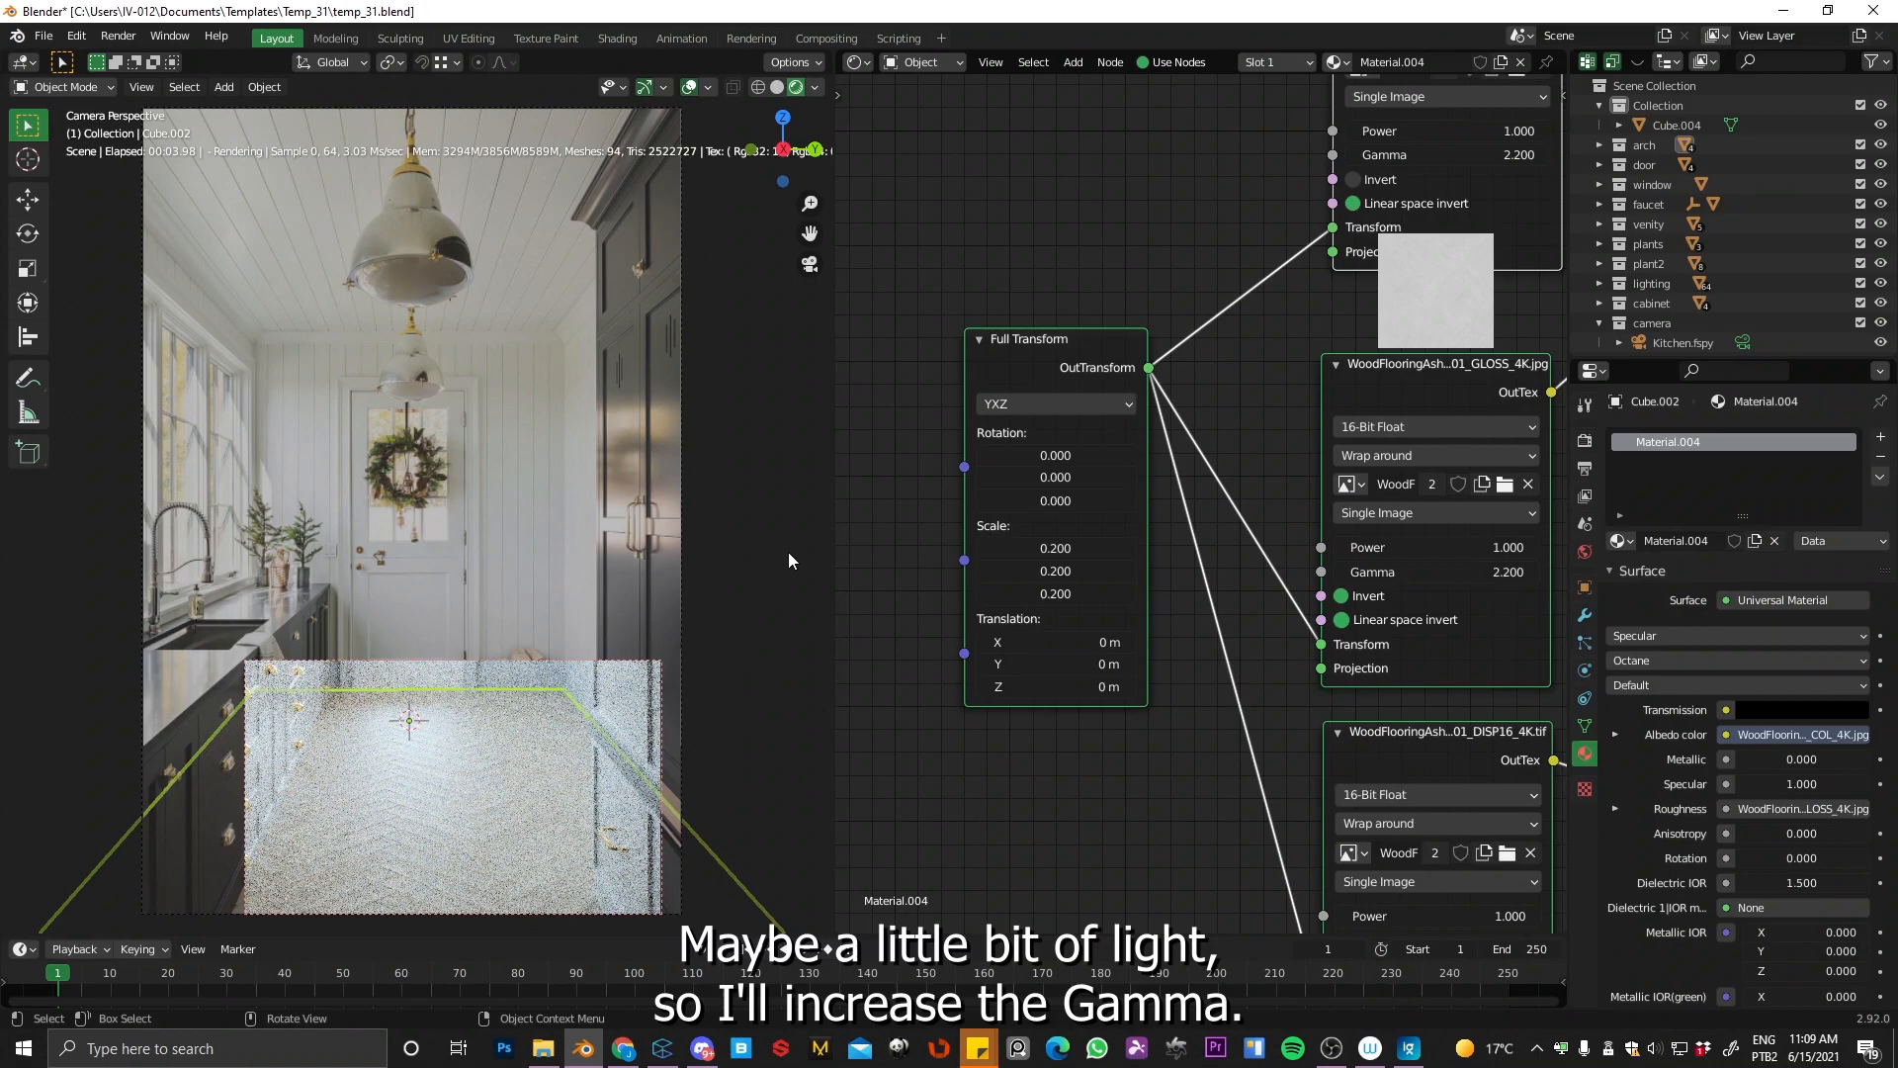
Step: Raise the COL_4K texture's gamma to 2.680 and redraw the render region over the right half of the floor
middle_click_drag(1236, 276, 991, 598)
left_click_drag(1167, 478, 1214, 481)
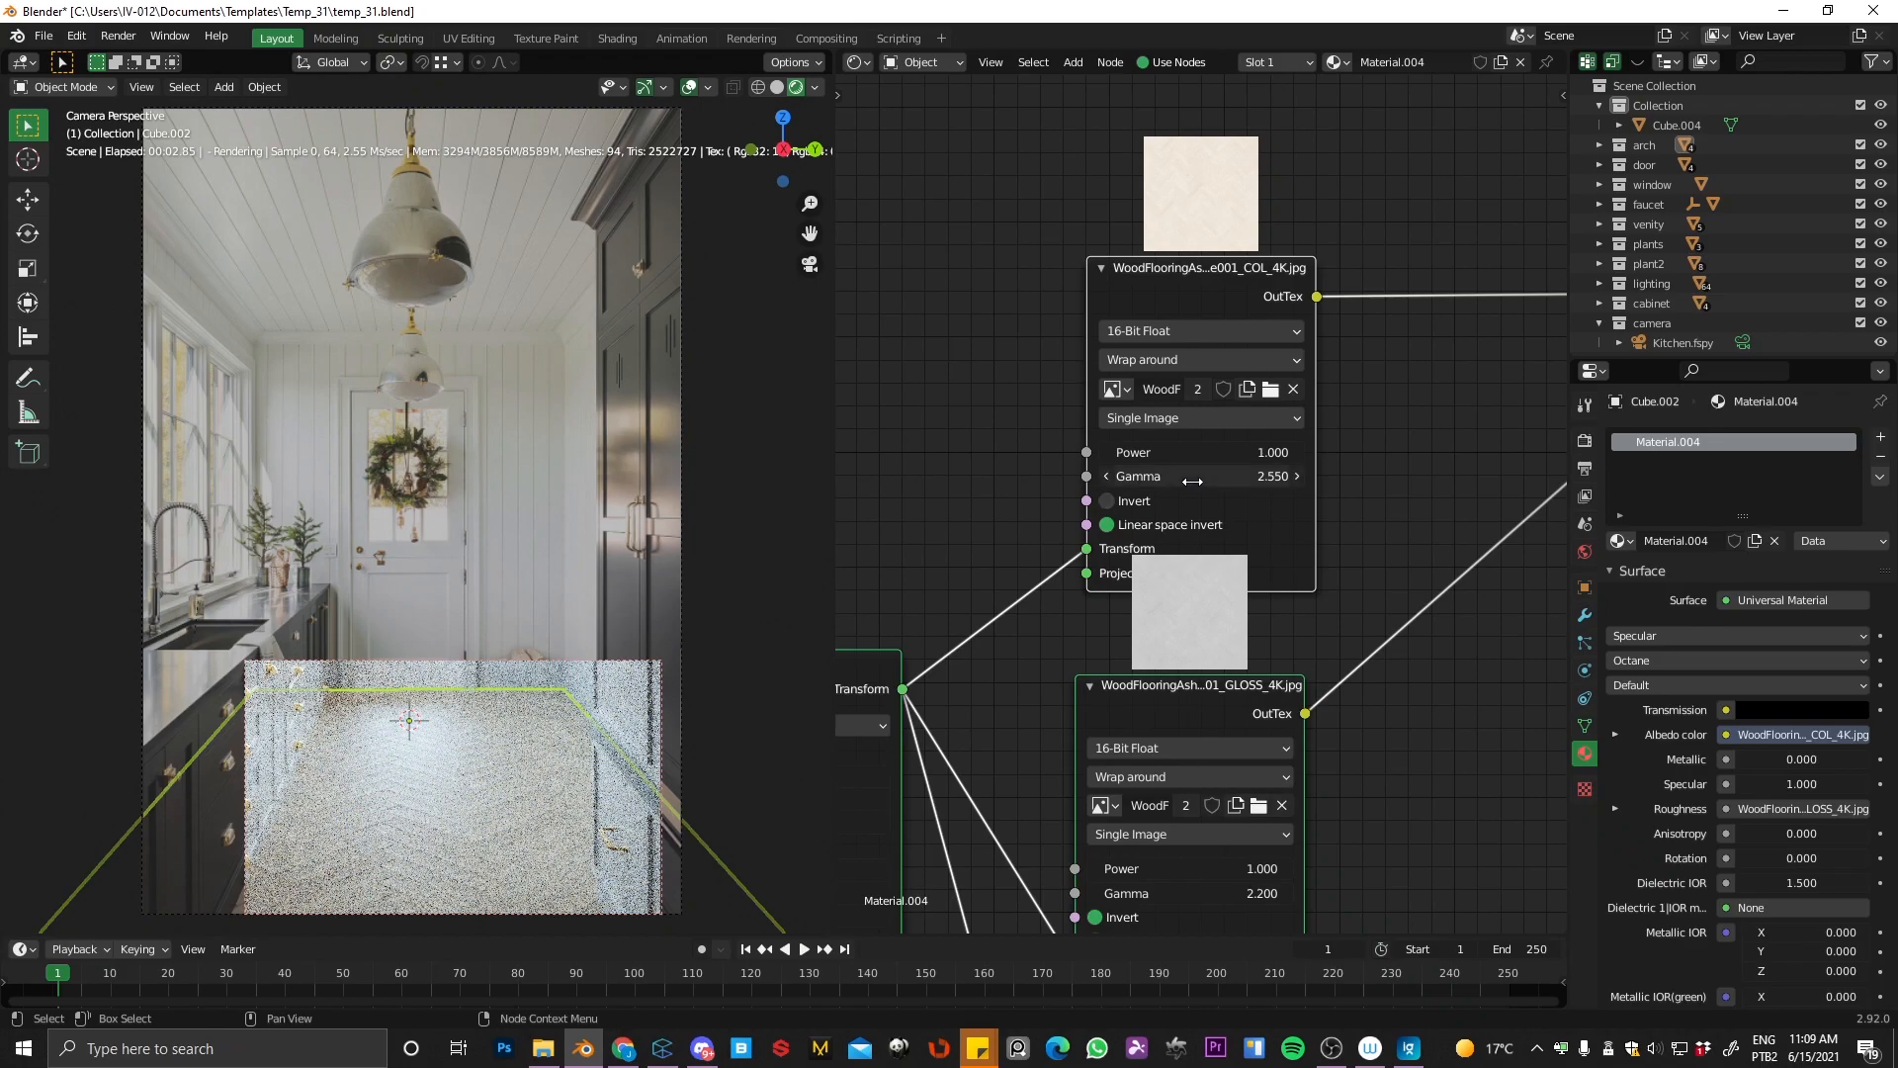
left_click_drag(1190, 483, 1221, 476)
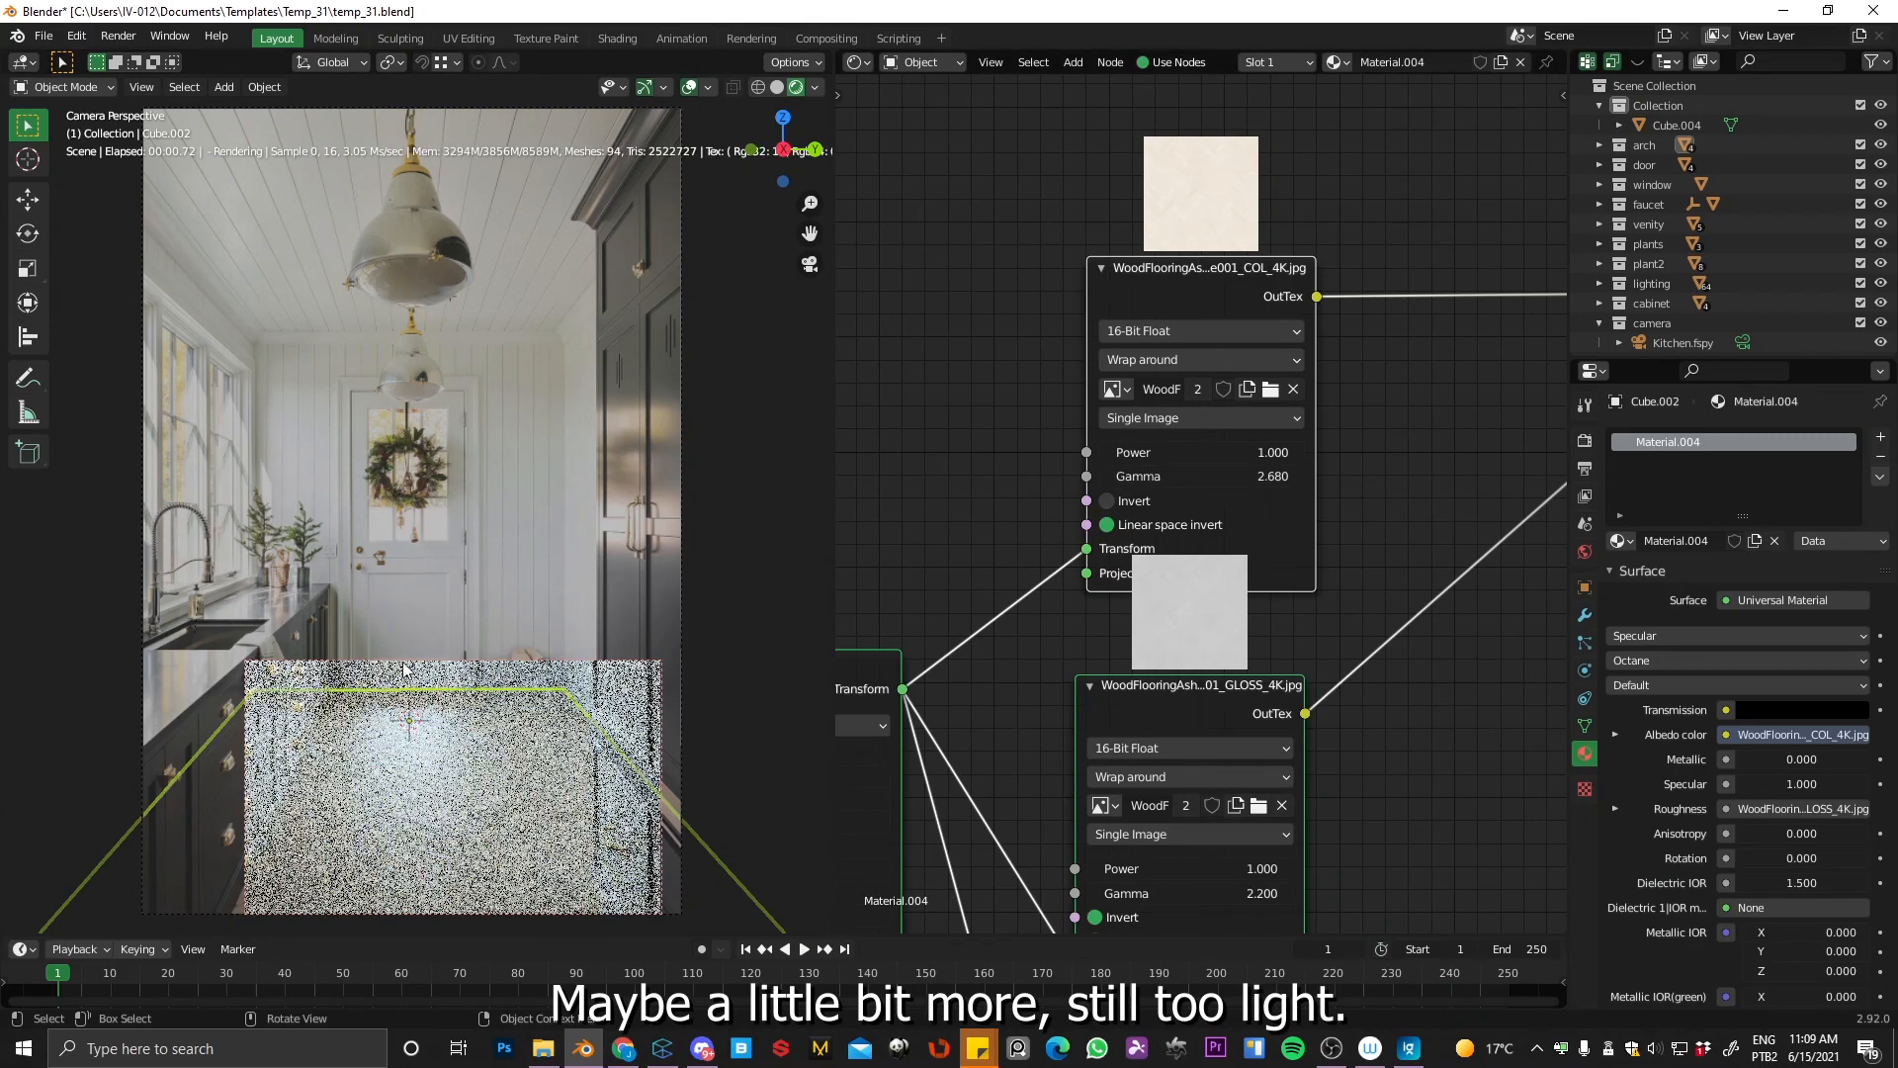
key("ctrl+b")
left_click_drag(407, 629, 728, 987)
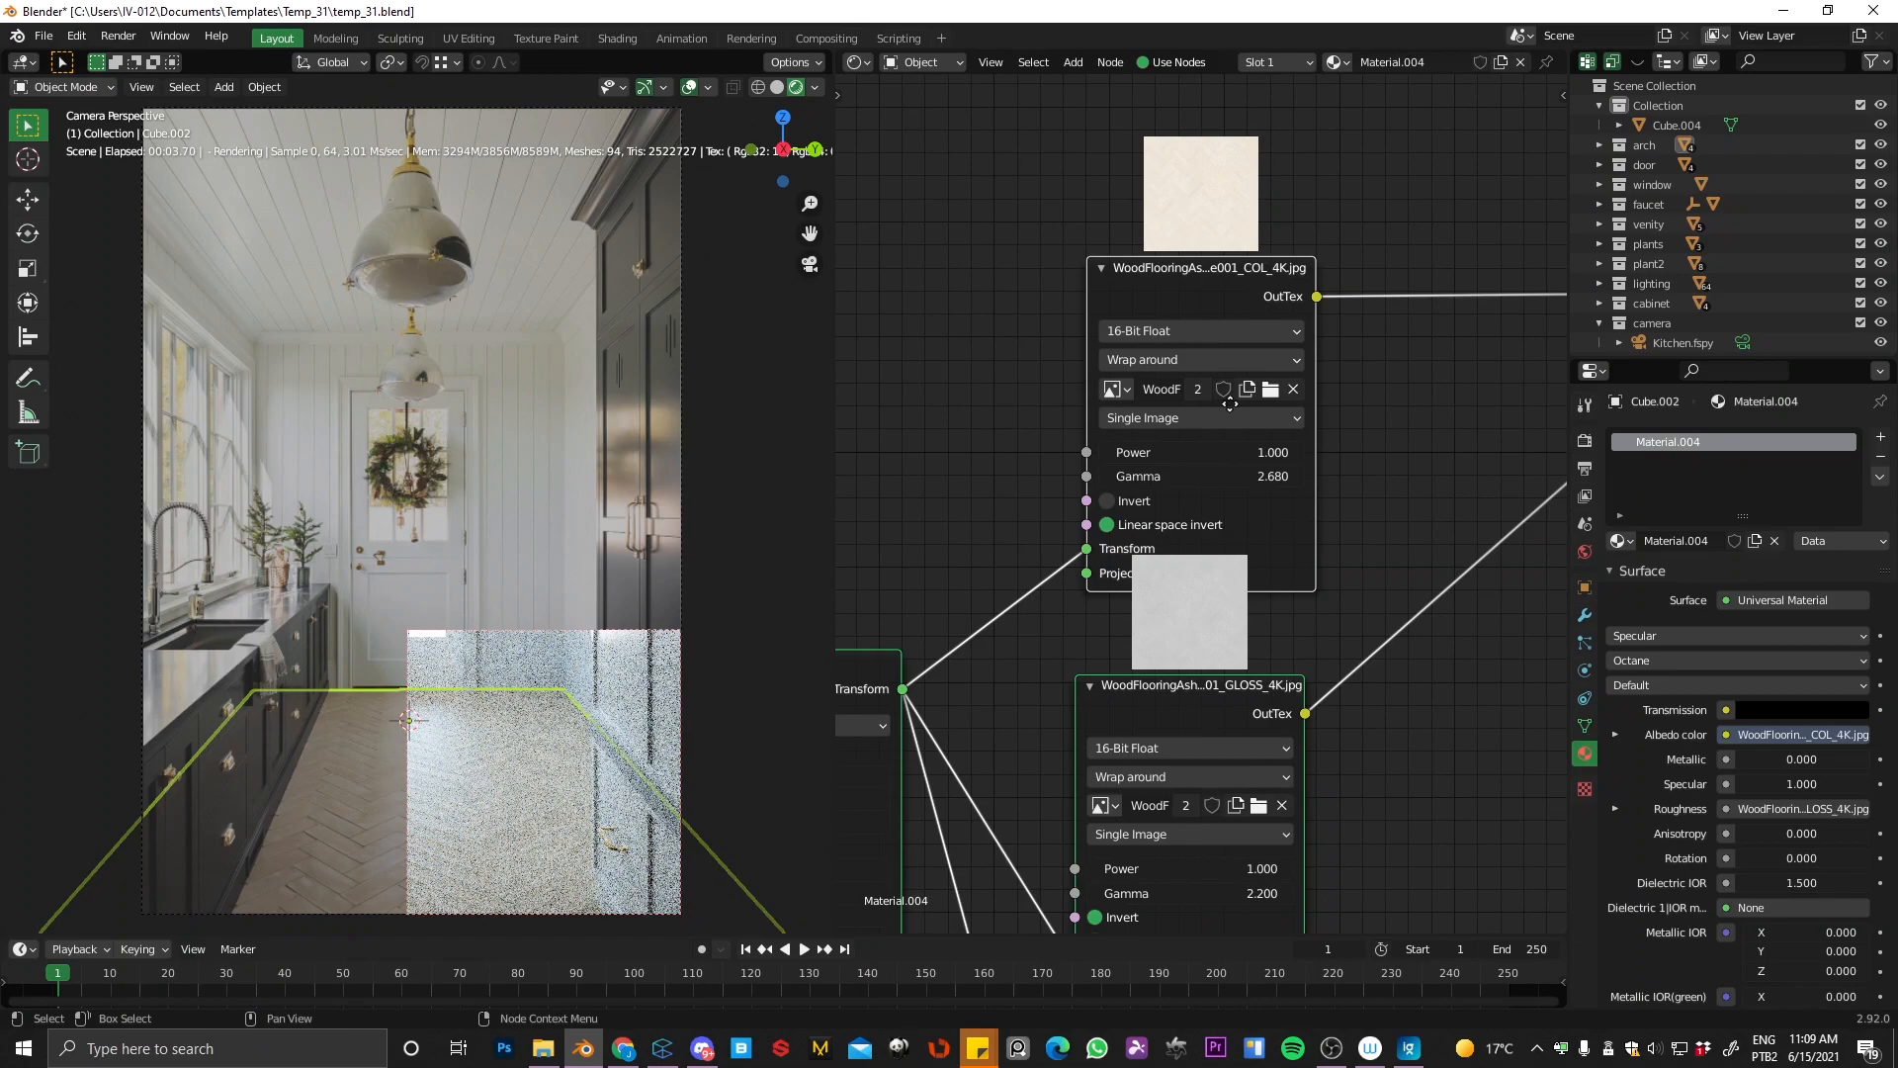
Step: Insert a Color Correct Tex node between the COL_4K texture and the material's Albedo color
middle_click_drag(1520, 196, 1321, 239)
left_click(1321, 241)
key("shift+a")
left_click(1317, 253)
key("Down")
key("Down")
key("Down")
key("Down")
key("Down")
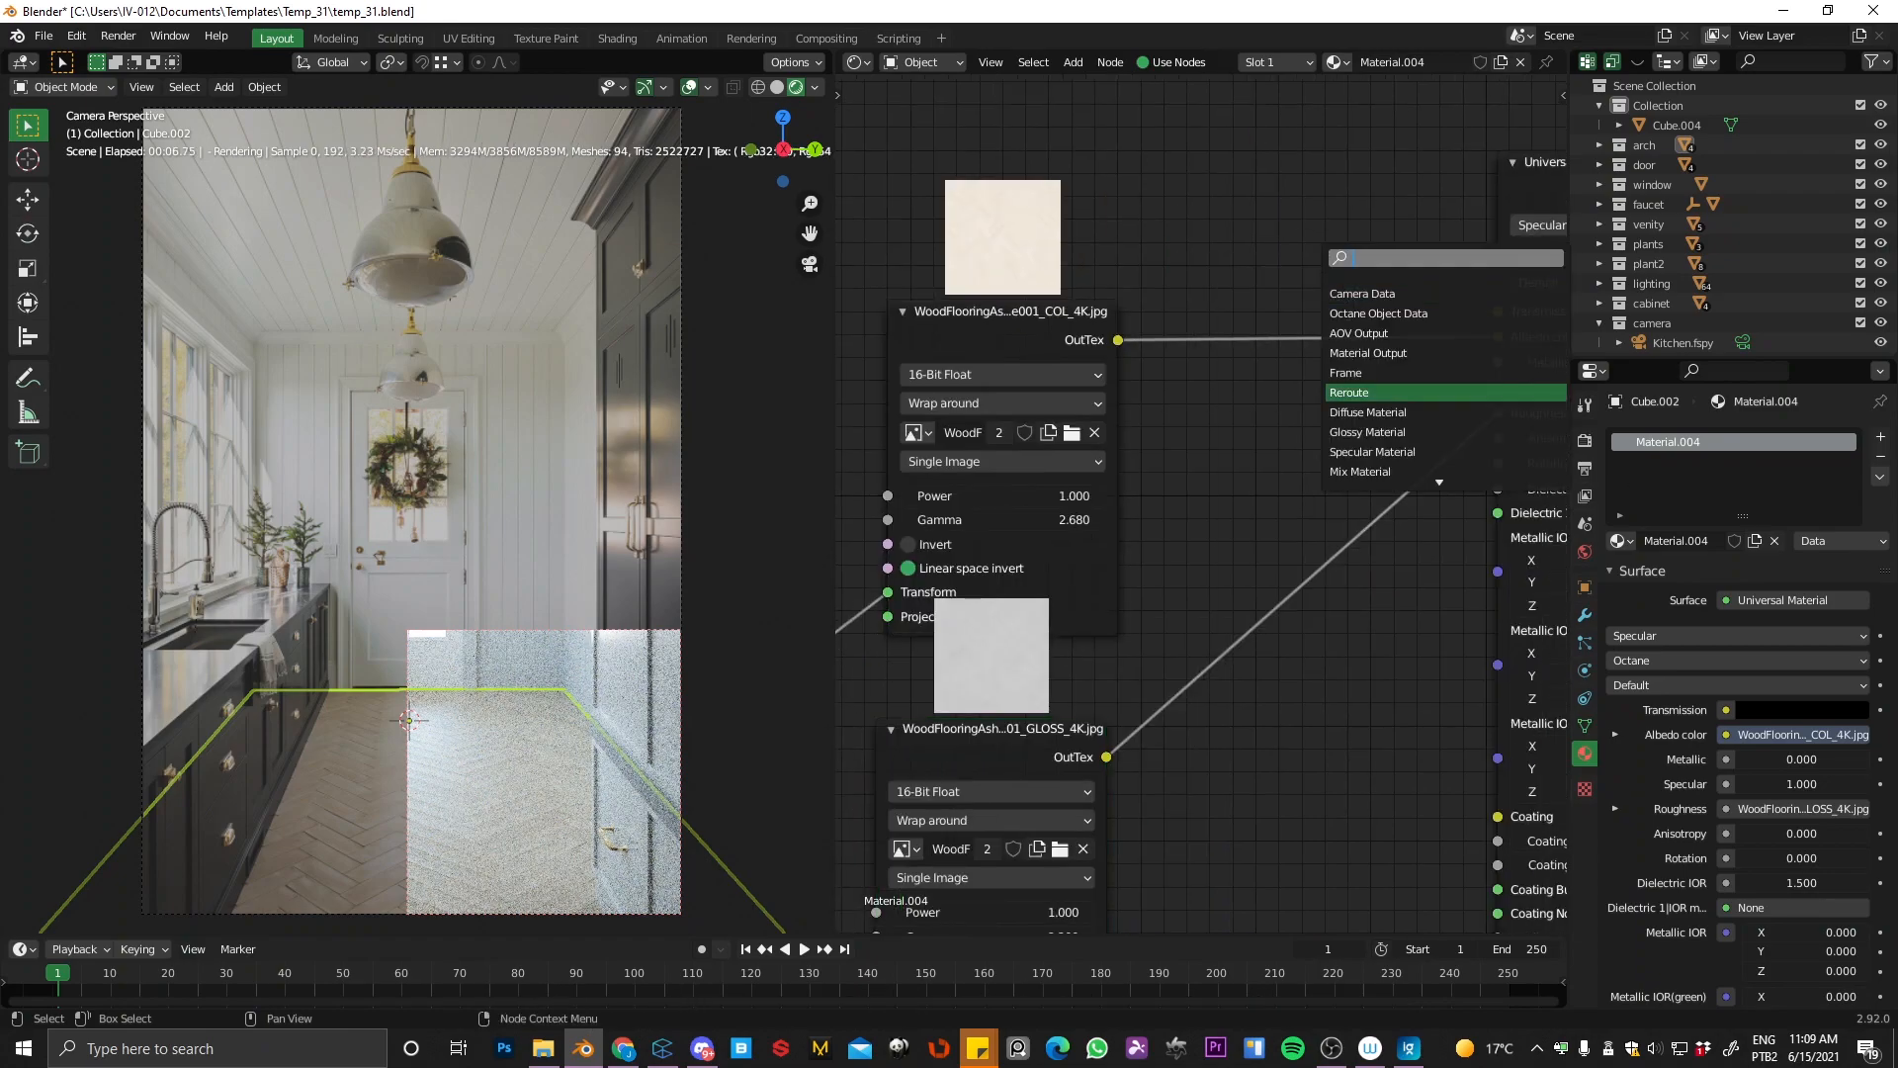
type("colo")
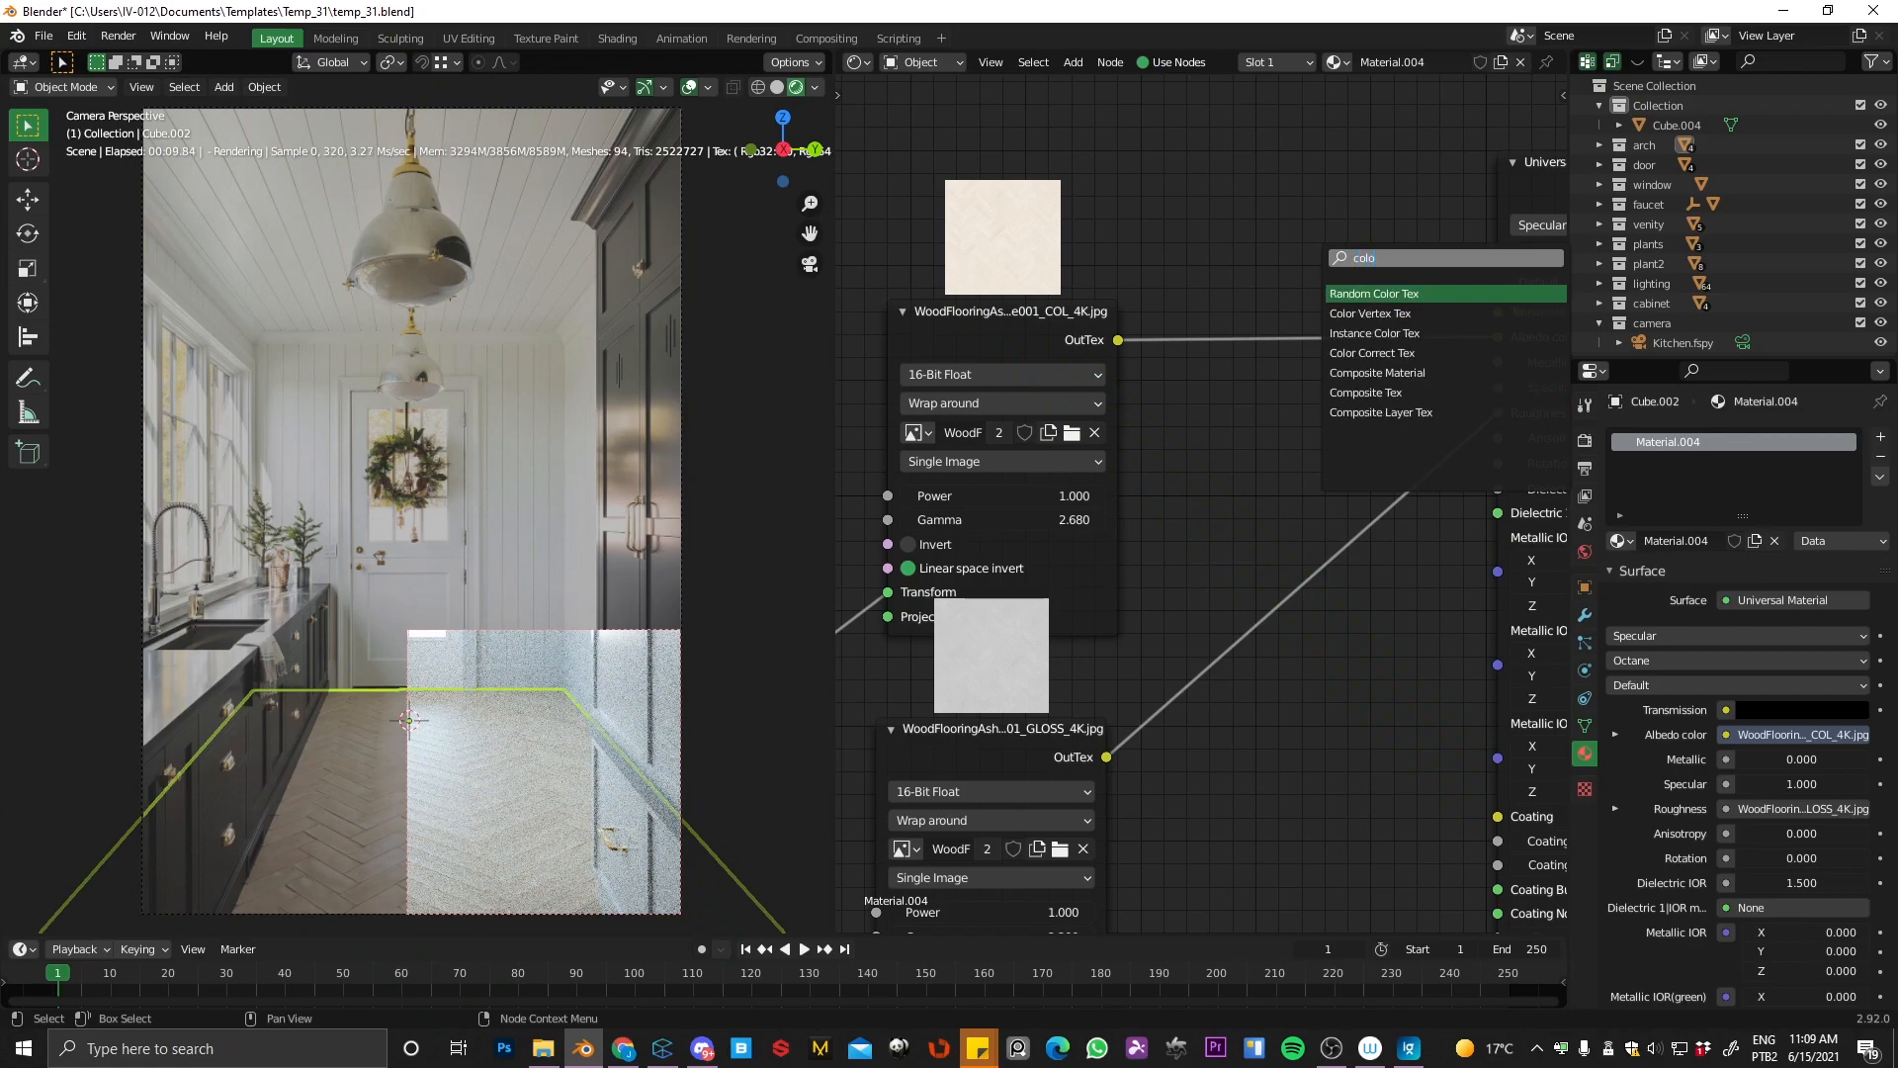
key("Up")
key("Up")
key("Up")
key("Up")
key("Up")
key("Down")
key("Down")
left_click(1406, 353)
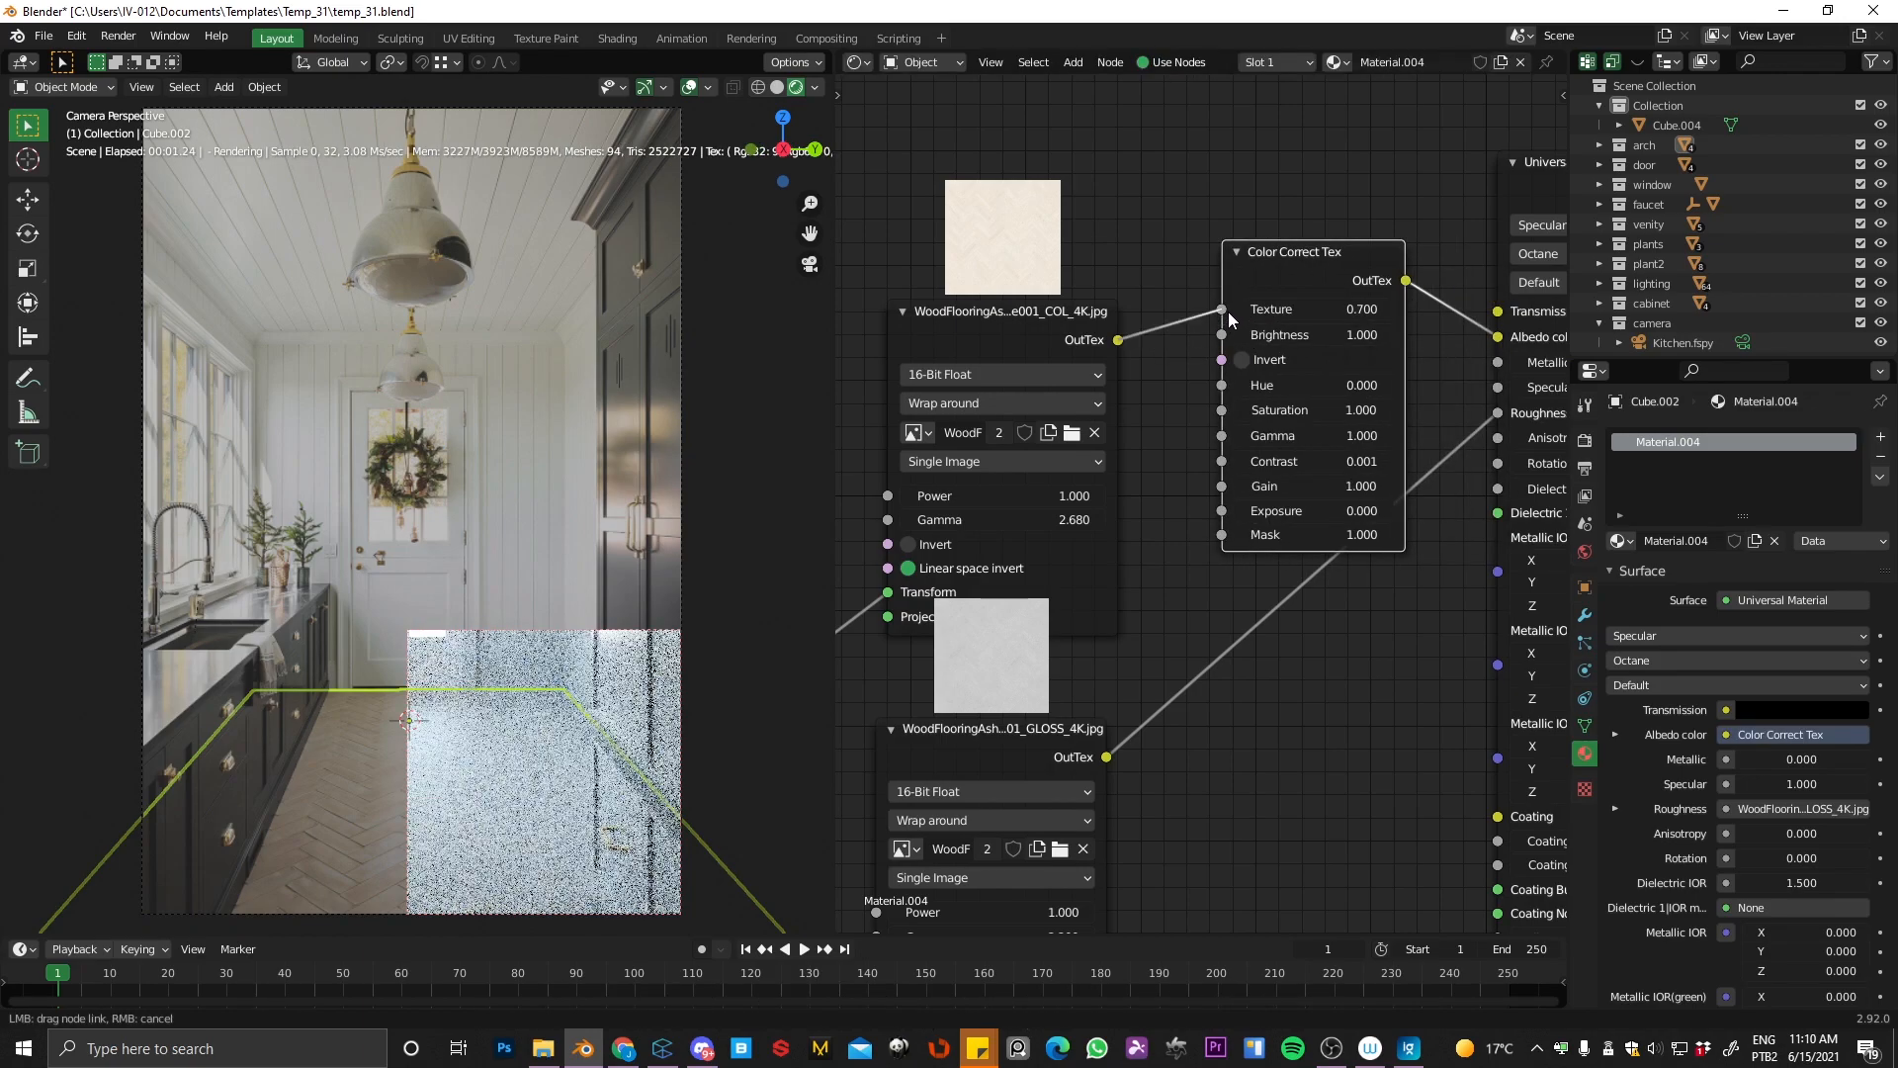
Step: Set the Color Correct Tex node's Contrast to 0.101
scroll(1257, 416, "up", 3)
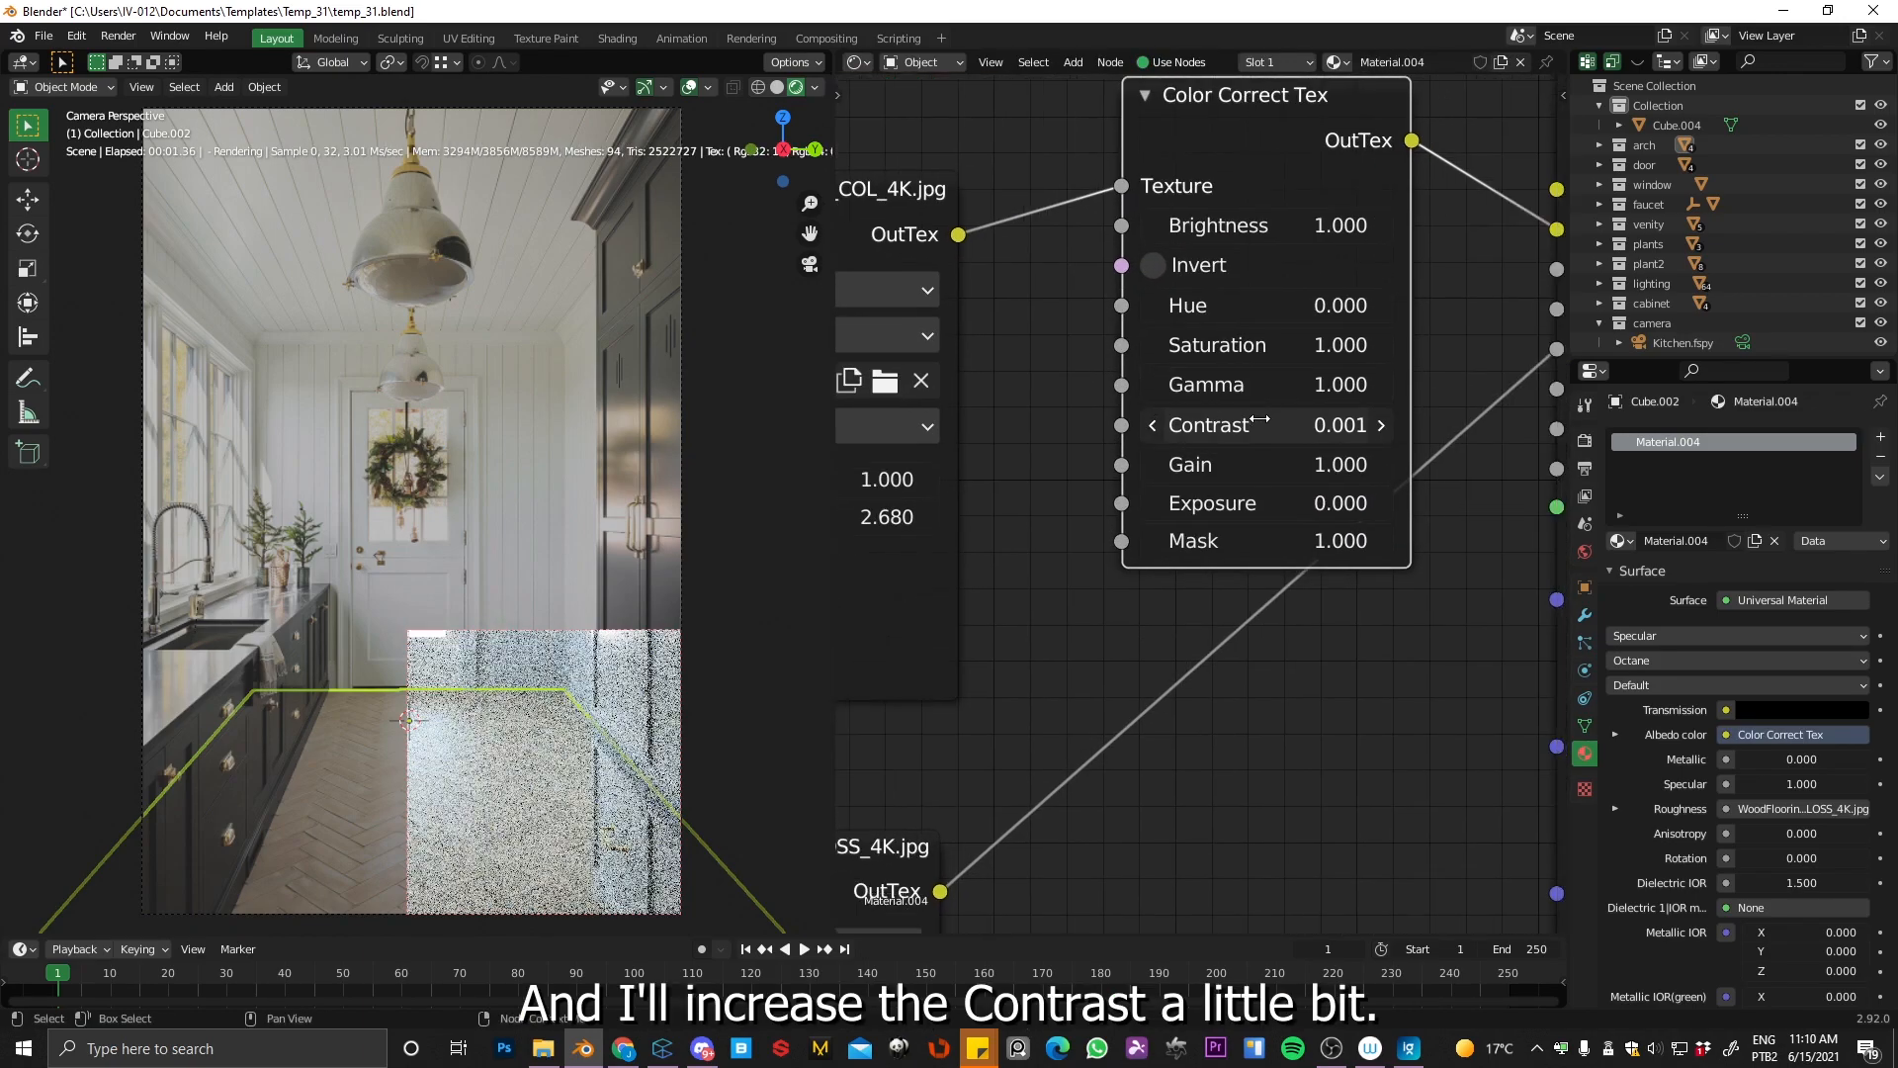
left_click(1232, 423)
left_click(1402, 423)
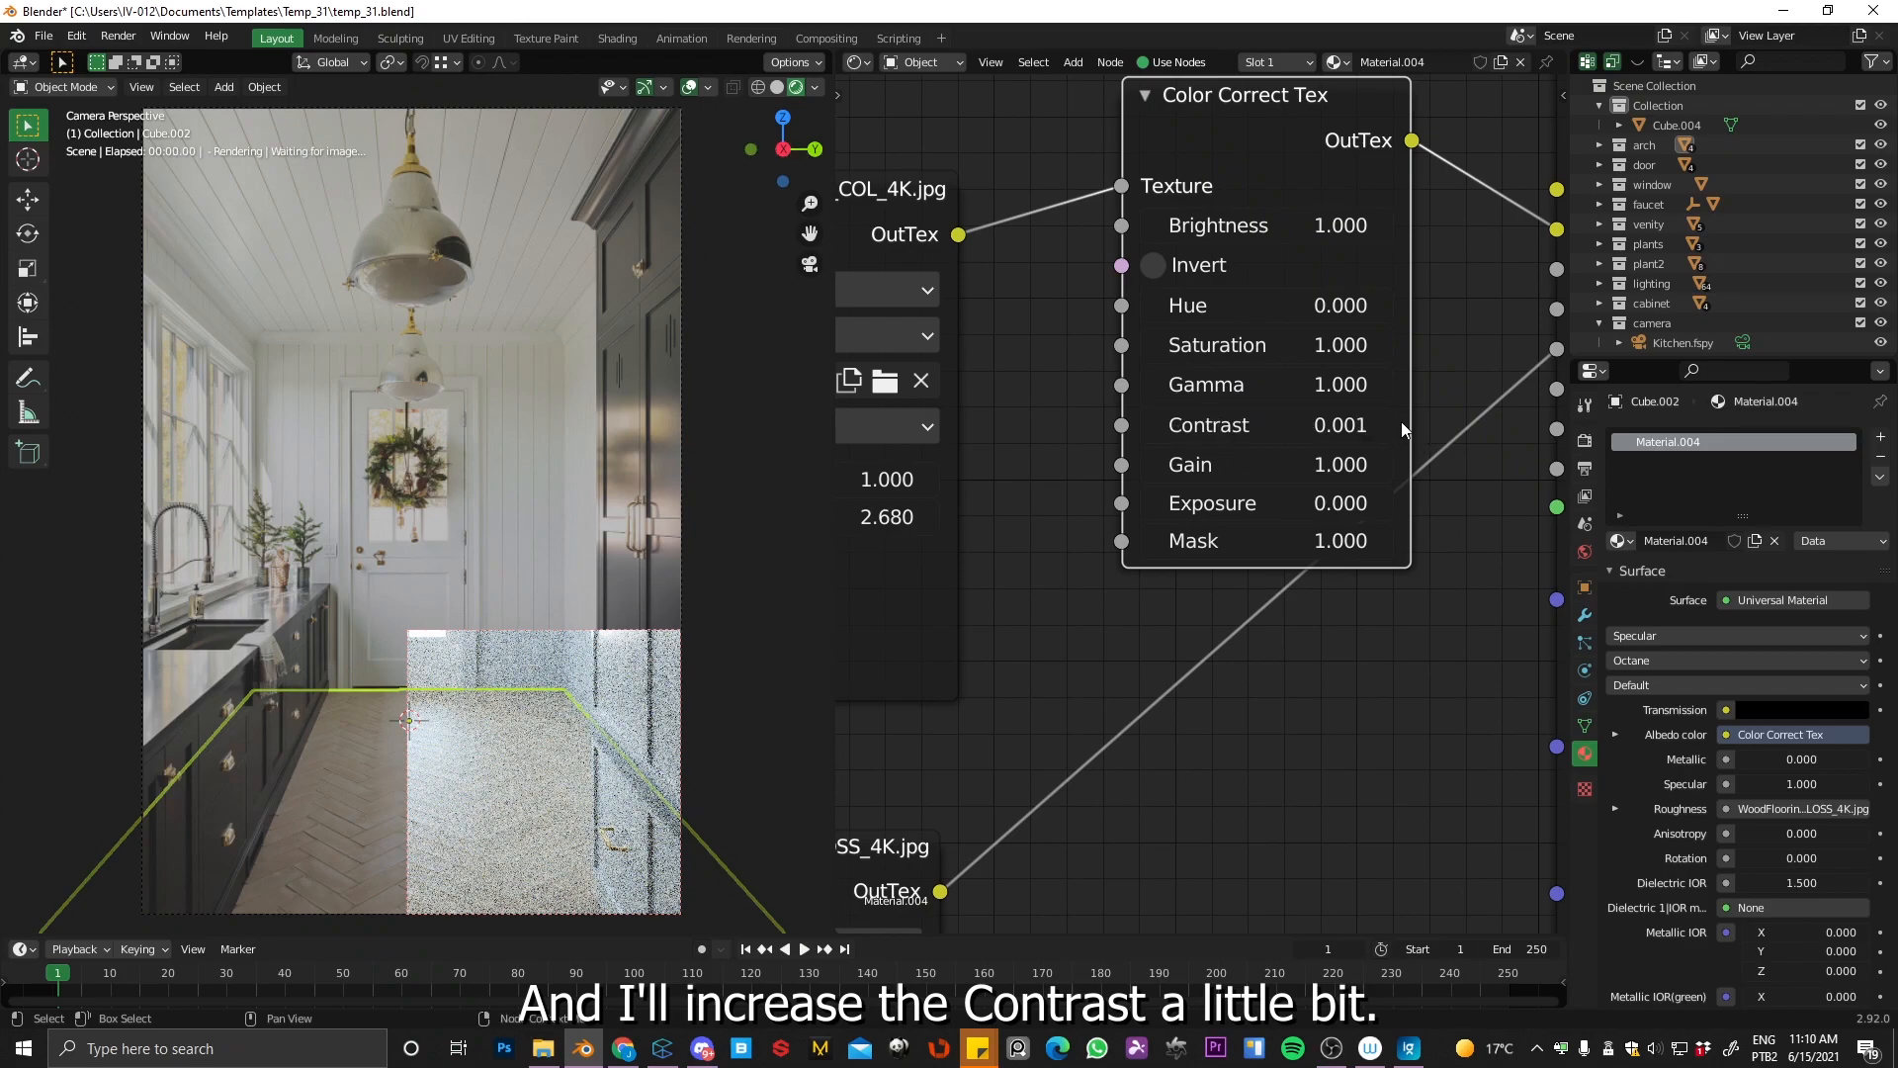
left_click(1387, 425)
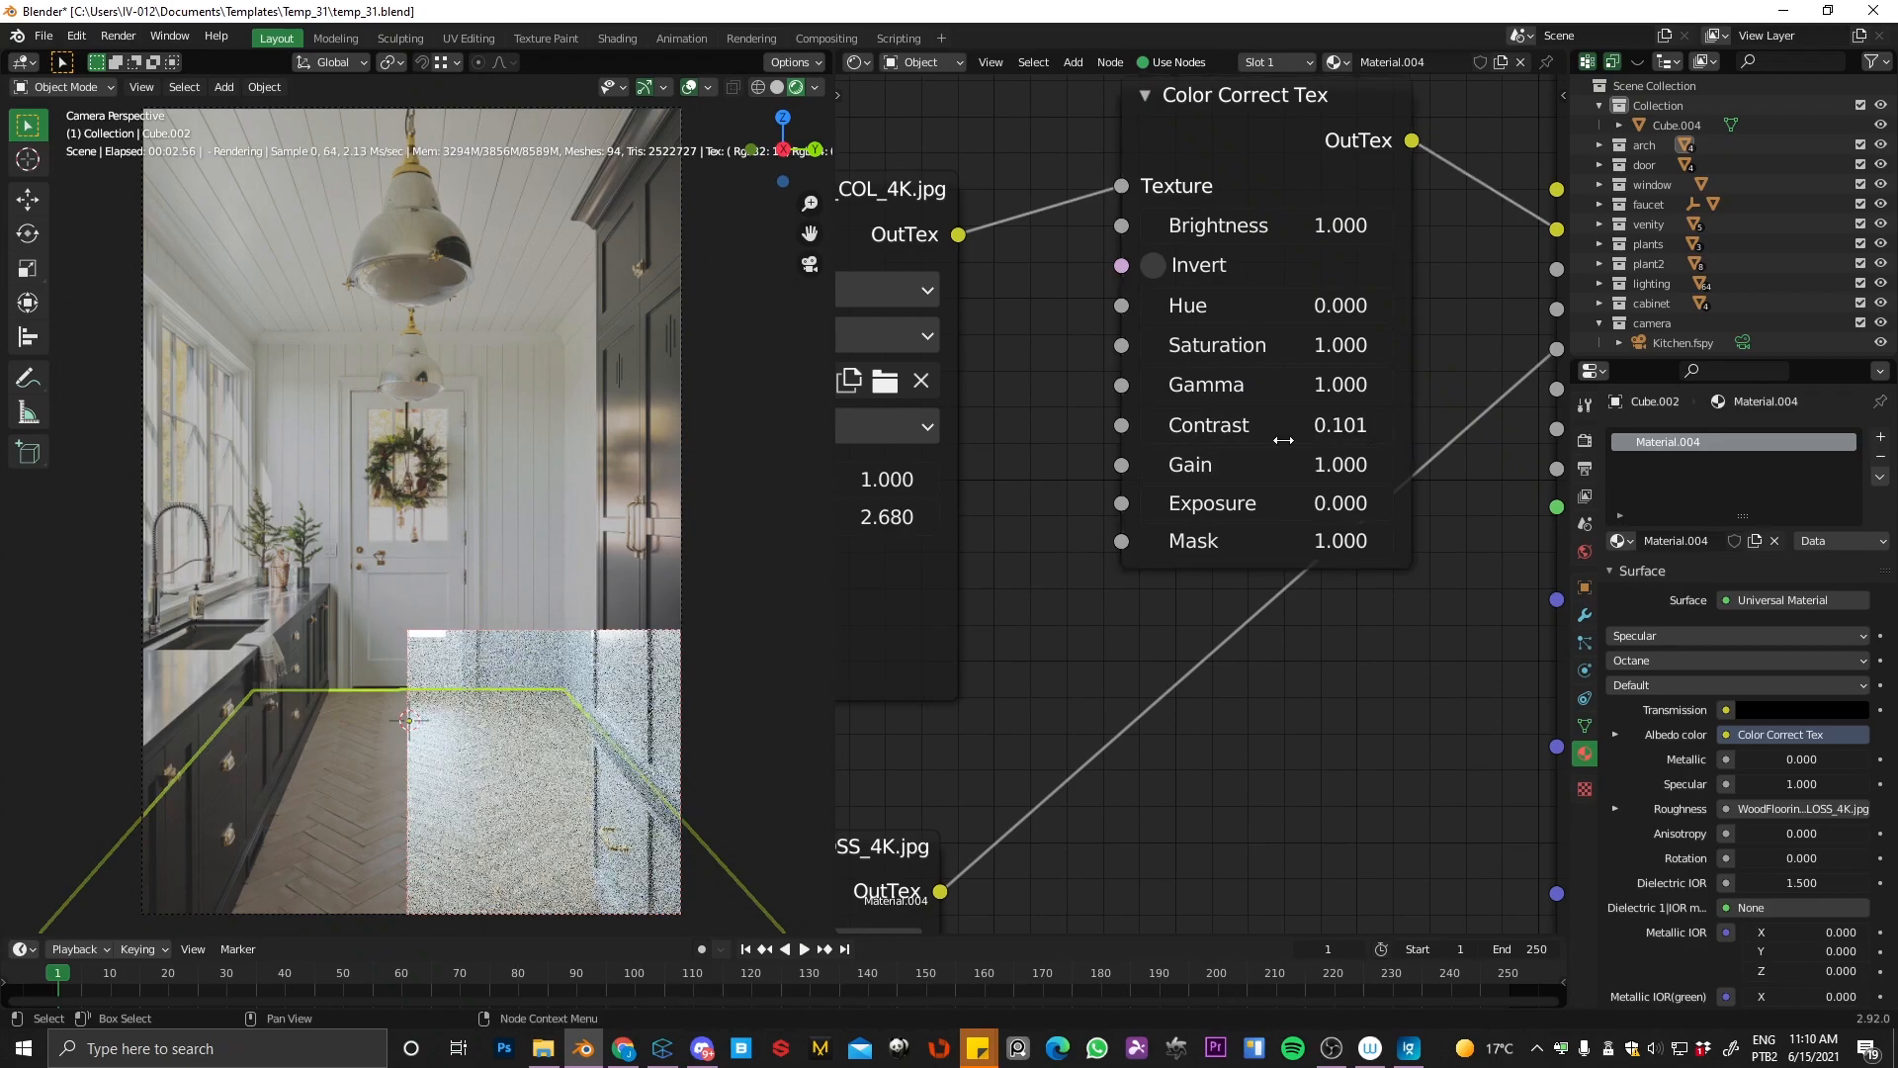
left_click(1153, 425)
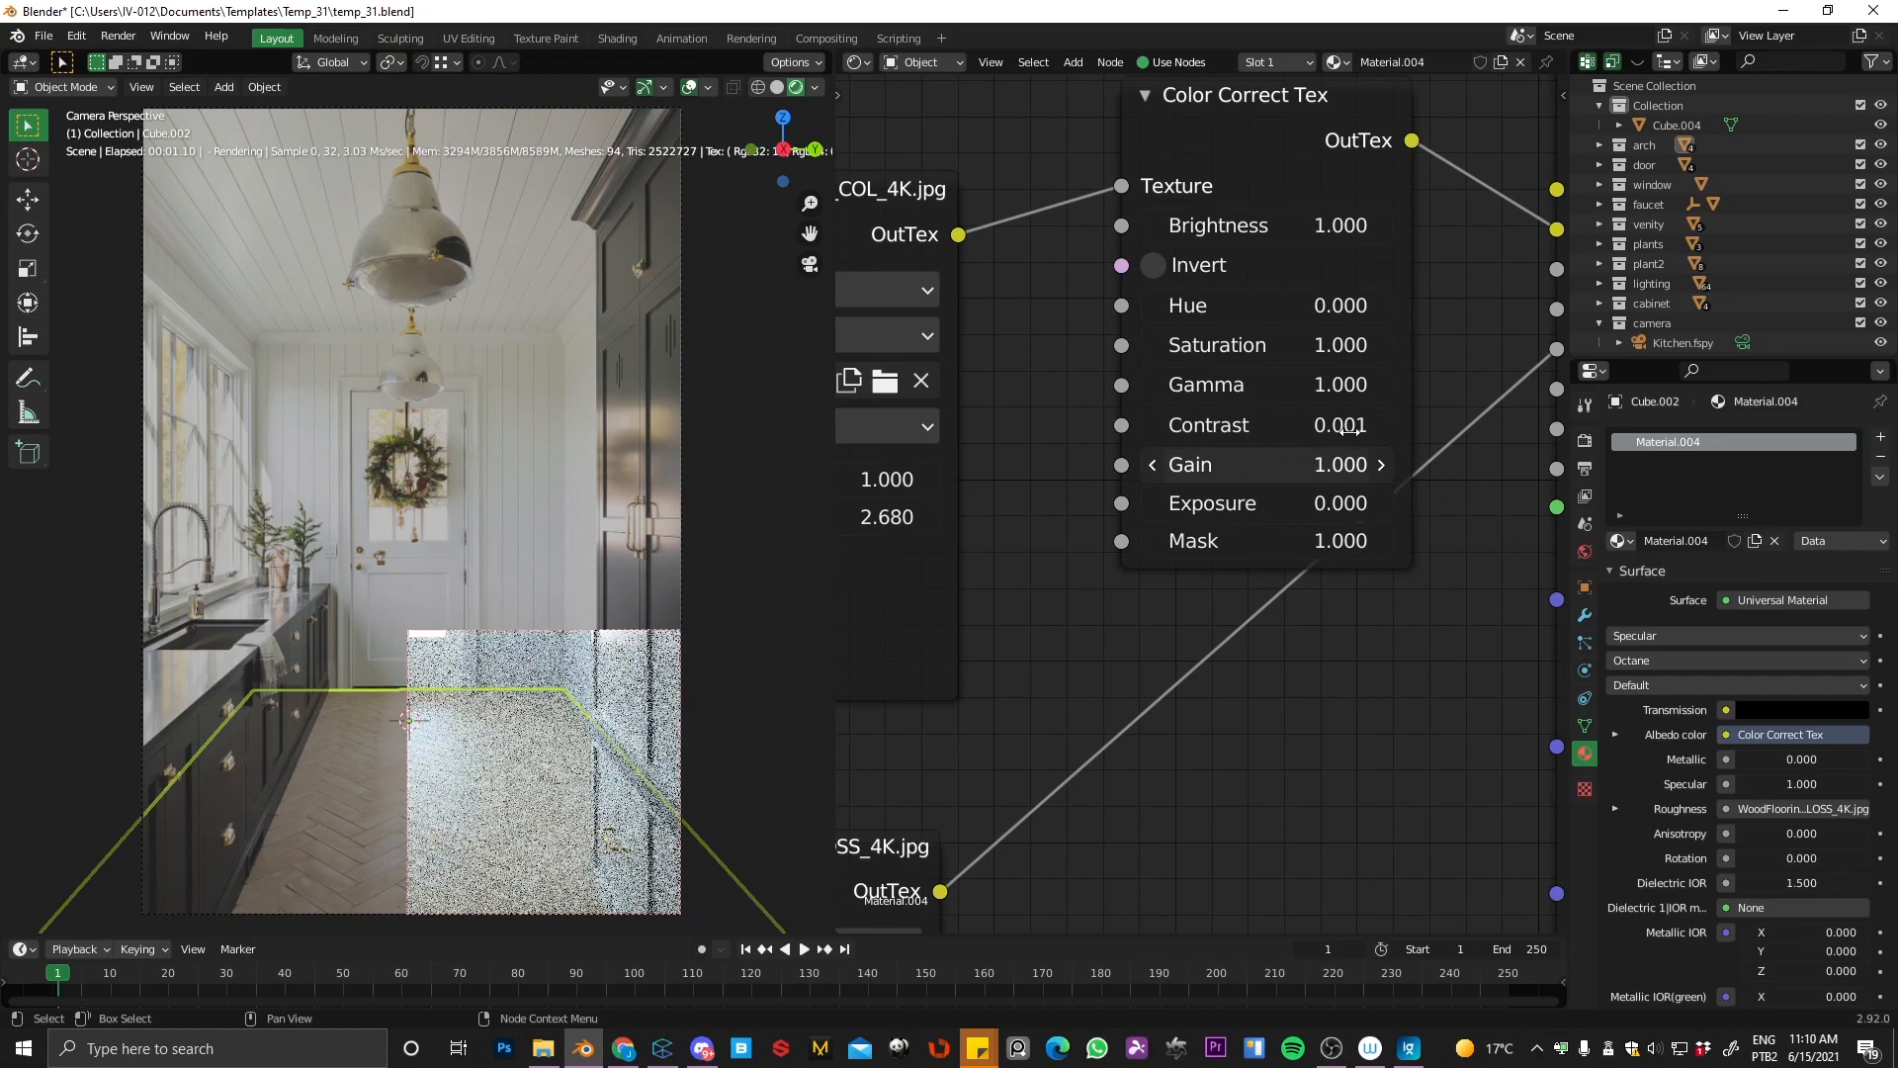
left_click(1385, 423)
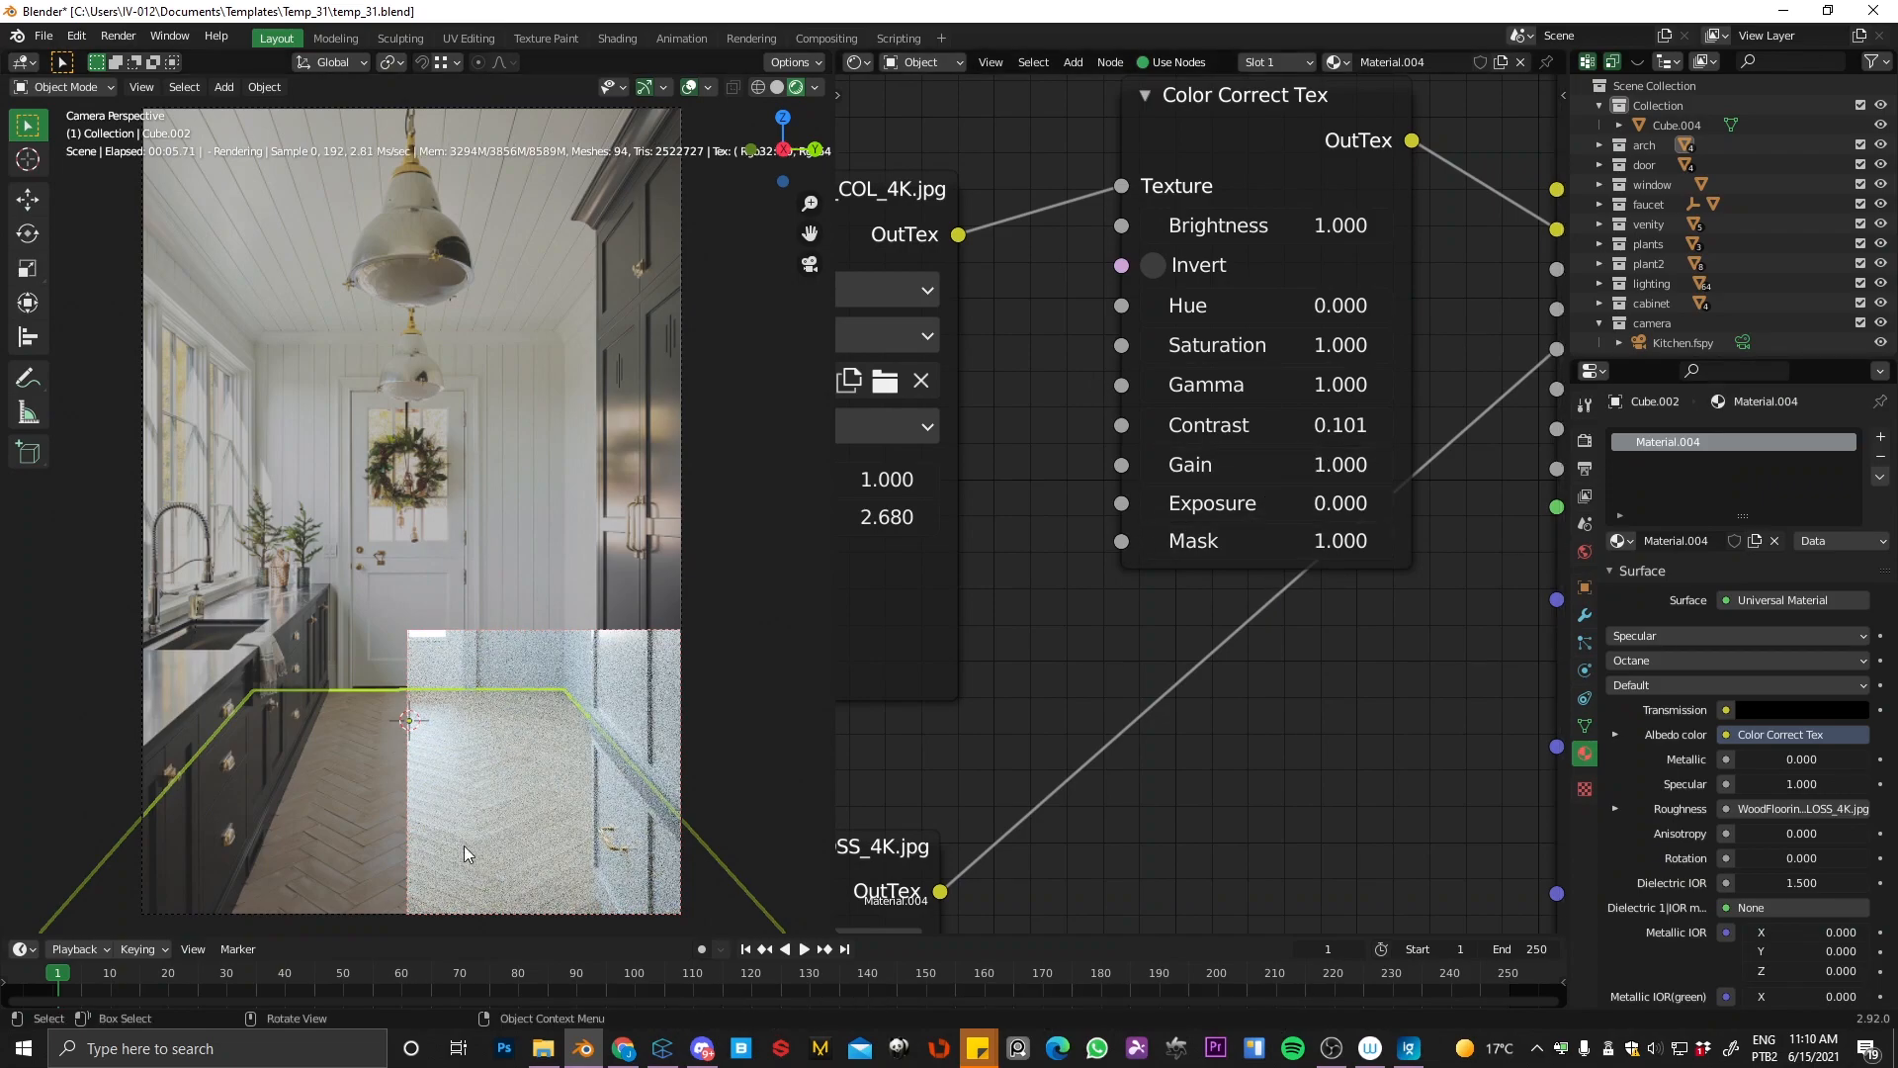
Step: Move the Color Correct Tex node up, clear of the gloss texture's link to Roughness
scroll(1310, 519, "down", 3)
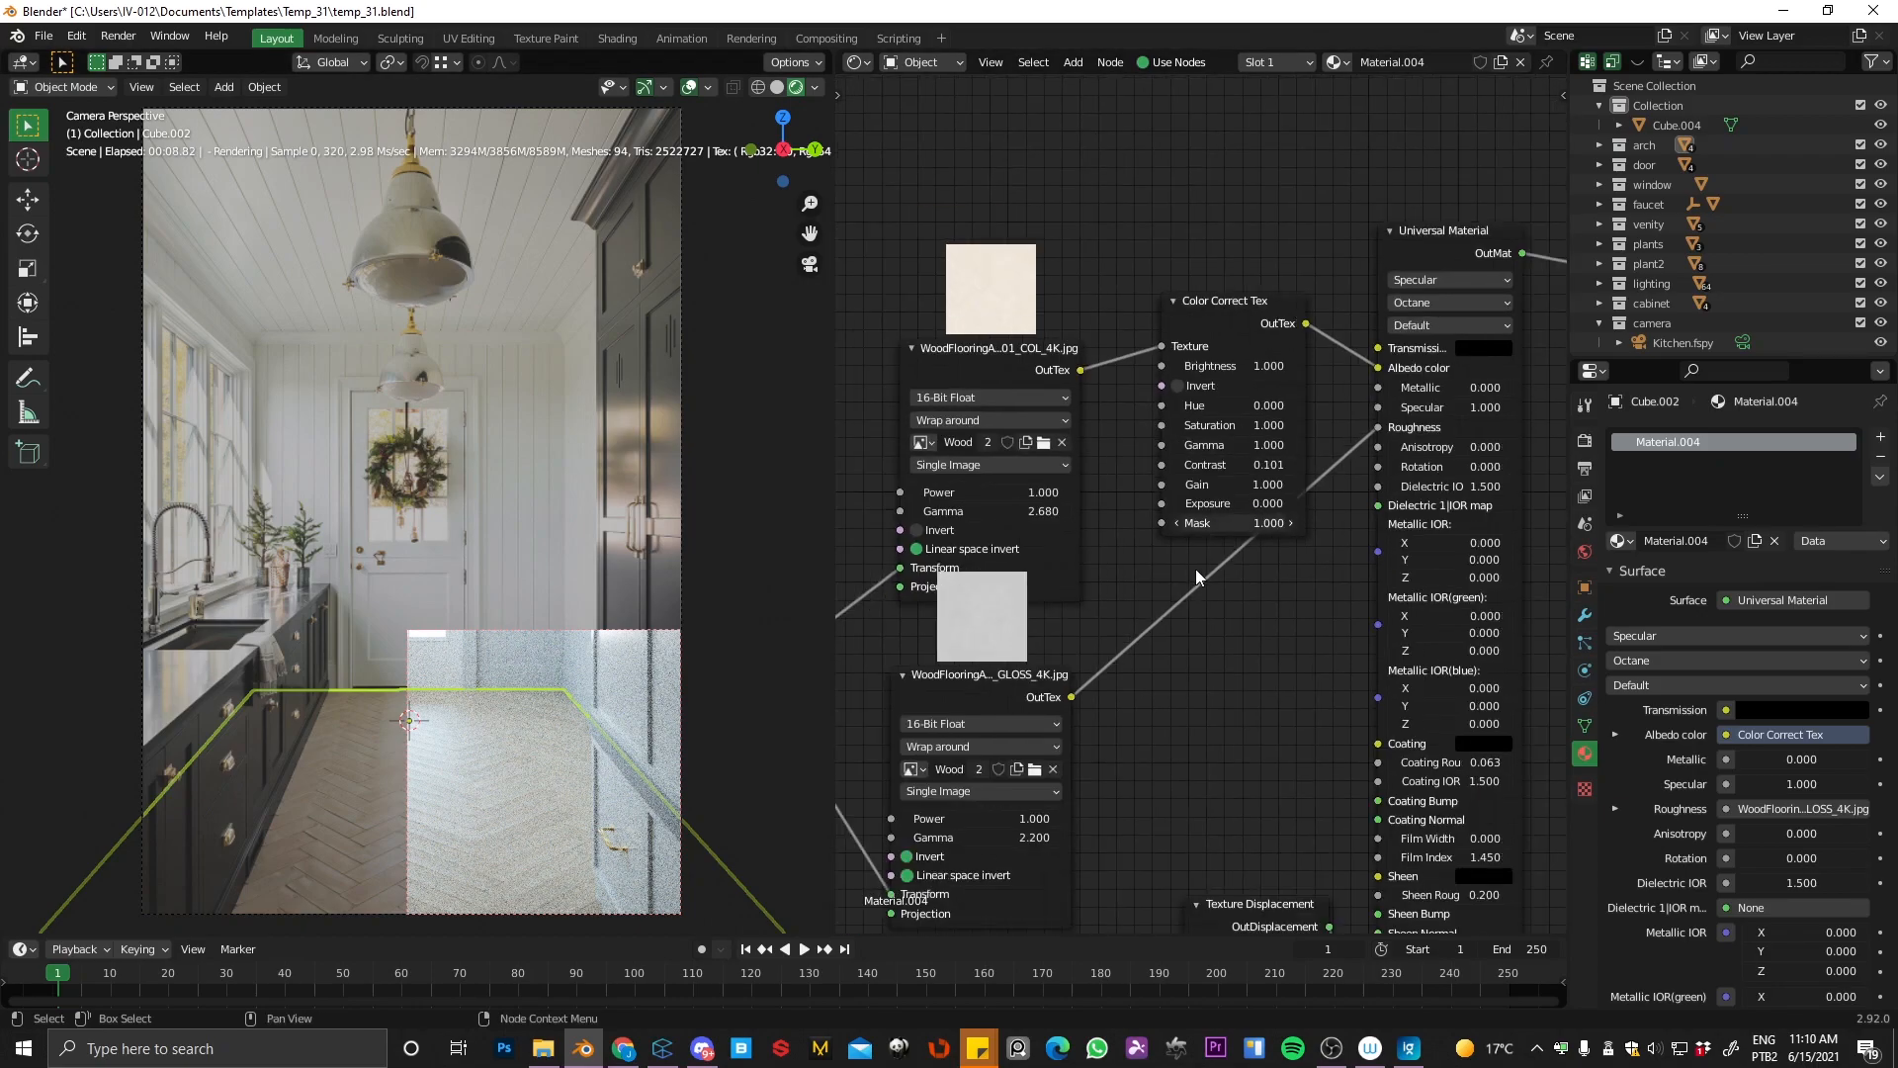
middle_click_drag(1183, 461, 1101, 464, "shift")
left_click_drag(1163, 307, 1141, 256)
middle_click_drag(1279, 452, 1442, 338, "shift")
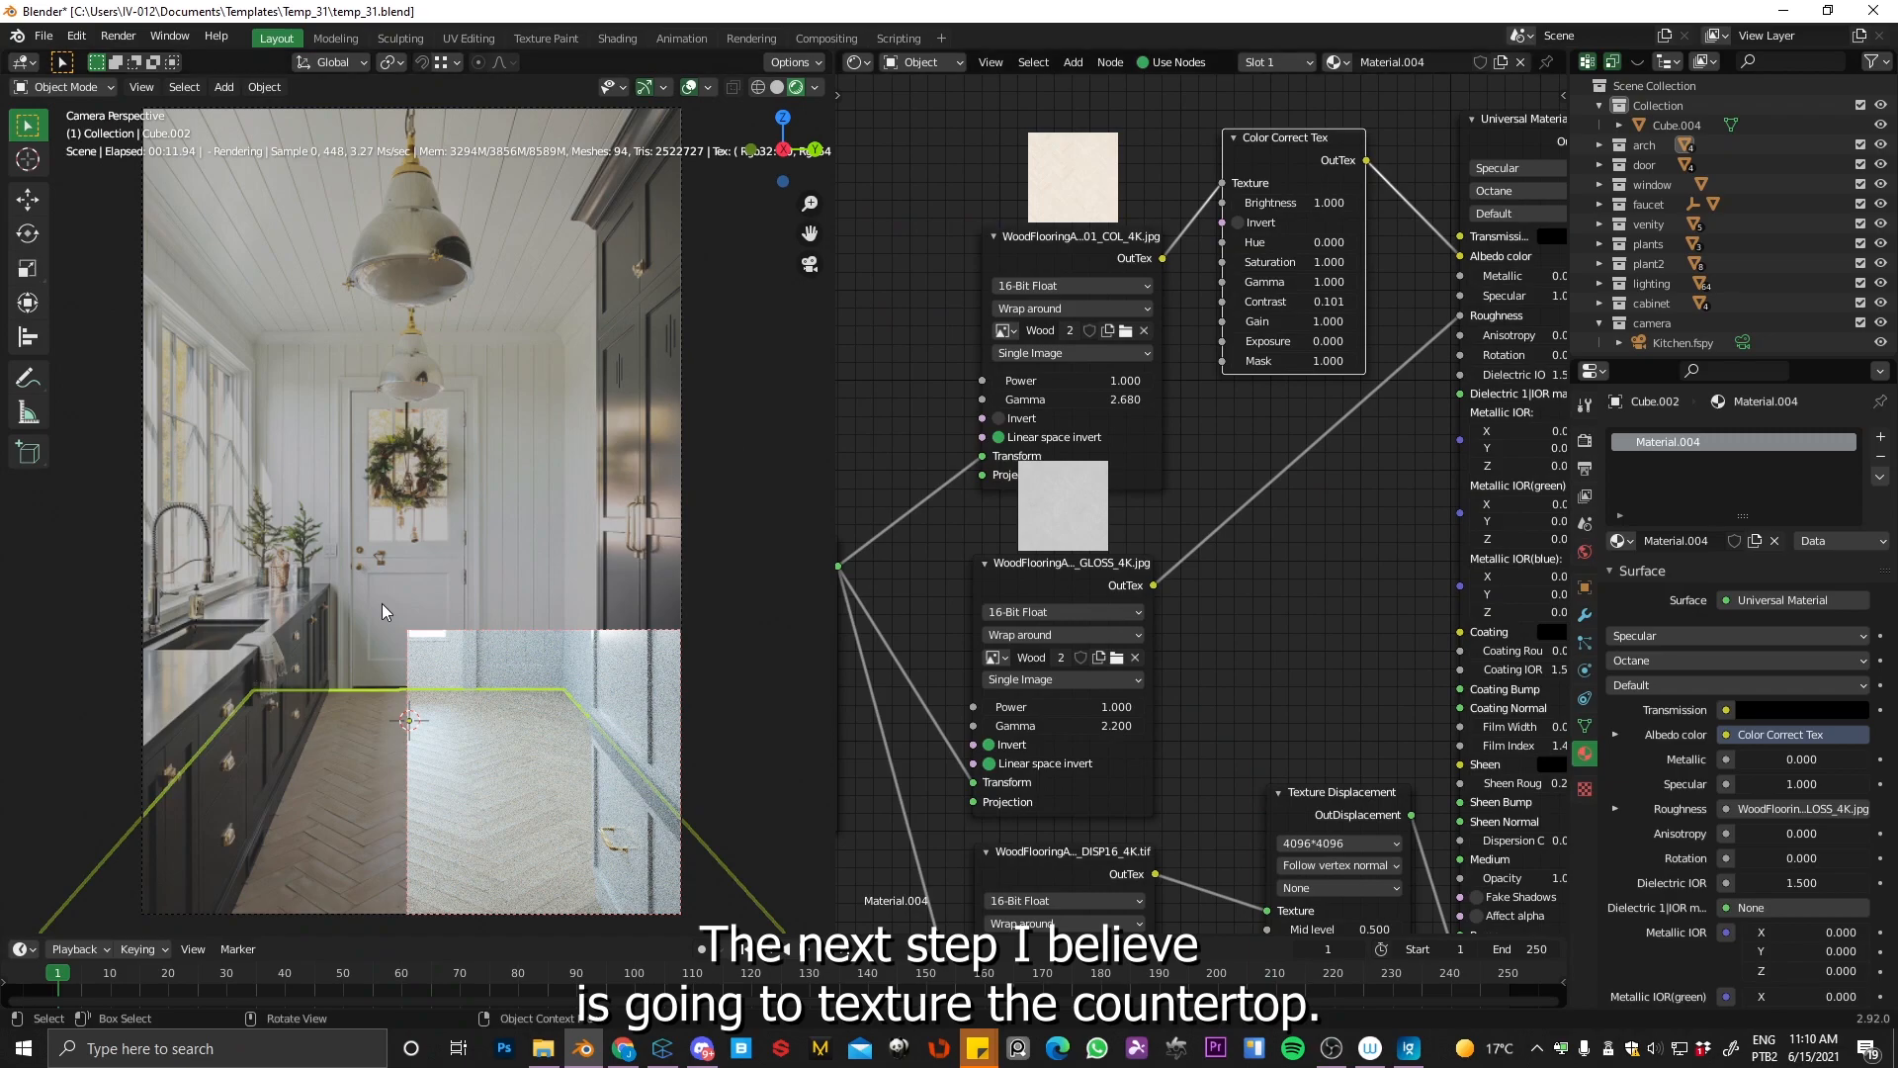
Step: Expand the render region to the whole camera frame and select the countertop beside the sink
key("ctrl+b")
left_click_drag(133, 106, 727, 930)
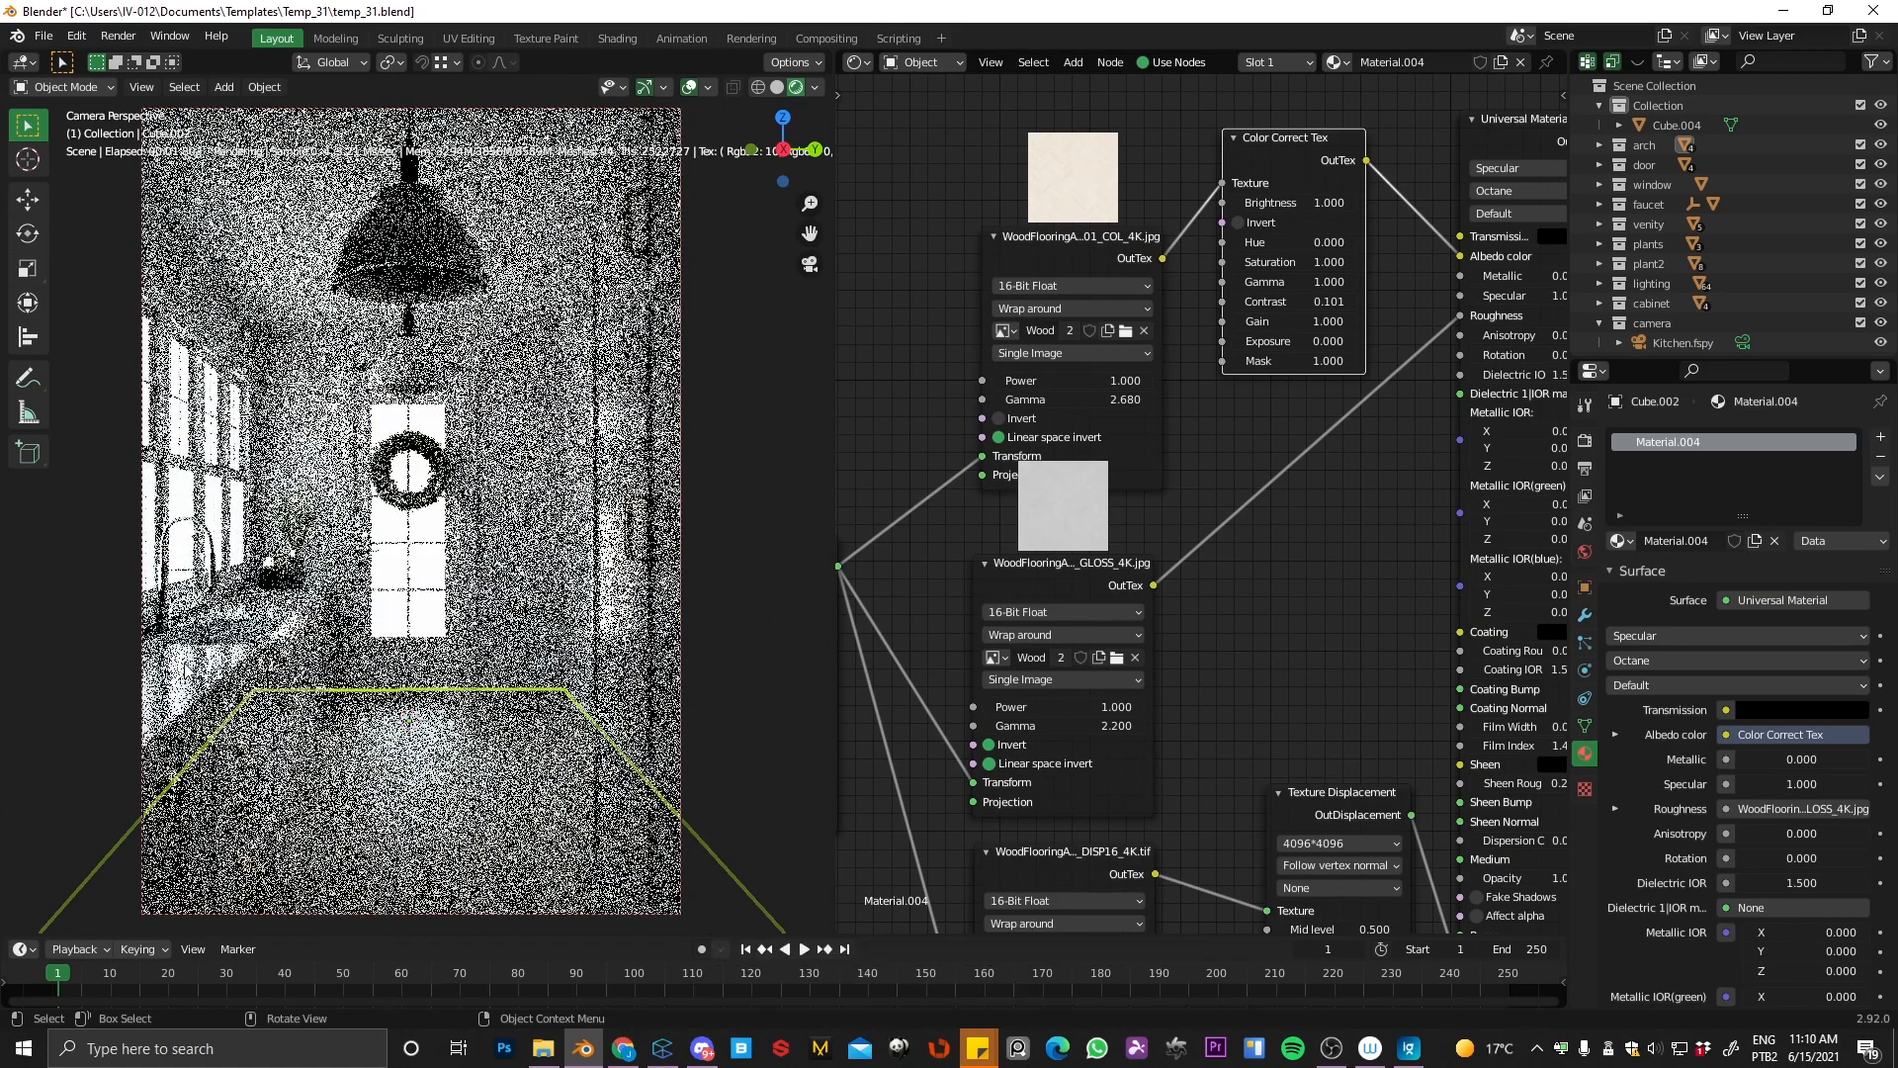
left_click(193, 673)
middle_click_drag(1349, 378, 1122, 396)
Step: Import the MarbleNeroBelvedereHoned001 COL_4K, NRM_4K and GLOSS_4K images into the countertop's material and stack them beside the Universal Material
left_click(542, 1048)
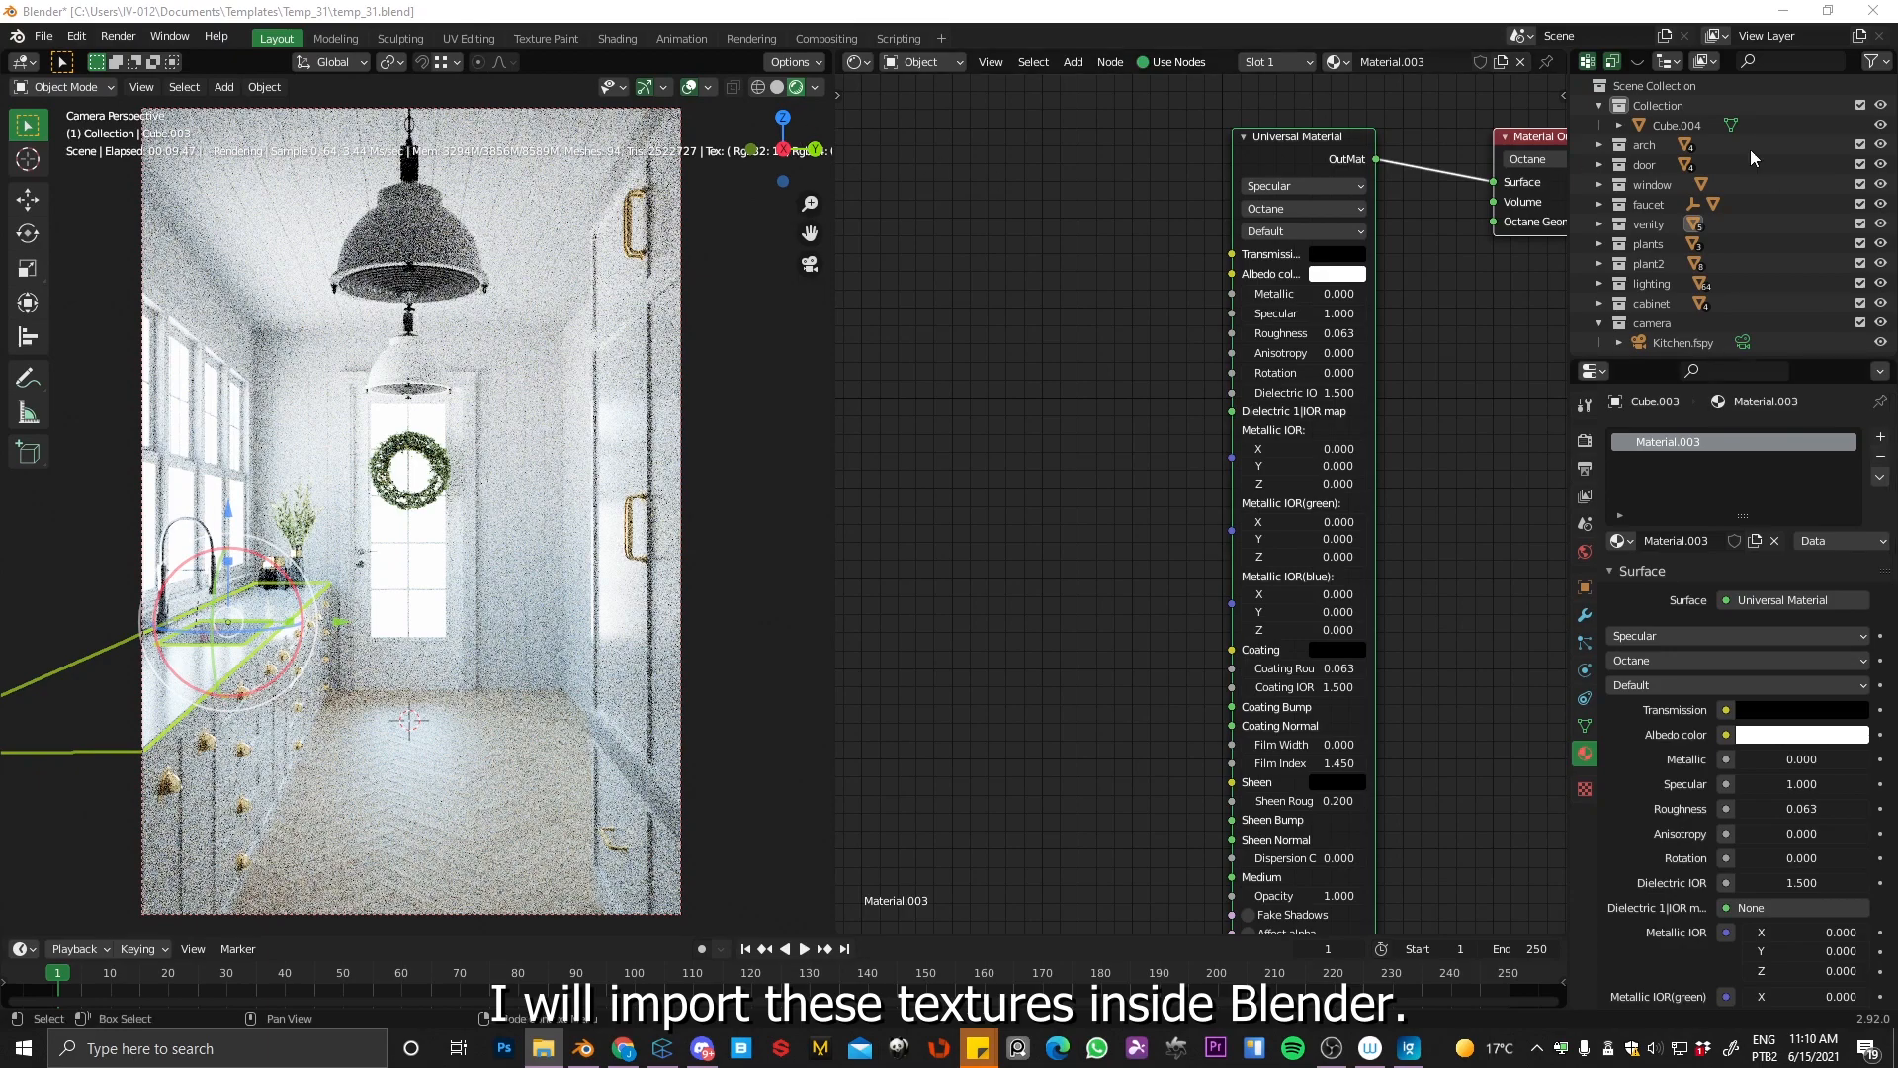
left_click_drag(1897, 174, 884, 125)
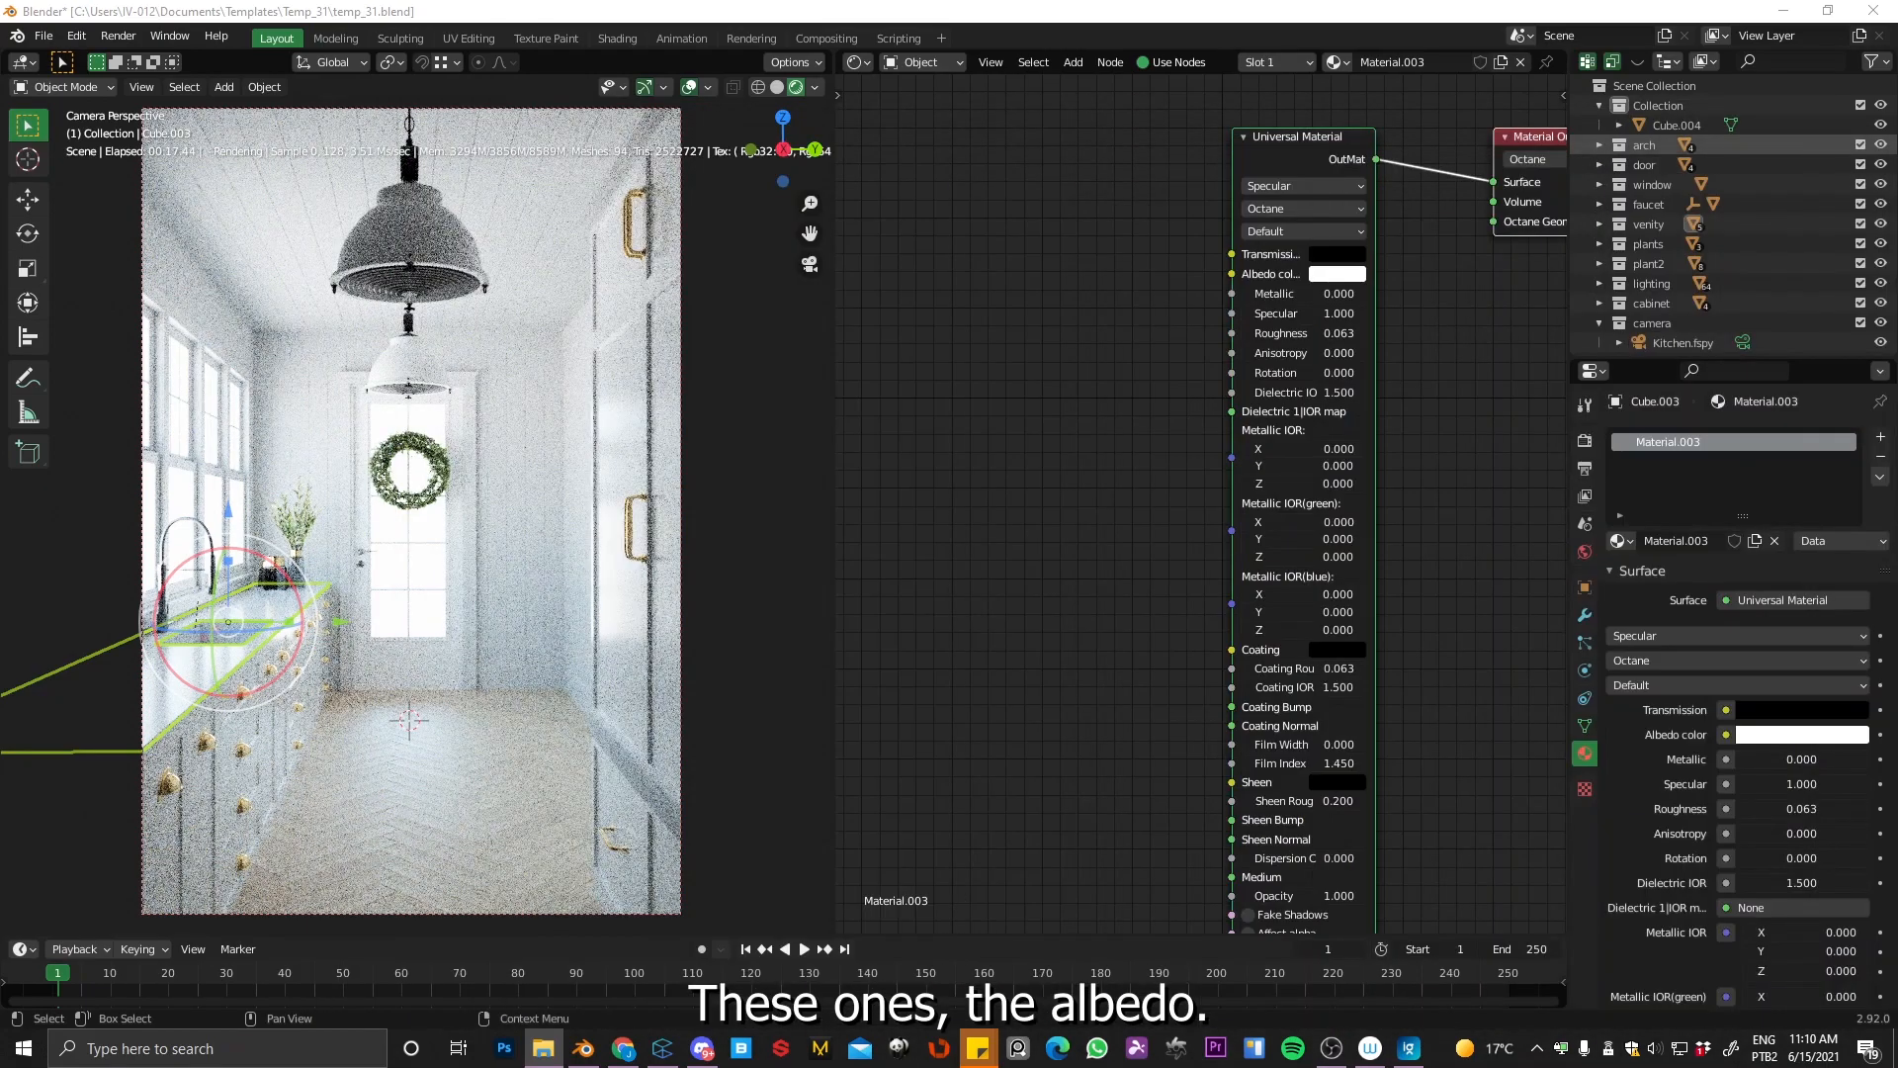
left_click_drag(1129, 365, 1057, 298)
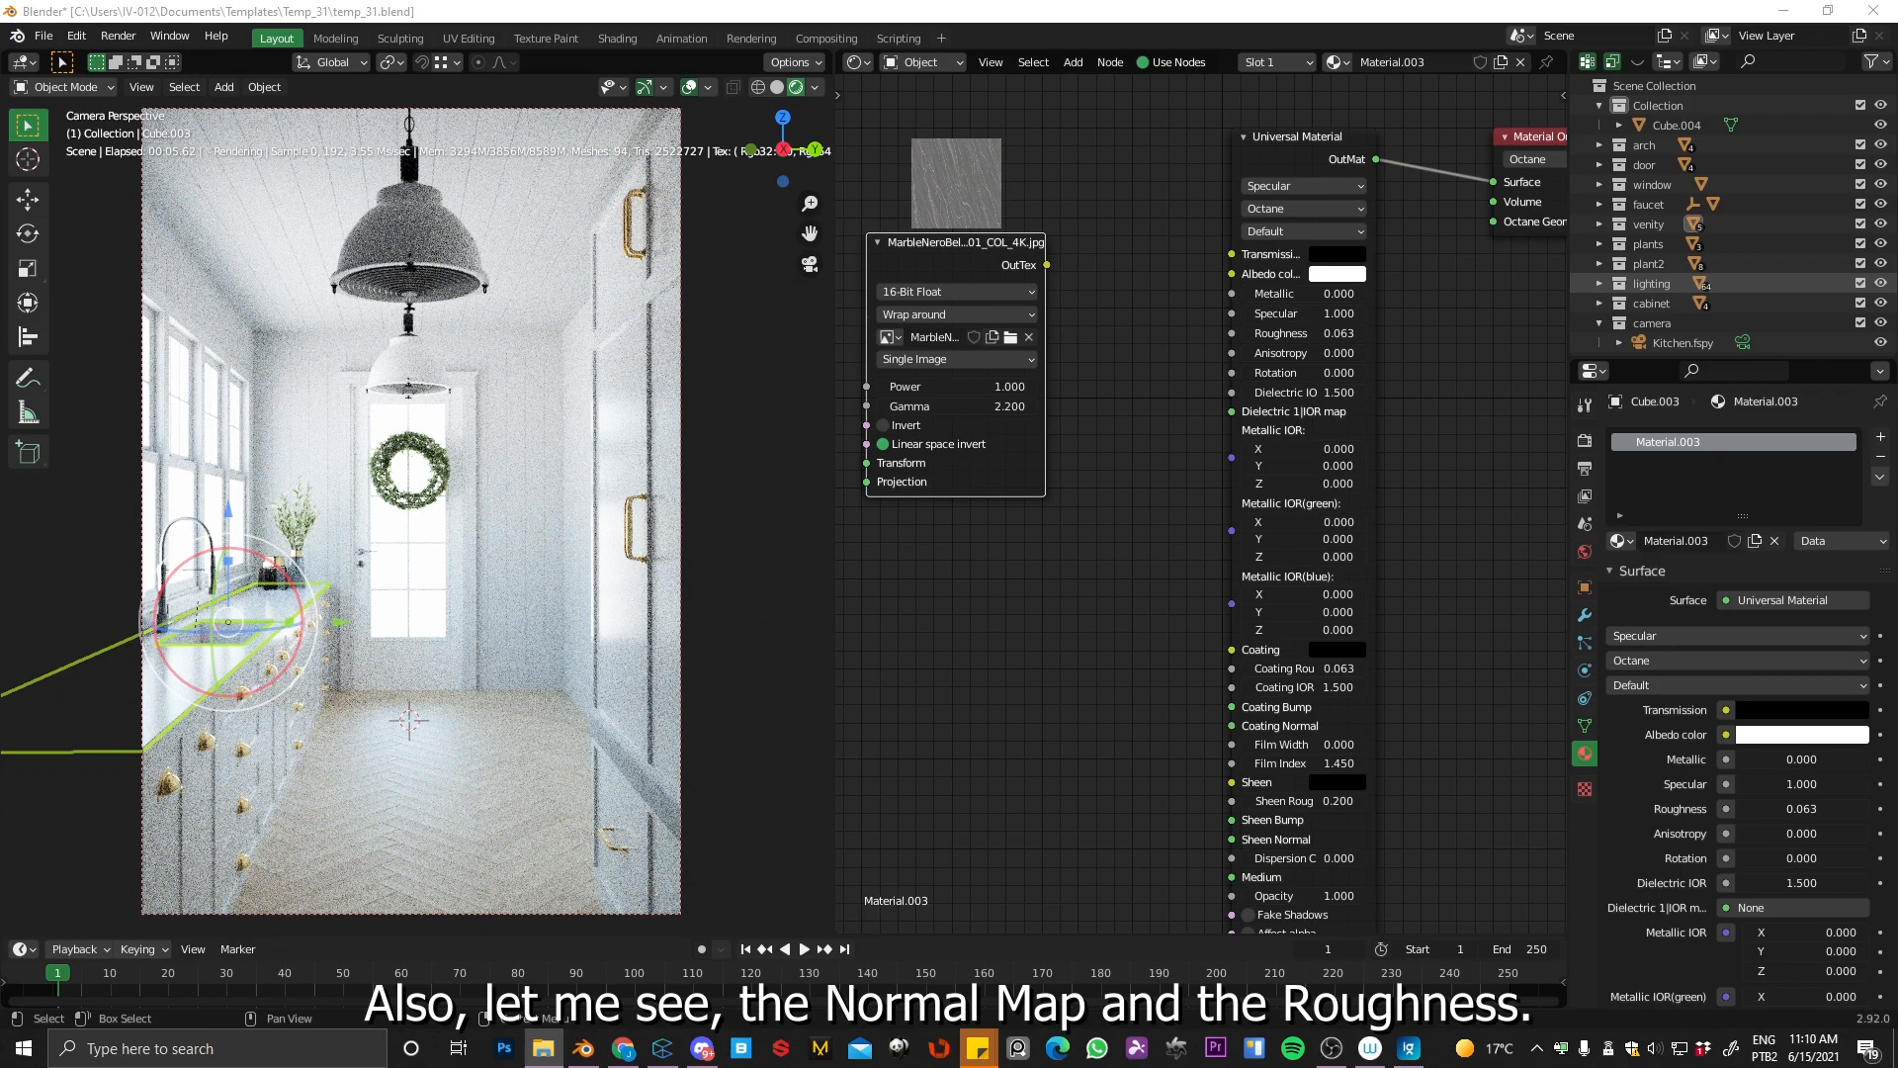
mouse_move(1007, 721)
left_mouse_down()
mouse_move(1035, 789)
mouse_move(1012, 744)
left_mouse_up()
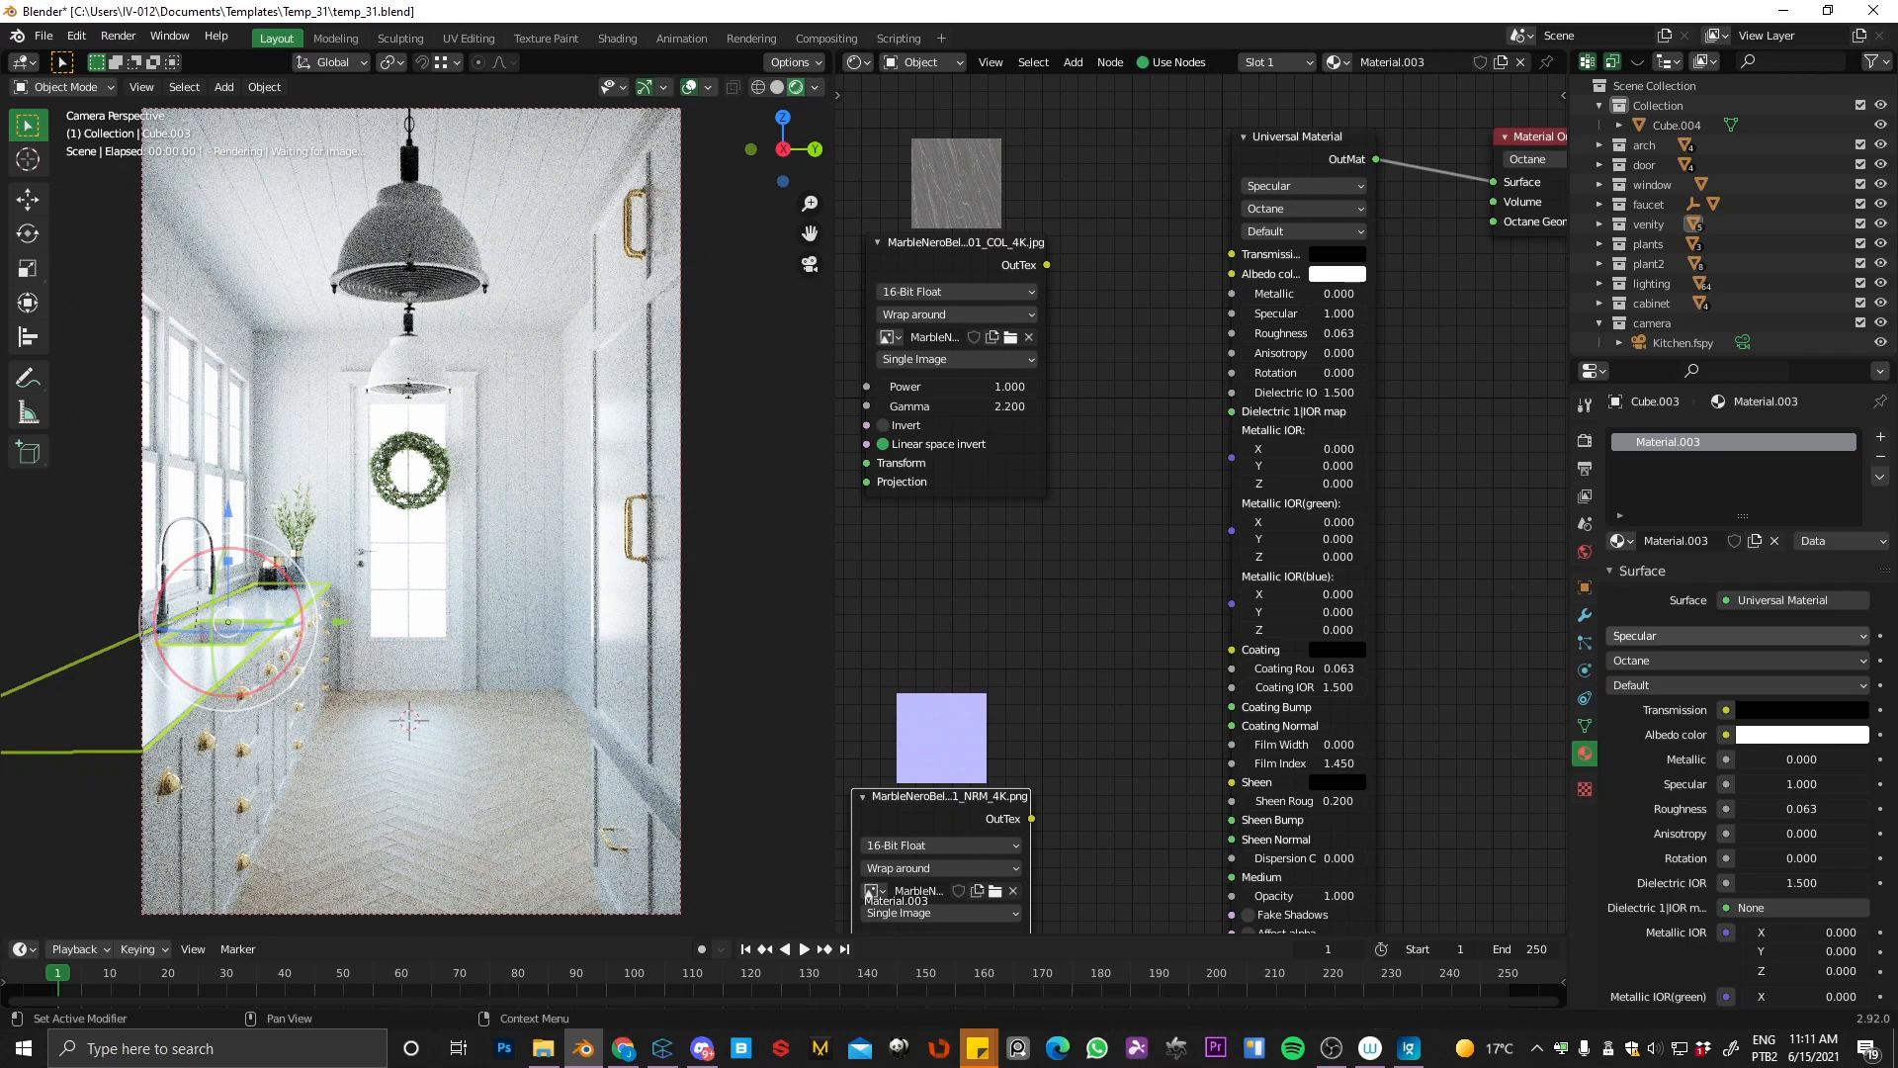
left_click_drag(1897, 524, 1376, 559)
left_click_drag(906, 586, 996, 581)
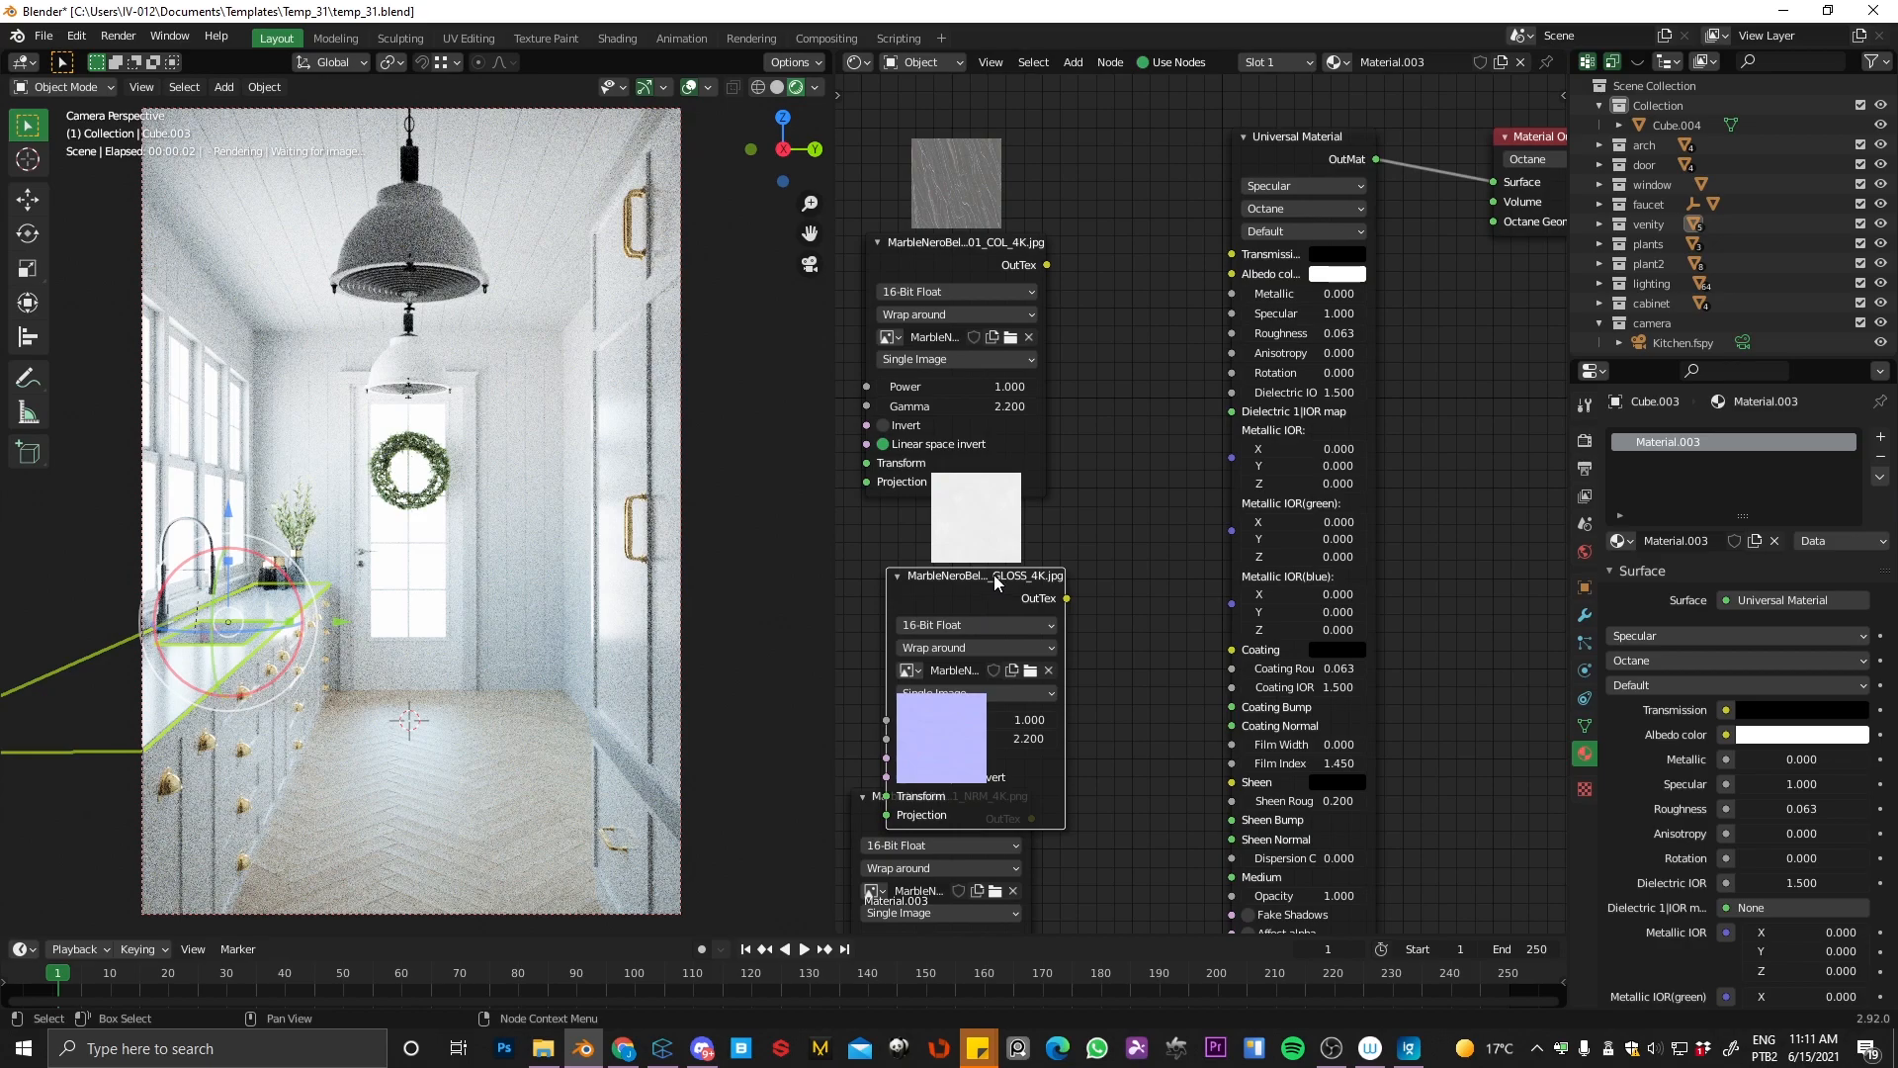
middle_click_drag(947, 531, 938, 537)
Step: Connect the marble COL_4K texture to the Albedo color and isolate the countertop in local view
left_click_drag(1037, 271, 1226, 281)
key("KP_Divide")
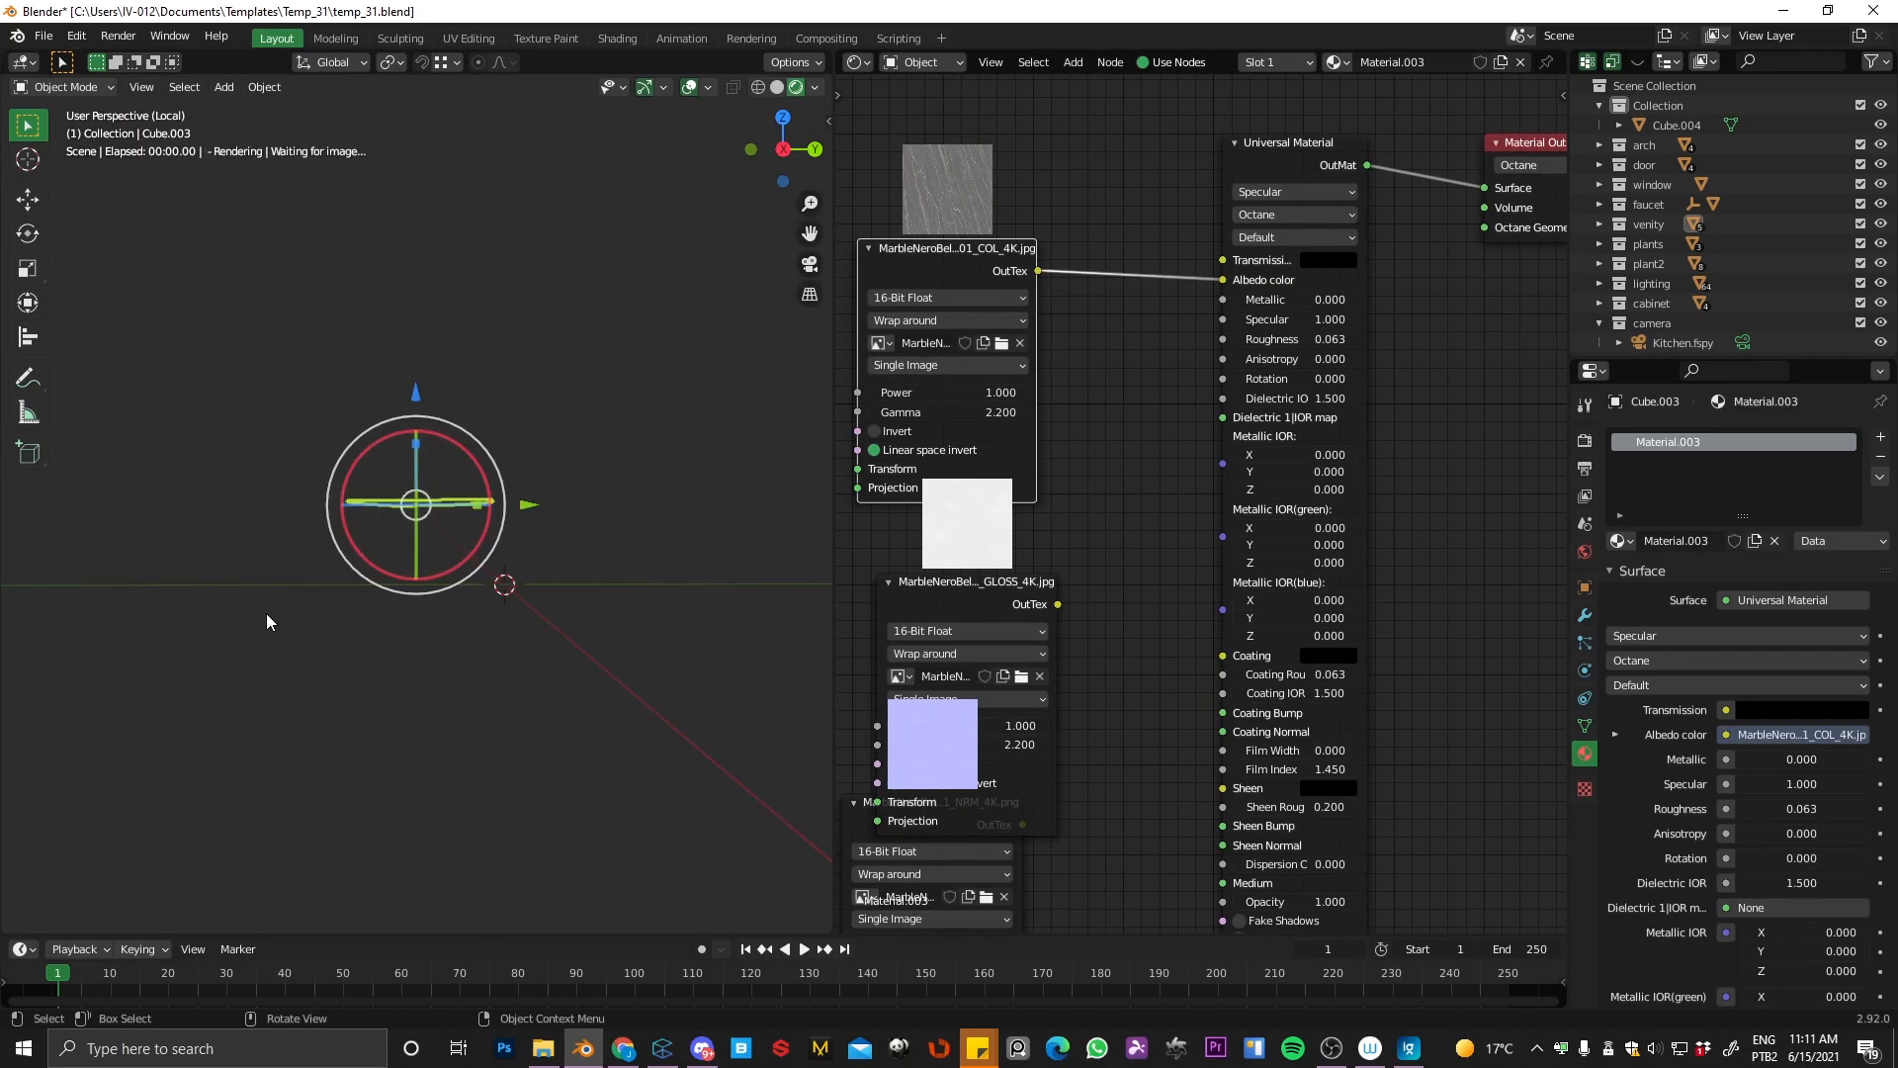
middle_click_drag(536, 518, 454, 458)
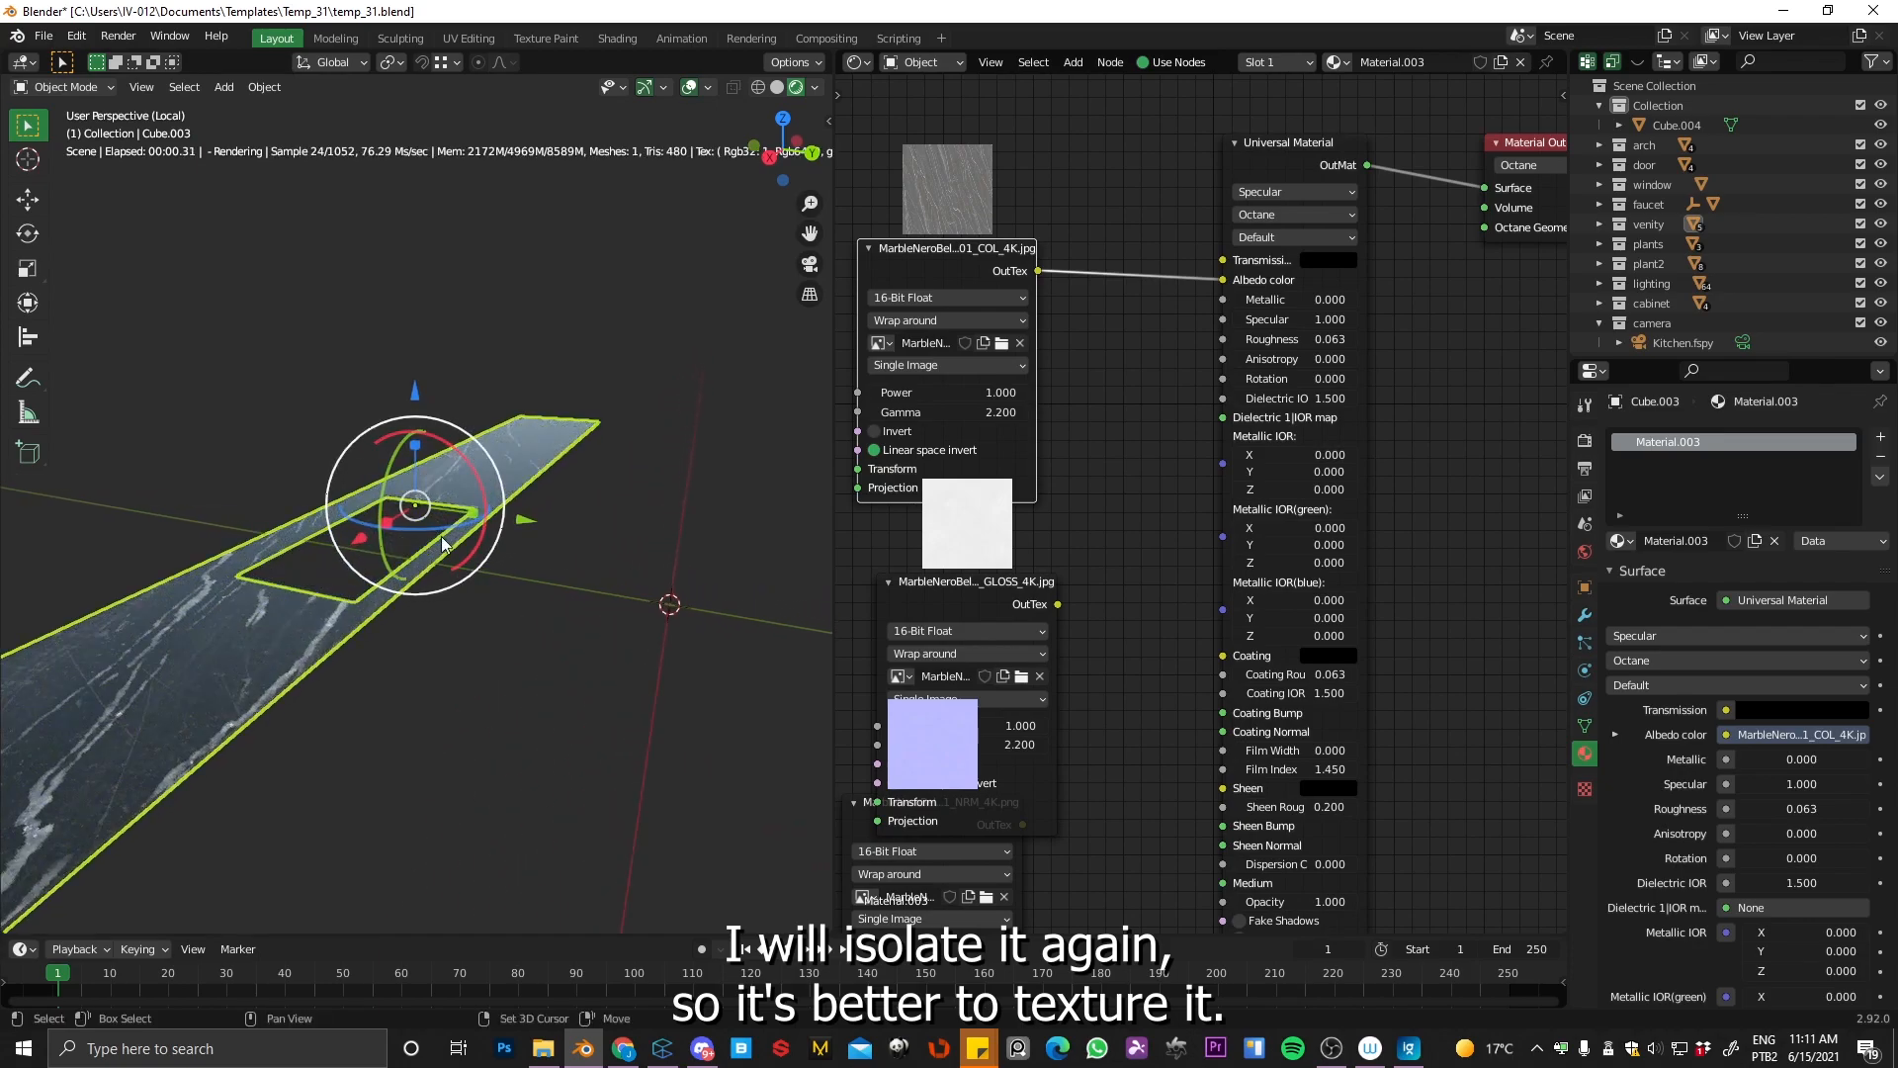
middle_click_drag(352, 580, 521, 508, "shift")
Step: Connect the marble GLOSS_4K texture to Roughness, separate its node from the normal map, and enable its Invert option
middle_click_drag(998, 611, 1043, 537)
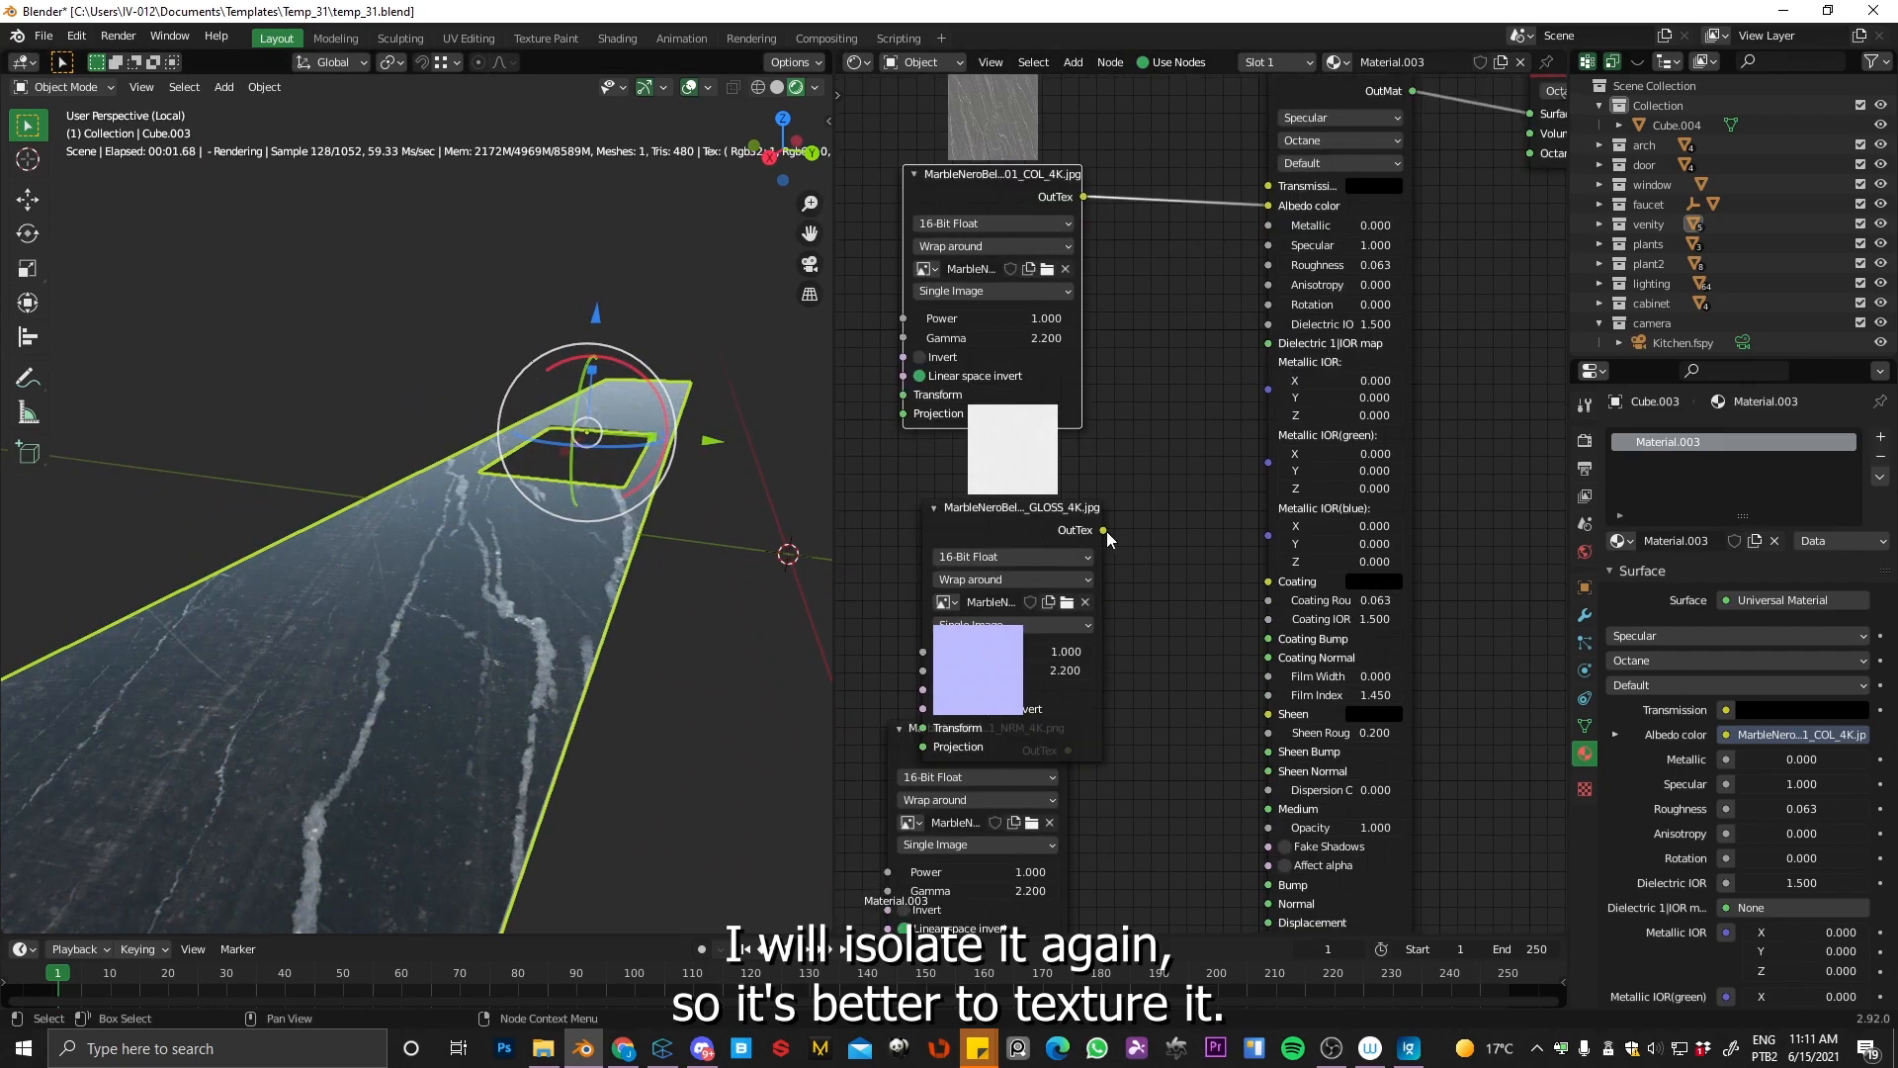
left_click_drag(1104, 530, 1270, 265)
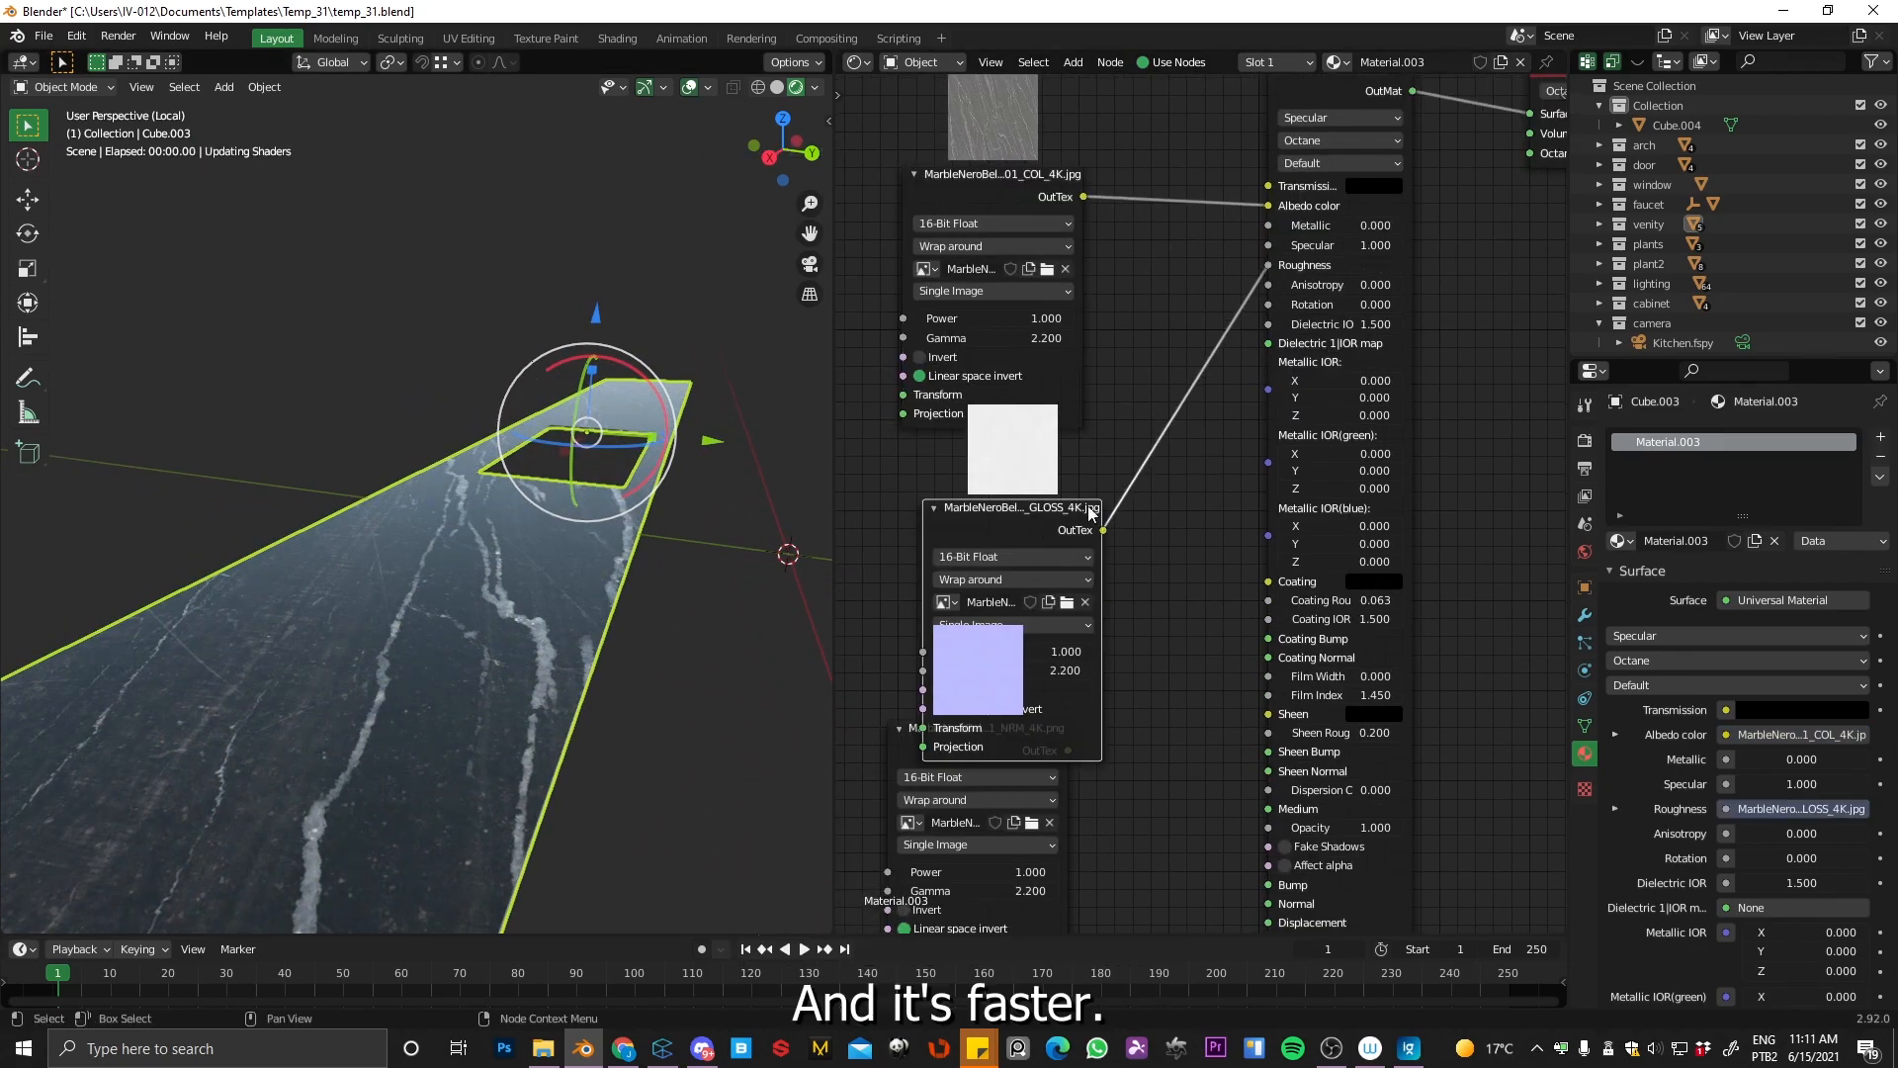
left_click_drag(998, 507, 955, 418)
left_click(895, 600)
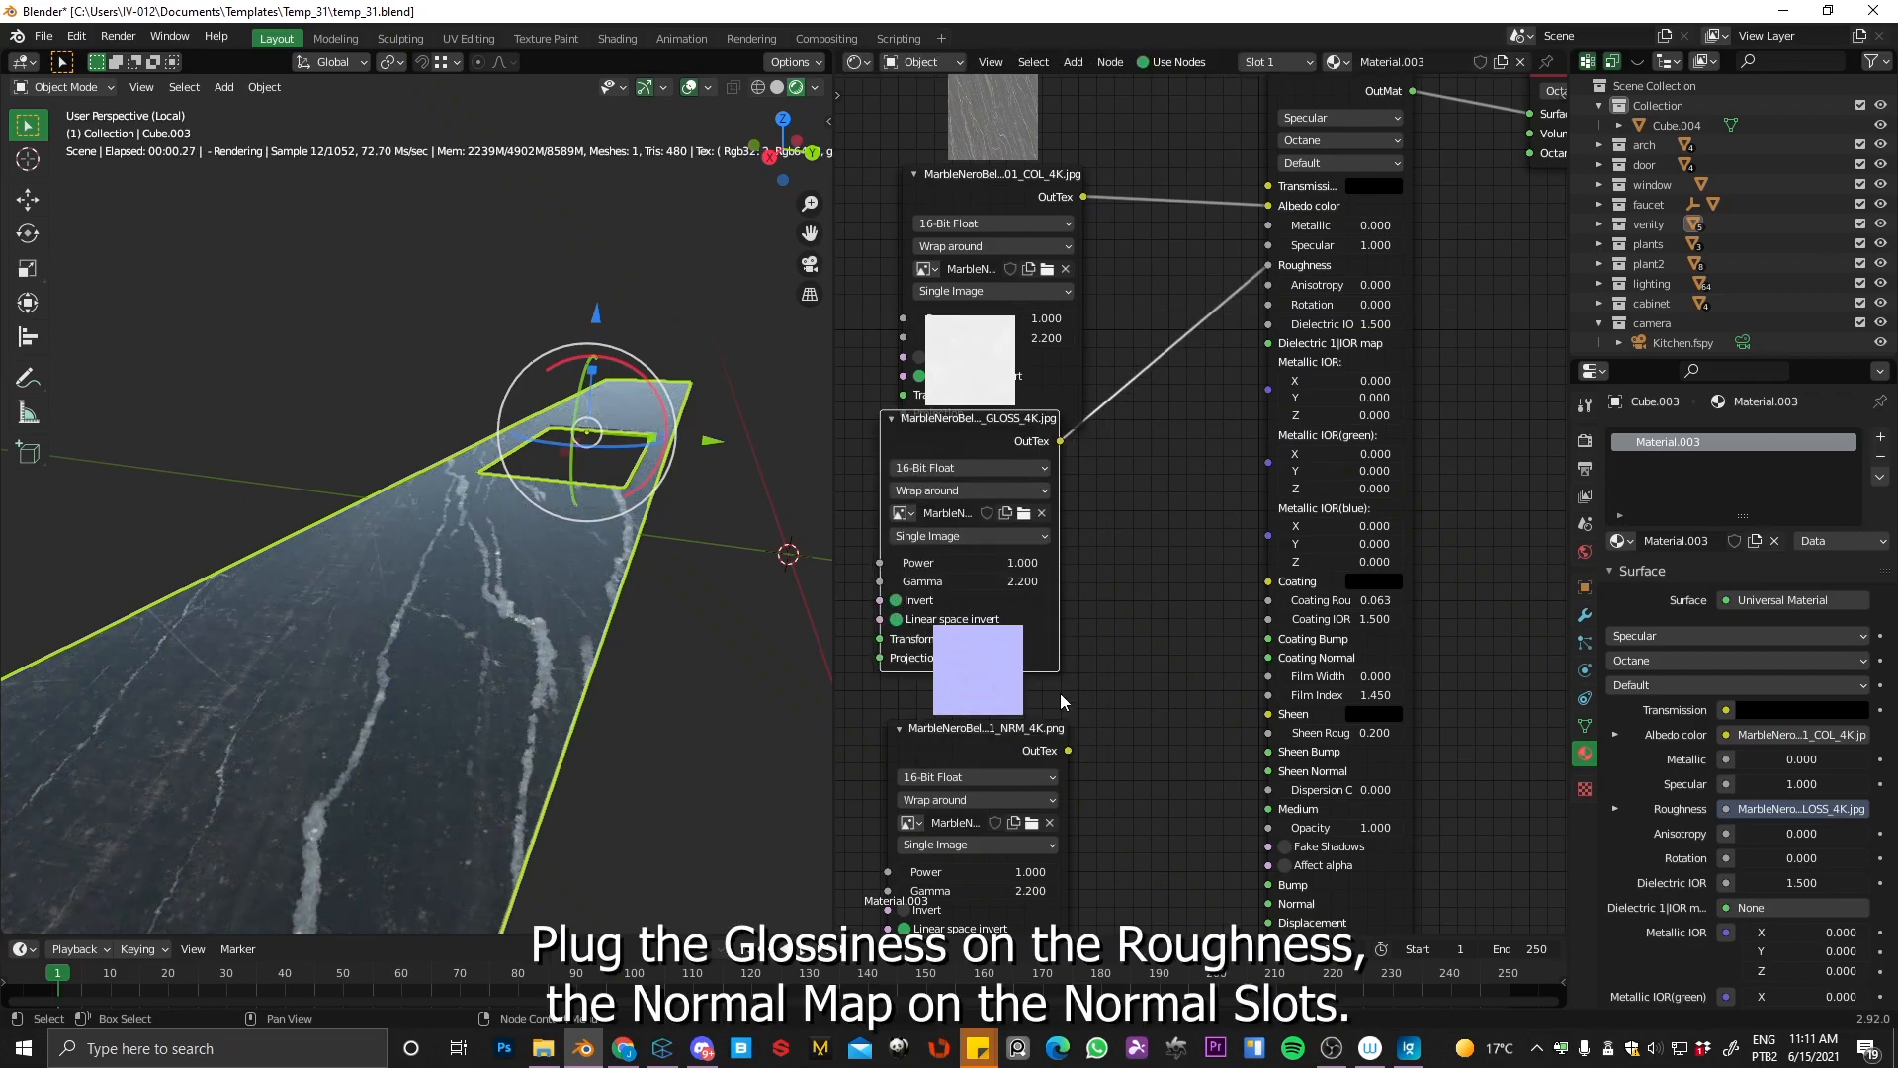
Step: Connect the marble NRM_4K texture to the Universal Material's Normal input
middle_click_drag(1059, 702, 1085, 508)
left_click_drag(1069, 553, 1269, 706)
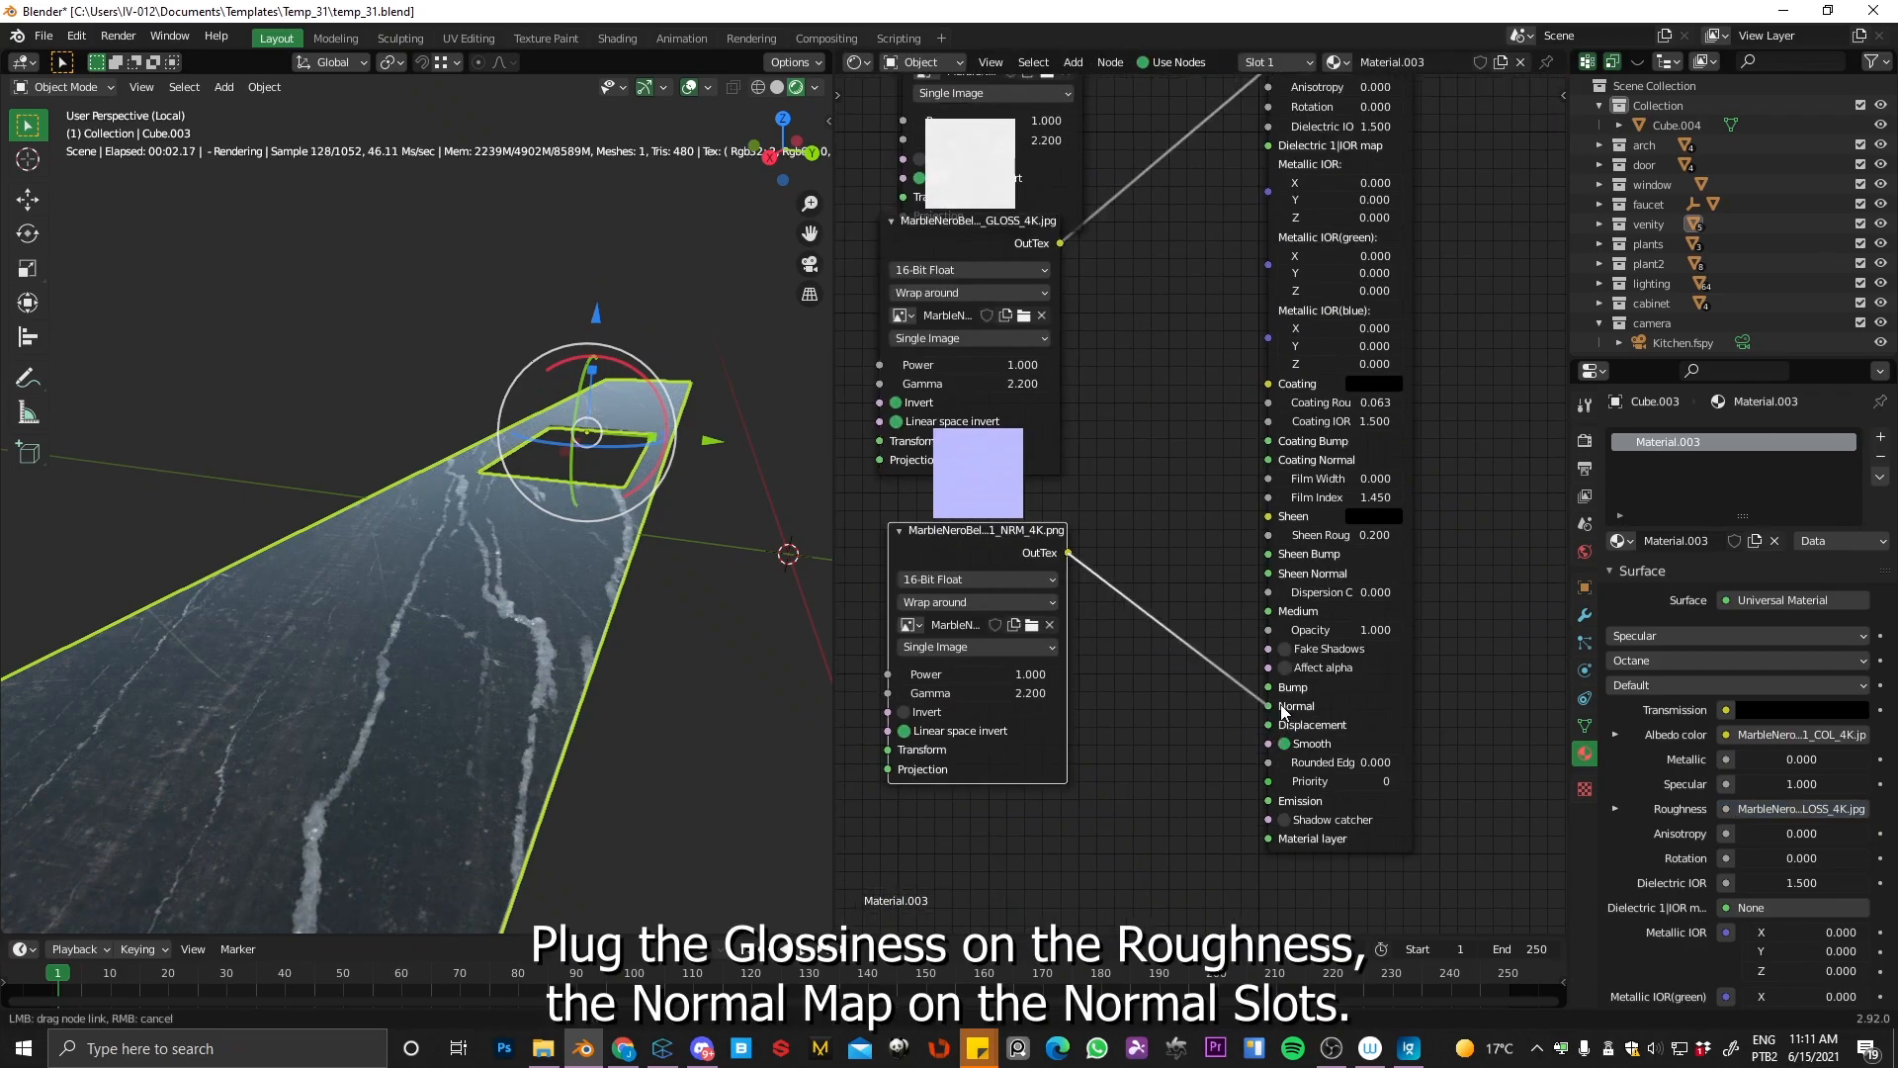
middle_click_drag(640, 710, 669, 532)
middle_click_drag(719, 624, 682, 627)
middle_click_drag(1054, 433, 1041, 475)
Step: Add a shared Full Transform, without projection, to all three marble textures using Octane's Add Transform and Projection
scroll(1140, 504, "down", 7)
middle_click_drag(751, 504, 613, 583)
middle_click_drag(966, 156, 1006, 146)
left_click_drag(1006, 146, 1126, 732)
right_click(1092, 428)
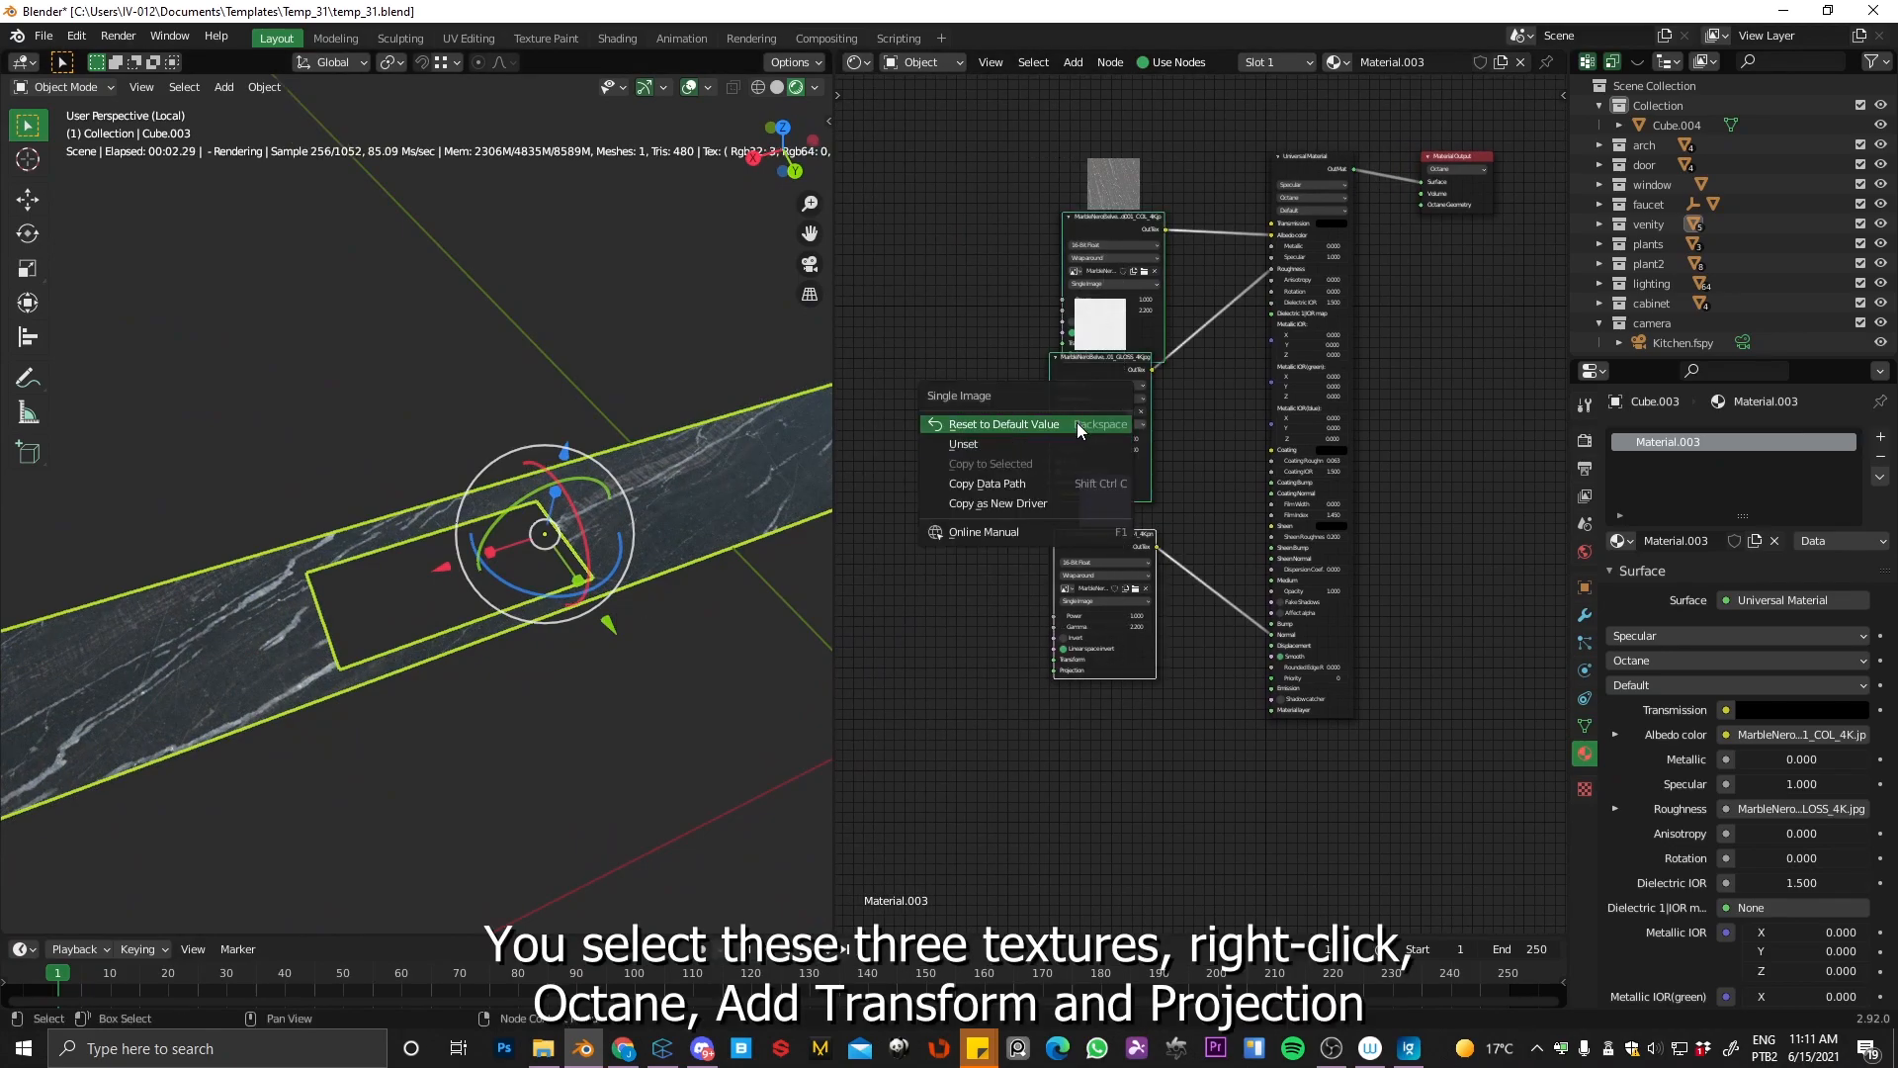
right_click(1107, 212)
mouse_move(1123, 223)
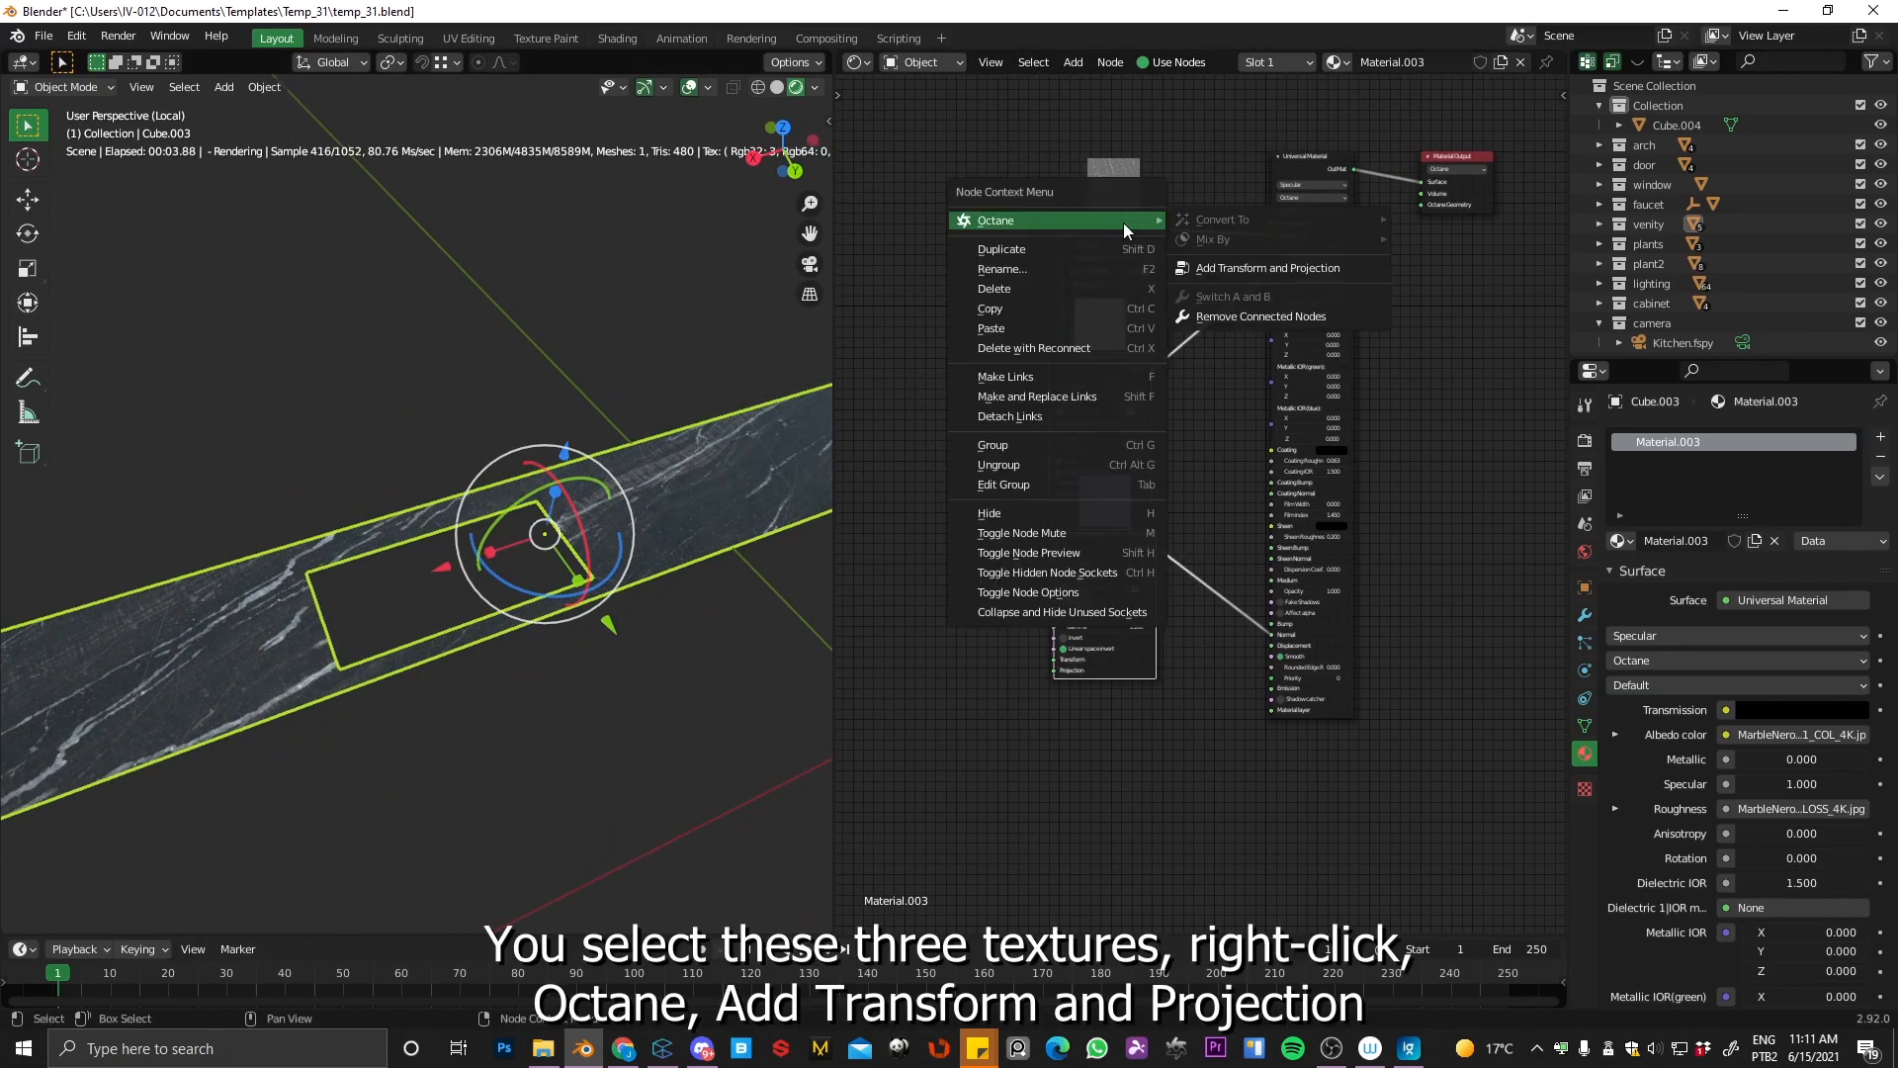
left_click(1254, 269)
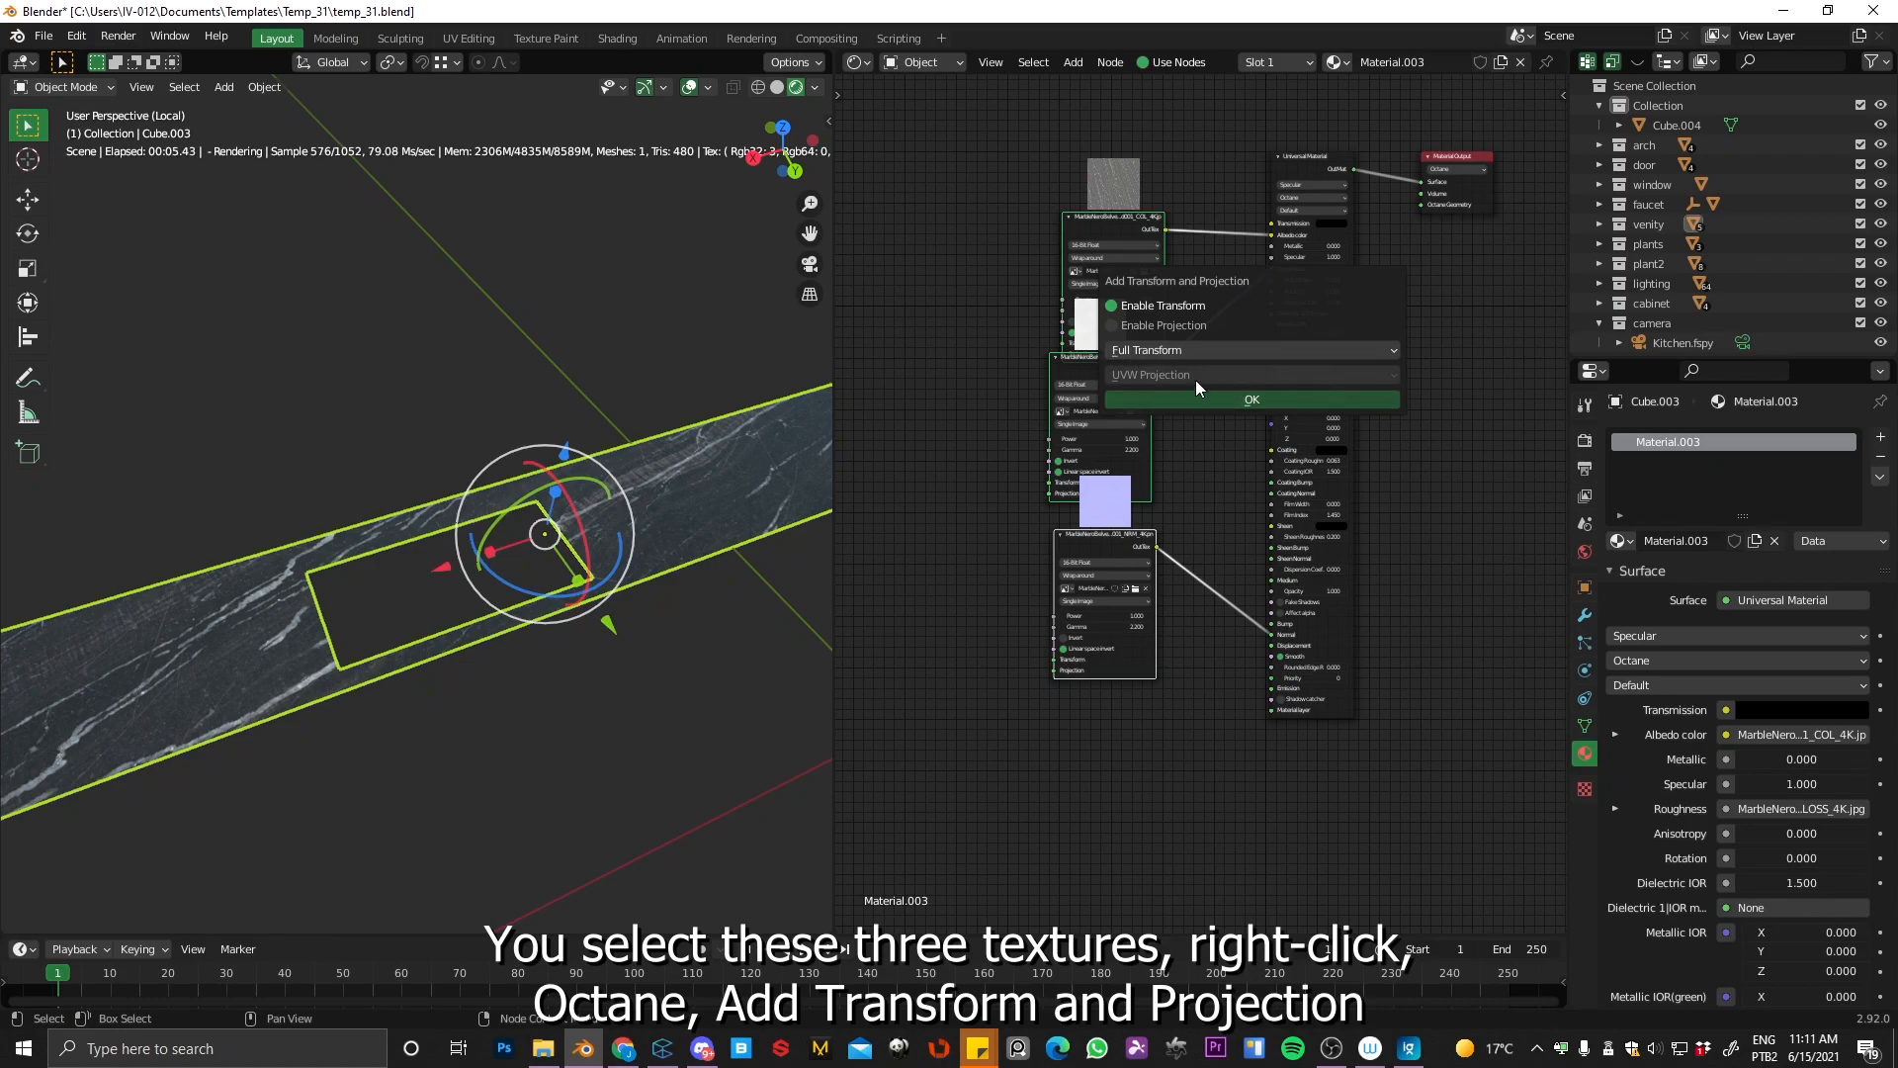
left_click(1188, 401)
Step: Set the Full Transform node's Y scale to 0.540 and check the marble pattern on the countertop
middle_click_drag(1020, 412, 1127, 404)
scroll(1054, 304, "up", 2)
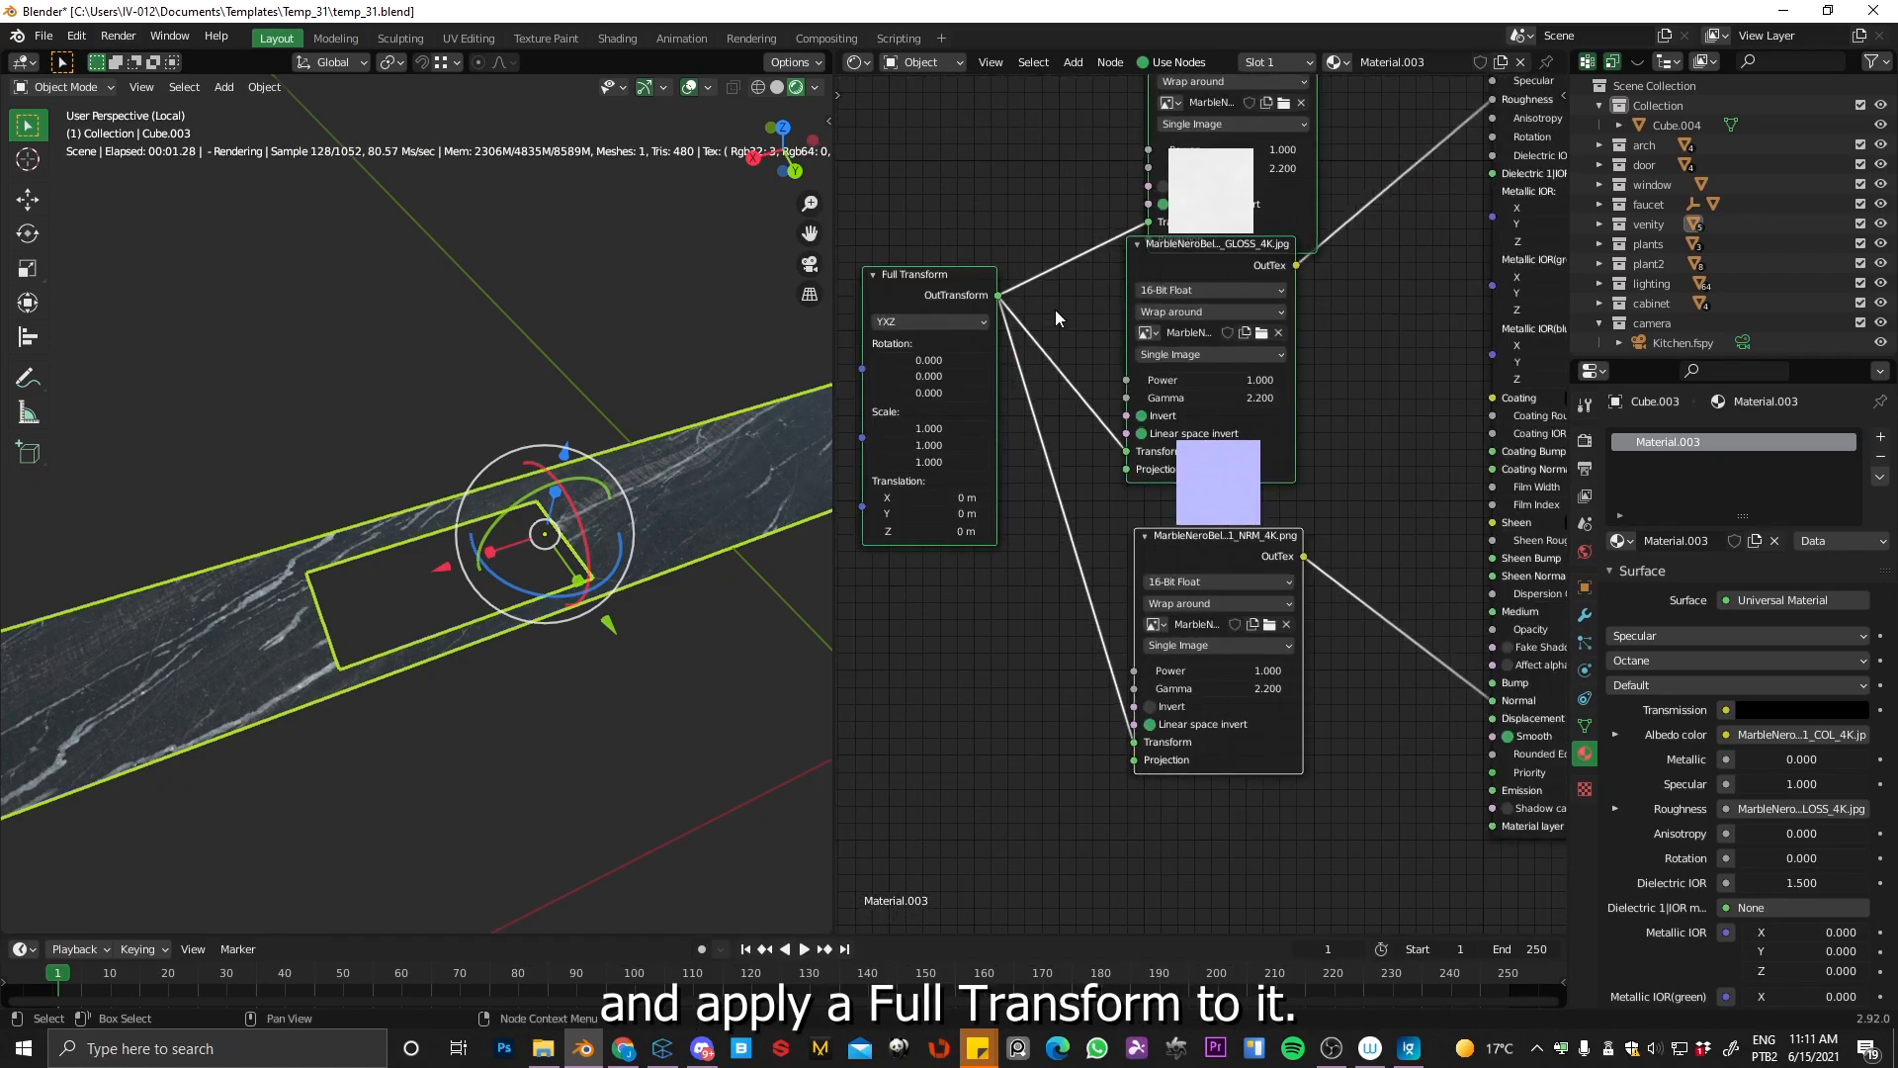
middle_click_drag(1055, 312, 1262, 293)
scroll(1137, 368, "up", 3)
left_click_drag(1115, 405, 1074, 416)
middle_click_drag(465, 652, 556, 410)
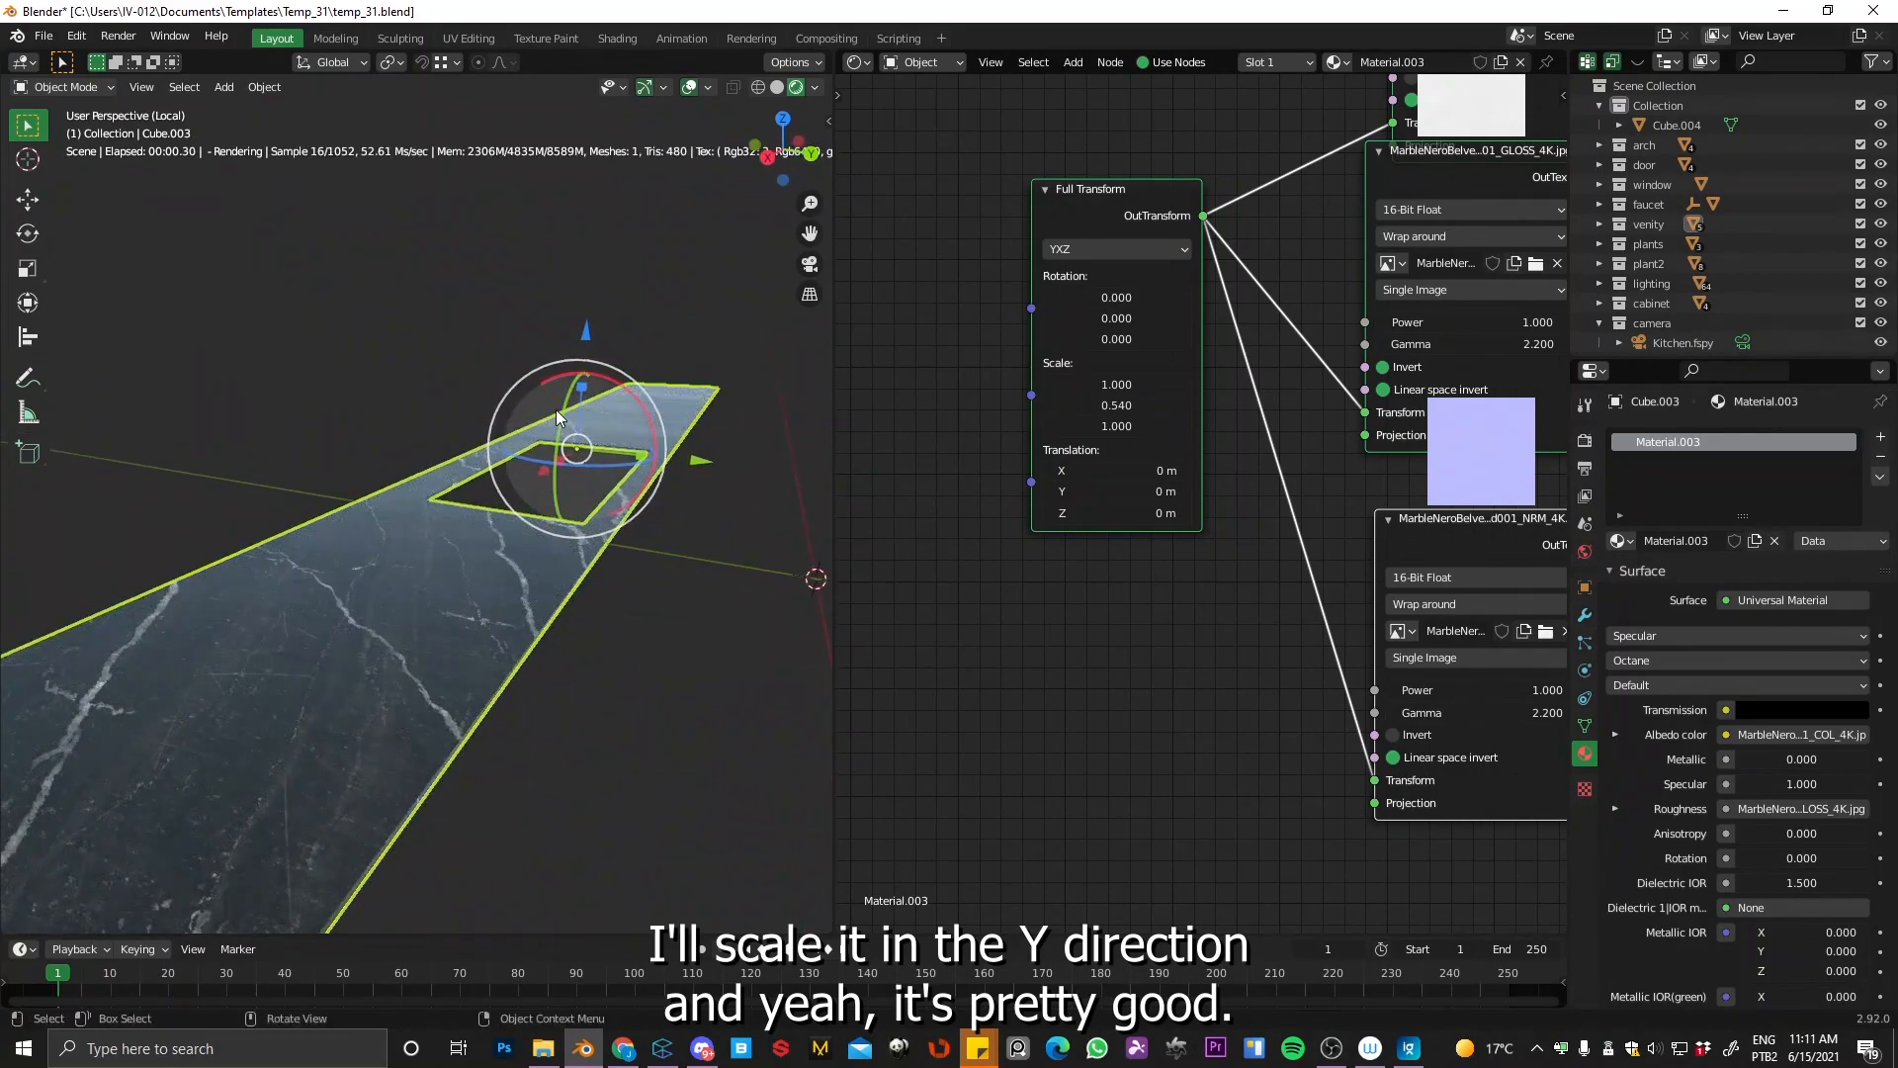
Step: Leave local view and frame the countertop and sink closely in the kitchen's camera view
key("KP_Divide")
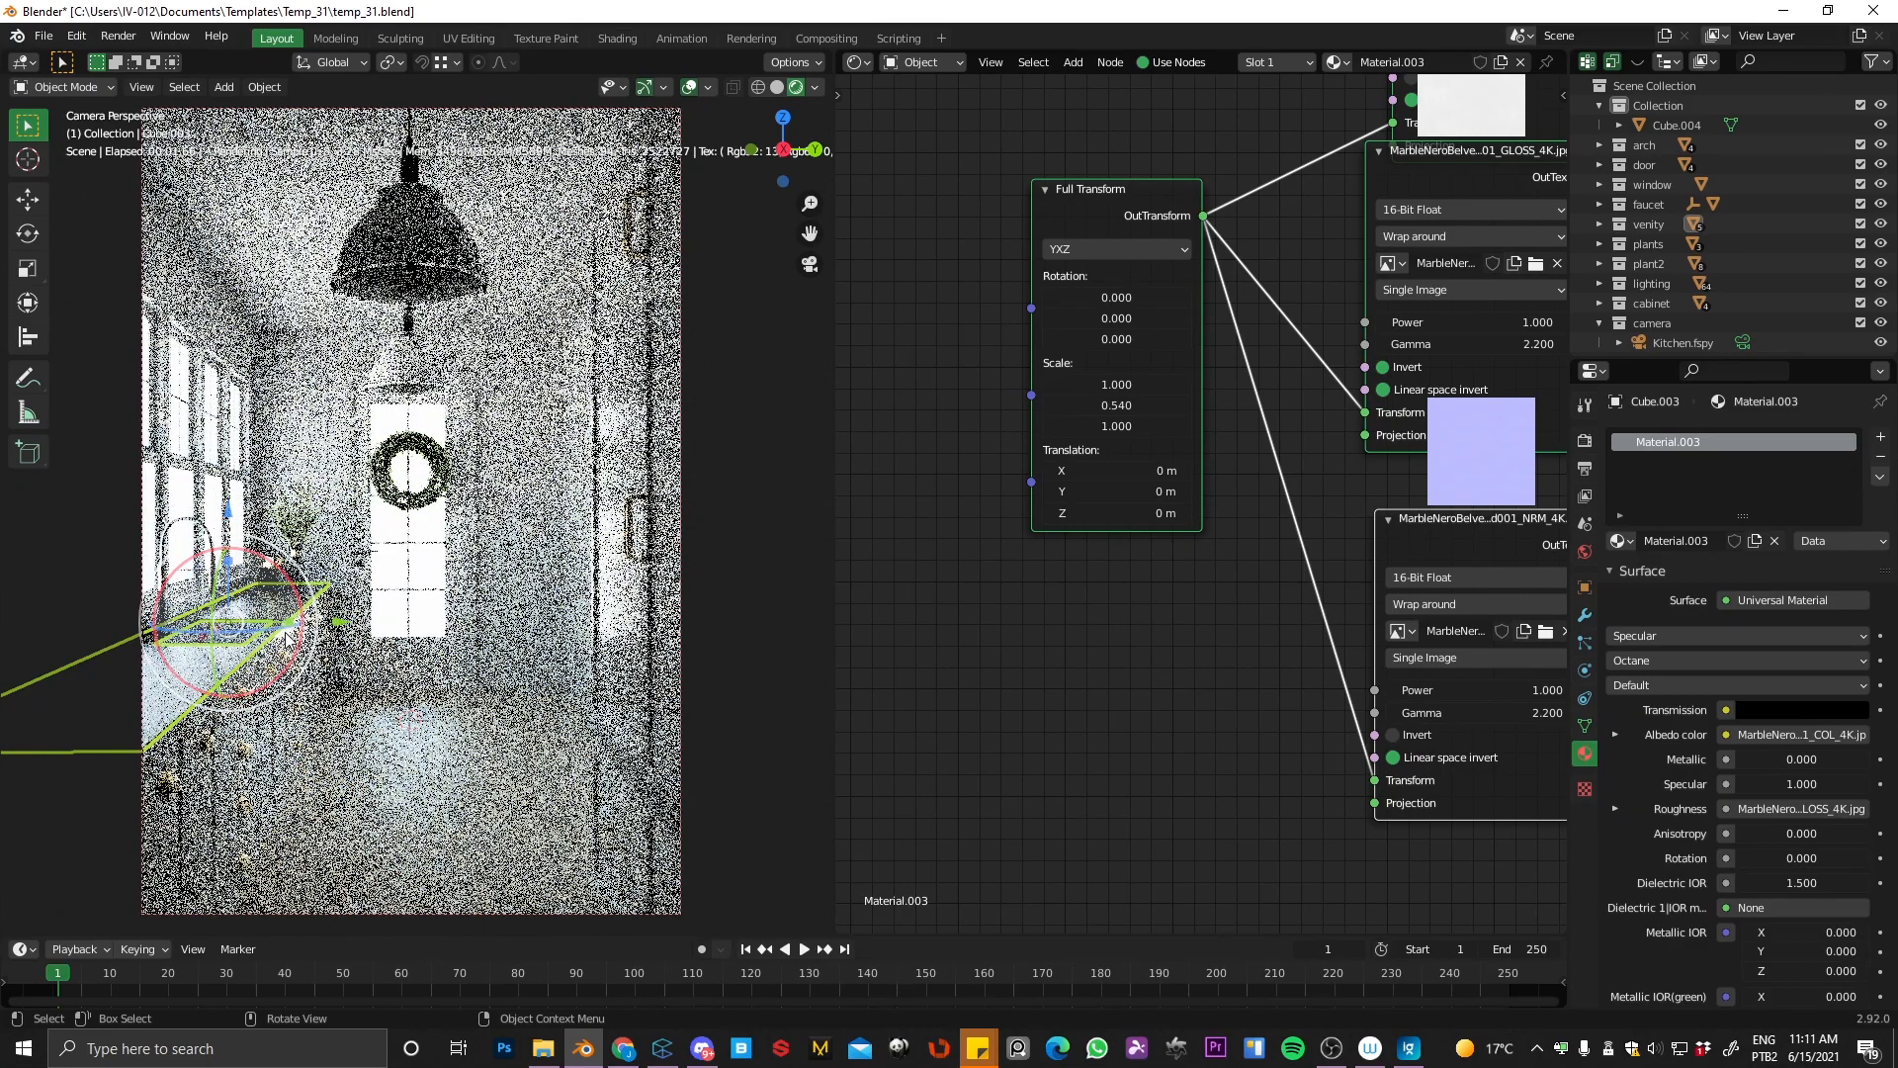
scroll(310, 547, "up", 1)
scroll(310, 540, "up", 3)
middle_click_drag(311, 540, 700, 368, "shift")
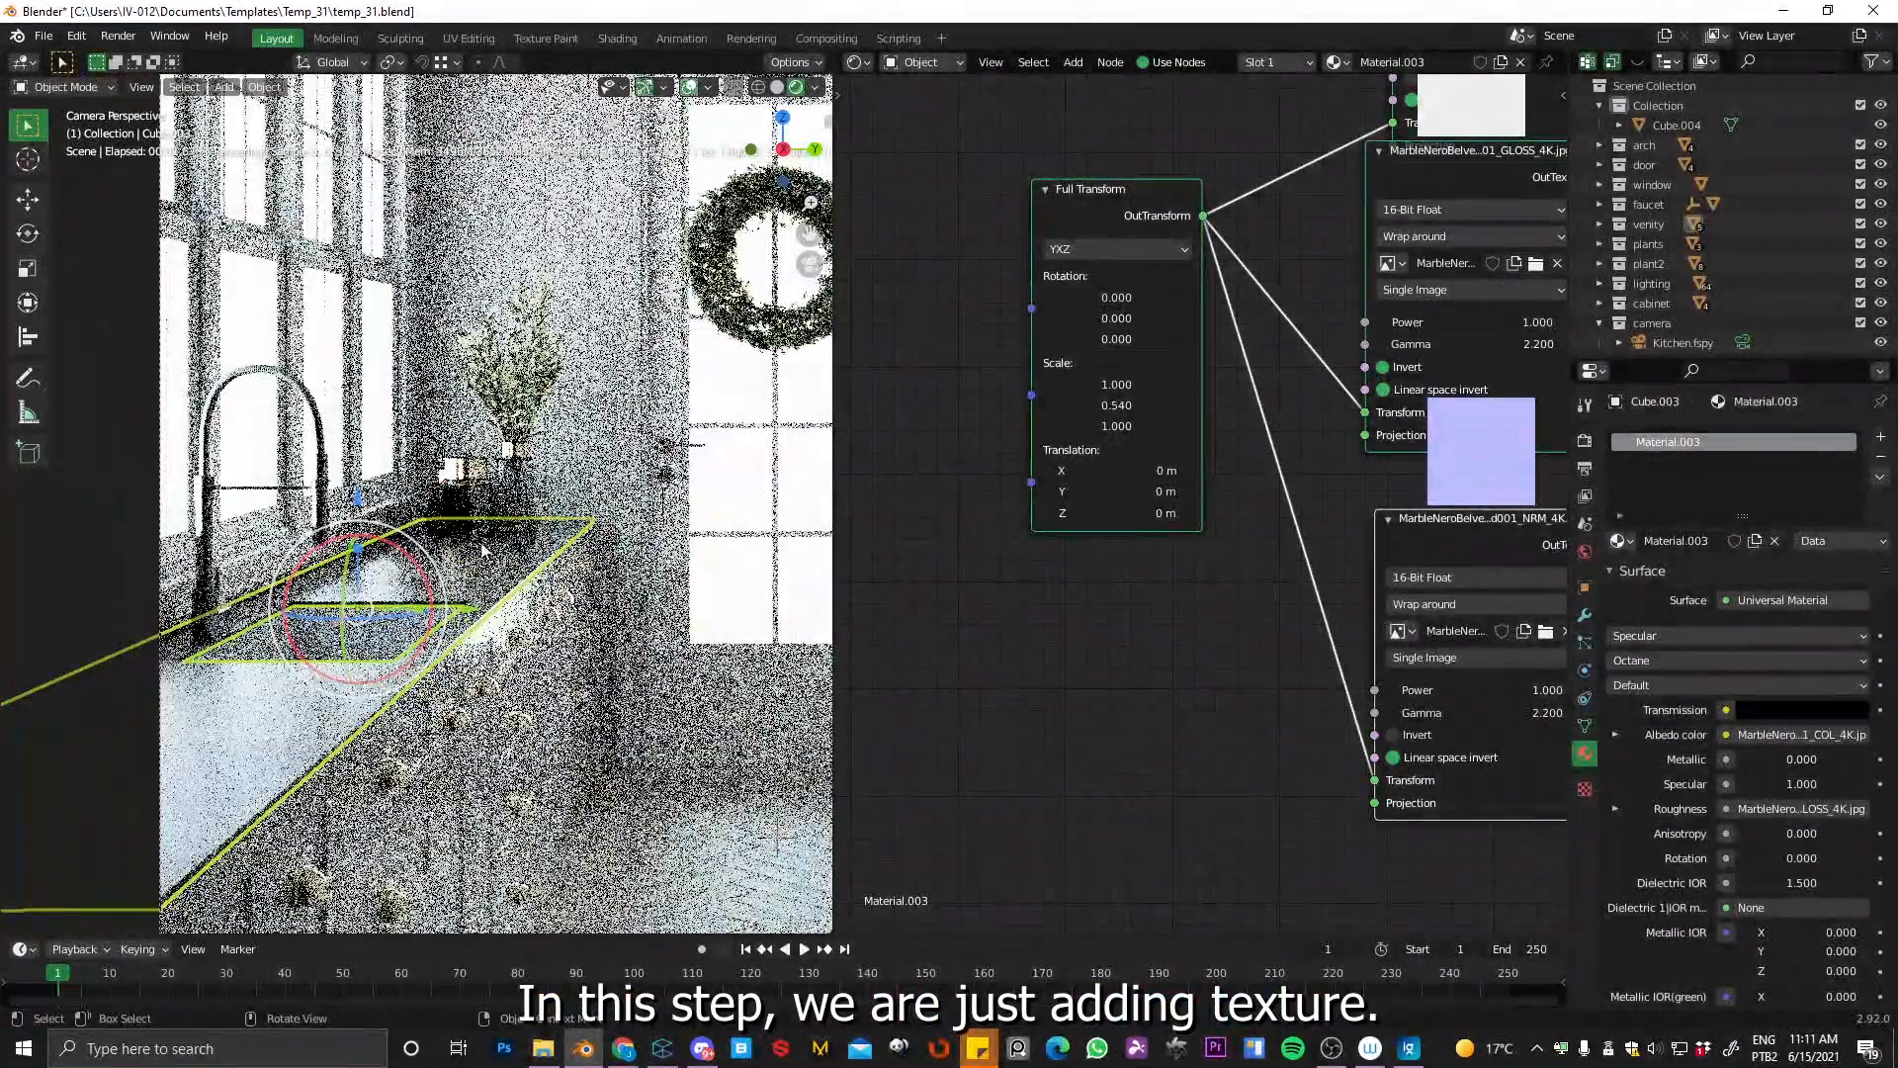
Step: Reduce the countertop material's Specular value to 0.850
middle_click_drag(1283, 326, 685, 634)
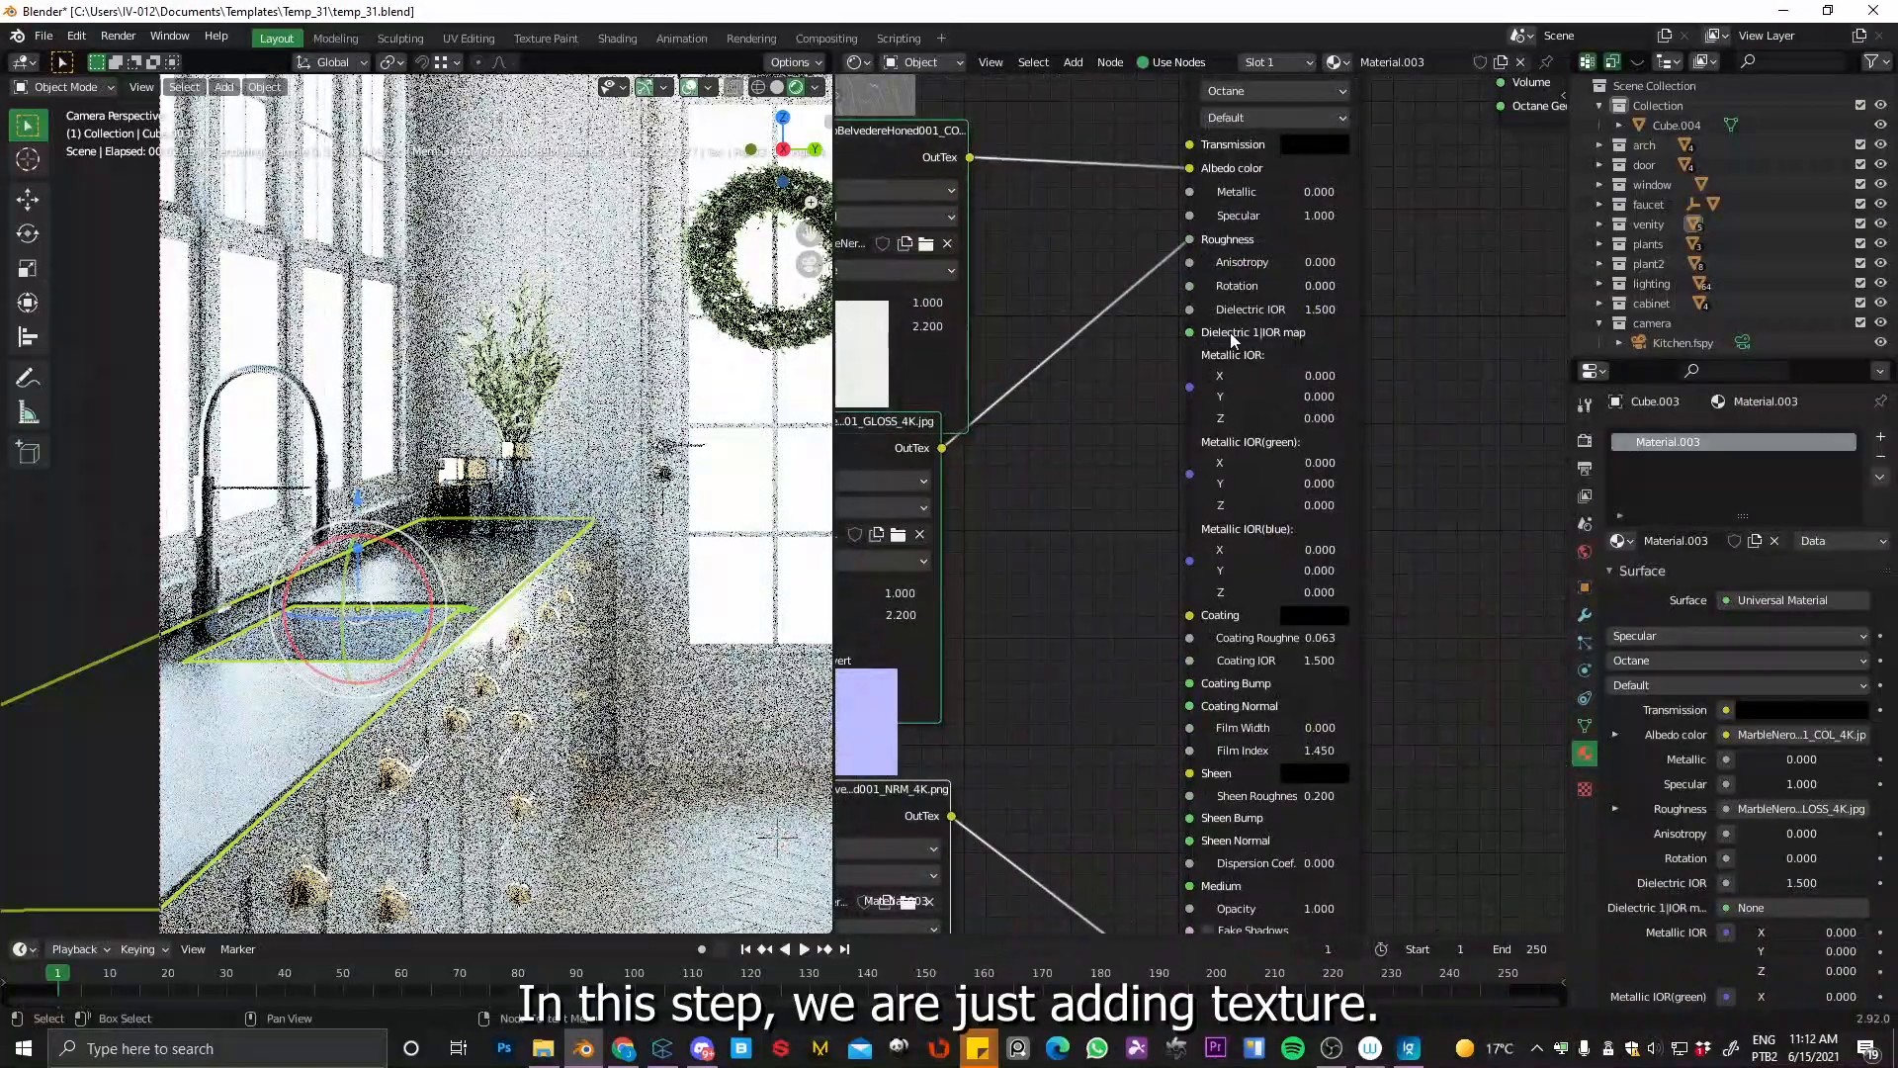
middle_click_drag(1188, 354, 1132, 428)
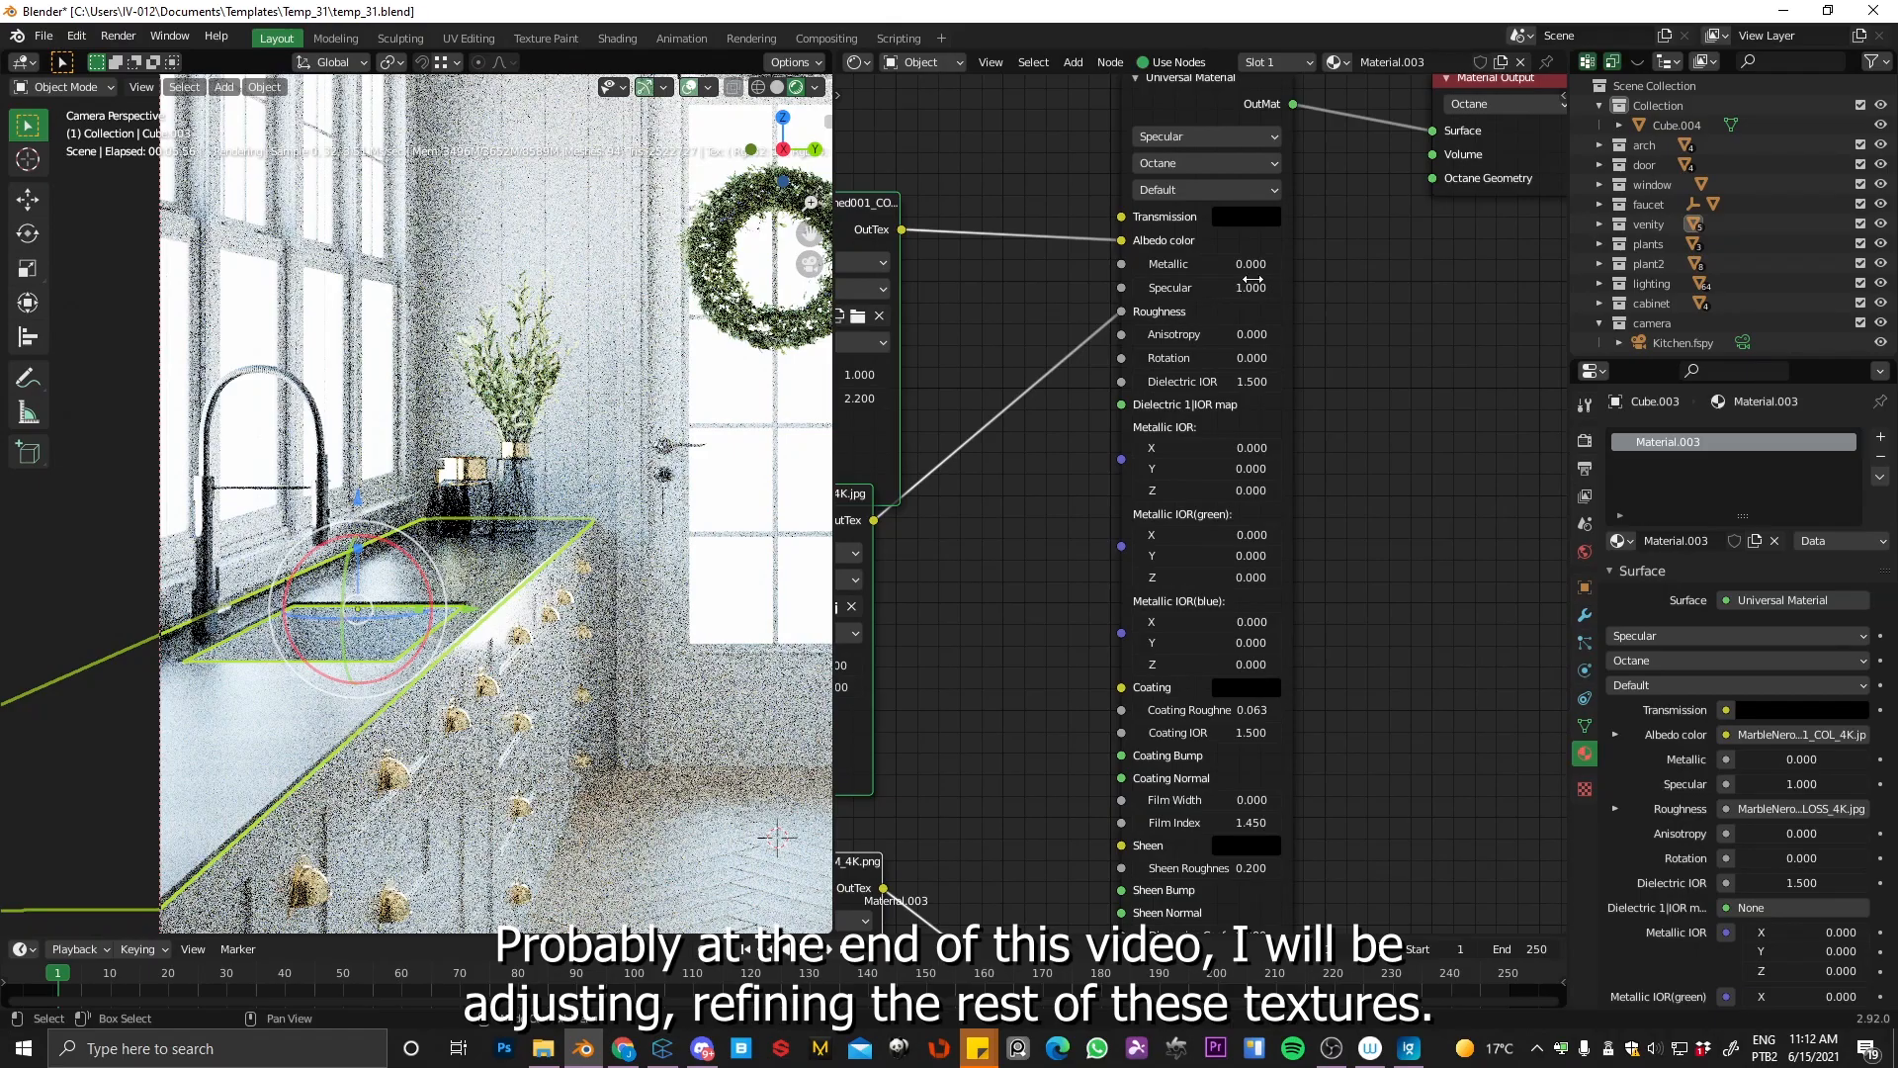
left_click_drag(1198, 291, 1167, 290)
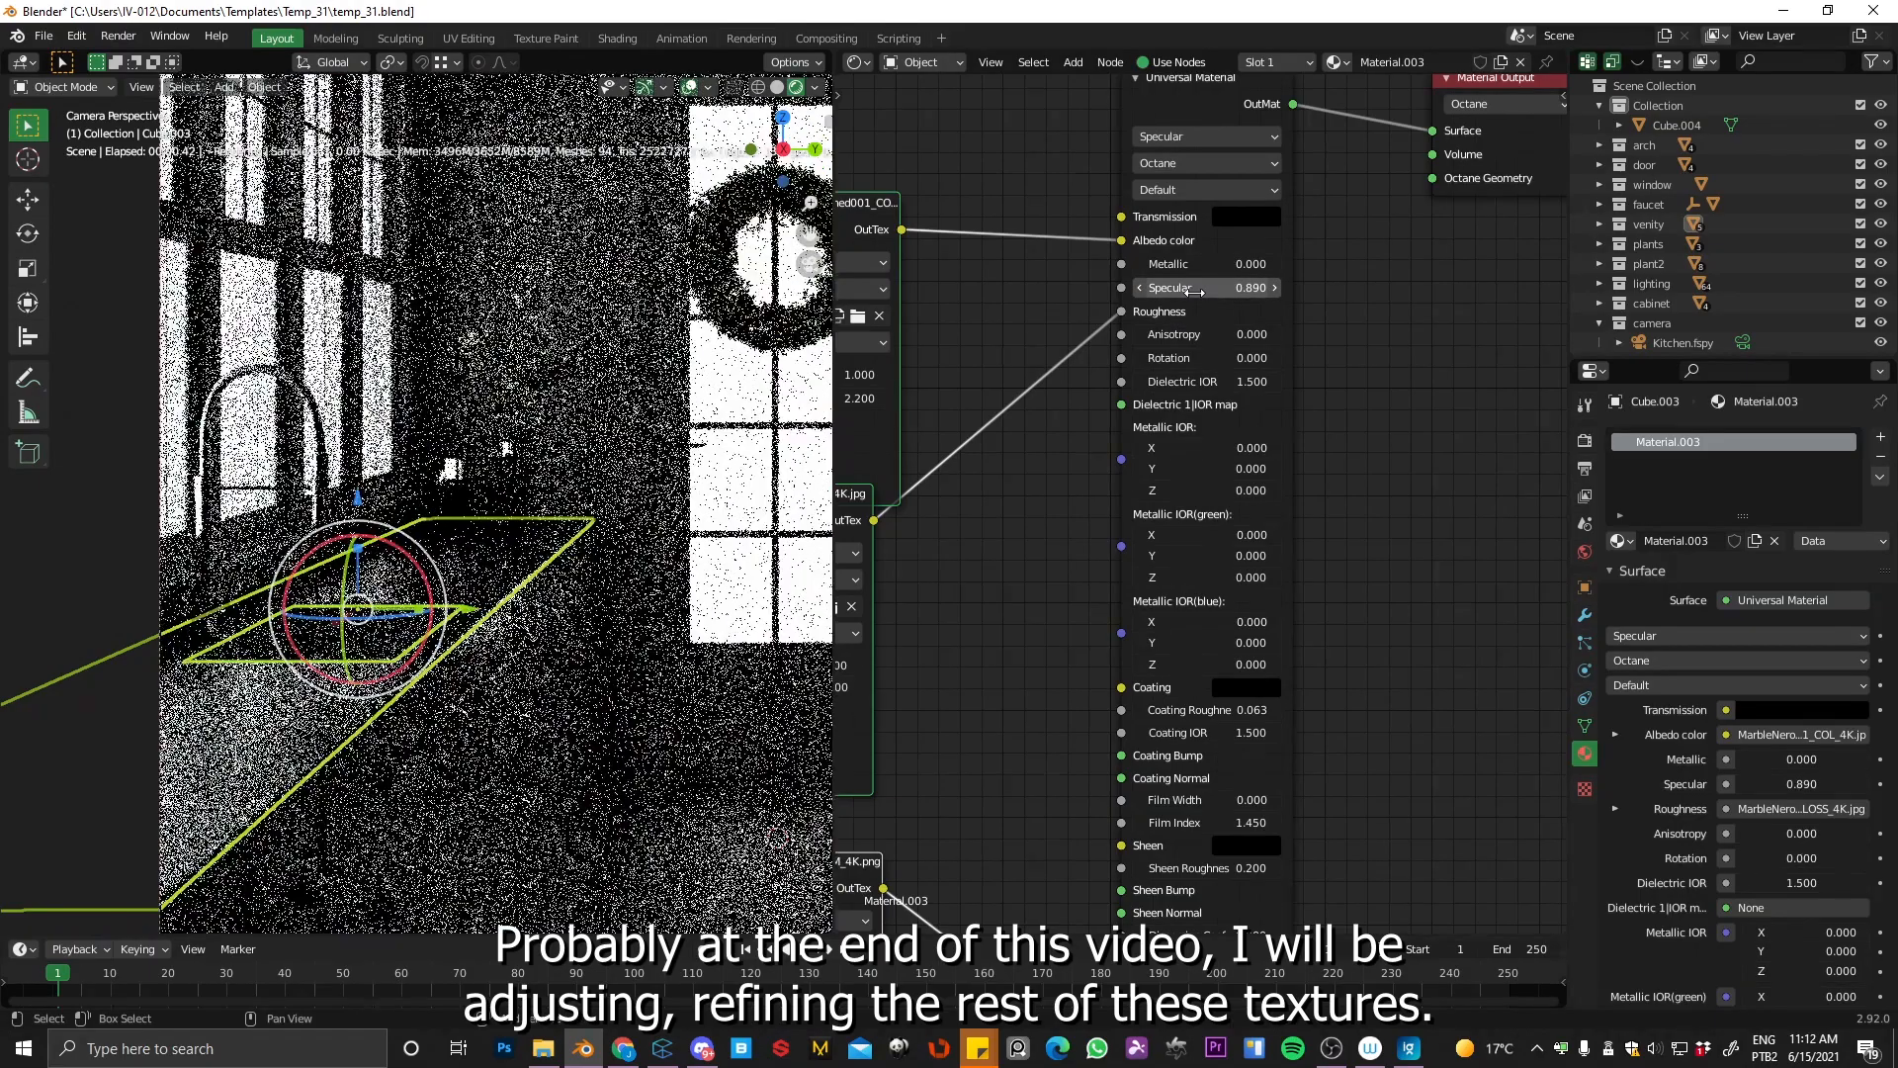
Step: Move the marble COL_4K node aside, set its Gamma to 2.300, and bring the full kitchen back into view
middle_click_drag(1058, 452, 1282, 491)
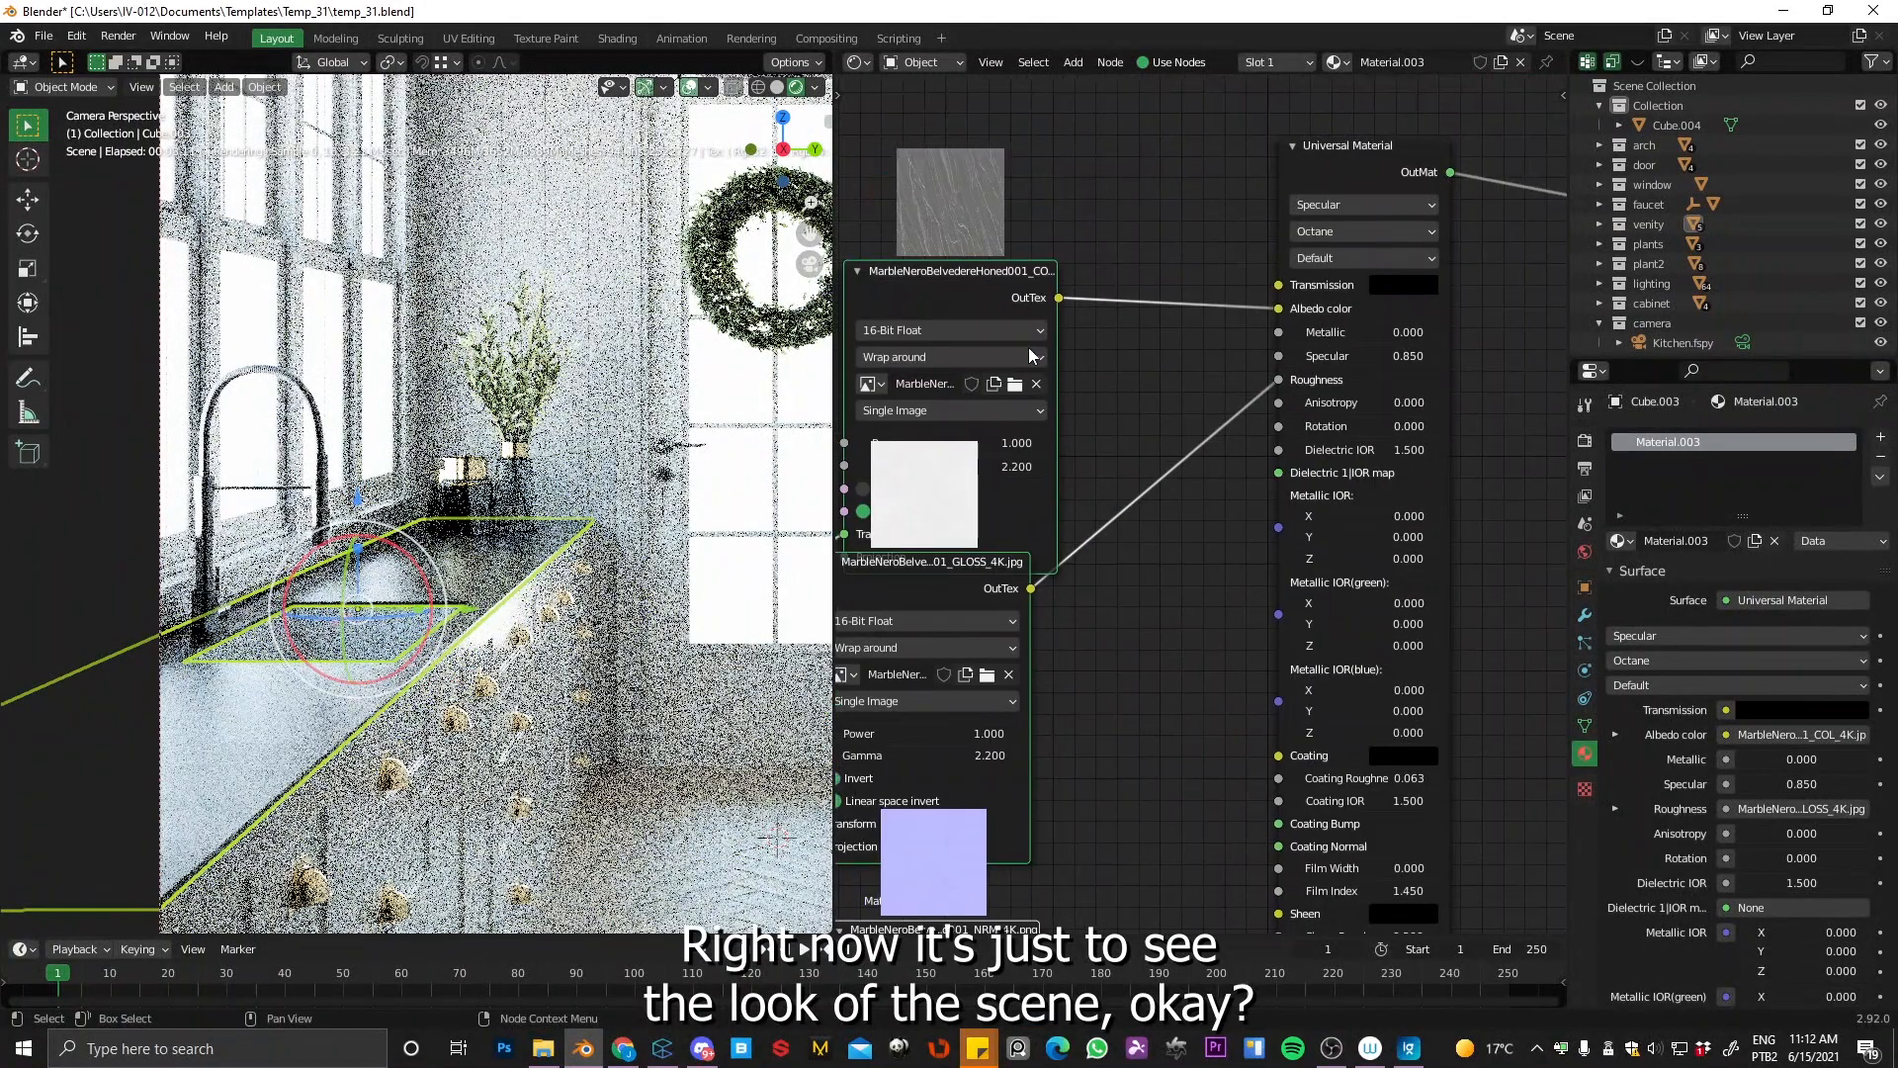
middle_click_drag(1096, 365, 1200, 416)
left_click_drag(1070, 320, 970, 217)
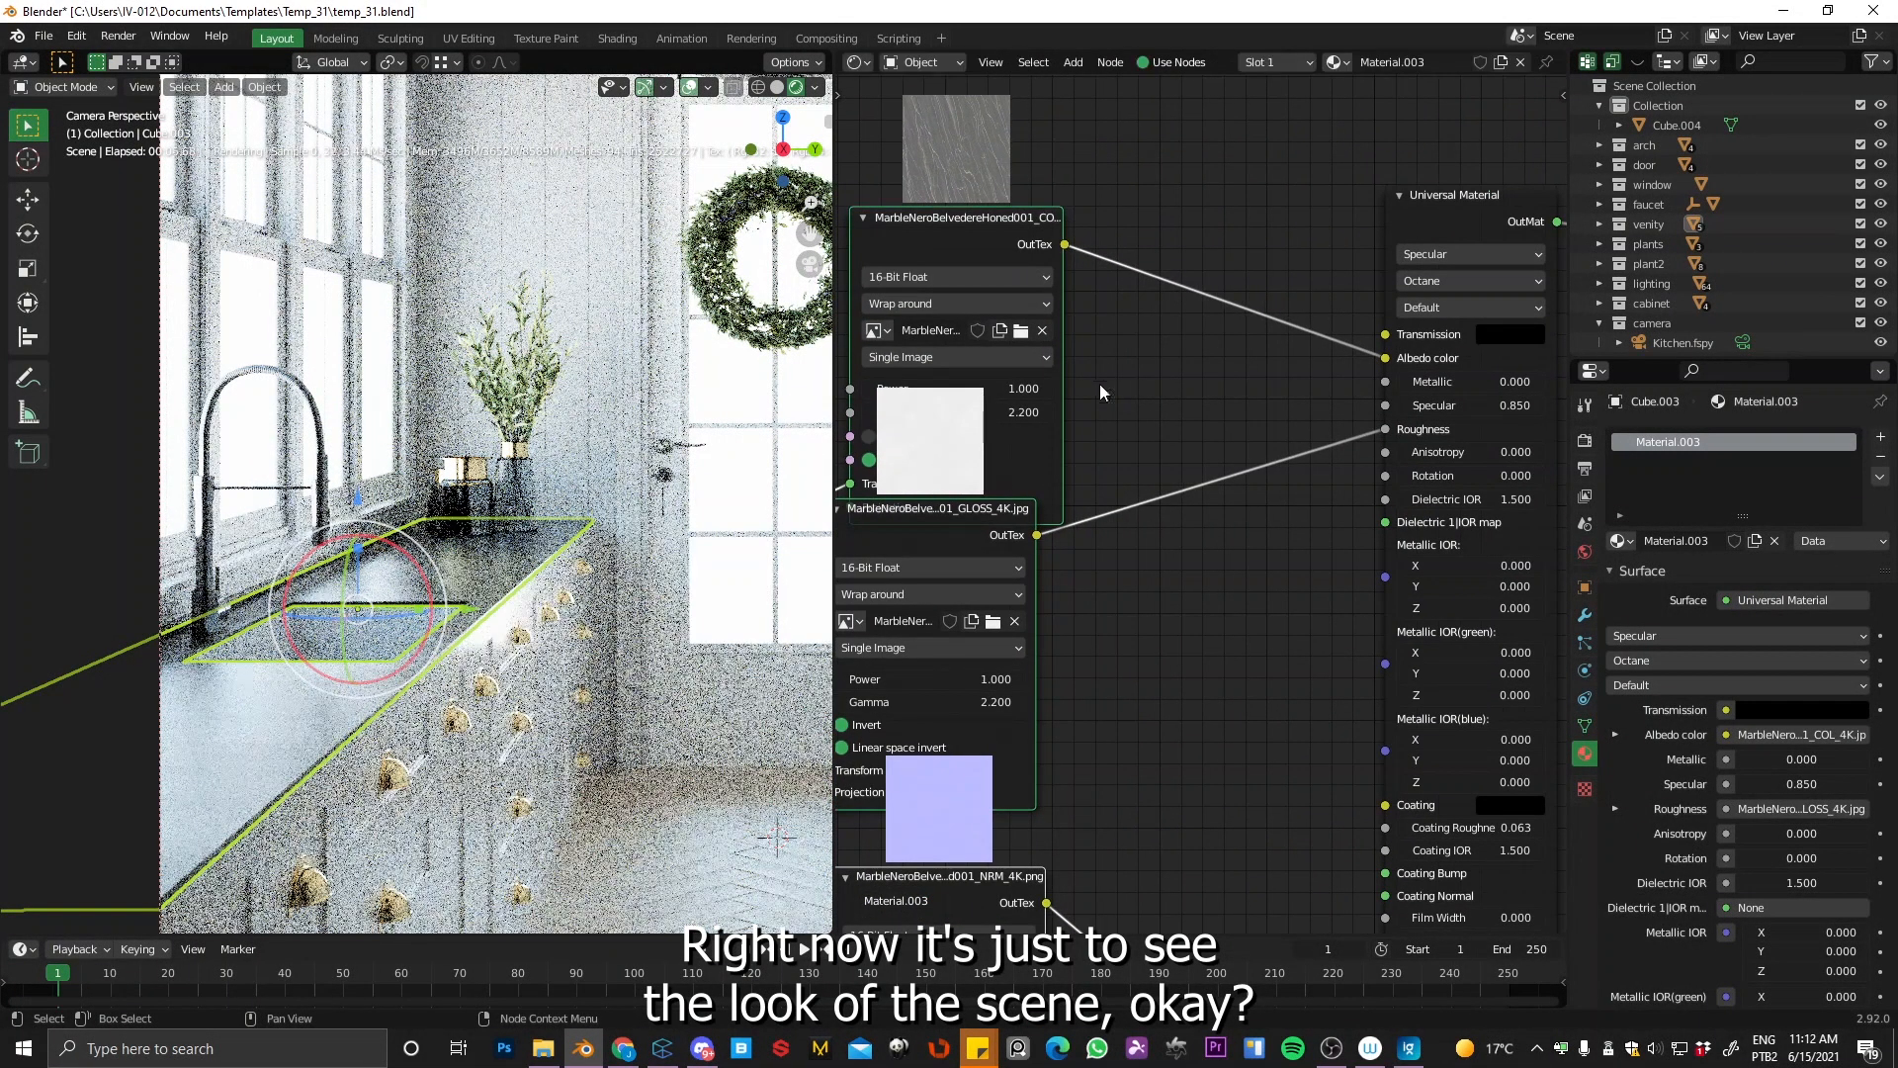
left_click_drag(901, 180, 901, 186)
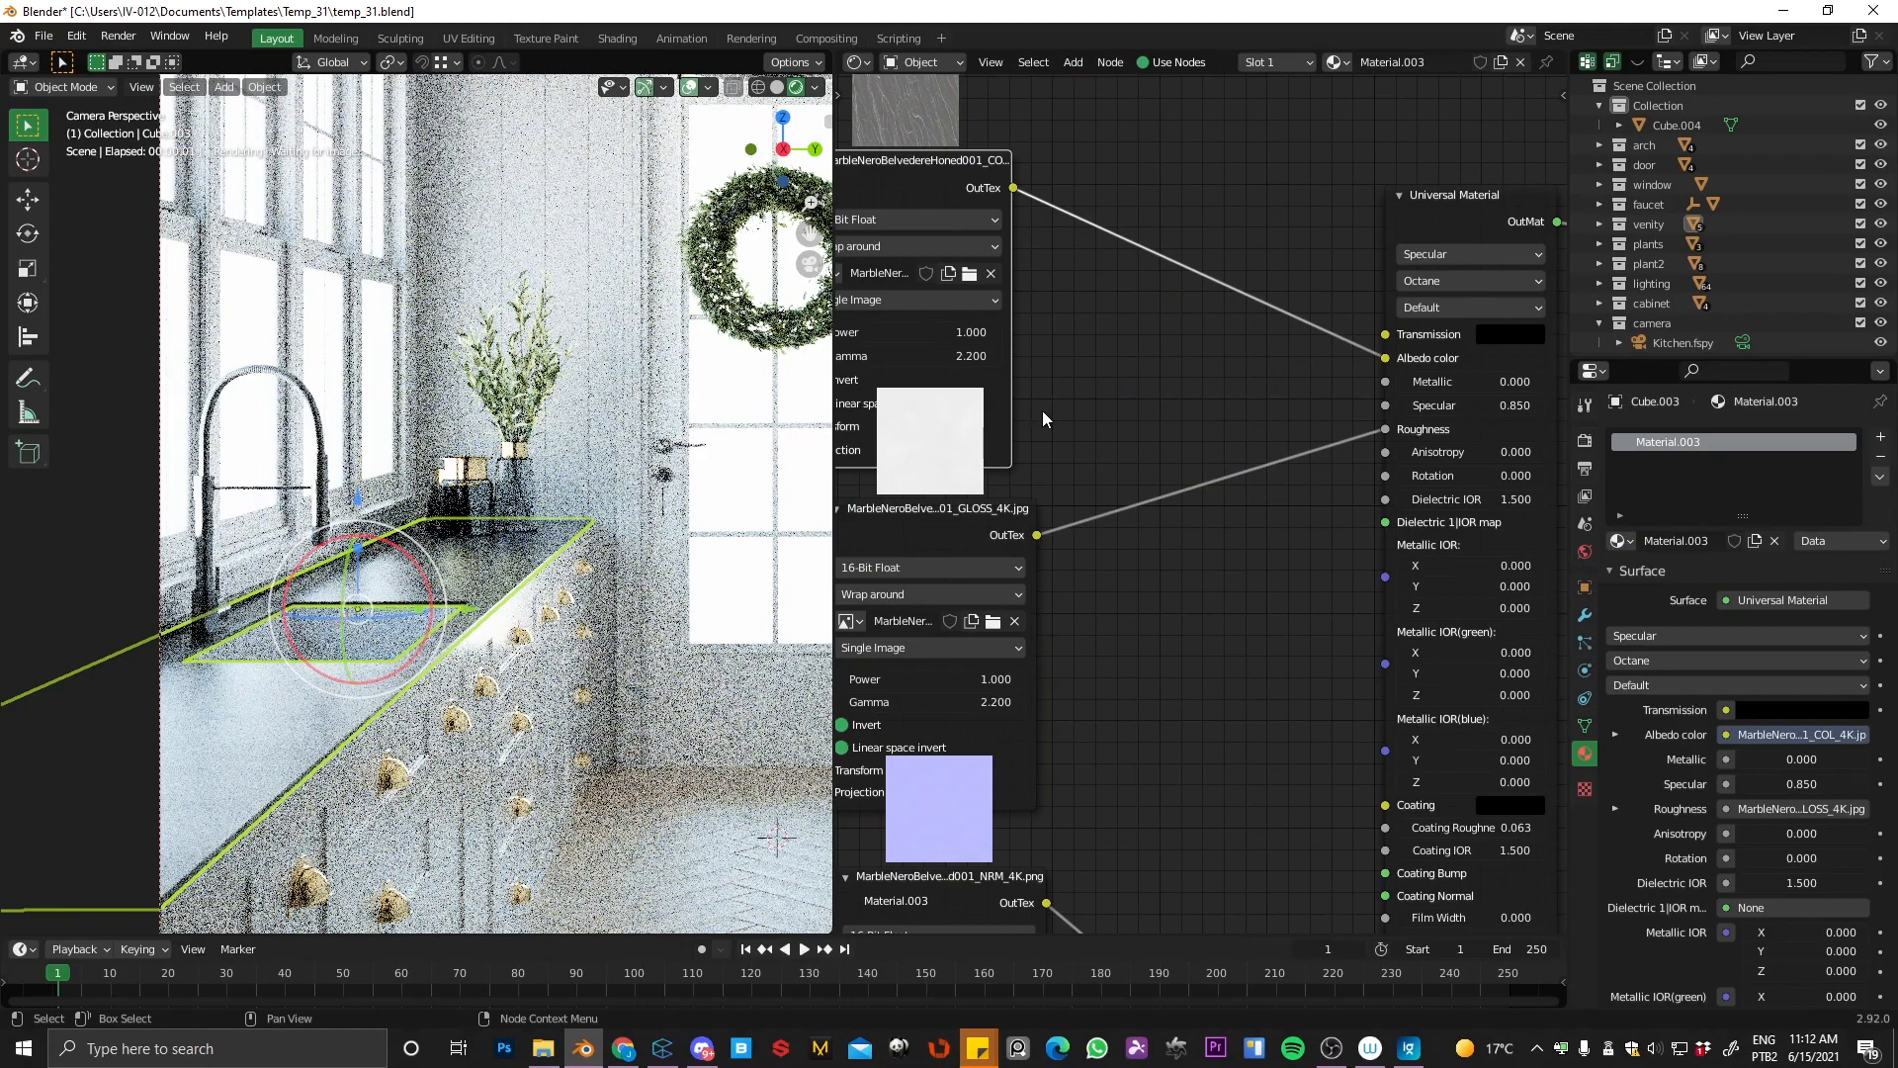
left_click(994, 355)
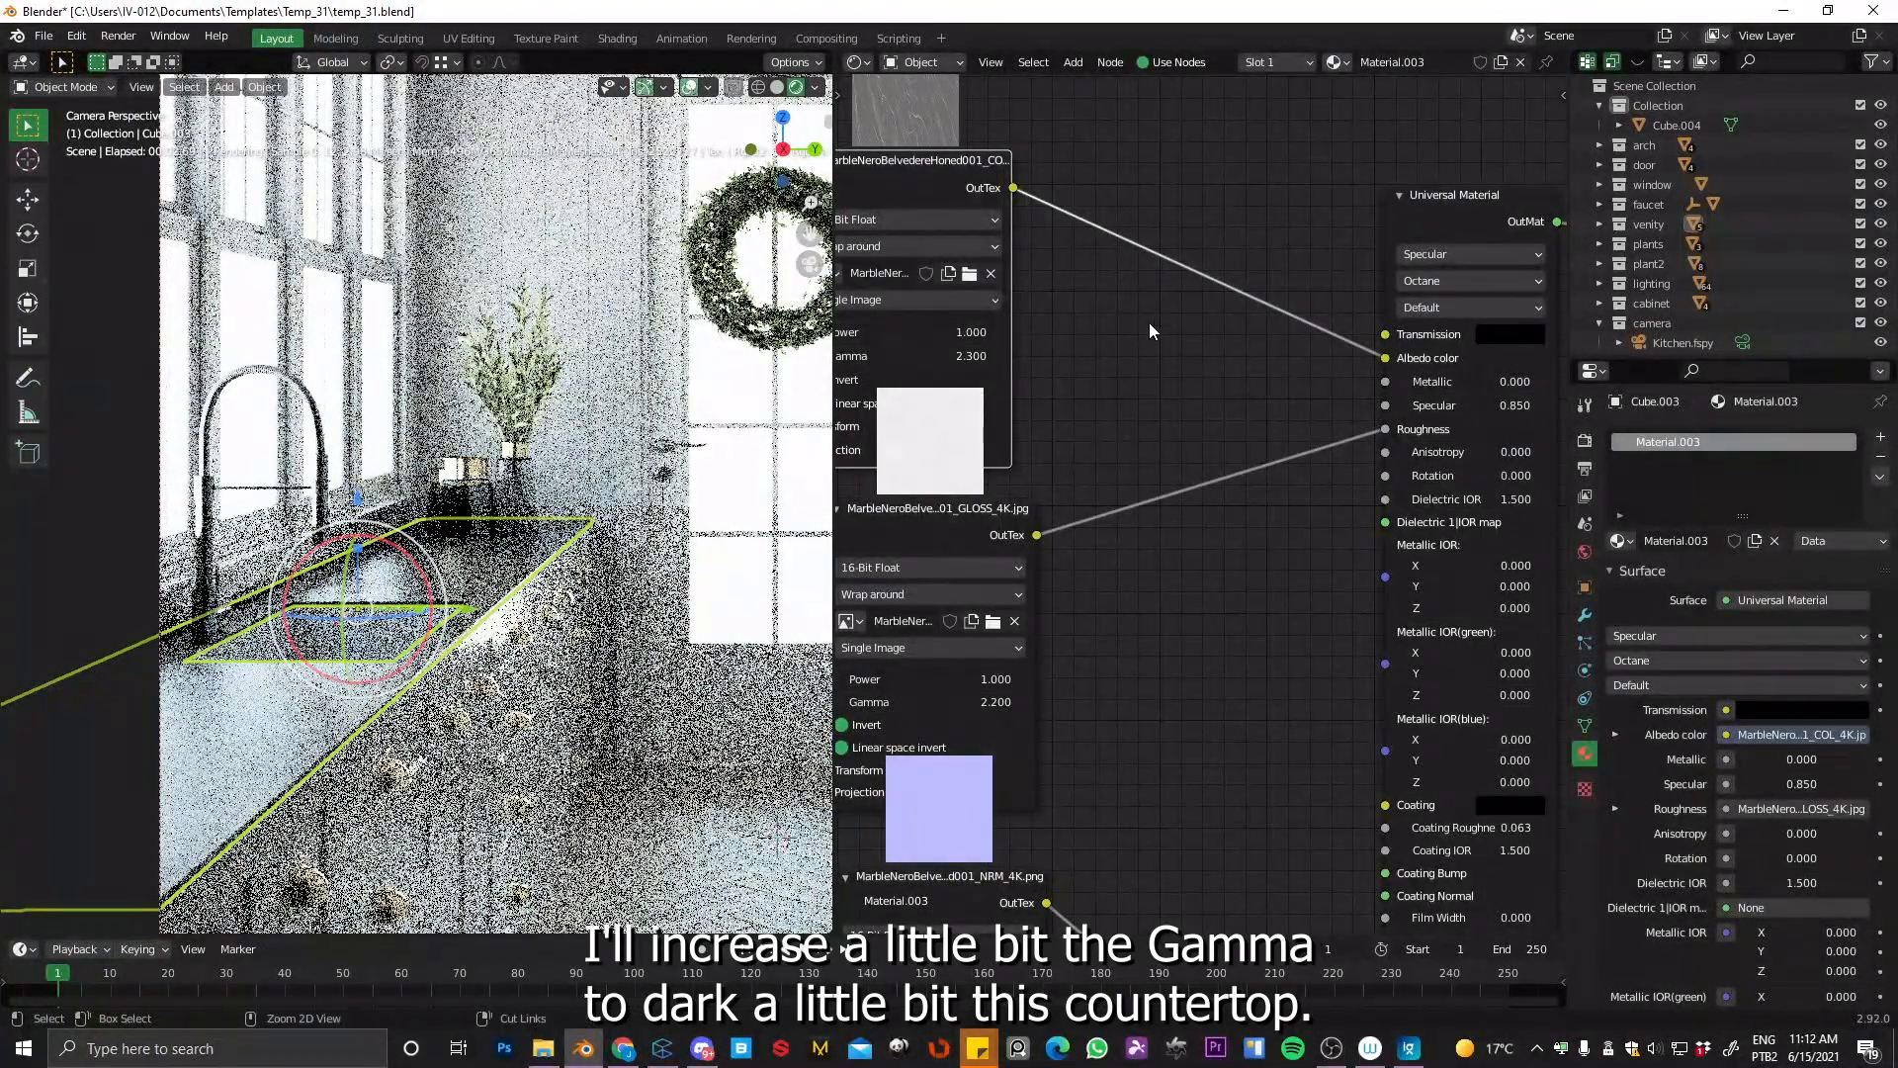
middle_click_drag(604, 450, 502, 573, "ctrl")
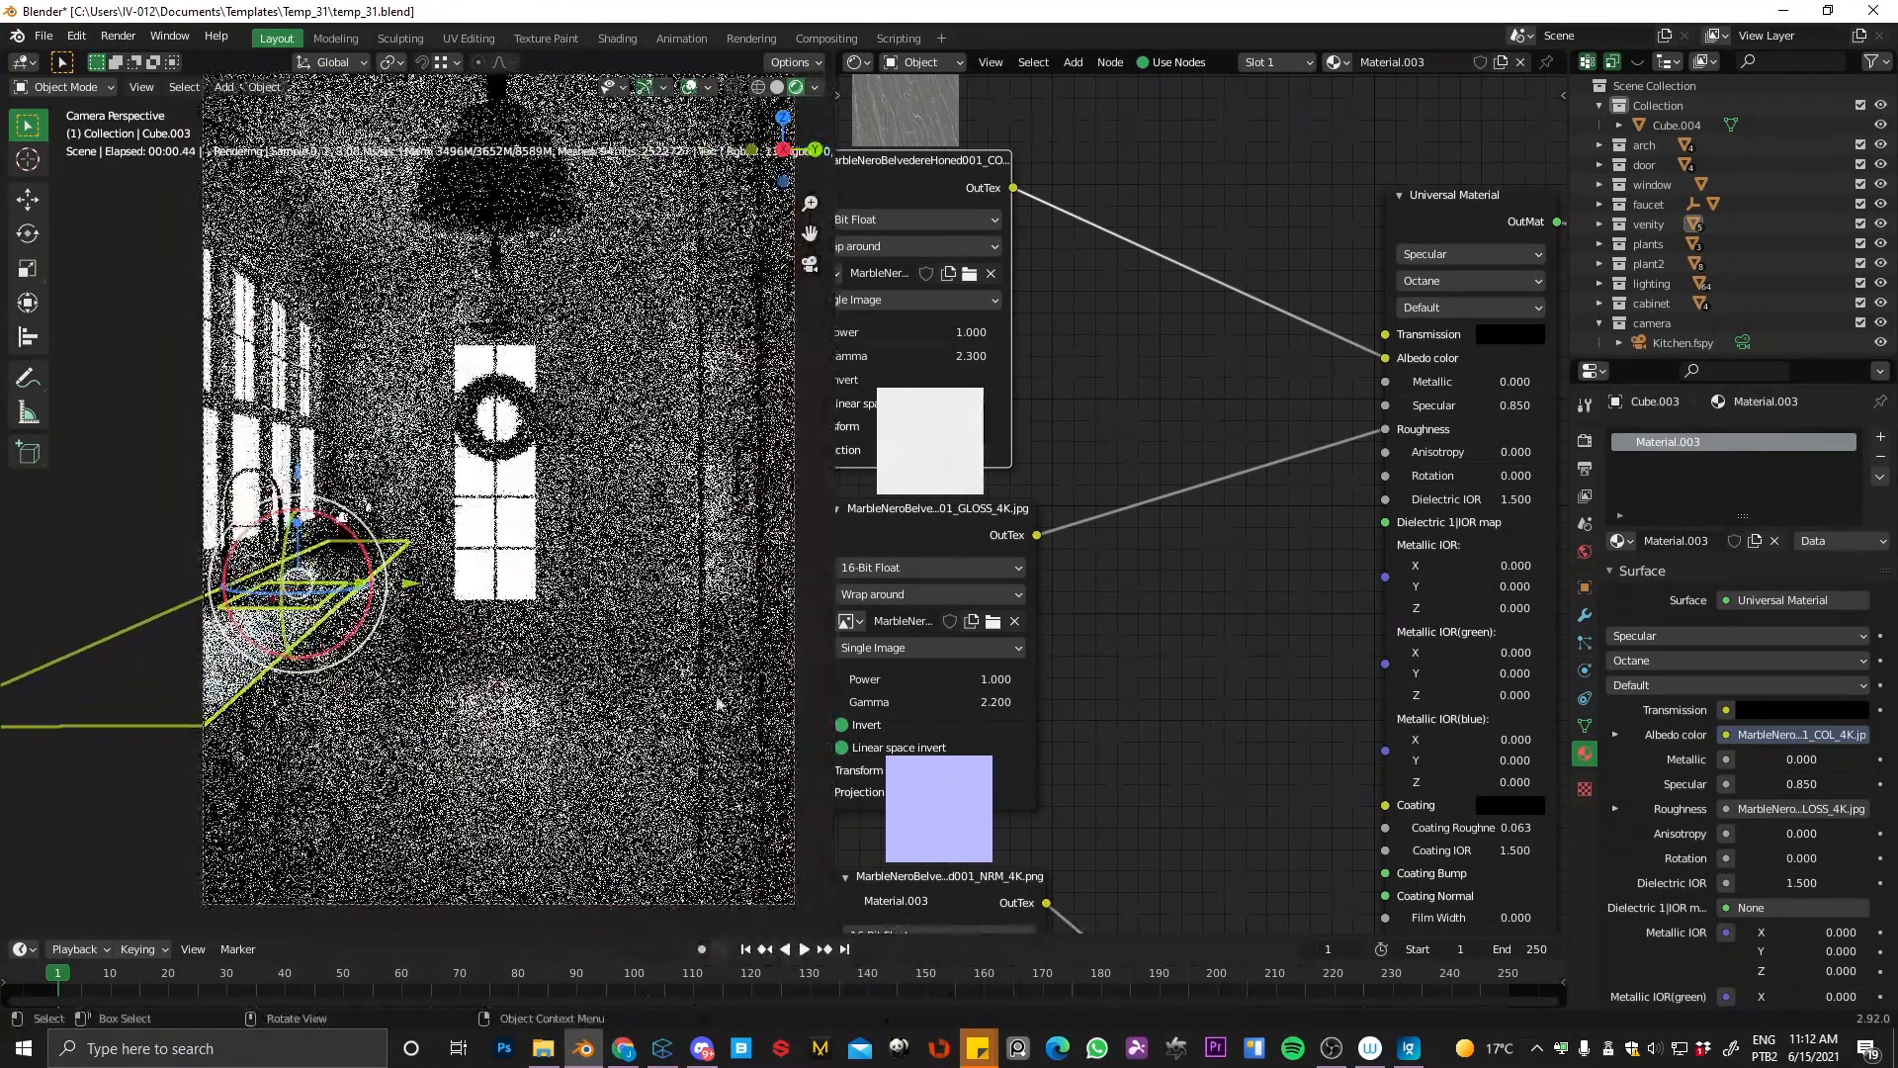
middle_click_drag(578, 509, 557, 538, "shift")
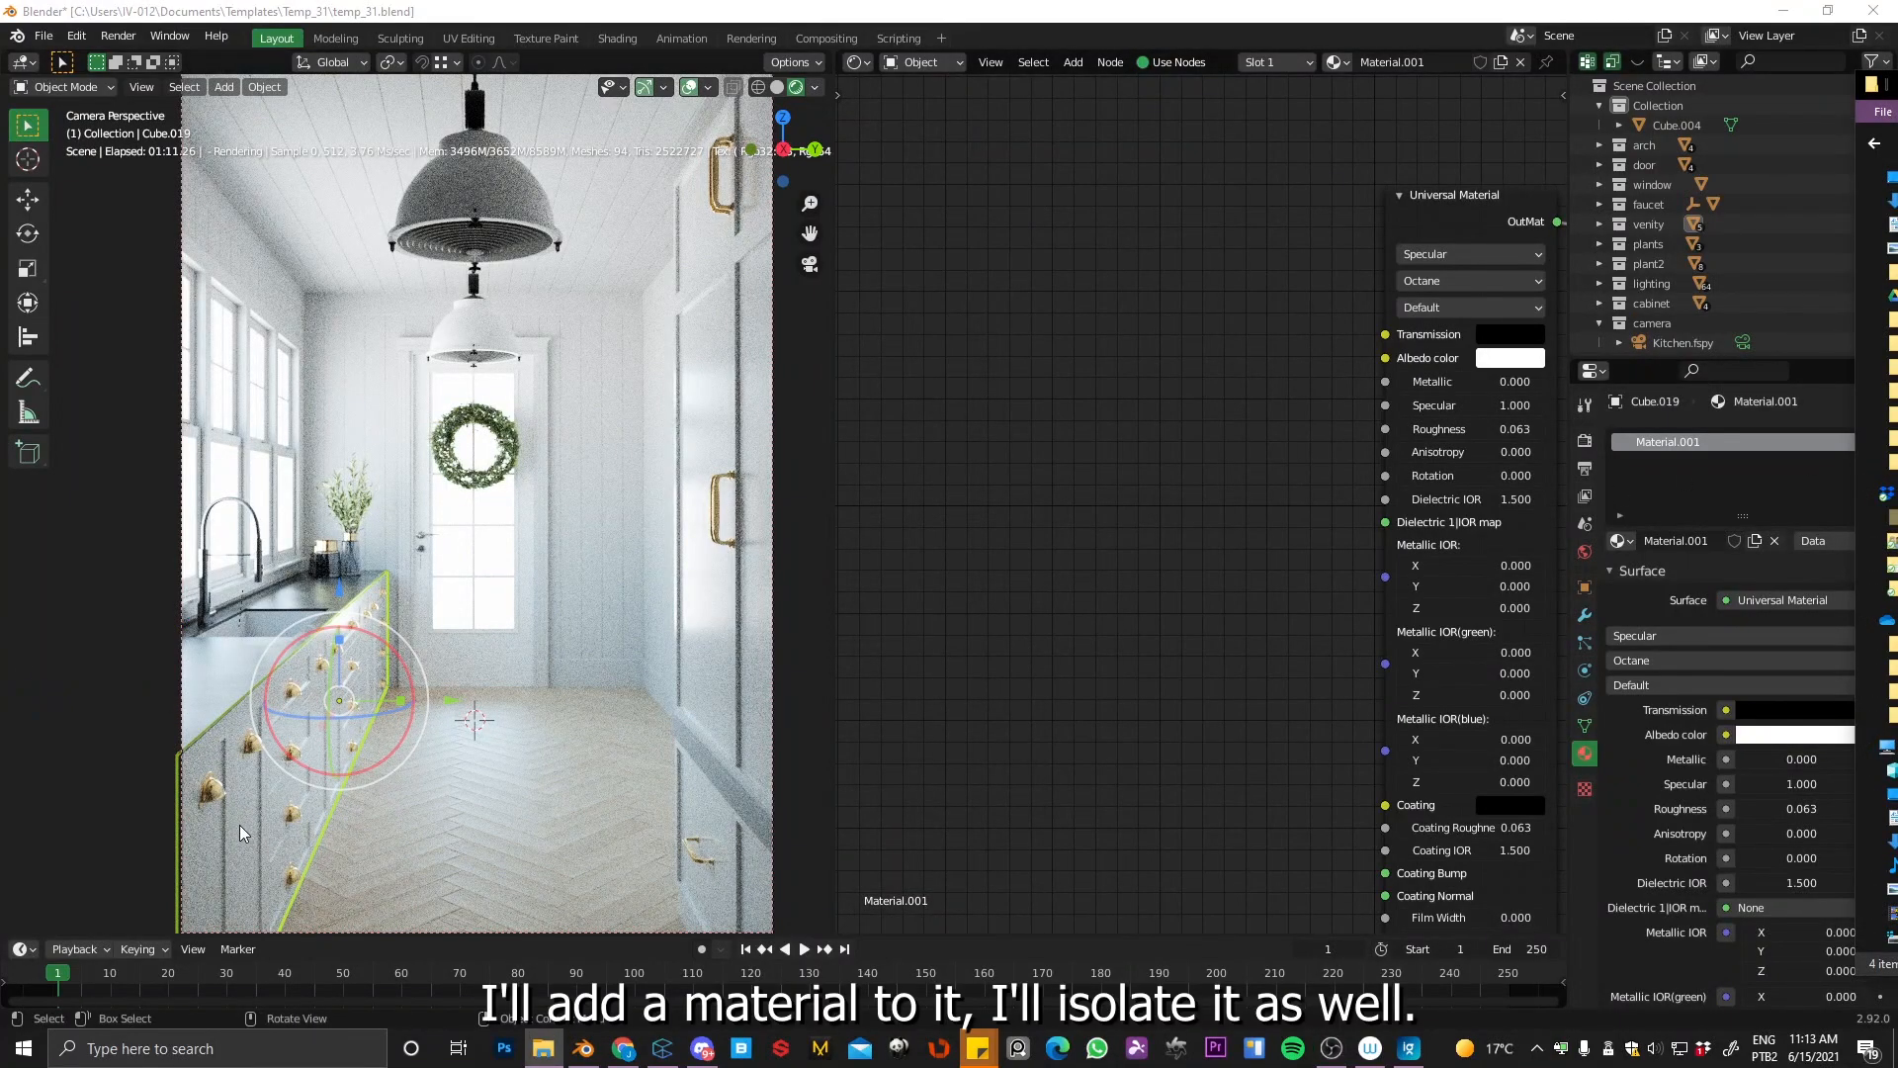
Step: Select the lower cabinet fronts beneath the countertop and isolate them in local view
left_click(255, 796)
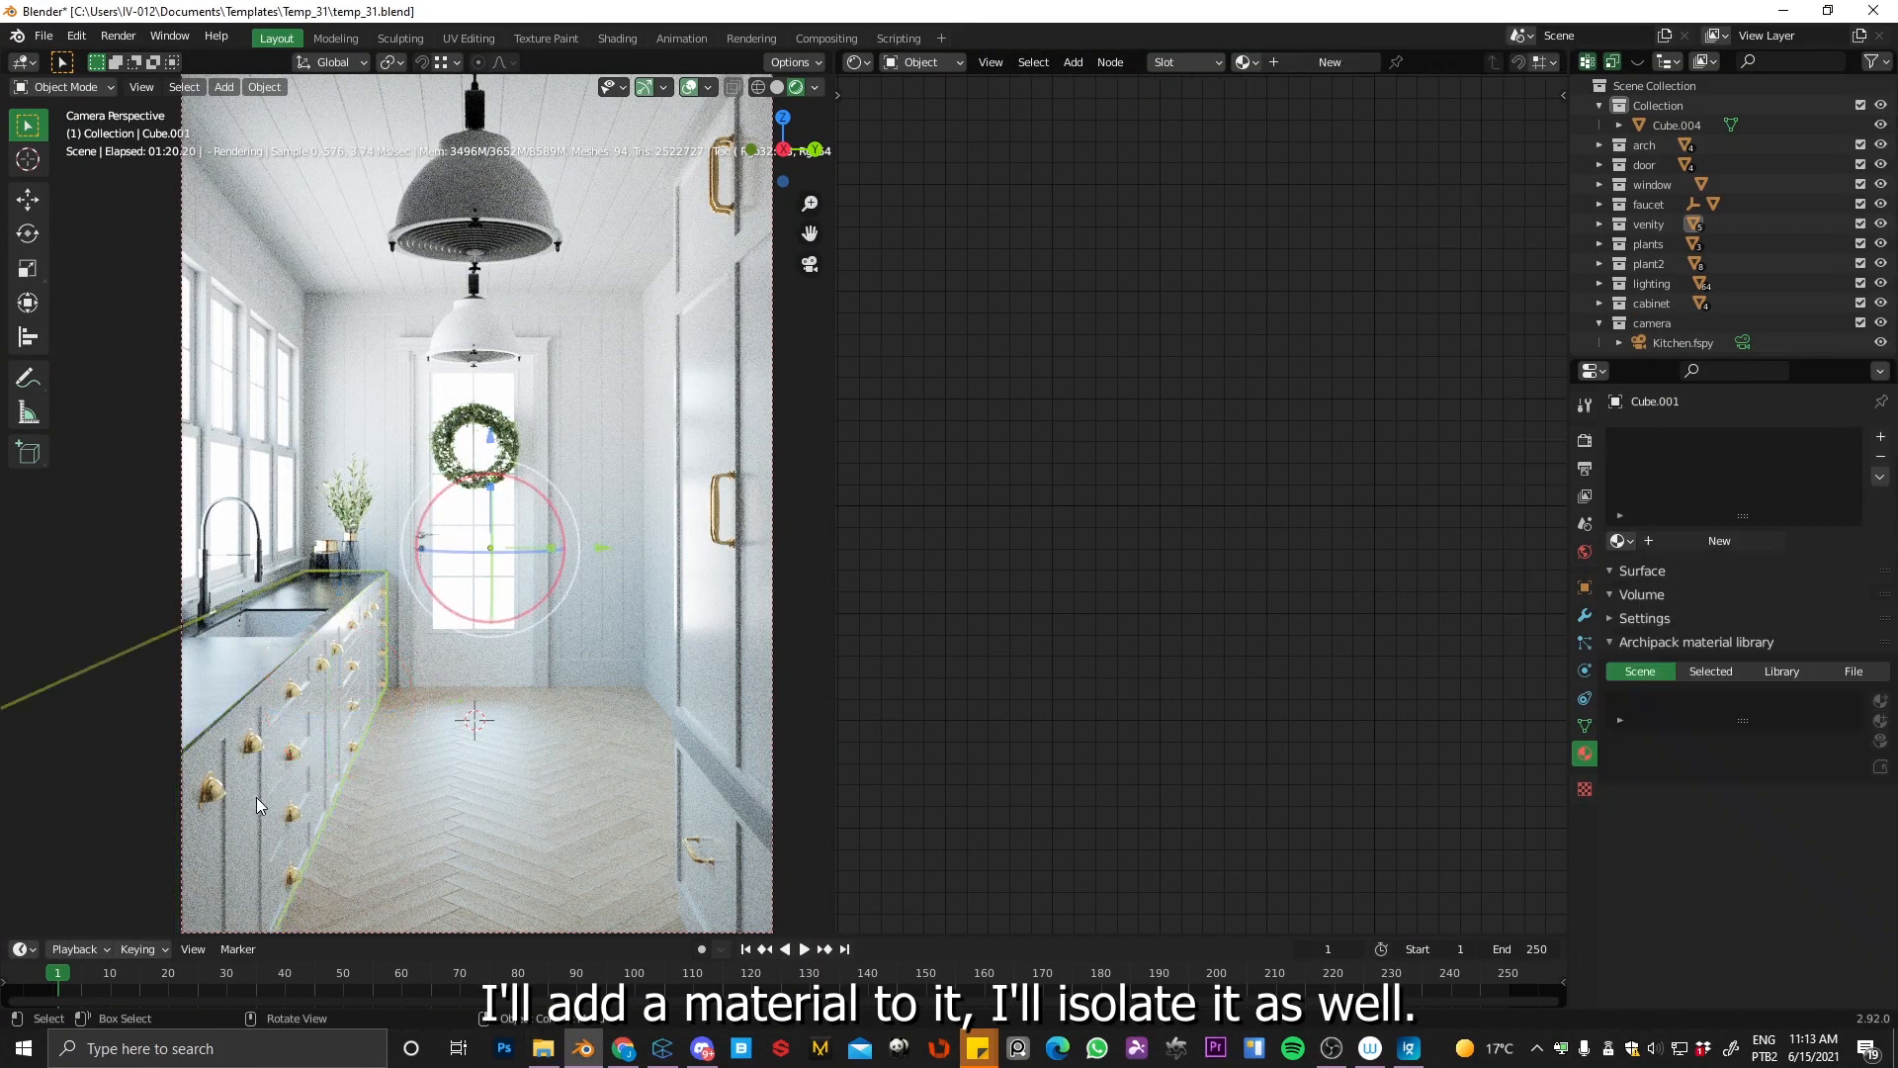
left_click(258, 795)
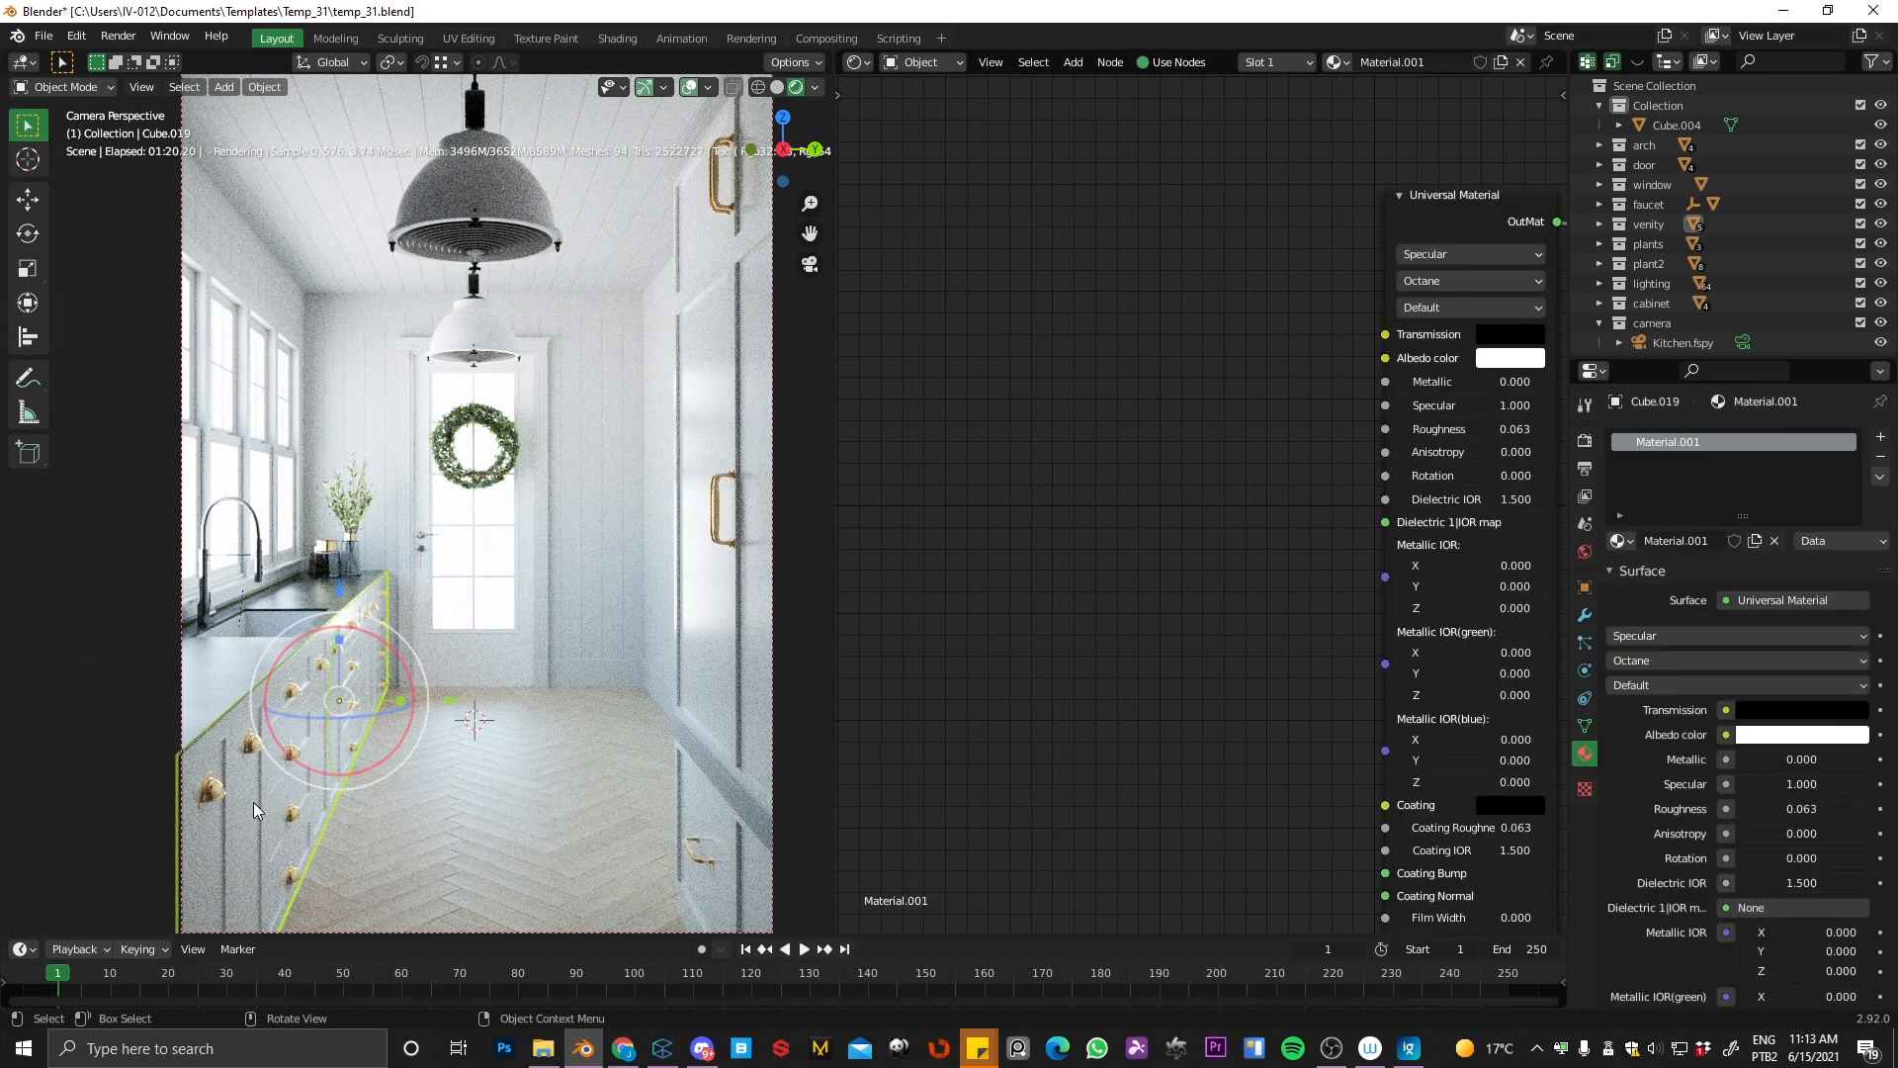
key("KP_Divide")
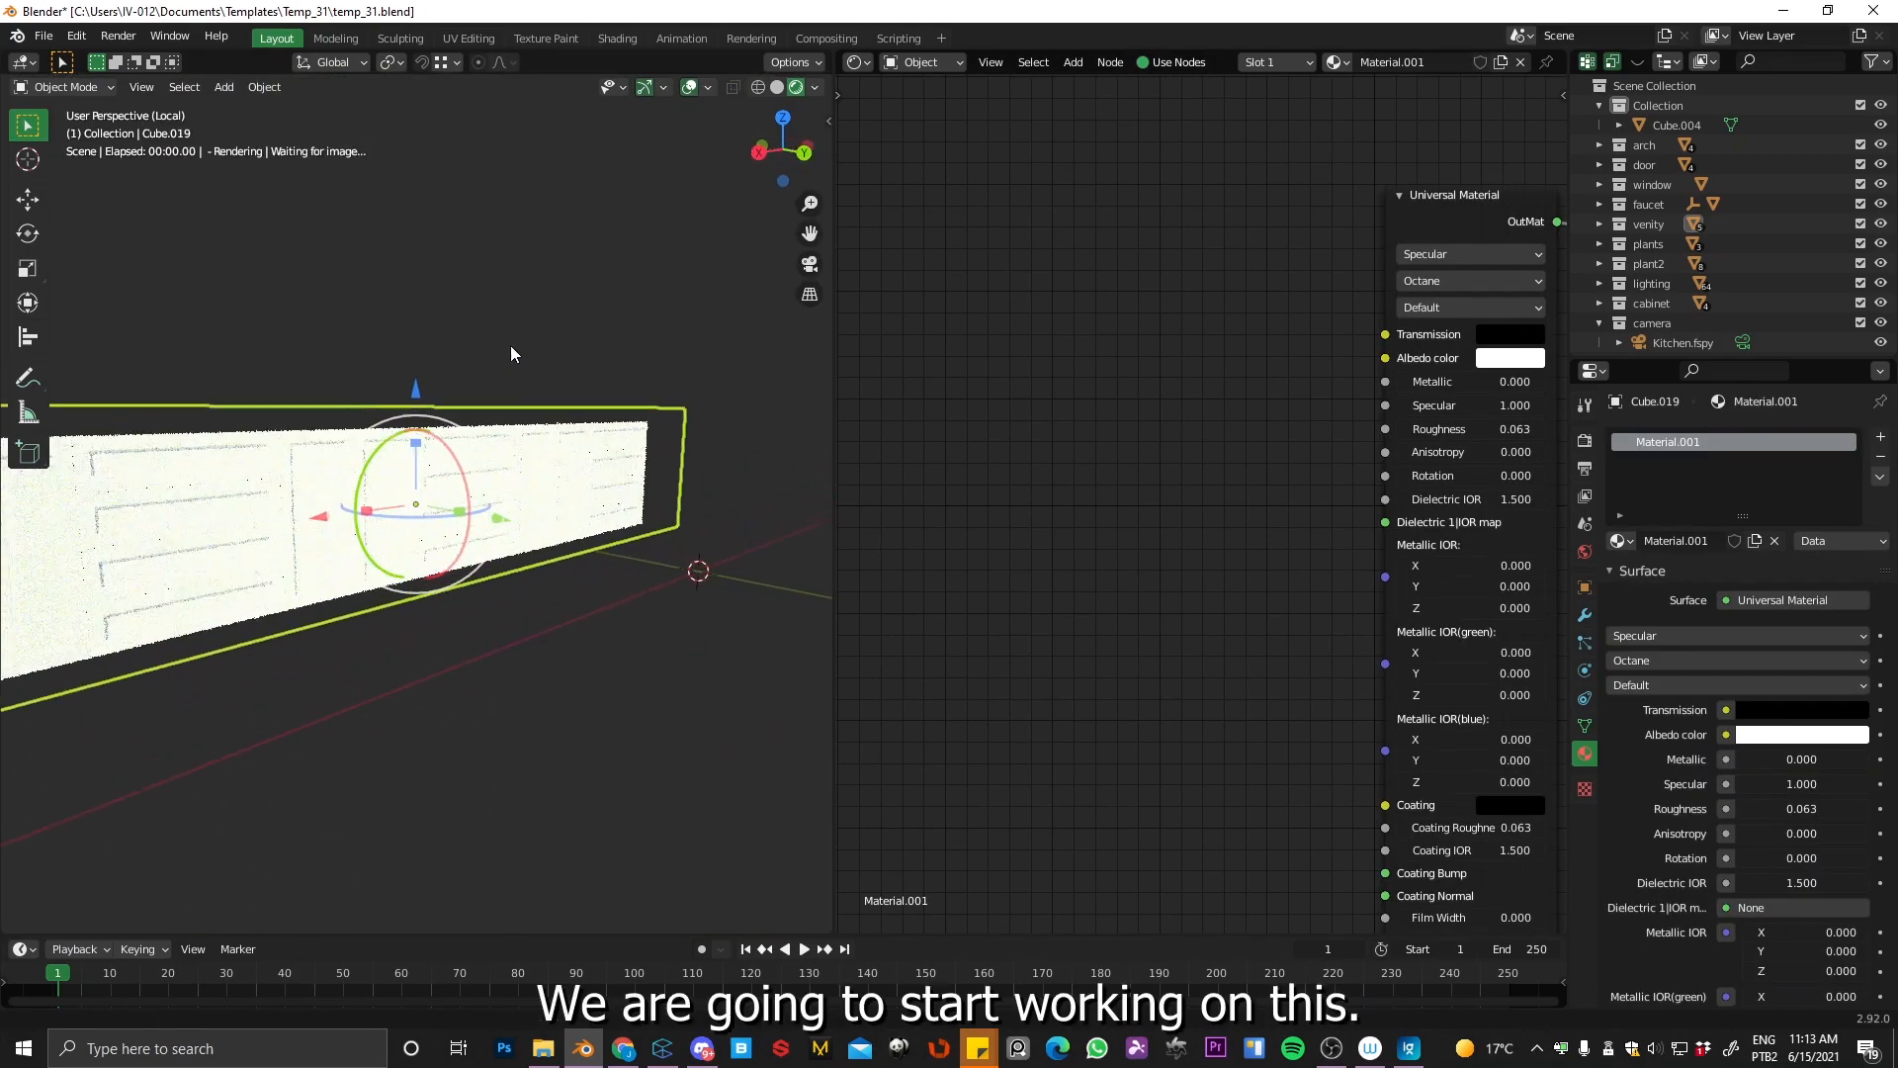
Step: Import the TexturesCom Wood_Ebonized 4K roughness, normal and AO images as texture nodes and spread them beside the Universal Material
left_click_drag(1897, 203, 1105, 343)
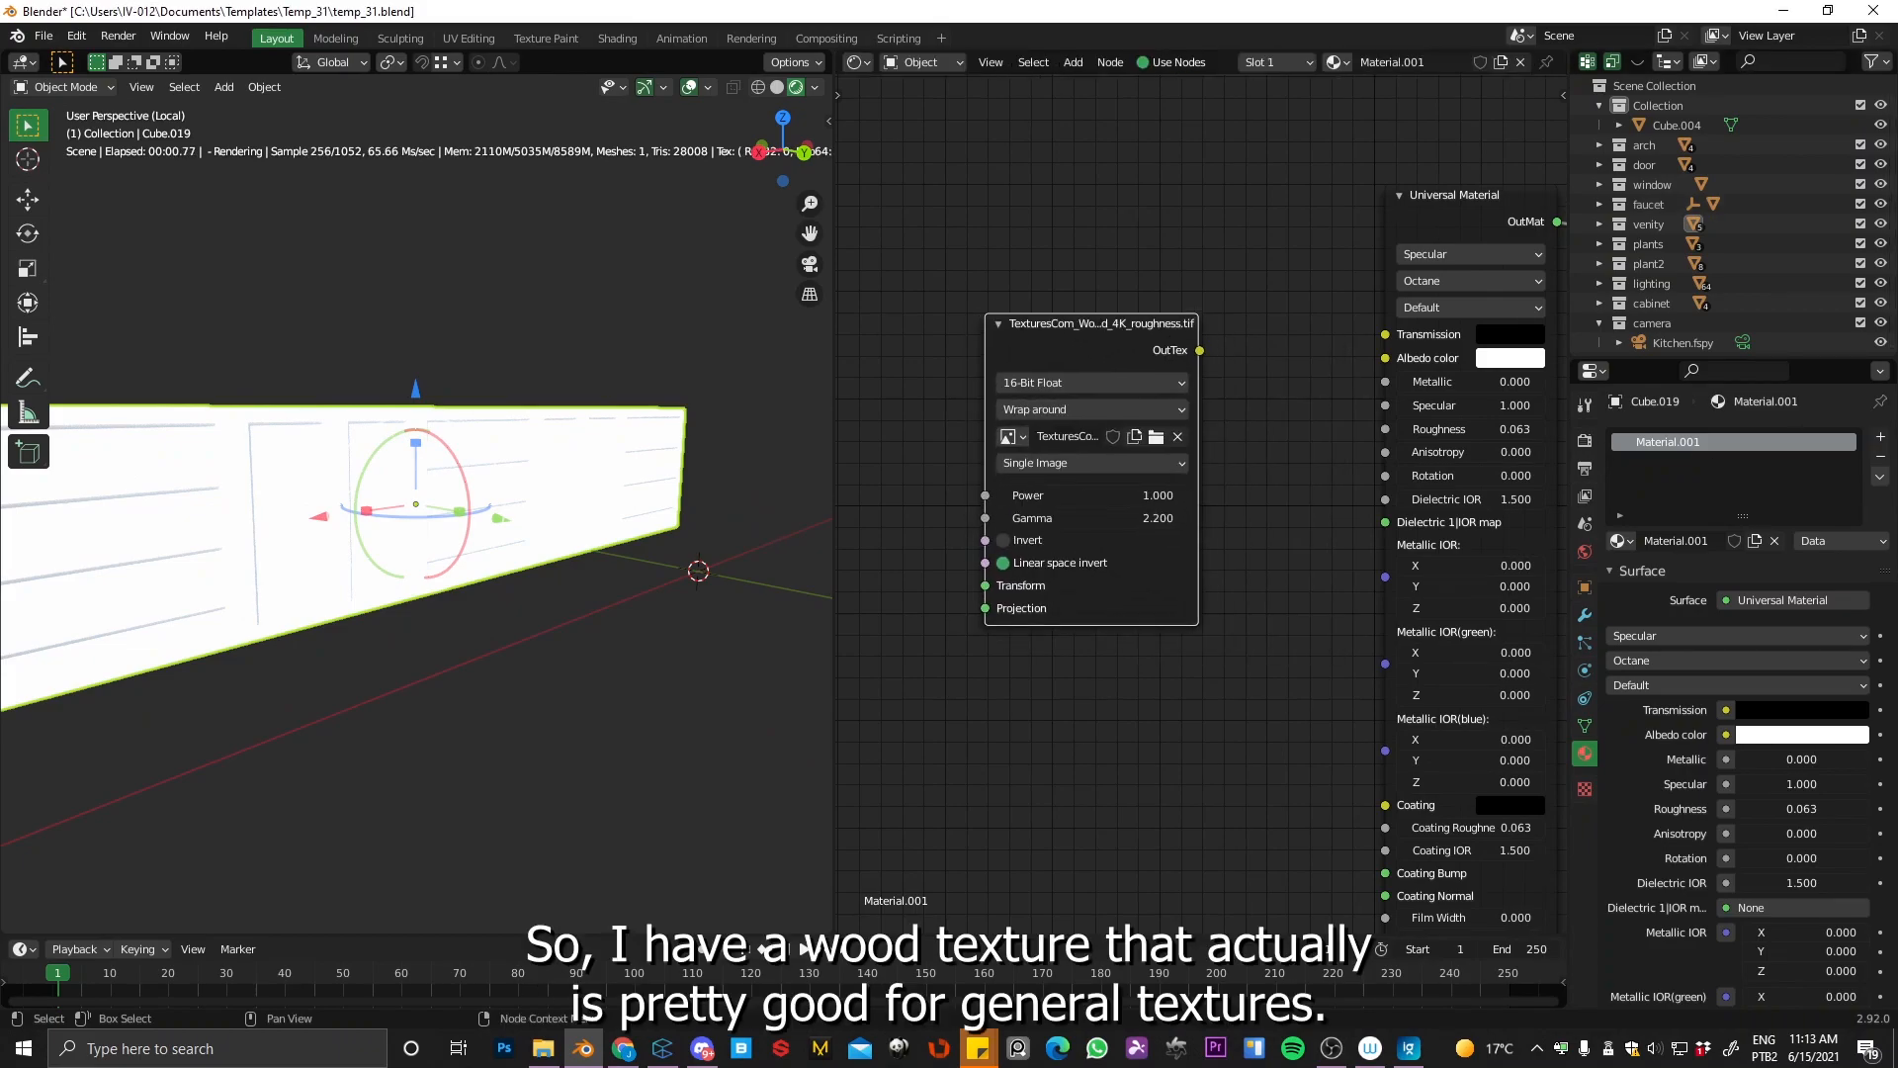
left_click_drag(1068, 797, 1034, 788)
middle_click_drag(1103, 581, 1075, 331)
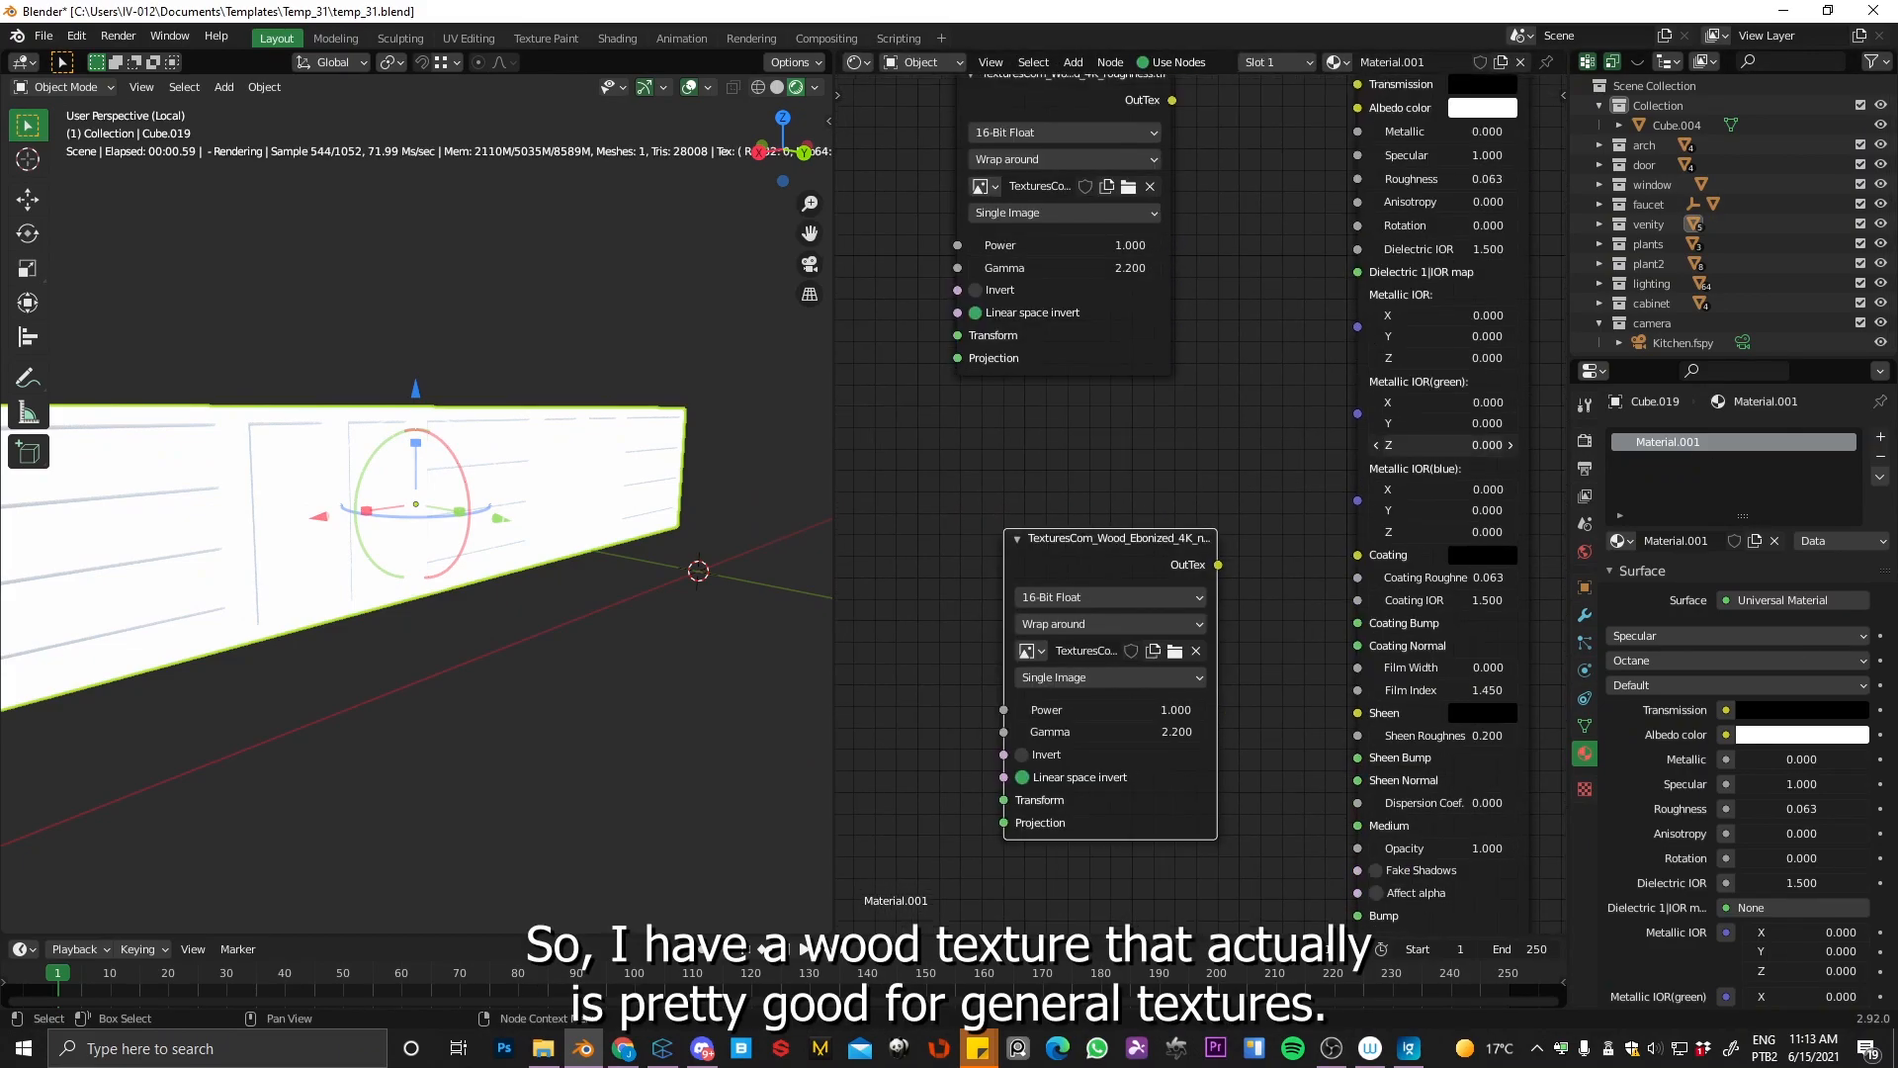
left_click_drag(1443, 445, 965, 507)
scroll(1089, 472, "down", 2)
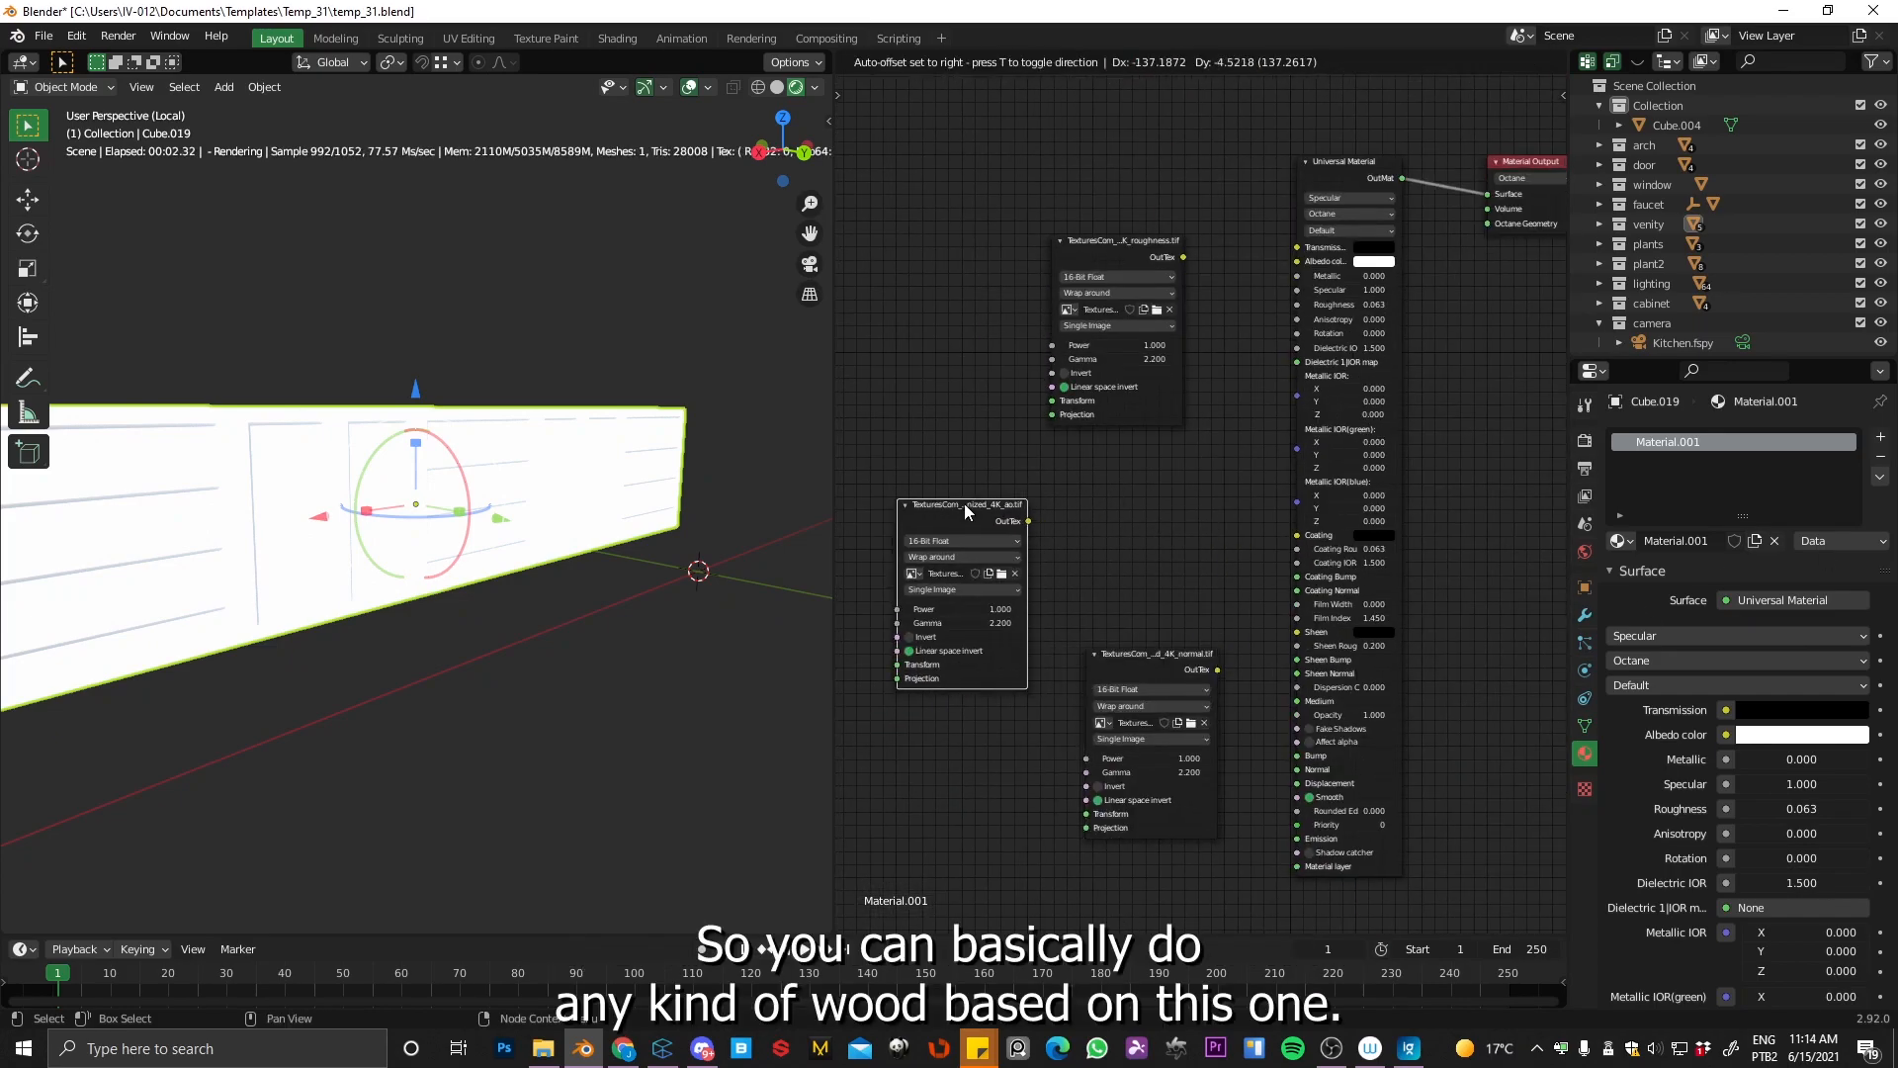
scroll(1072, 466, "down", 8)
Step: Connect the ebonized wood roughness texture to the Universal Material's Roughness input and move its node slightly
scroll(1072, 466, "up", 10)
middle_click_drag(1178, 322, 1181, 502)
scroll(1203, 356, "up", 4)
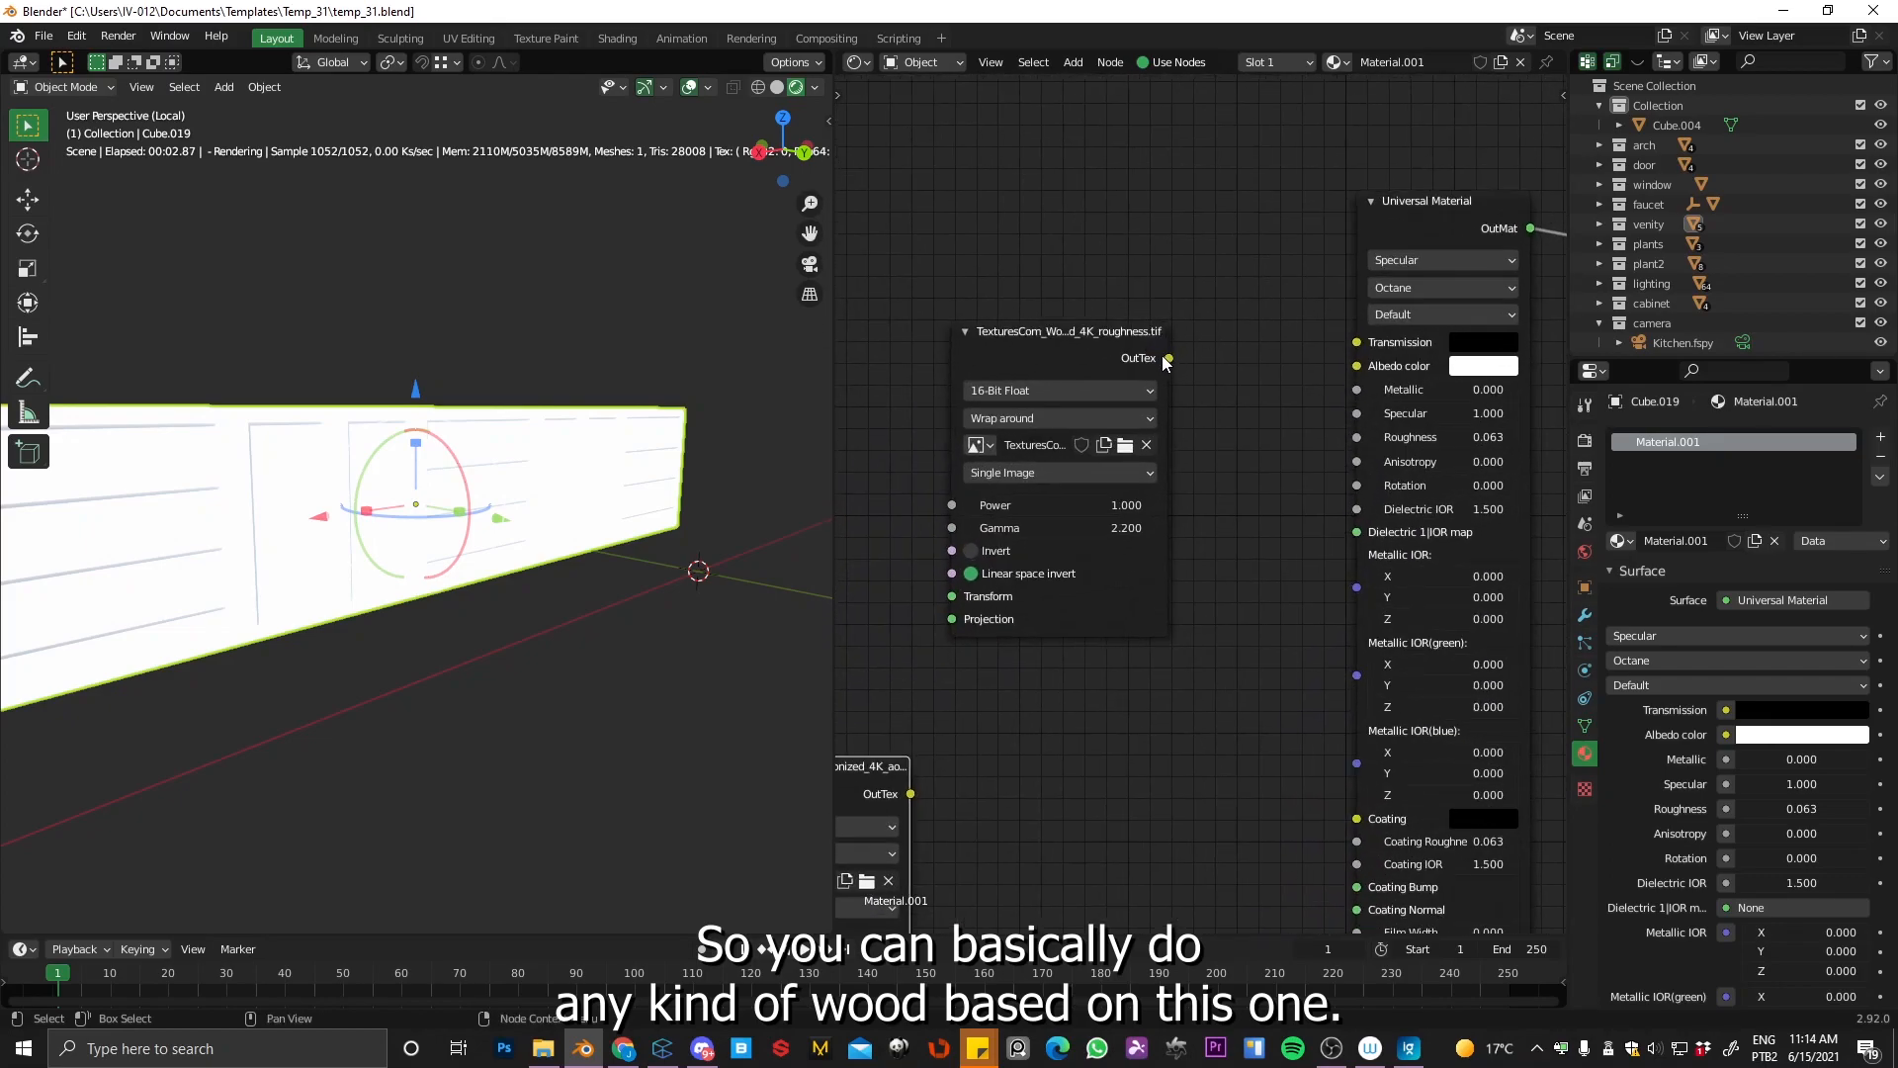
left_click_drag(1169, 359, 1358, 437)
left_click_drag(1079, 343, 1107, 399)
Step: Darken the cabinet material's Albedo color to dark grey and inspect the cabinet fronts up close
left_click(1483, 365)
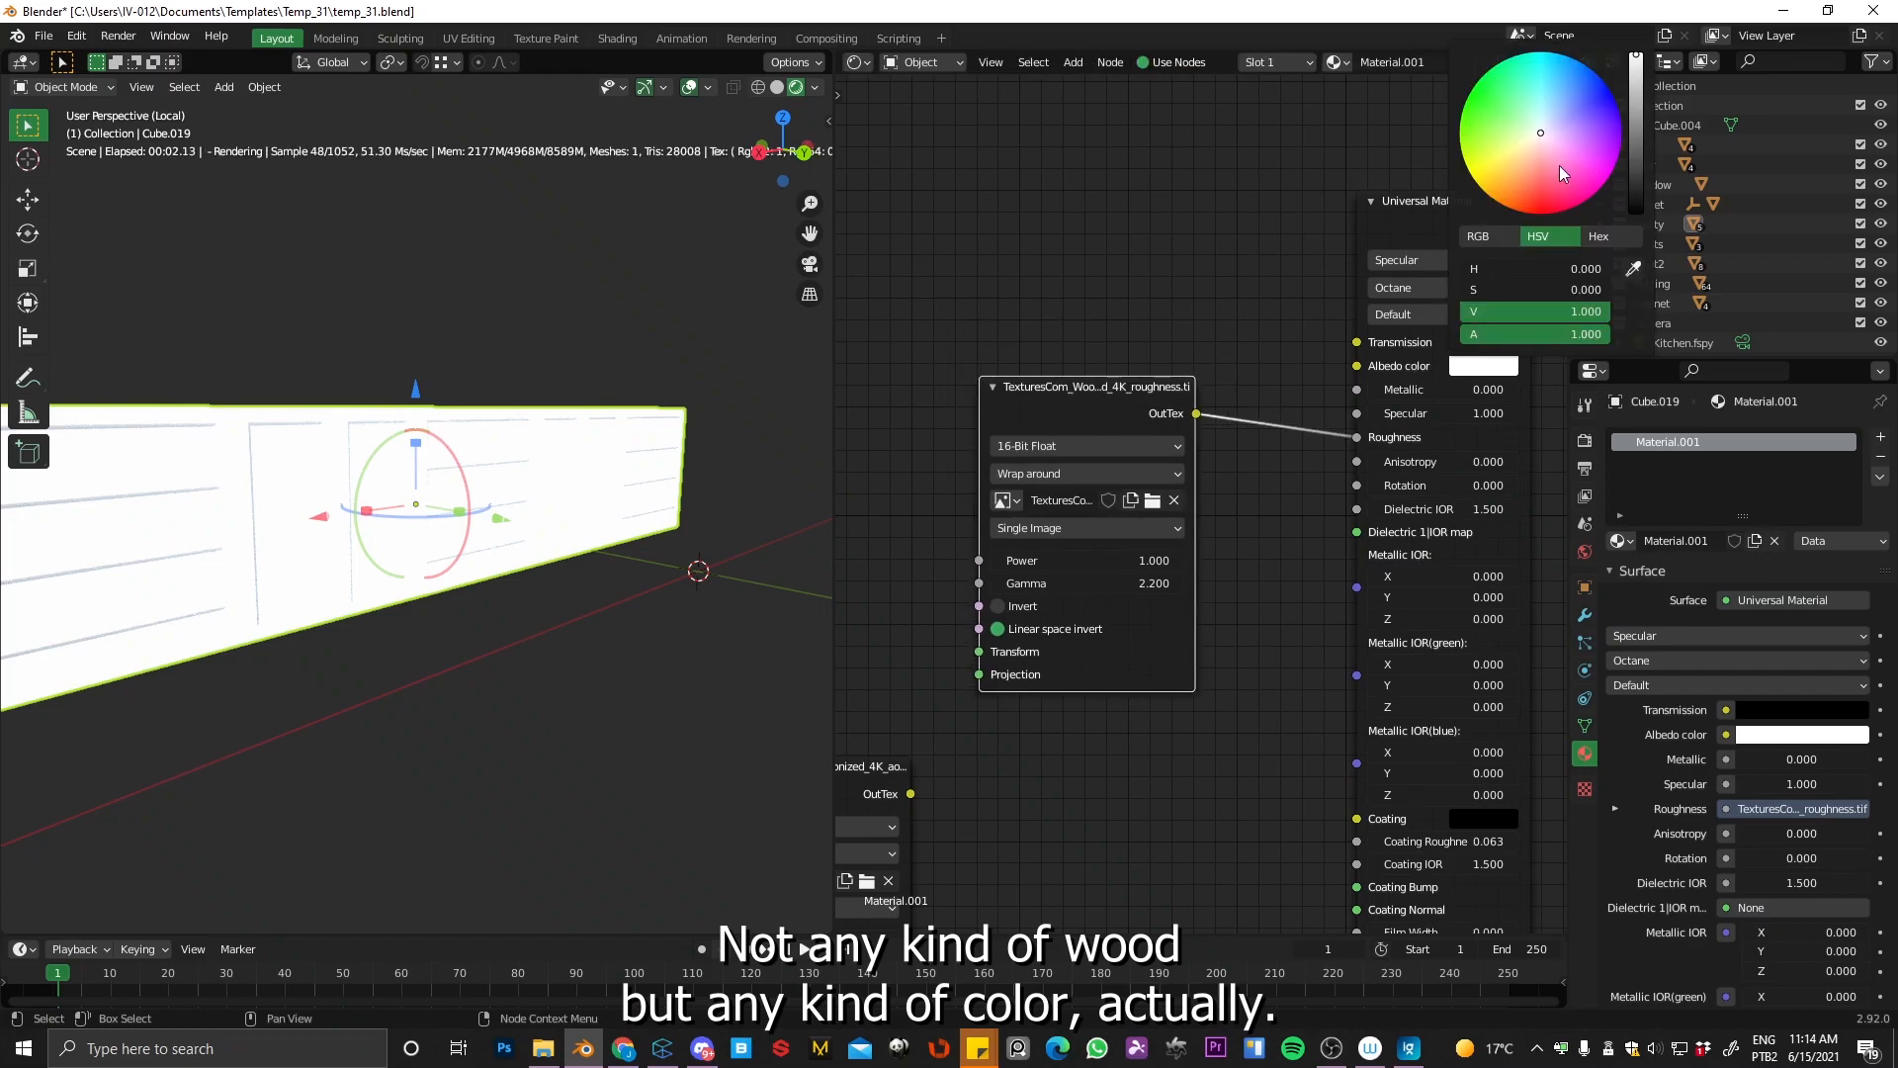
left_click_drag(1636, 75, 1634, 188)
scroll(516, 548, "up", 6)
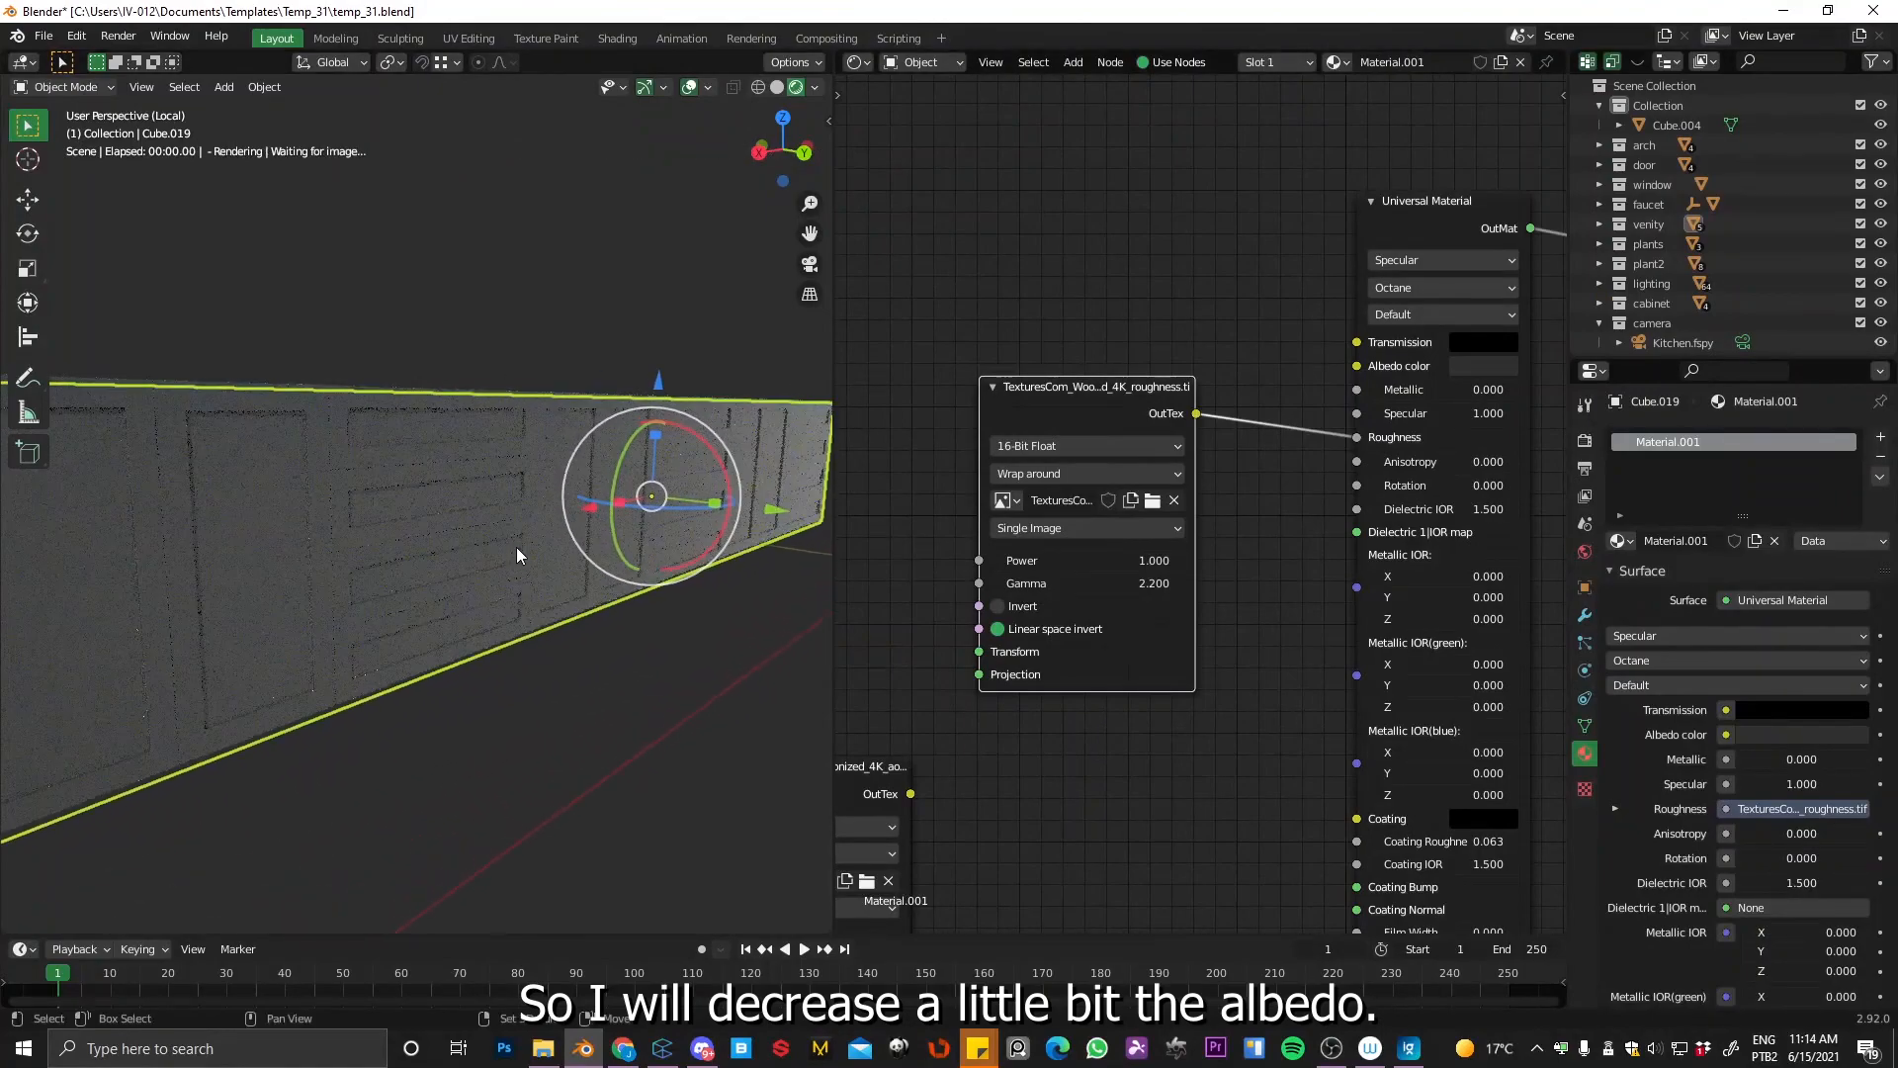
scroll(509, 391, "up", 1)
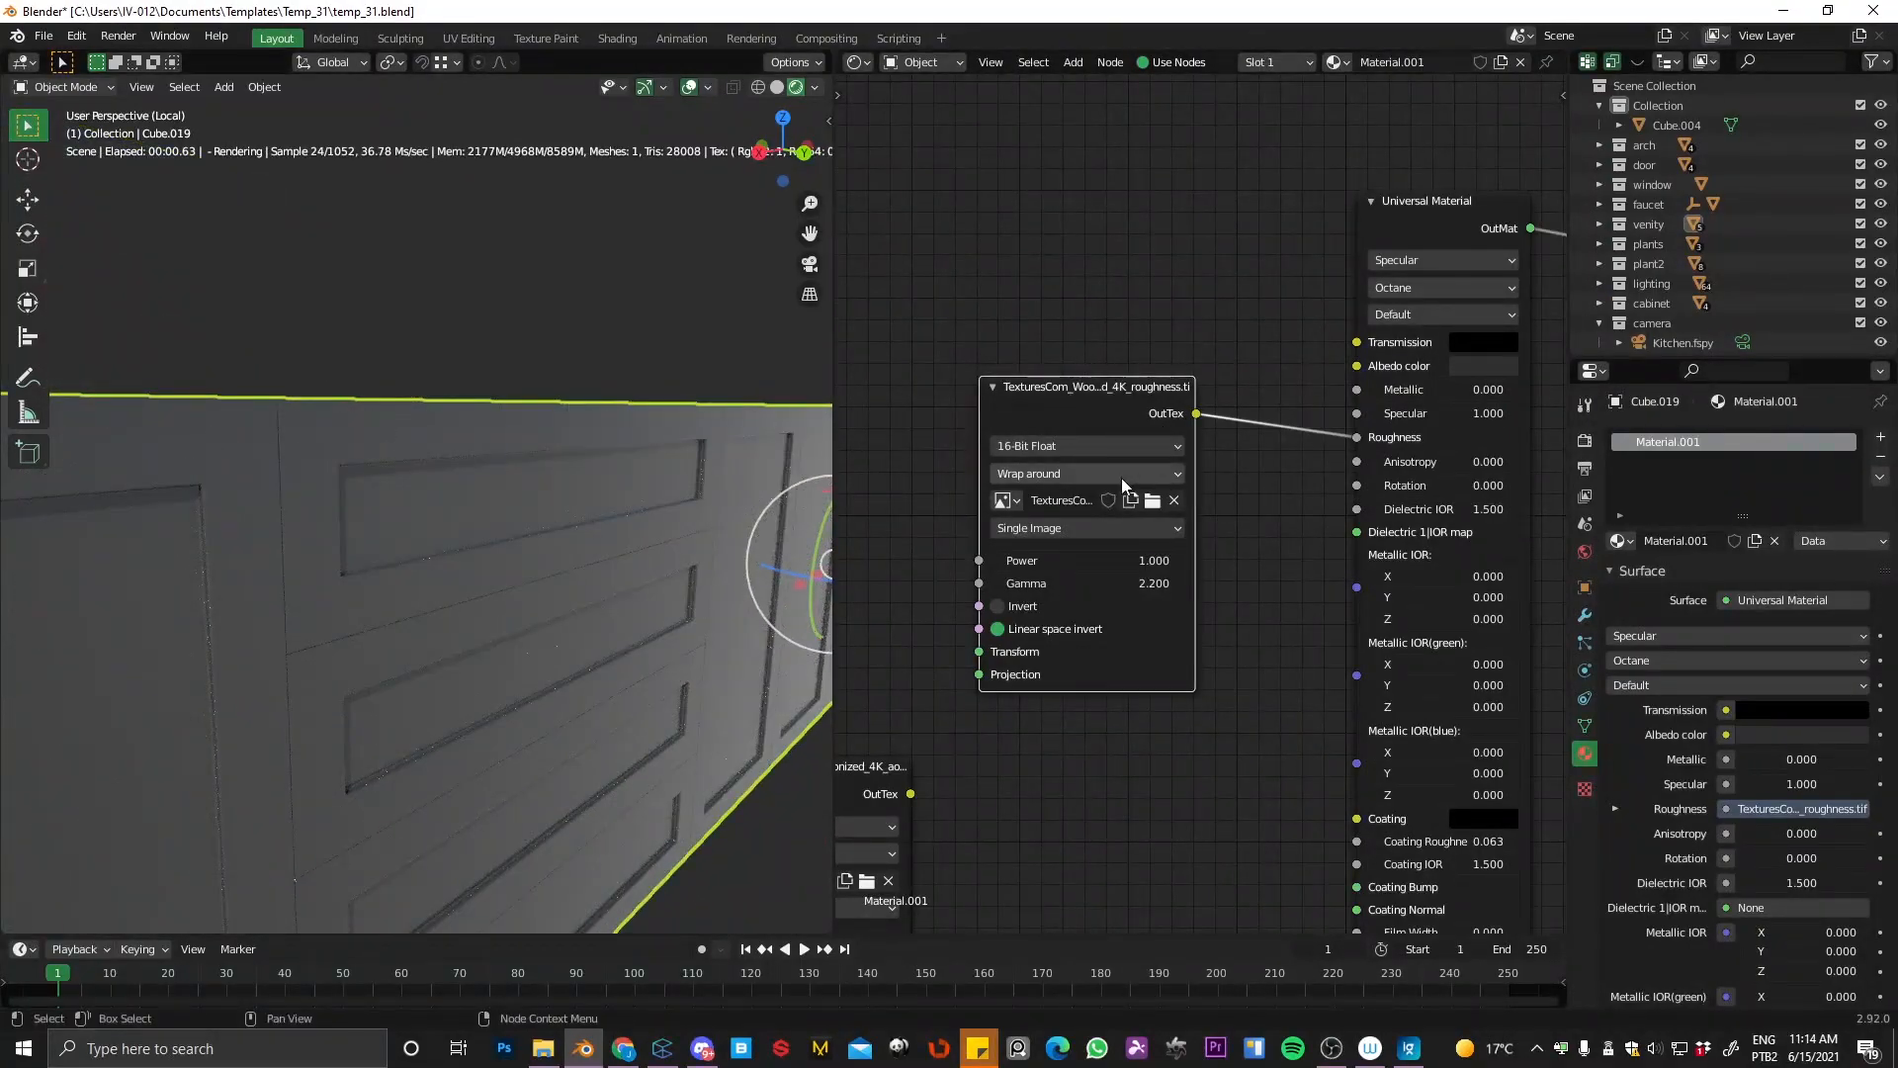
scroll(366, 416, "up", 3)
scroll(425, 444, "down", 2)
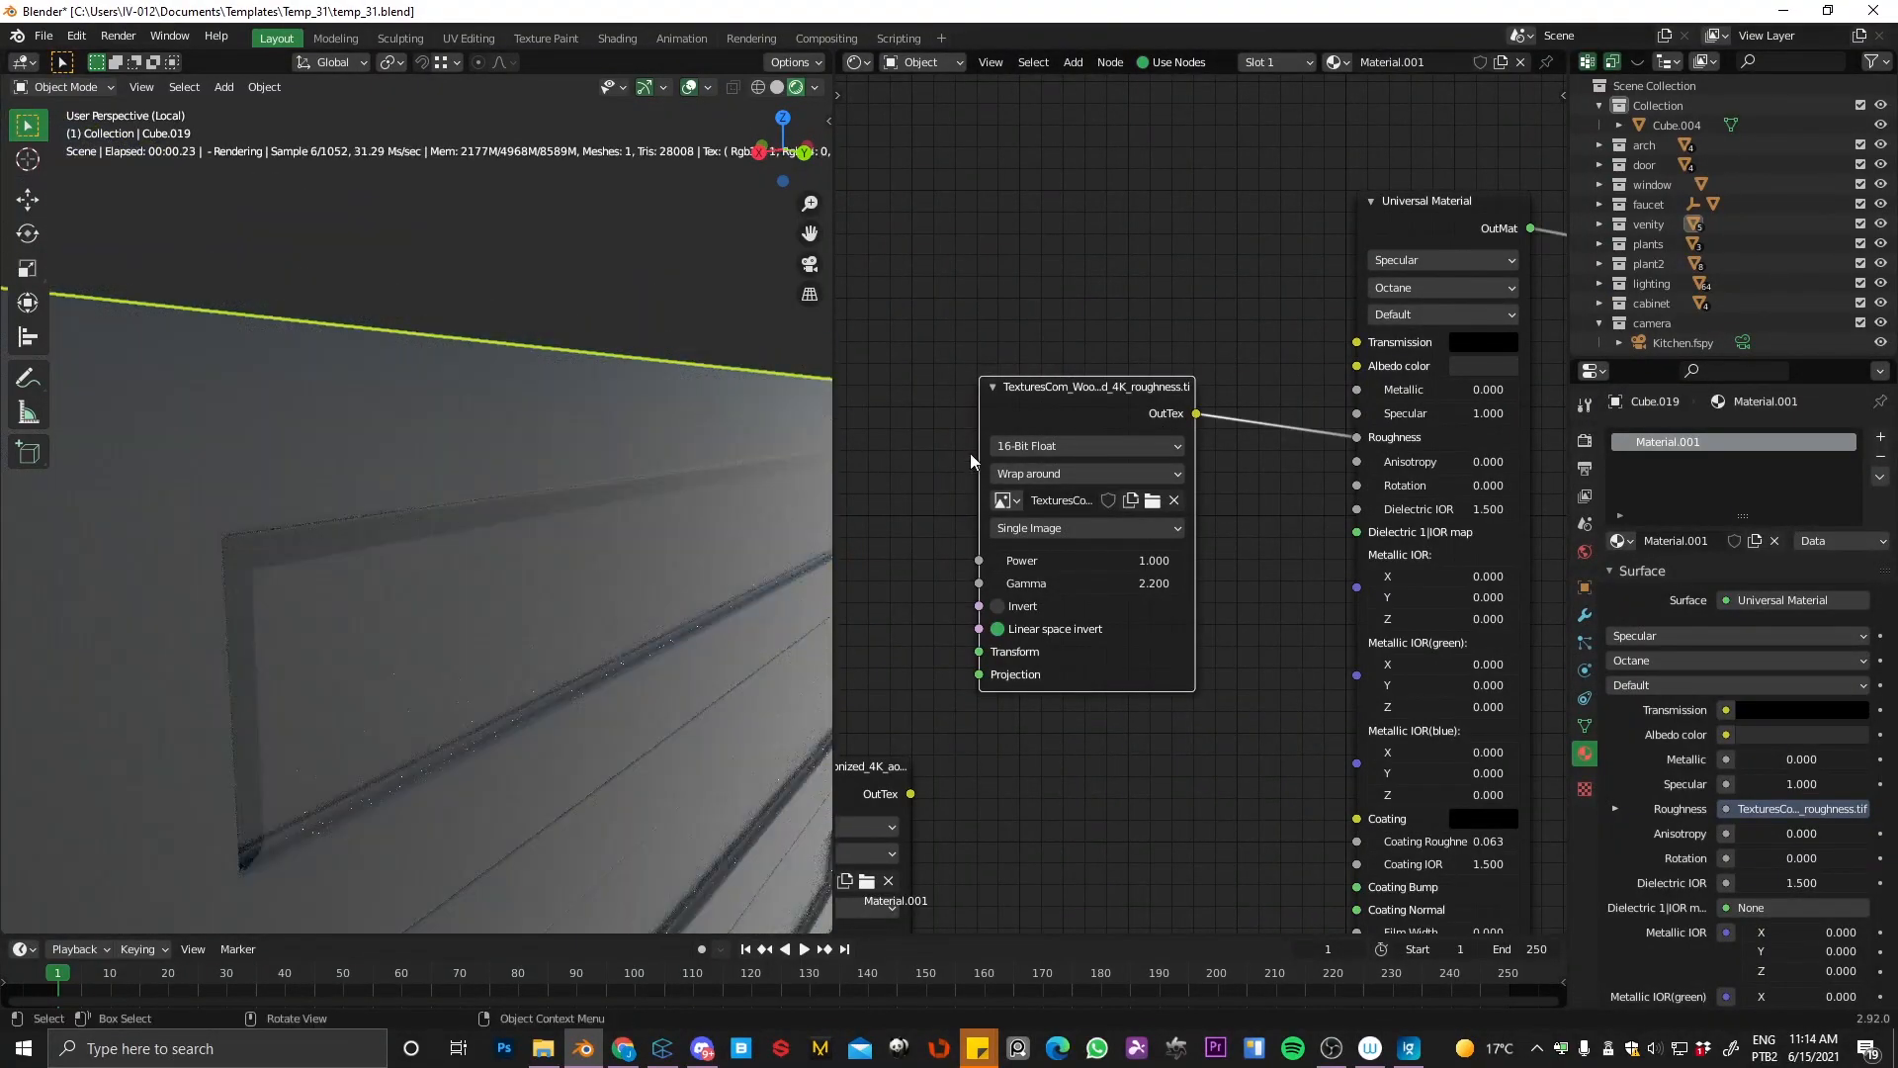
Step: Reroute the wood roughness texture from Roughness to Albedo color and check the wood veins along the cabinet
left_click_drag(1360, 435, 1362, 367)
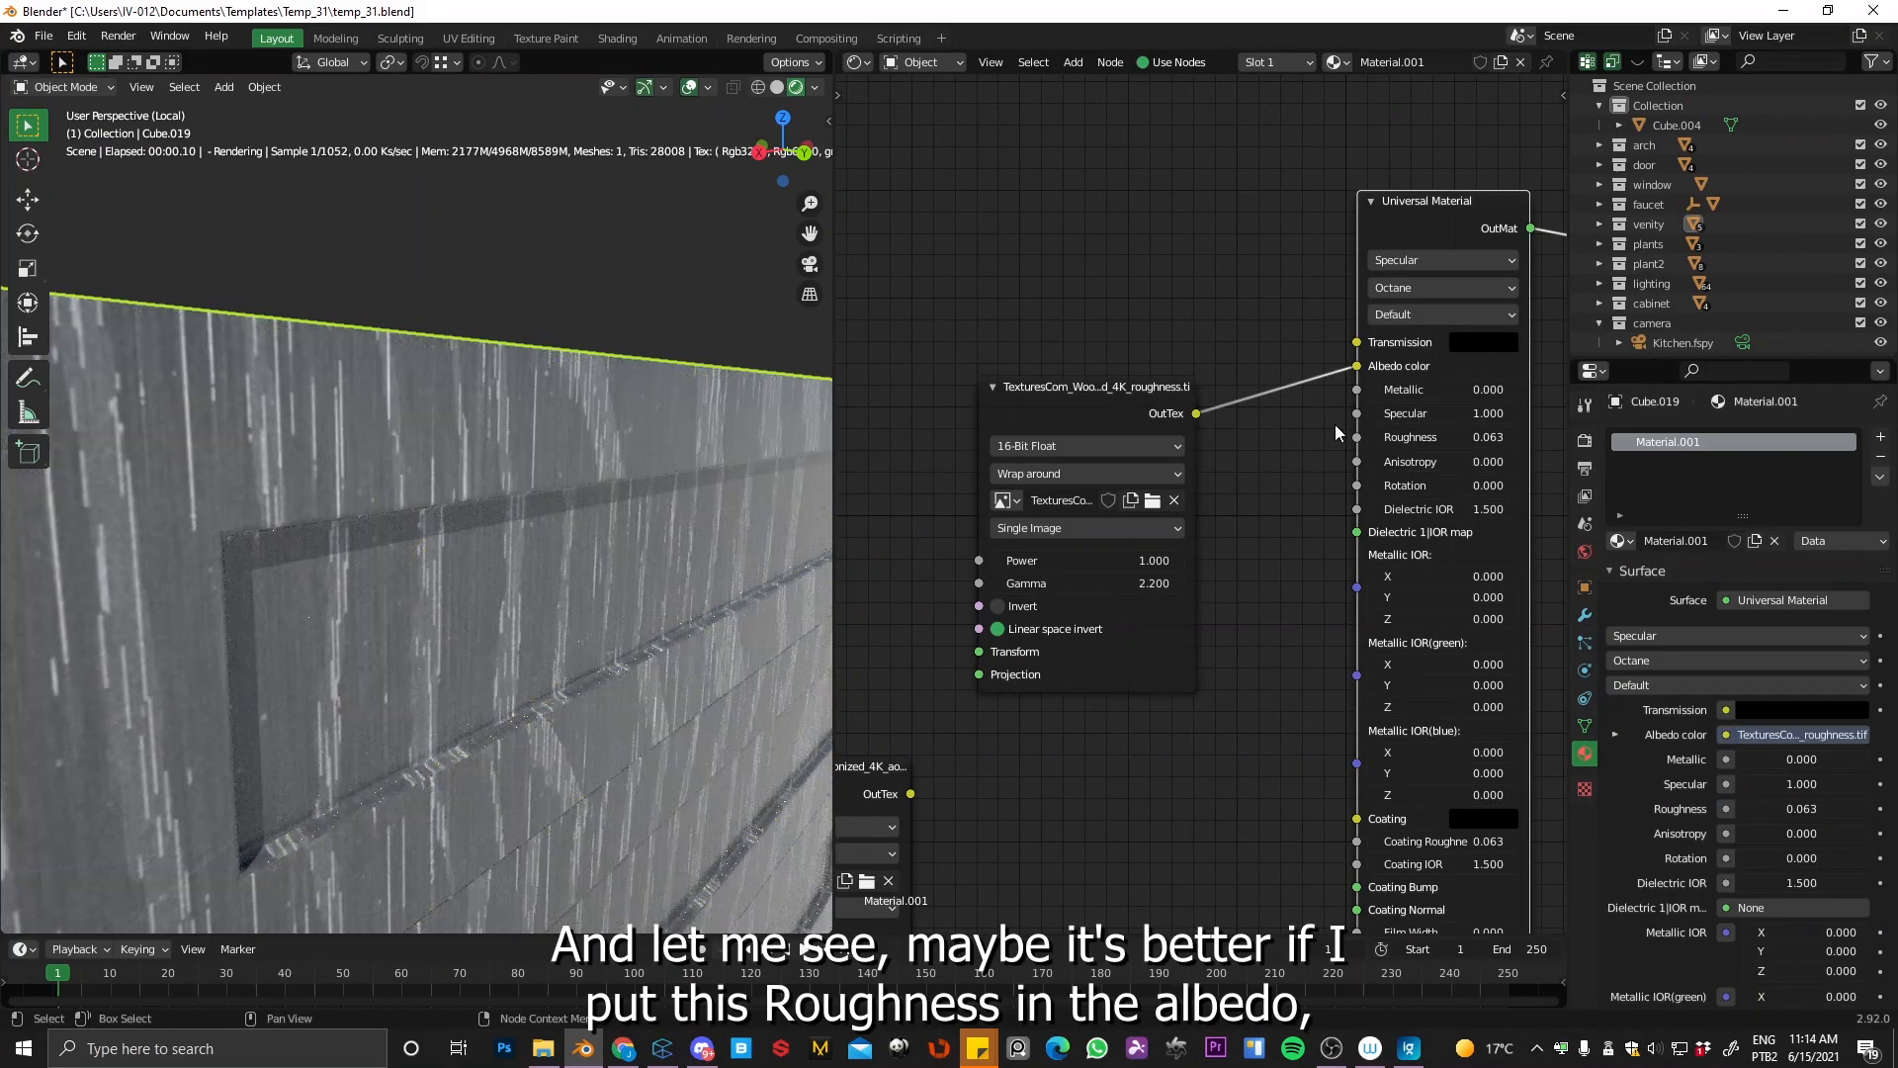
middle_click_drag(534, 457, 382, 558)
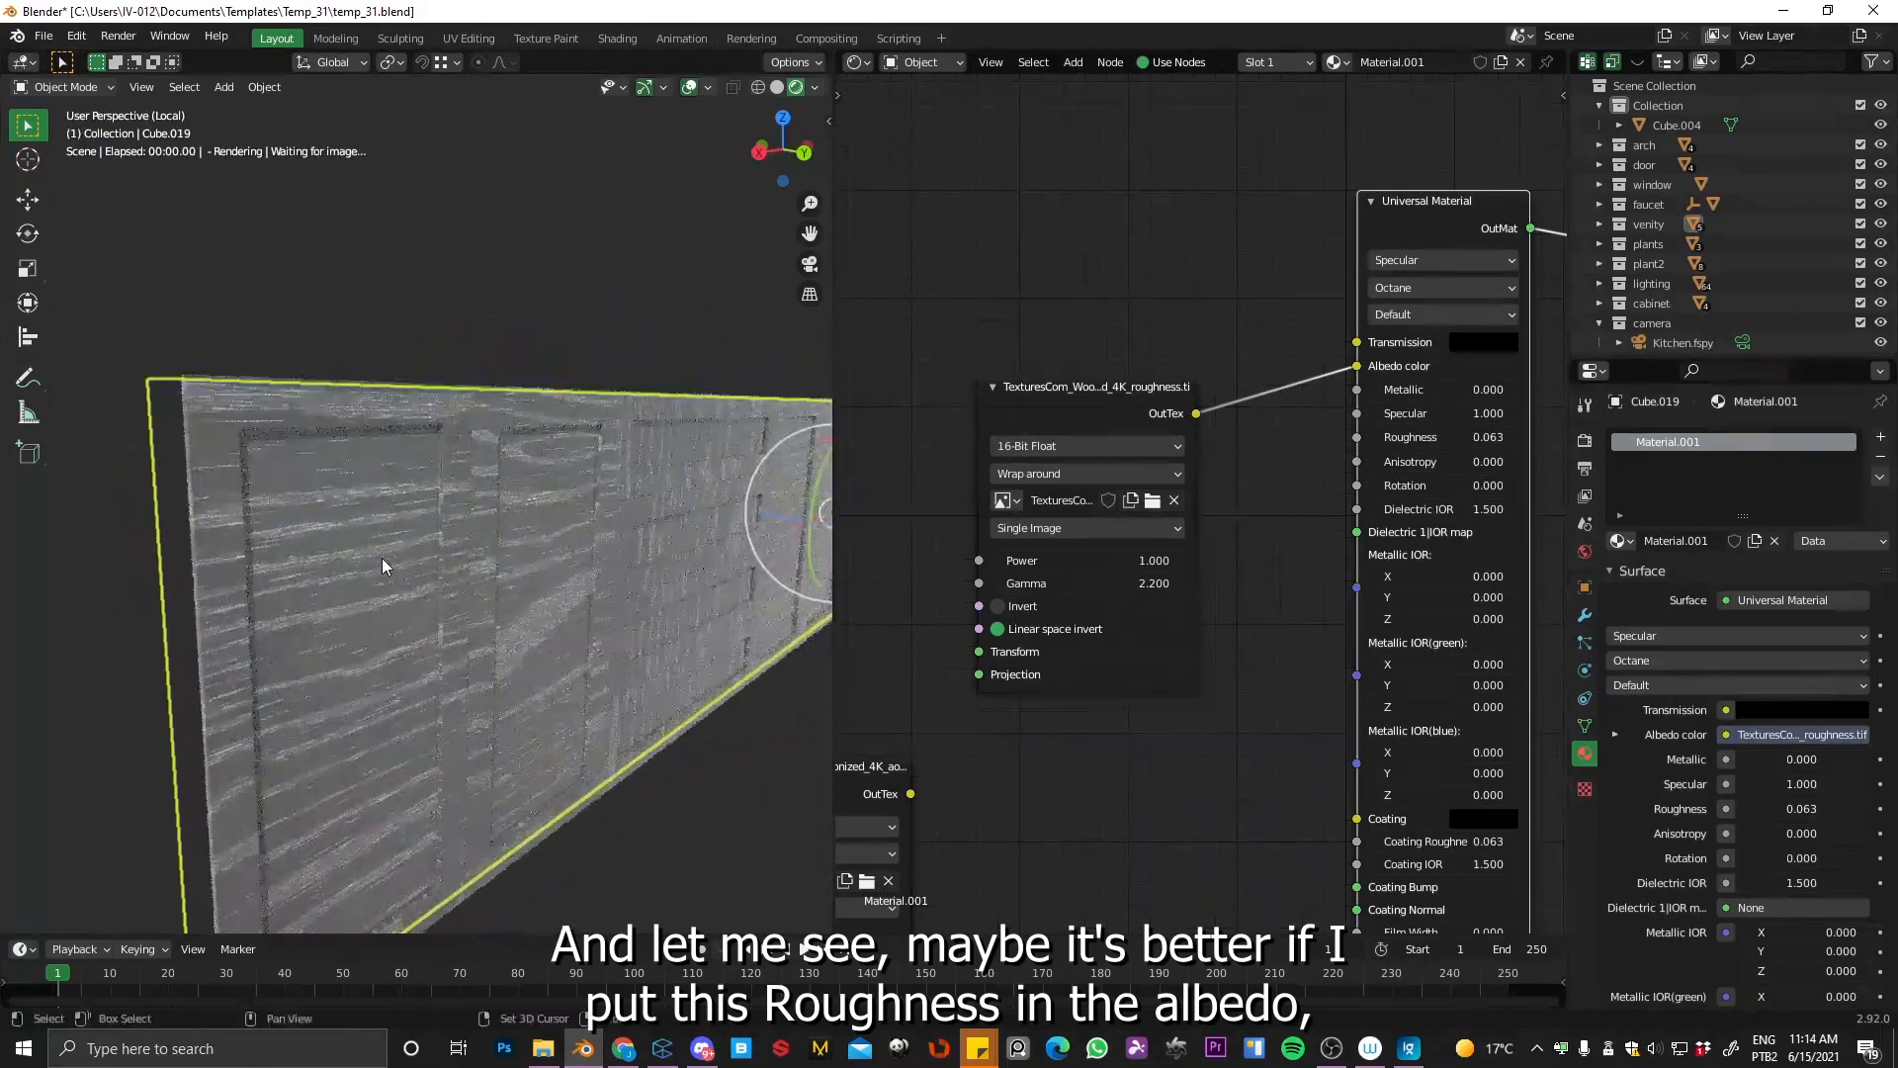
scroll(441, 536, "up", 2)
scroll(573, 478, "down", 2)
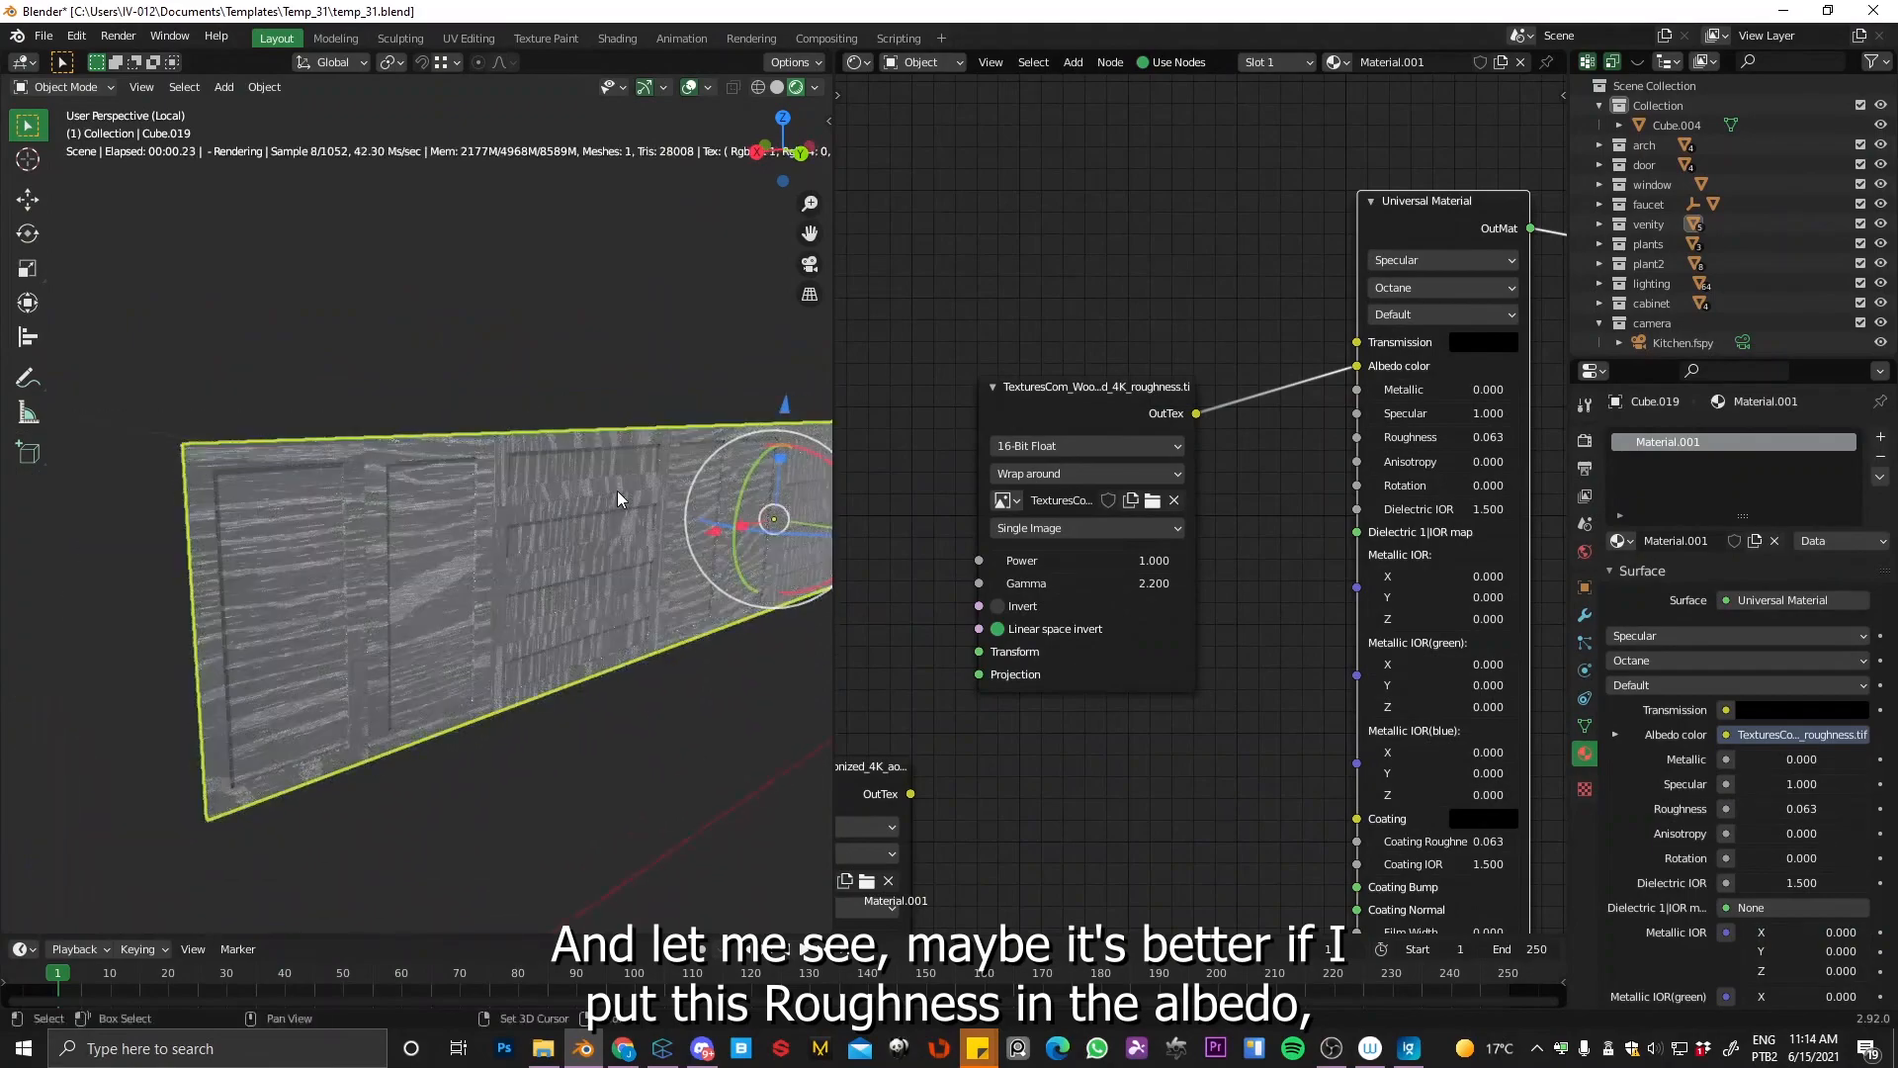
middle_click_drag(620, 491, 506, 524, "shift")
scroll(1034, 507, "down", 2)
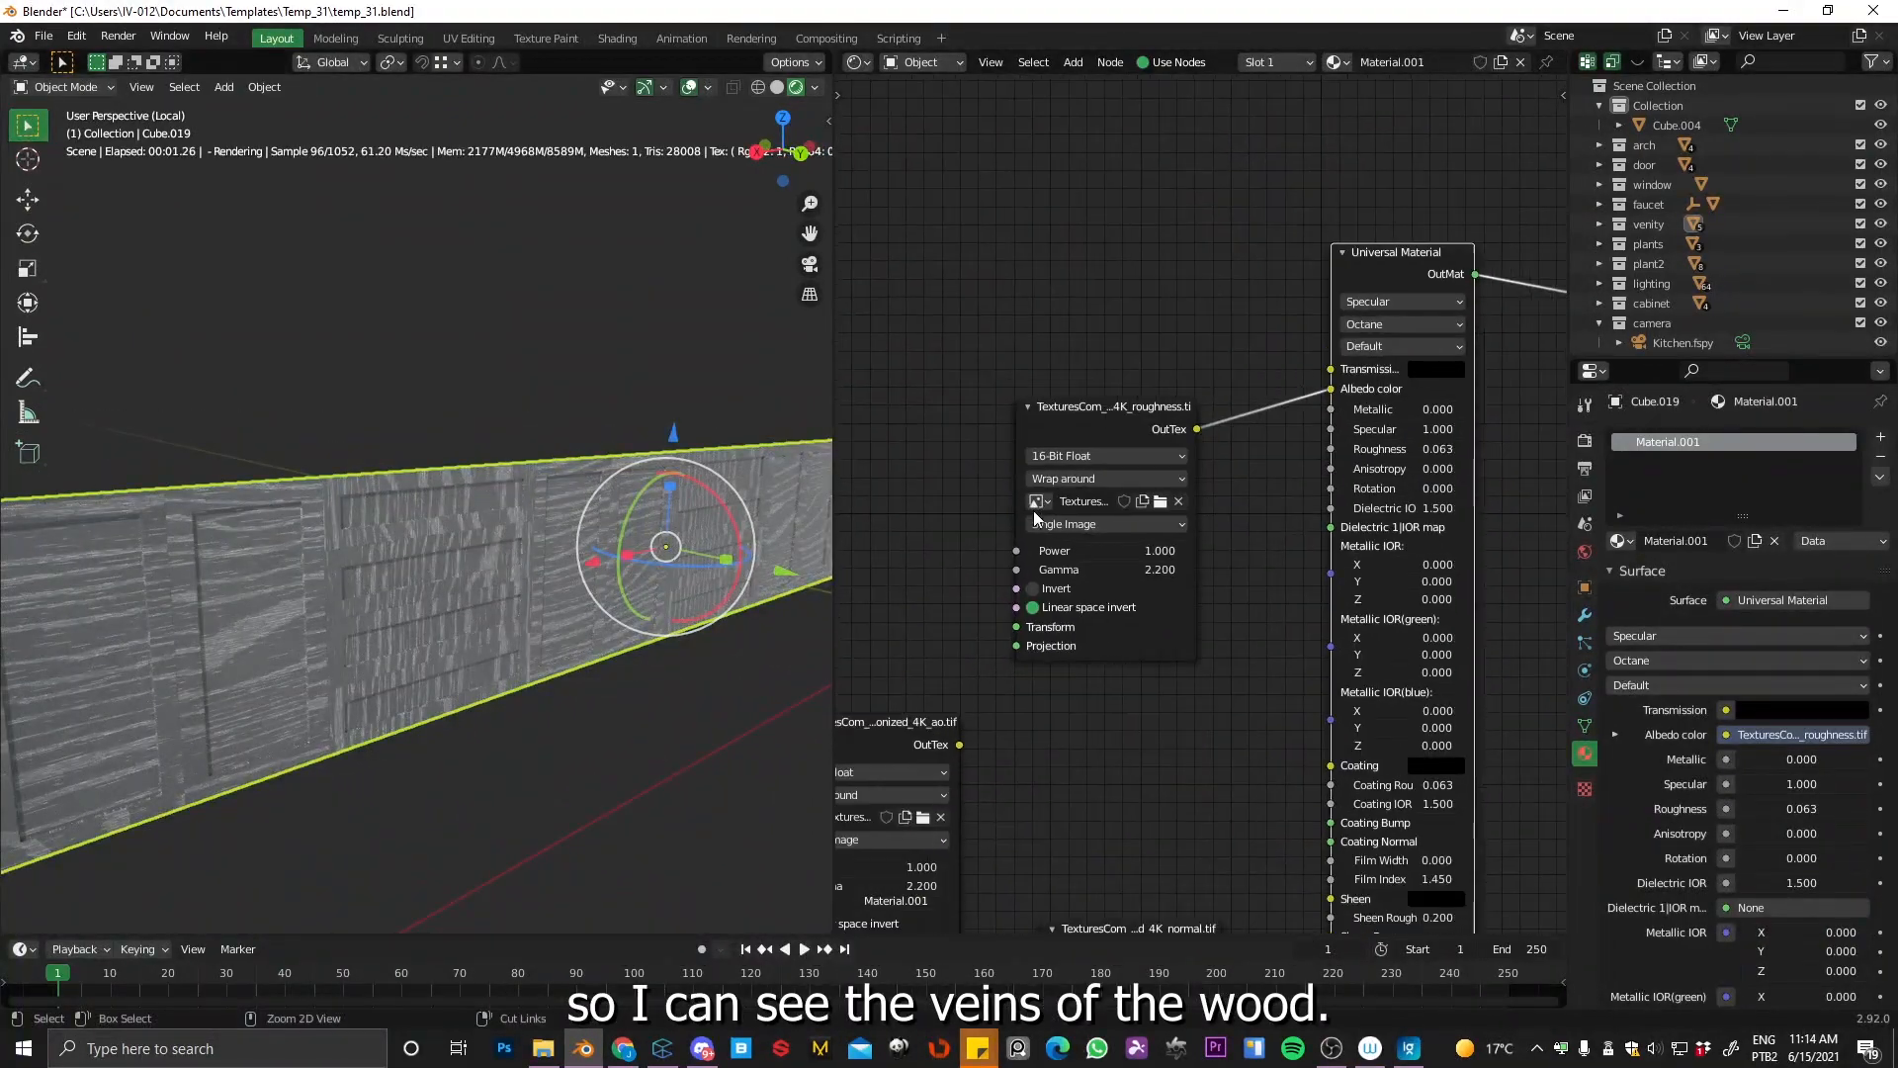
Step: Add a Full Transform node to the wood roughness texture
right_click(1130, 398)
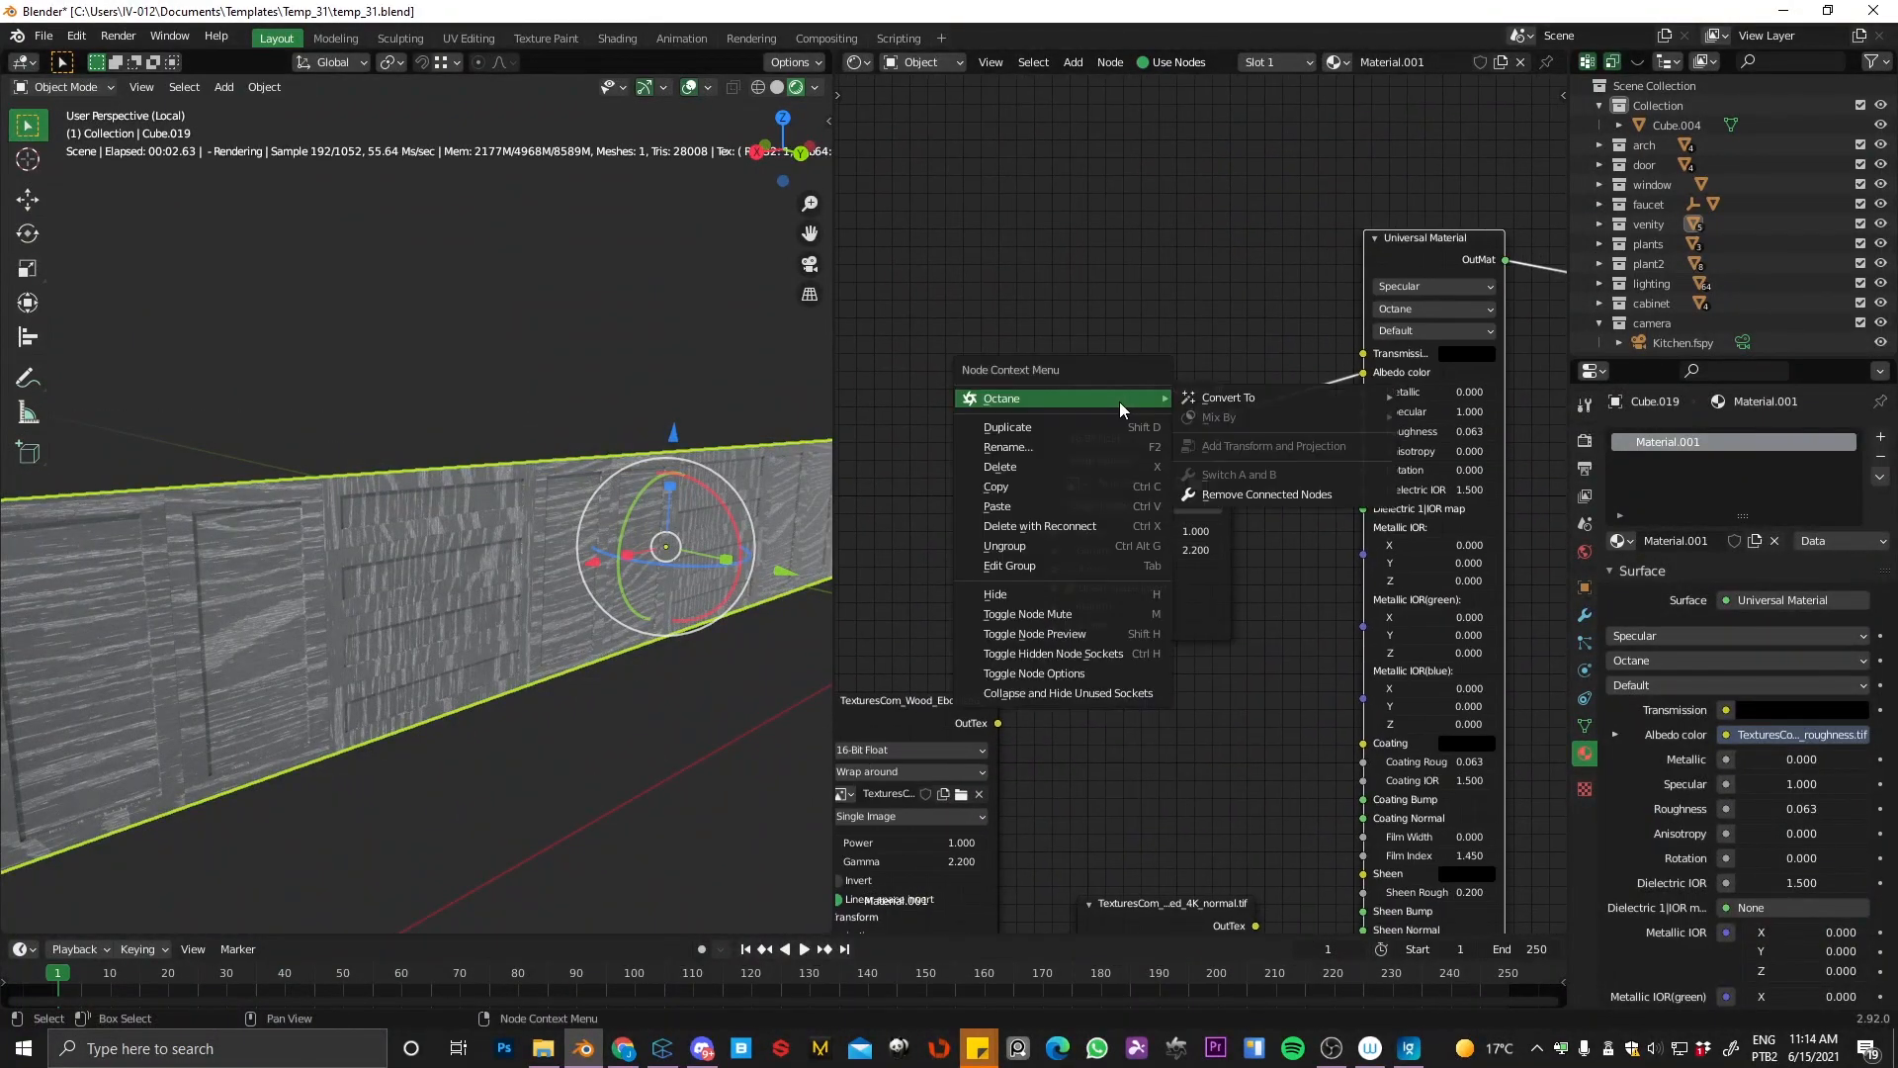
key("Escape")
right_click(1173, 410)
mouse_move(1184, 399)
left_click(1342, 445)
left_click(1302, 570)
Step: Set all three Scale values of the wood texture's Full Transform node to 0.500
scroll(1036, 500, "up", 3)
left_click_drag(1038, 500, 1051, 573)
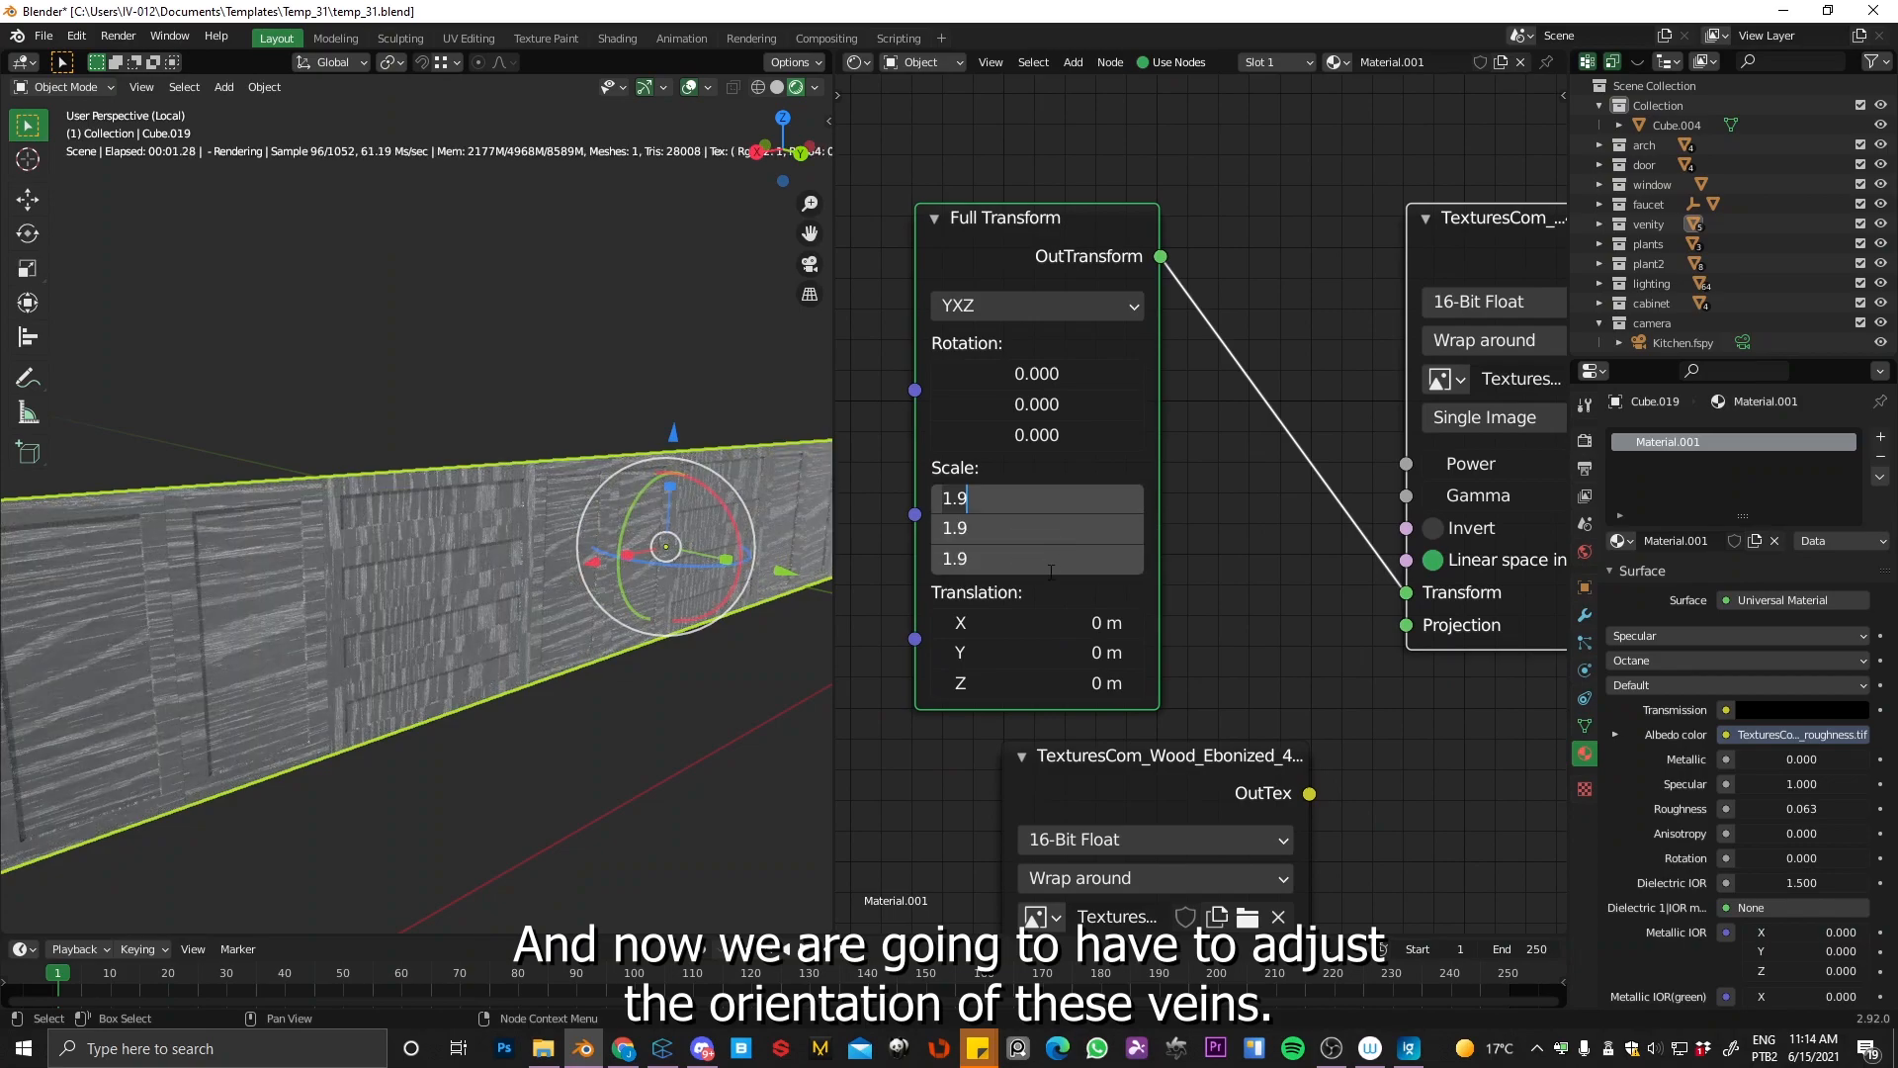
key("BackSpace")
key("BackSpace")
key("BackSpace")
type("0.5")
key("Return")
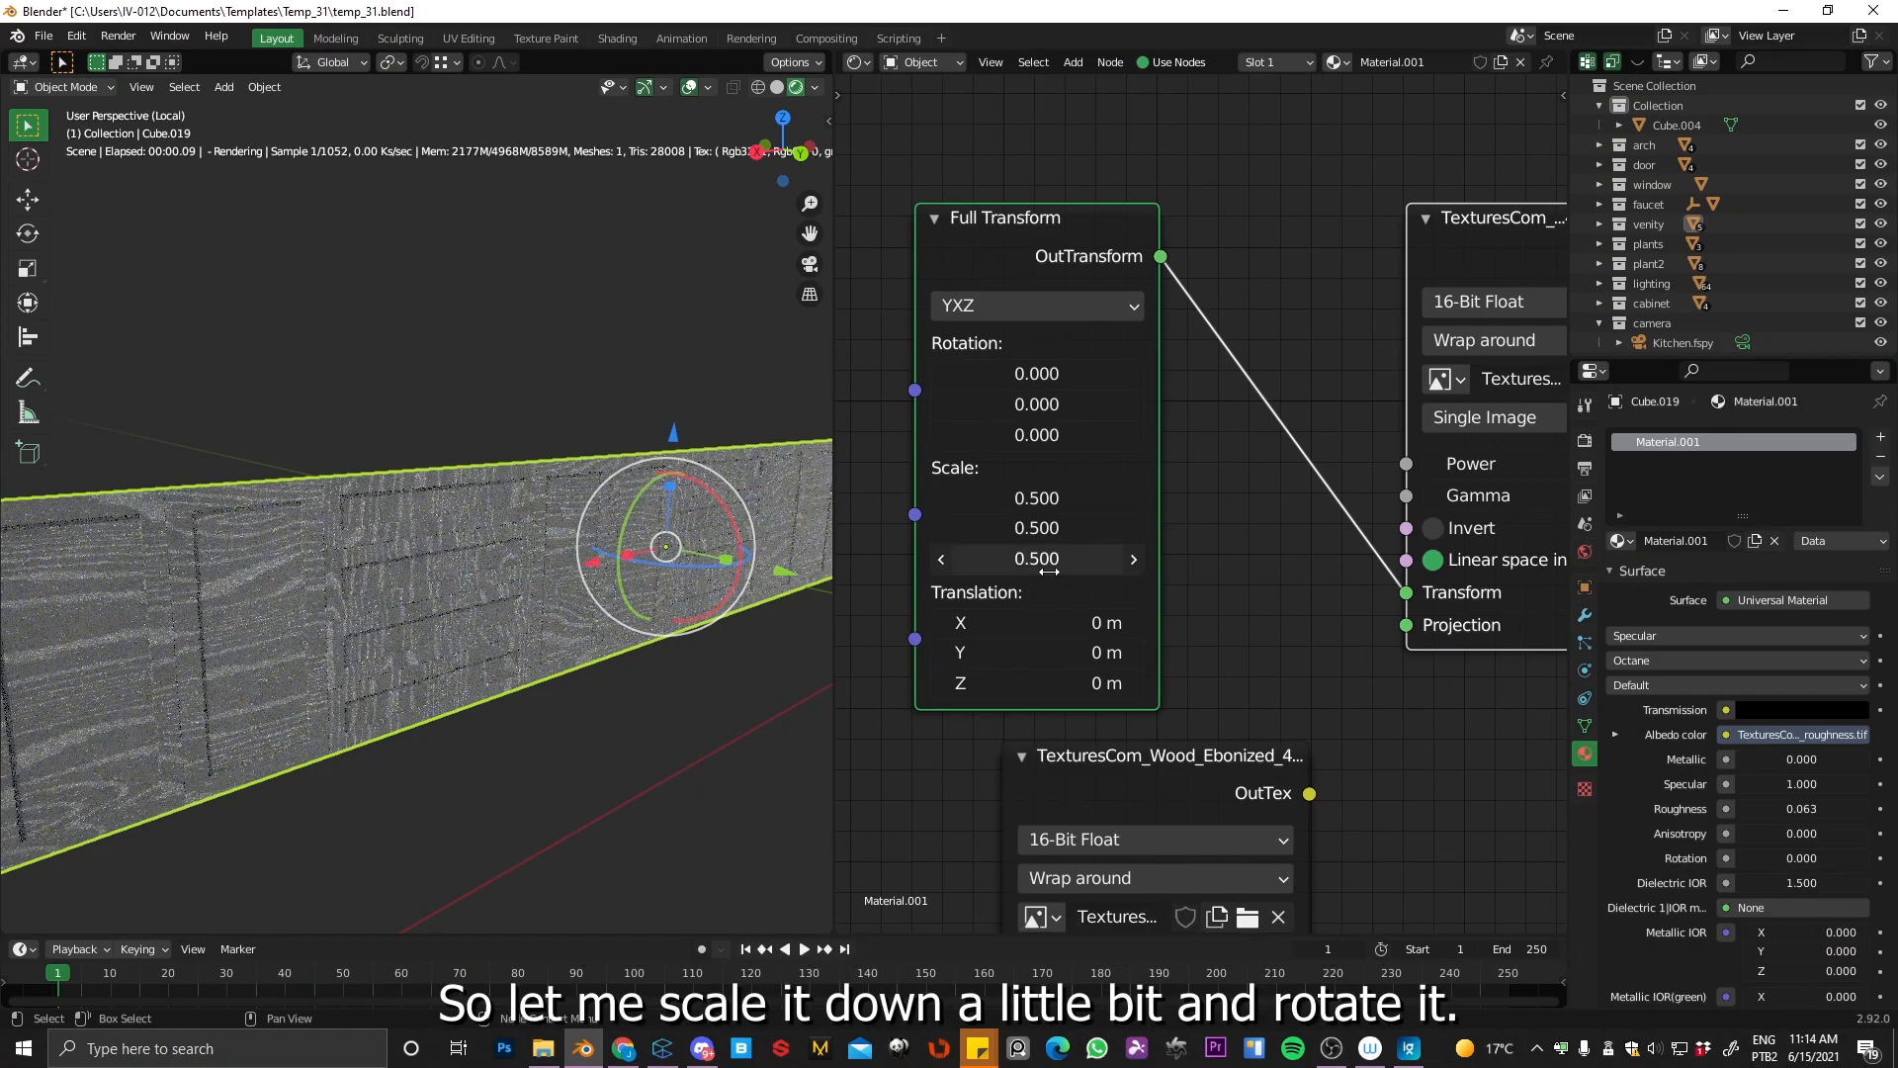
middle_click_drag(431, 500, 466, 442, "ctrl")
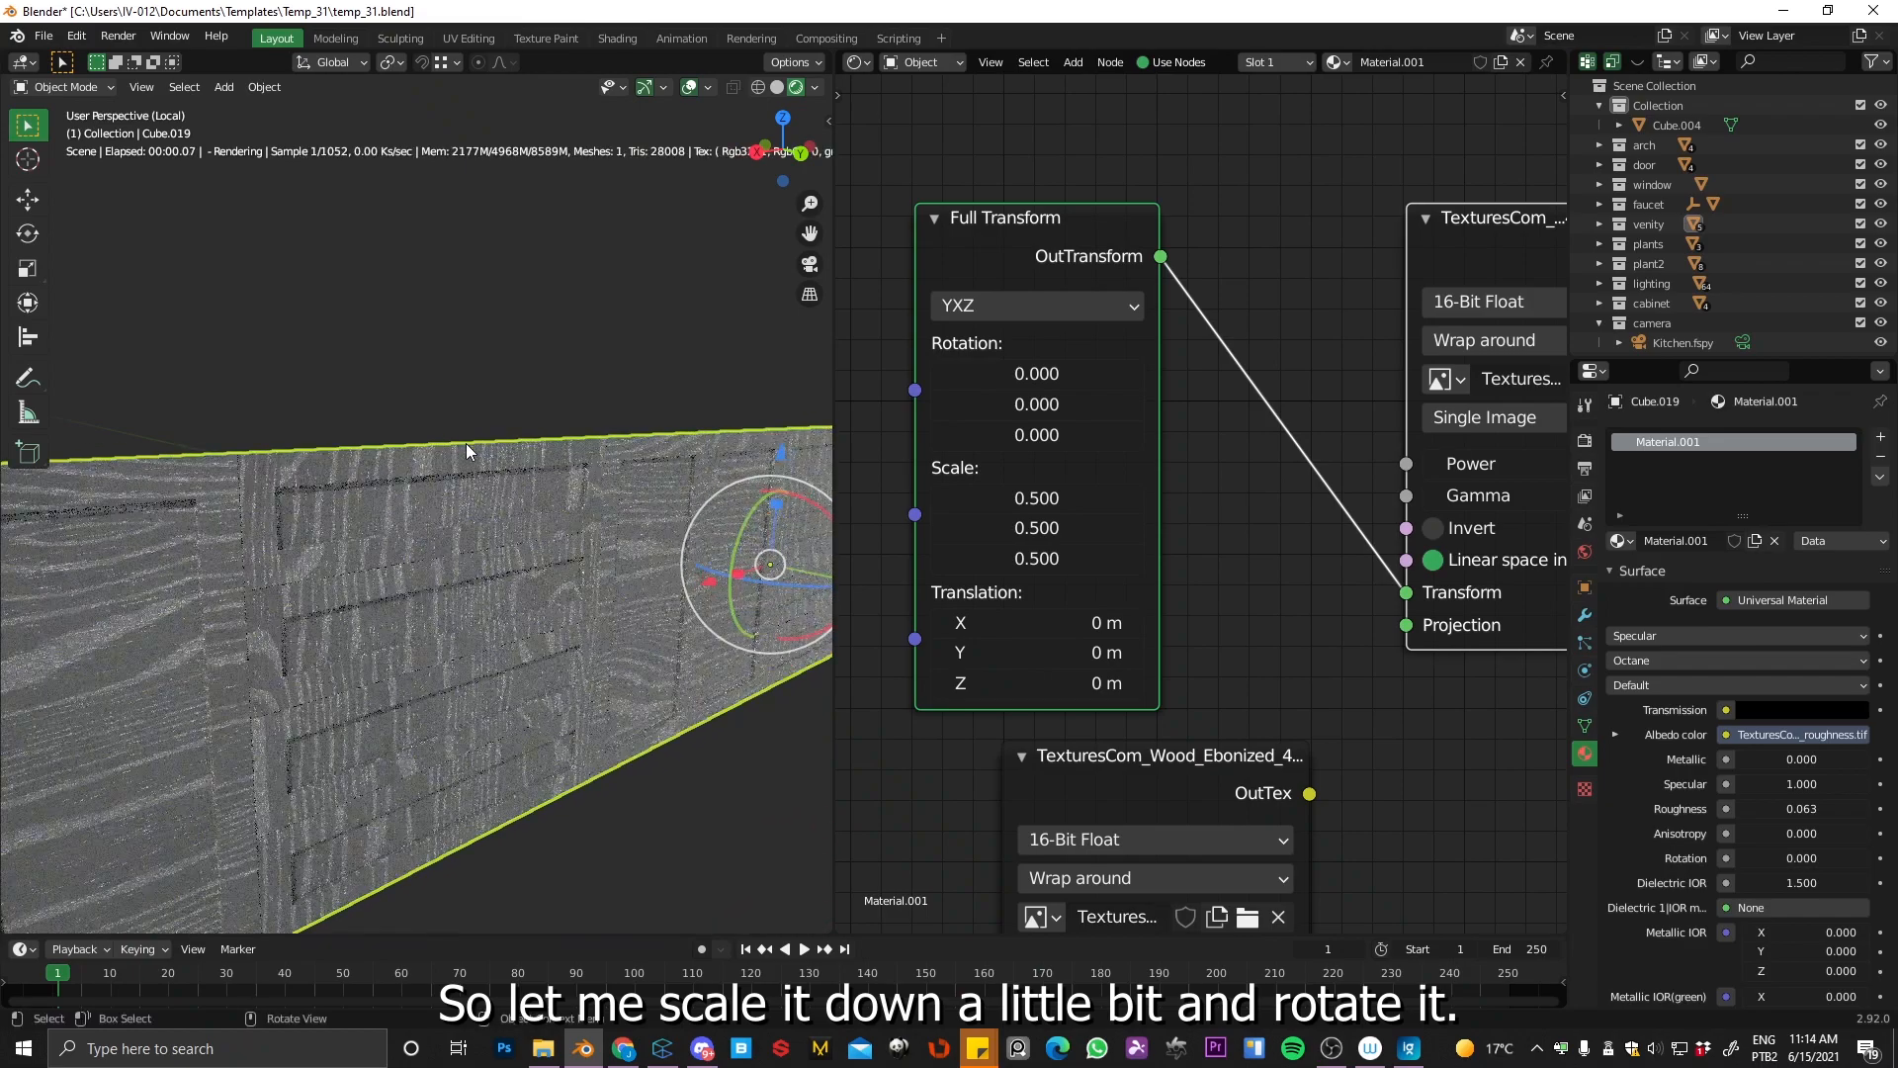
Step: Set the Full Transform node's Z rotation to 90 and check the grain direction on the cabinet
middle_click_drag(1082, 401, 1204, 397)
left_click(1173, 427)
type("90")
key("Return")
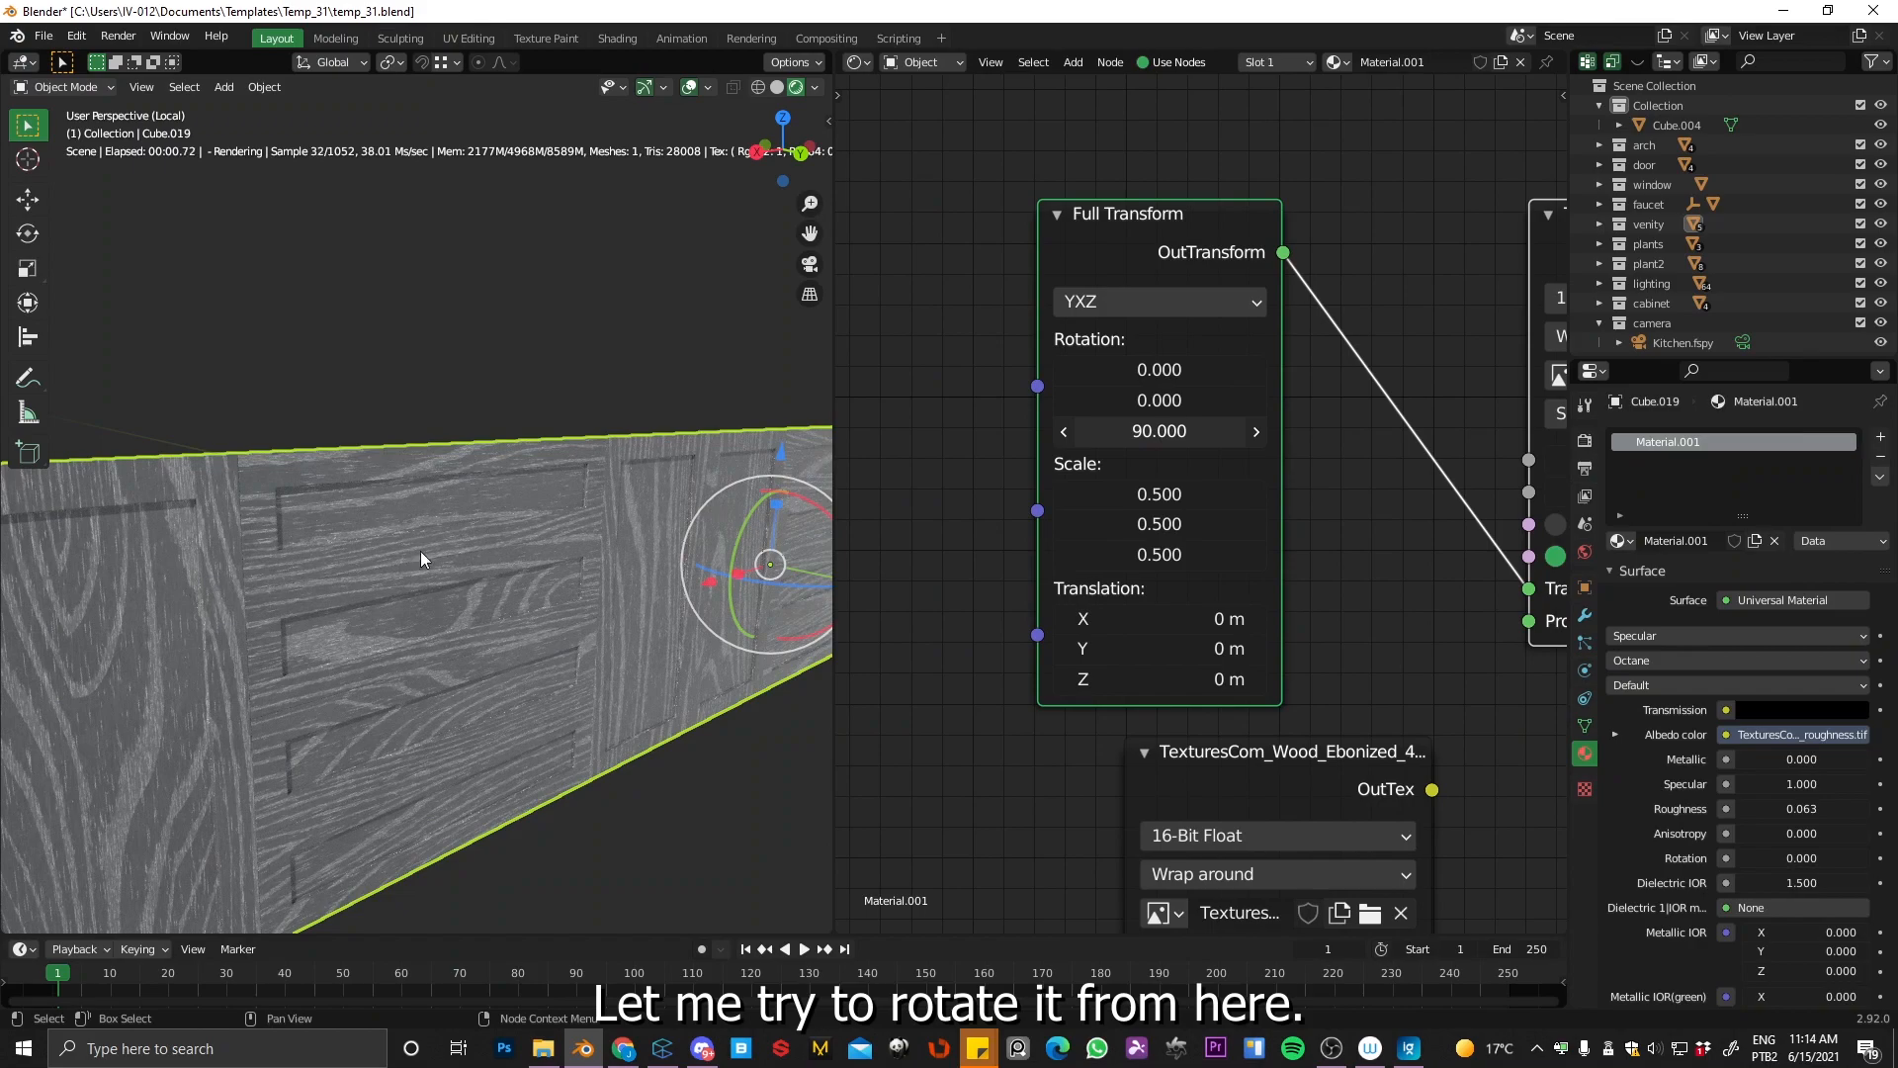
middle_click_drag(353, 530, 306, 558)
Step: Set all three Scale values of the Full Transform node to 0.200 and check the wood grain
left_click_drag(1159, 494, 1137, 573)
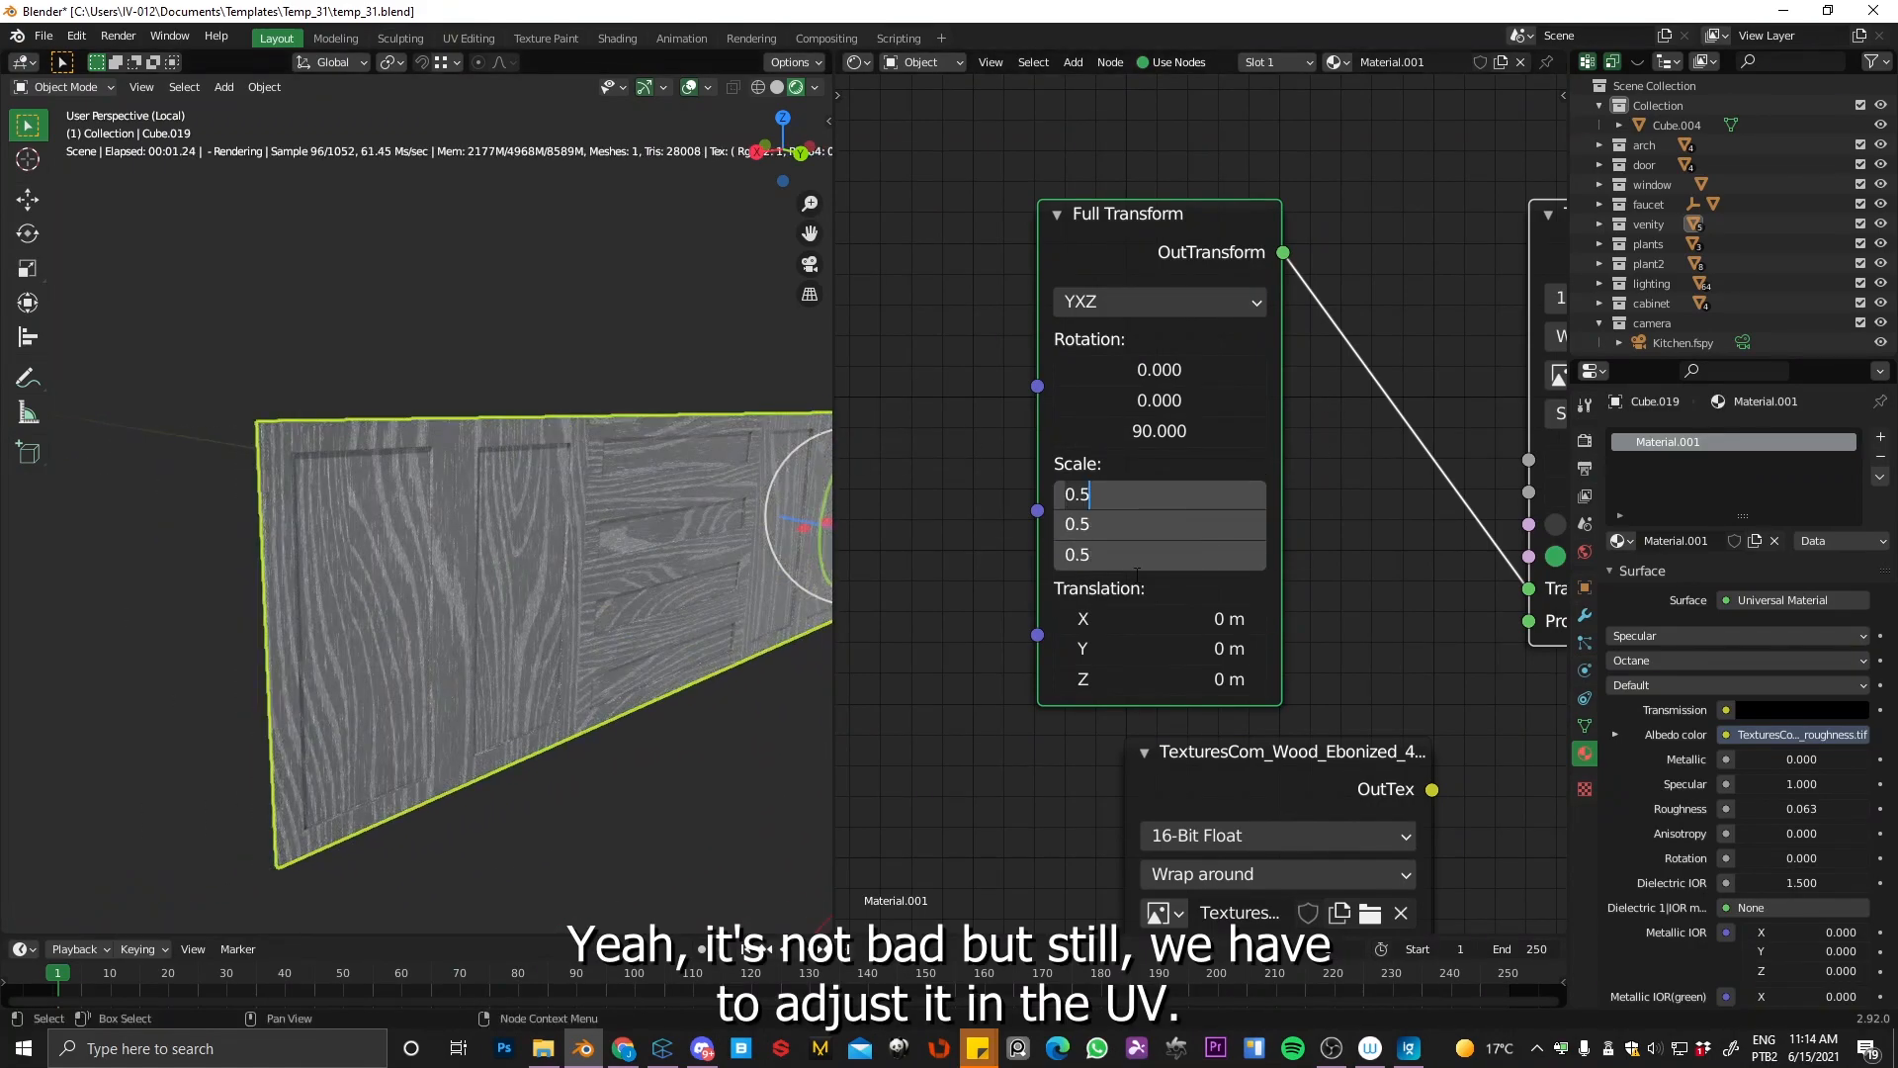
type("0.2")
key("Return")
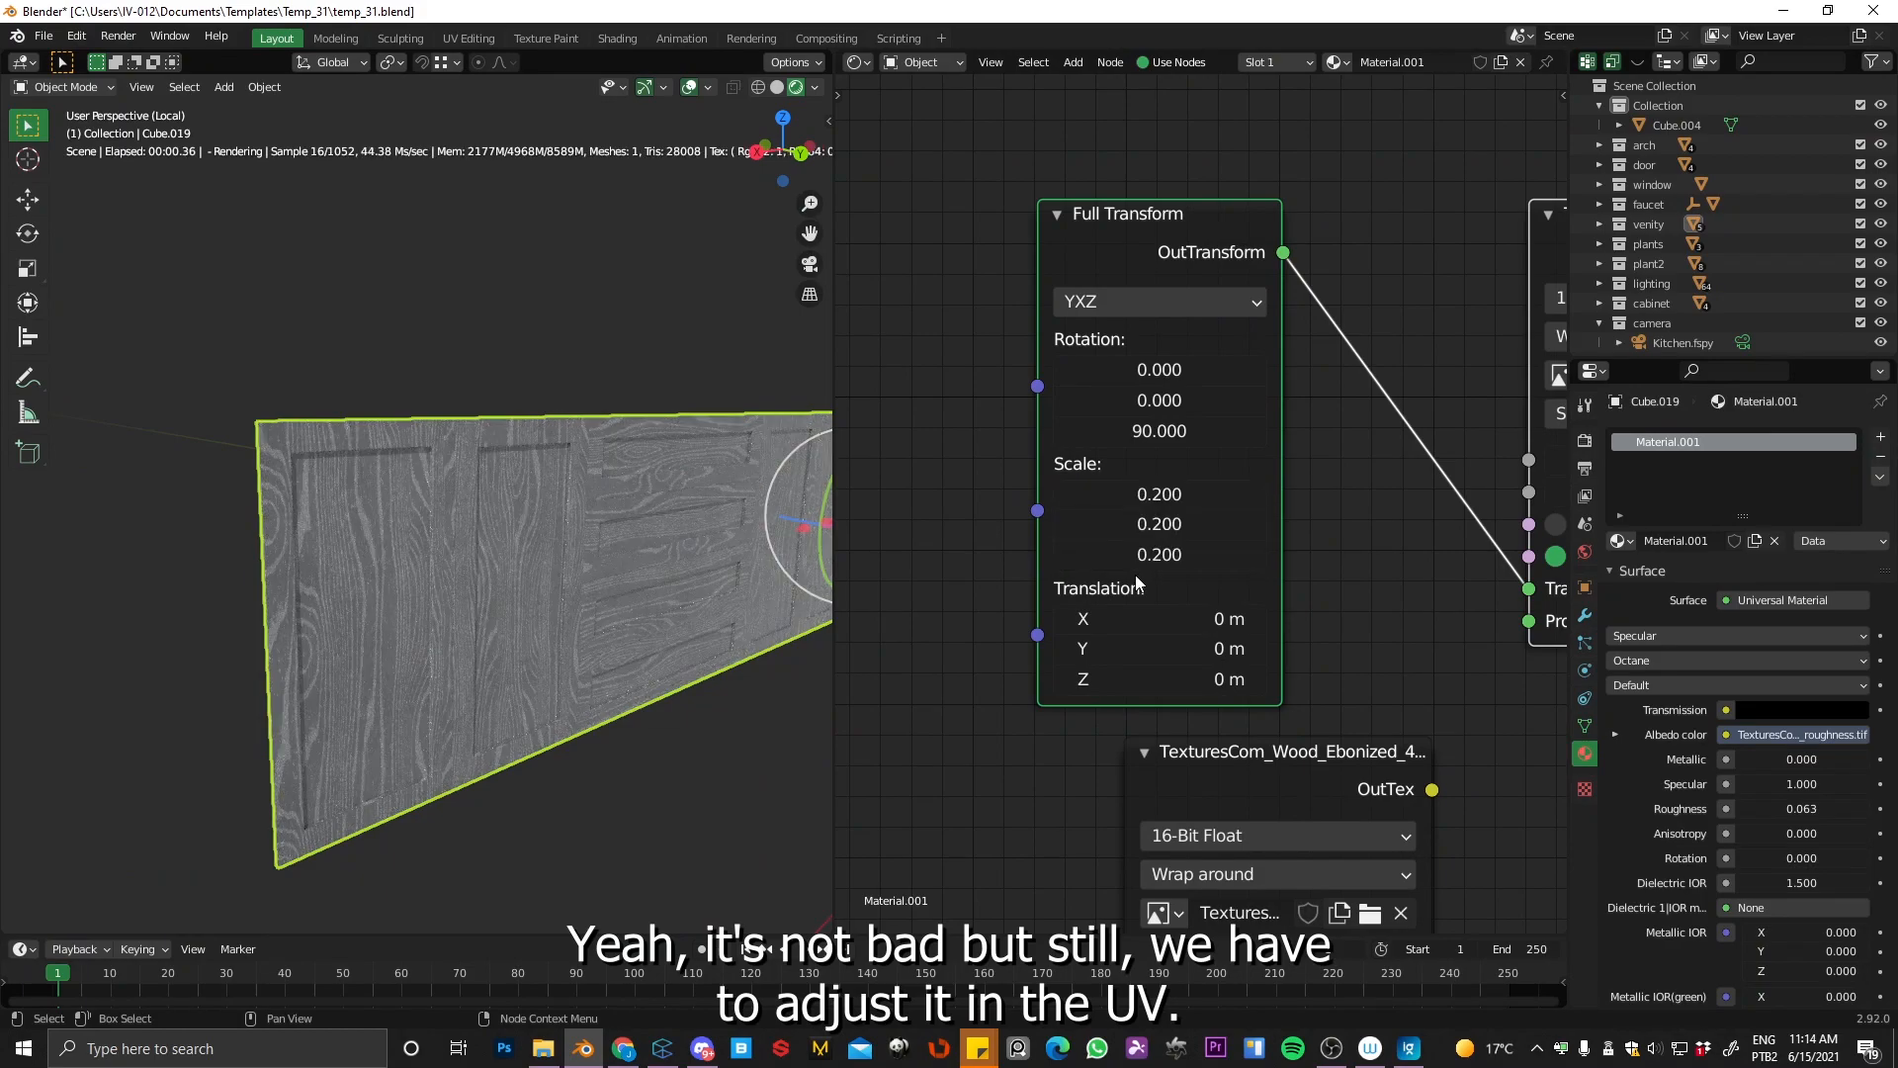
middle_click_drag(607, 596, 509, 597)
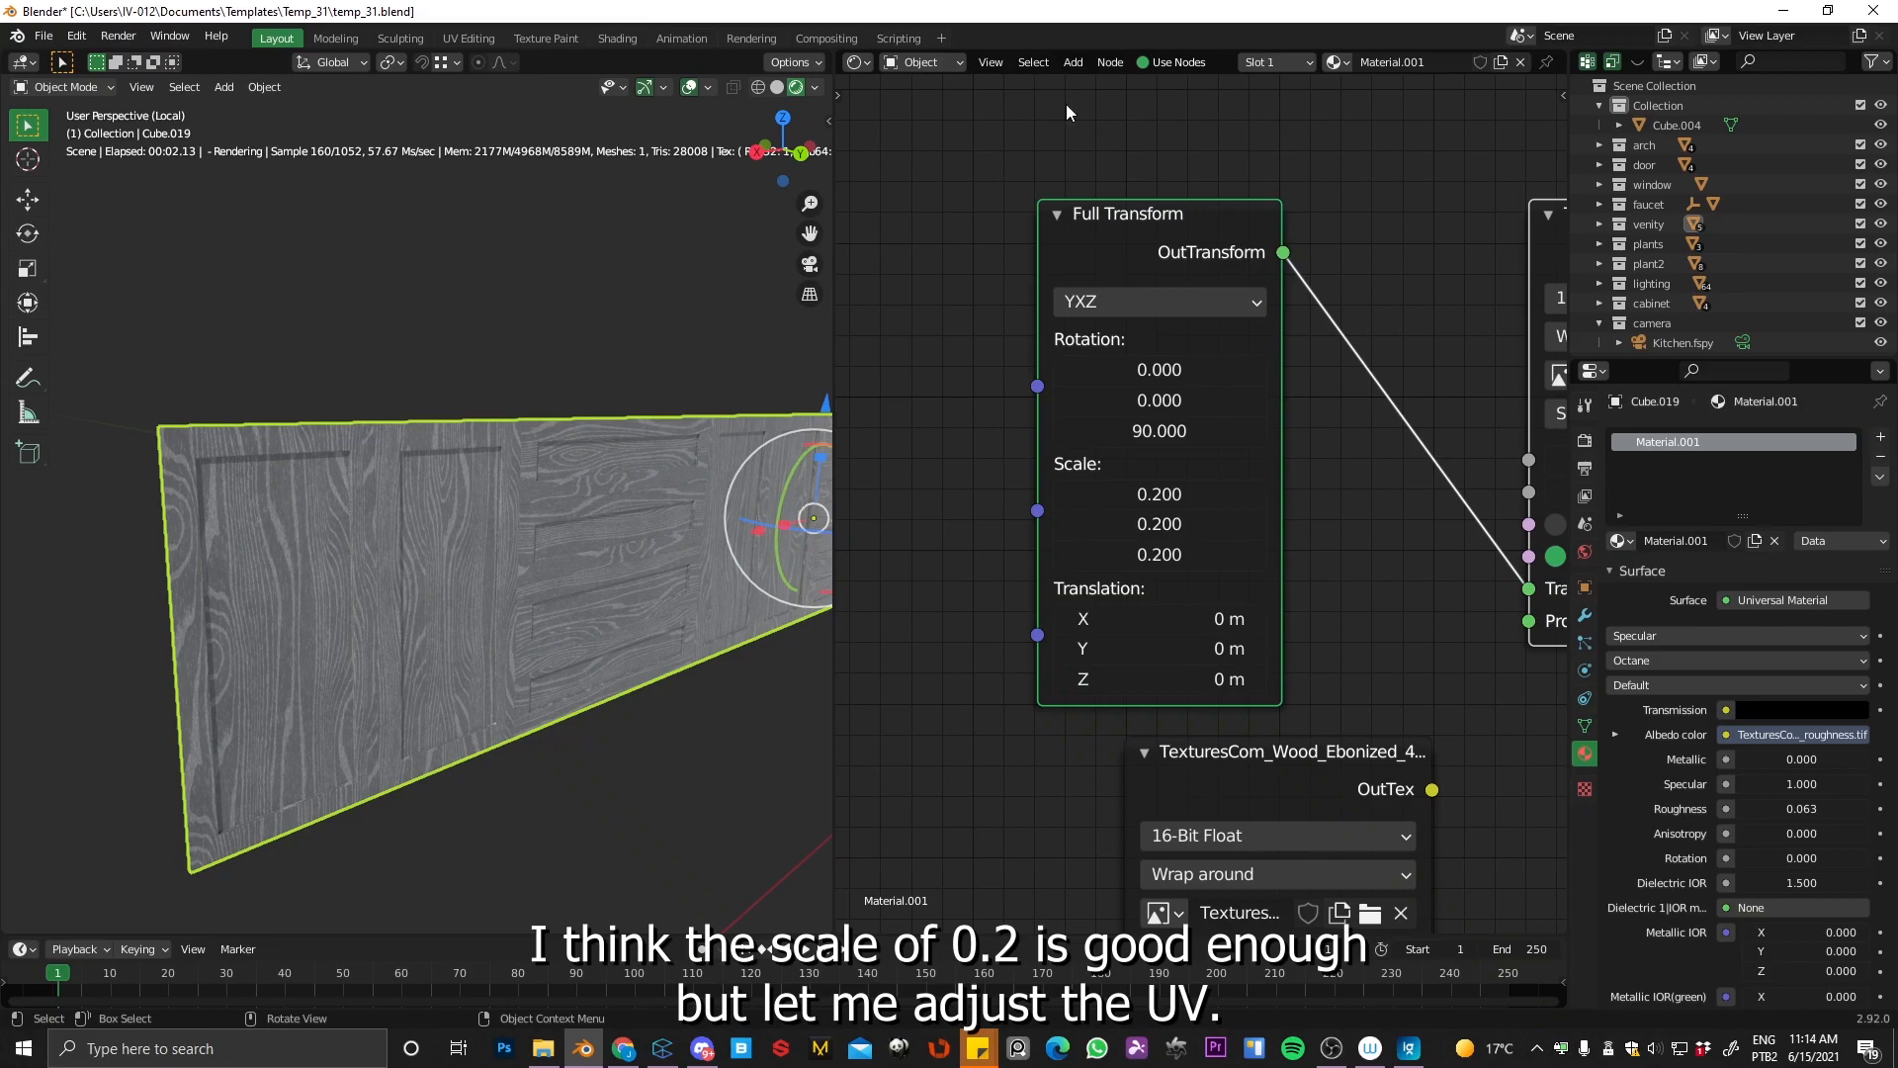
Step: Switch the Shader Editor to the UV Editor and enter Edit Mode on the cabinet fronts
left_click(859, 62)
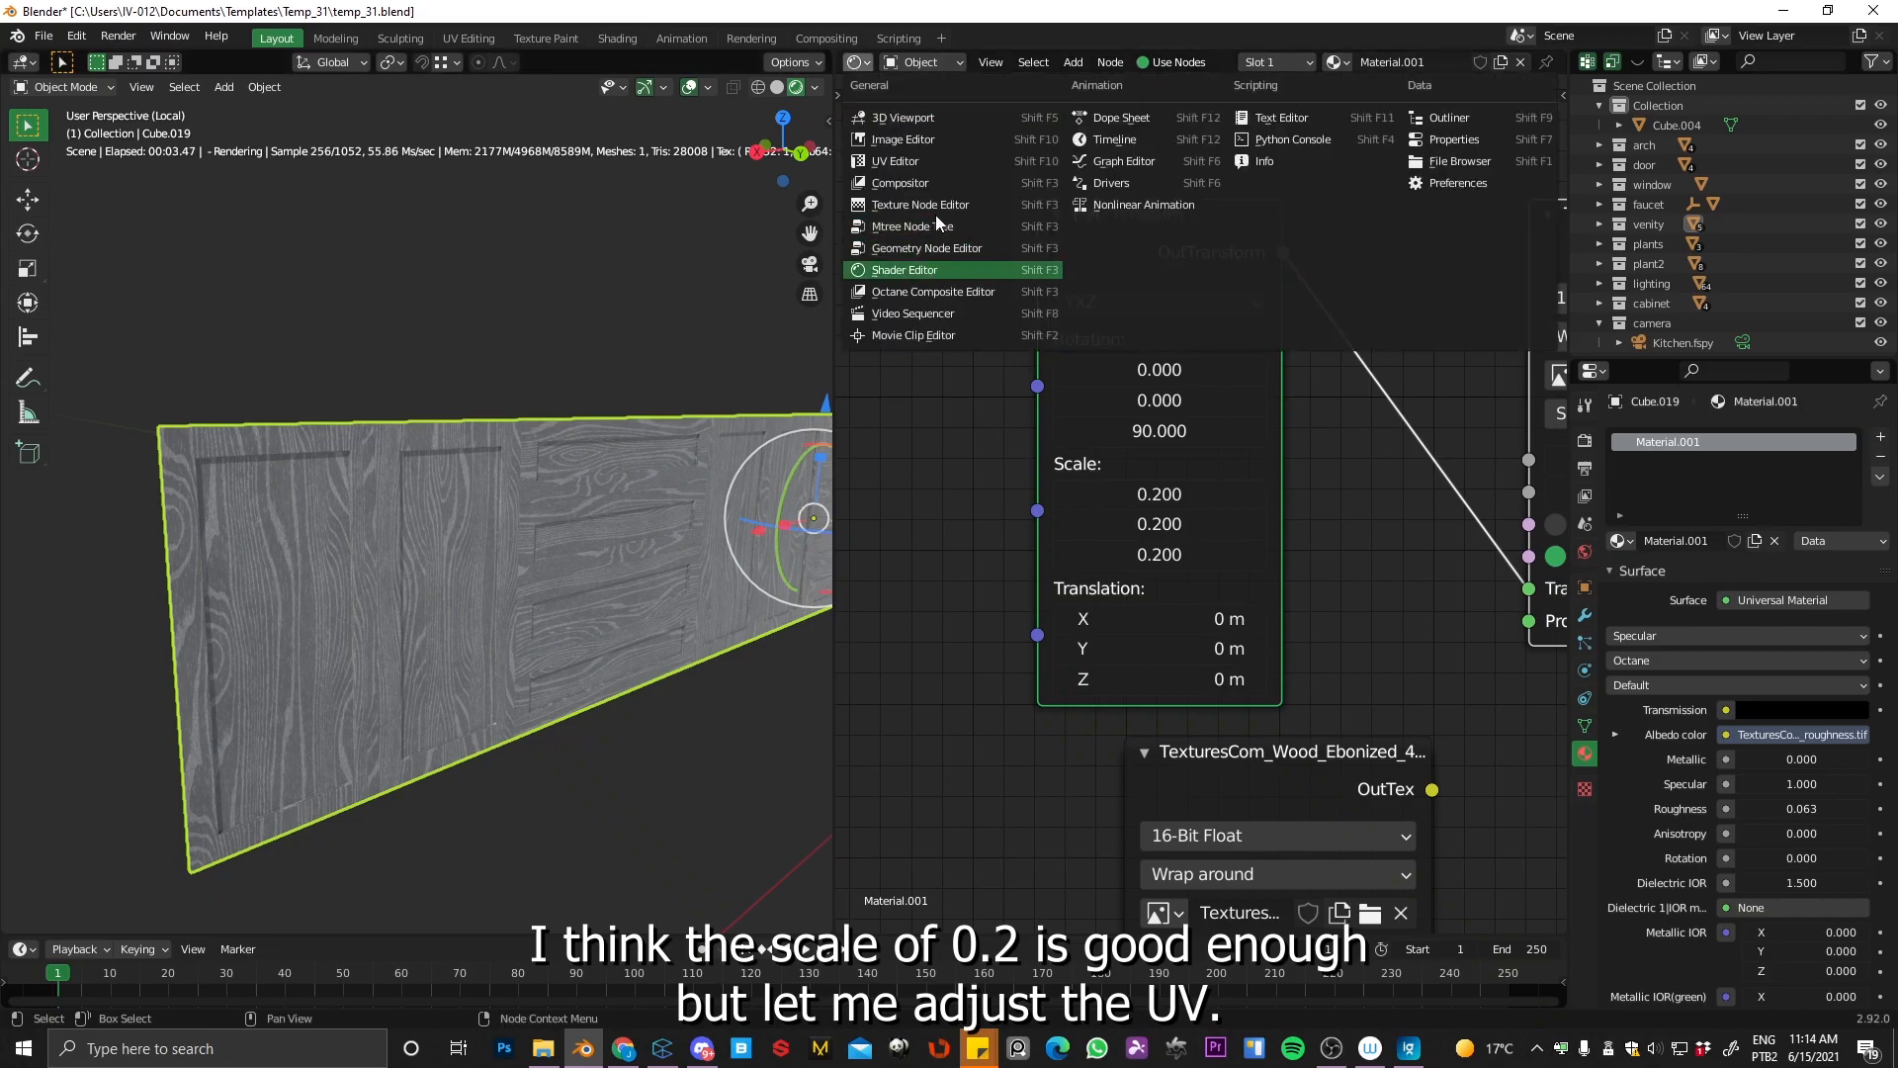
left_click(895, 161)
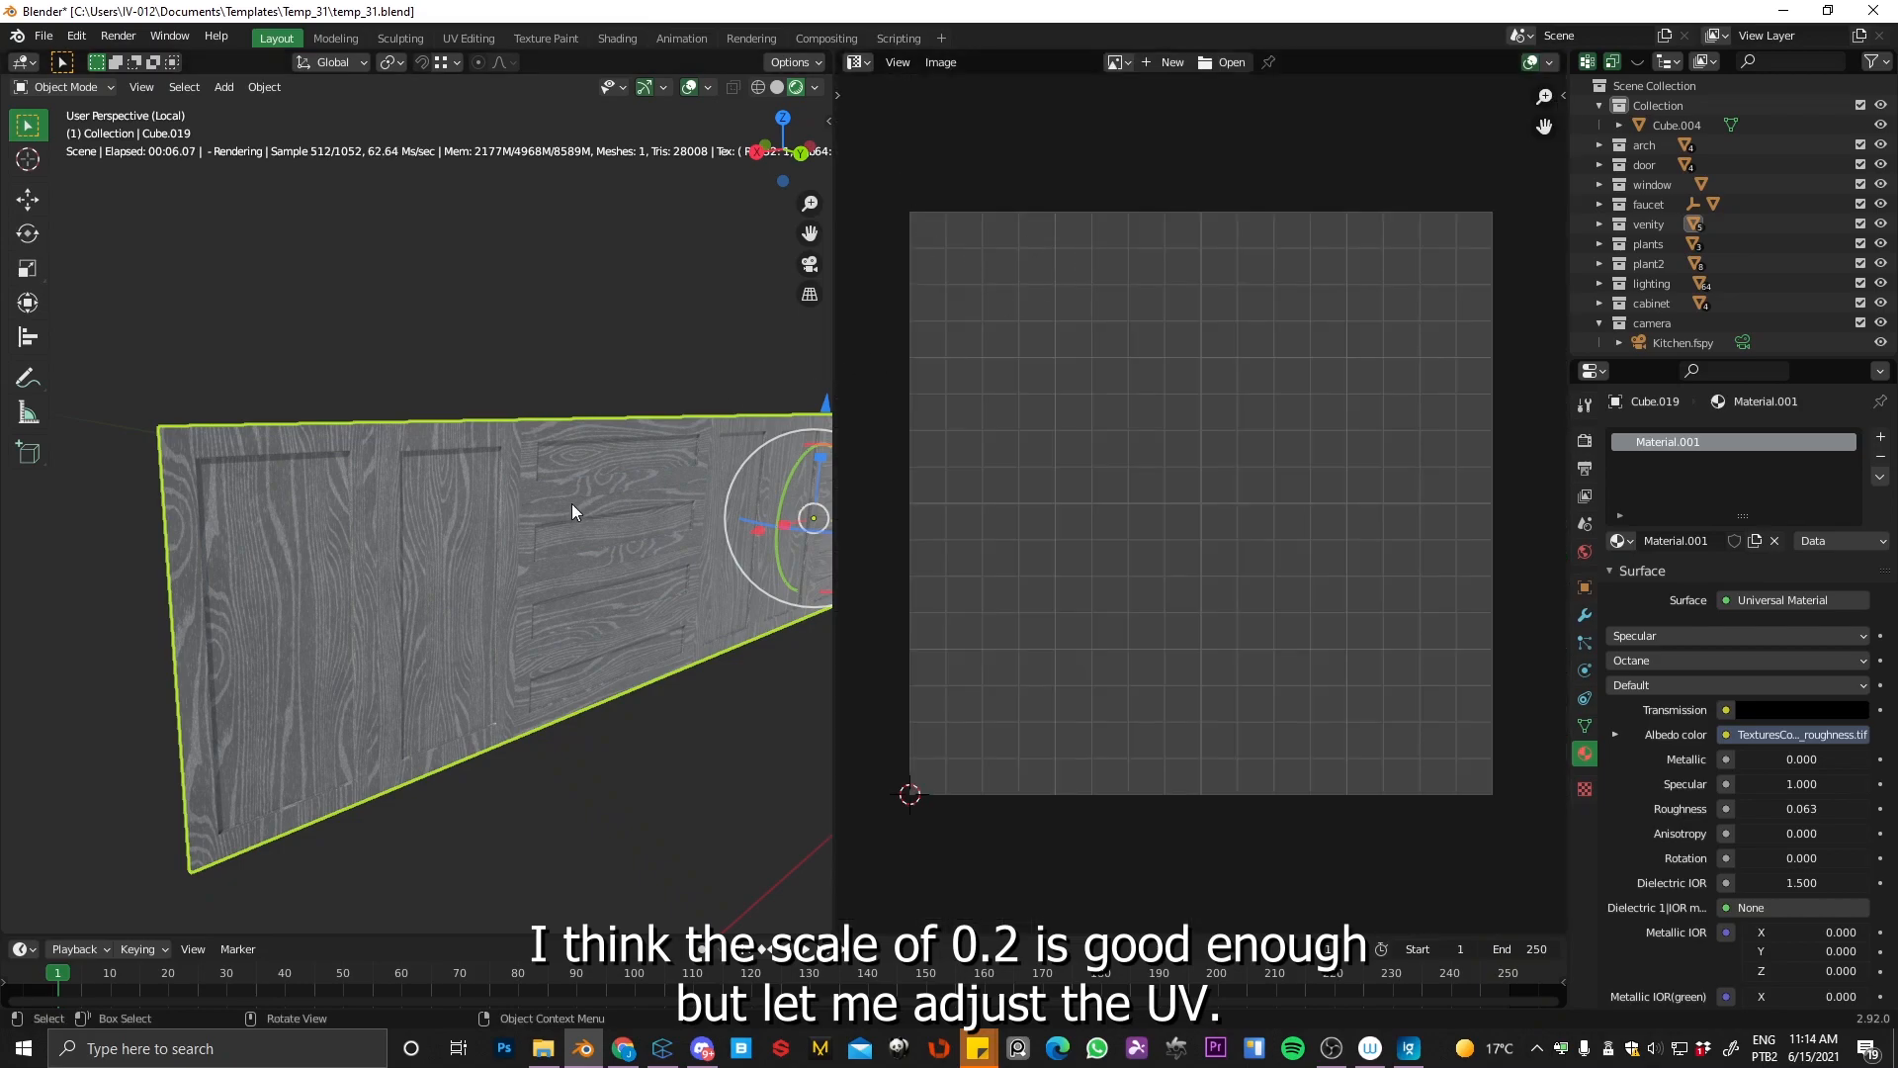
key("Tab")
left_click(712, 476)
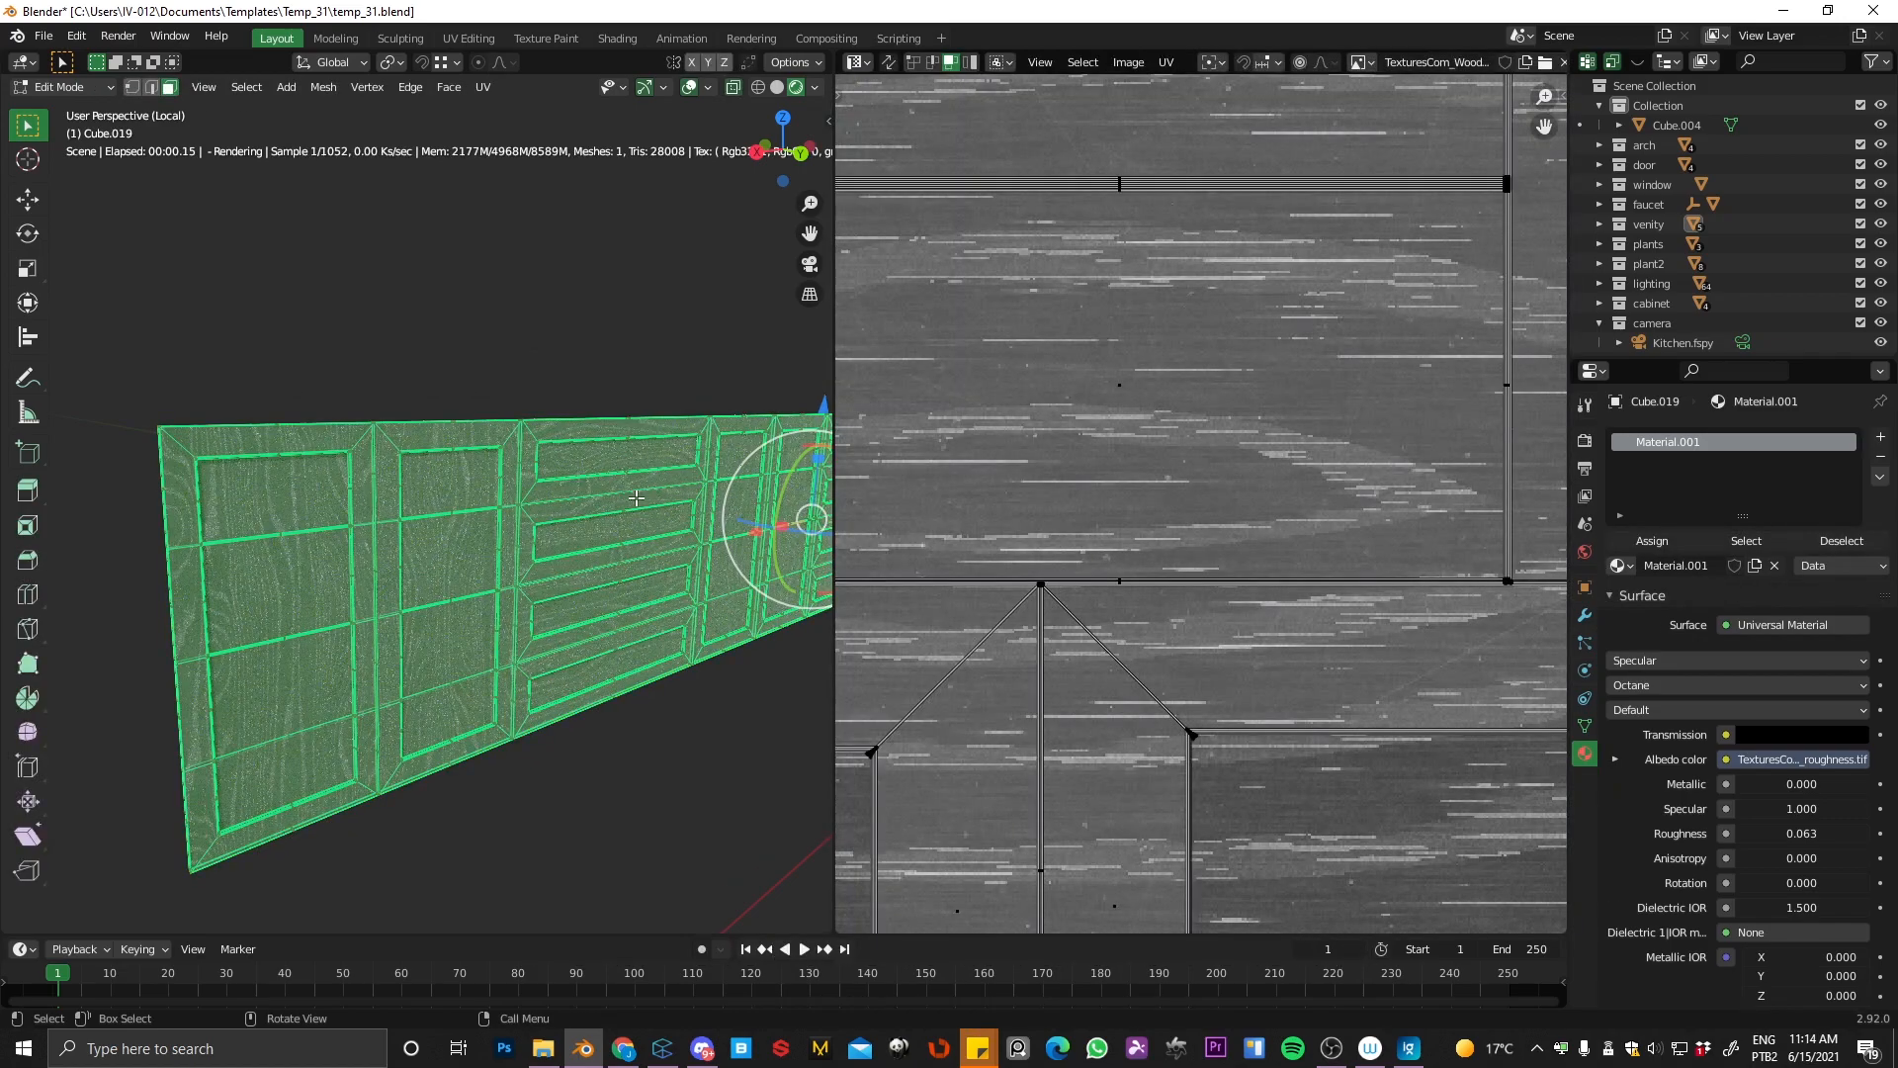
Step: Select the upper and lower horizontal frame faces of the first two cabinet doors
left_click(288, 446)
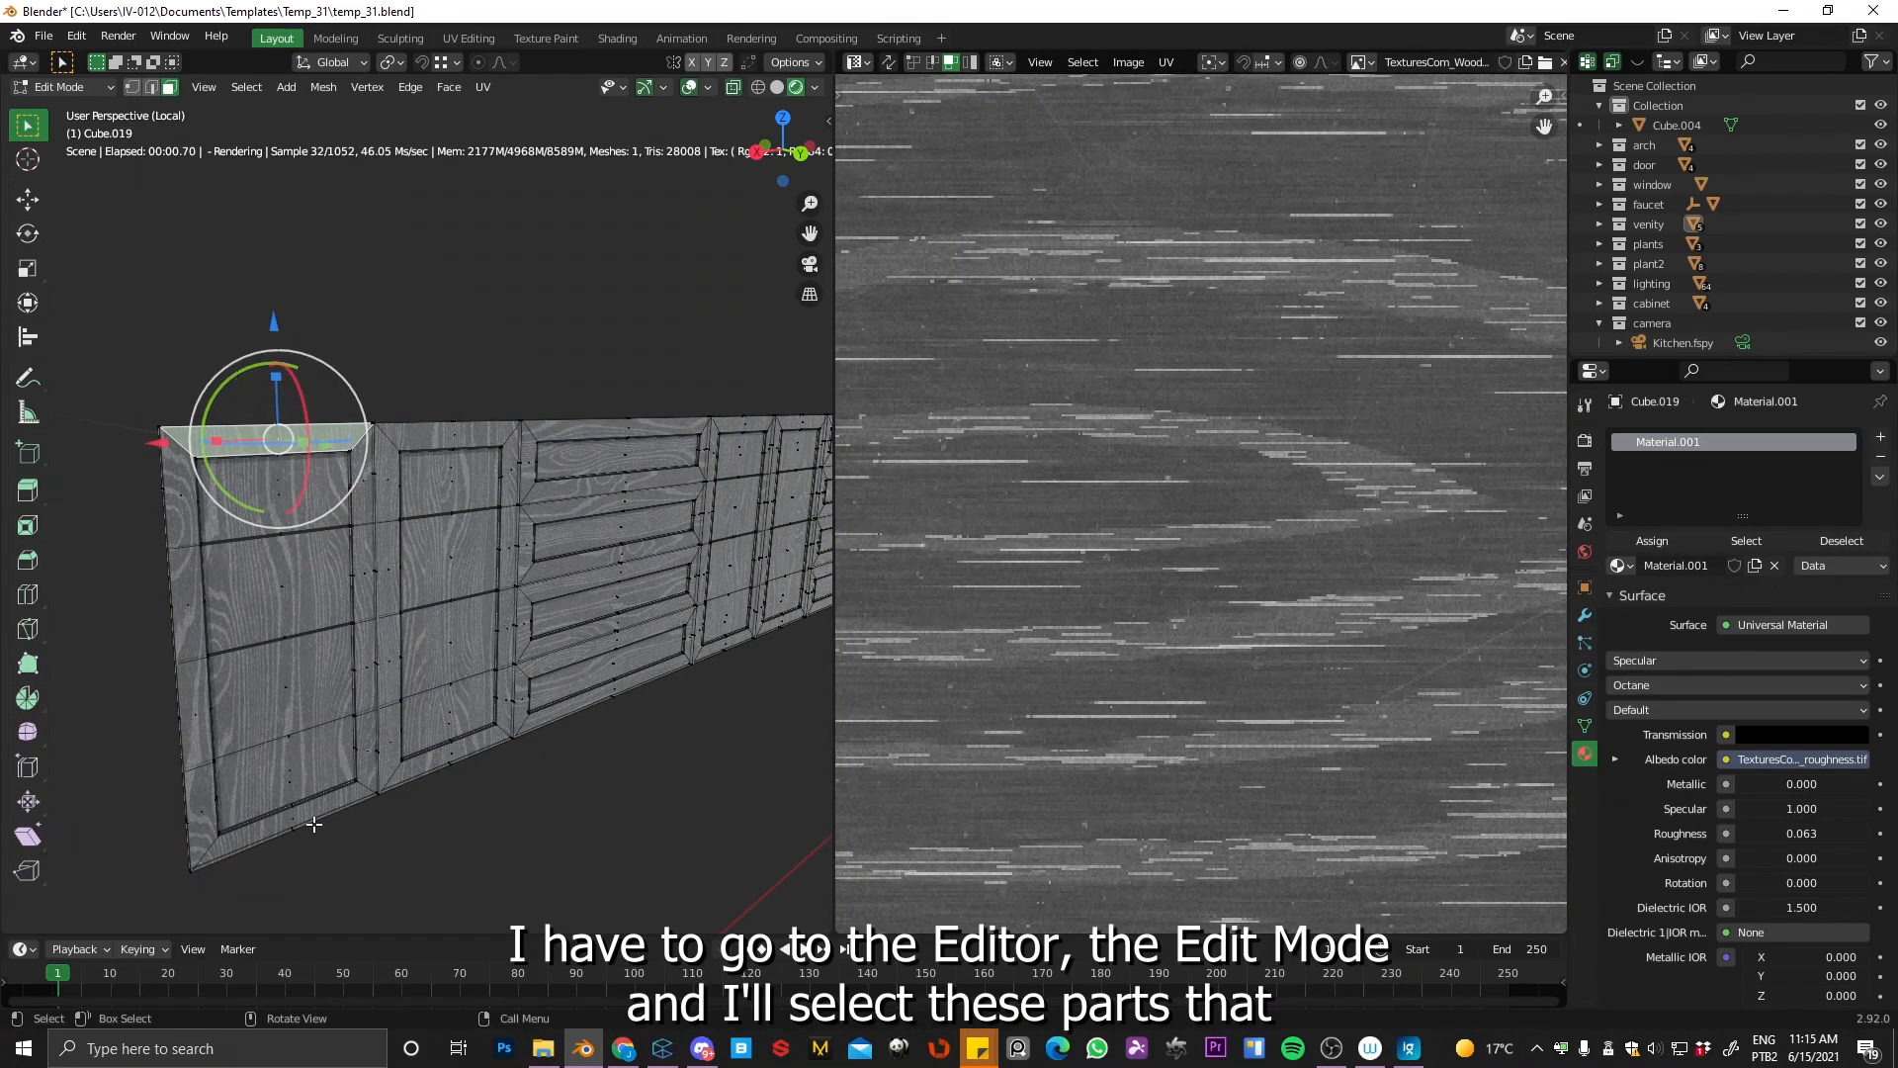
left_click(299, 823, "shift")
middle_click_drag(307, 811, 434, 514)
left_click(415, 442, "shift")
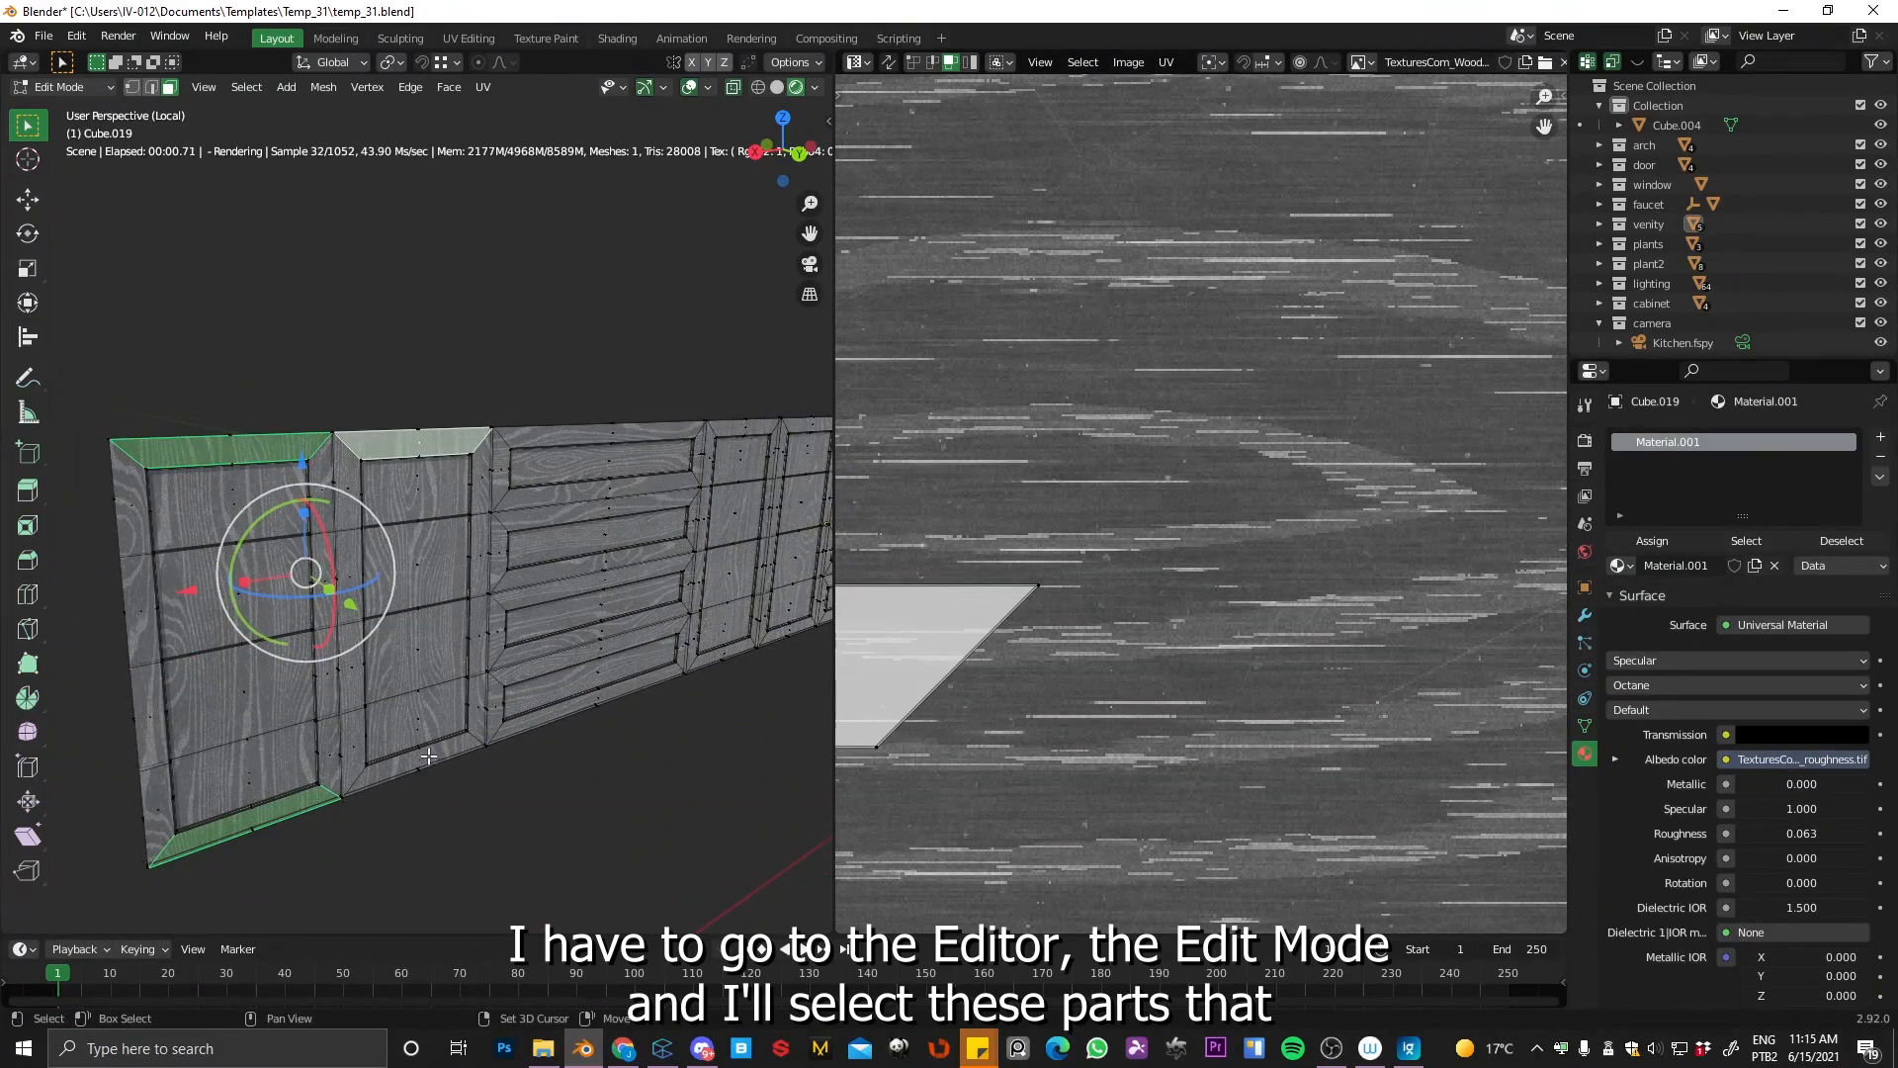
left_click(428, 755, "shift")
Step: Add the upper and lower horizontal frame faces of the middle two cabinet doors to the selection
scroll(576, 638, "up", 3)
middle_click_drag(686, 402, 297, 427, "shift")
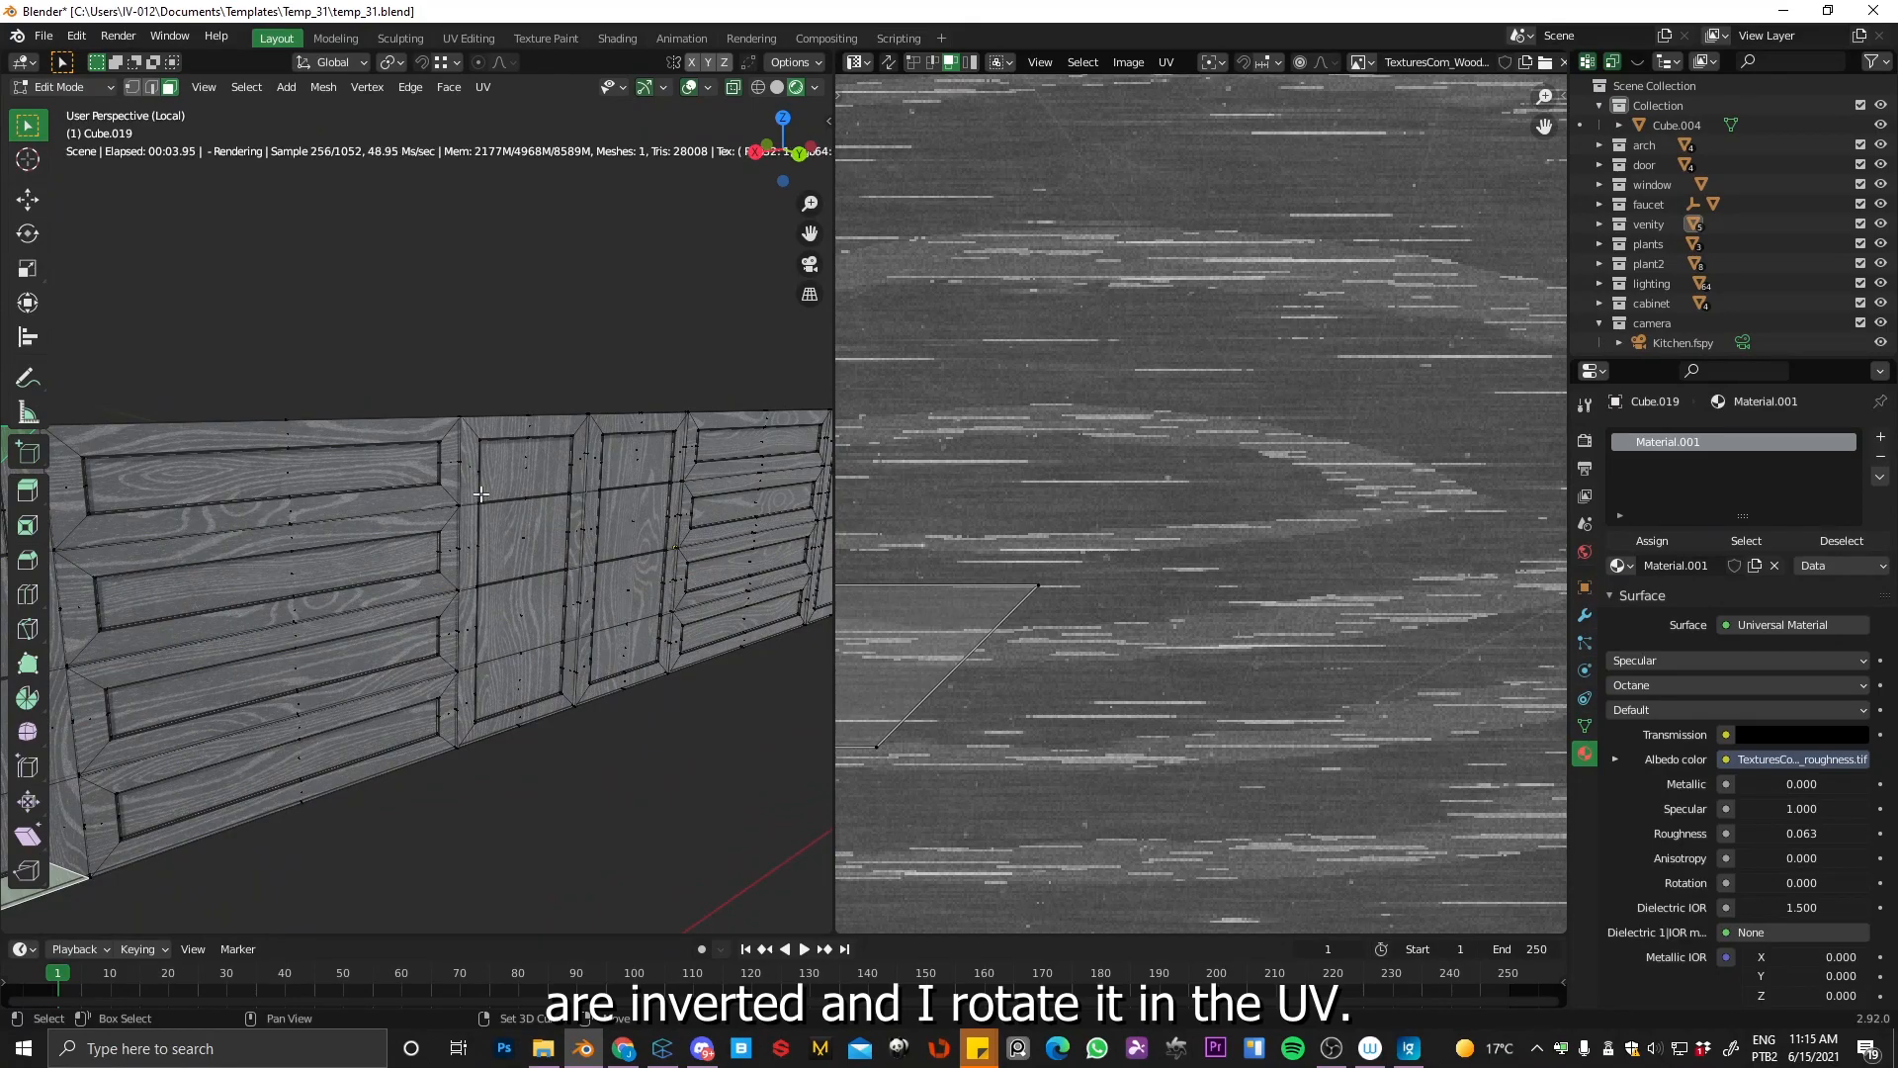
left_click(529, 432, "shift")
left_click(534, 719, "shift")
middle_click_drag(534, 719, 249, 742, "shift")
left_click(377, 446, "shift")
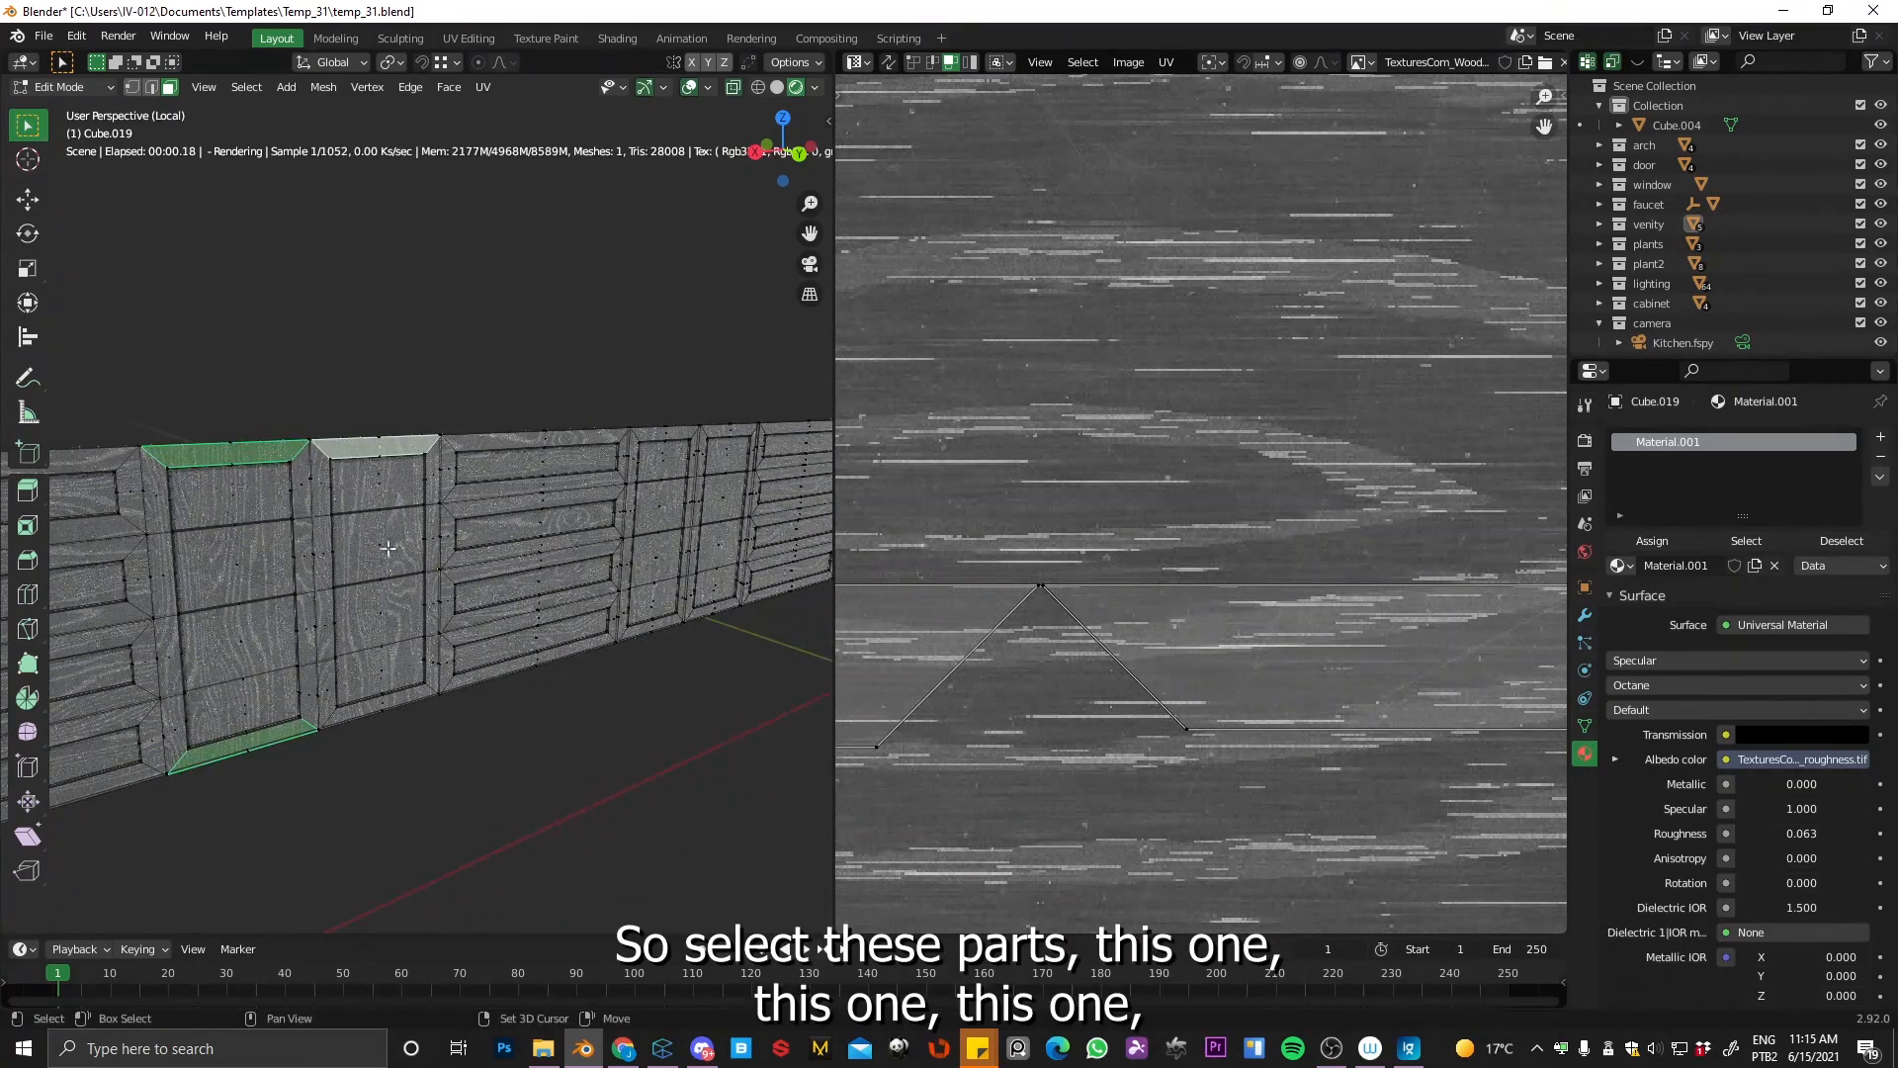
left_click(389, 708, "shift")
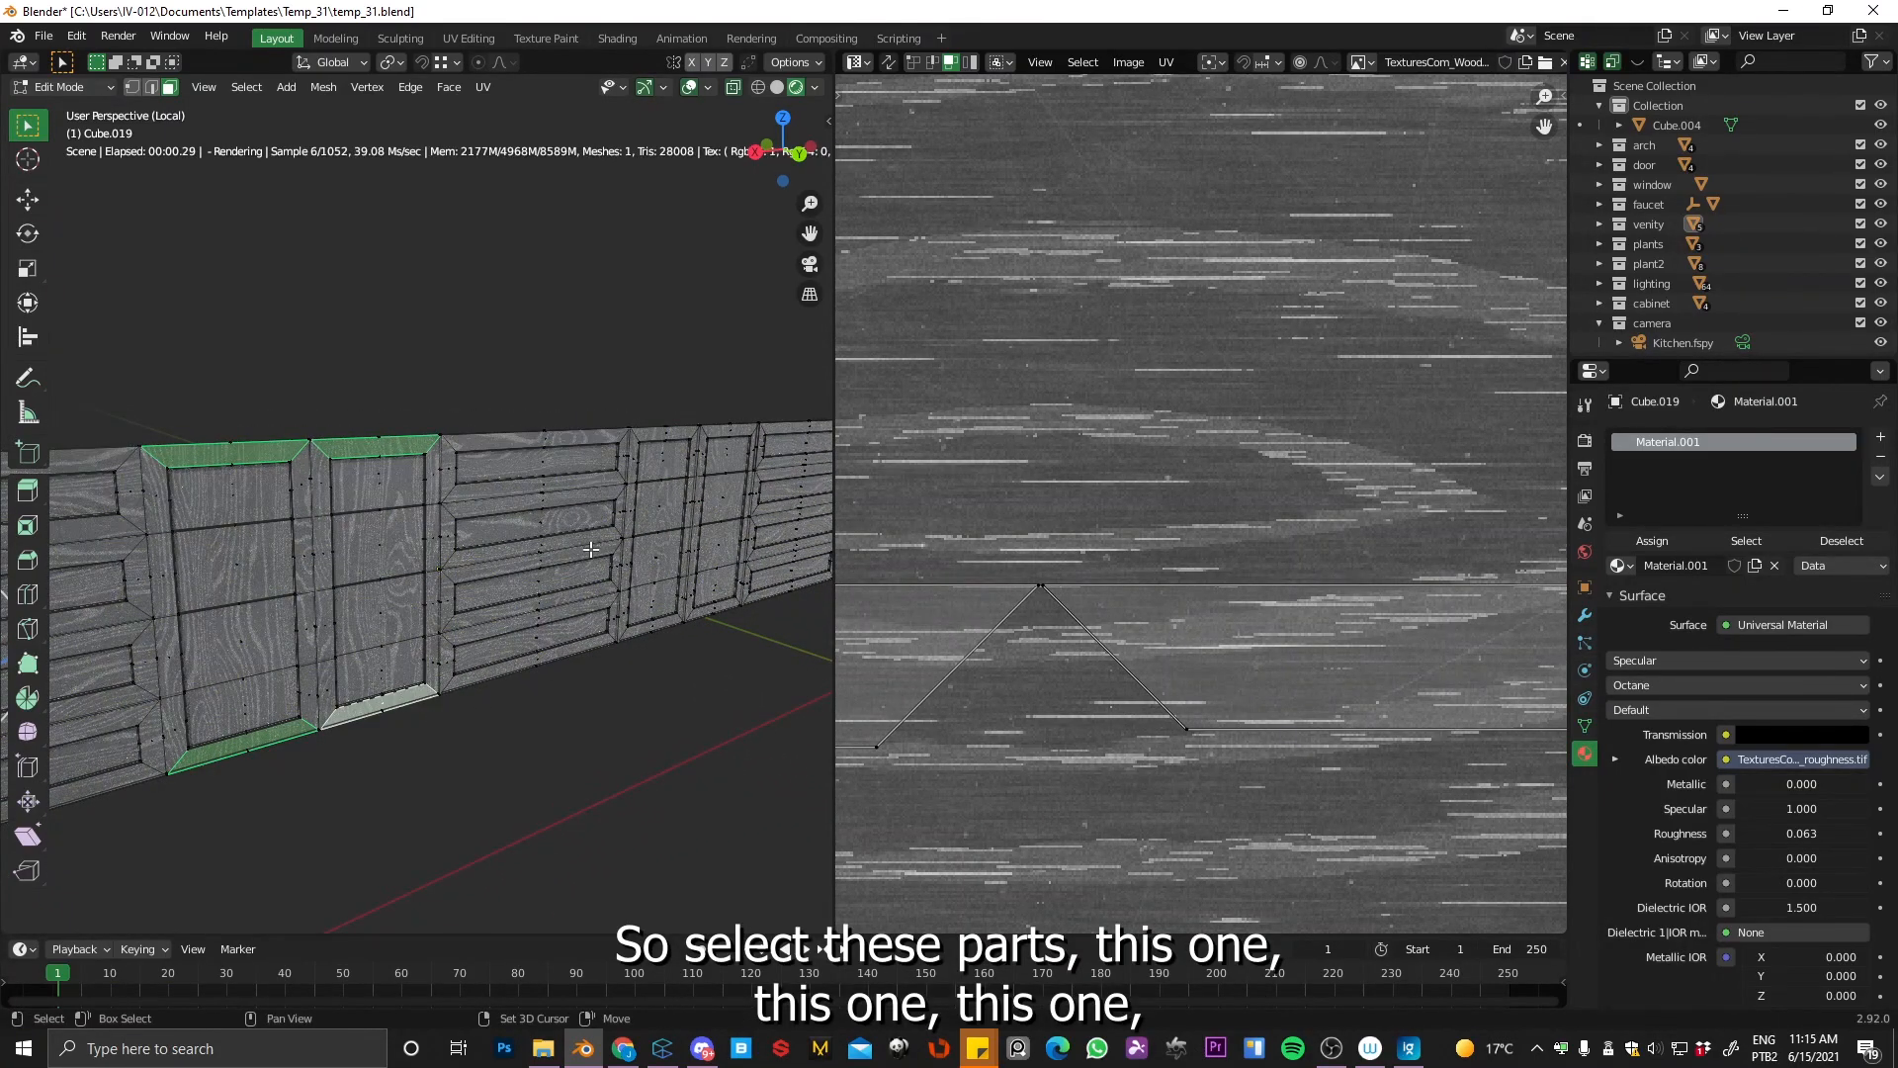
Step: Extend the selection with the upper and lower horizontal frame faces of the last two cabinet doors
middle_click_drag(405, 714, 362, 539, "shift")
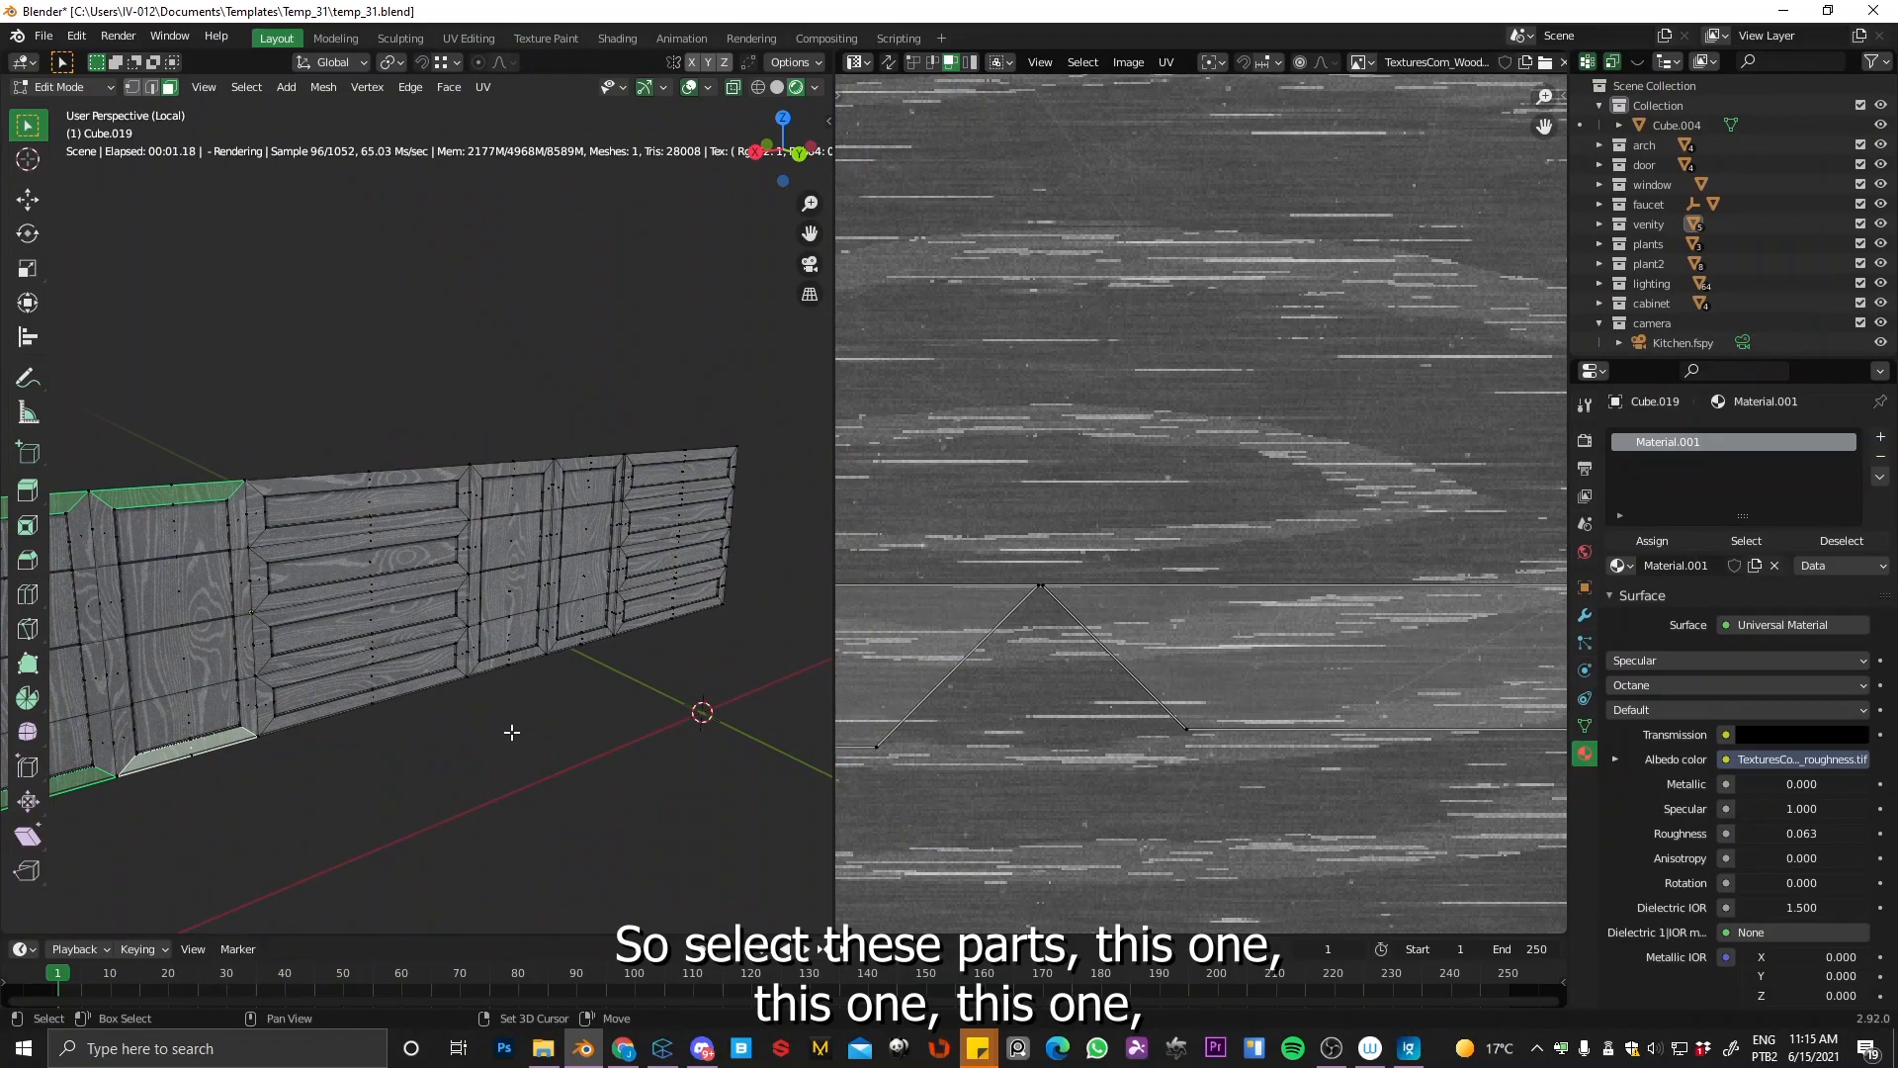
left_click(513, 472, "shift")
left_click(514, 654, "shift")
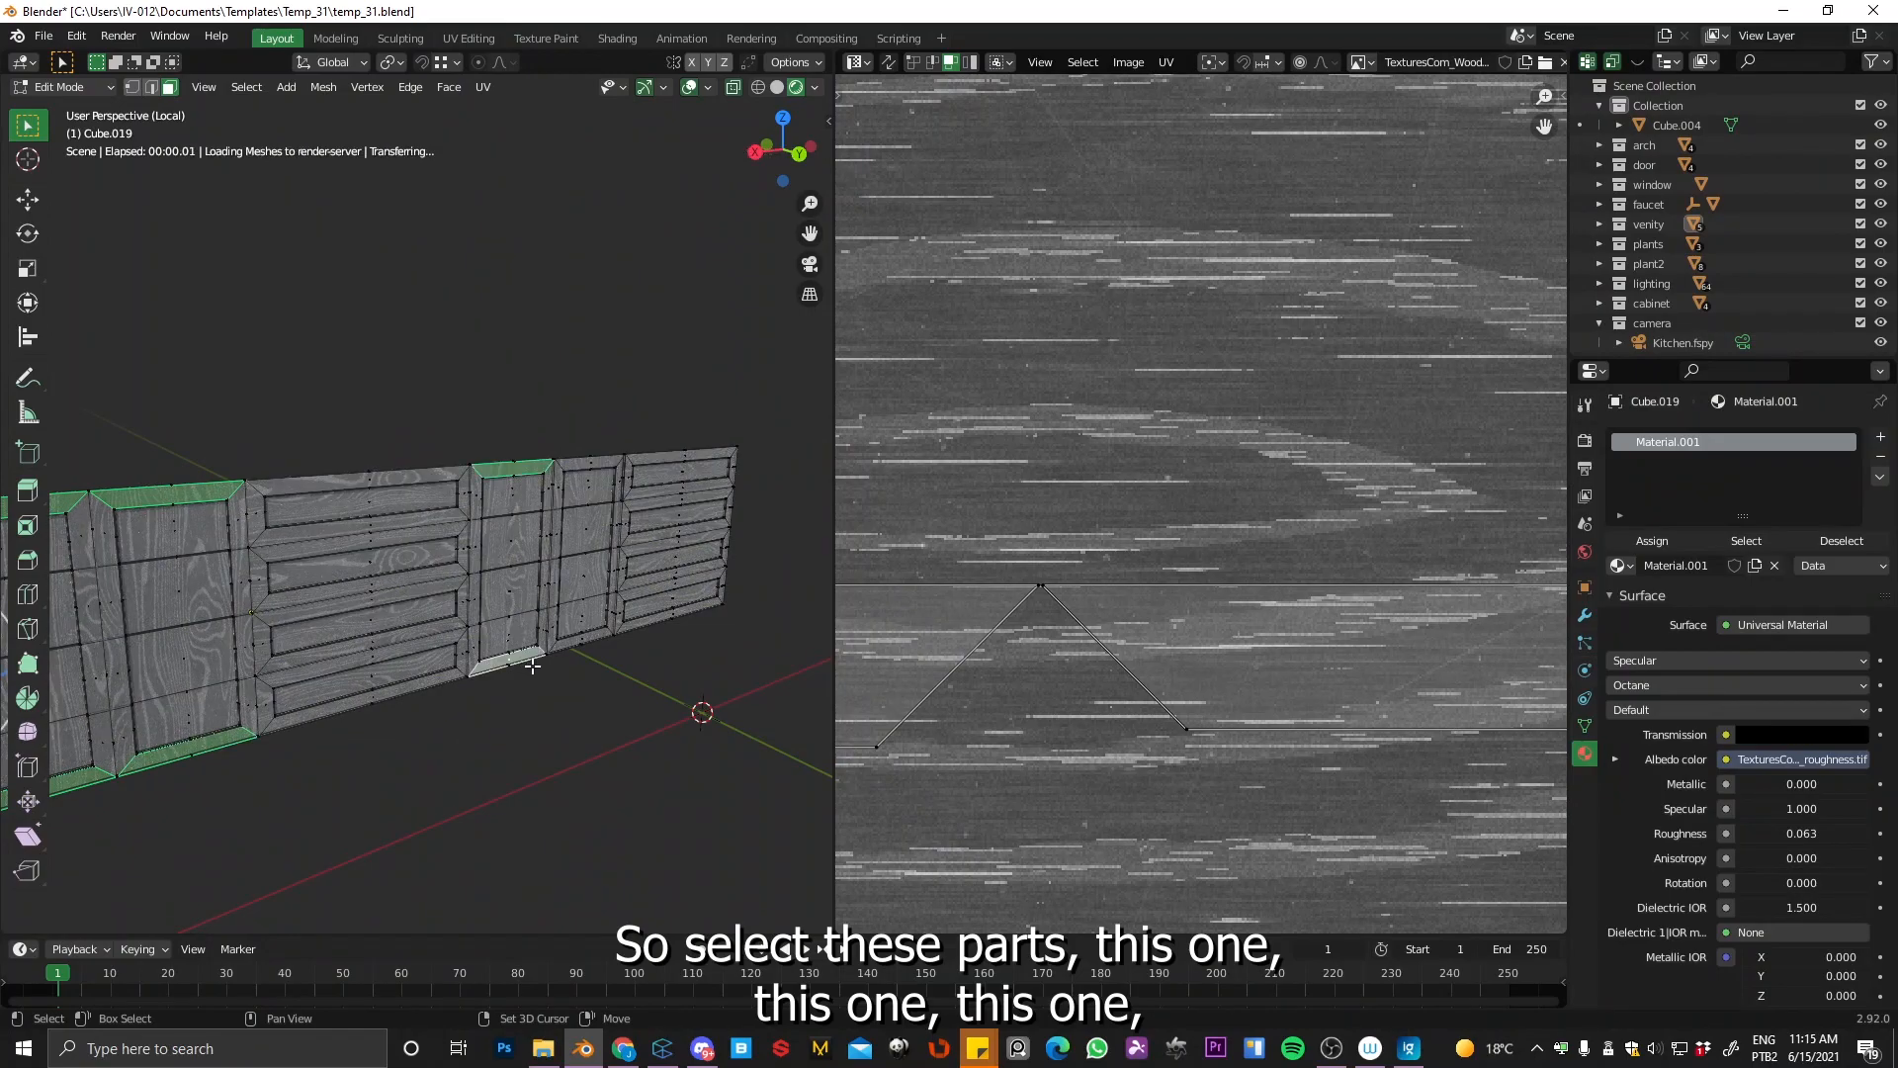
scroll(429, 515, "up", 3)
scroll(339, 560, "up", 3)
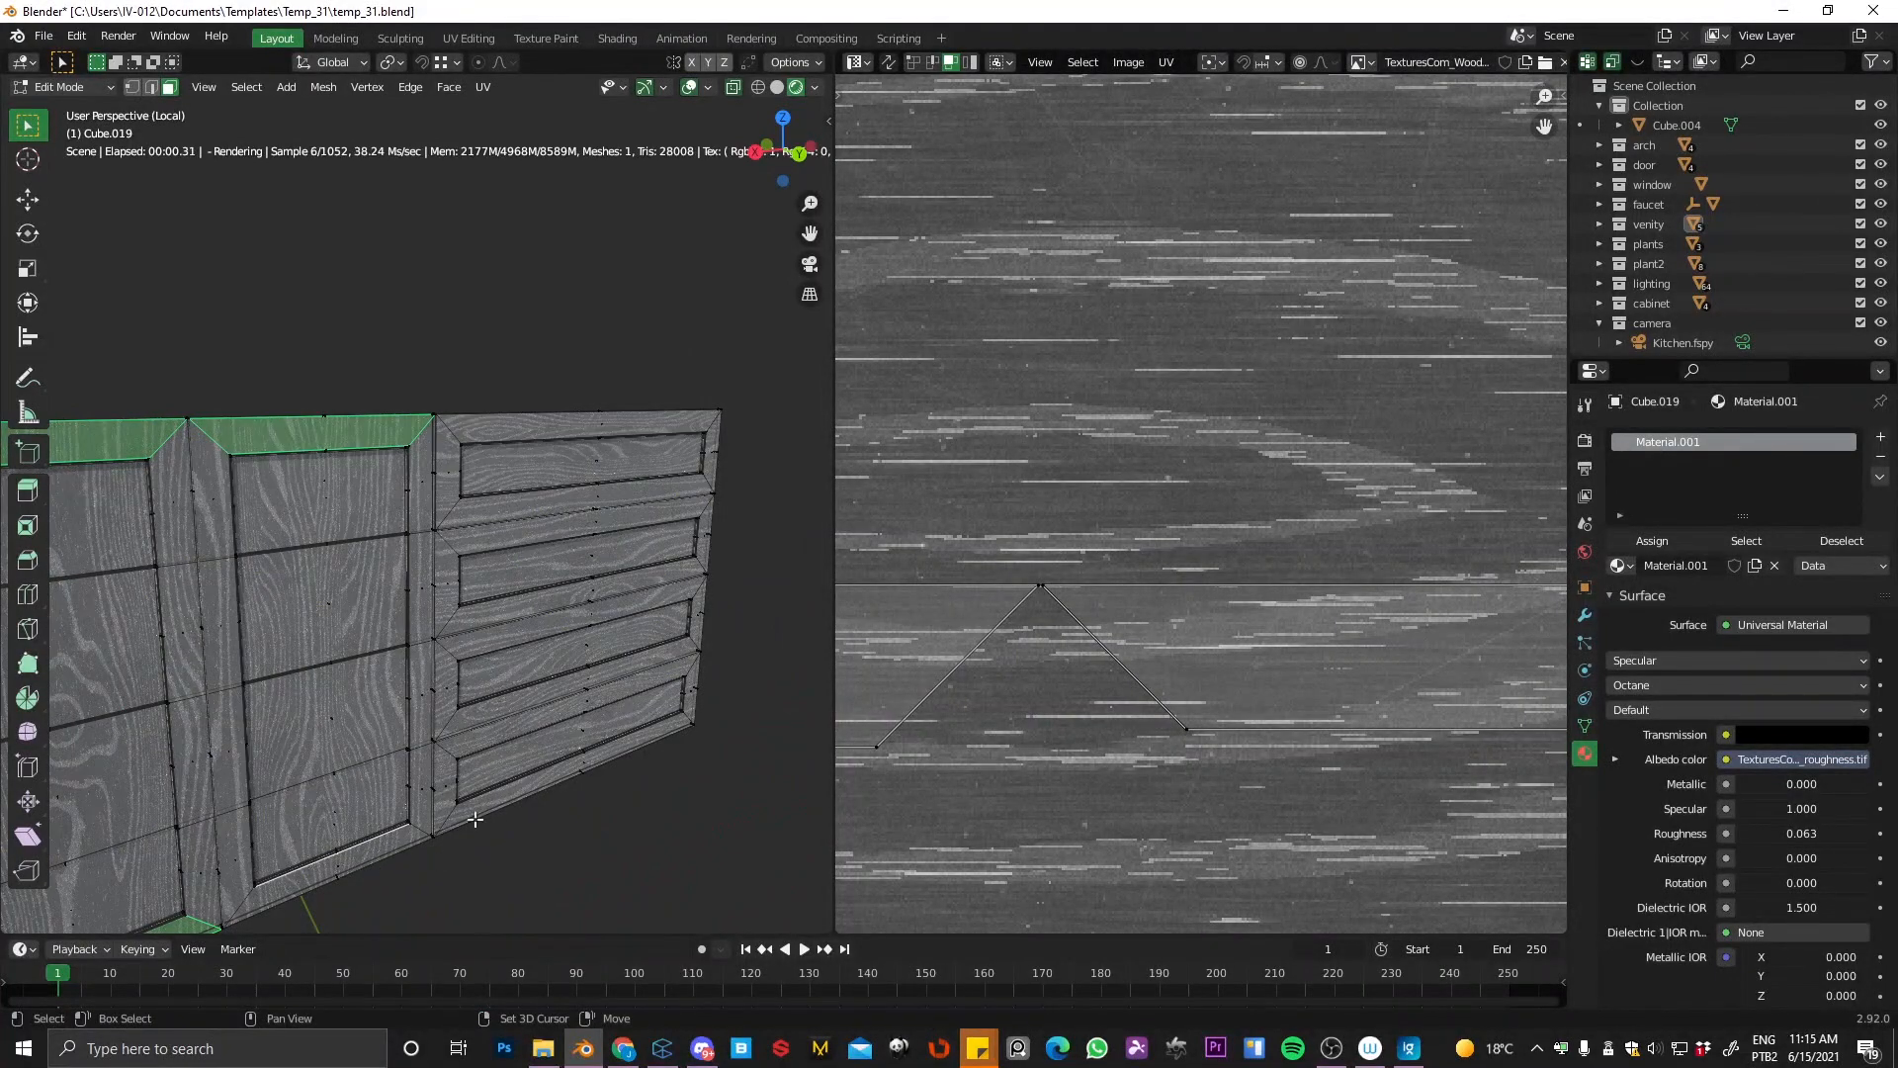
left_click(346, 868, "shift")
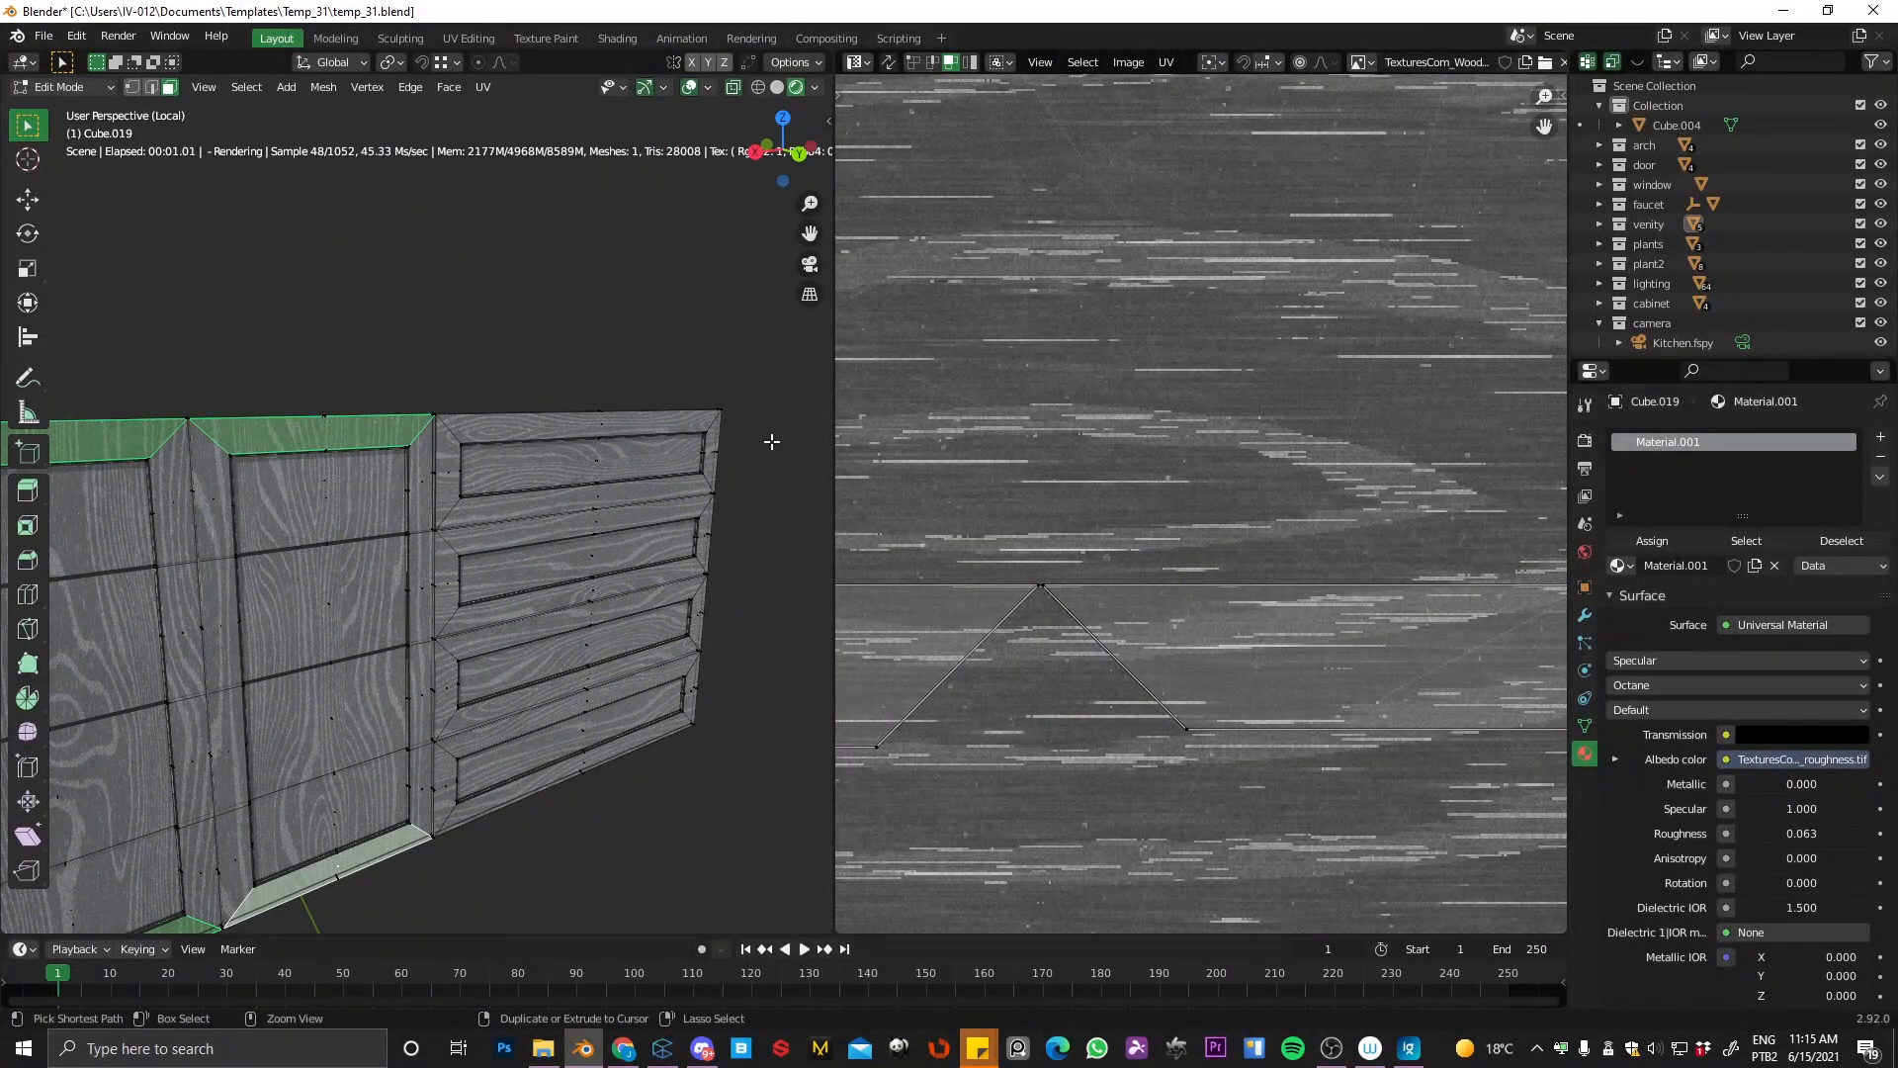
Step: Rotate all UV islands of the selected horizontal door frame faces by 90 degrees and return to Object Mode
scroll(1121, 609, "down", 8)
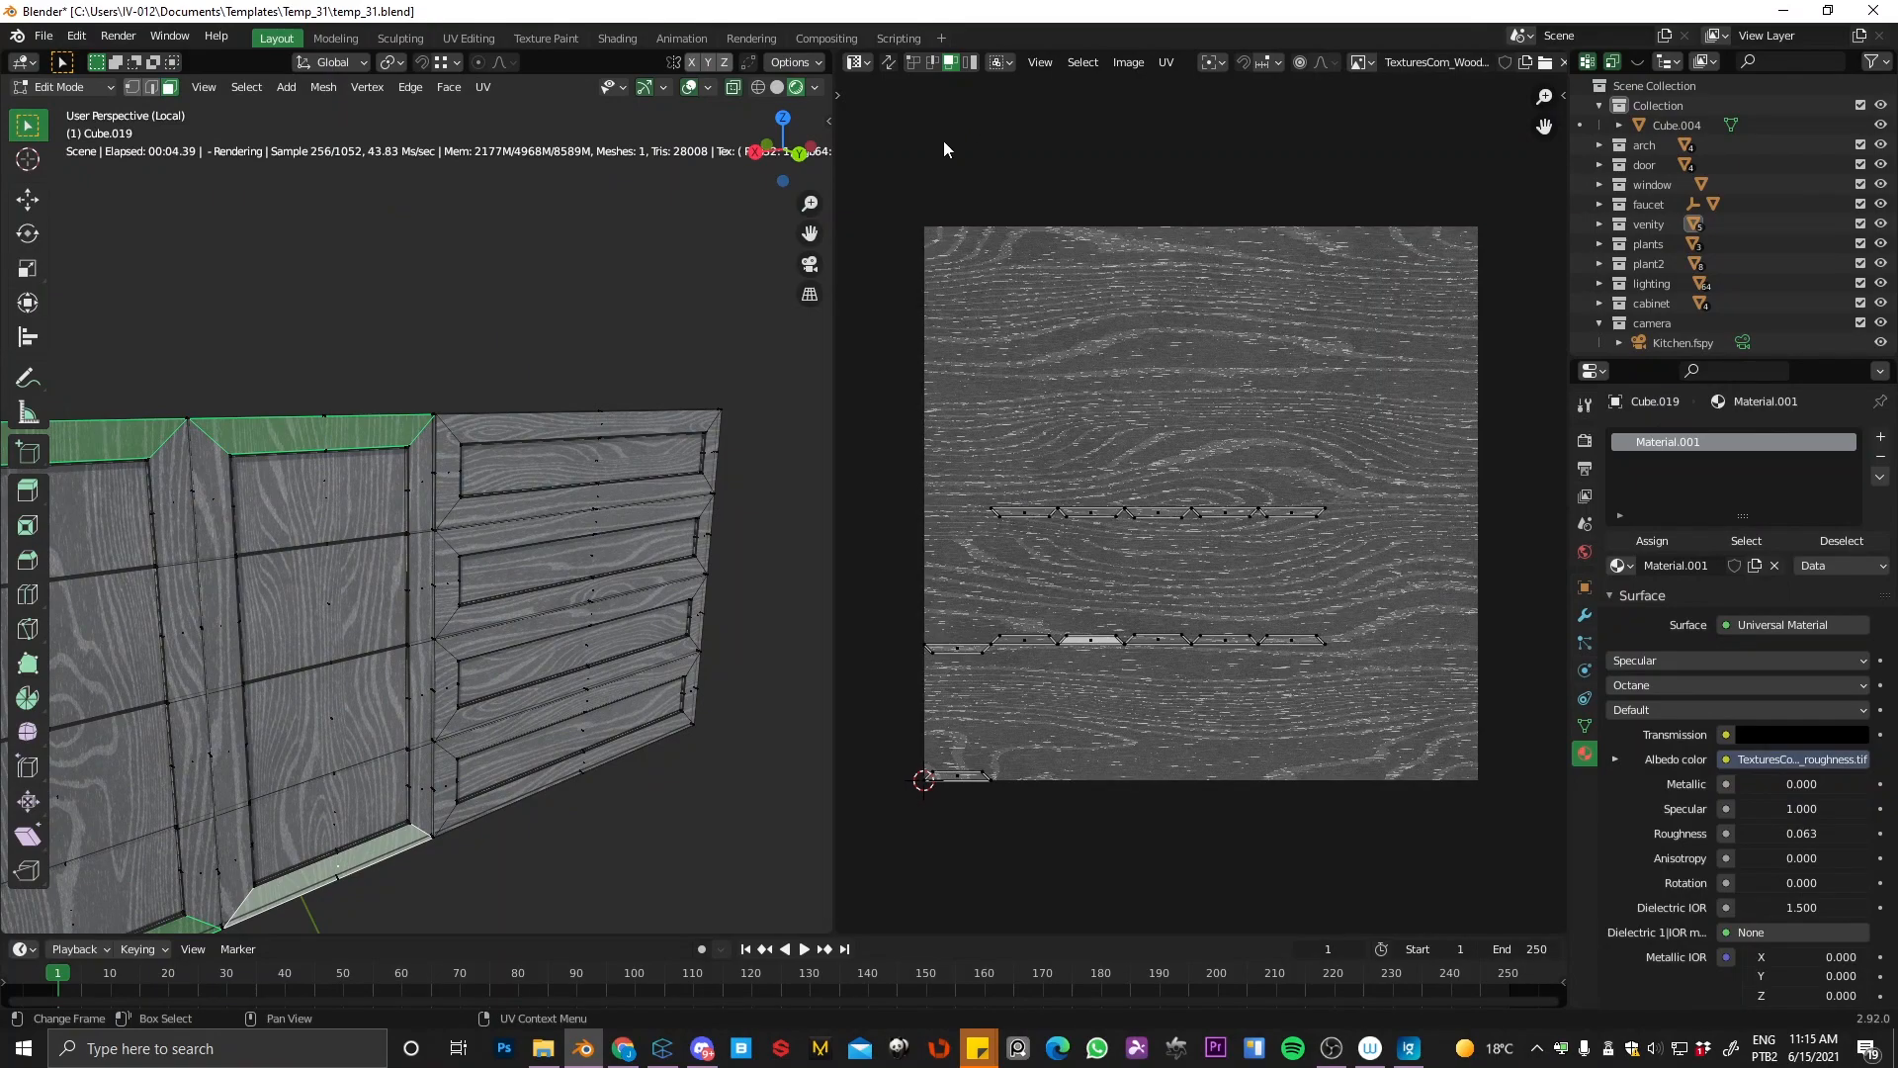
scroll(1013, 519, "up", 2)
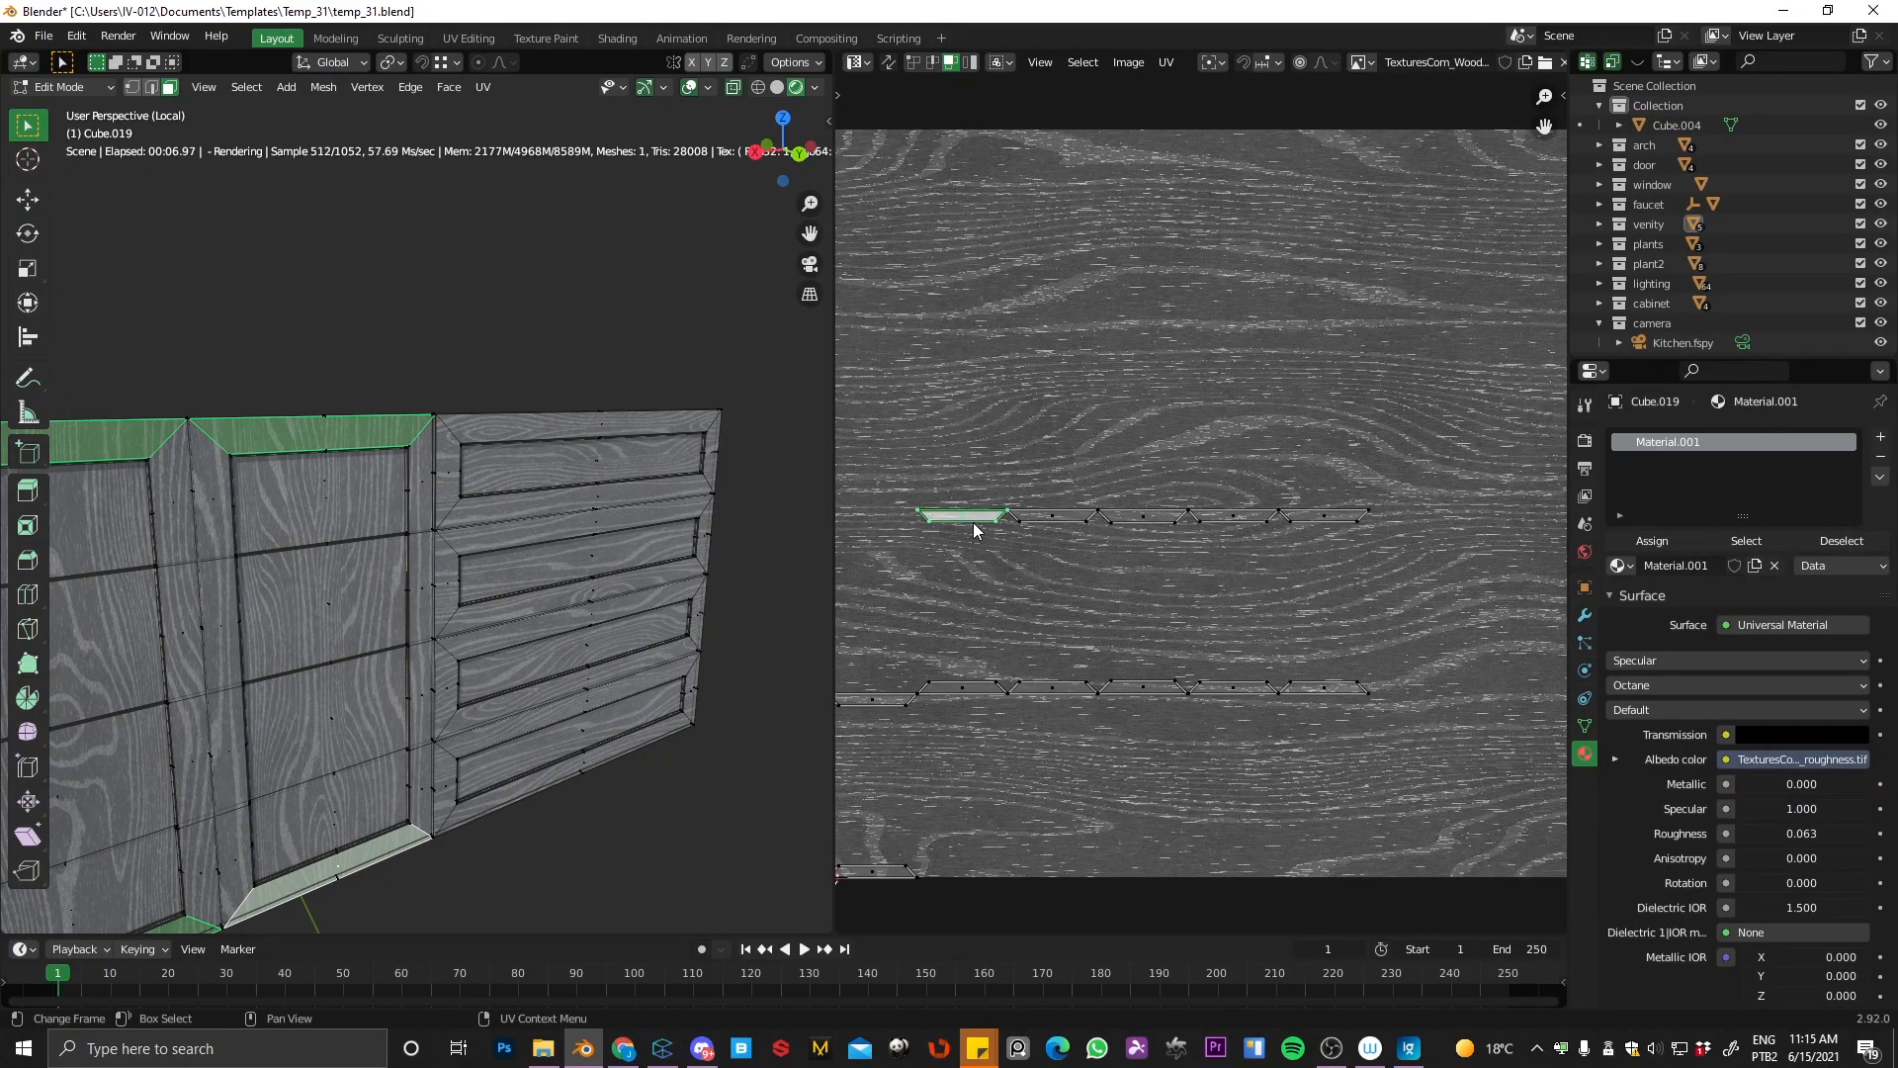
scroll(1007, 488, "down", 1)
left_click_drag(868, 465, 1385, 773)
type("r")
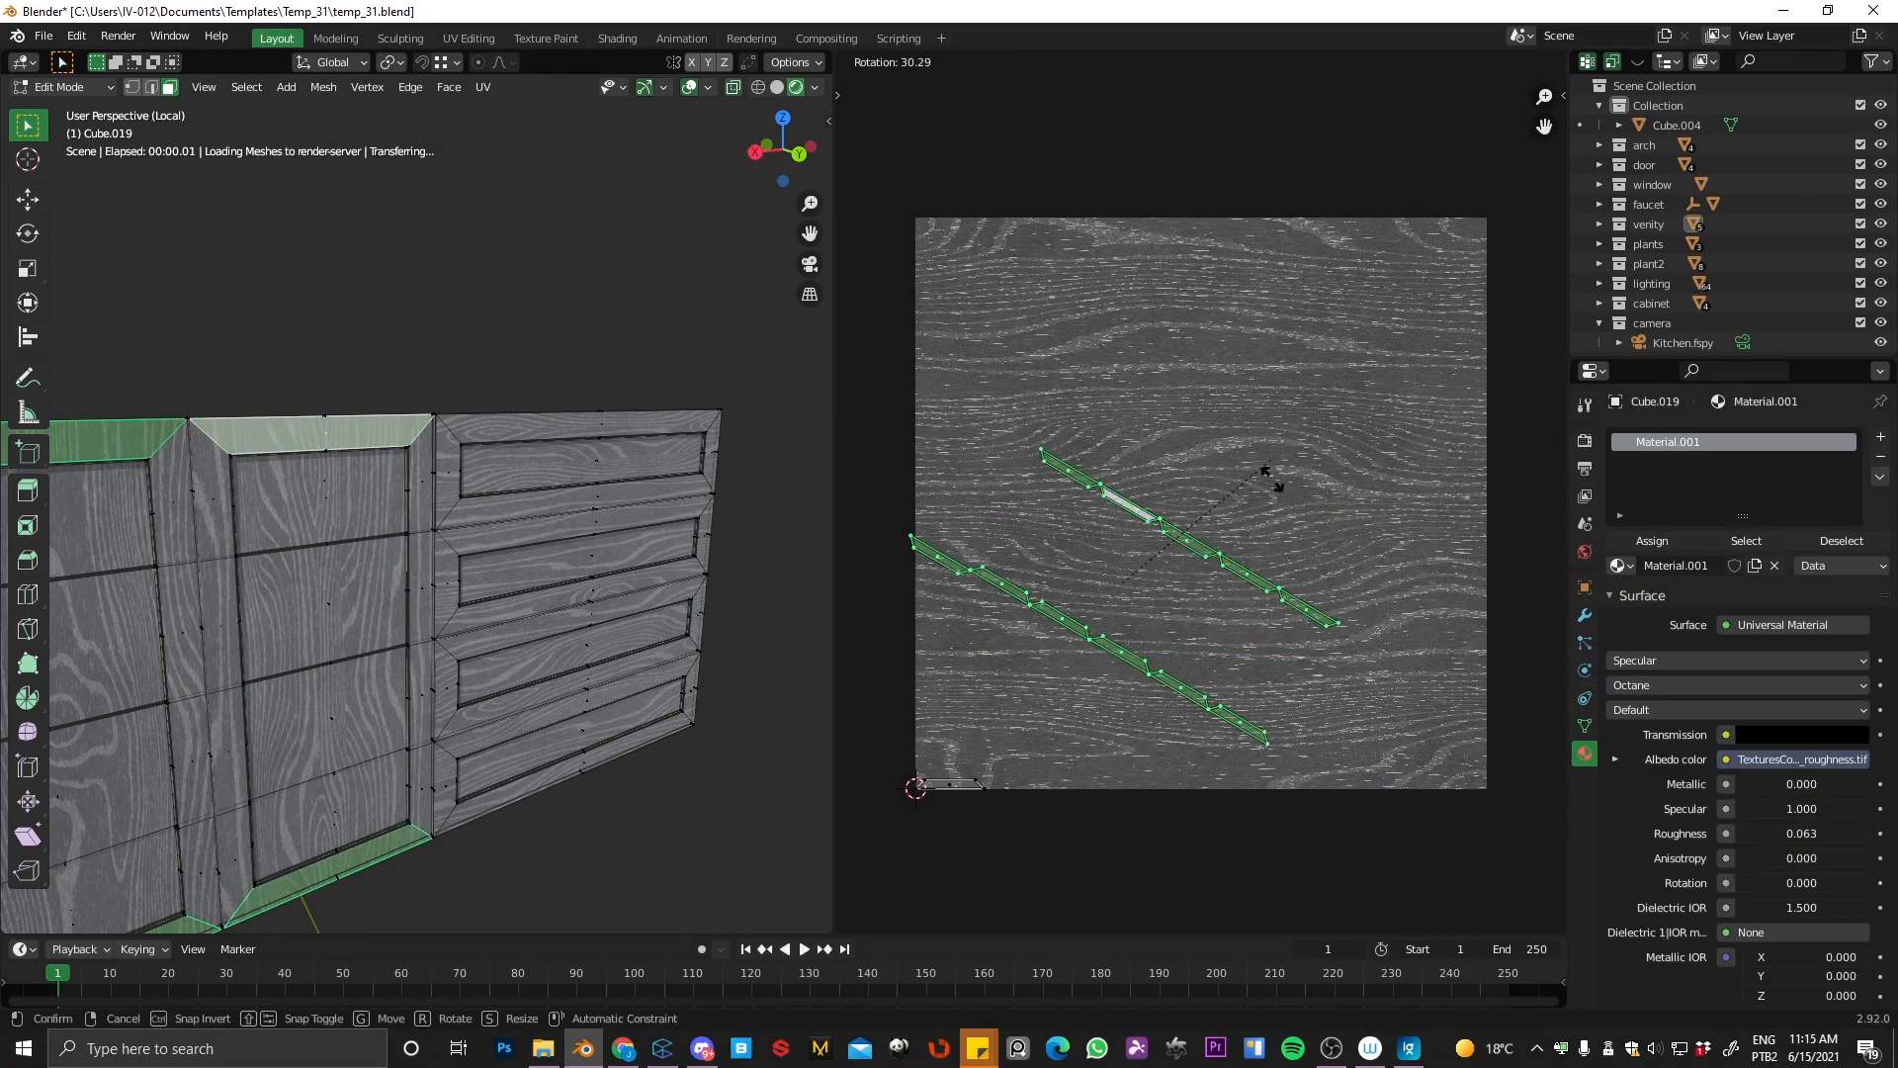
type("90")
key("Return")
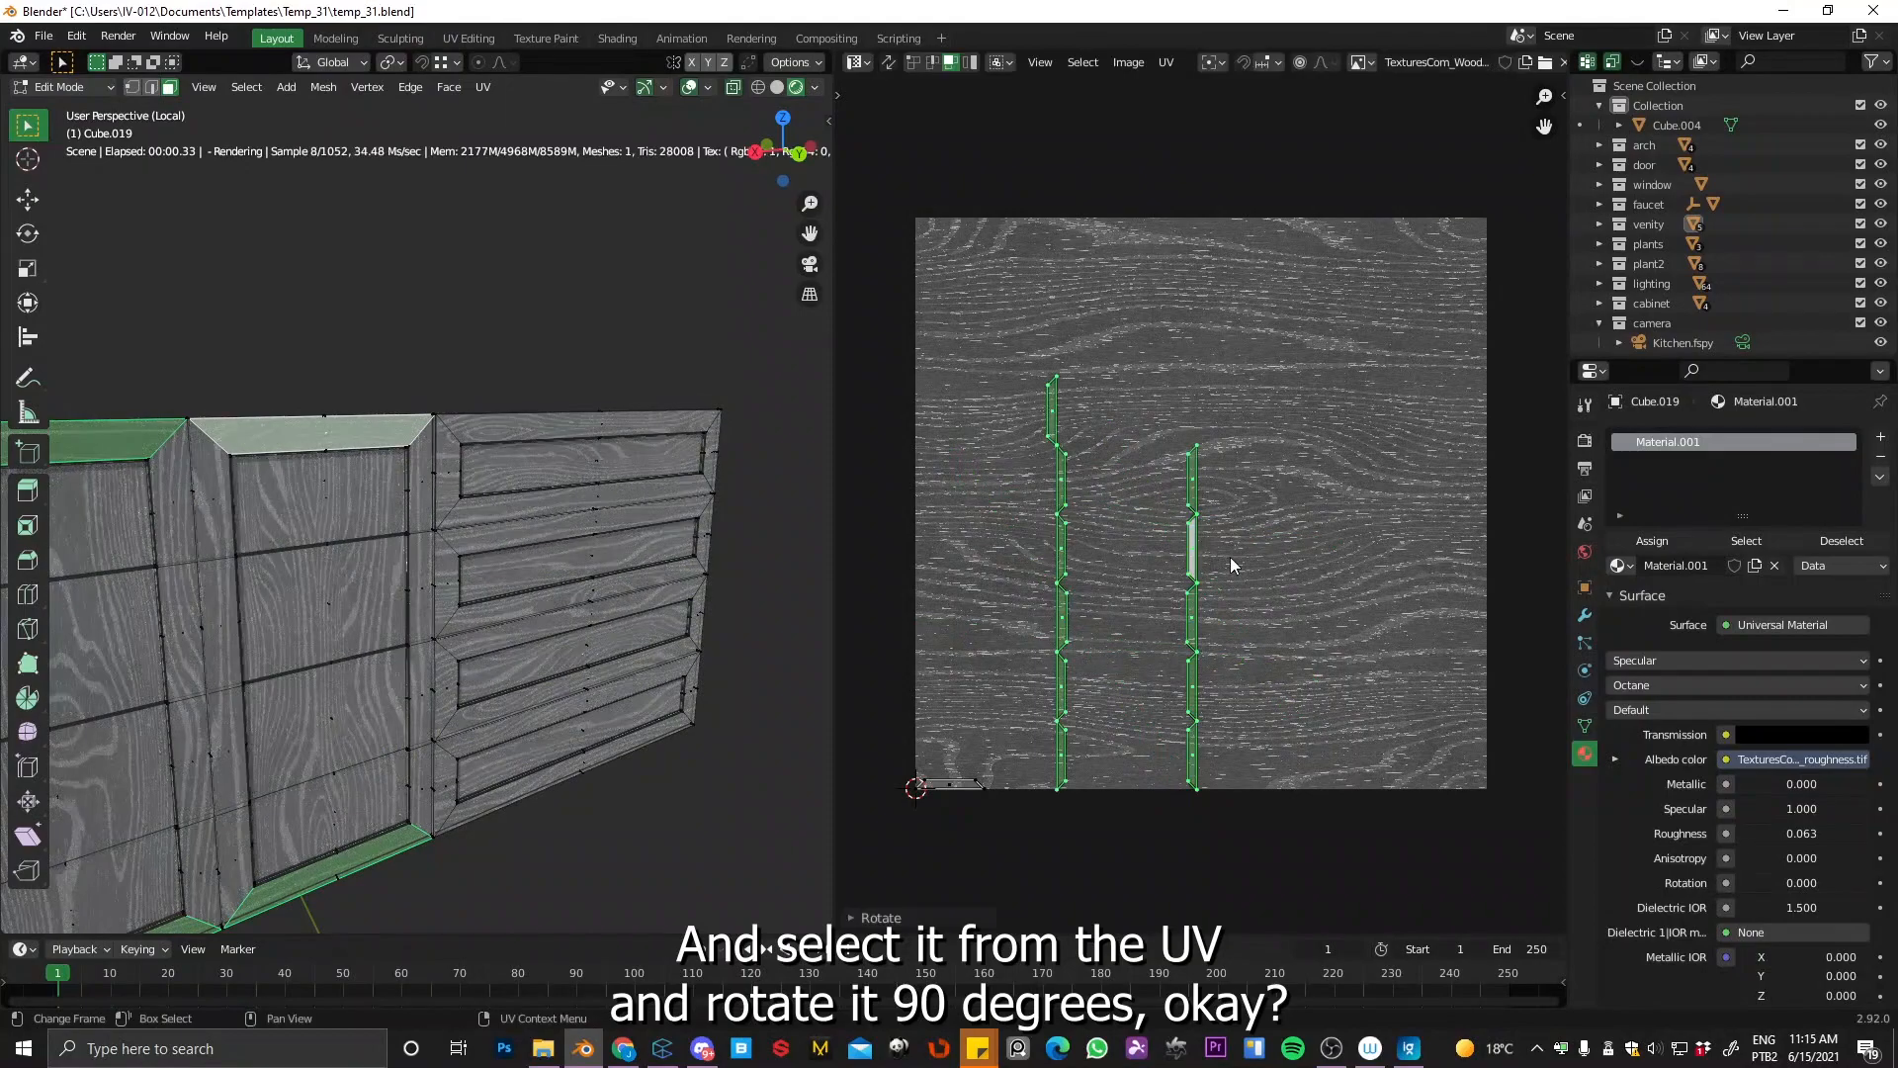
key("Tab")
left_click(484, 324)
left_click(525, 335)
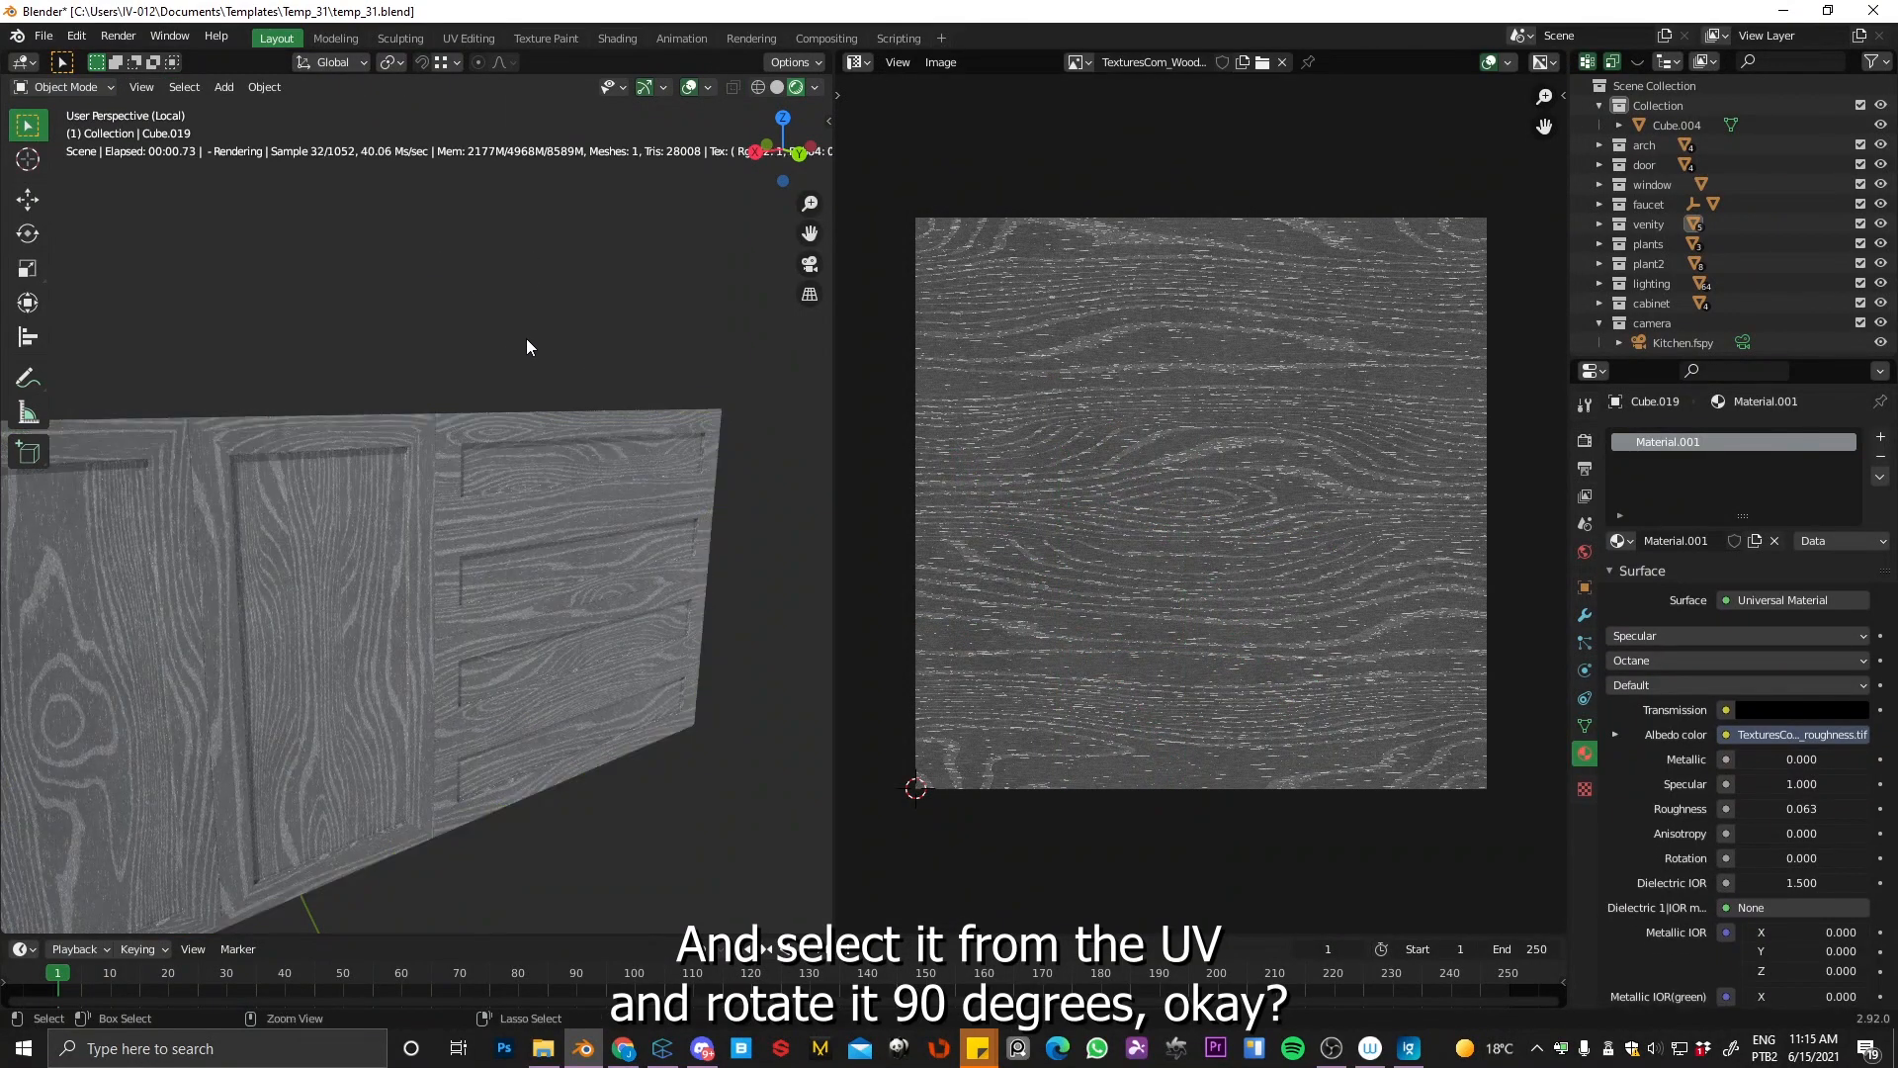
Step: Re-enter Edit Mode on the cabinet fronts and select the top drawer's vertical frame face in the middle stack, next to the door
scroll(423, 508, "down", 2)
scroll(423, 508, "up", 3)
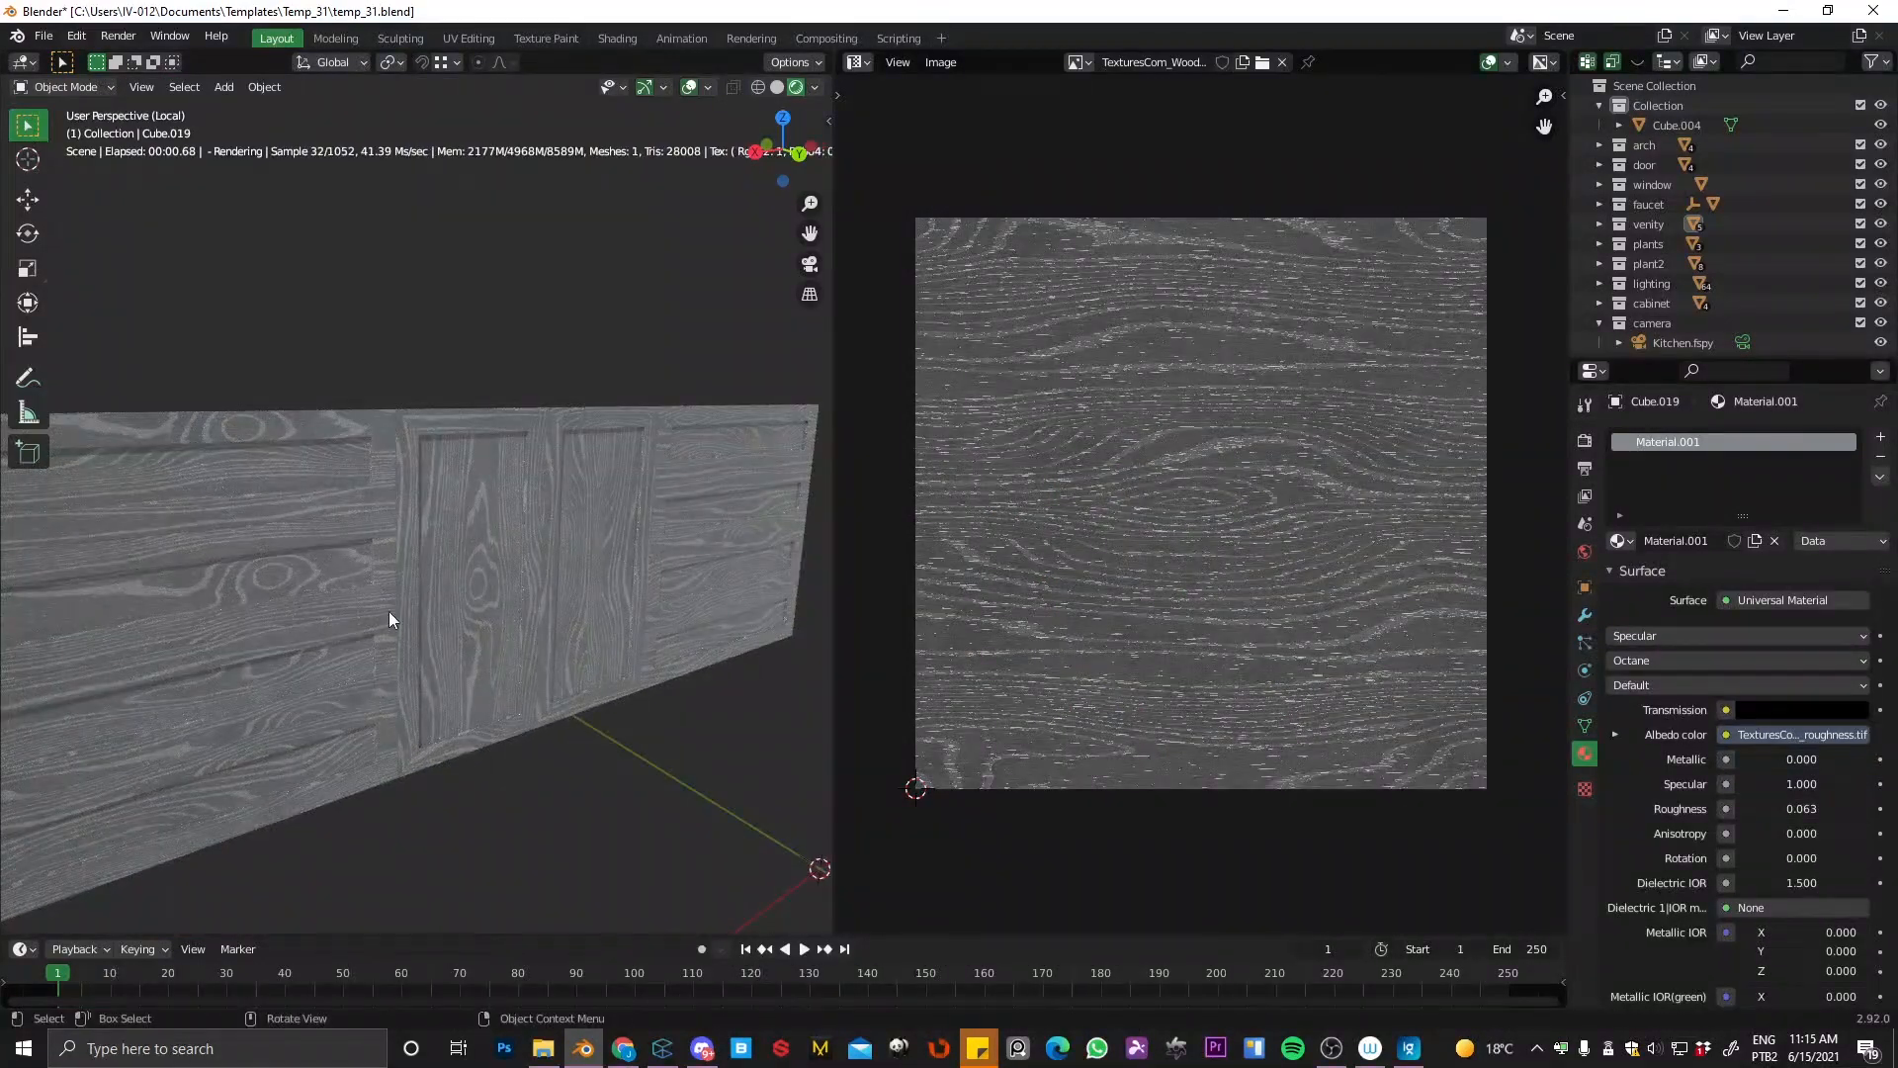
scroll(378, 386, "up", 2)
left_click(354, 394)
key("Tab")
left_click(489, 394)
left_click(341, 413)
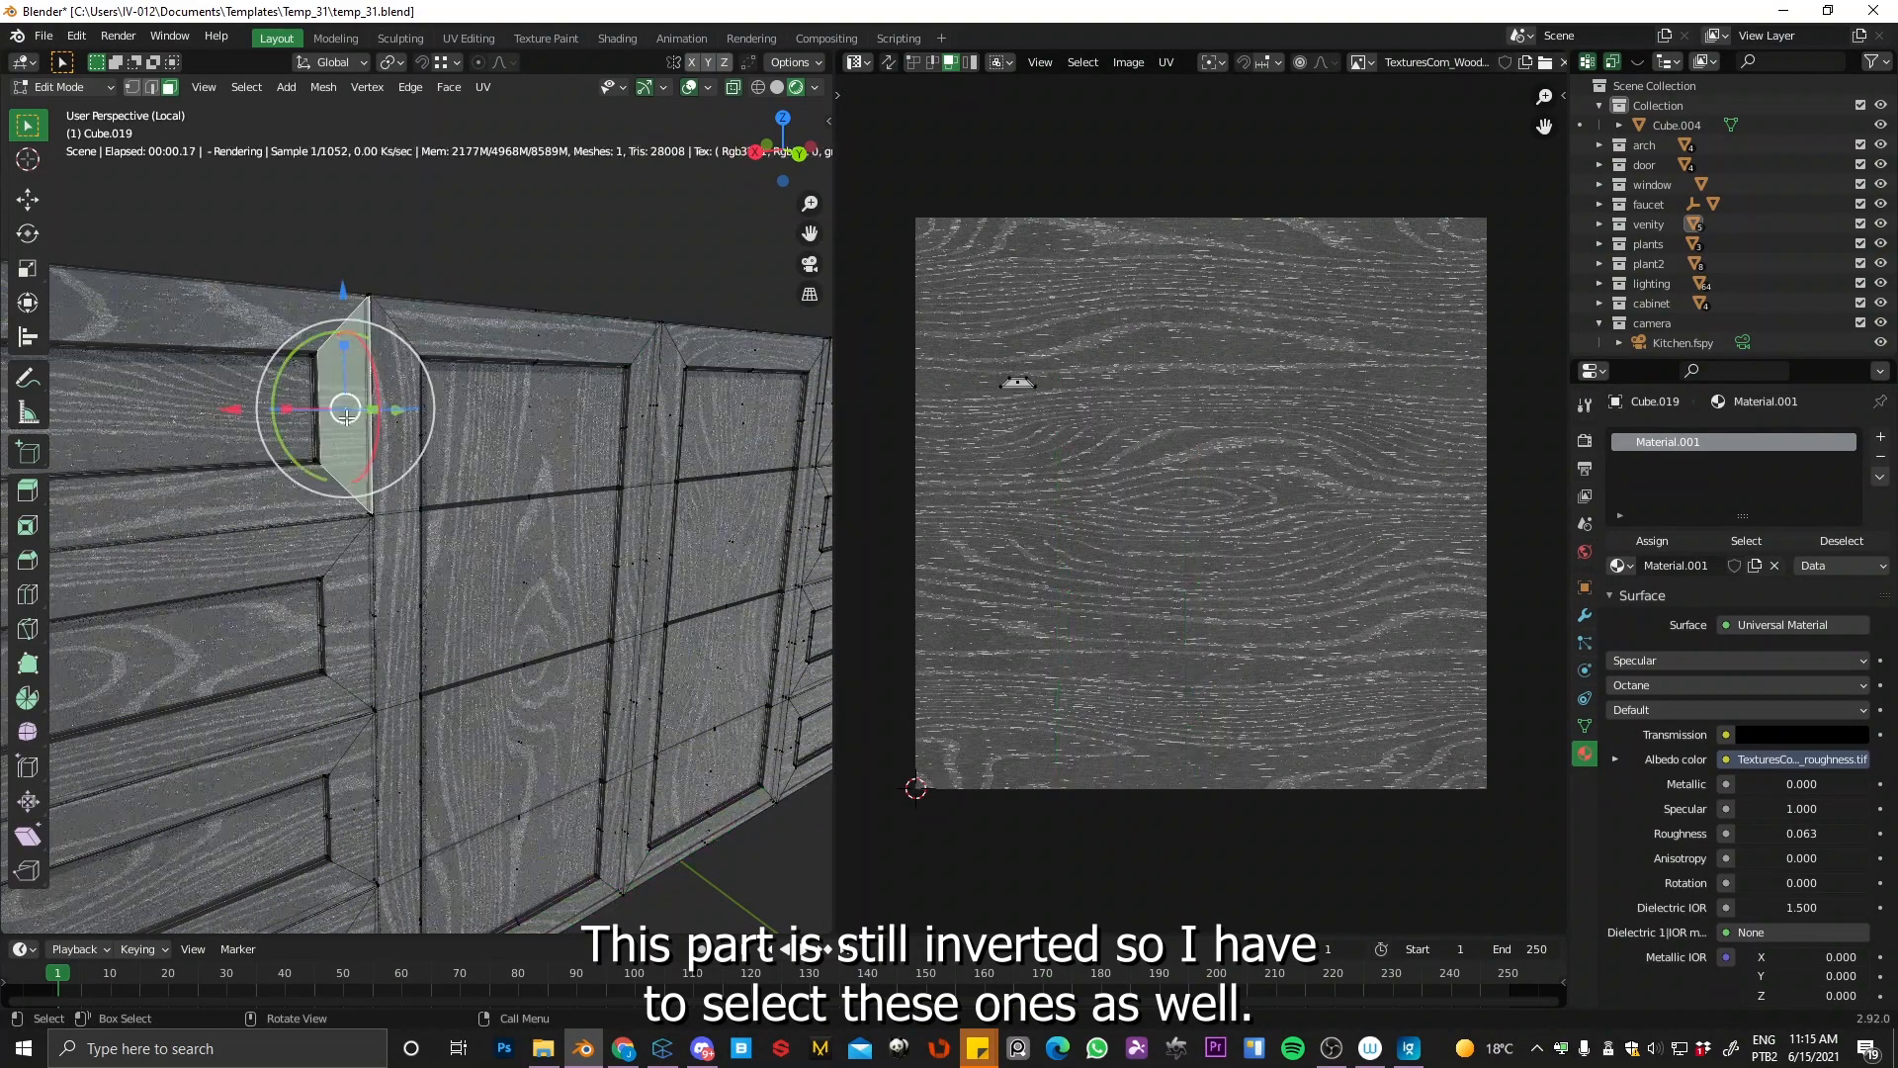
Step: Add the matching vertical frame faces of the three lower drawers in the middle stack to the selection
left_click(356, 647, "ctrl")
left_click(362, 795, "ctrl")
middle_click_drag(361, 795, 435, 608, "shift")
key("ctrl+z")
key("Tab")
left_click(542, 583)
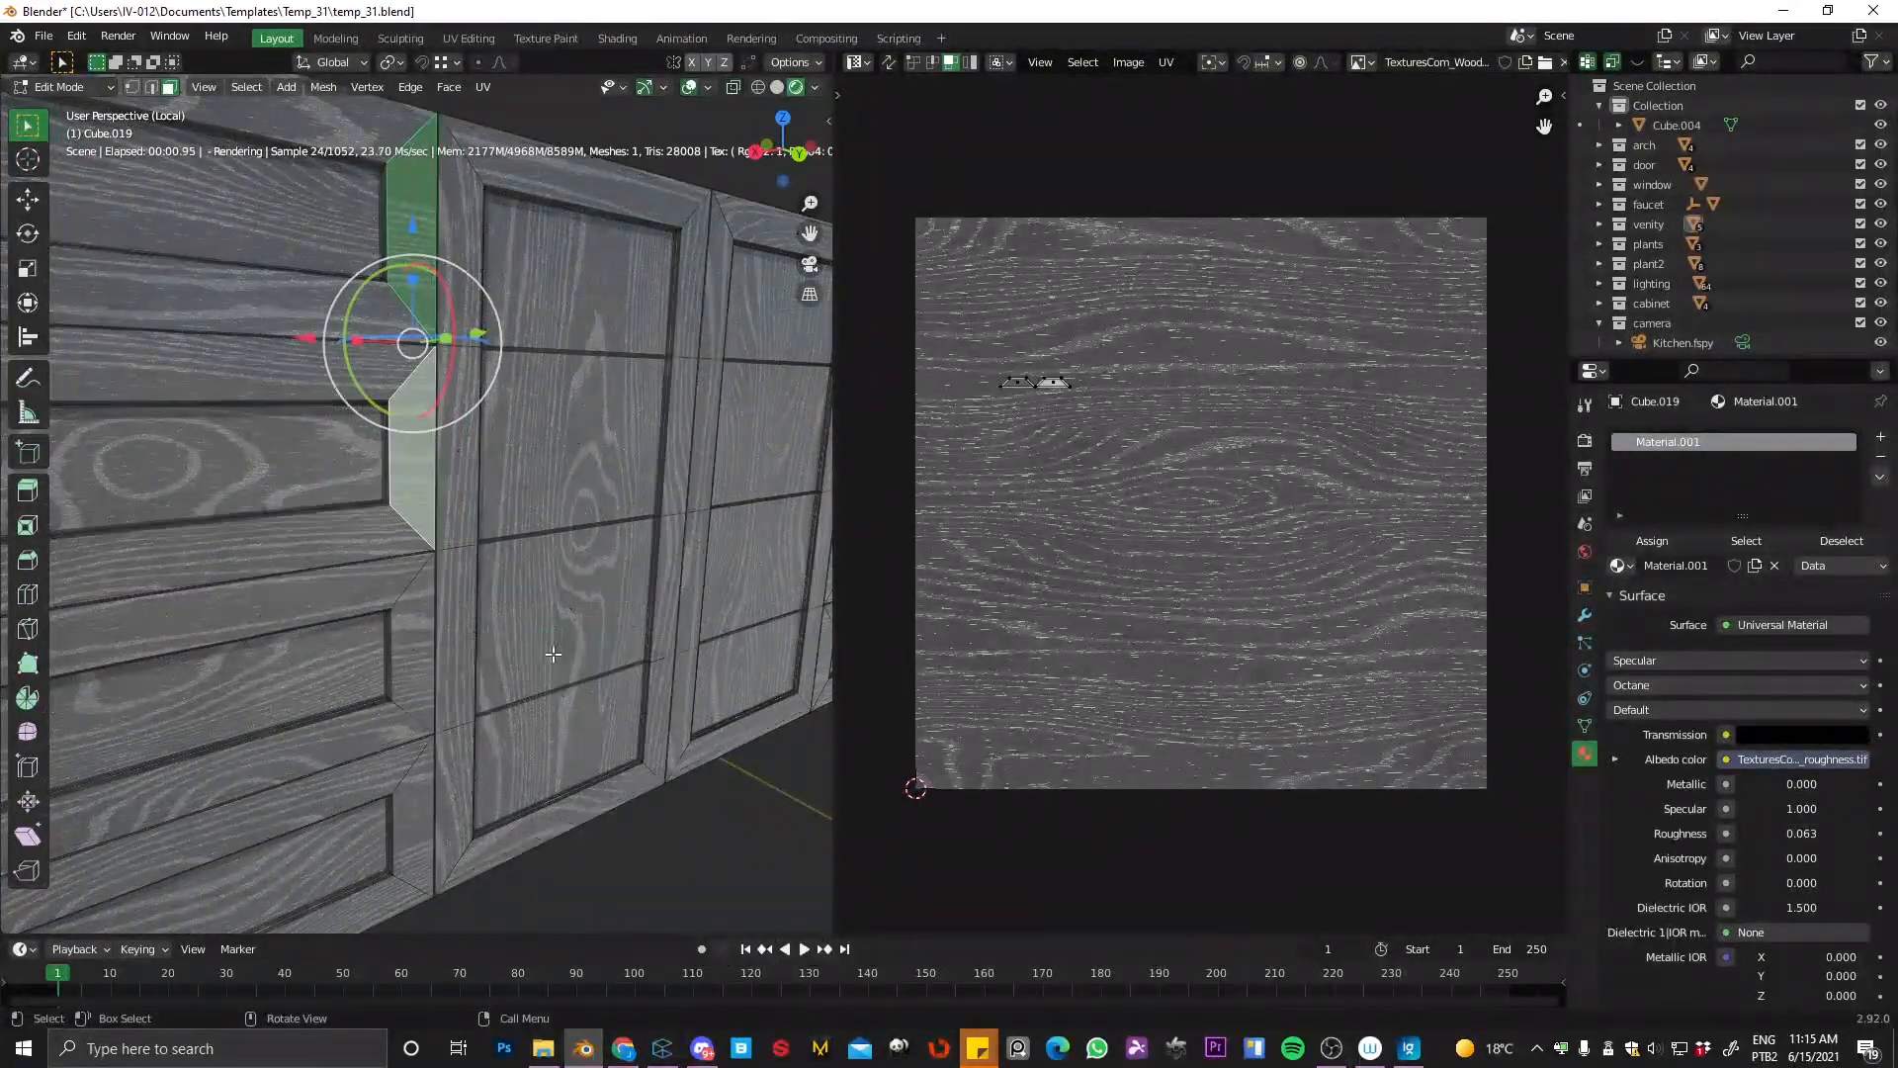
left_click(410, 652, "ctrl")
left_click(410, 812, "ctrl")
scroll(195, 565, "down", 3)
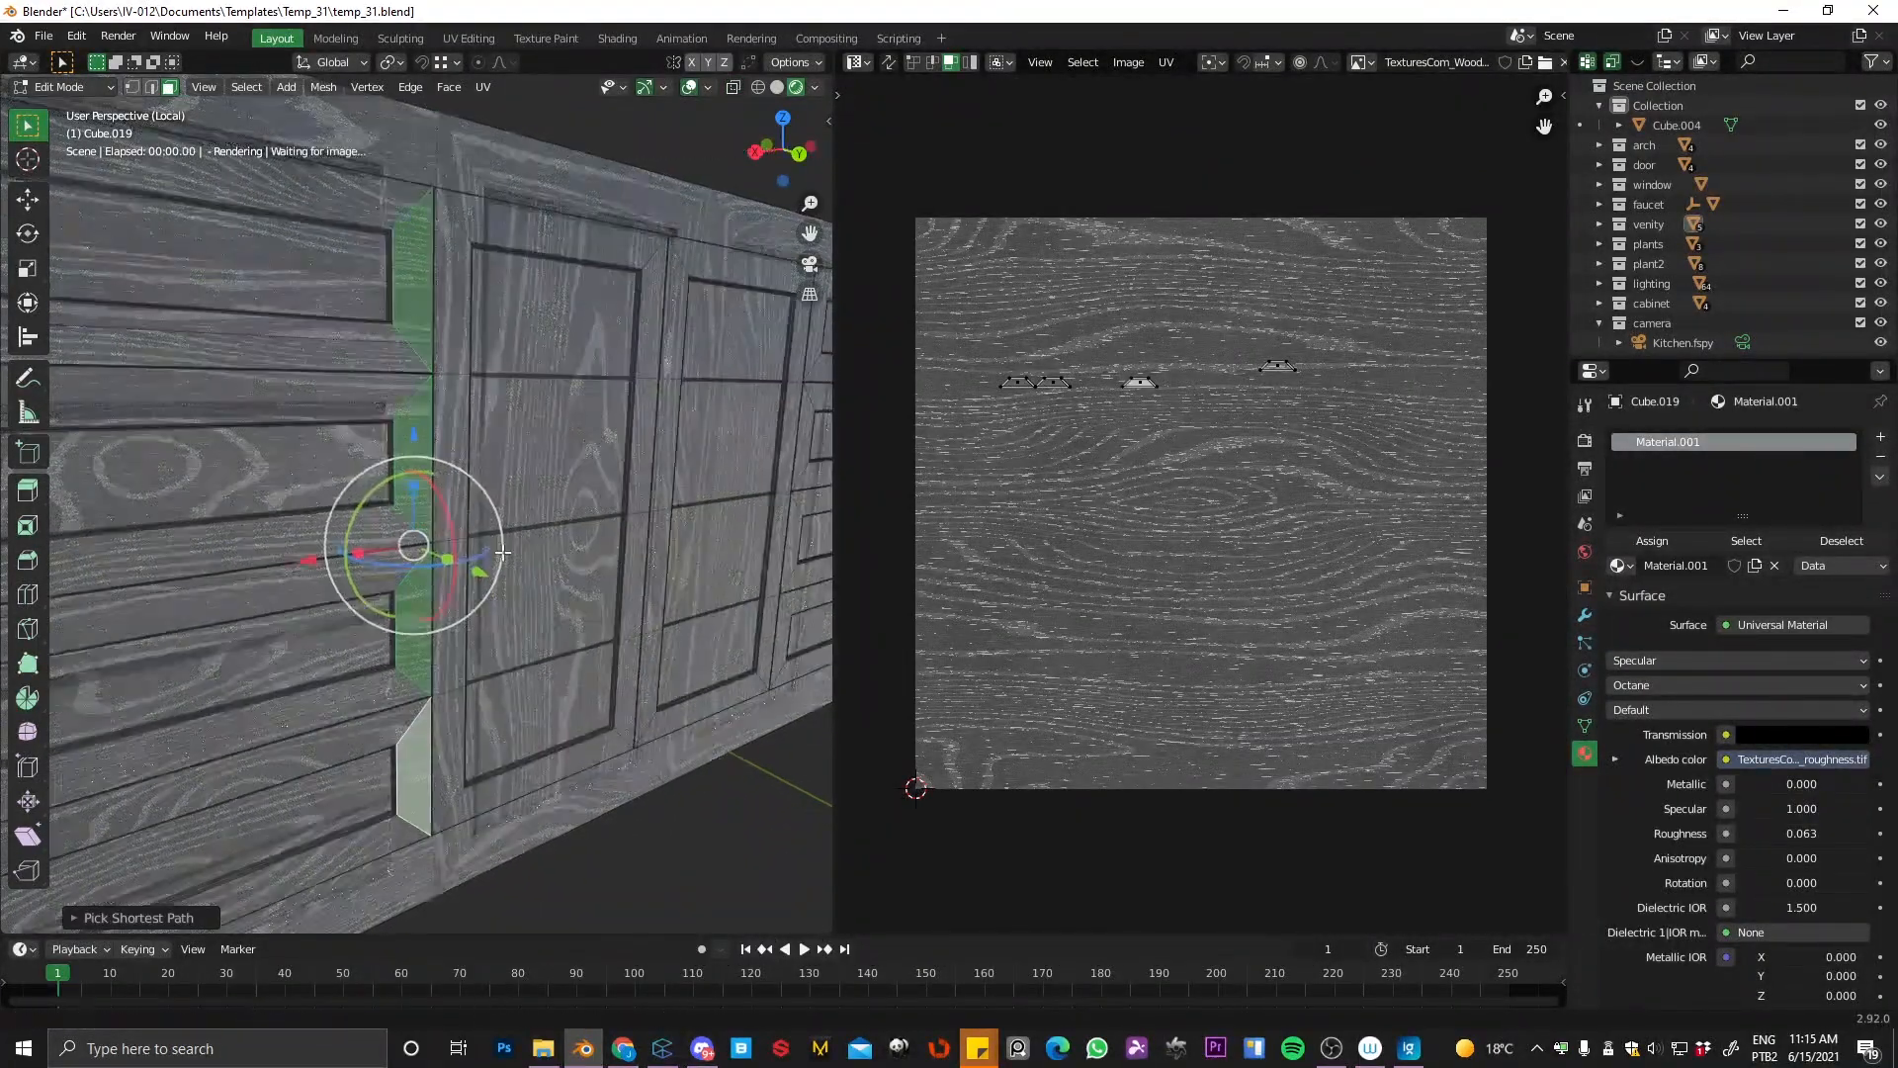
Step: Add the four vertical frame faces at the opposite end of the middle drawer stack to the selection
middle_click_drag(195, 566, 475, 564, "shift")
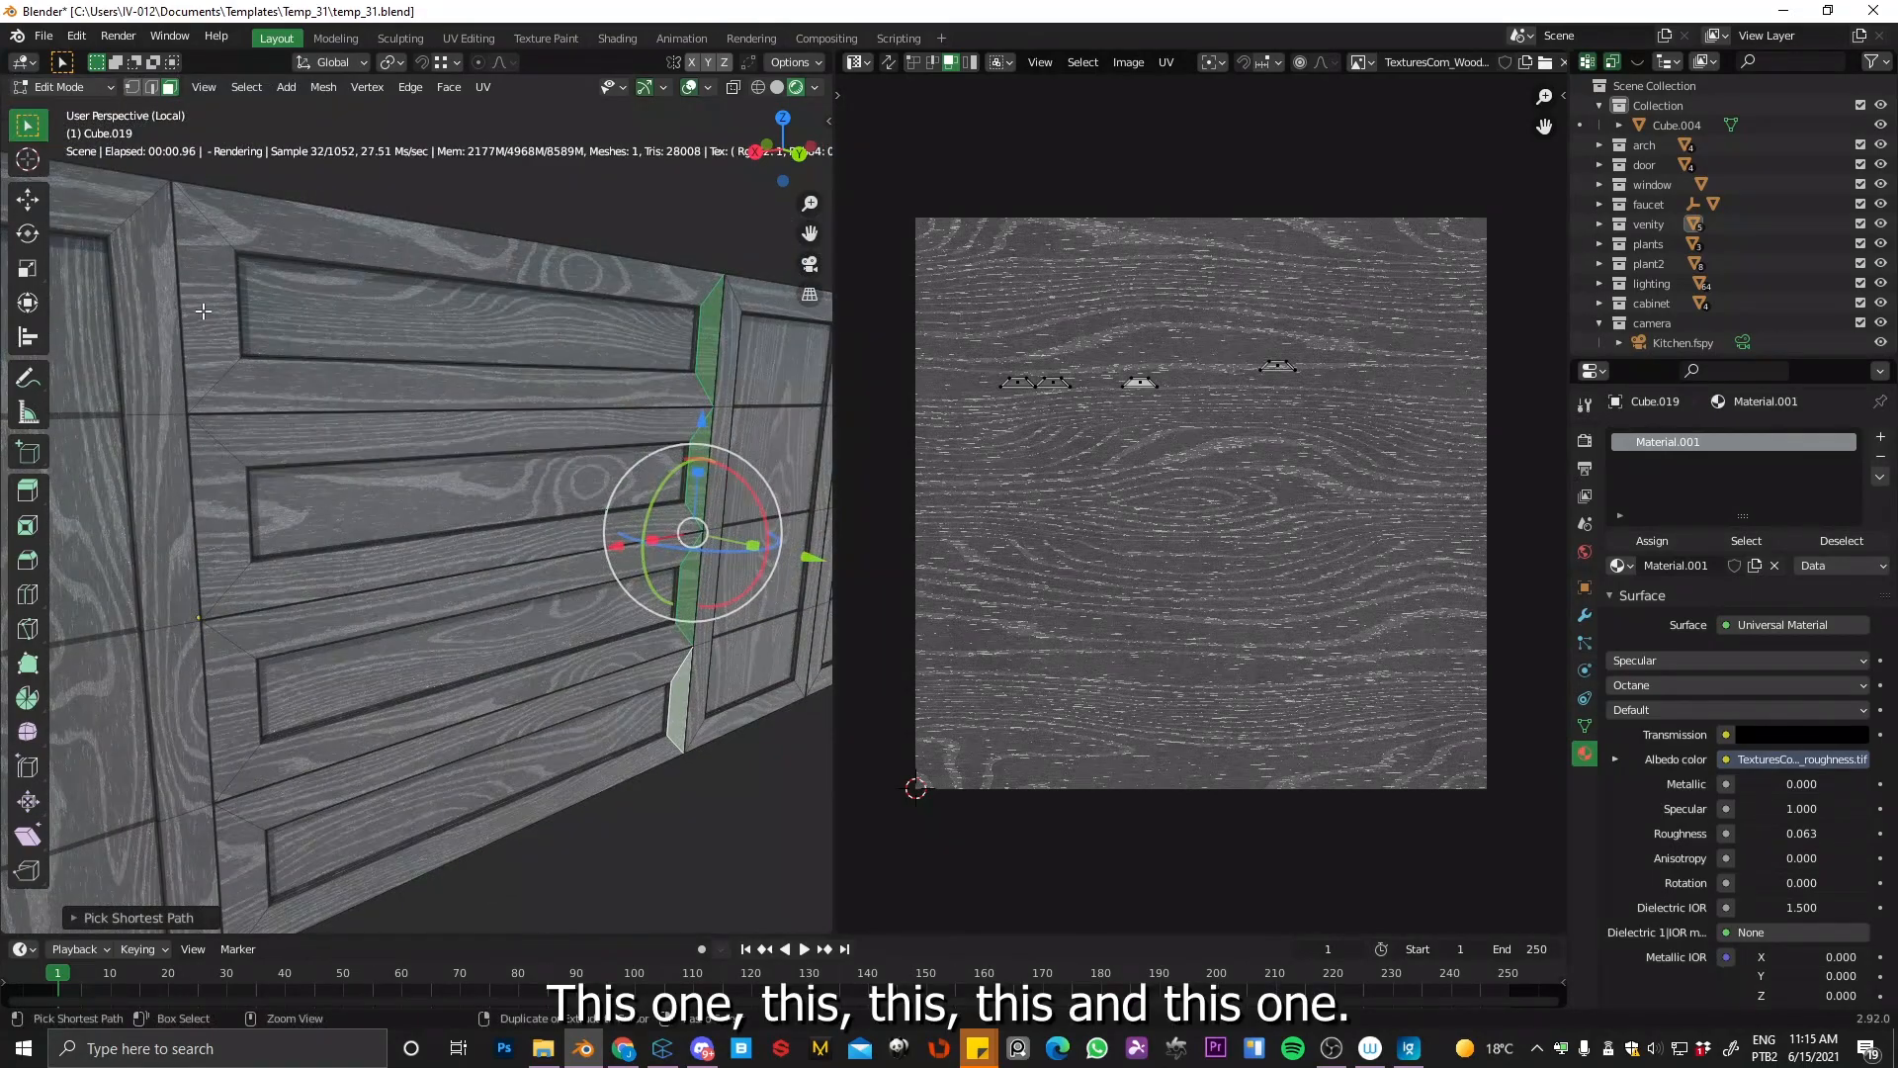
left_click(201, 307, "ctrl")
left_click(222, 516, "ctrl")
left_click(227, 712, "ctrl")
left_click(243, 862, "ctrl")
Step: Extend the selection with the vertical frame faces at both ends of the four drawers in the last stack
scroll(237, 870, "down", 2)
middle_click_drag(531, 572, 252, 536, "shift")
scroll(484, 514, "up", 2)
middle_click_drag(467, 433, 333, 443, "shift")
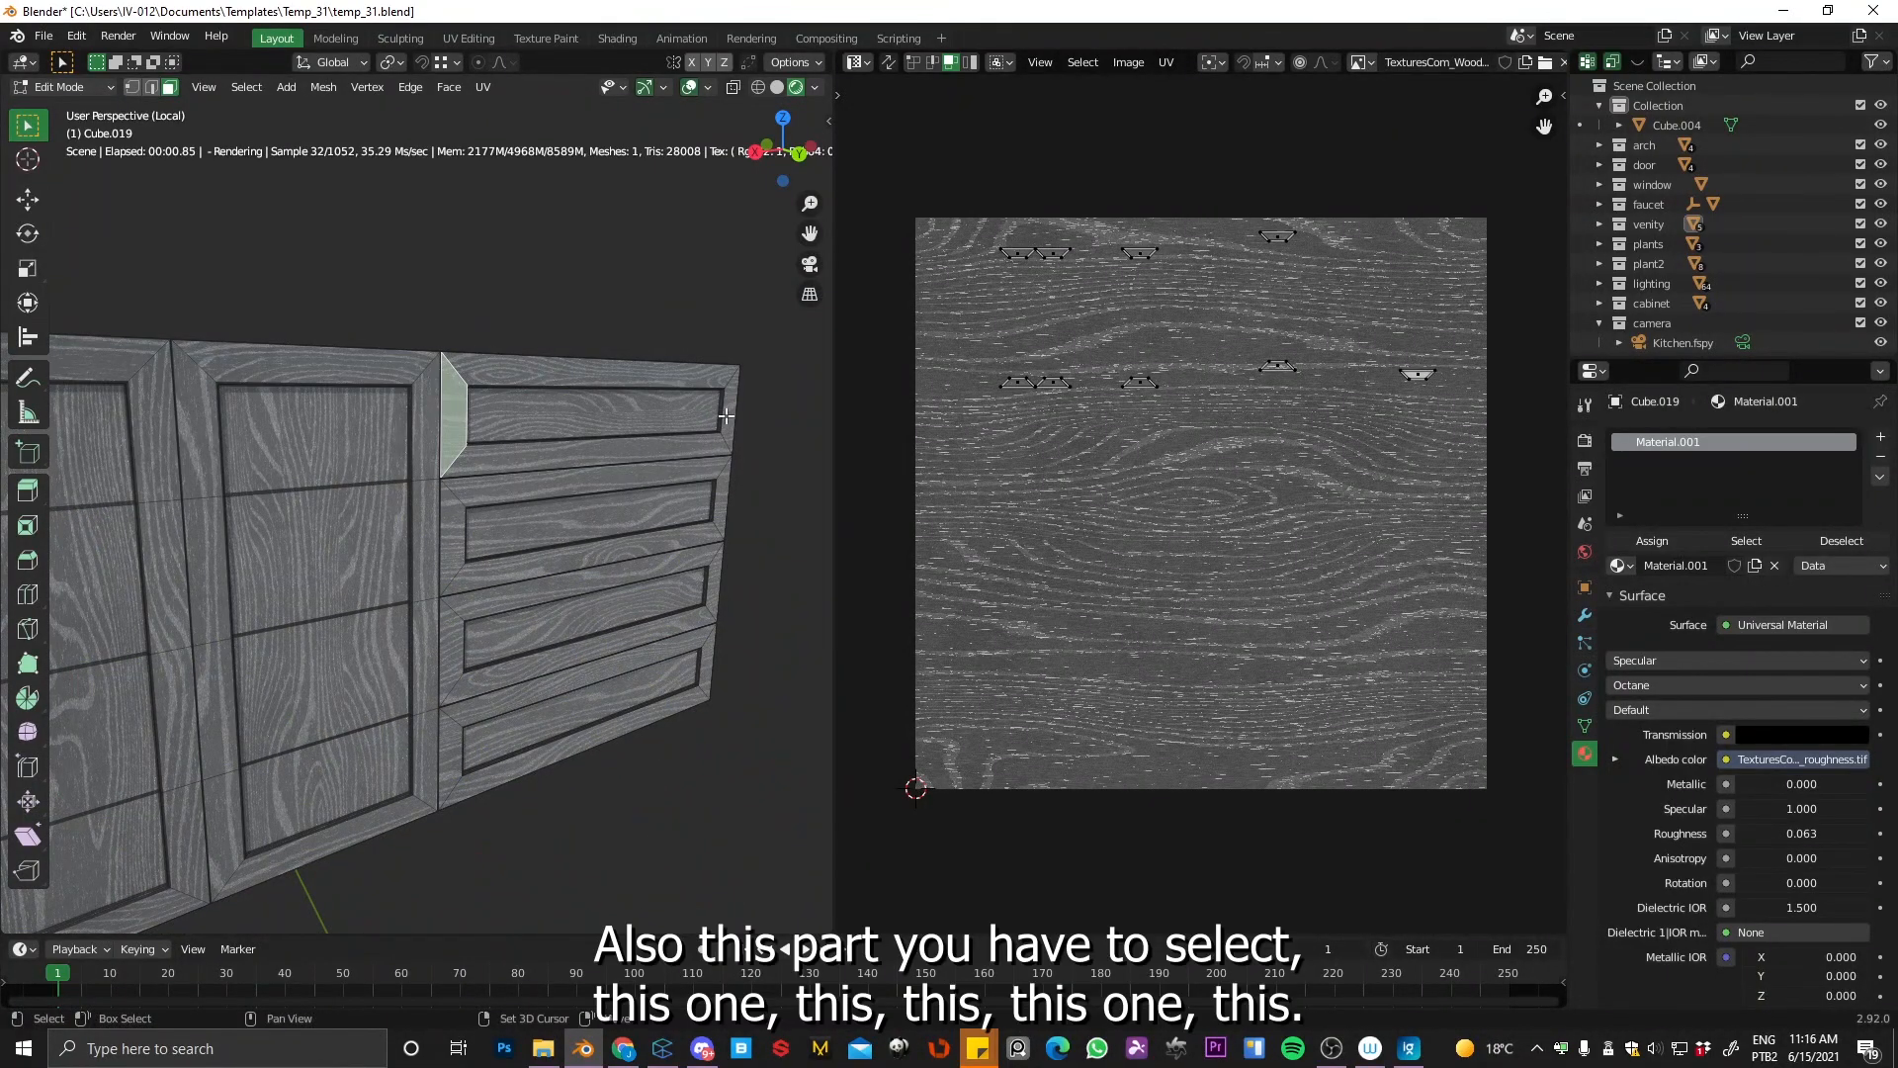
middle_click_drag(509, 456, 447, 528)
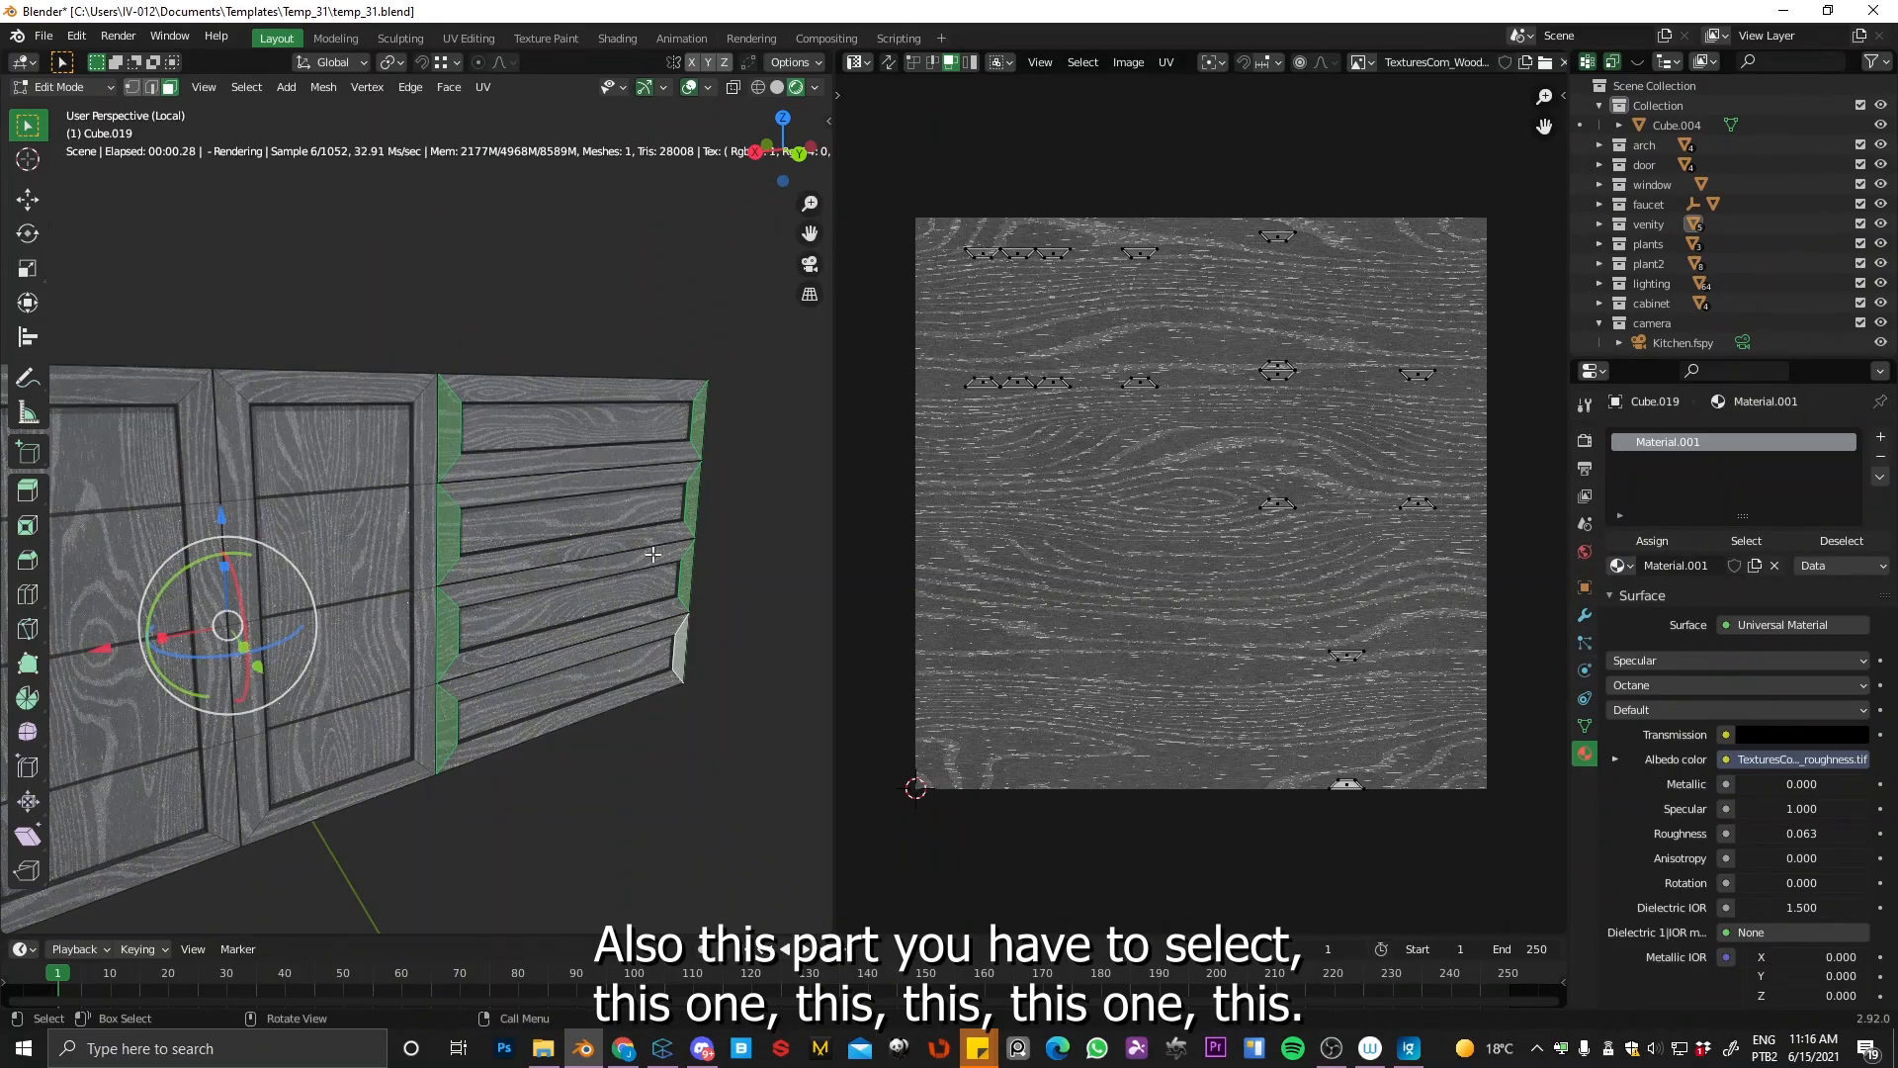
Step: Add the four left-end vertical frame faces of the first drawer stack, beside the first pair of doors
scroll(500, 732, "down", 2)
middle_click_drag(415, 726, 811, 684, "shift")
middle_click_drag(247, 643, 653, 593, "shift")
scroll(439, 578, "down", 3)
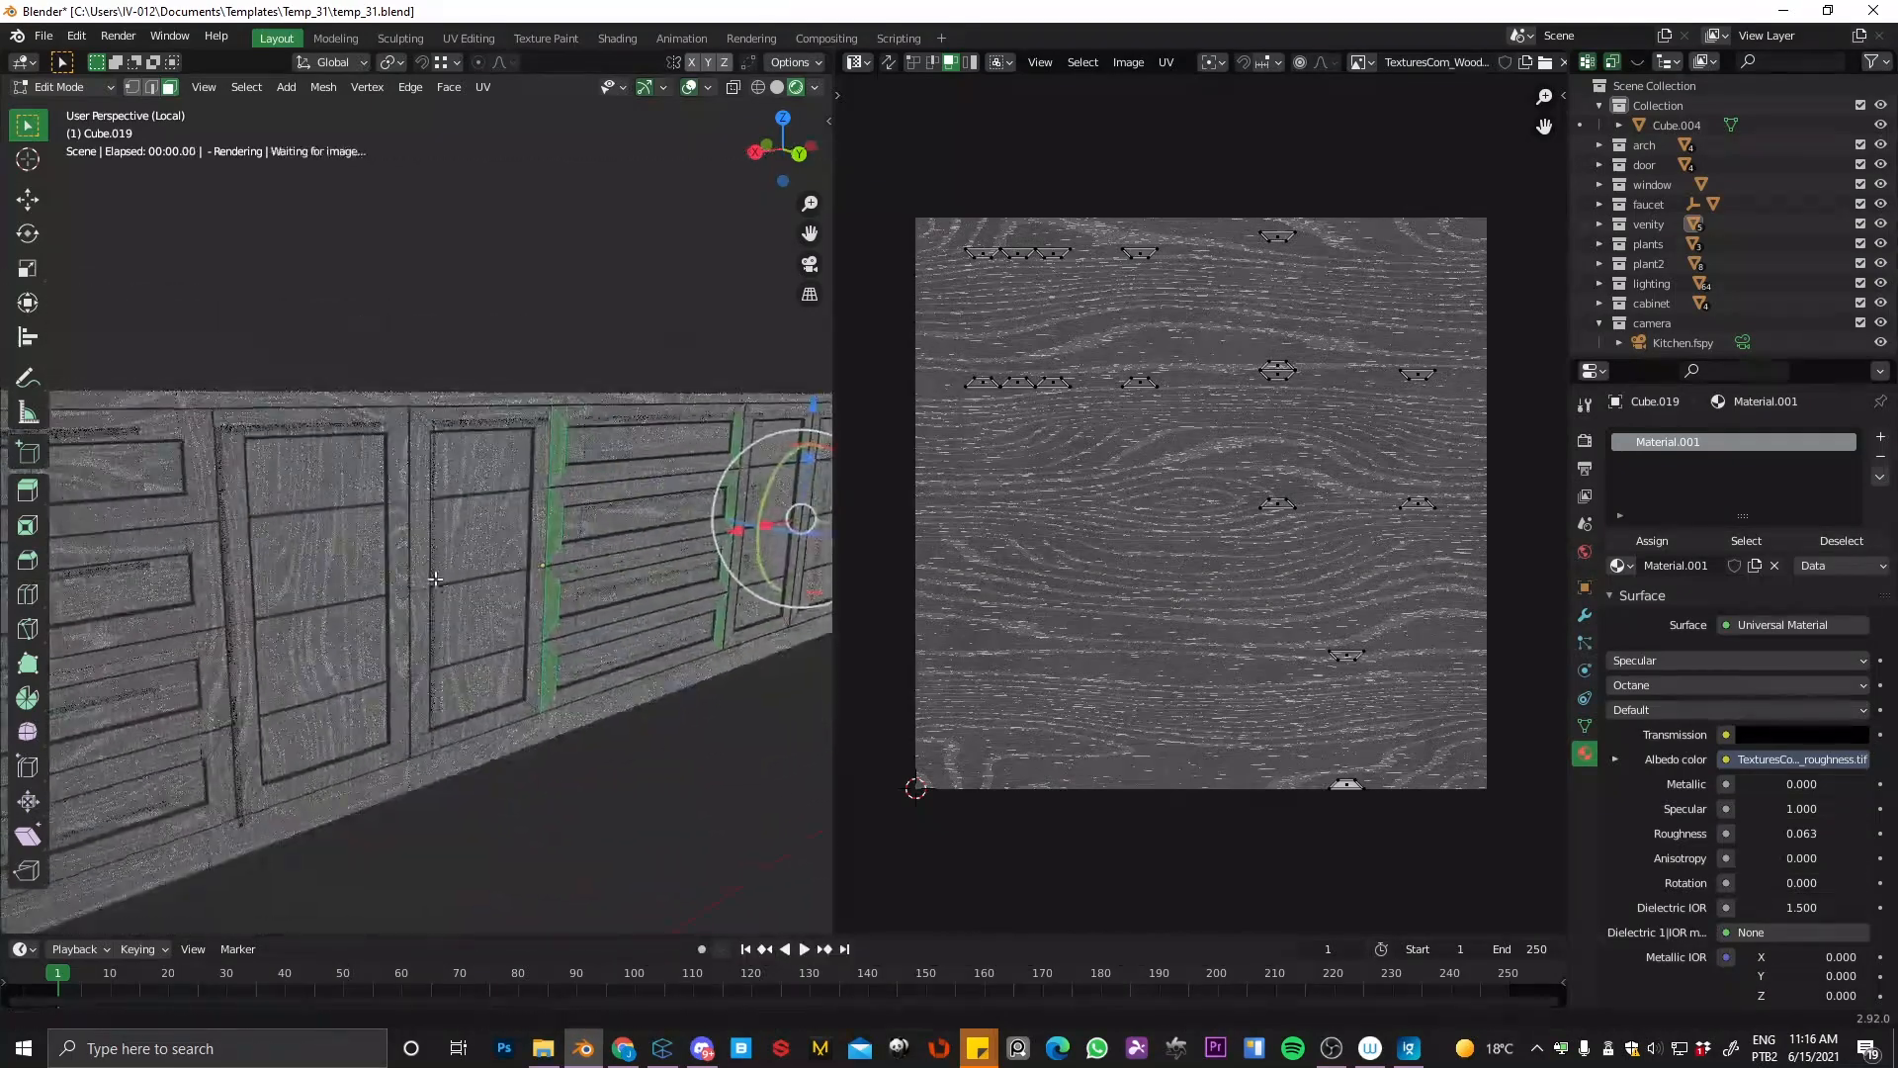
middle_click_drag(198, 543, 636, 491, "shift")
scroll(567, 475, "down", 1)
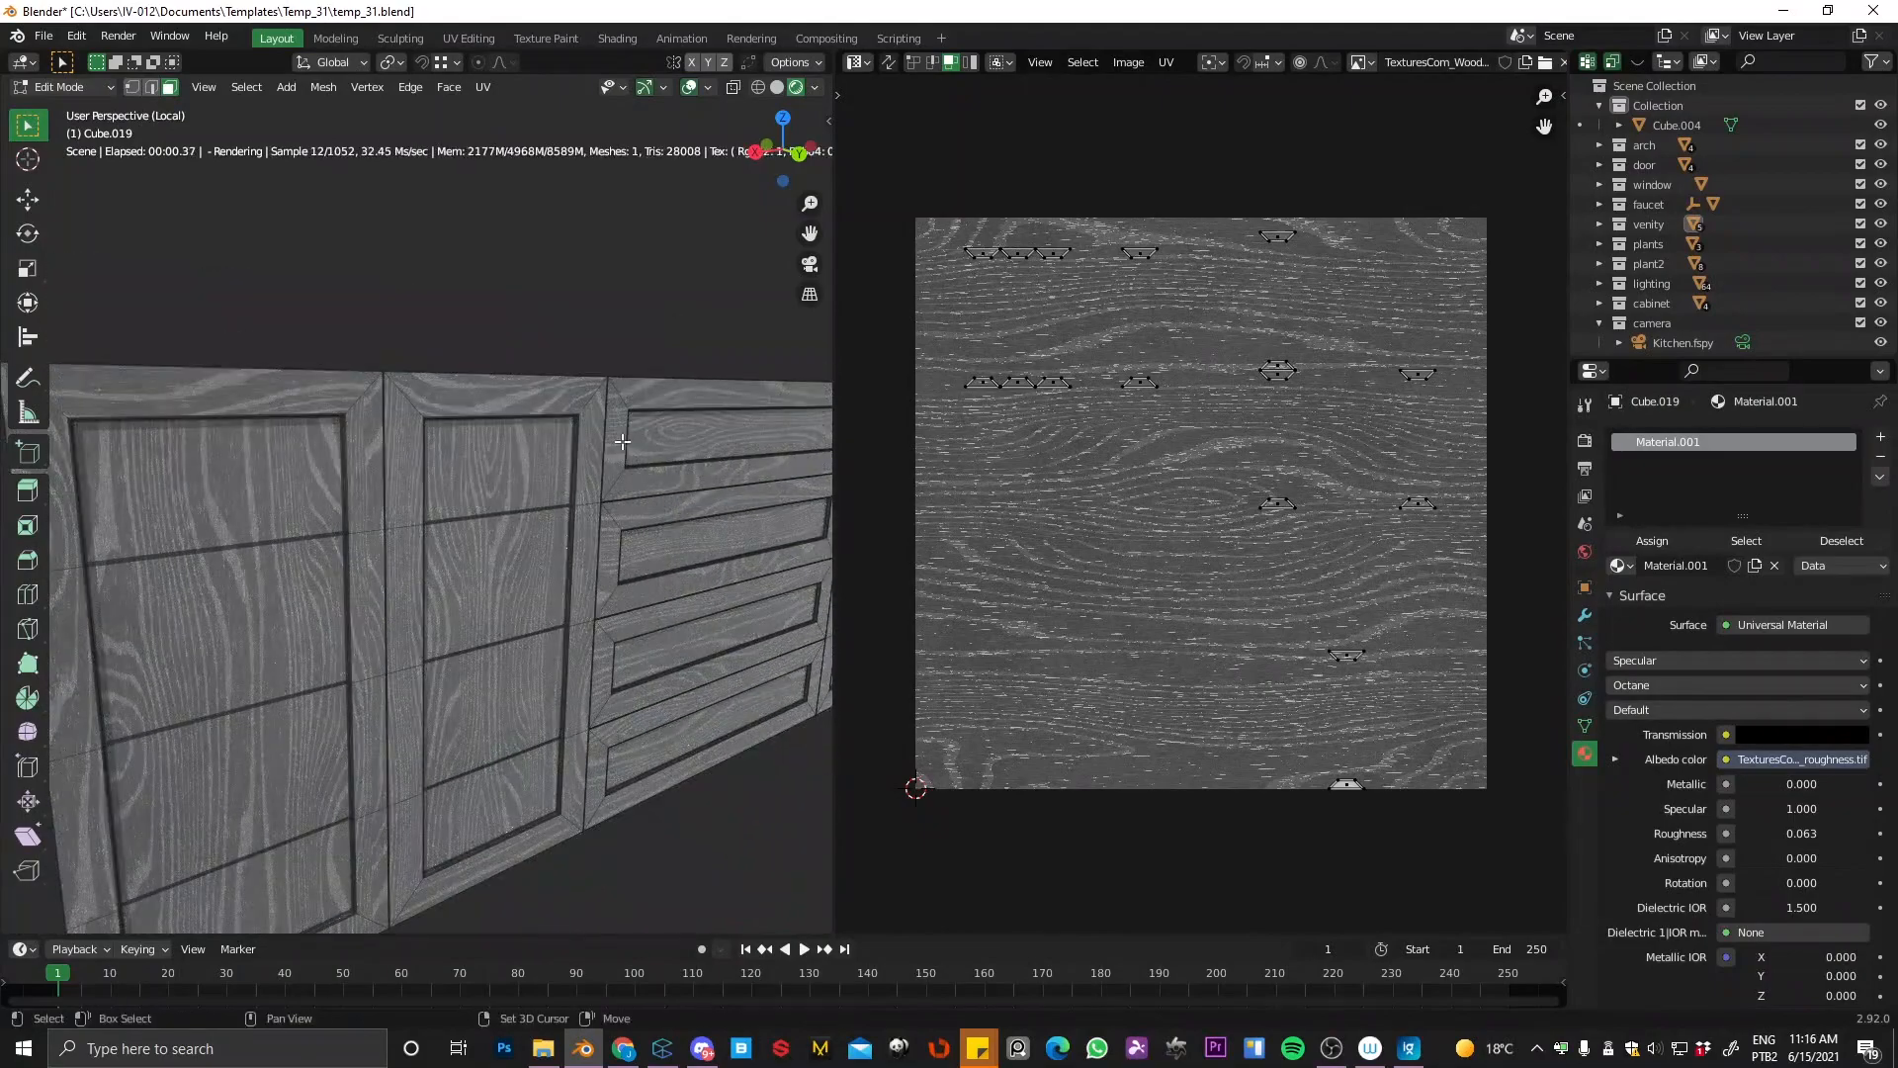
left_click(609, 670, "shift")
left_click(600, 773, "shift")
middle_click_drag(752, 692, 491, 682, "shift")
Step: Add the four right-end vertical frame faces of the first drawer stack to the selection
left_click(478, 687, "shift")
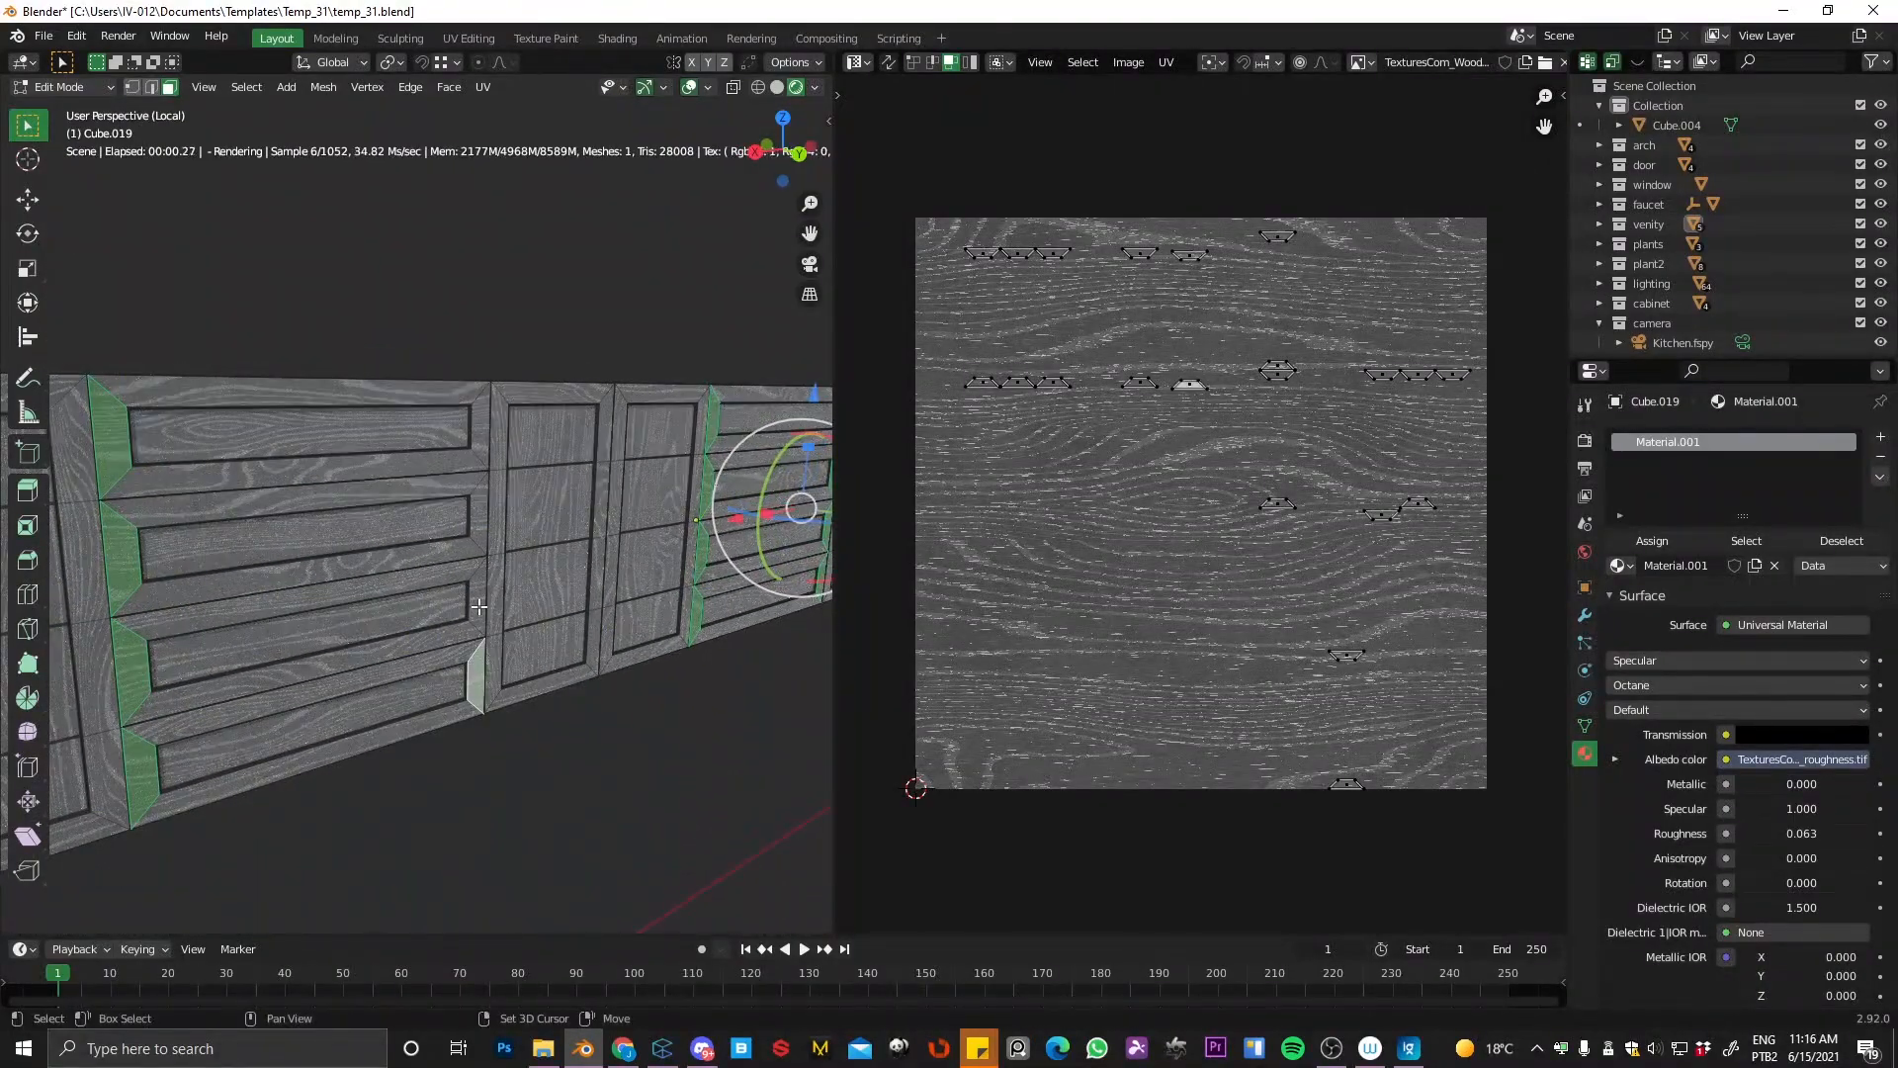
middle_click_drag(483, 583, 485, 565, "shift")
key("ctrl+z")
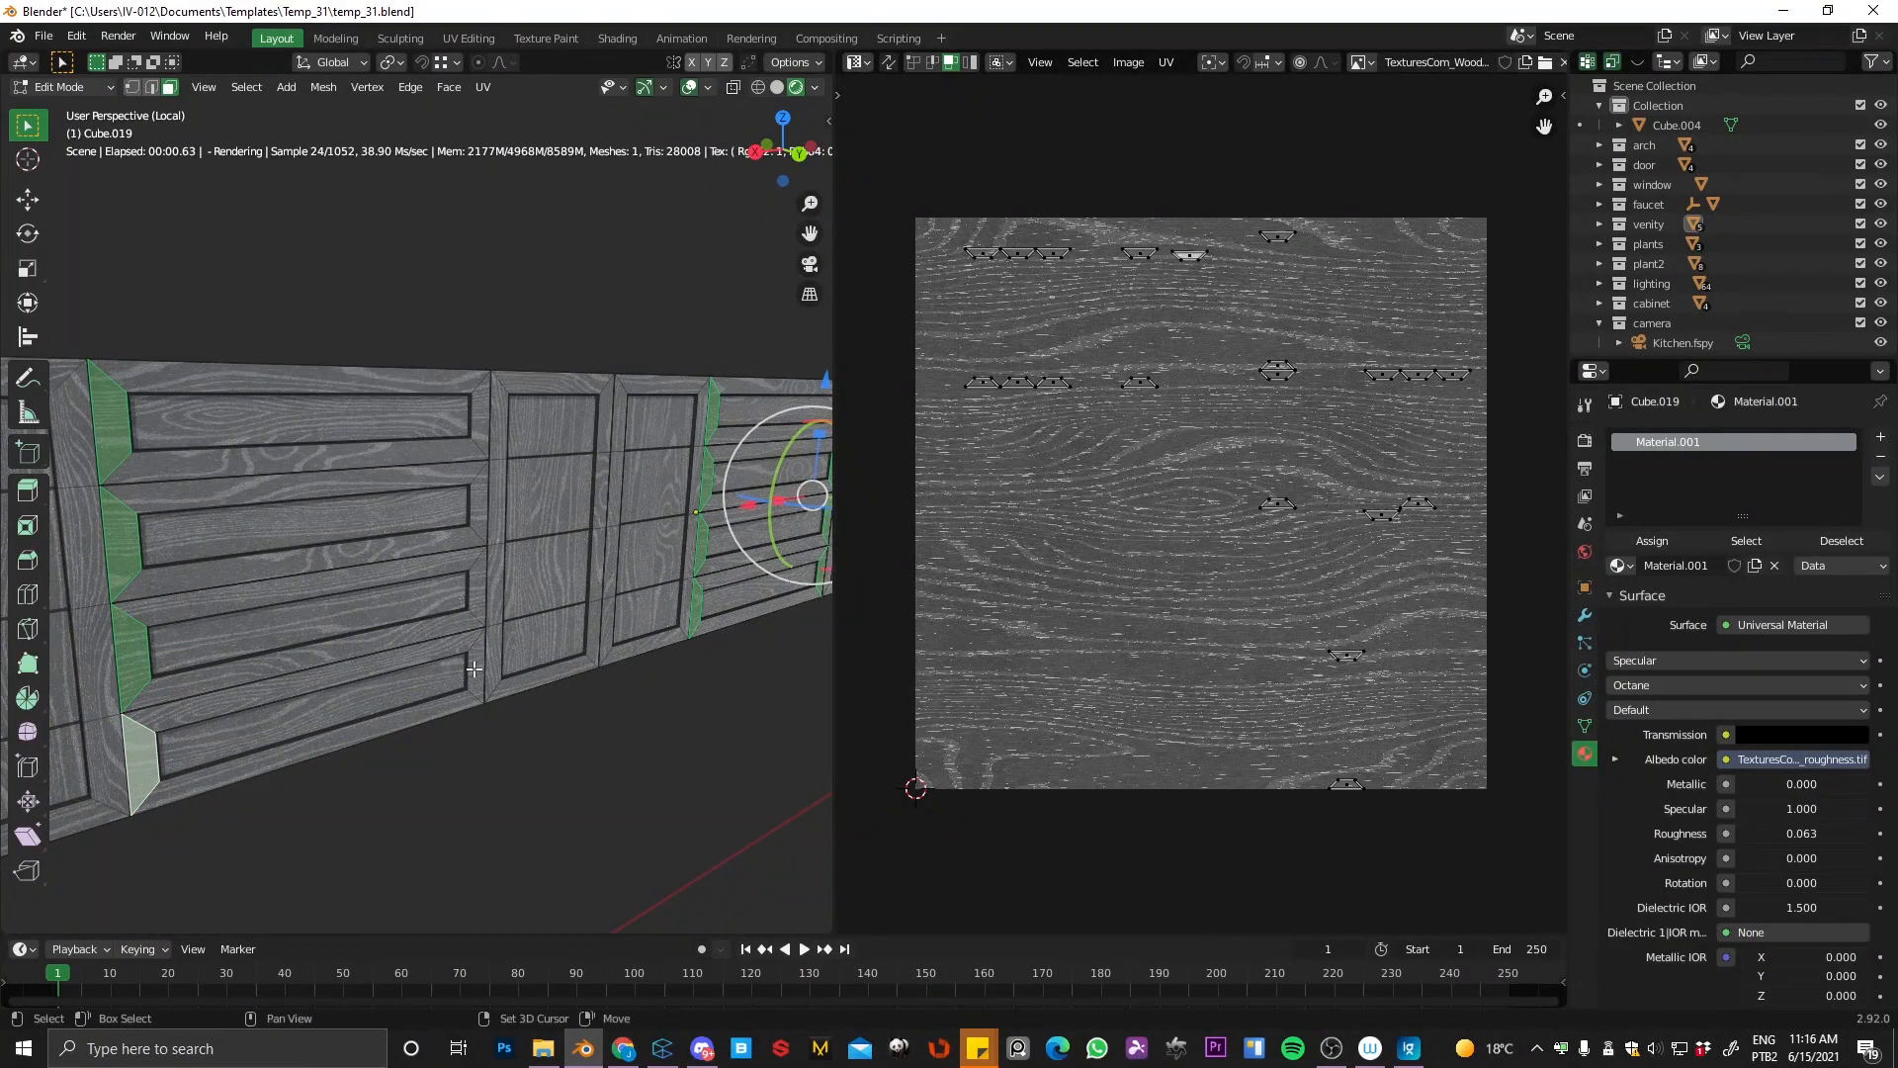
left_click(509, 458, "shift")
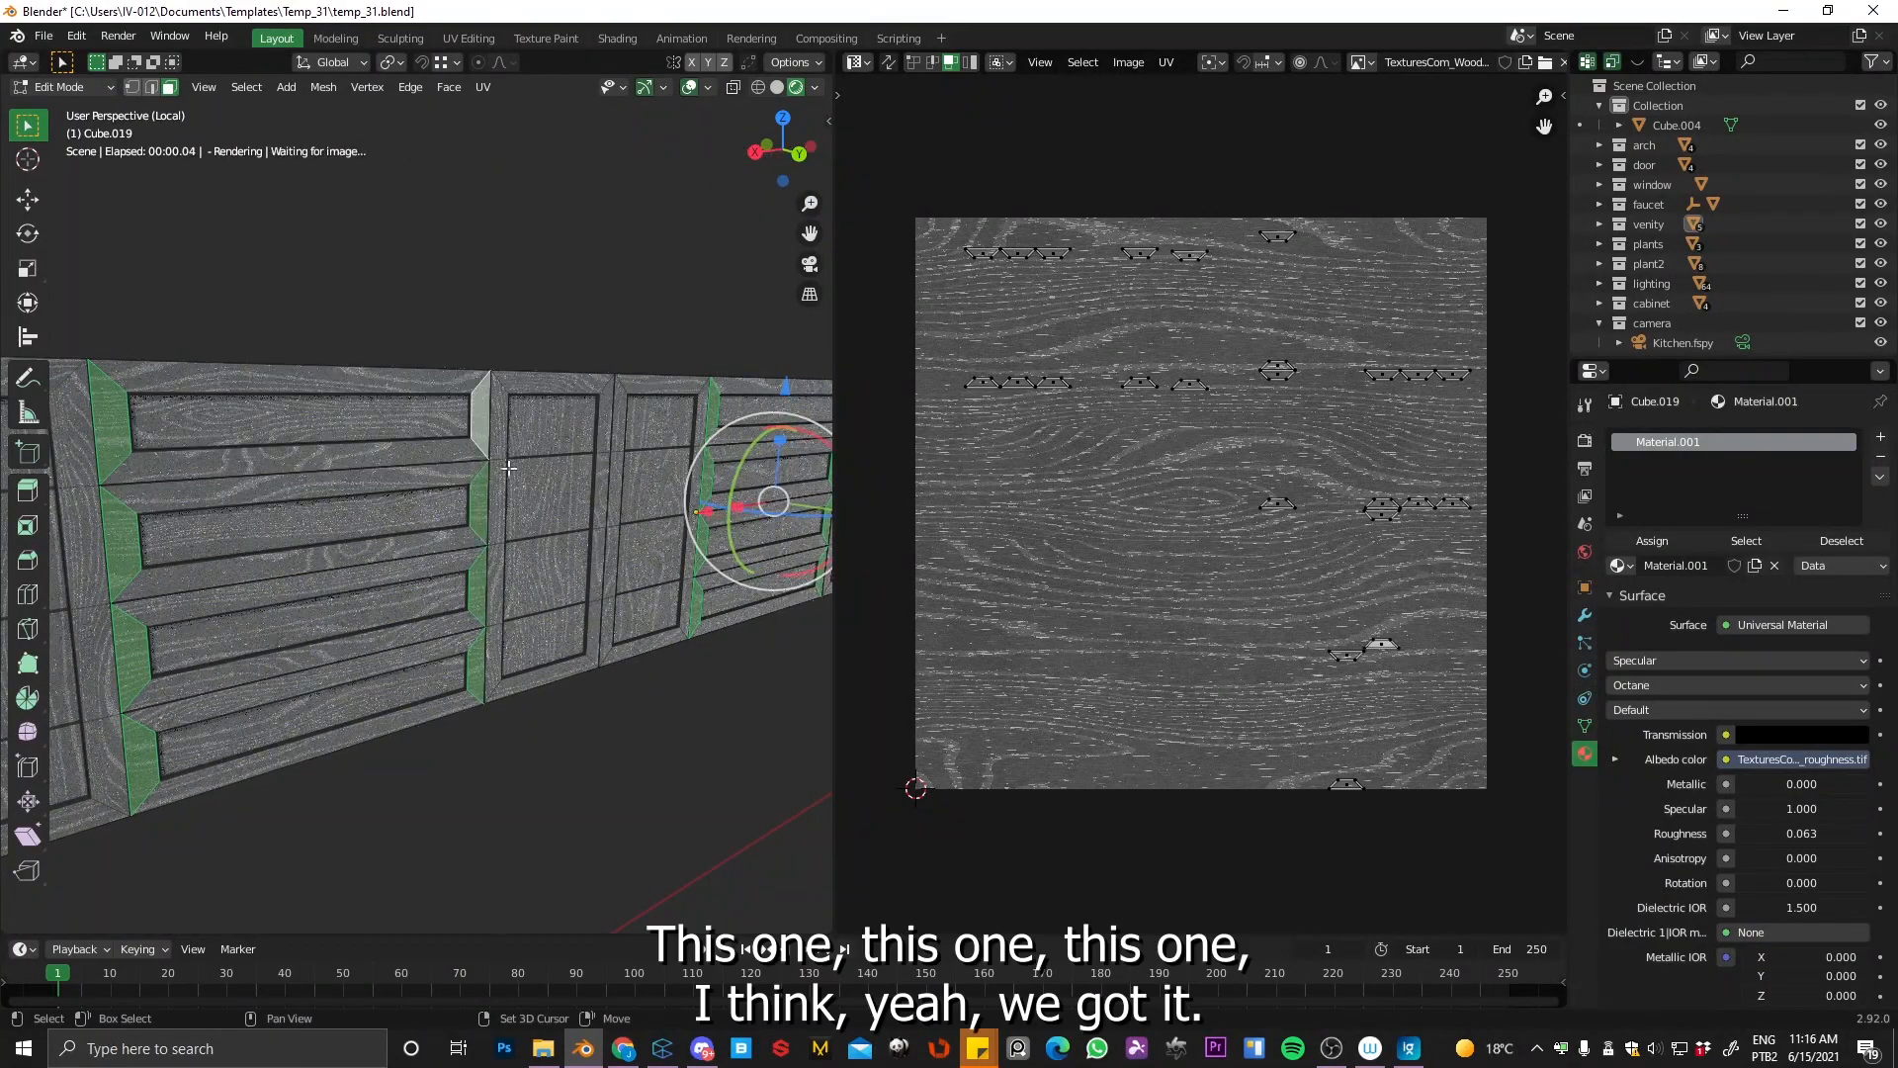
Step: Rotate all UV islands of the selected vertical drawer frame faces by 90 degrees and return to Object Mode
scroll(508, 458, "down", 3)
scroll(1117, 333, "up", 1)
scroll(1116, 332, "down", 1)
left_click_drag(977, 204, 1473, 743)
left_click_drag(980, 224, 1480, 894)
type("r")
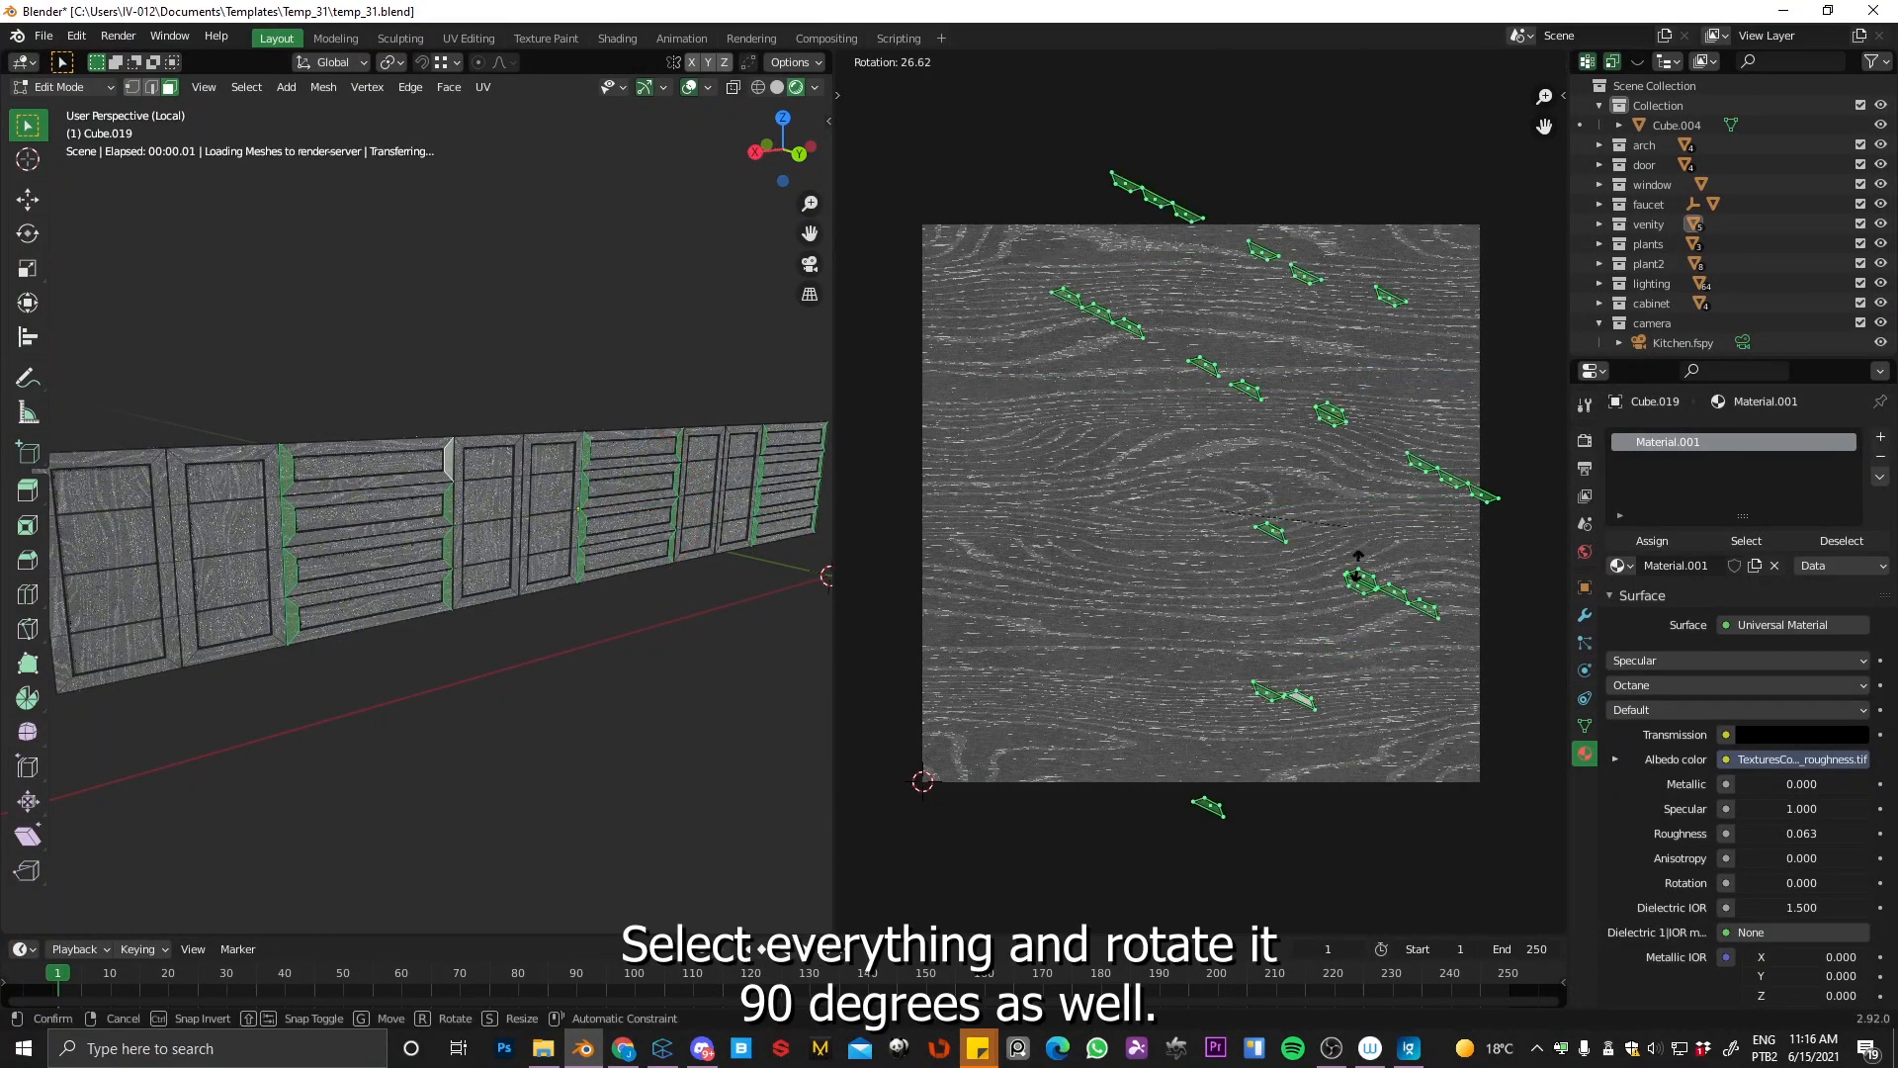
type("90")
key("Return")
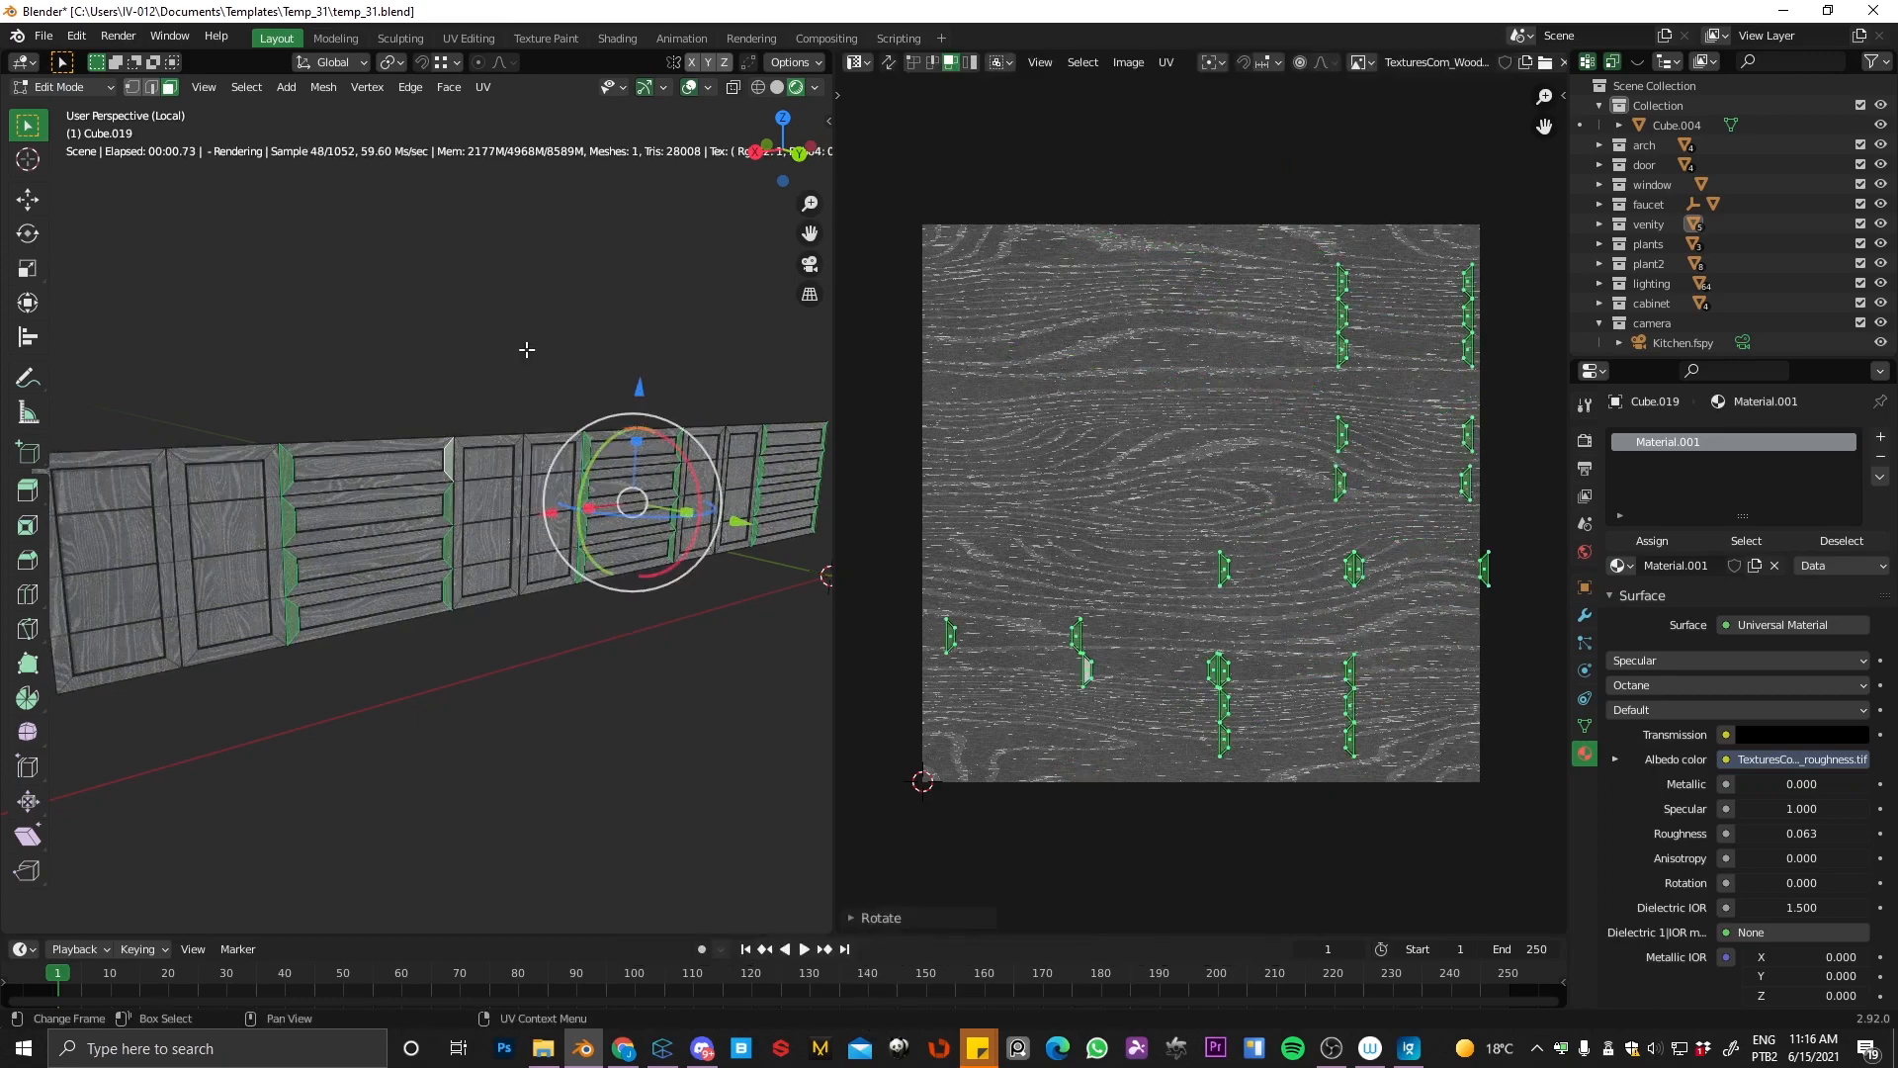
key("ctrl+Tab")
left_click(550, 307)
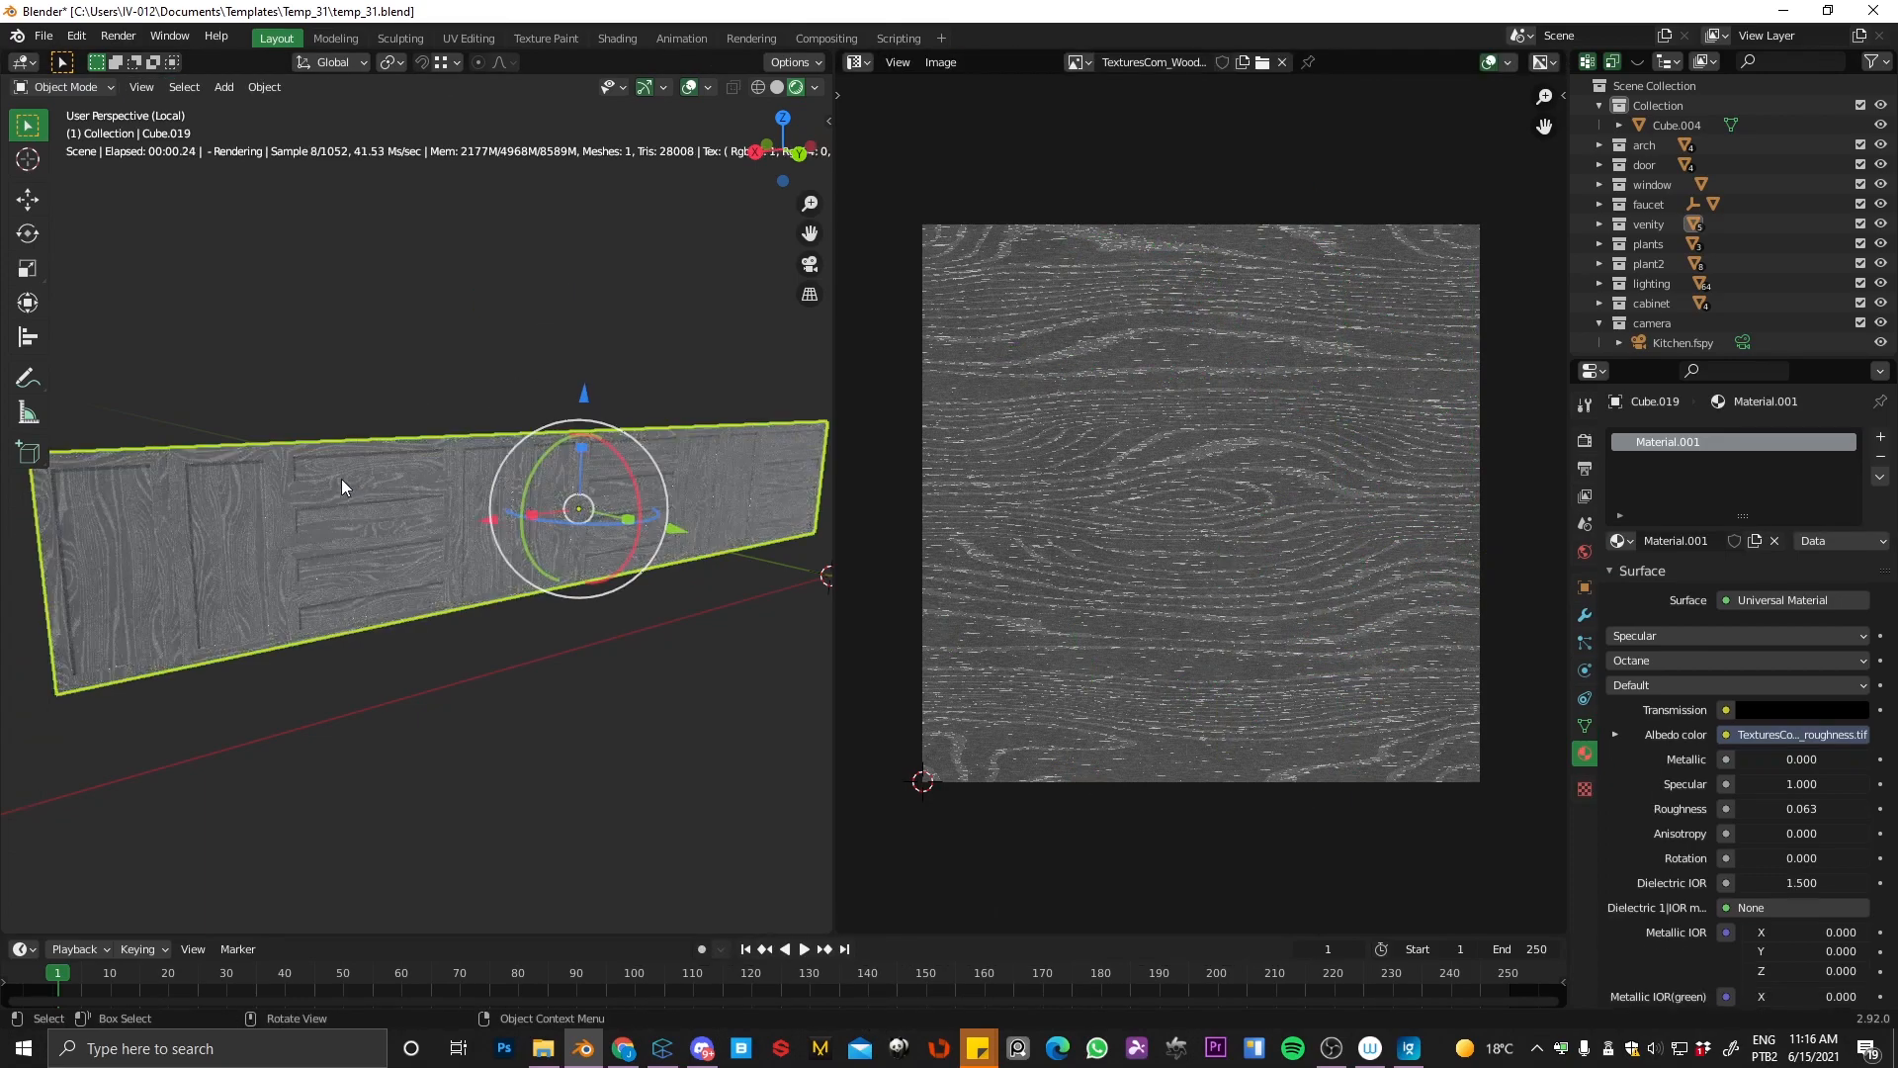
Step: Switch the UV Editor back to the Shader Editor and set all three Full Transform scale values to 0.1
scroll(396, 435, "up", 6)
scroll(639, 307, "down", 5)
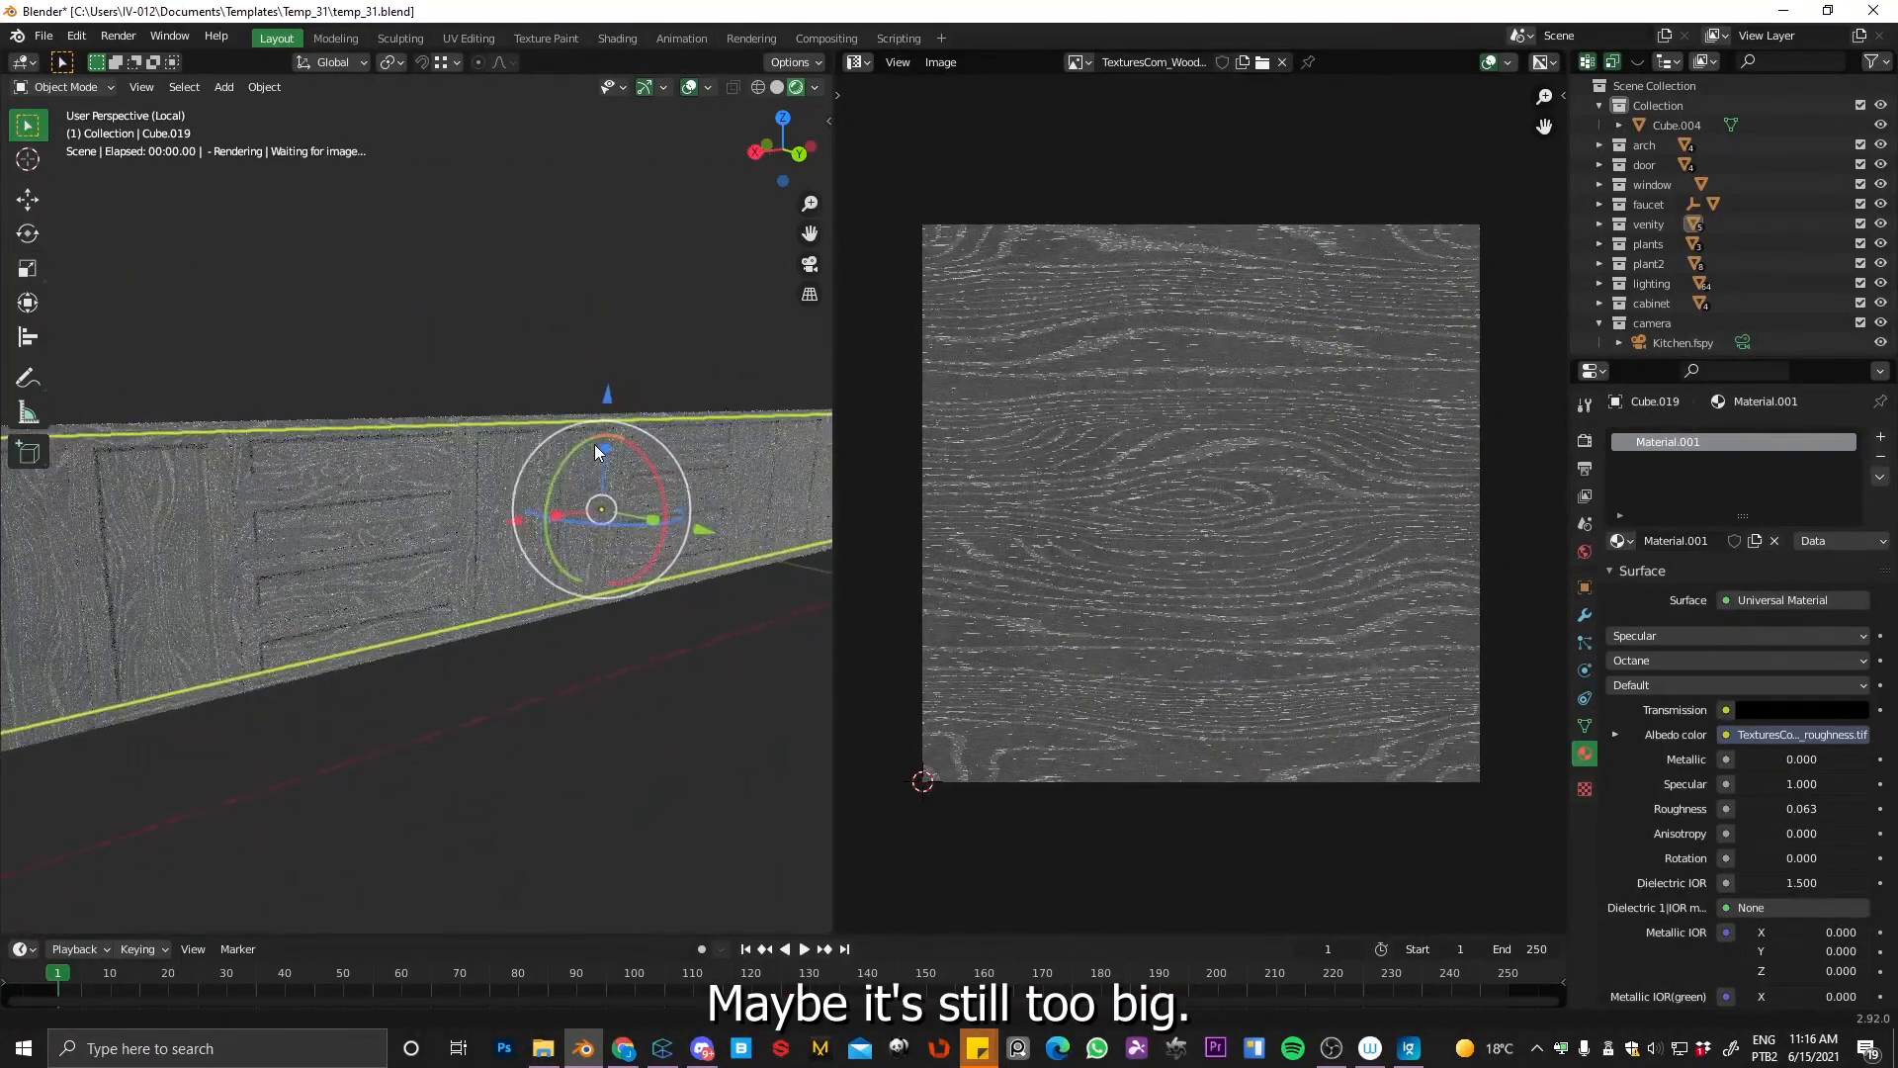
left_click(863, 64)
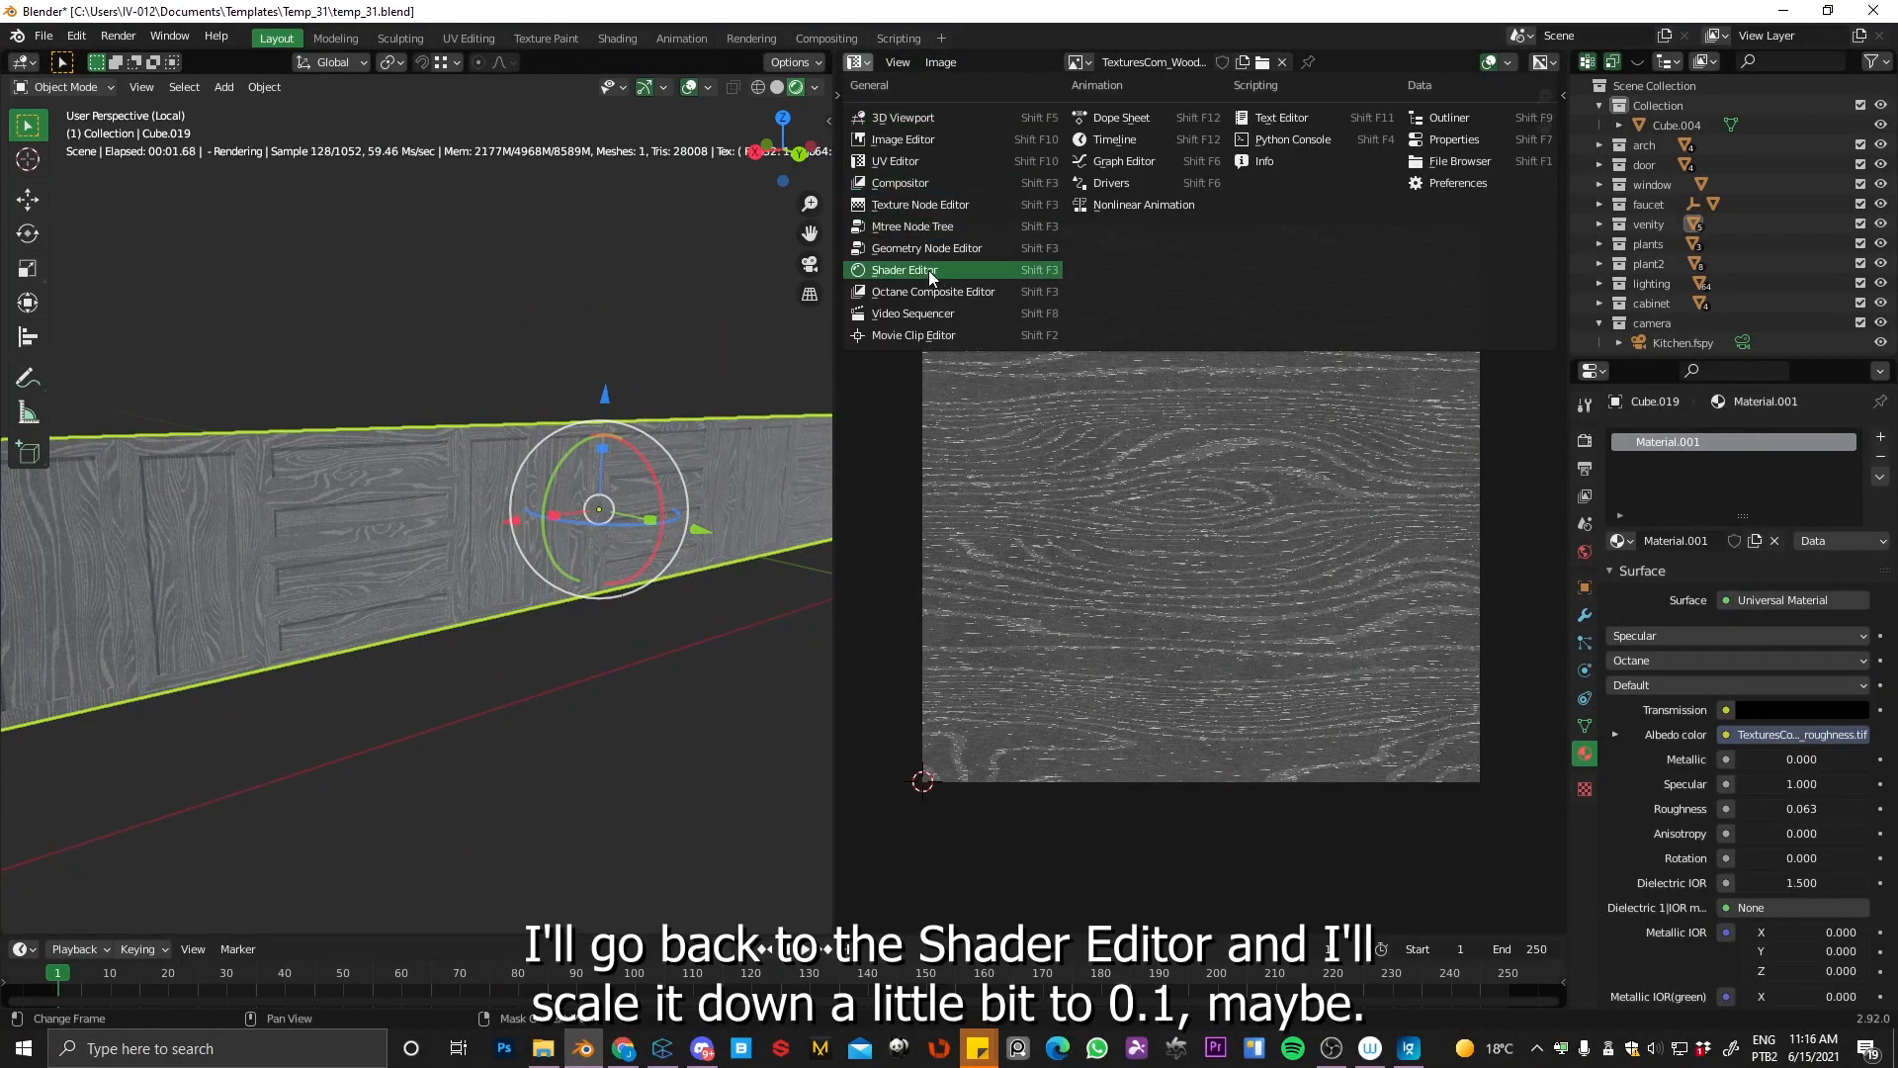
left_click(900, 269)
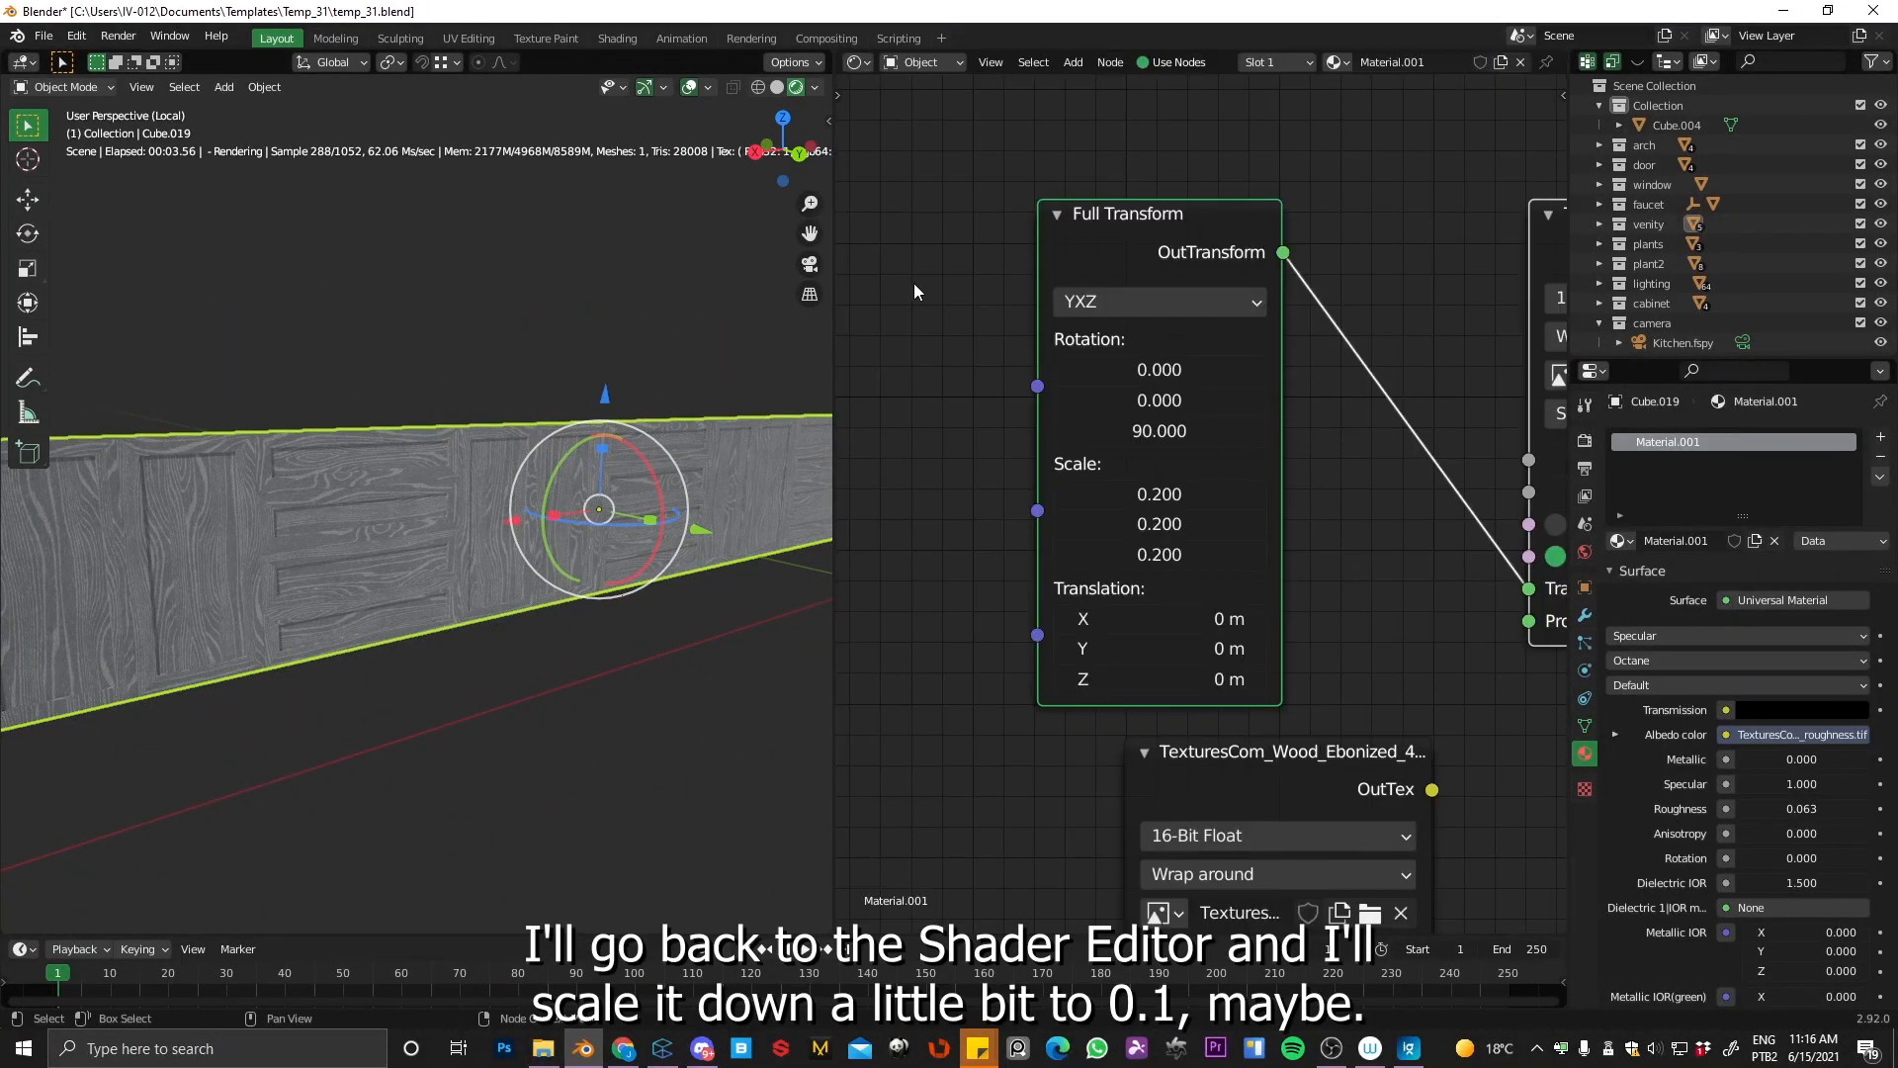
left_click_drag(1172, 524, 1150, 560)
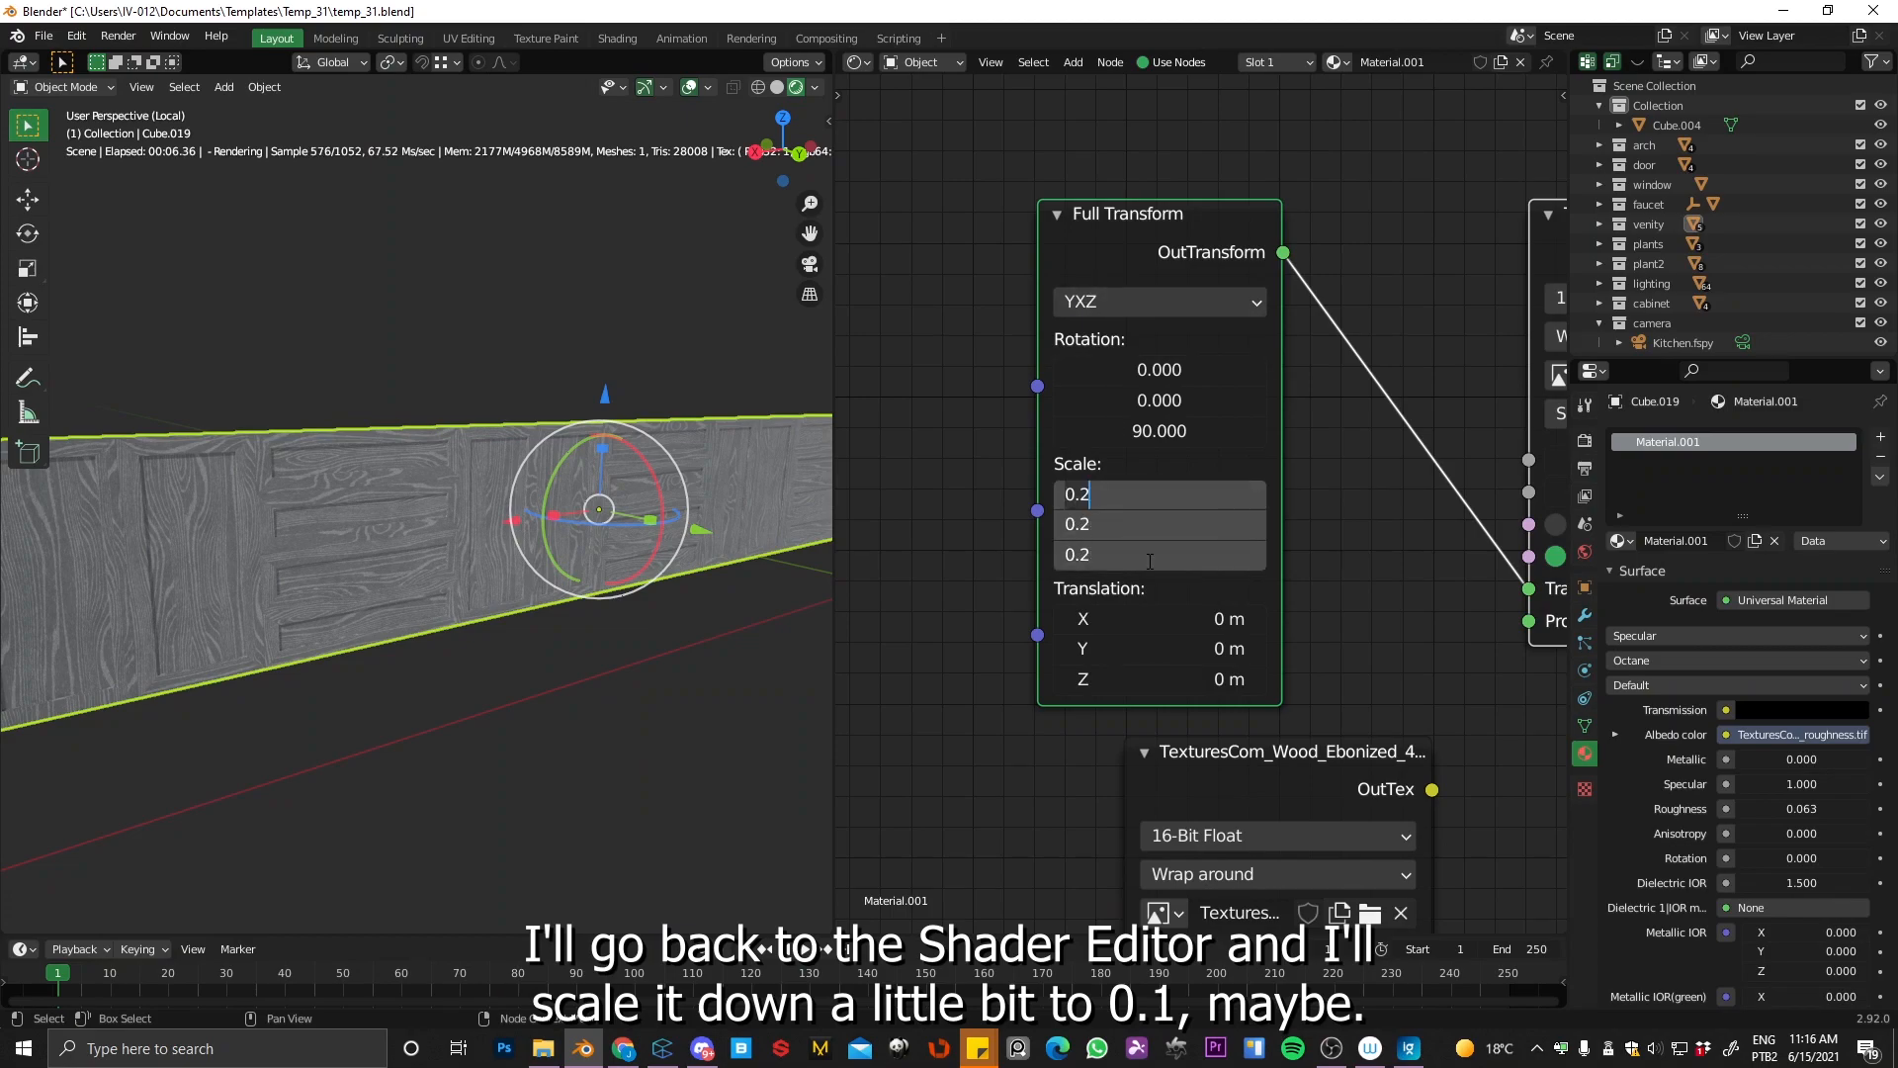
key("Return")
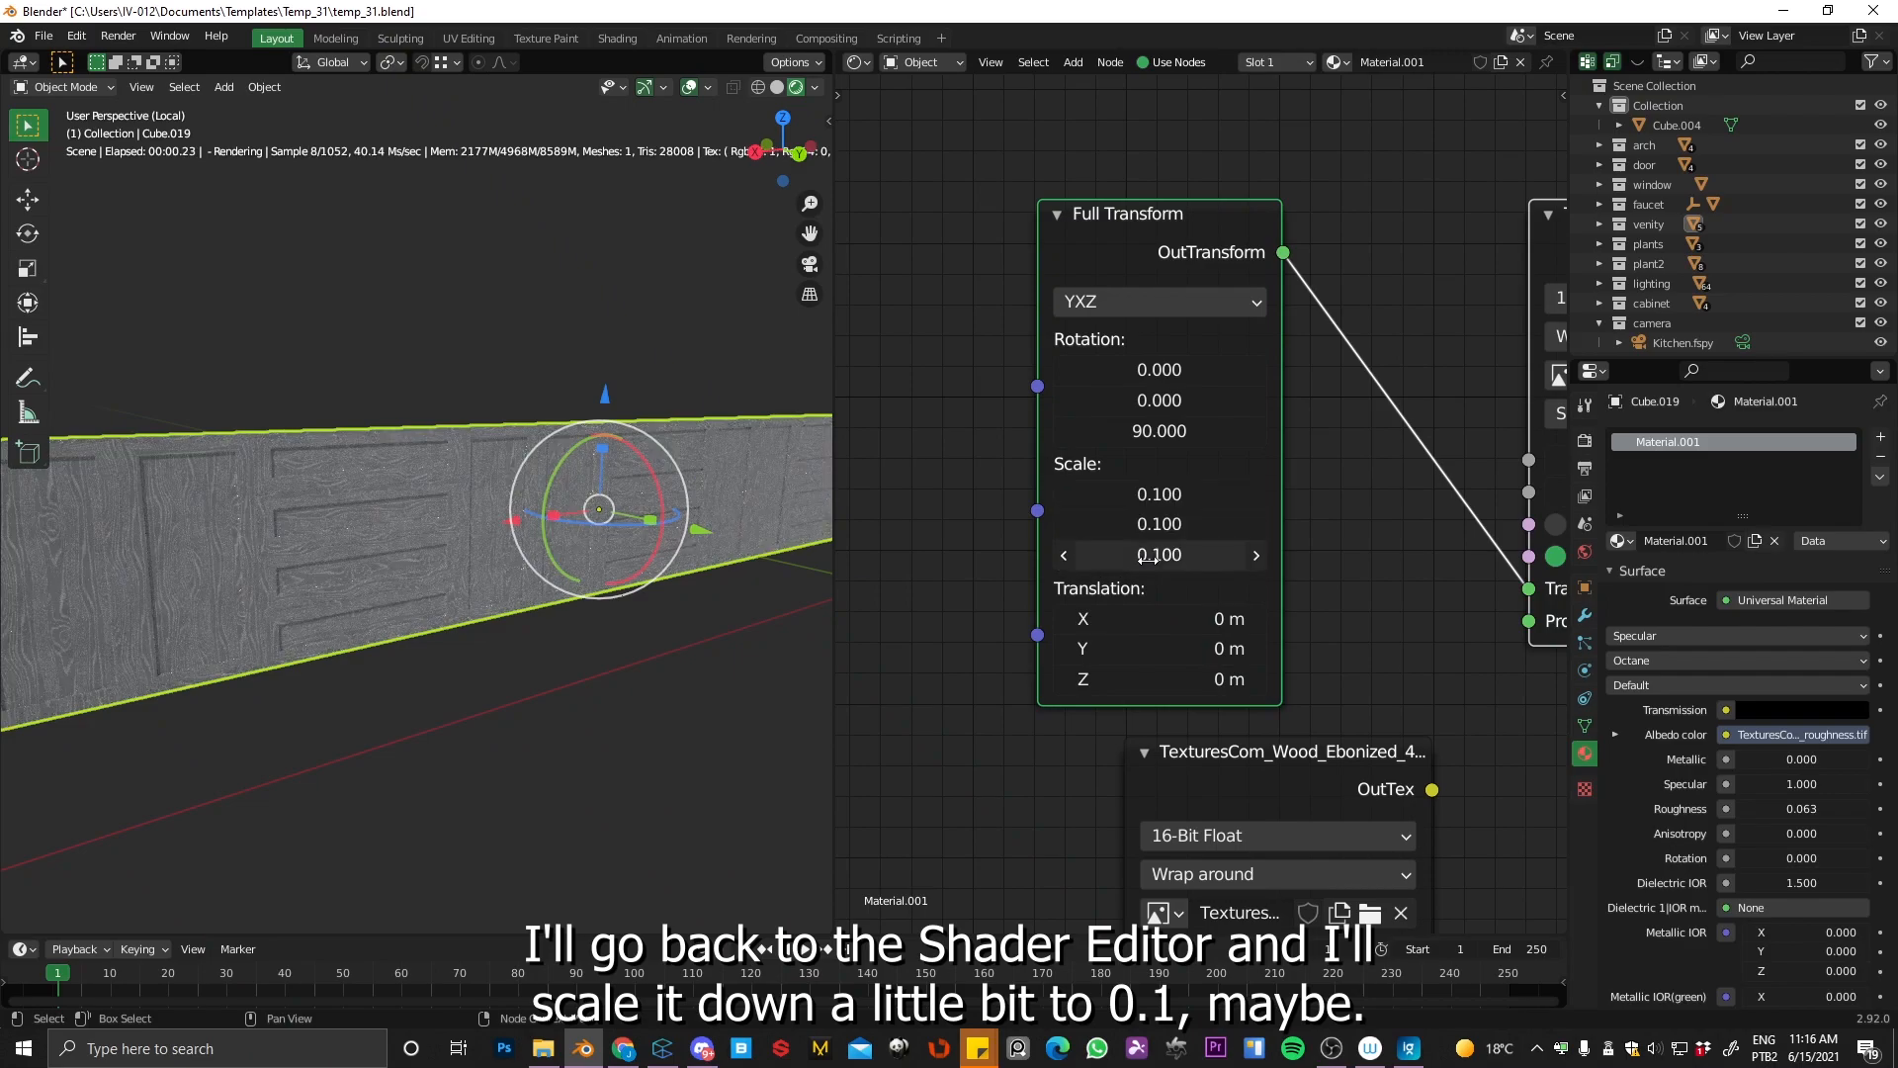
scroll(536, 509, "down", 1)
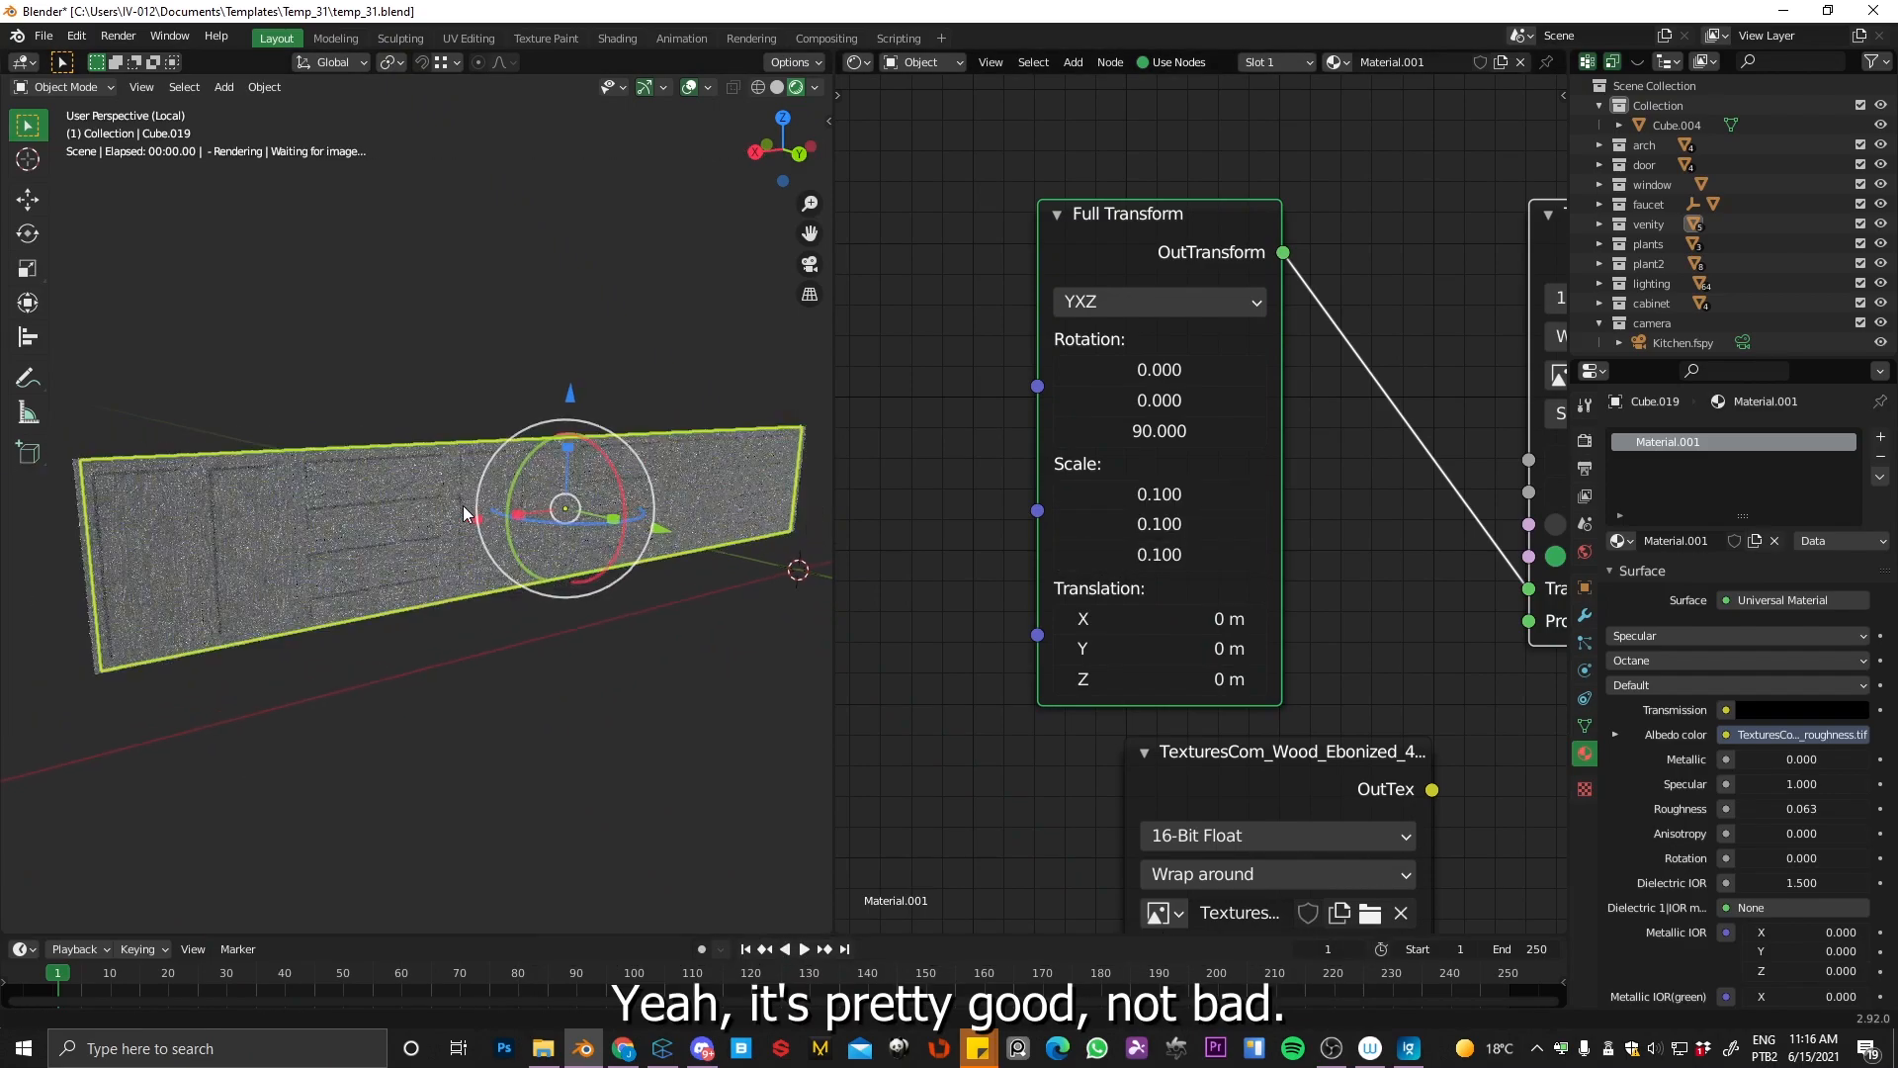
middle_click_drag(427, 510, 500, 514, "shift")
Step: Reconnect the roughness texture from Albedo color to Roughness and darken the albedo color to a value of about 0.017
middle_click_drag(1108, 418, 1228, 381)
scroll(1228, 381, "down", 2)
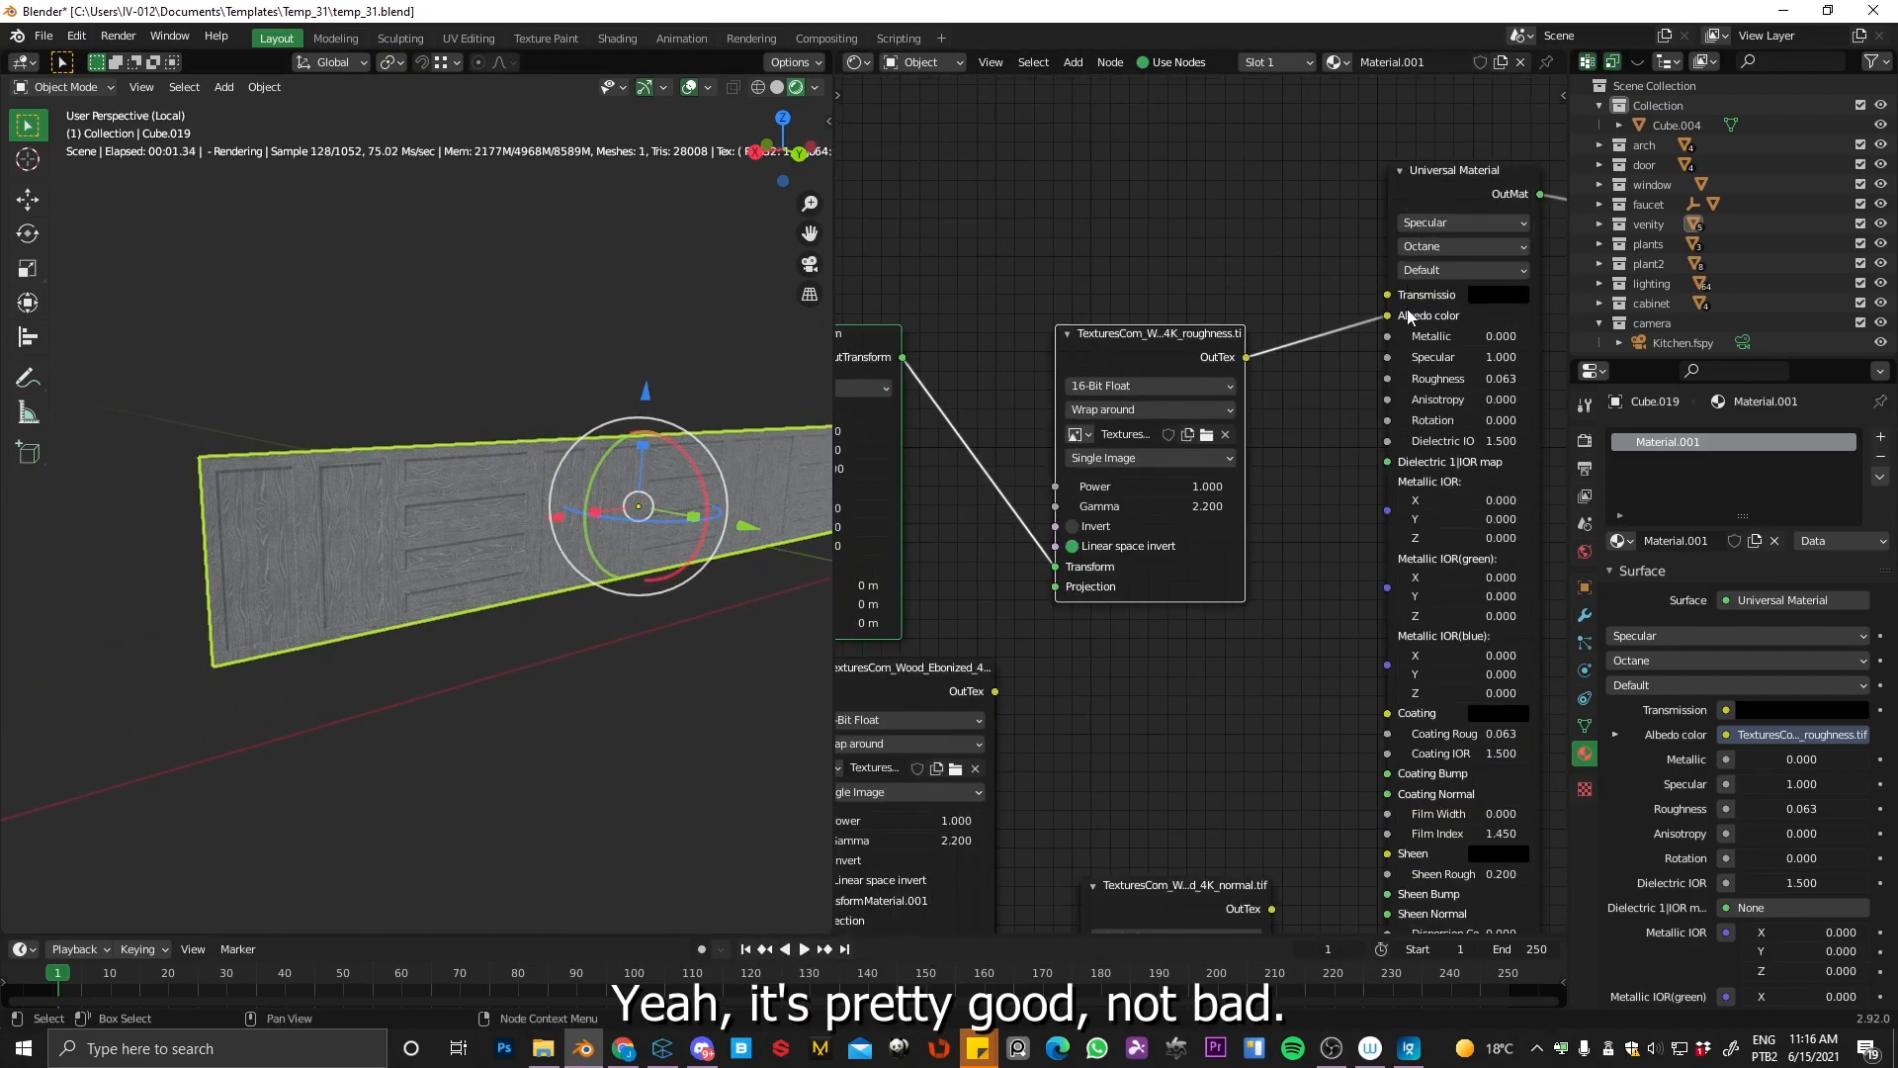
left_click_drag(1246, 357, 1389, 379)
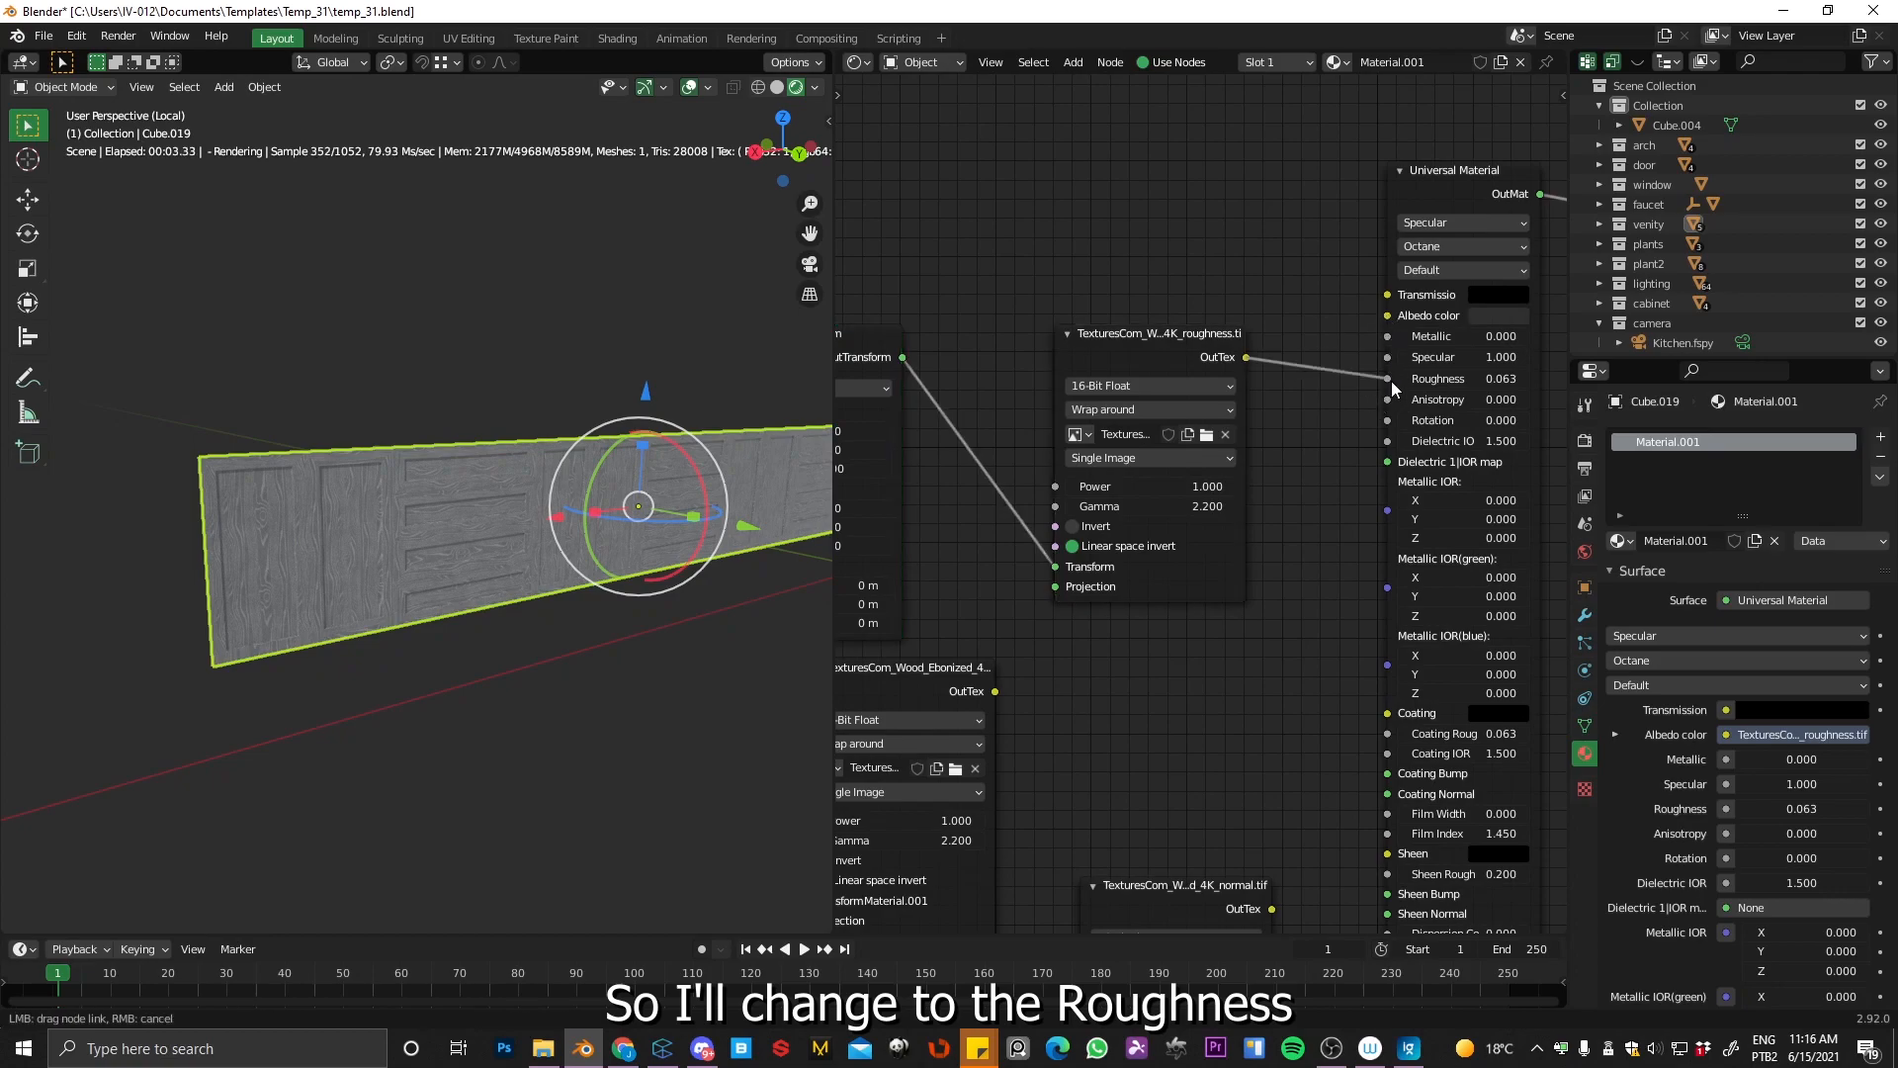
left_click(1498, 316)
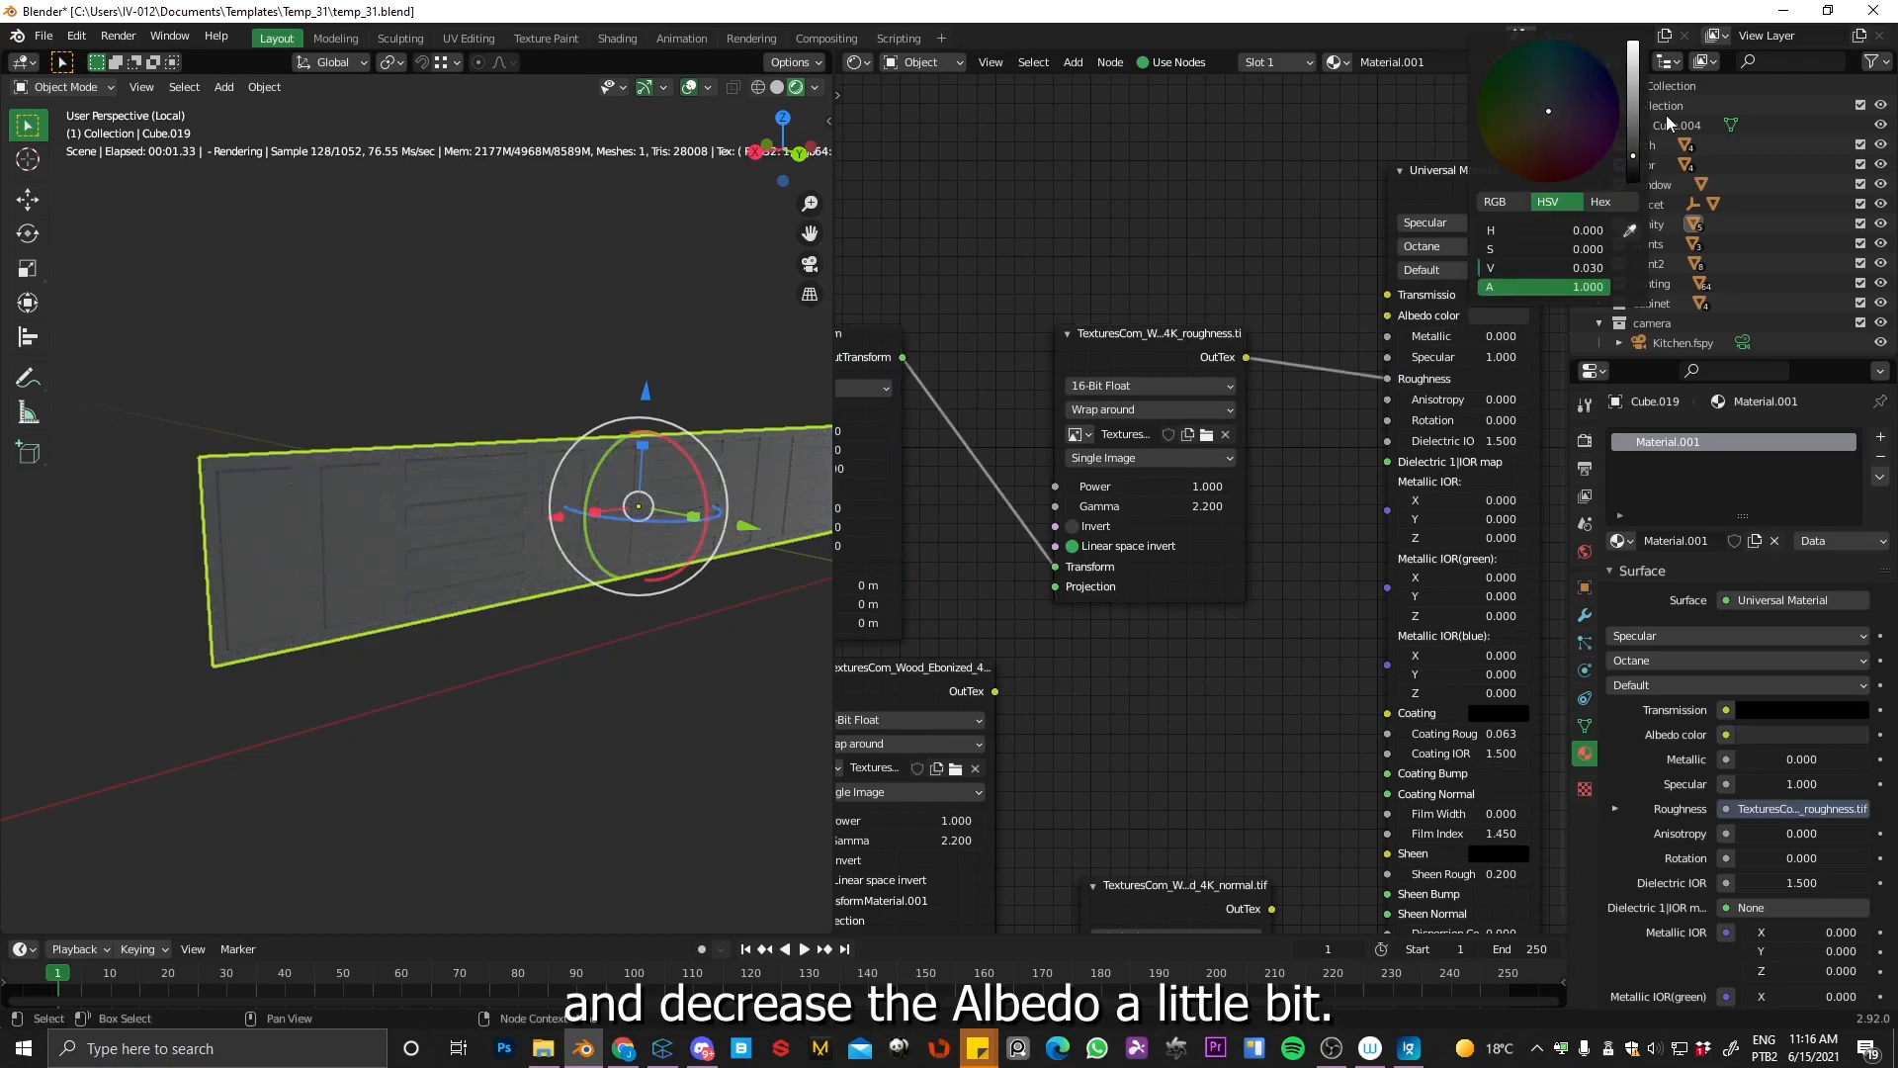
left_click_drag(1635, 158, 1639, 163)
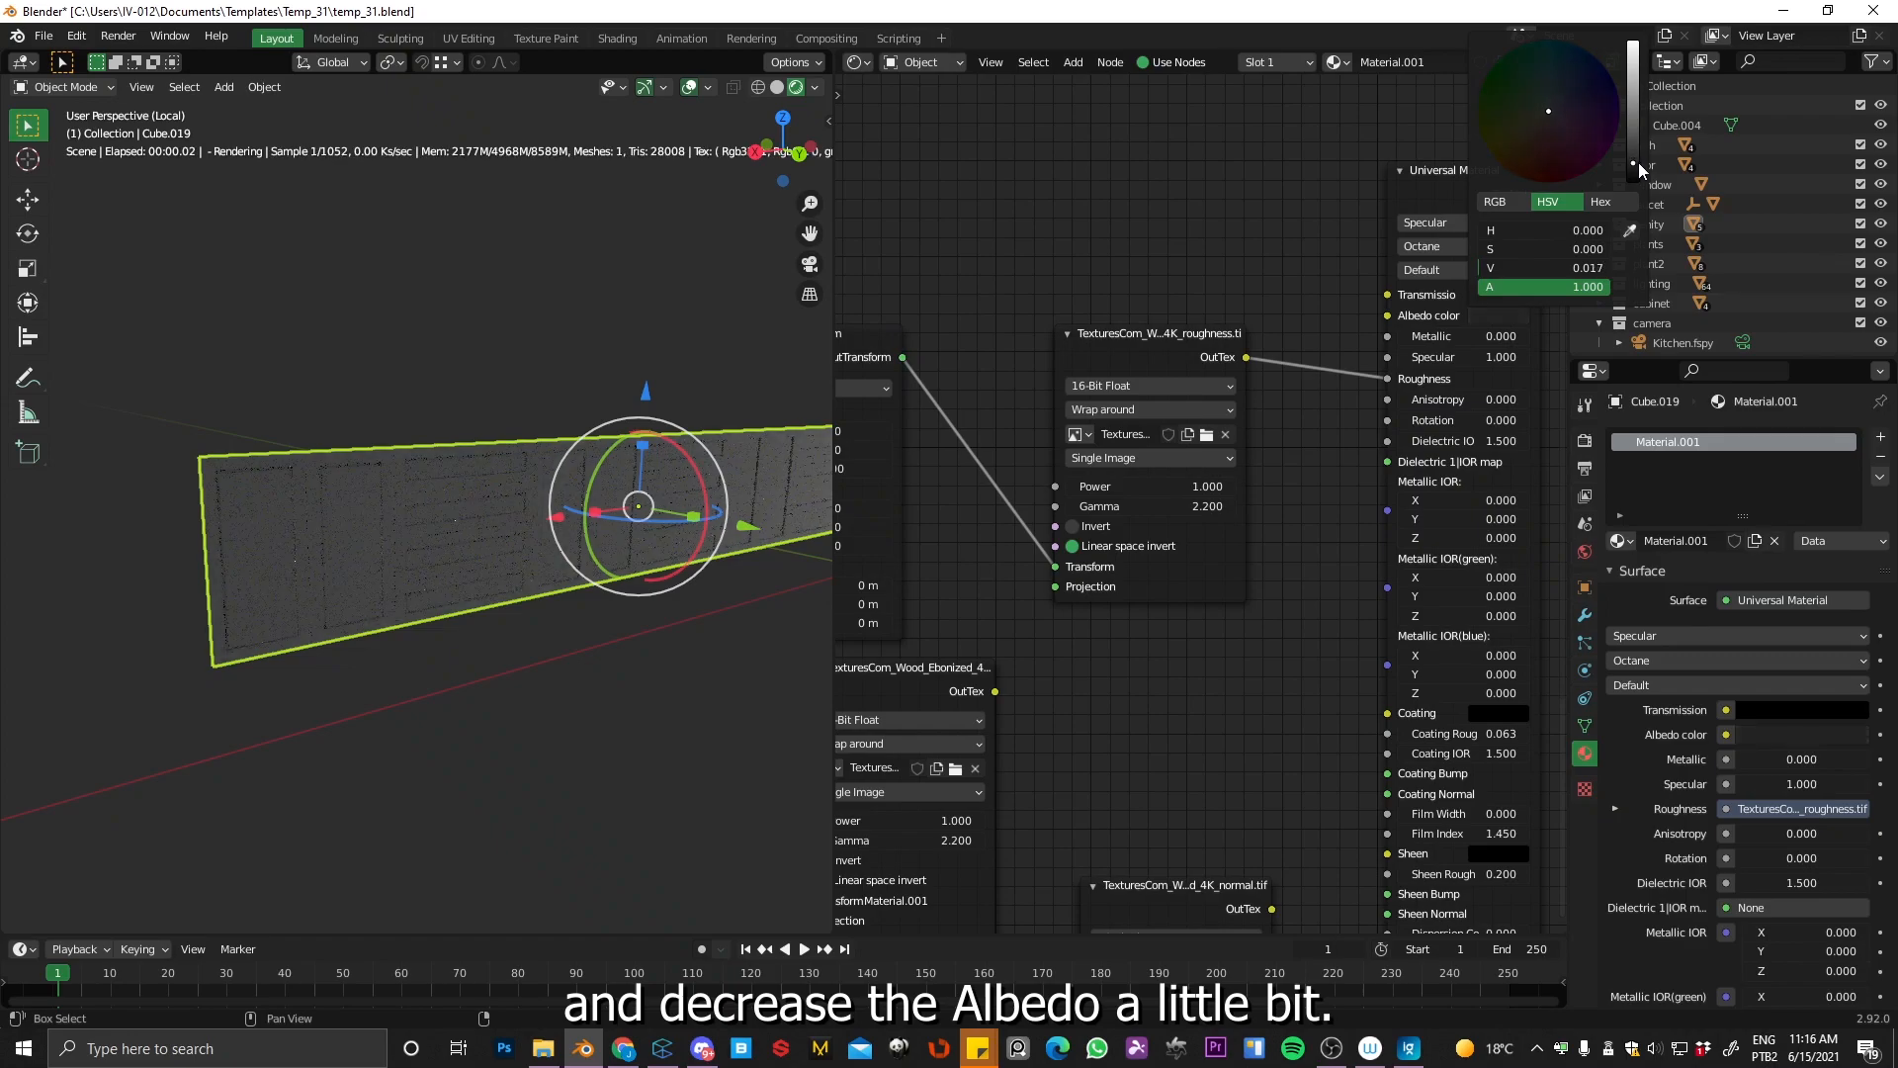
Step: Delete the unconnected ebonized wood texture node below the Full Transform node
scroll(665, 530, "up", 8)
middle_click_drag(1367, 469, 1491, 309)
left_click_drag(1026, 197, 934, 742)
mouse_move(1241, 549)
middle_mouse_down()
mouse_move(1140, 534)
mouse_move(1227, 528)
middle_mouse_up()
left_click_drag(1017, 506, 1159, 479)
key("Delete")
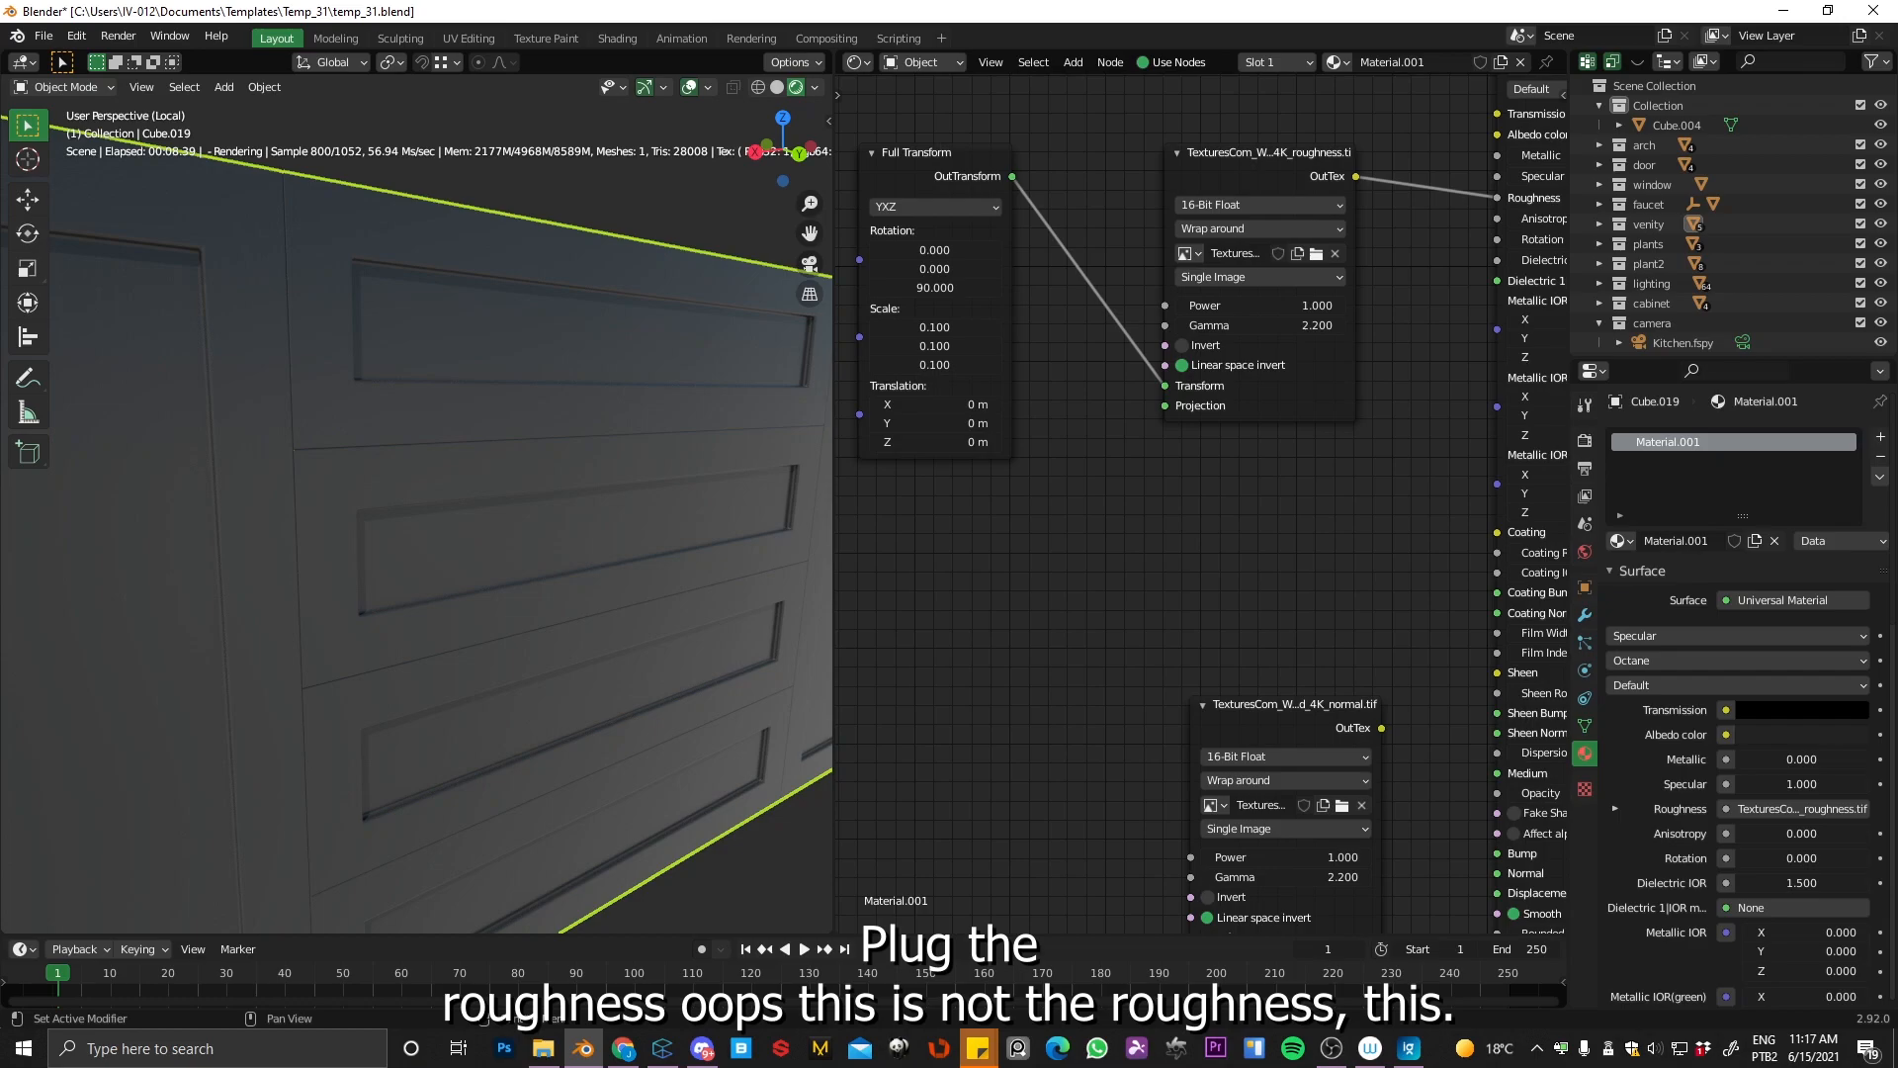
Step: Bring the 4K albedo image from File Explorer into the node tree and connect it to the material's Albedo color
key("alt+Tab")
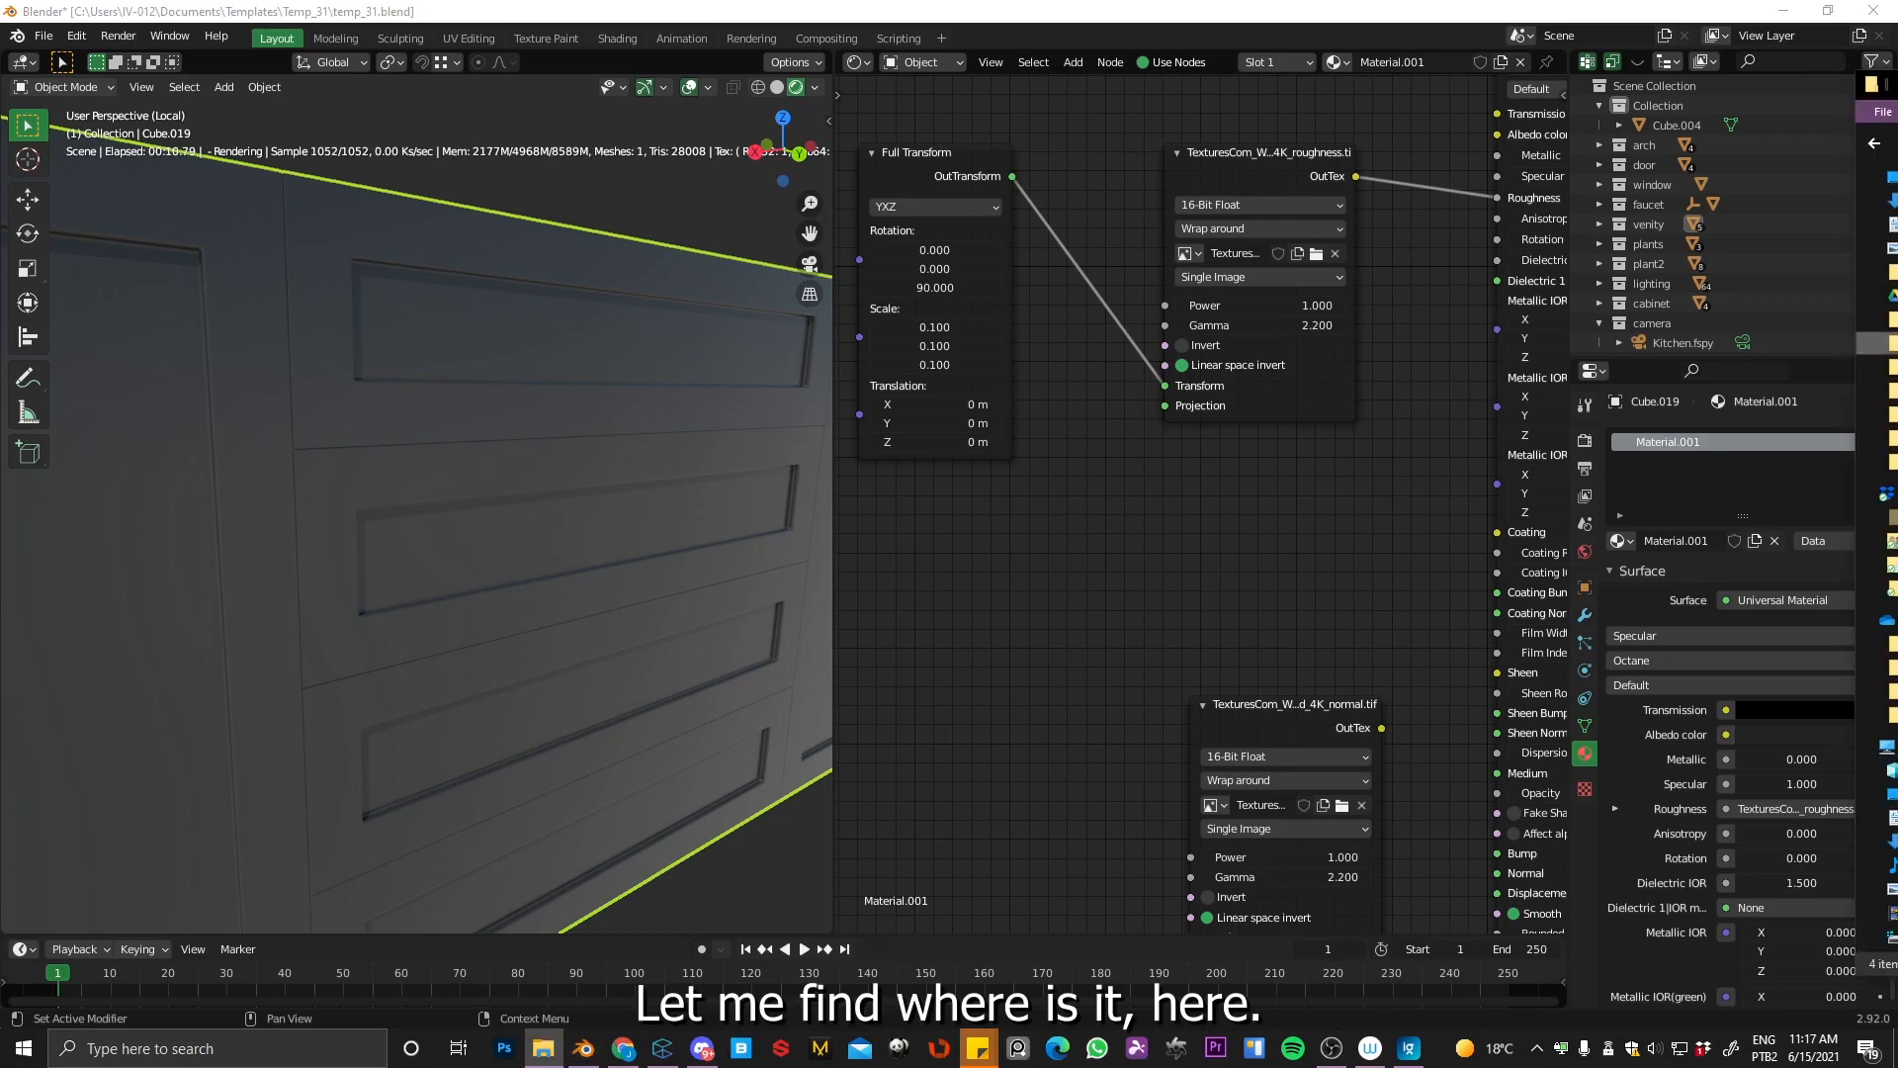
left_click_drag(1077, 530, 1162, 96)
middle_click_drag(1107, 320, 1084, 567)
middle_click_drag(1556, 482, 1222, 404)
left_click_drag(898, 539, 1242, 561)
middle_click_drag(1038, 531, 1248, 524)
left_click_drag(1377, 283, 1453, 490)
Step: Rearrange the nodes and connect the Full Transform output to the albedo texture's Transform input
left_click_drag(1187, 453, 1115, 417)
left_click_drag(1261, 259, 1199, 162)
middle_click_drag(1177, 324, 1388, 386)
left_click_drag(977, 594, 1186, 452)
middle_click_drag(1186, 453, 1122, 442)
left_click_drag(912, 583, 1272, 448)
scroll(1132, 477, "down", 3)
middle_click_drag(506, 388, 571, 441, "ctrl")
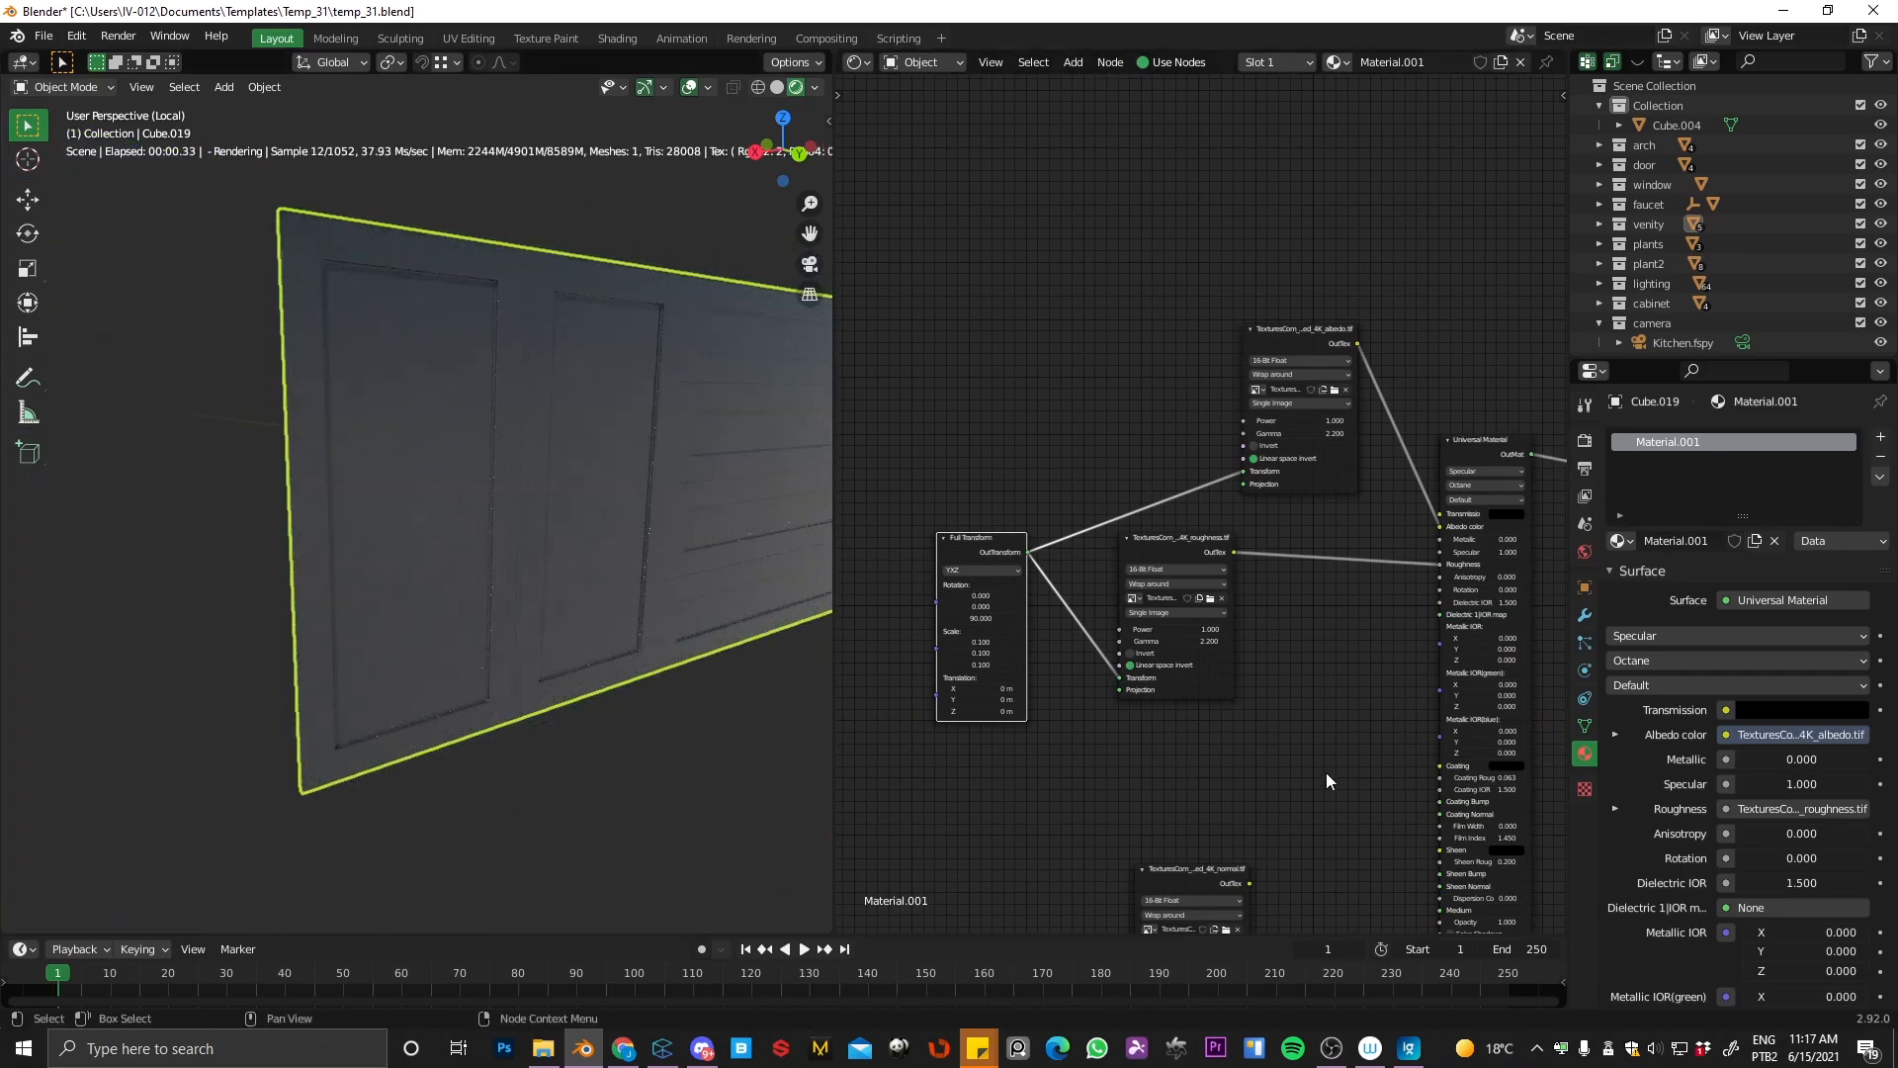
Step: Connect the Full Transform to the normal texture's Transform input and the normal texture to the material's Normal input
middle_click_drag(1240, 682, 1230, 485)
left_click_drag(1016, 353, 1129, 810)
middle_click_drag(1294, 693, 1061, 580)
scroll(1060, 579, "up", 3)
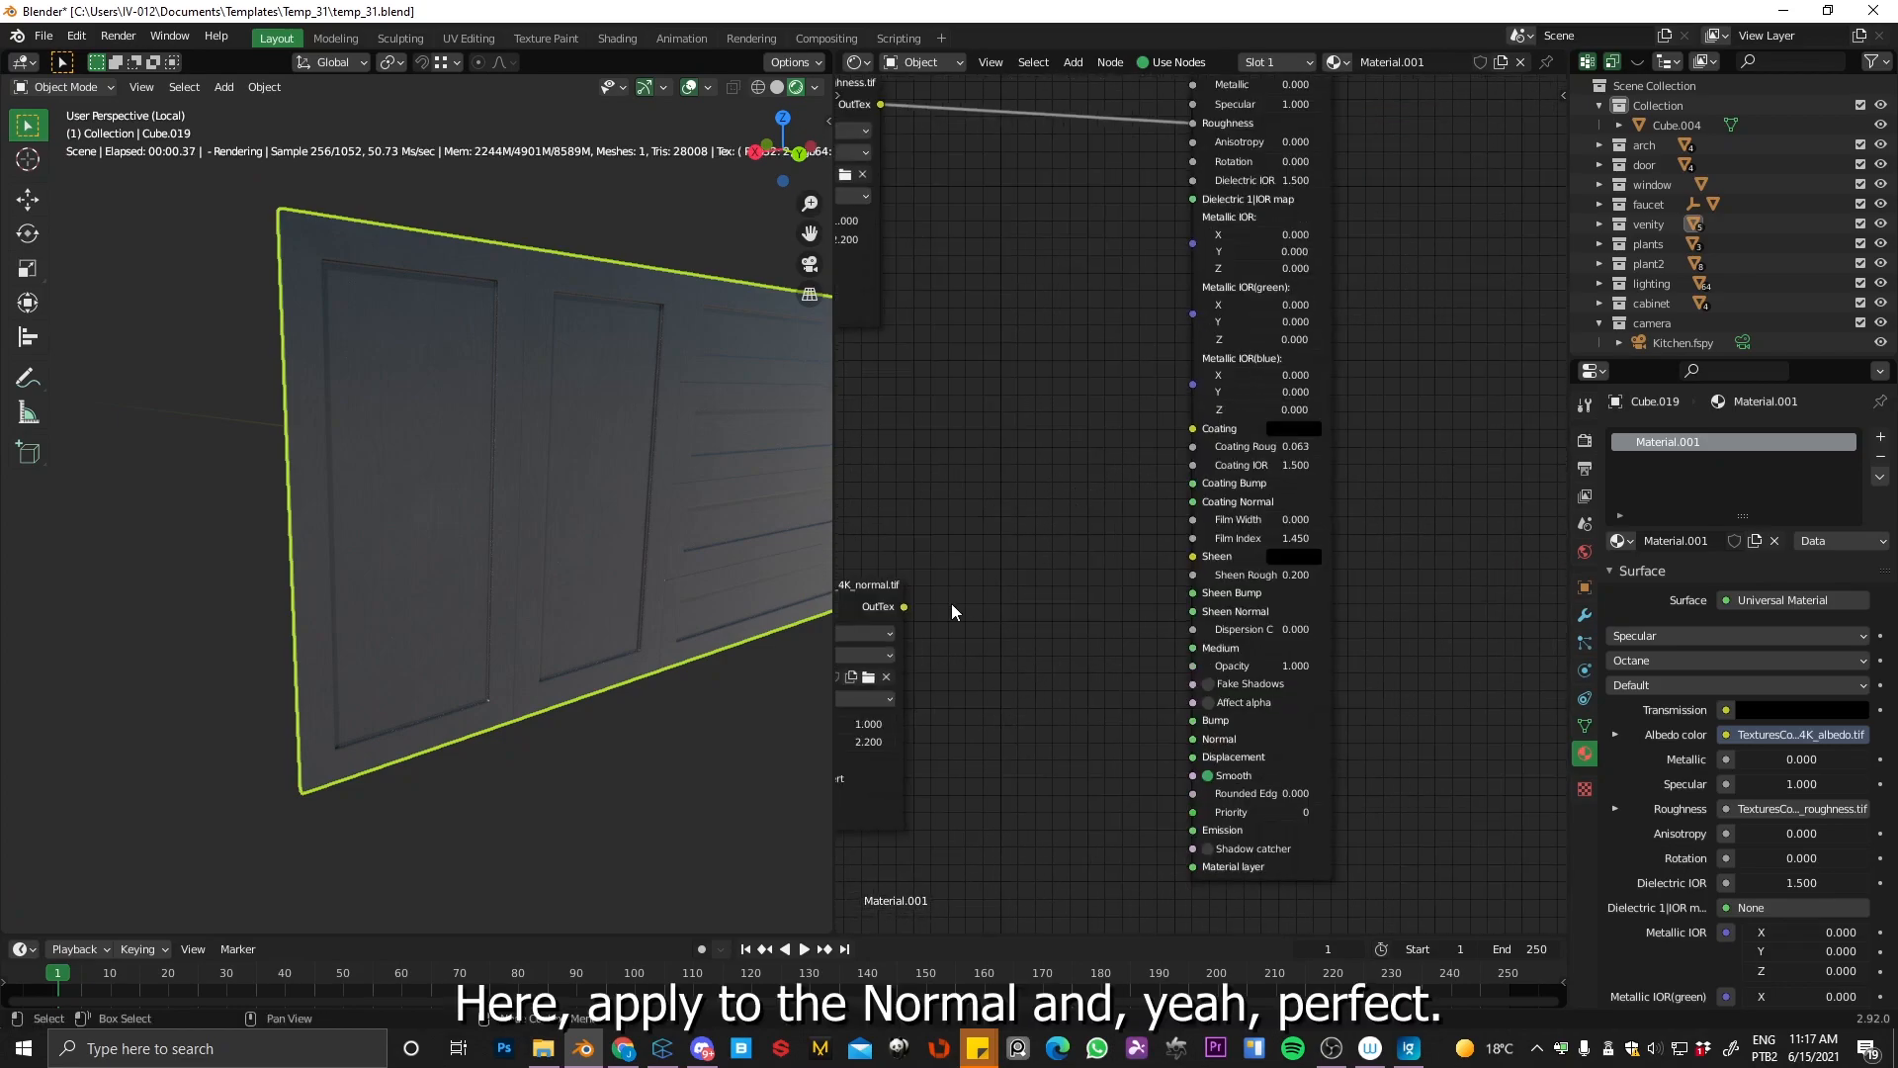
left_click_drag(906, 608, 1193, 739)
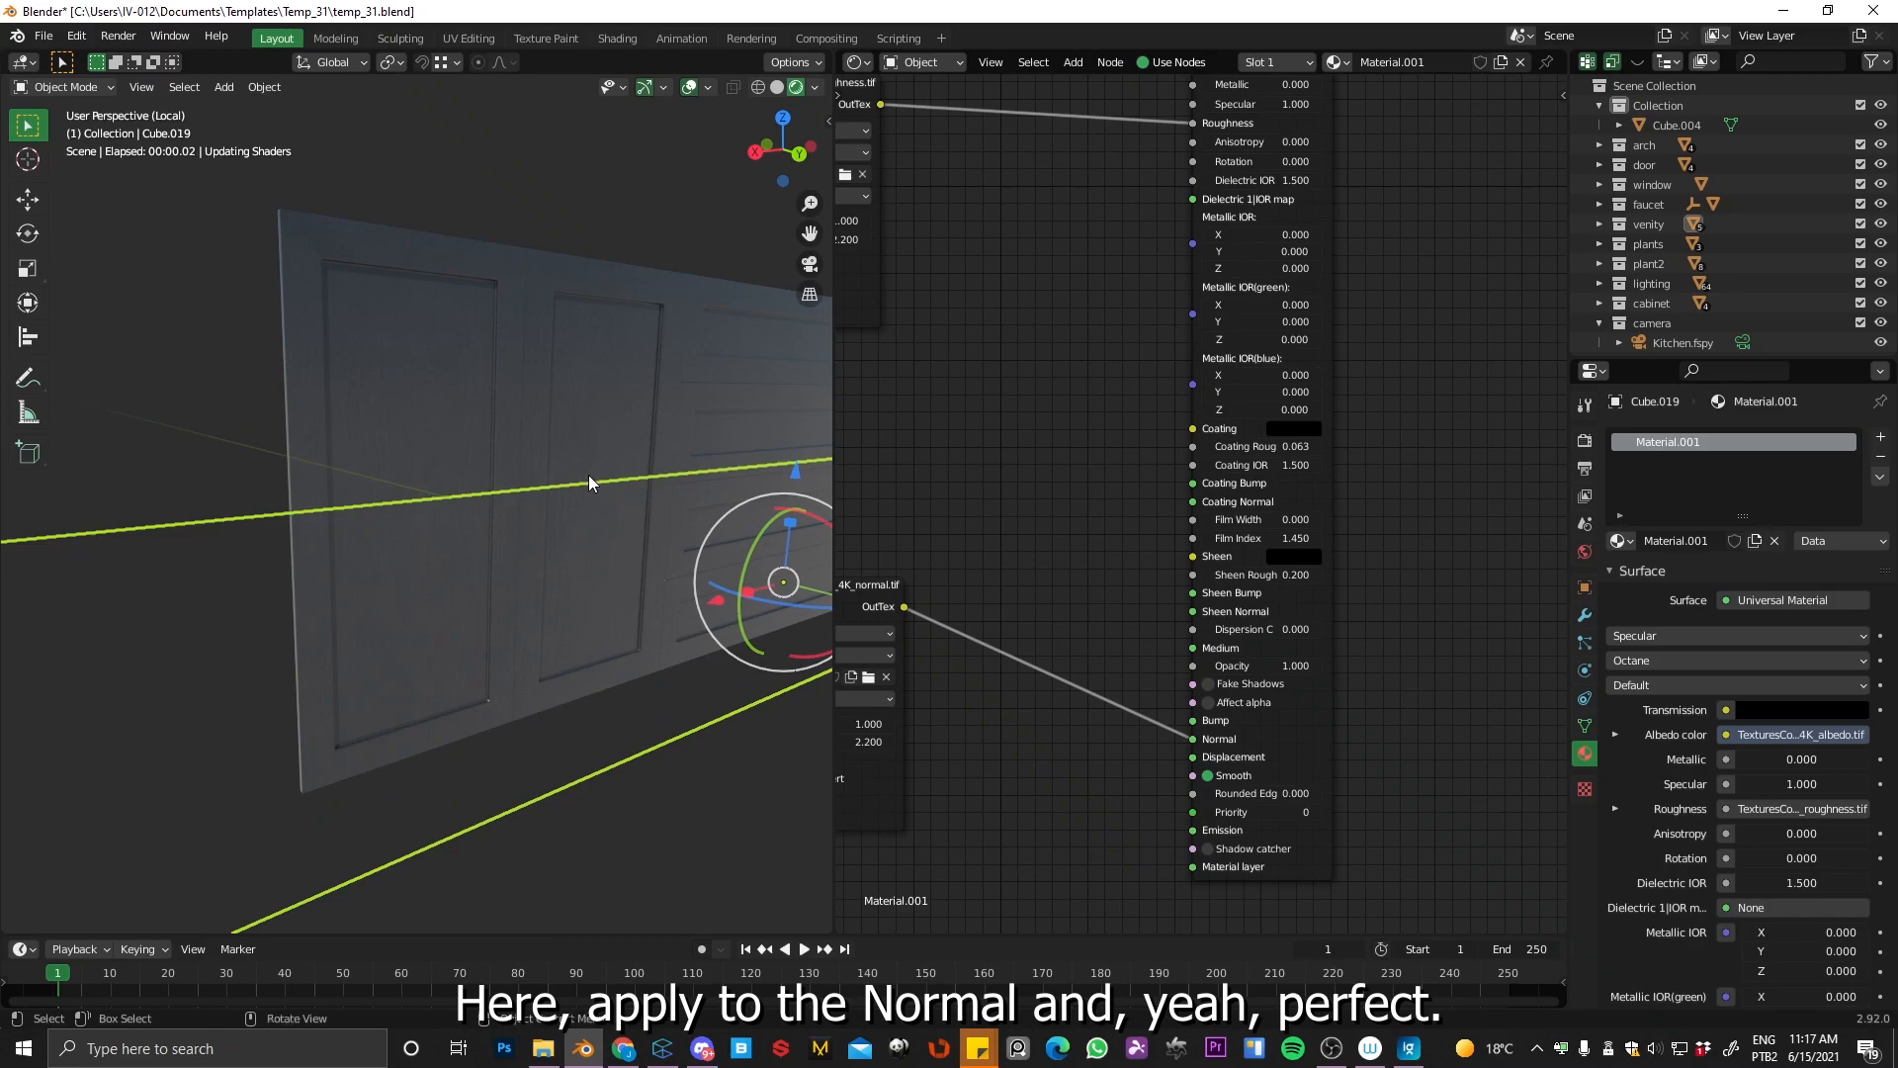
Step: Inspect the finished wood on the lower cabinets up close, leaving the isolated view to check it in the full kitchen scene
scroll(601, 465, "down", 2)
middle_click_drag(668, 335, 615, 460, "ctrl")
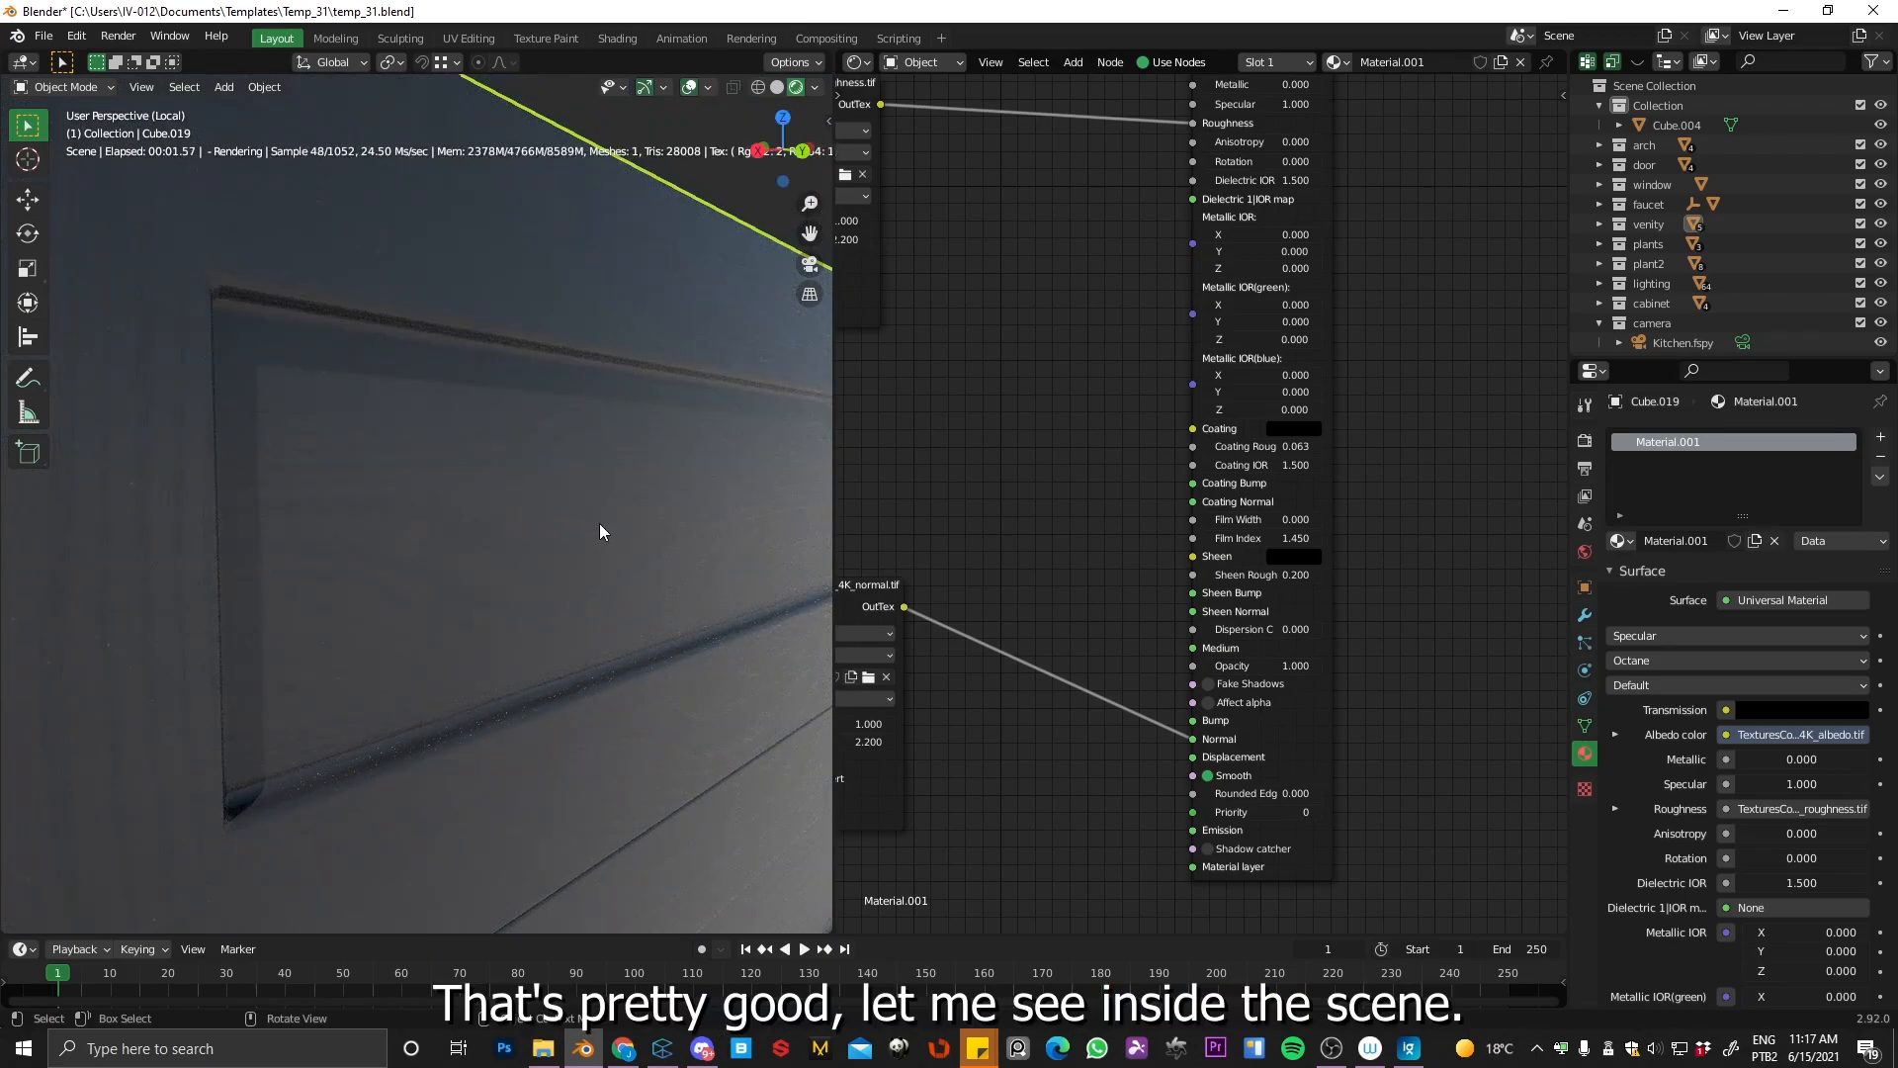
key("KP_Divide")
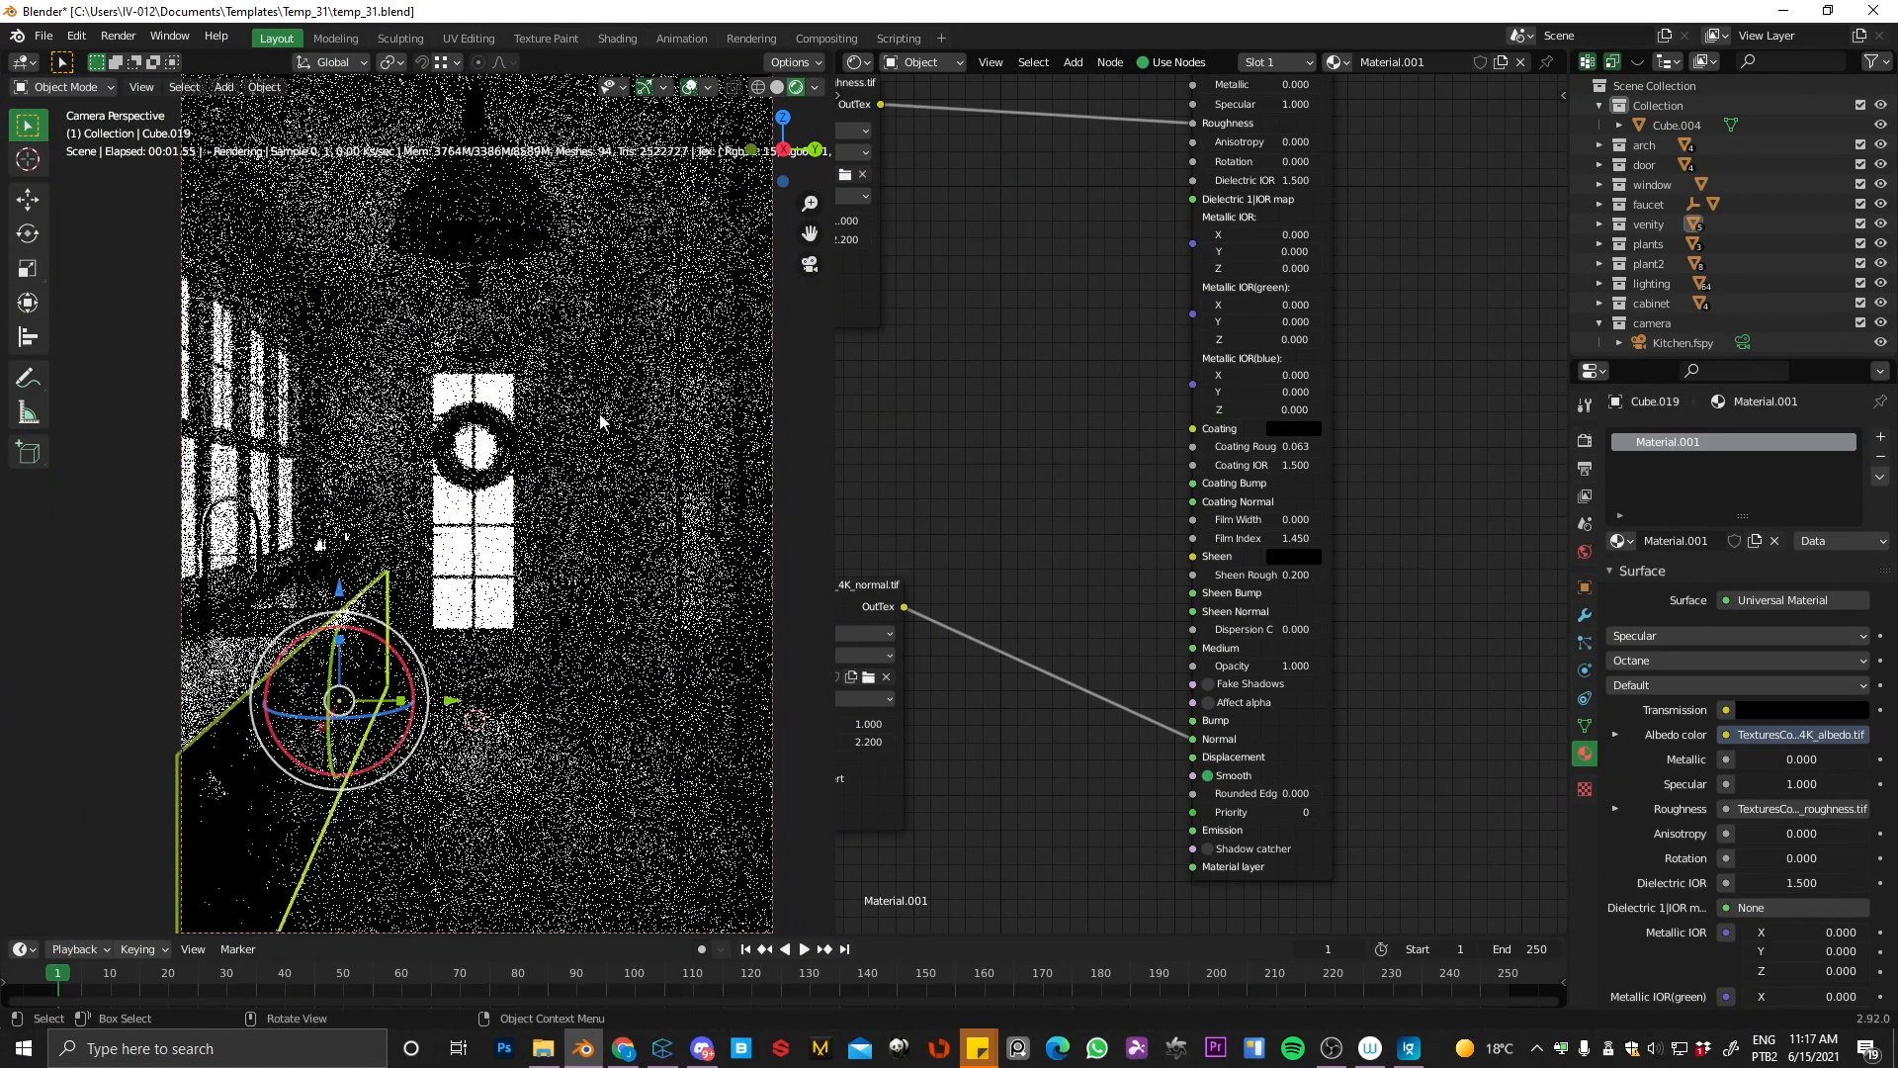
scroll(377, 692, "up", 5)
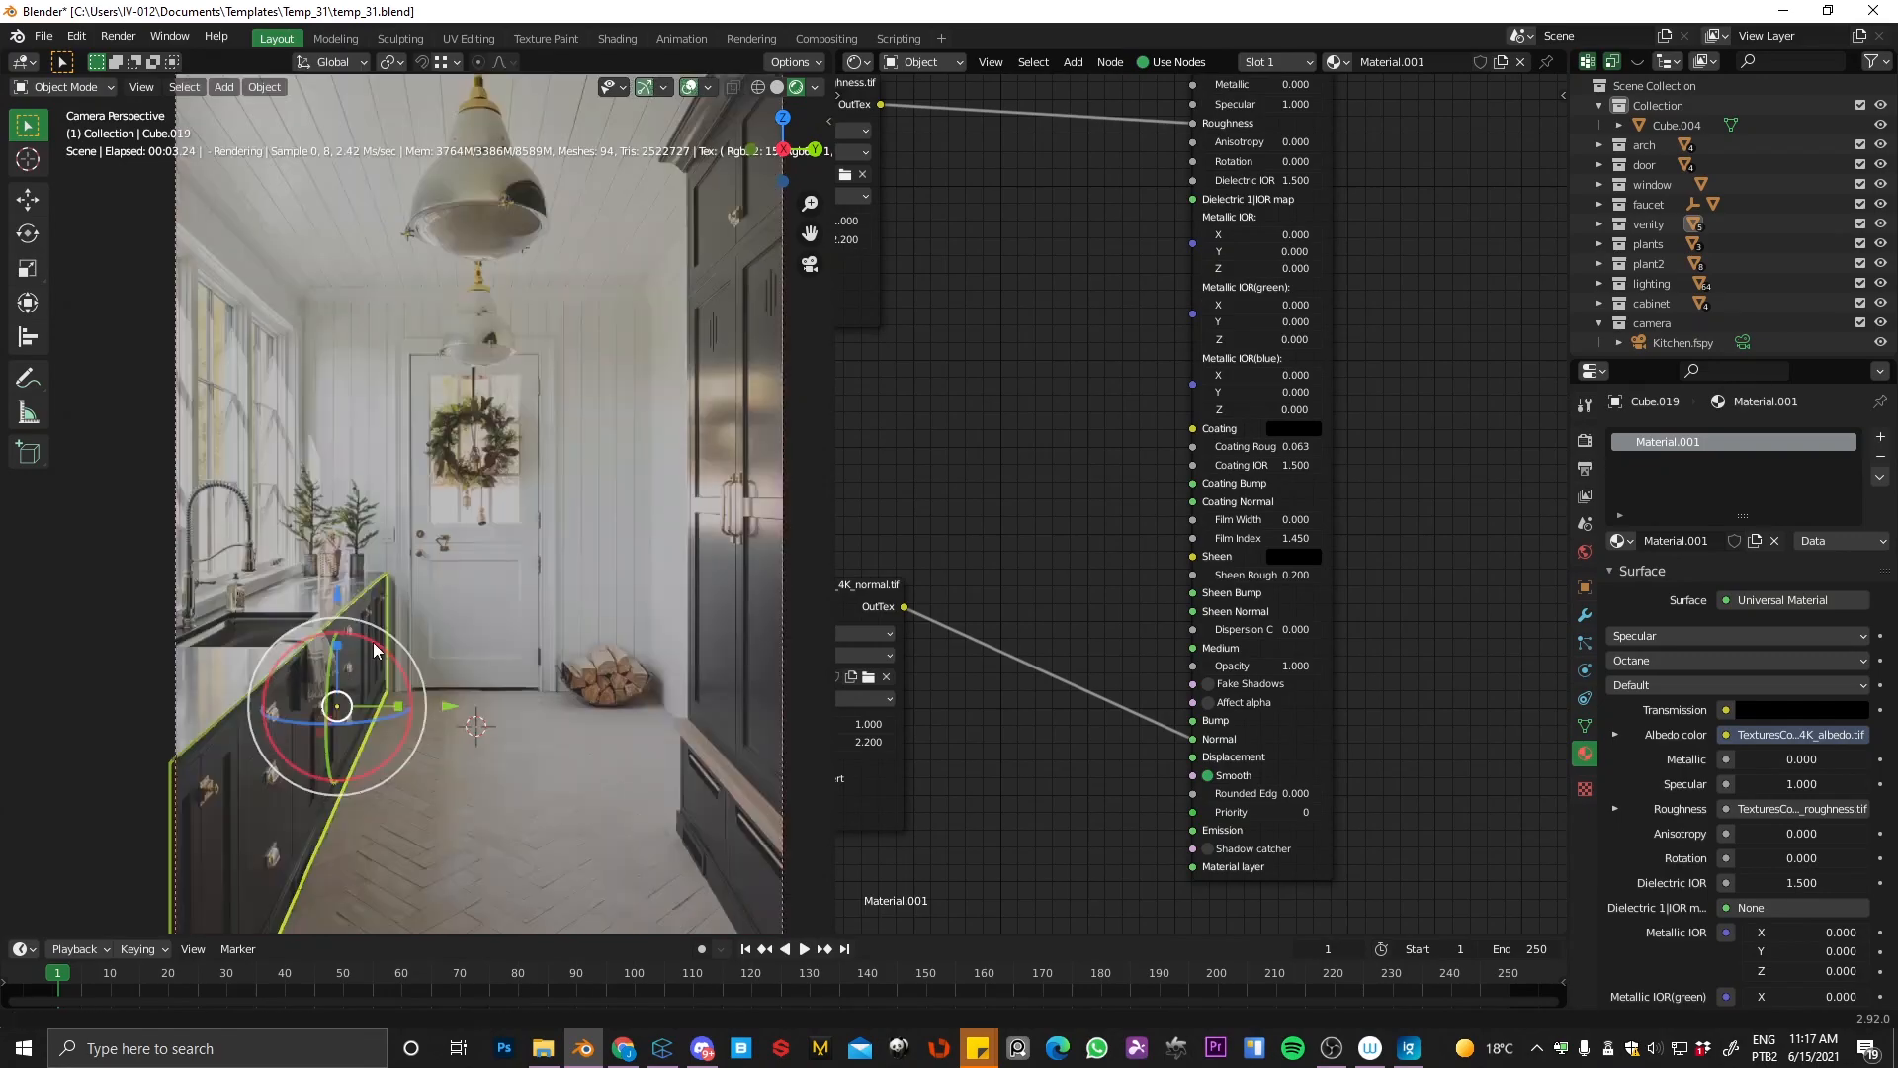
scroll(417, 536, "up", 4)
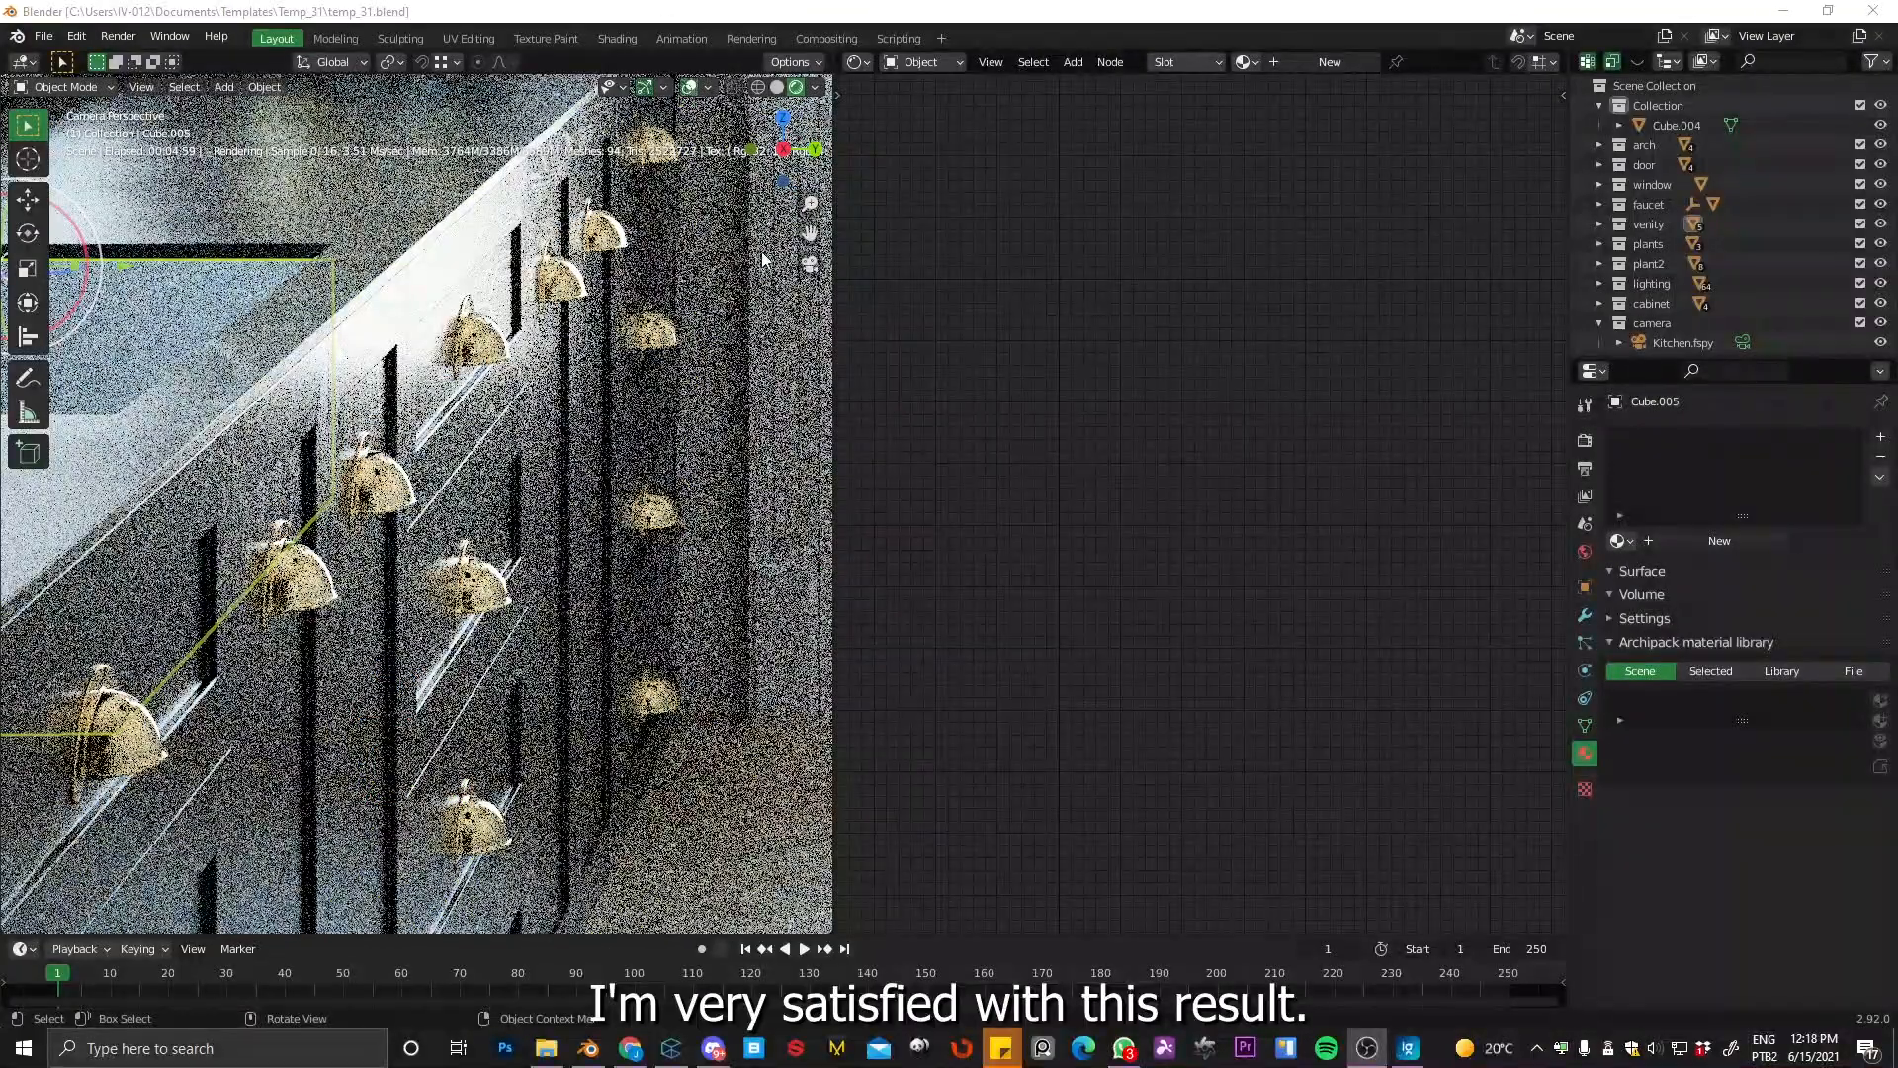
Step: Select the tall cabinet's body together with its middle and crown mouldings, and isolate them in the viewport
middle_click_drag(721, 283, 661, 371)
key("KP_0")
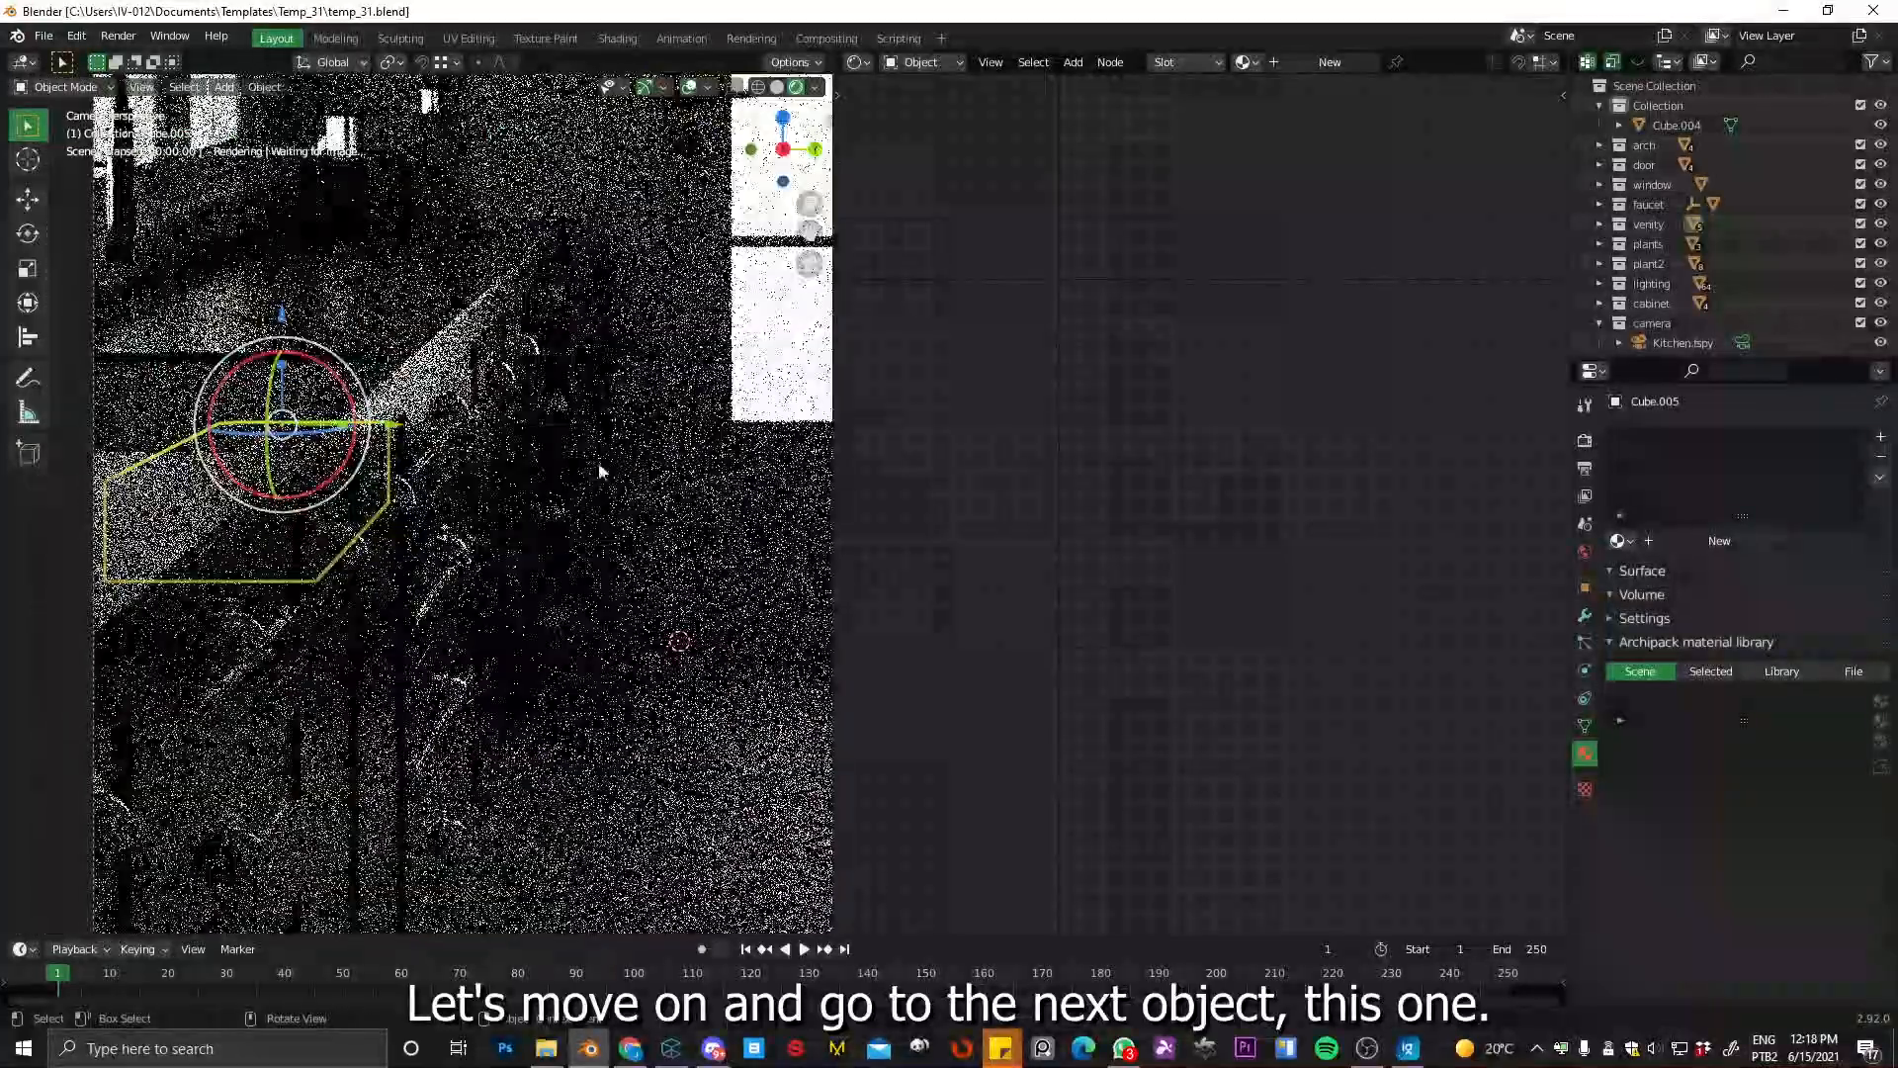
middle_click_drag(599, 472, 127, 432, "shift")
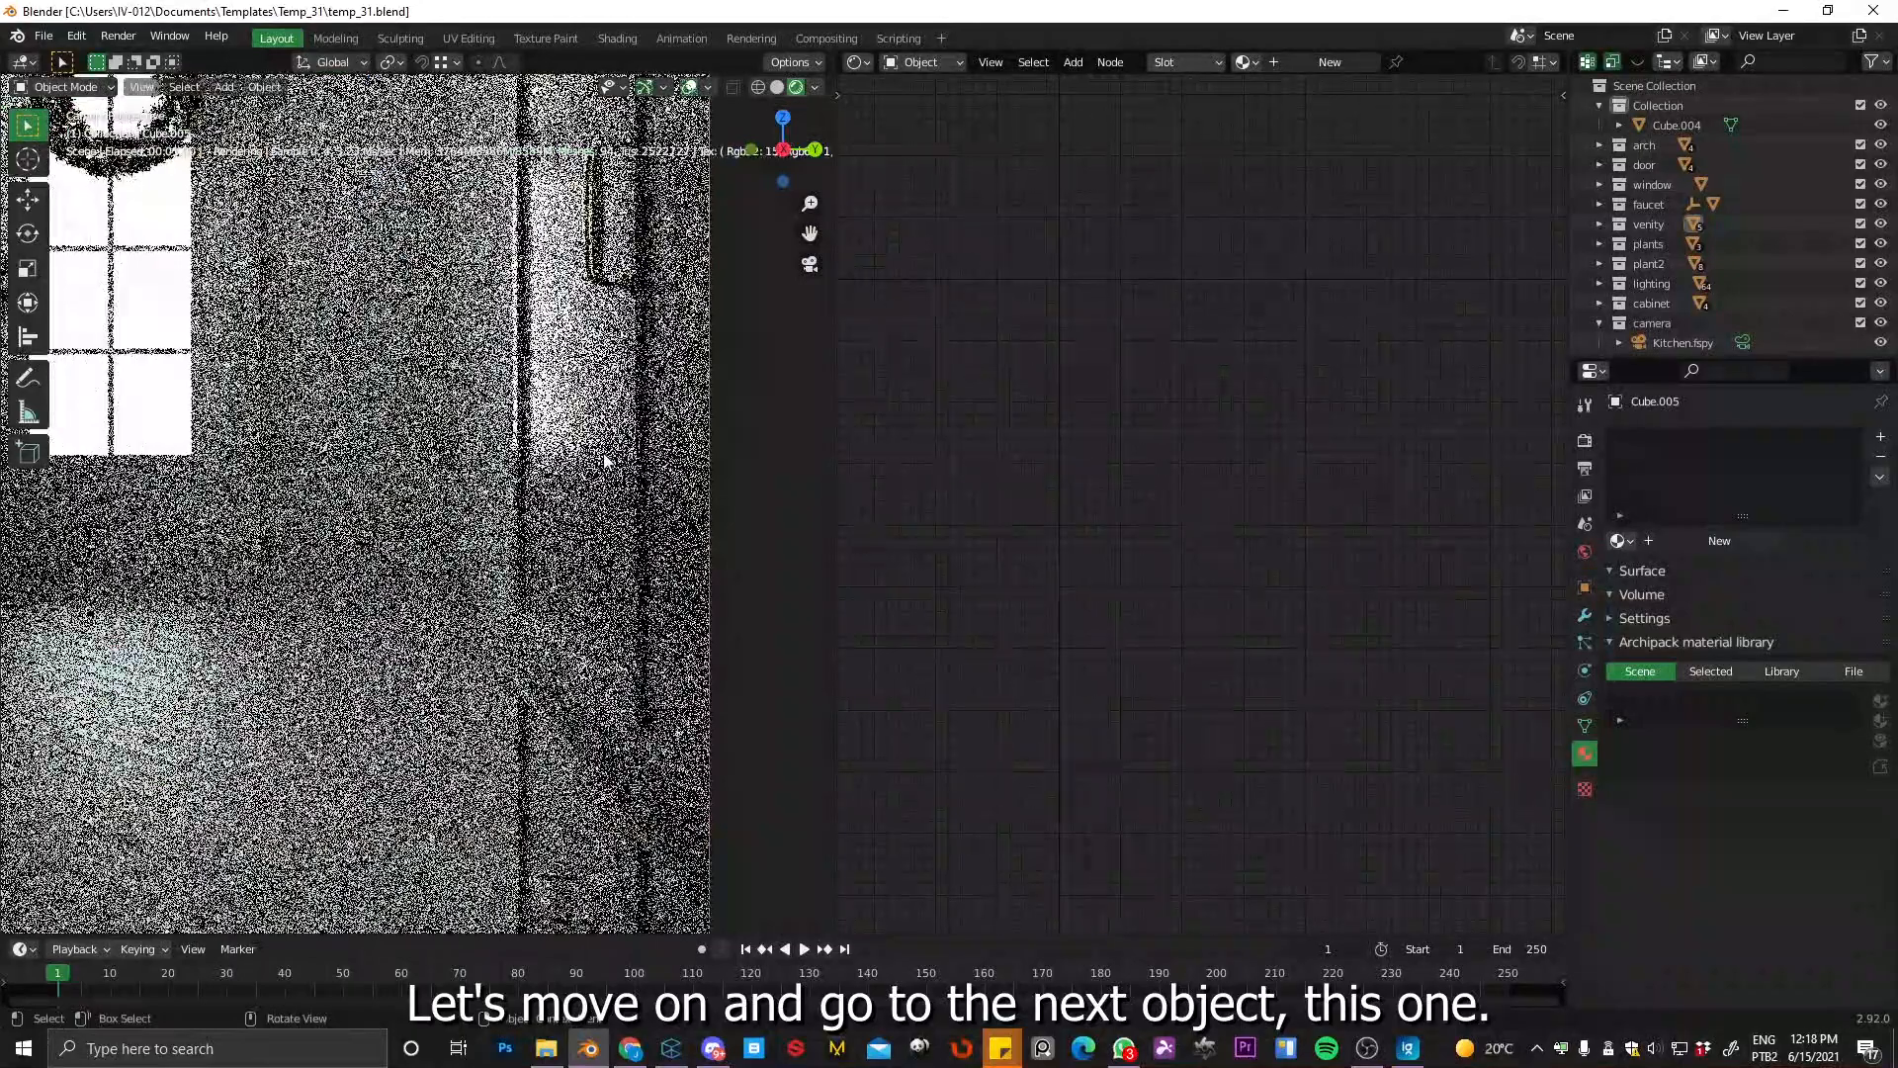
left_click(535, 698)
left_click(534, 698)
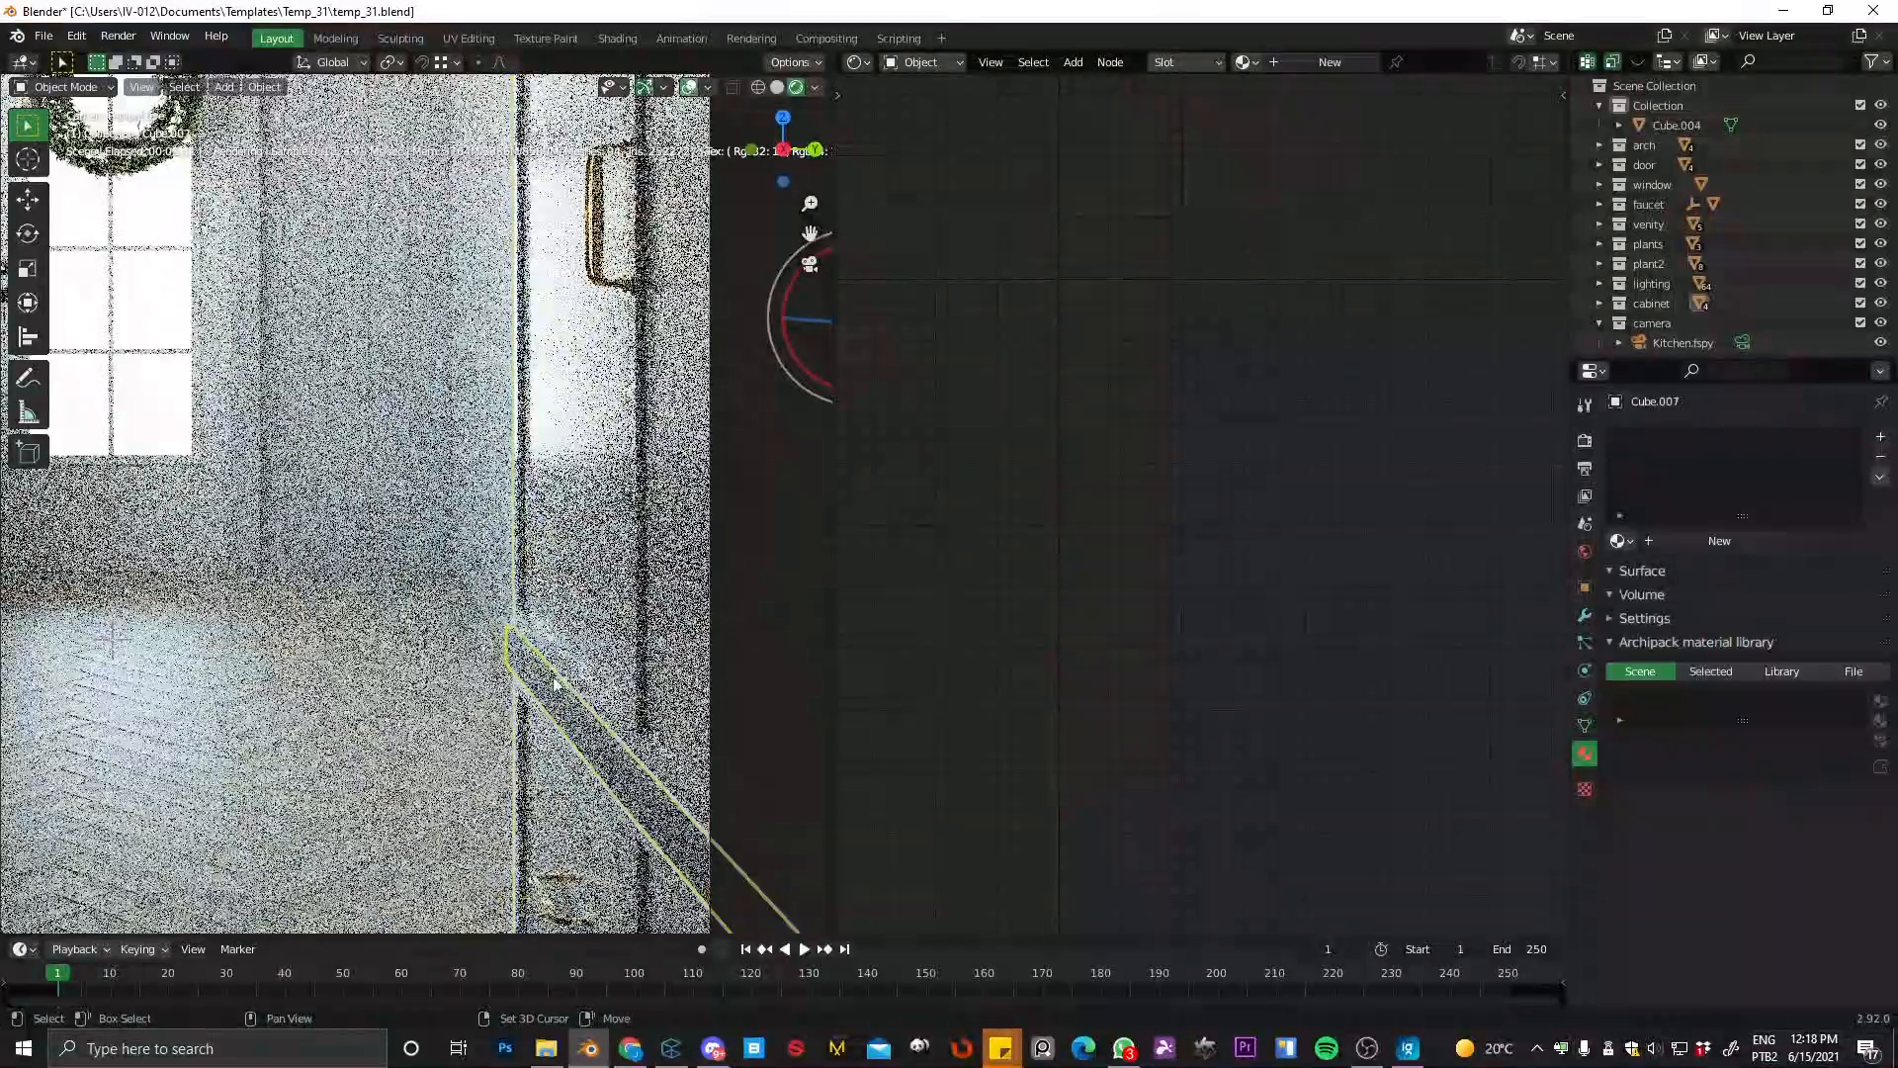
scroll(590, 552, "down", 3)
middle_click_drag(582, 408, 631, 643, "shift")
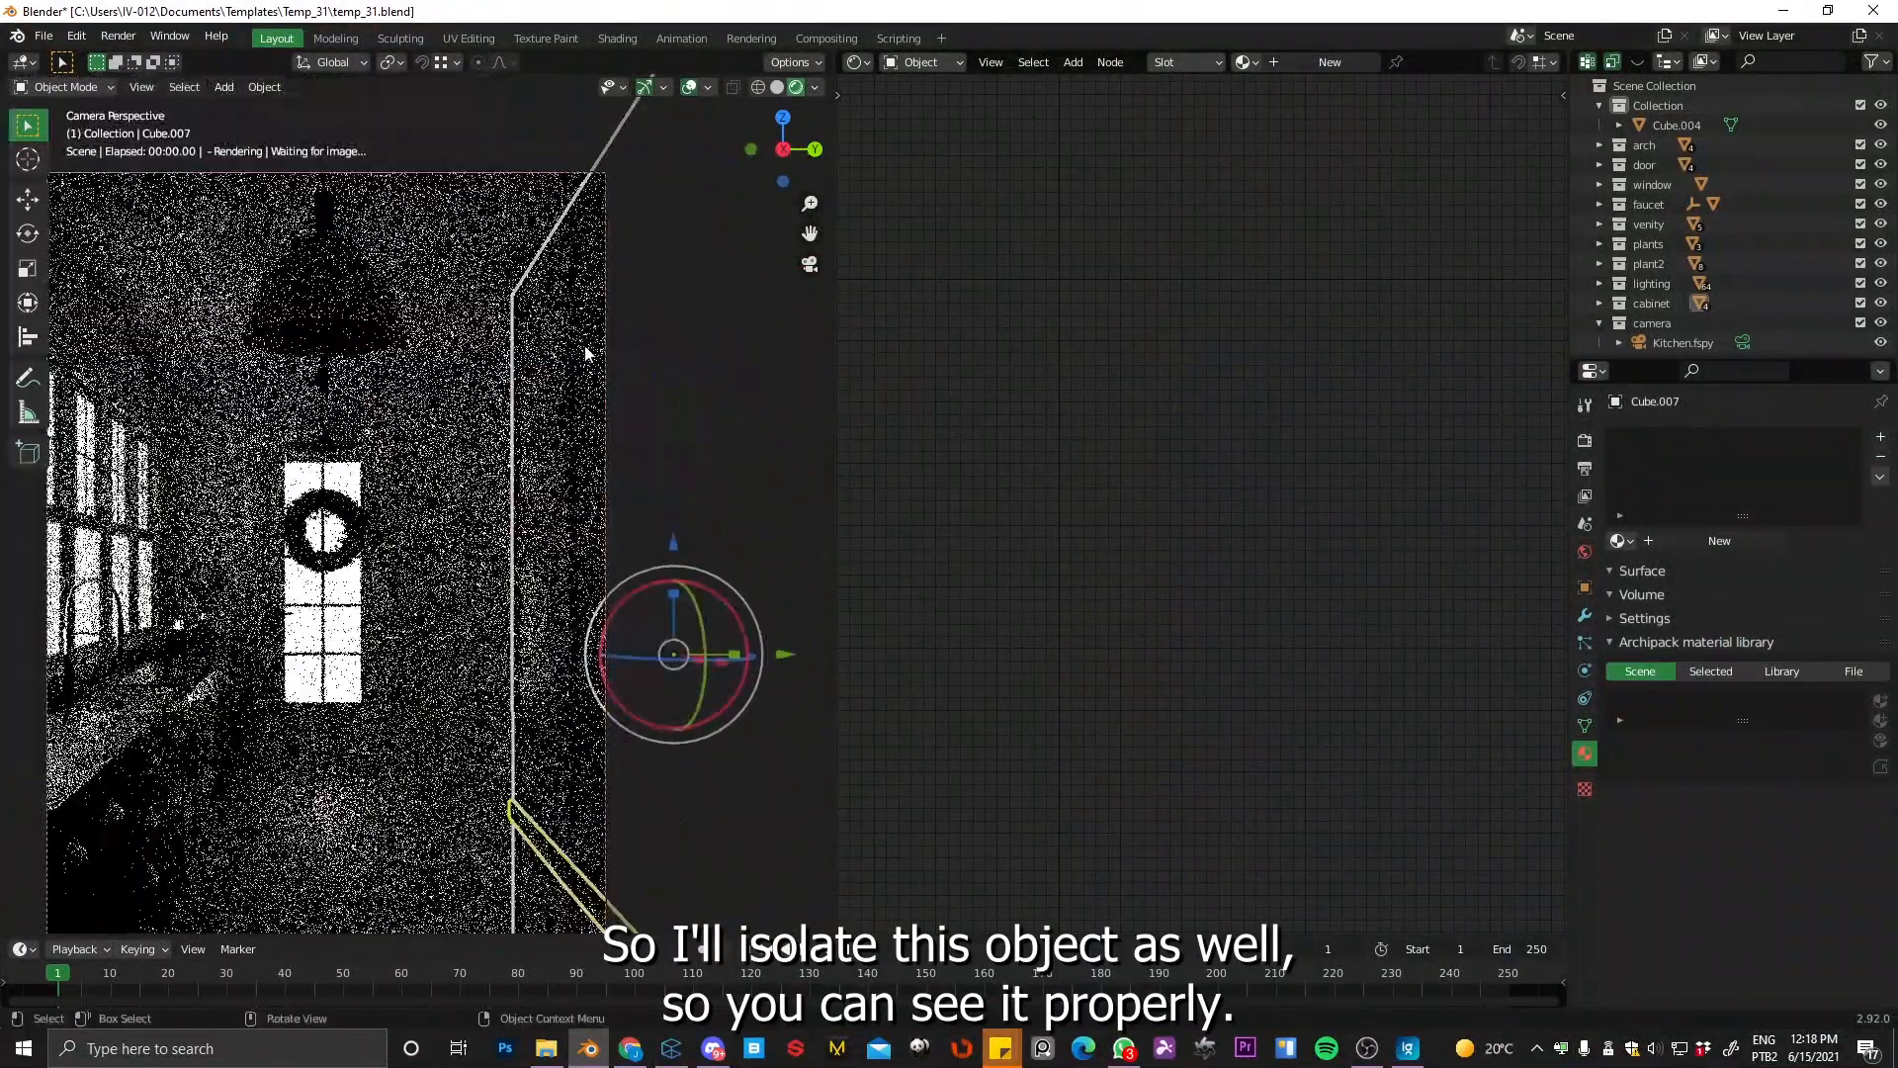
left_click(544, 443)
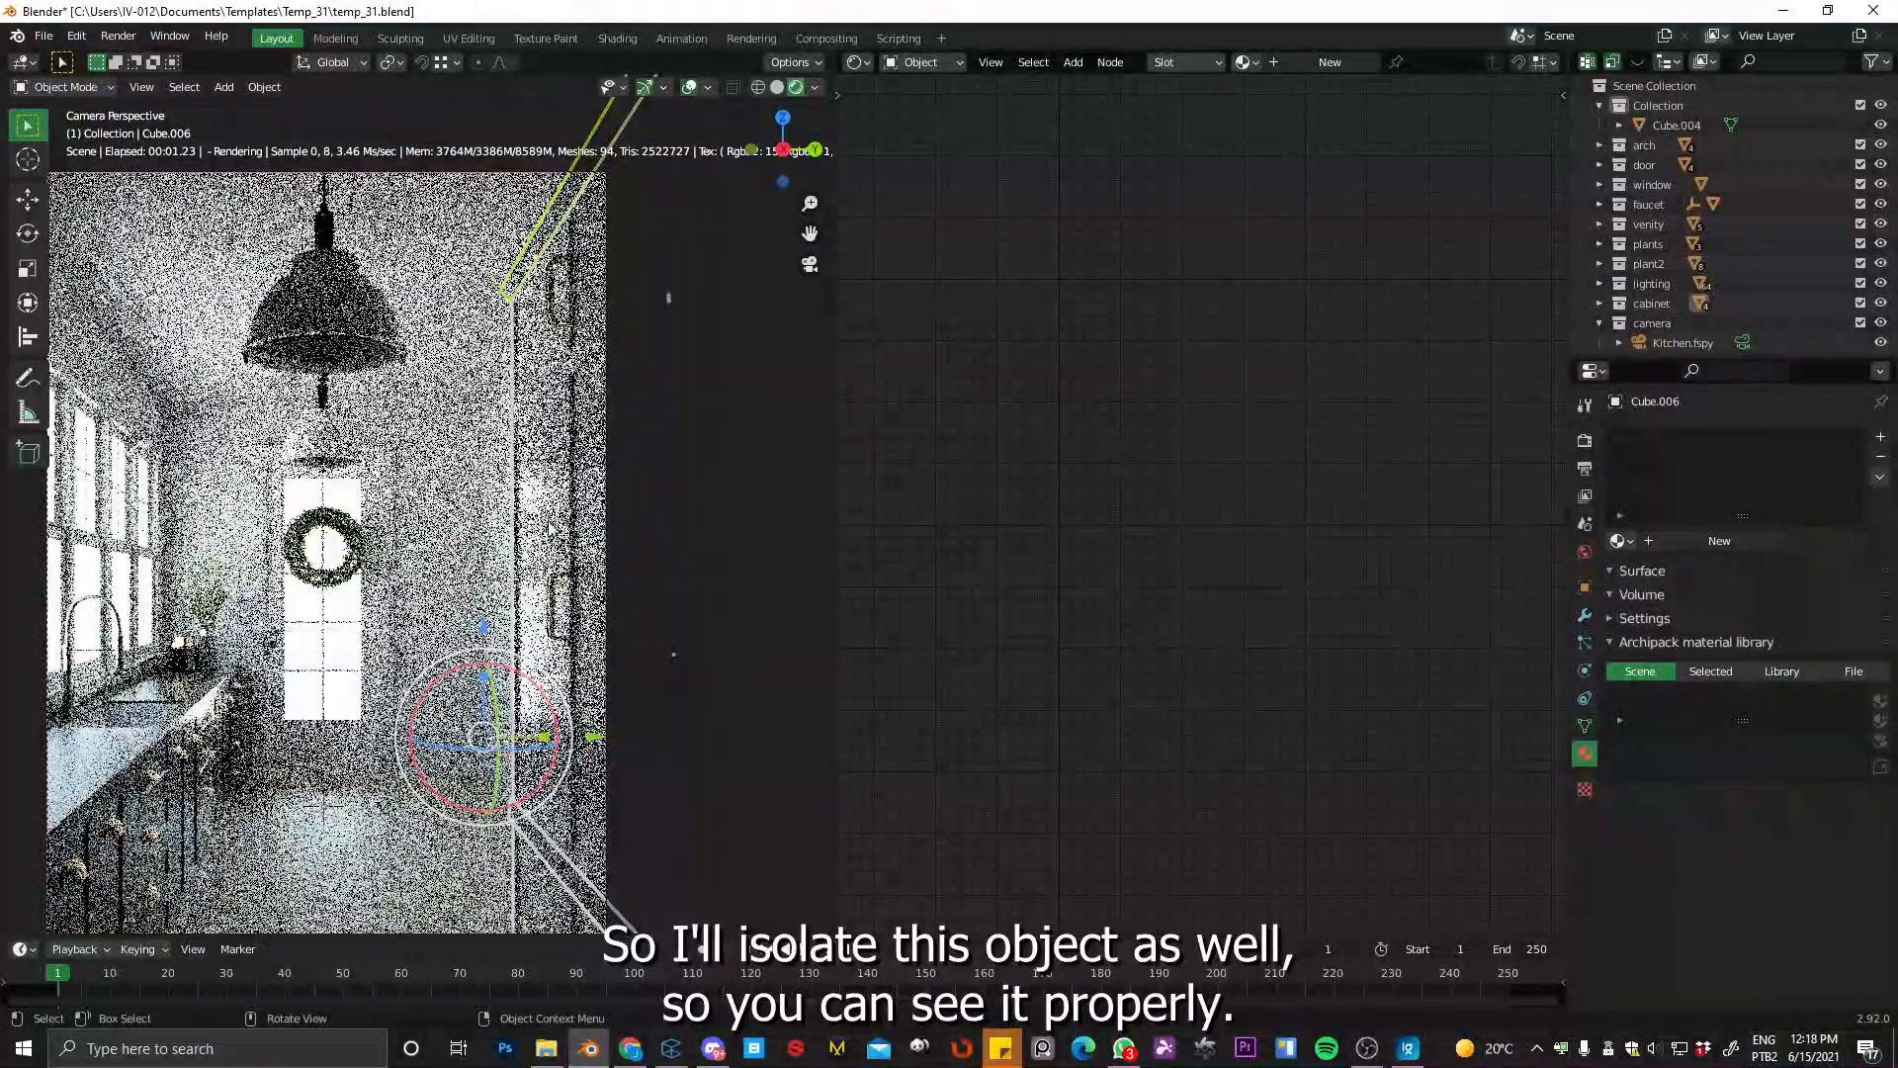
key("KP_Divide")
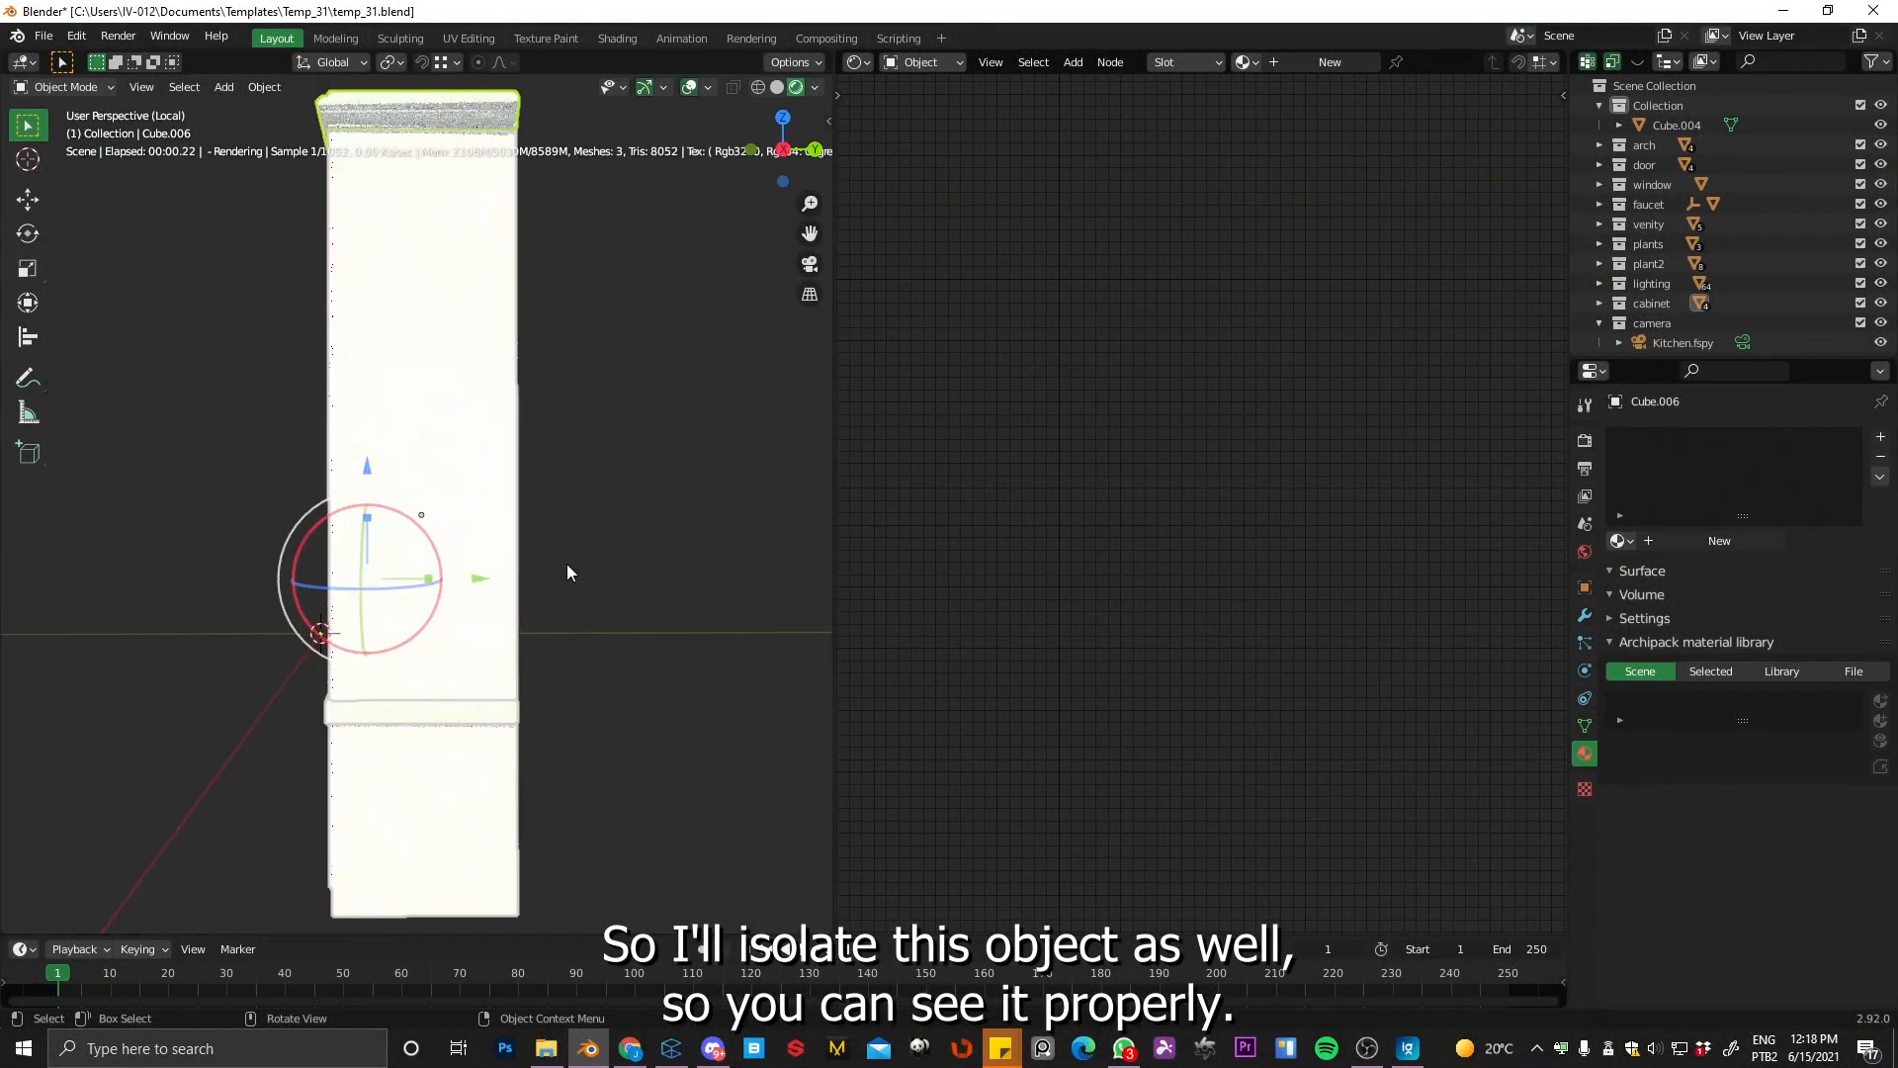
mouse_move(567, 563)
middle_mouse_down()
mouse_move(517, 530)
mouse_move(542, 540)
middle_mouse_up()
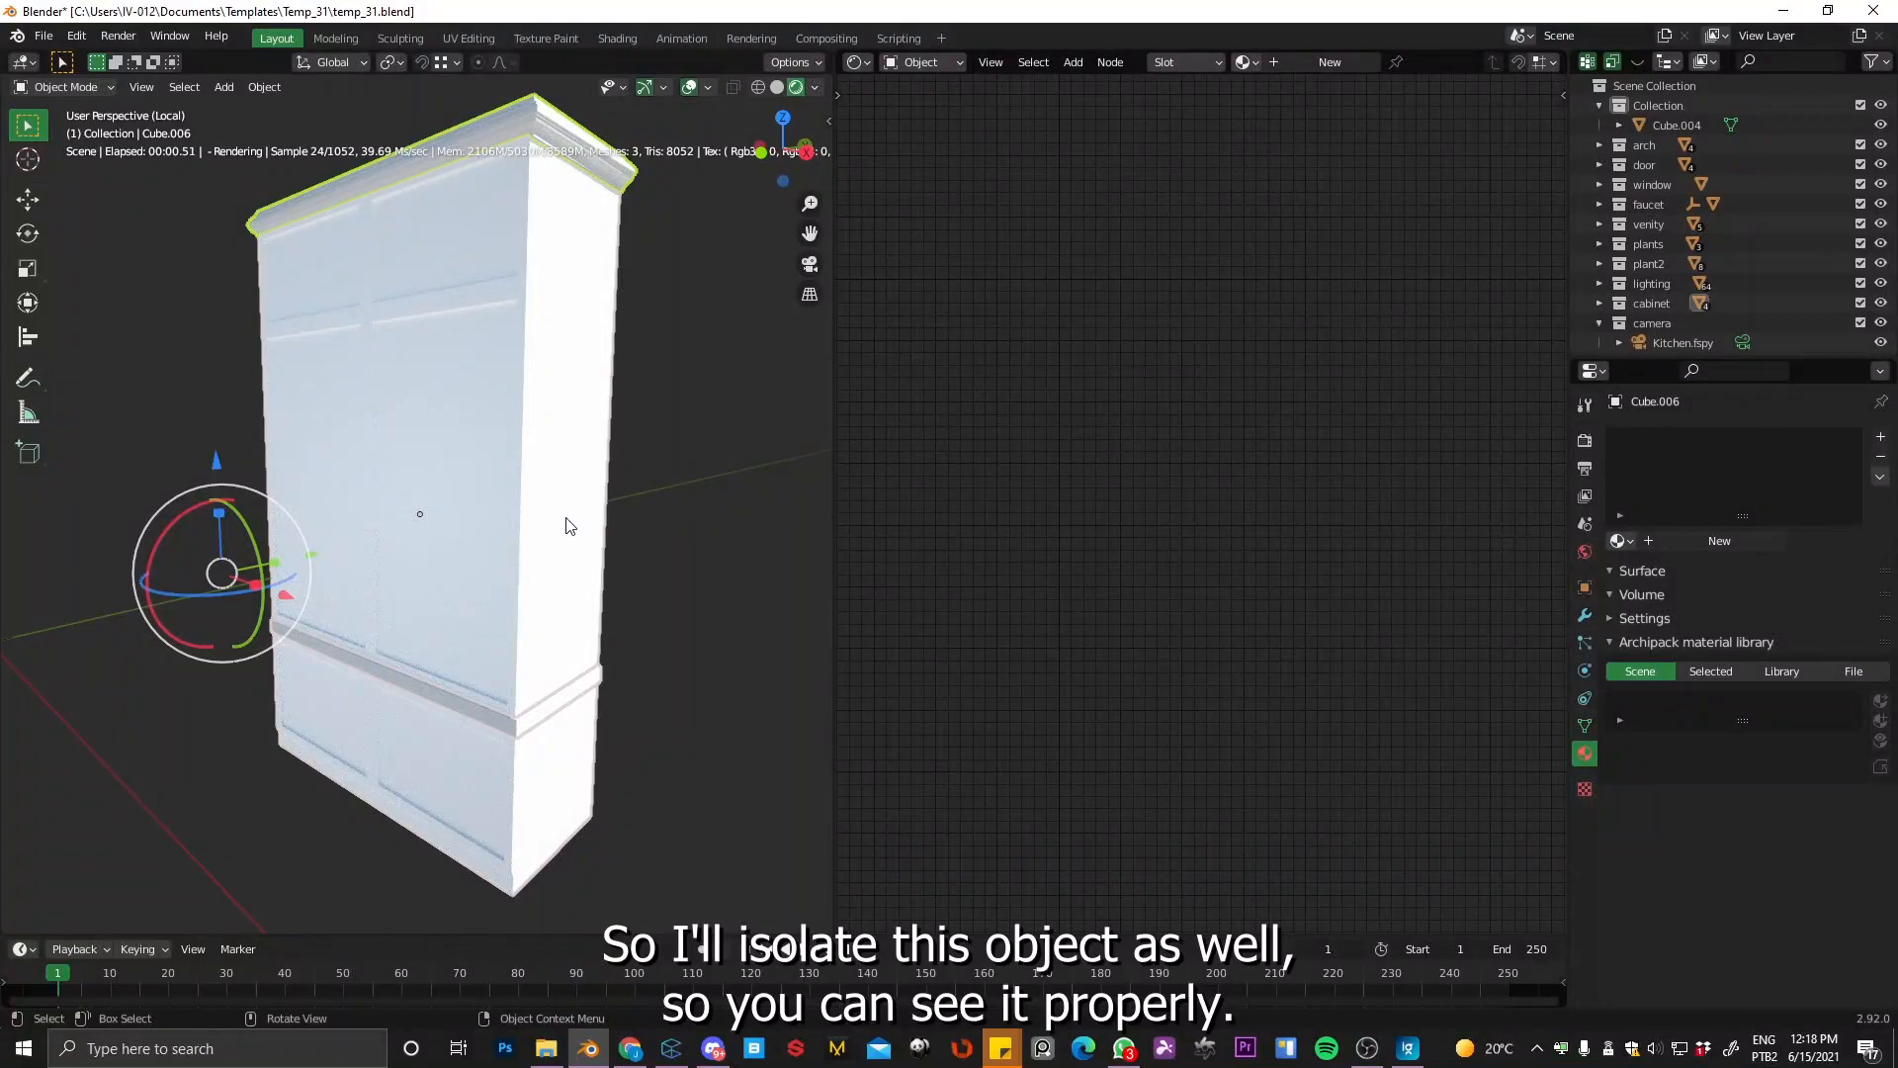
Step: Restore the full scene, add the lower cabinets to the selection and isolate them together with the tall cabinet
key("KP_Divide")
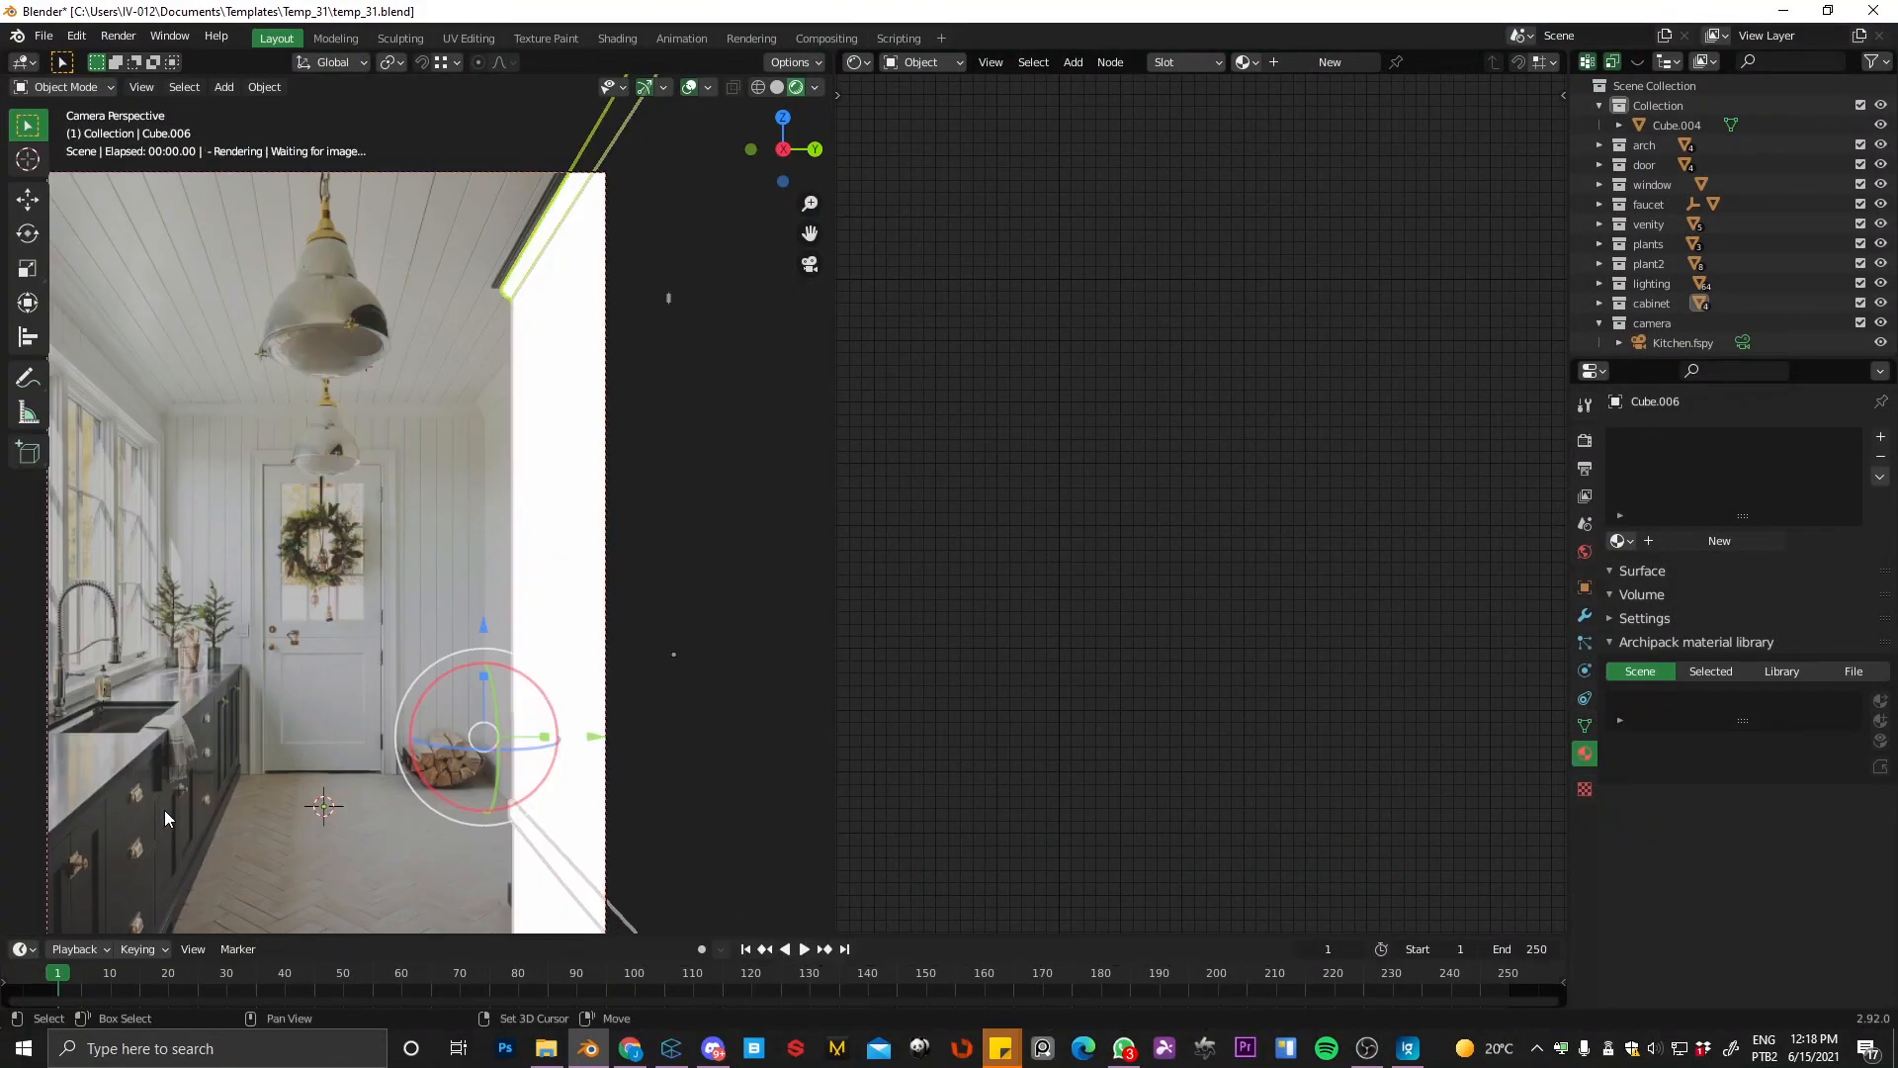
left_click(163, 816)
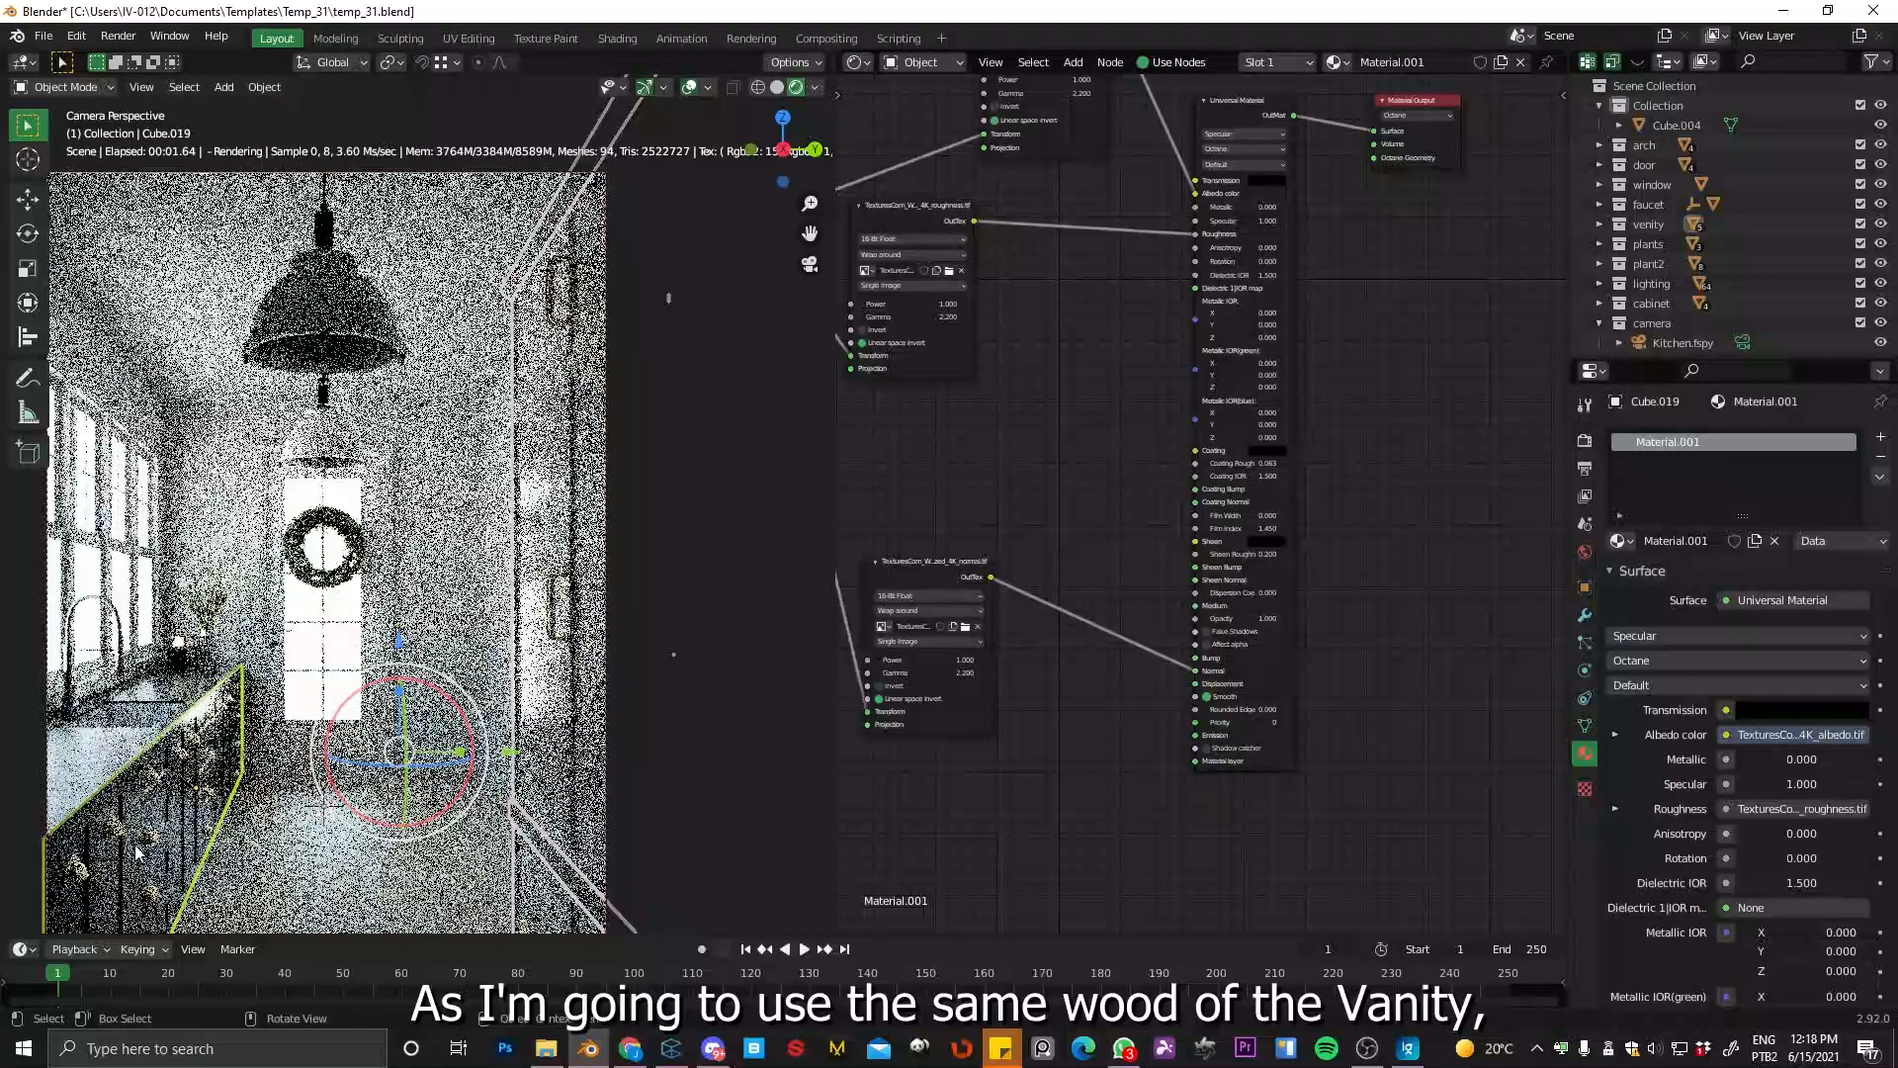
key("KP_Divide")
mouse_move(296, 652)
middle_mouse_down()
mouse_move(323, 639)
mouse_move(318, 673)
middle_mouse_up()
Step: Select the lower cabinets and rename their material as wood
left_click(318, 672)
left_click(302, 673)
middle_click_drag(1402, 374, 1422, 555)
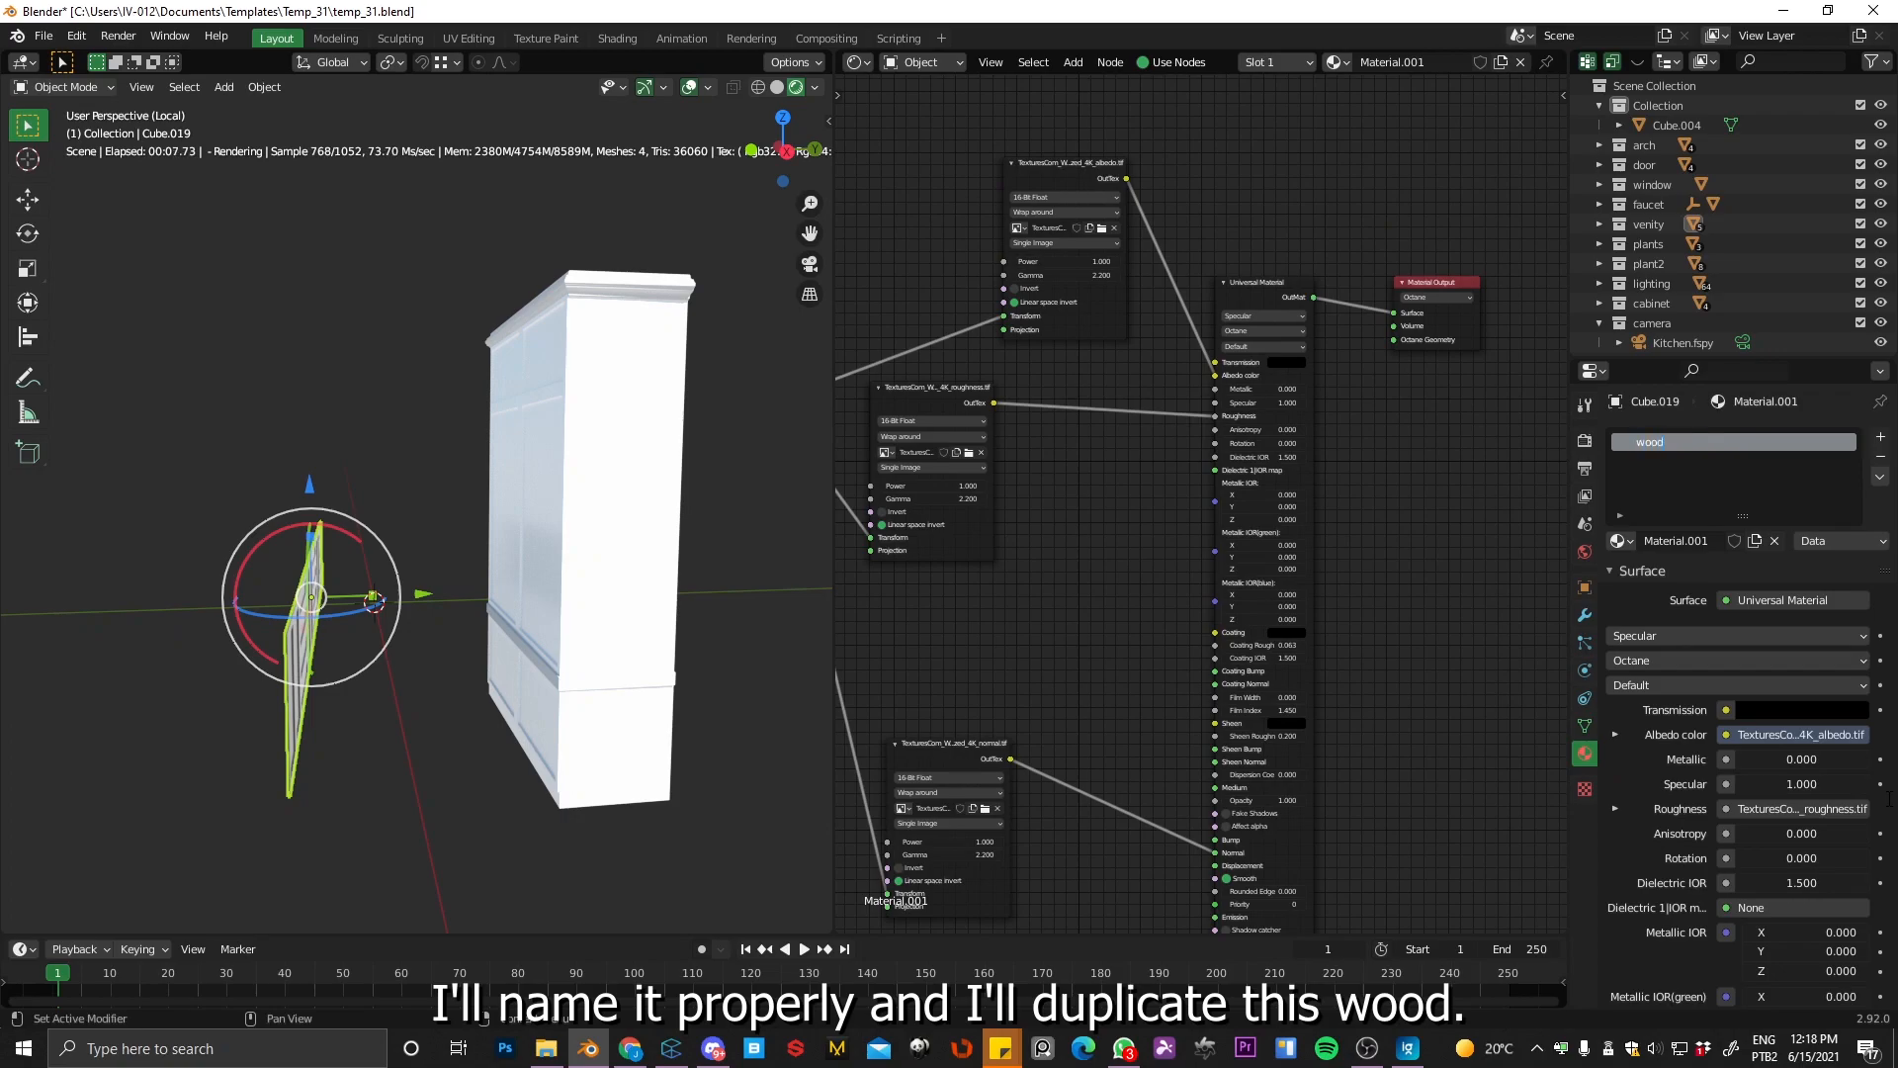
key("Return")
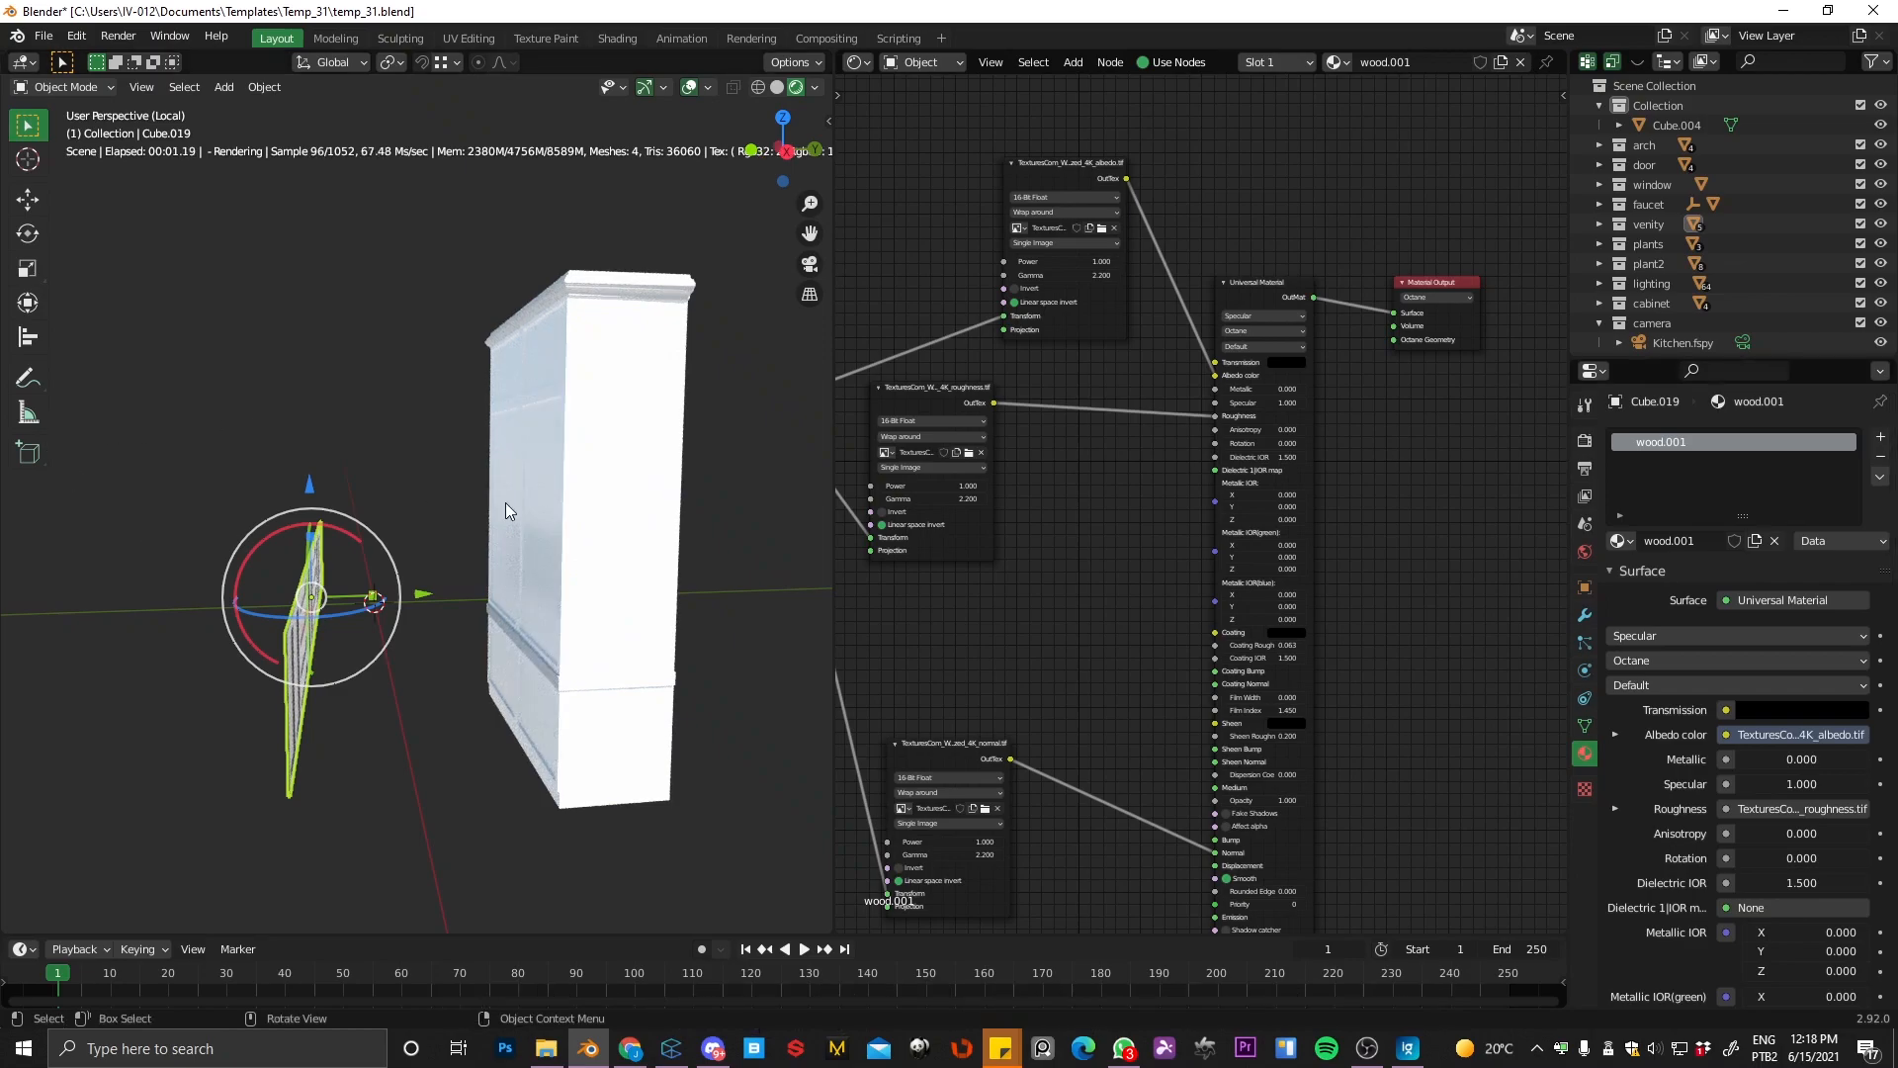
Step: Assign the existing wood.001 material to the tall cabinet's body in place of Material.002
left_click(579, 512)
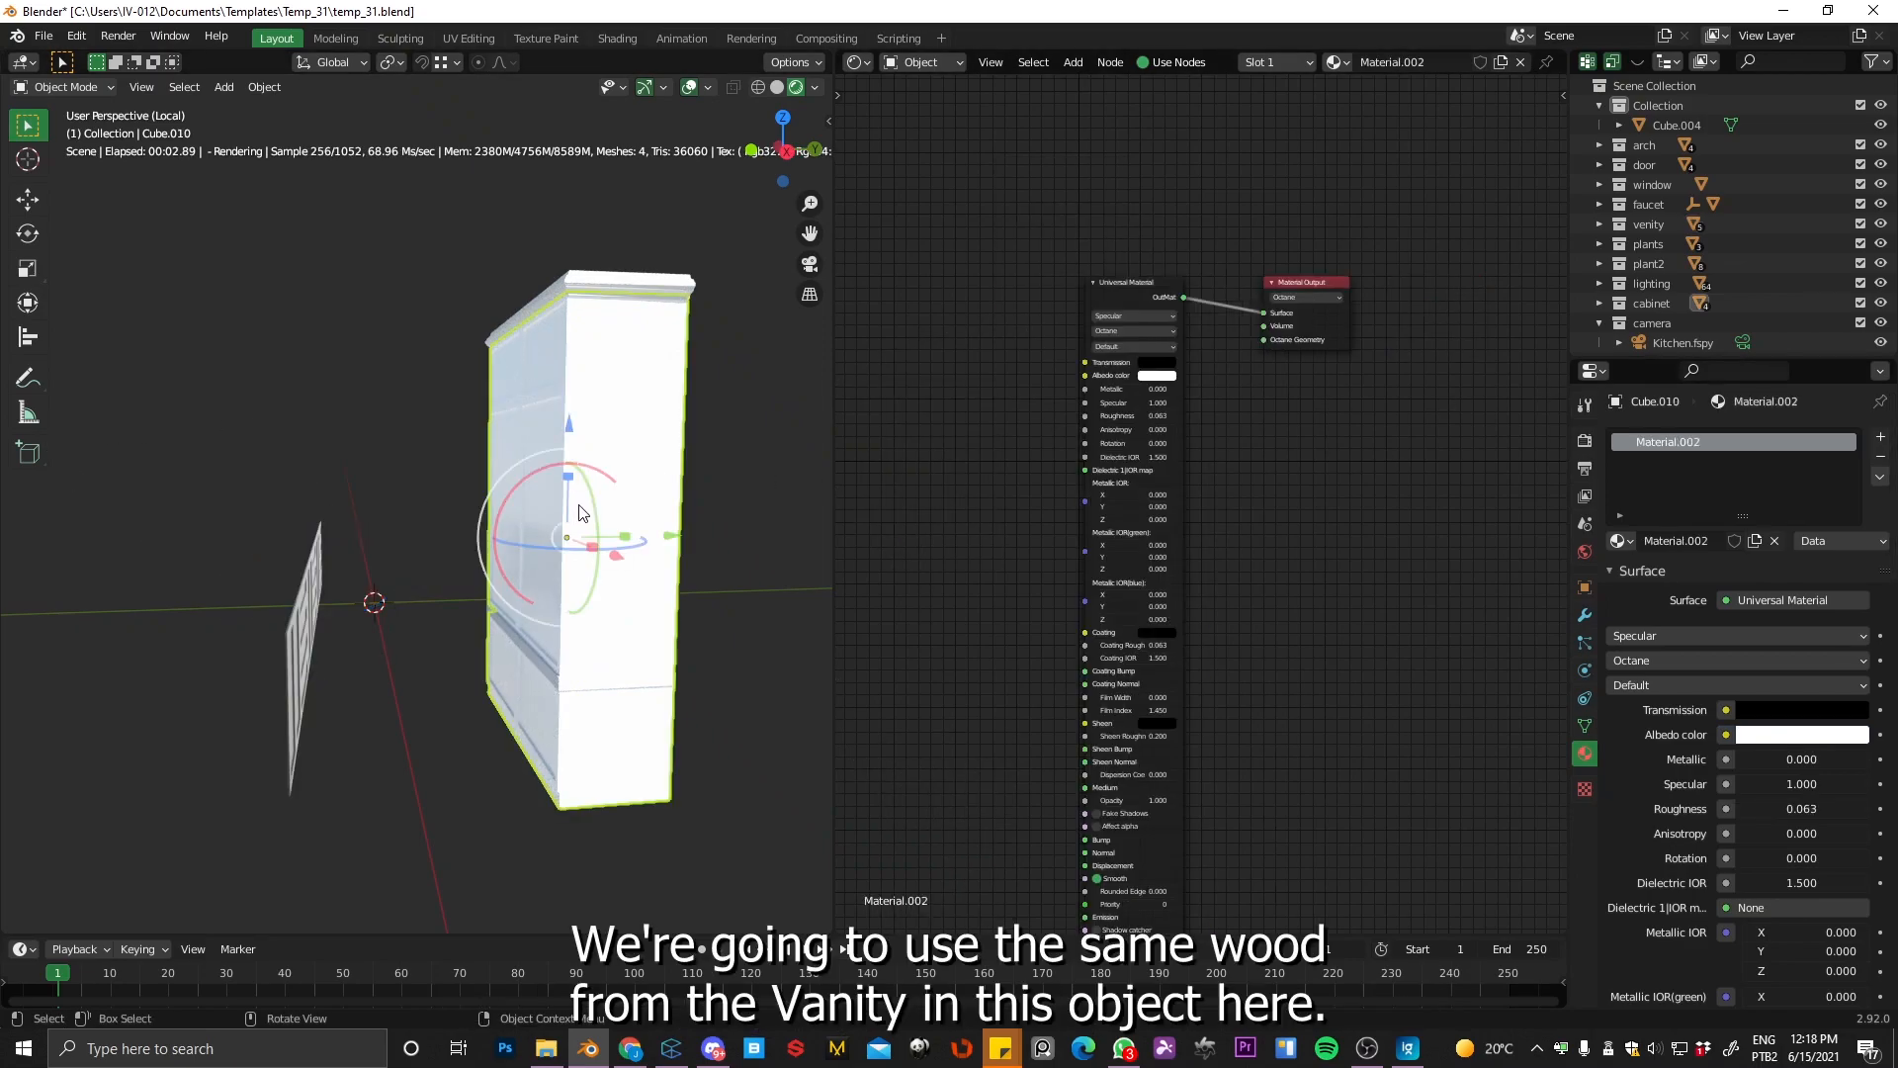
left_click(1622, 541)
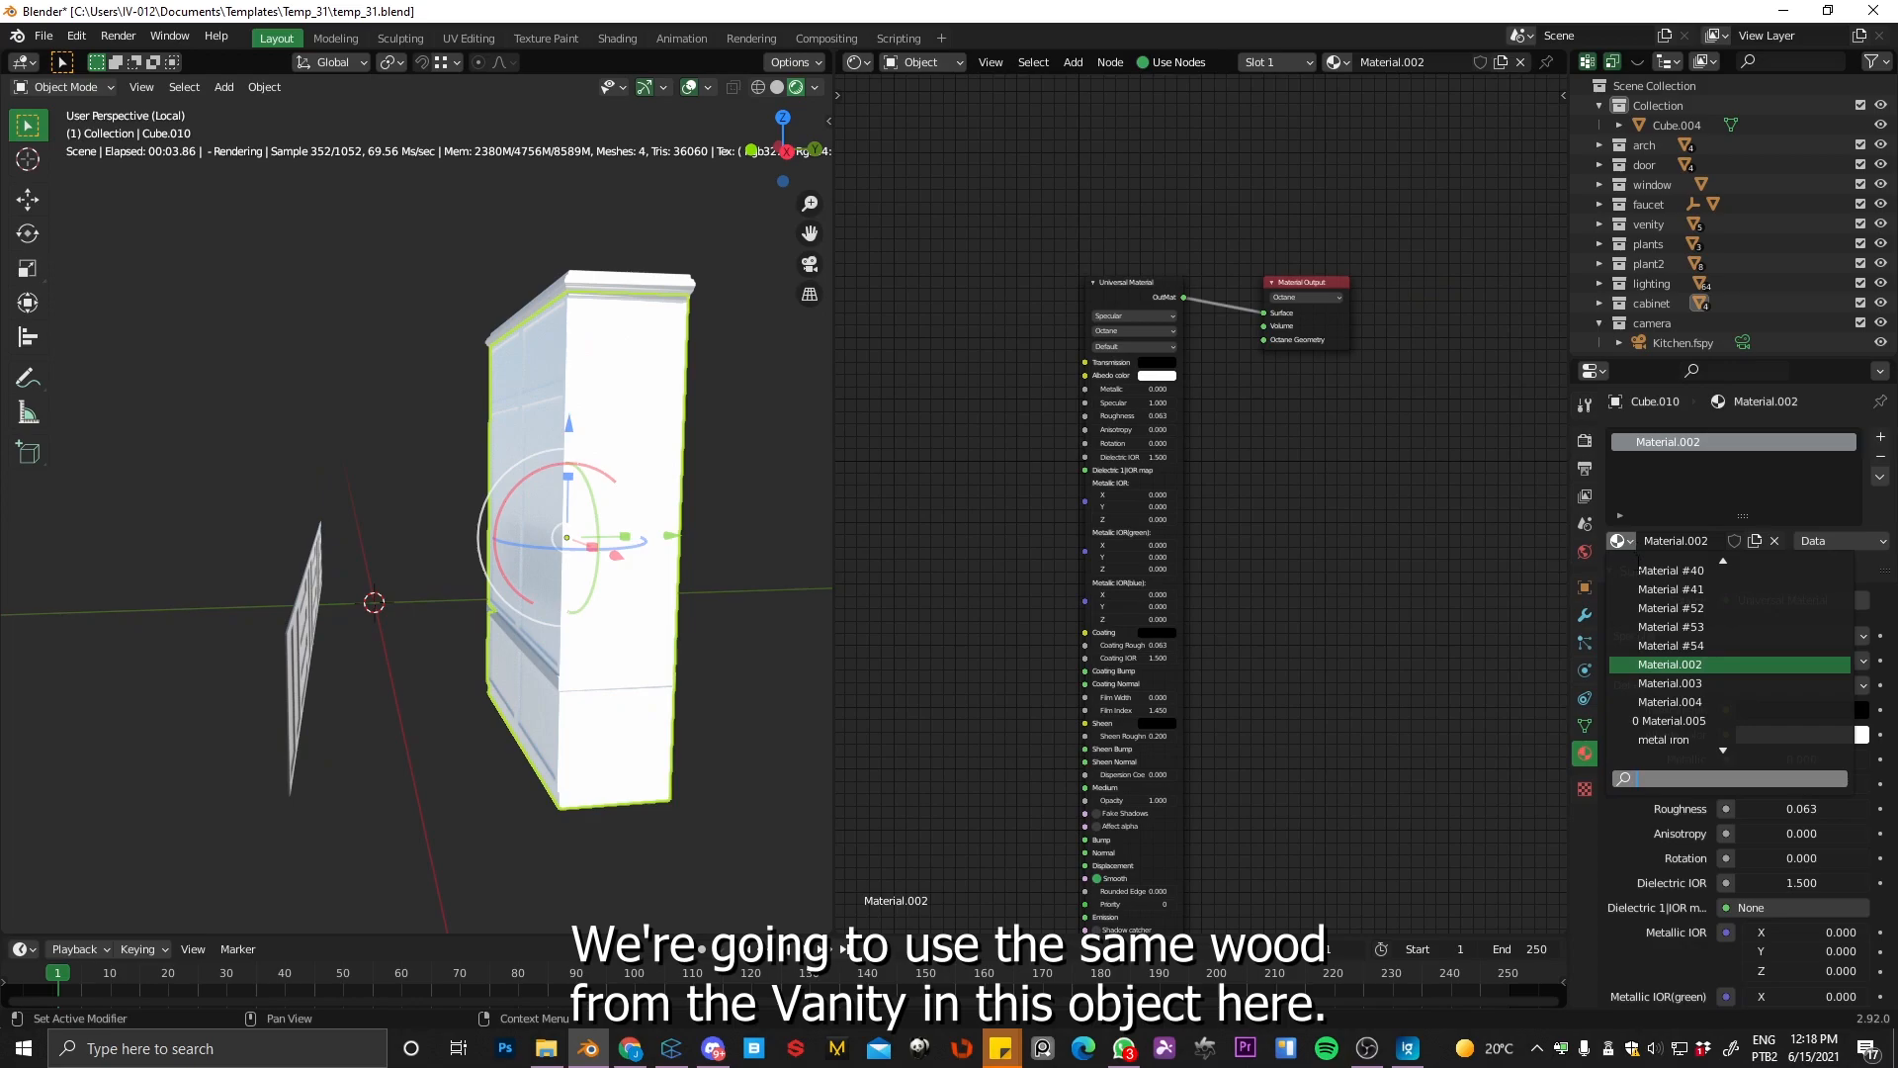
type("wood")
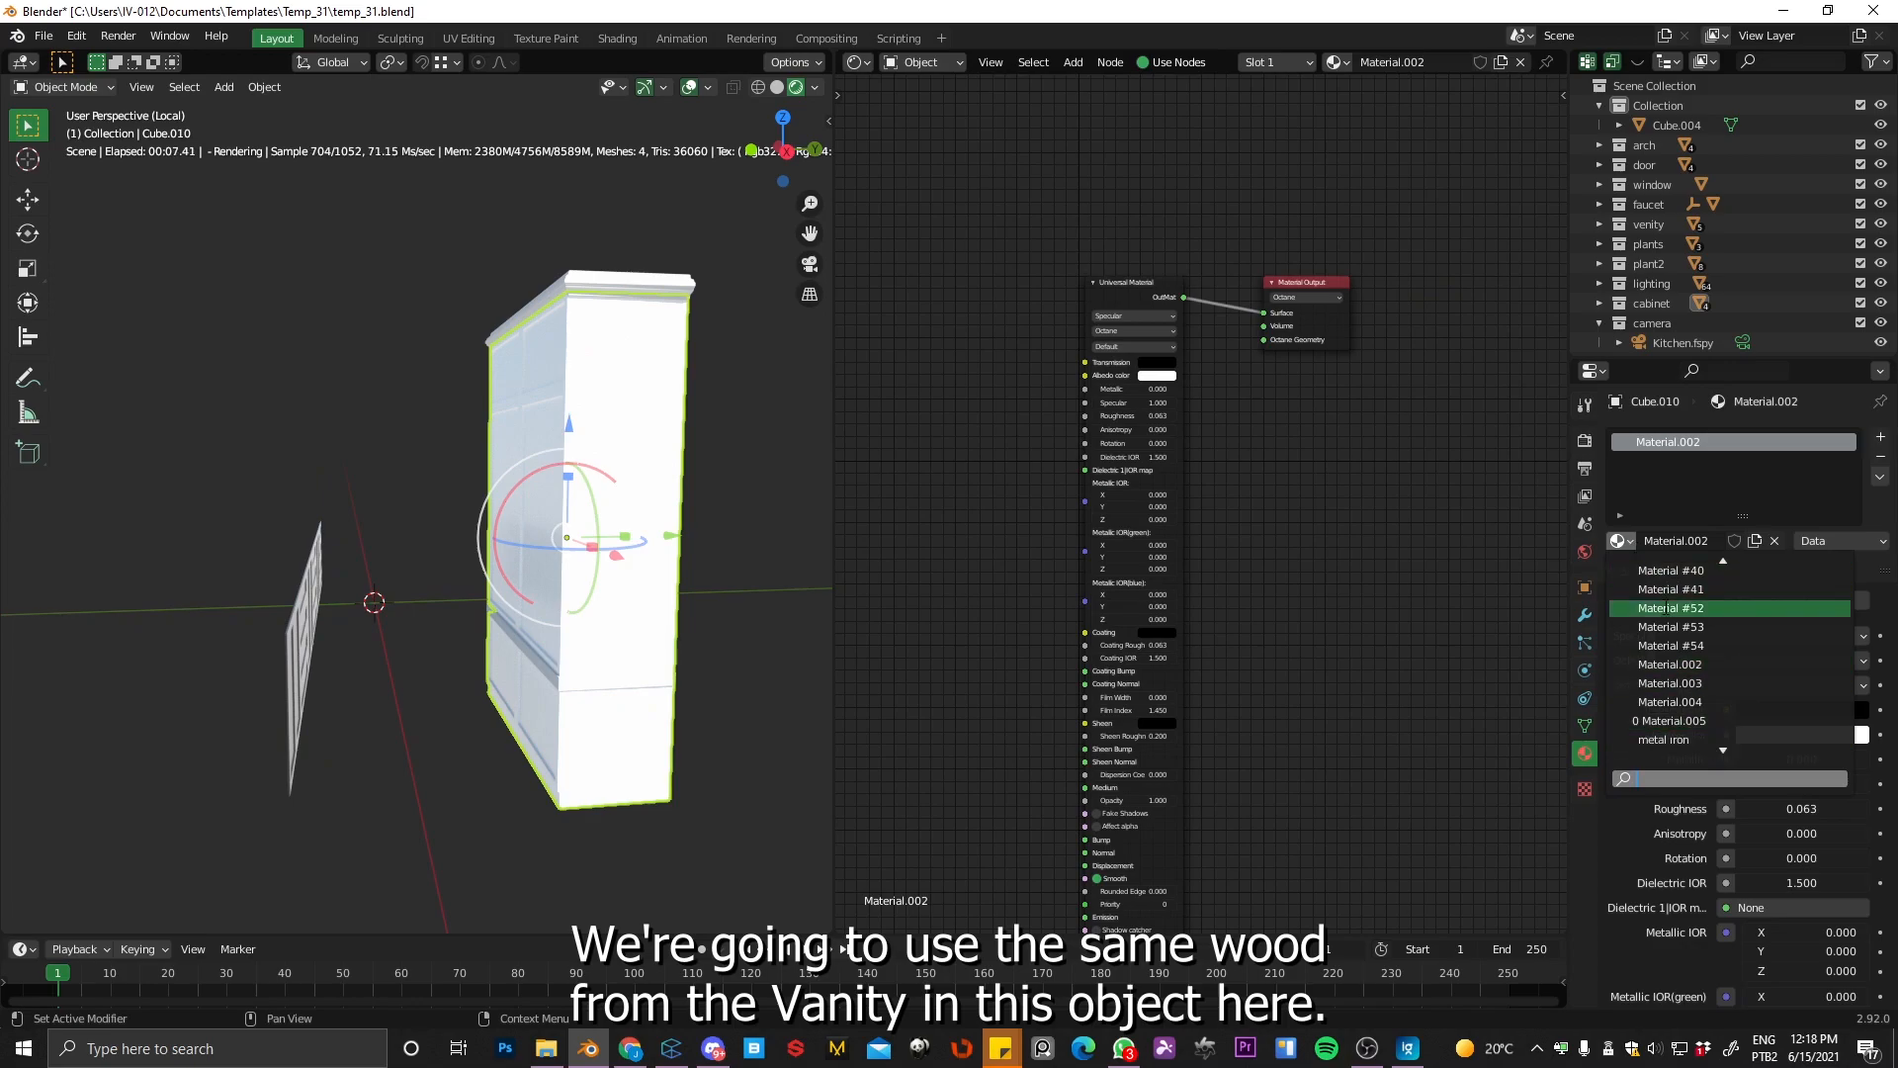
left_click(1663, 589)
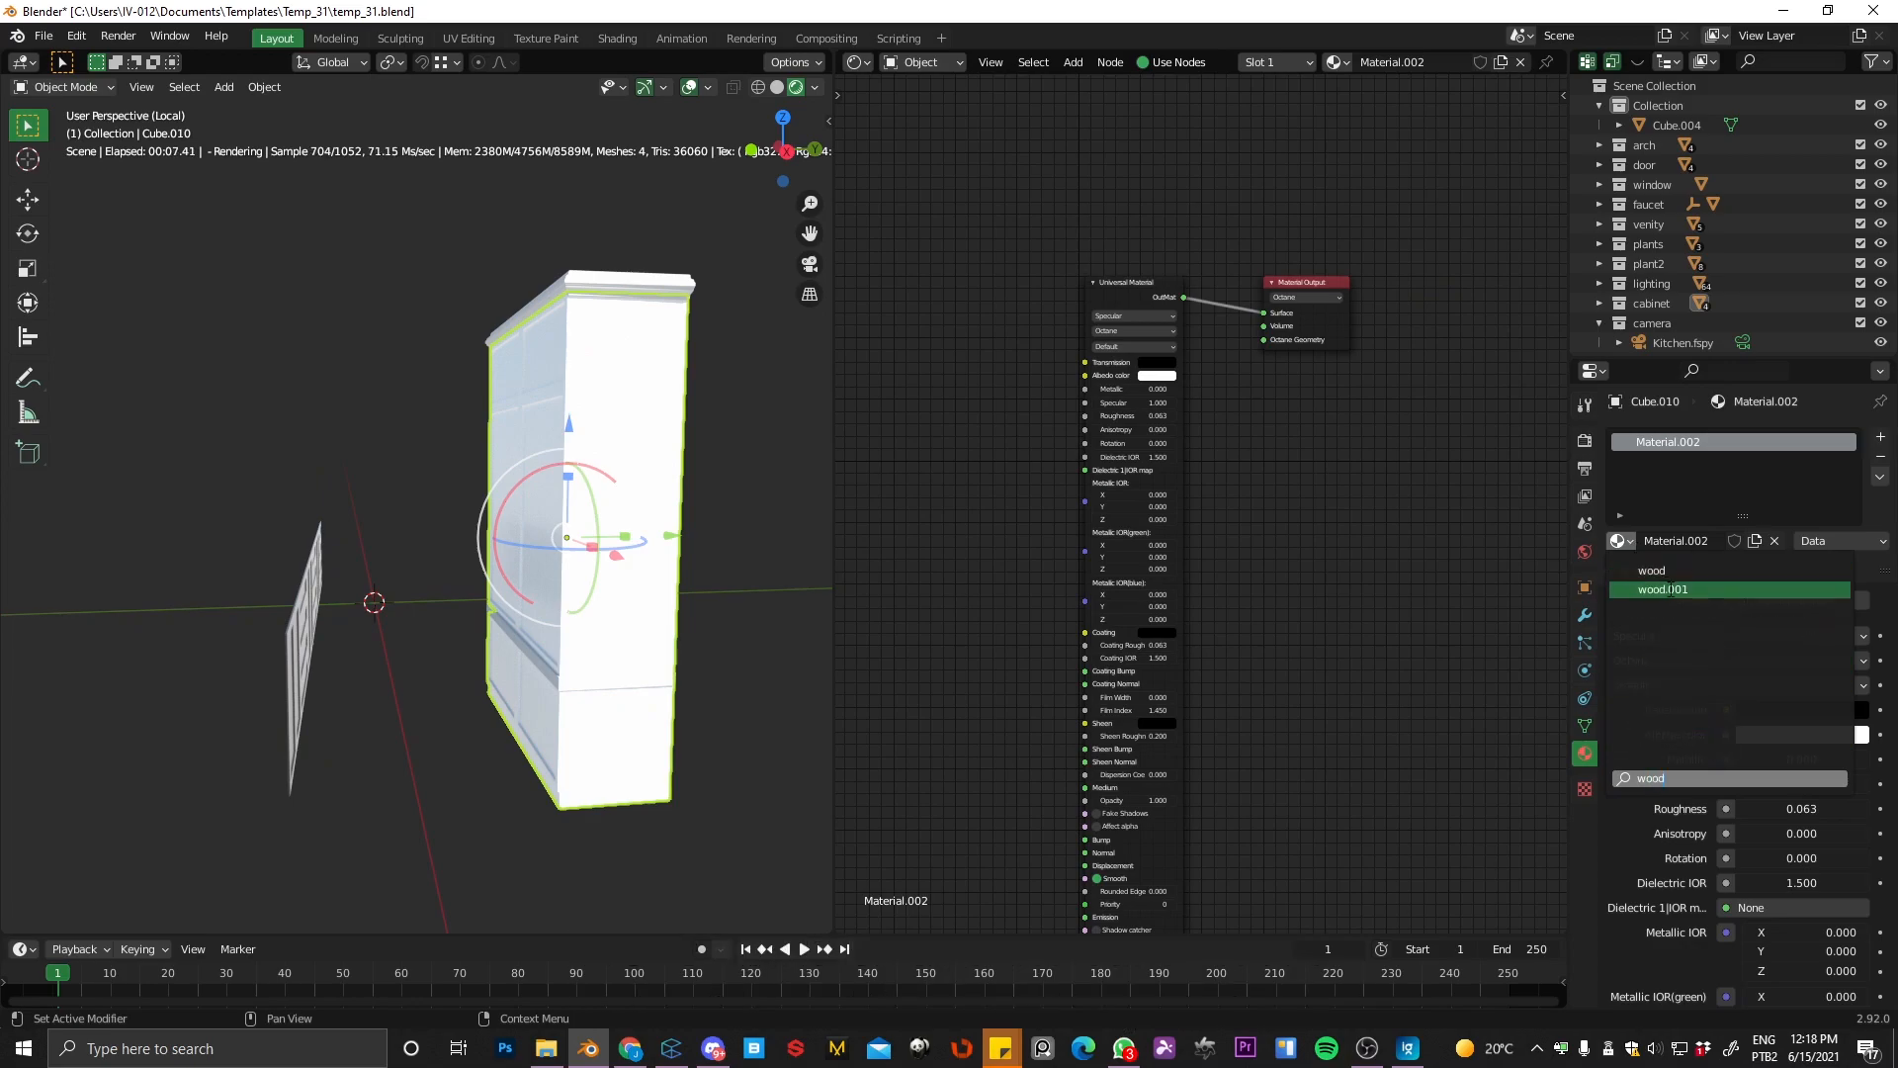
Step: Examine the wood grain on the tall cabinet's front up close
middle_click_drag(571, 540, 483, 443)
scroll(590, 287, "up", 5)
scroll(590, 286, "down", 3)
middle_click_drag(597, 388, 579, 433)
scroll(579, 433, "up", 5)
middle_click_drag(609, 305, 508, 397, "shift")
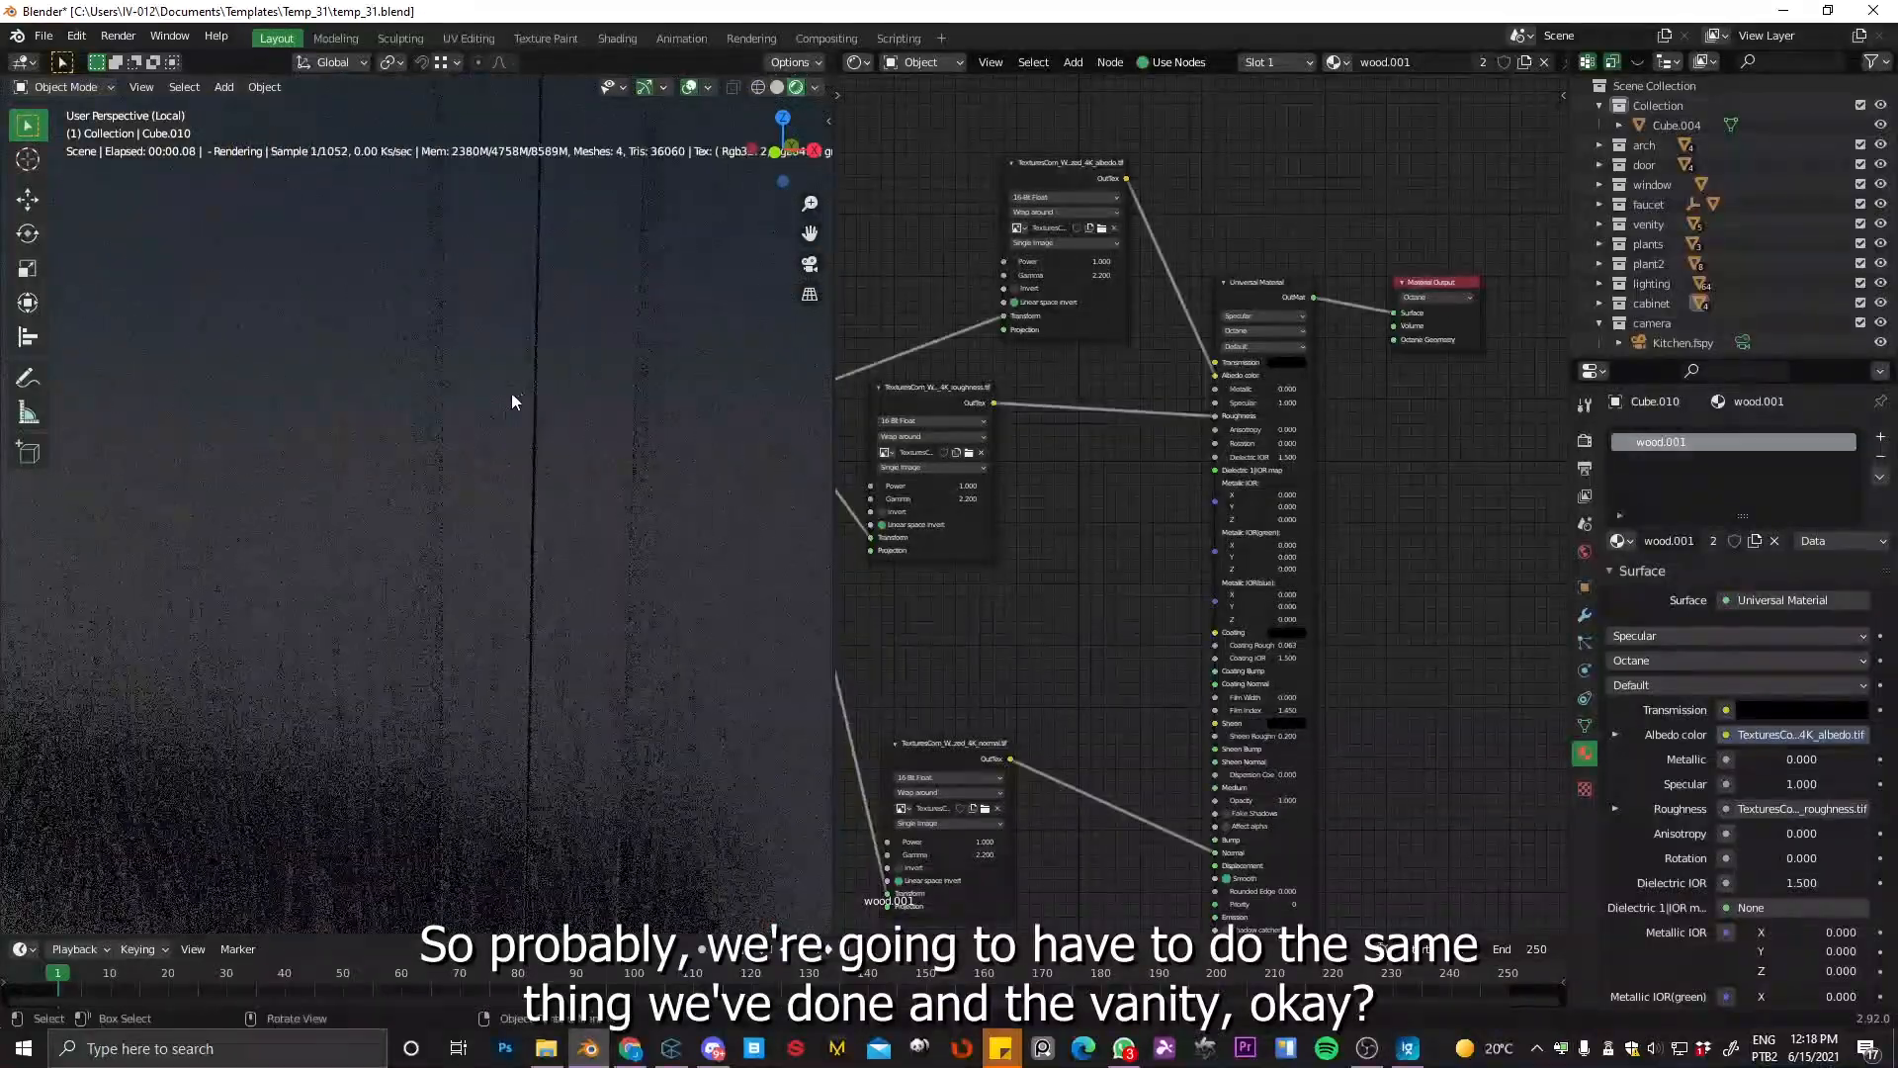
scroll(526, 414, "down", 1)
Step: Connect the roughness texture's output to the material's Albedo color to expose the grain direction on the tall cabinet
middle_click_drag(632, 535, 596, 476)
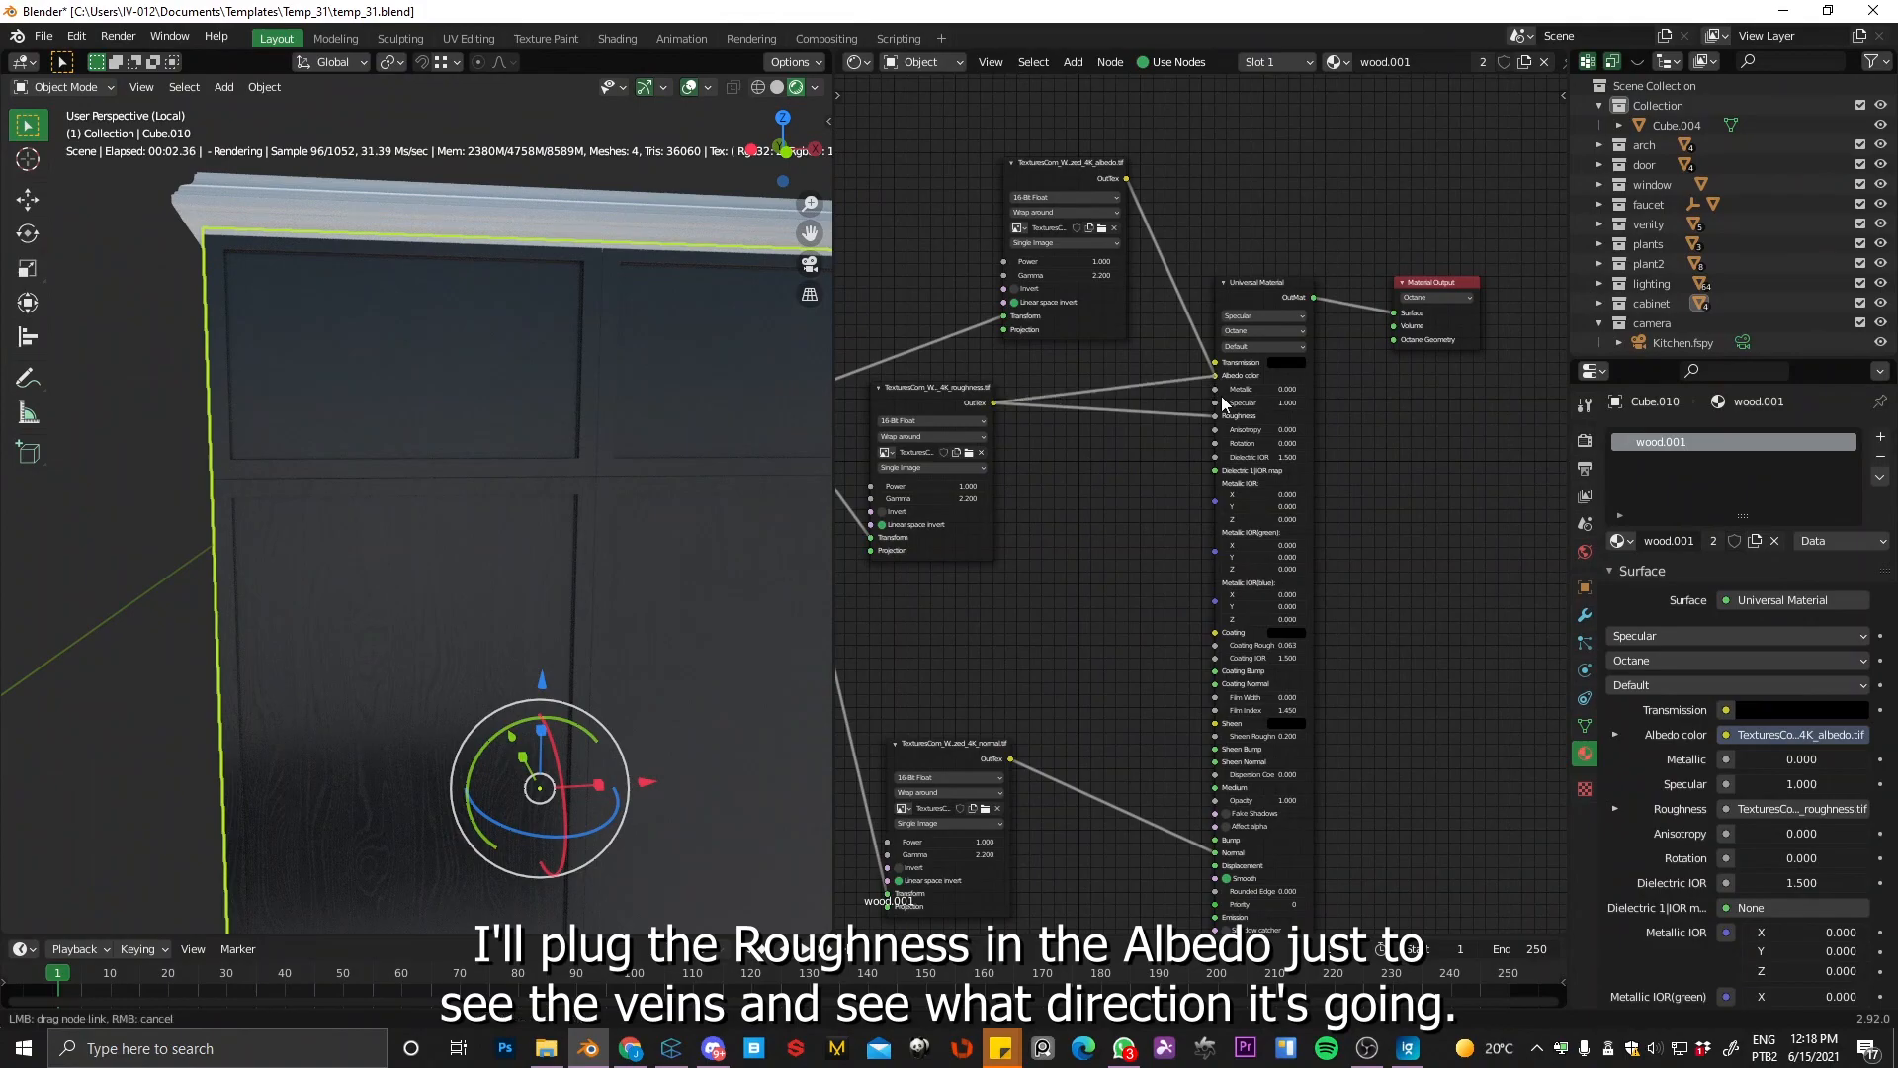
left_click_drag(1220, 392, 1217, 378)
mouse_move(640, 500)
middle_mouse_down()
mouse_move(570, 512)
mouse_move(625, 531)
middle_mouse_up()
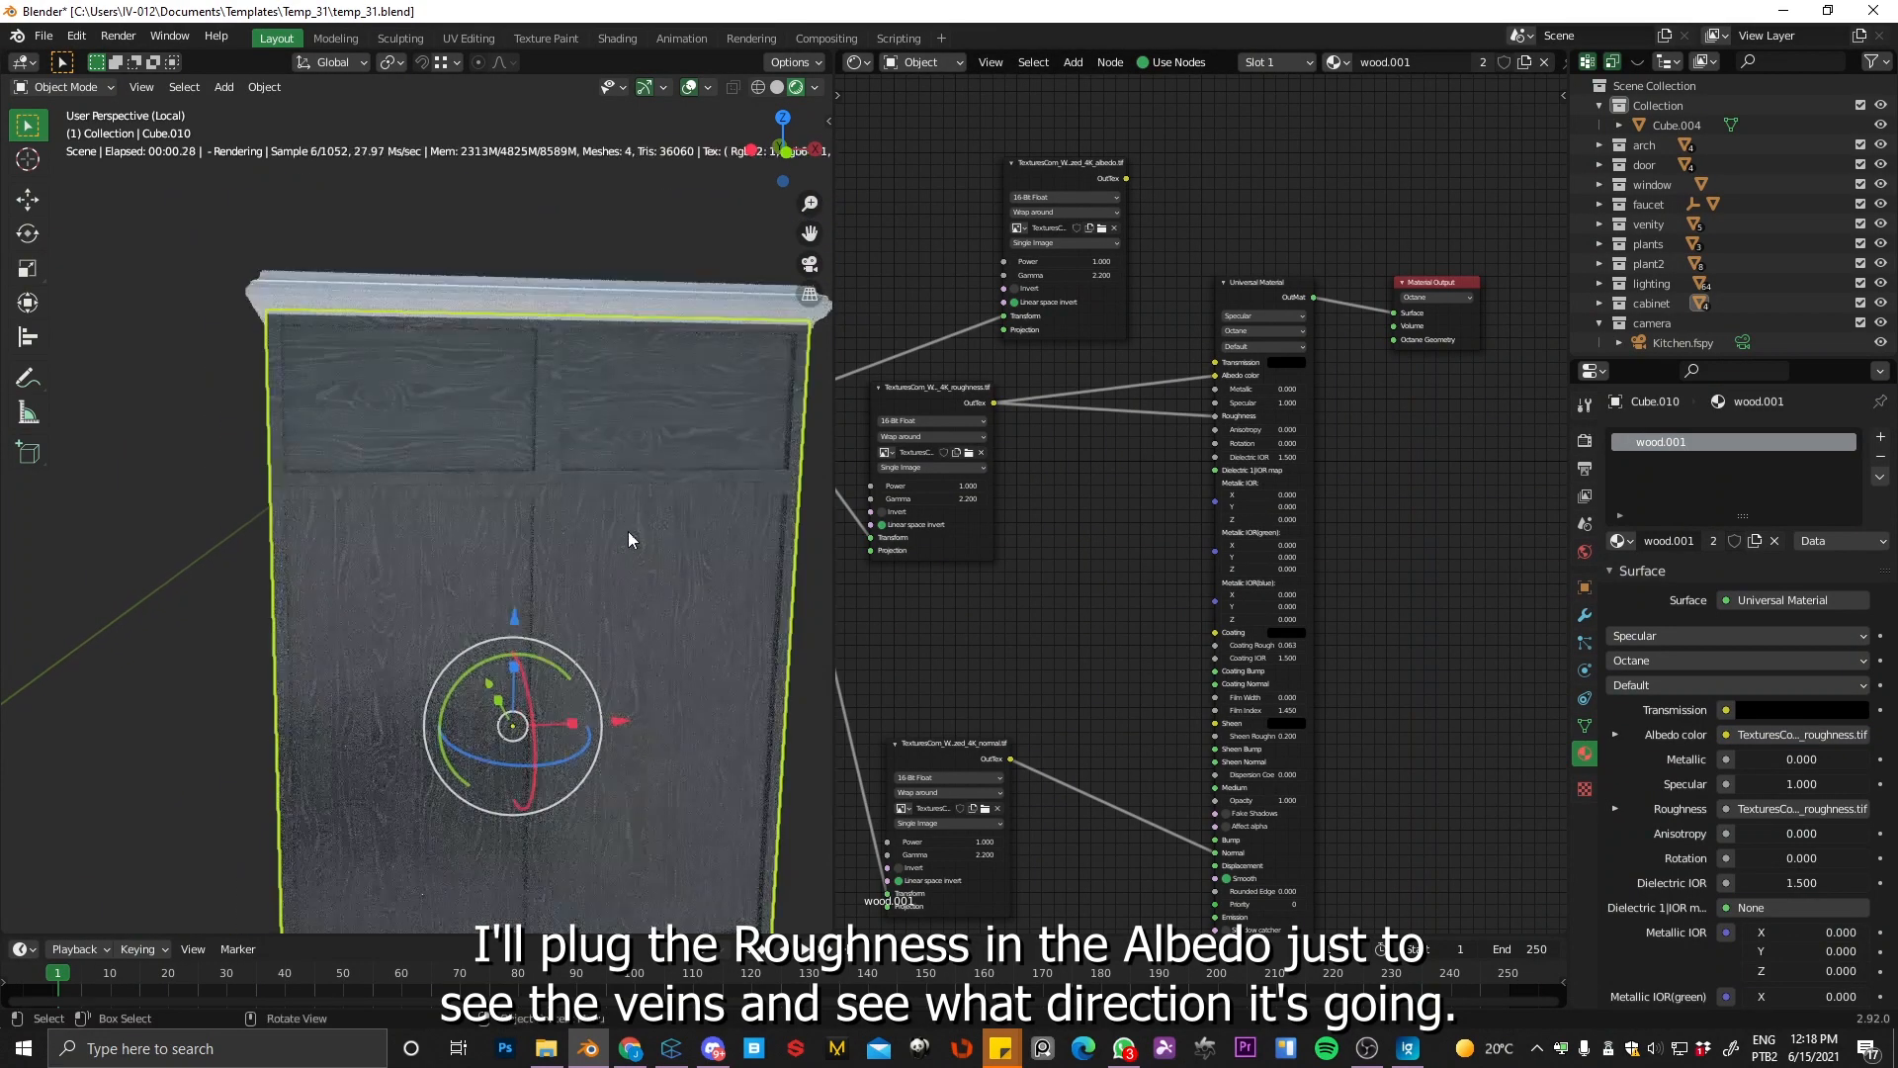
Step: Replace the node editor with the UV Editor and enter Edit Mode on the tall cabinet's body
left_click(857, 63)
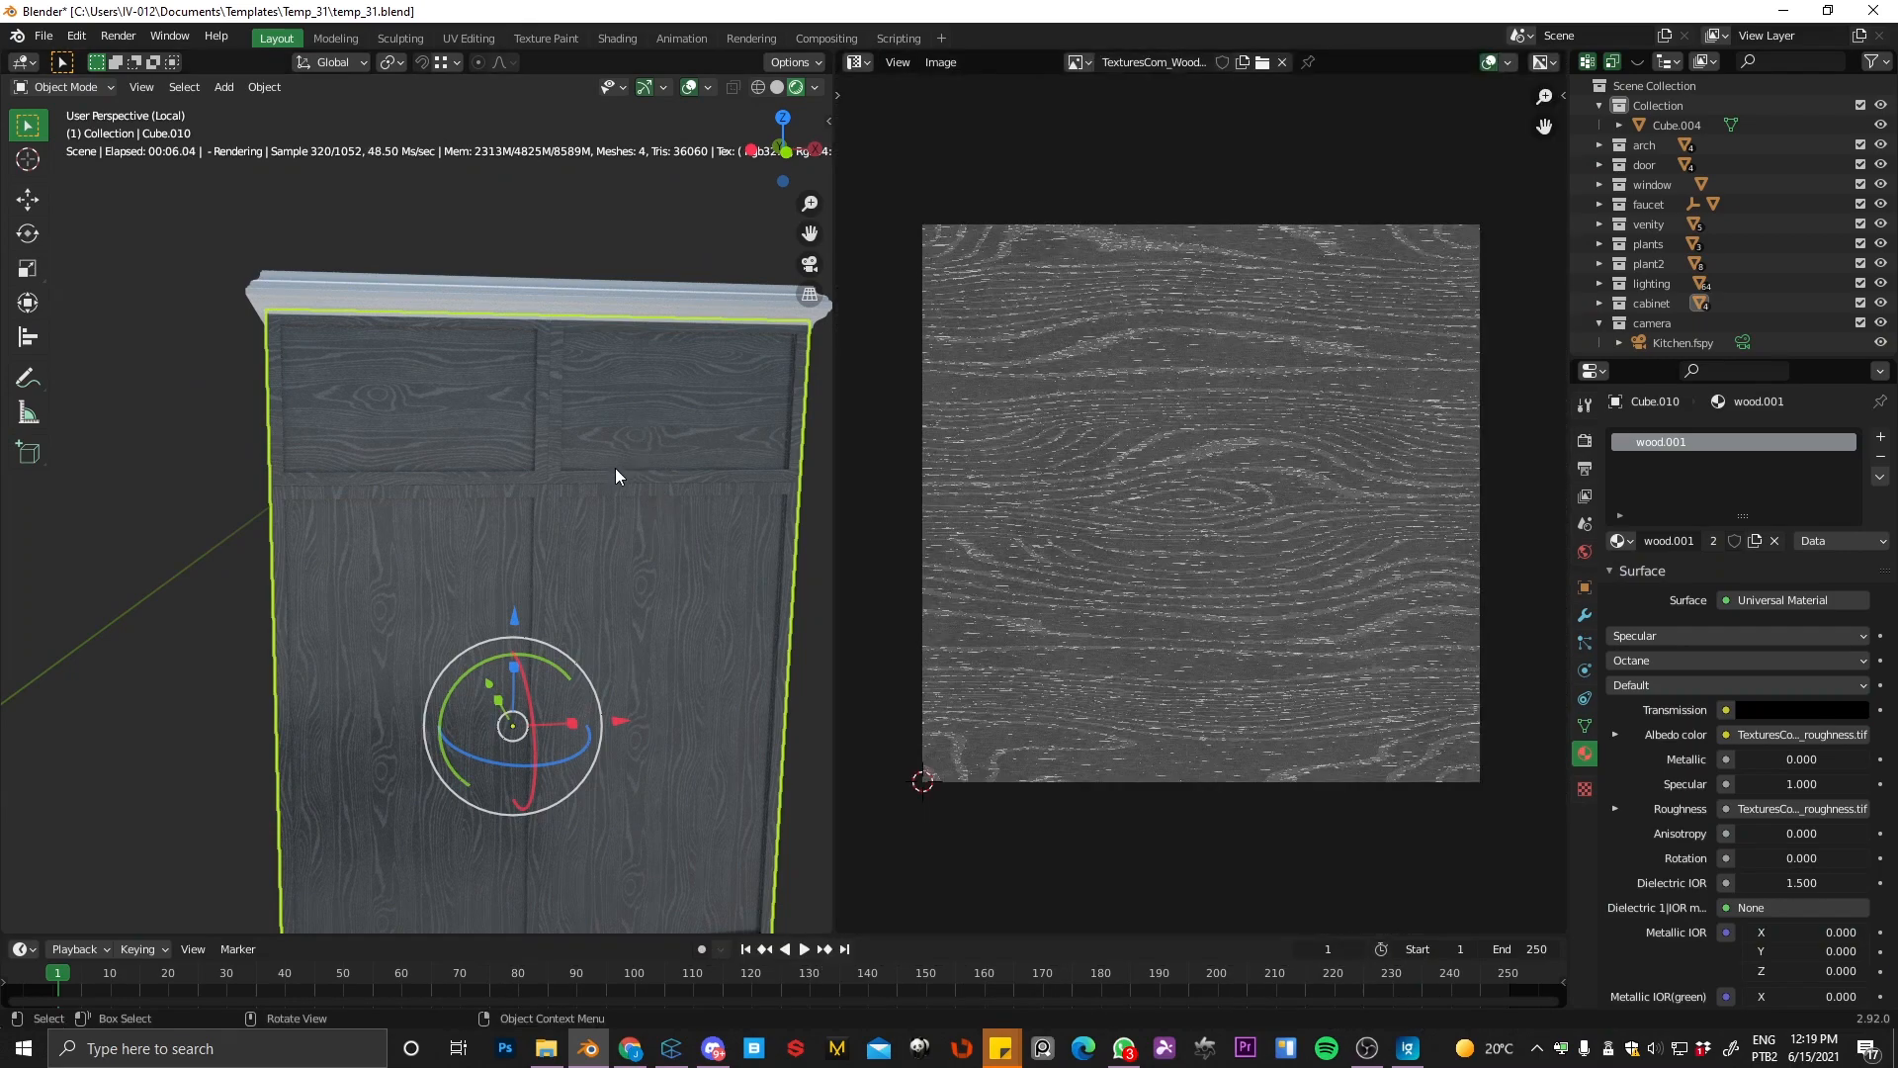
key("Tab")
left_click(781, 487)
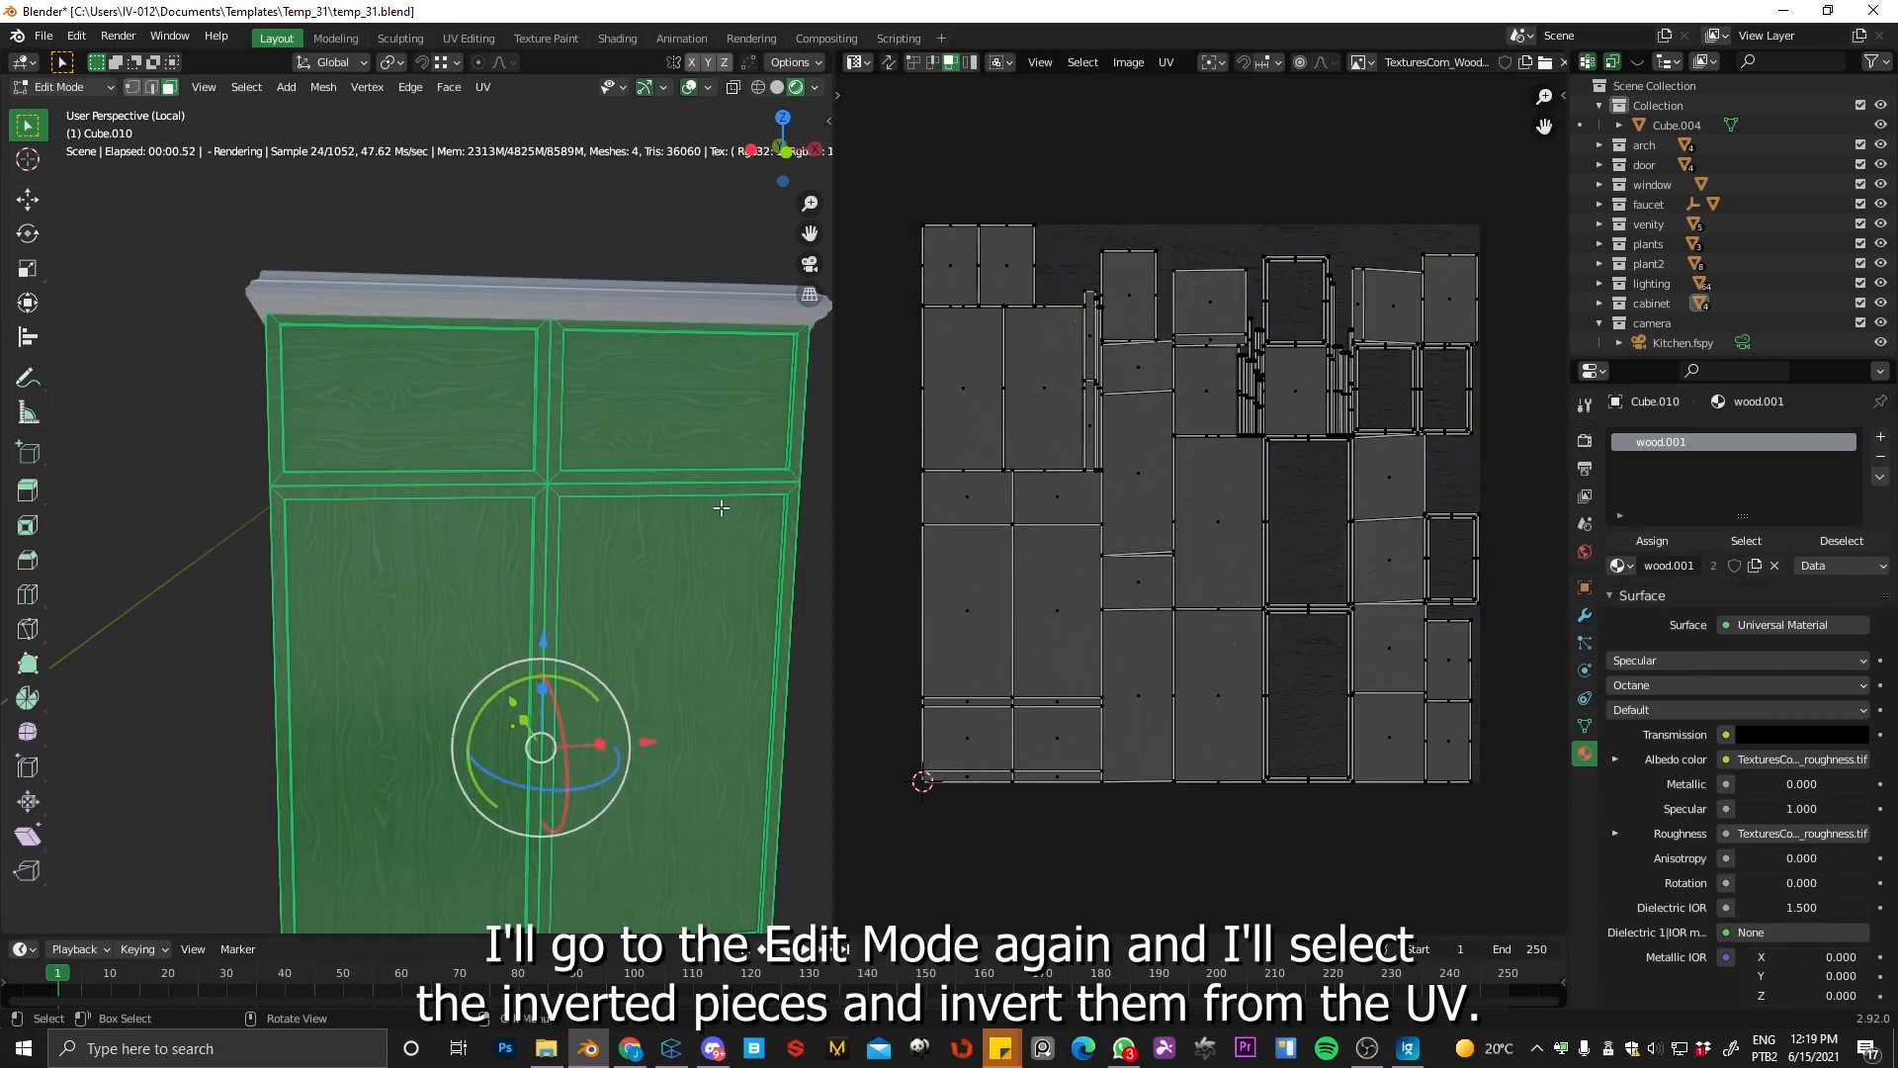
Step: Select the rail and stile faces with wrongly oriented grain around the tall cabinet's two upper panels
scroll(603, 502, "up", 5)
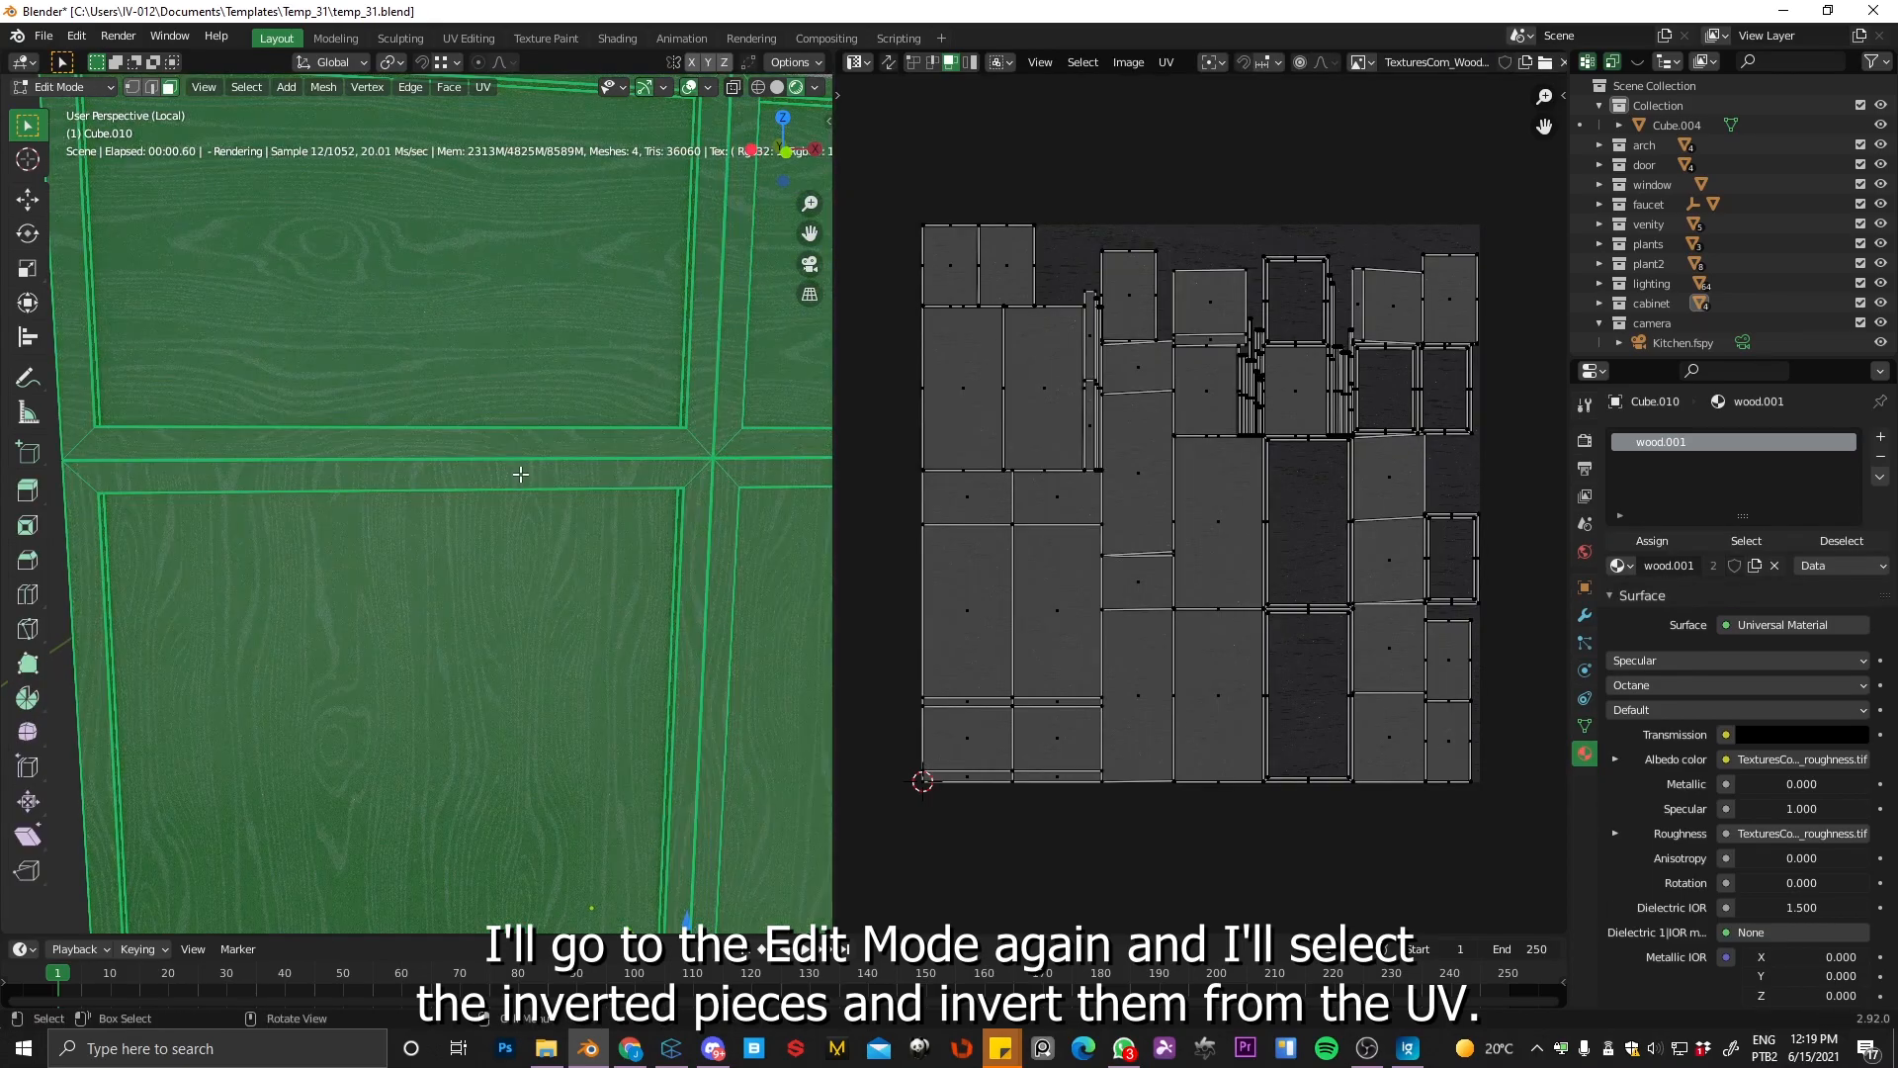
left_click(522, 476)
left_click(523, 447, "shift")
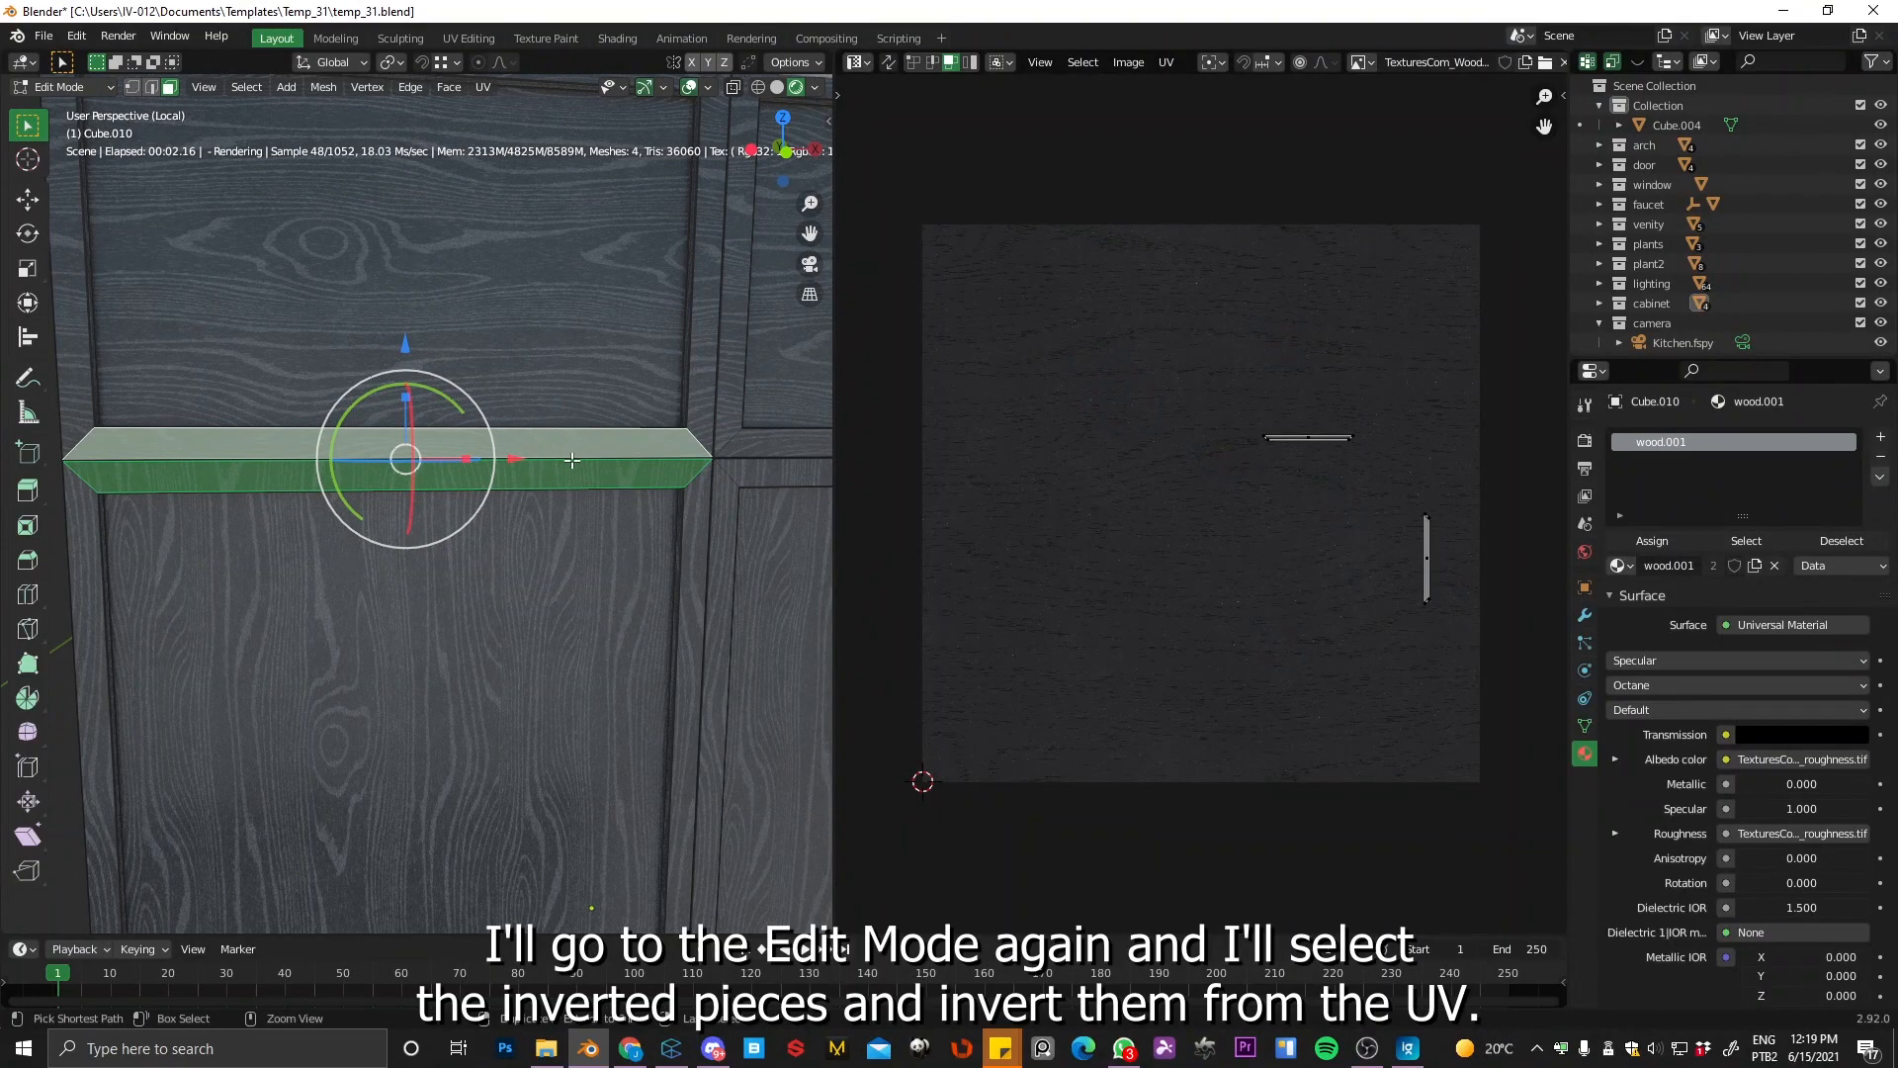
scroll(624, 386, "down", 3)
left_click(613, 374, "shift")
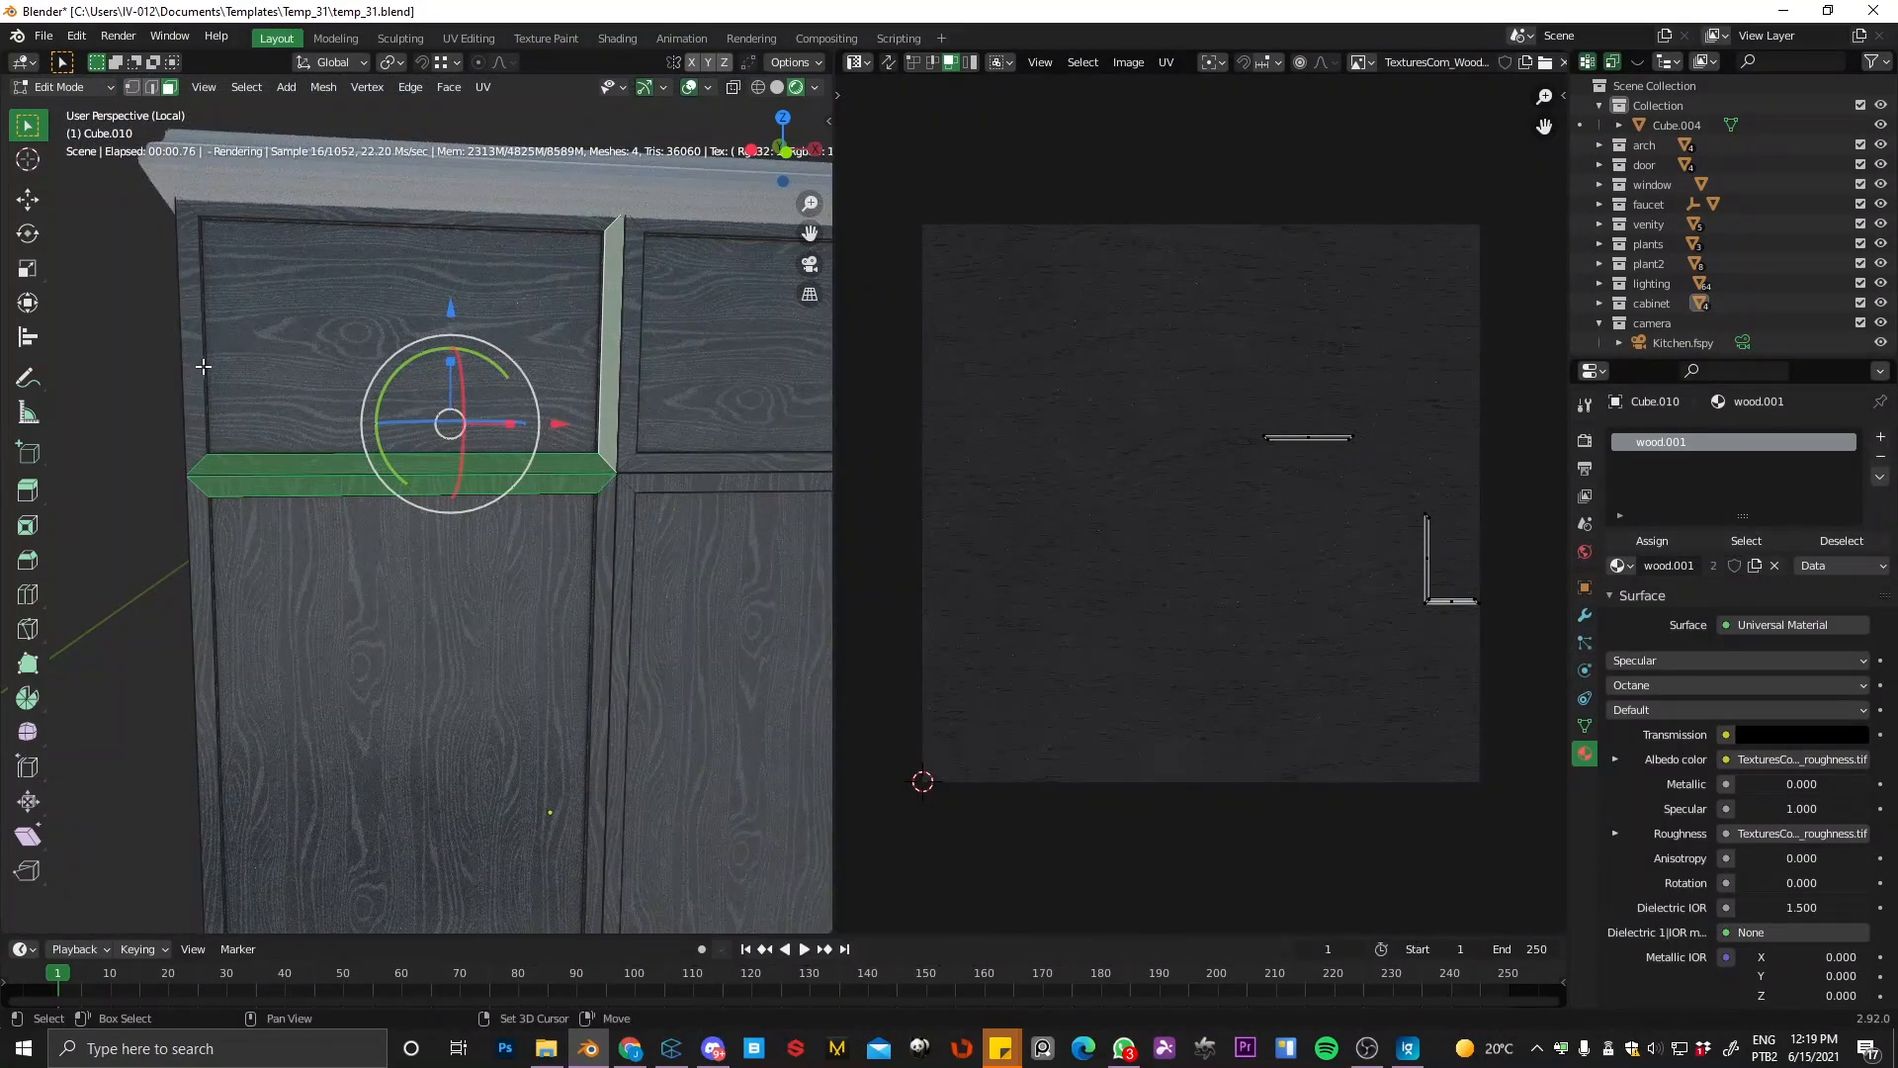
left_click(198, 365, "shift")
left_click(633, 320, "shift")
middle_click_drag(702, 382, 368, 365, "shift")
left_click(551, 326, "shift")
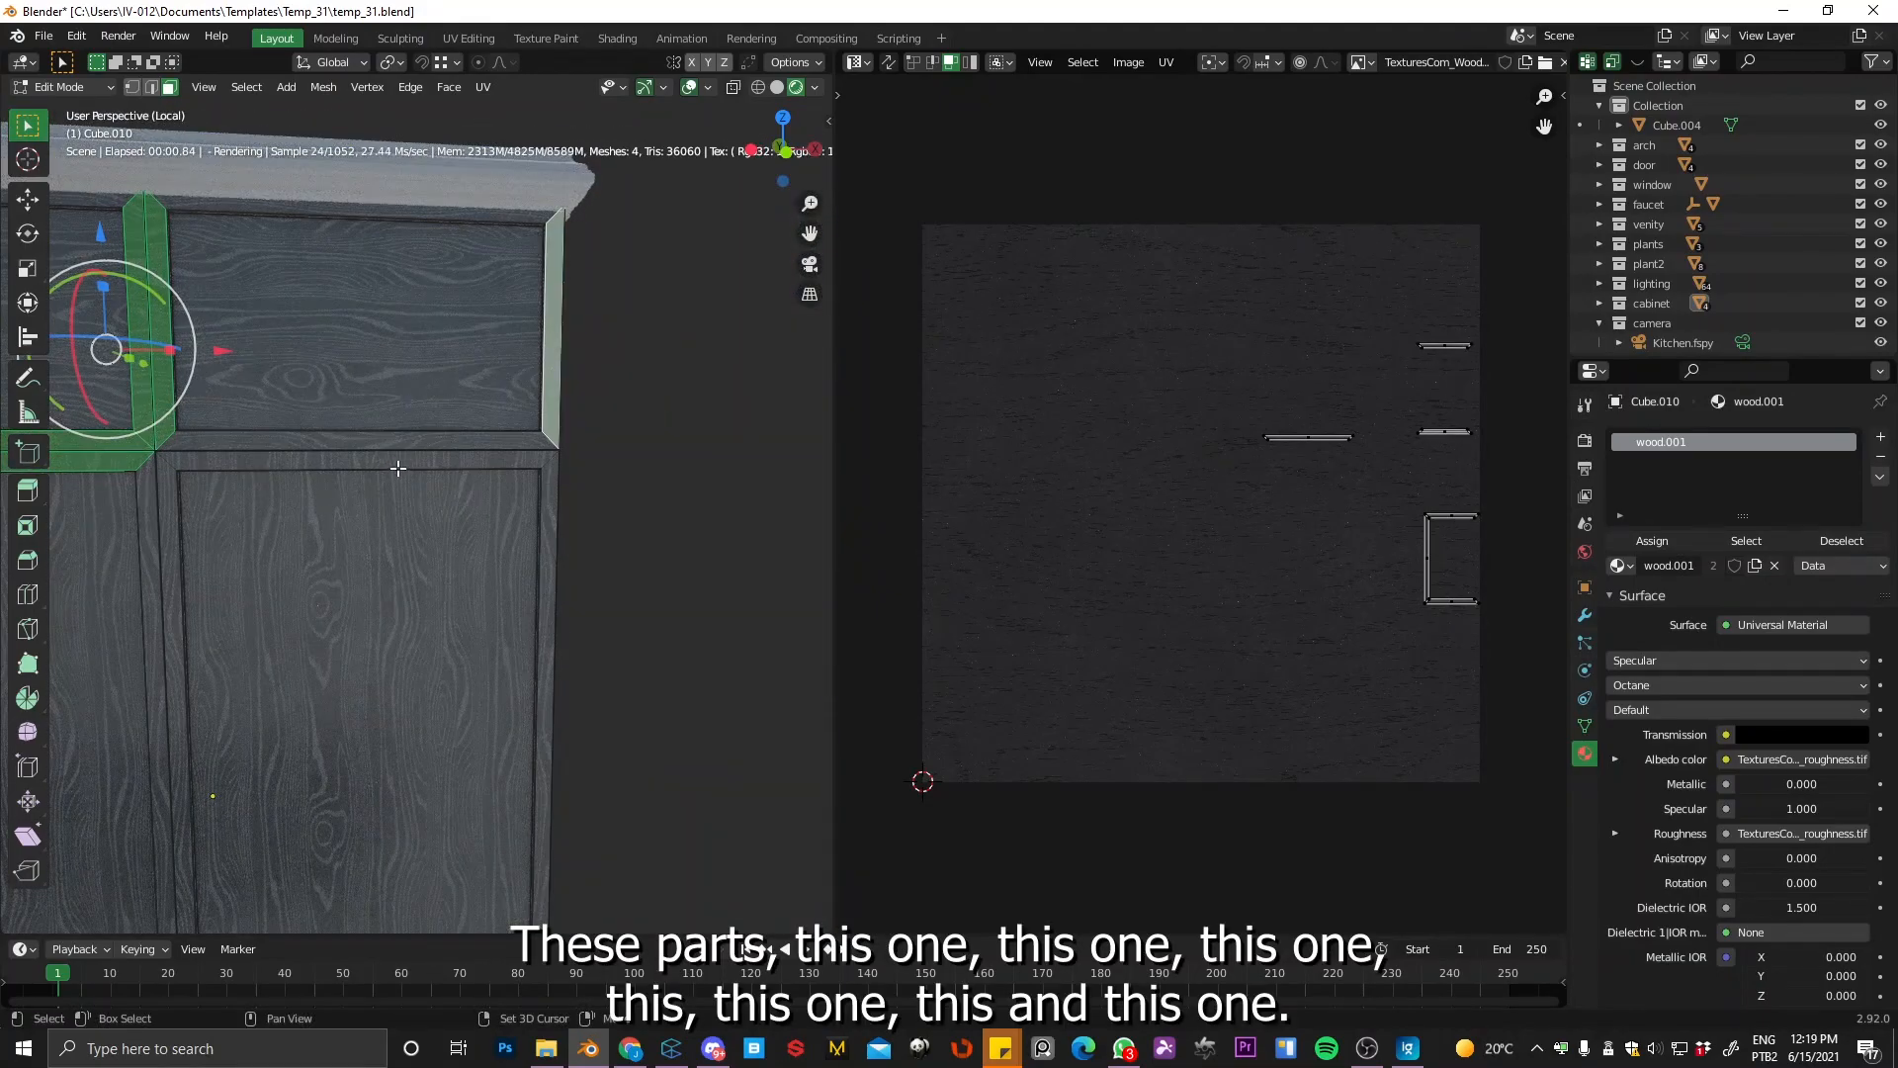
left_click(398, 467, "shift")
Step: Add the rail faces above the middle moulding and the lower panels' vertical stile faces to the selection
middle_click_drag(240, 744, 524, 139, "shift")
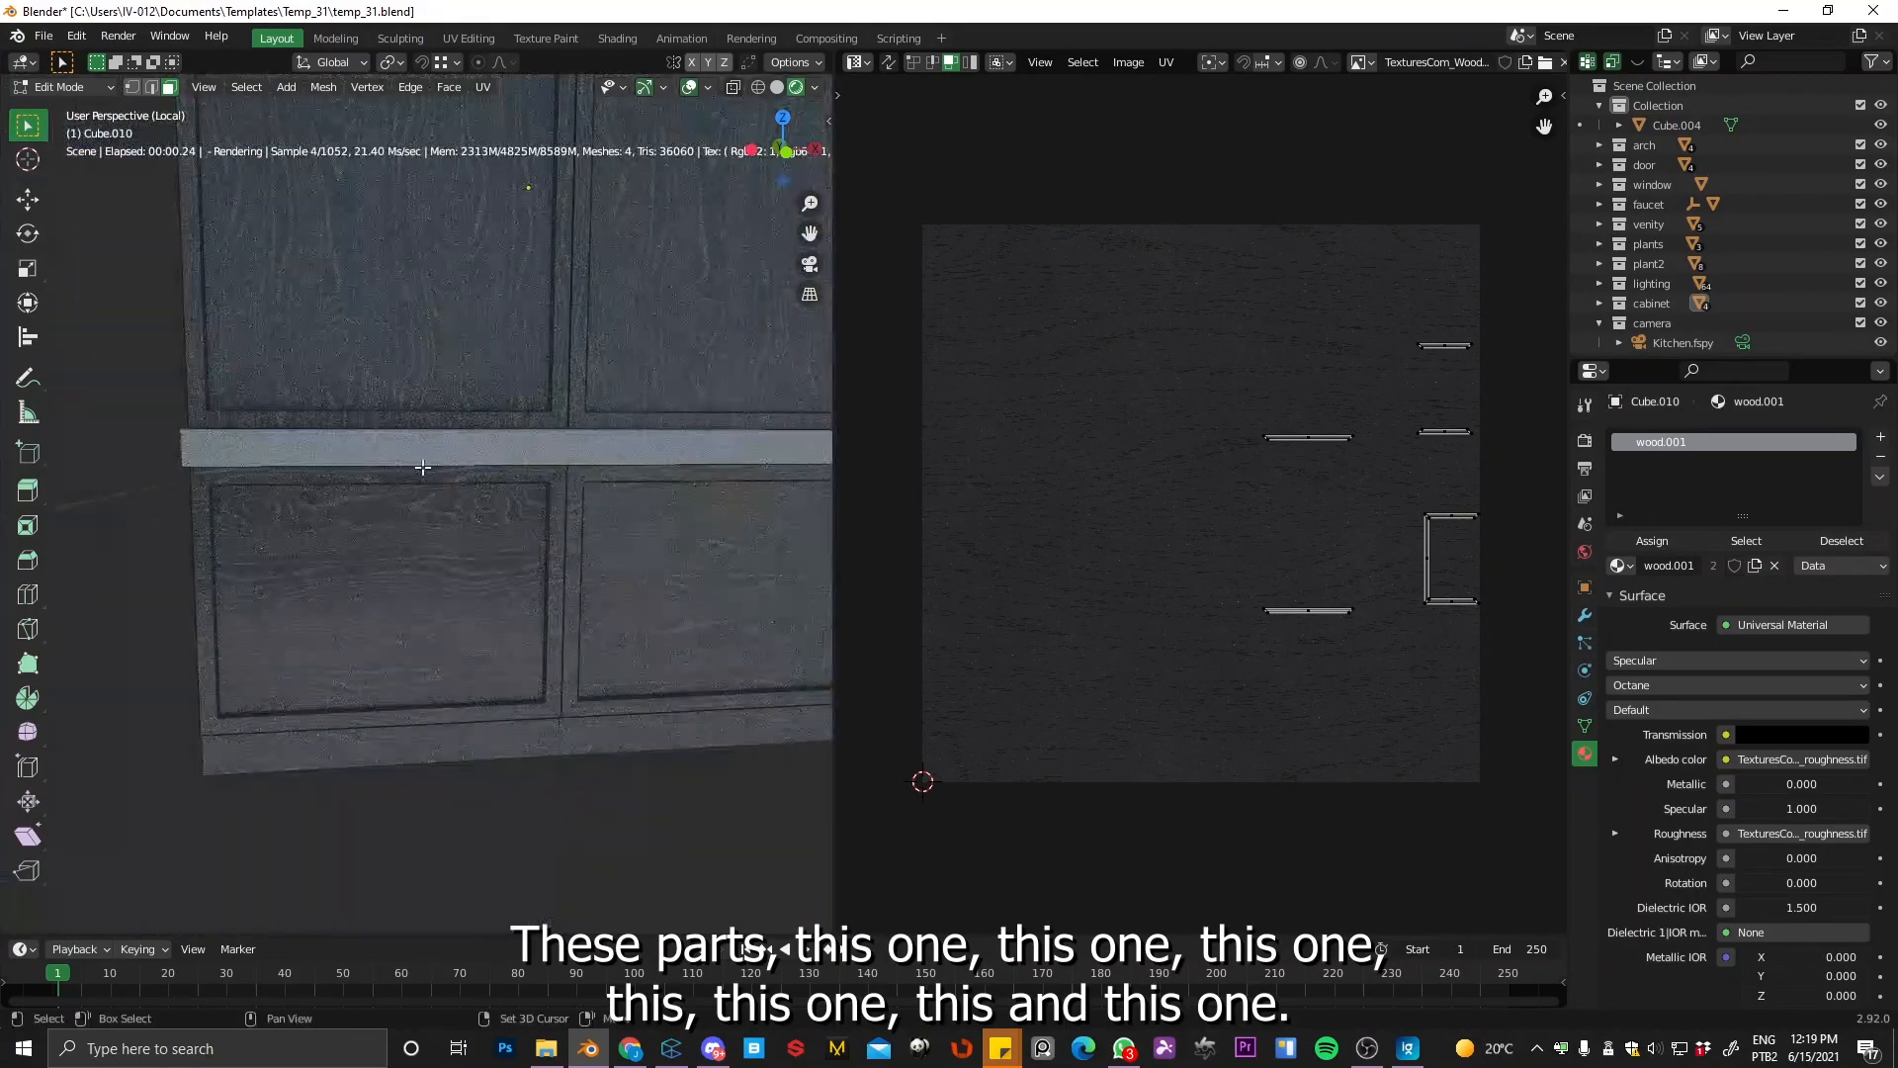
left_click(424, 425, "shift")
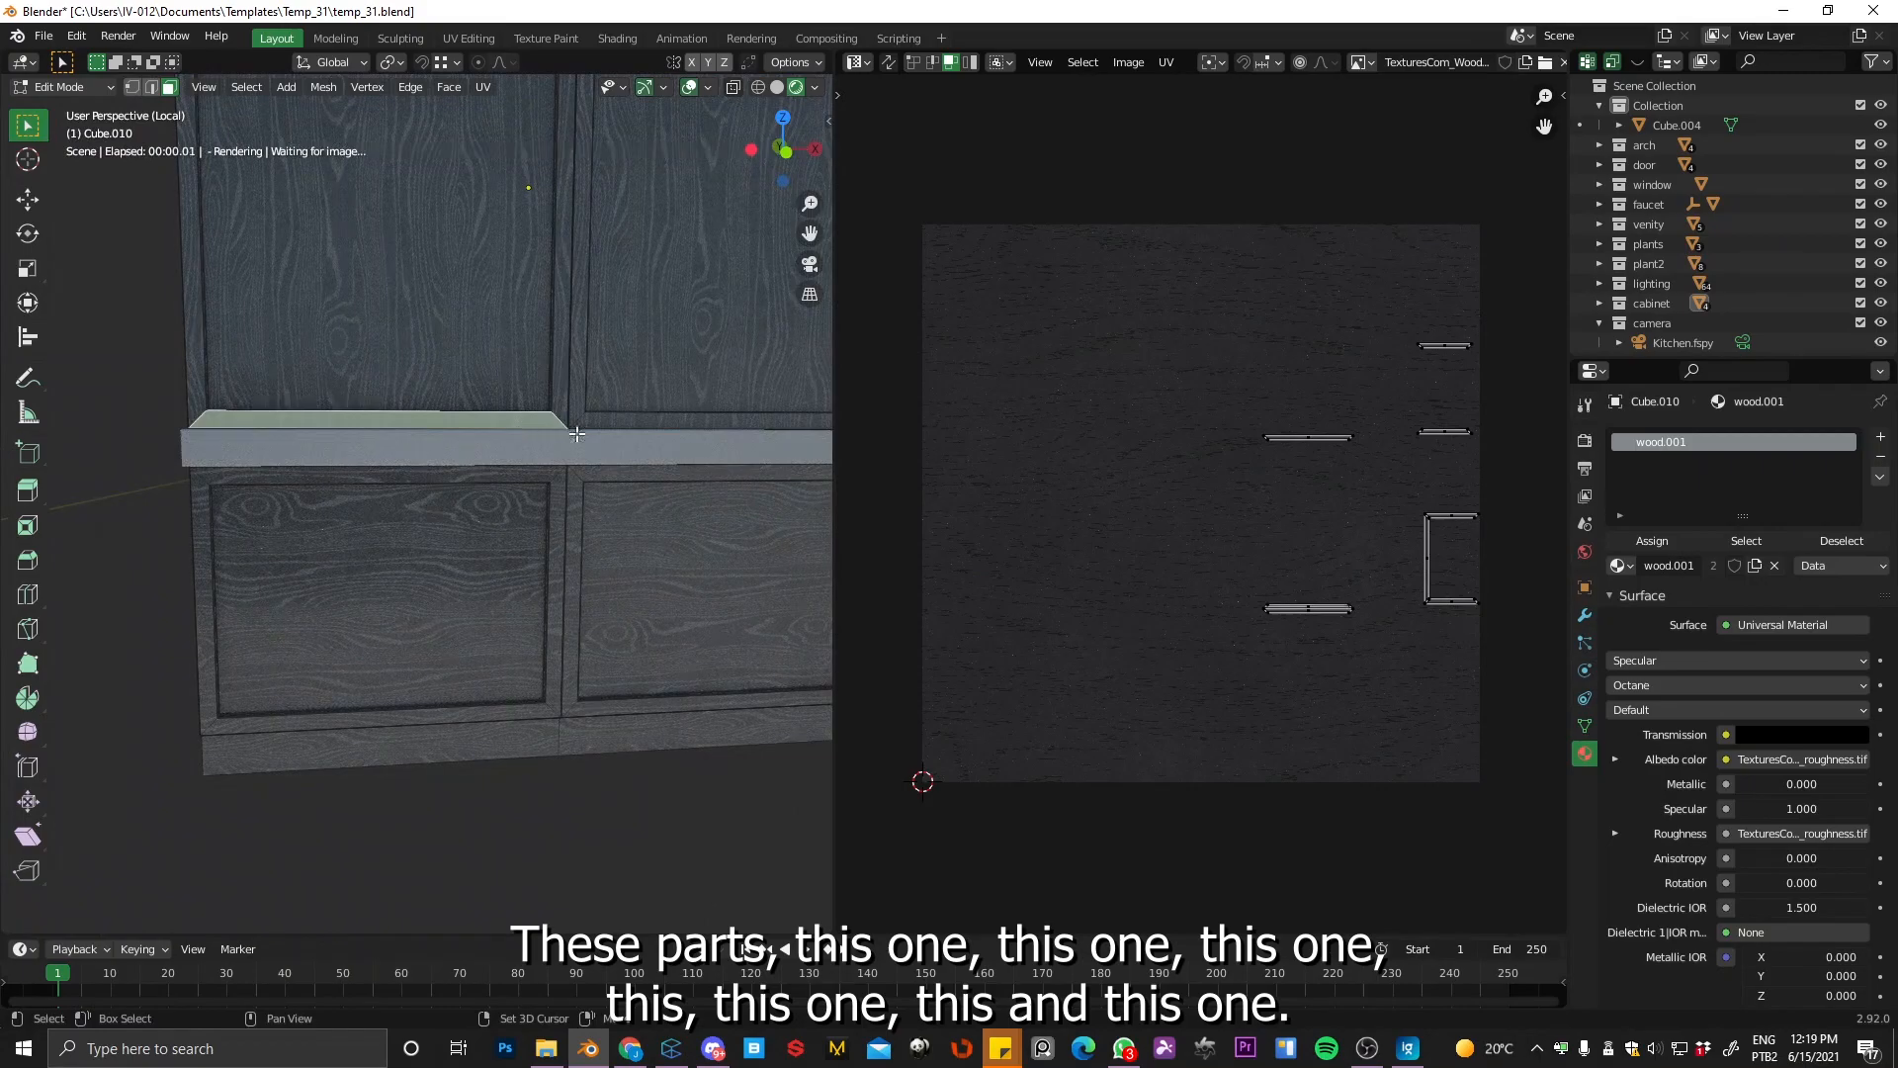
left_click(198, 566, "shift")
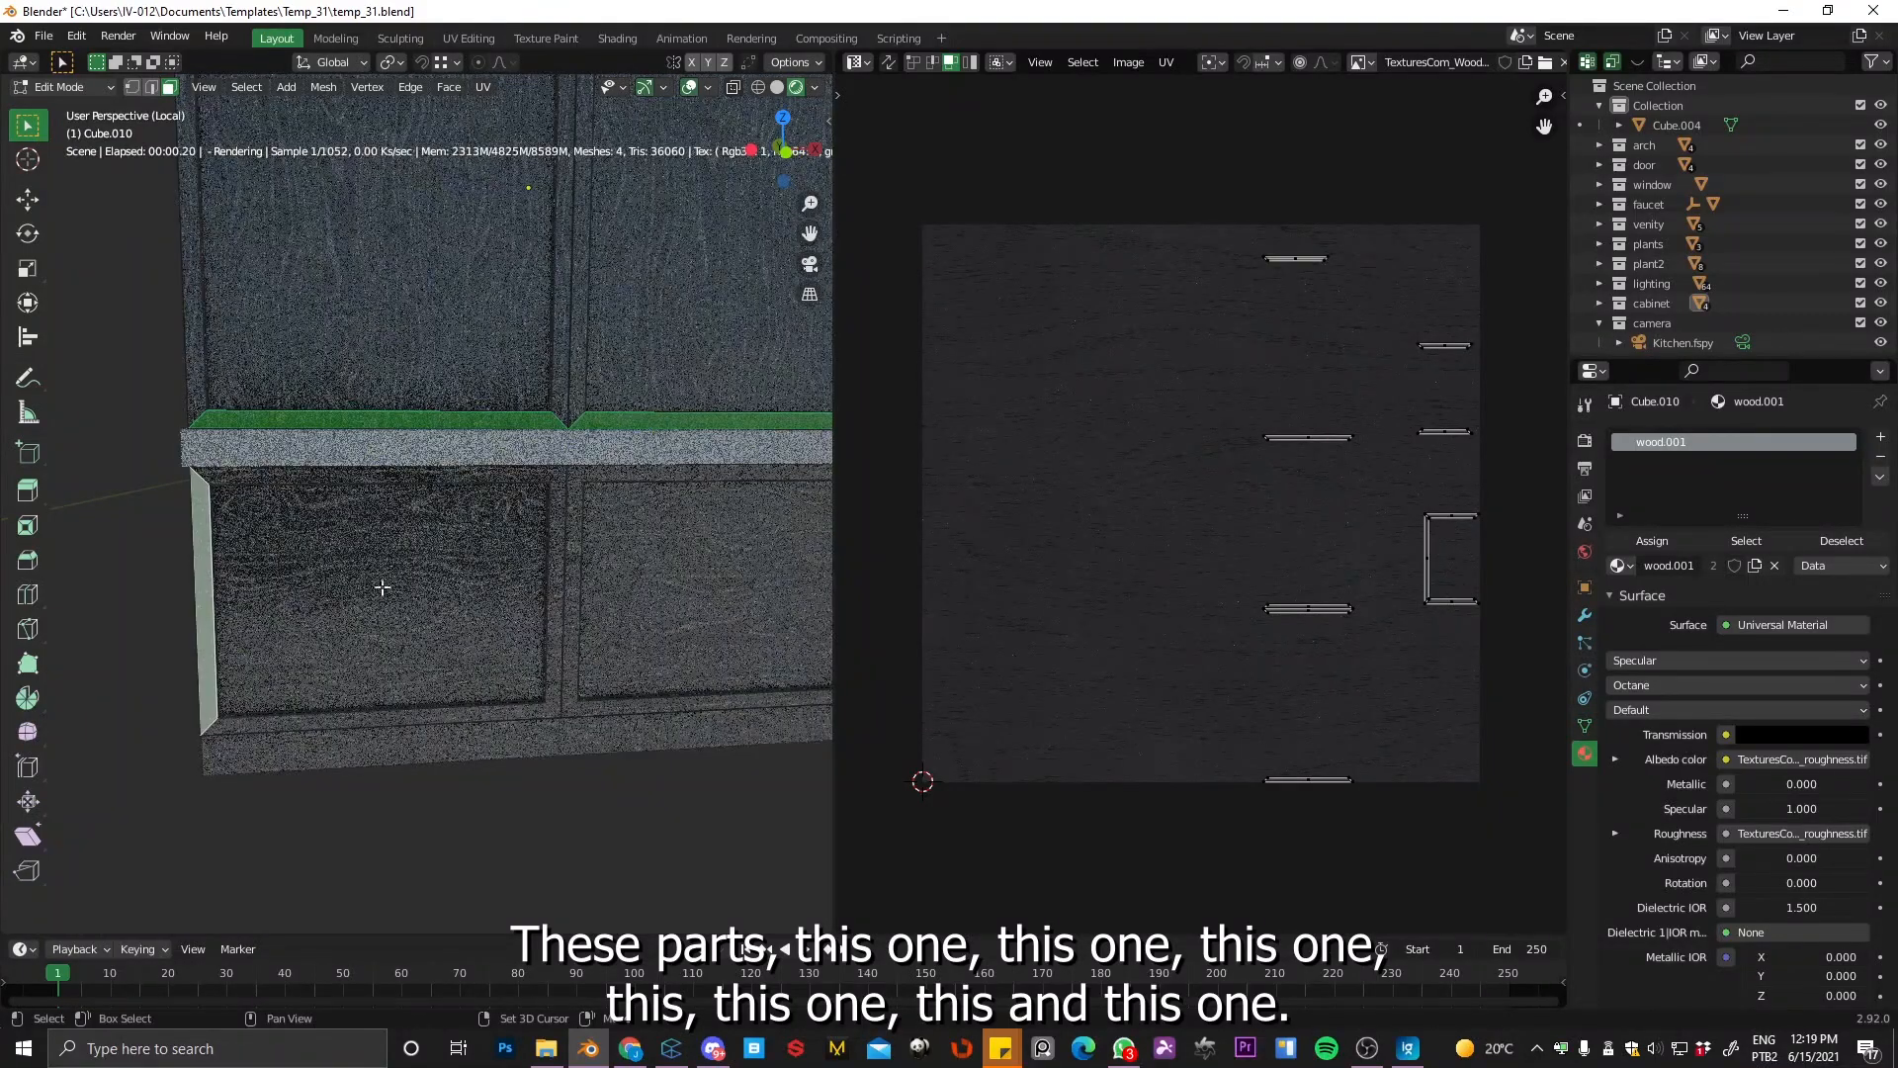
left_click(553, 553, "shift")
left_click(579, 531, "shift")
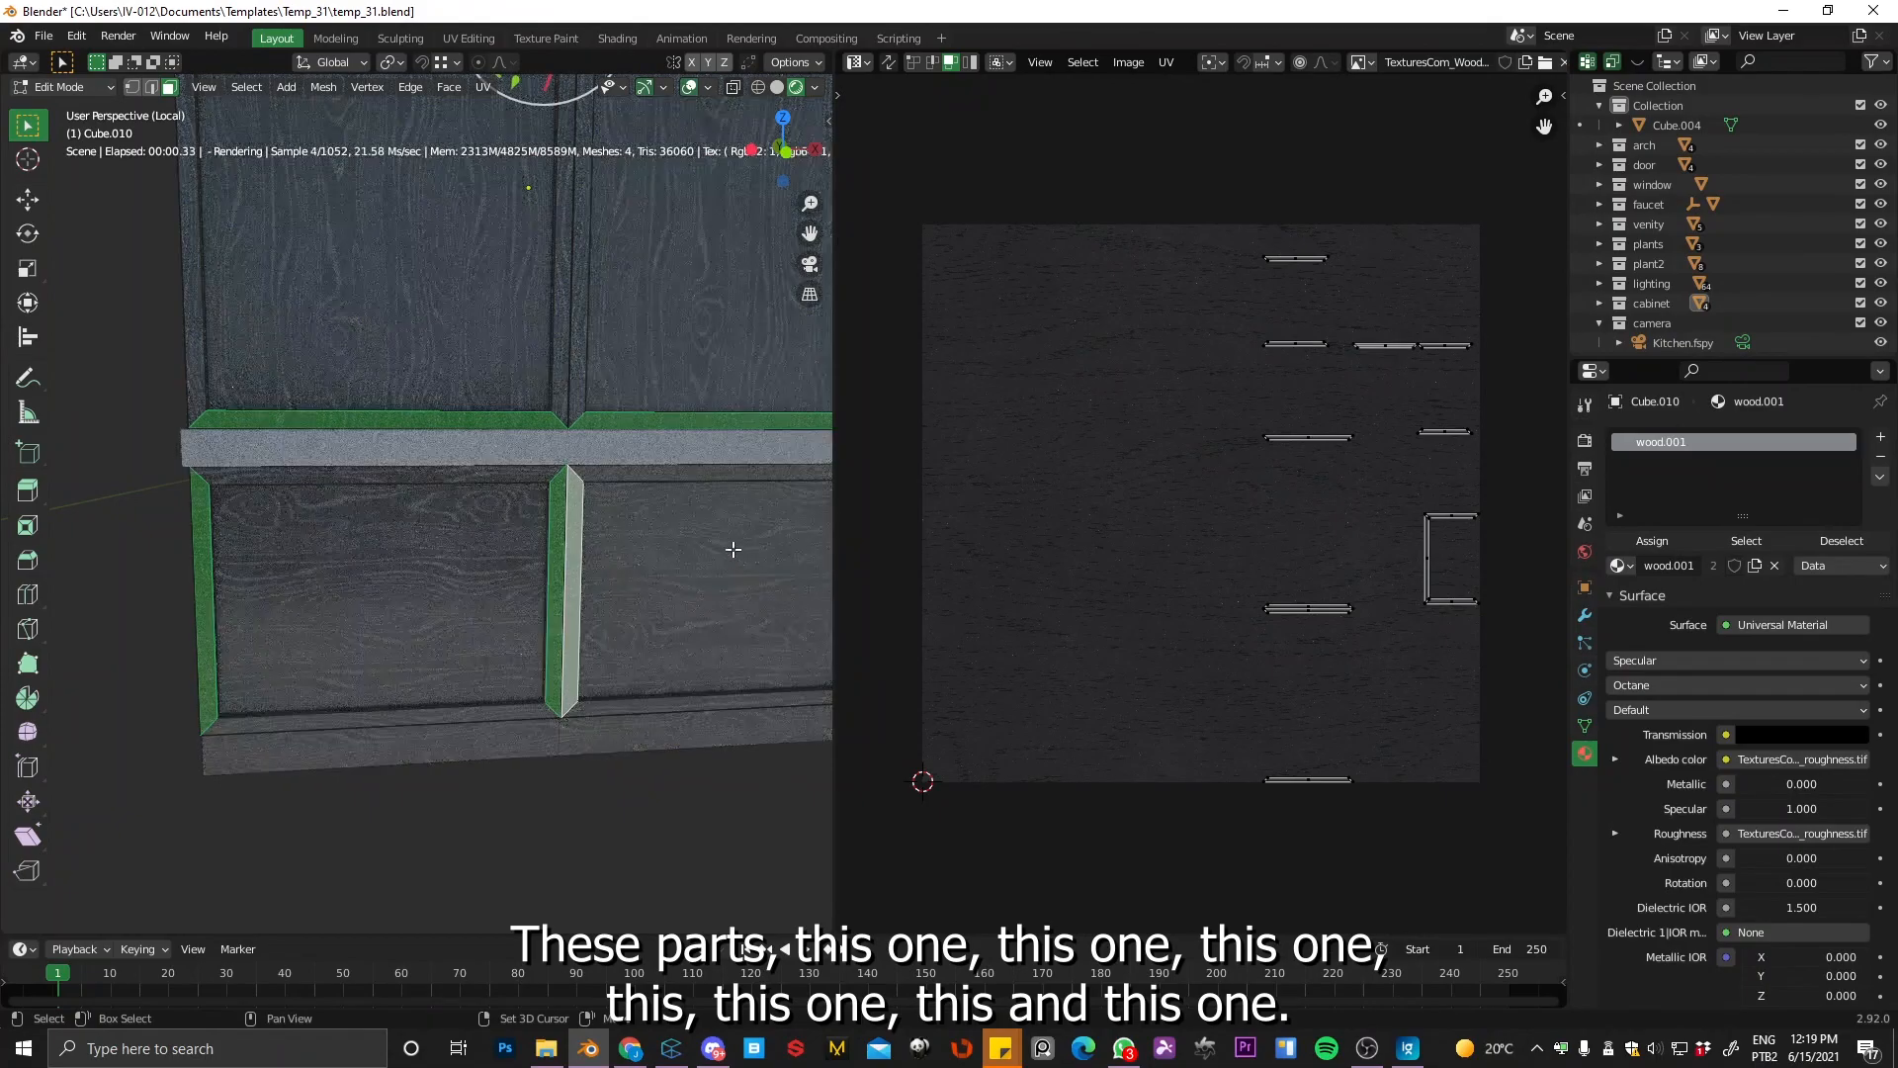
middle_click_drag(738, 550, 347, 502, "shift")
left_click(523, 496, "shift")
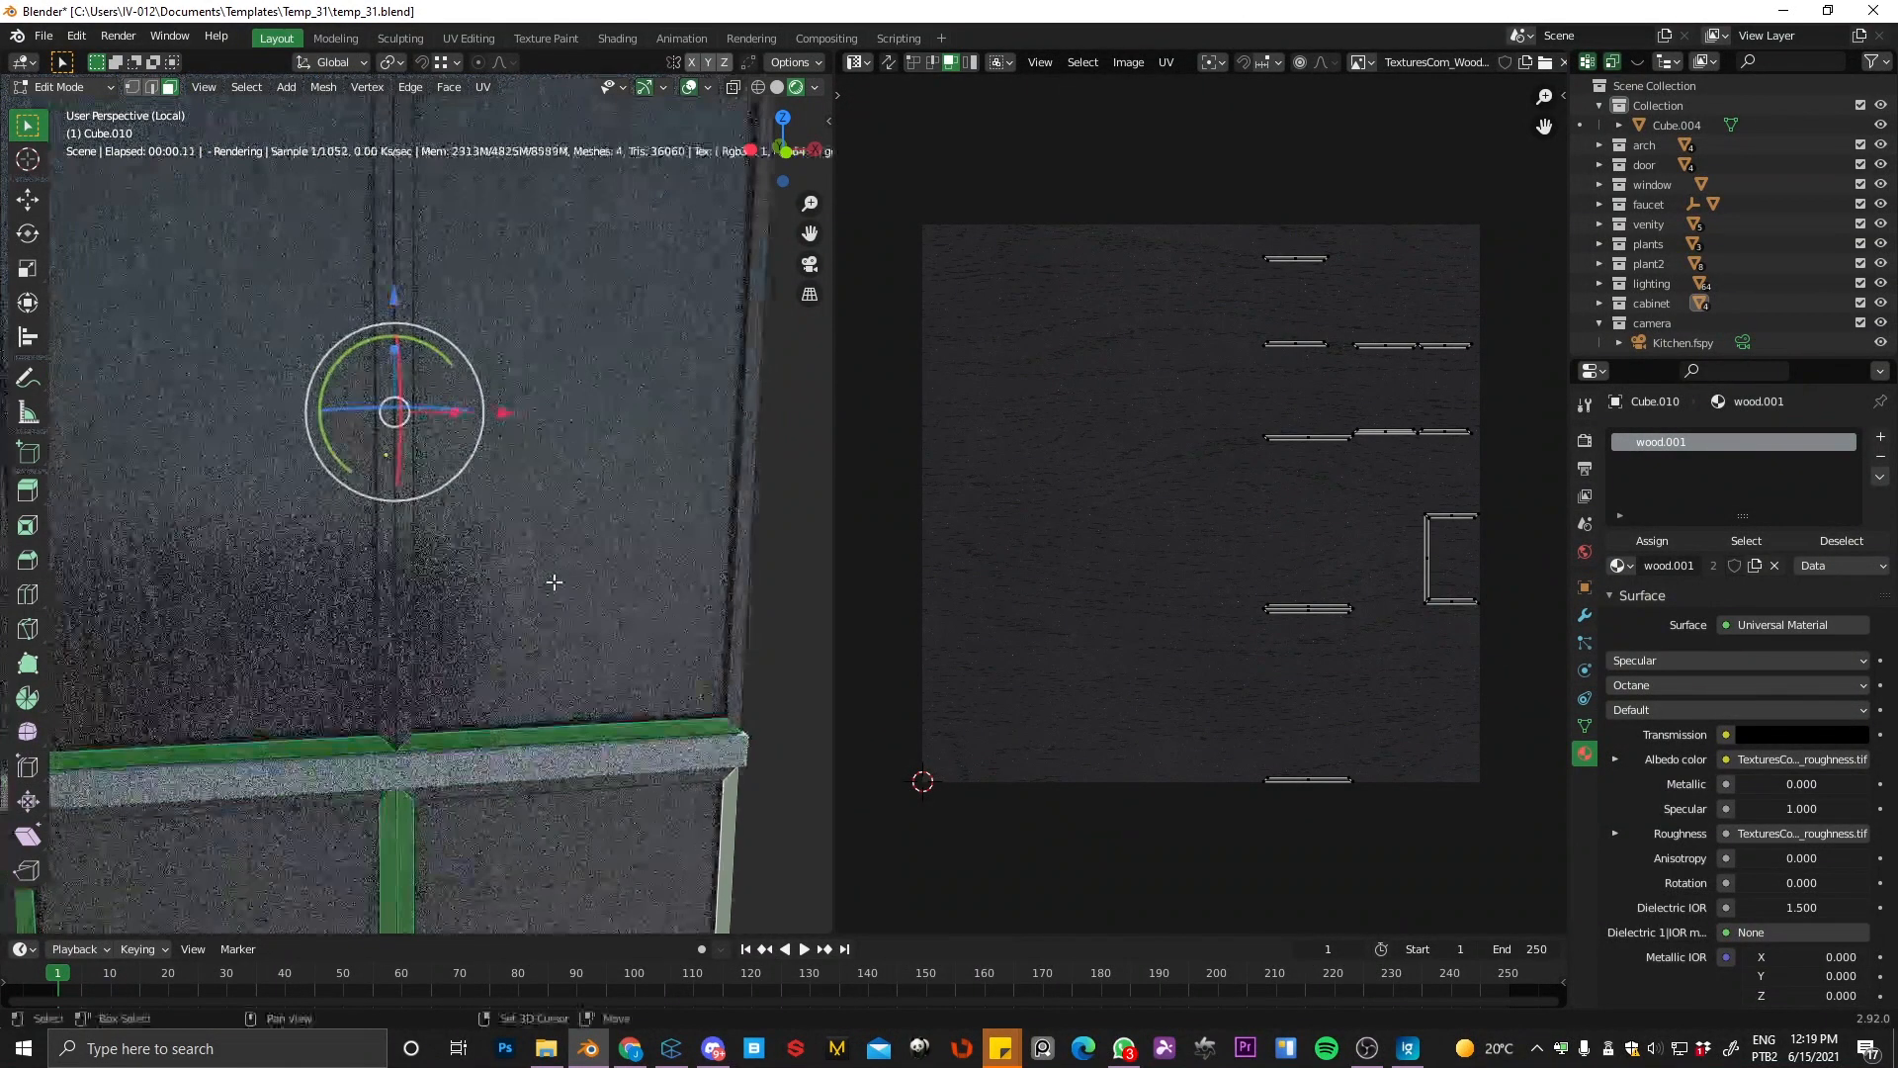
Step: Rotate the selected rail and stile faces' UVs by 90° and return the tall cabinet's body to Object Mode
scroll(1262, 385, "down", 1)
left_click_drag(1156, 206, 1475, 874)
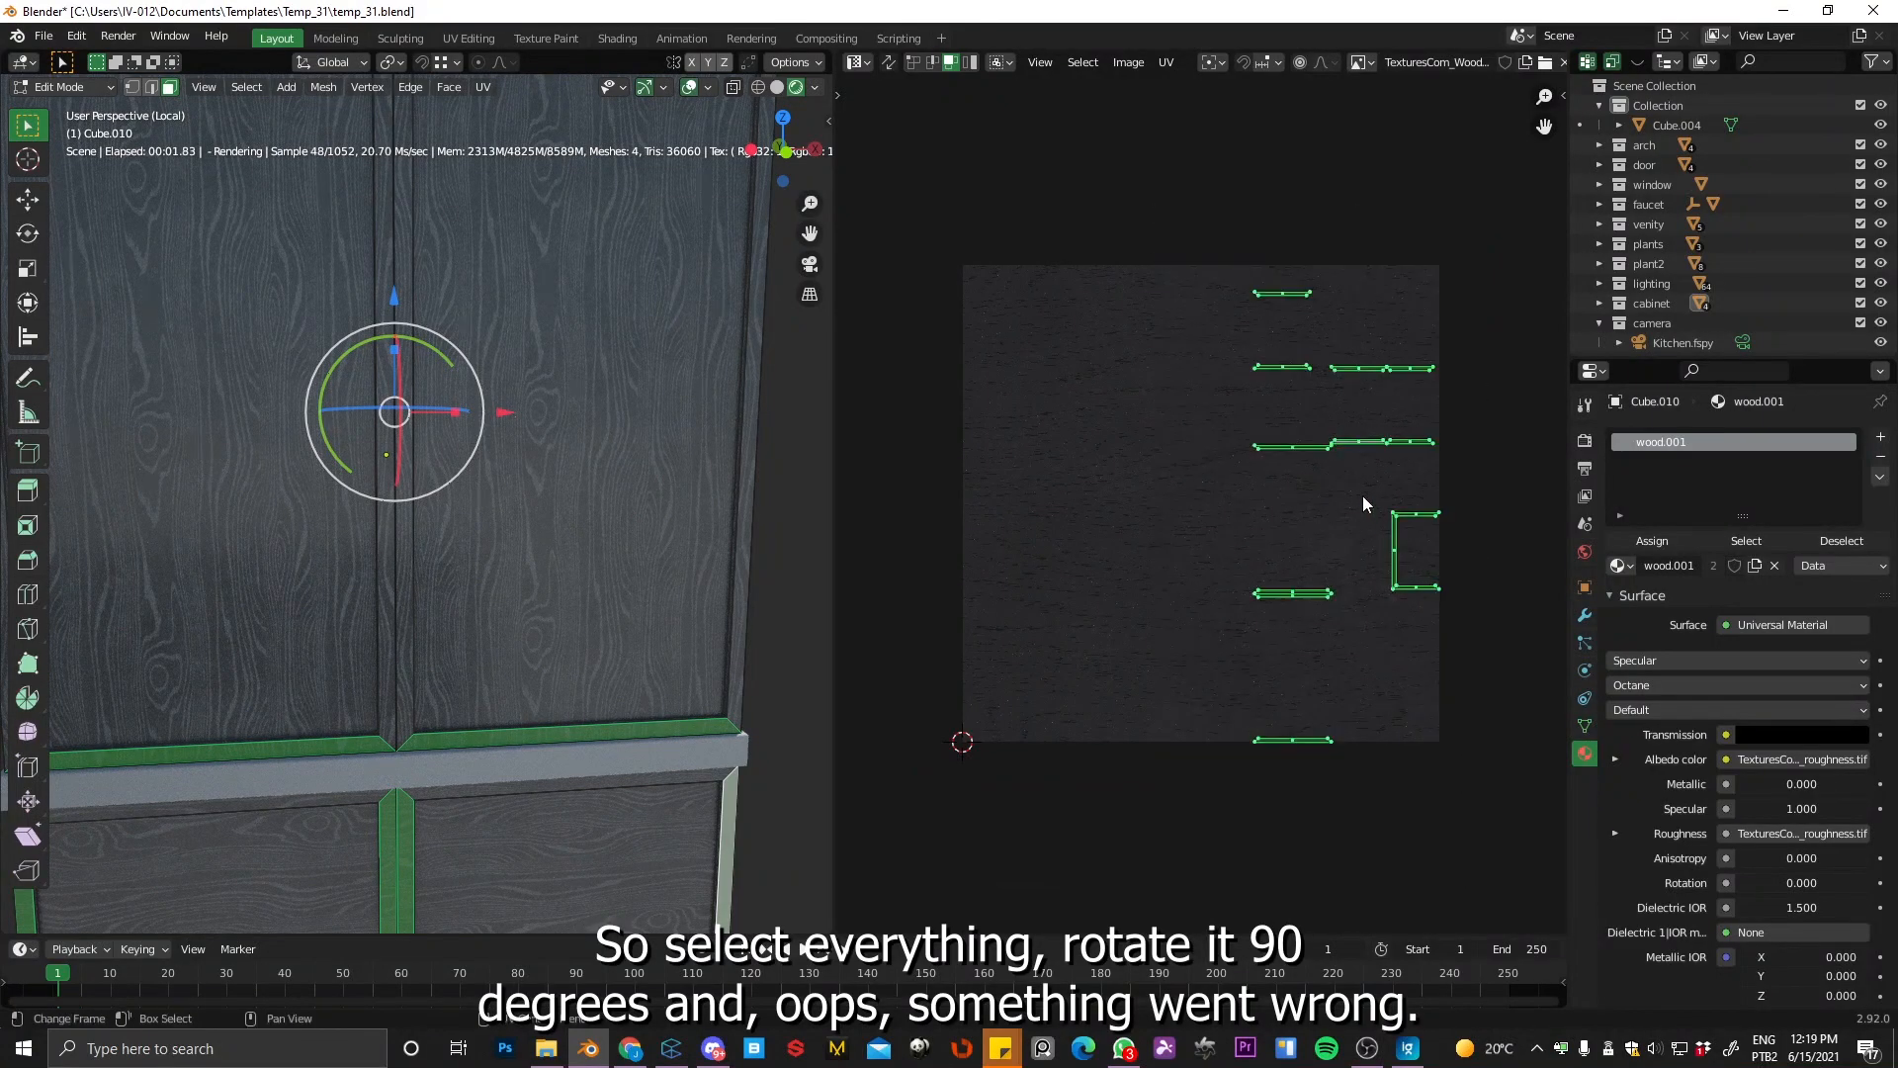
key("r")
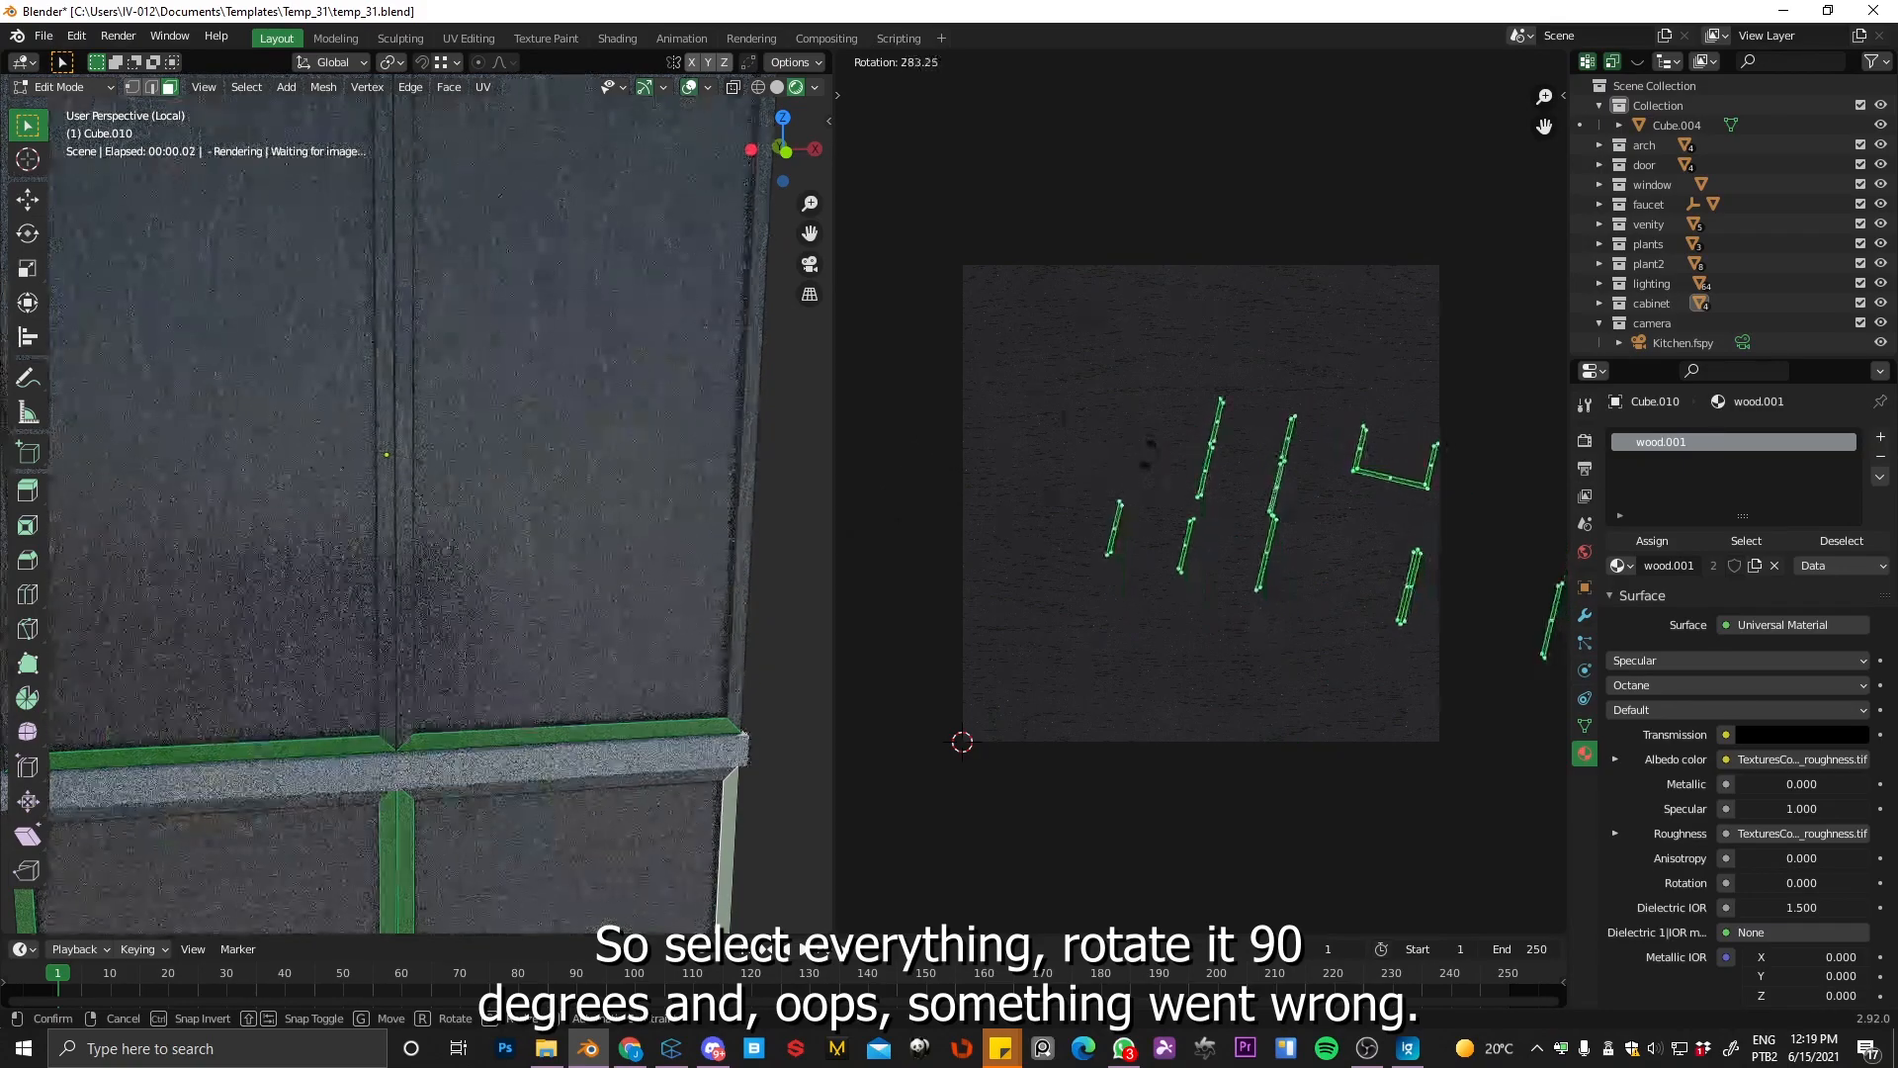
right_click(1289, 595)
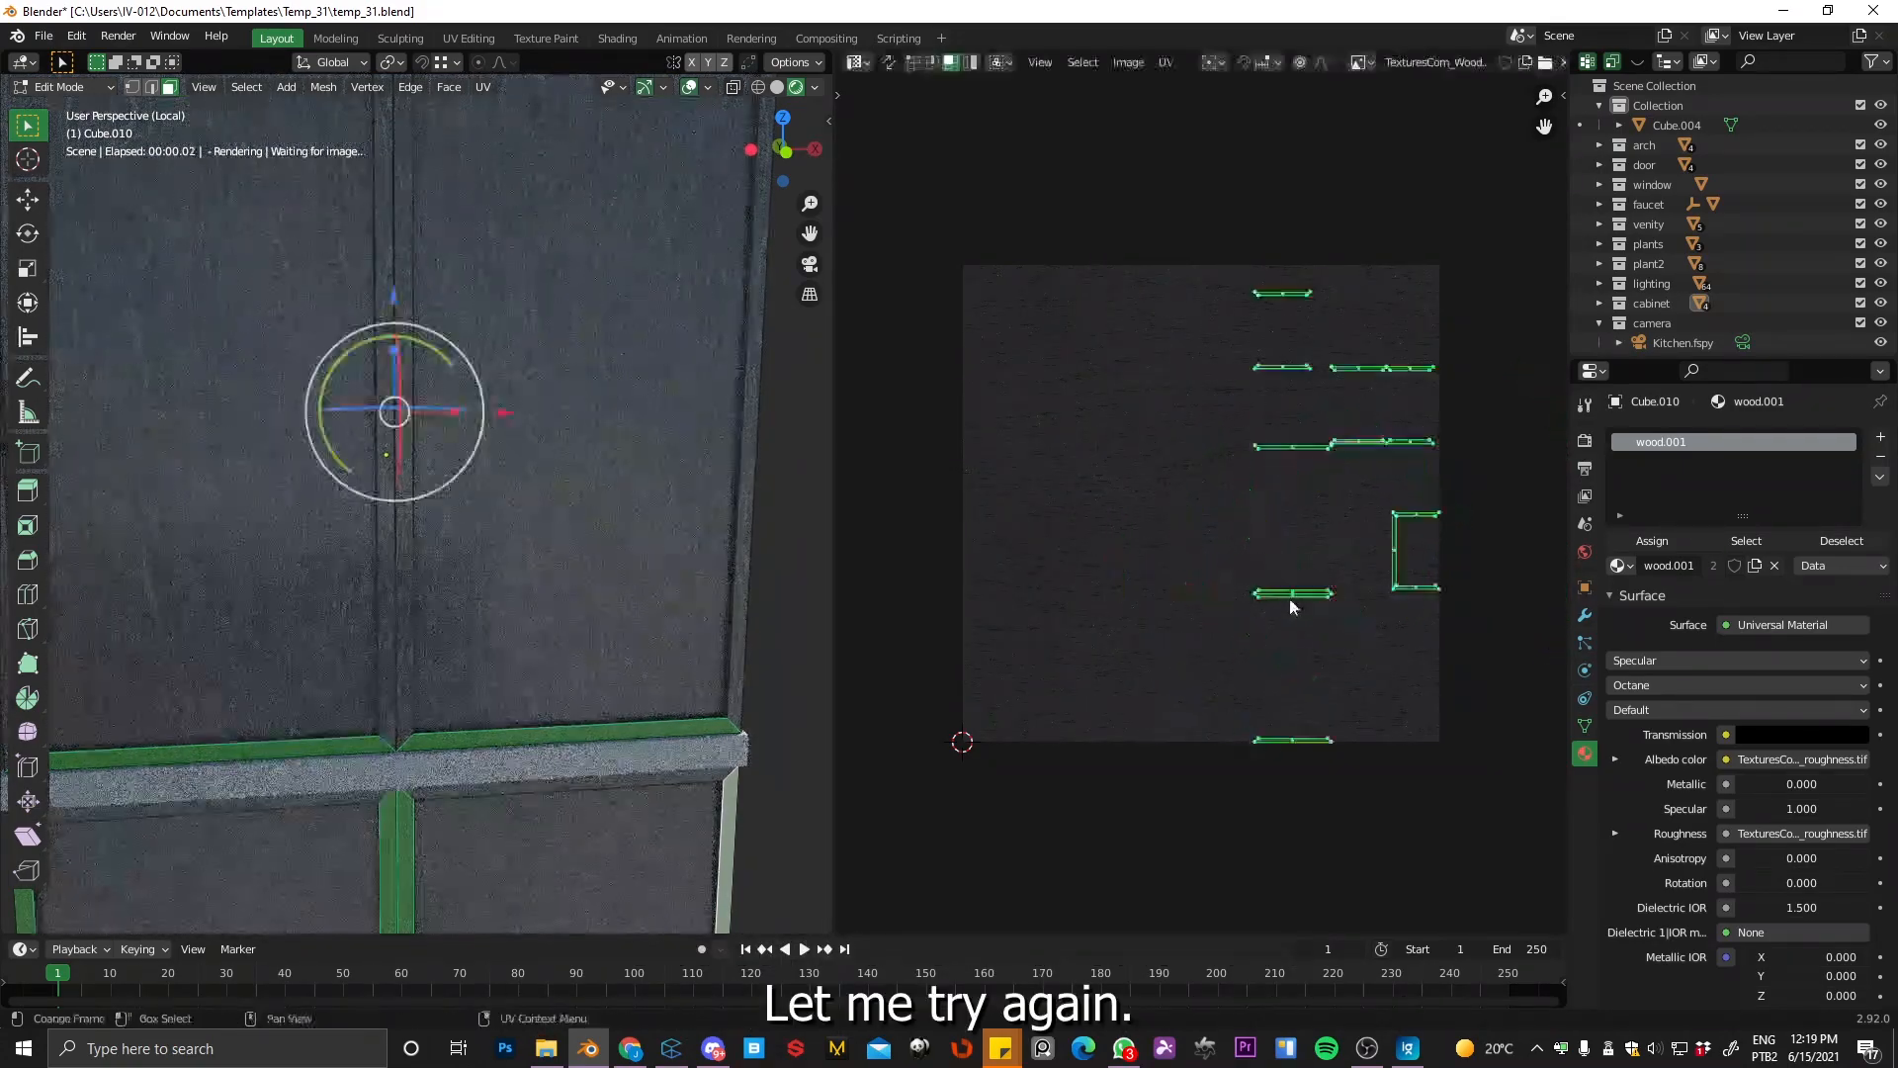
key("r")
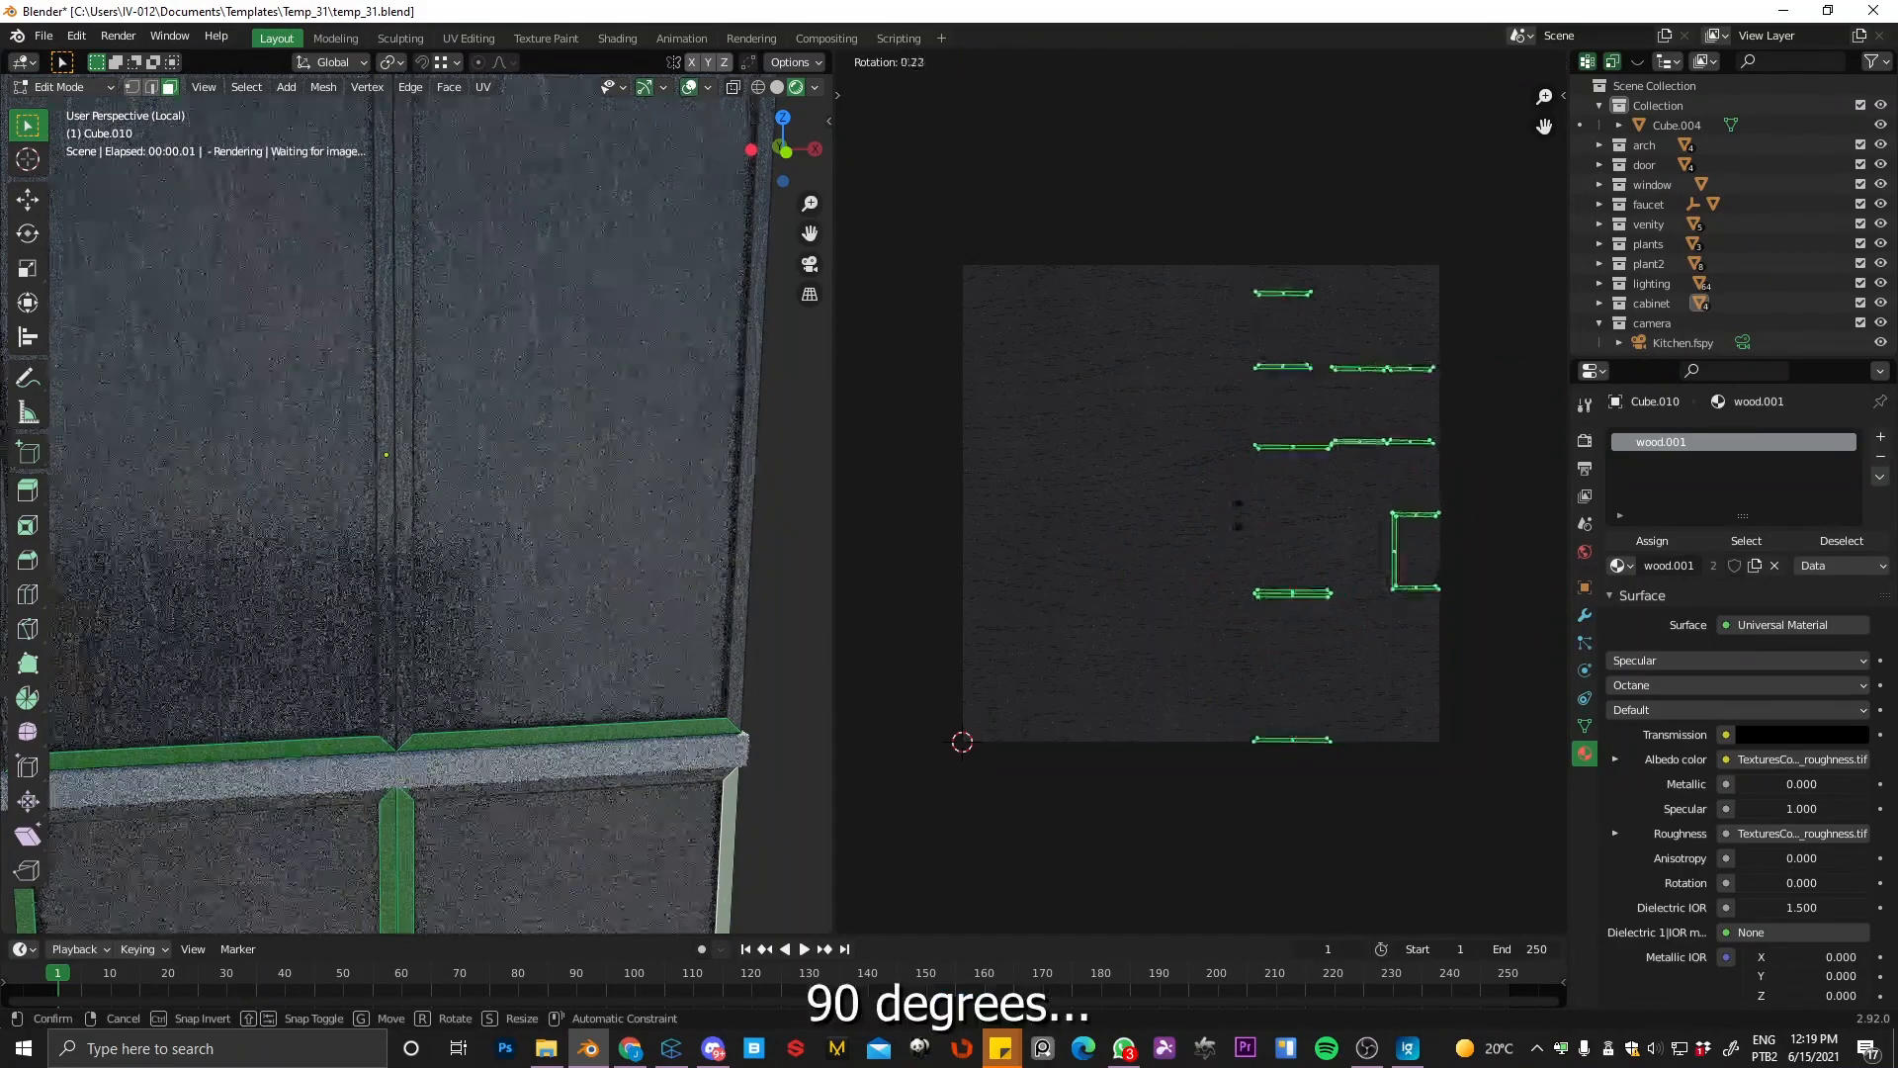
type("90")
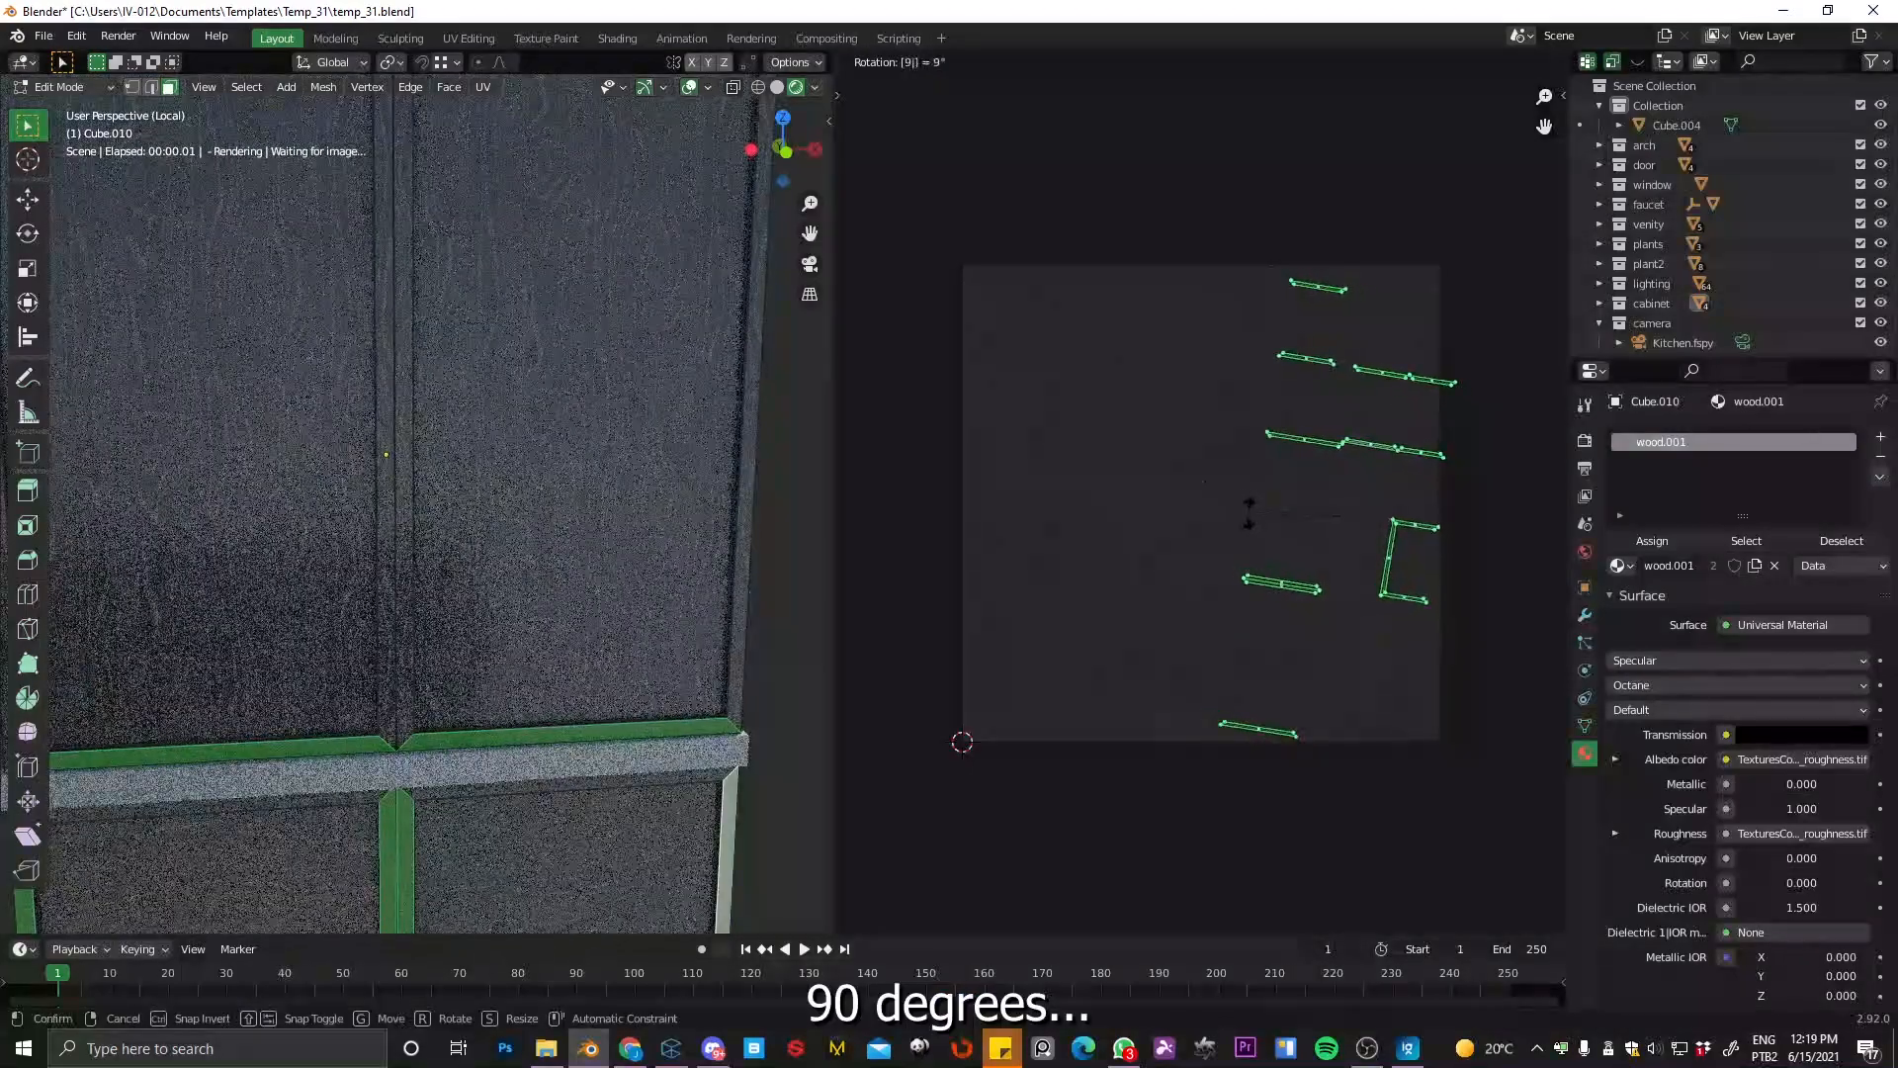
key("Return")
scroll(457, 428, "down", 1)
key("Tab")
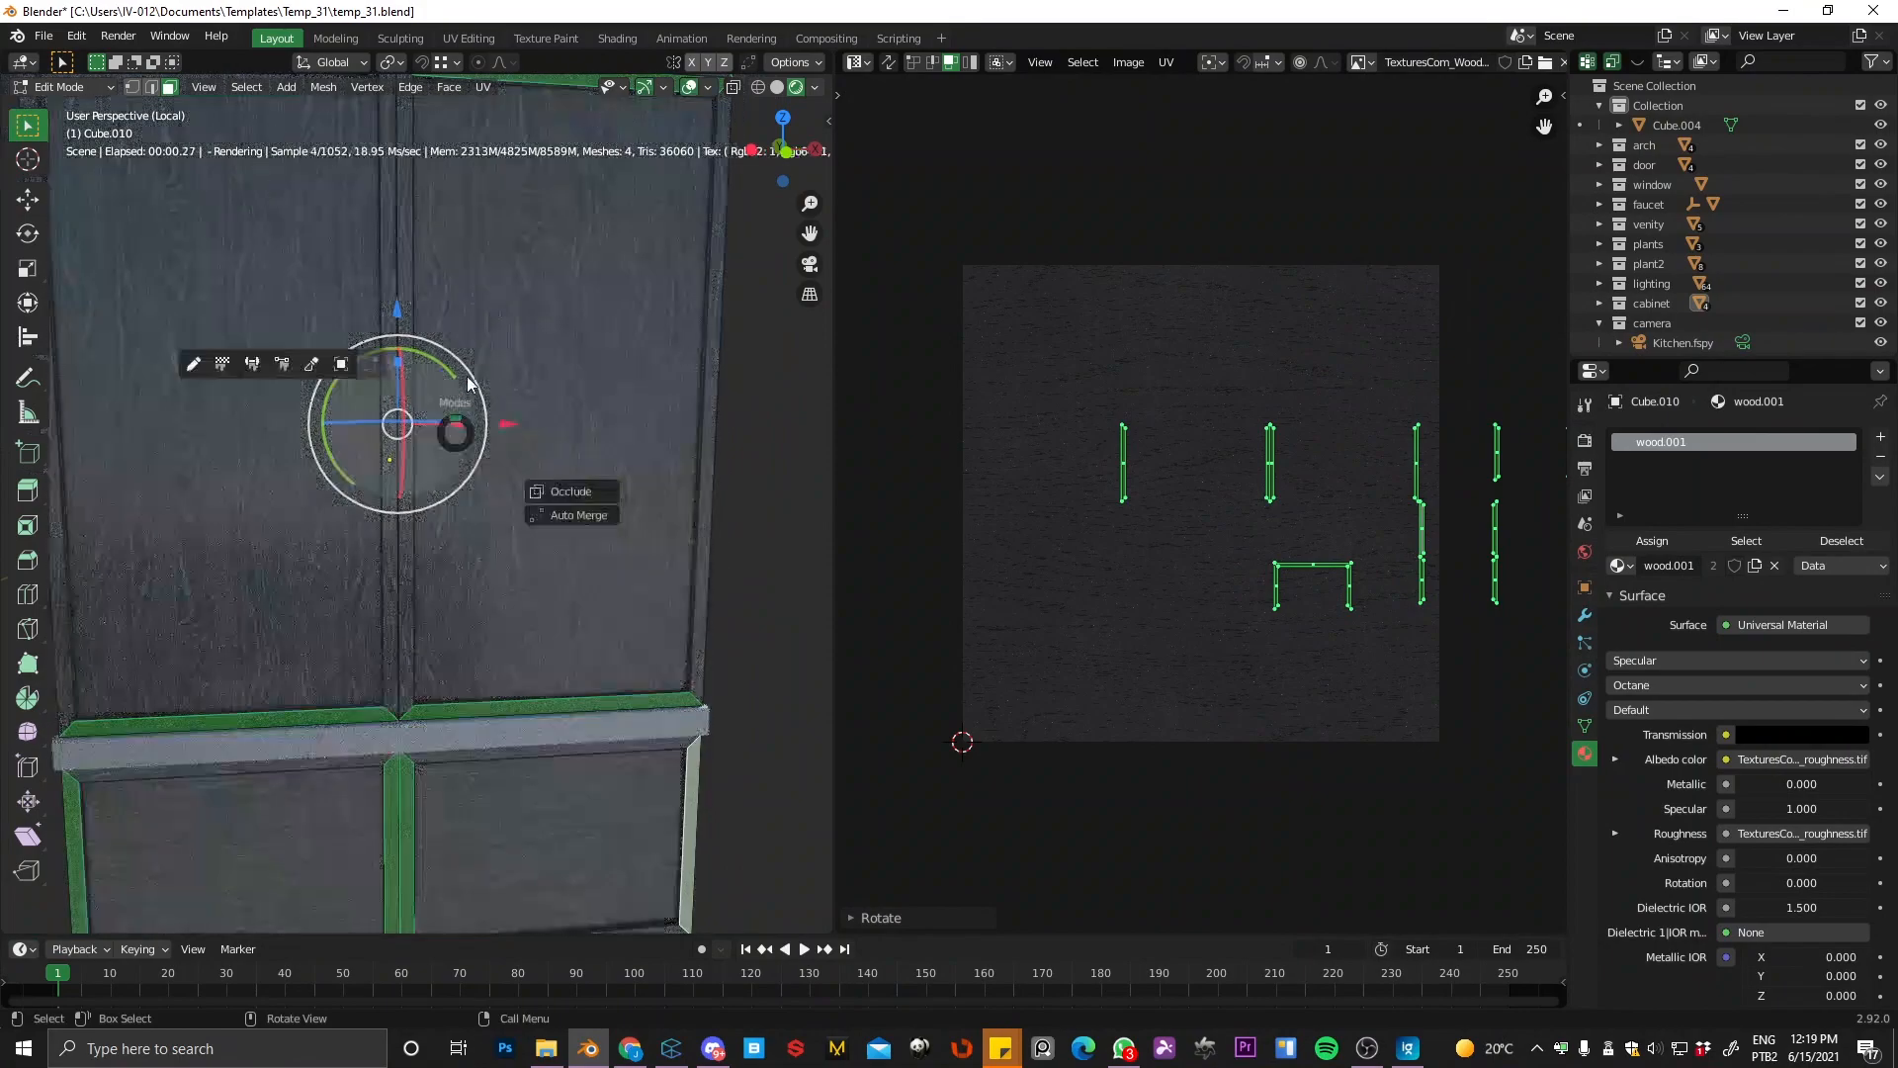
left_click(487, 322)
Step: Assign the existing wood.001 material to the crown moulding on top of the tall cabinet
scroll(554, 395, "down", 5)
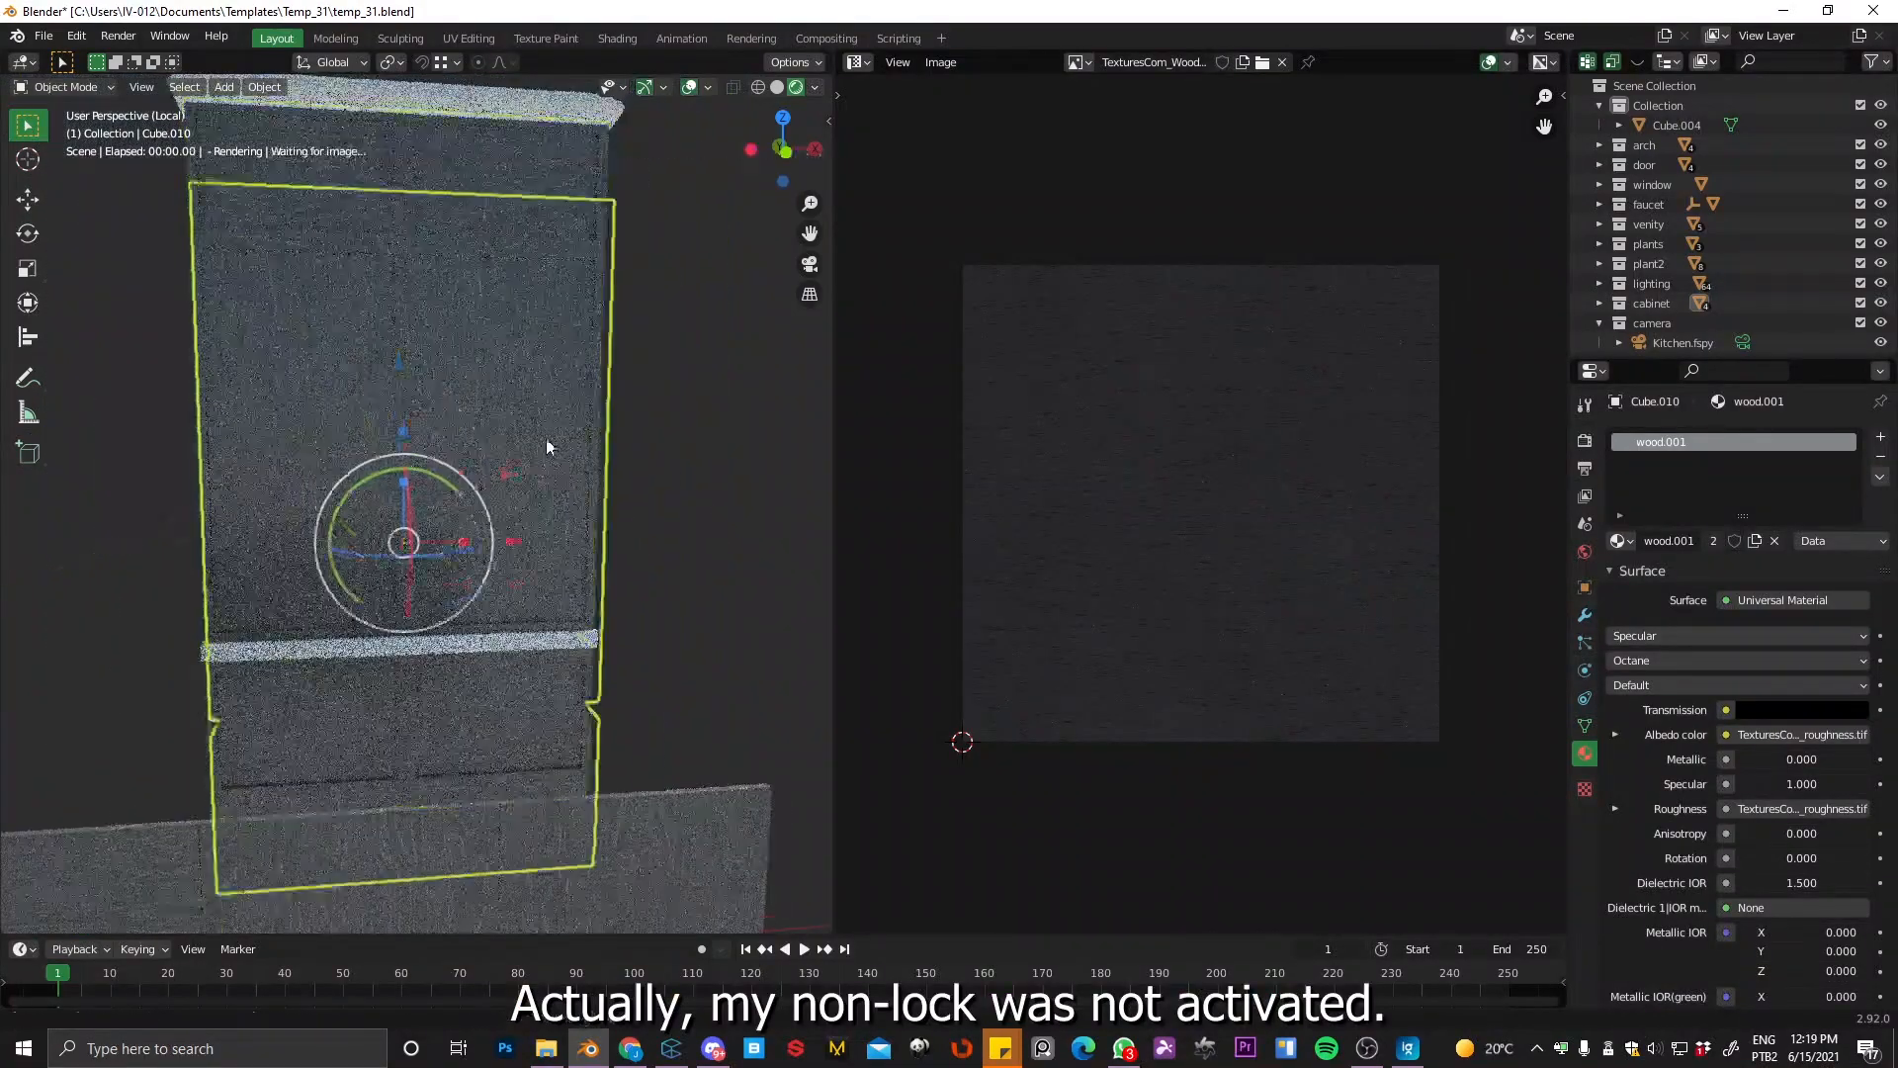
left_click(536, 300)
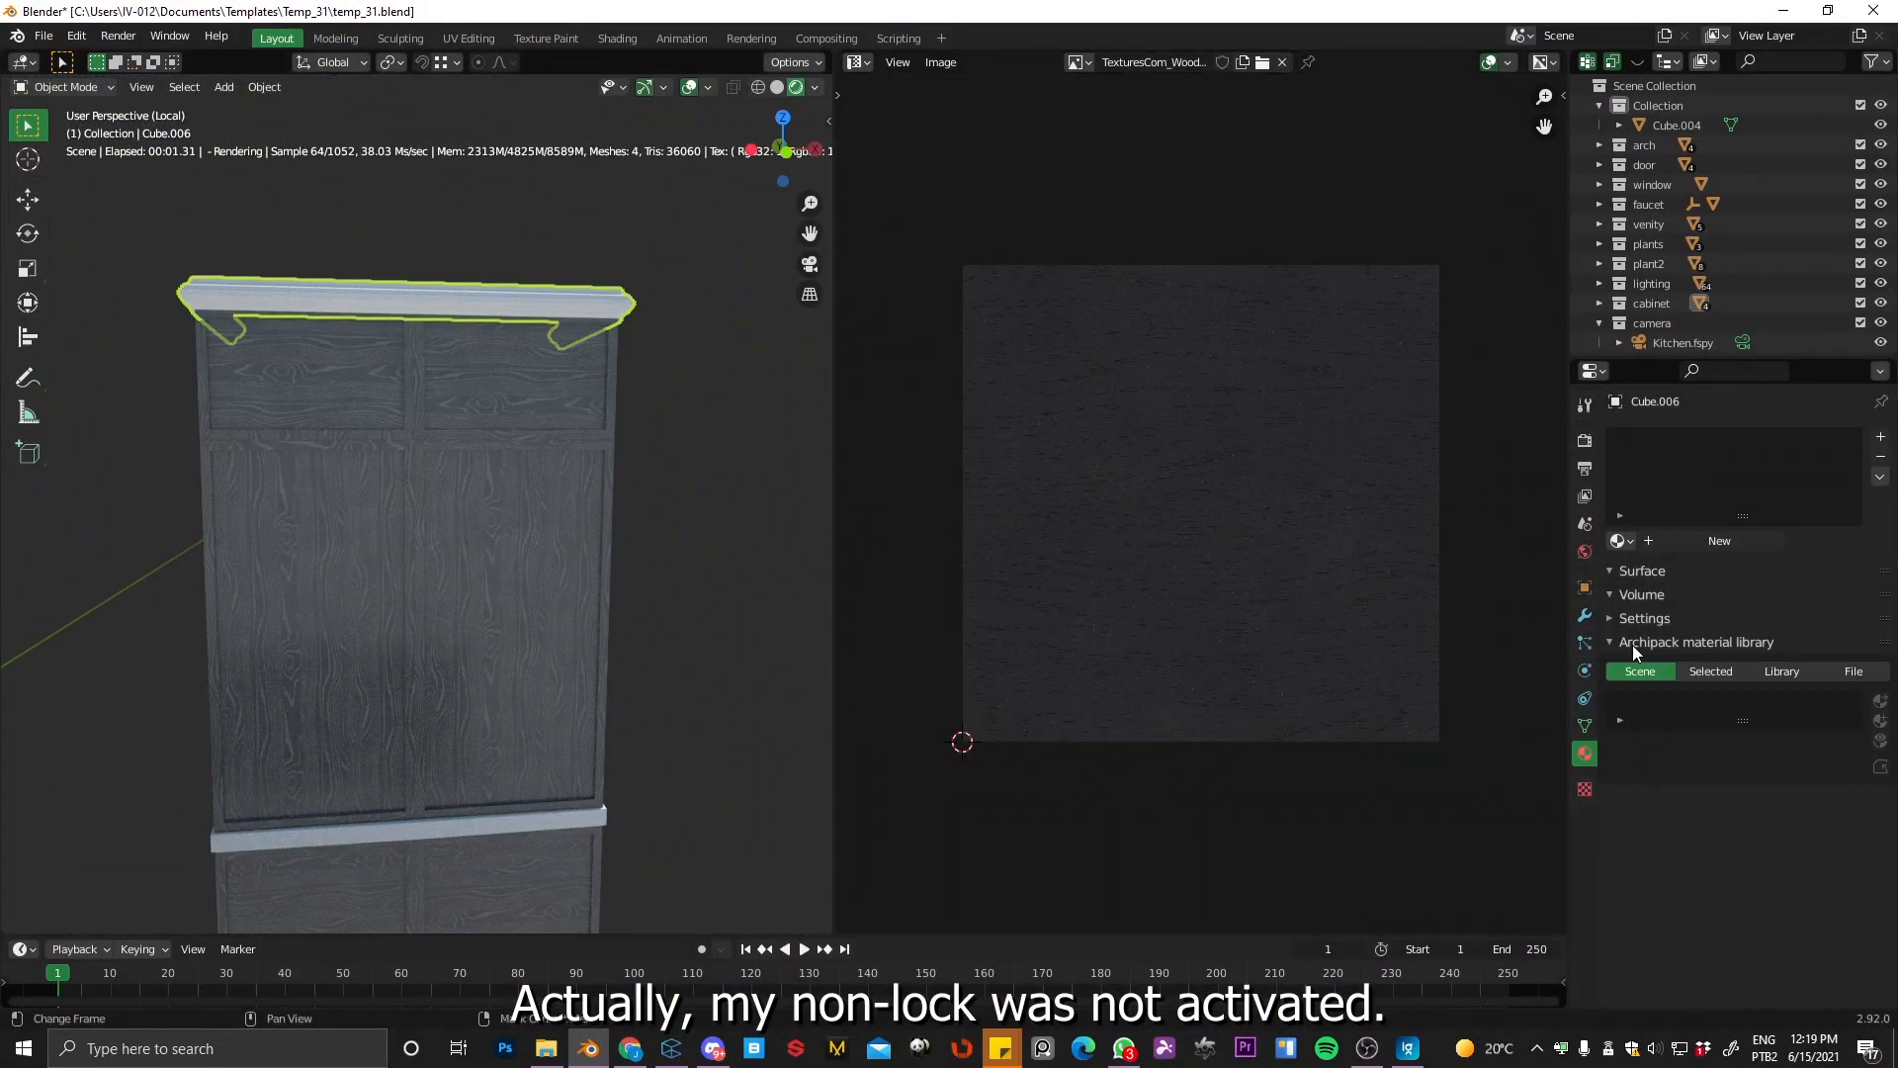
left_click(1618, 540)
type("woo")
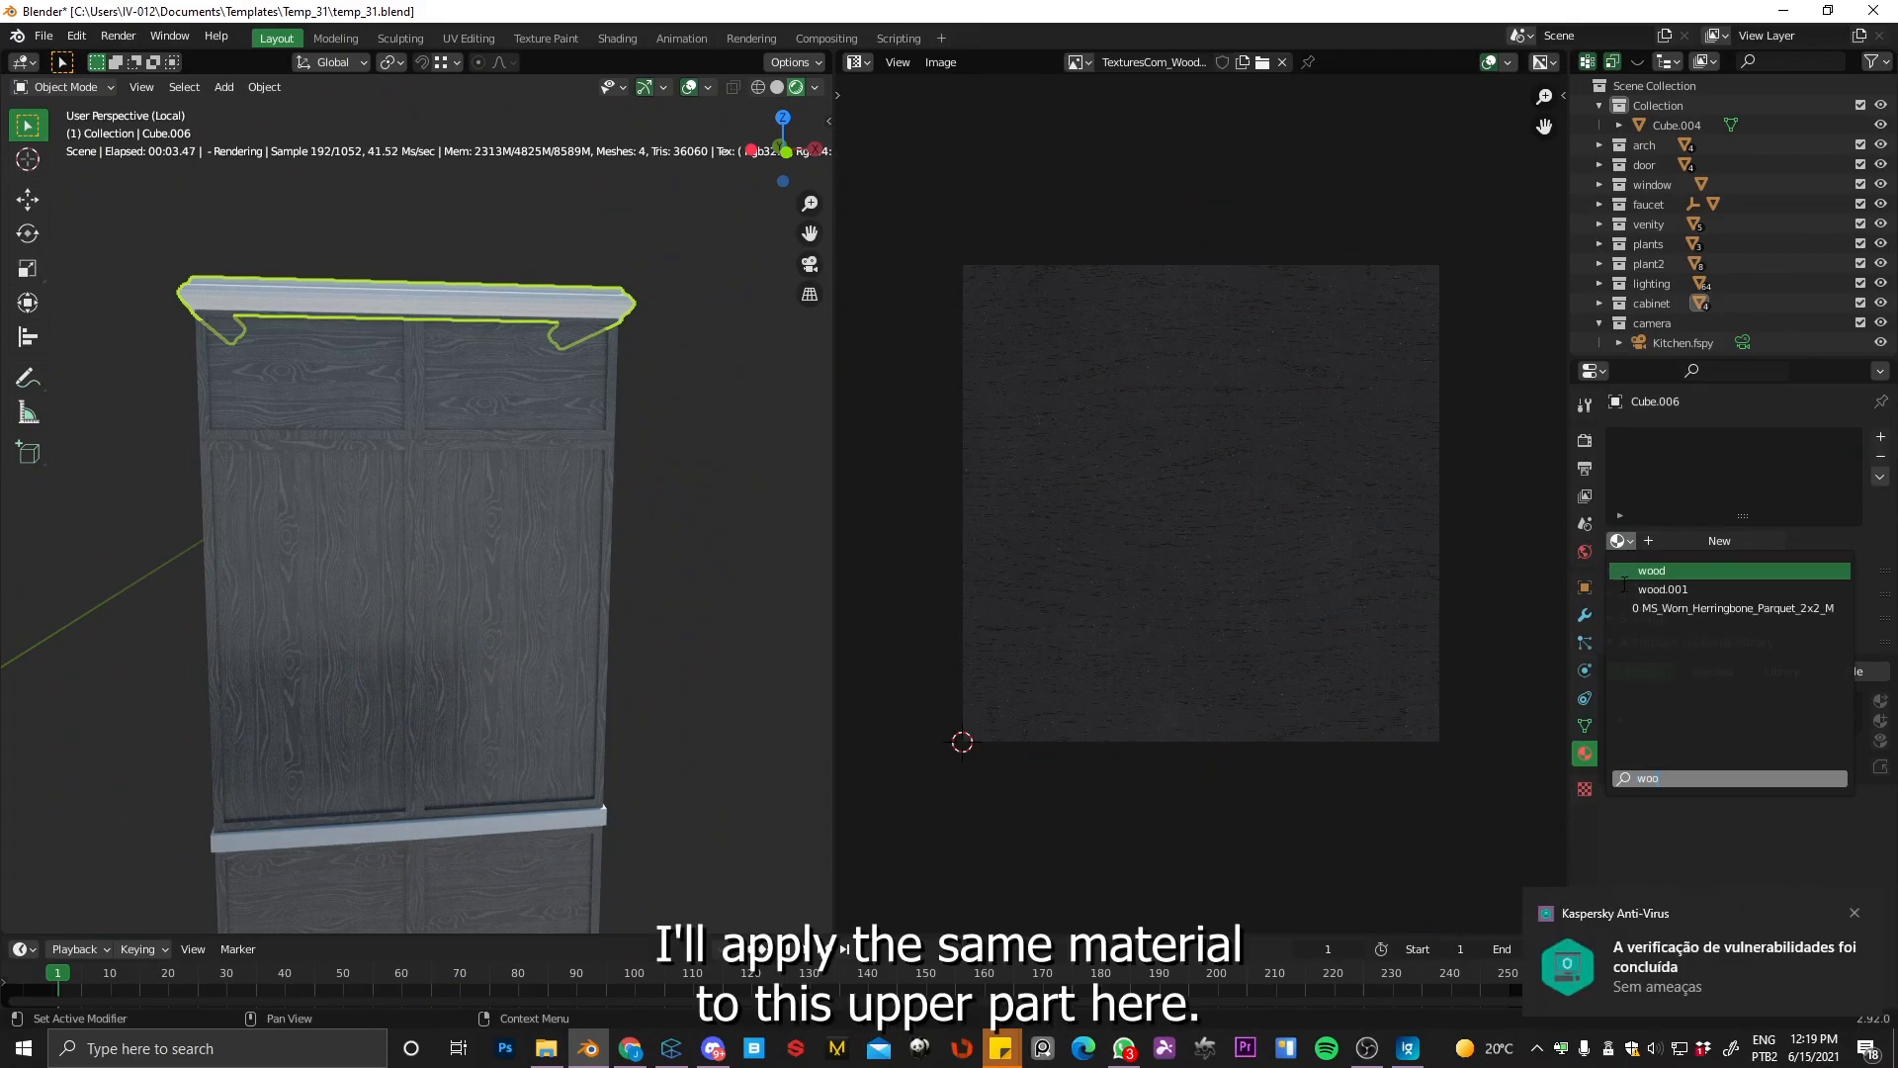
left_click(1663, 590)
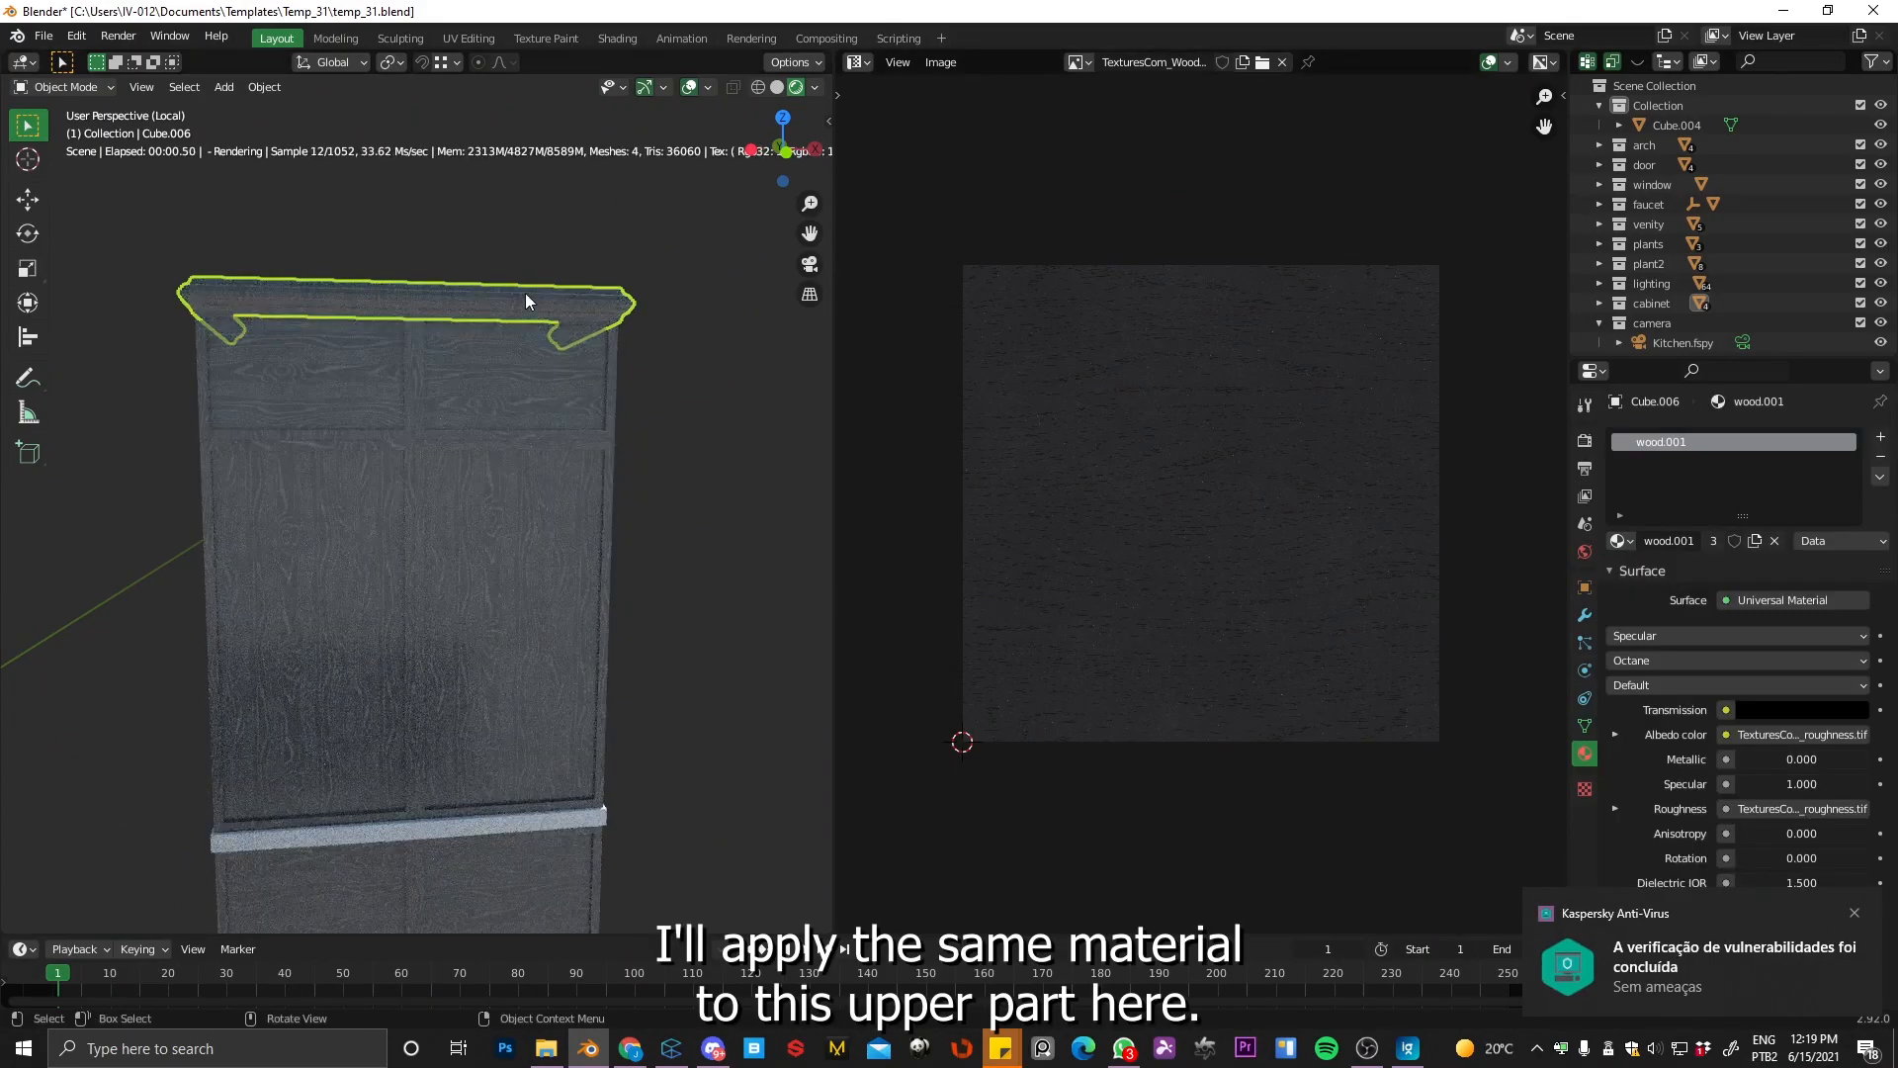
Step: Rotate all of the crown moulding's UVs by 90° in Edit Mode, then return to Object Mode with nothing selected
scroll(534, 307, "up", 5)
middle_click_drag(554, 255, 559, 435, "shift")
key("Tab")
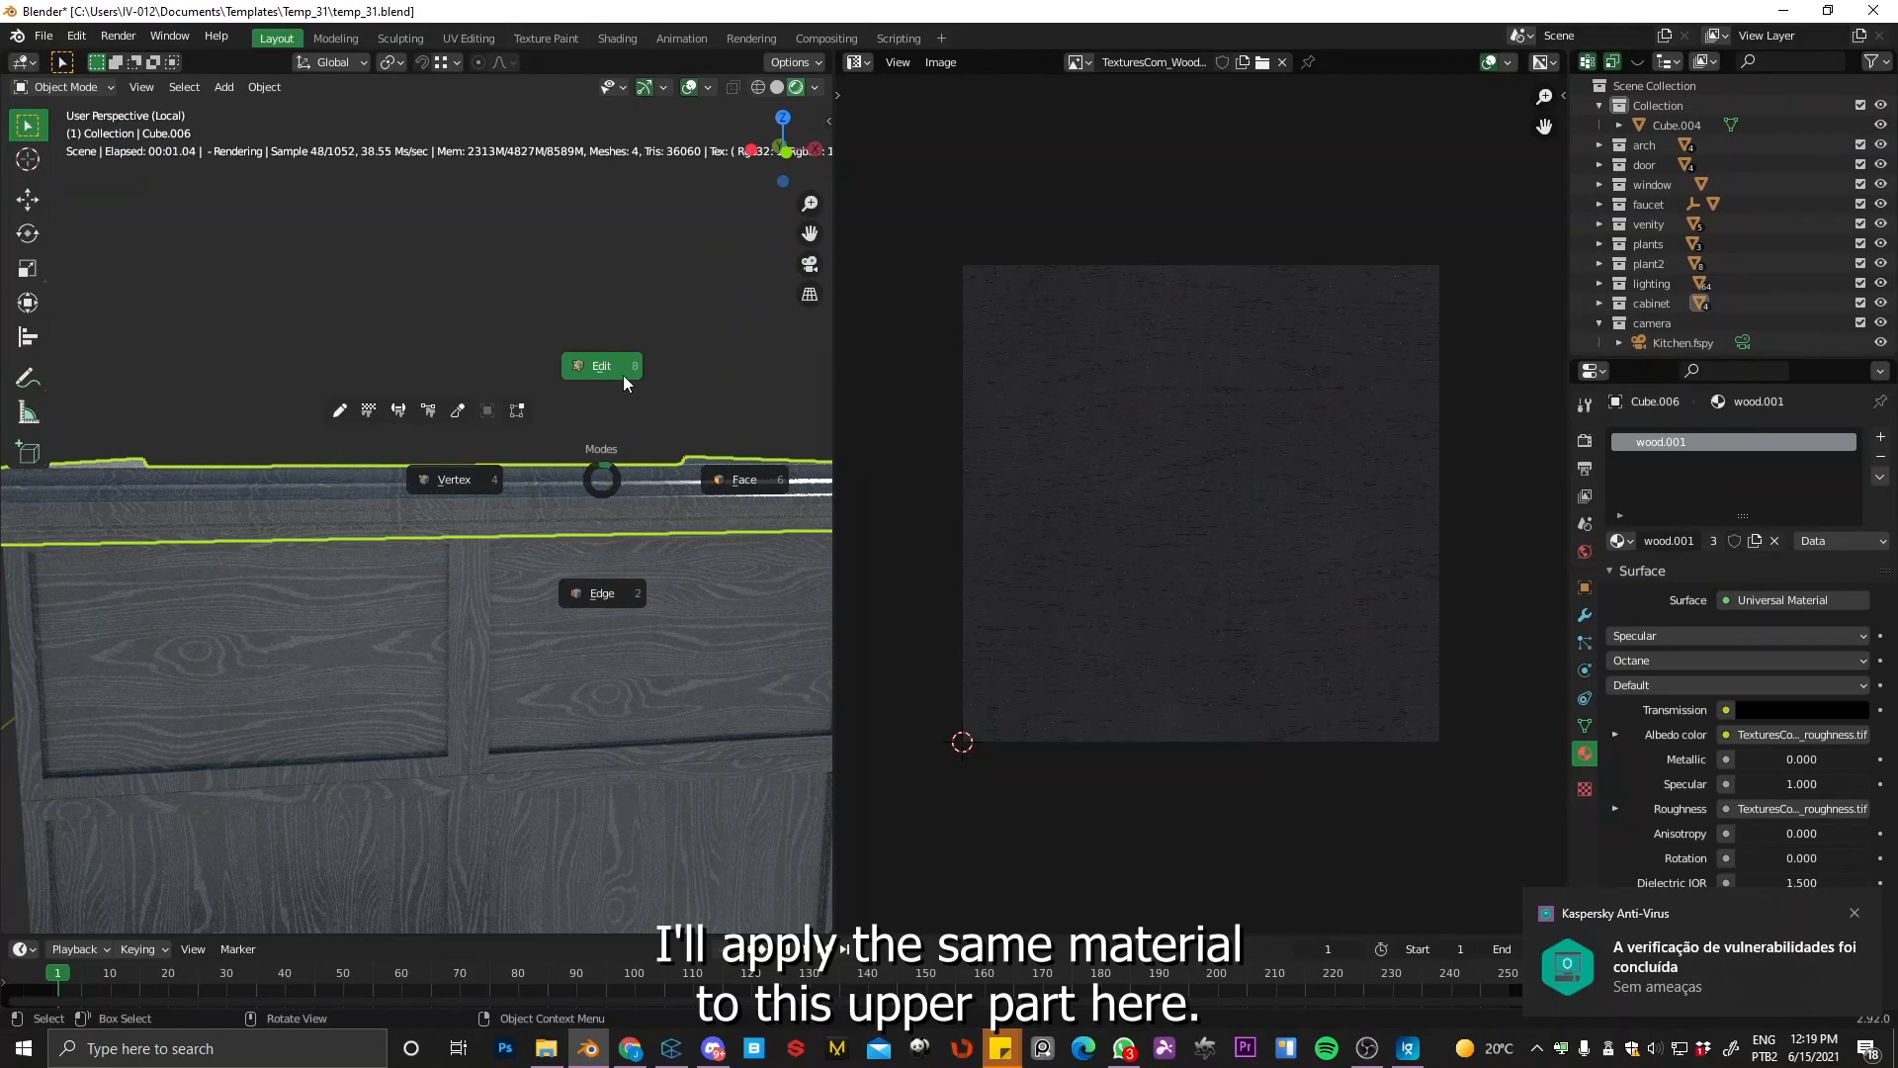
left_click(715, 460)
scroll(665, 428, "down", 2)
left_click_drag(922, 218, 1560, 873)
type("r")
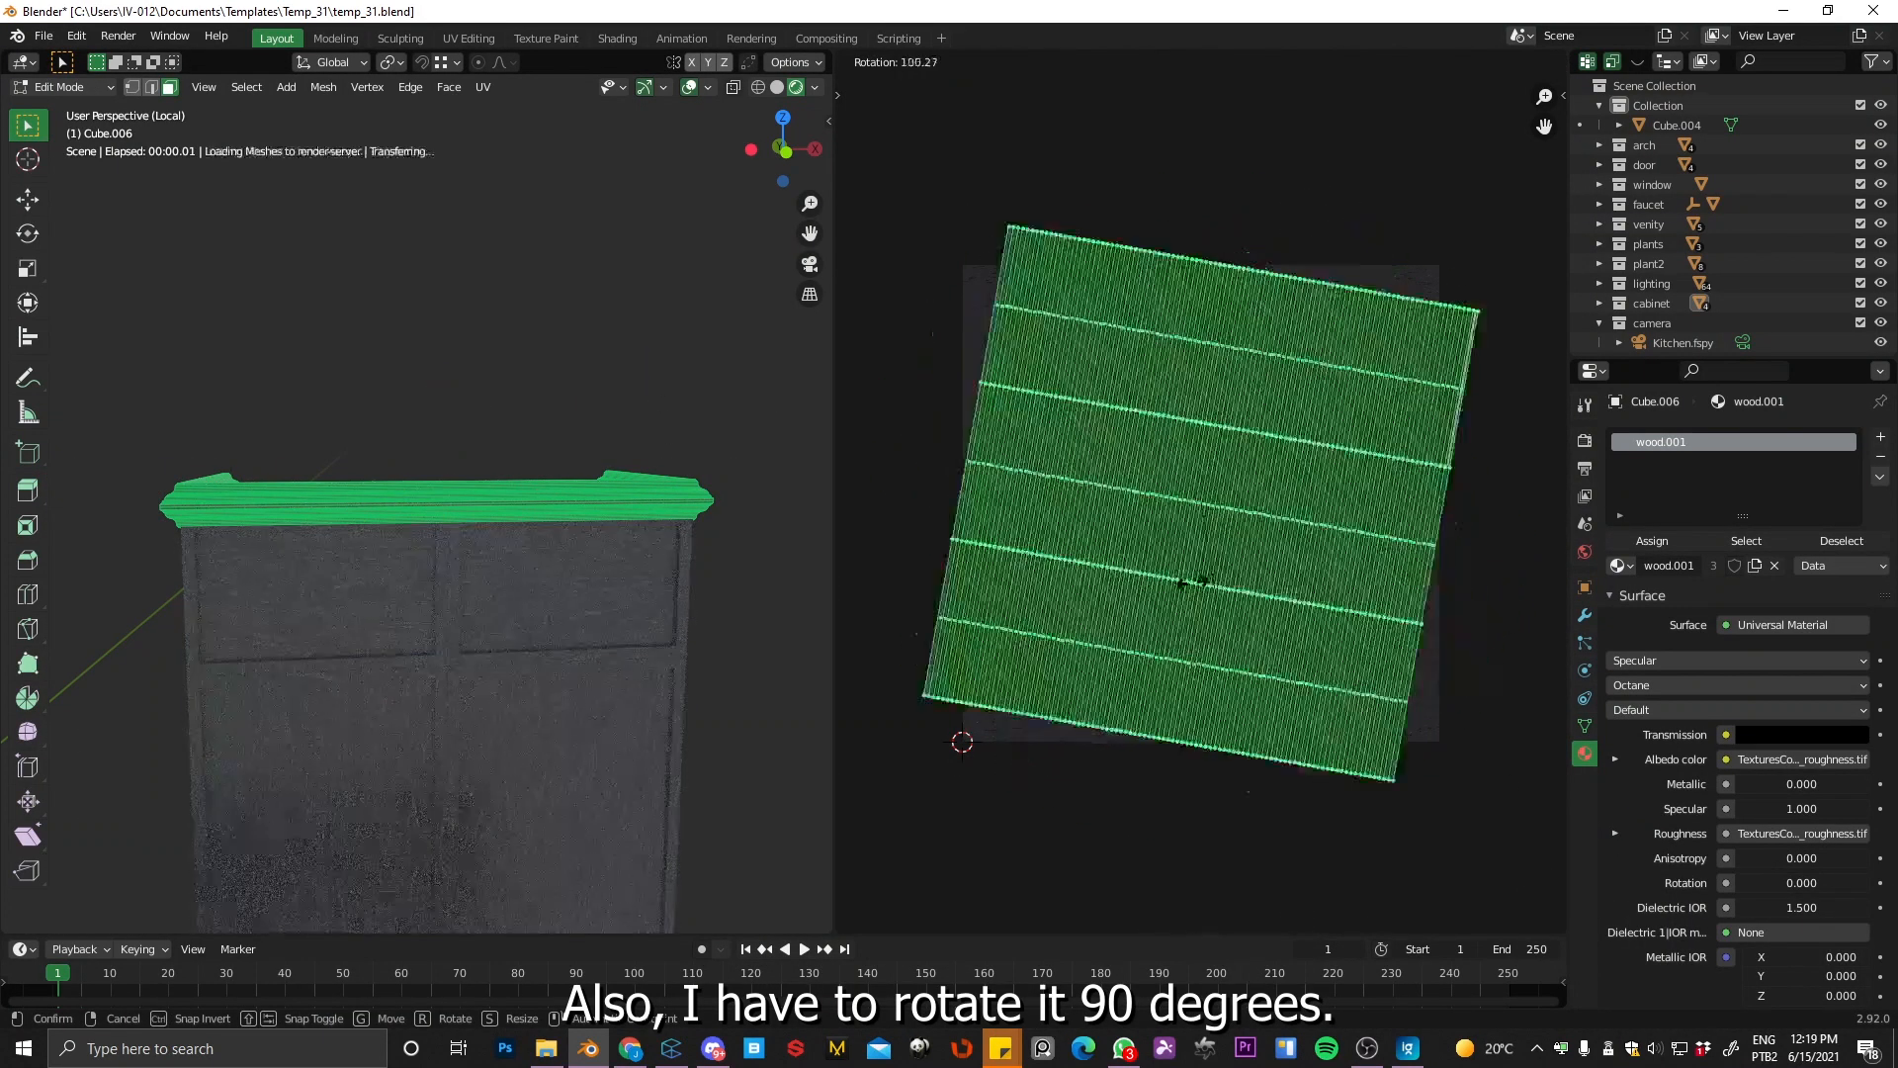
type("90")
key("Return")
key("Tab")
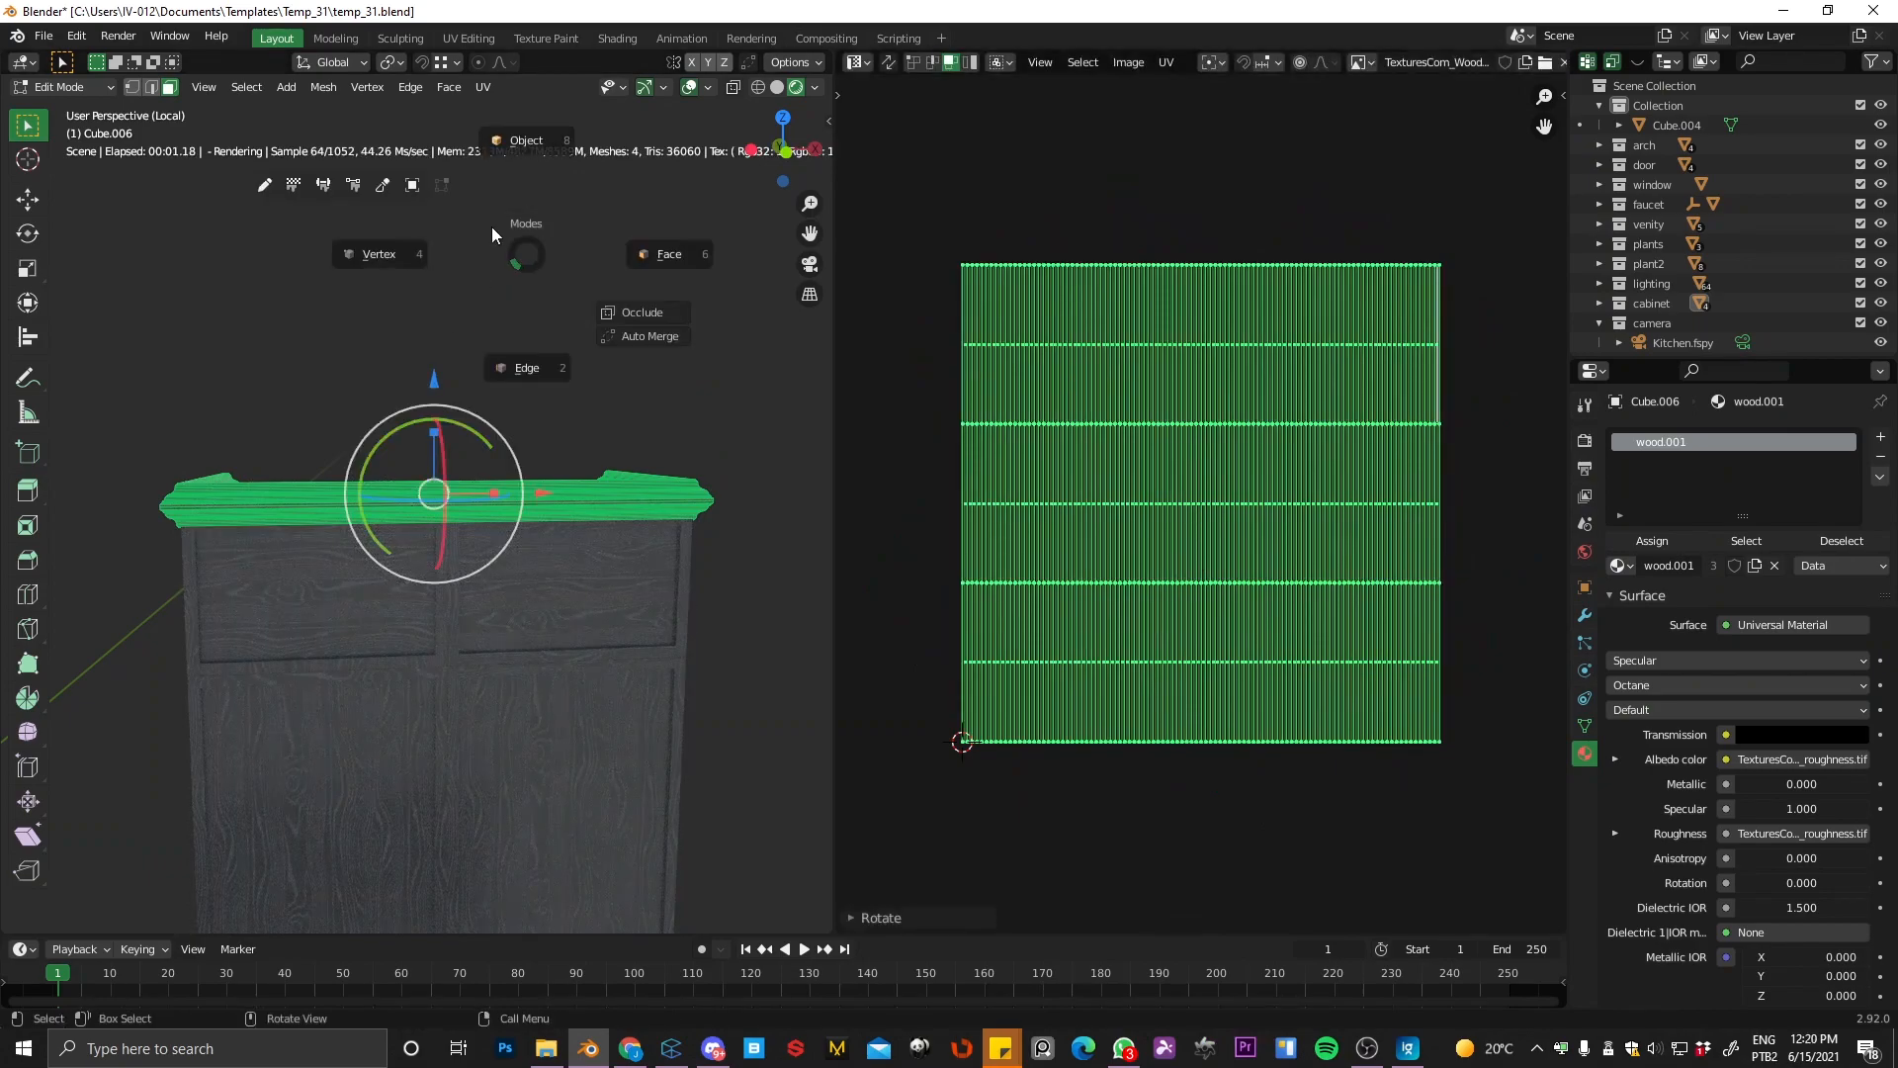
left_click(519, 136)
key("alt+a")
Step: Switch back to the Shader Editor and connect the albedo texture's output to the wood.001 material's Albedo color
scroll(601, 476, "up", 4)
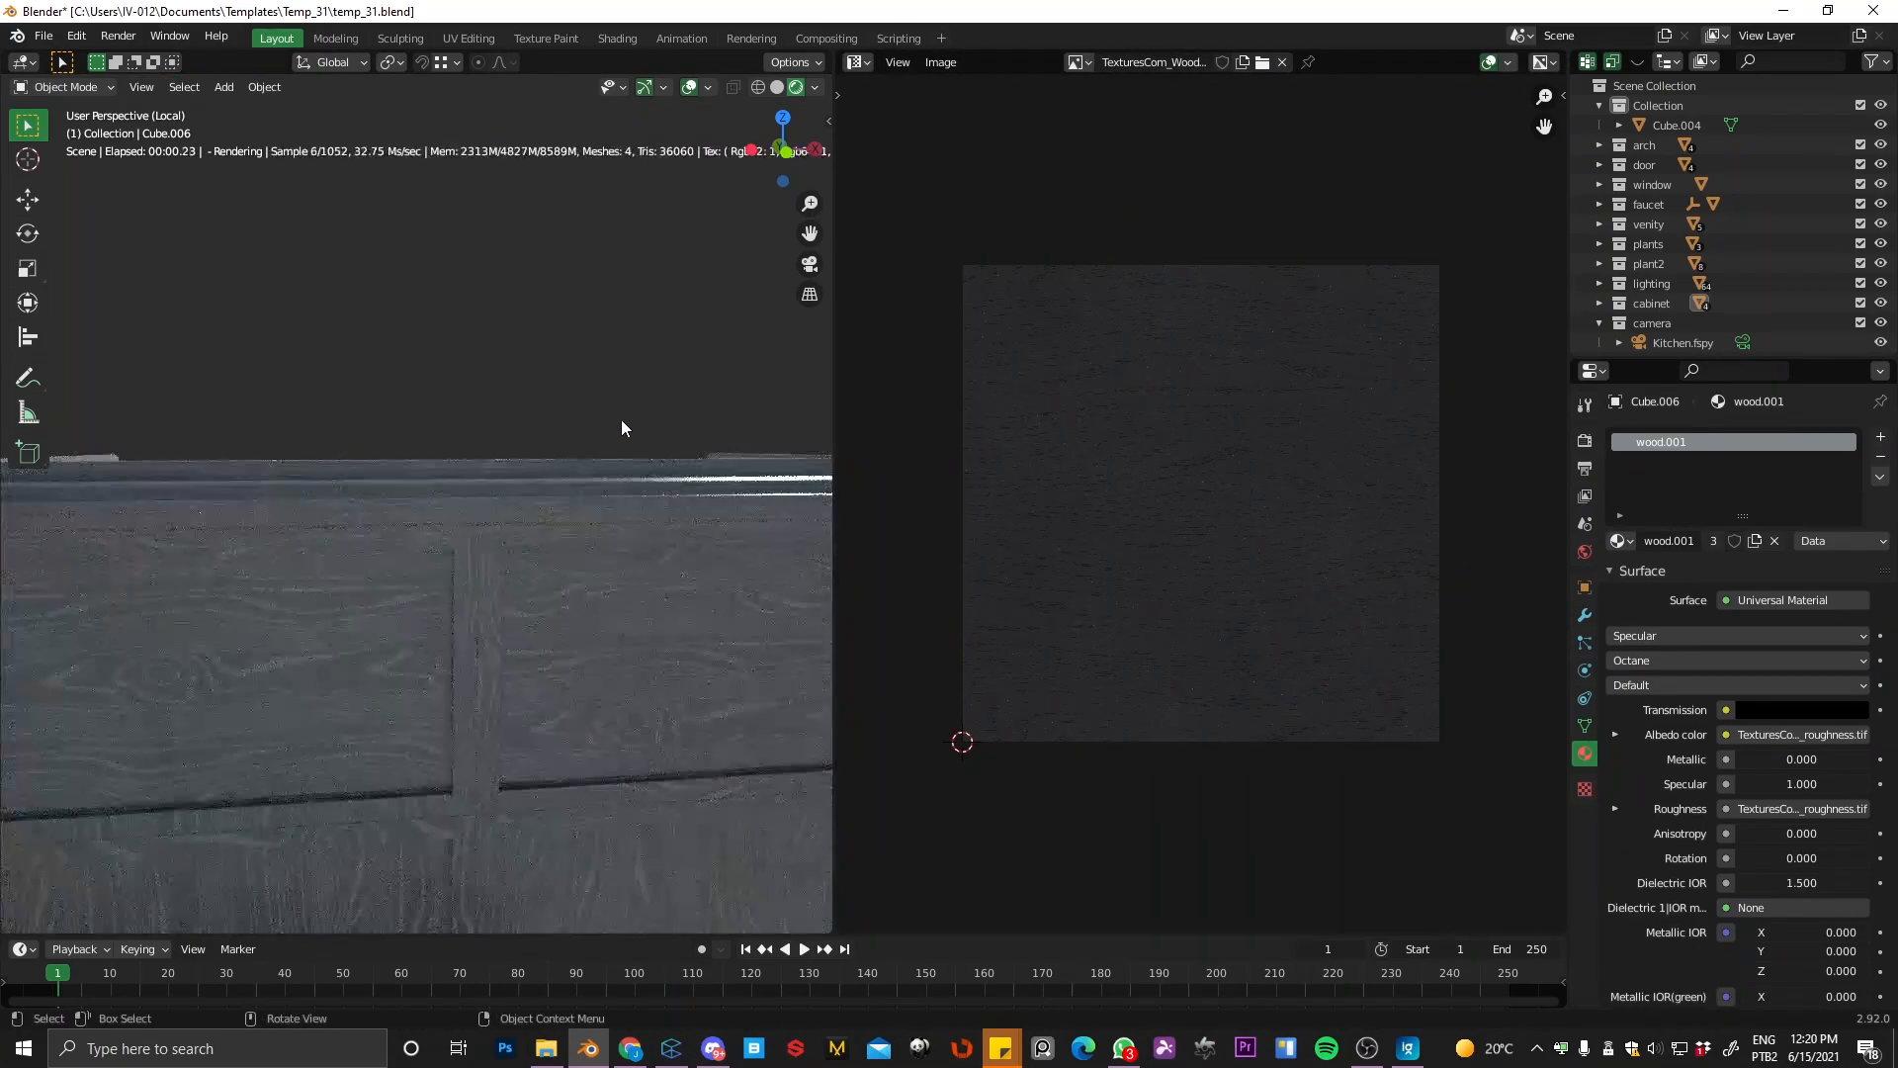
scroll(592, 500, "down", 4)
middle_click_drag(596, 472, 597, 405, "shift")
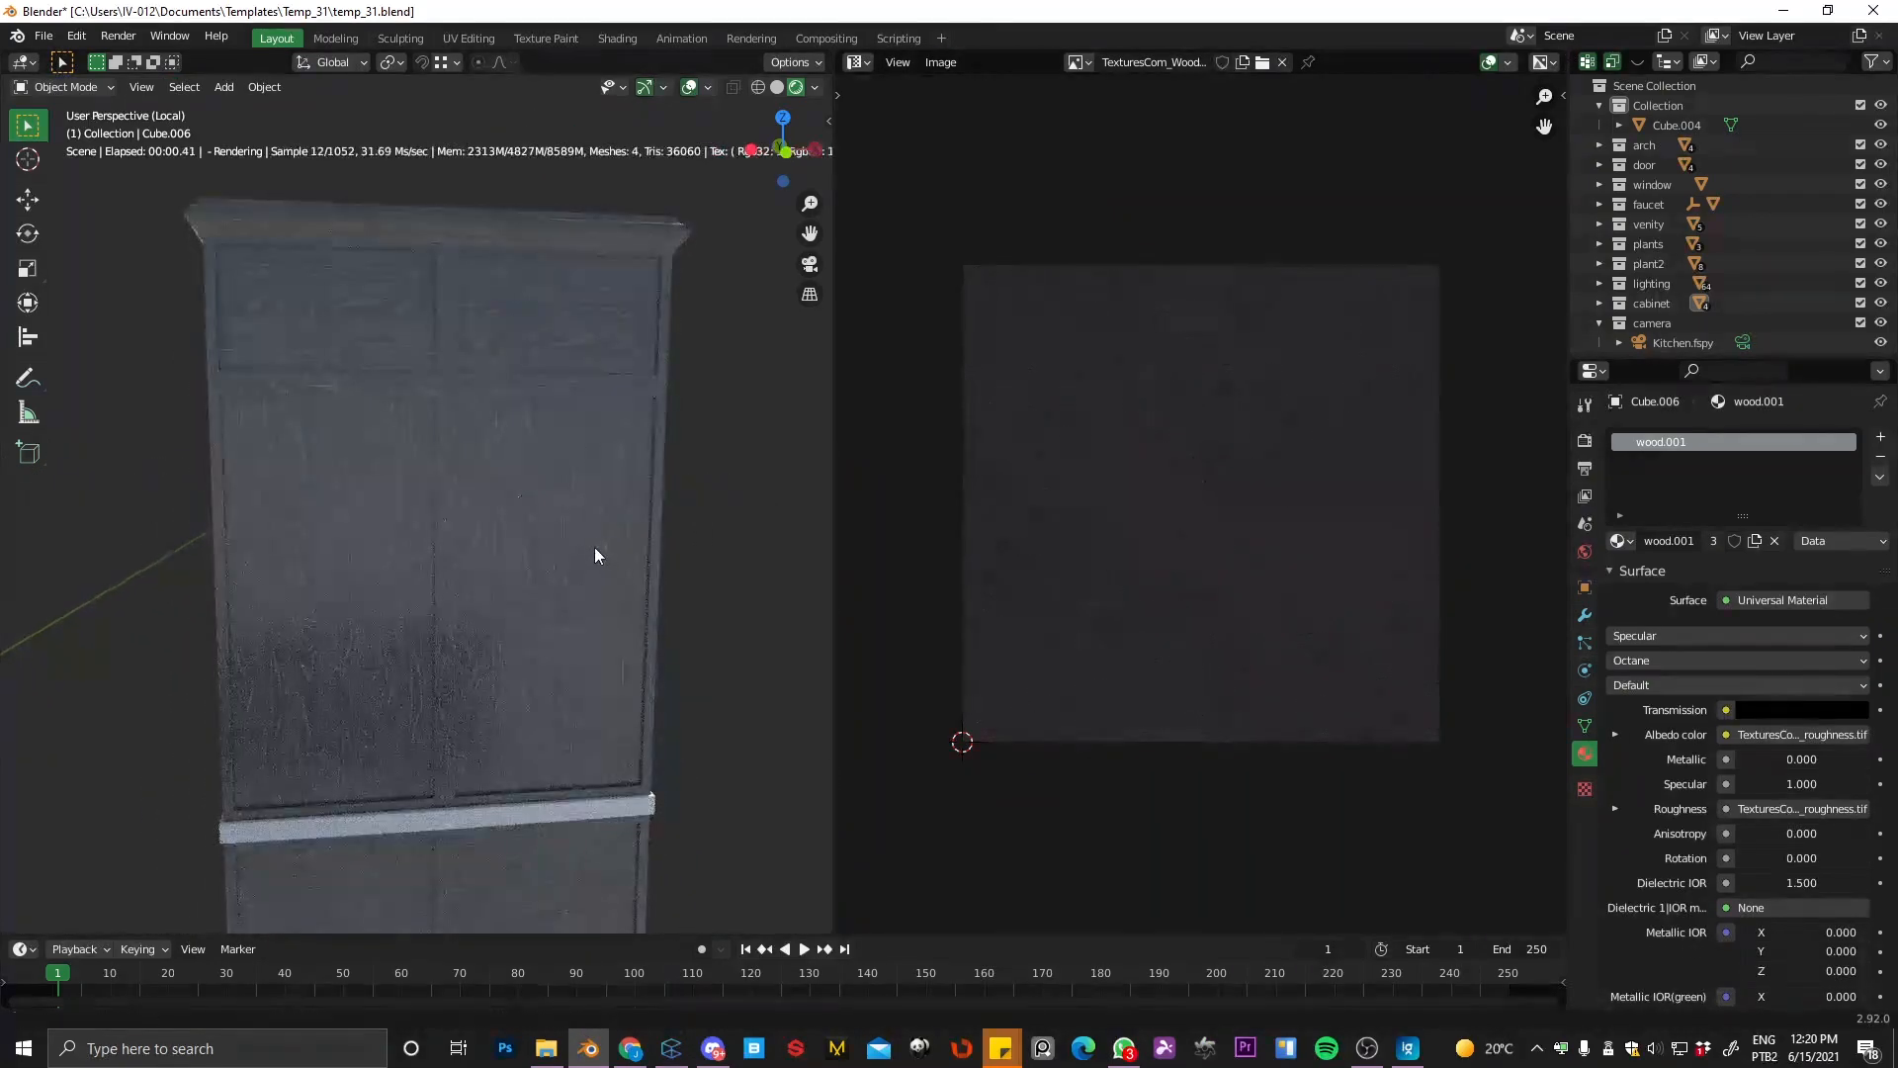
scroll(603, 564, "down", 1)
middle_click_drag(627, 613, 613, 455, "shift")
scroll(463, 643, "up", 2)
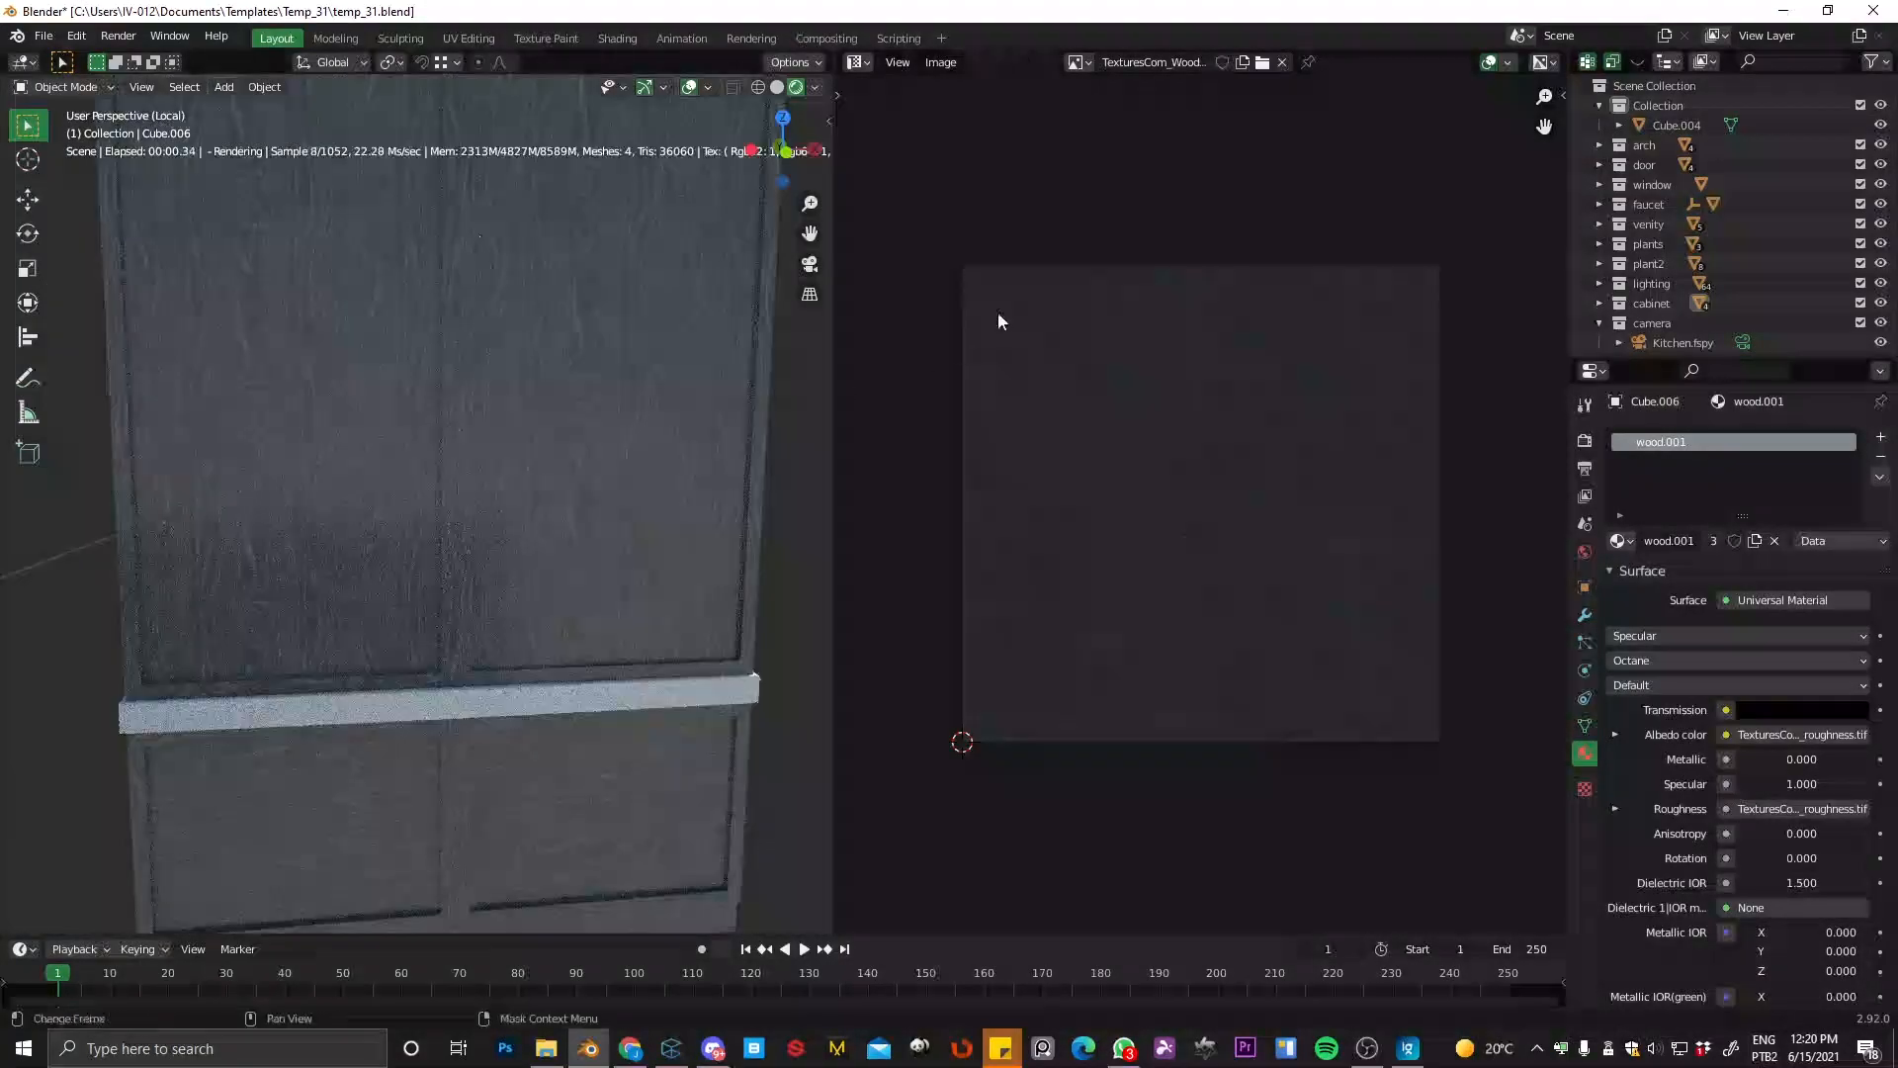
left_click(856, 61)
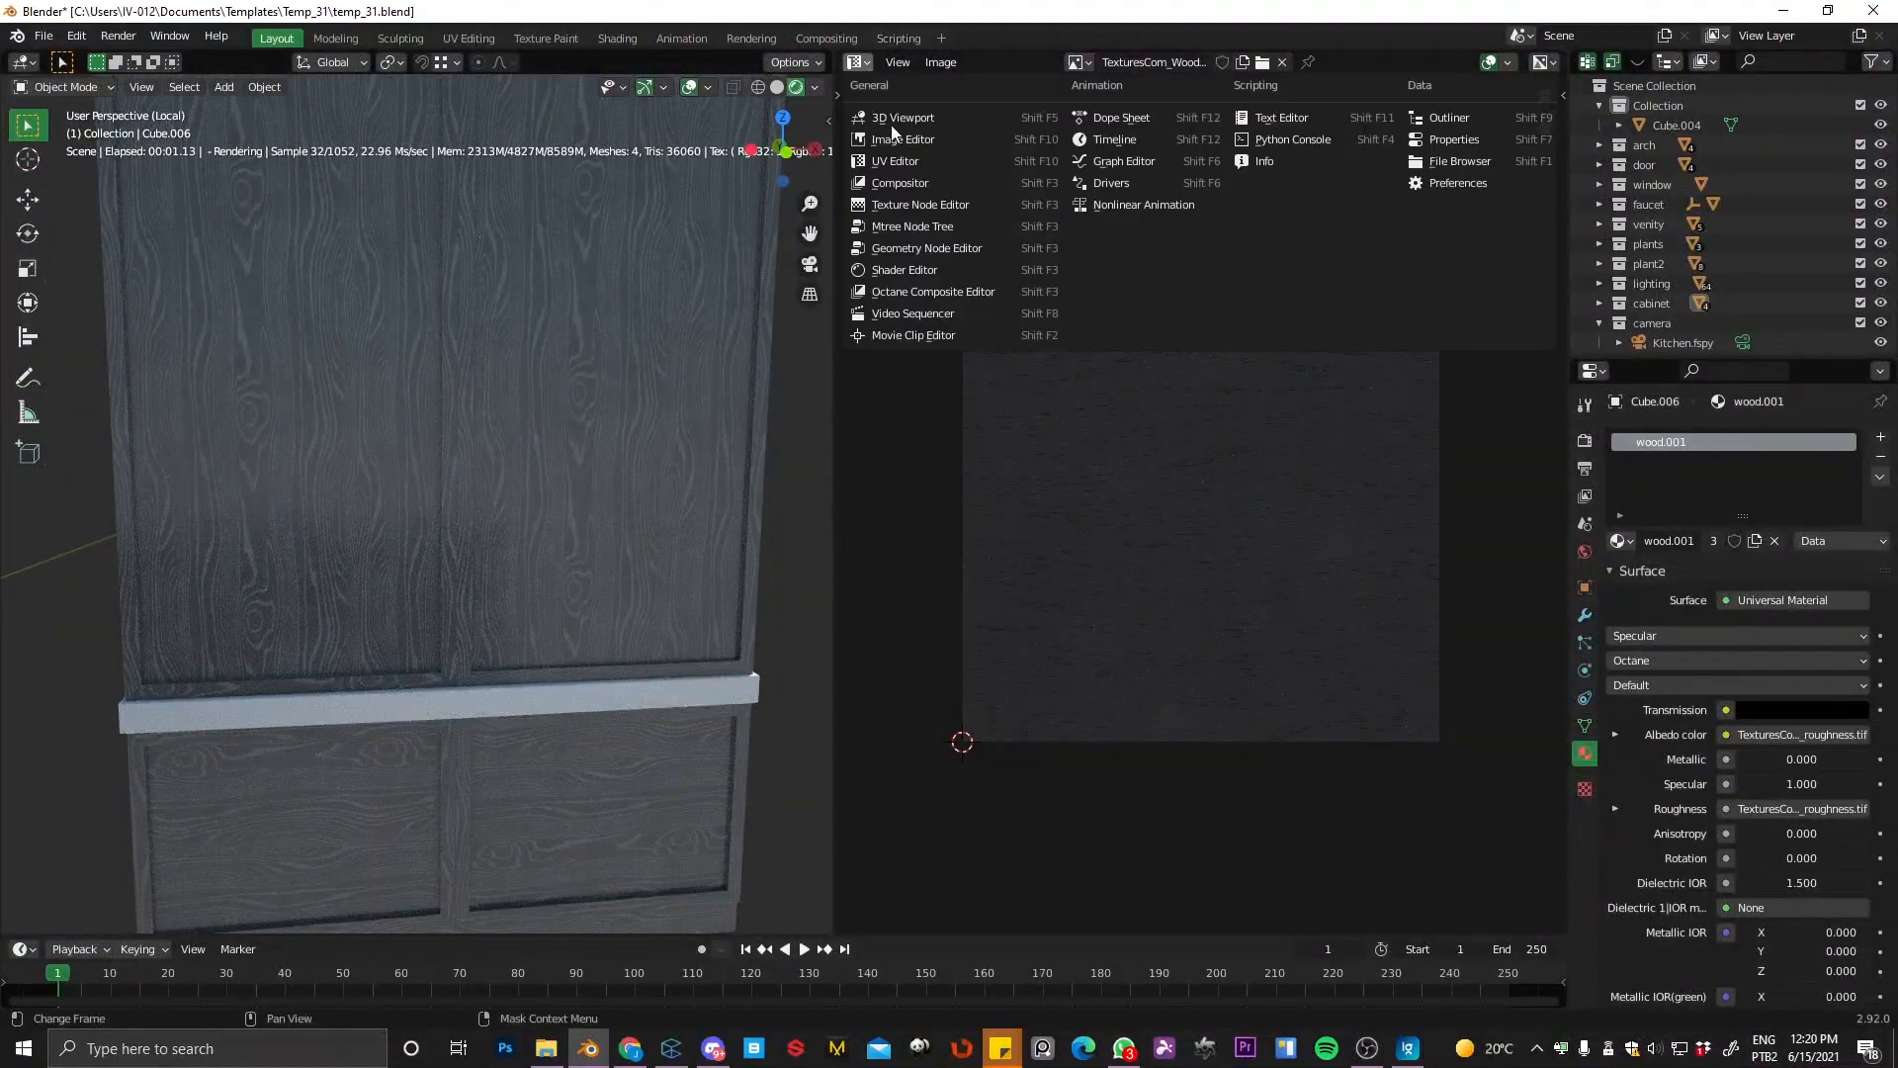
left_click(911, 271)
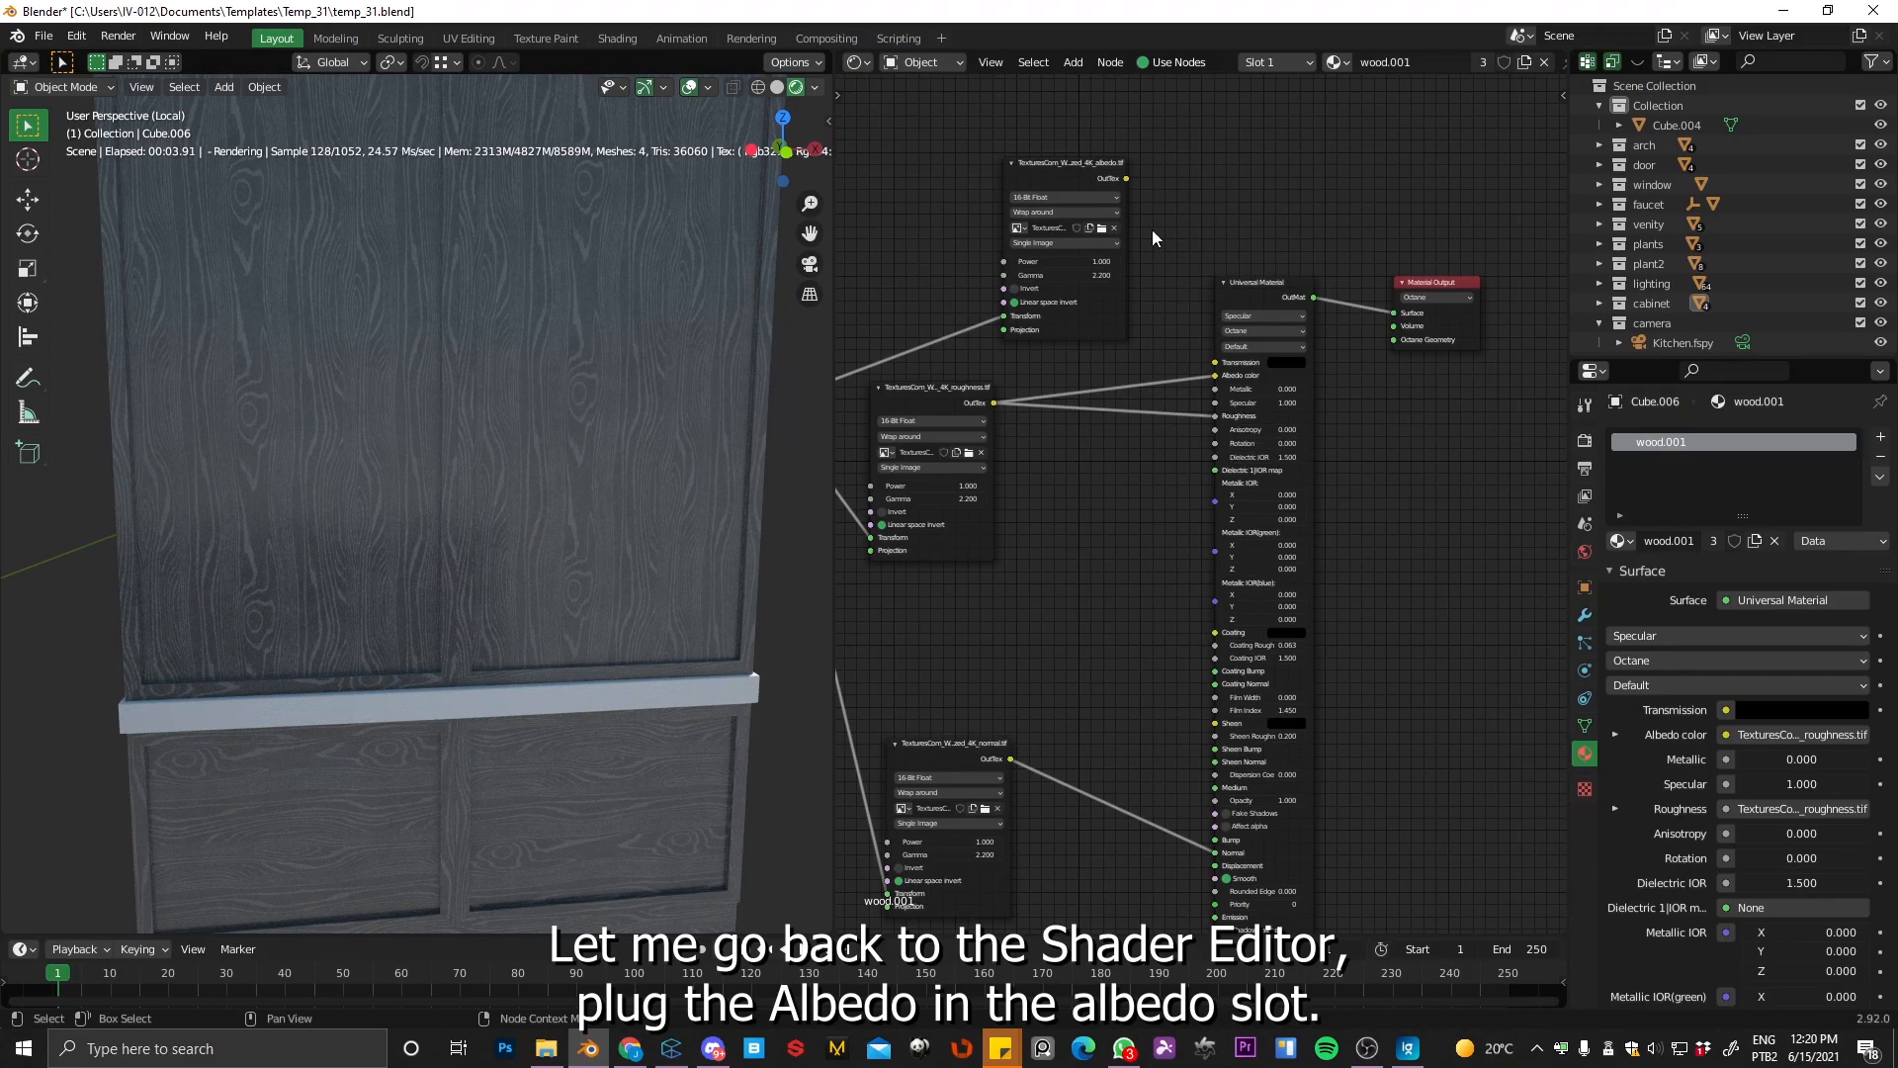
left_click_drag(1127, 179, 1215, 375)
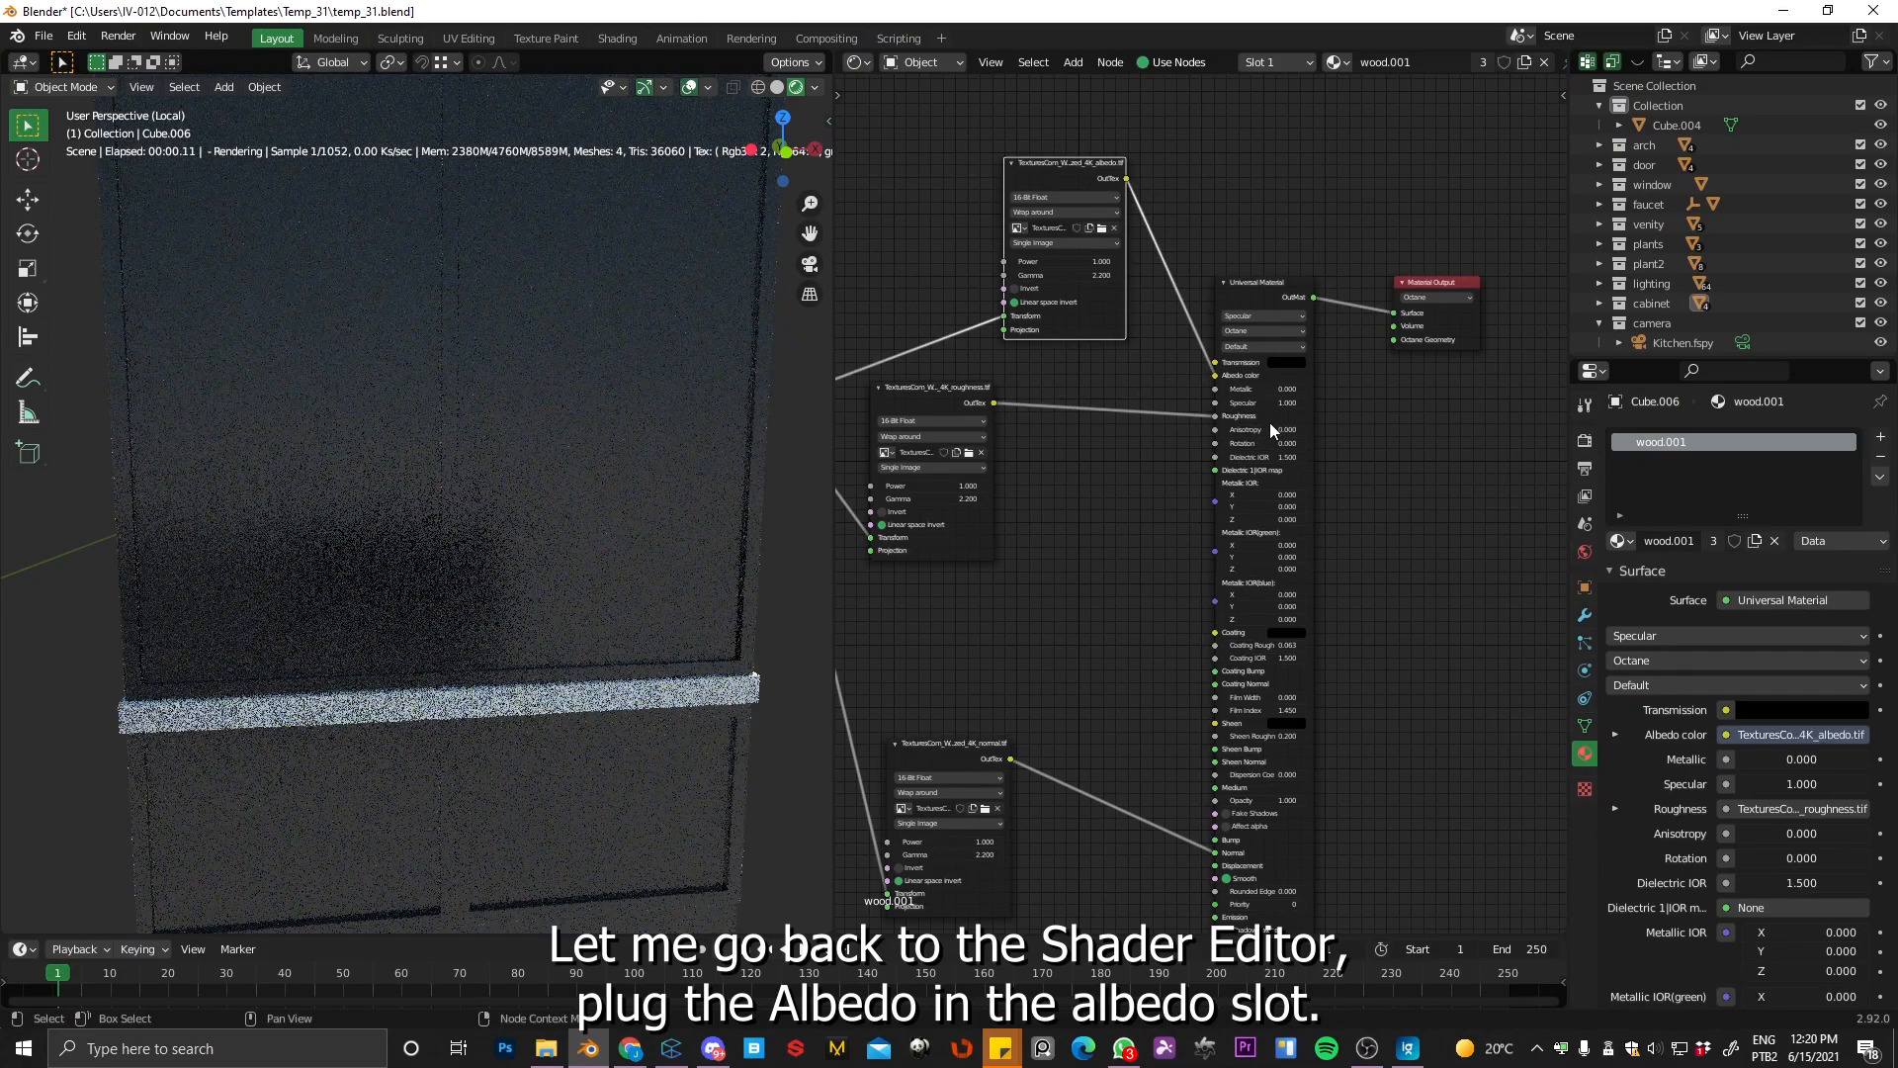
Step: Create a new material on the tall cabinet's middle moulding
middle_click_drag(469, 639, 483, 597)
left_click(525, 611)
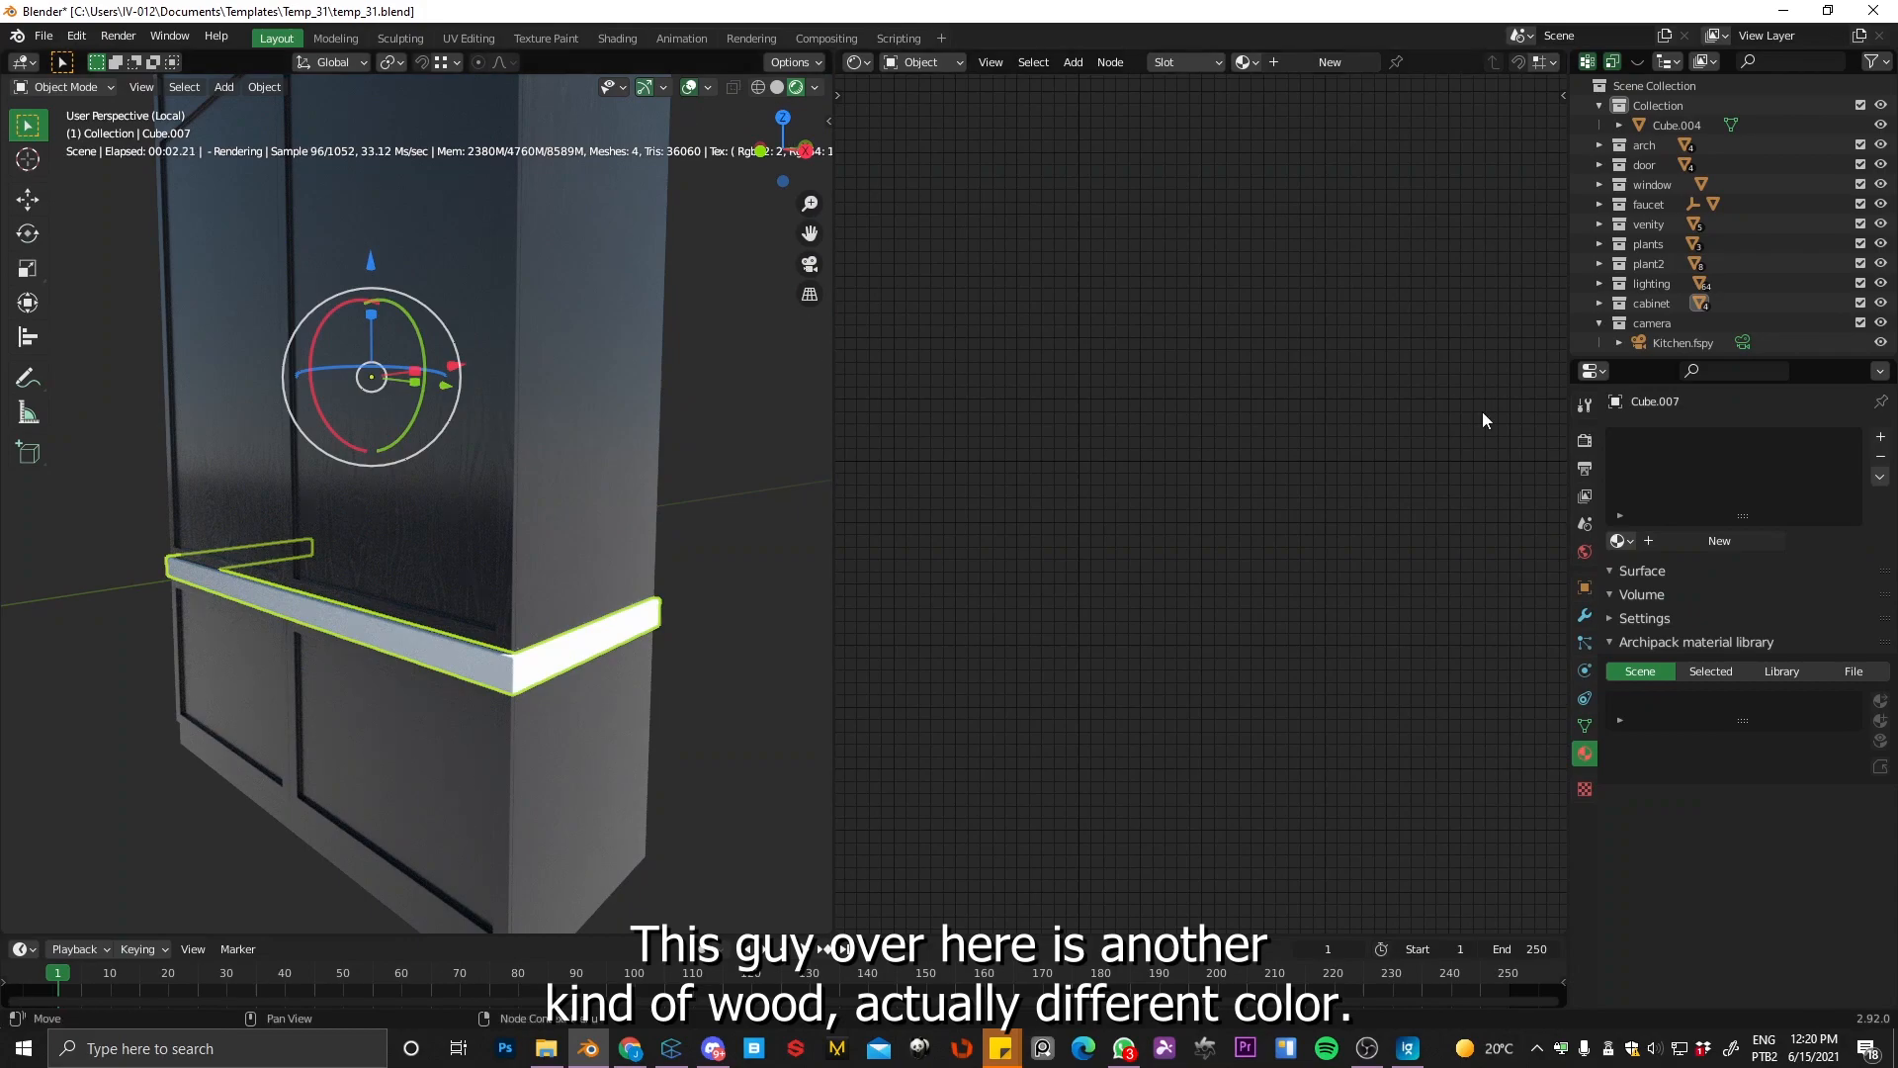
left_click(1712, 540)
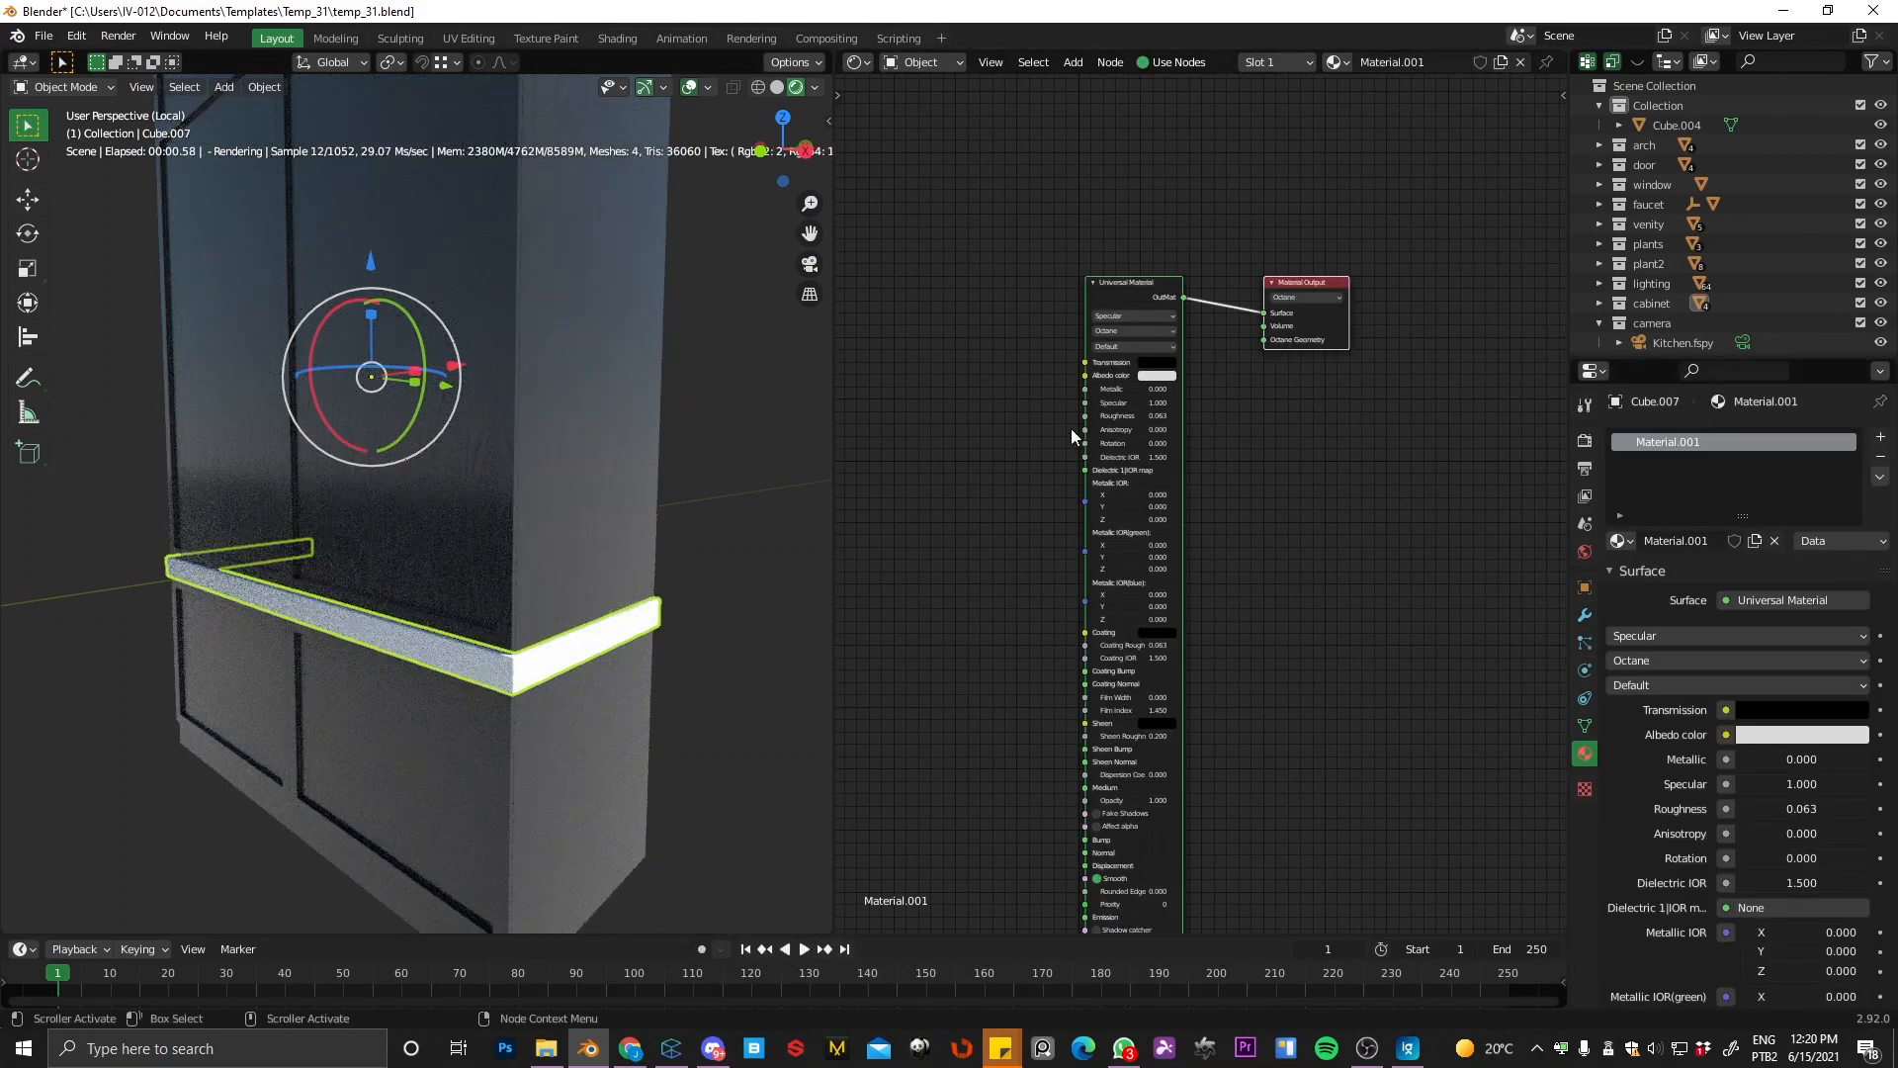
middle_click_drag(1050, 459, 1129, 449)
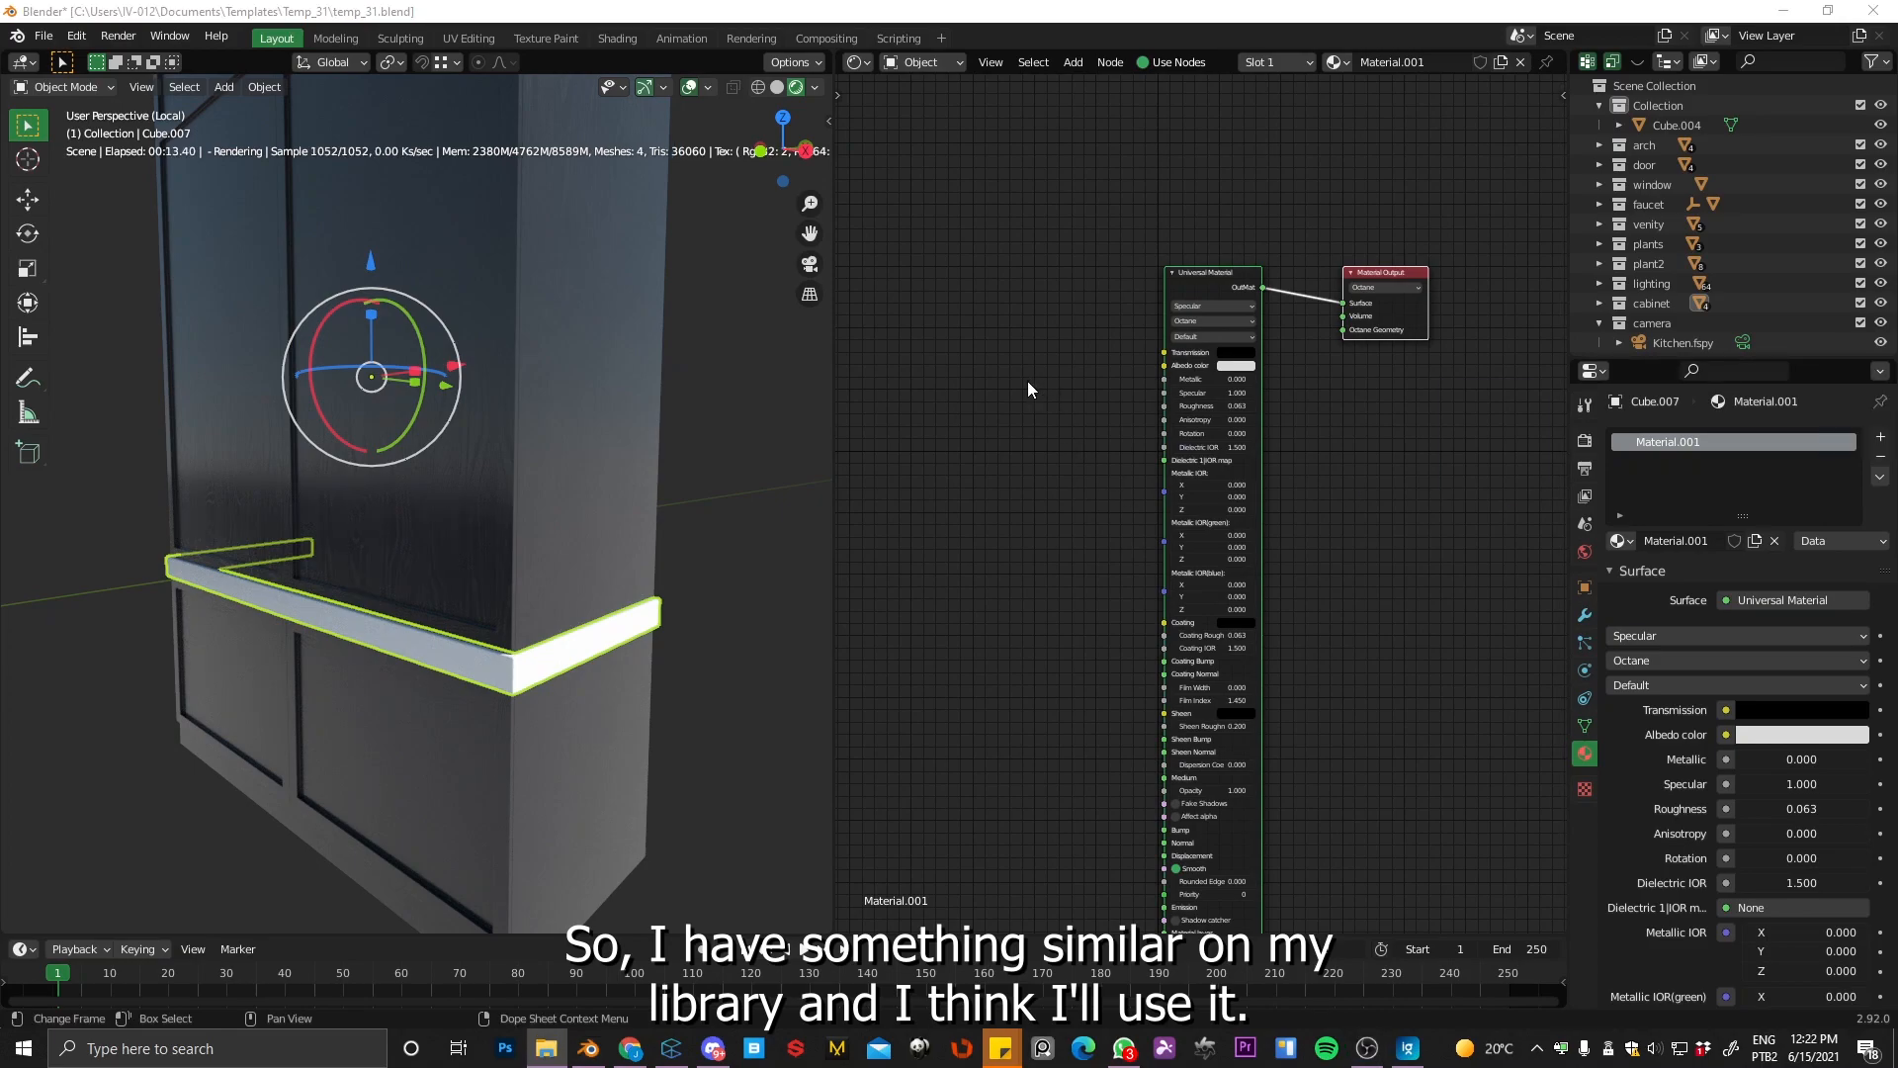
Step: Import the WoodFineVeneer COL_4K.jpg texture into the middle moulding's material and connect it to Albedo color
left_click_drag(1029, 377, 1029, 379)
scroll(1137, 326, "up", 2)
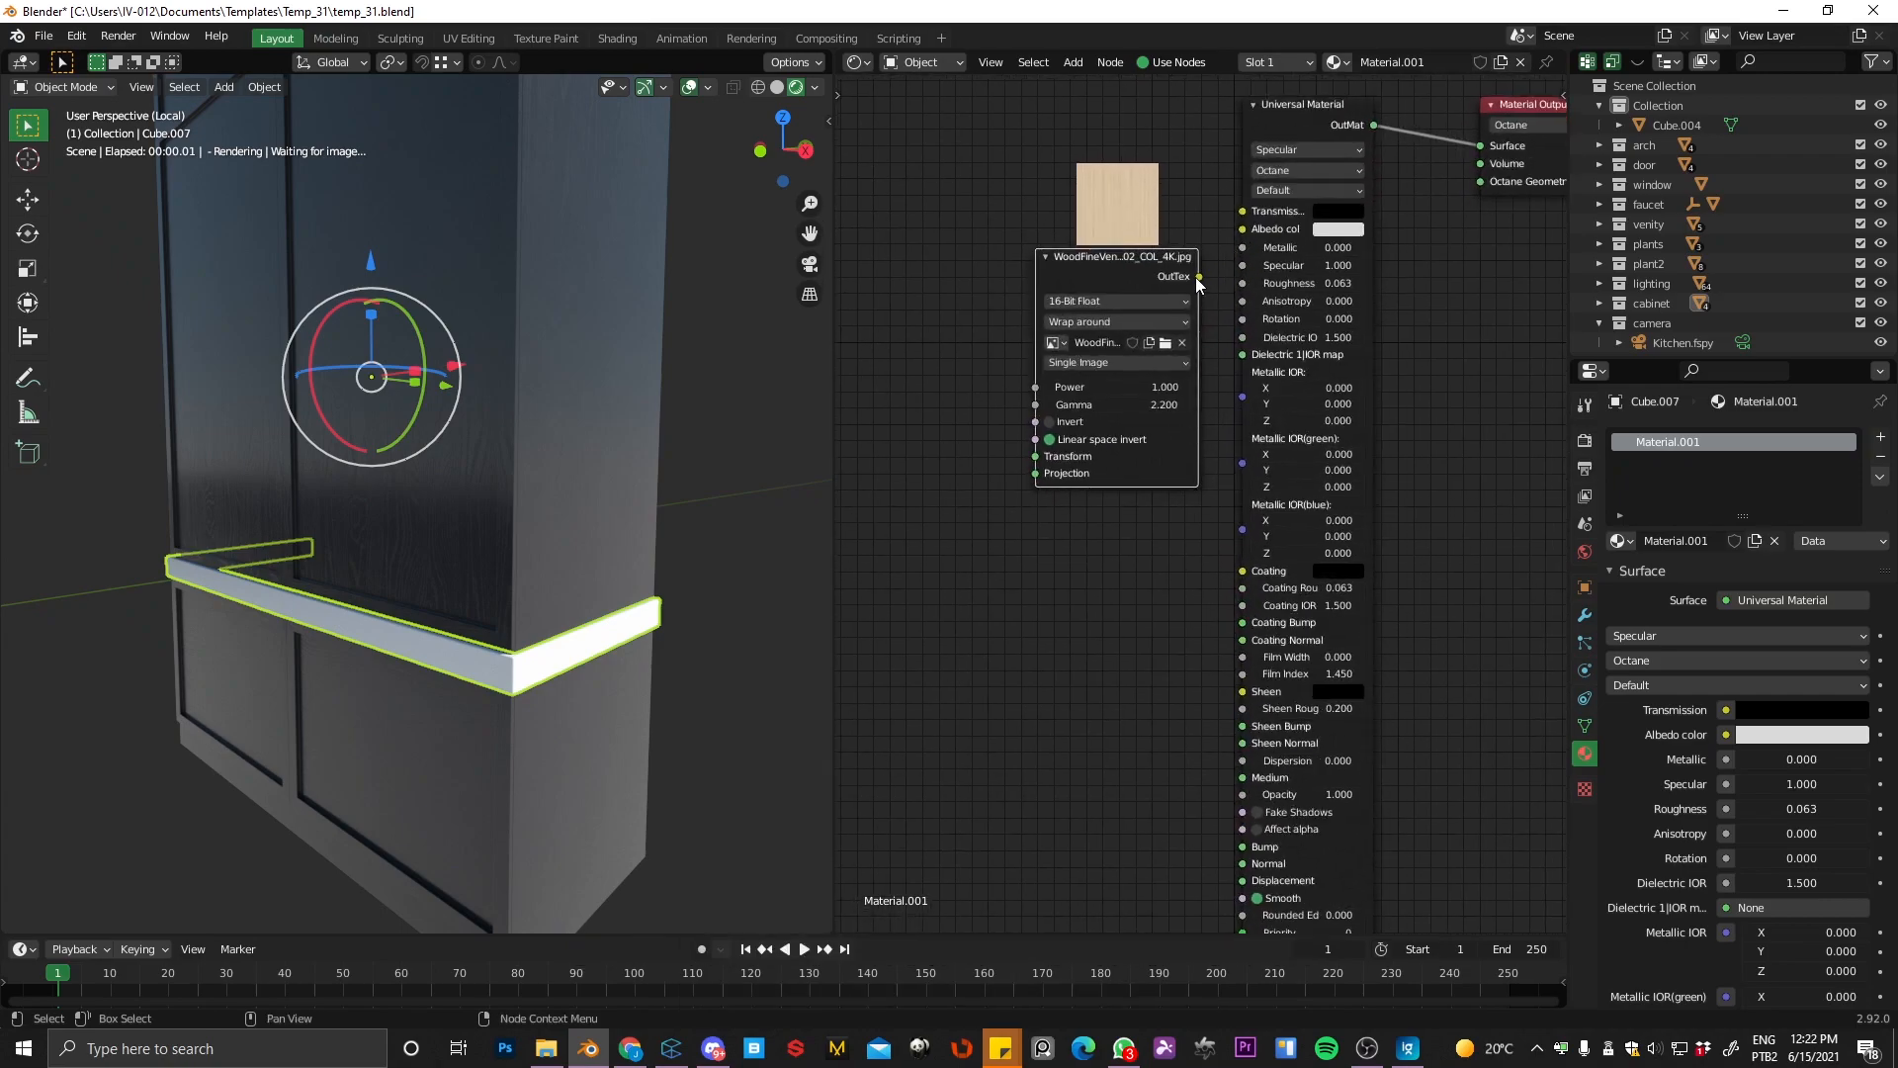
left_click_drag(1237, 242, 1240, 252)
left_click_drag(1065, 242, 949, 190)
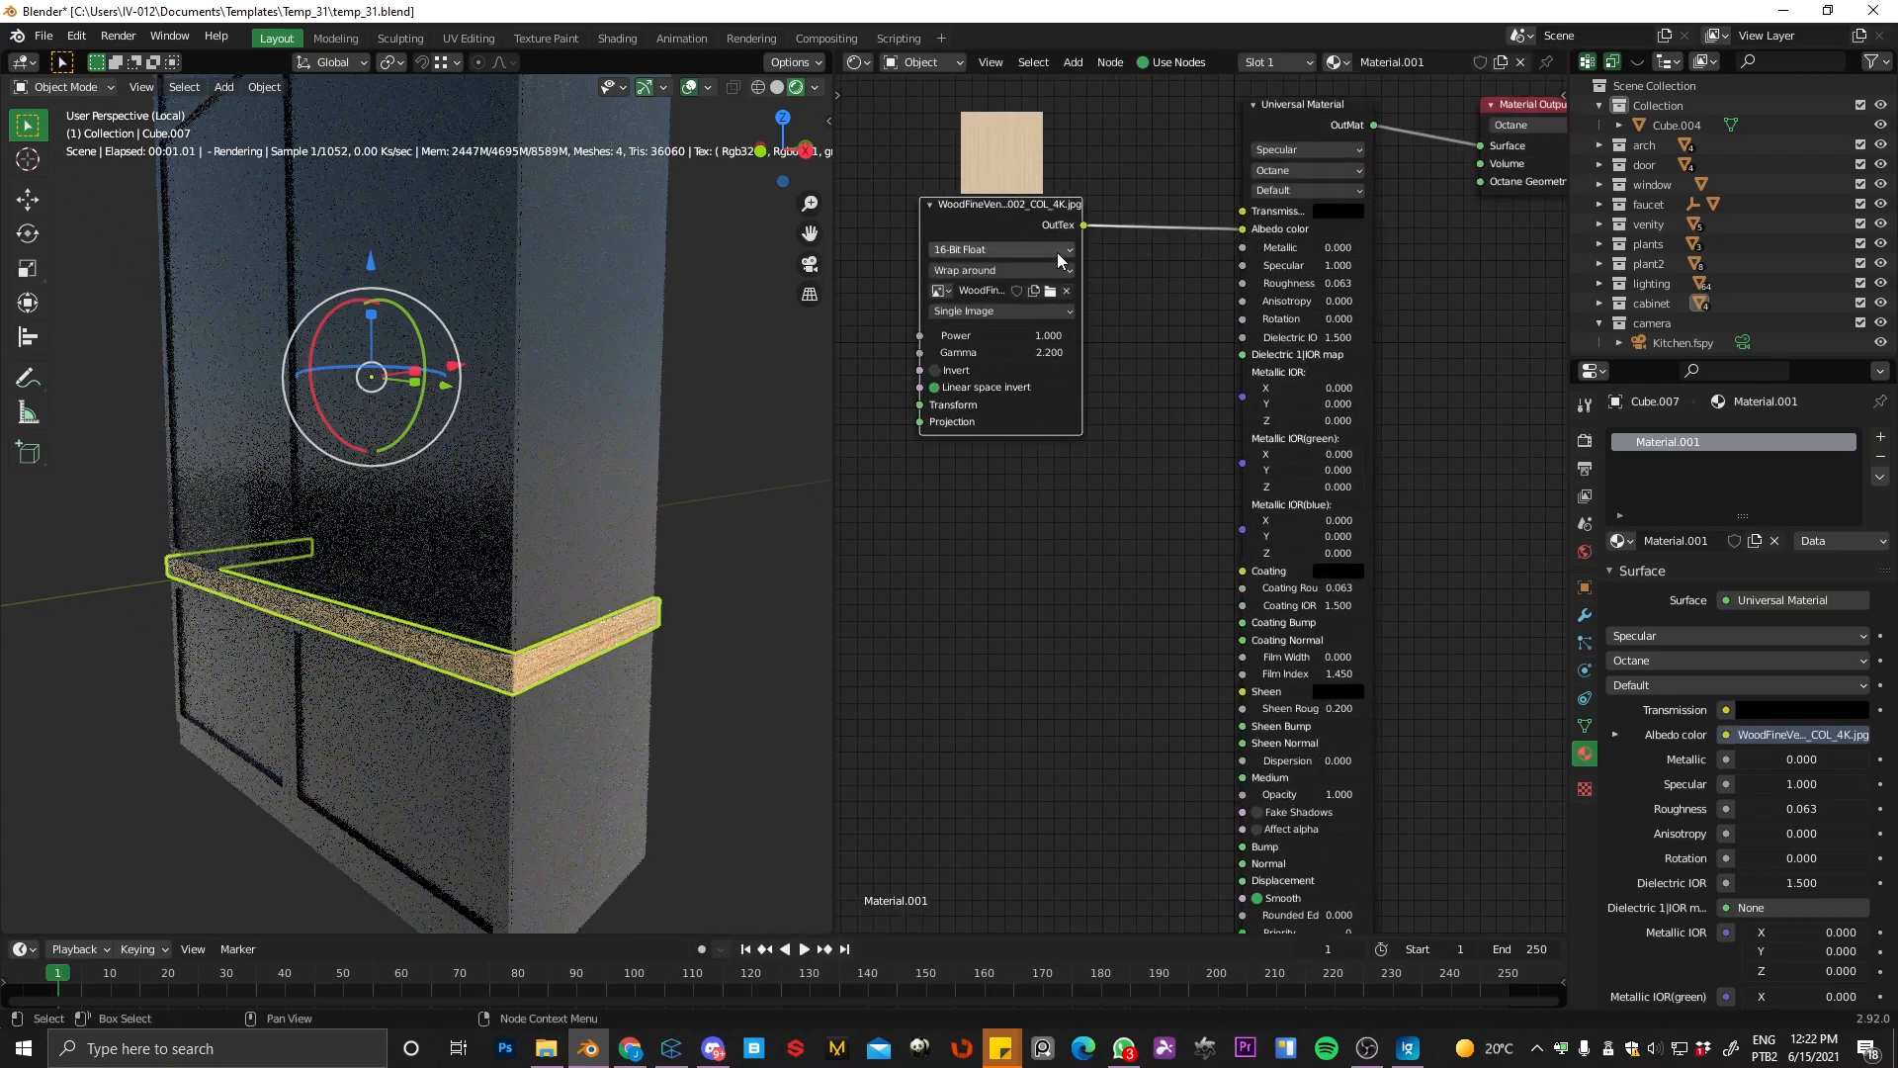
Step: Replace the node editor with the UV Editor and enter Edit Mode on the middle moulding
scroll(555, 643, "up", 6)
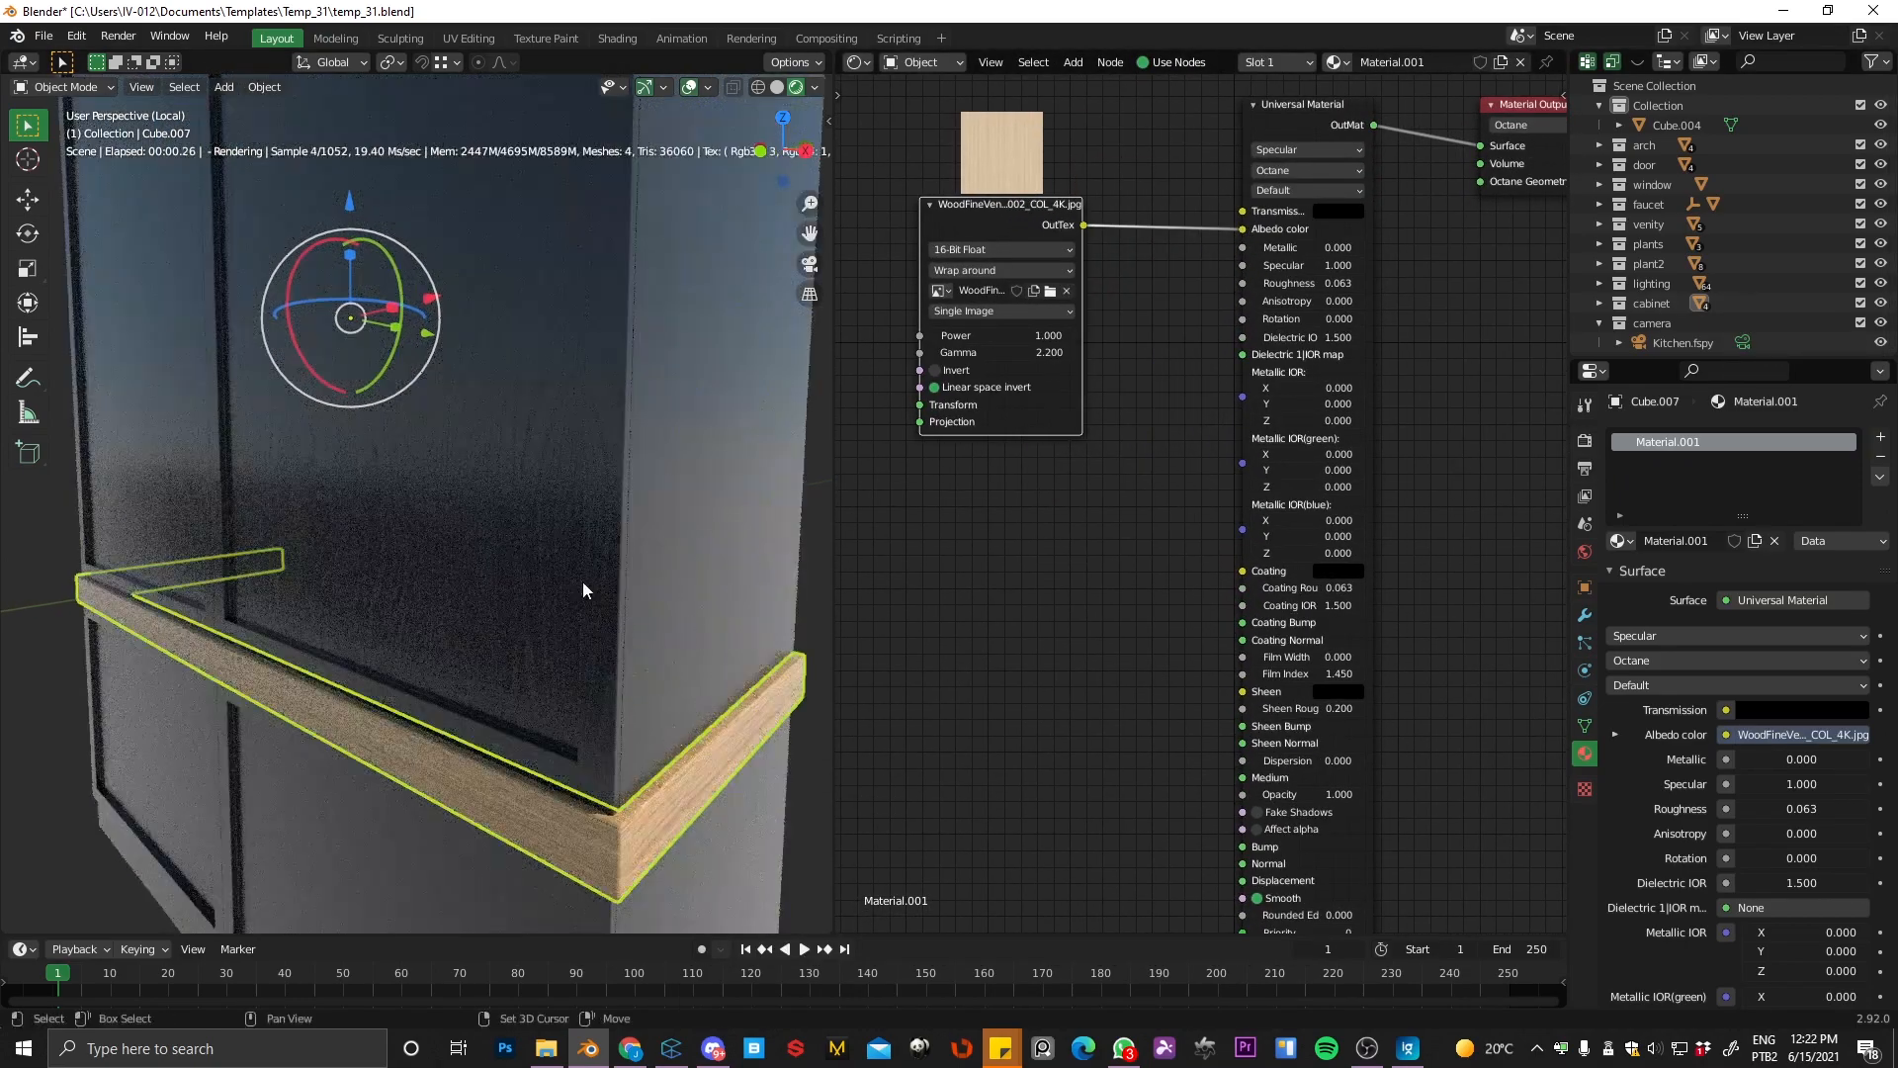
middle_click_drag(643, 555, 668, 590)
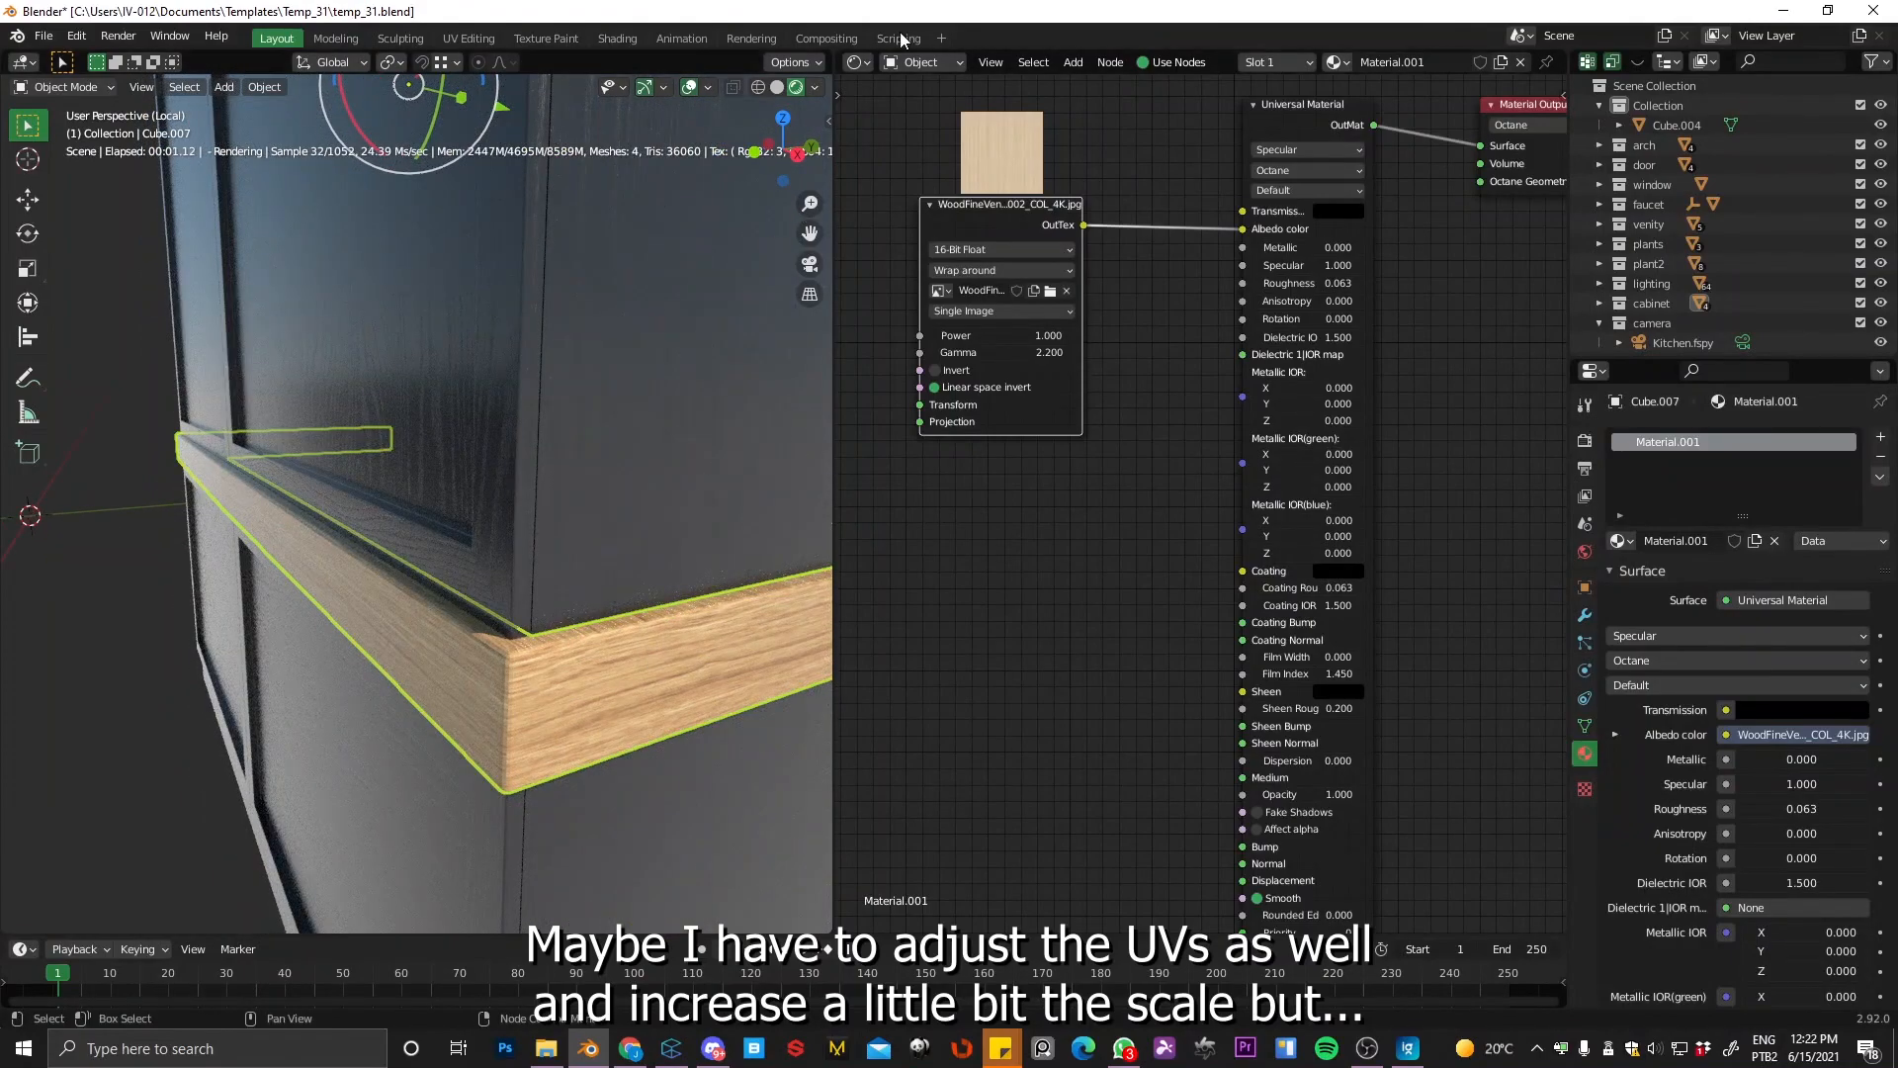
left_click(859, 62)
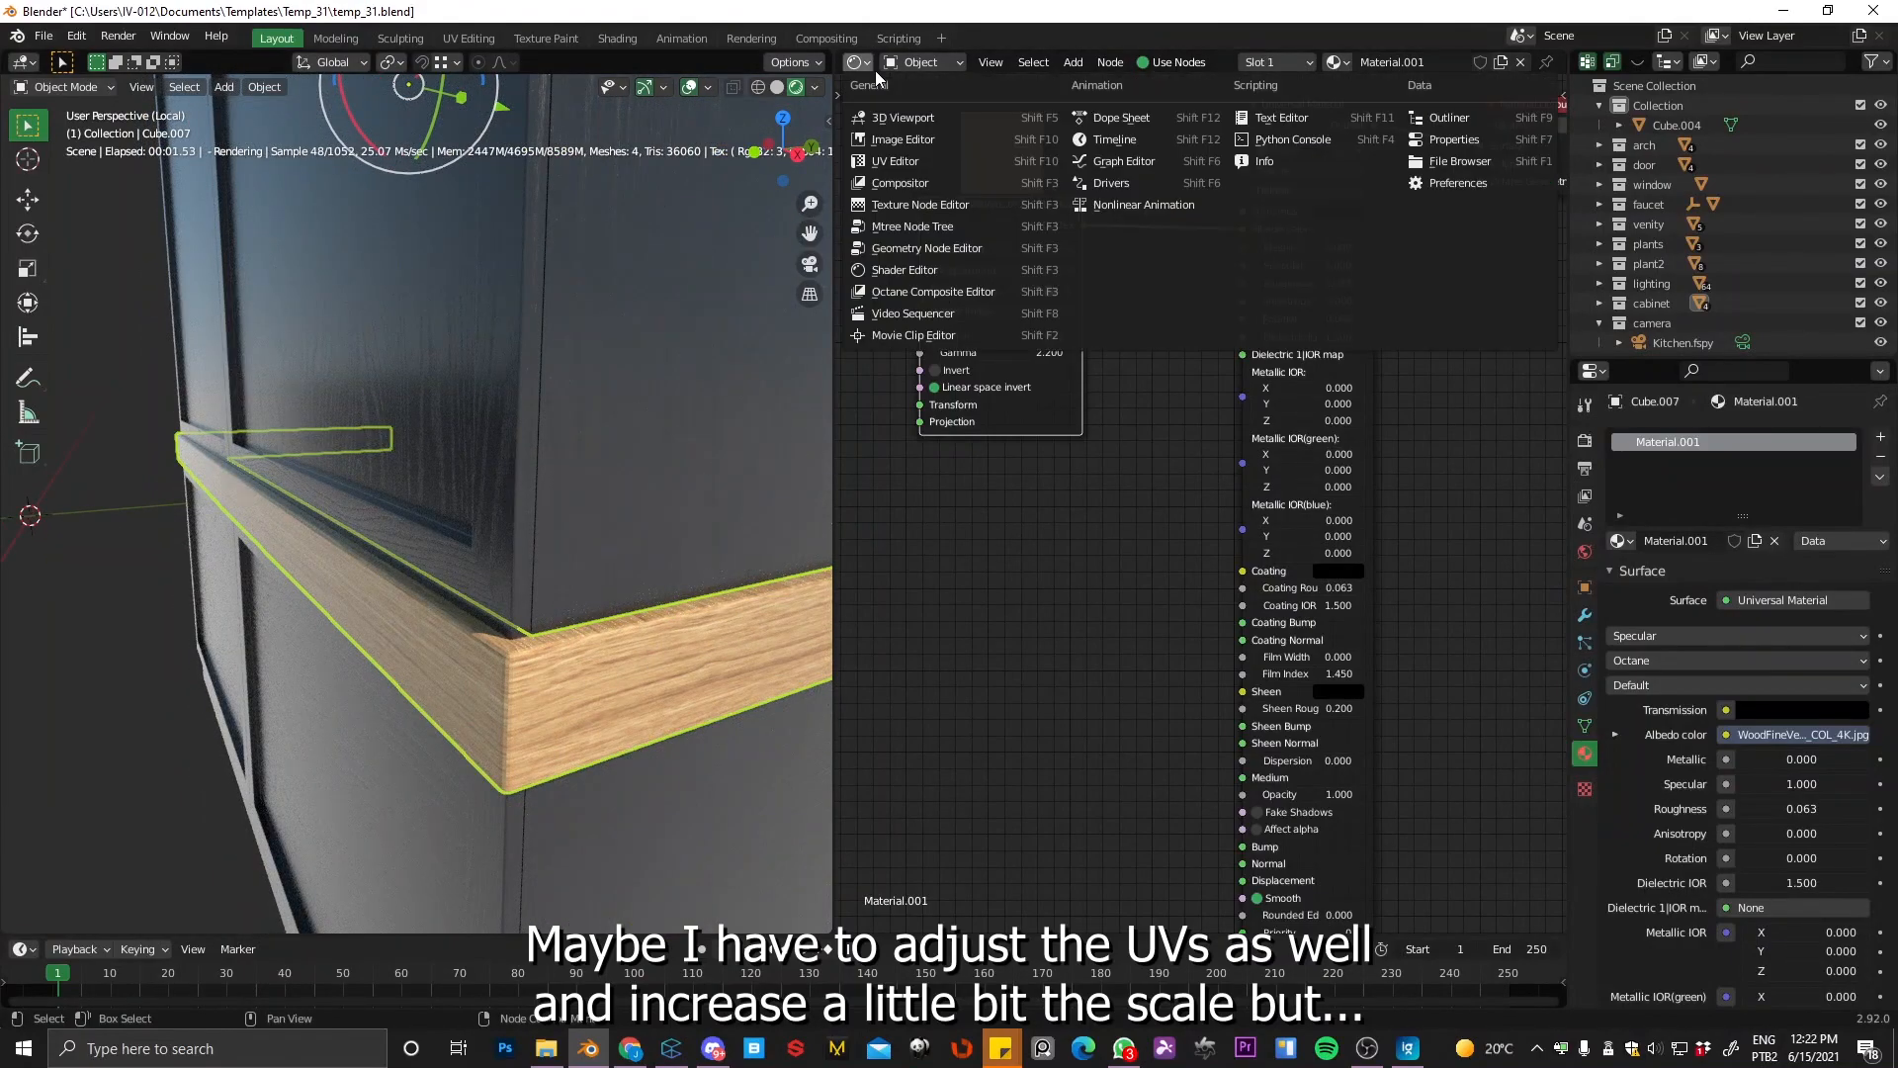
left_click(908, 161)
key("ctrl+Tab")
left_click(678, 669)
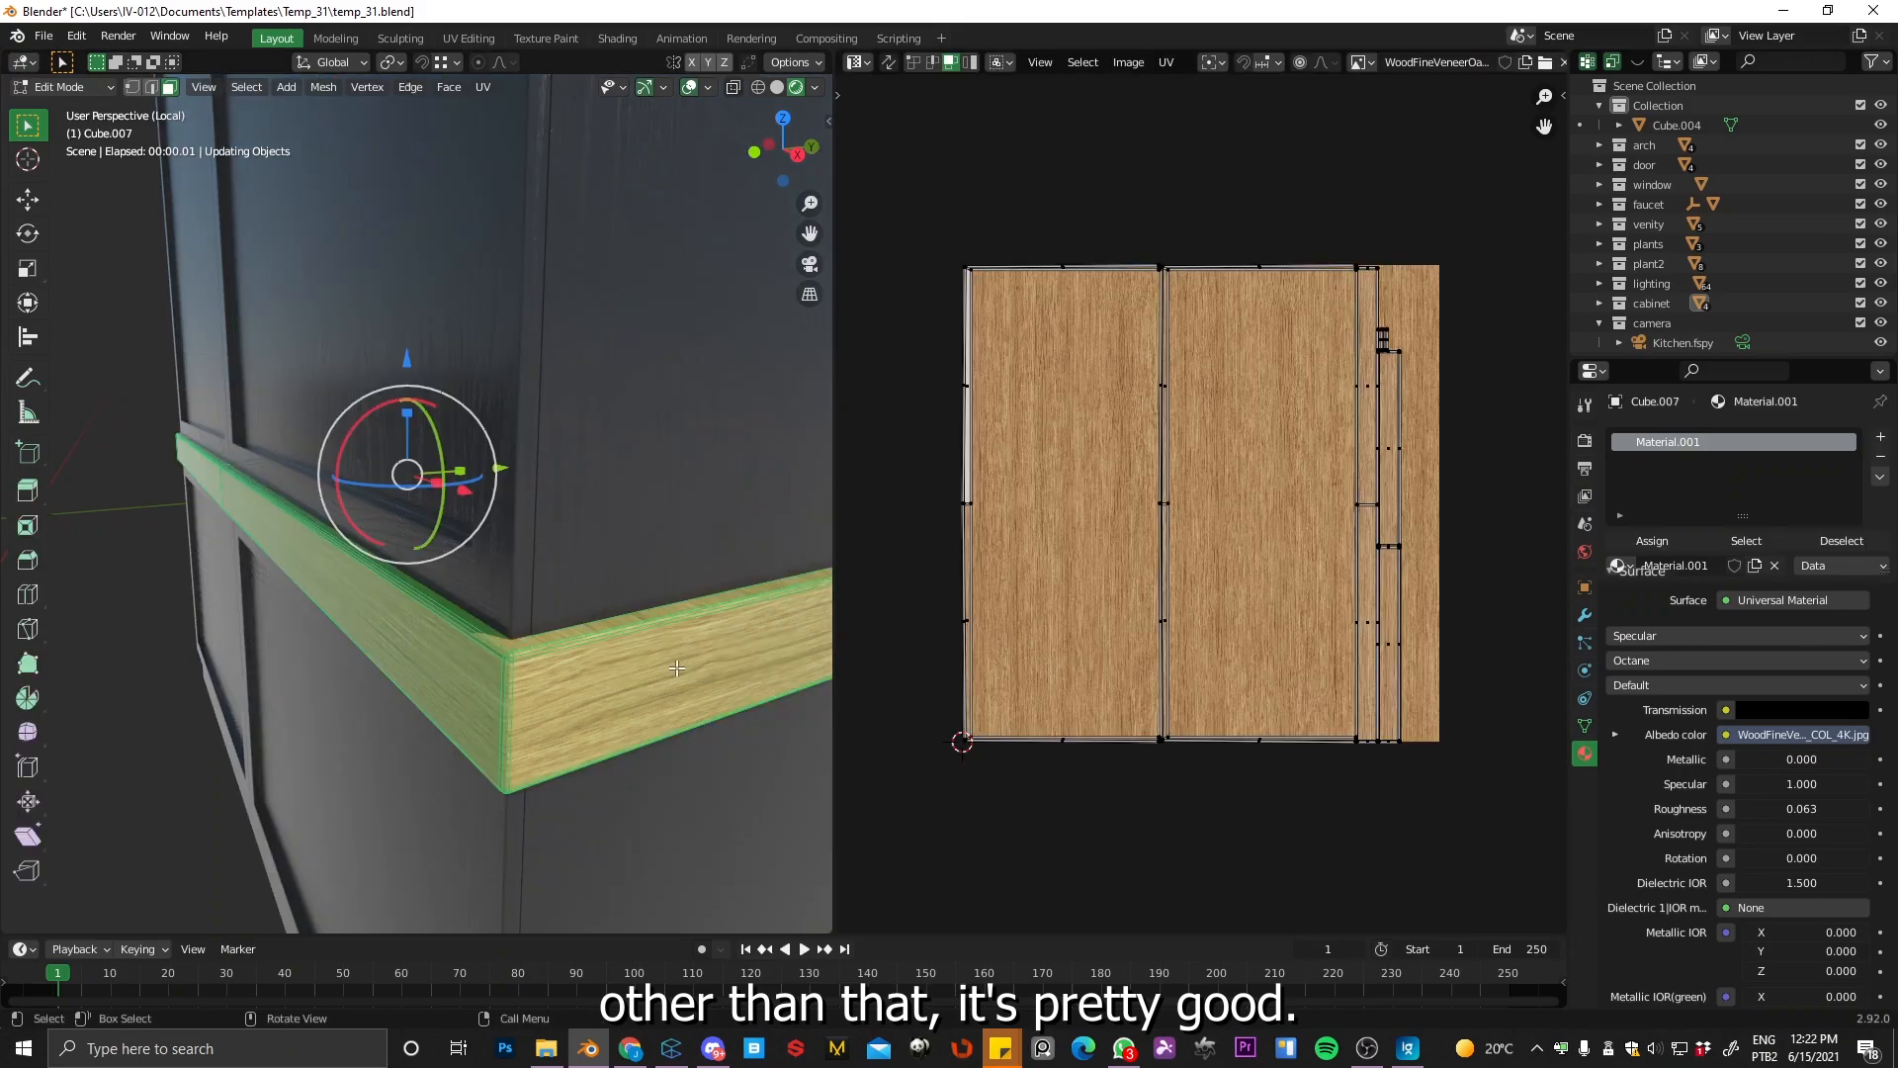
Step: Select the narrow top and underside faces along both sides of the middle moulding
left_click(555, 642)
middle_click_drag(554, 642, 424, 527, "ctrl")
scroll(527, 527, "up", 4)
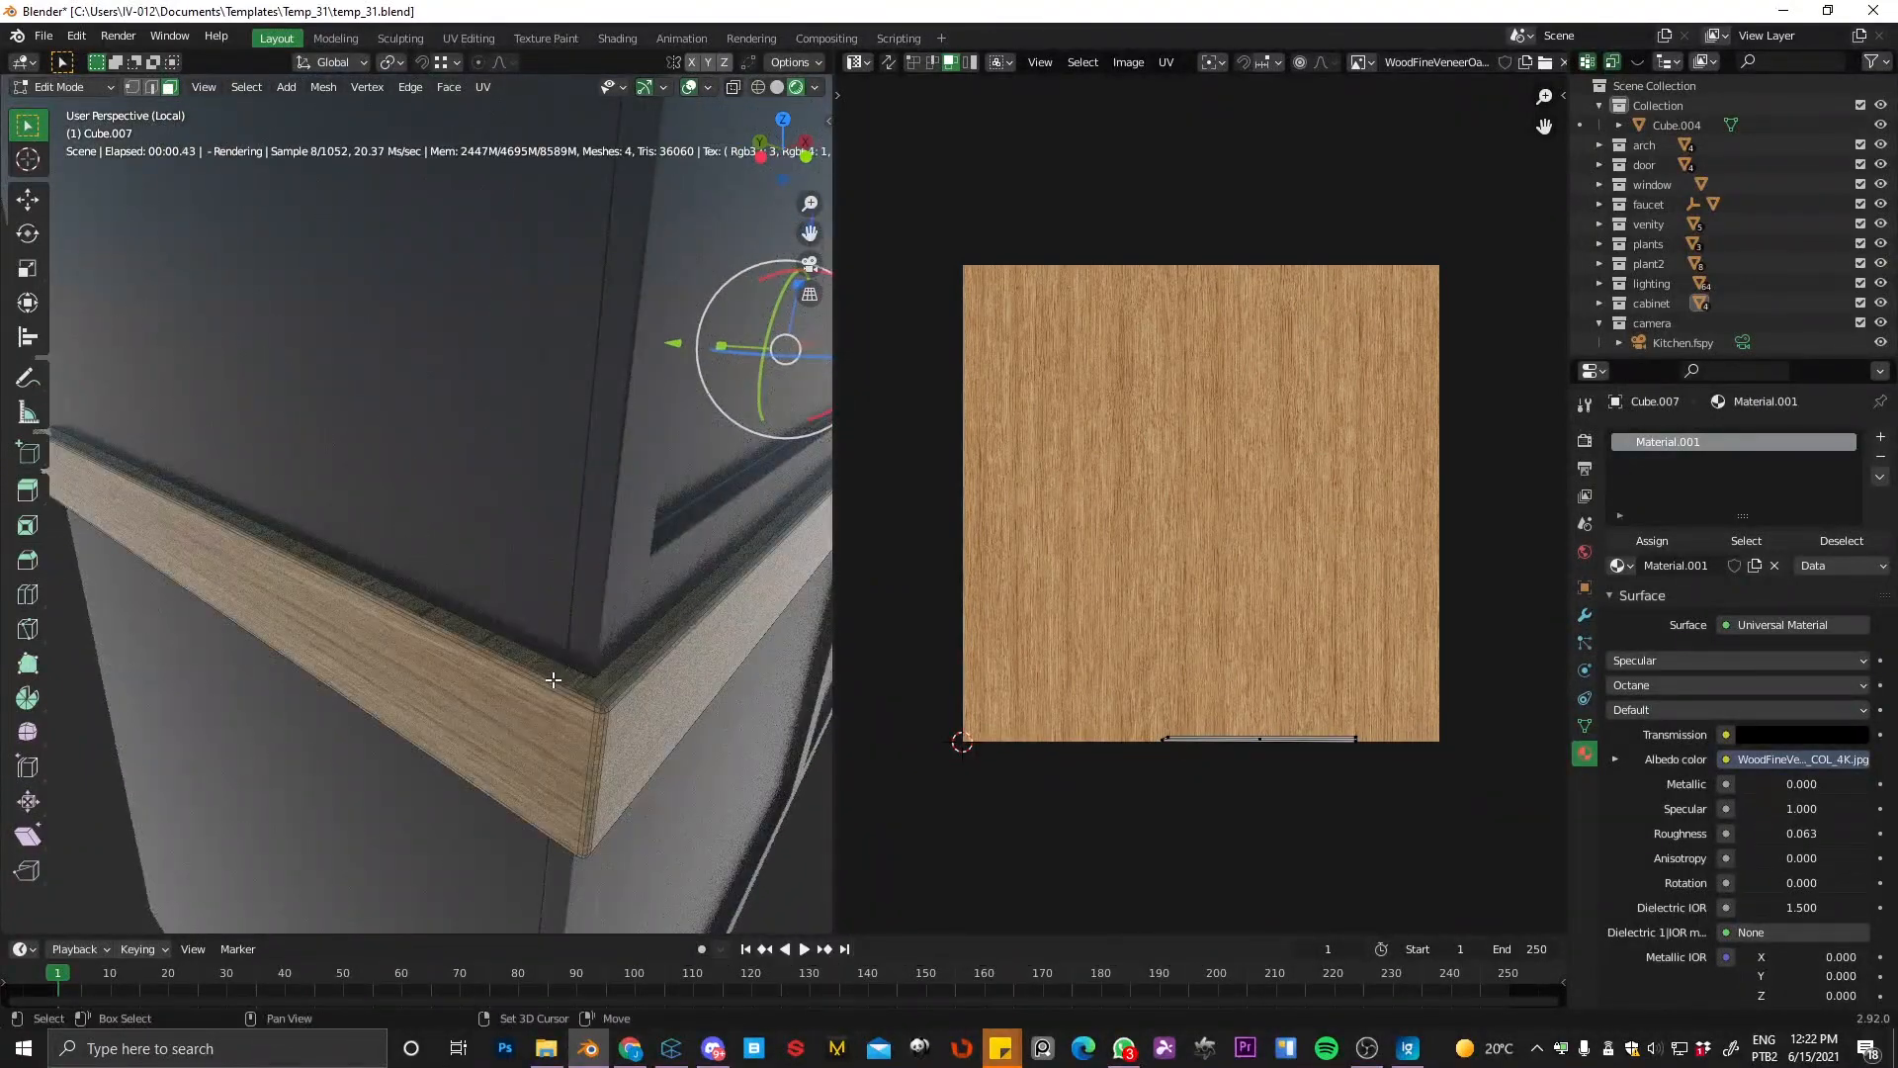
left_click(553, 680, "shift")
middle_click_drag(657, 710, 661, 619)
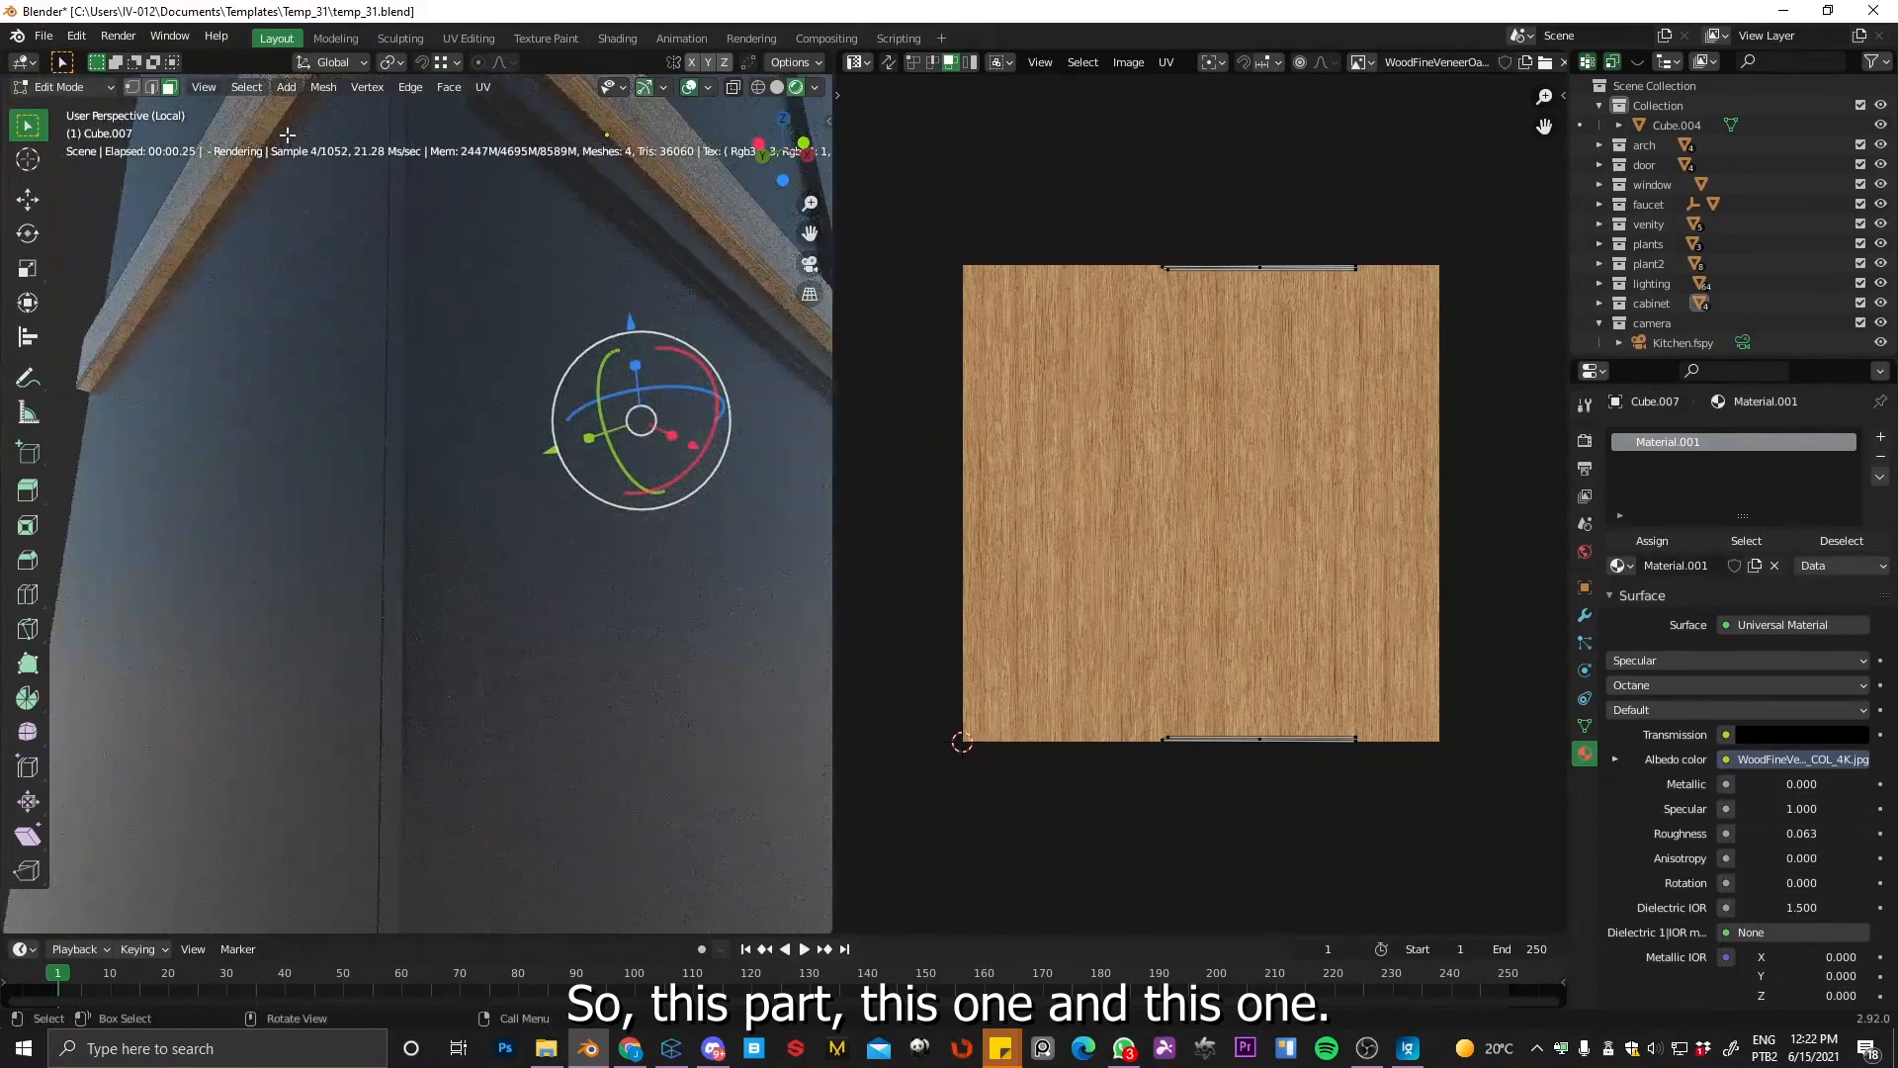
left_click(263, 132, "shift")
middle_click_drag(788, 441, 534, 462)
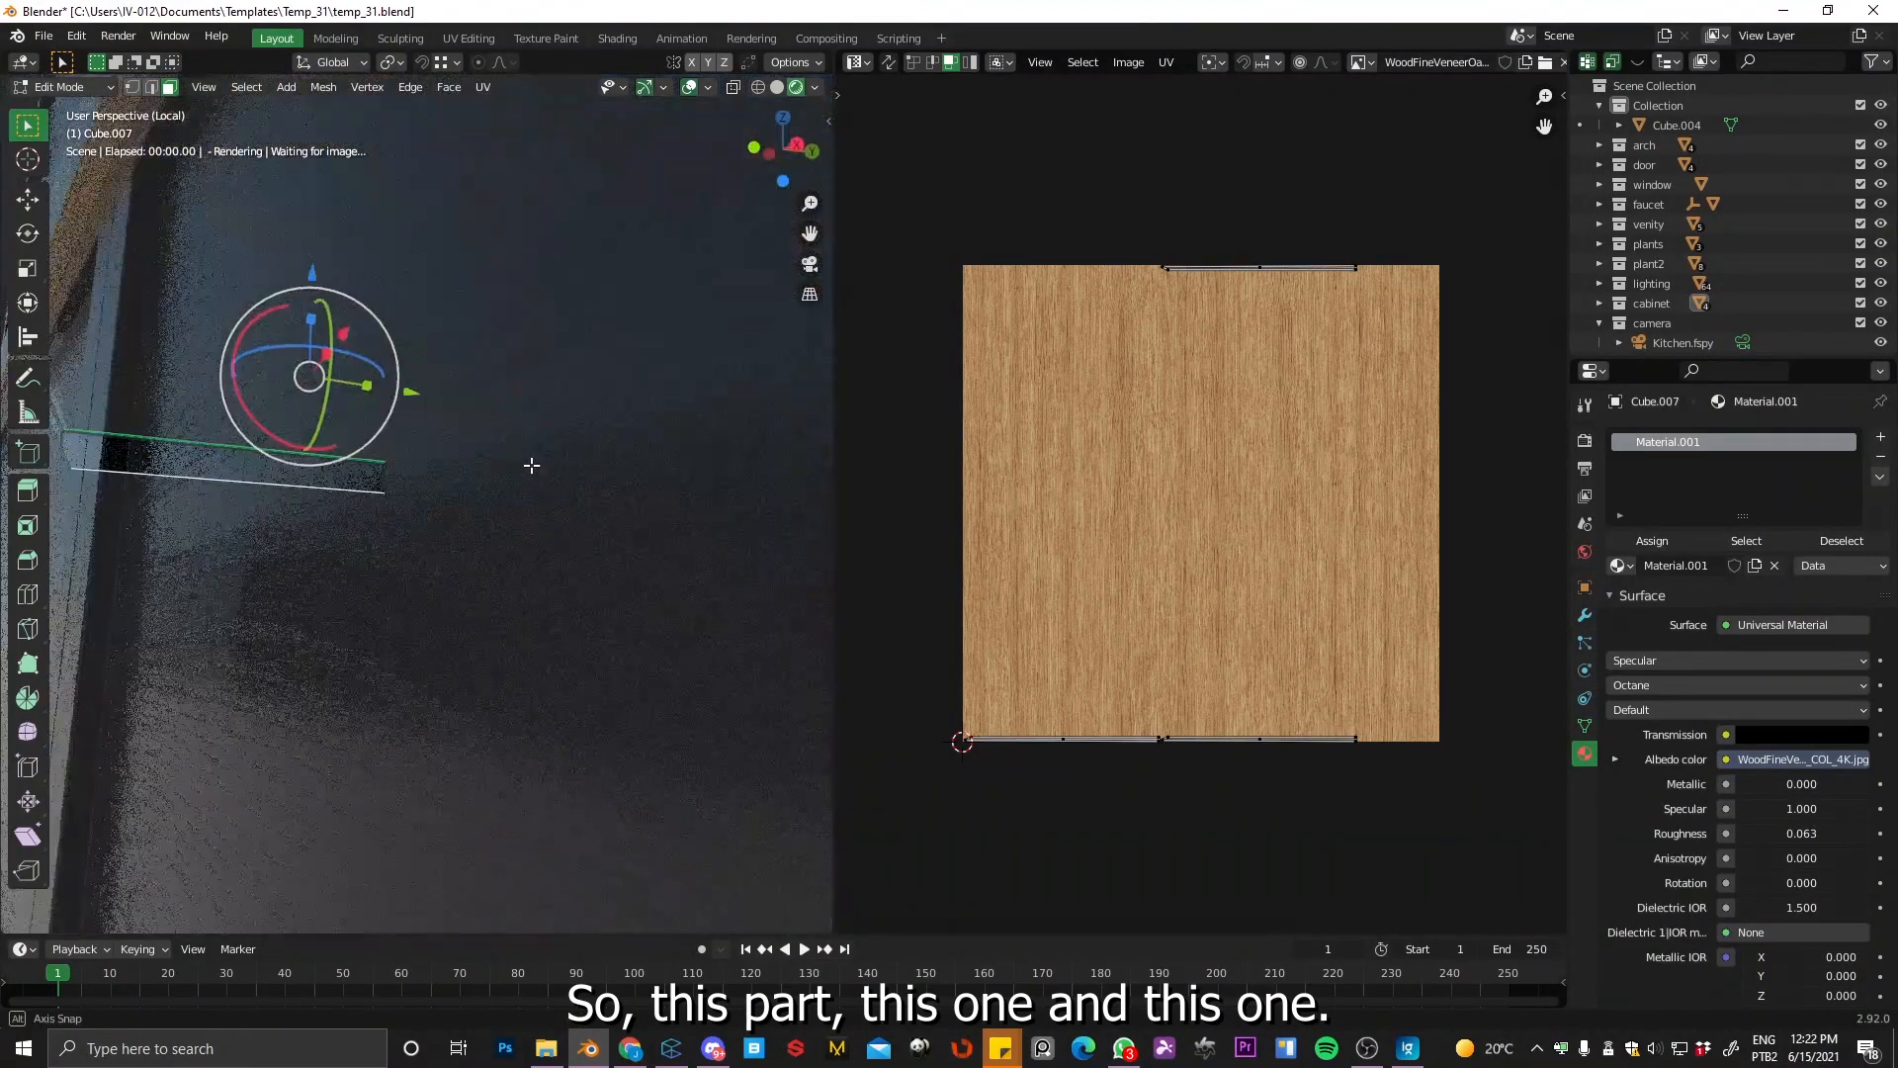
scroll(551, 488, "down", 3)
middle_click_drag(502, 236, 469, 227)
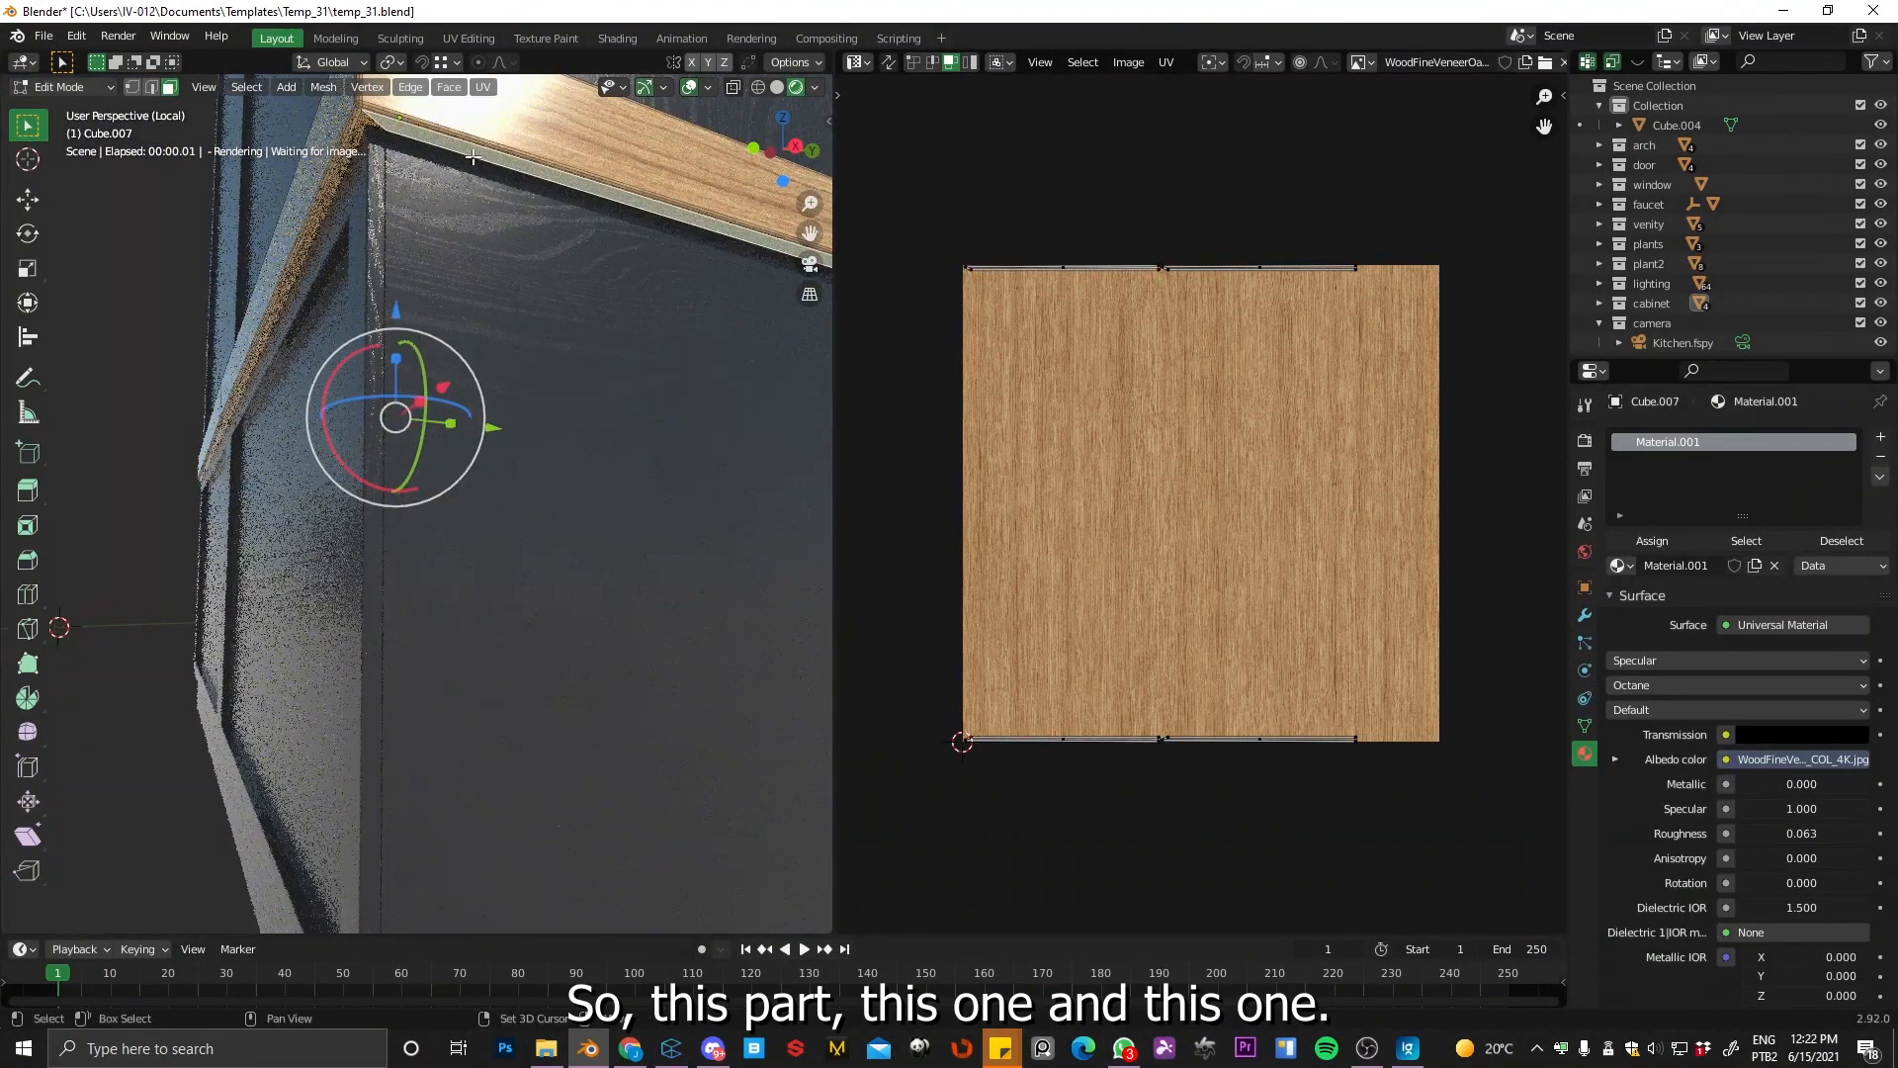
Step: Rotate the UVs of the moulding's selected narrow faces by 90° and leave Edit Mode
middle_click_drag(1289, 327, 1320, 332)
left_click_drag(932, 206, 1434, 858)
type("r")
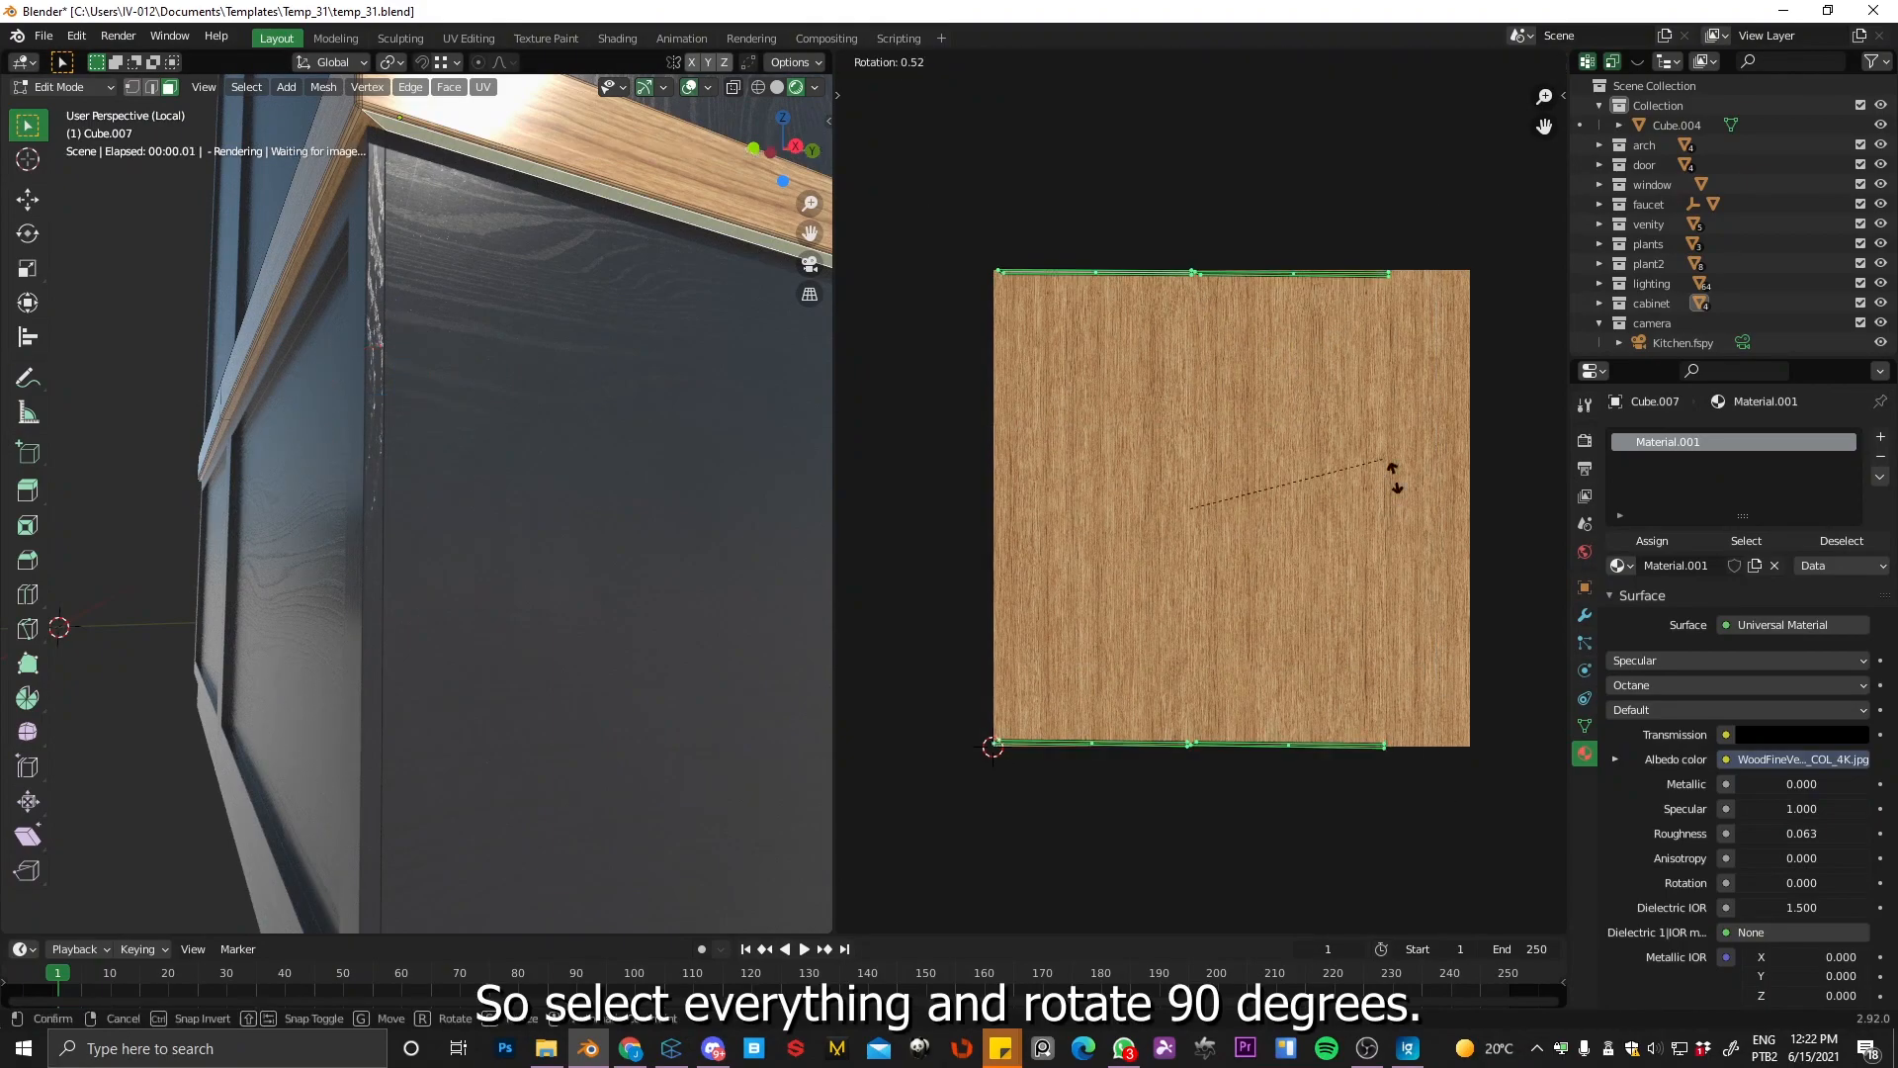
type("90")
key("Return")
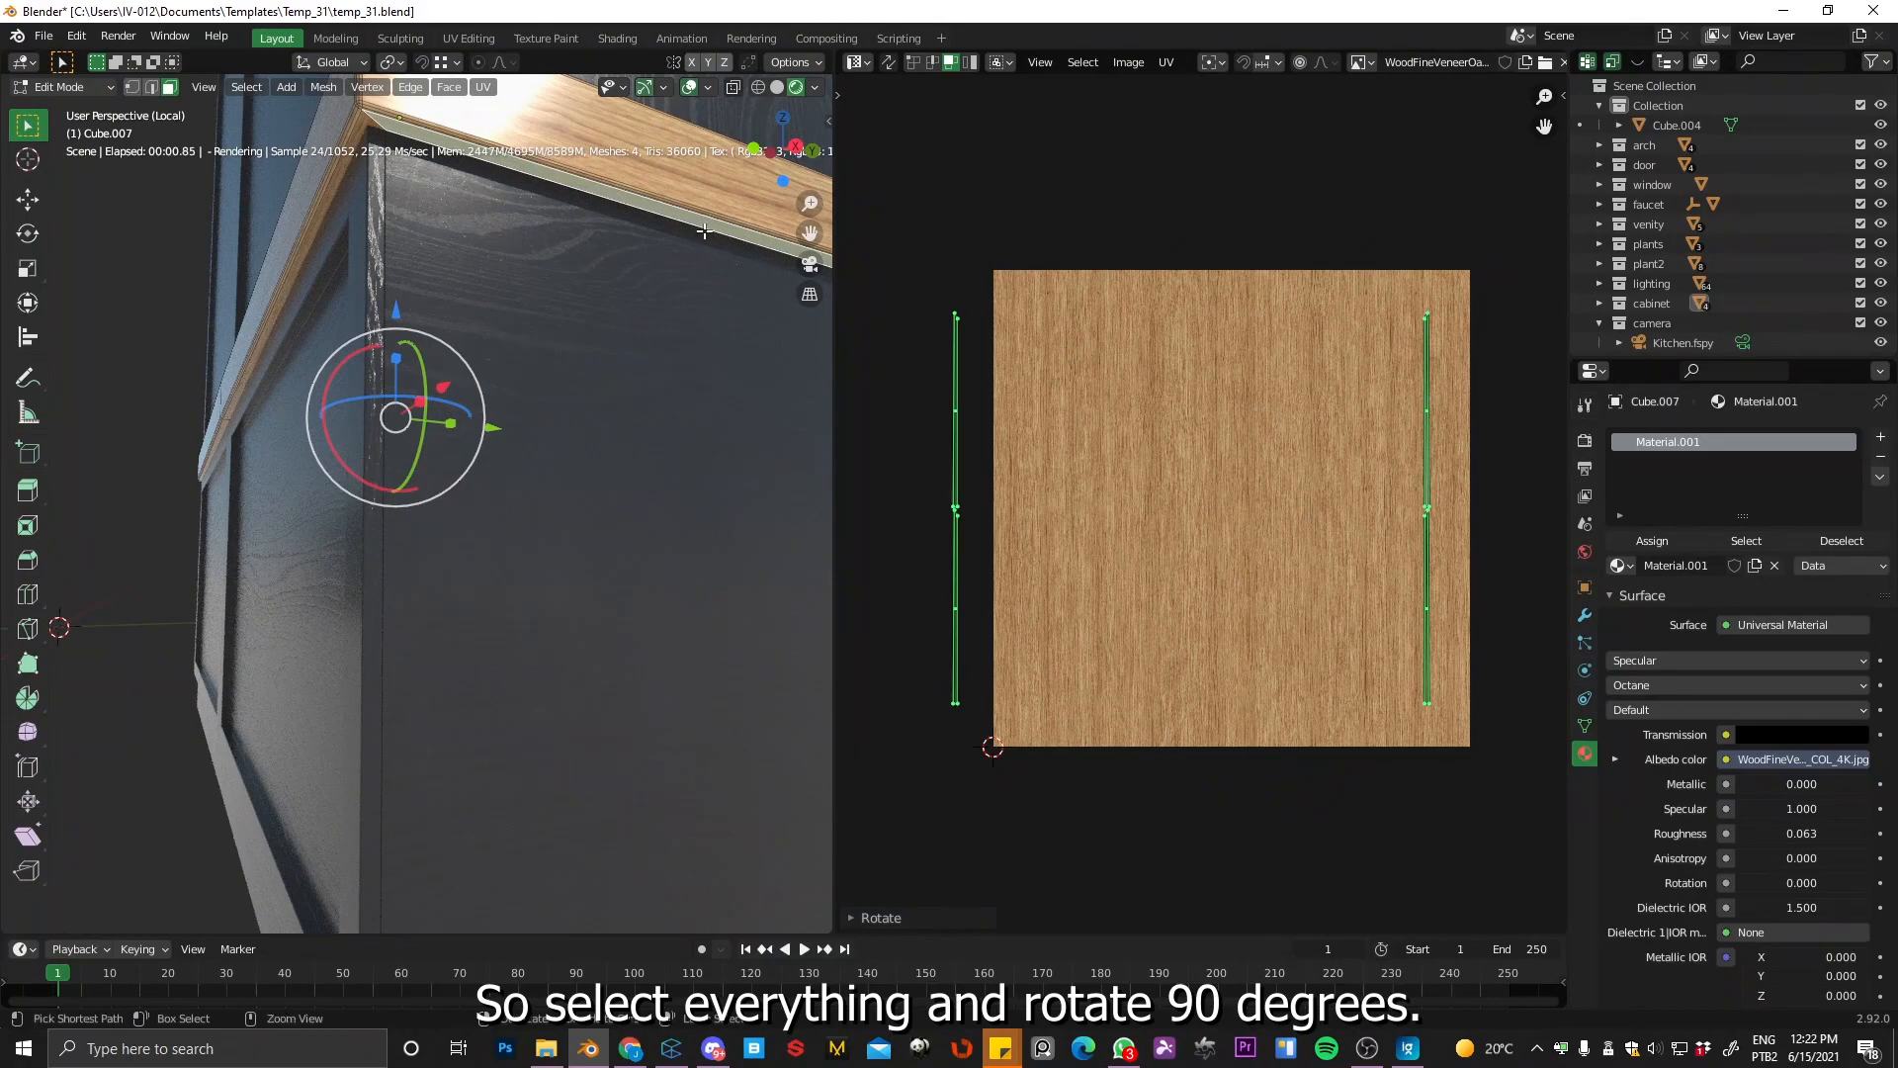
key("Tab")
Step: Return to the Shader Editor and import the veneer's GLOSS_4K.jpg and NRM16_4K.tif textures into the moulding's material
left_click(858, 61)
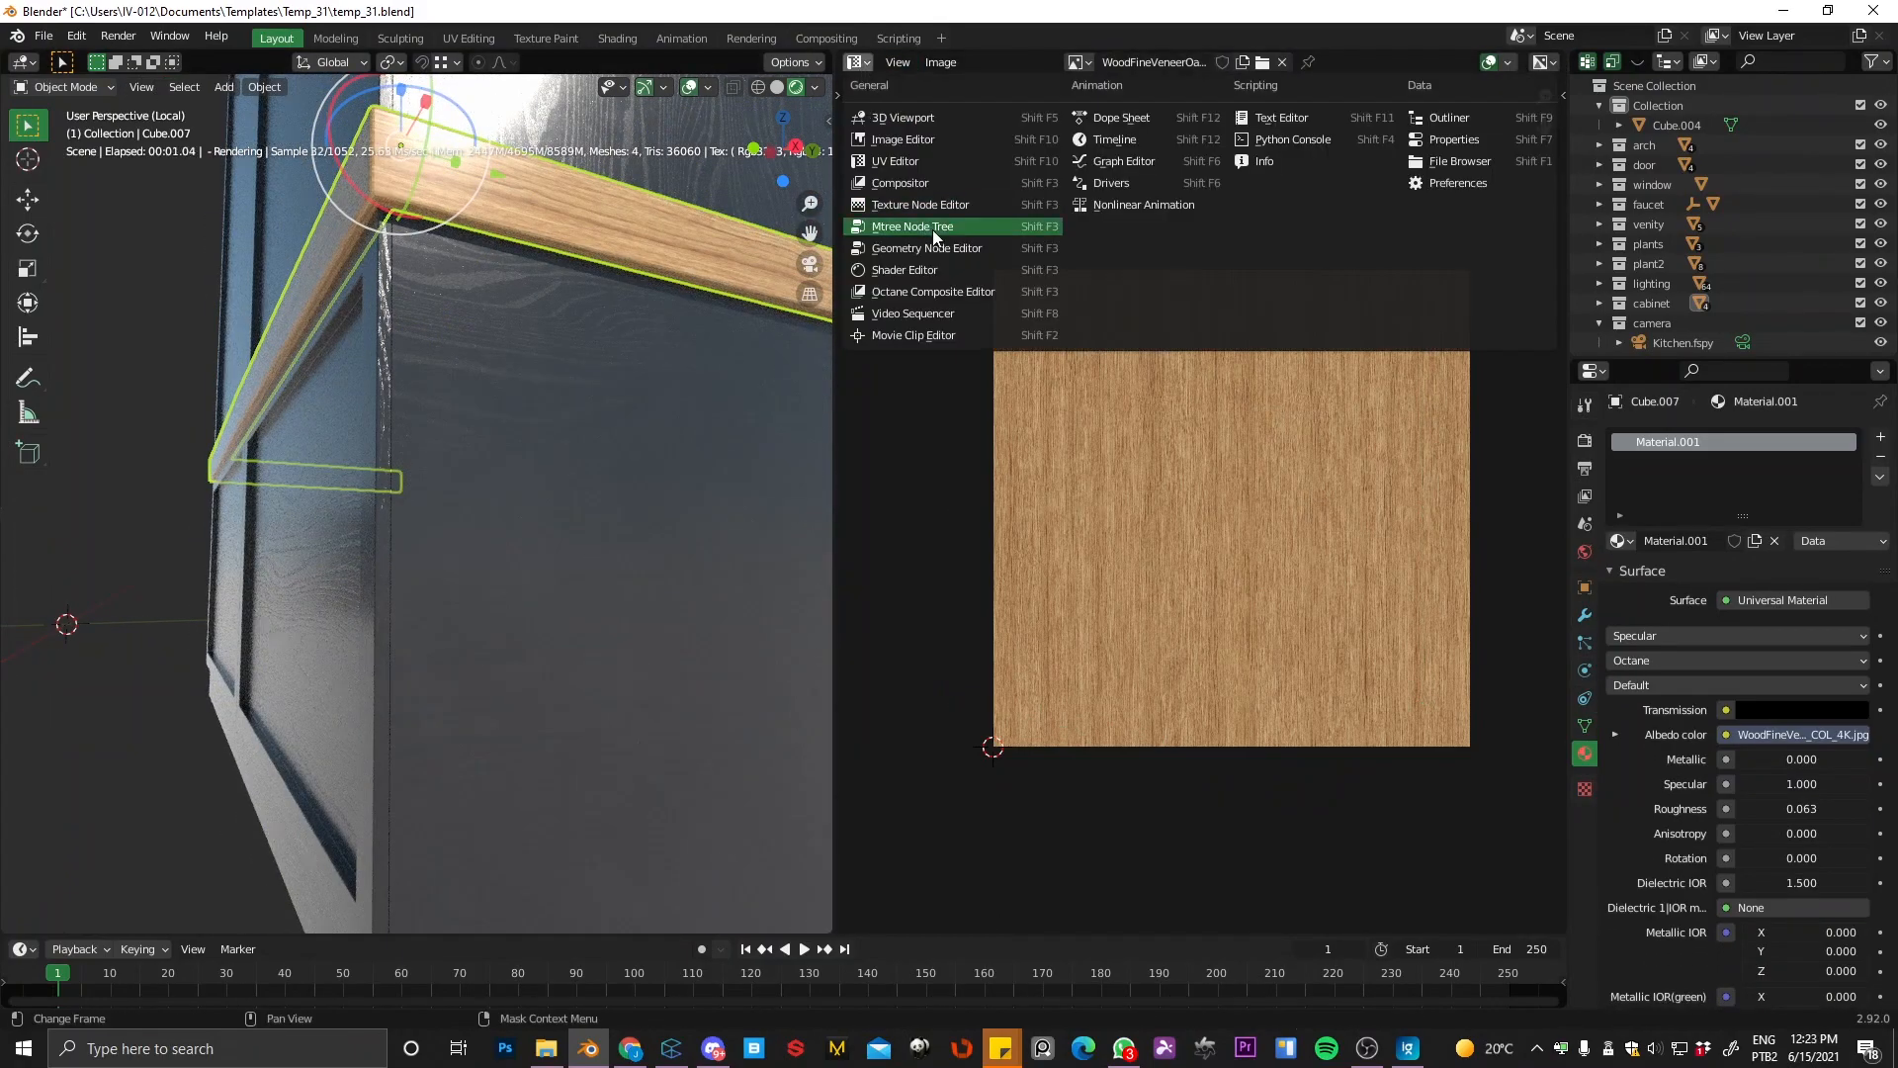
left_click(933, 269)
middle_click_drag(584, 334, 642, 547)
middle_click_drag(1056, 287, 1118, 301)
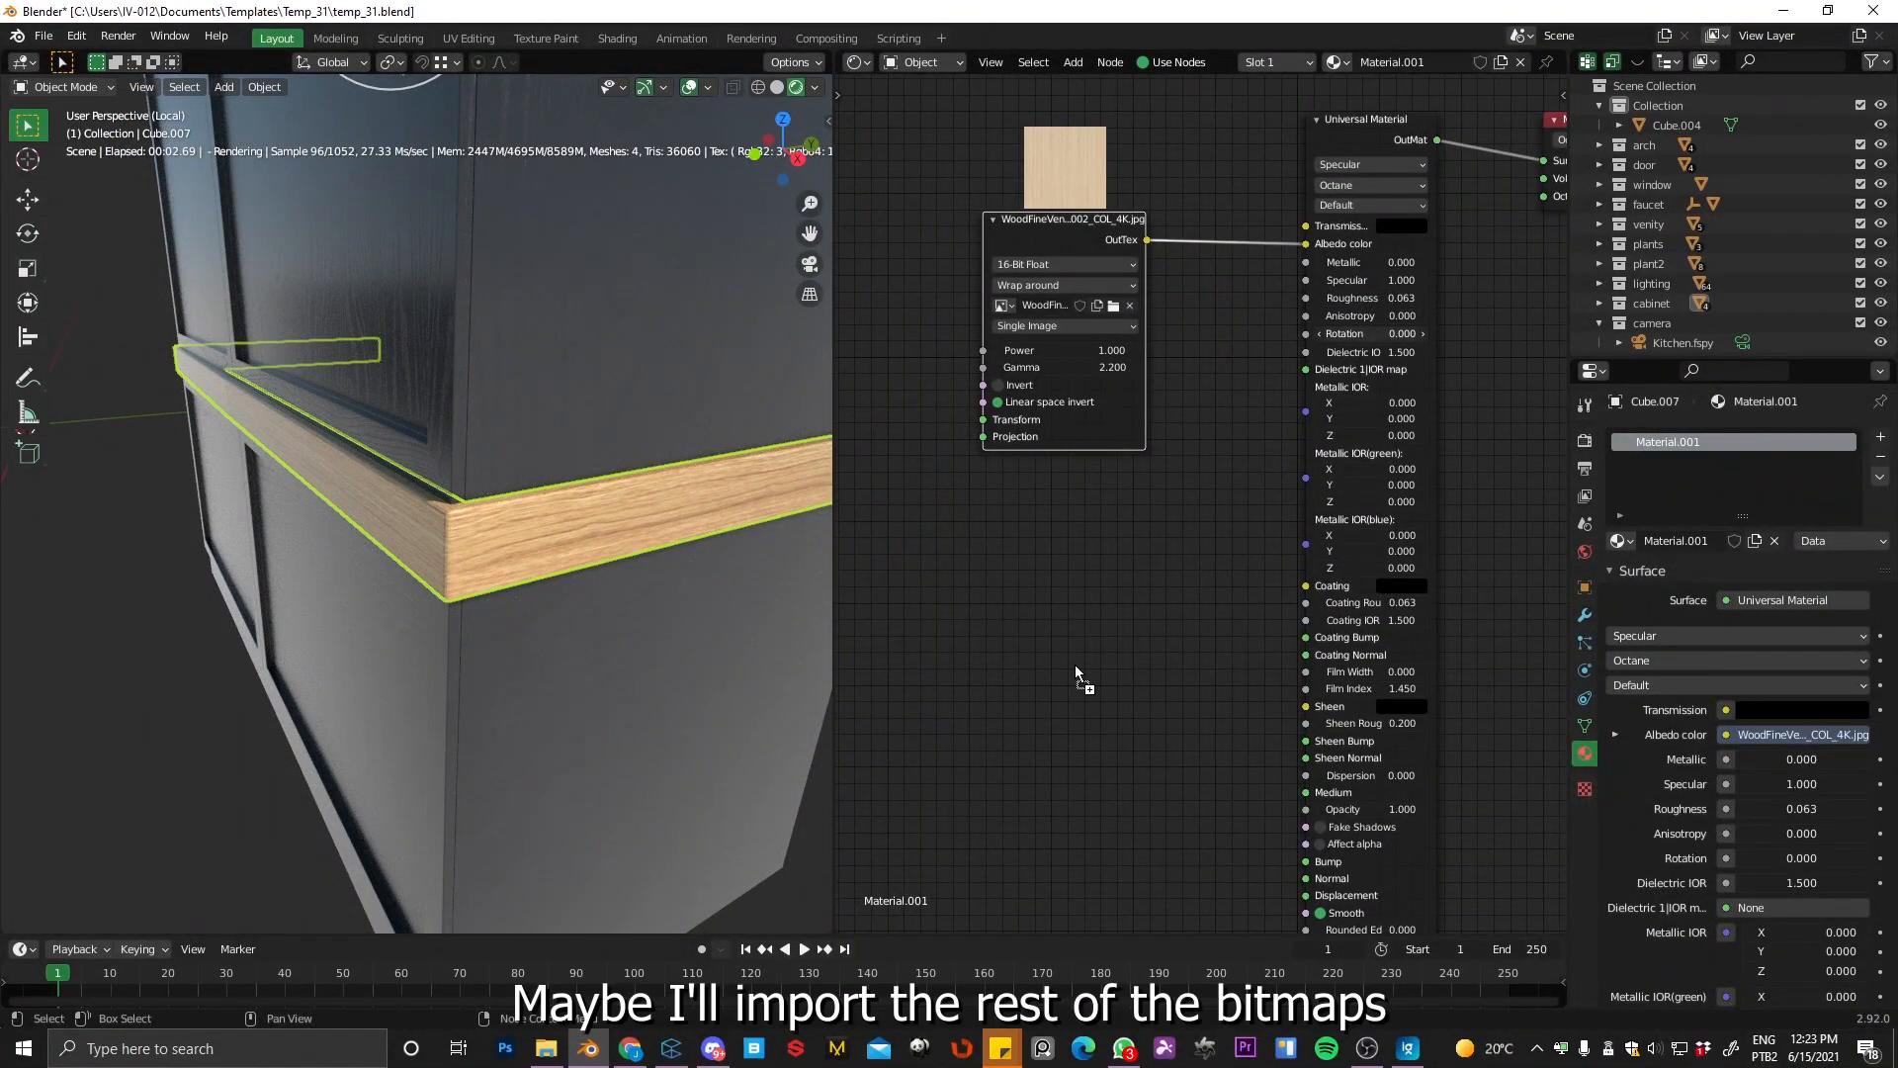
left_click_drag(1081, 666, 1075, 668)
left_click_drag(1888, 405, 1072, 544)
left_click_drag(1179, 572, 999, 572)
Step: Connect the gloss texture, inverted, to Roughness and the normal texture to Normal, lining up the texture nodes
left_click_drag(1116, 507, 1317, 298)
left_click(874, 708)
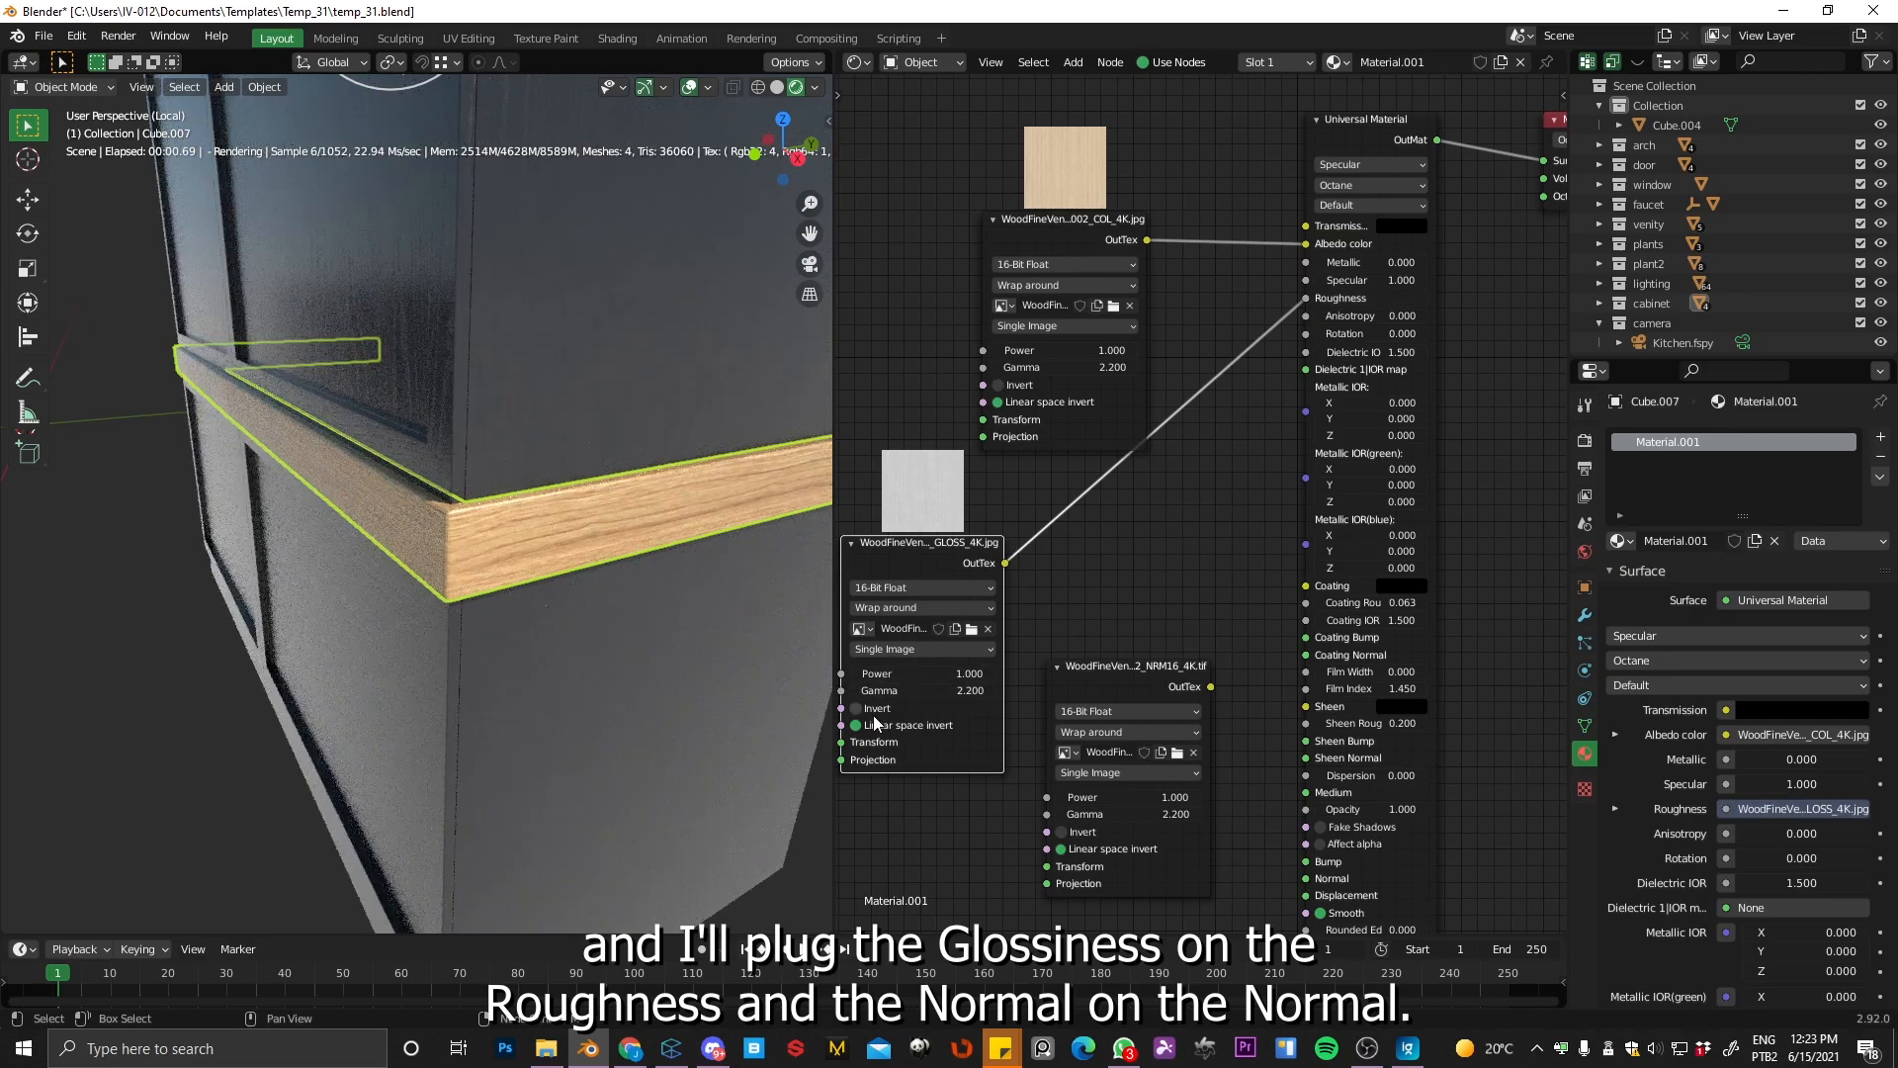
middle_click_drag(1225, 697, 1206, 567)
left_click_drag(1202, 565, 1301, 759)
left_click_drag(1129, 562, 1034, 713)
left_click_drag(939, 436, 1056, 435)
scroll(1104, 247, "down", 4)
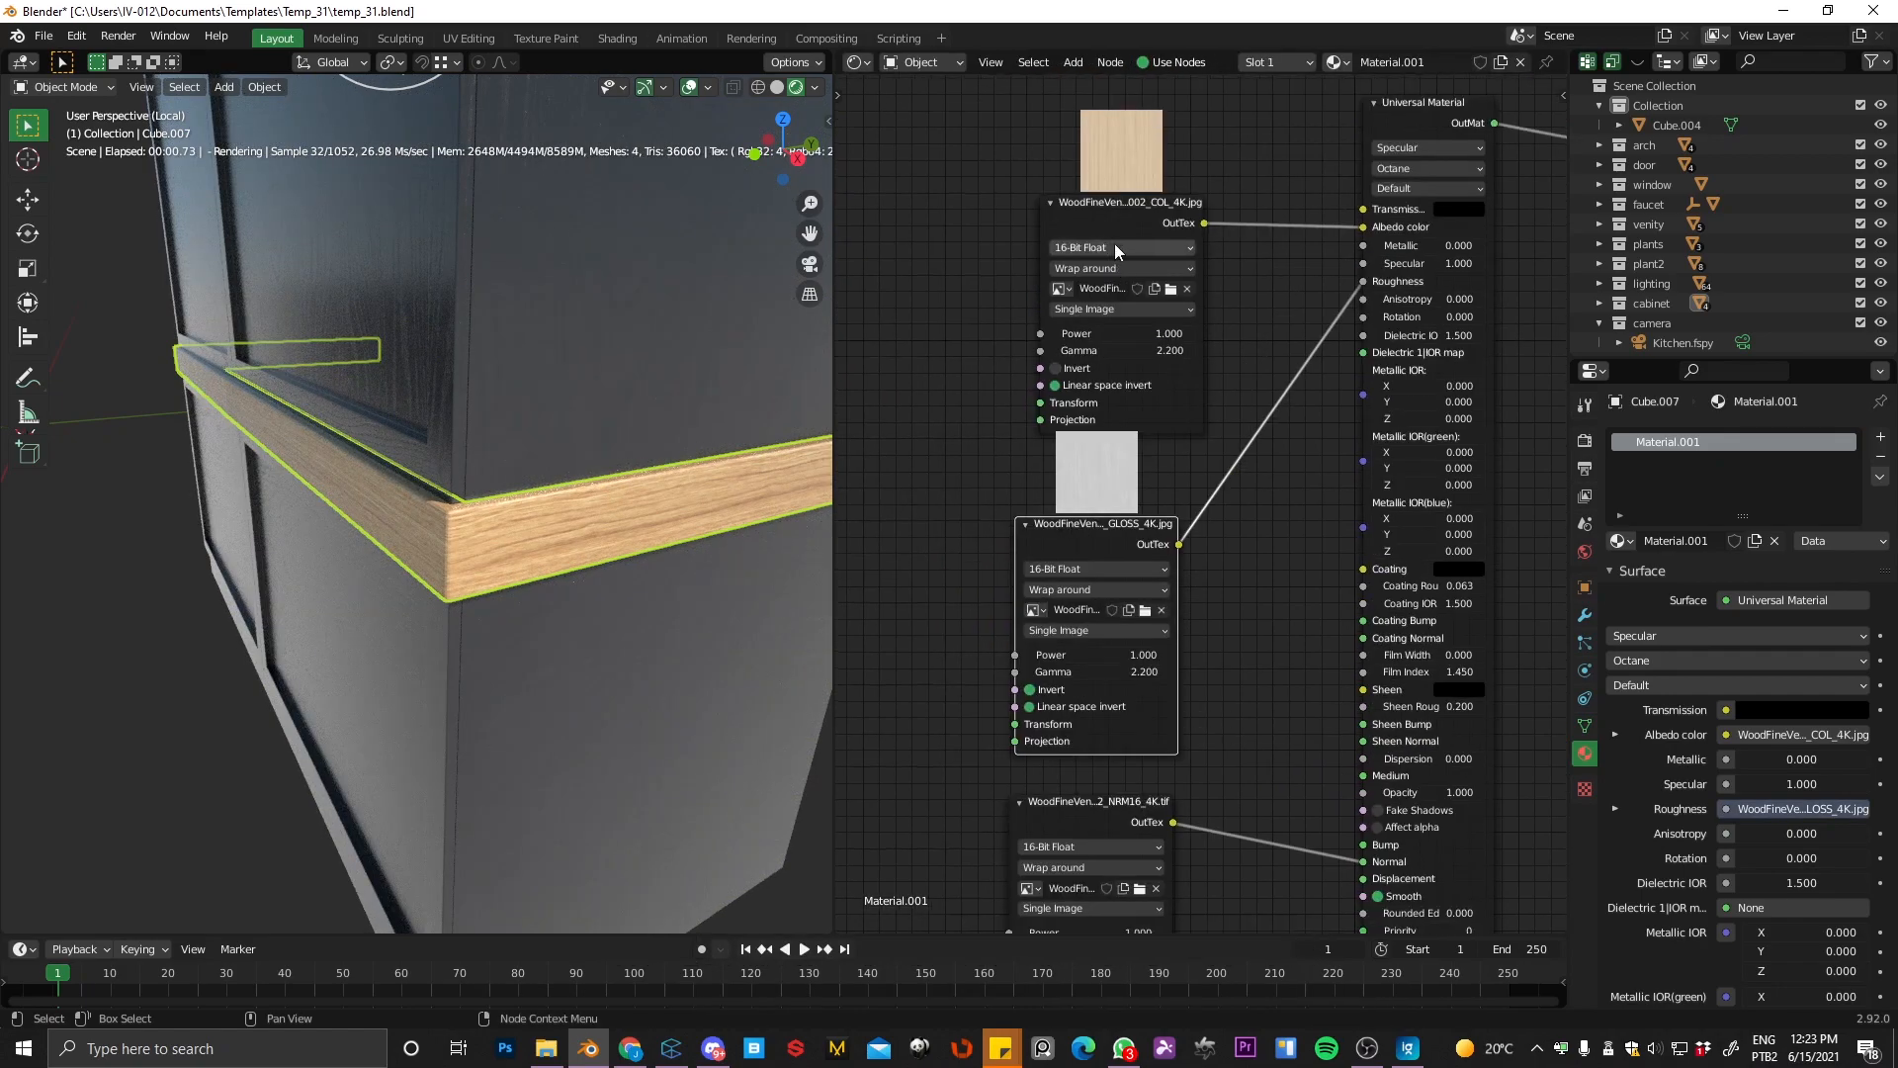
Step: Add a shared Full Transform node to the three wood veneer image textures: COL, GLOSS and NRM16
left_click_drag(968, 243, 1137, 909)
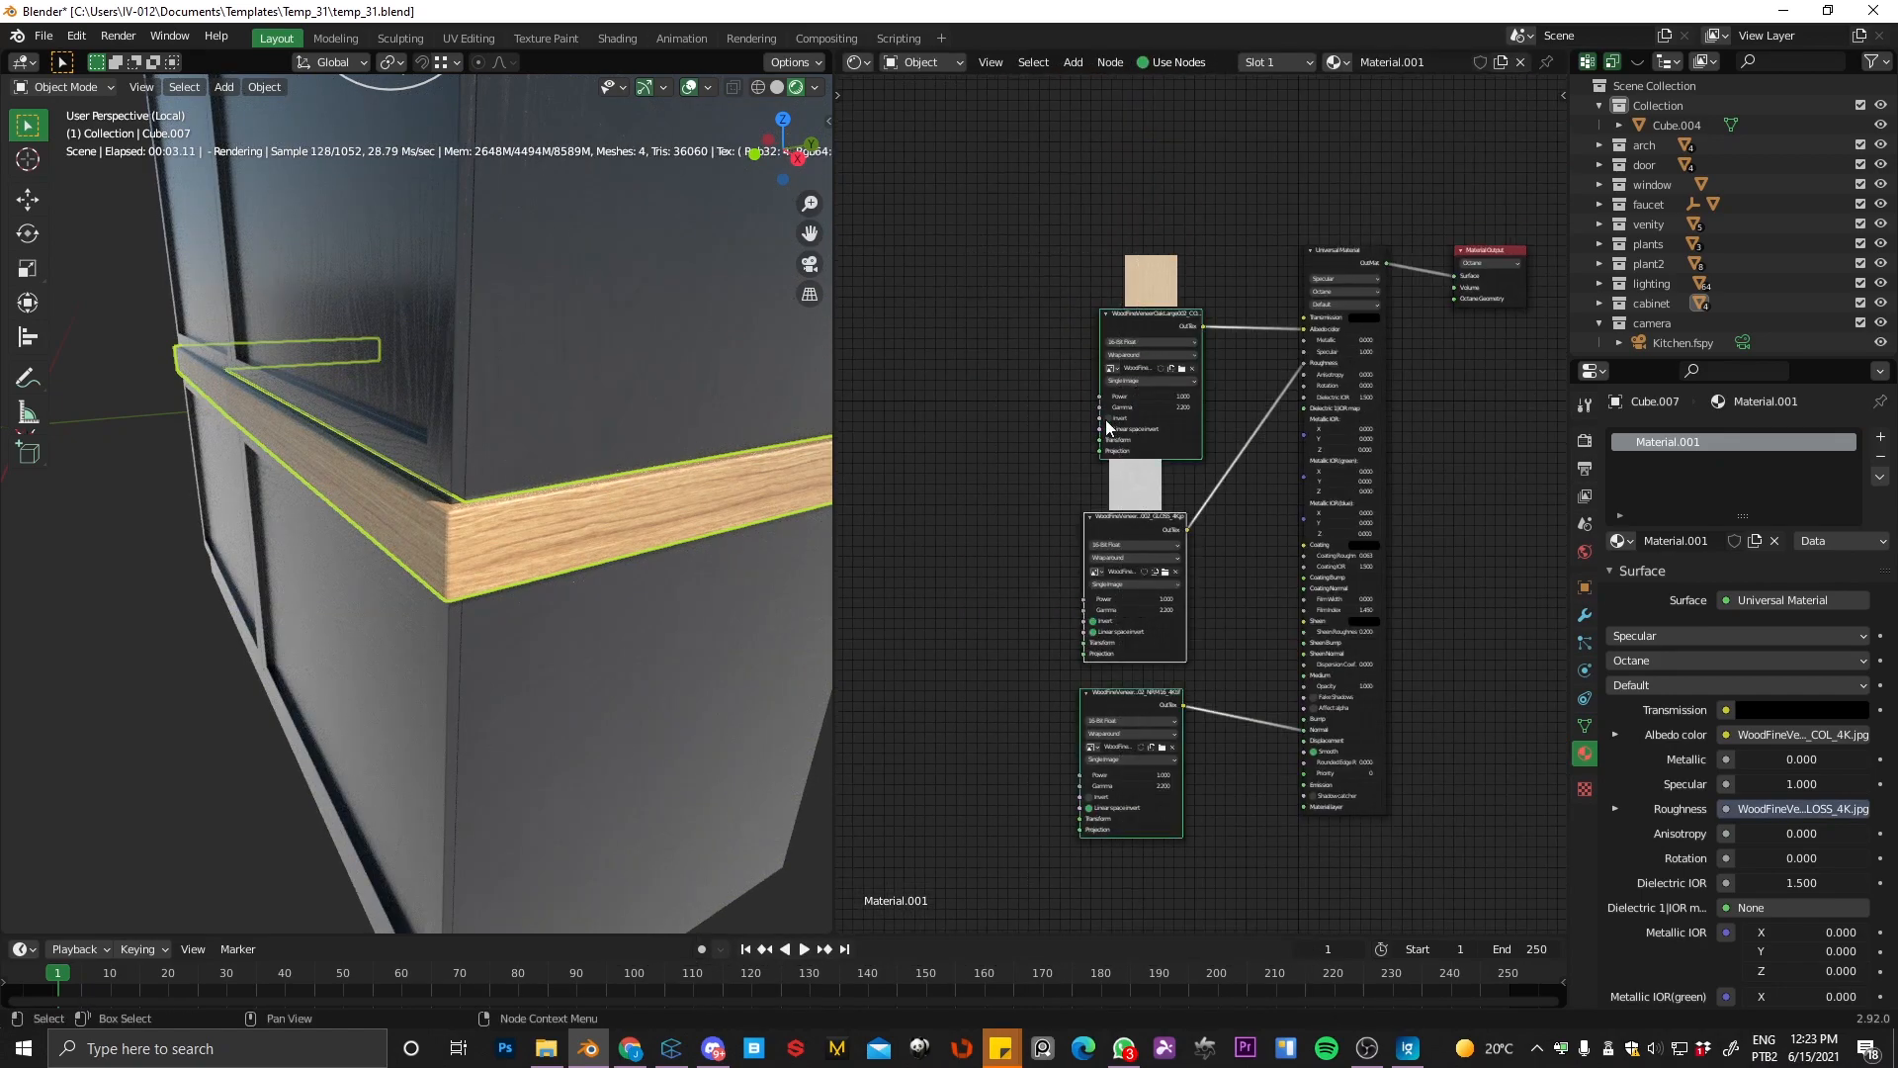
right_click(1149, 374)
right_click(1167, 314)
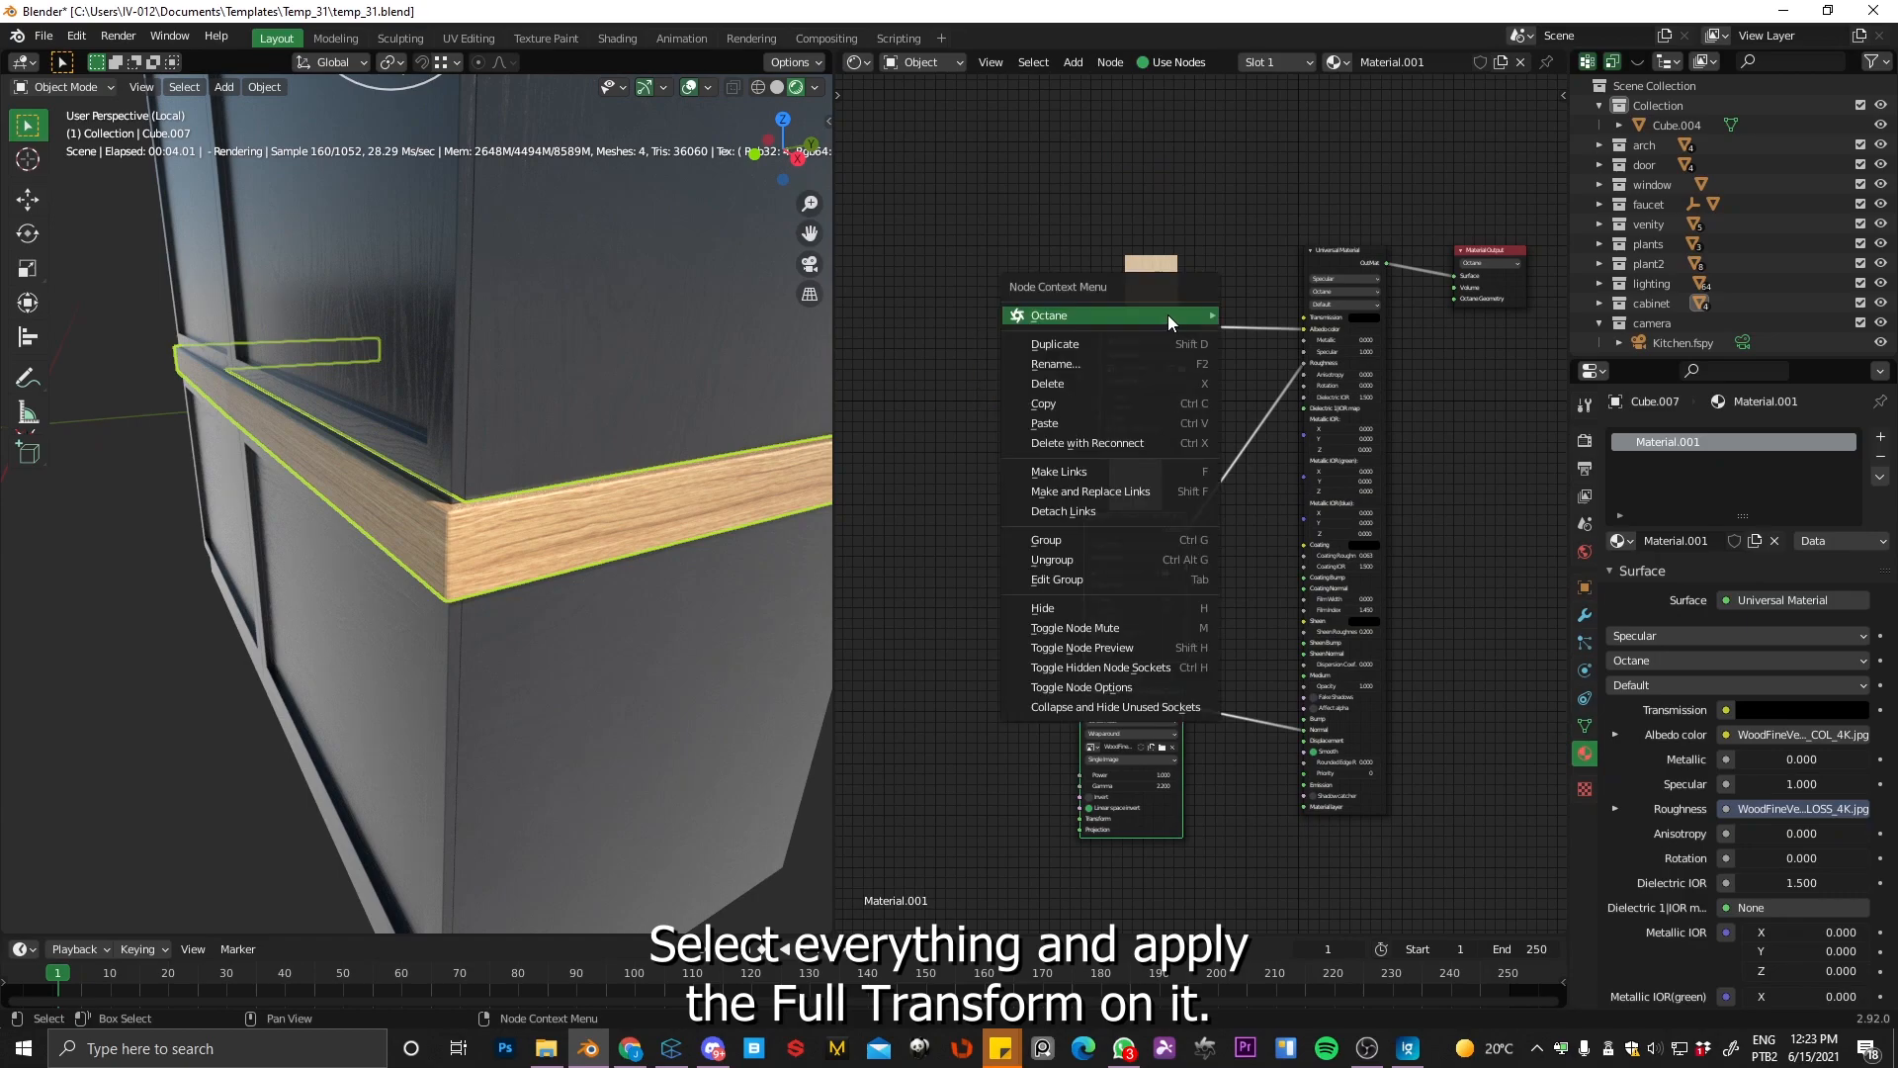
mouse_move(1167, 314)
left_click(1335, 365)
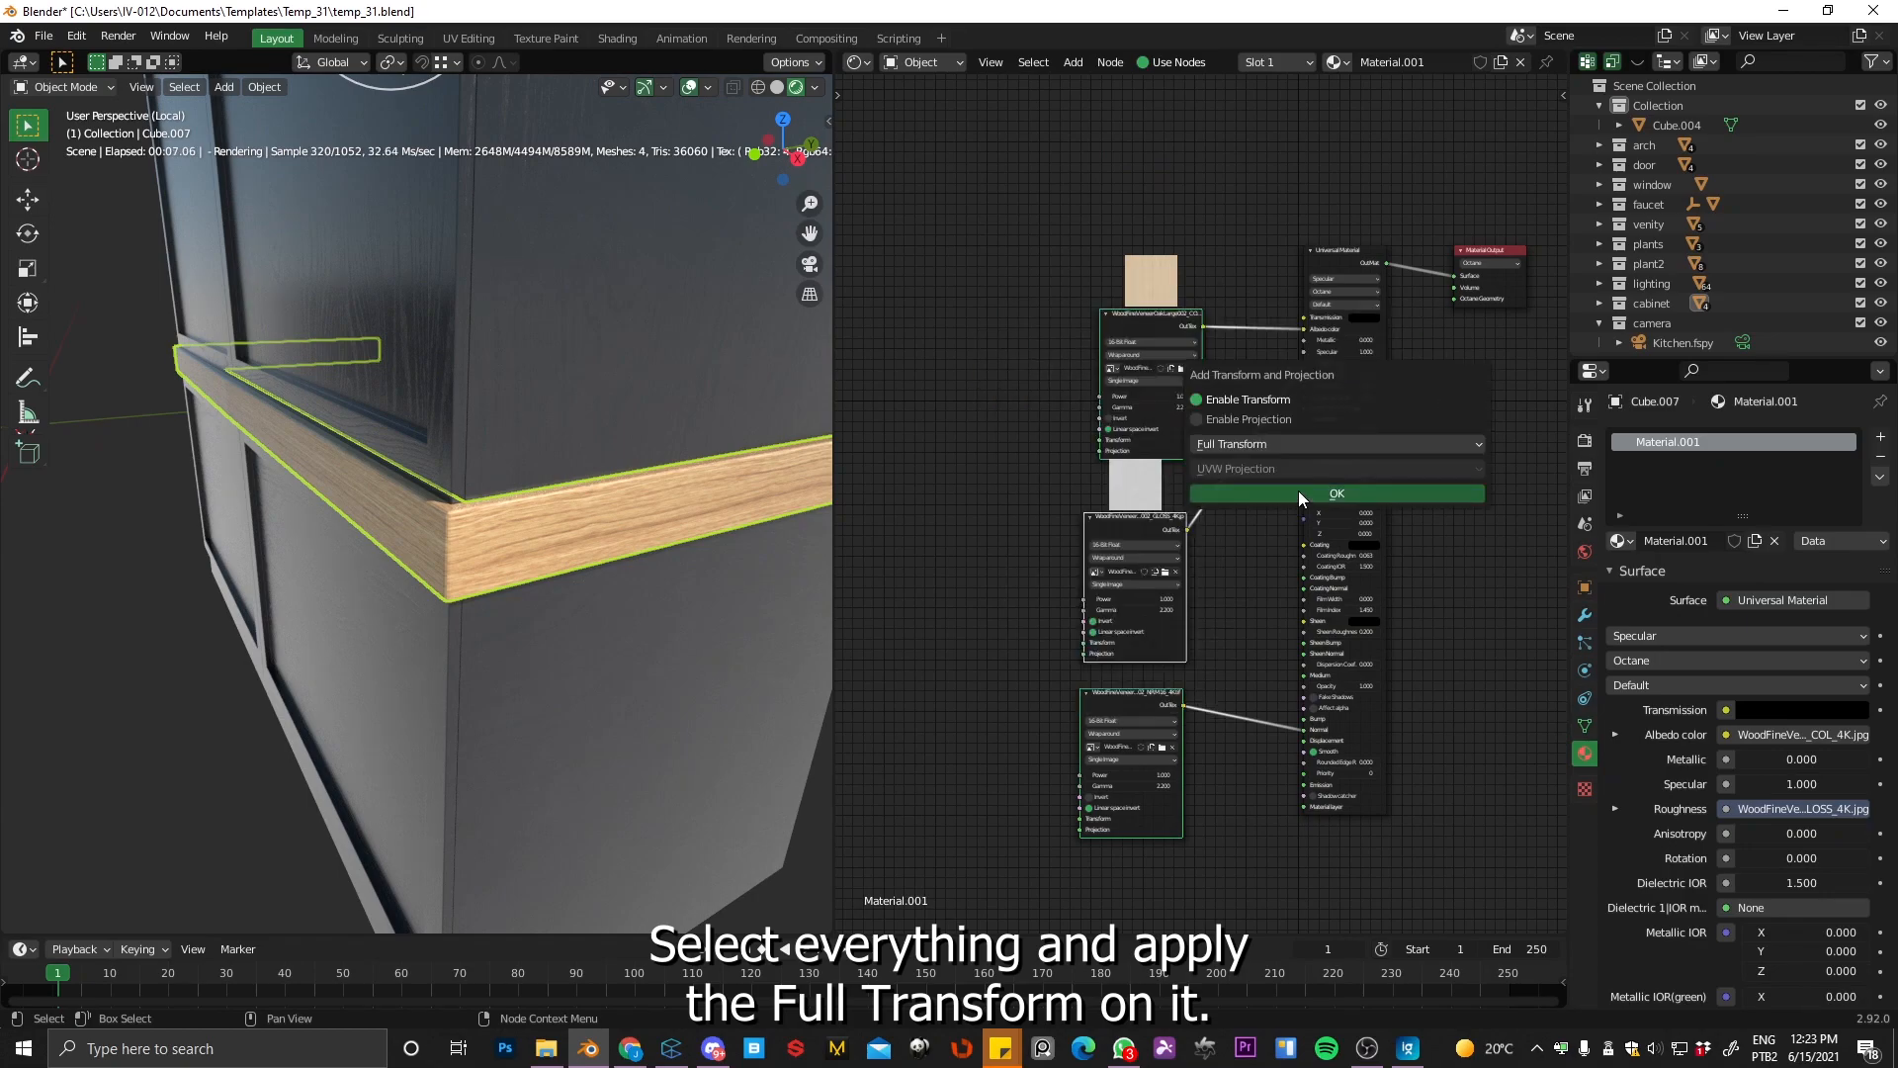
middle_click_drag(1235, 393, 990, 508, "ctrl")
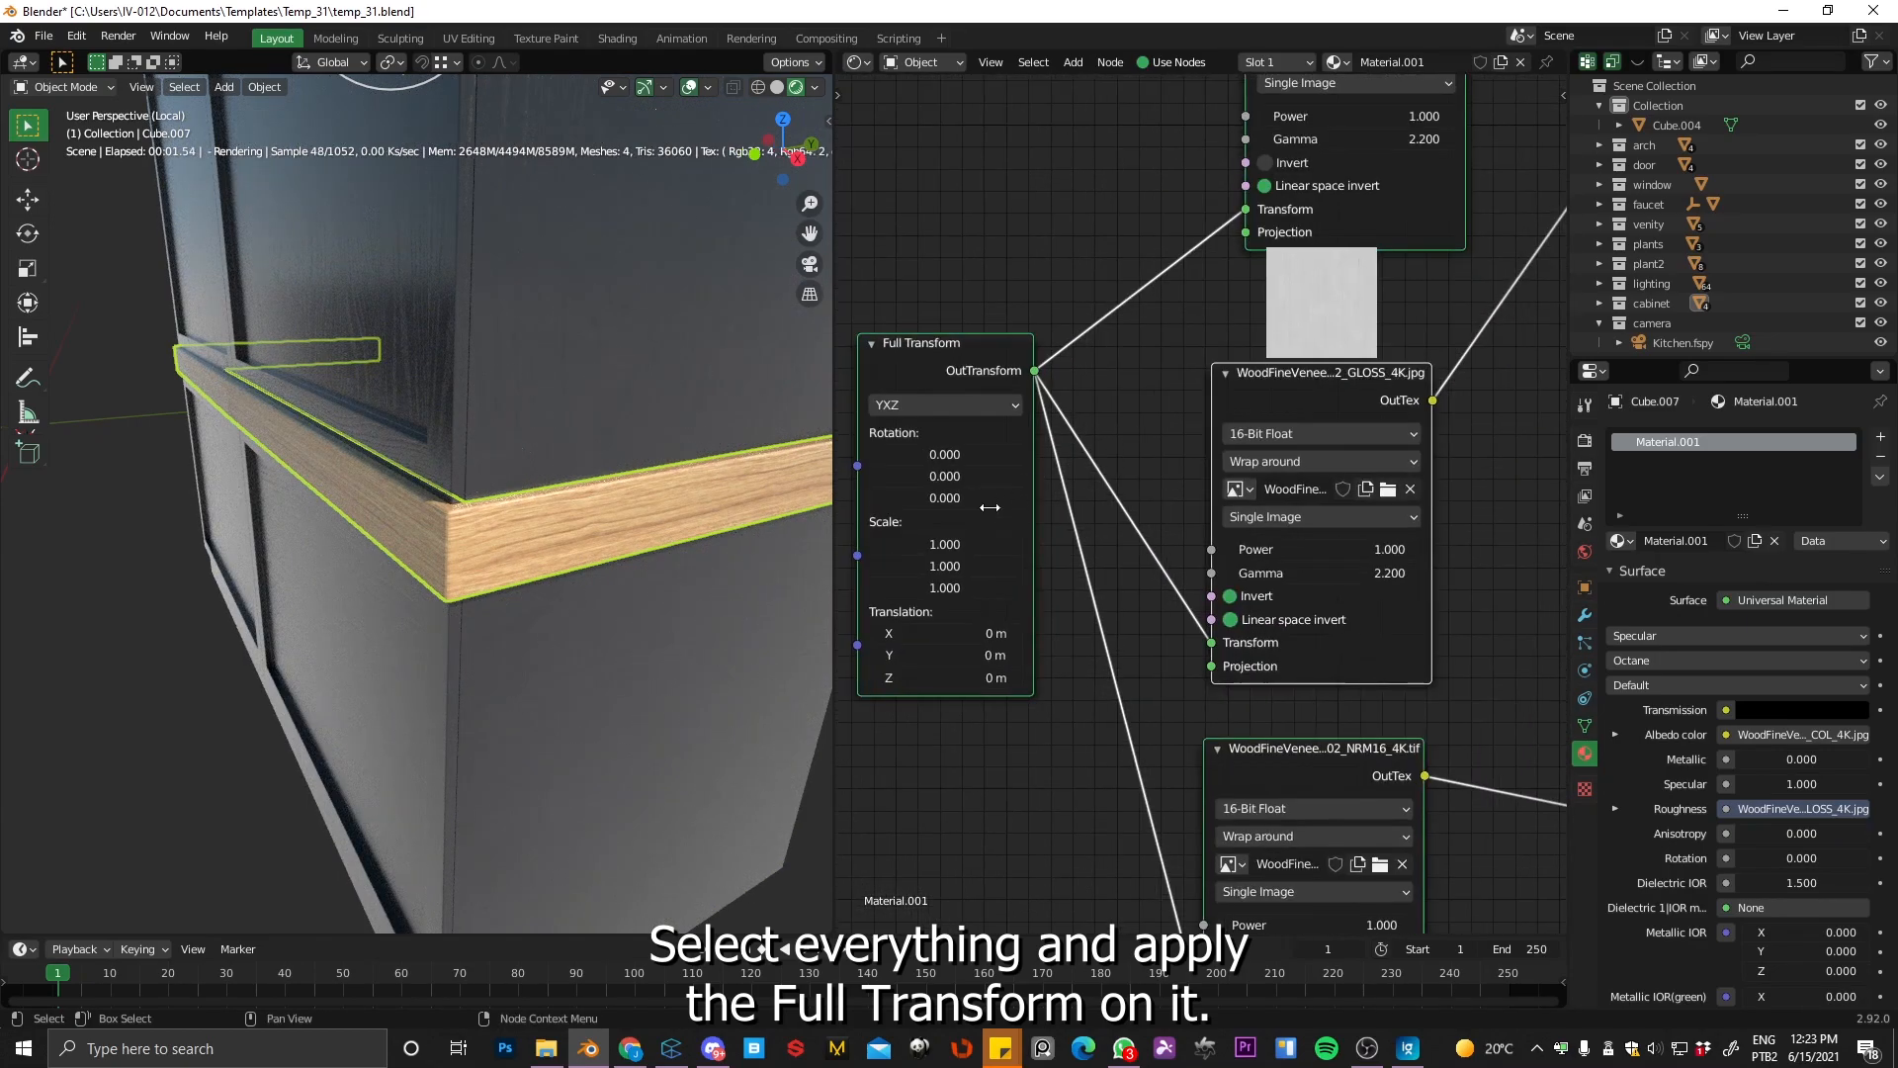
Step: Try a different Y scale on the wood's Full Transform node and reset it to 1
left_click_drag(960, 553, 903, 571)
left_click(970, 260)
left_click(900, 565)
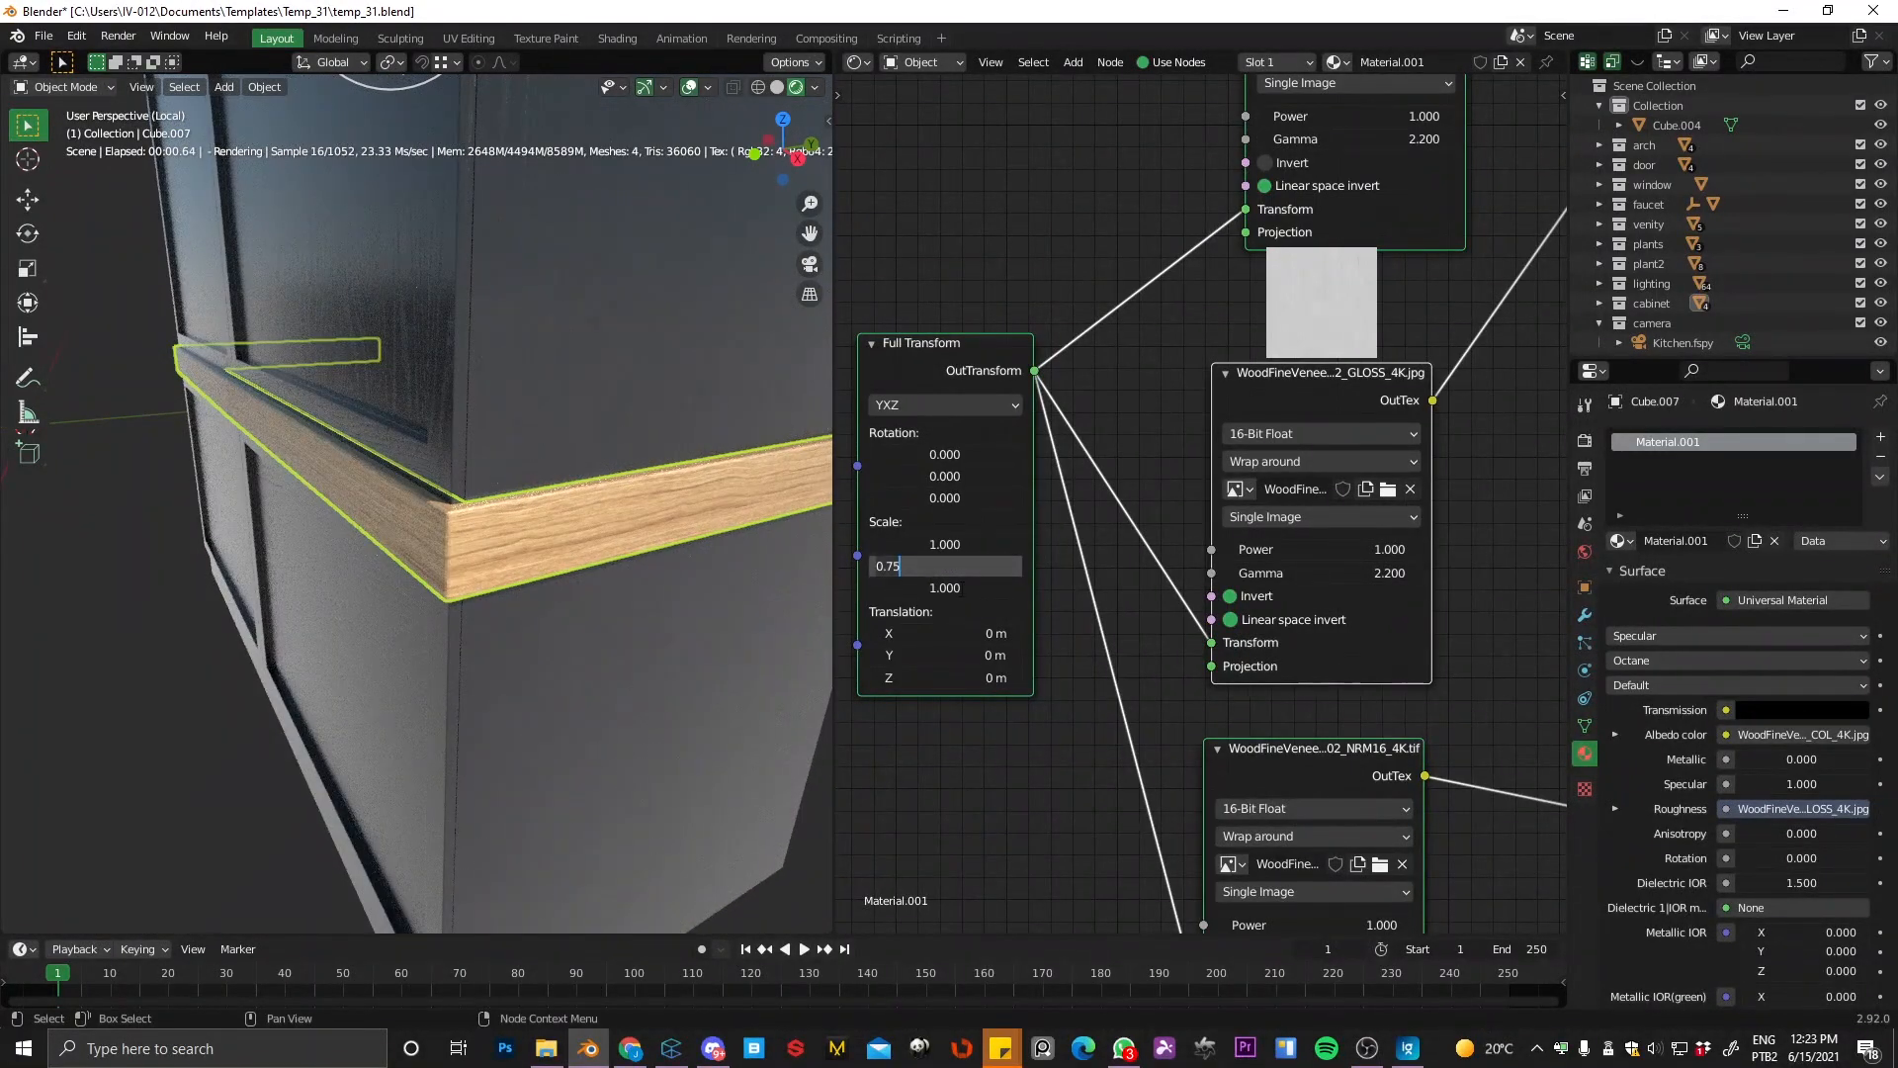
type("1")
key("Return")
Step: Set the X scale of the wood's Full Transform node to 1.48 and check the grain on the trim
left_click_drag(944, 544, 1000, 544)
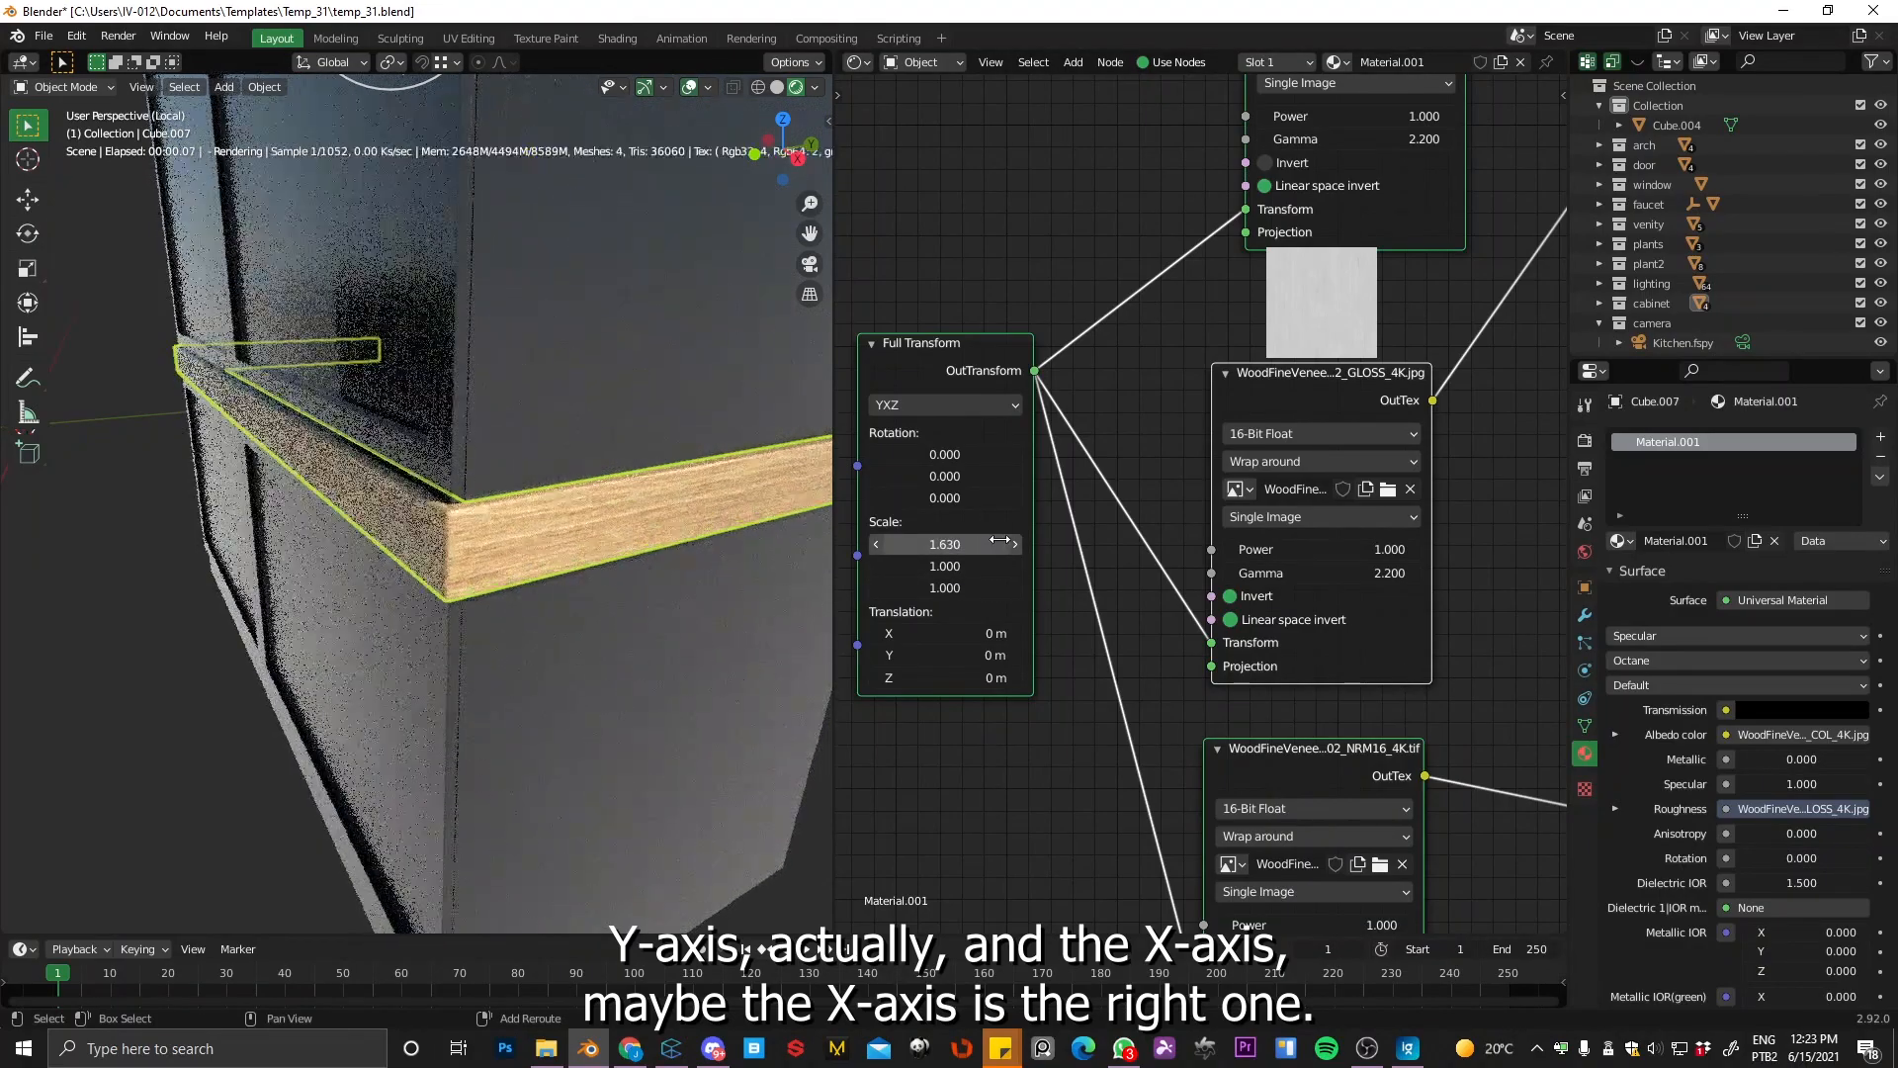
scroll(619, 569, "up", 3)
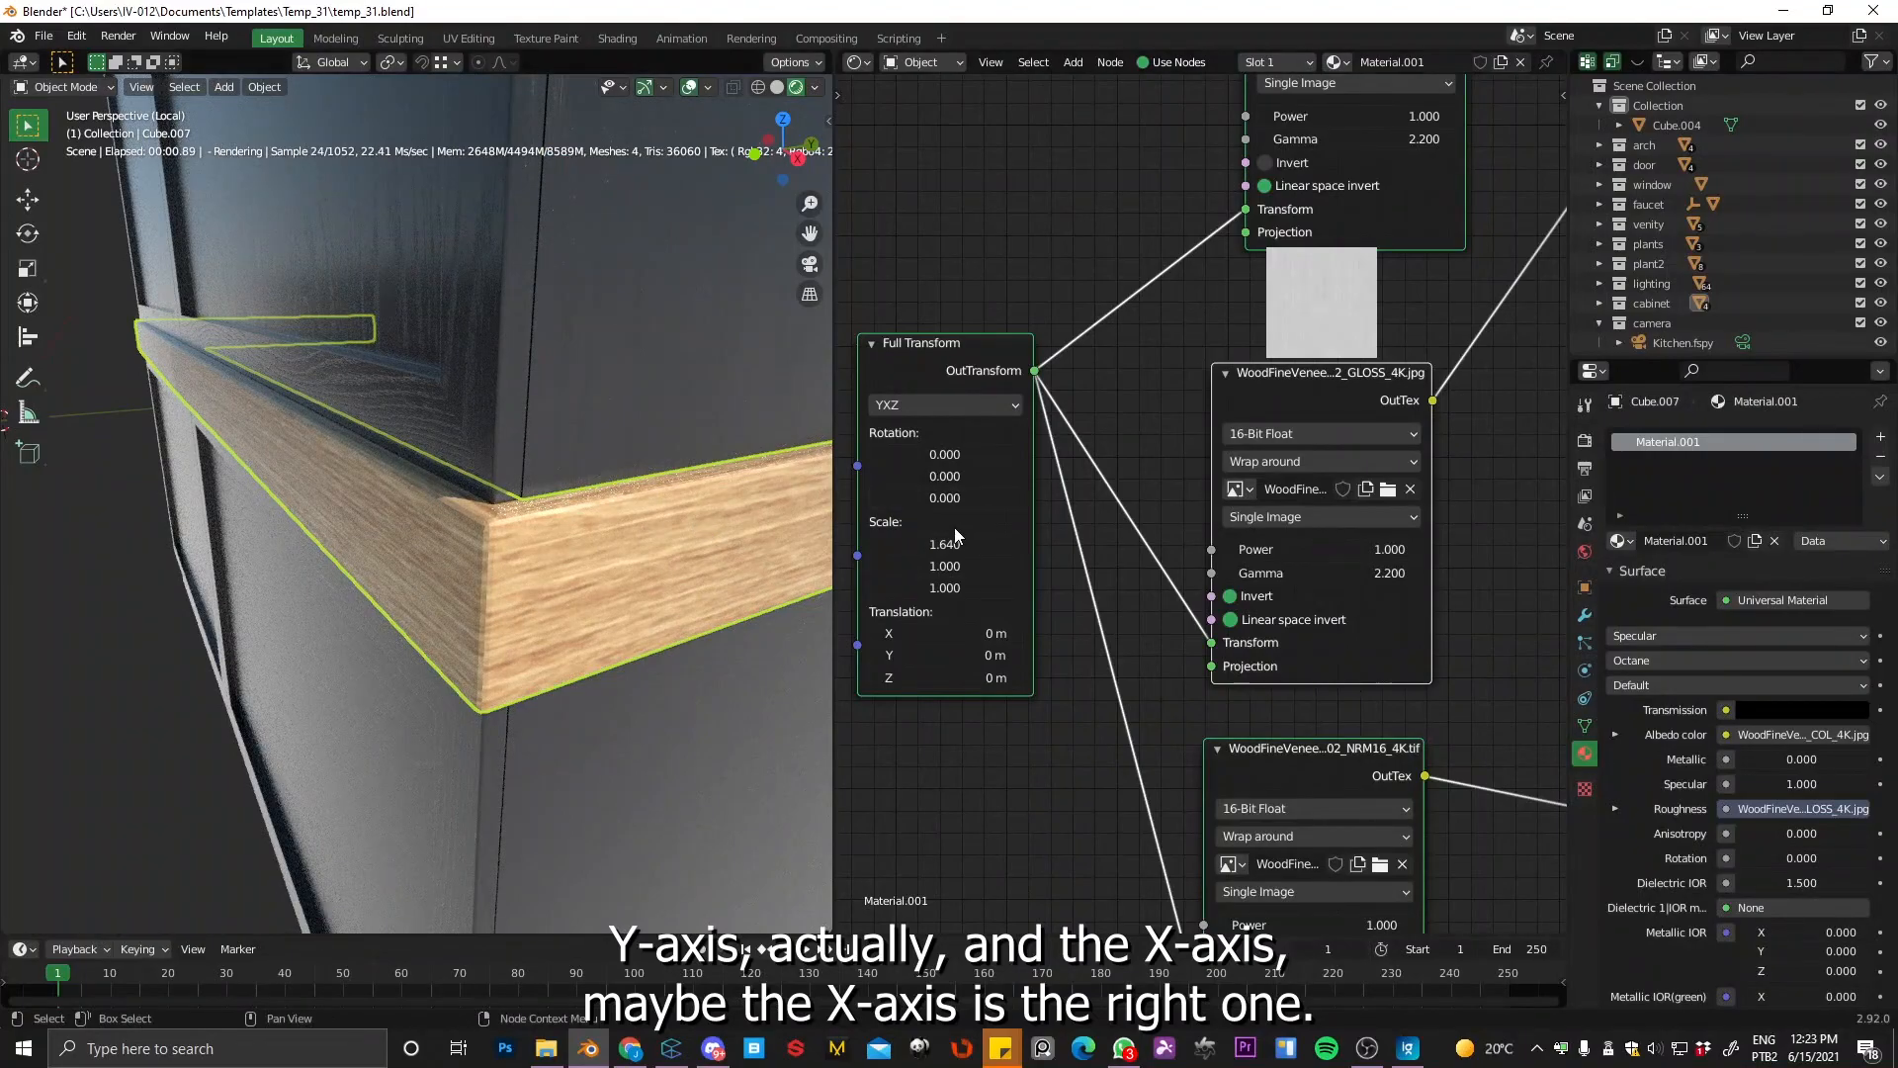
left_click_drag(951, 540, 936, 540)
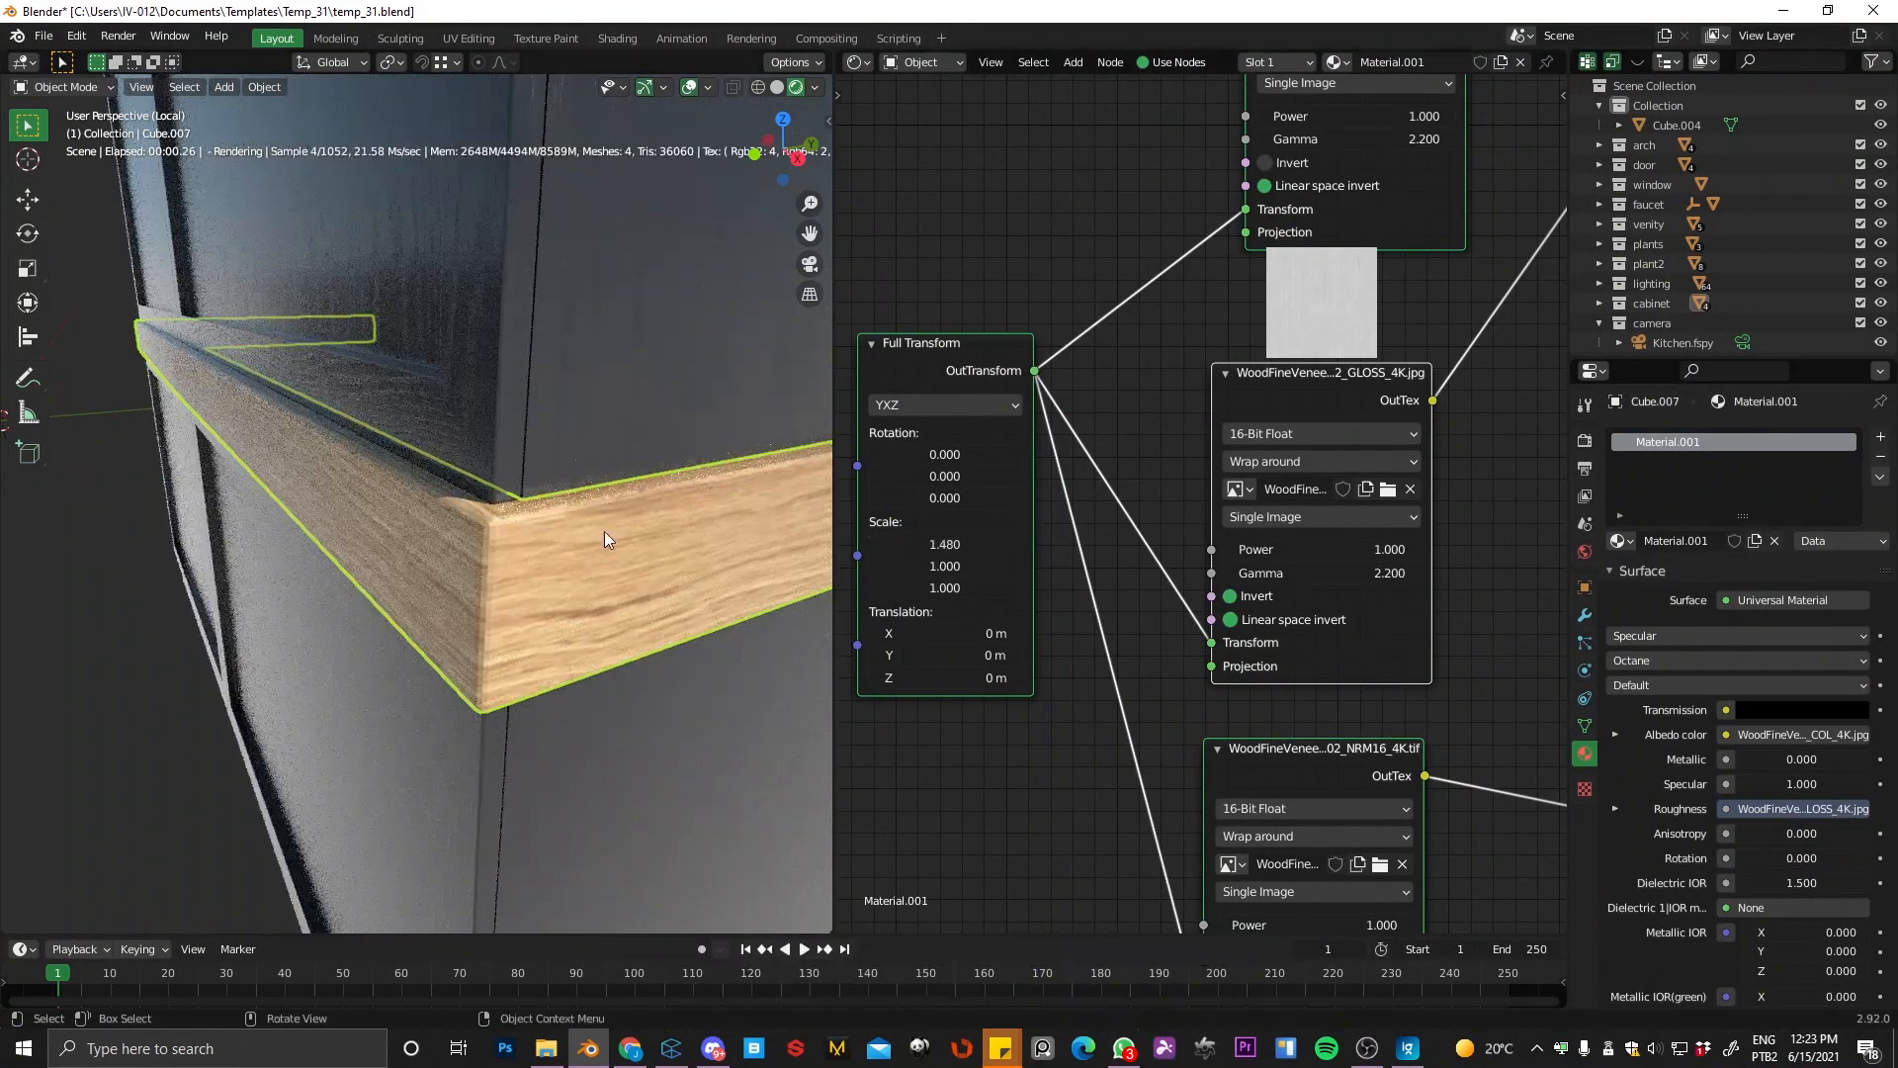
scroll(563, 589, "down", 3)
middle_click_drag(644, 602, 531, 553)
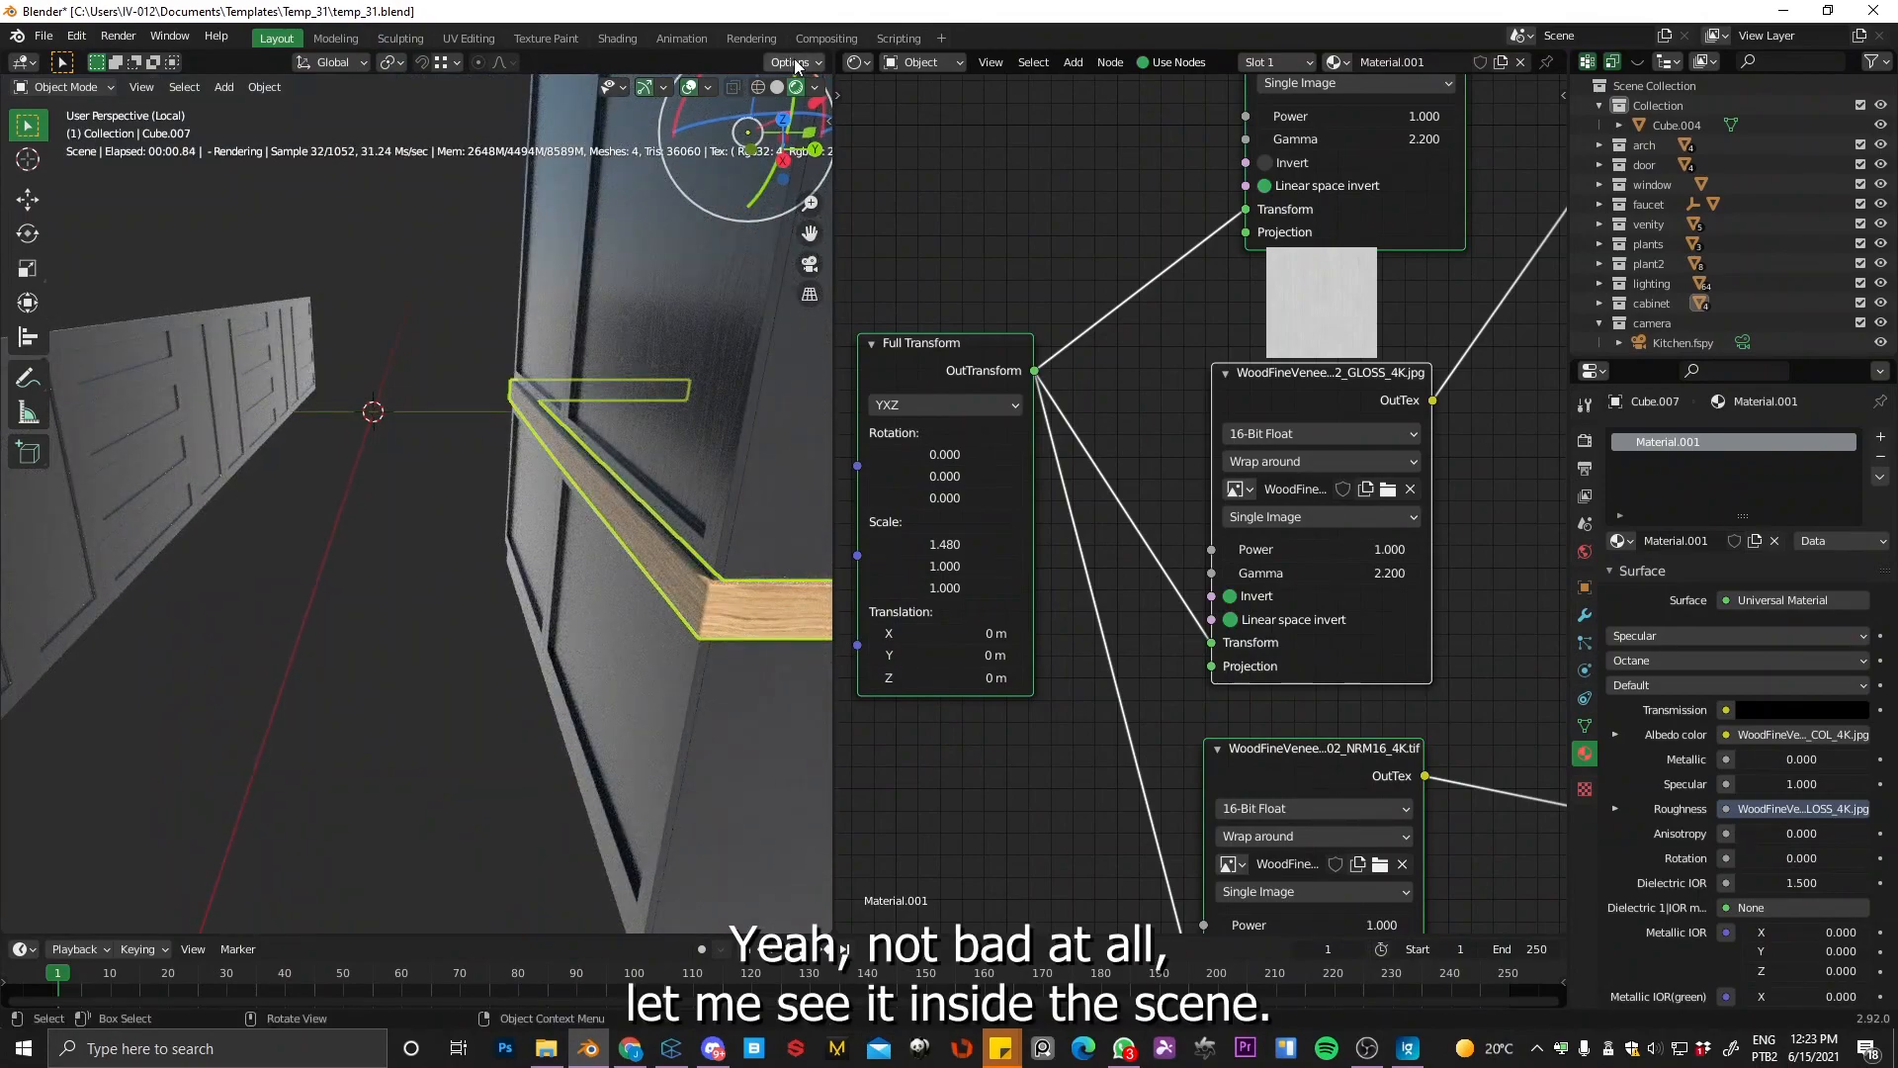
Step: Leave local view and show the whole kitchen in the rendered camera view
left_click(776, 88)
left_click(795, 88)
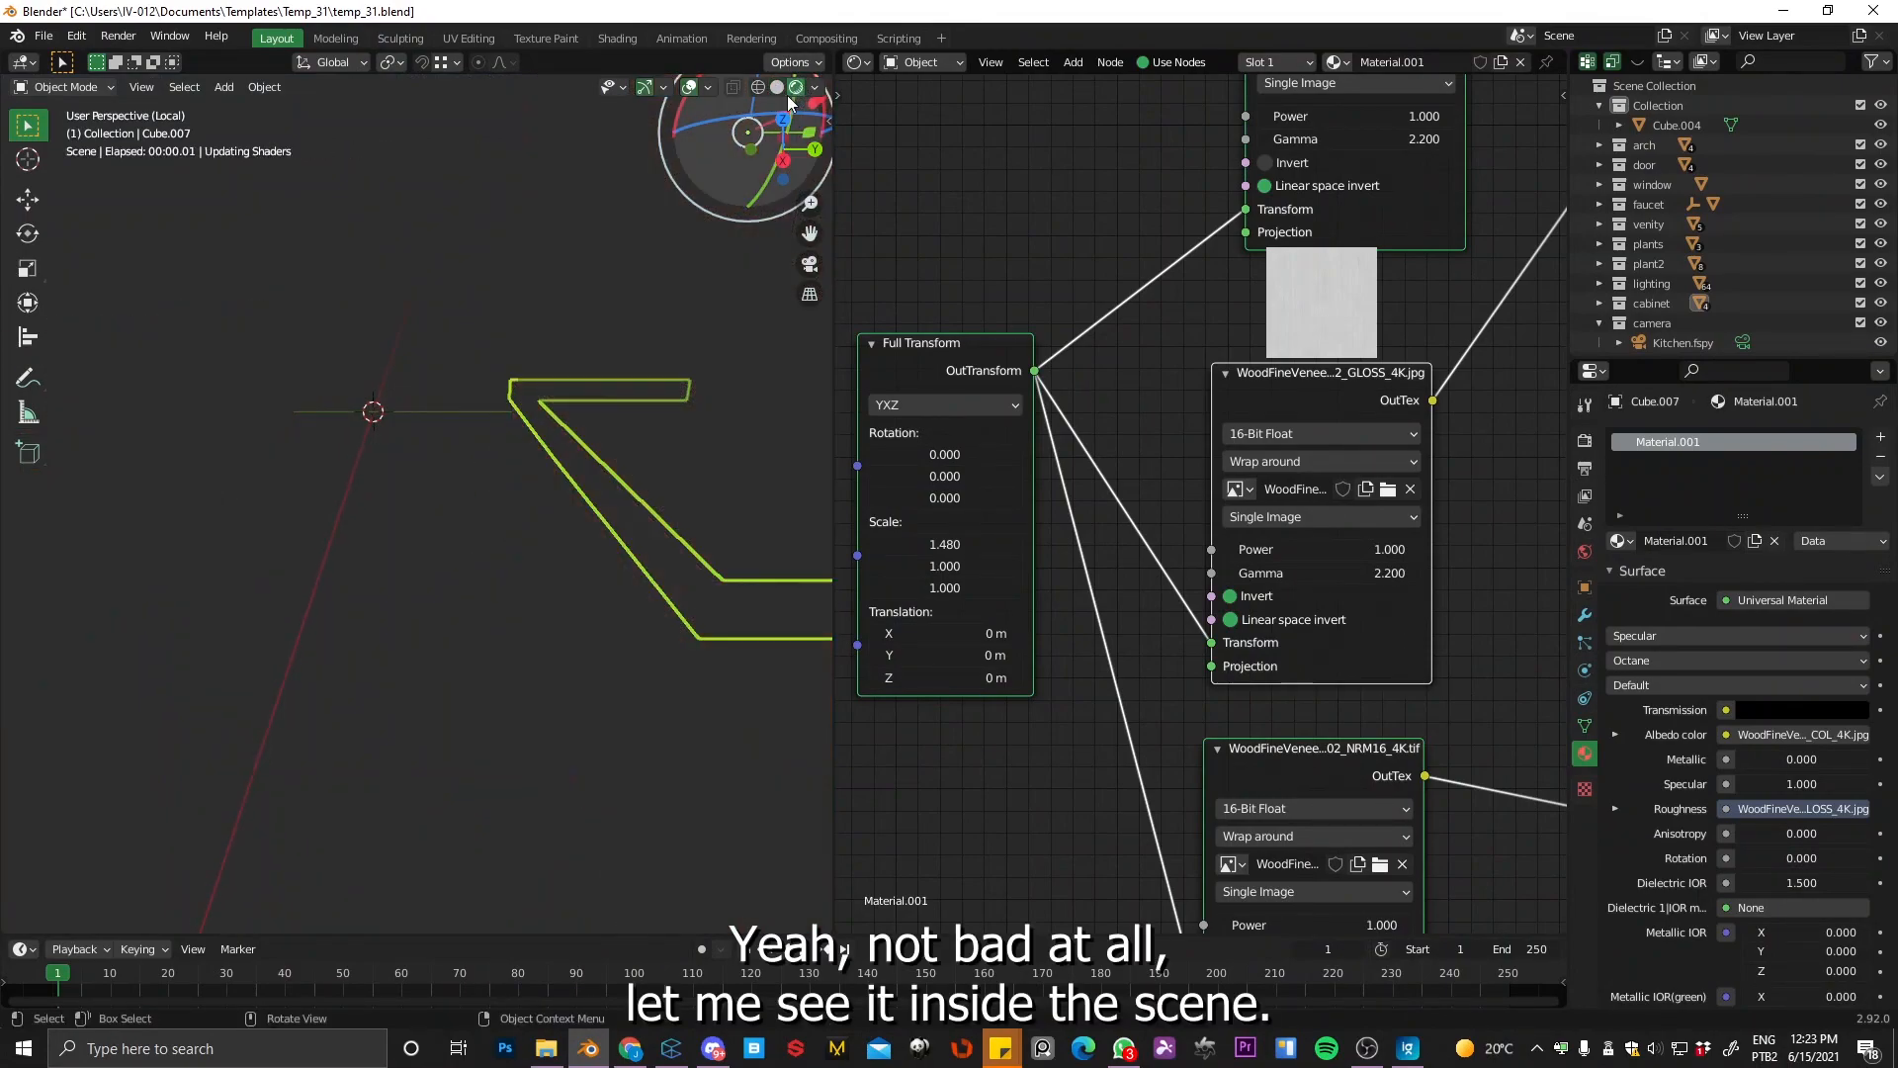
key("slash")
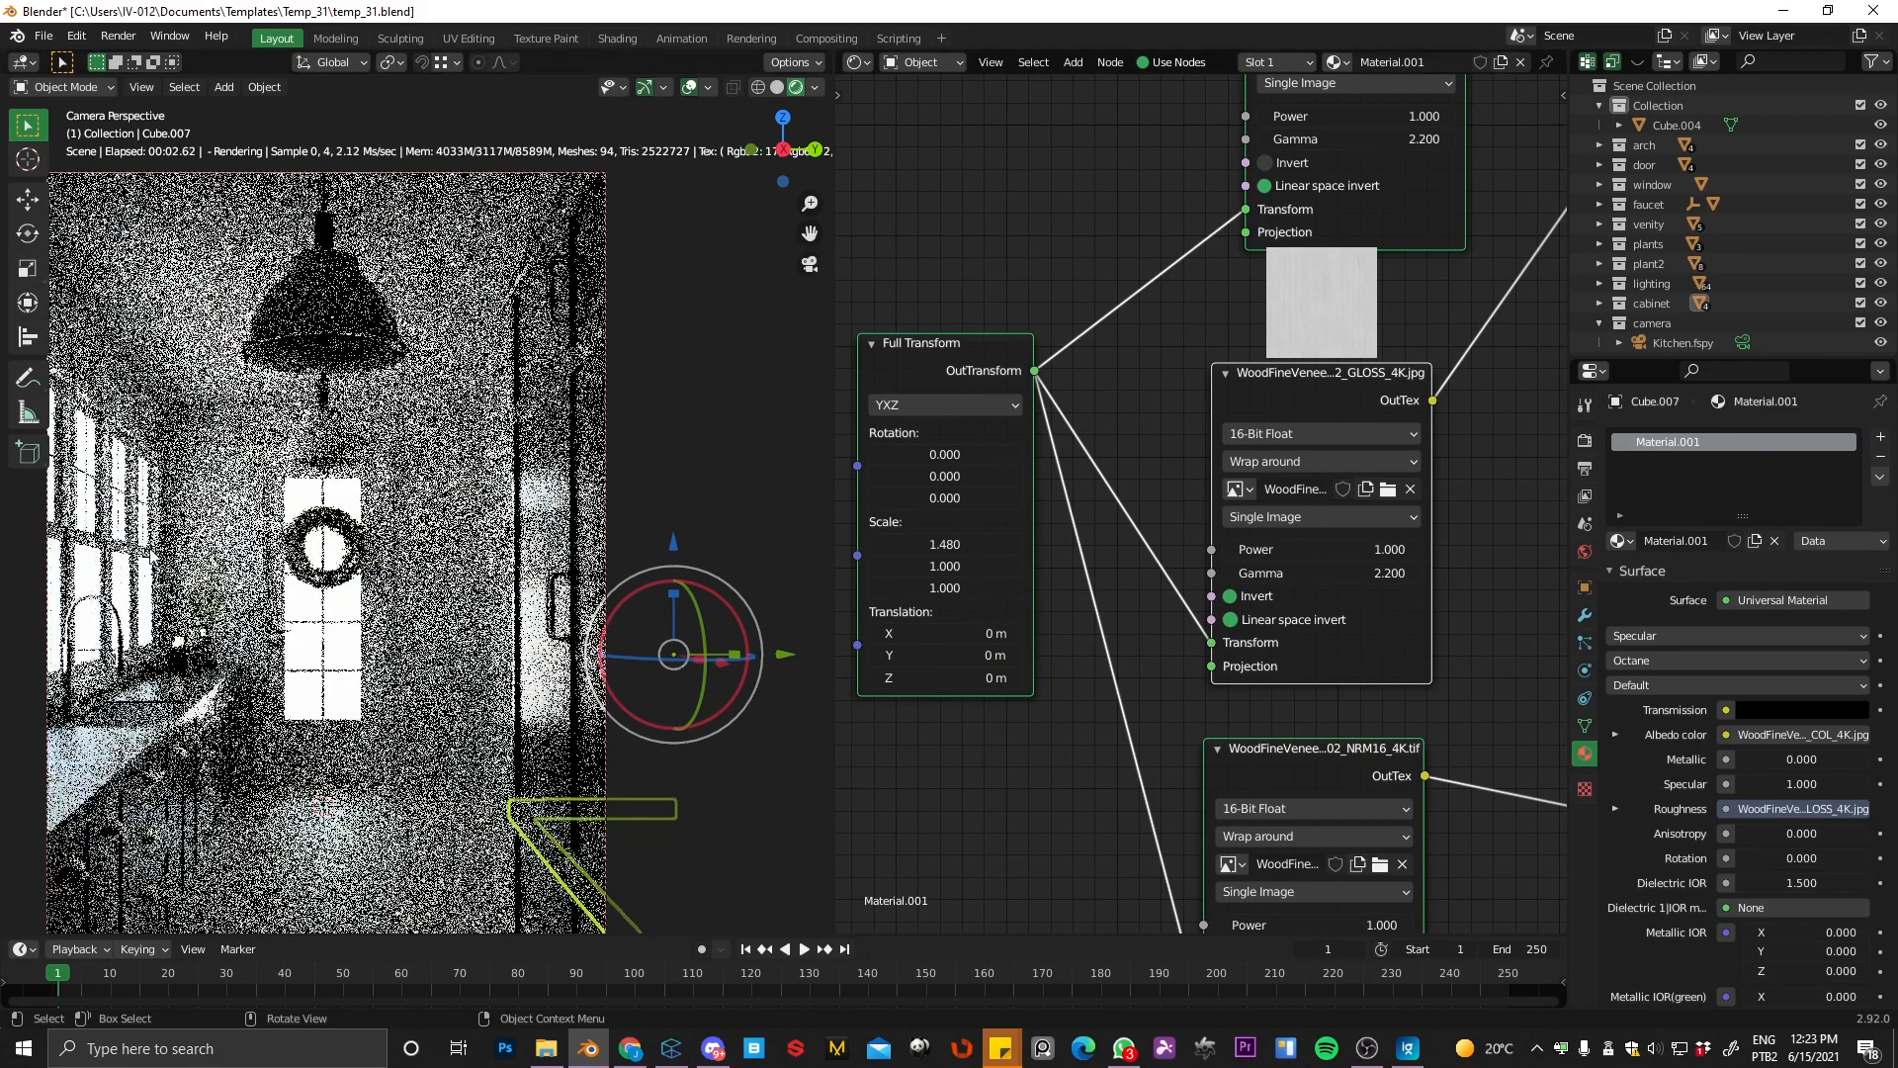
left_click(348, 880)
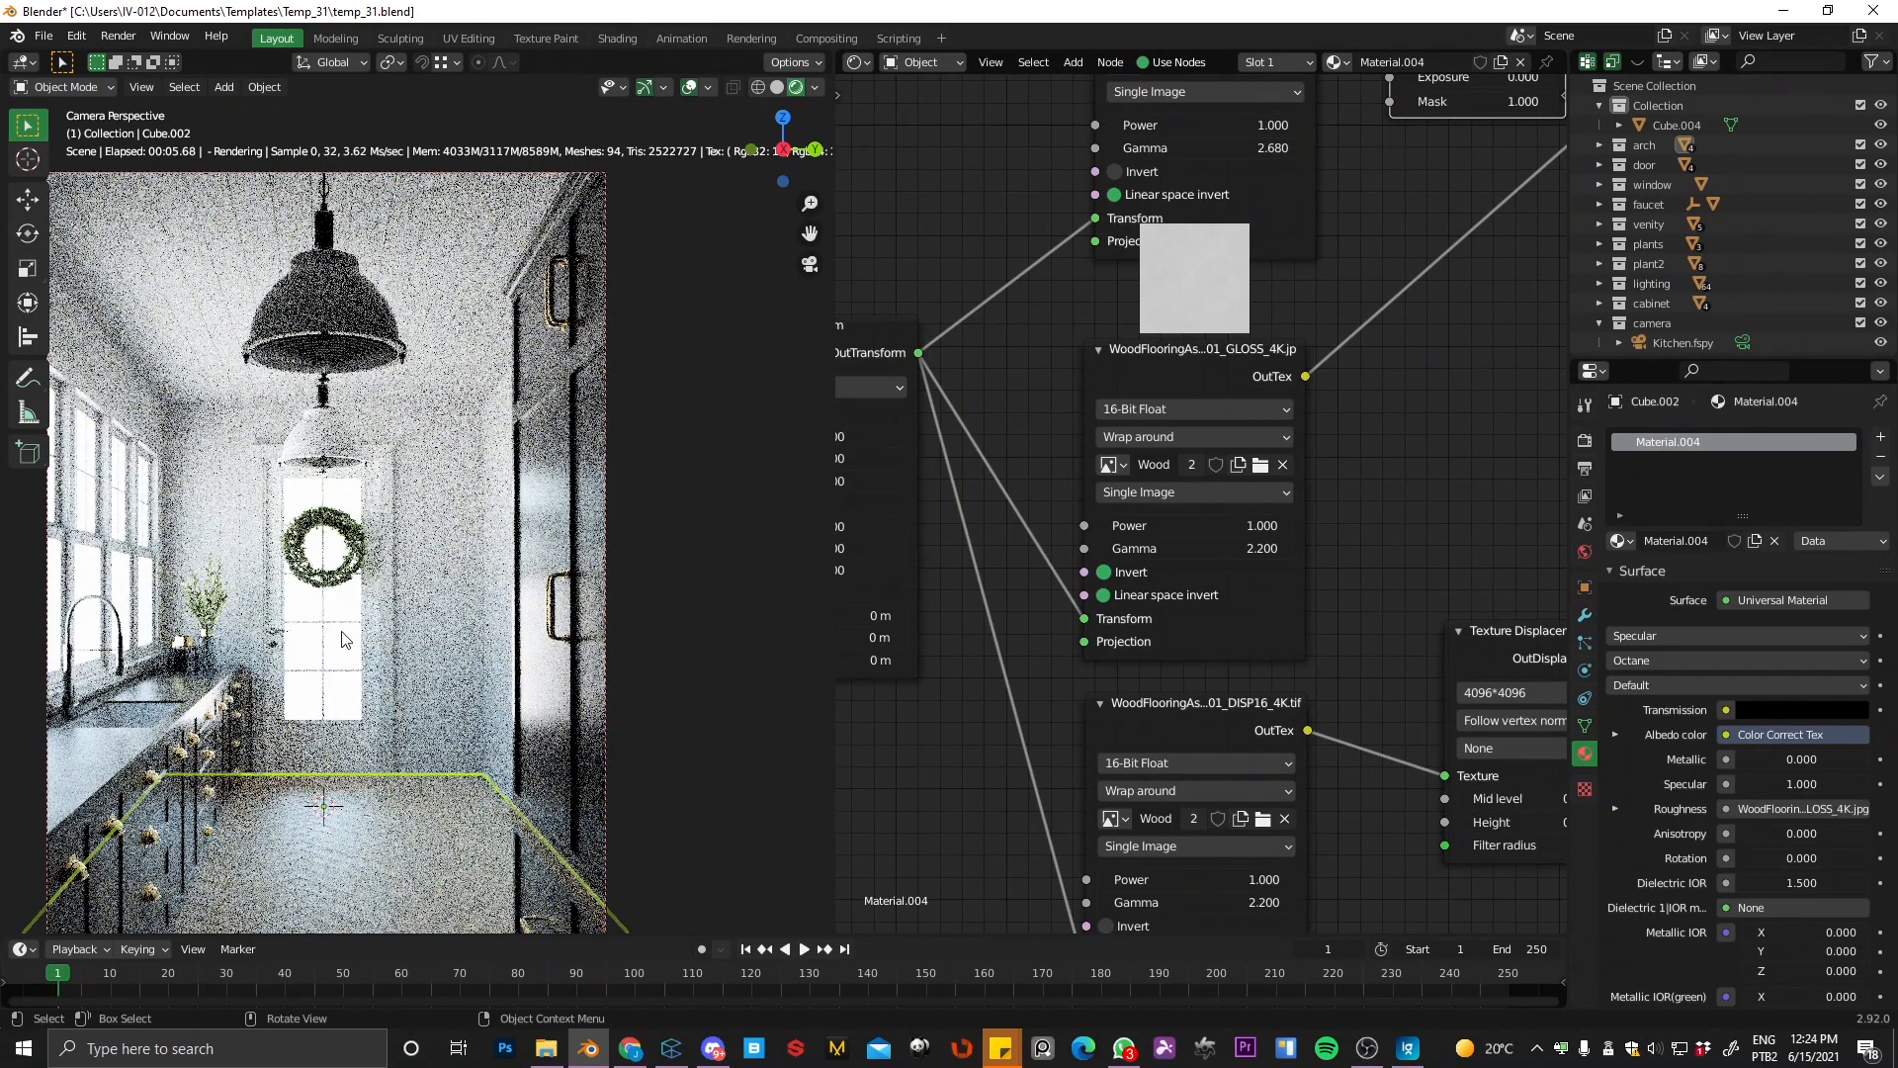
middle_click_drag(425, 591, 525, 524, "shift")
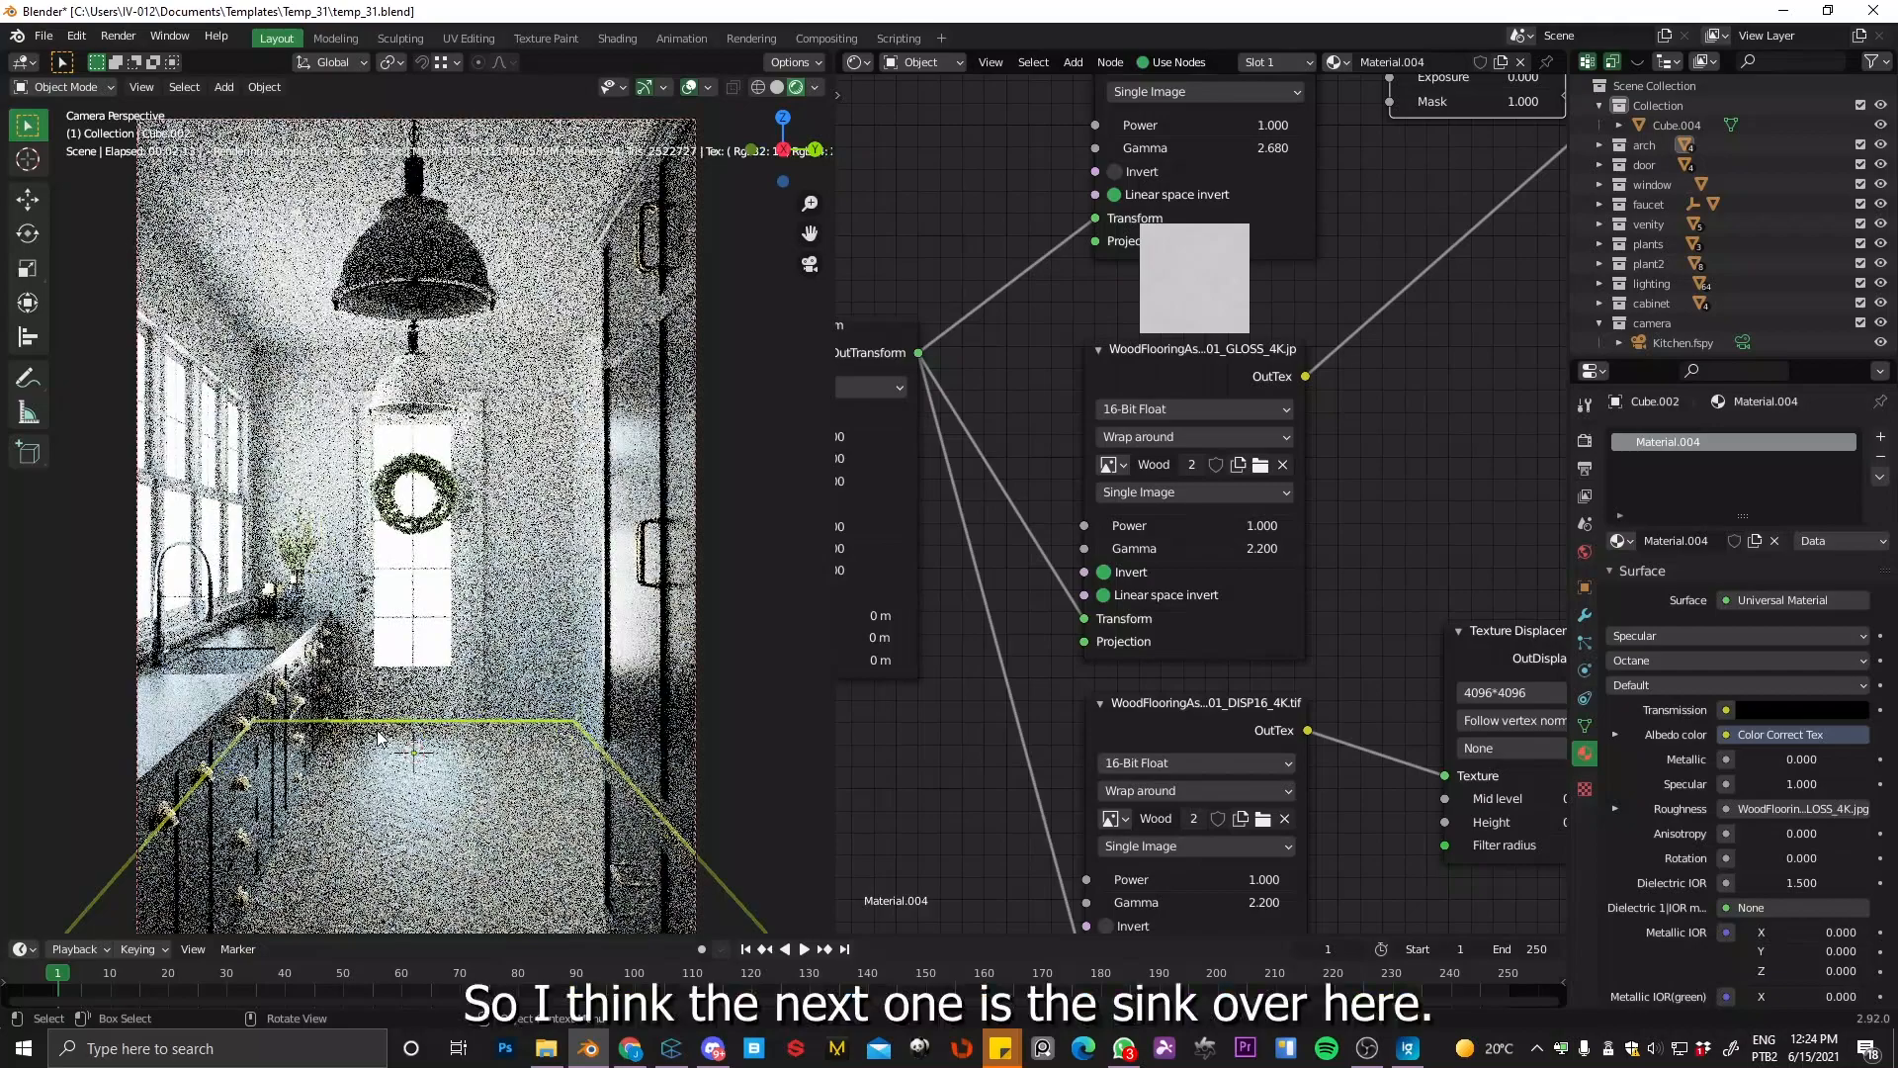
Step: Isolate the sink in local view and create a new material for it
left_click(229, 672)
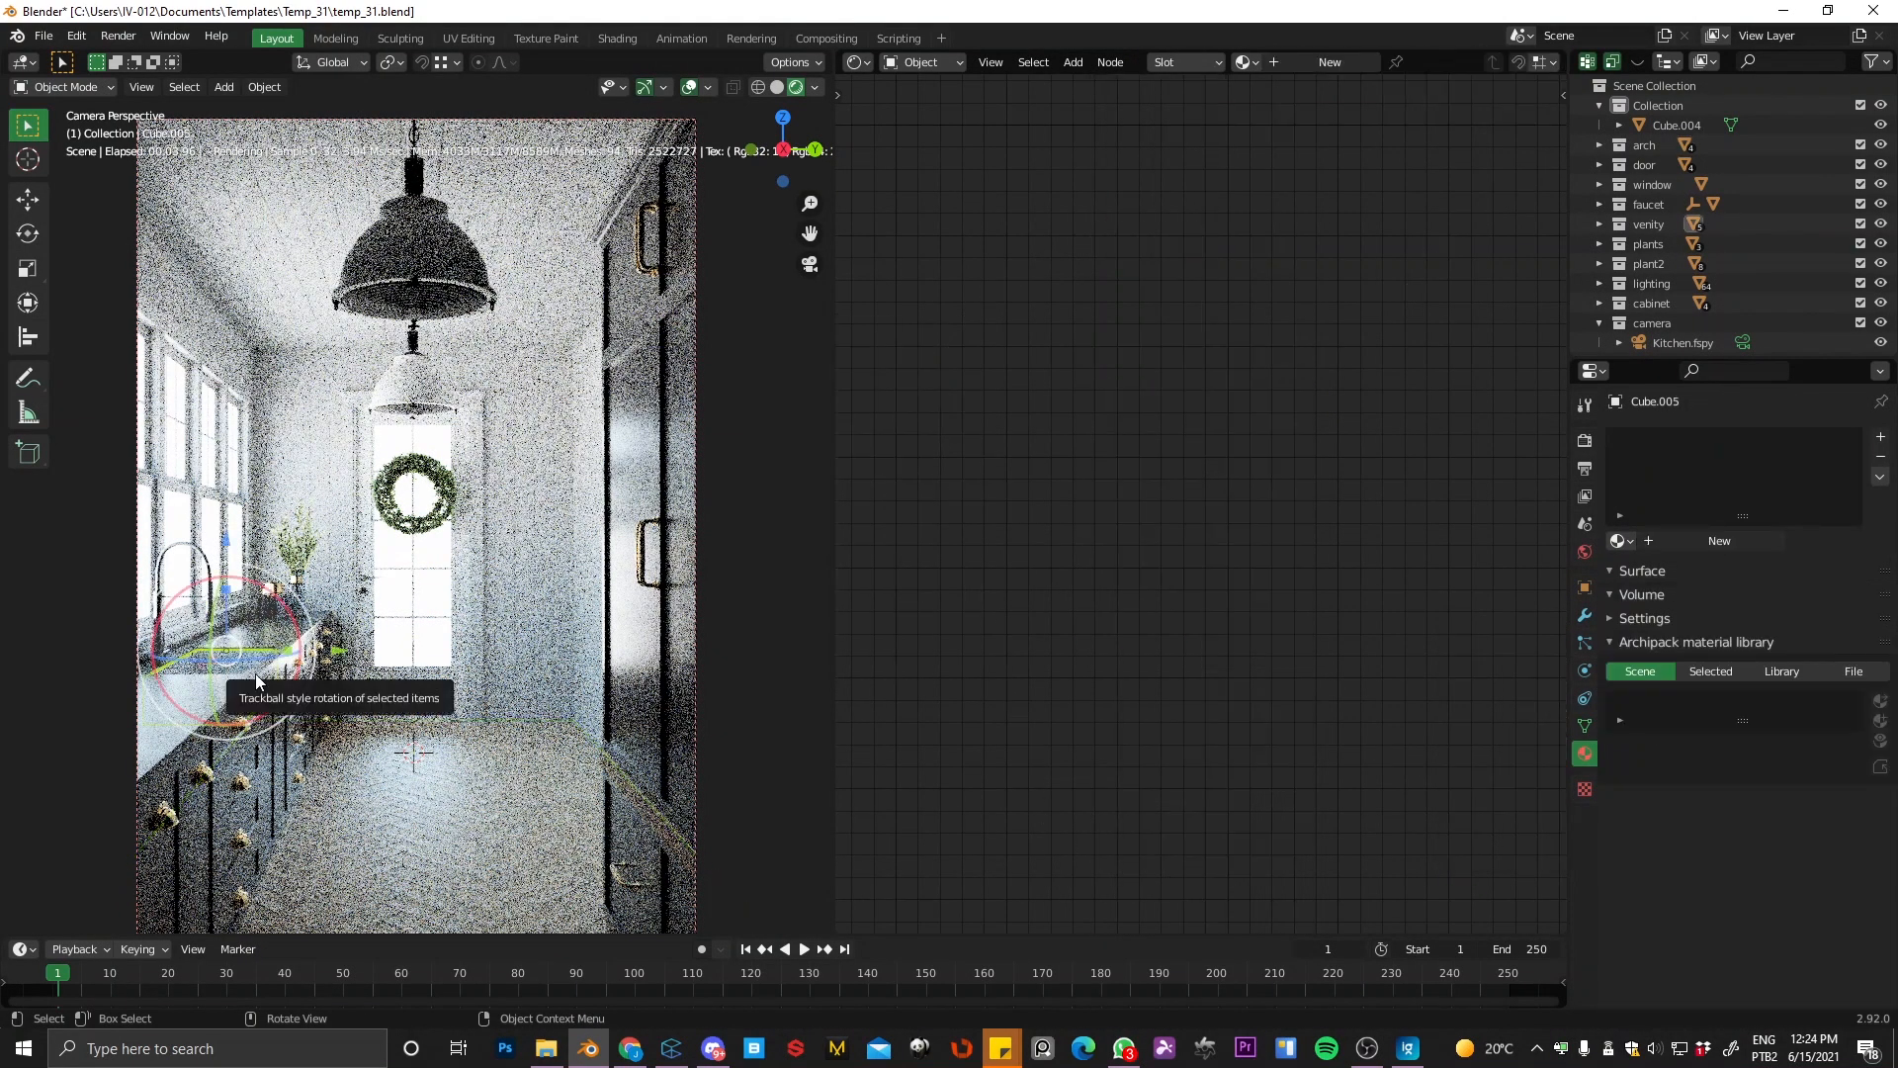
key("KP_Divide")
middle_click_drag(373, 530, 474, 522)
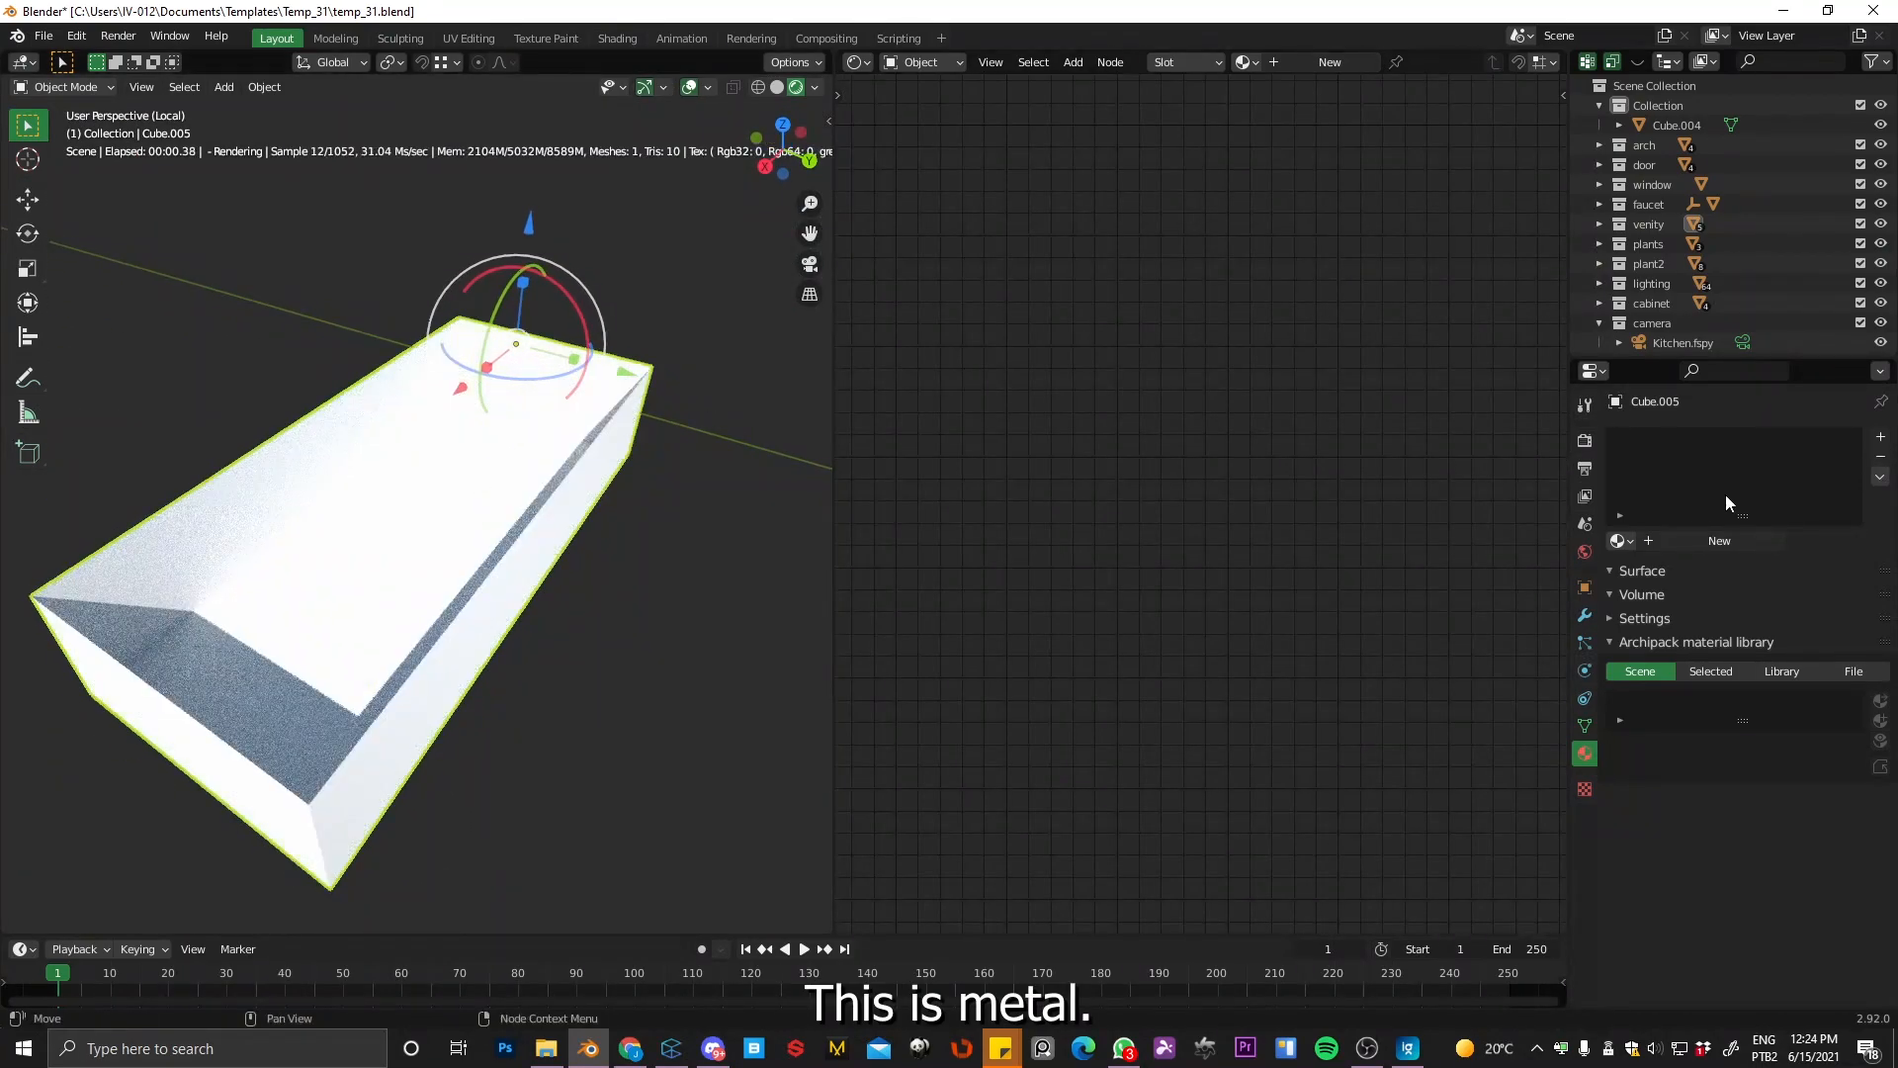
left_click(1719, 541)
key("Home")
scroll(1266, 391, "up", 3)
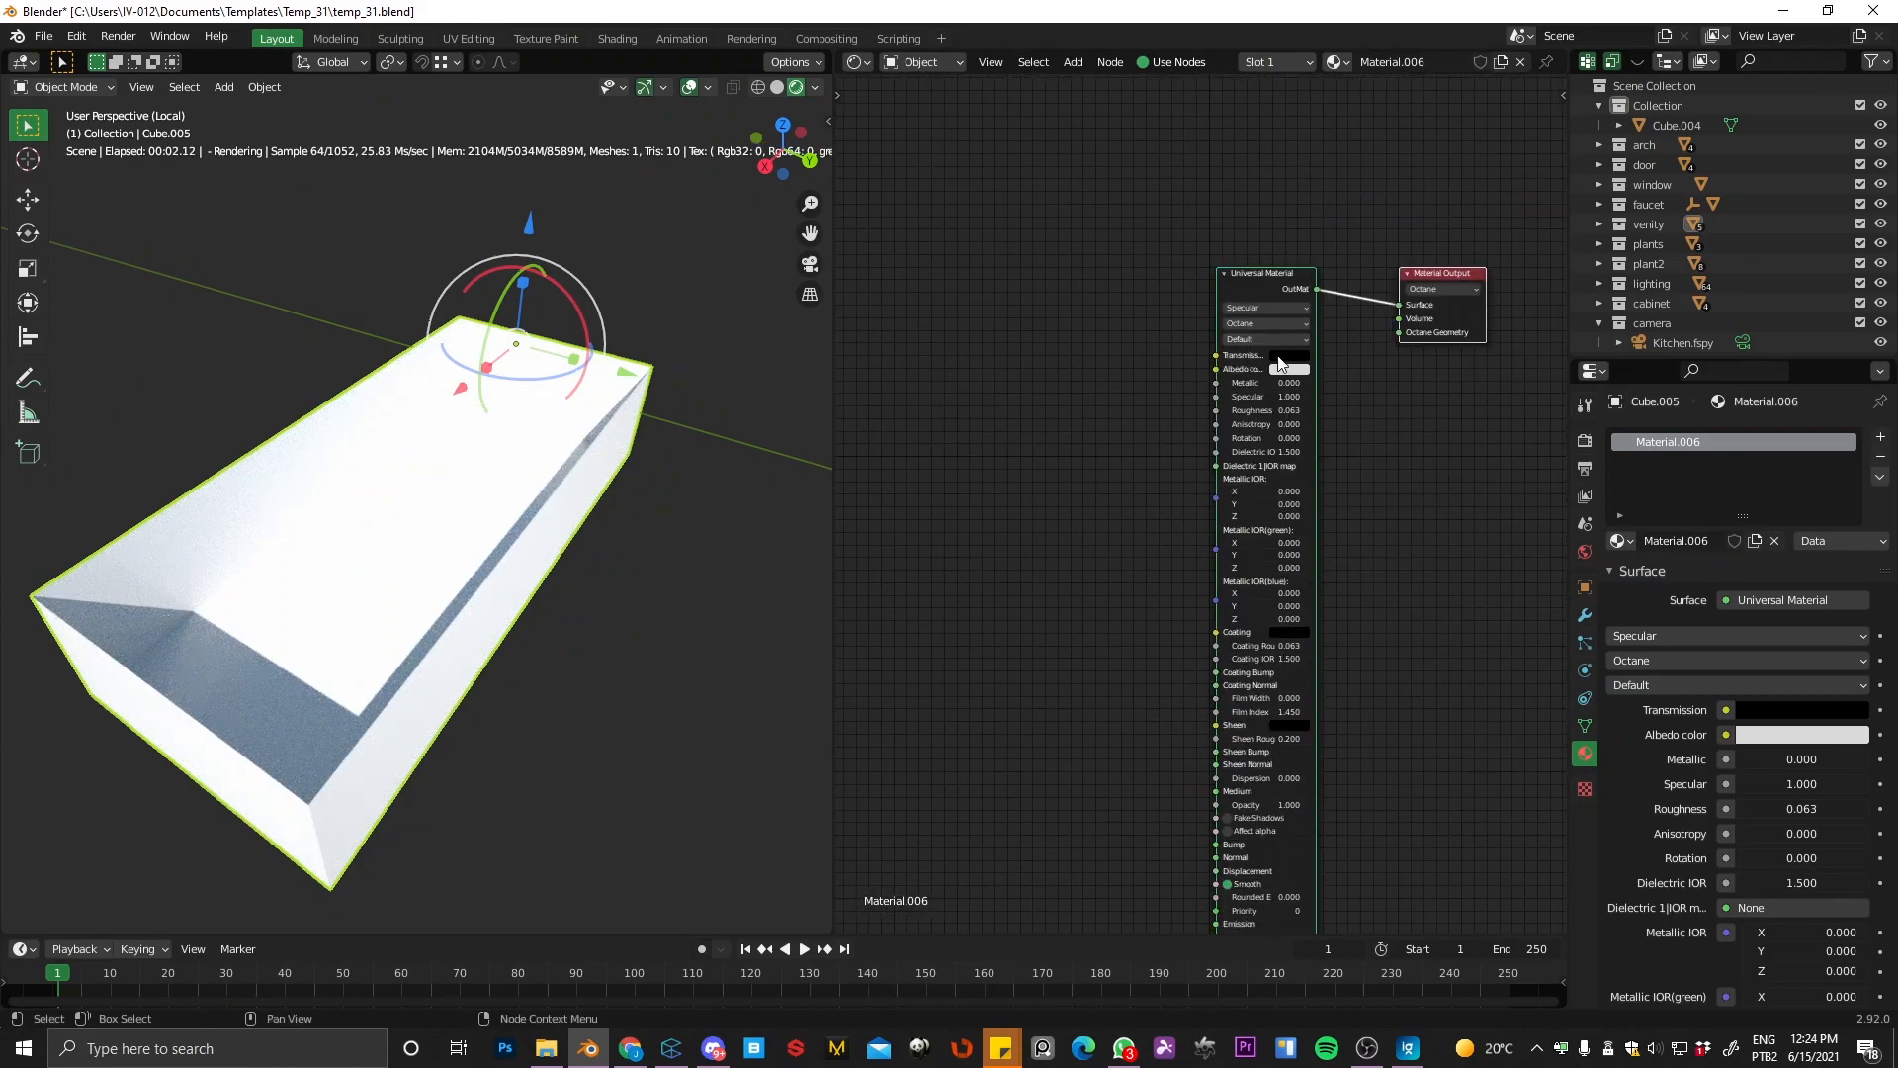
scroll(1292, 414, "up", 2)
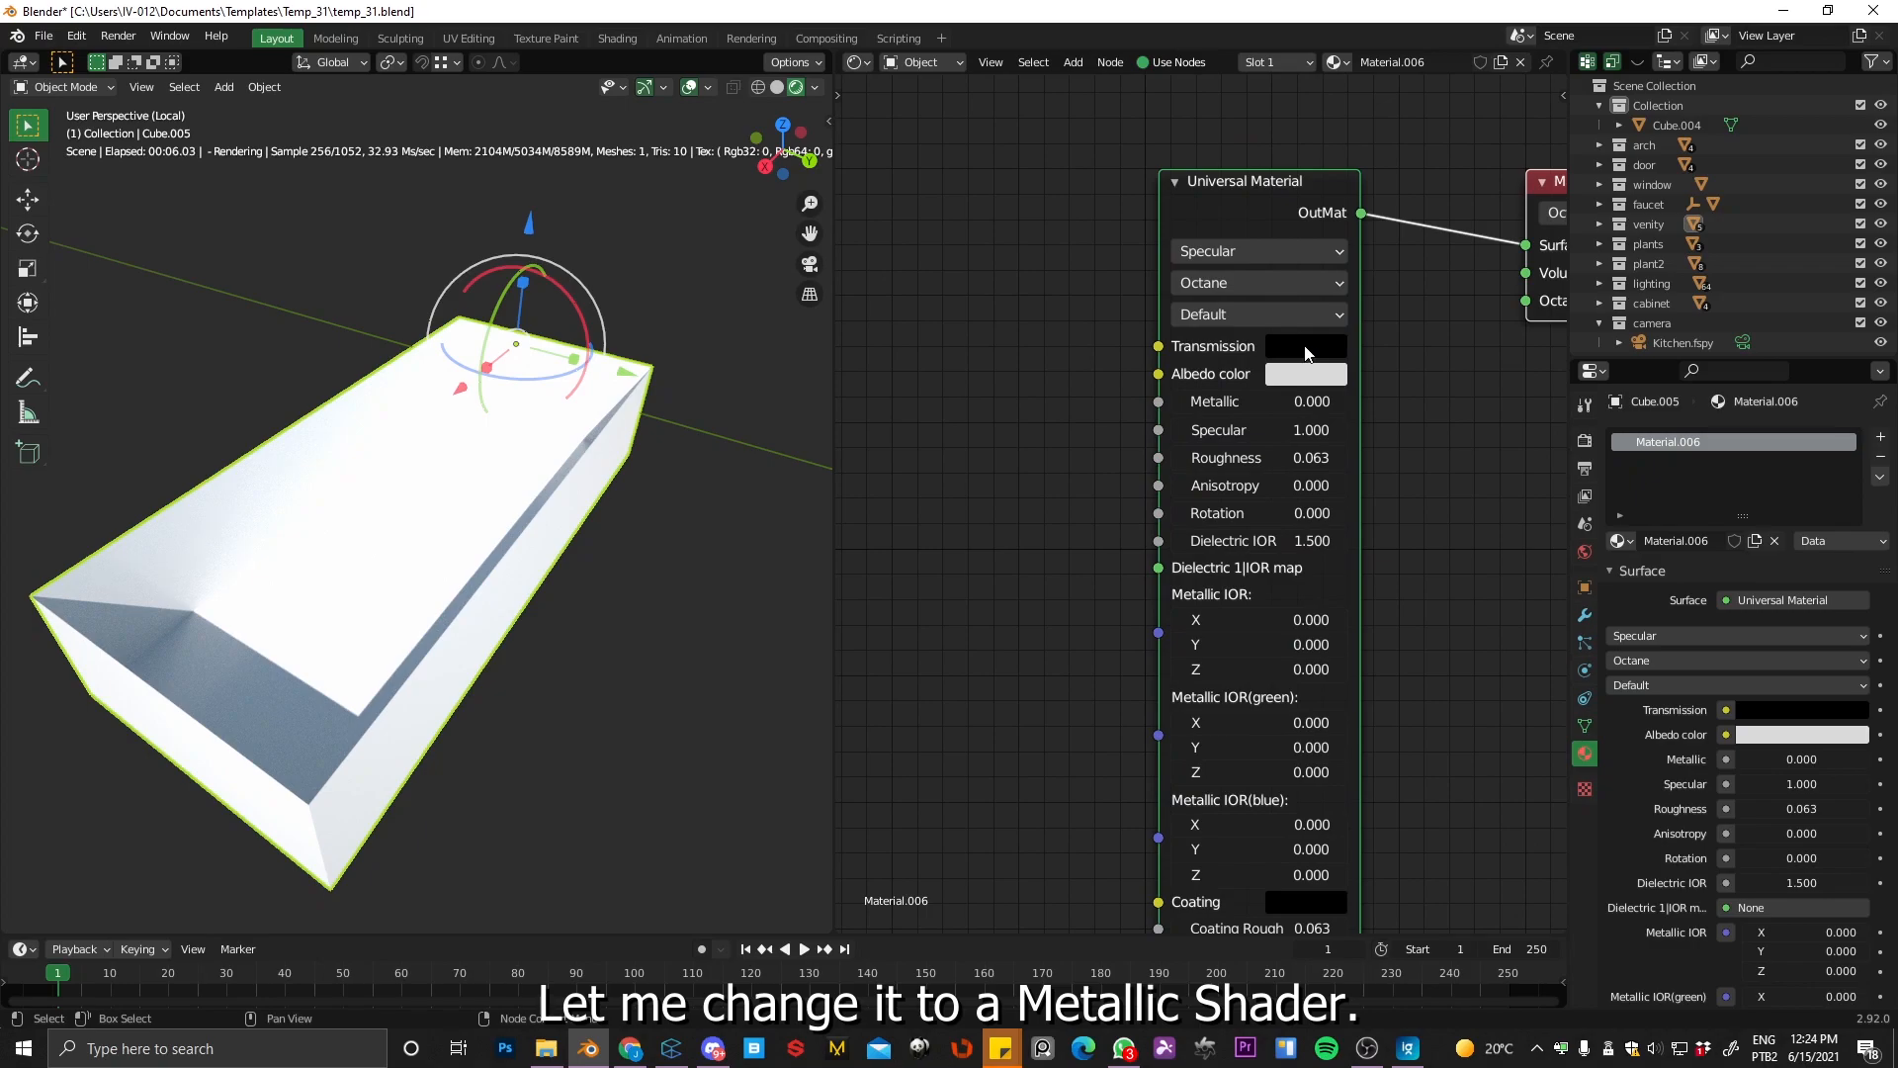
Step: Make the sink material a dark metal with albedo value 0.13, Metallic 1 and Roughness 0.293
left_click(1312, 382)
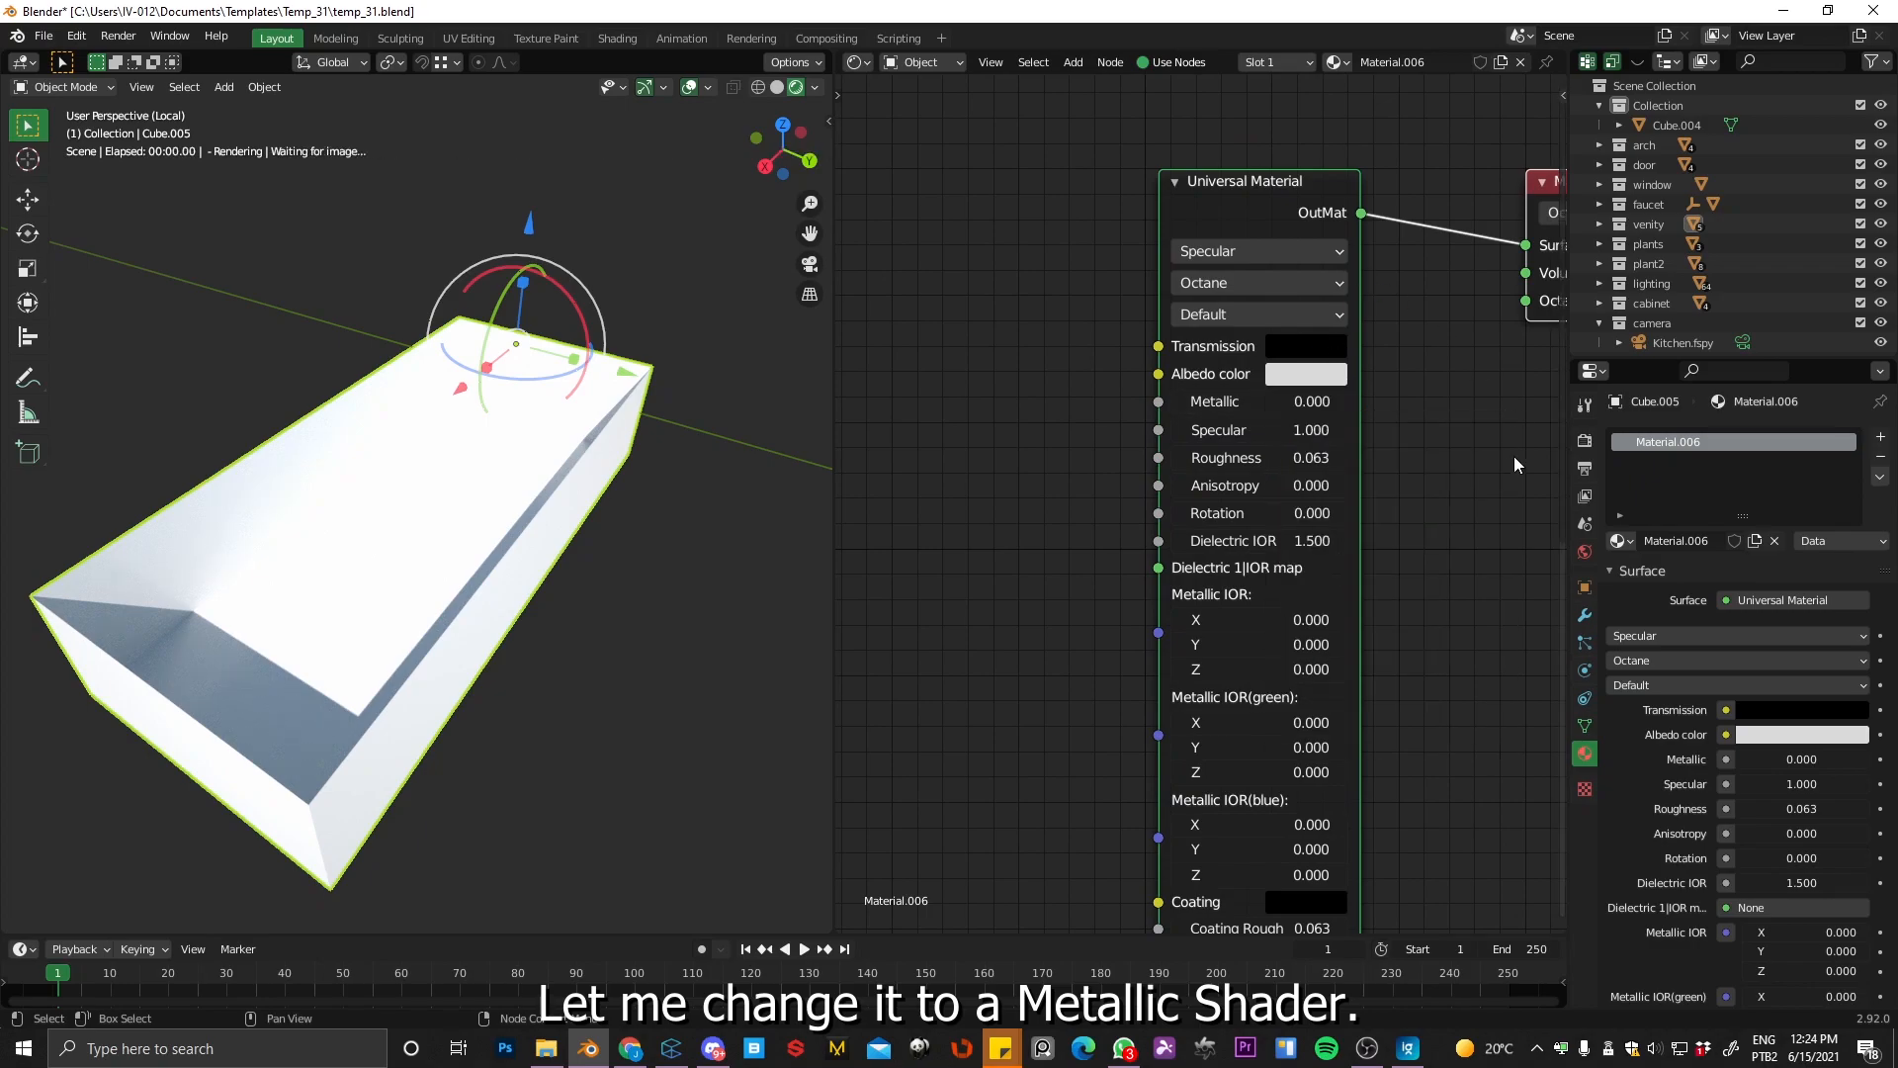
left_click(1307, 373)
left_click_drag(1483, 410, 1486, 513)
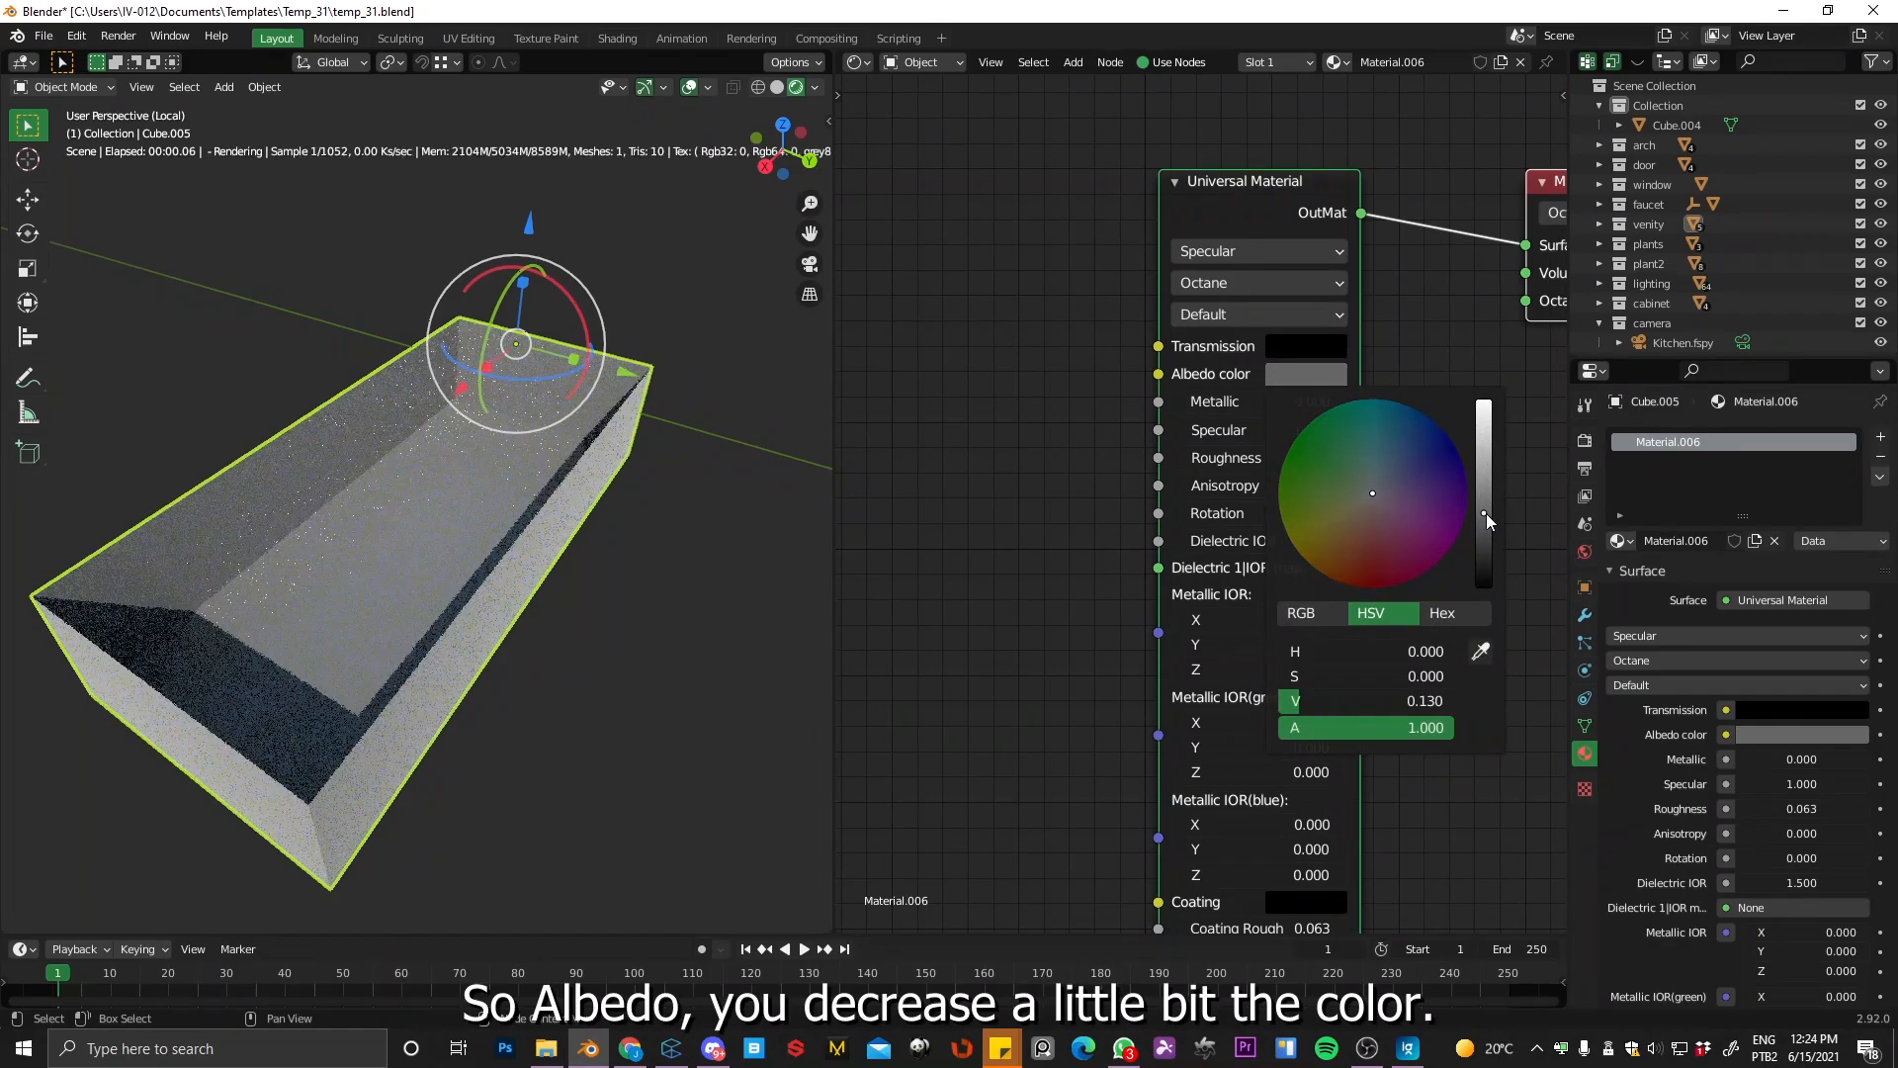
left_click_drag(1325, 402, 1462, 394)
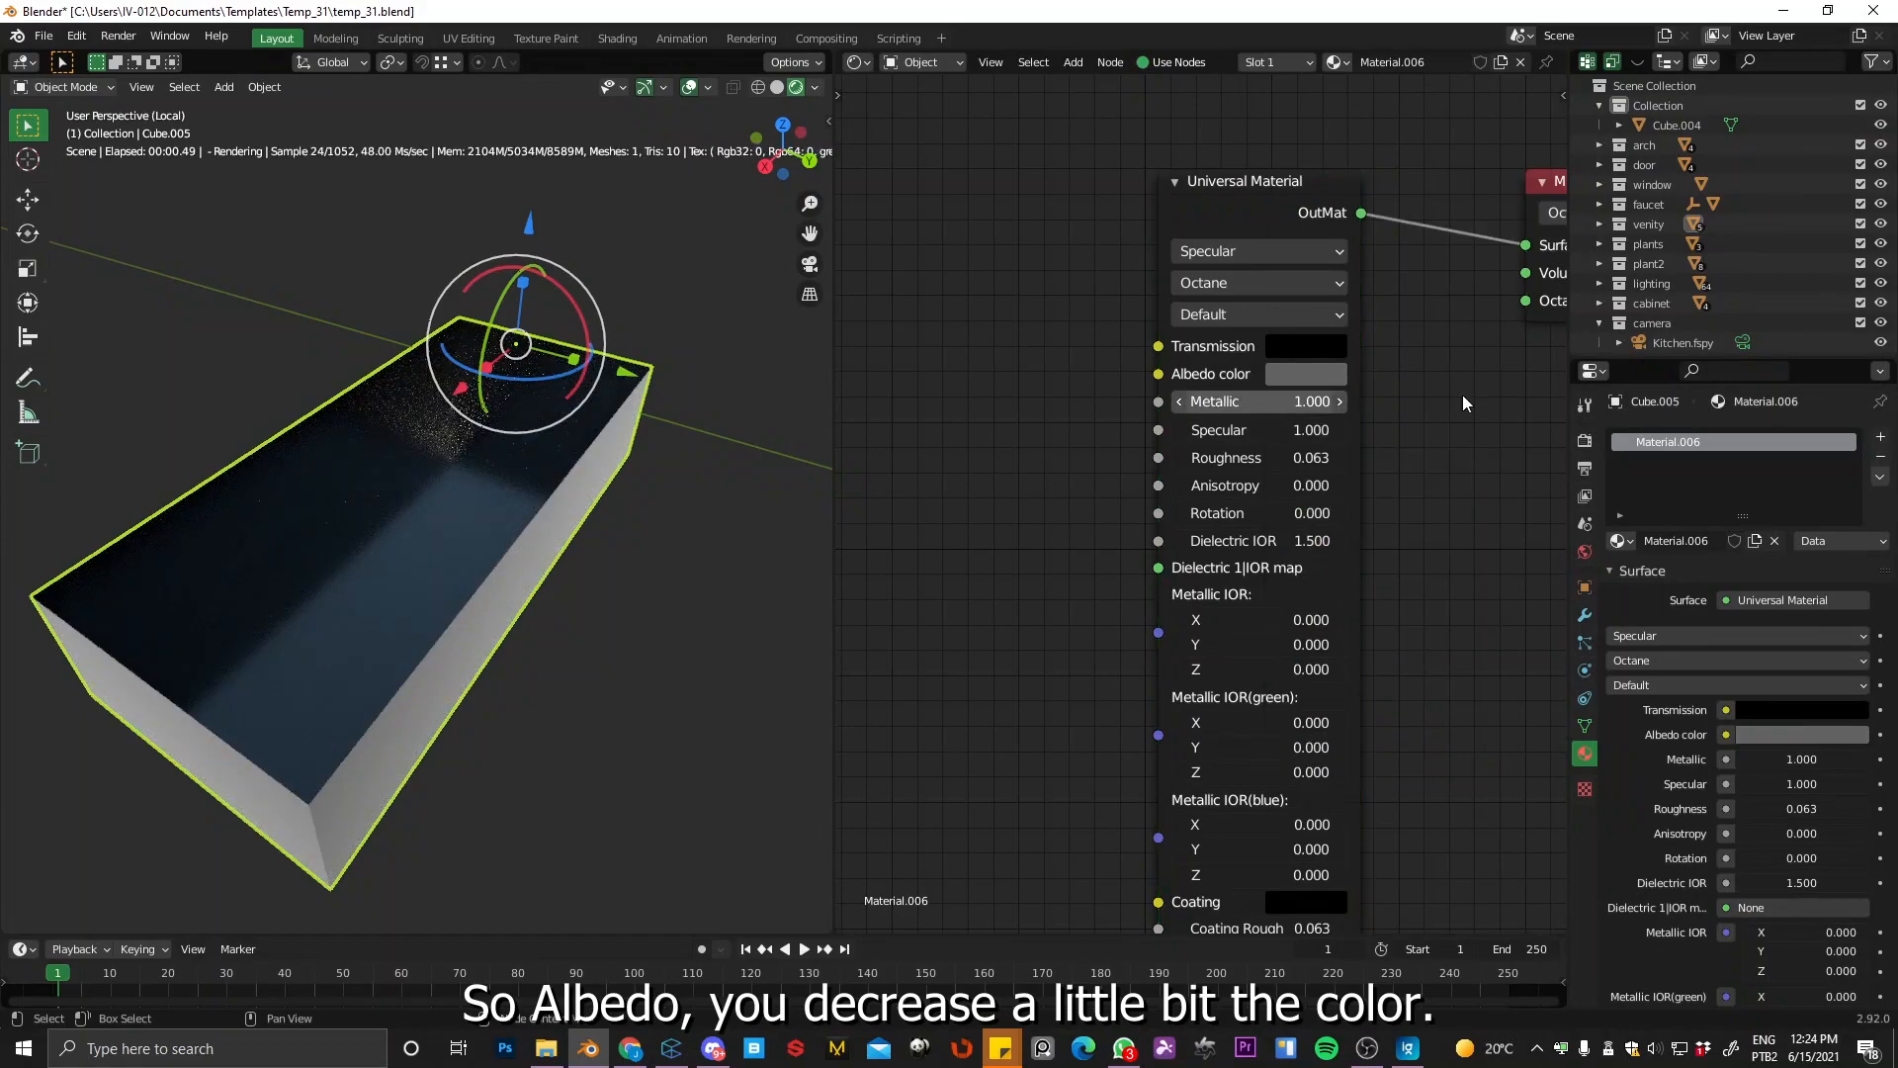
left_click_drag(1270, 457, 1270, 467)
middle_click_drag(336, 590, 512, 462)
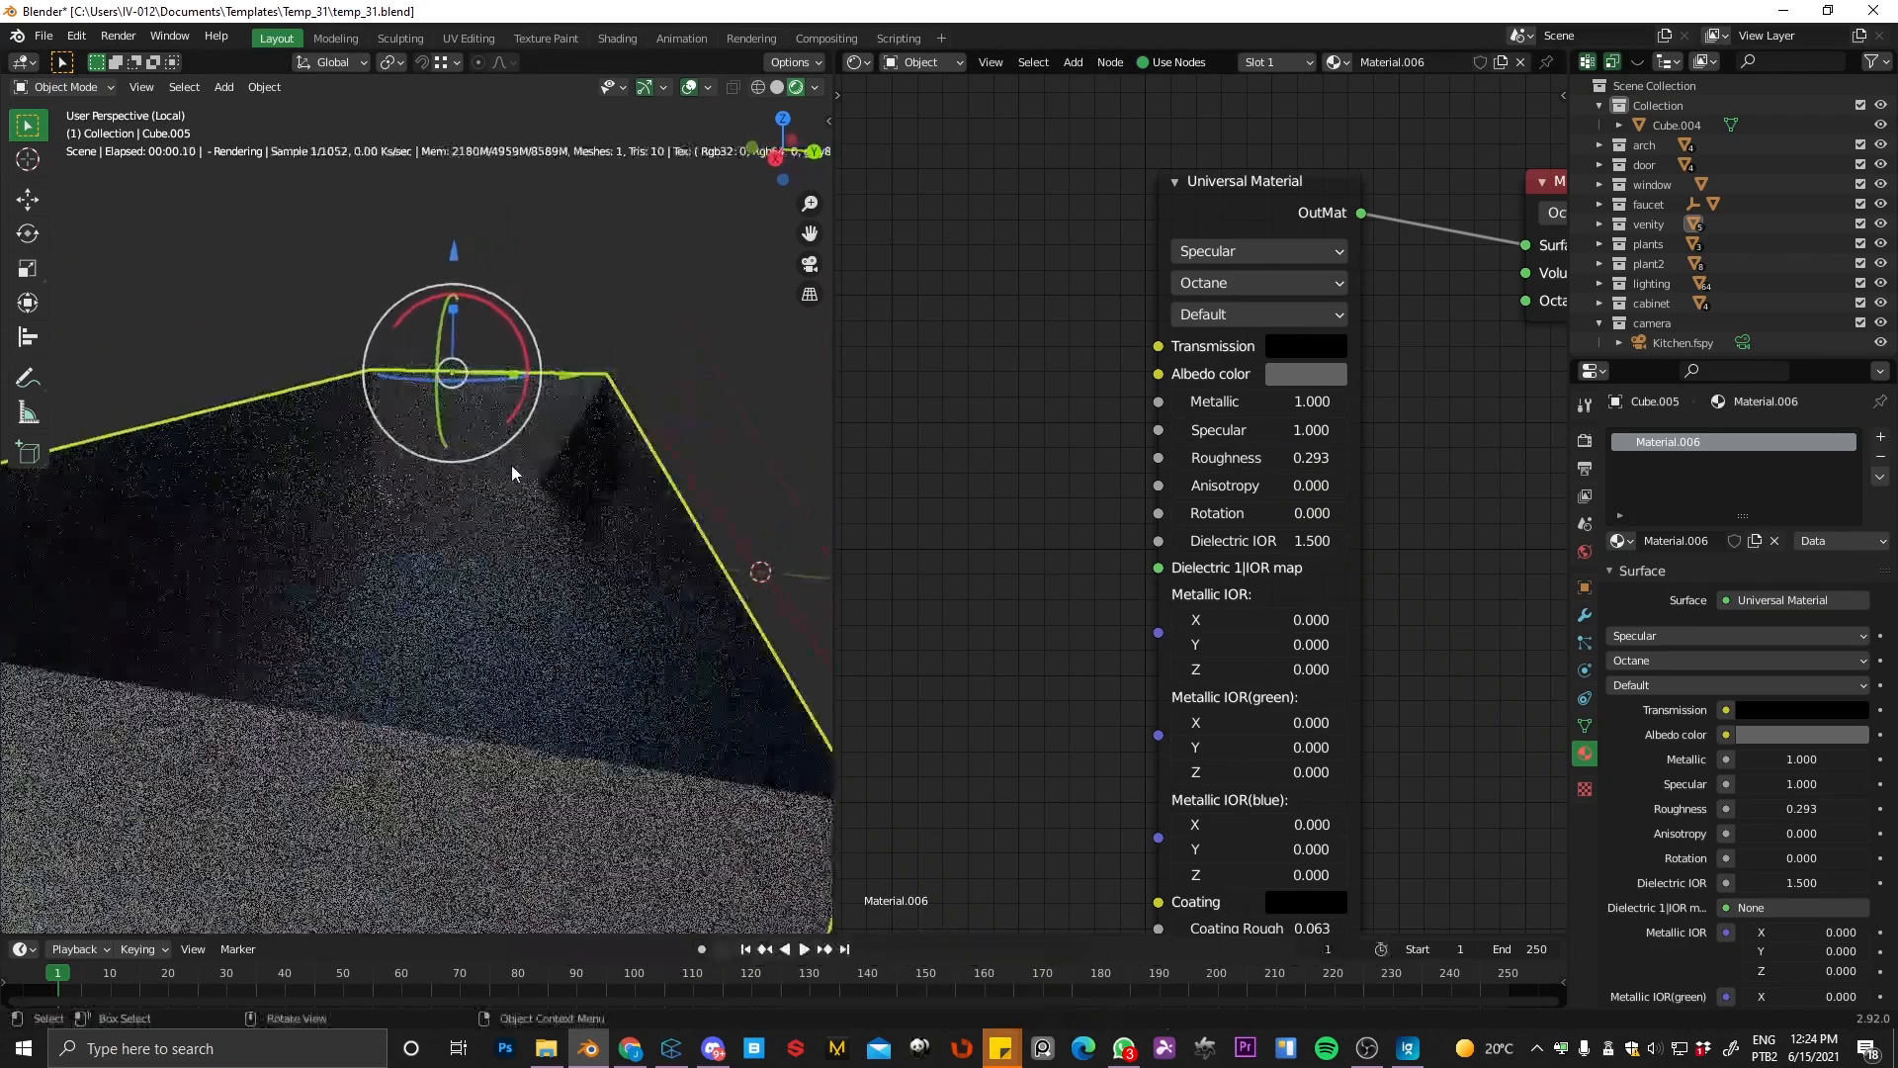
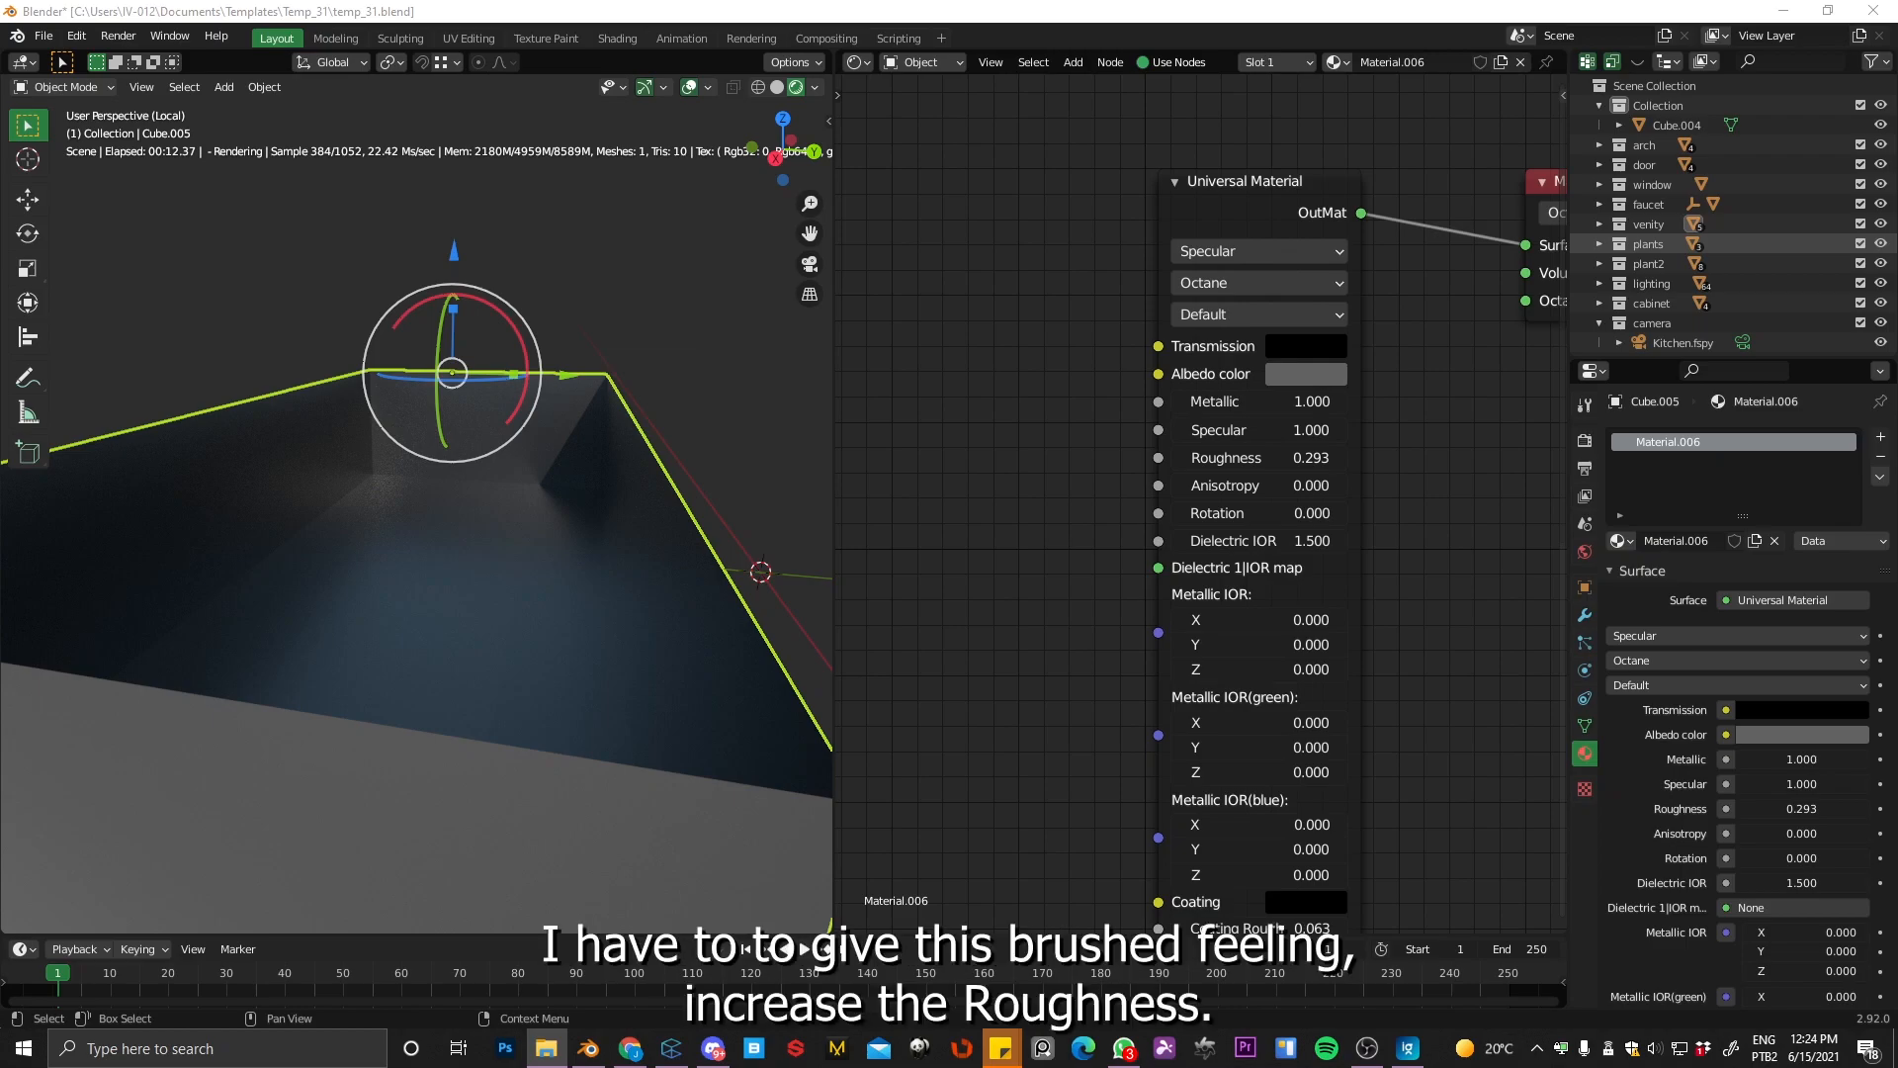
Step: Switch to File Explorer and look through the Extra Textures, FingerPrints, Scratches and Utility Mask folders for a scratched-metal roughness texture
left_click_drag(1897, 148, 1019, 62)
key("alt+Left")
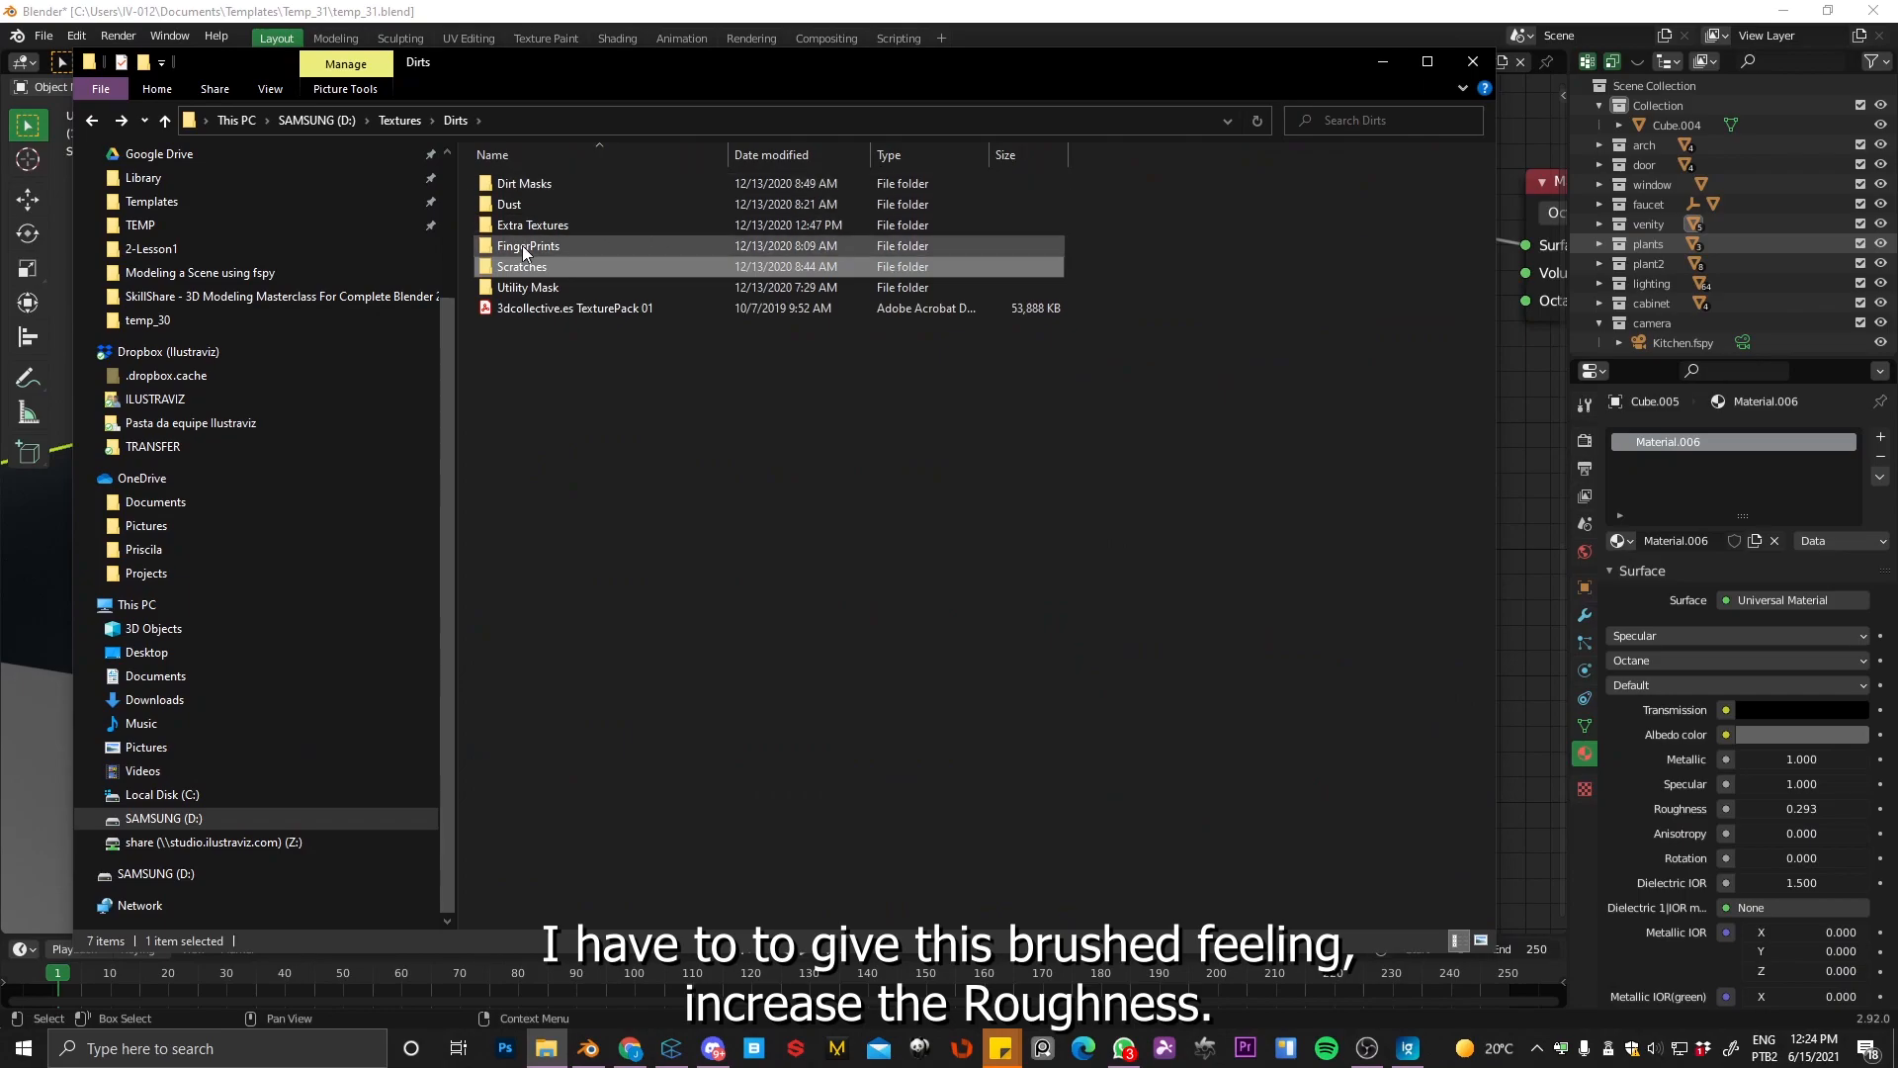
double_click(542, 223)
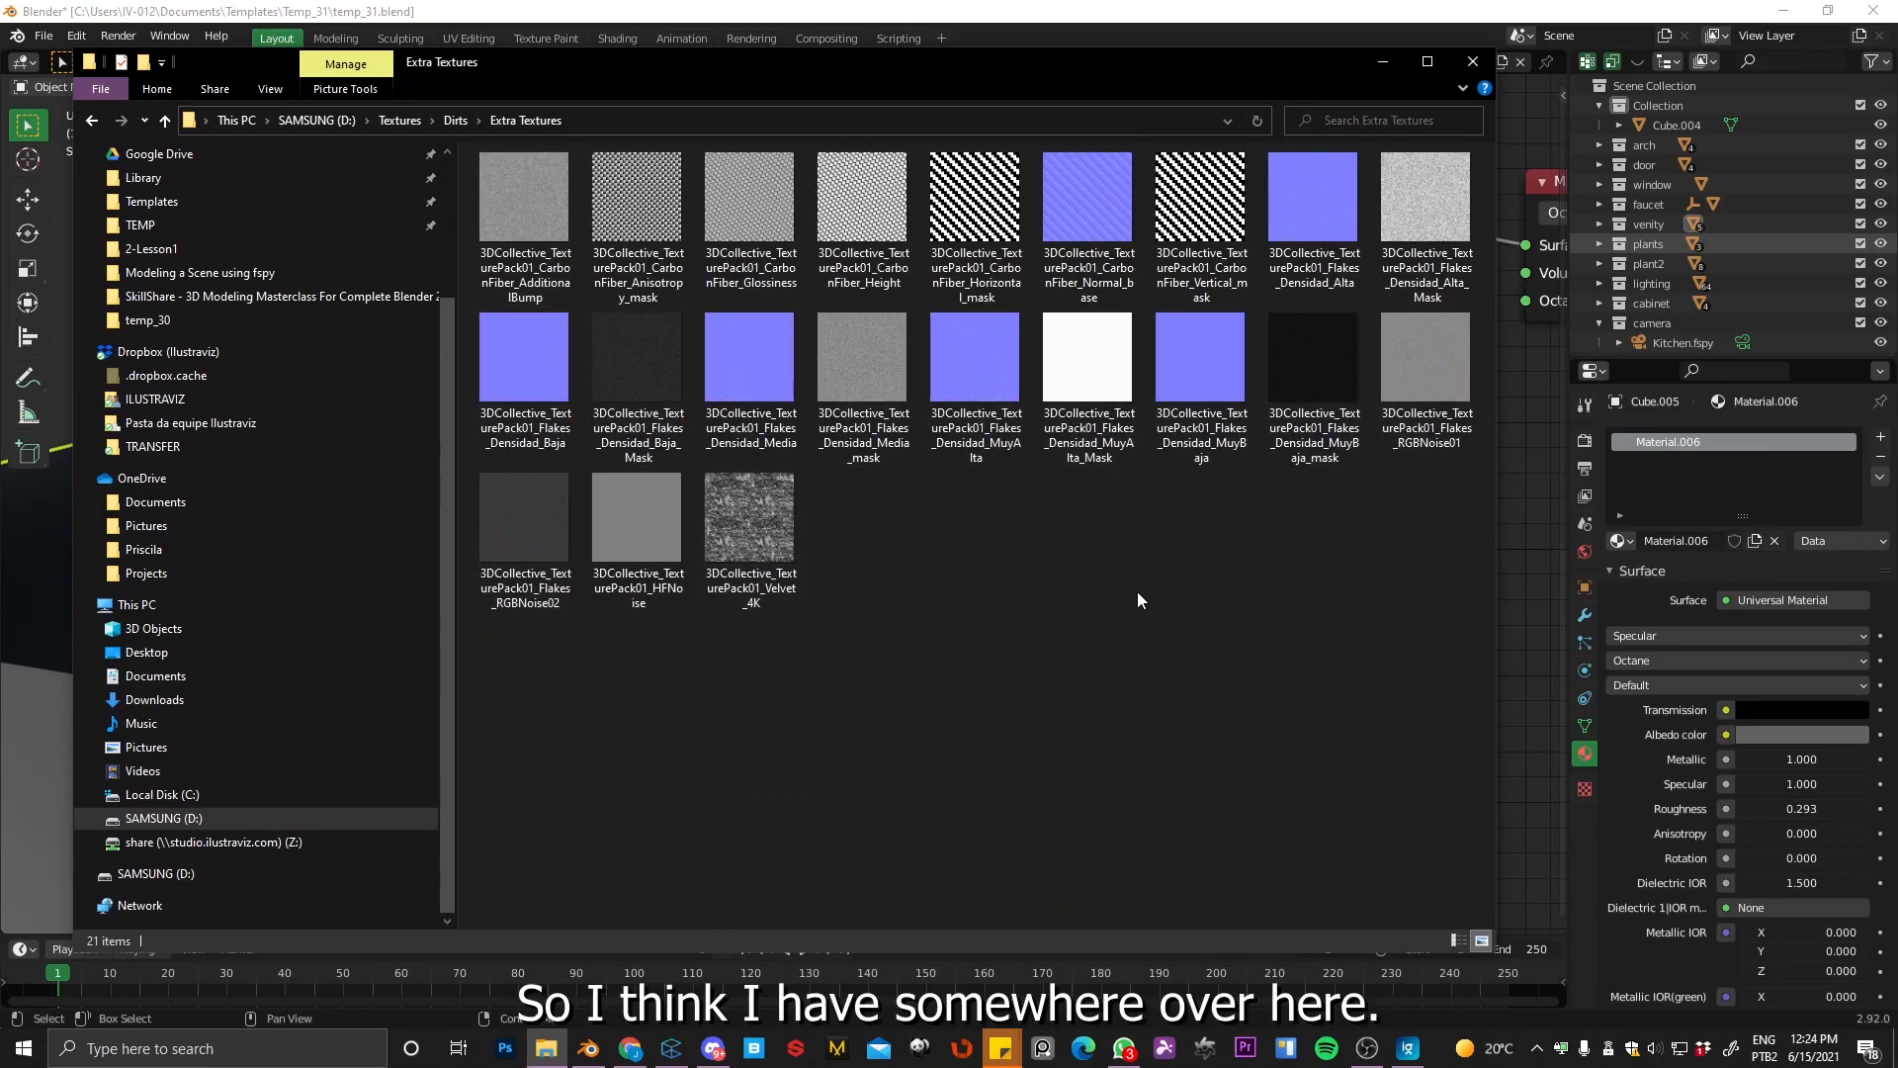
key("alt+Left")
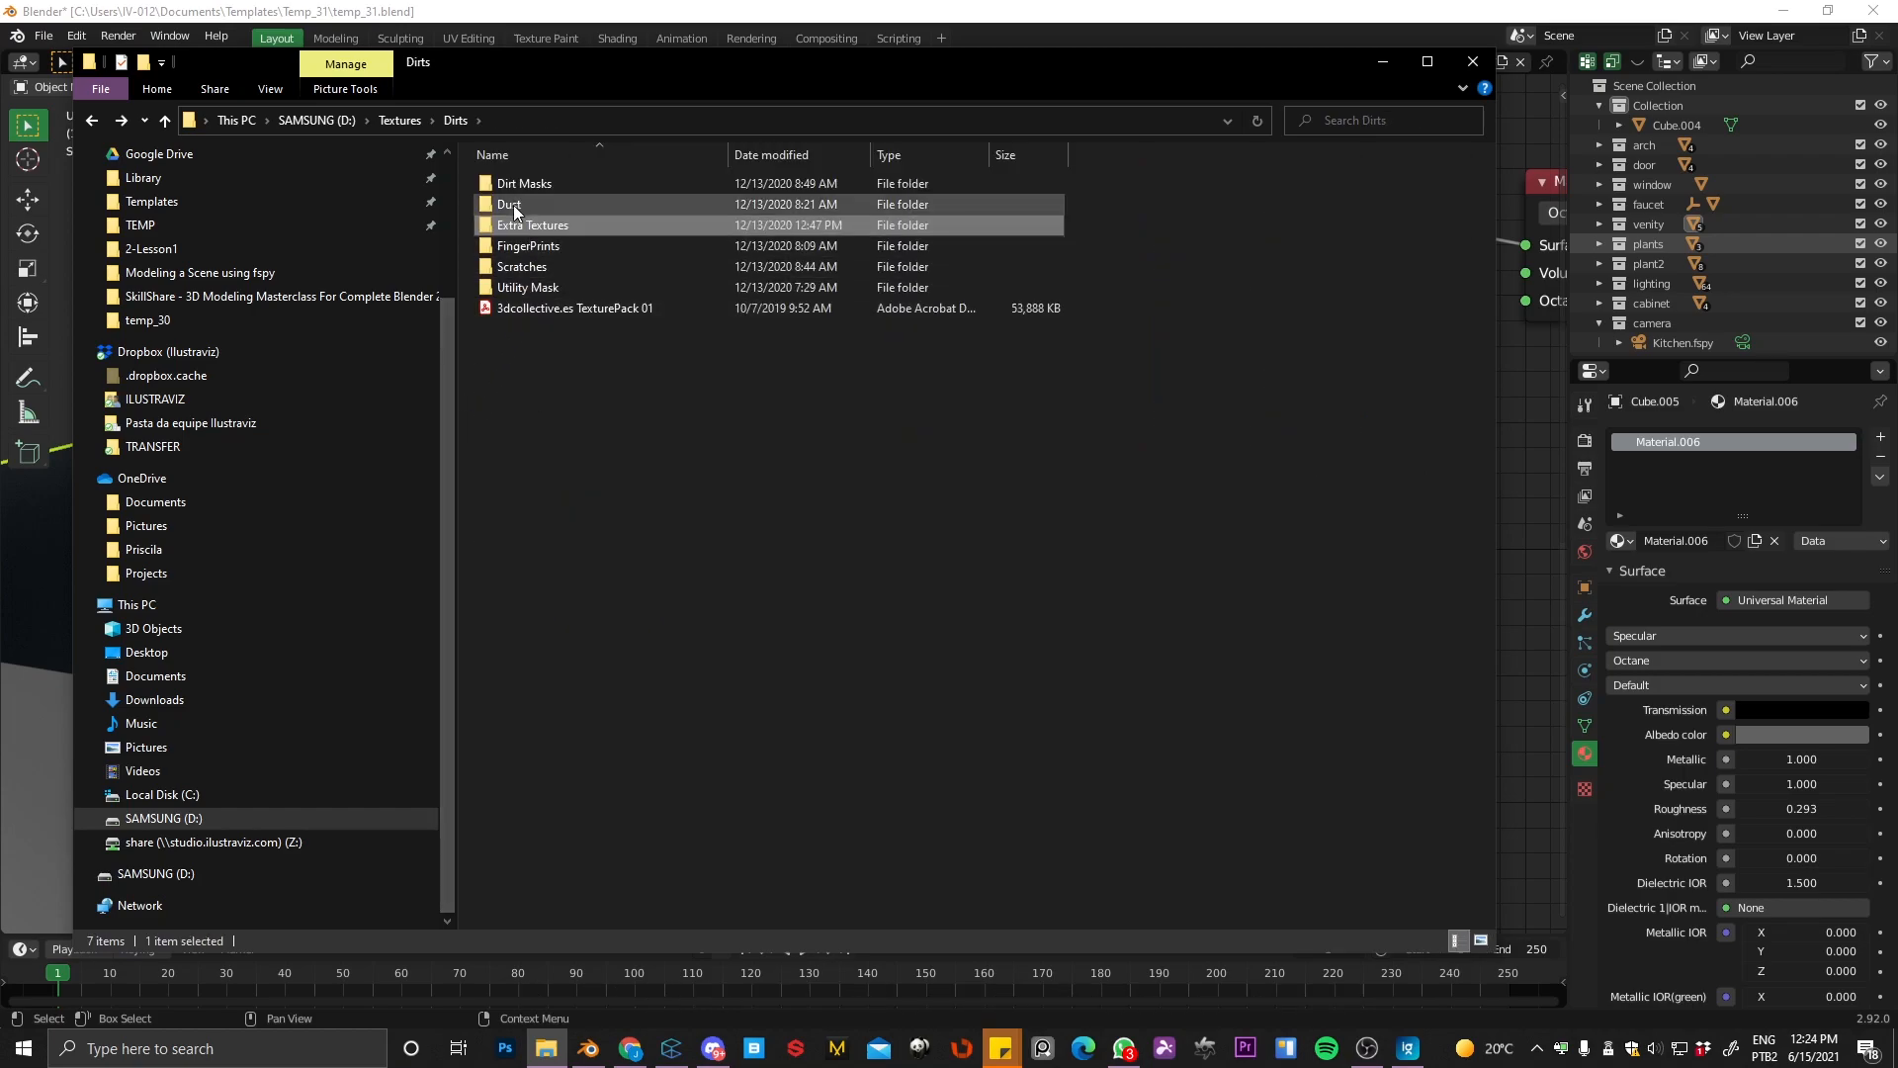
double_click(549, 247)
key("alt+Left")
double_click(547, 269)
left_click_drag(1489, 203, 1519, 416)
key("alt+Left")
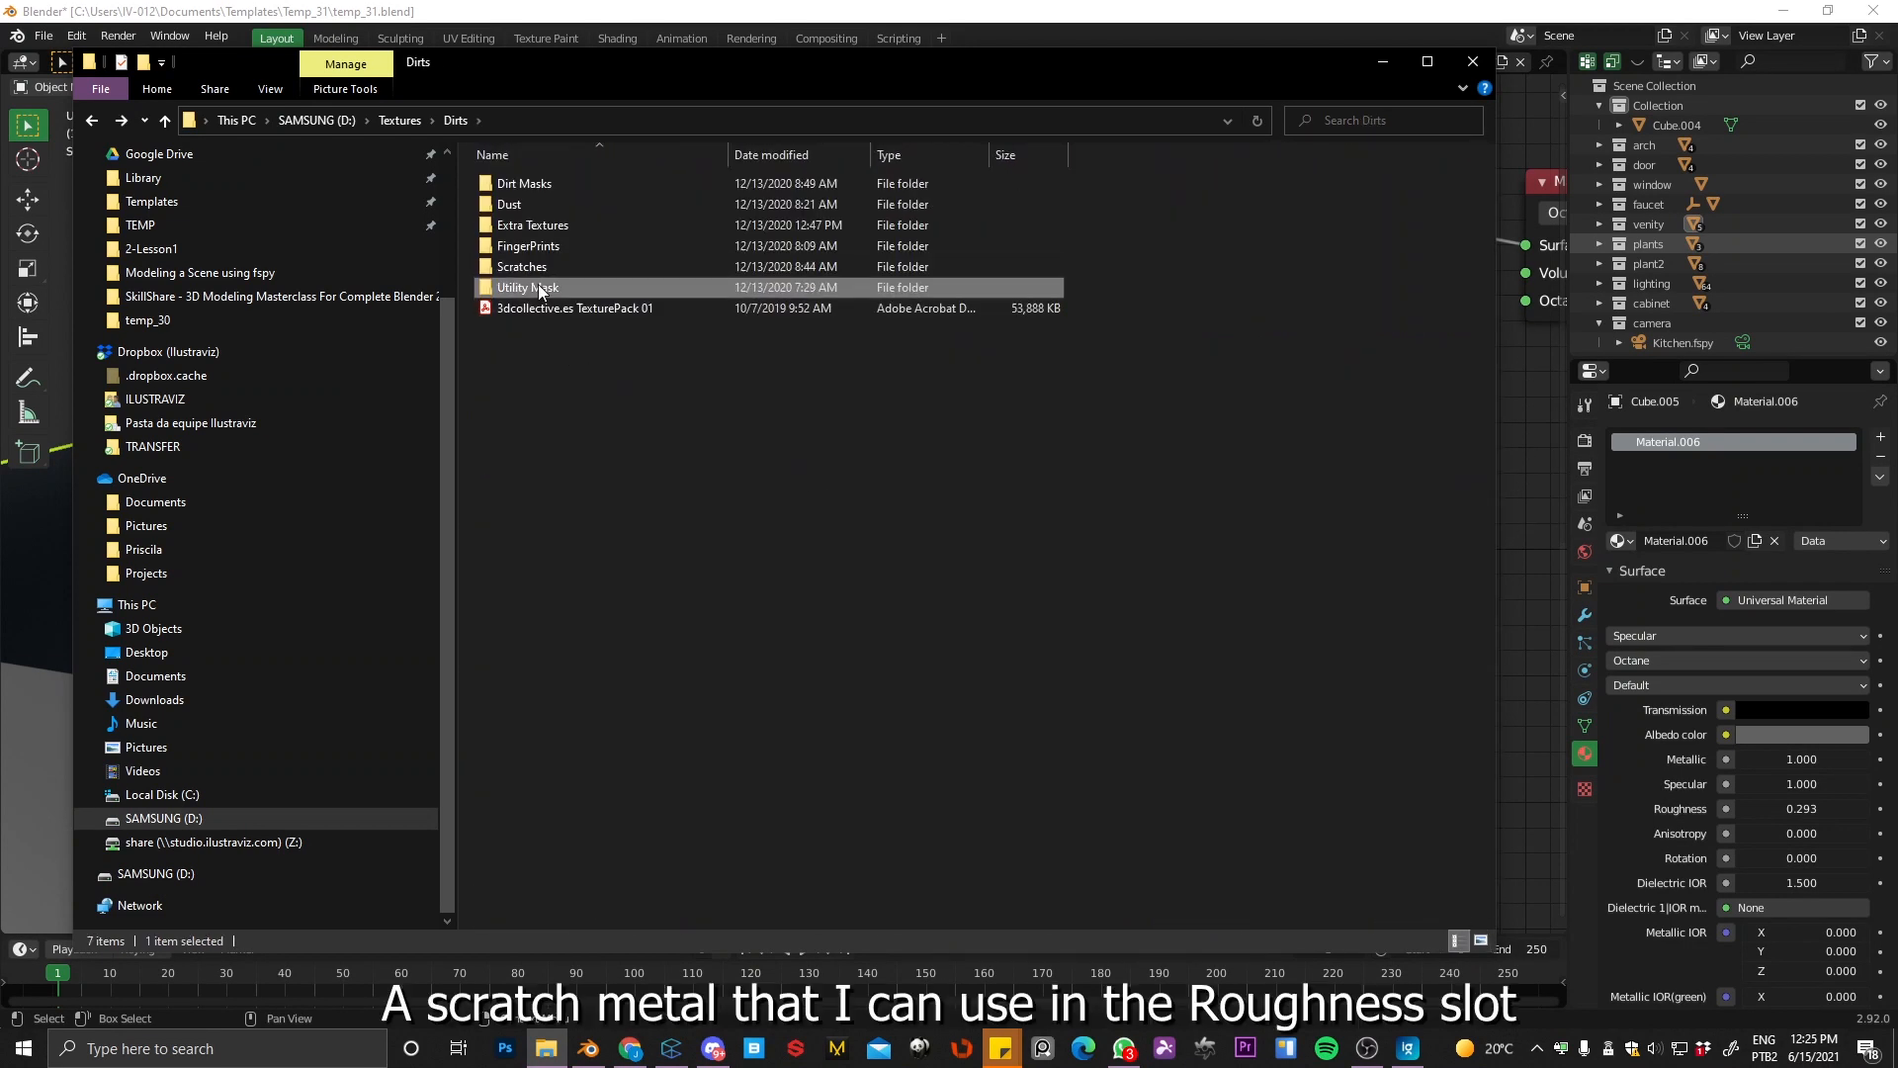
double_click(538, 287)
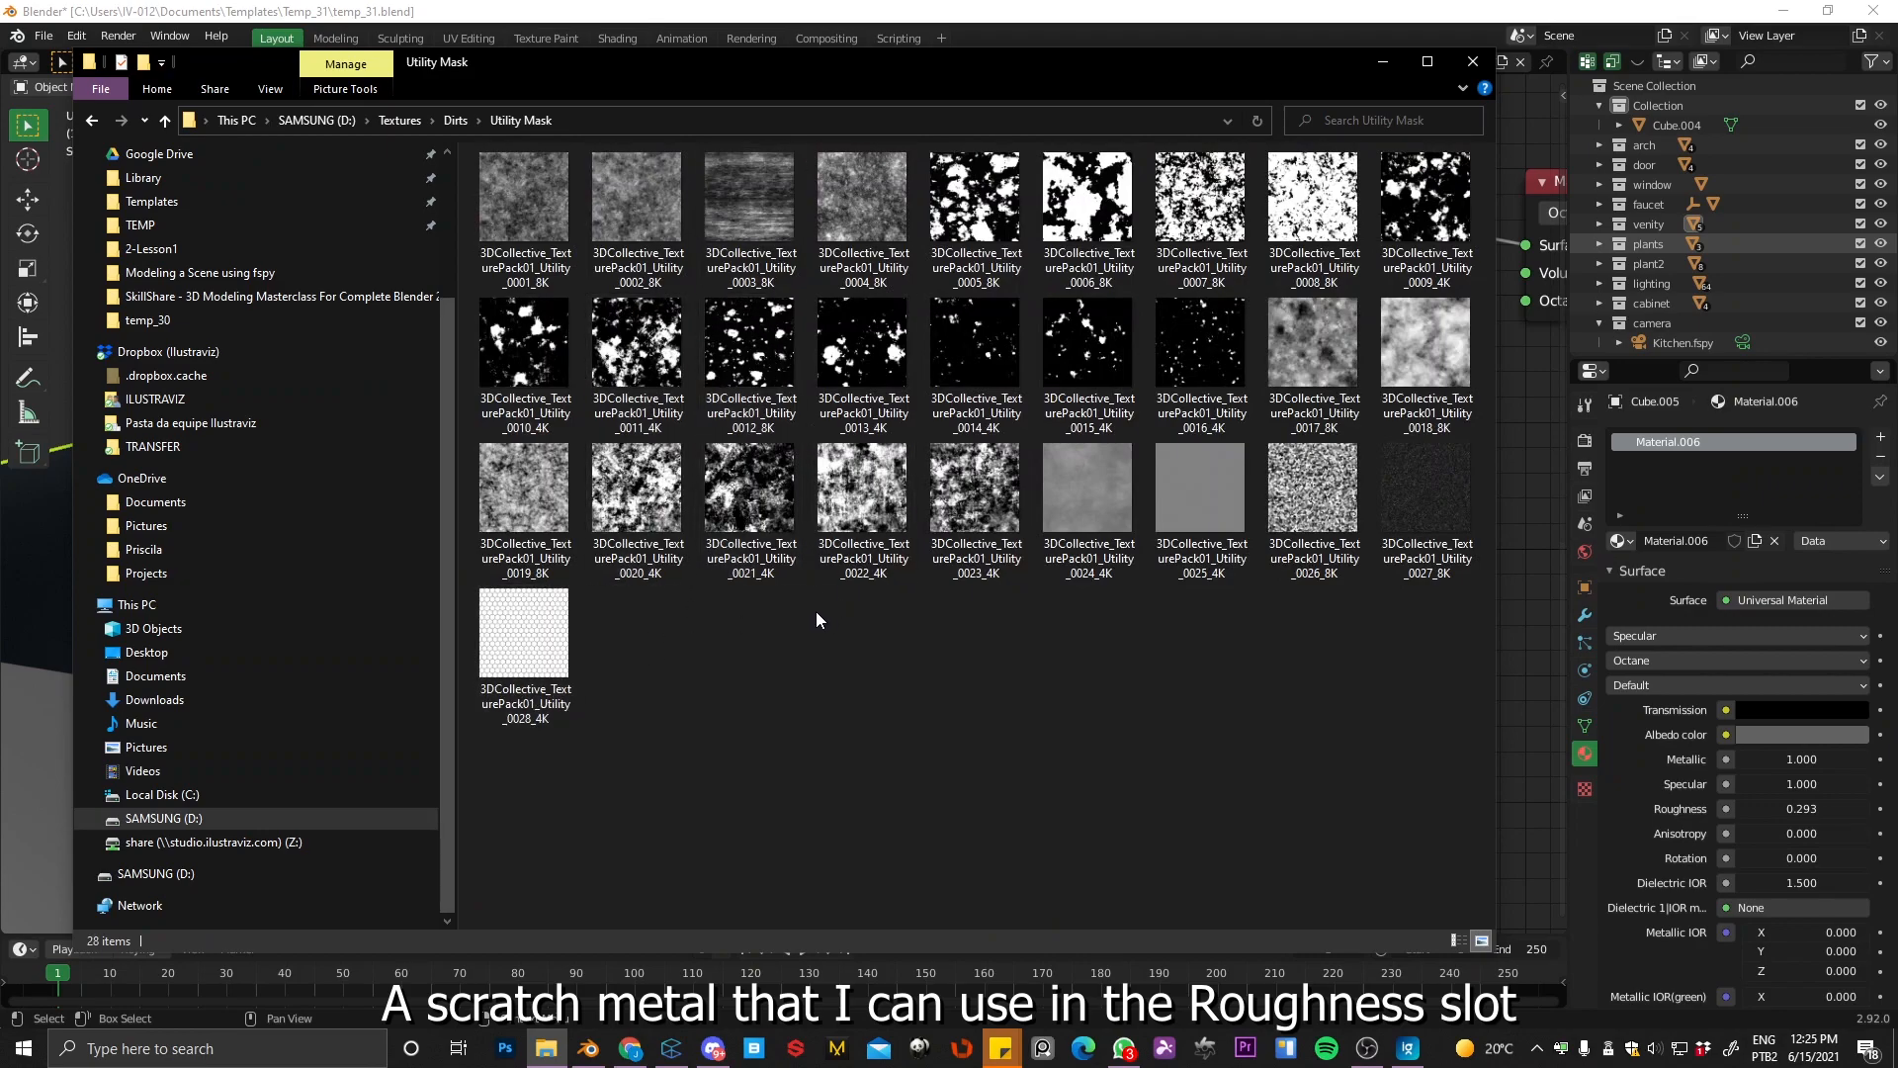
key("alt+Left")
Step: Preview the CarbonFiber_AdditionalBump image in Extra Textures, and browse the folder with larger thumbnails in a maximized window
double_click(552, 227)
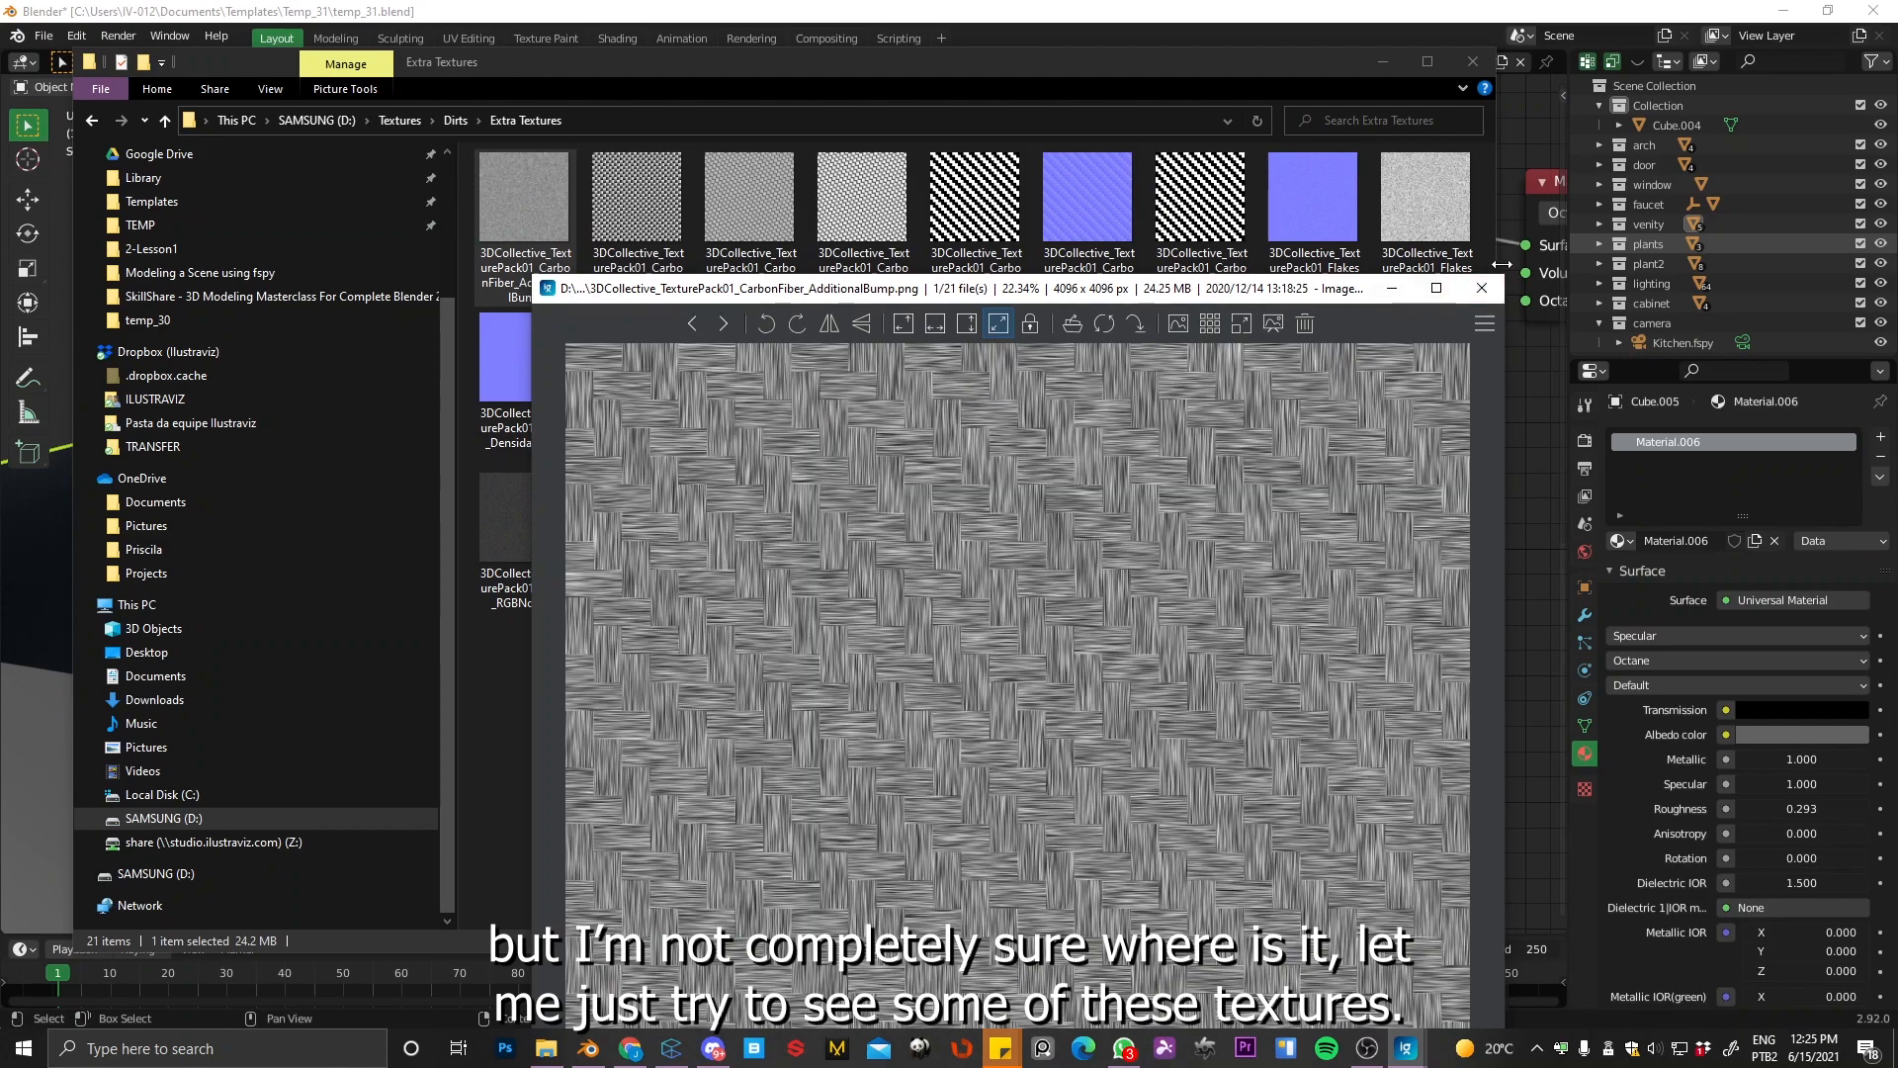
left_click(1482, 288)
right_click(1100, 551)
mouse_move(1046, 563)
left_click(1160, 566)
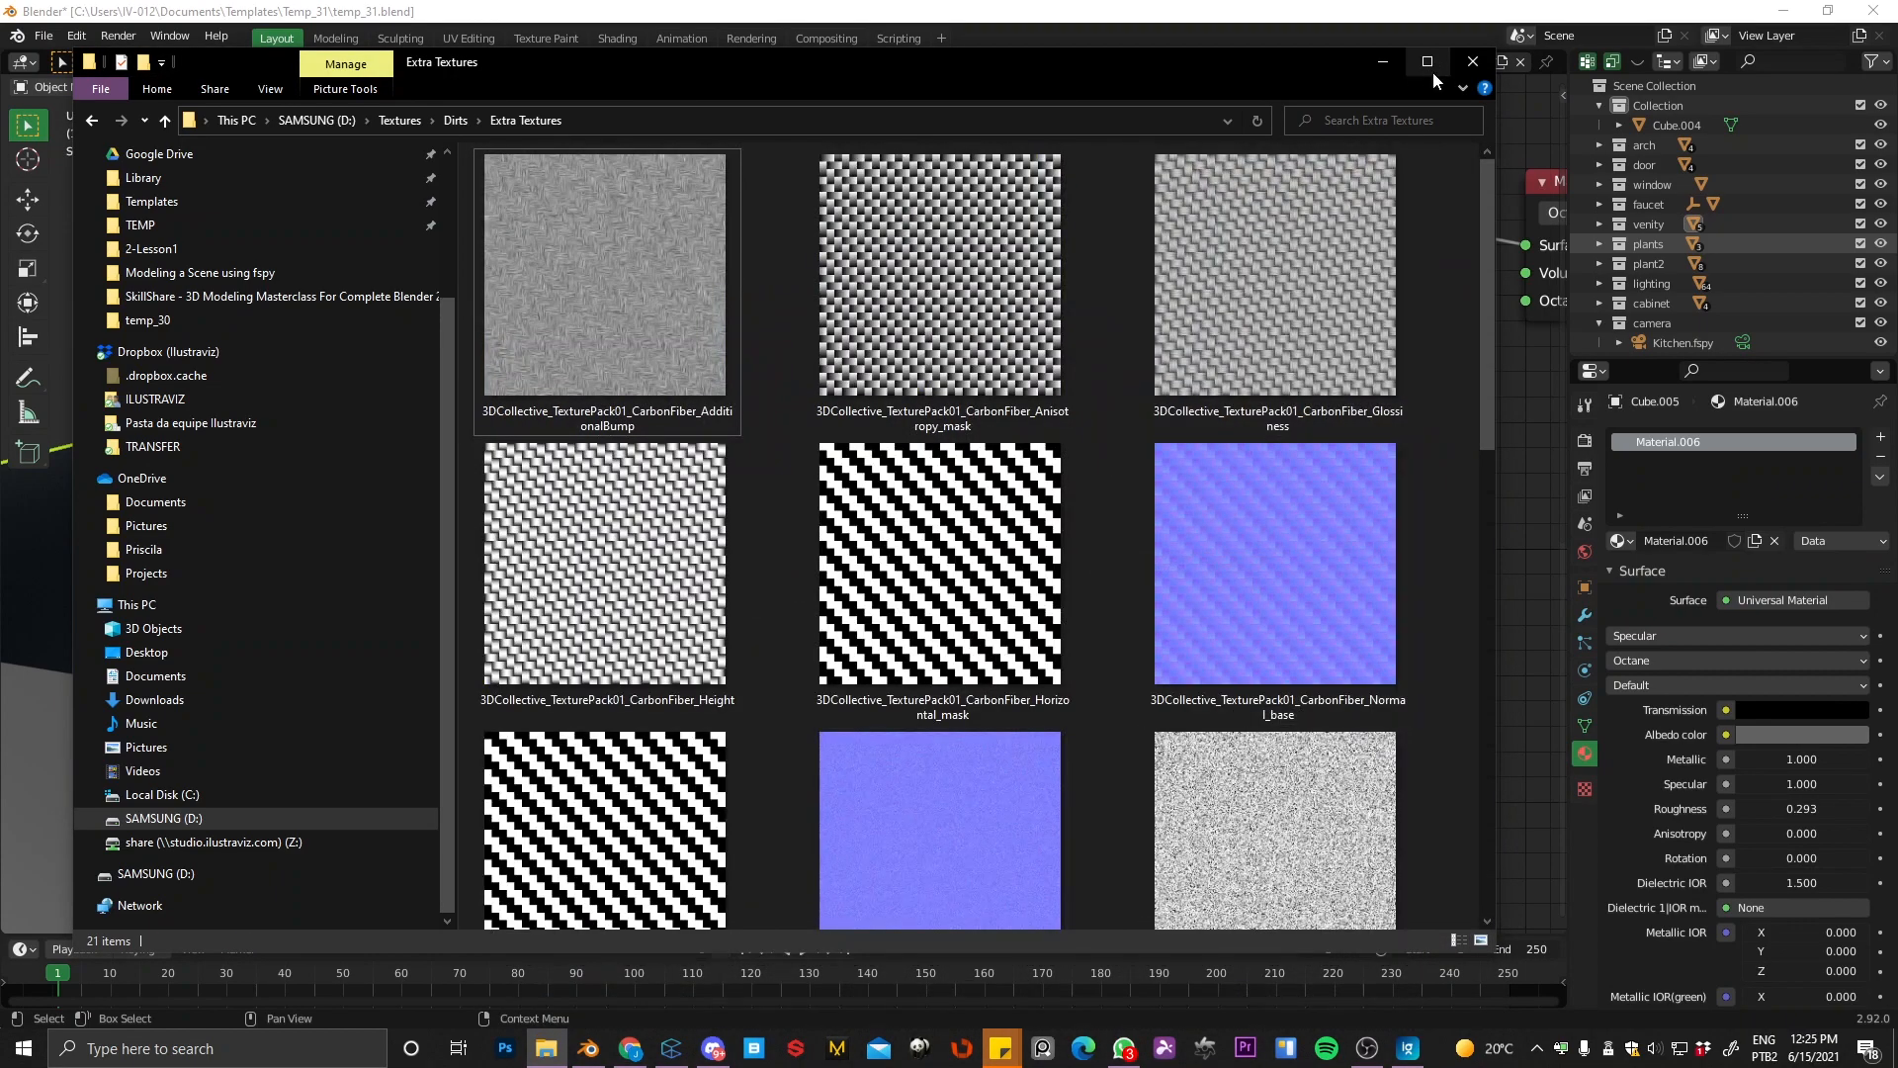
left_click(1427, 62)
left_click_drag(1885, 257, 1835, 257)
Step: Look through the Dust, Dirt Masks, Extra Textures and FingerPrints folders for a brushed or scratched metal texture
key("alt+Left")
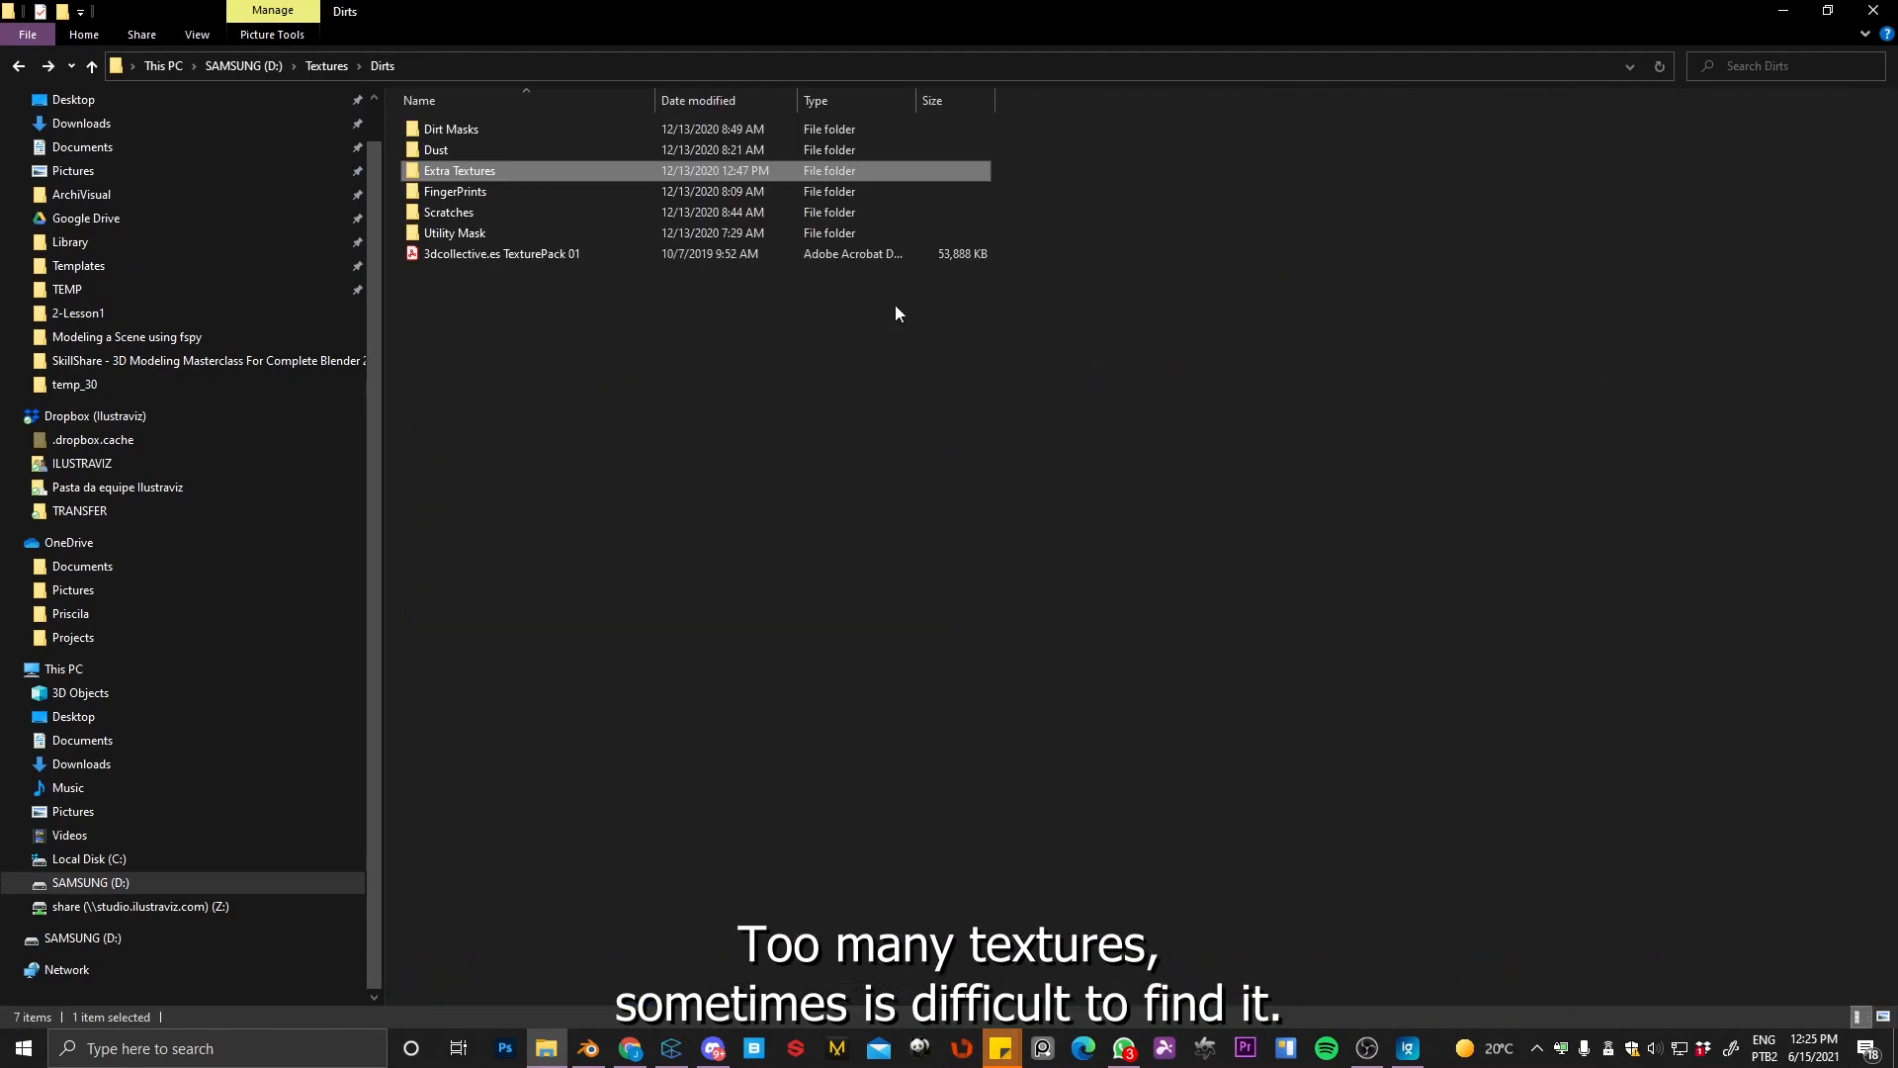
double_click(436, 150)
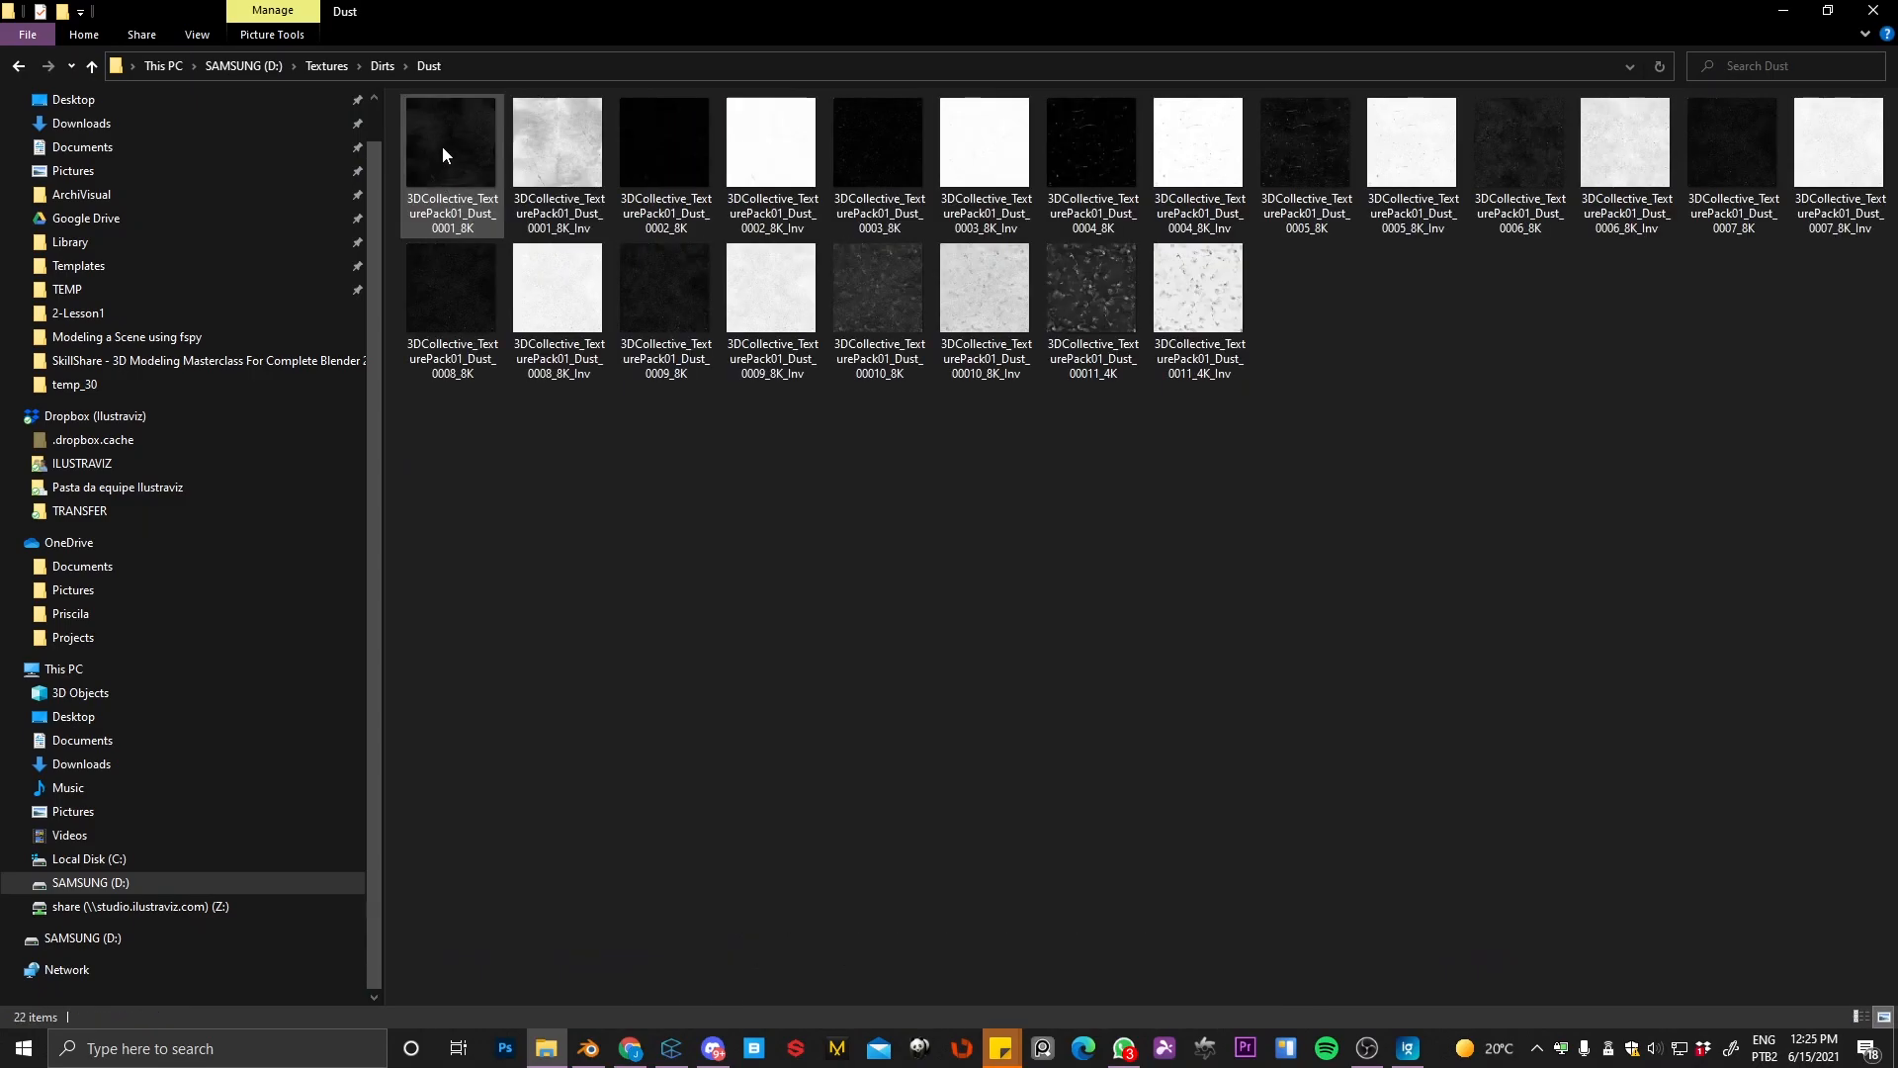
key("alt+Left")
double_click(457, 132)
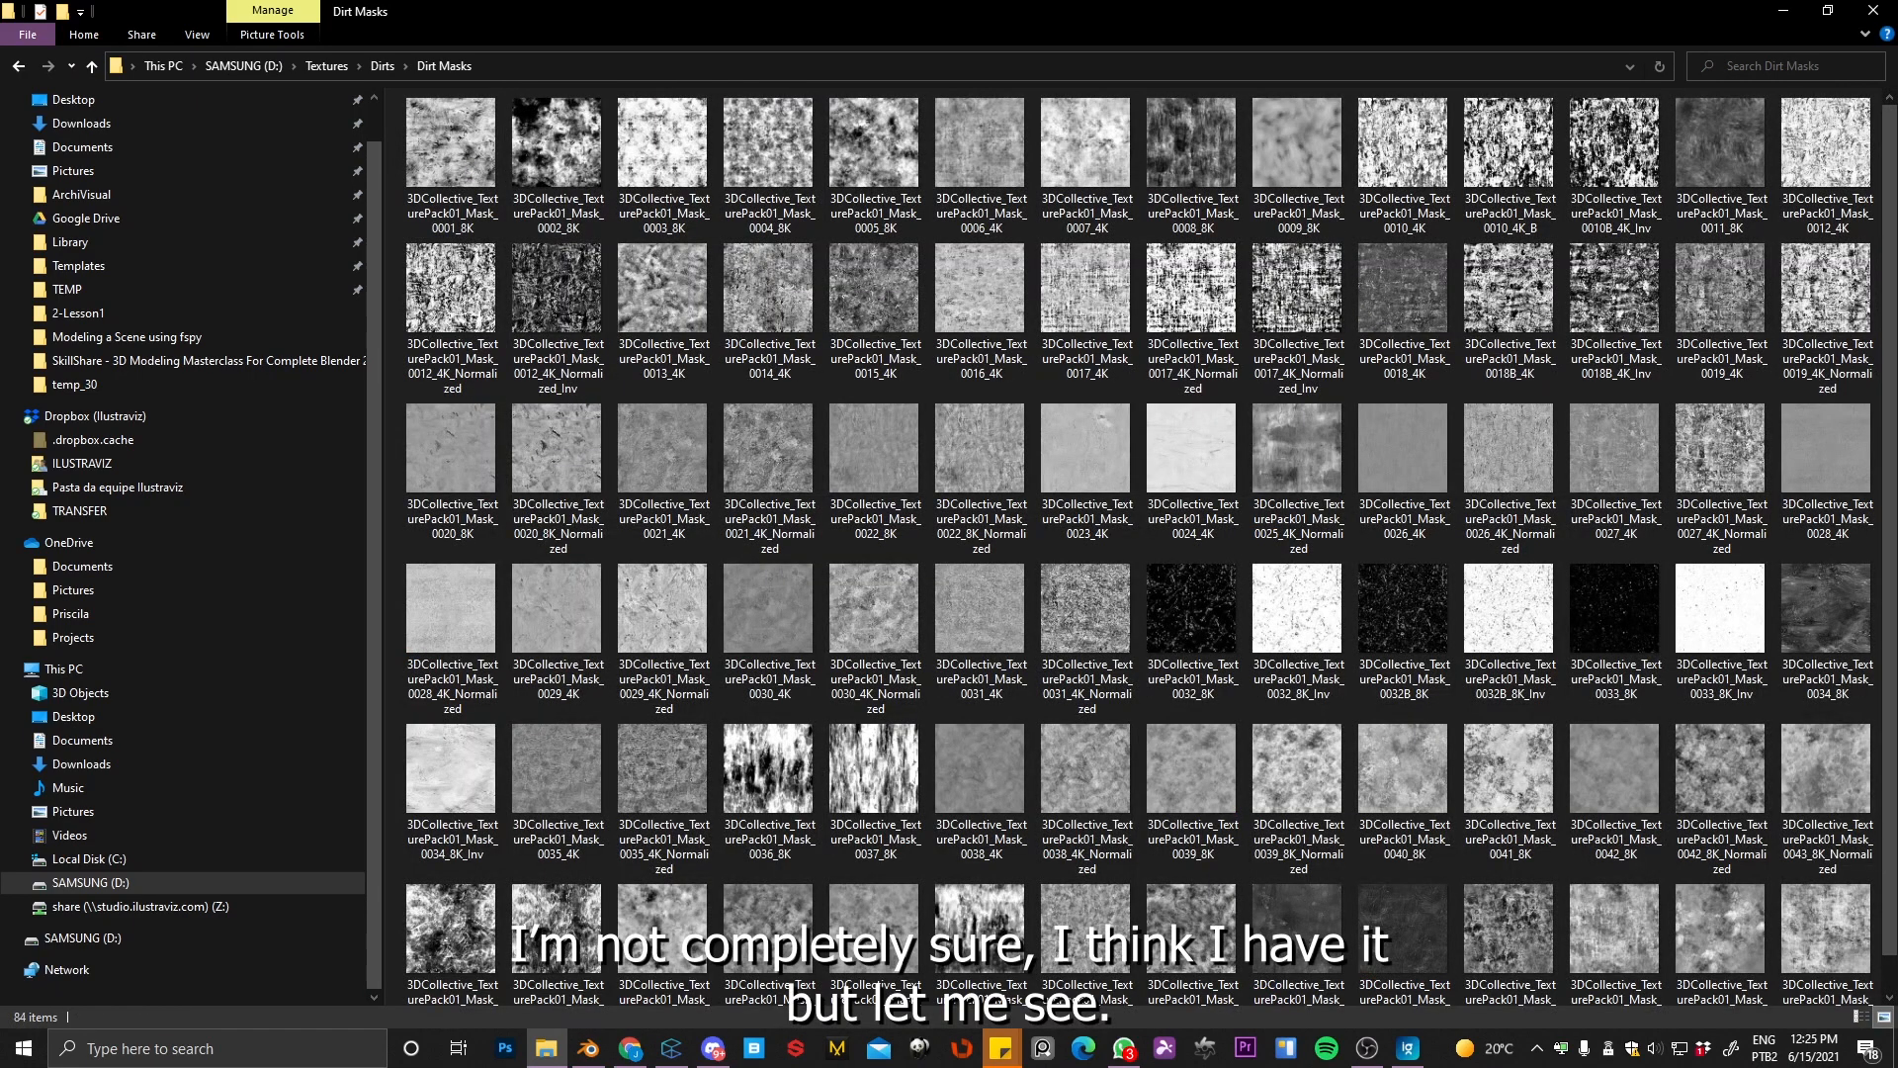
scroll(1829, 346, "down", 1)
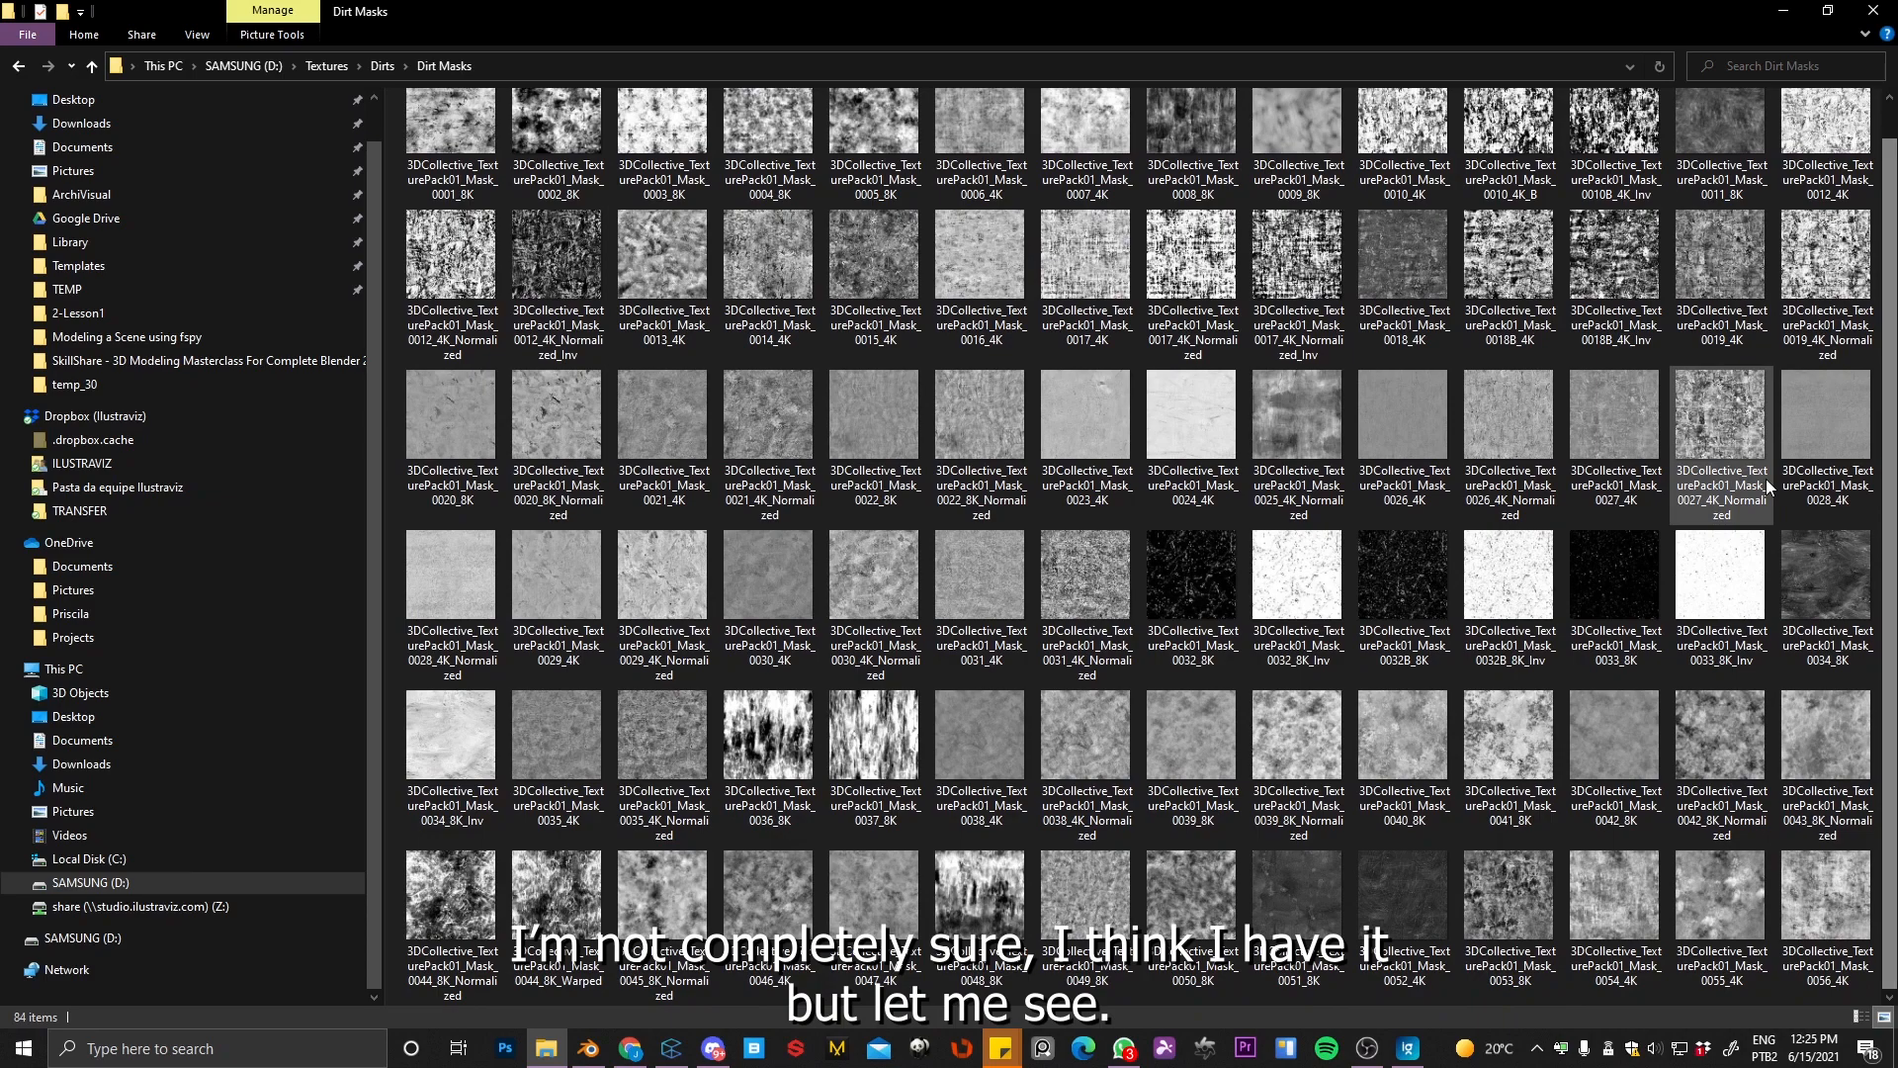
key("alt+Left")
double_click(462, 154)
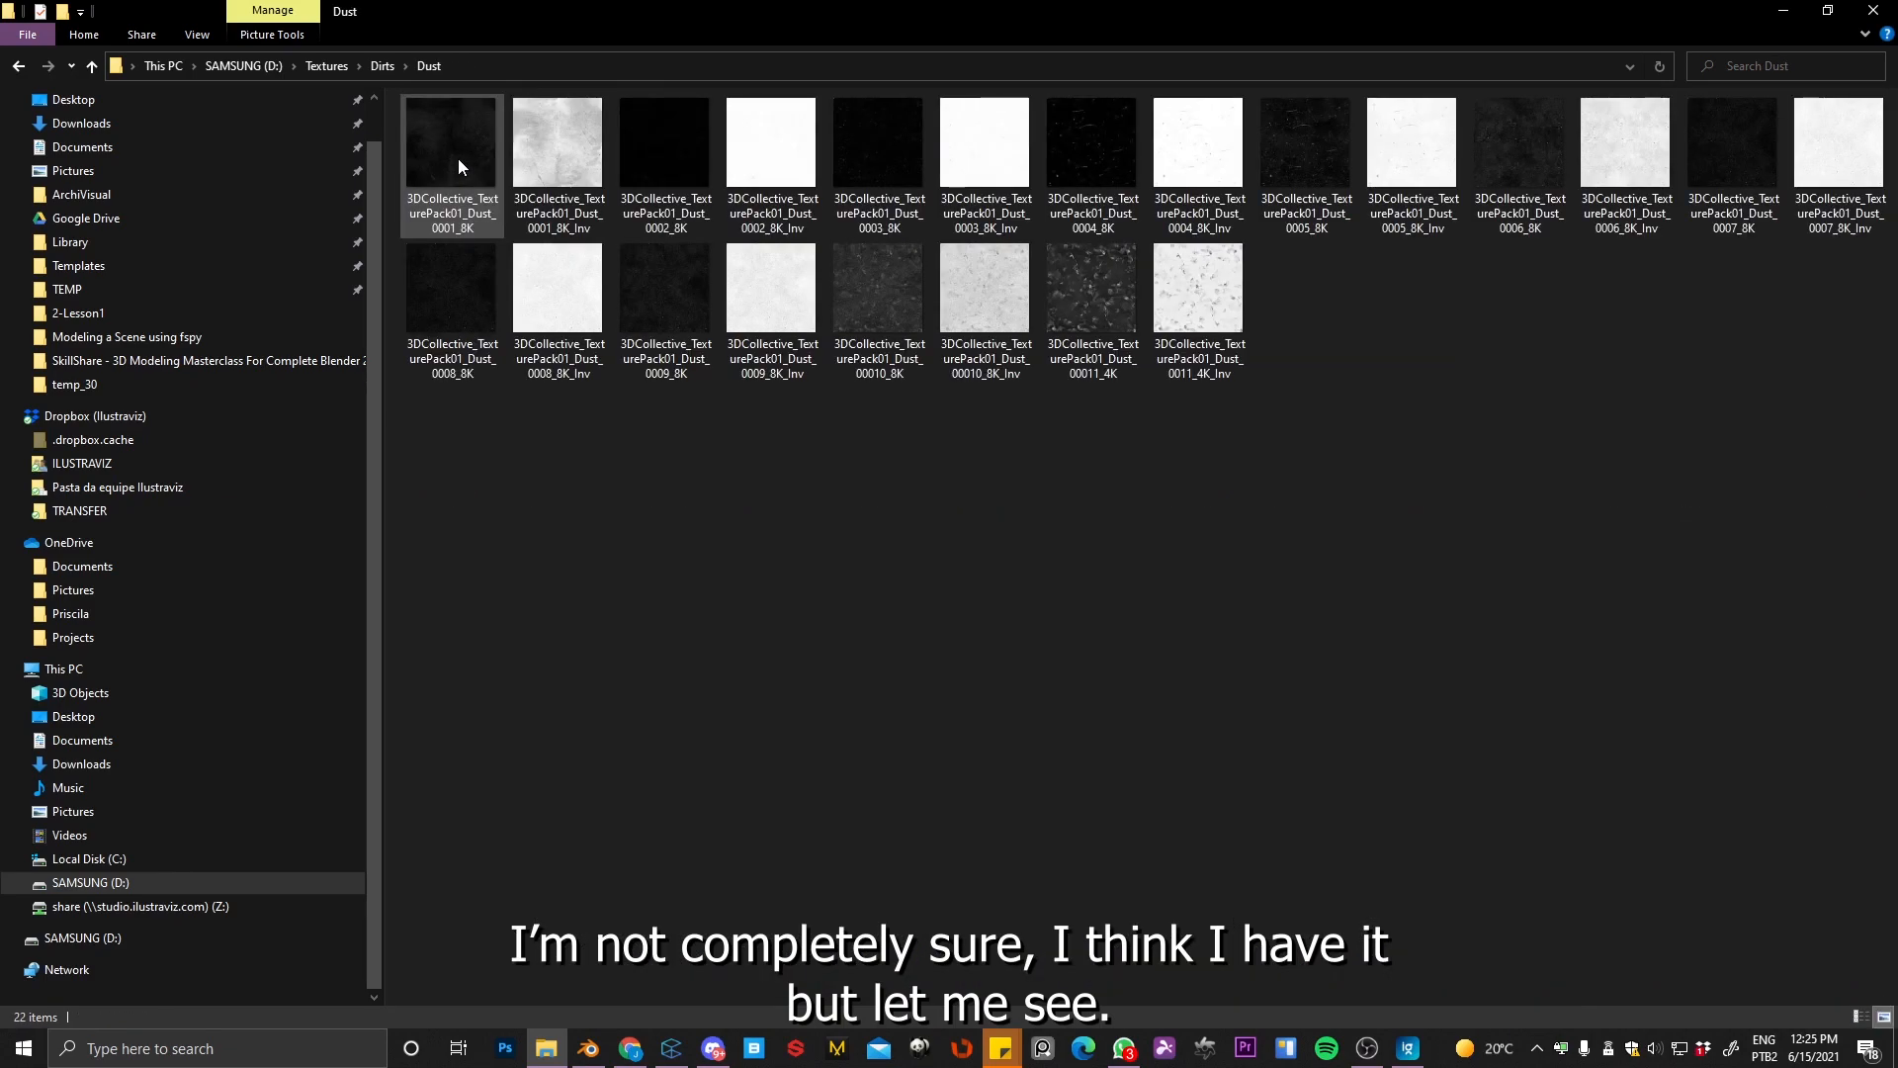
key("alt+Left")
double_click(472, 172)
key("alt+Left")
double_click(466, 192)
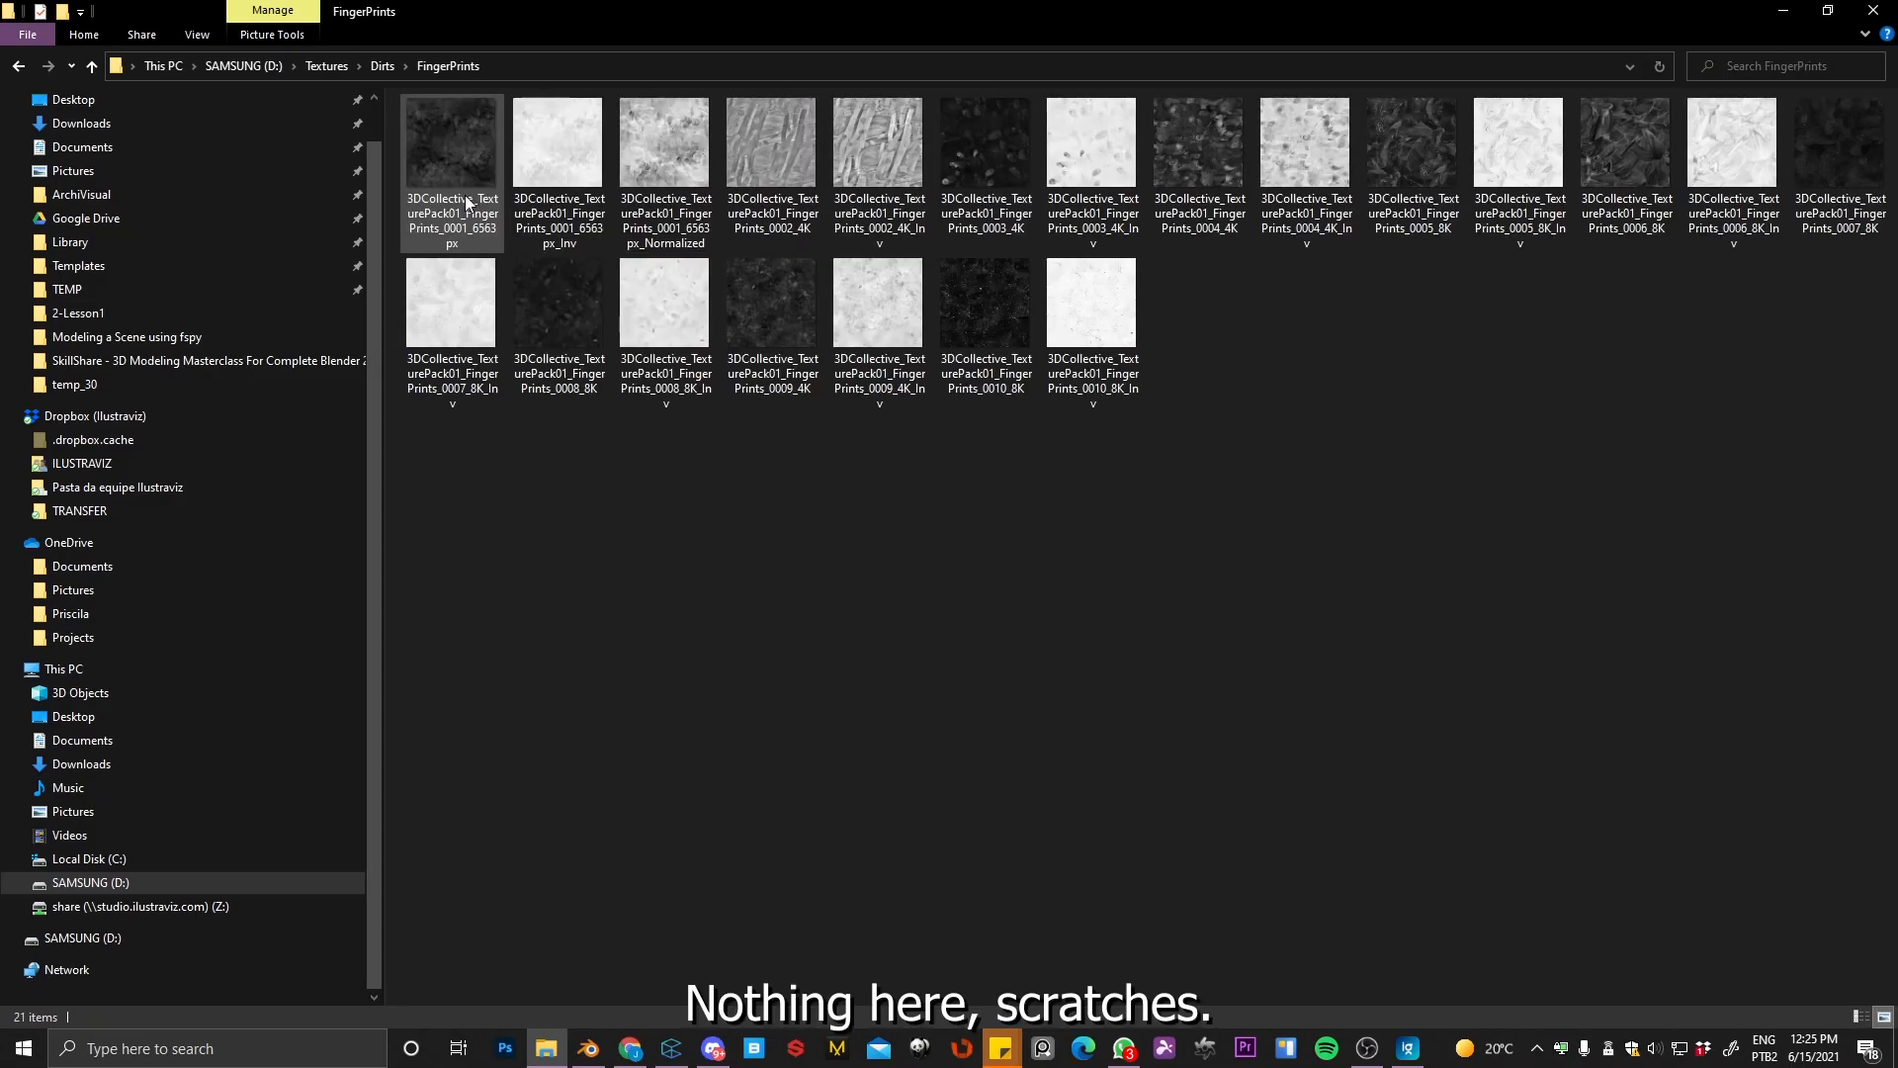
Step: Add the 3DCollective_TexturePack01_Scratches_0028B_8K image from the Scratches folder to the sink material's node tree in Blender
key("alt+Left")
double_click(461, 213)
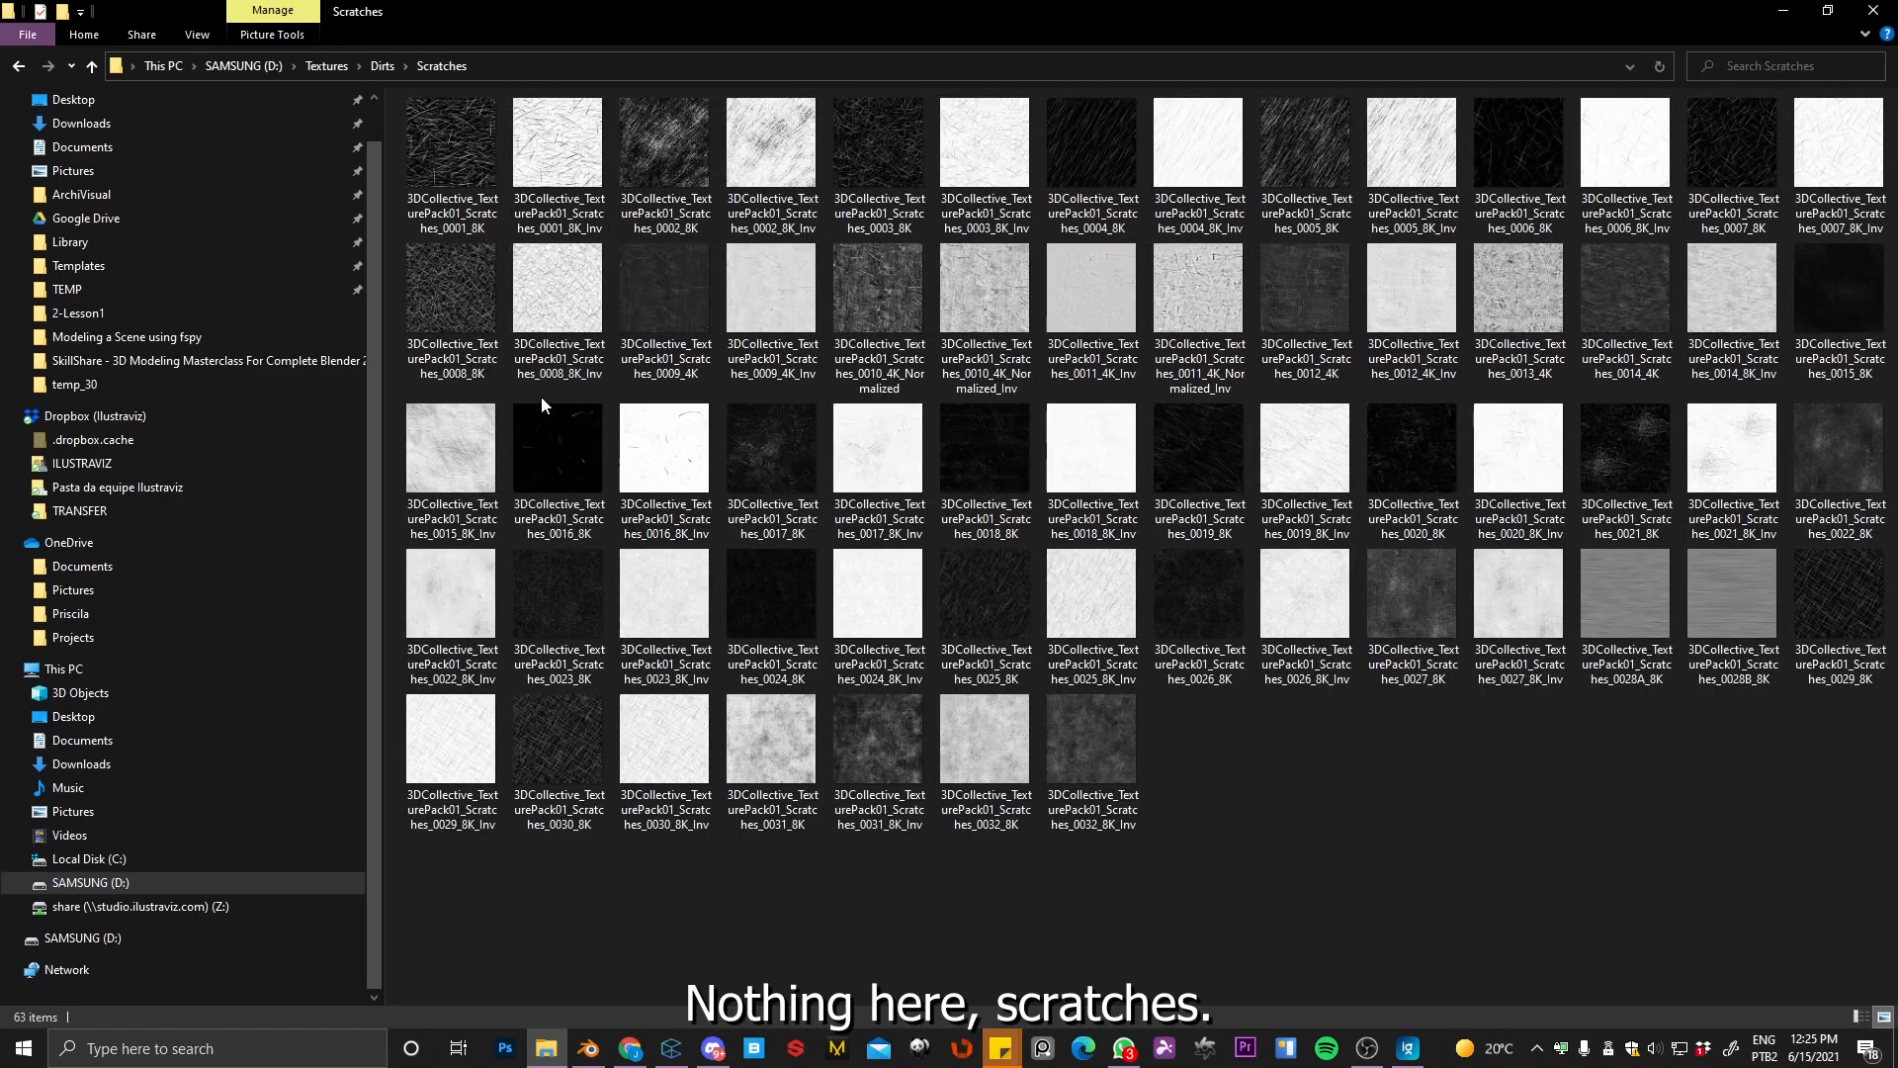
left_click(1773, 600)
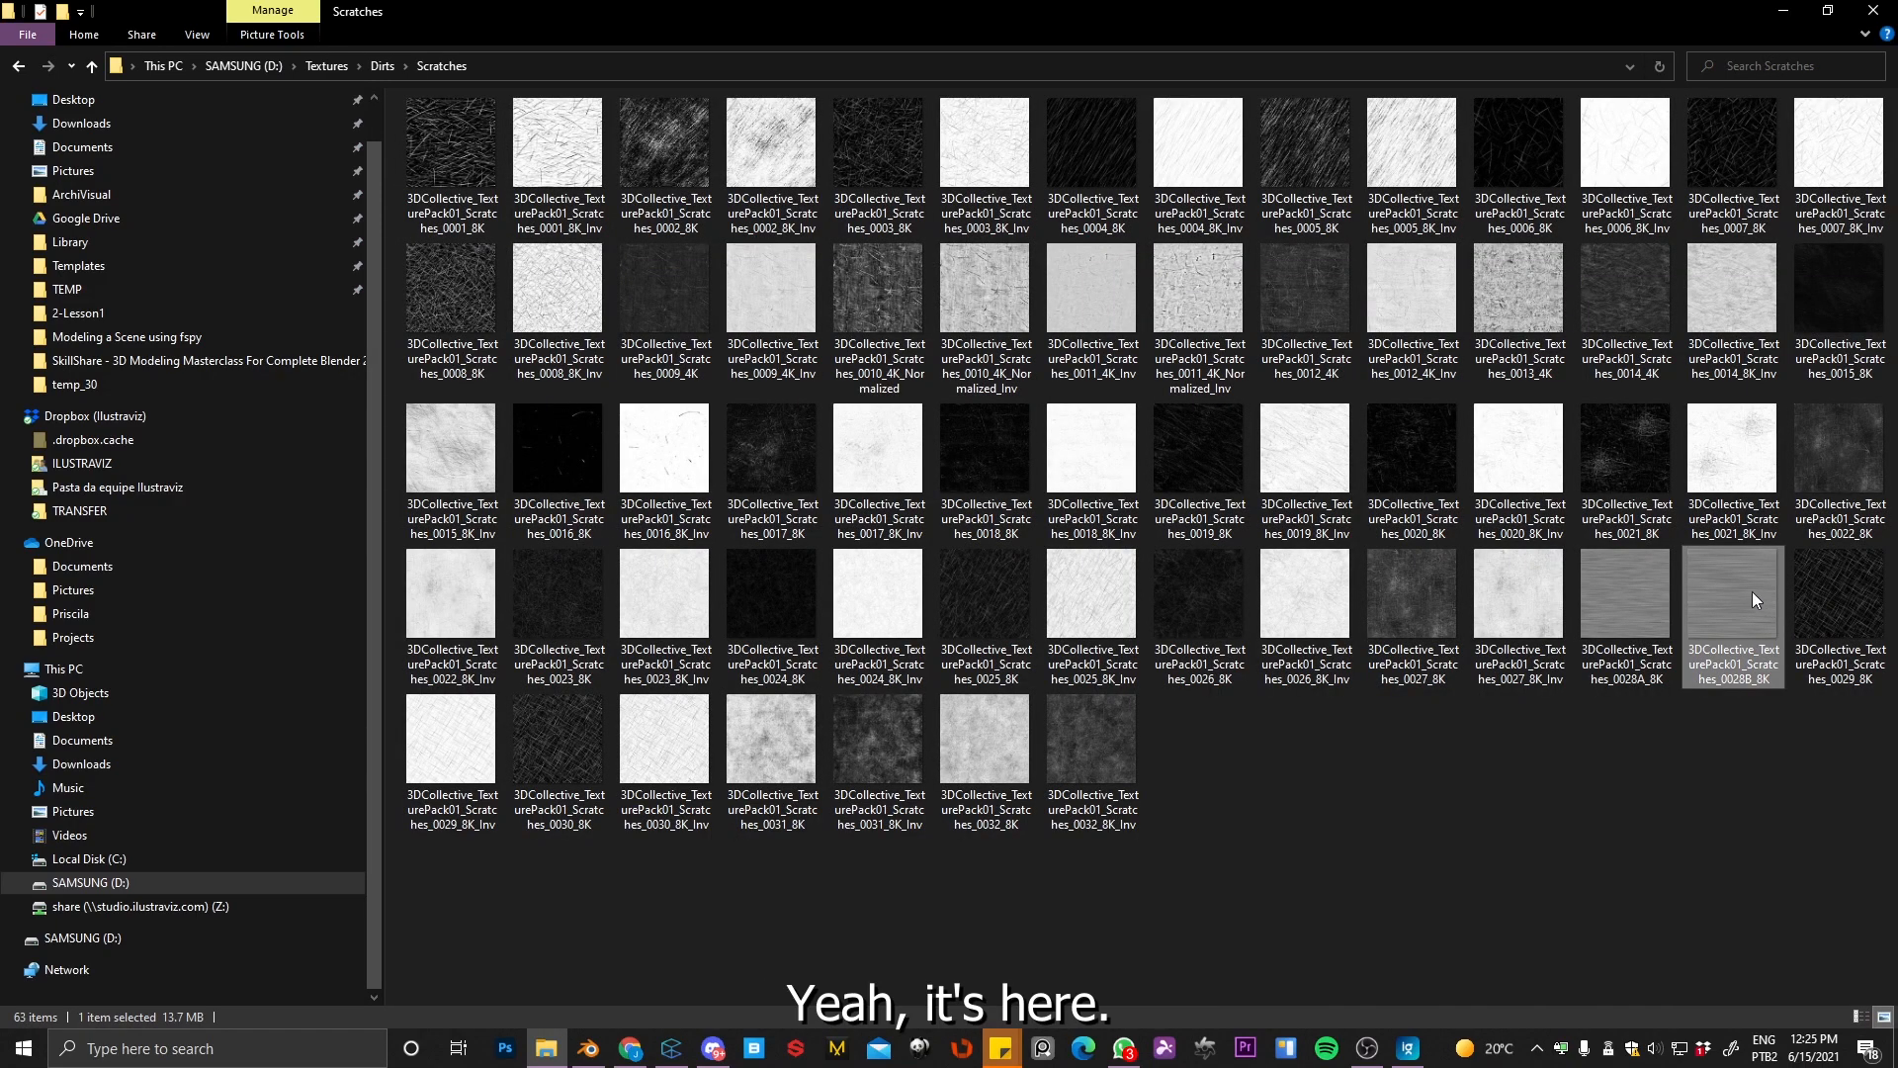
left_click_drag(1649, 9, 1897, 59)
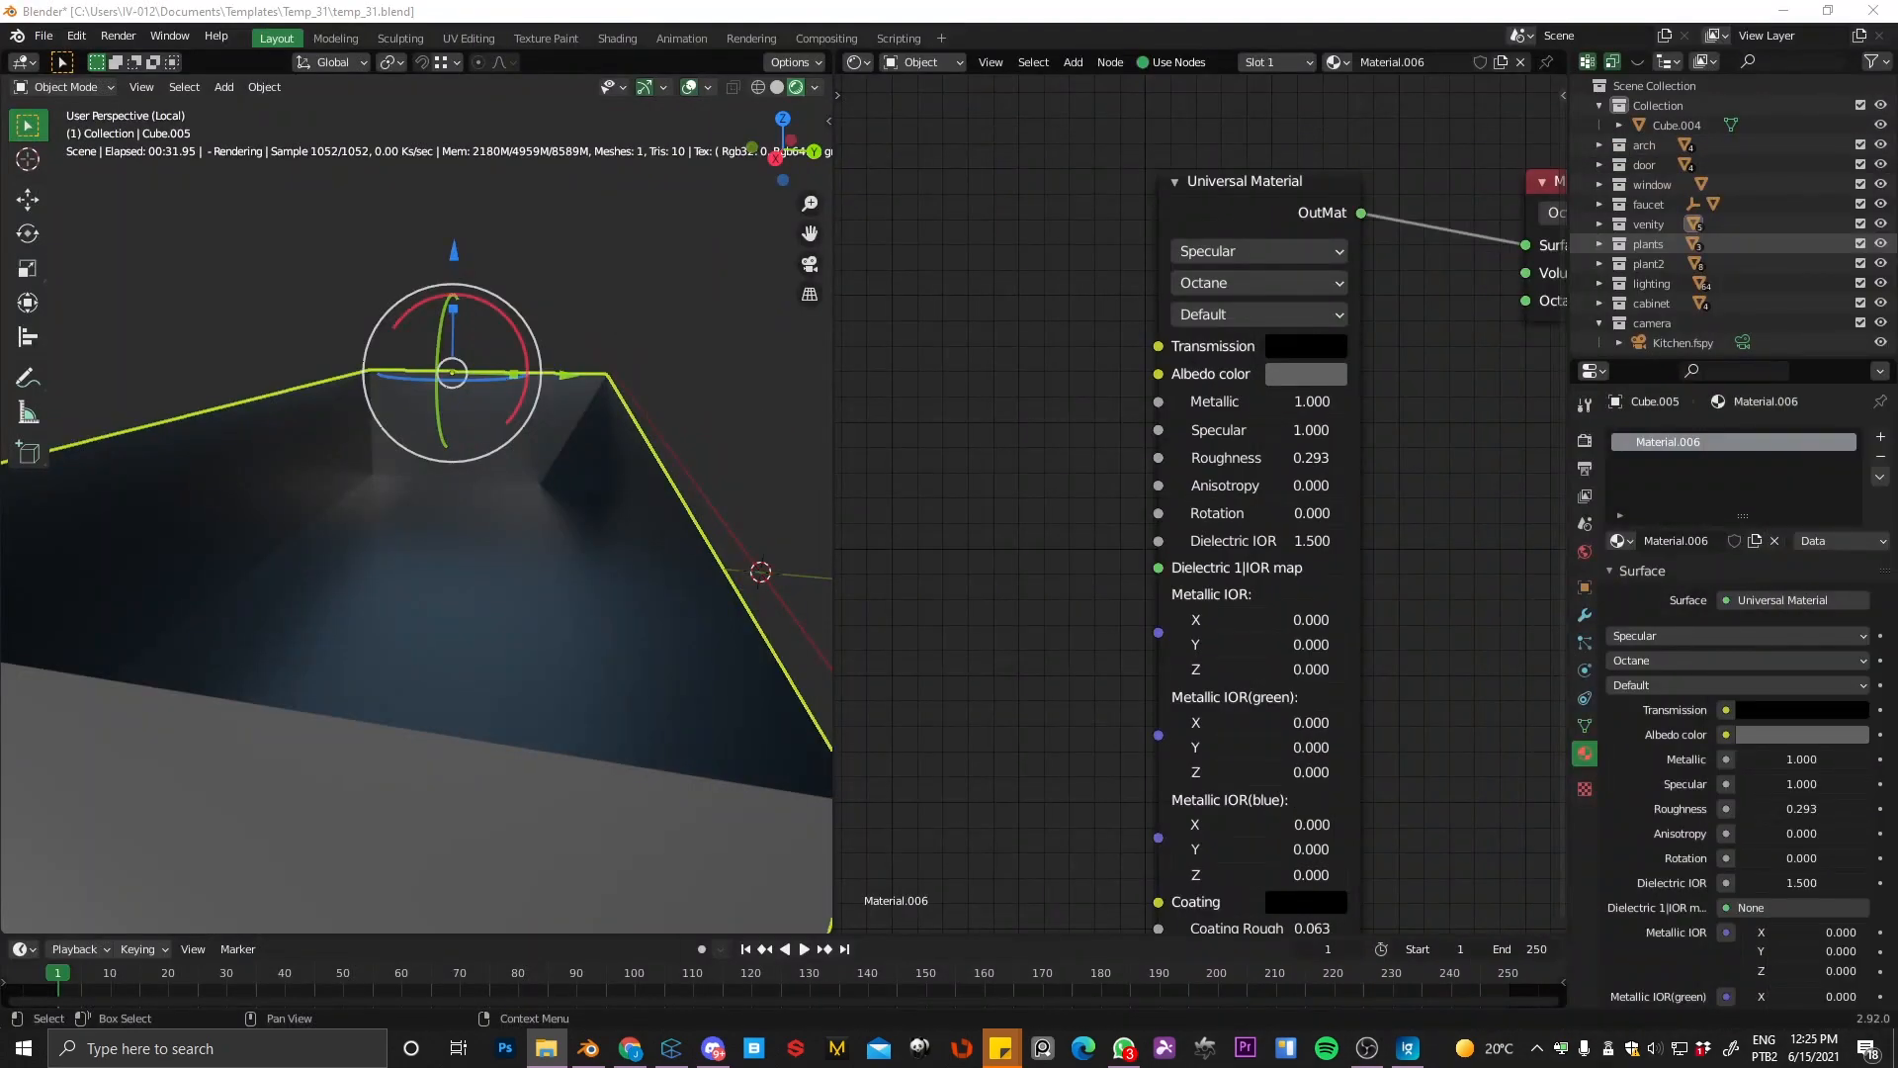
left_click_drag(1026, 402, 873, 436)
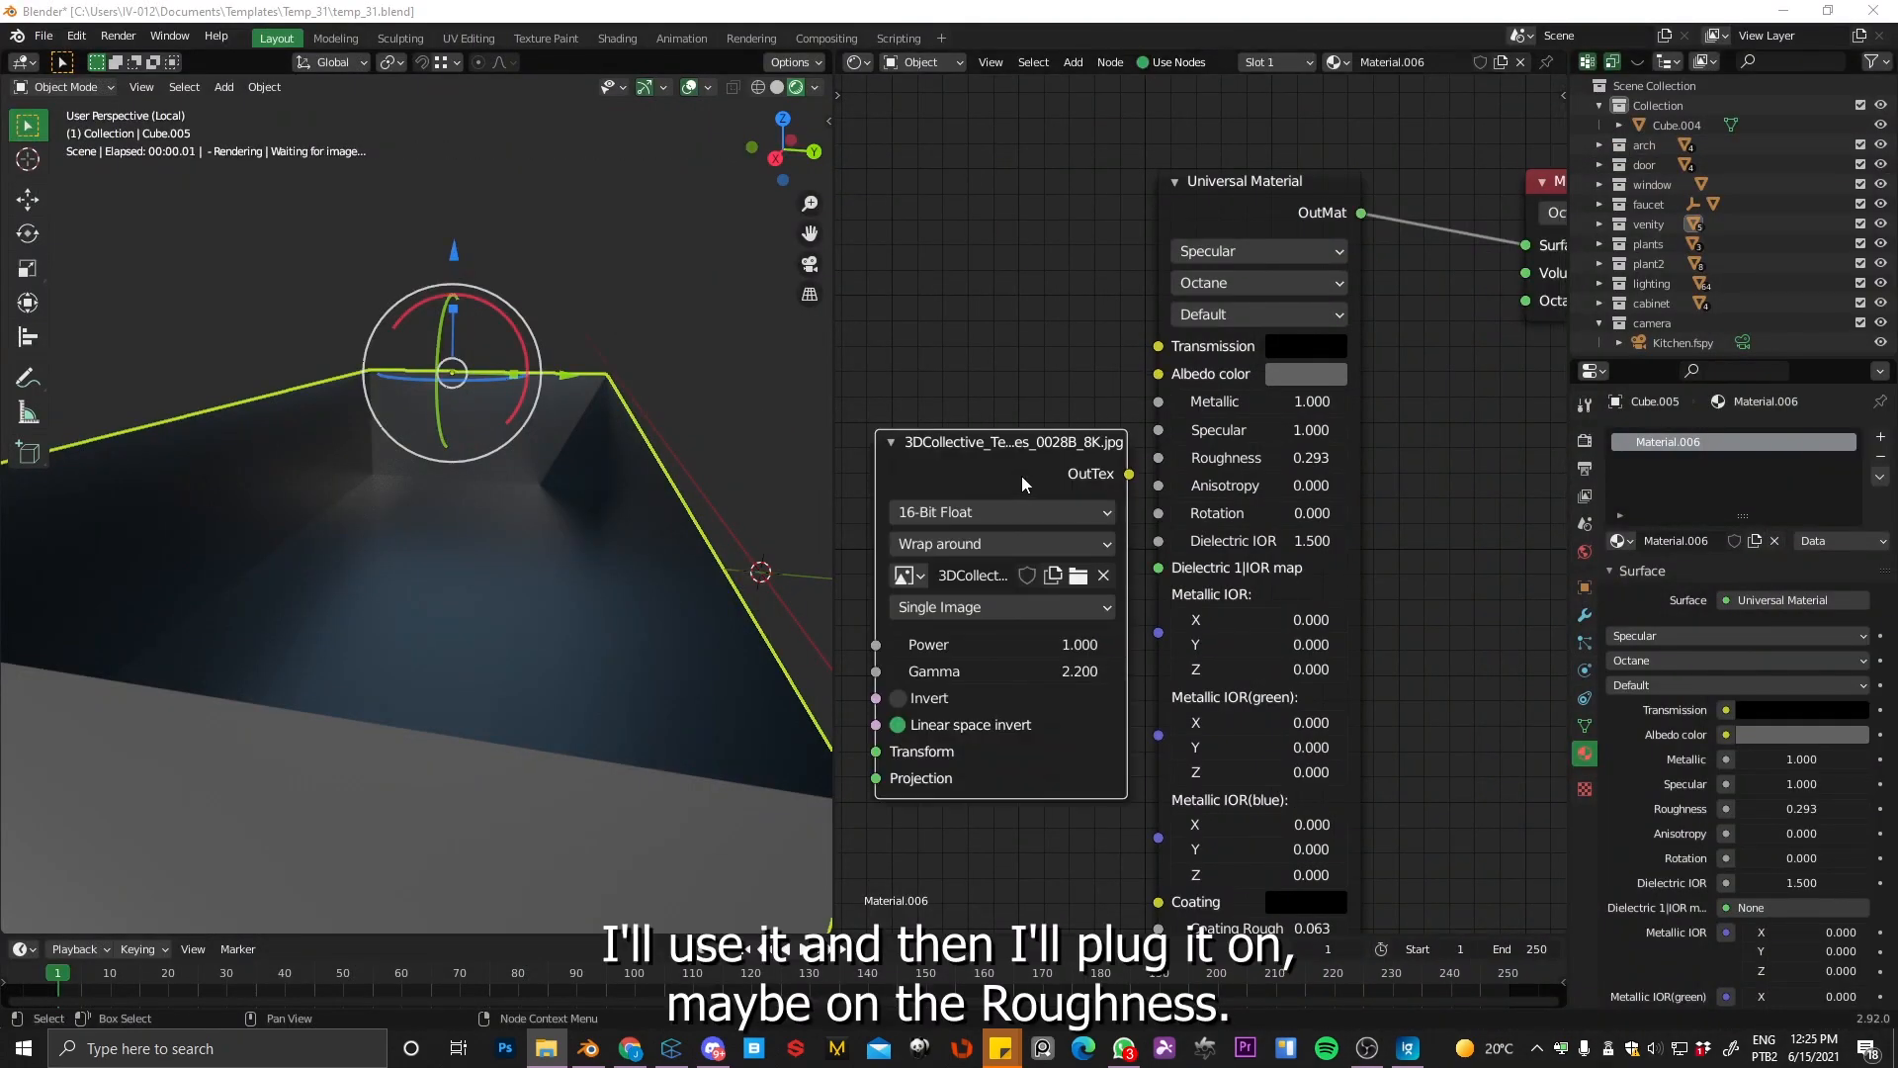
Step: Connect the scratches texture to Roughness, and move the link to Albedo color to check the texture's direction on the sink
middle_click_drag(1104, 468, 1191, 435)
left_click_drag(1141, 414, 1019, 461)
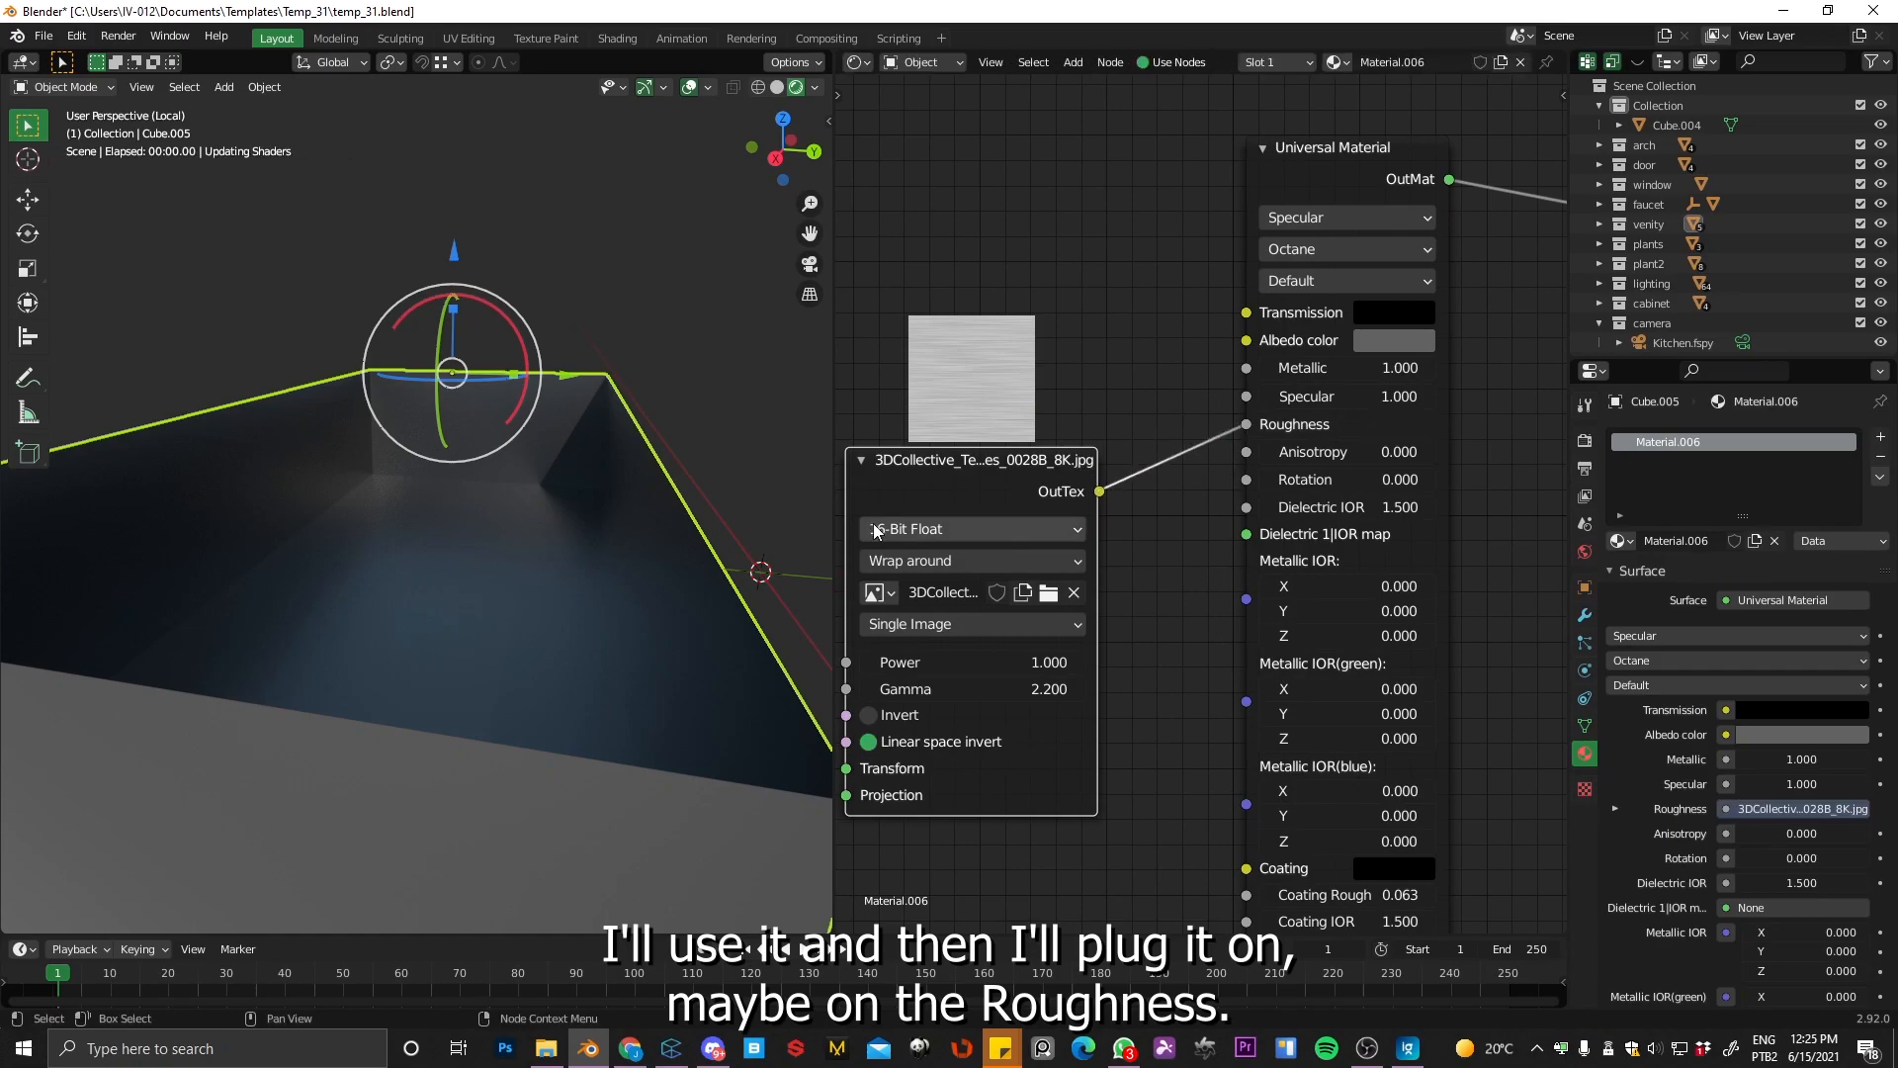
left_click_drag(1240, 426, 1250, 342)
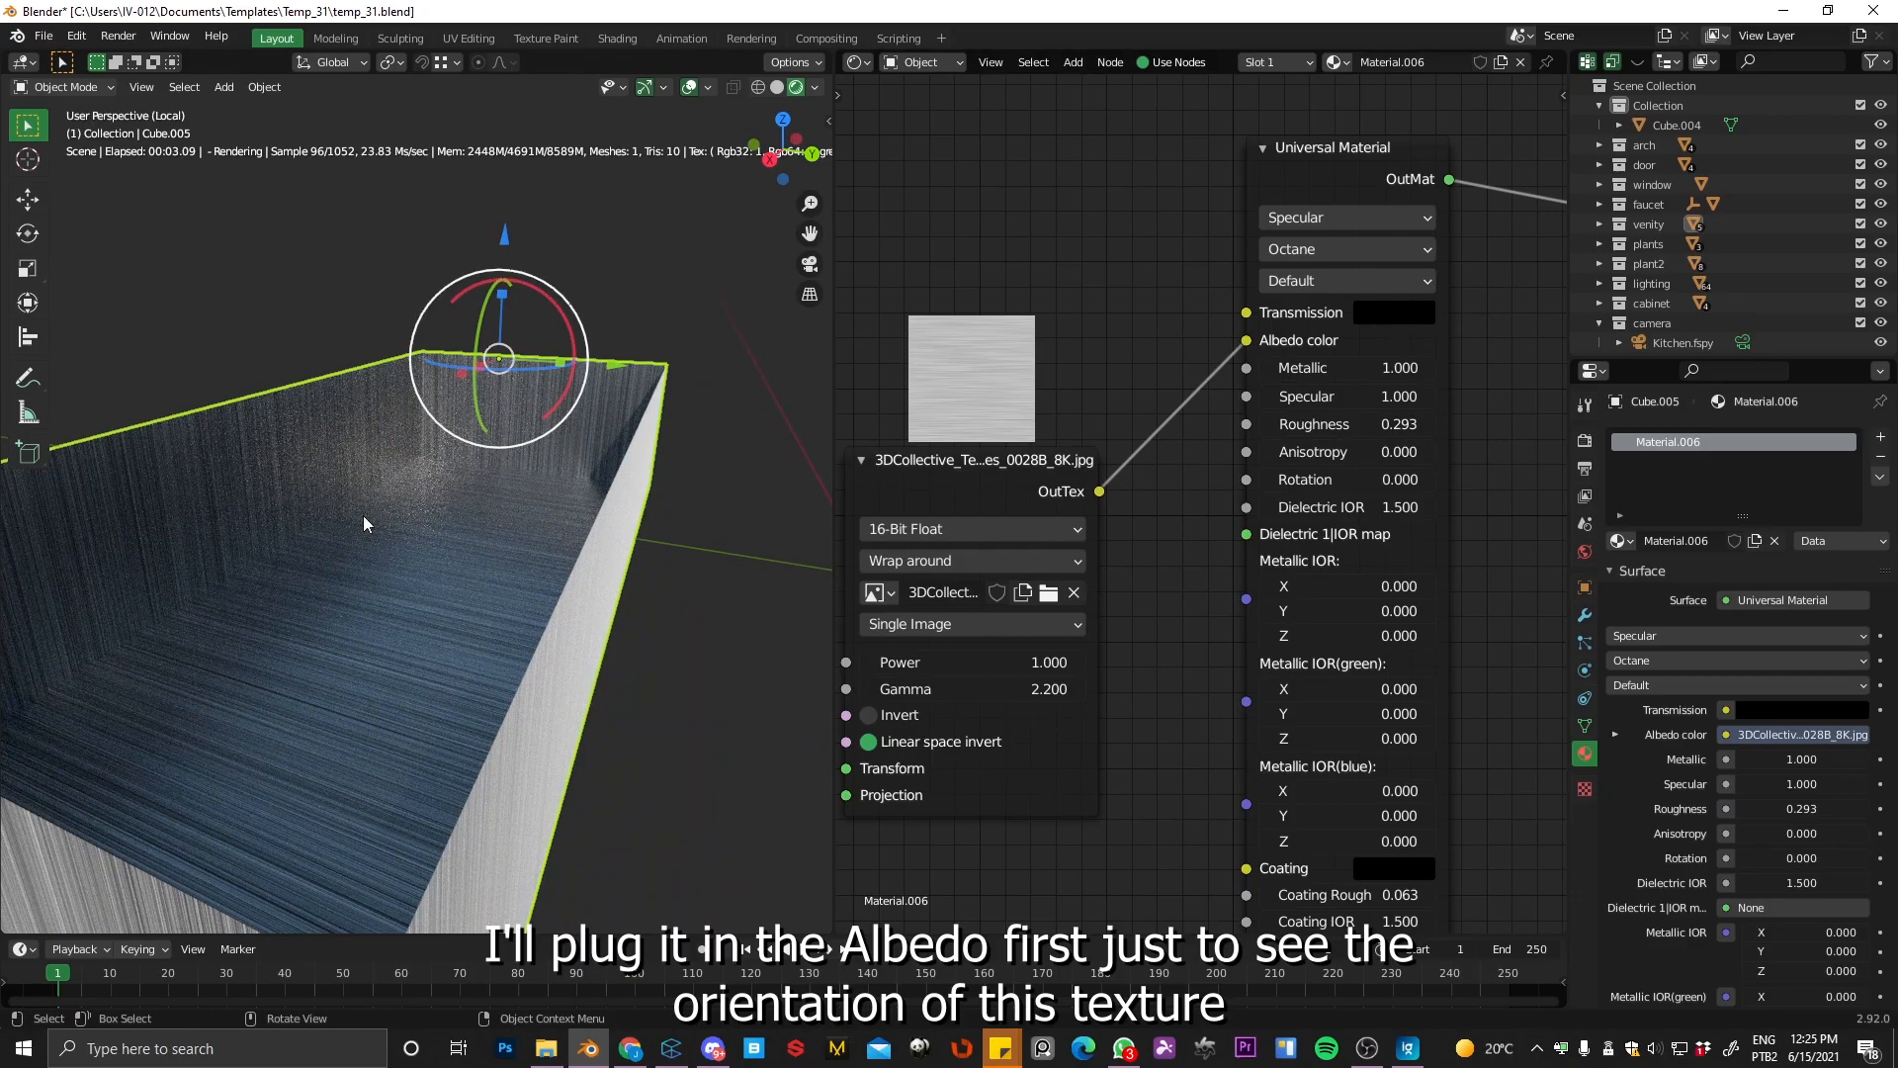
middle_click_drag(364, 524, 398, 504)
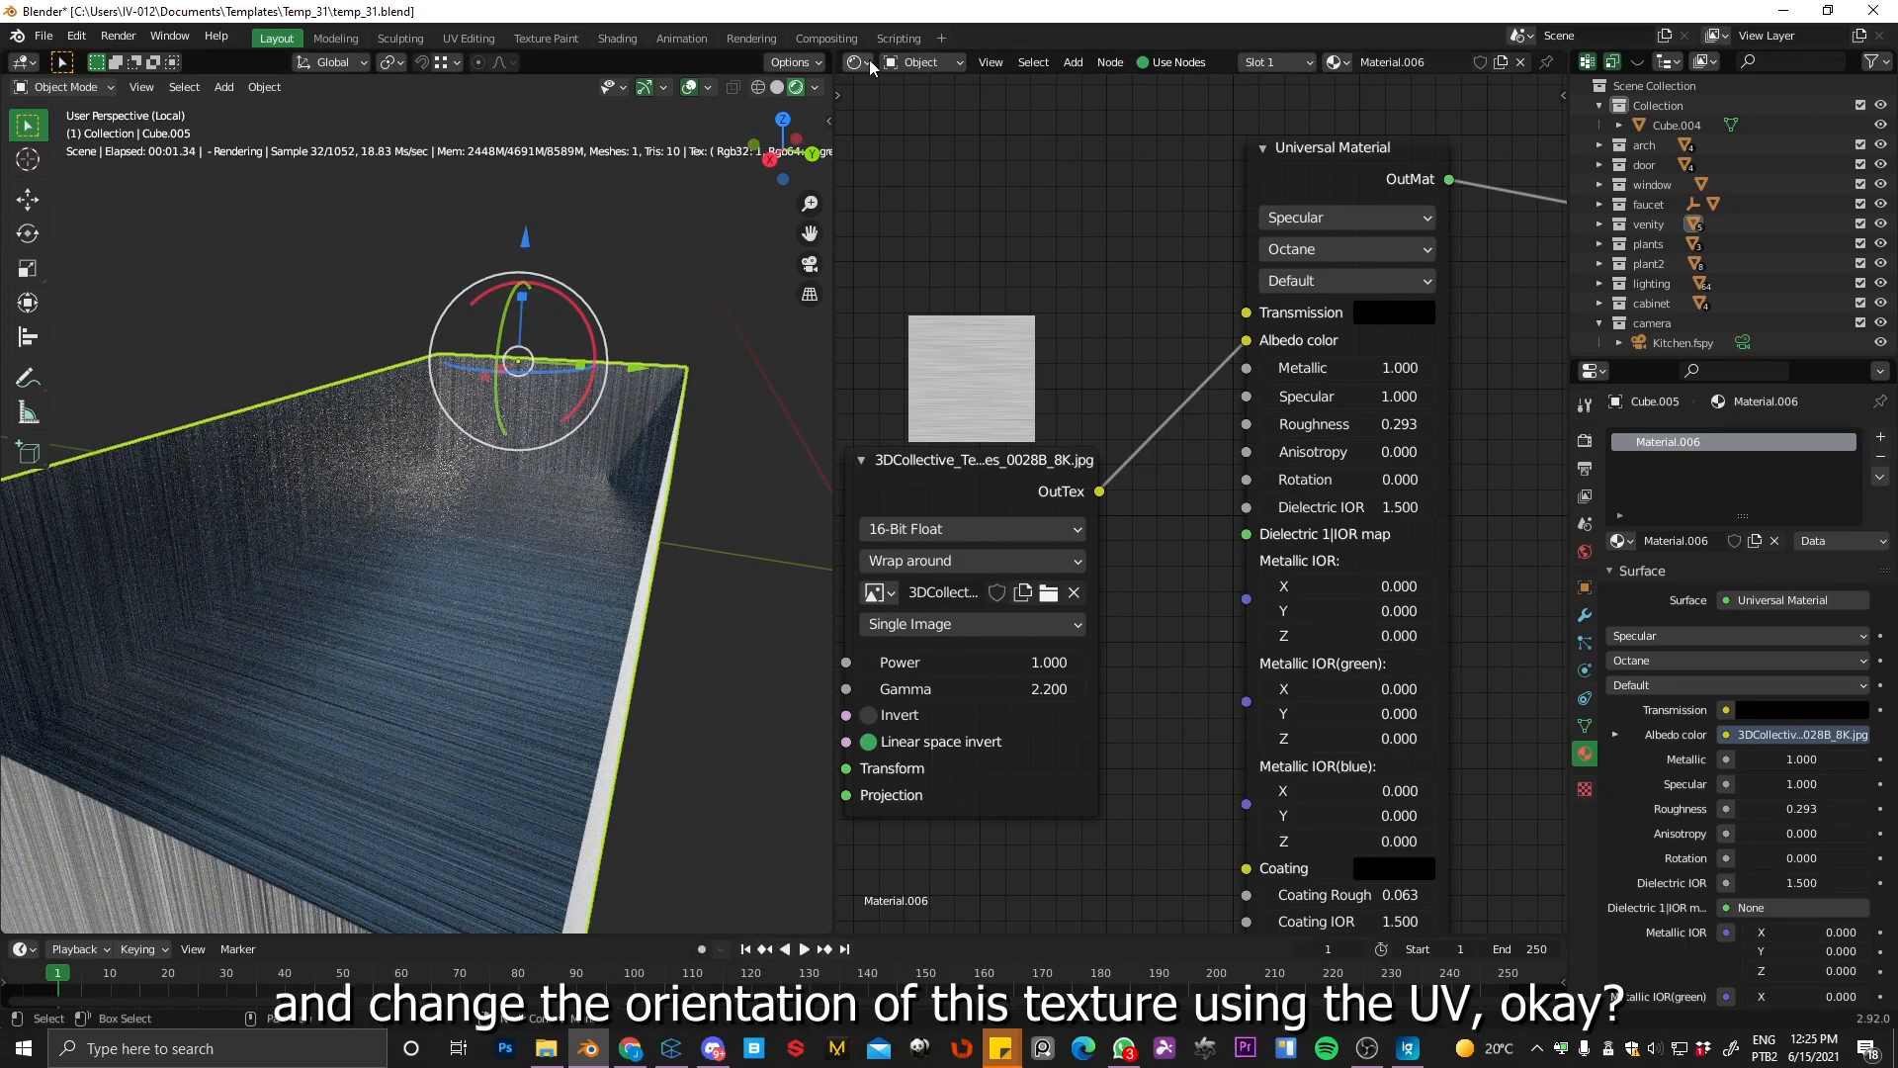
Step: Show the UV Editor in place of the shader nodes and select the sink's far end face in face edit mode
left_click(856, 62)
left_click(919, 165)
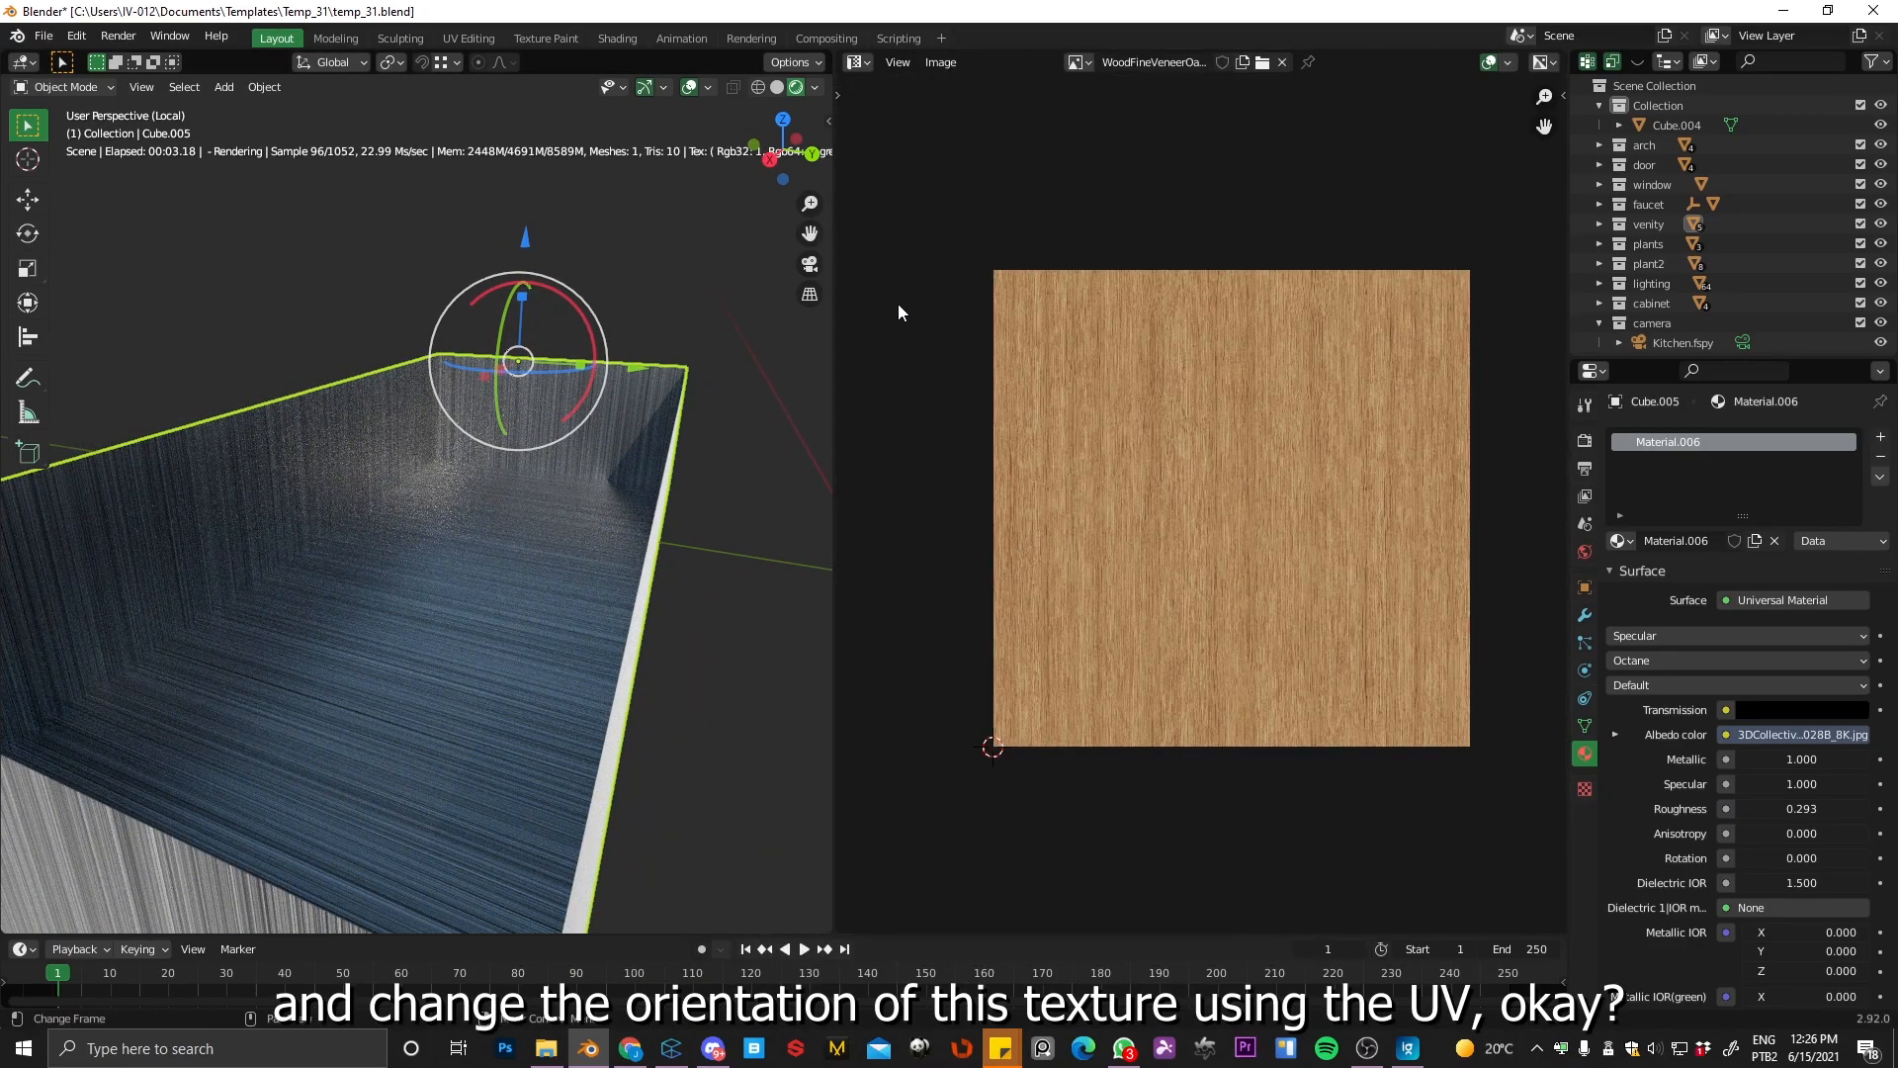
key("Tab")
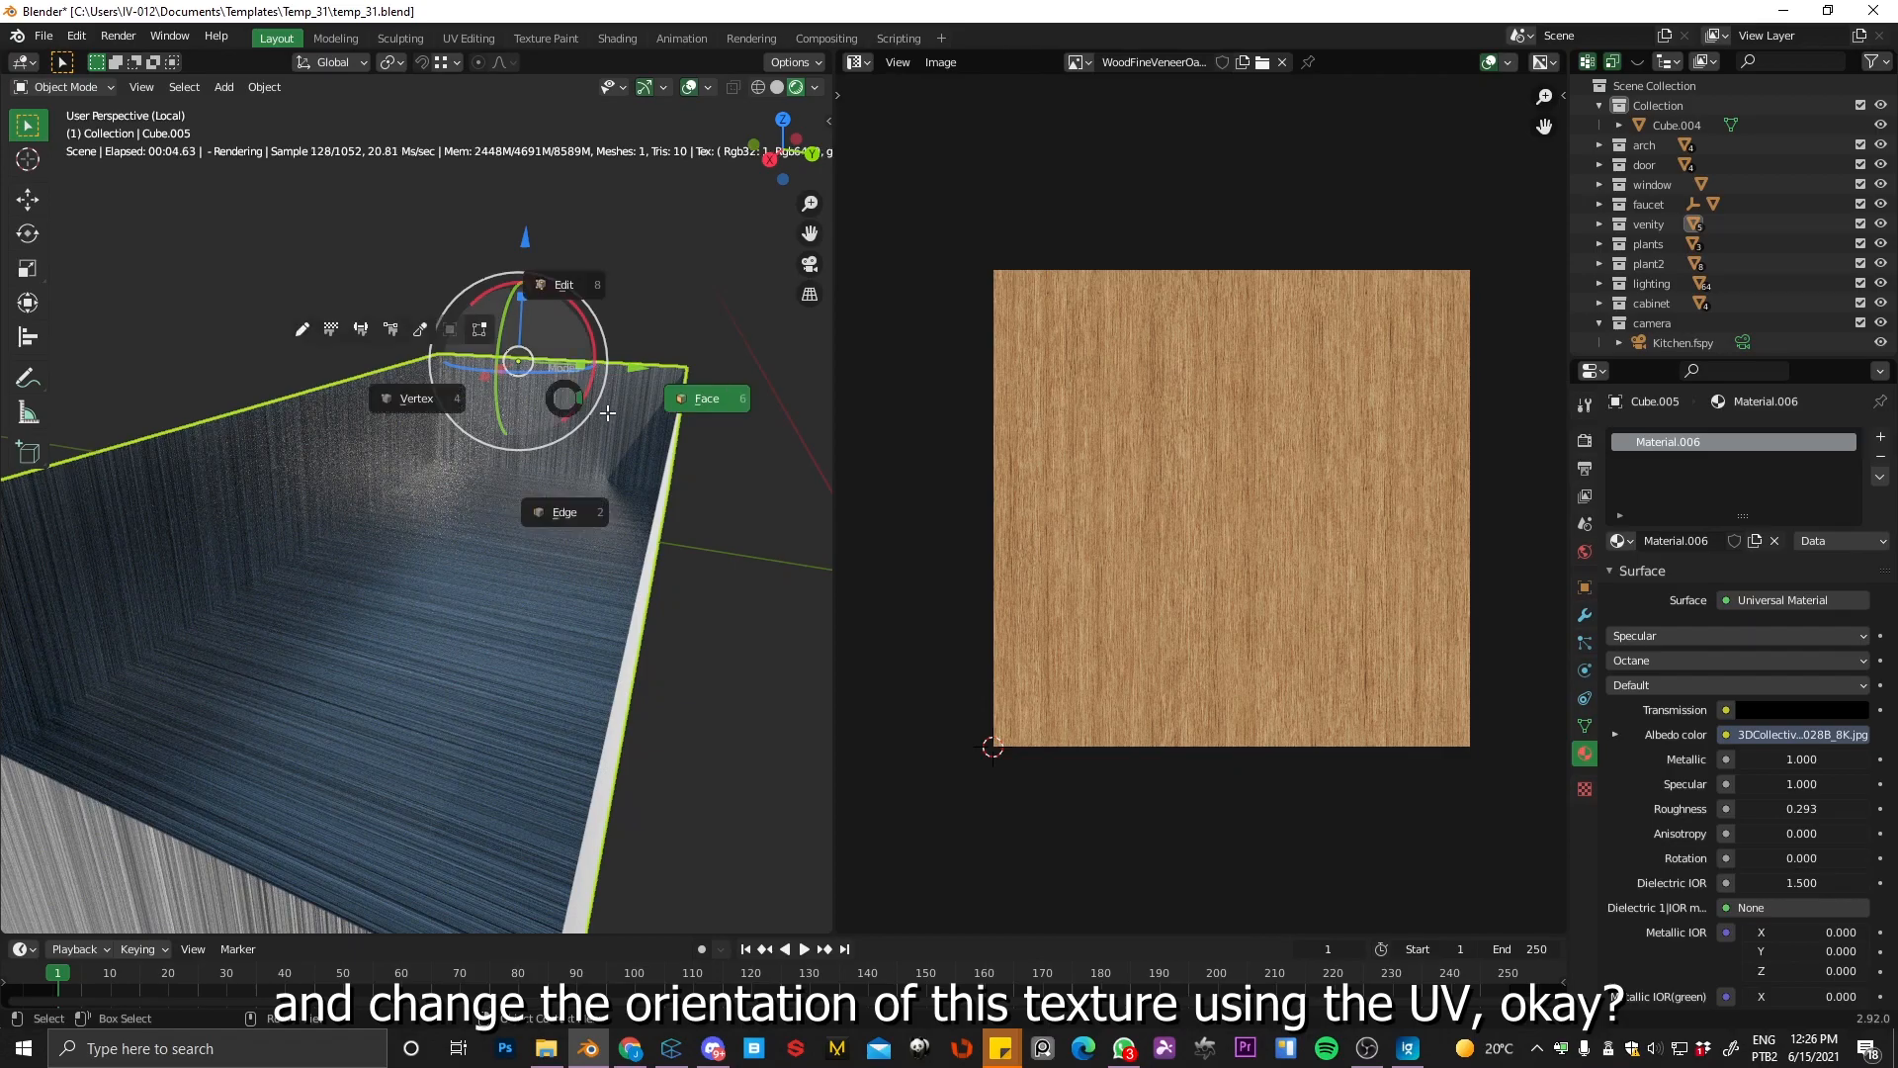
left_click(686, 410)
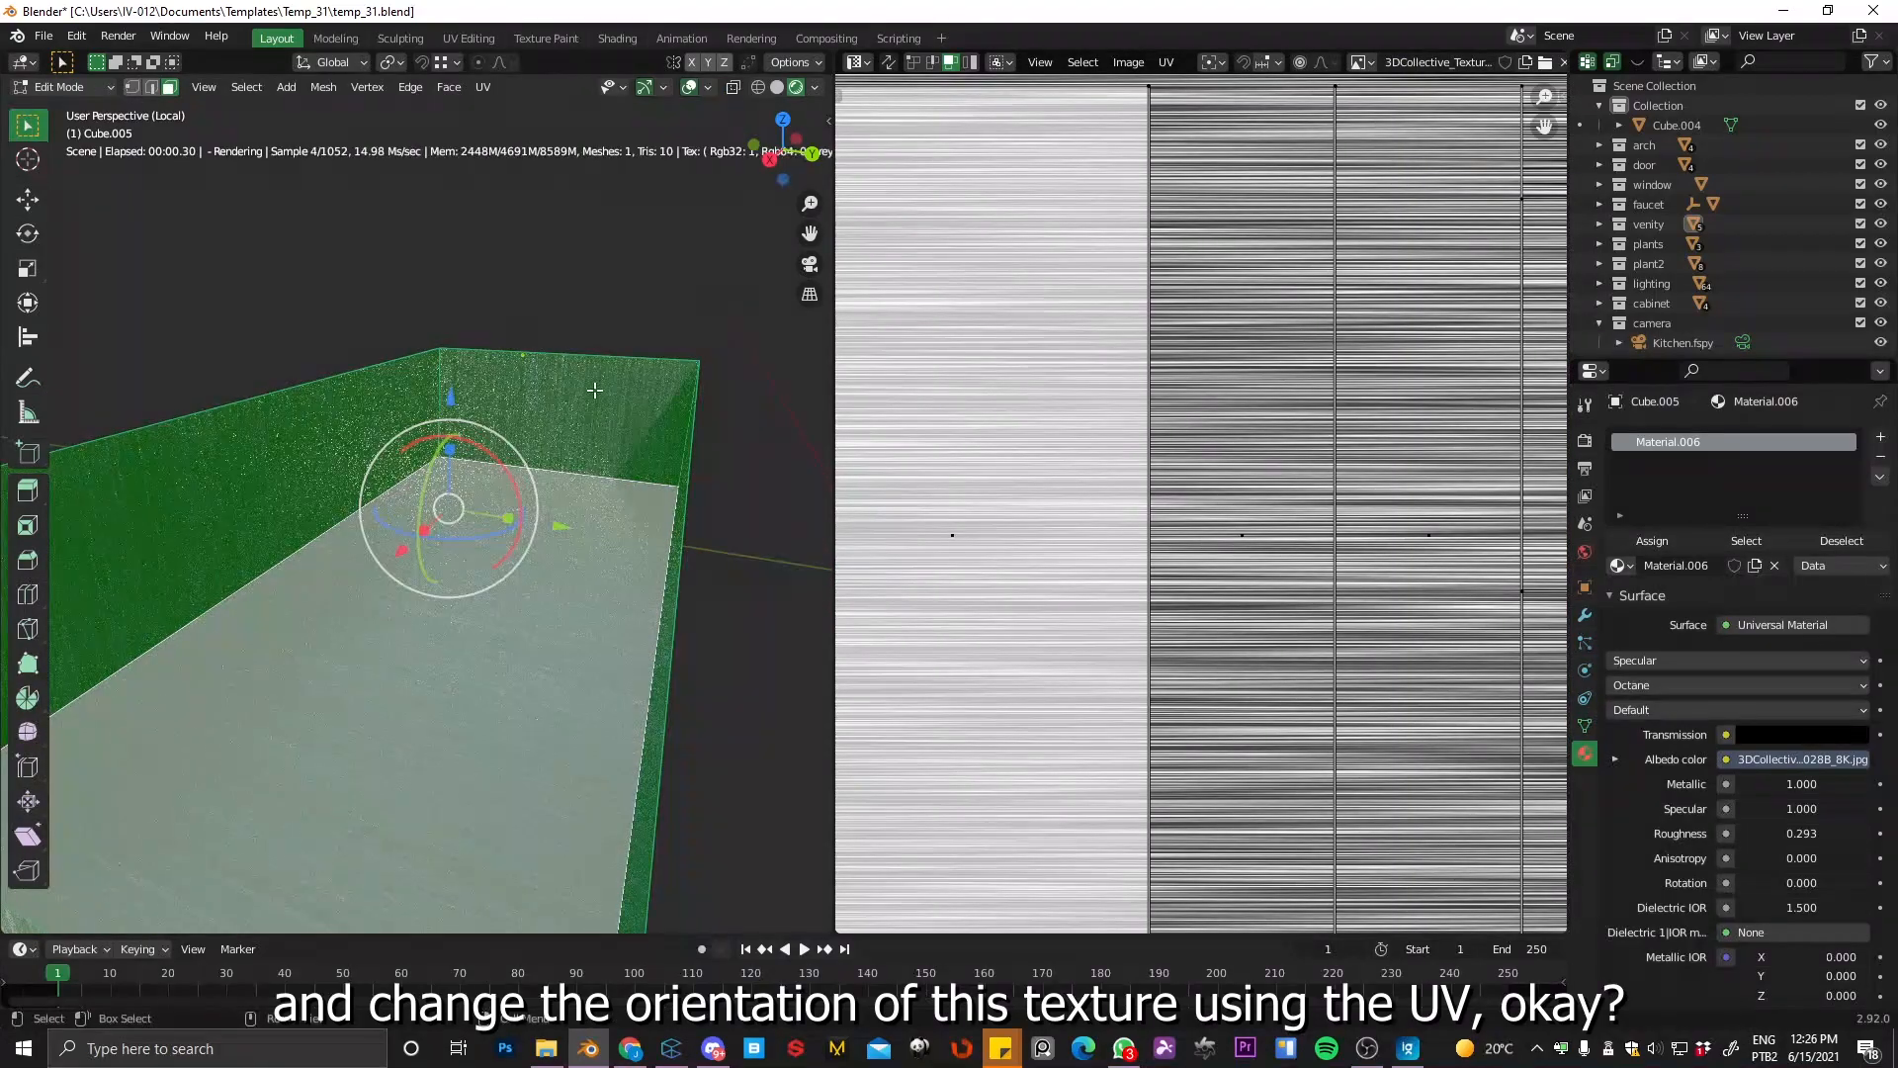
left_click(598, 422)
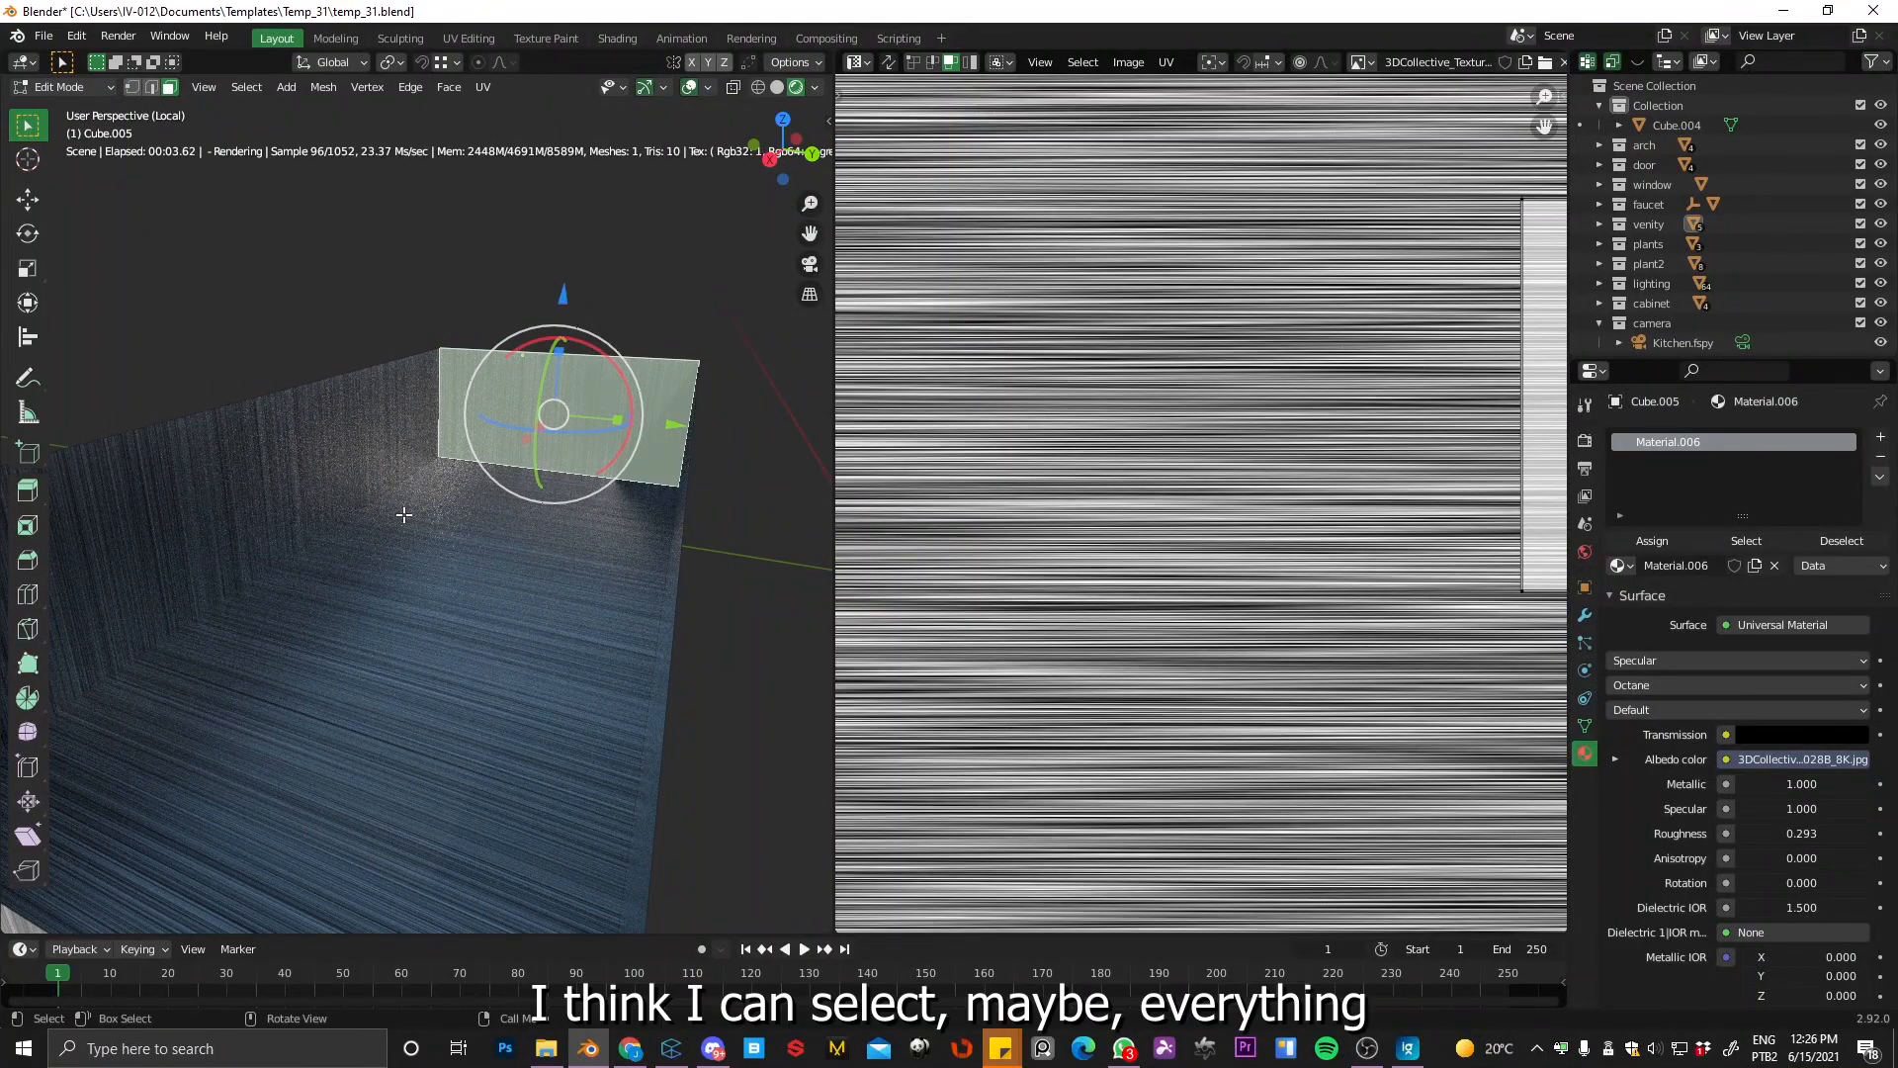
Step: Rotate the UVs of all the sink's faces by 90 degrees and return to Object Mode
scroll(1106, 260, "down", 2)
key("a")
scroll(1081, 275, "down", 3)
left_click_drag(949, 273, 1439, 758)
type("r")
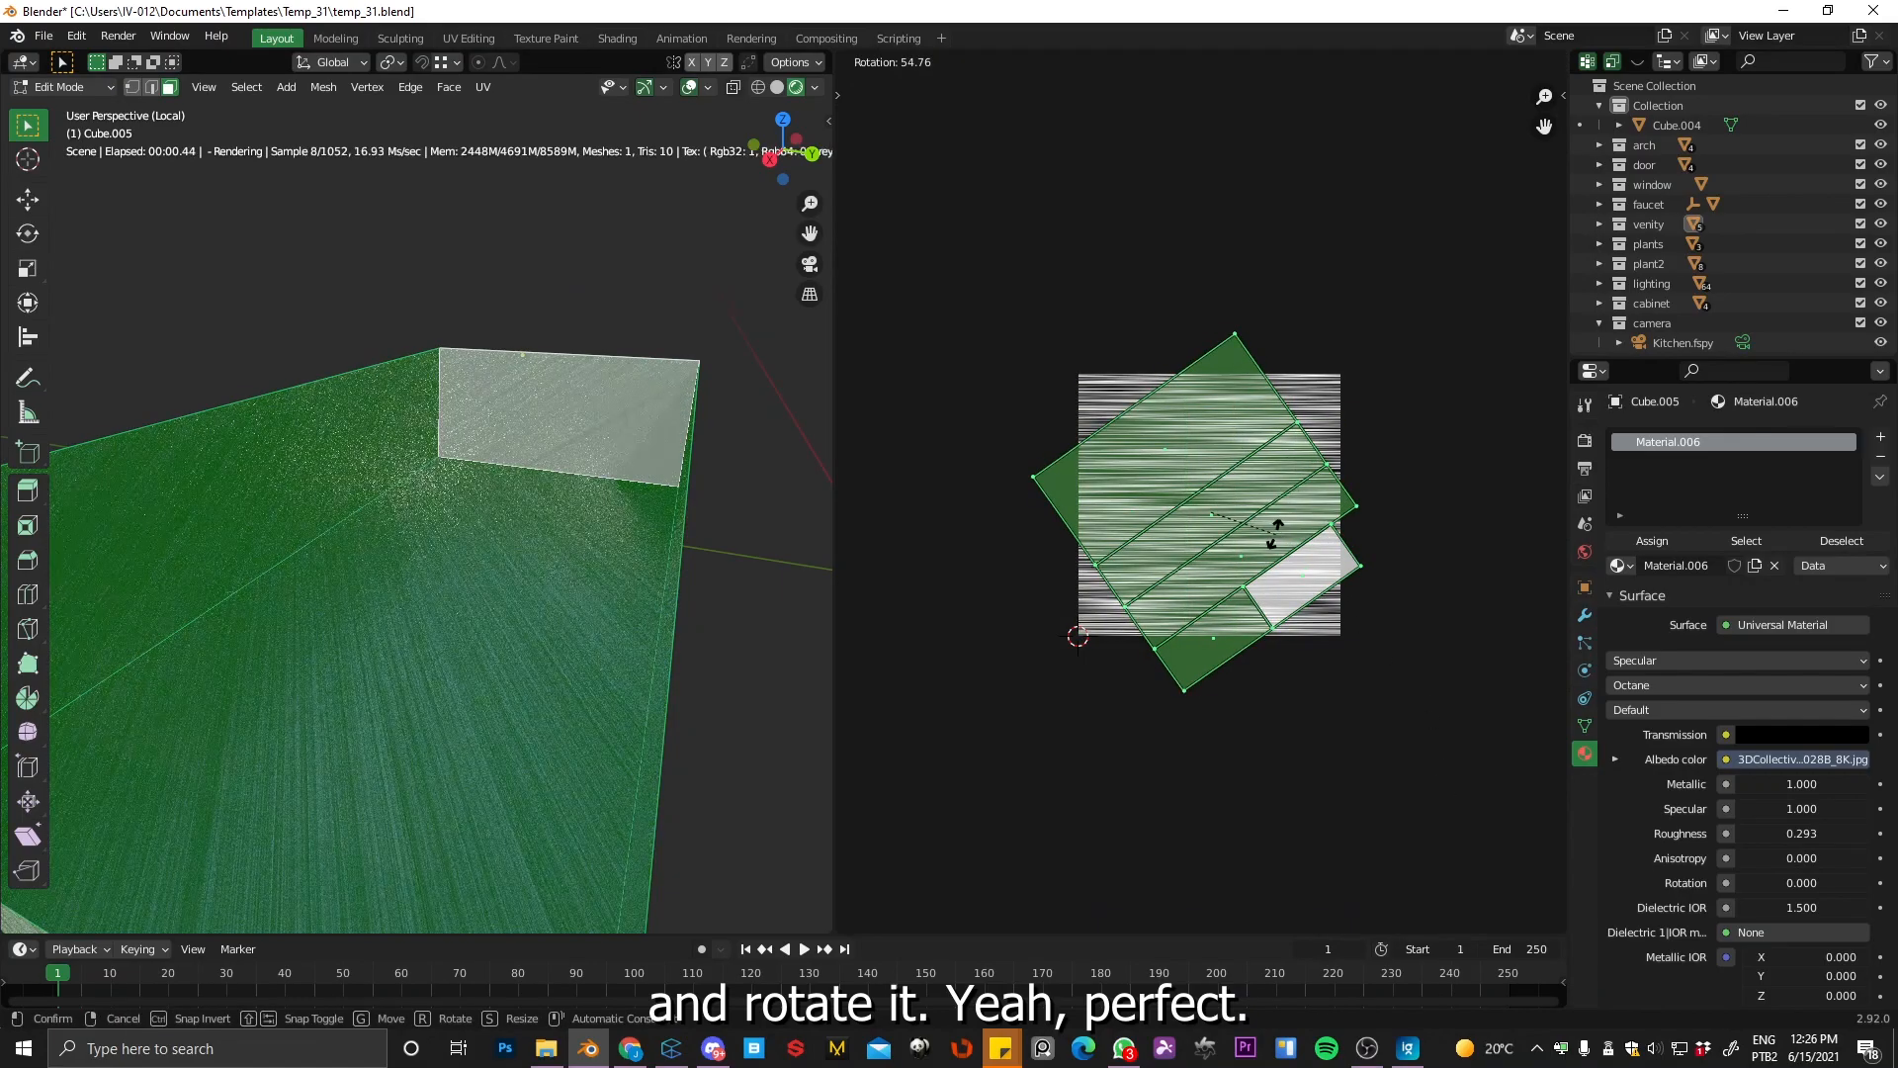
type("90")
key("Return")
key("Tab")
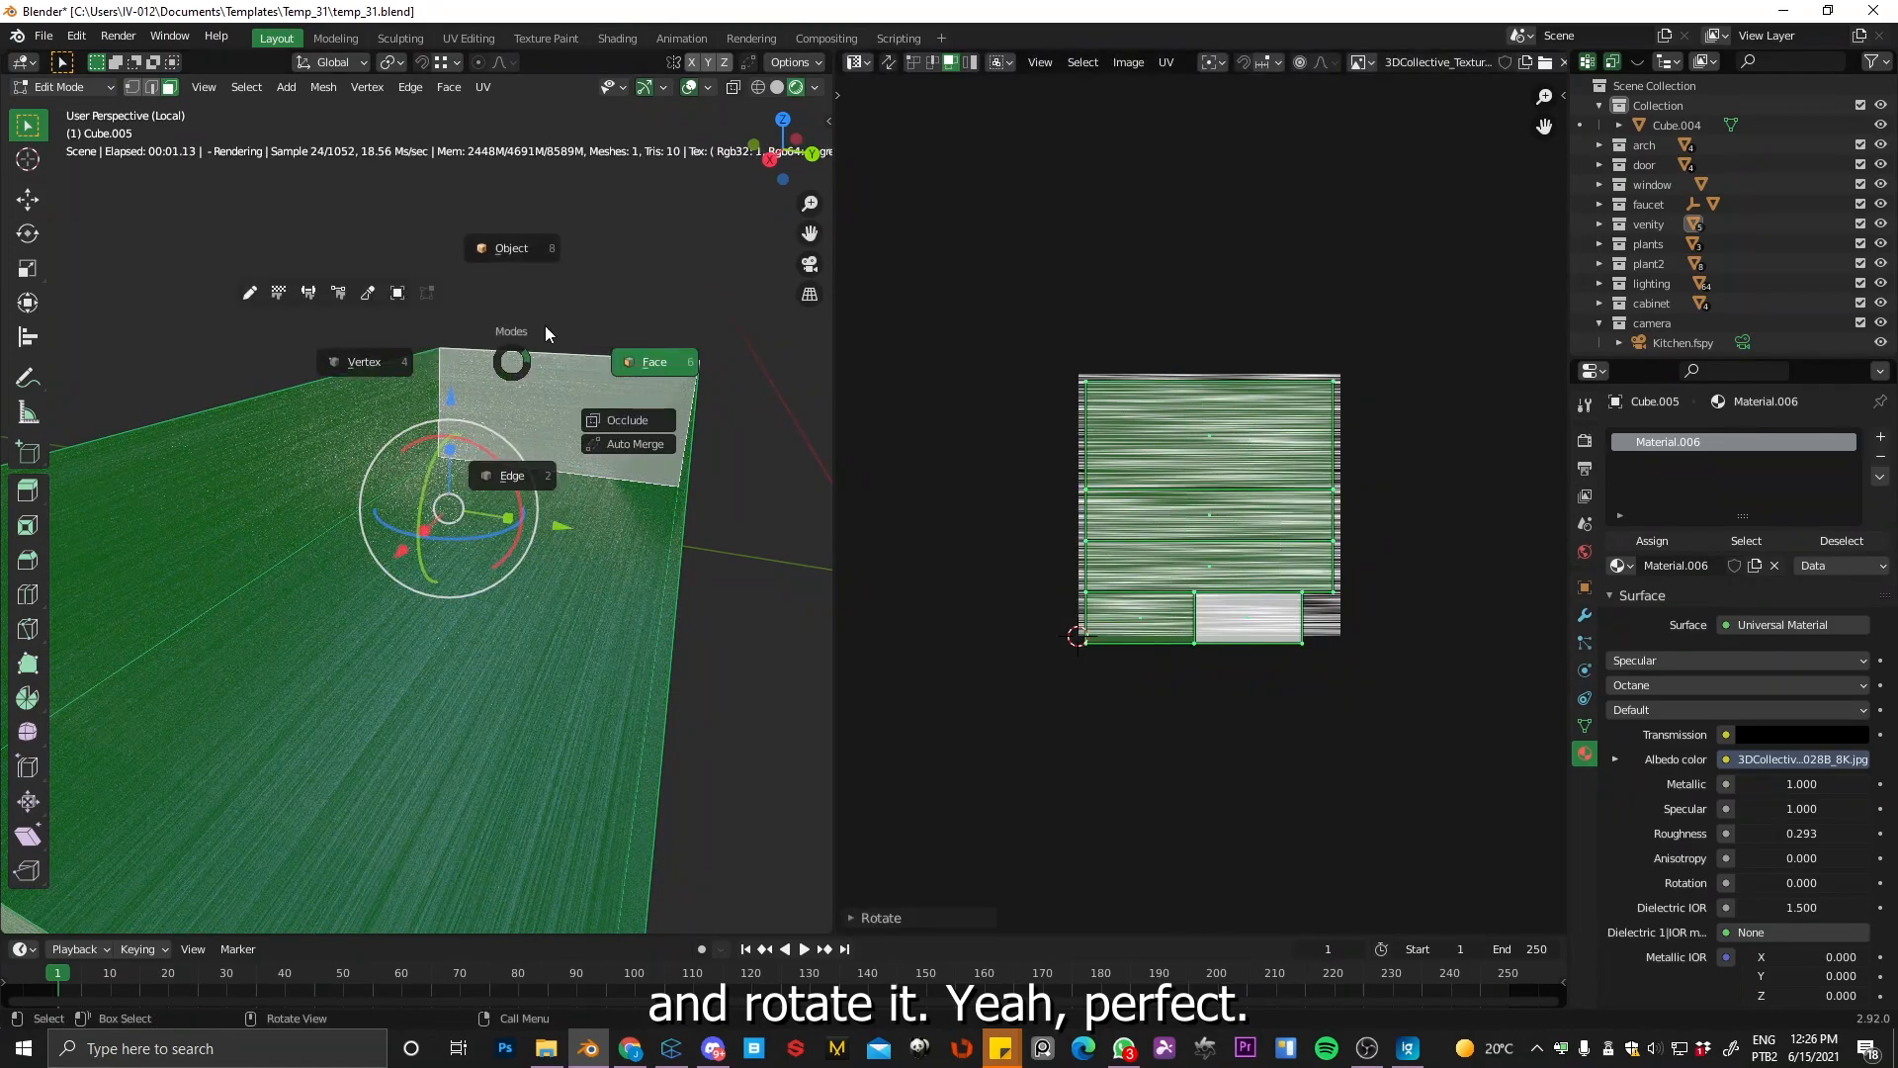
left_click(517, 246)
Step: Return to the Shader Editor and move the scratches texture's link from Albedo color to Roughness
left_click(866, 65)
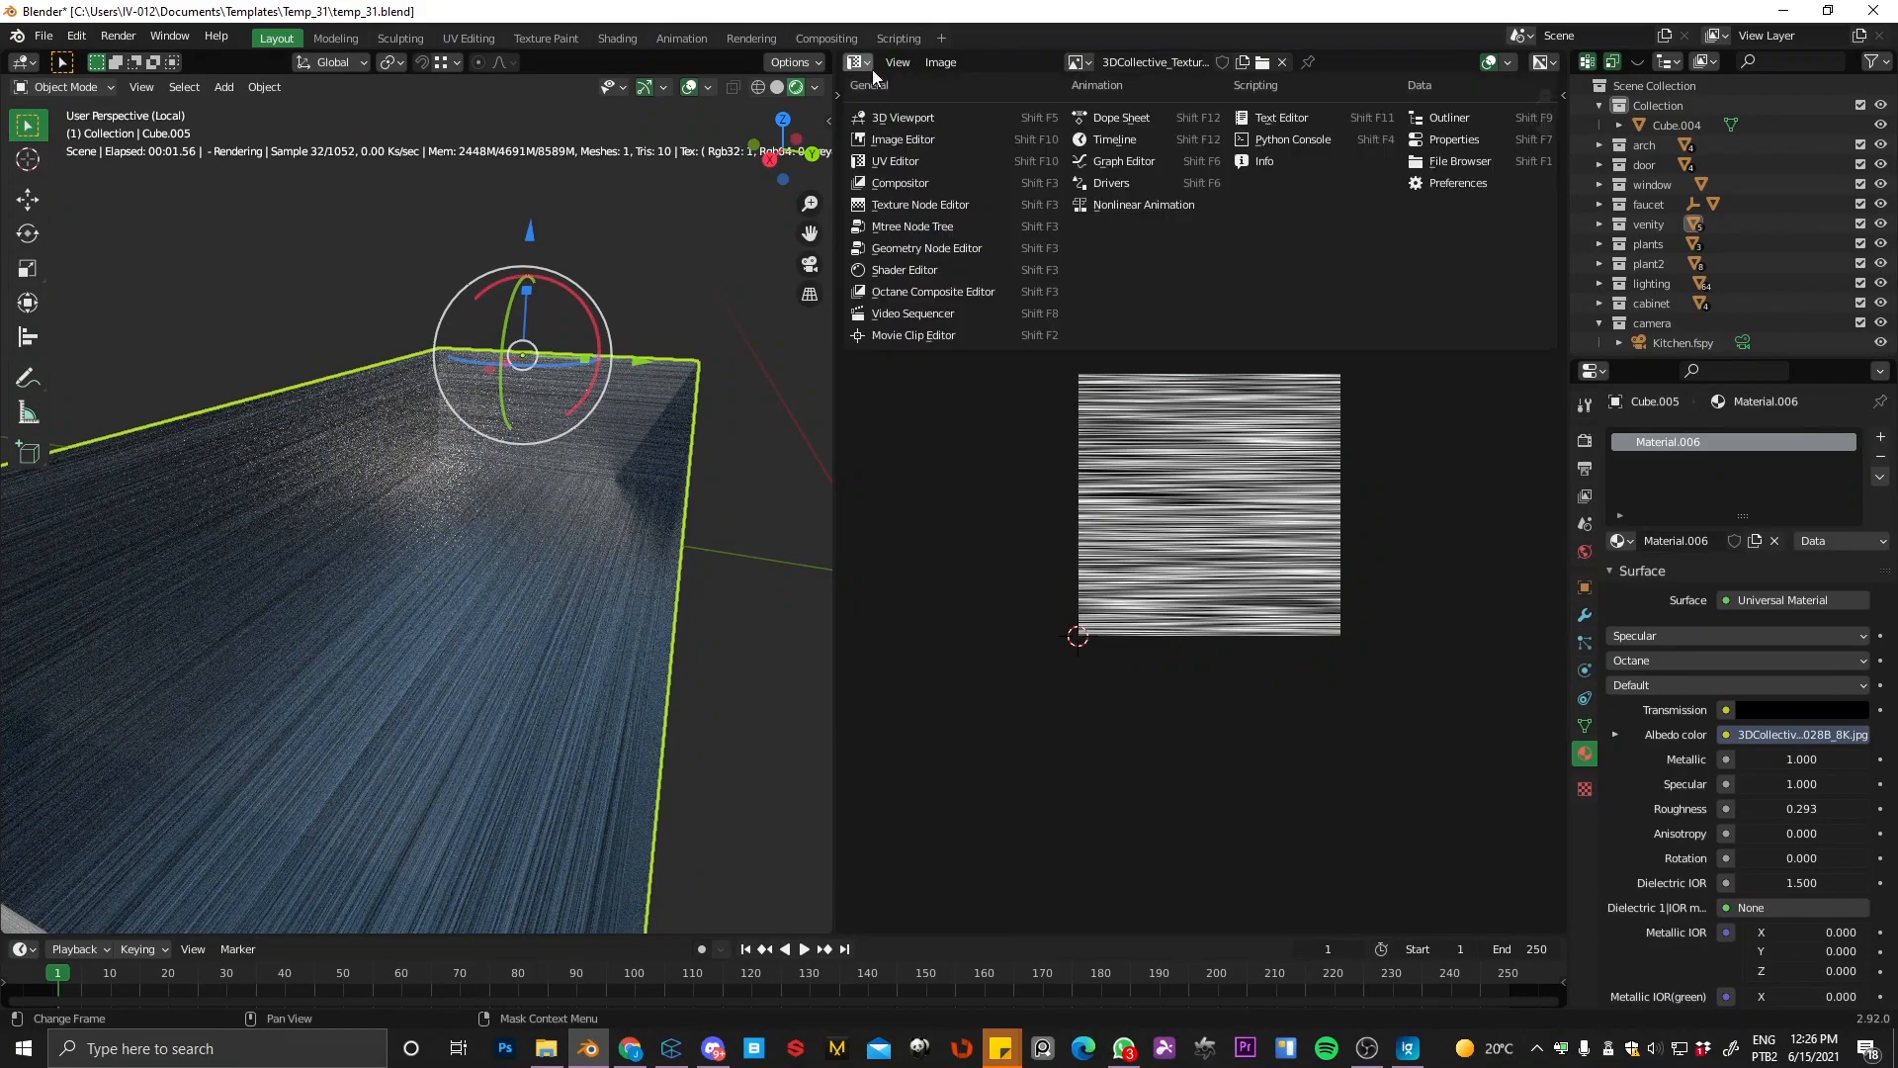
left_click(908, 267)
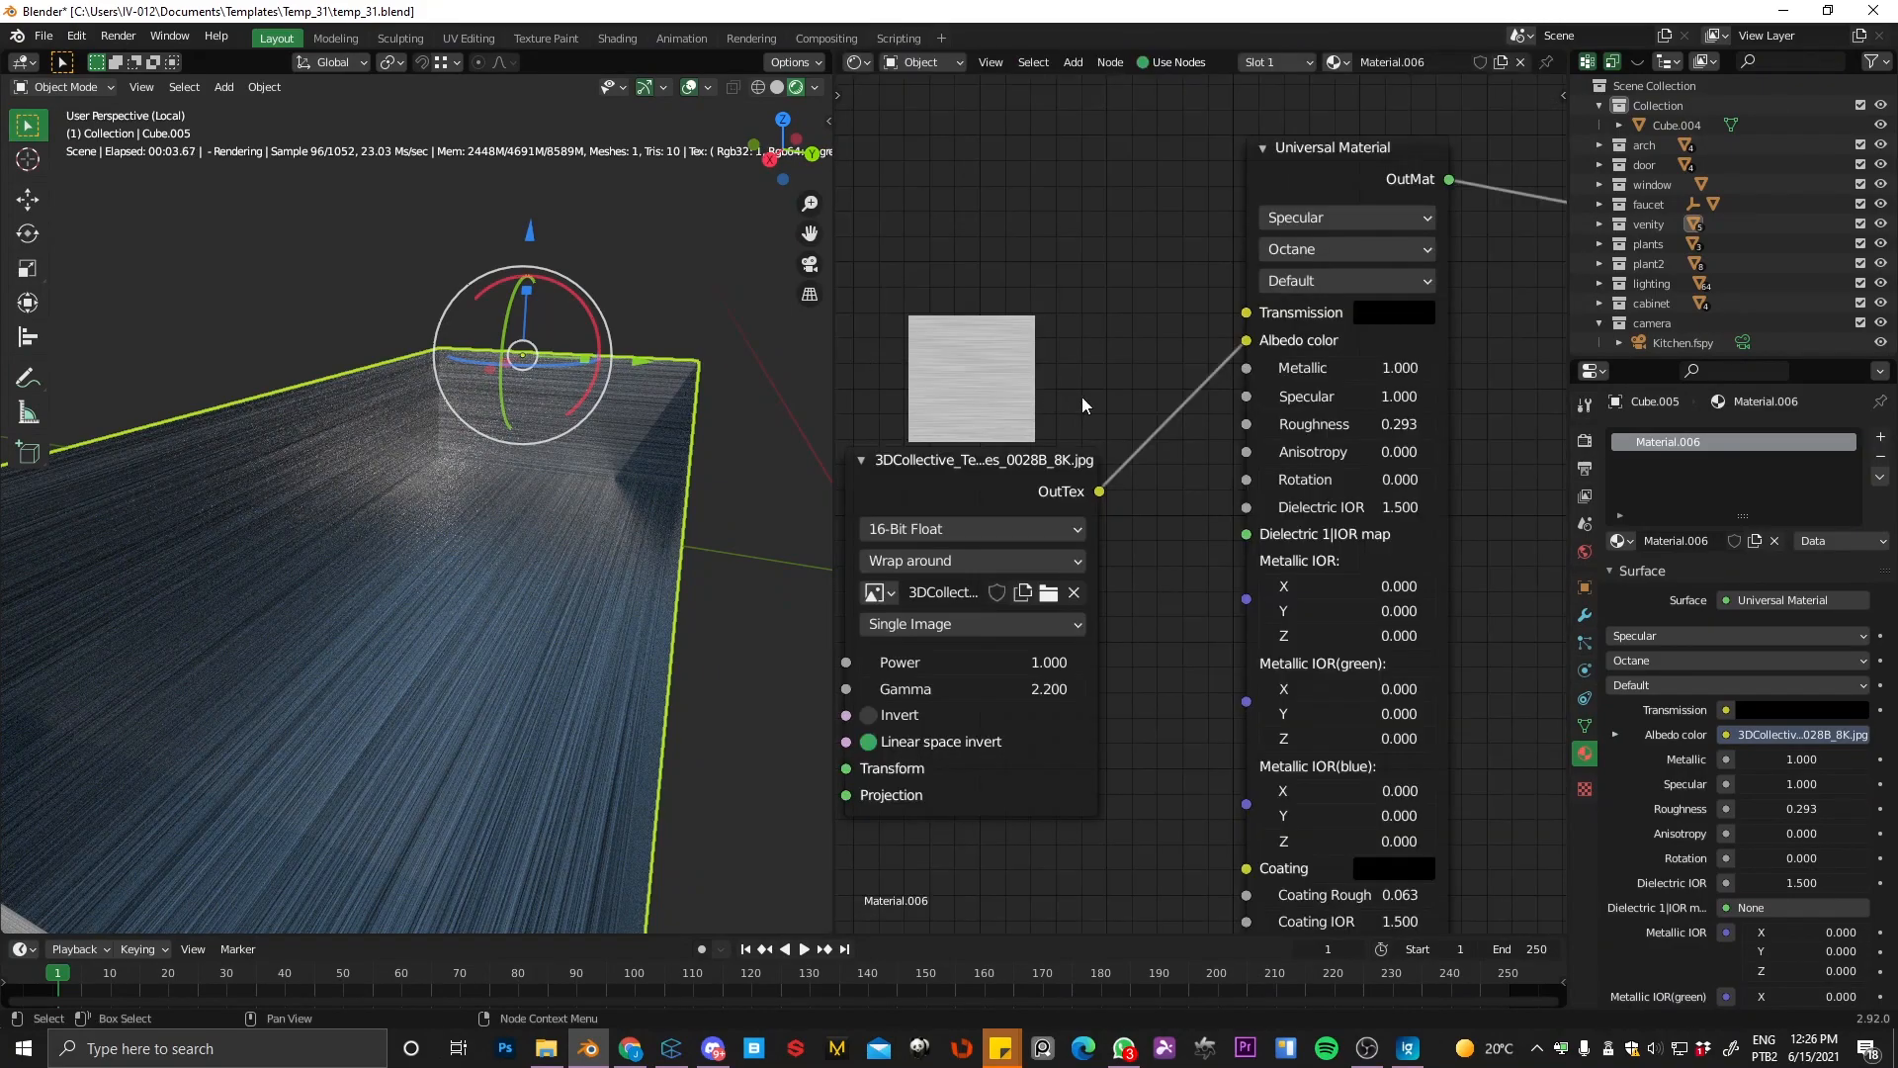
left_click_drag(1250, 428, 1248, 426)
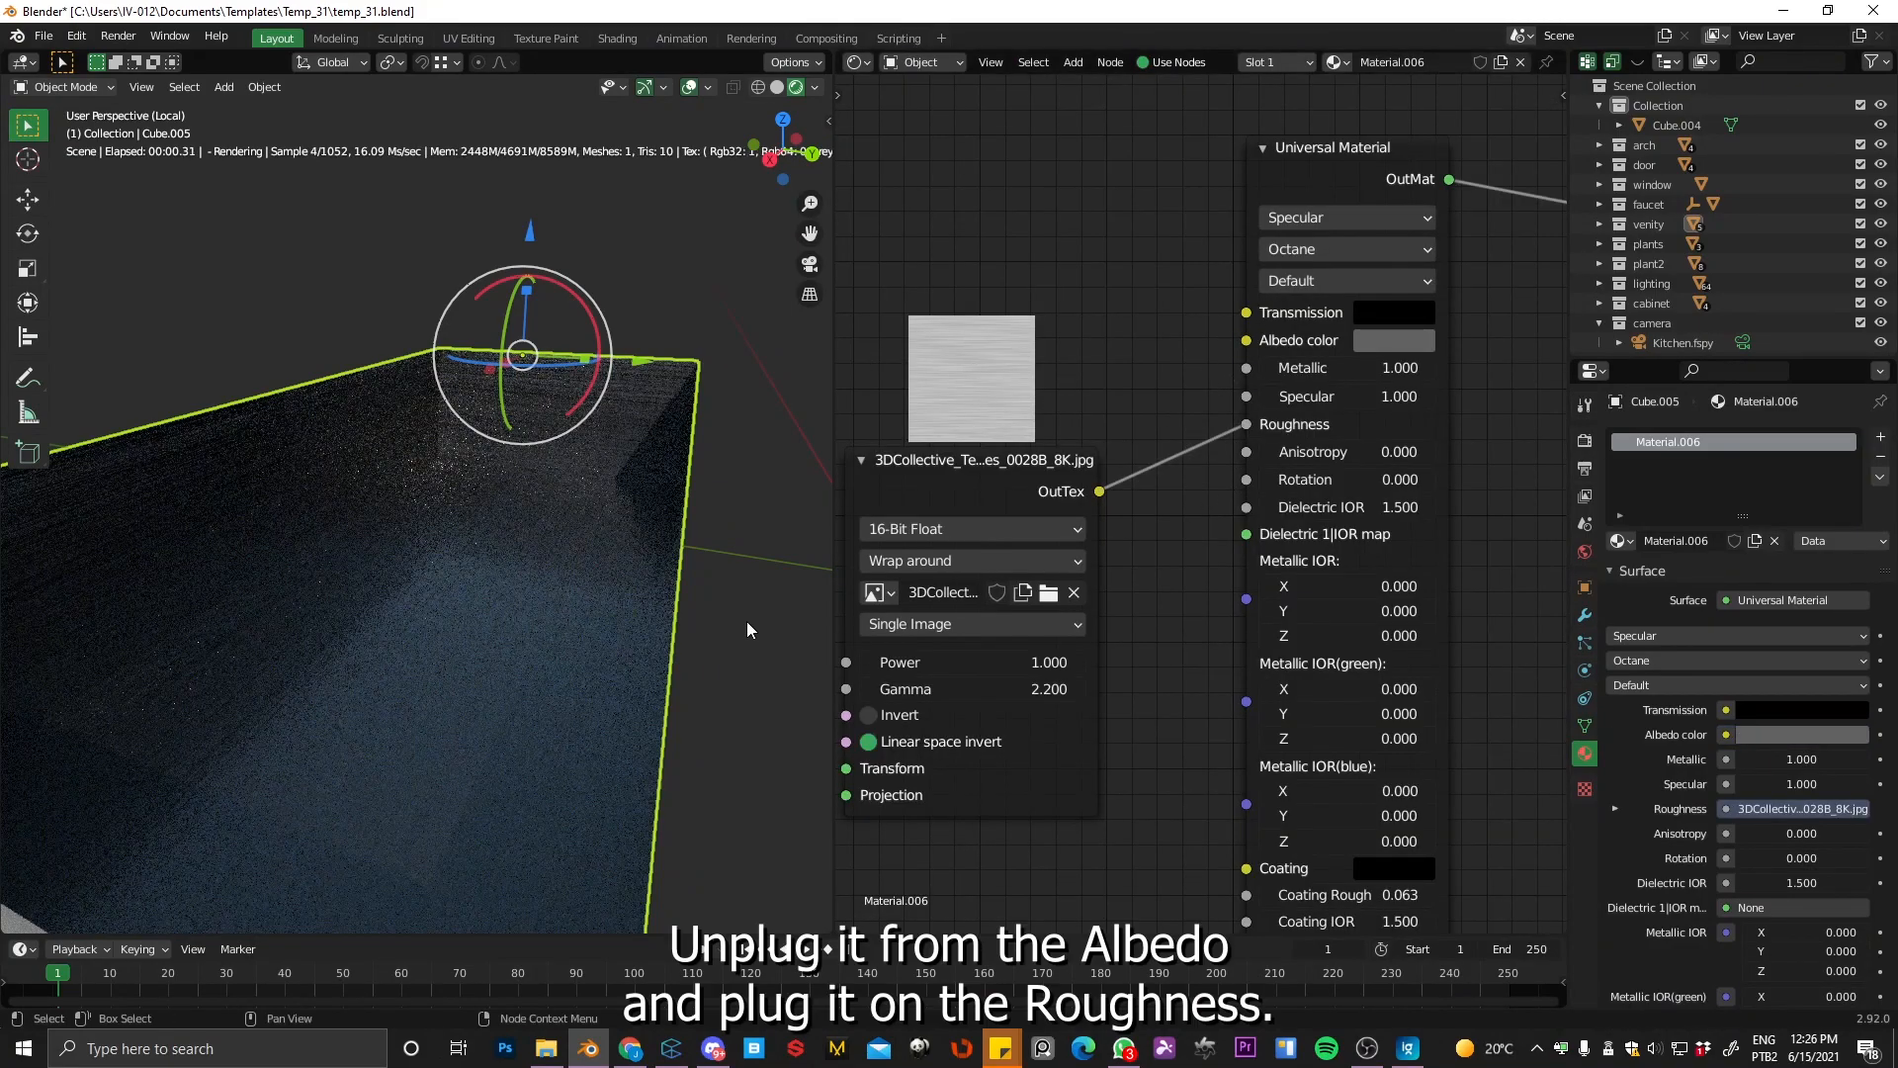
middle_click_drag(605, 547, 506, 462)
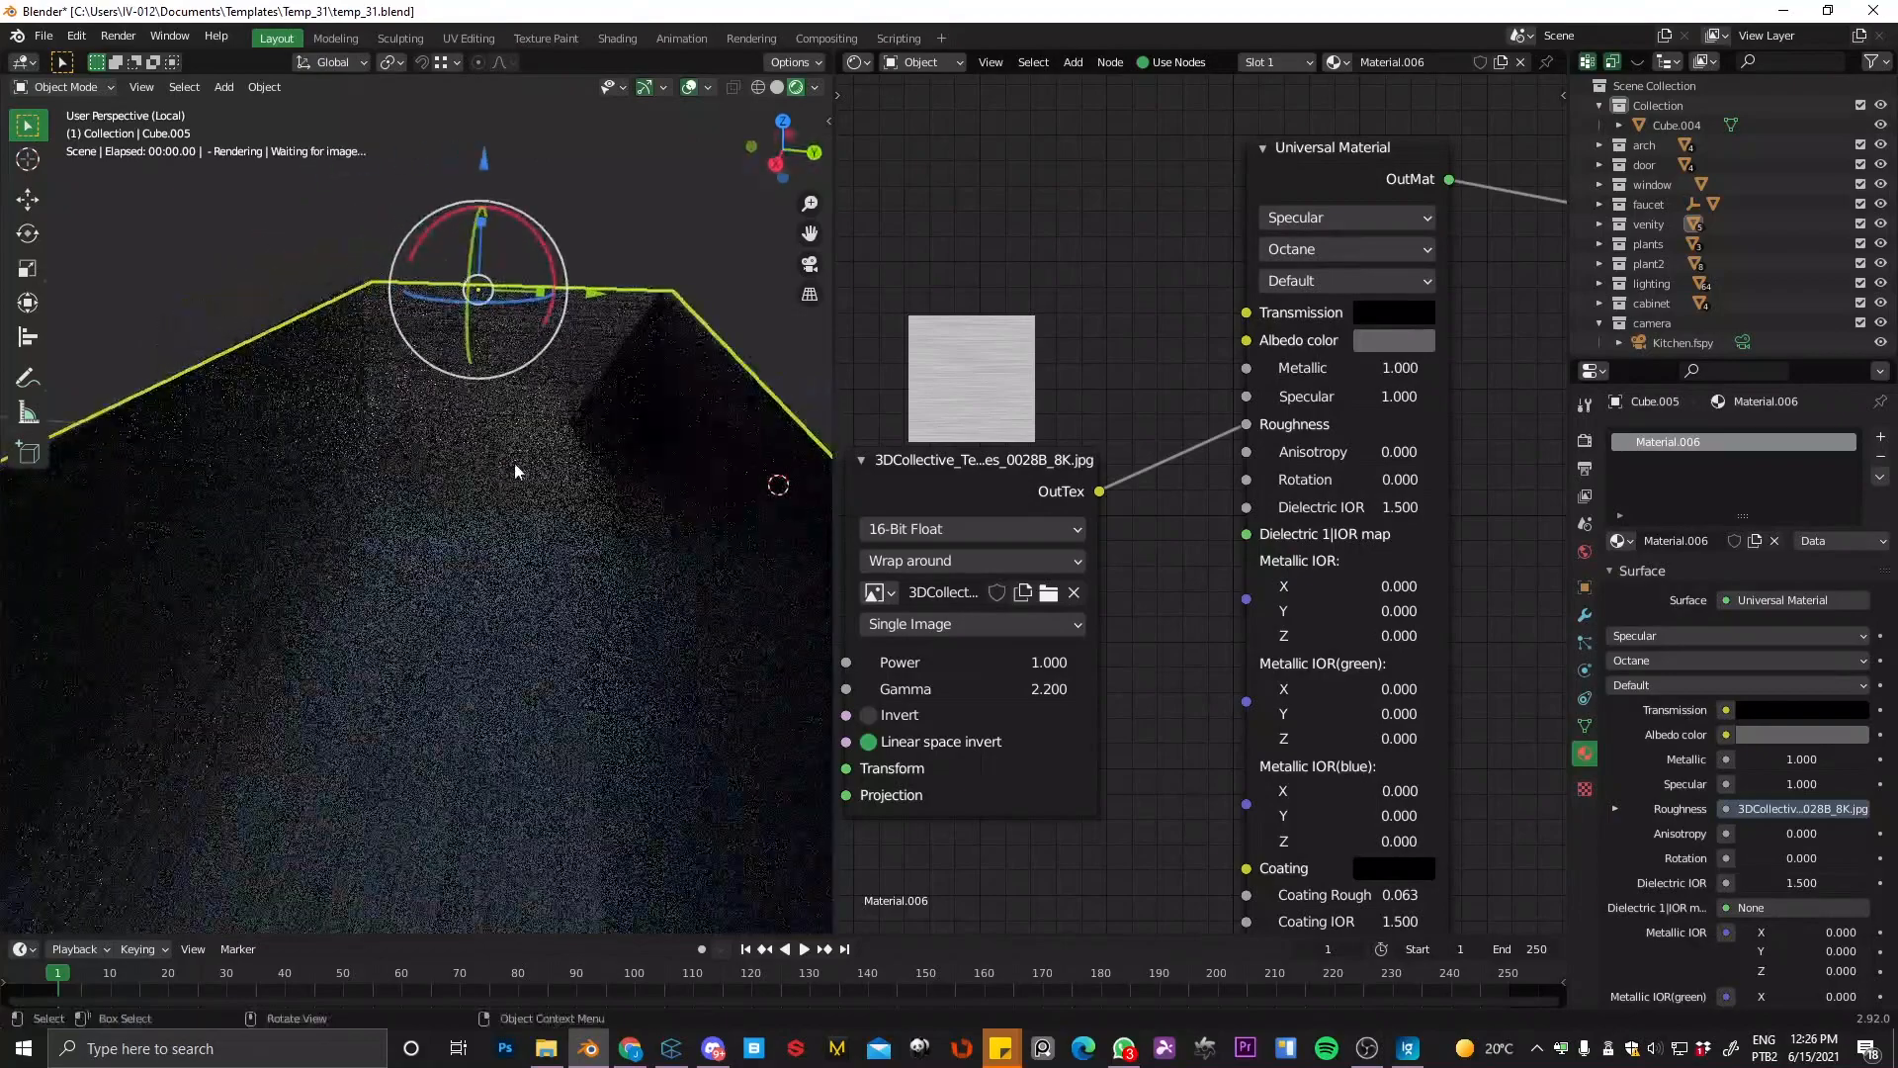
Step: Lower the scratches texture's Gamma to 0.860
middle_click_drag(1118, 399, 1148, 377)
left_click_drag(1035, 453, 998, 450)
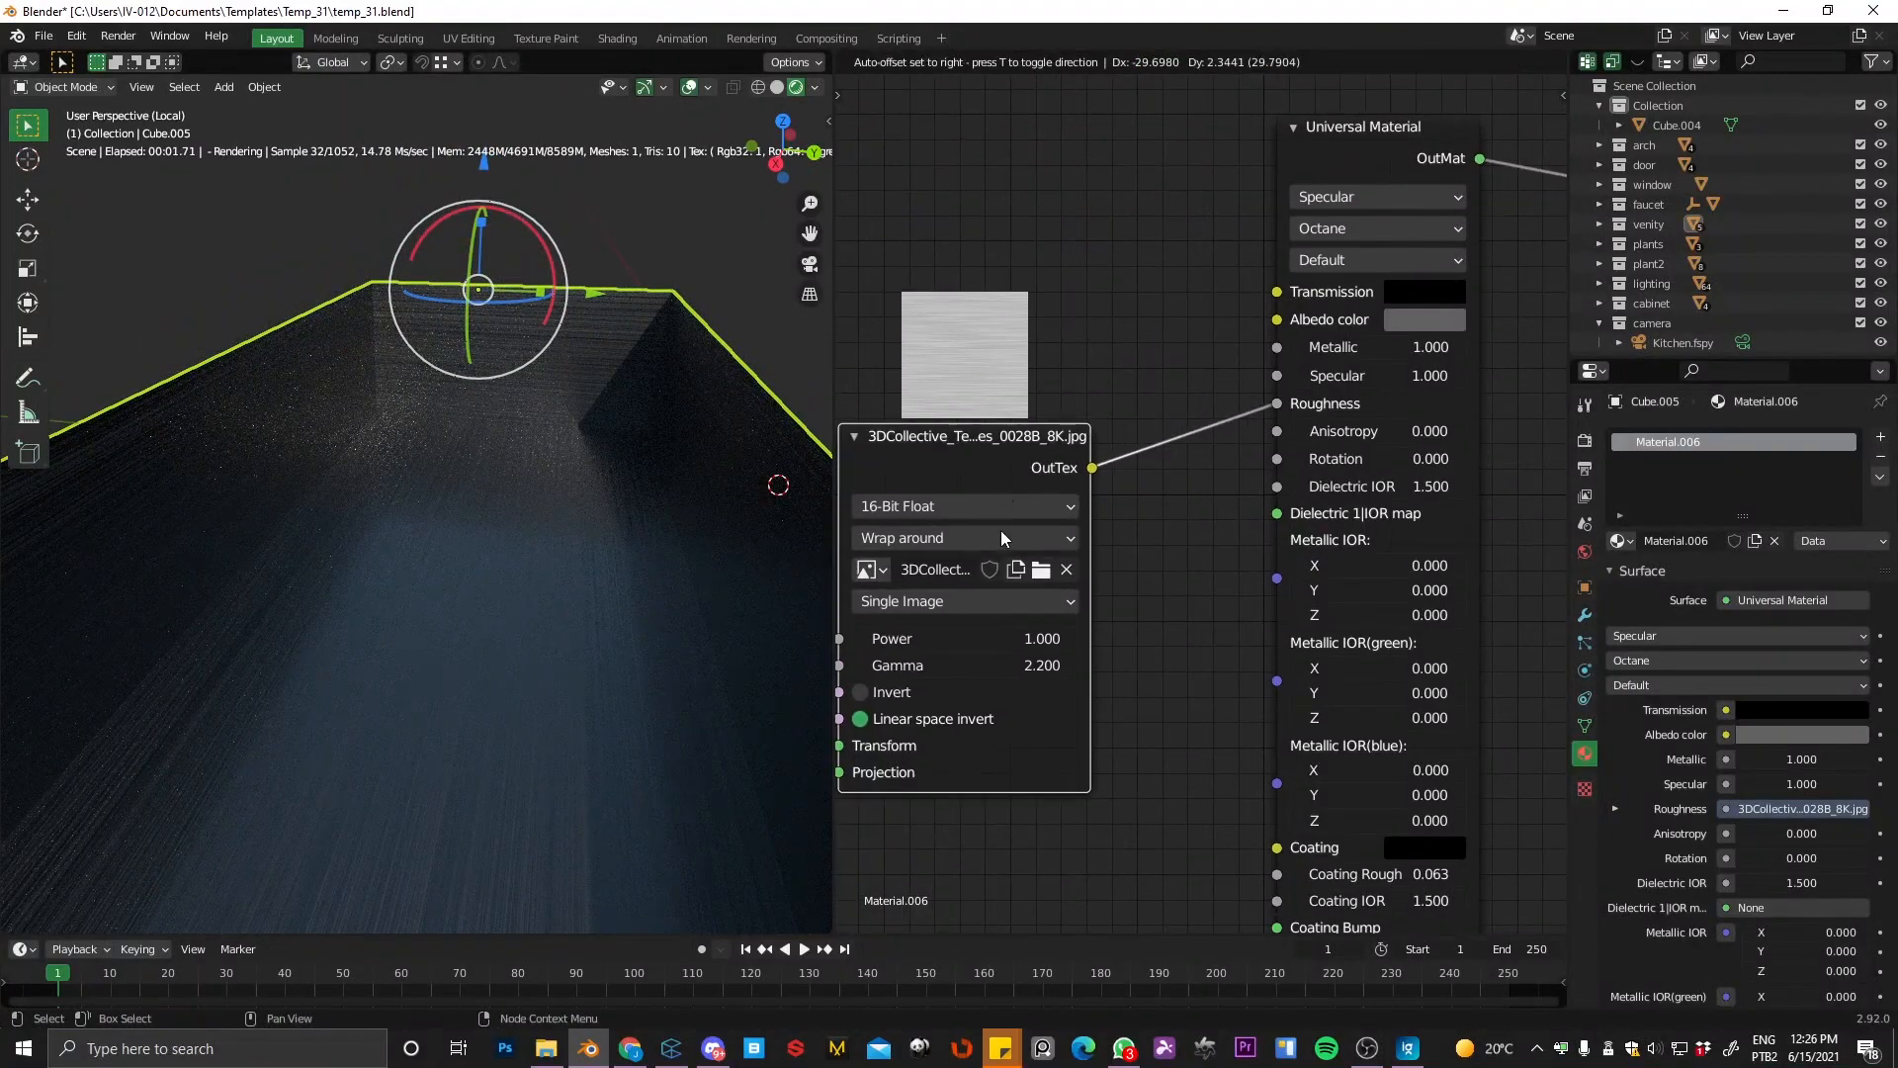
left_click_drag(911, 668, 818, 690)
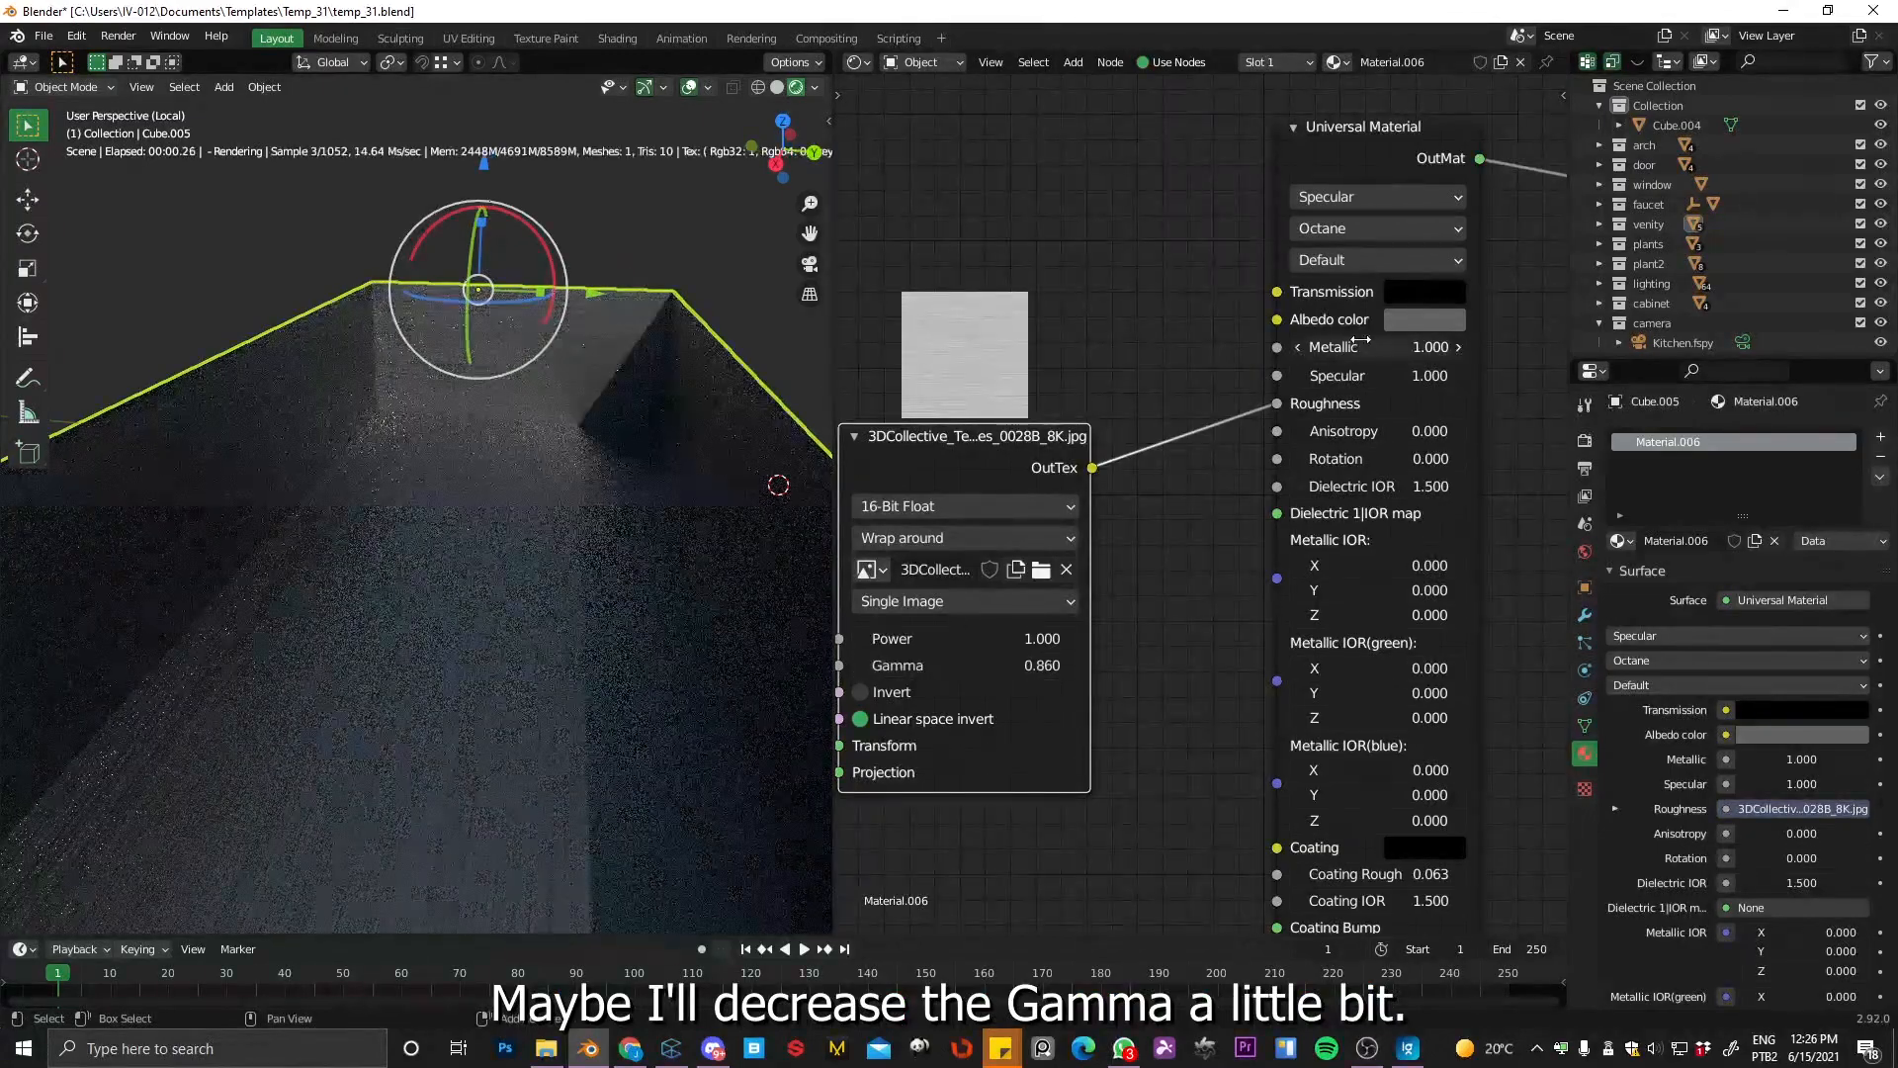
Step: Brighten the sink material's albedo color to a value of 0.565
left_click(1414, 318)
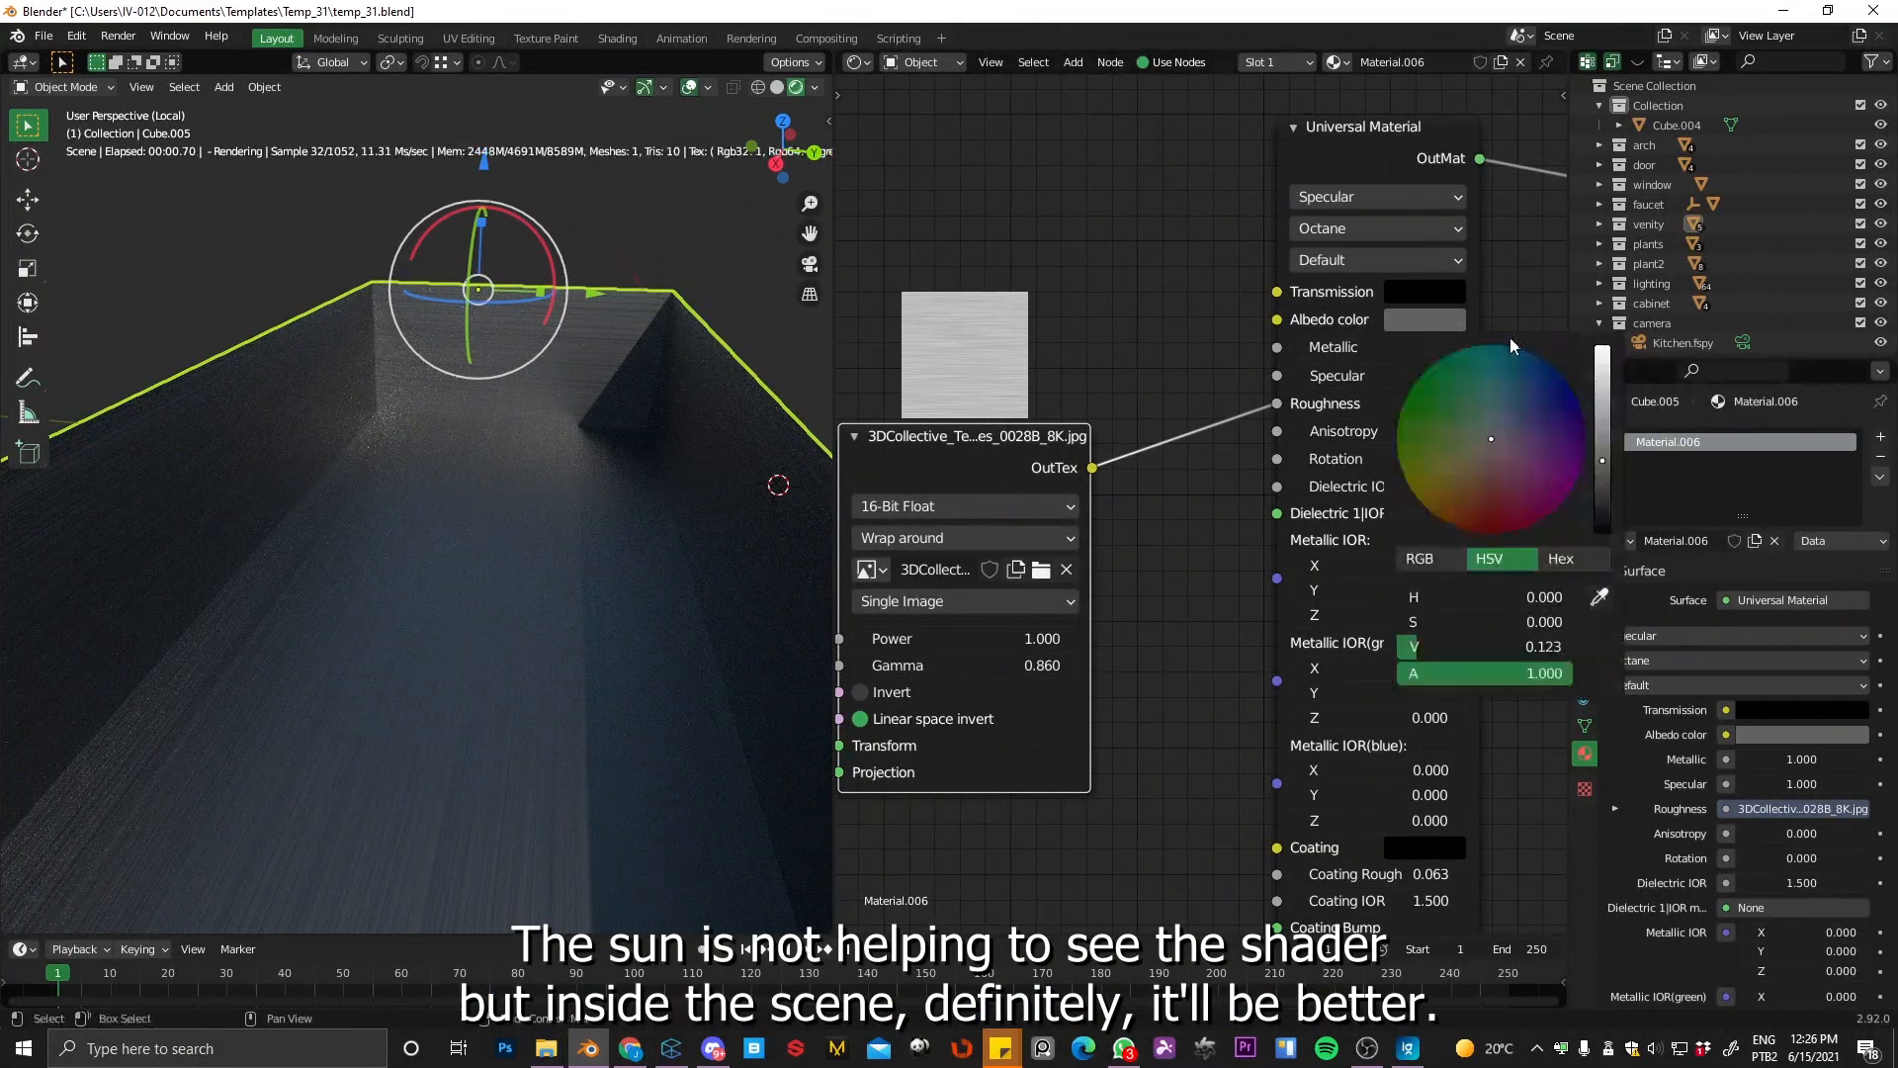
left_click(1604, 389)
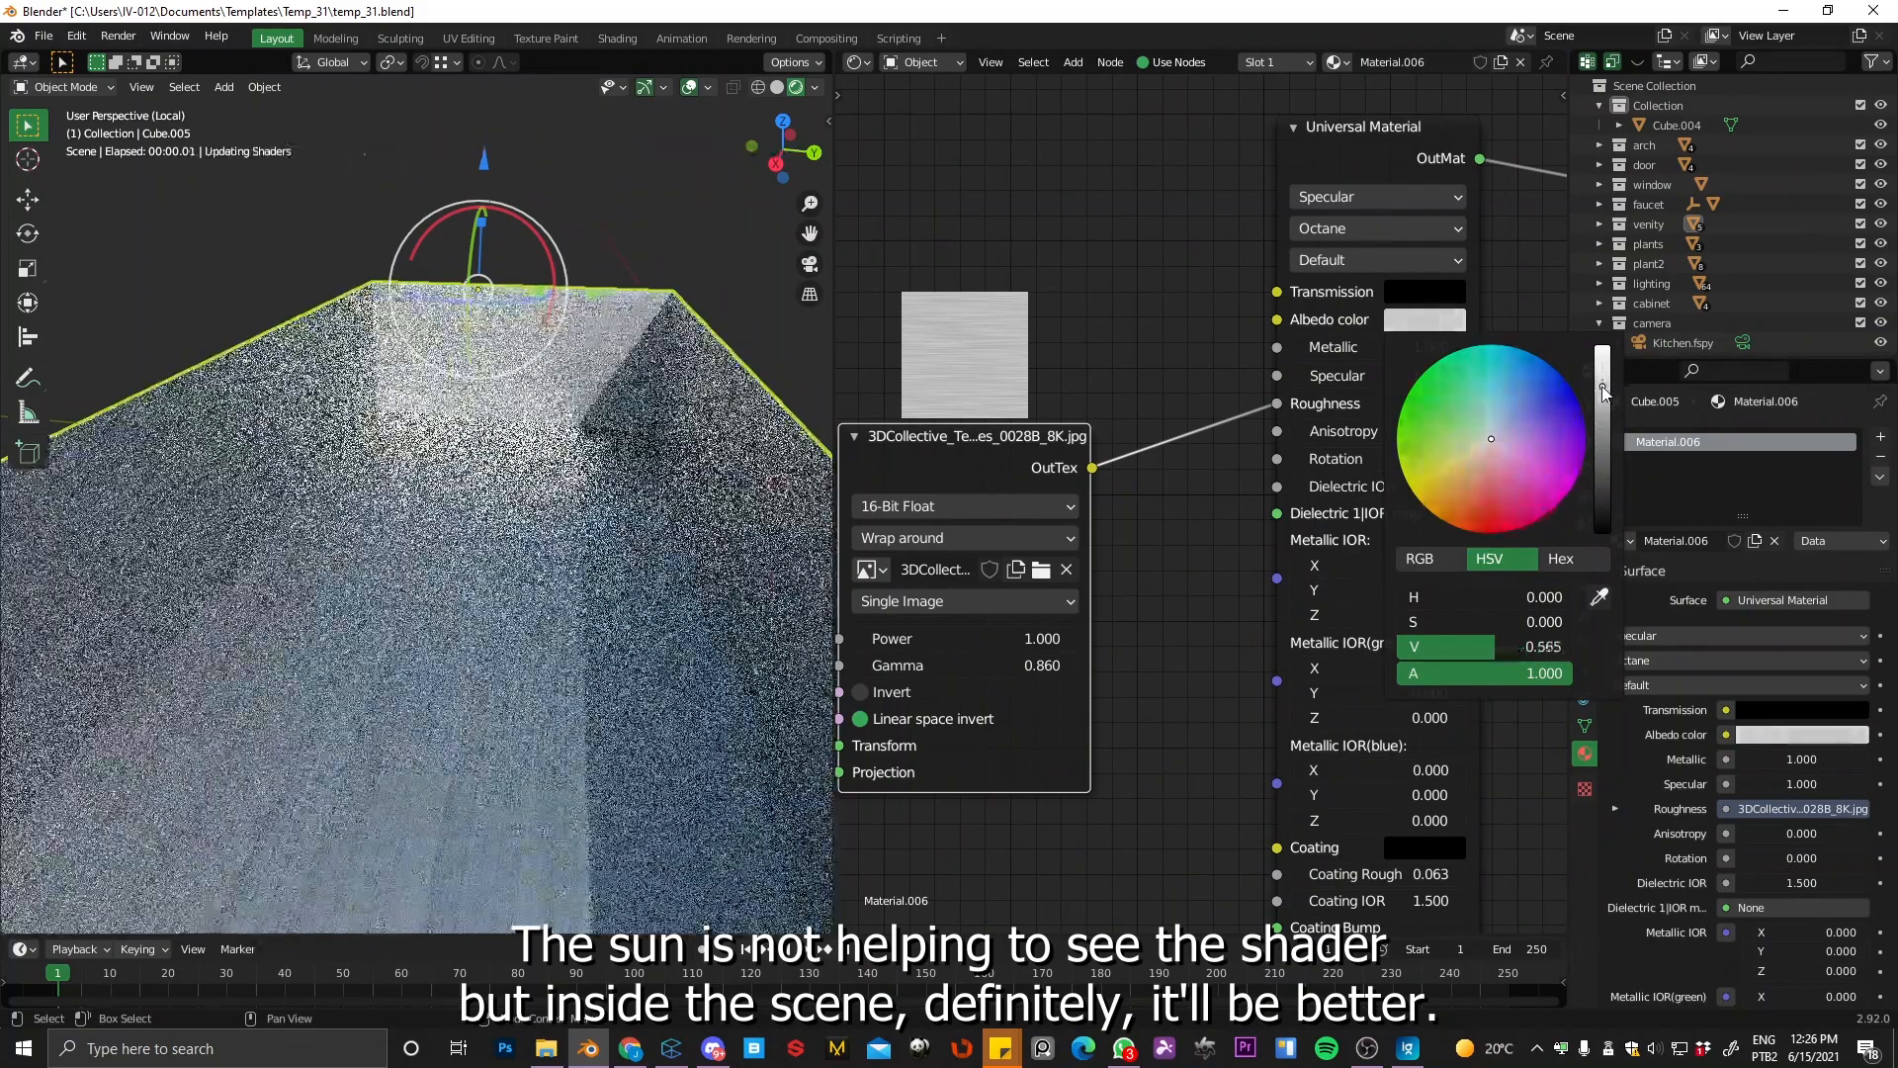
middle_click_drag(684, 266, 656, 267)
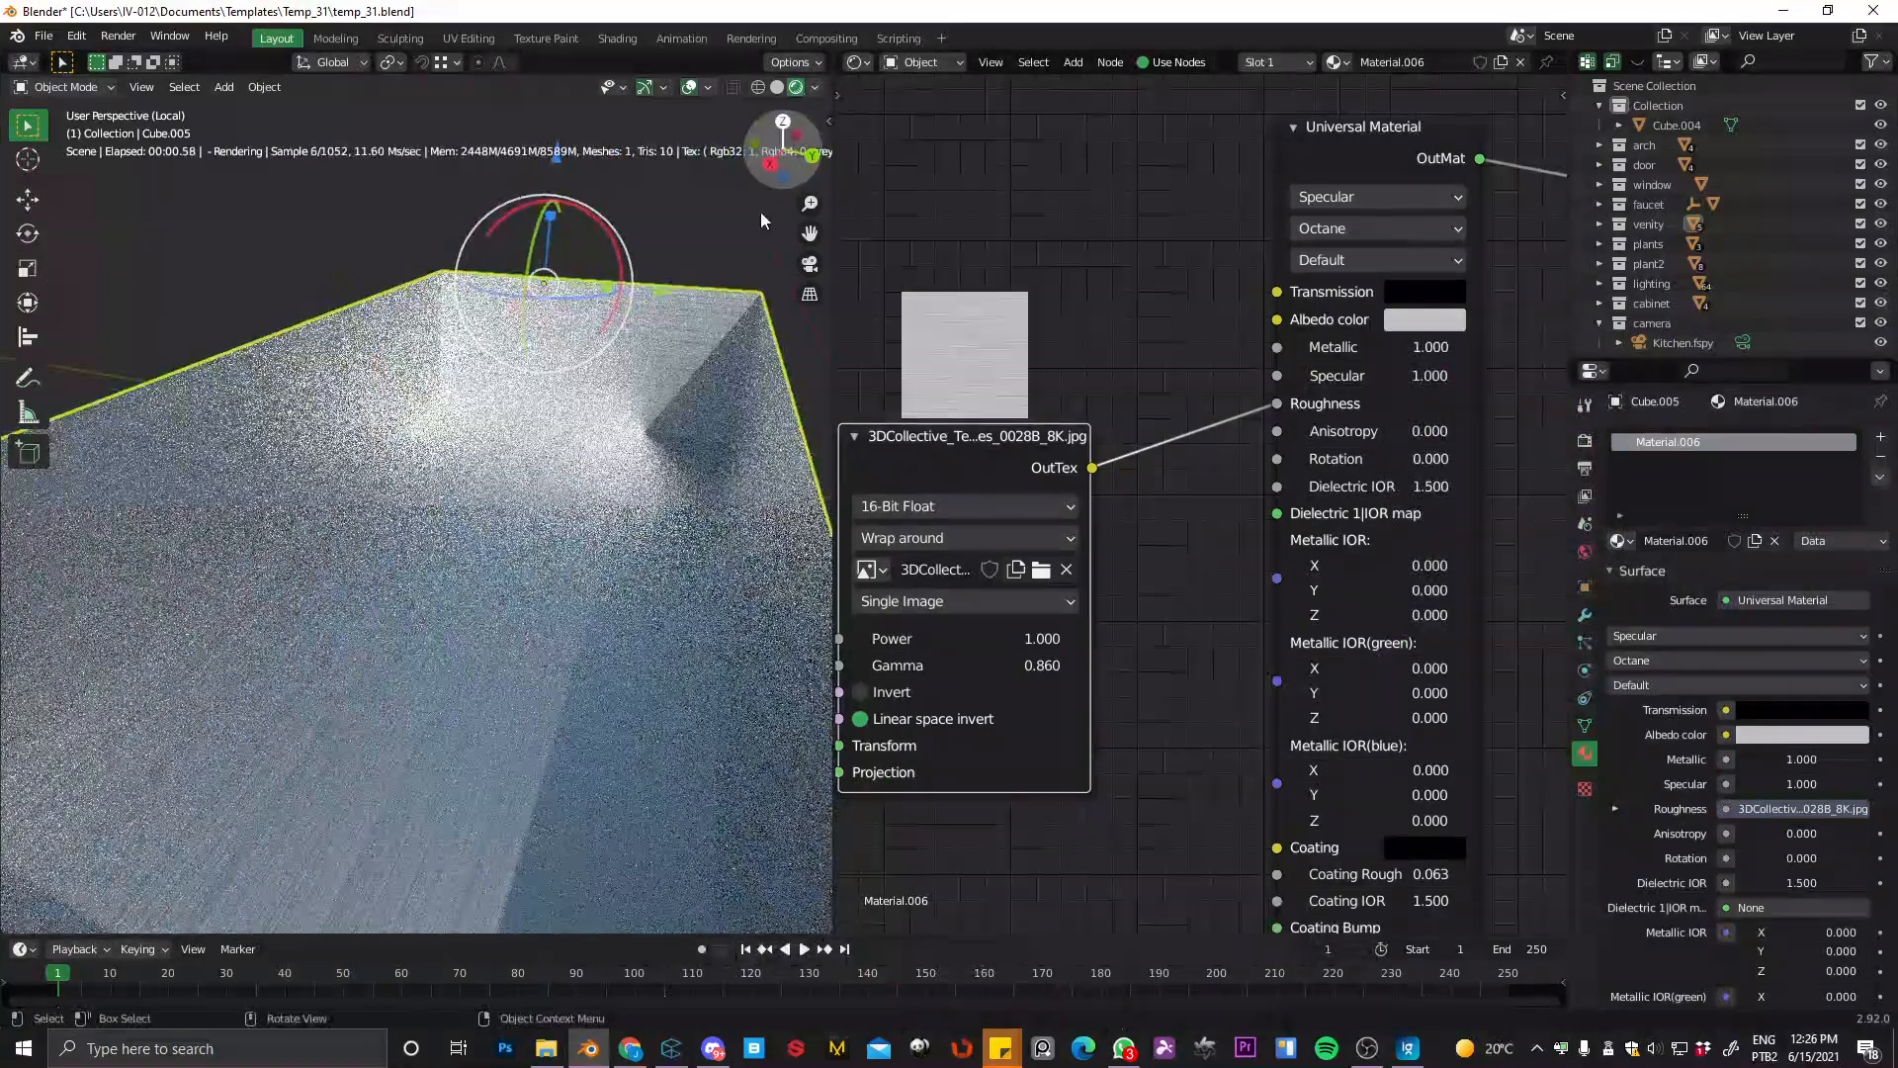
Step: Show the full scene through the camera and limit the preview render to a region around the sink
key("KP_0")
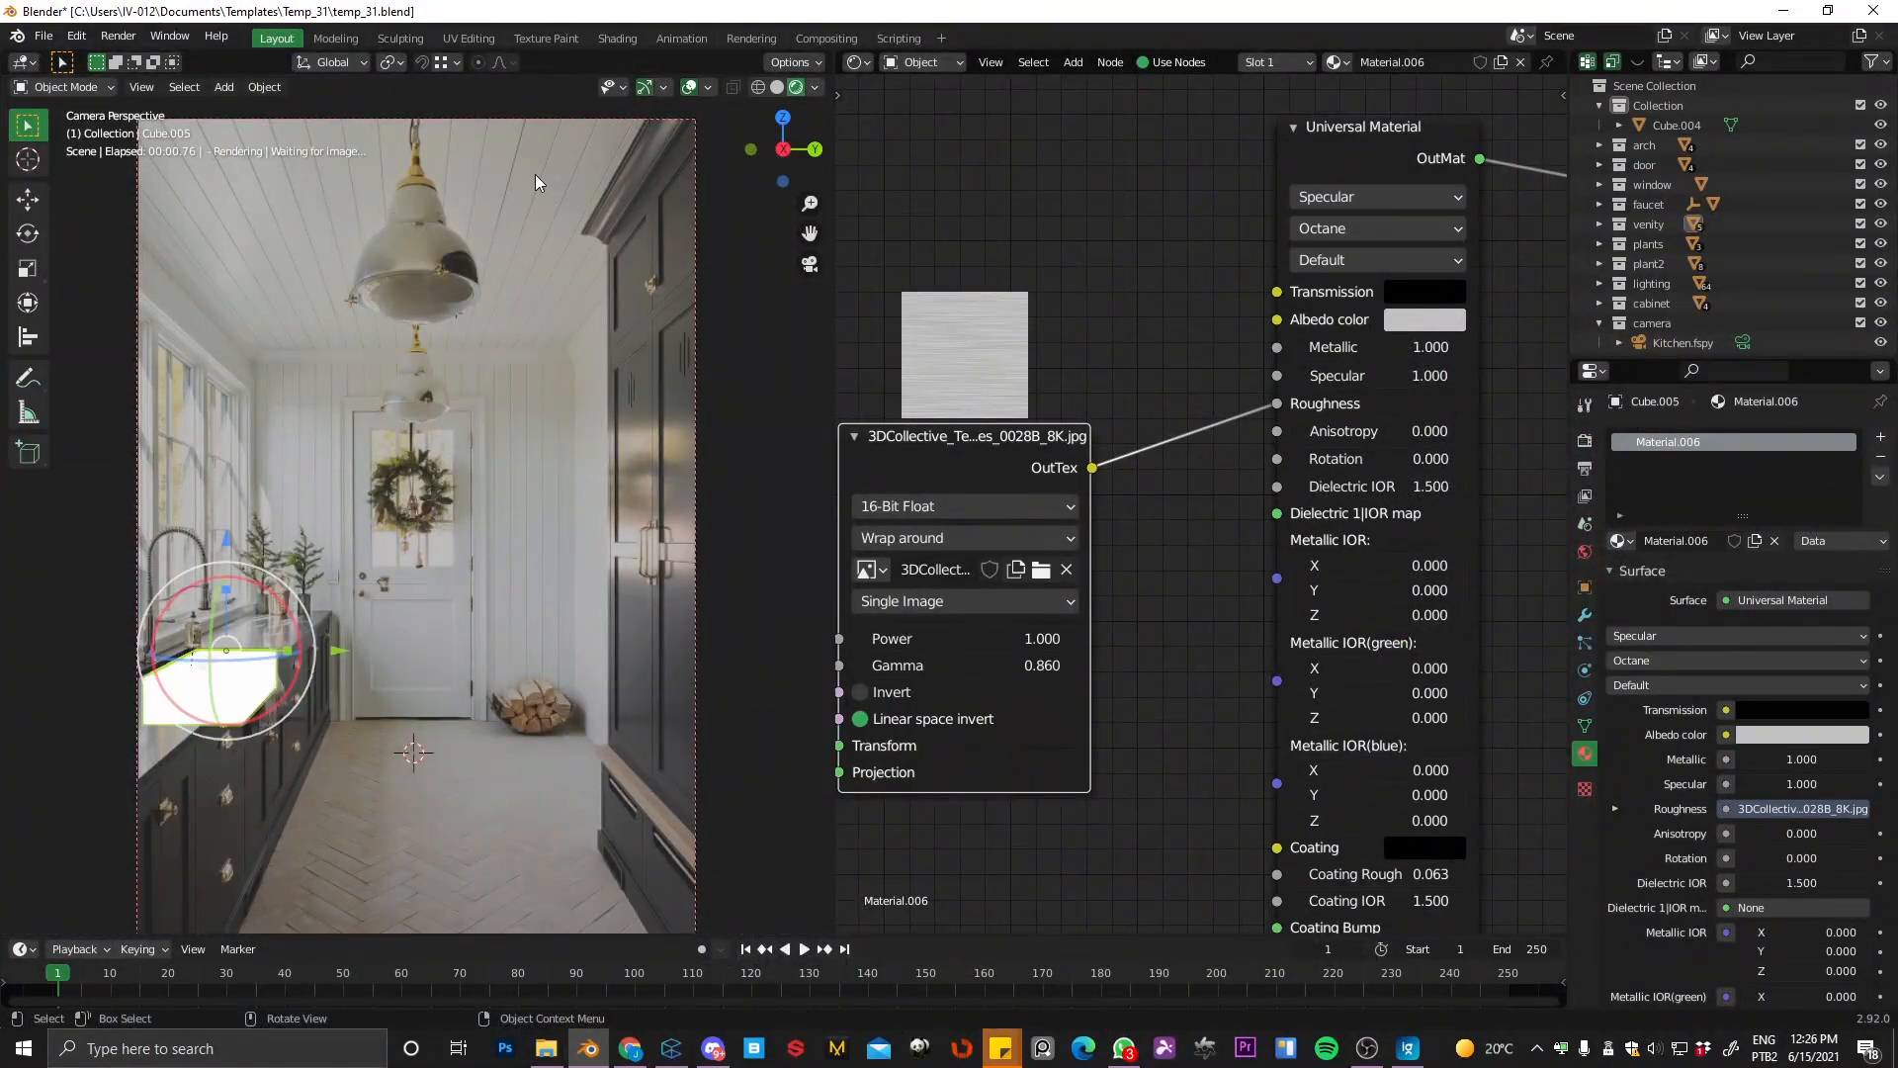
scroll(534, 184, "up", 6)
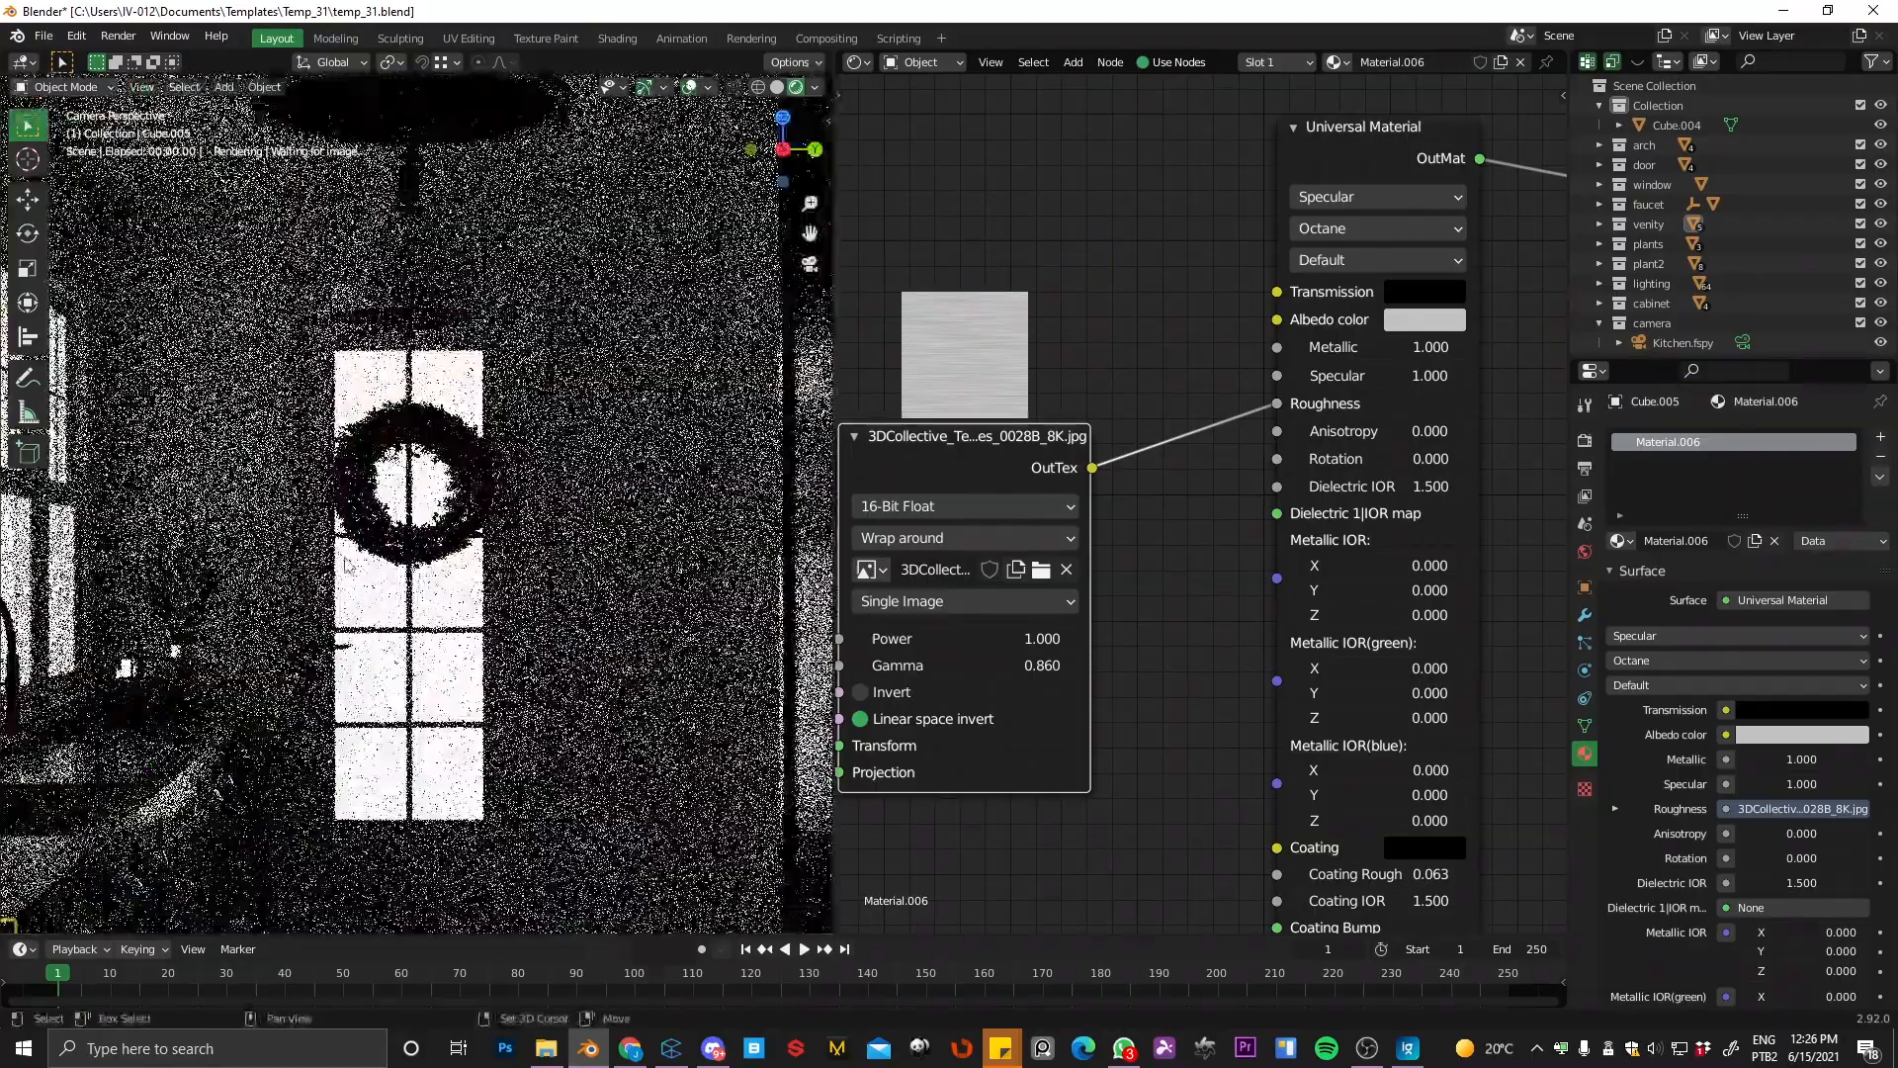
middle_click_drag(344, 560, 771, 292, "shift")
scroll(399, 501, "up", 3)
middle_click_drag(378, 579, 631, 354, "shift")
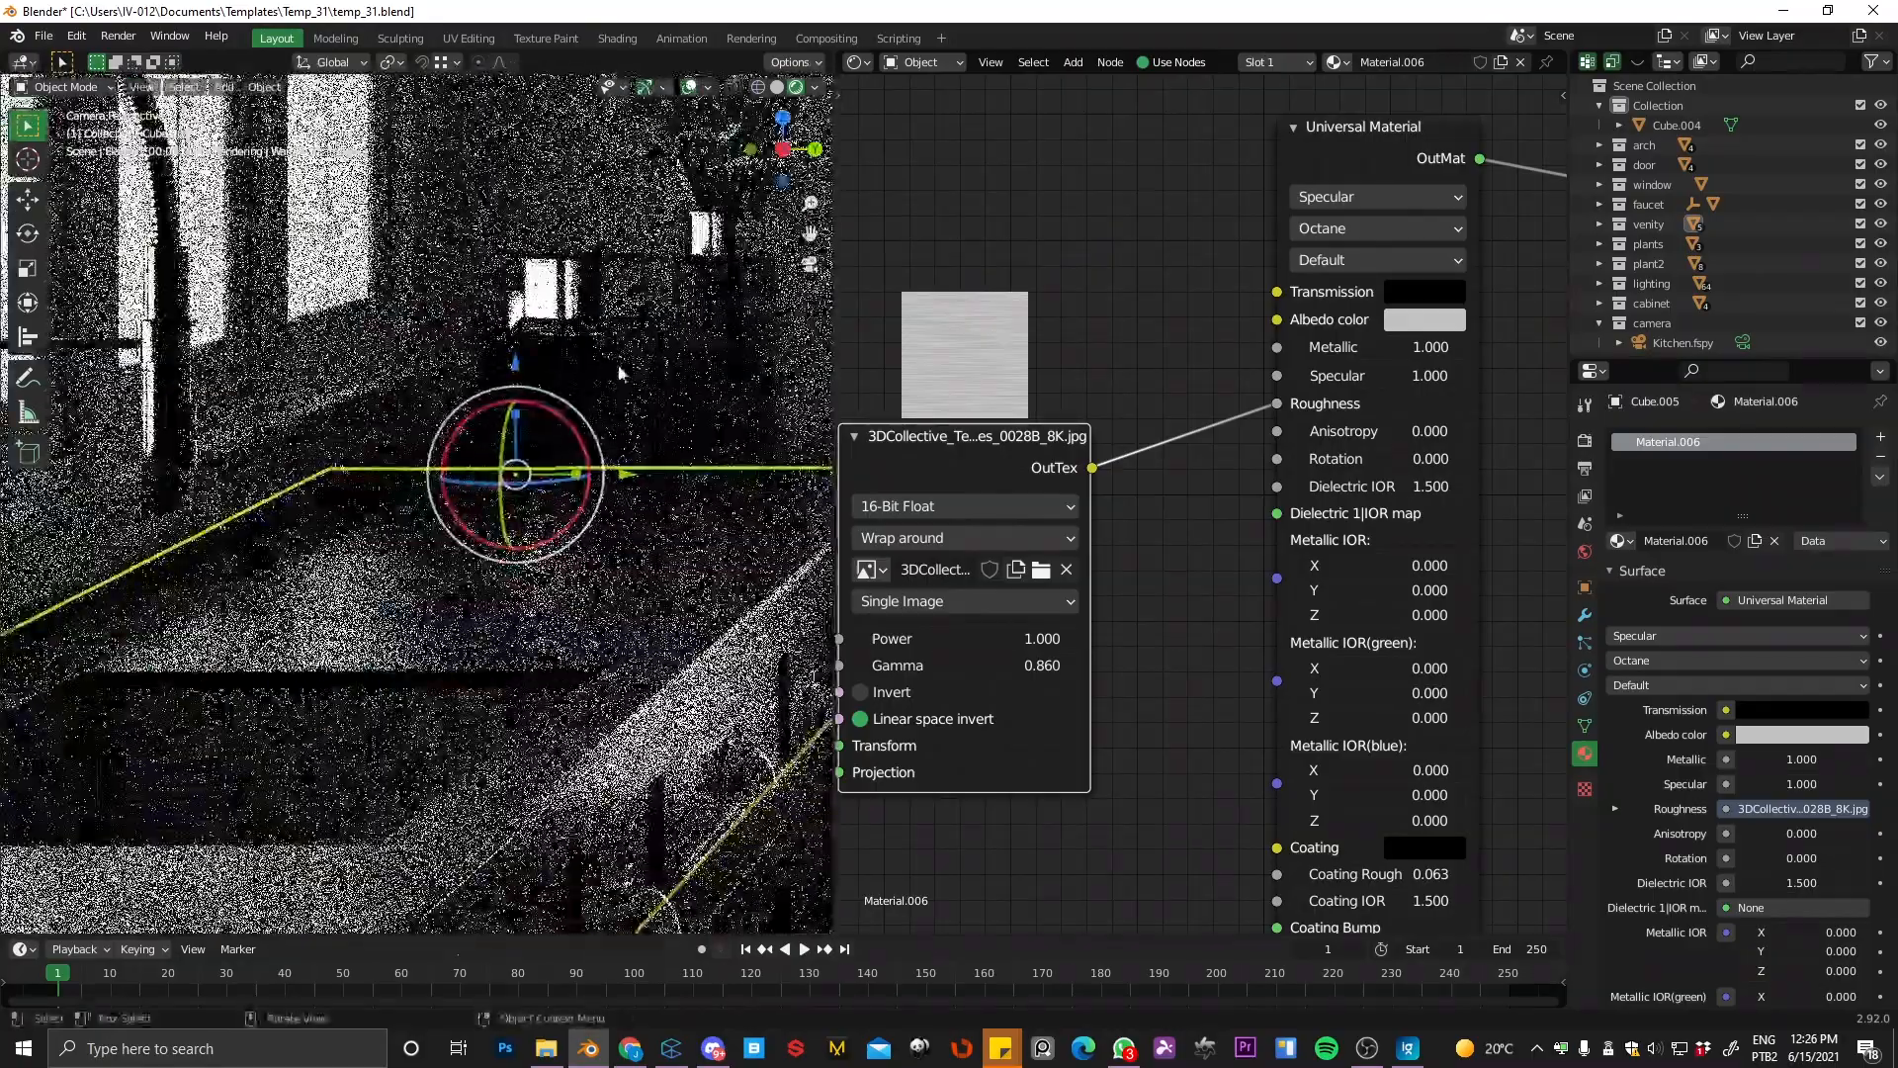
key("ctrl+b")
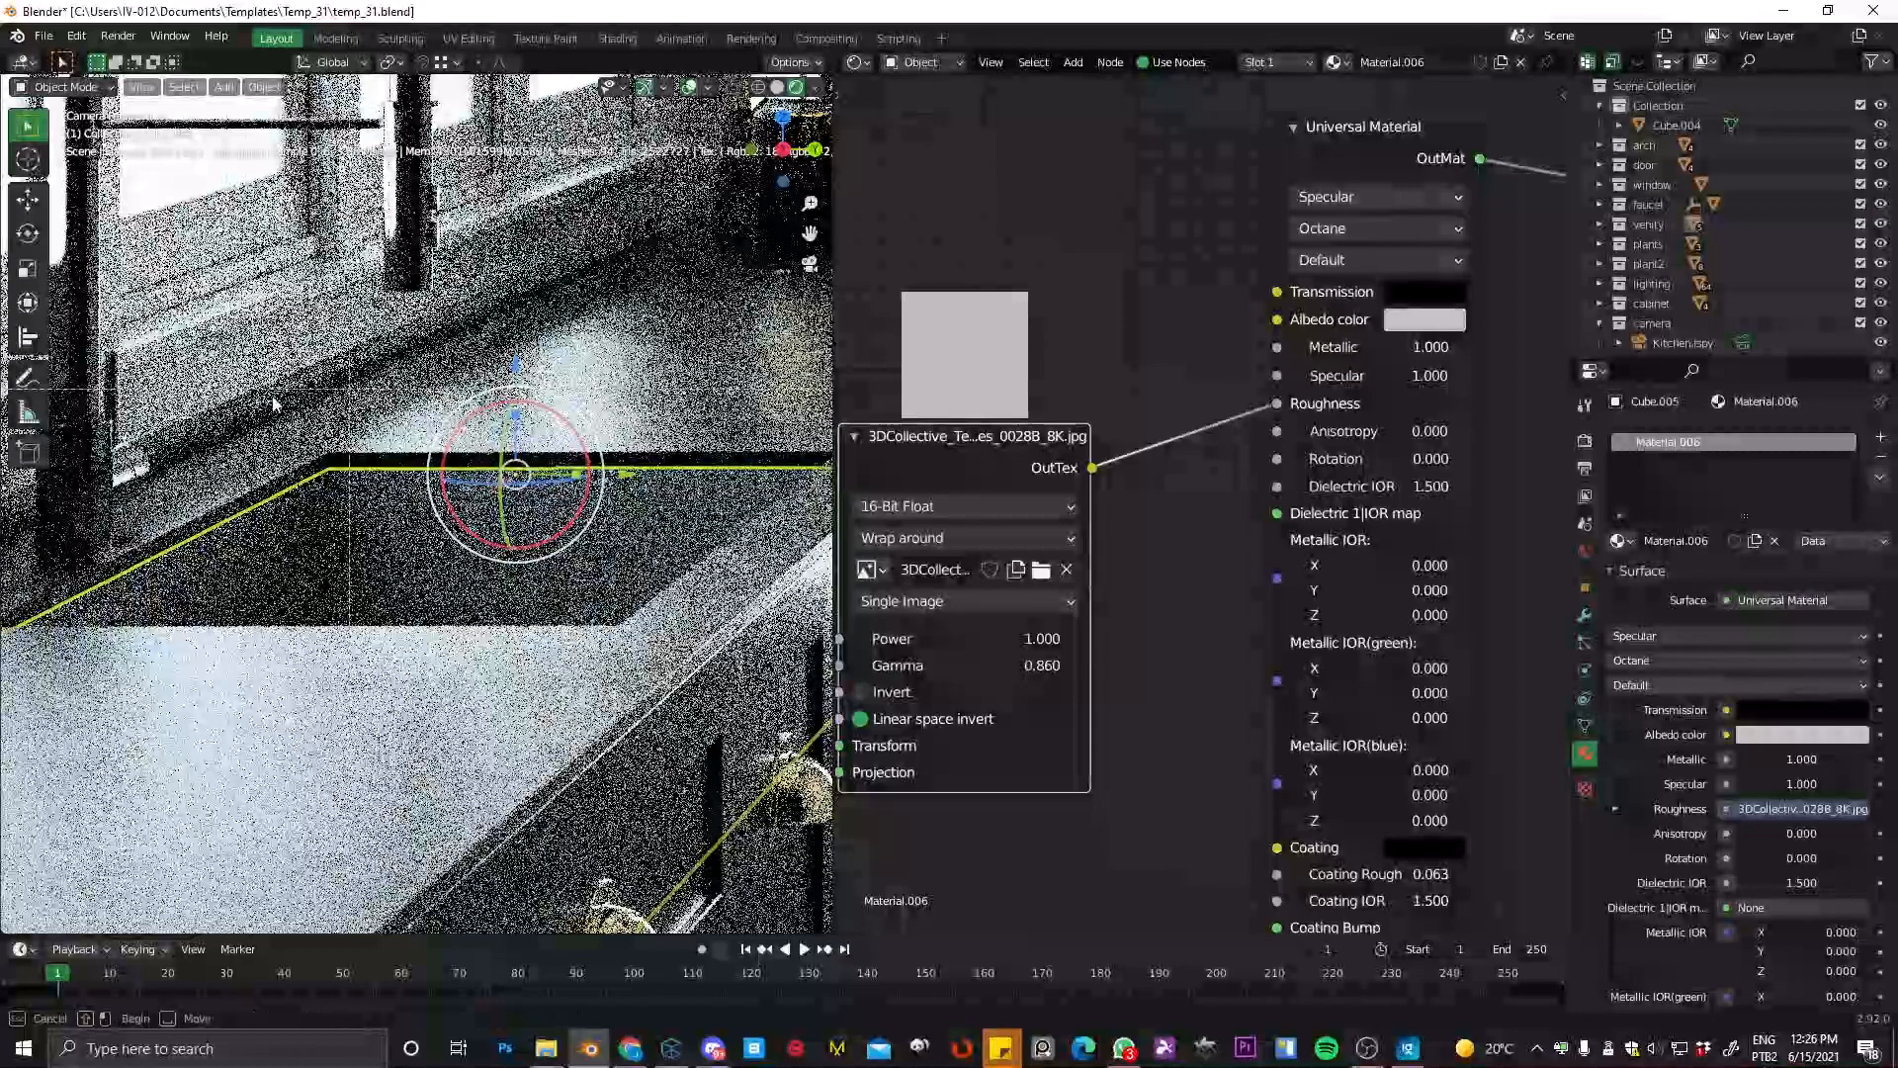
left_click_drag(99, 388, 584, 519)
left_click_drag(825, 777, 826, 762)
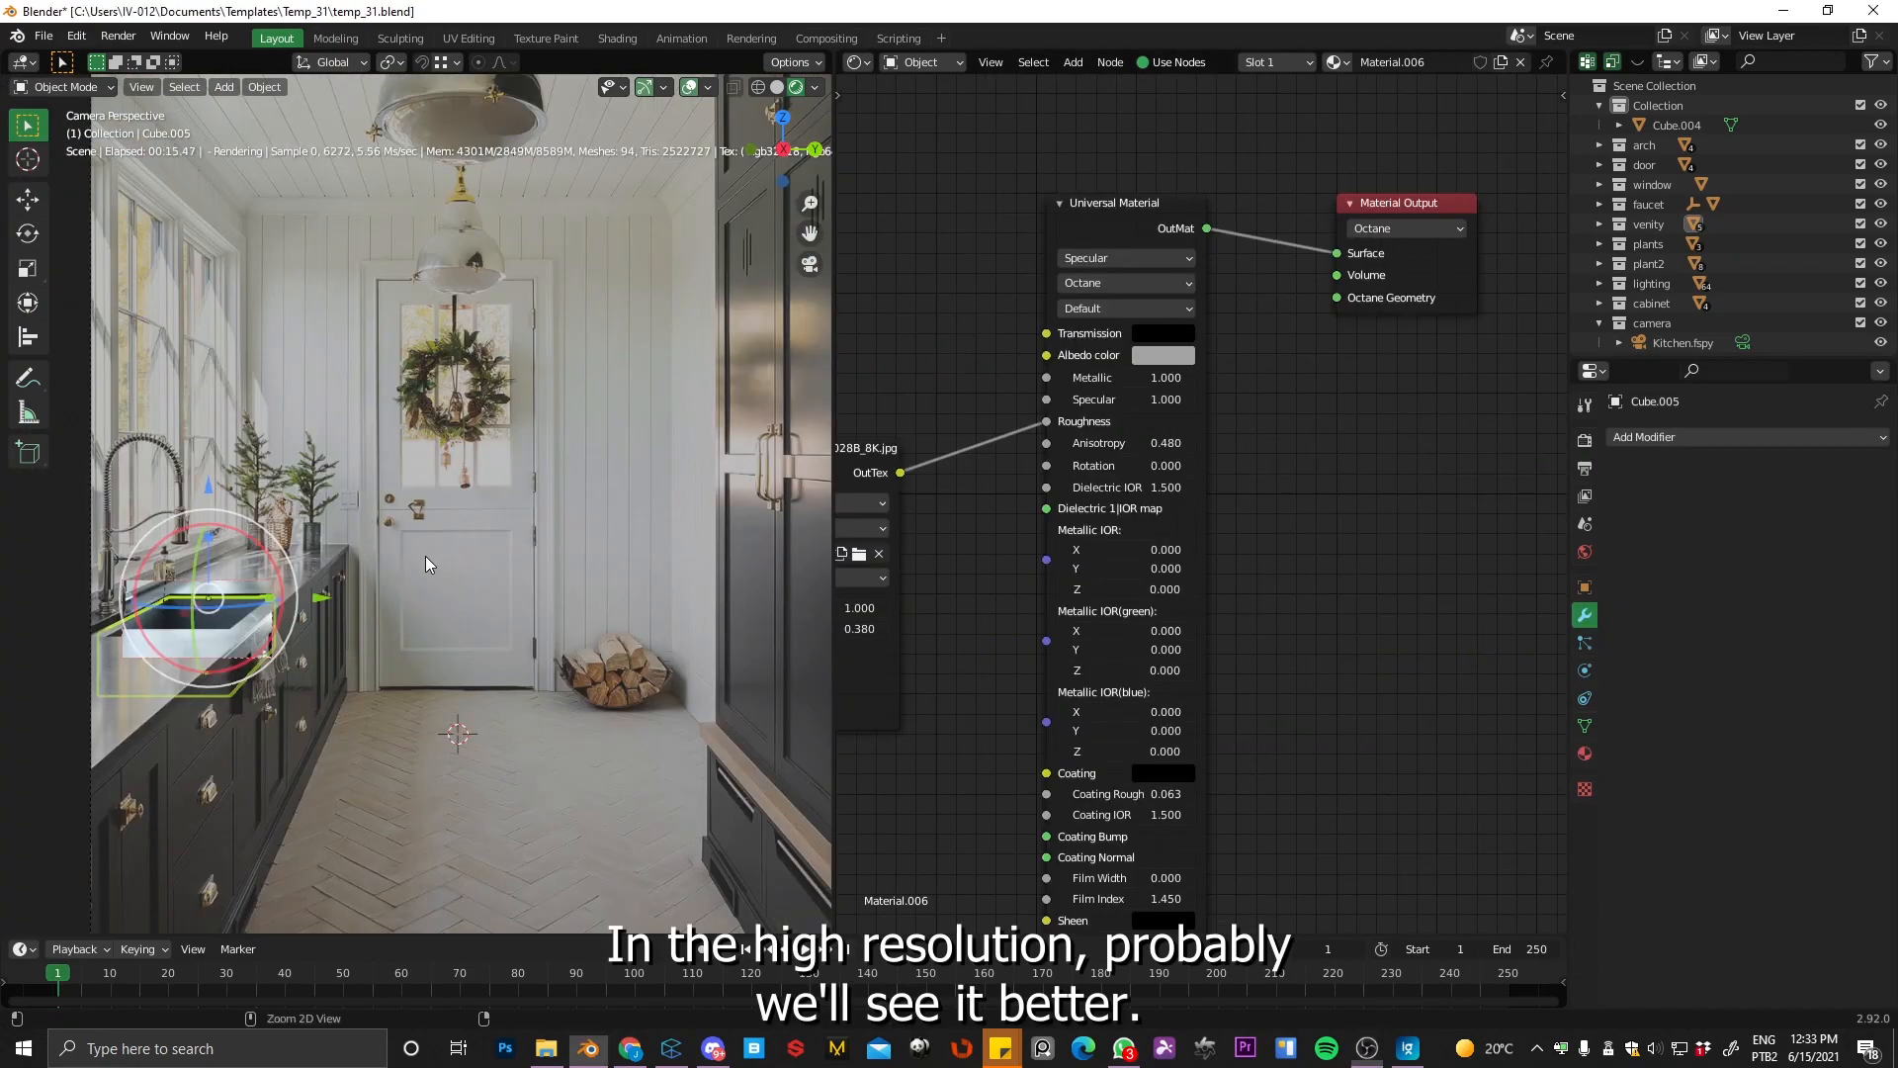
Step: Set the camera view's render region around the ceiling pendant lights and frame them closely
scroll(453, 485, "down", 5)
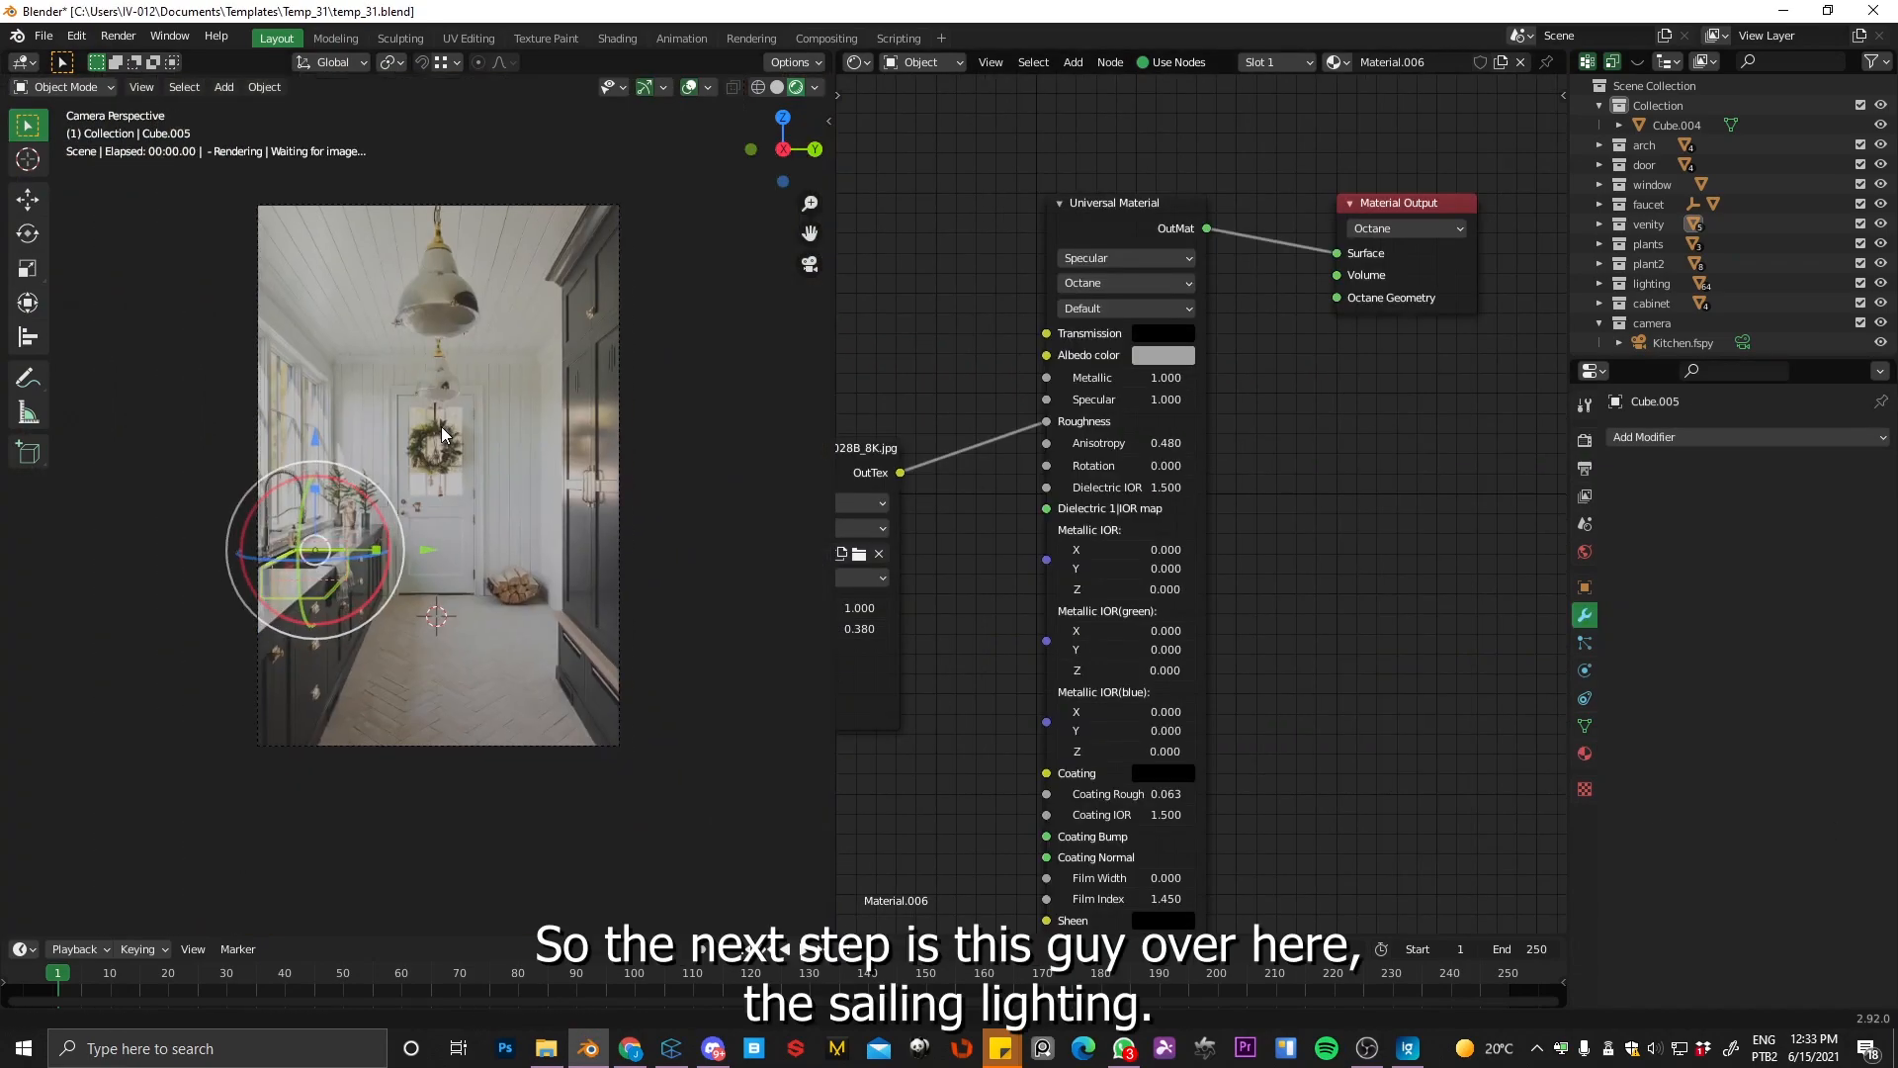
key("ctrl+b")
left_click_drag(345, 269, 521, 506)
scroll(435, 399, "up", 6)
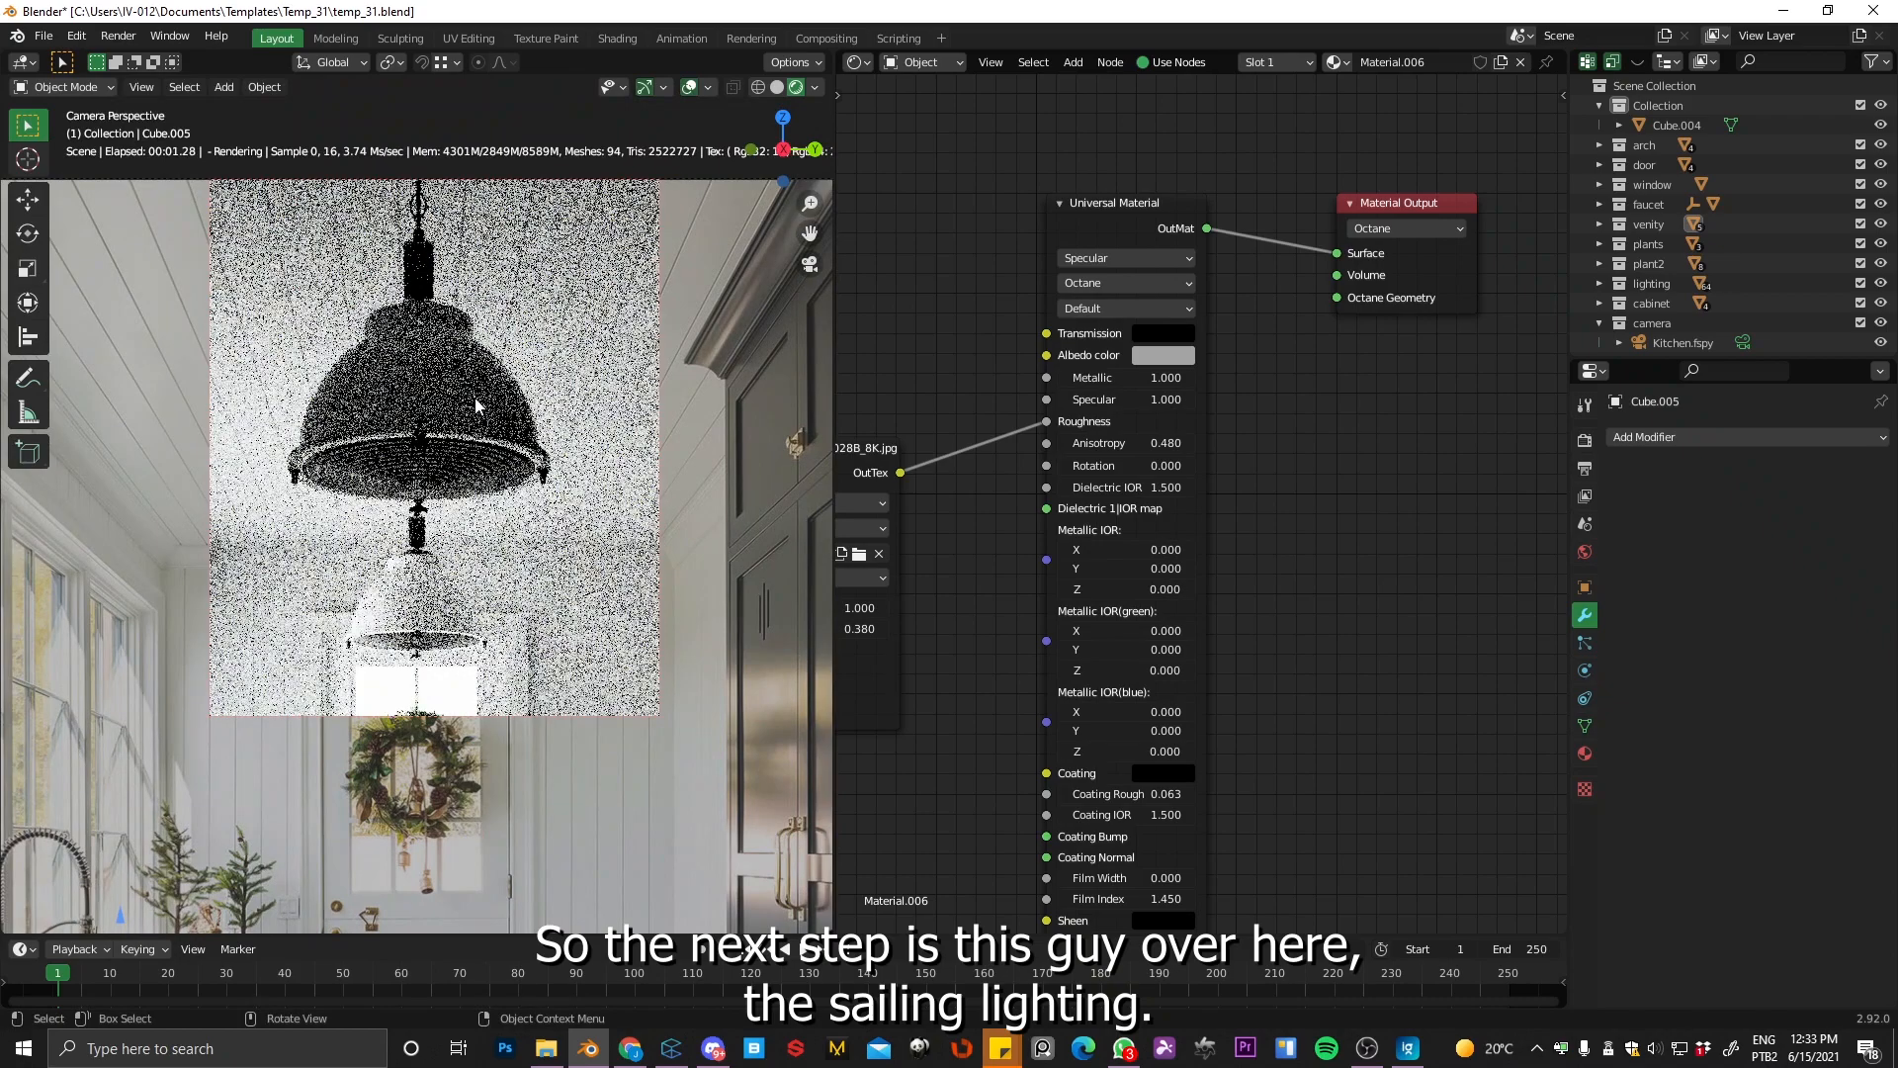
Step: Enlarge the camera view's render region to cover the whole camera frame
scroll(442, 514, "down", 6)
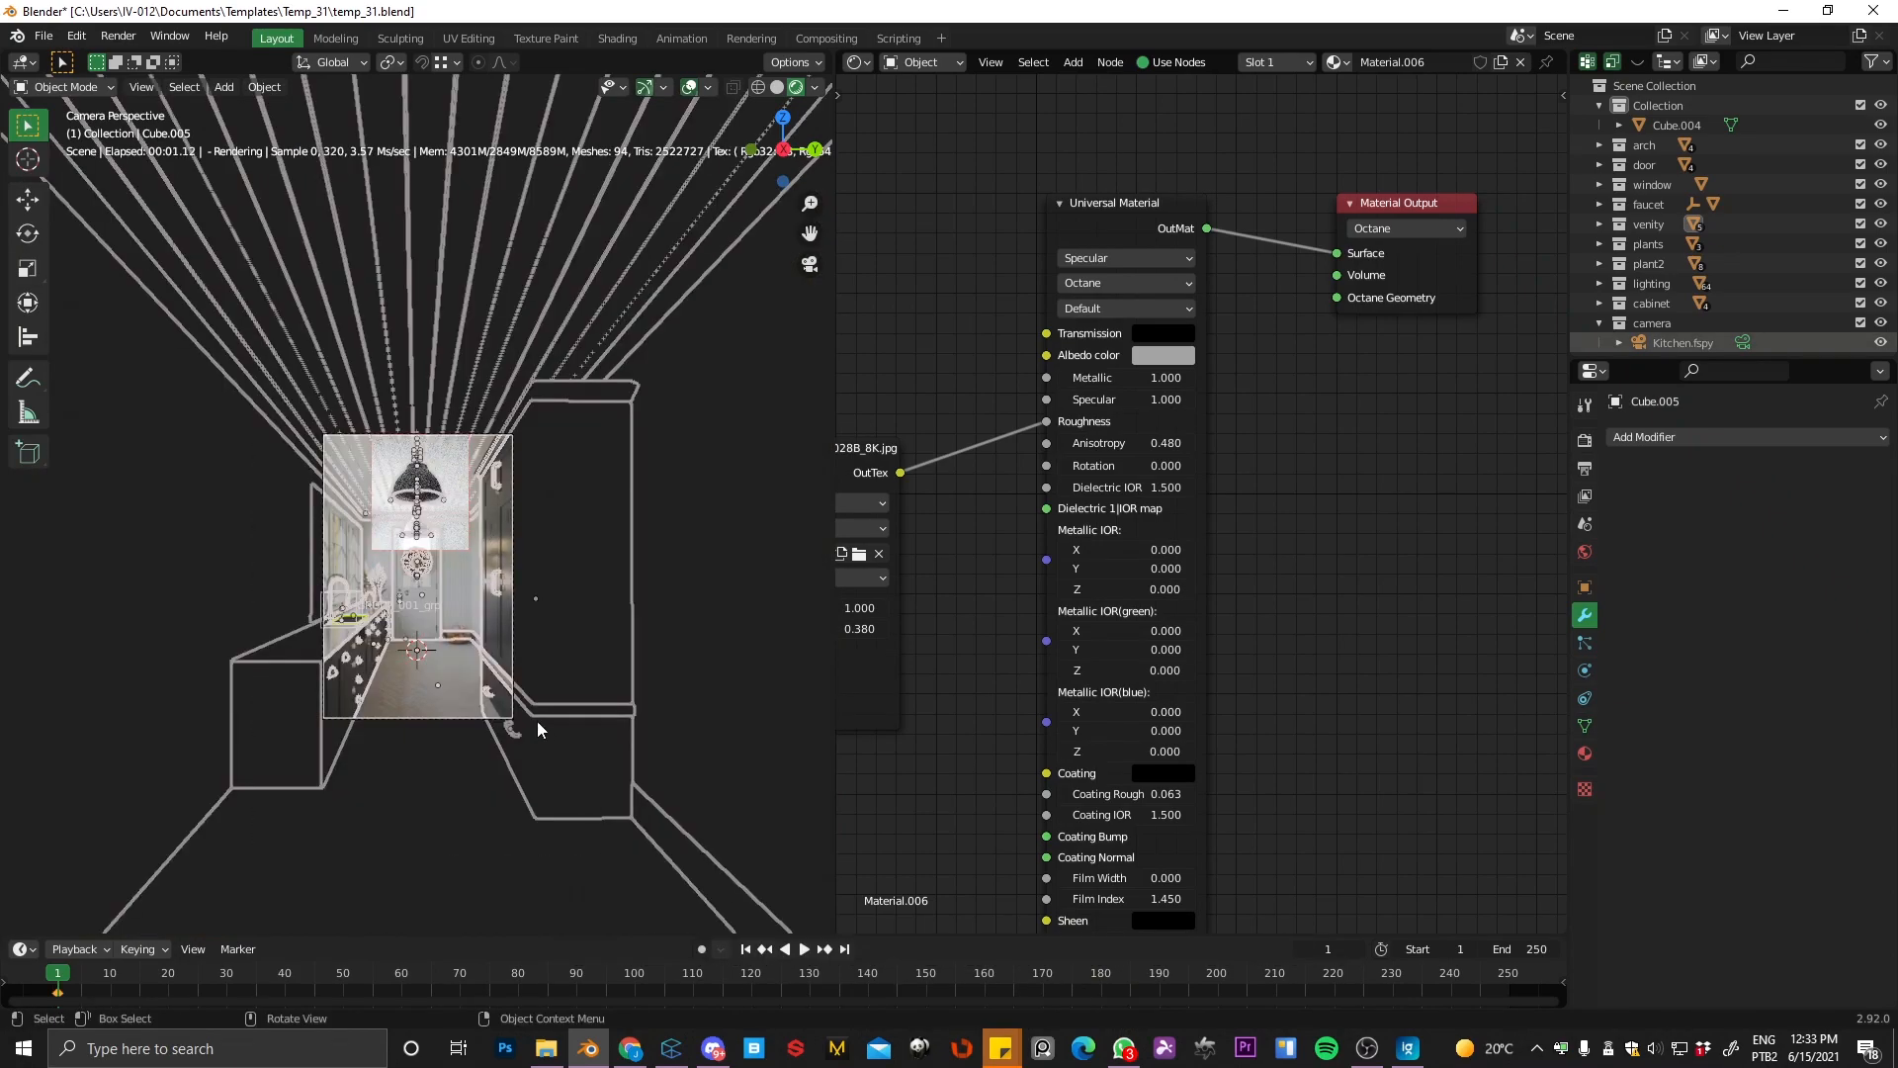
left_click_drag(256, 383, 617, 819)
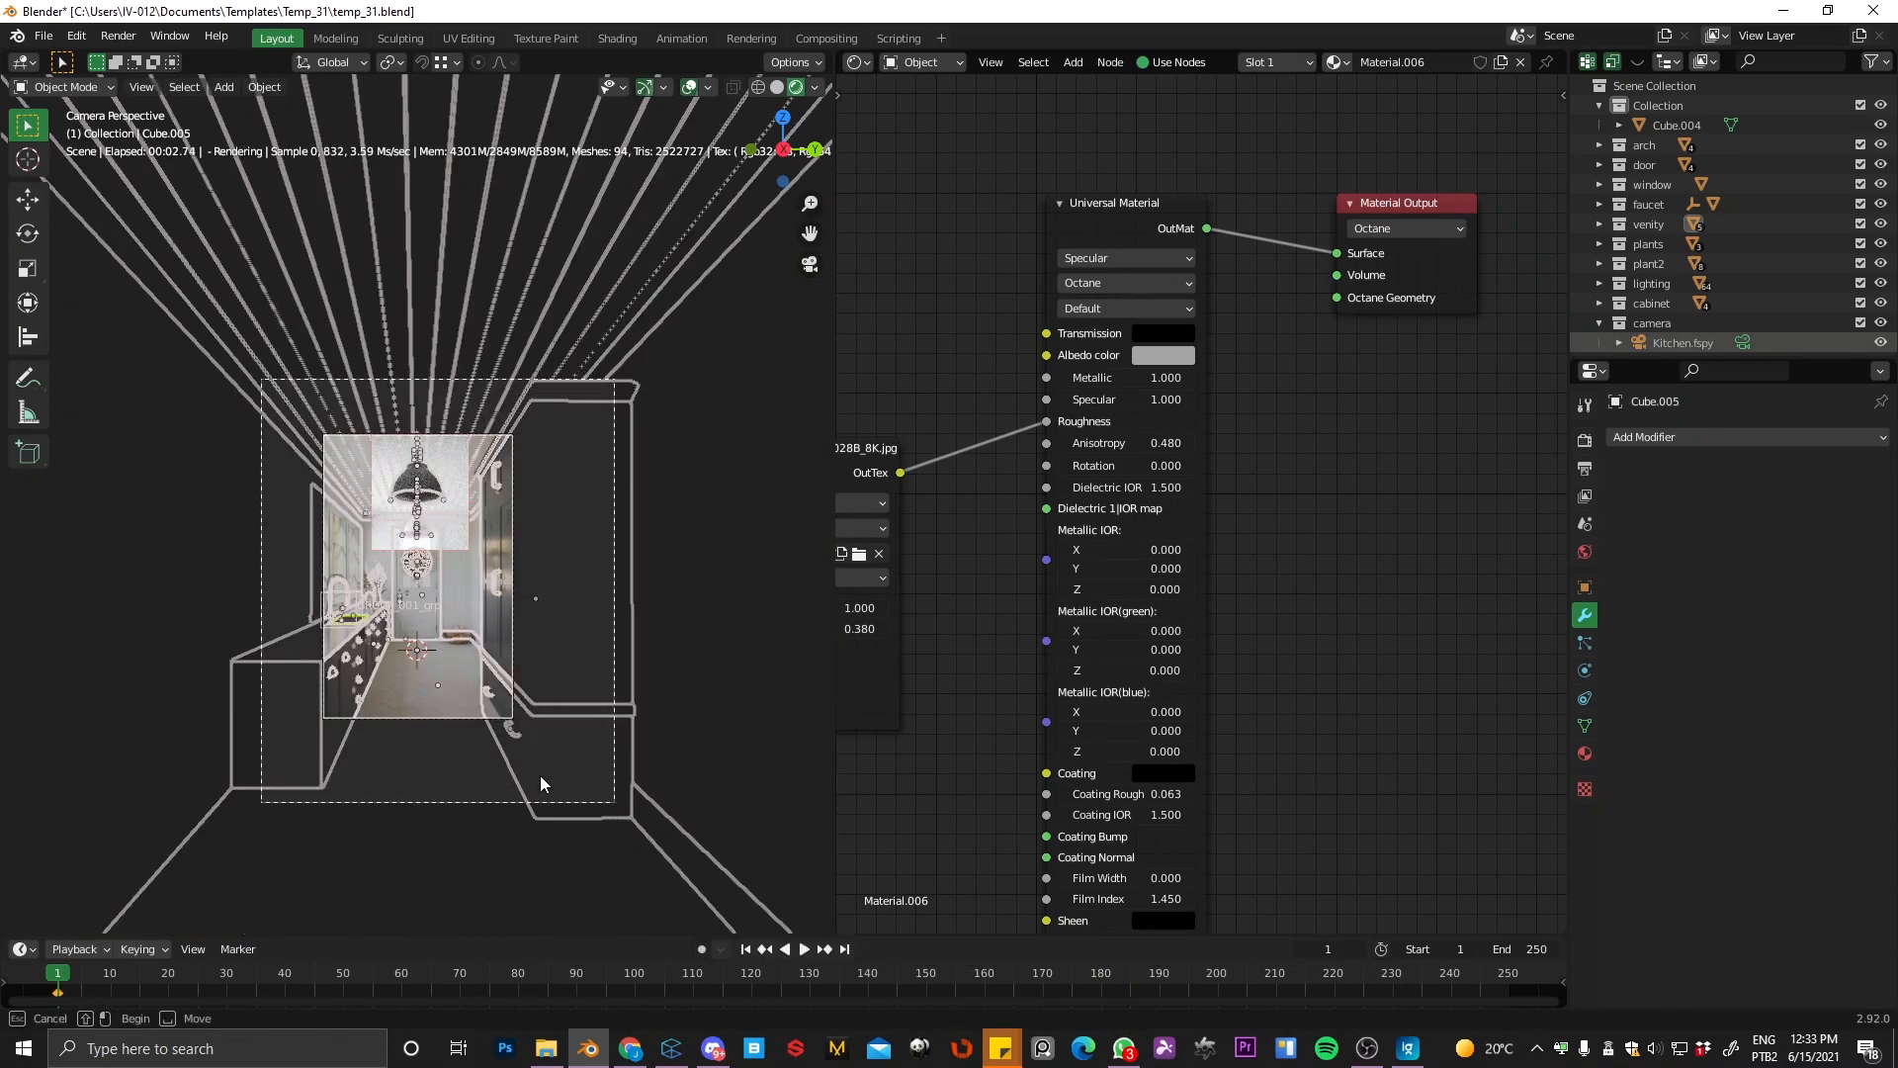
scroll(492, 339, "up", 5)
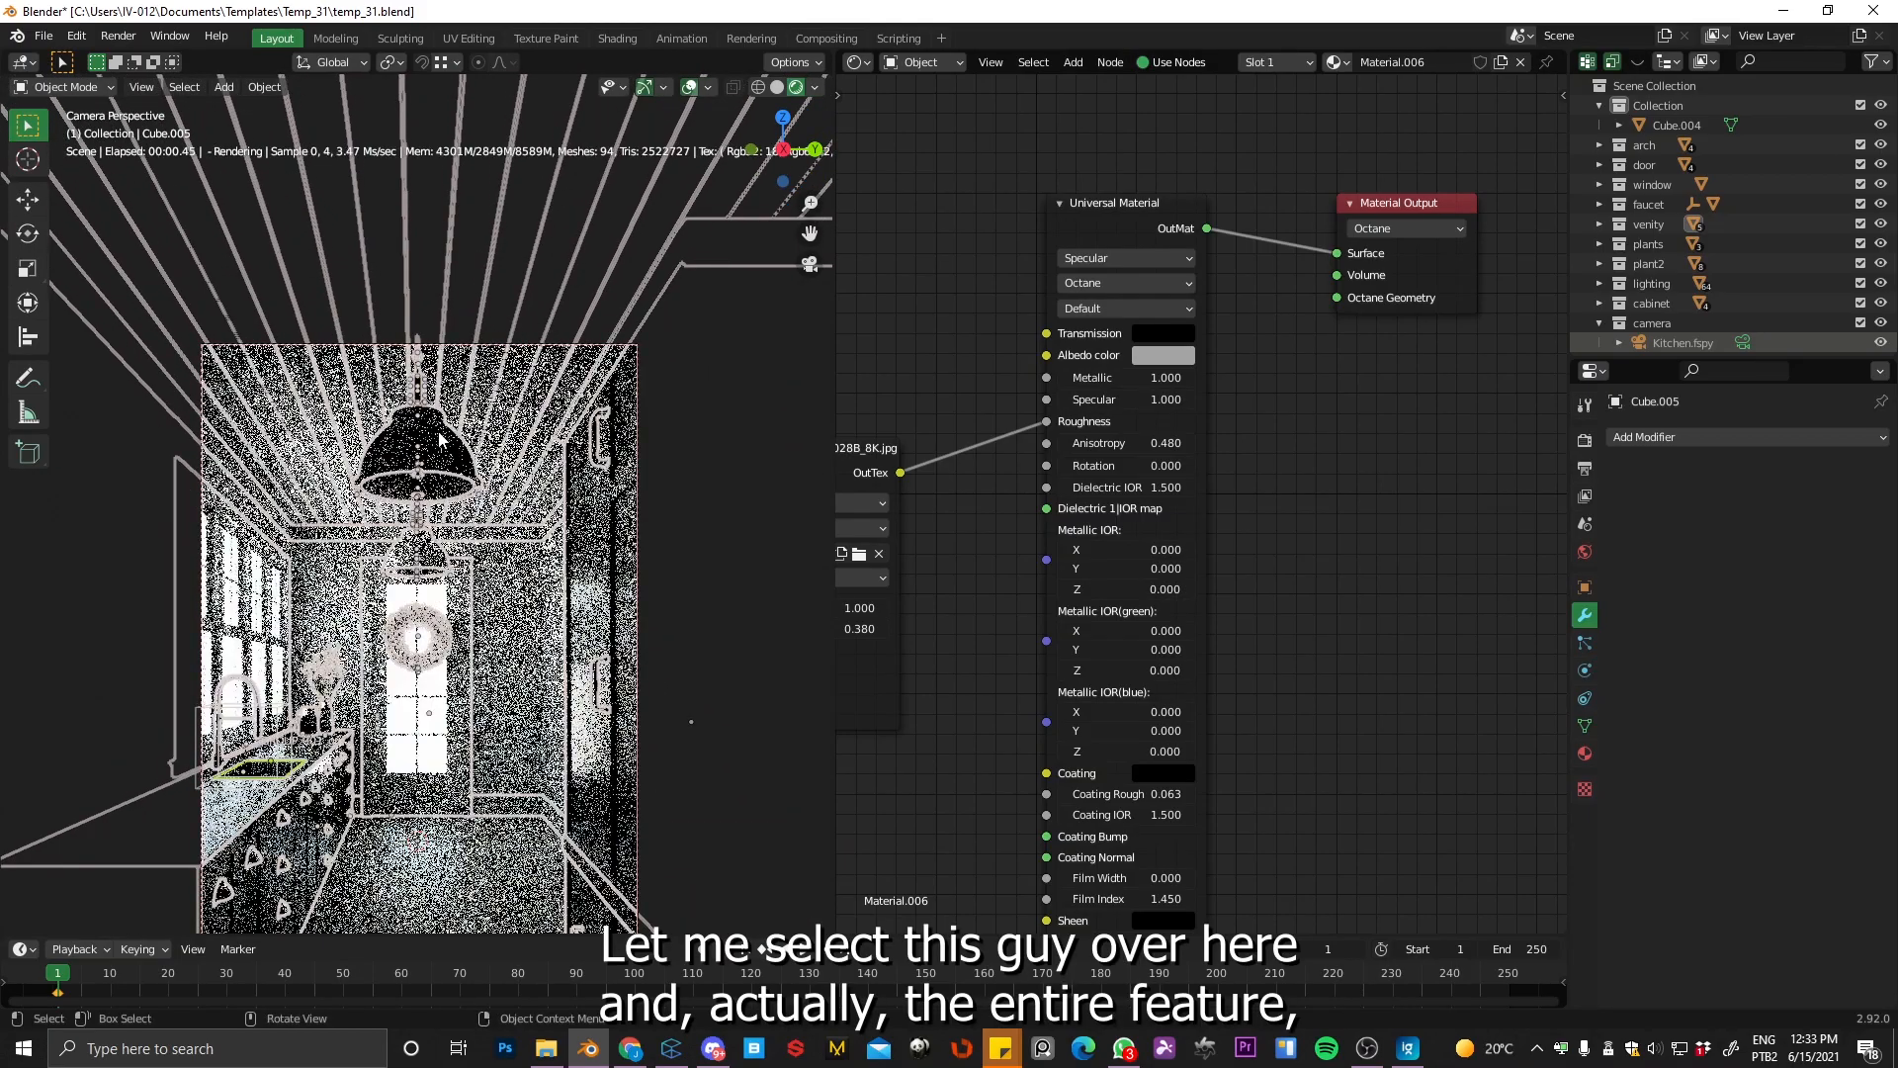
Step: Select all the parts of the front ceiling pendant light using solid shading
left_click(447, 447)
scroll(447, 447, "up", 3)
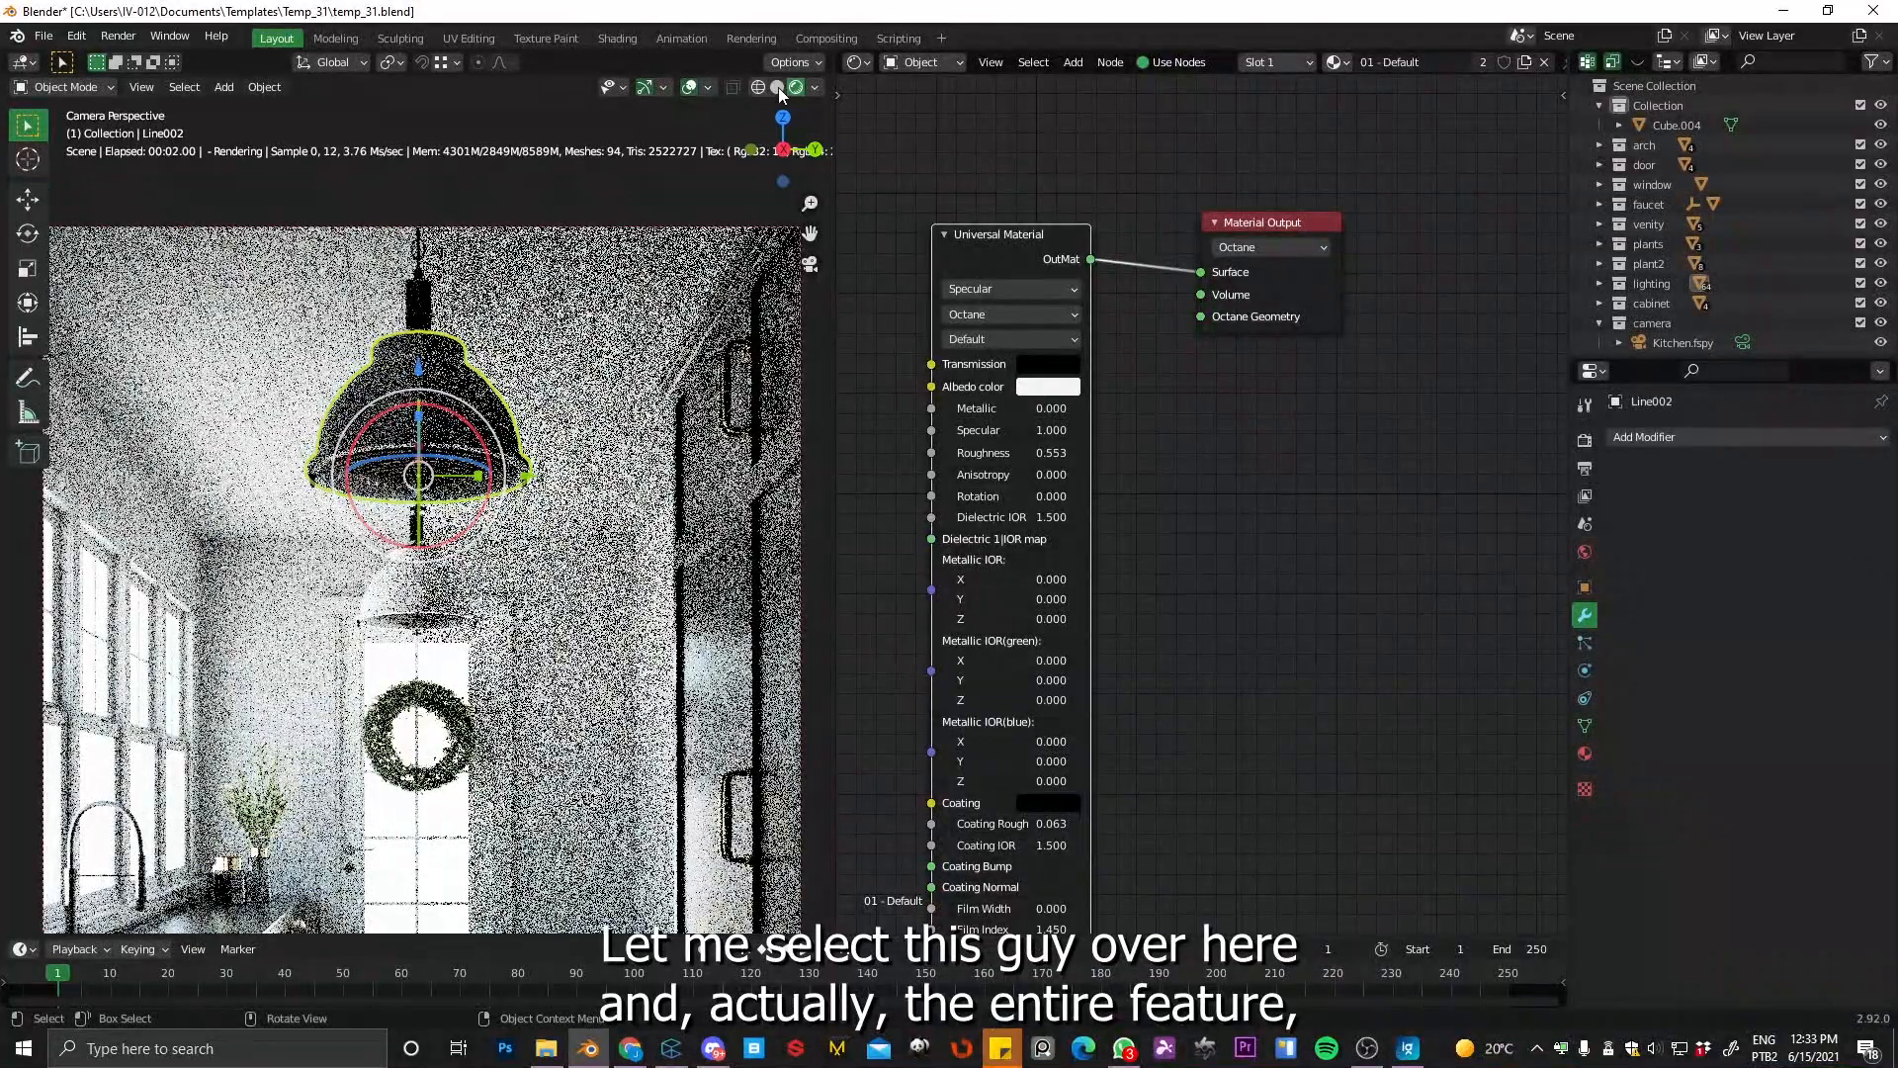
left_click(777, 87)
mouse_move(307, 280)
left_mouse_down()
mouse_move(532, 523)
mouse_move(557, 518)
left_mouse_up()
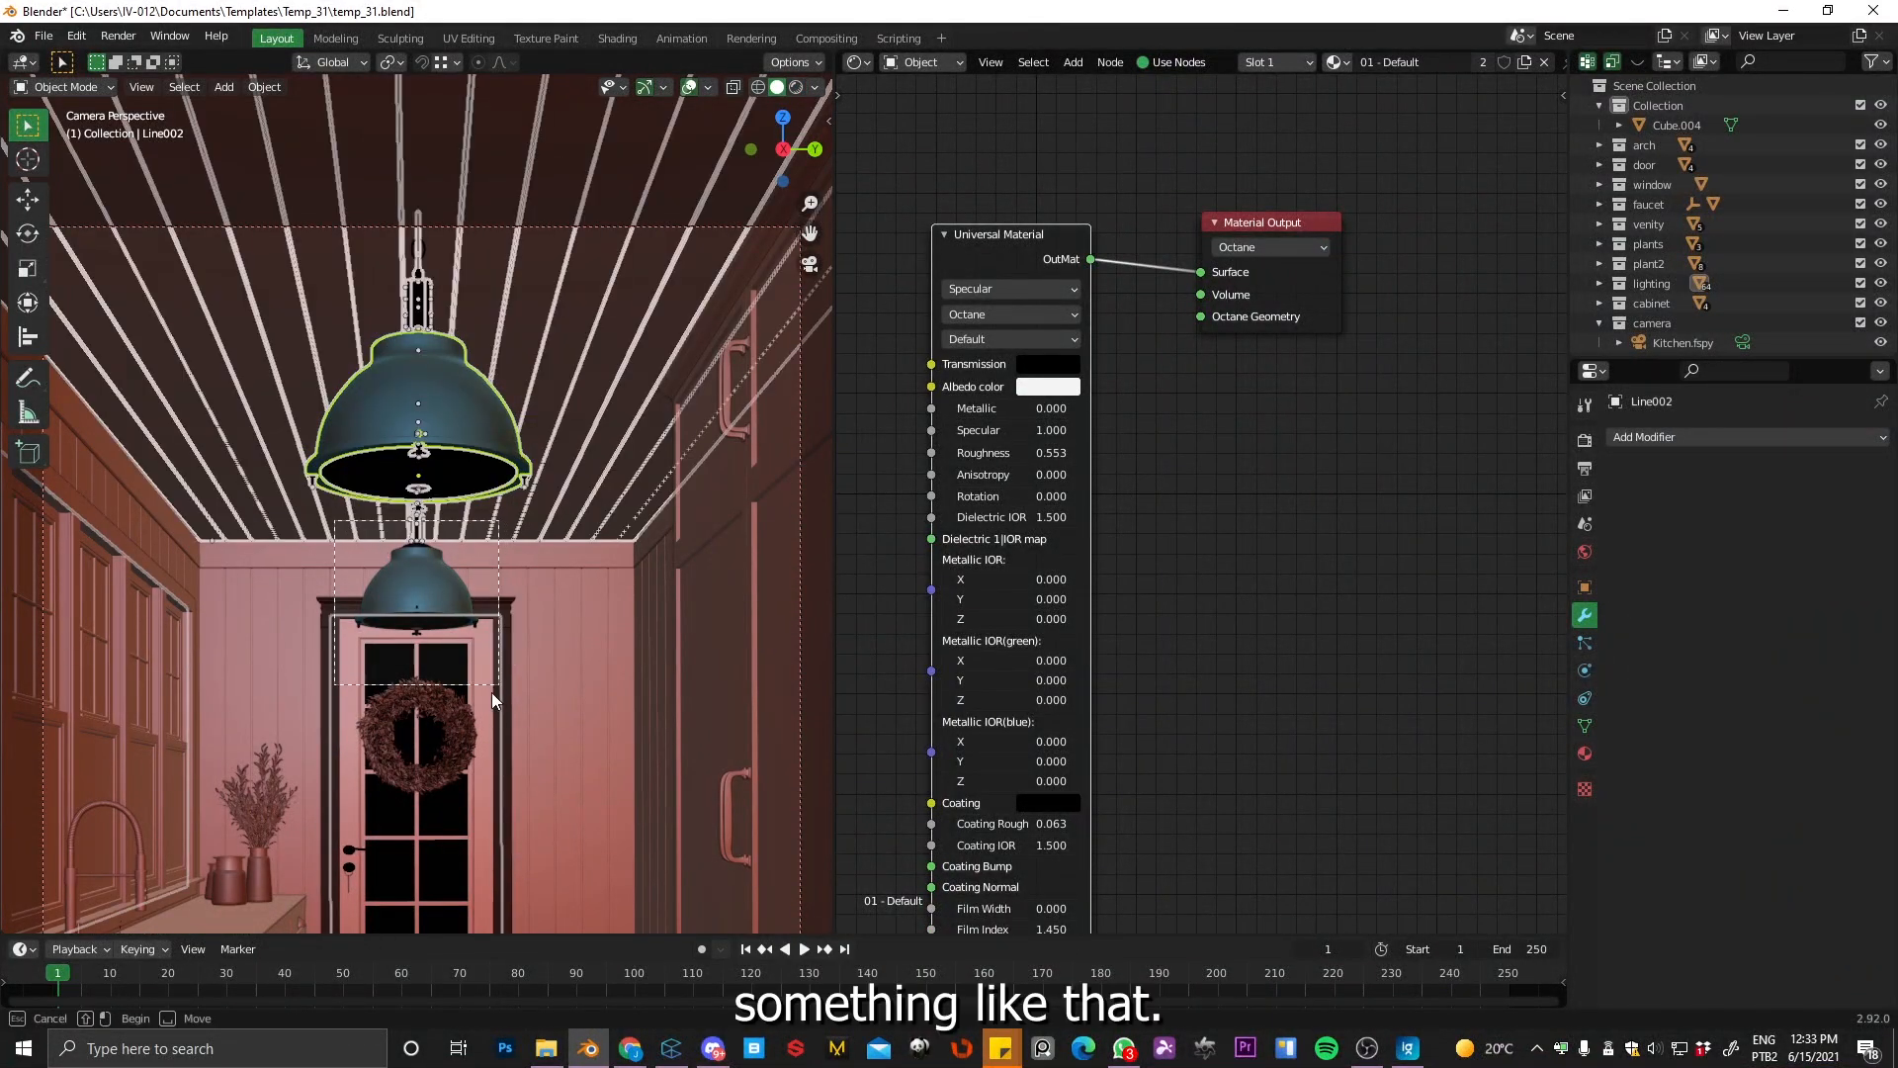
left_click_drag(491, 692, 499, 618)
middle_click_drag(435, 492, 543, 345)
left_click_drag(350, 249, 404, 326, "ctrl")
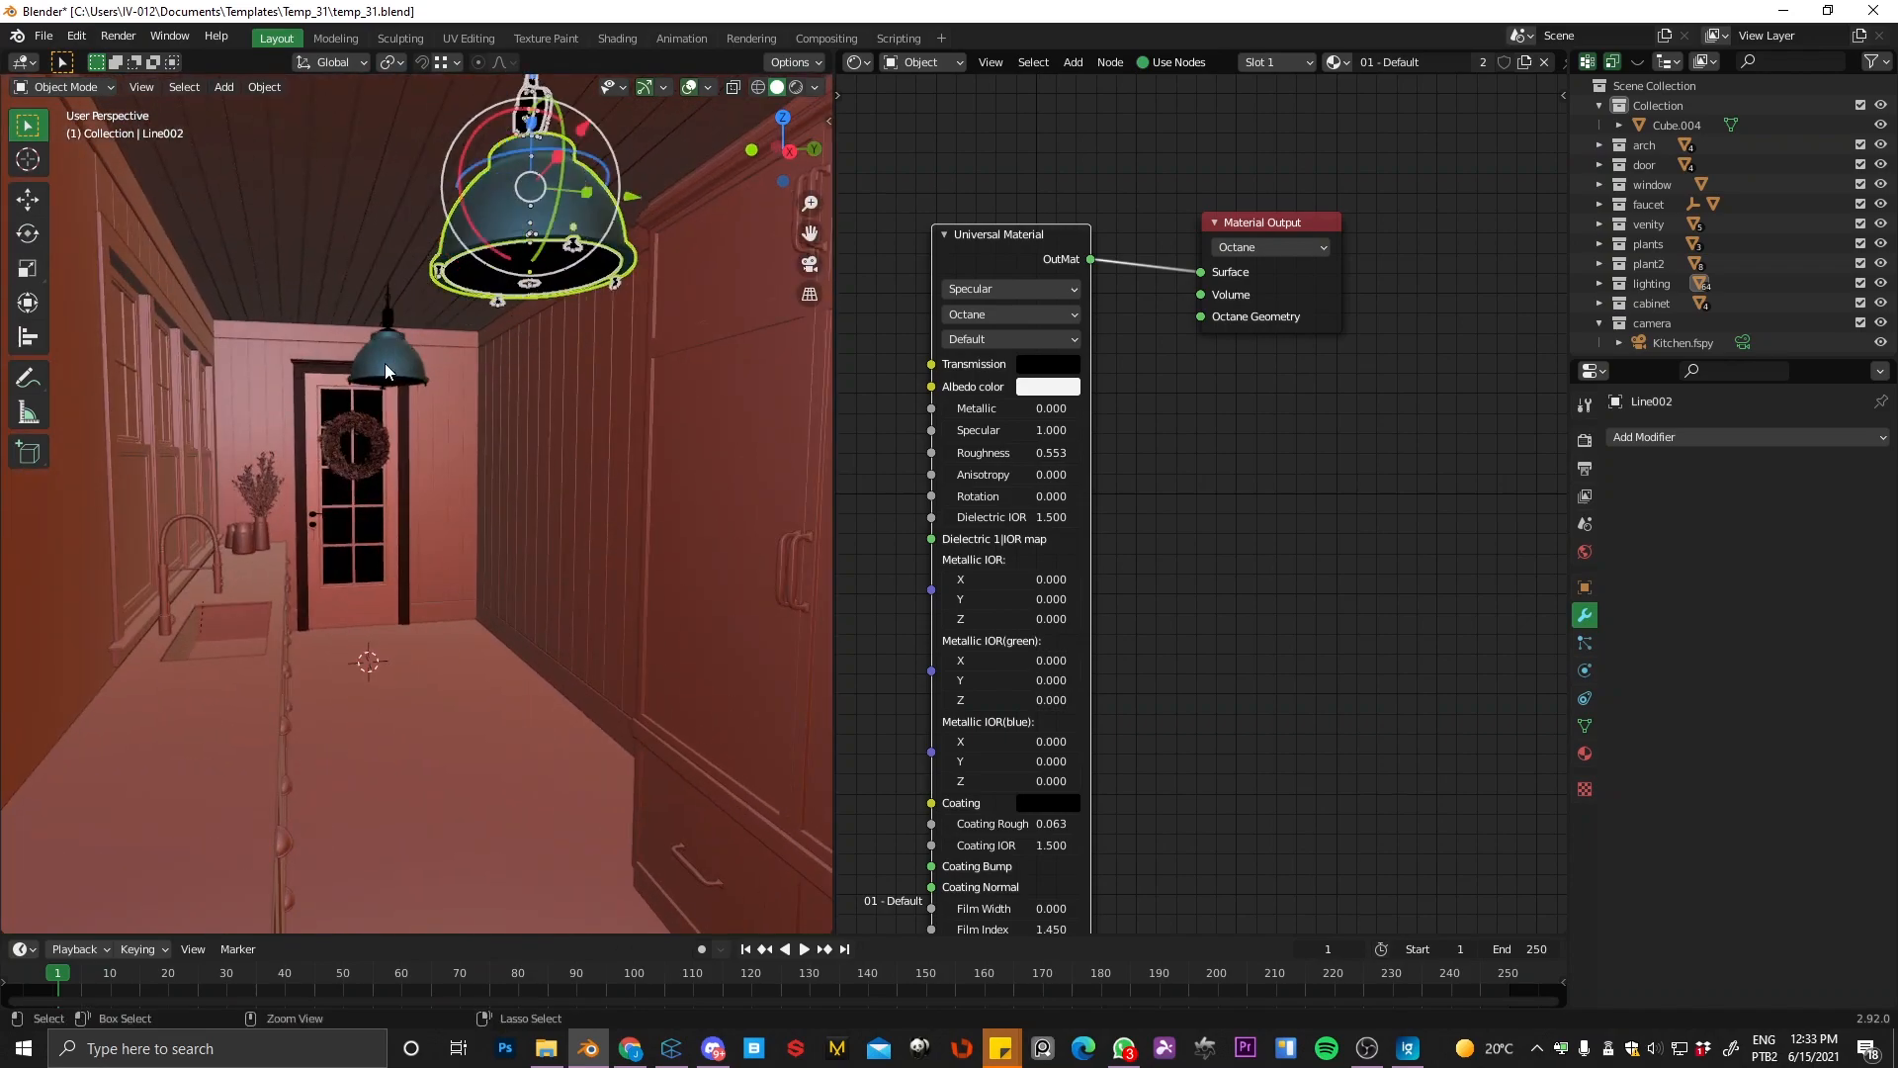
Step: Isolate the selected pendant light in local view and return to the rendered preview
key("KP_Divide")
middle_click_drag(518, 389, 514, 534, "ctrl")
middle_click_drag(514, 534, 516, 479)
left_click(796, 87)
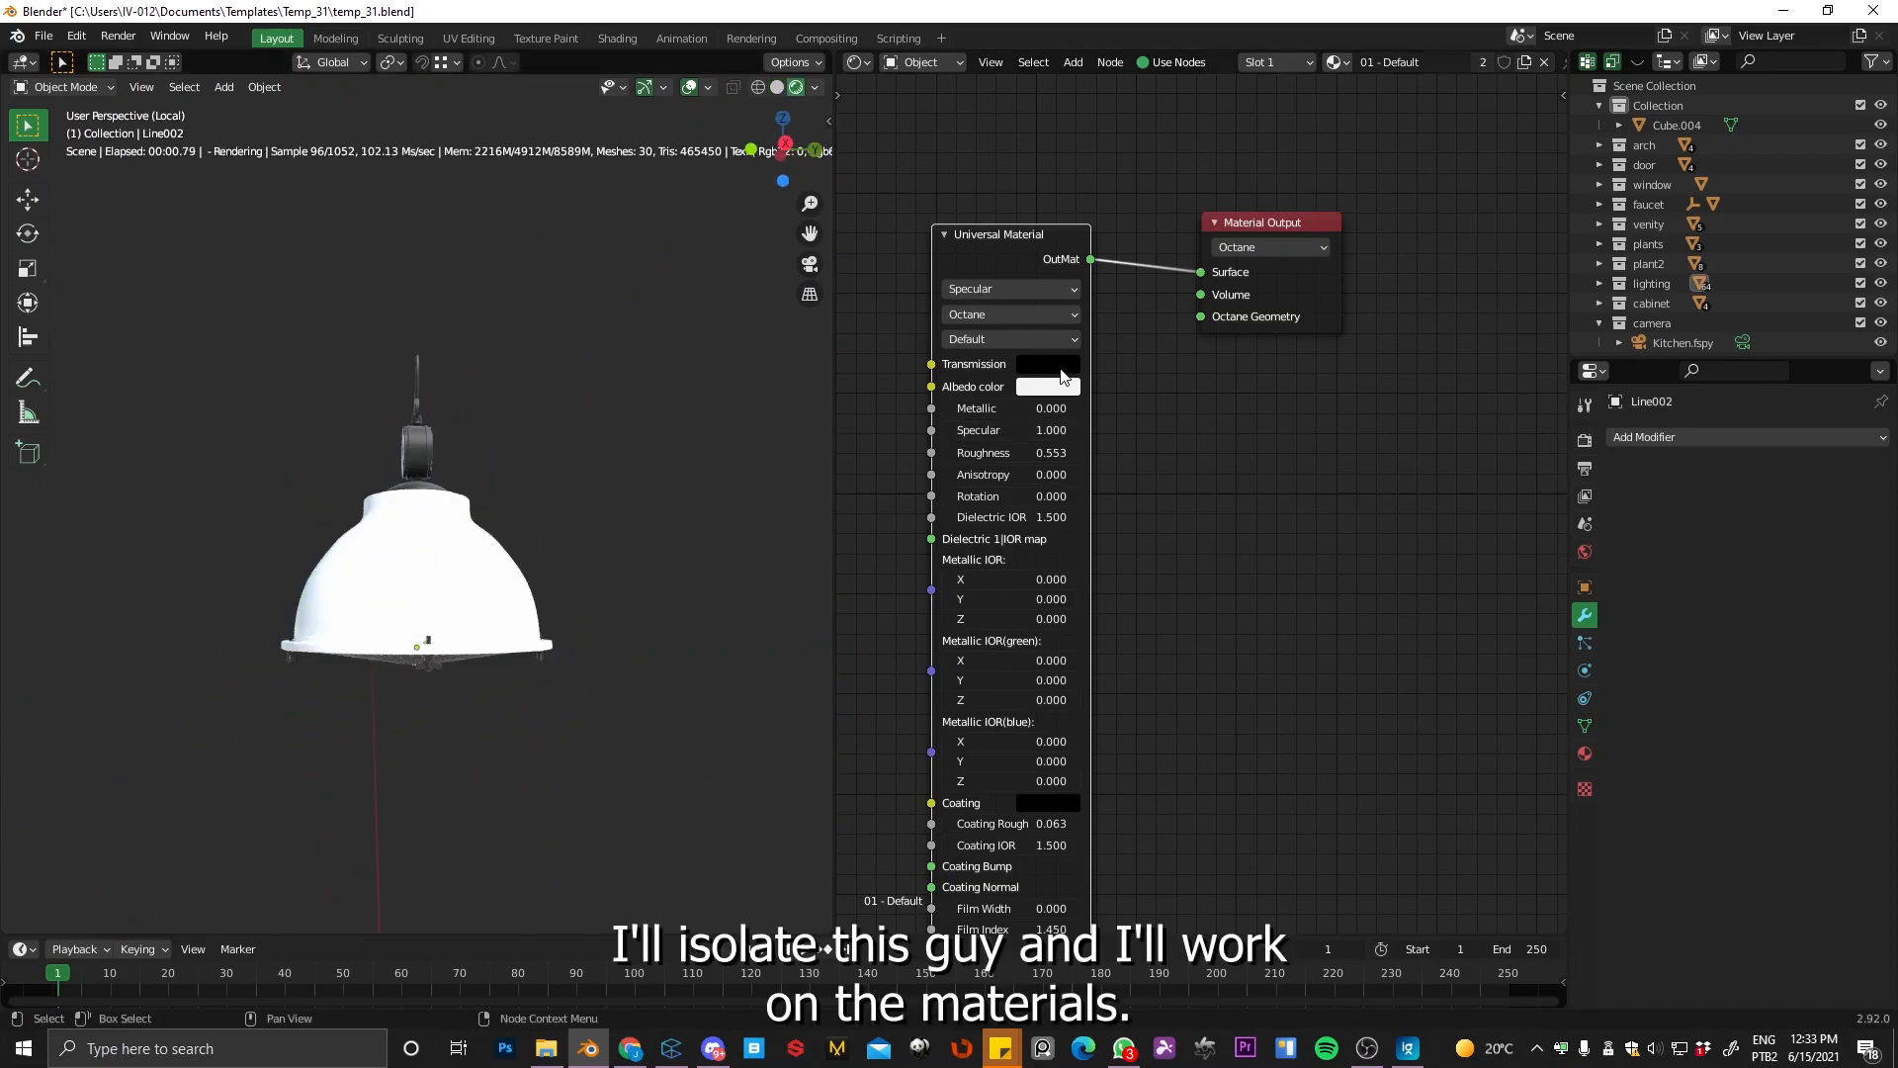
Step: Turn the pendant shade's material into chrome with Metallic 1.000 and Roughness 0.000
left_click(465, 576)
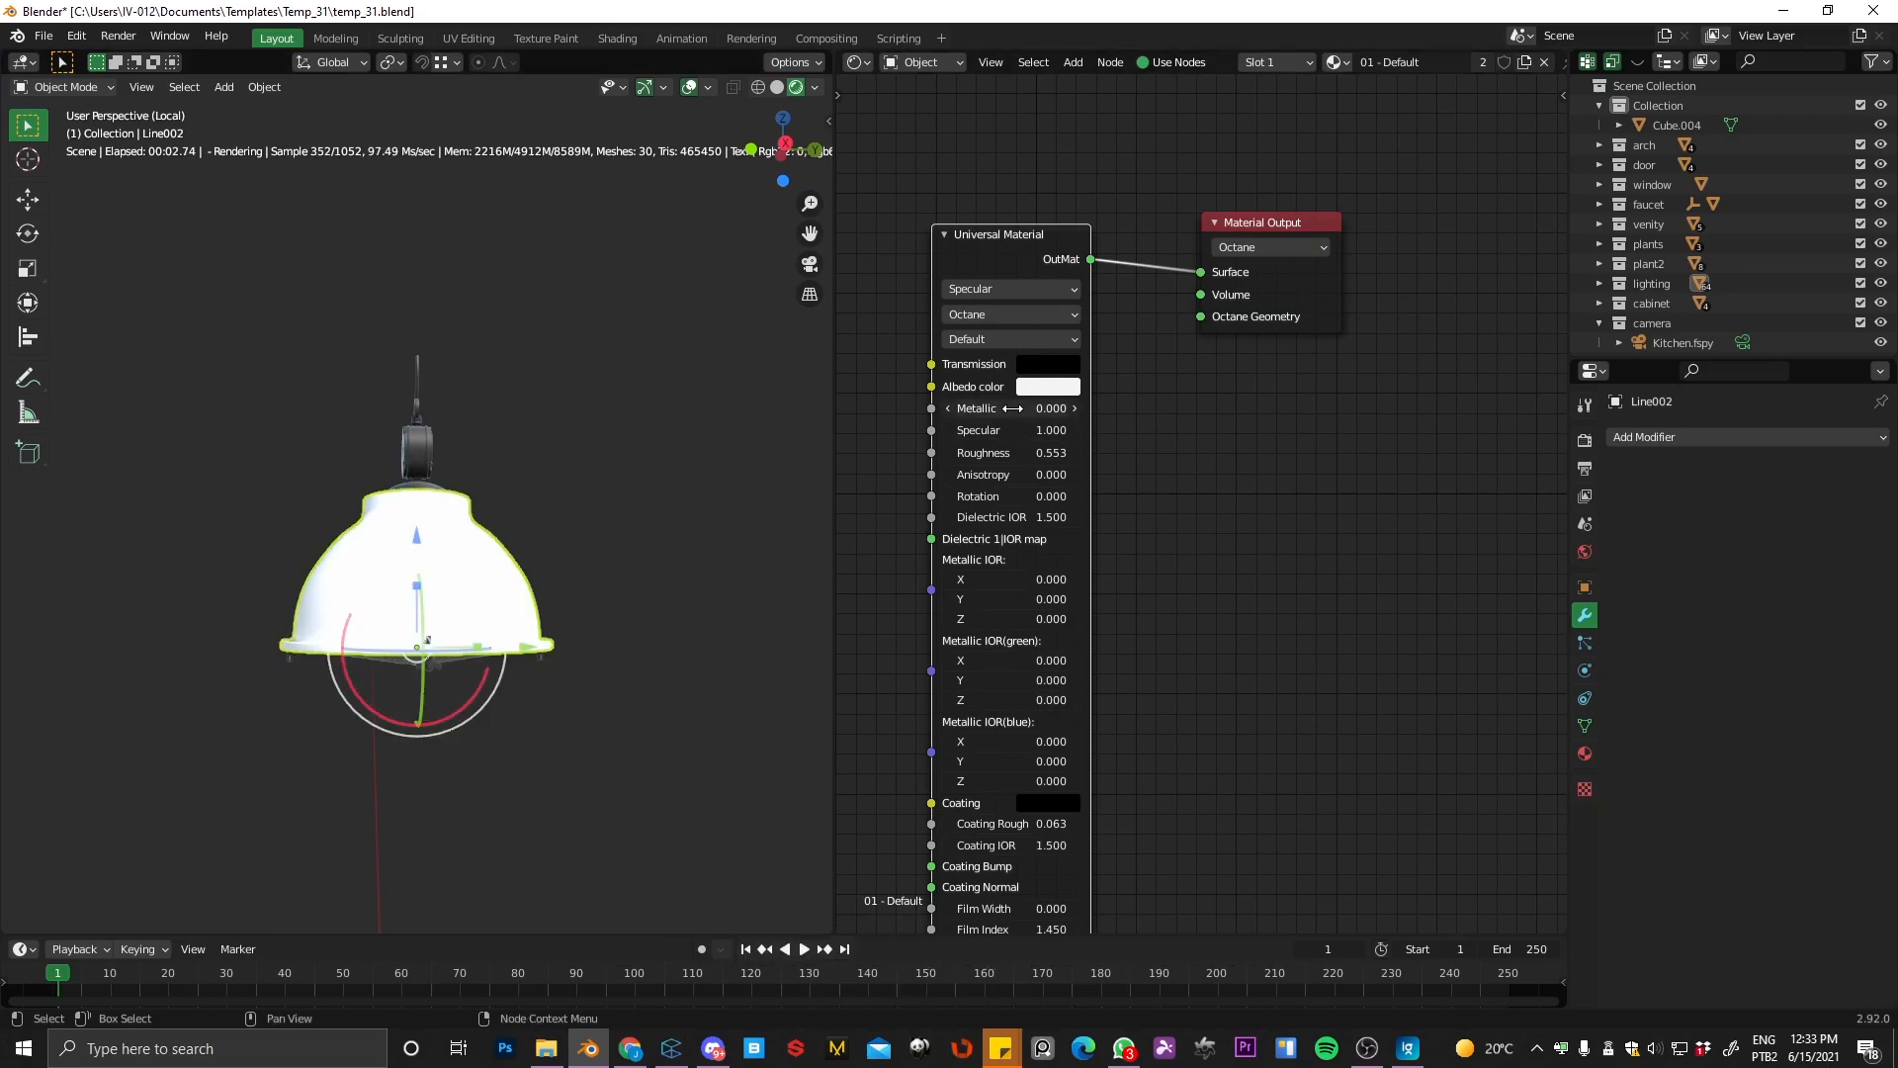
left_click_drag(1045, 410, 911, 457)
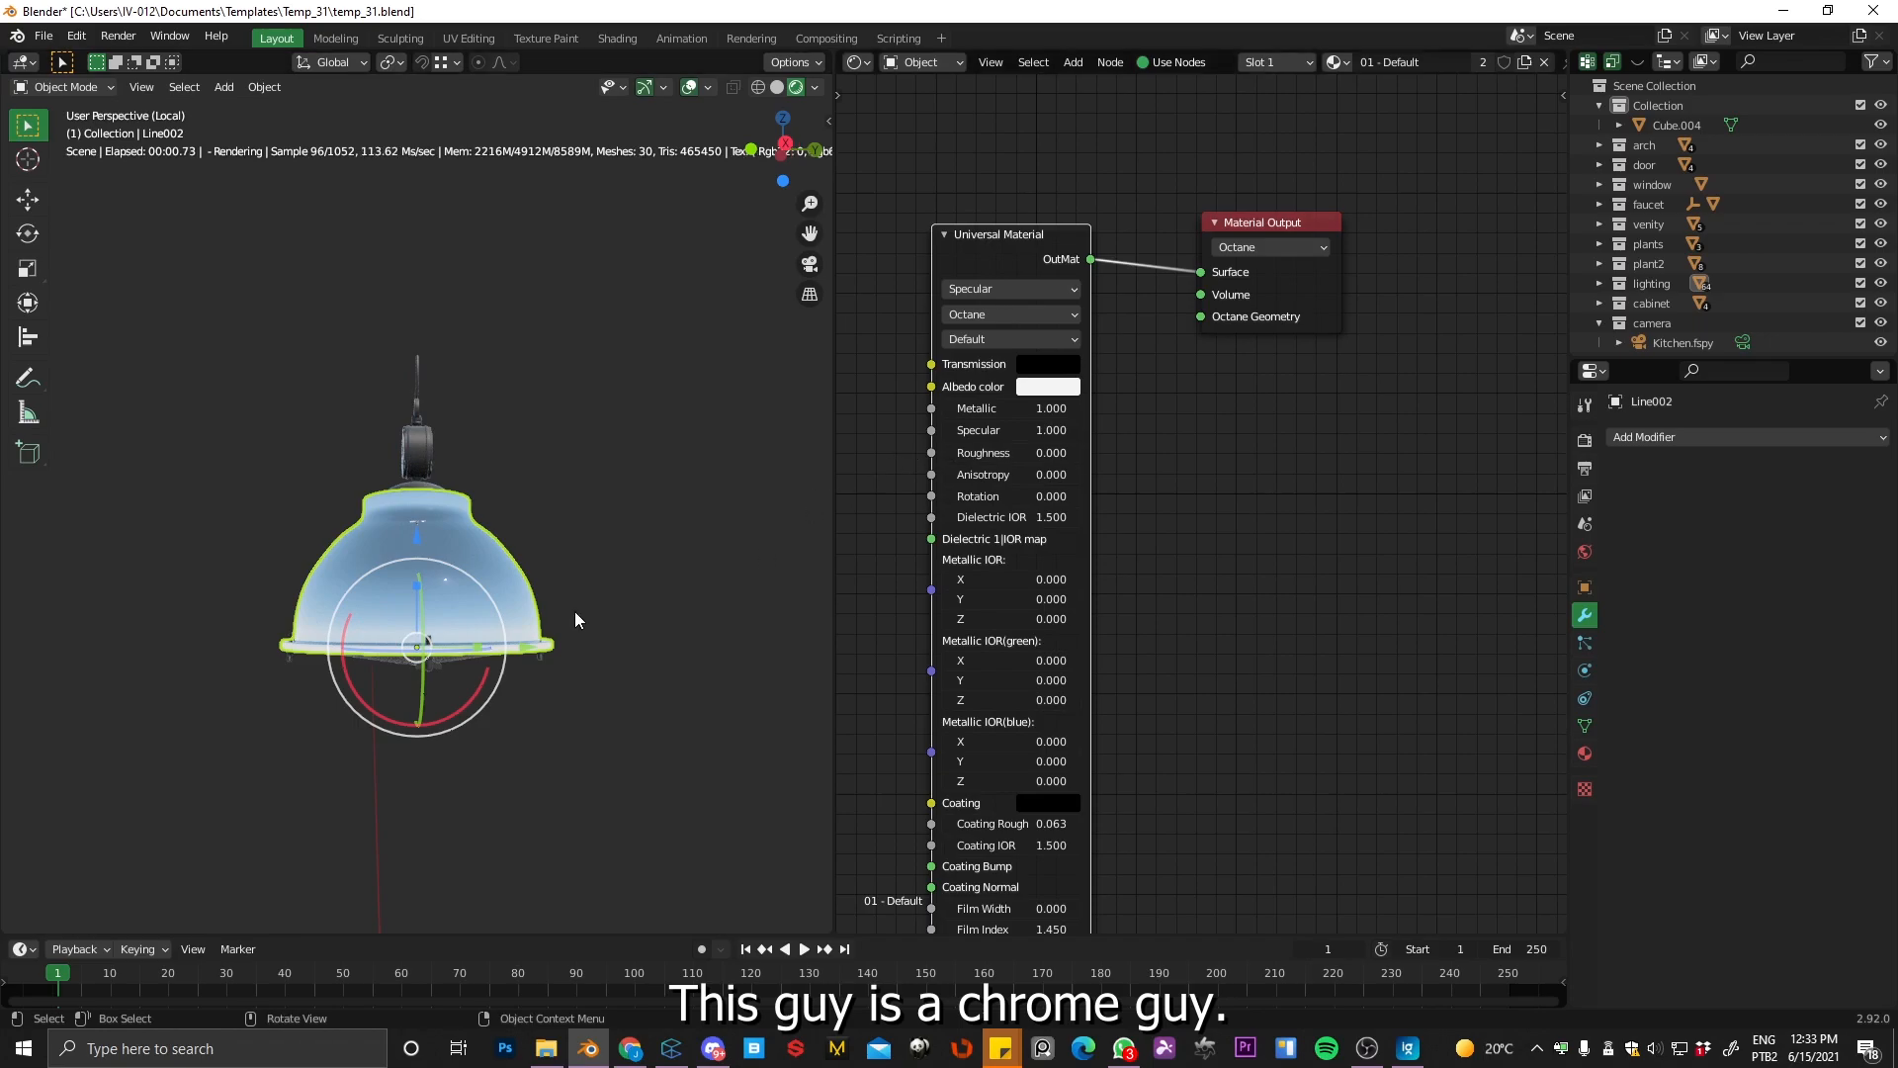
scroll(568, 594, "up", 3)
middle_click_drag(554, 554, 502, 477)
scroll(762, 500, "down", 1)
scroll(645, 469, "down", 2)
Step: Add the 3DCollective Normalized_Inv scratches image to the shade's material and connect it to the Roughness input
mouse_move(1059, 295)
middle_mouse_down()
mouse_move(1186, 254)
mouse_move(1072, 315)
middle_mouse_up()
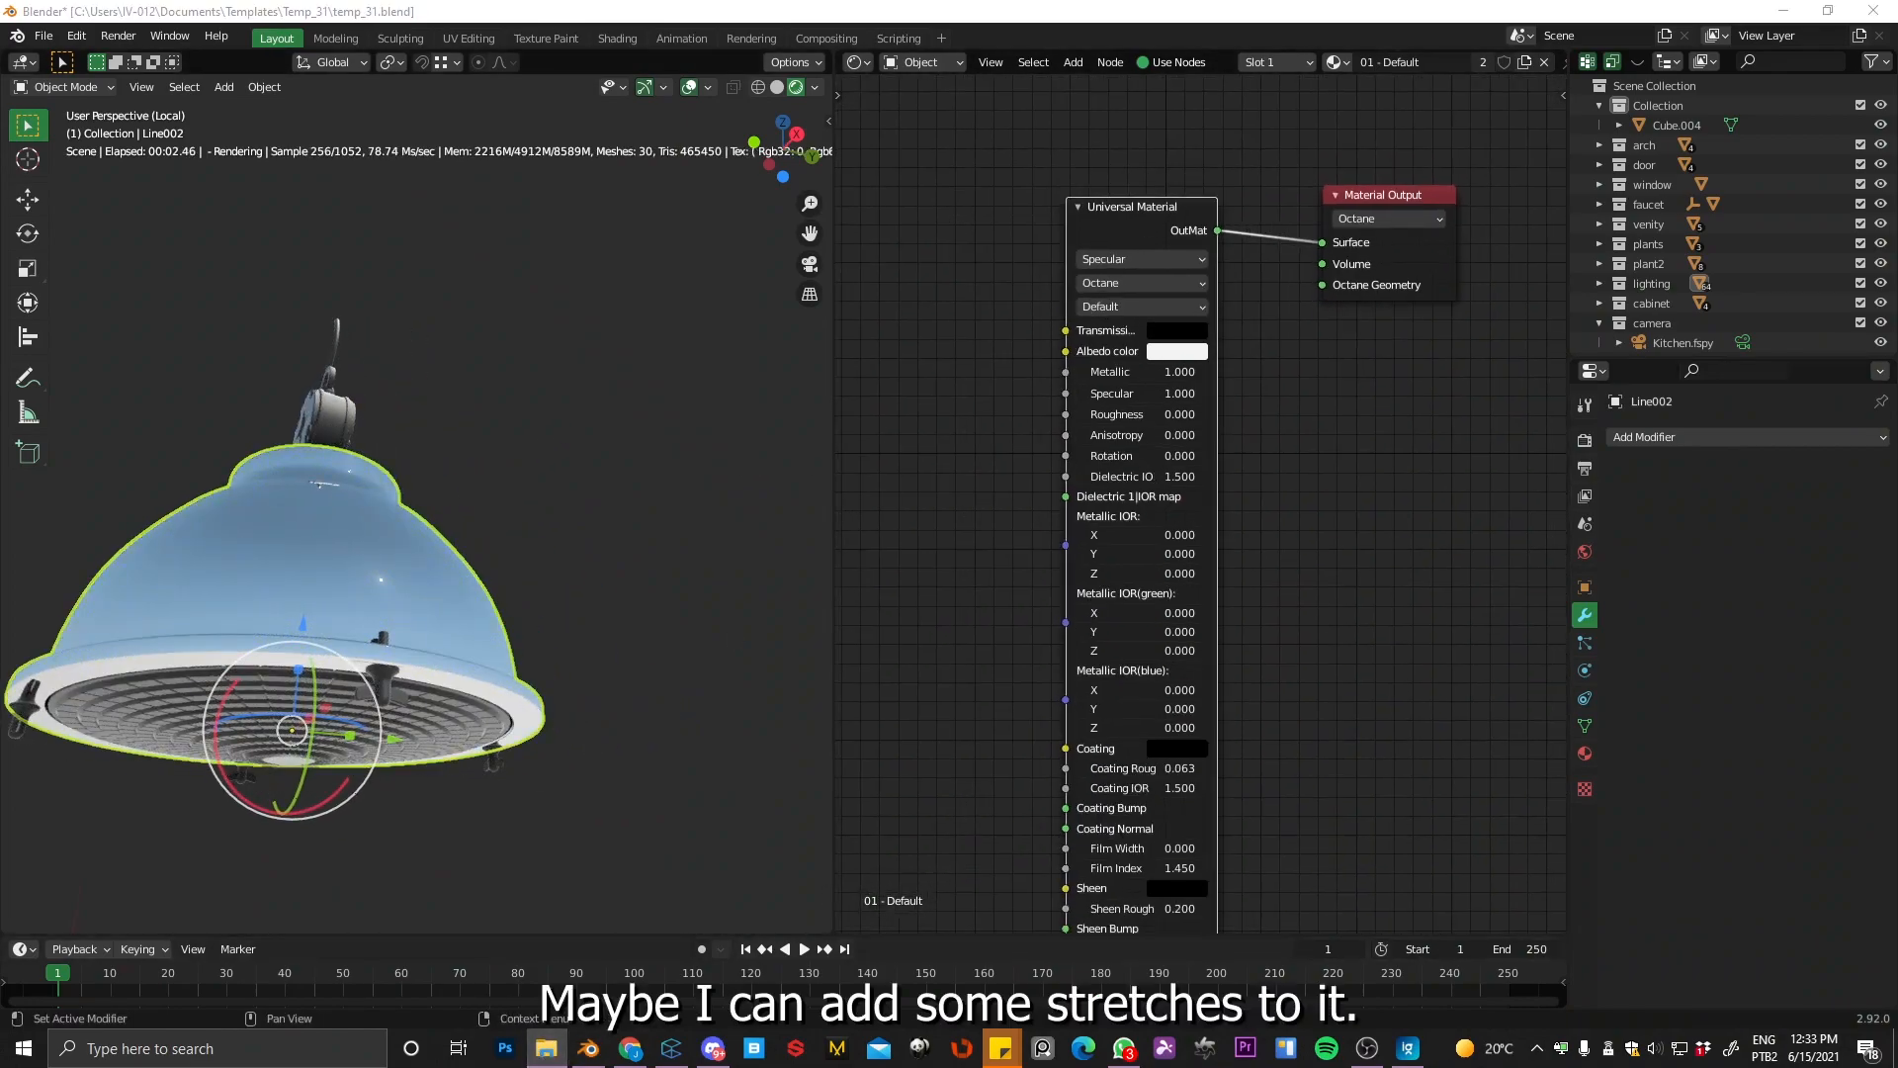
middle_click_drag(930, 517, 1087, 509)
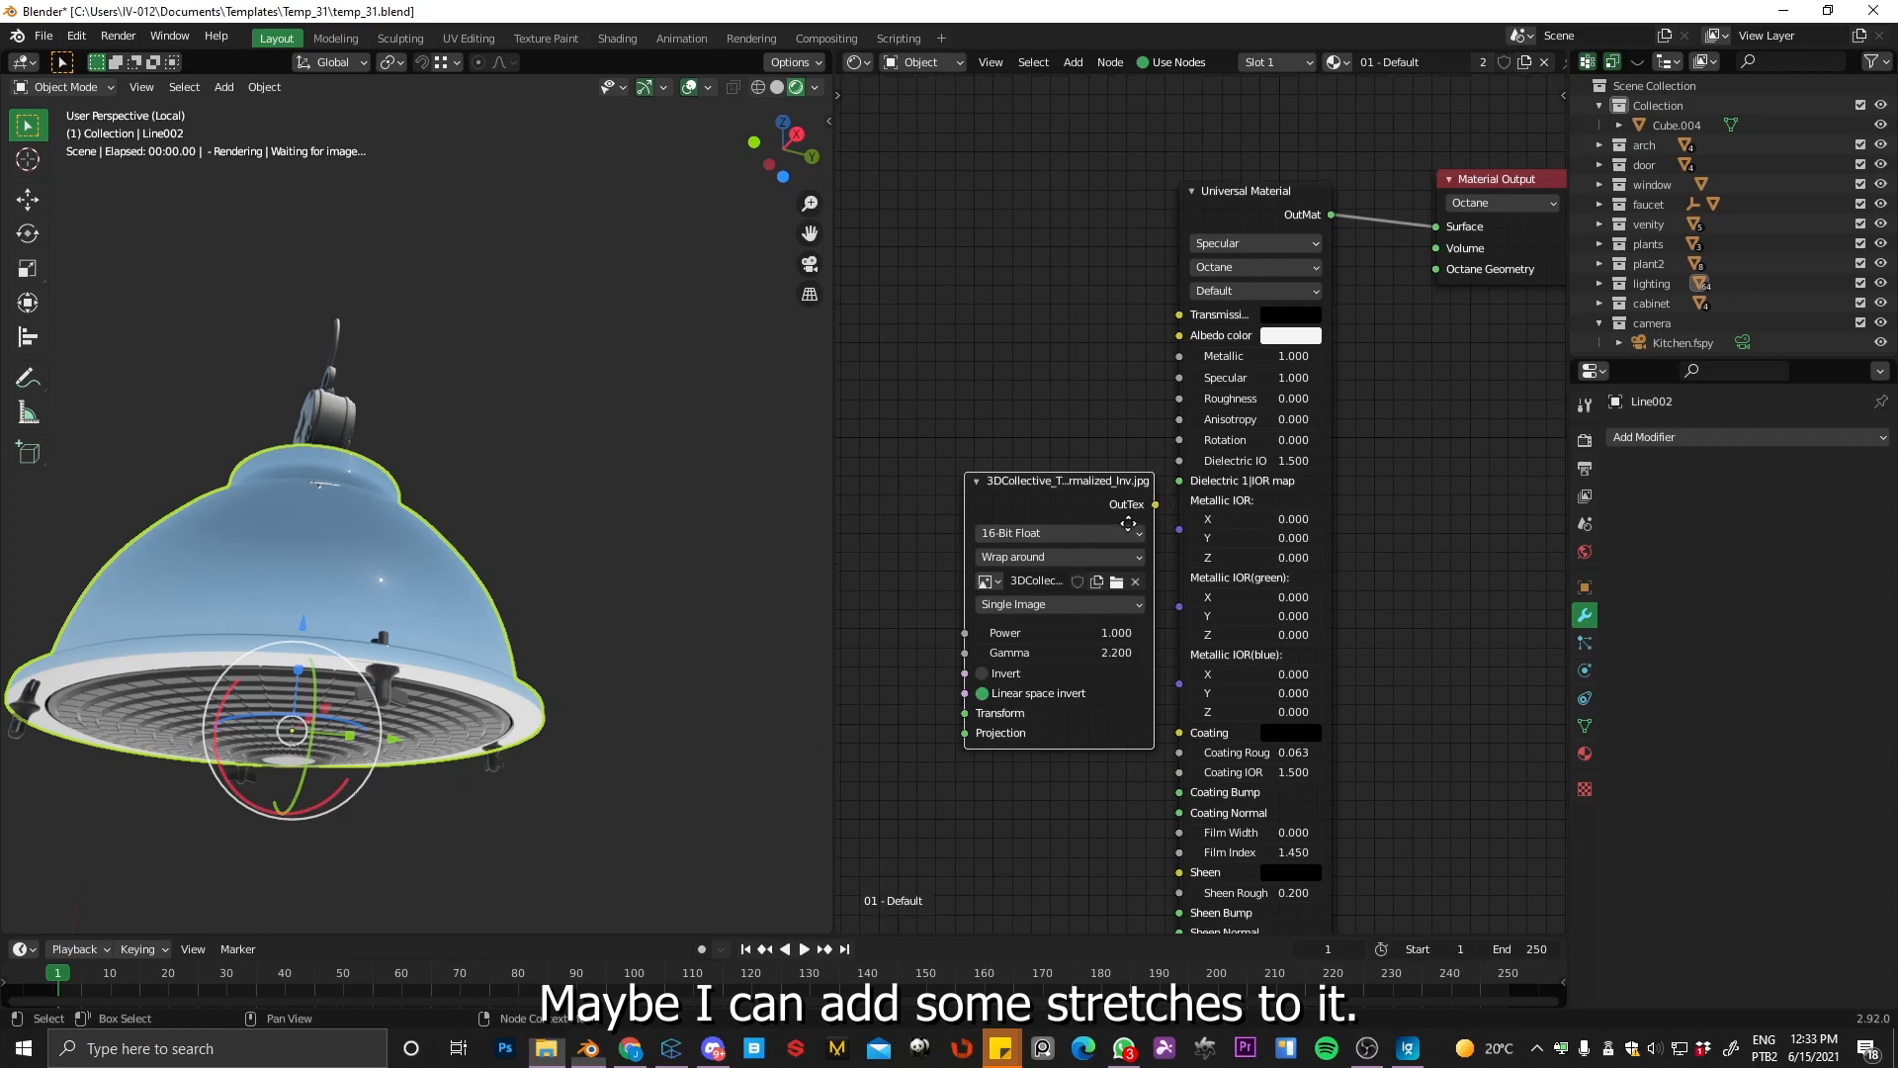
left_click_drag(1085, 506, 987, 509)
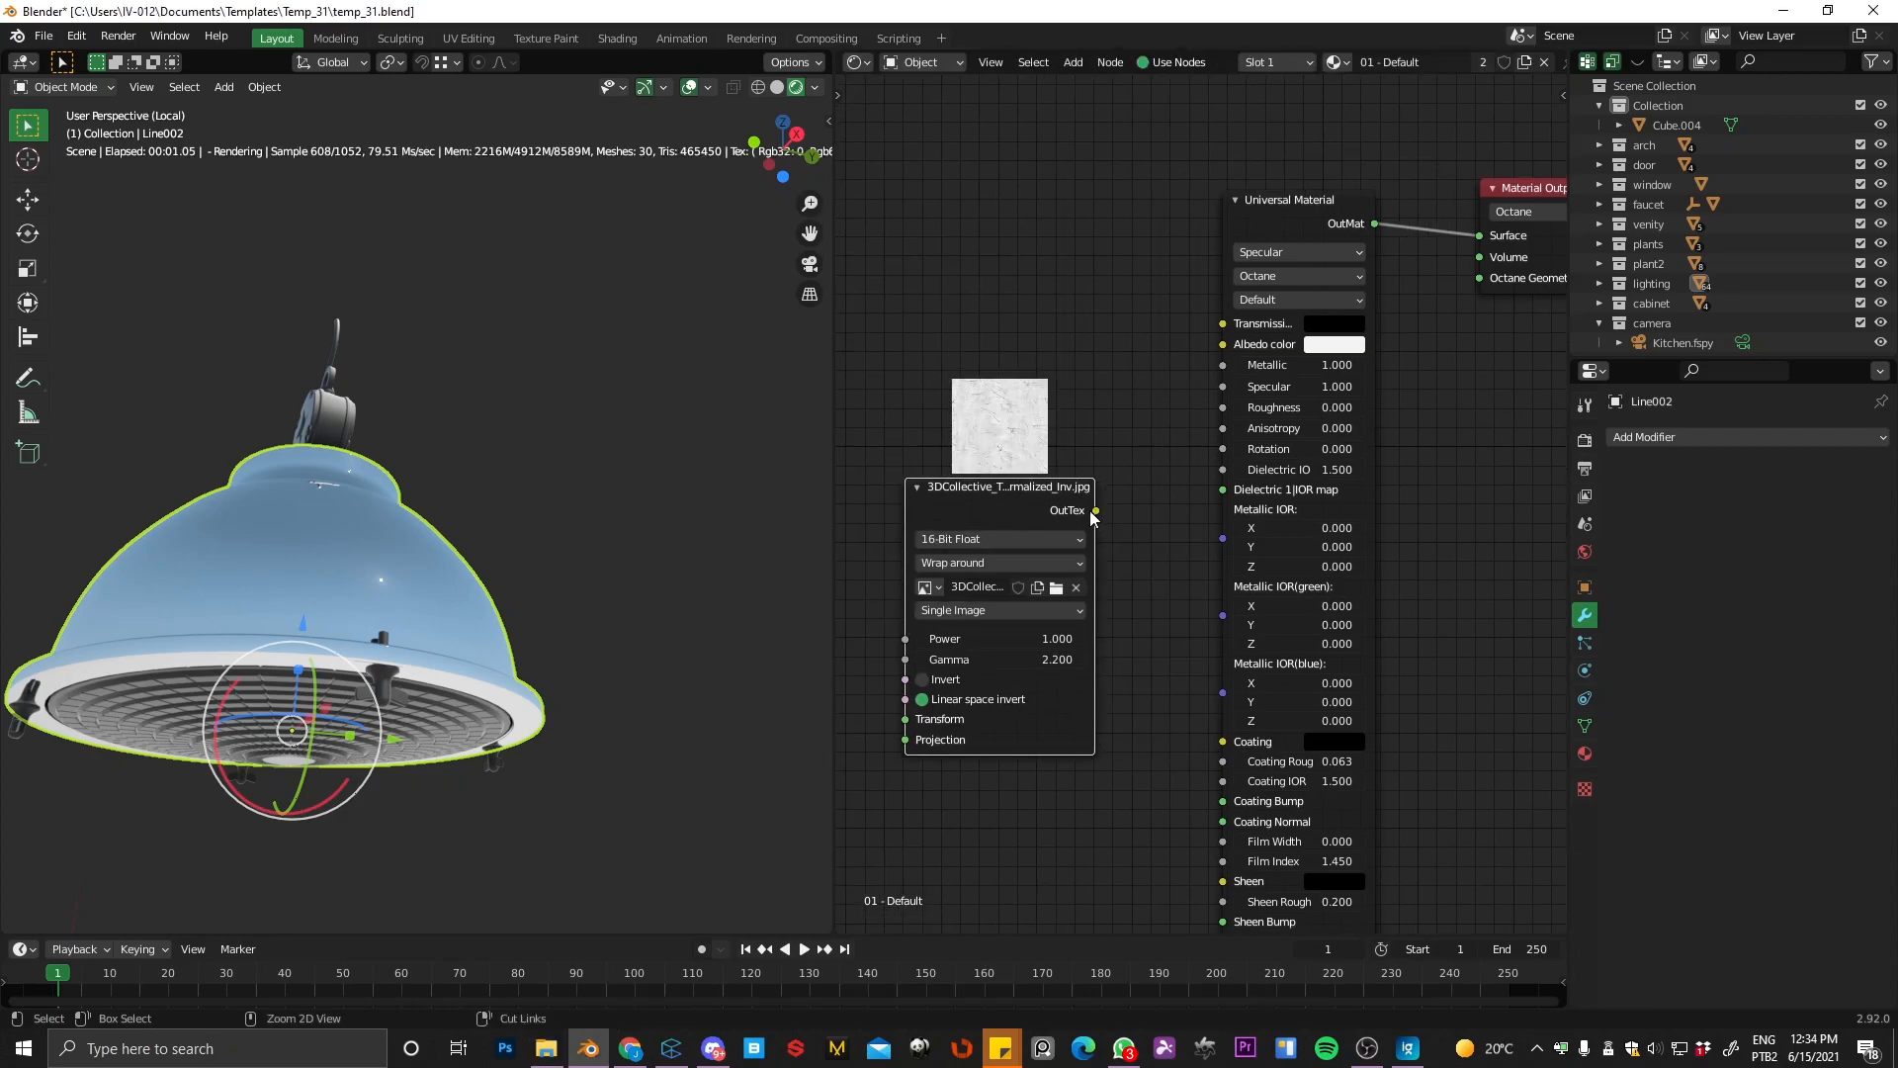
scroll(1087, 517, "up", 1)
left_click_drag(1231, 389, 1227, 372)
middle_click_drag(316, 603, 557, 518)
scroll(557, 524, "up", 3)
left_click_drag(1231, 372, 1227, 394)
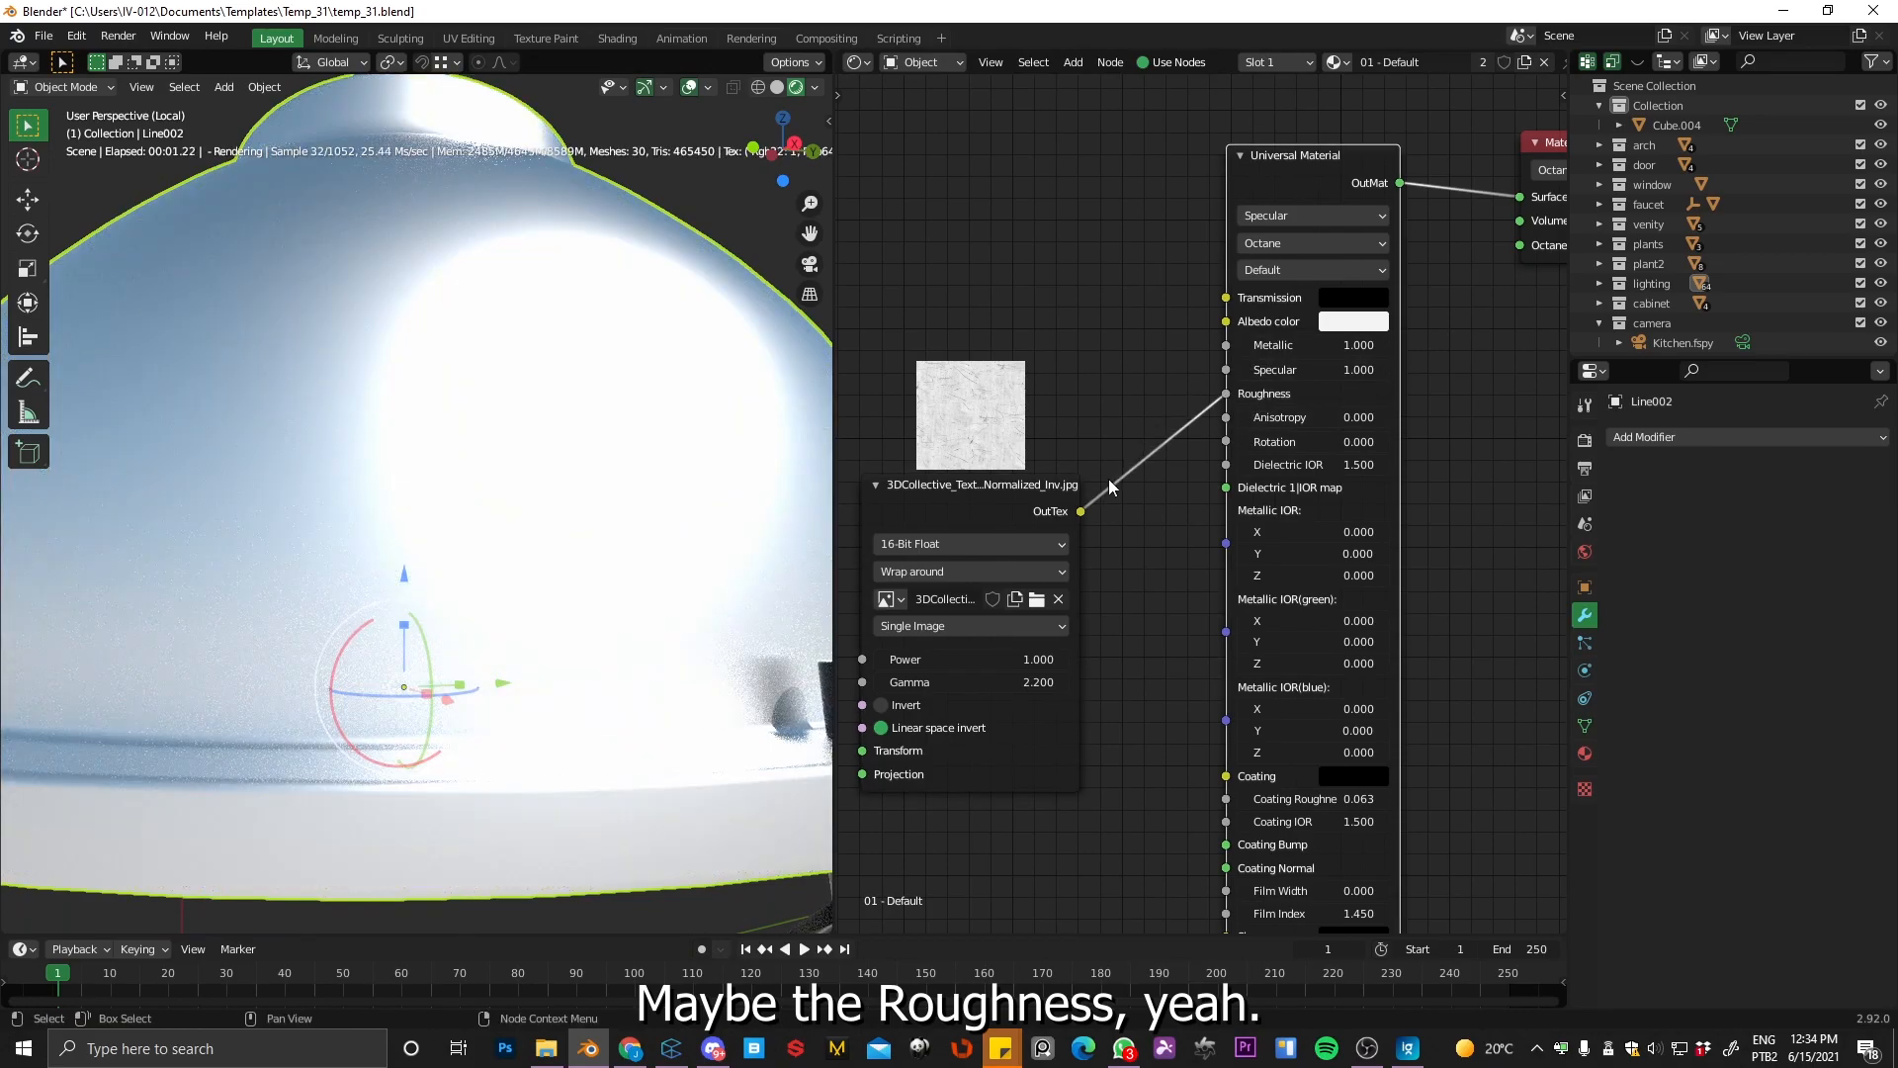
Step: Invert the scratches texture and set its Gamma to 0.230
left_click_drag(983, 681, 713, 693)
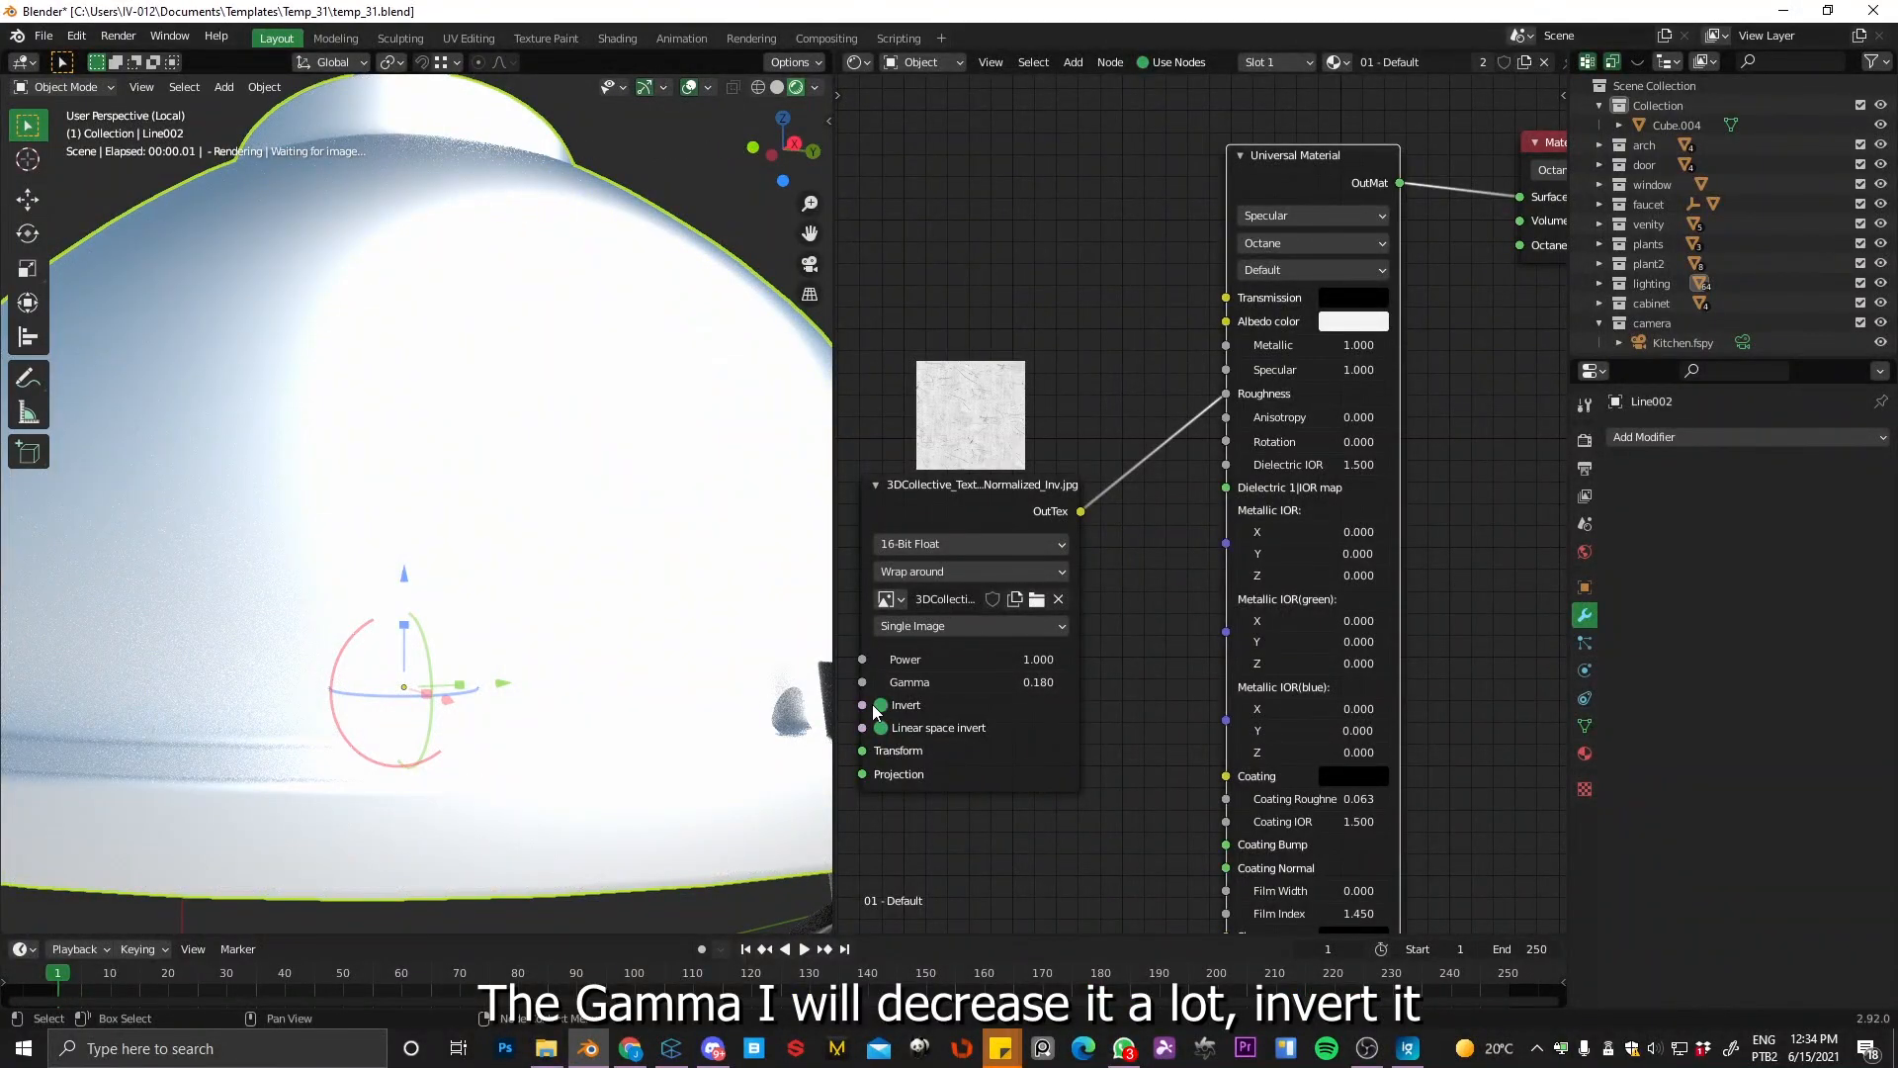
left_click_drag(975, 680, 943, 704)
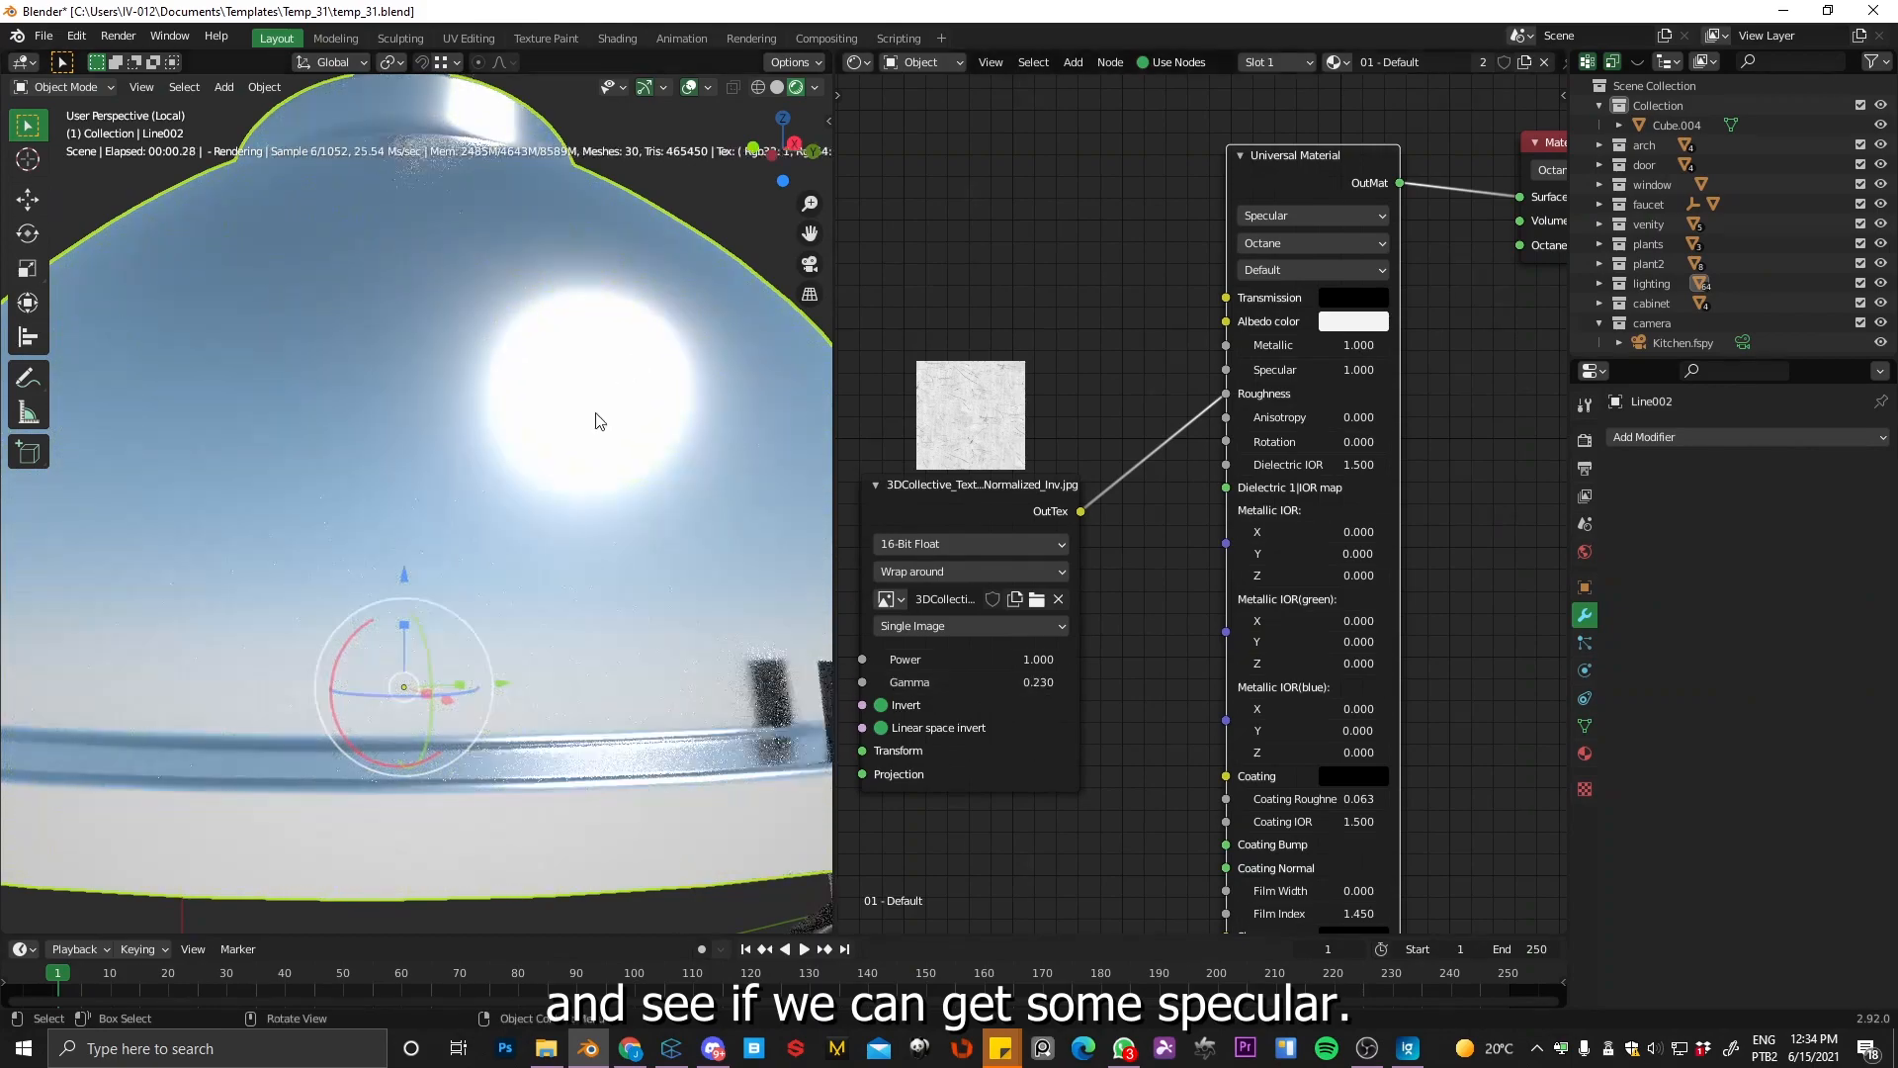
middle_click_drag(594, 420, 584, 525)
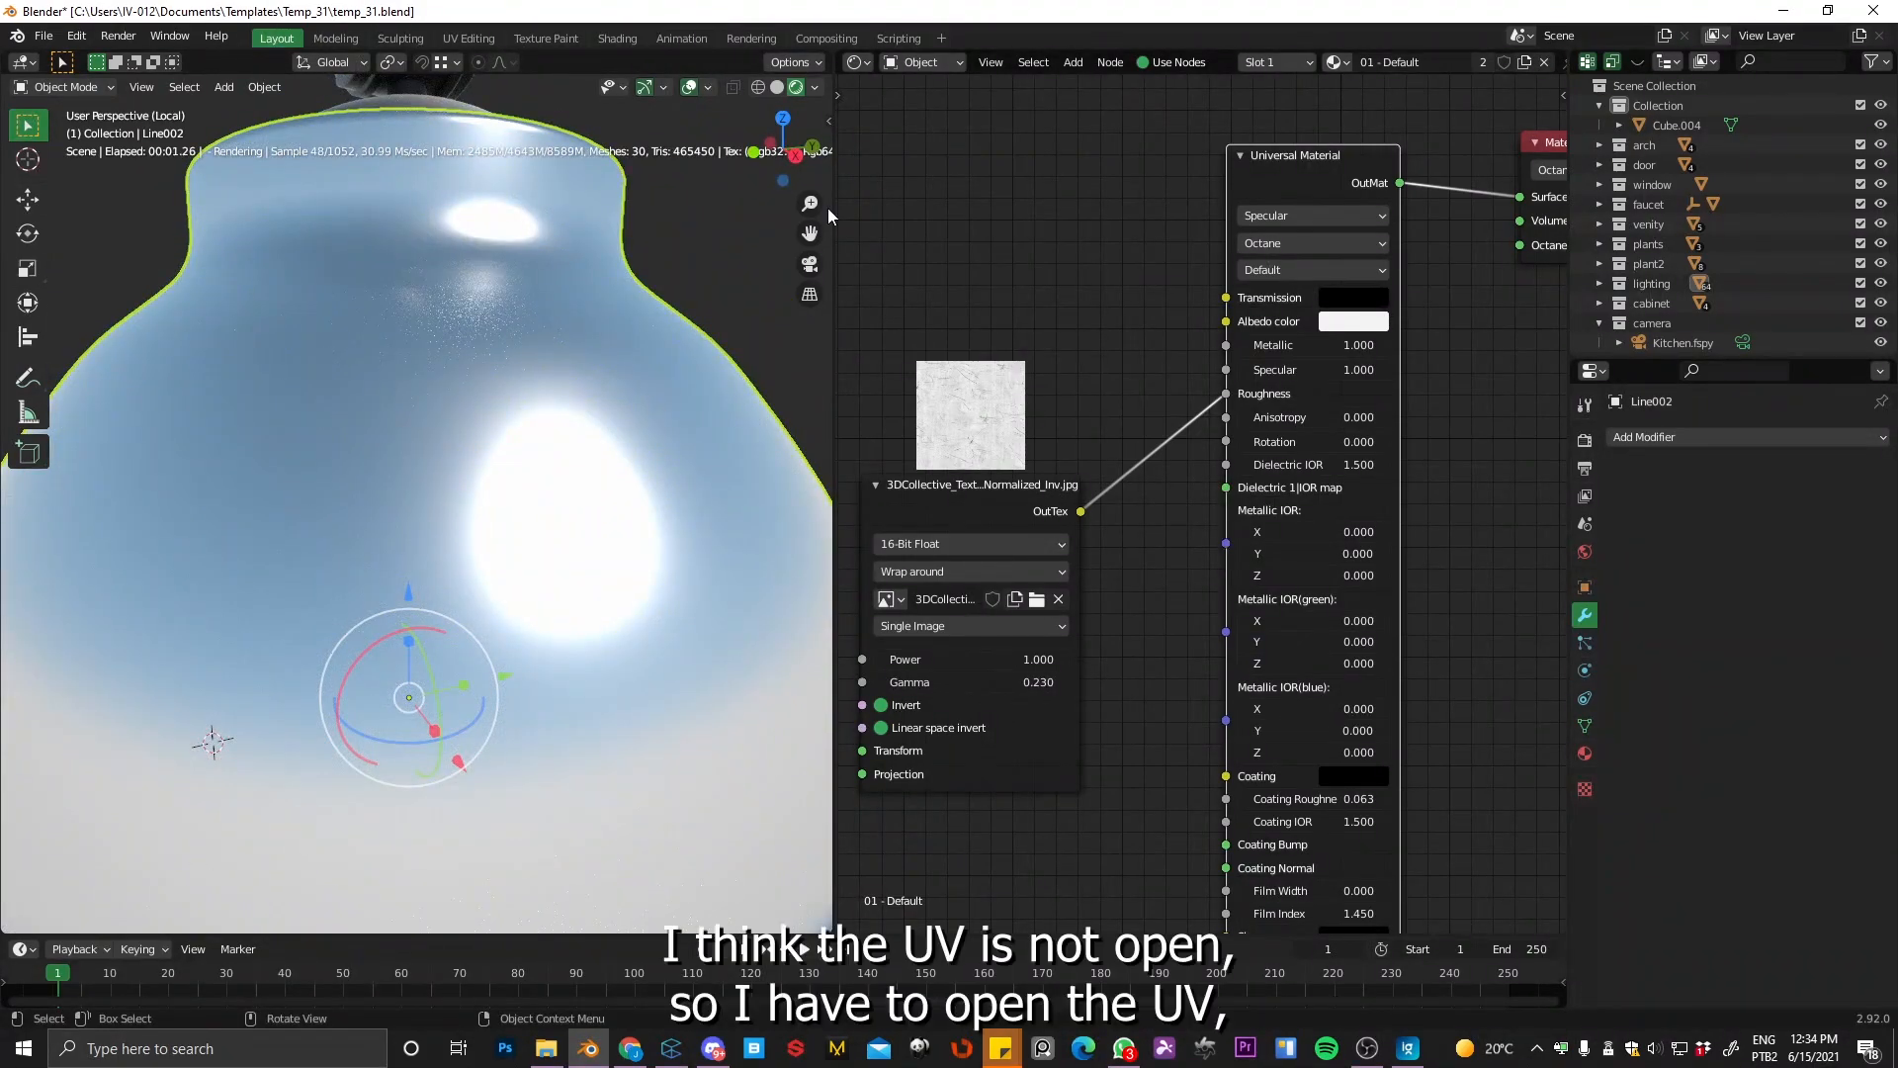
Step: Change the node editor area to the UV Editor and open the pendant shade for face editing
left_click(922, 62)
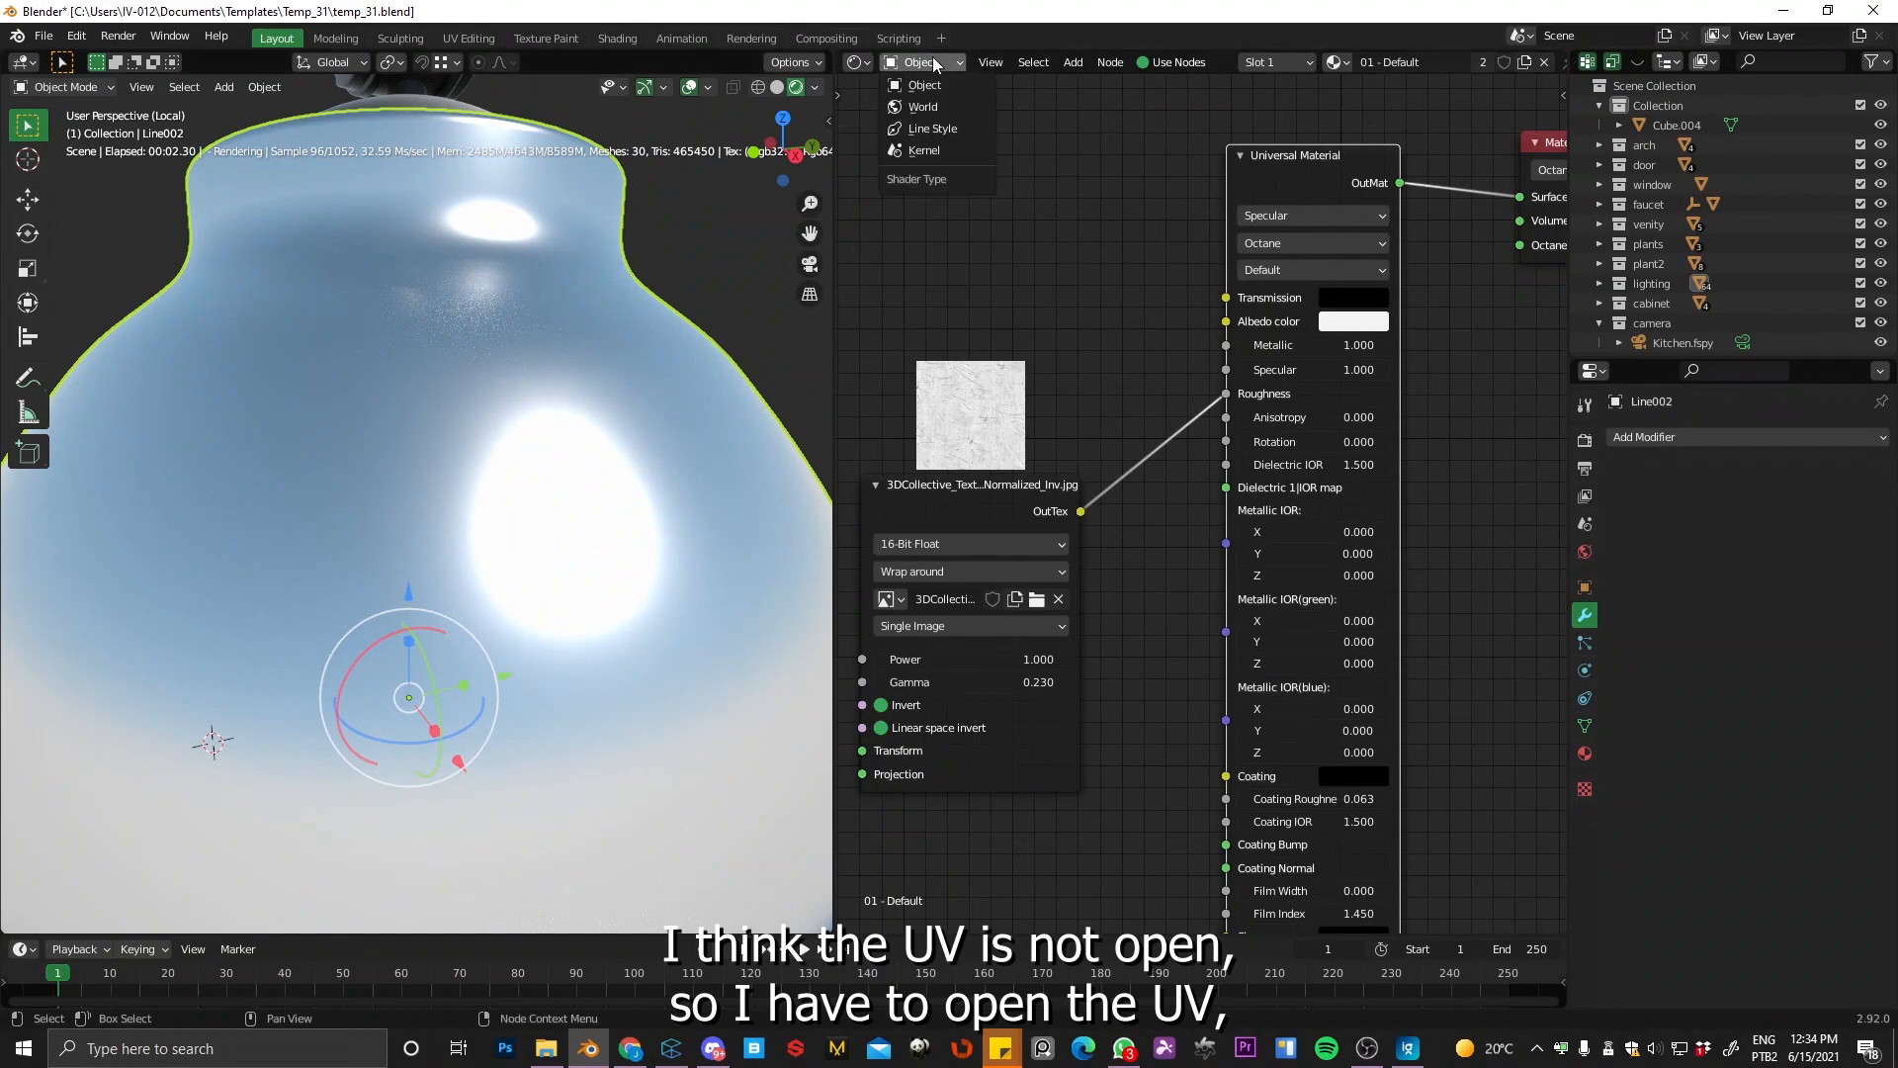
left_click(856, 65)
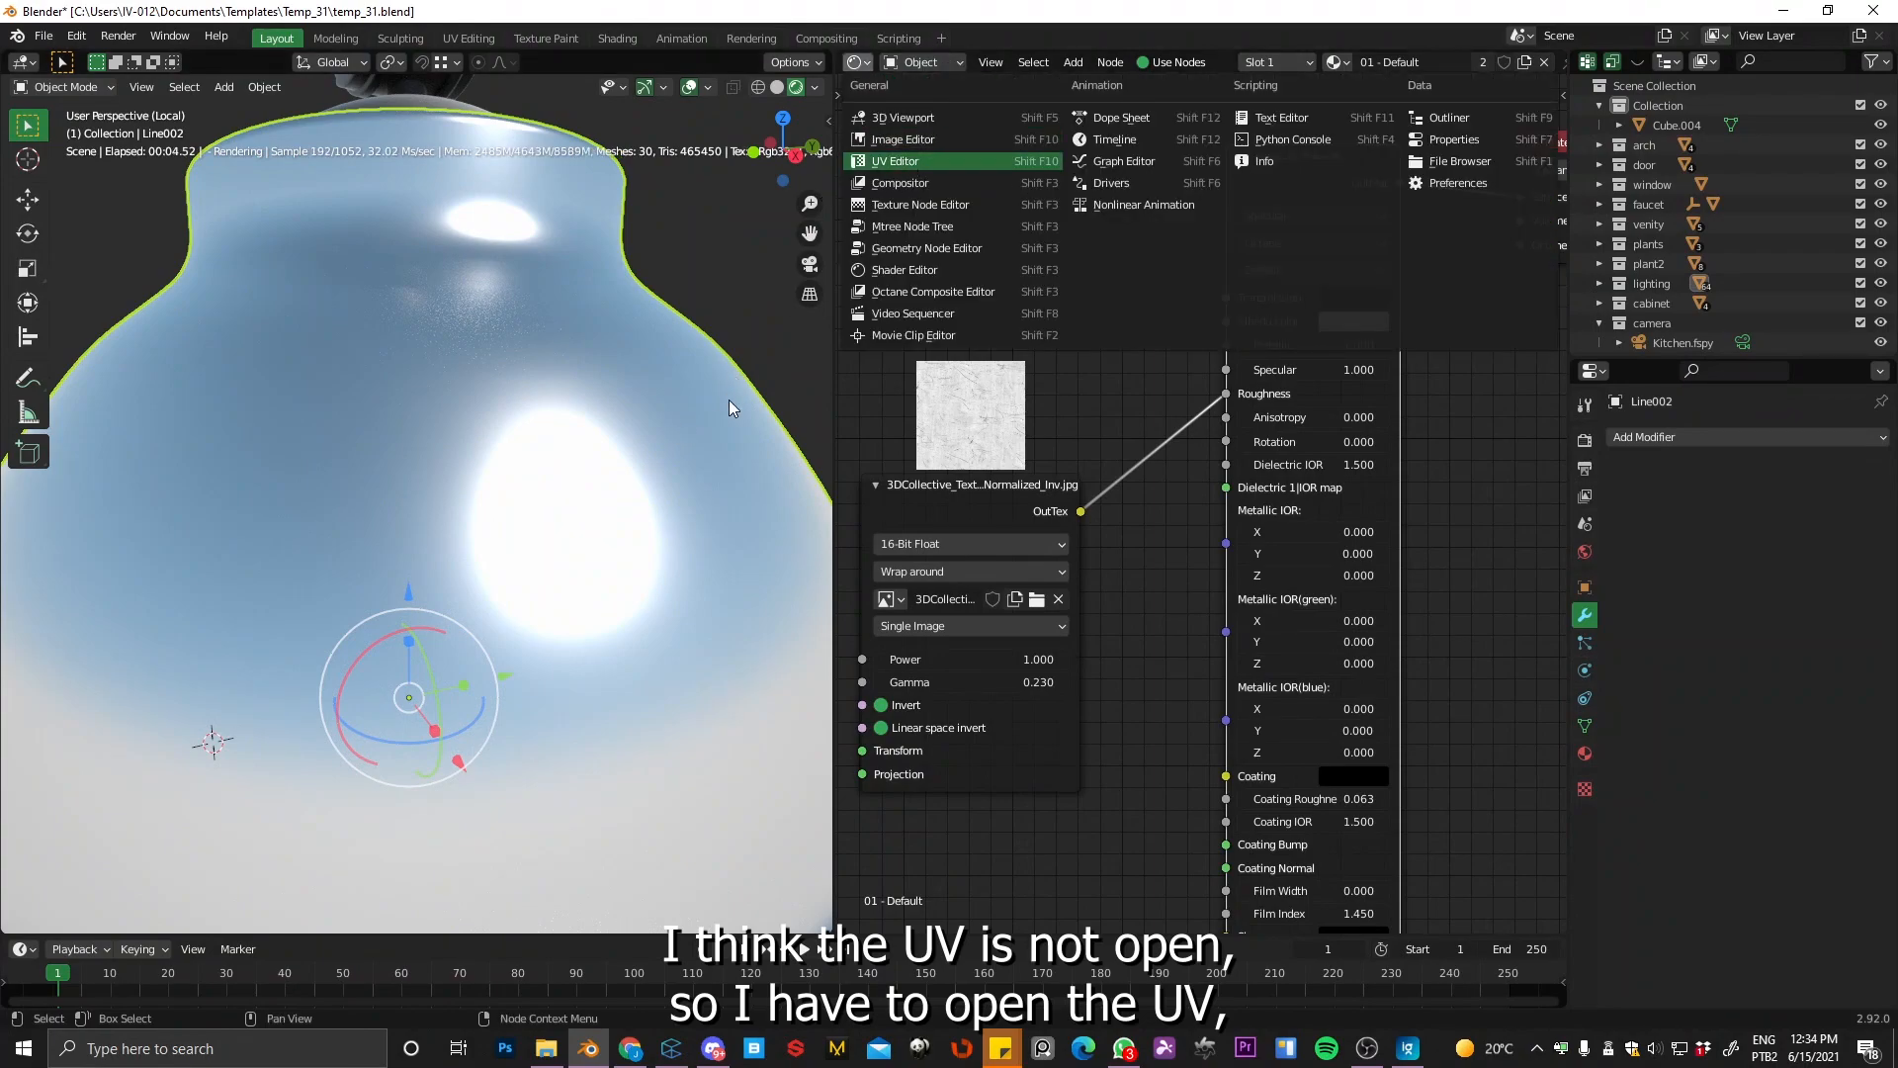
scroll(1112, 404, "up", 1)
key("a")
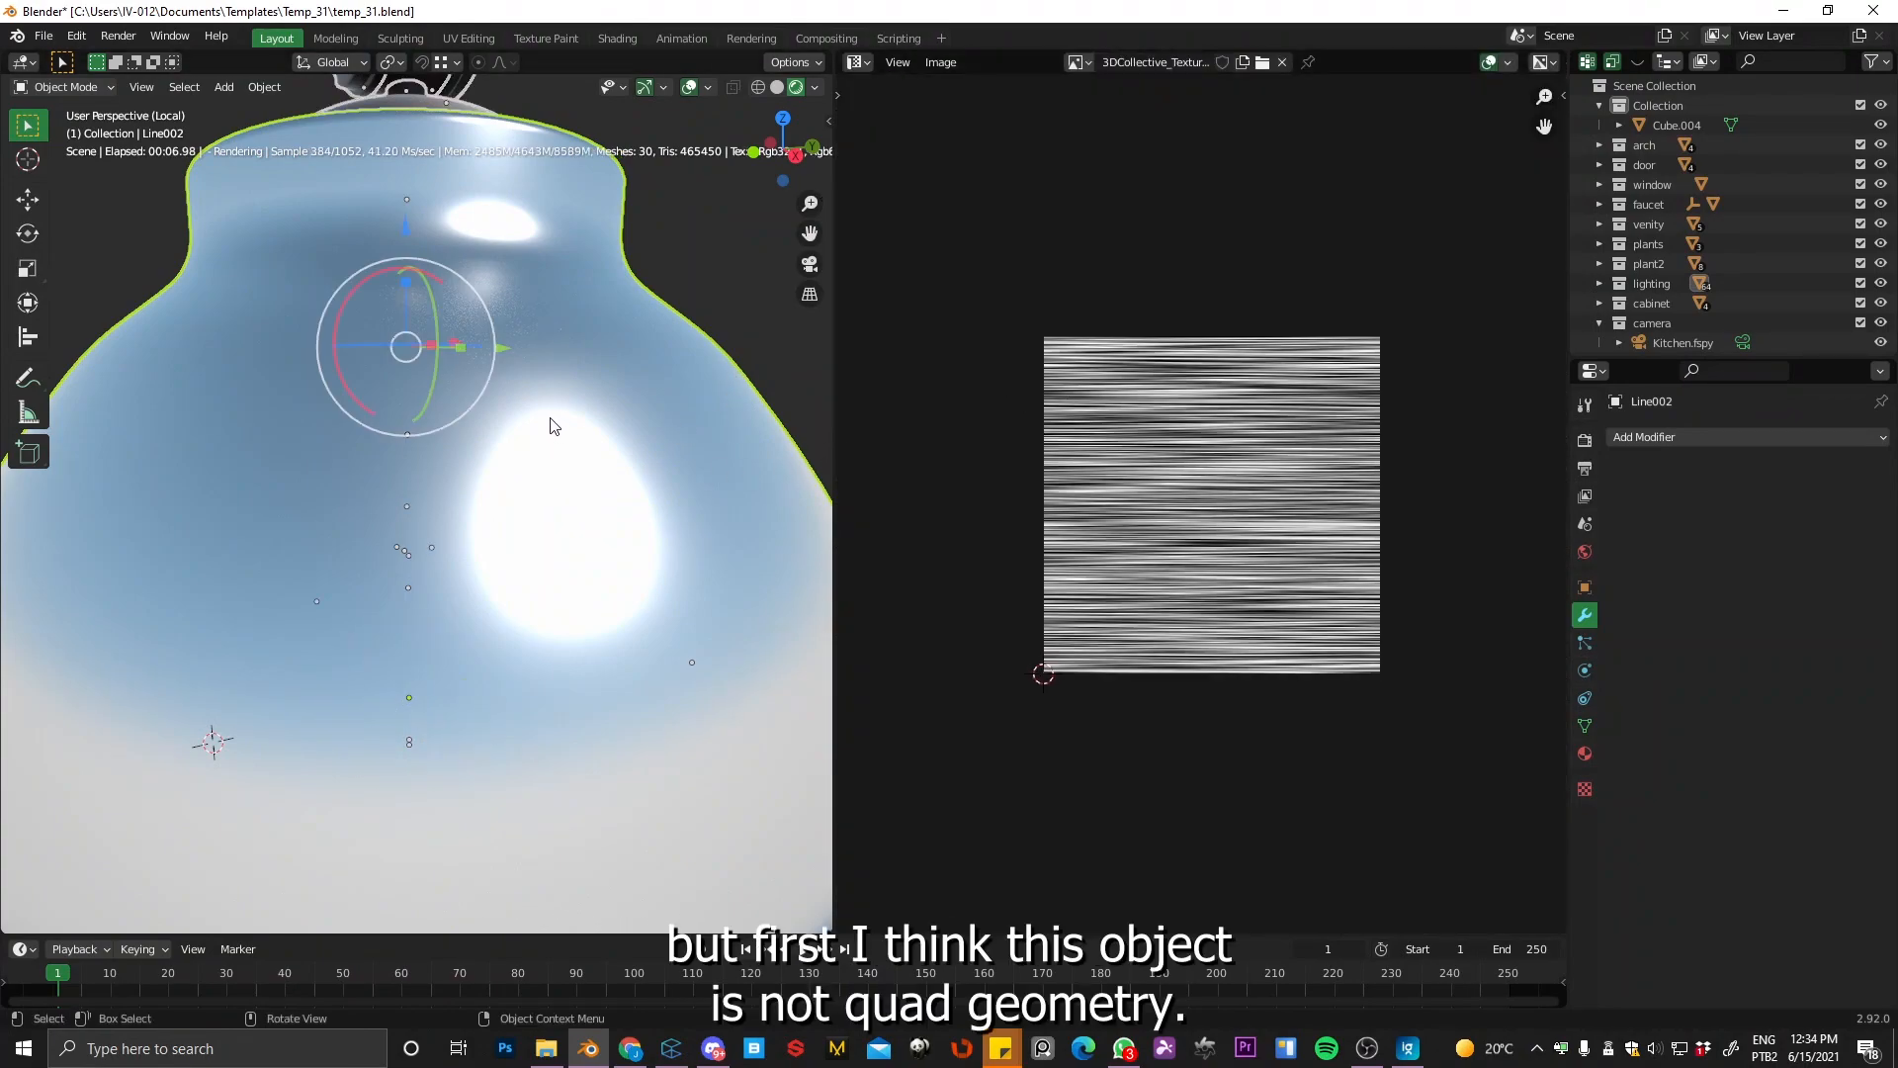
key("ctrl+Tab")
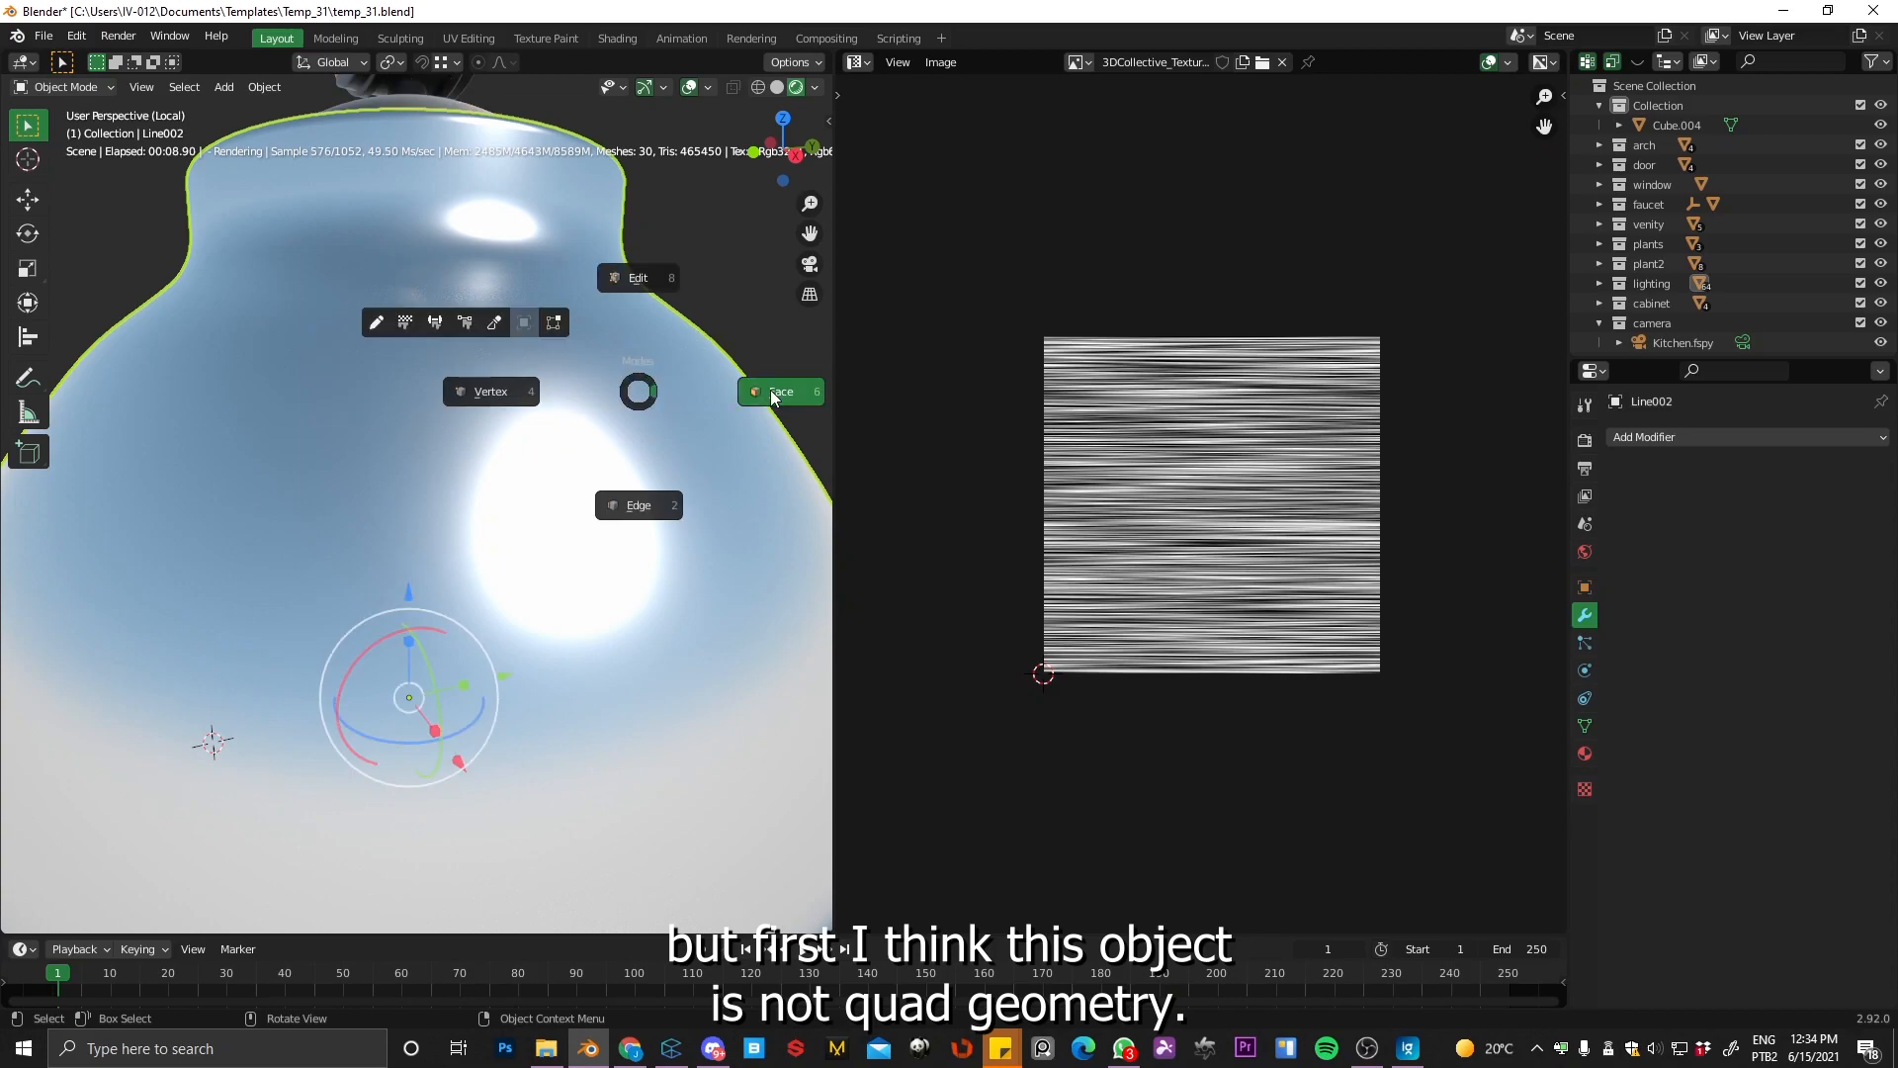
left_click(769, 410)
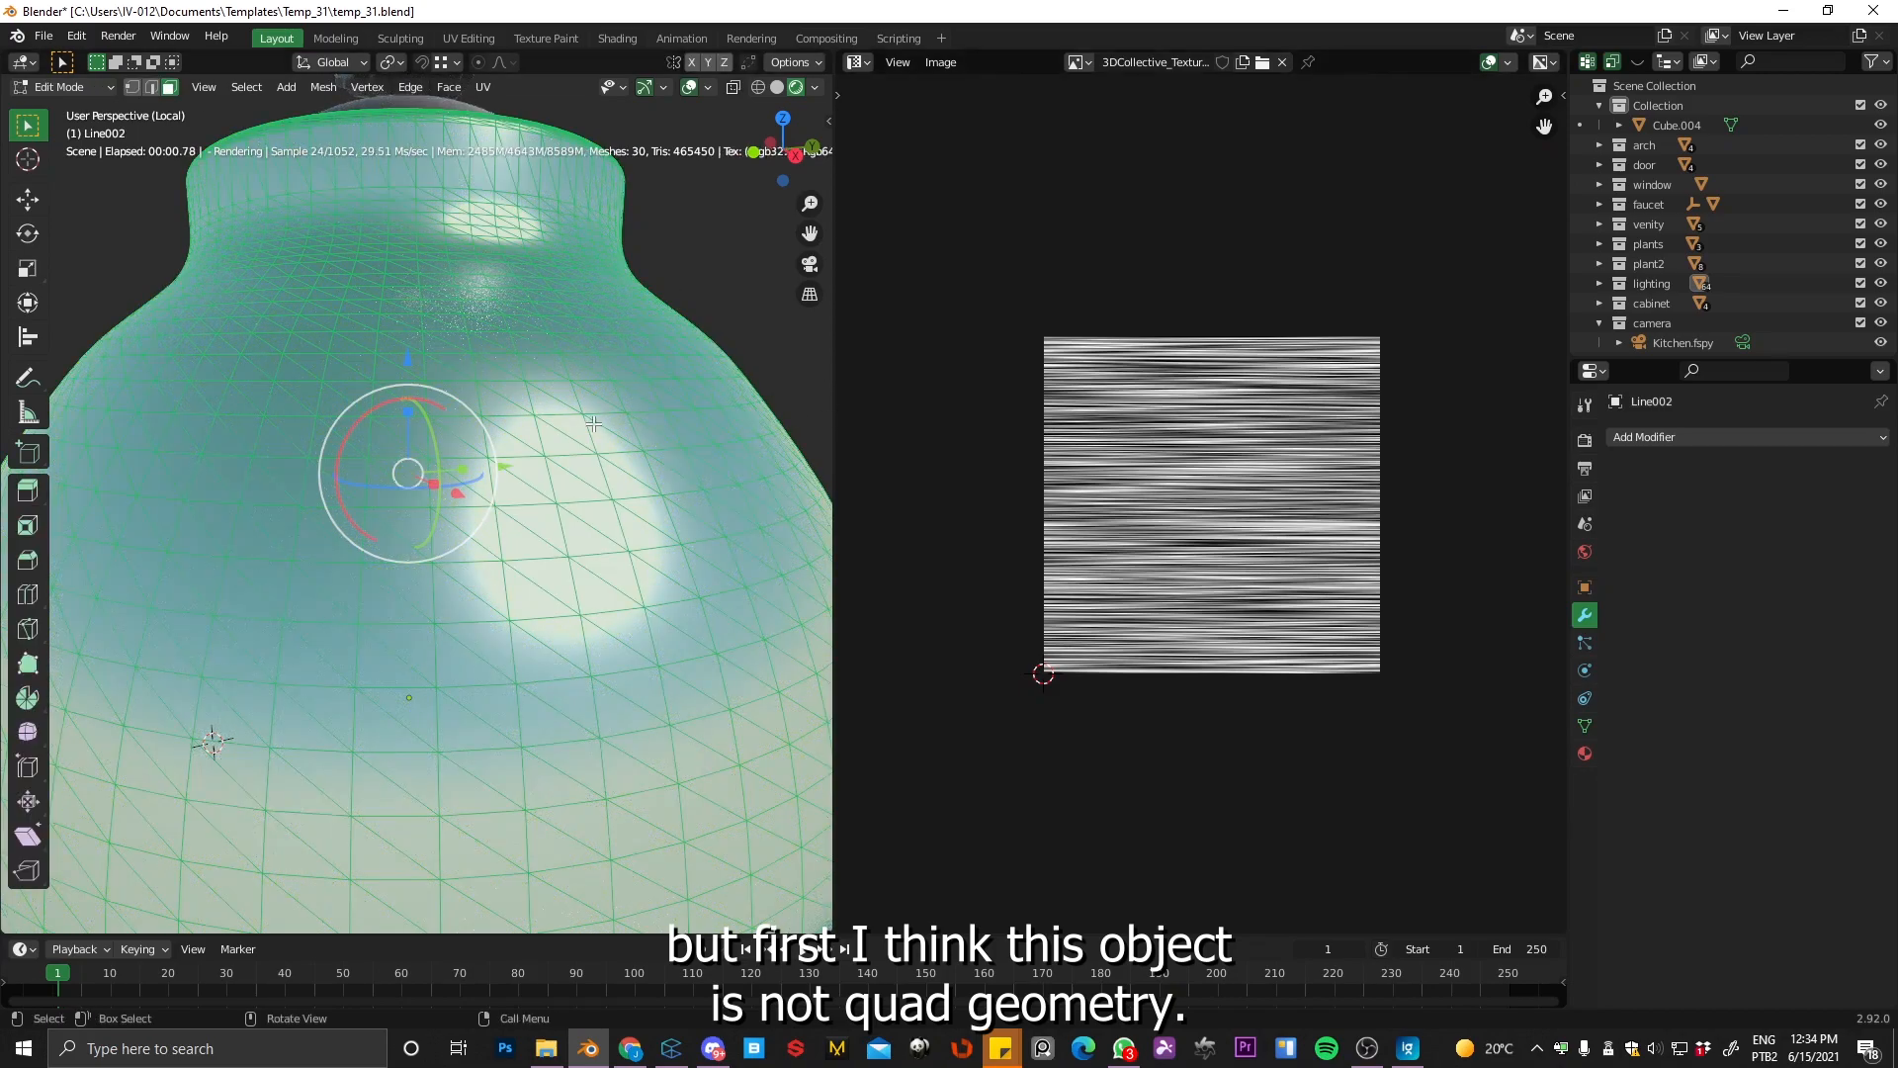
key("shift+g")
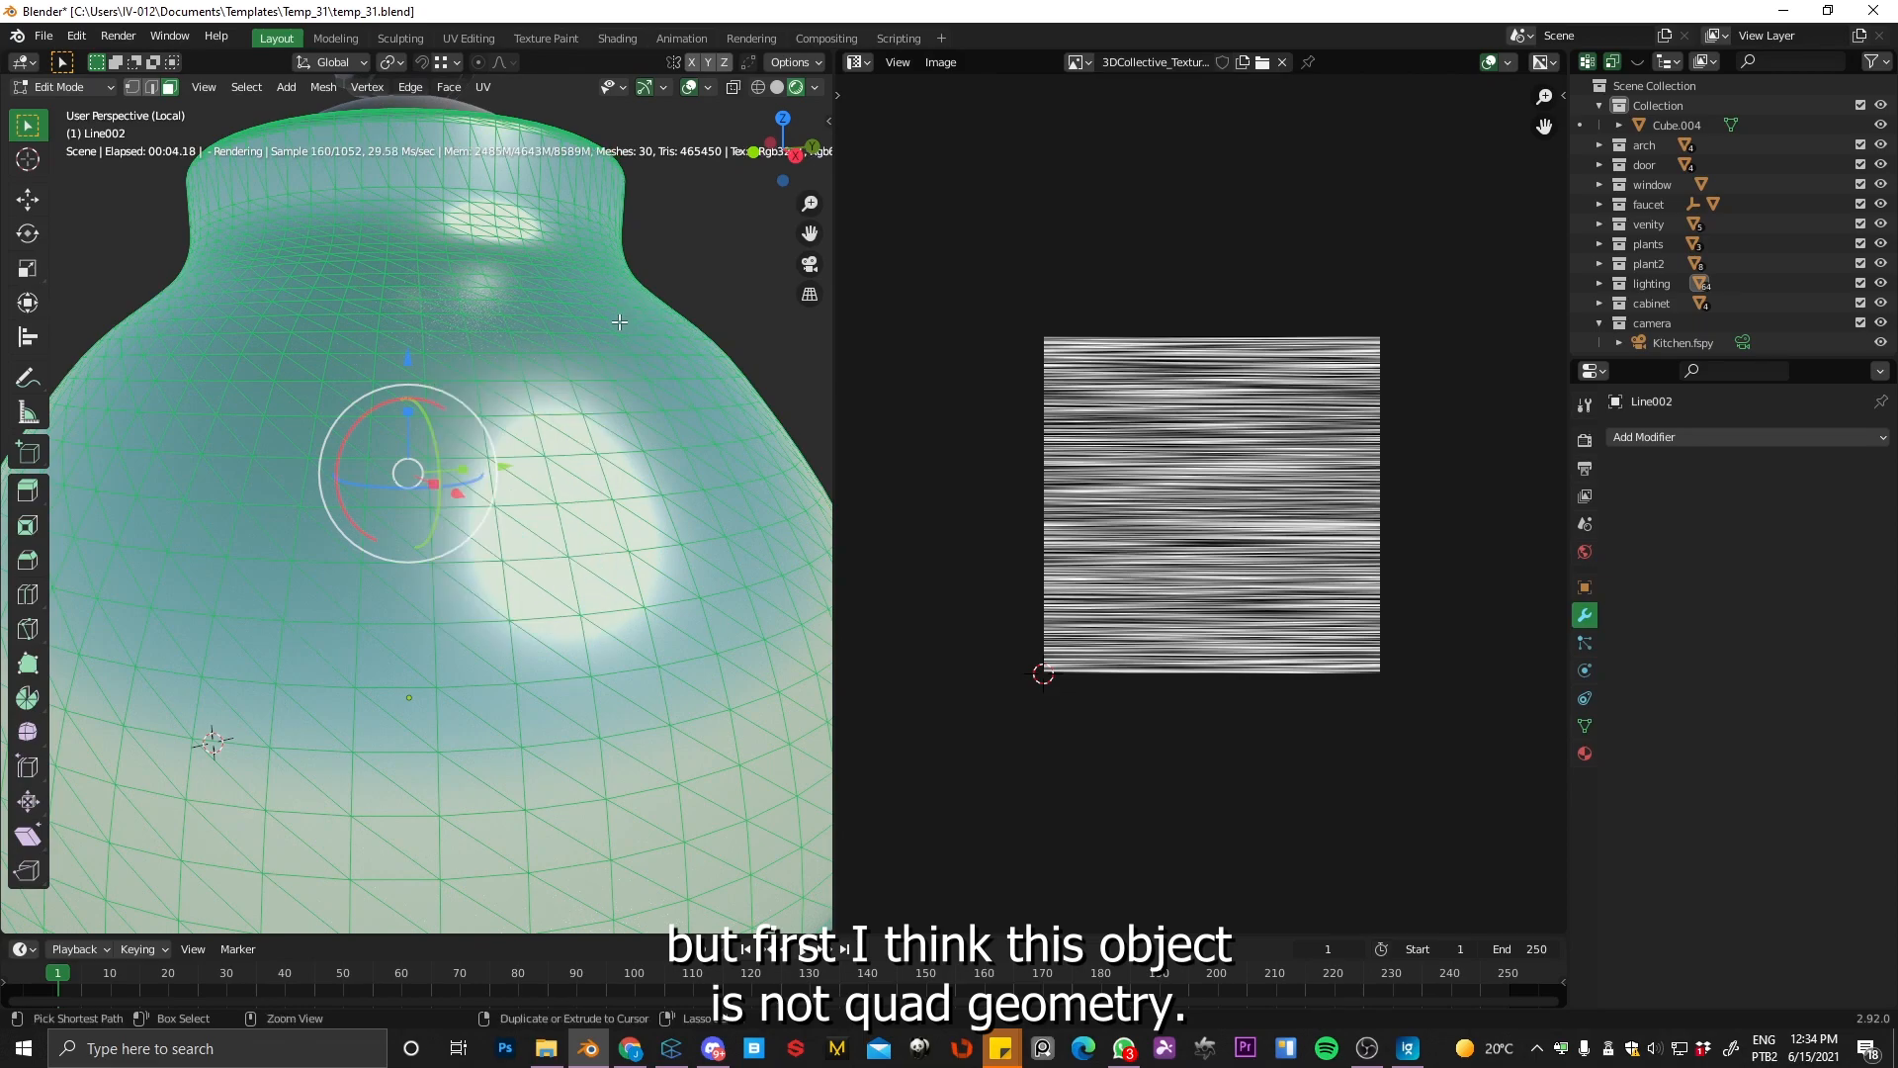
key("ctrl+f")
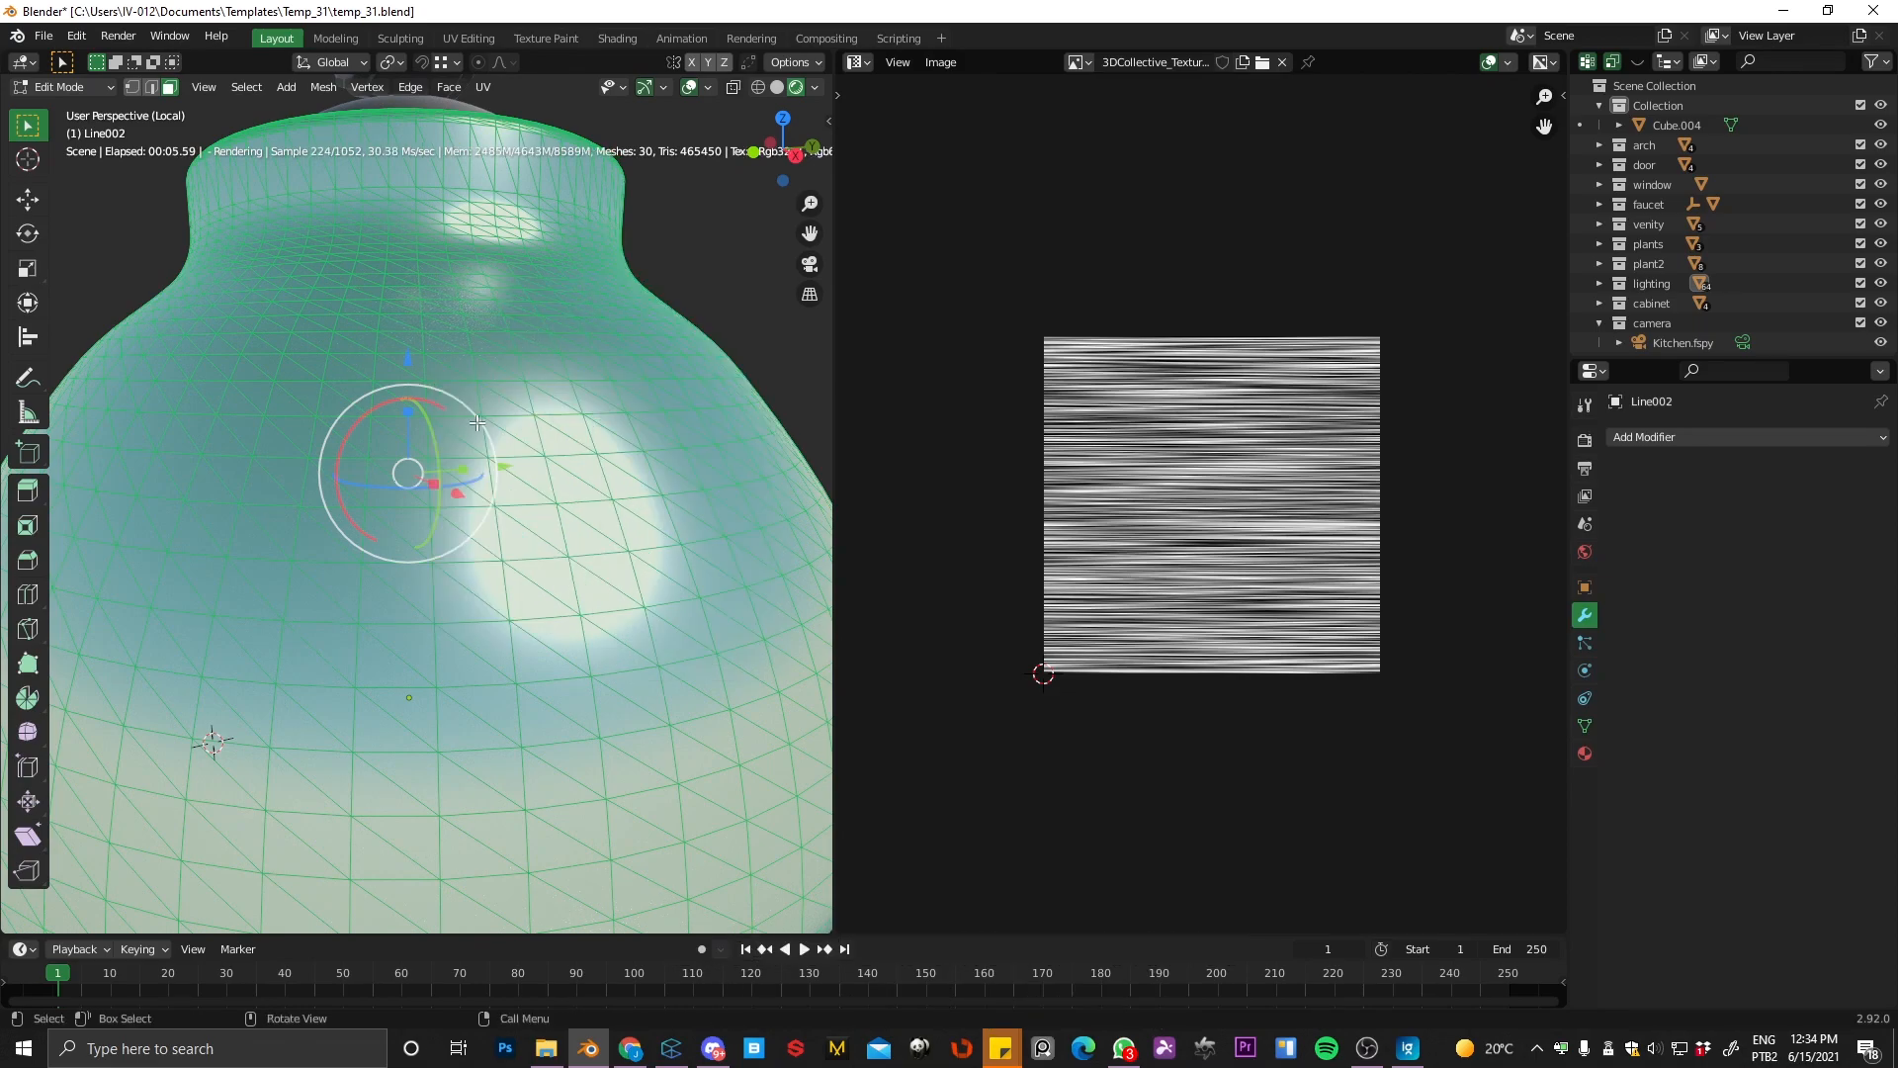
key("shift+s")
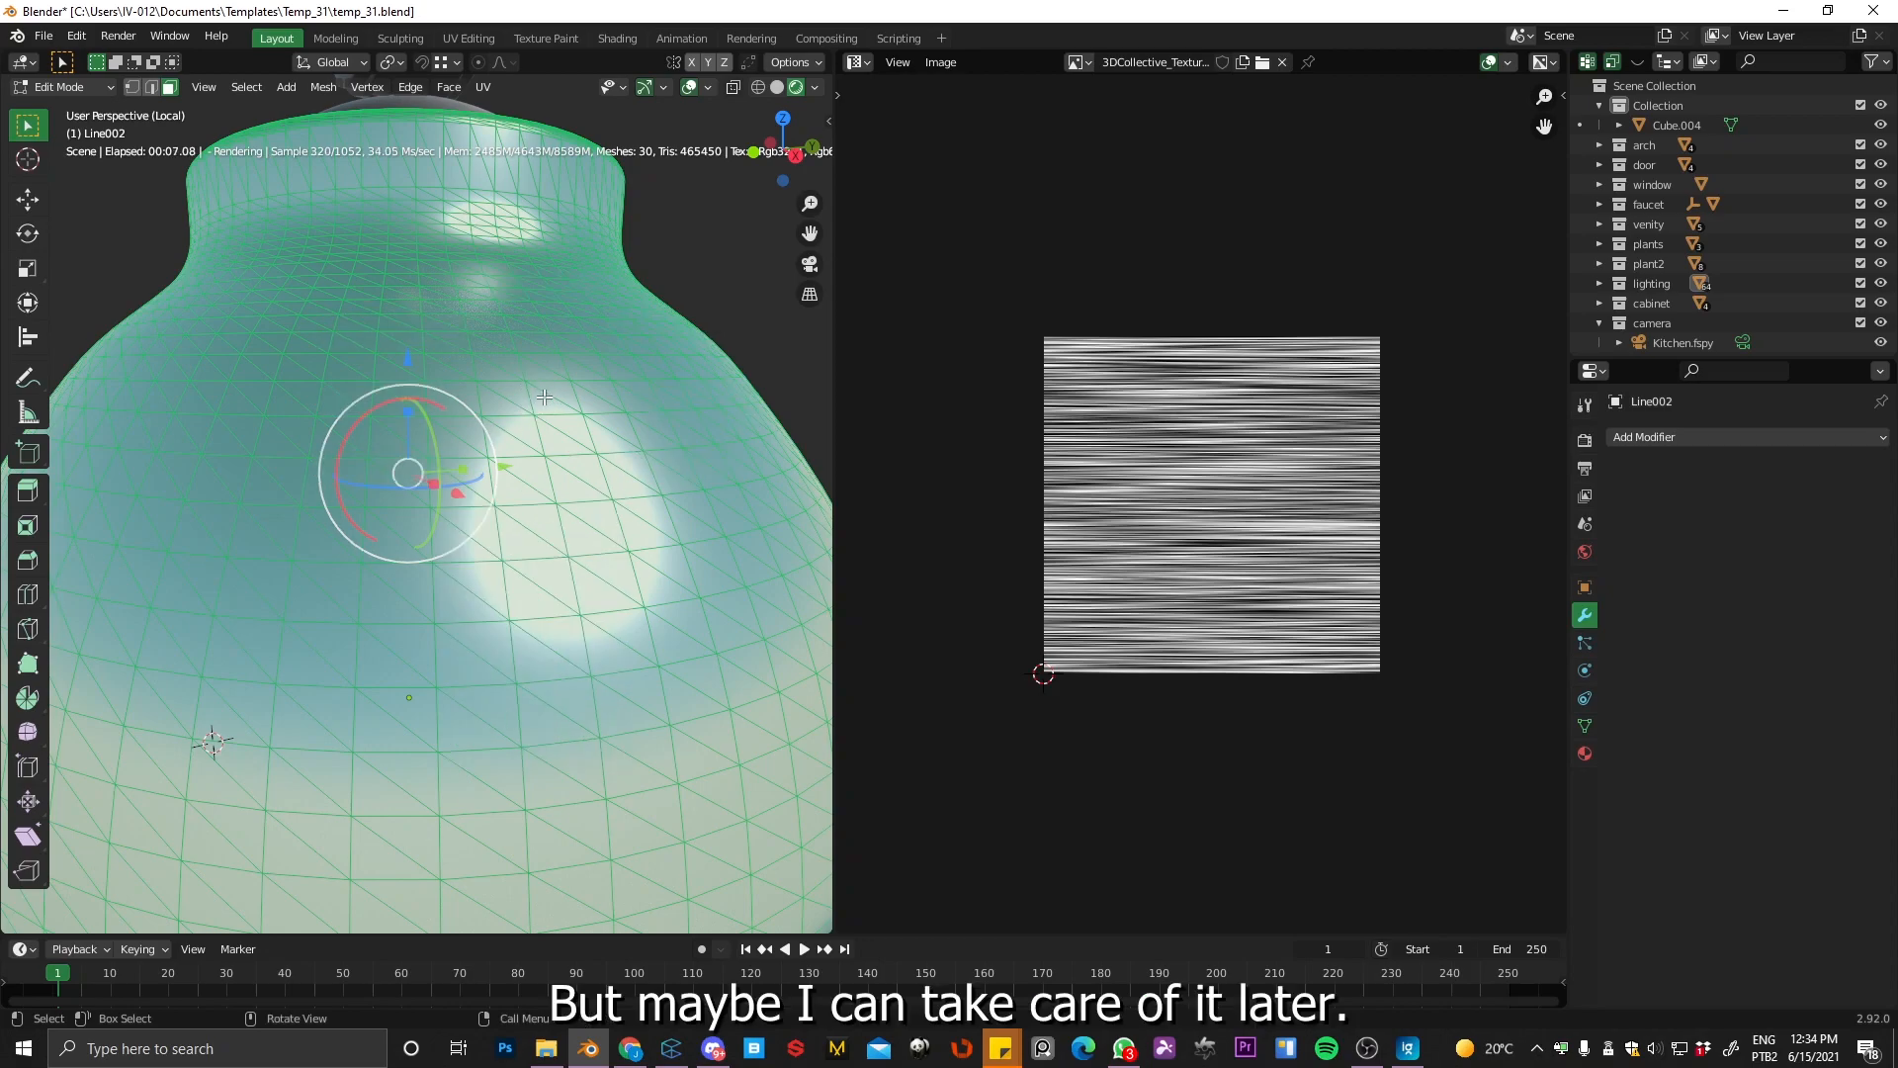
key("shift+d")
right_click(543, 404)
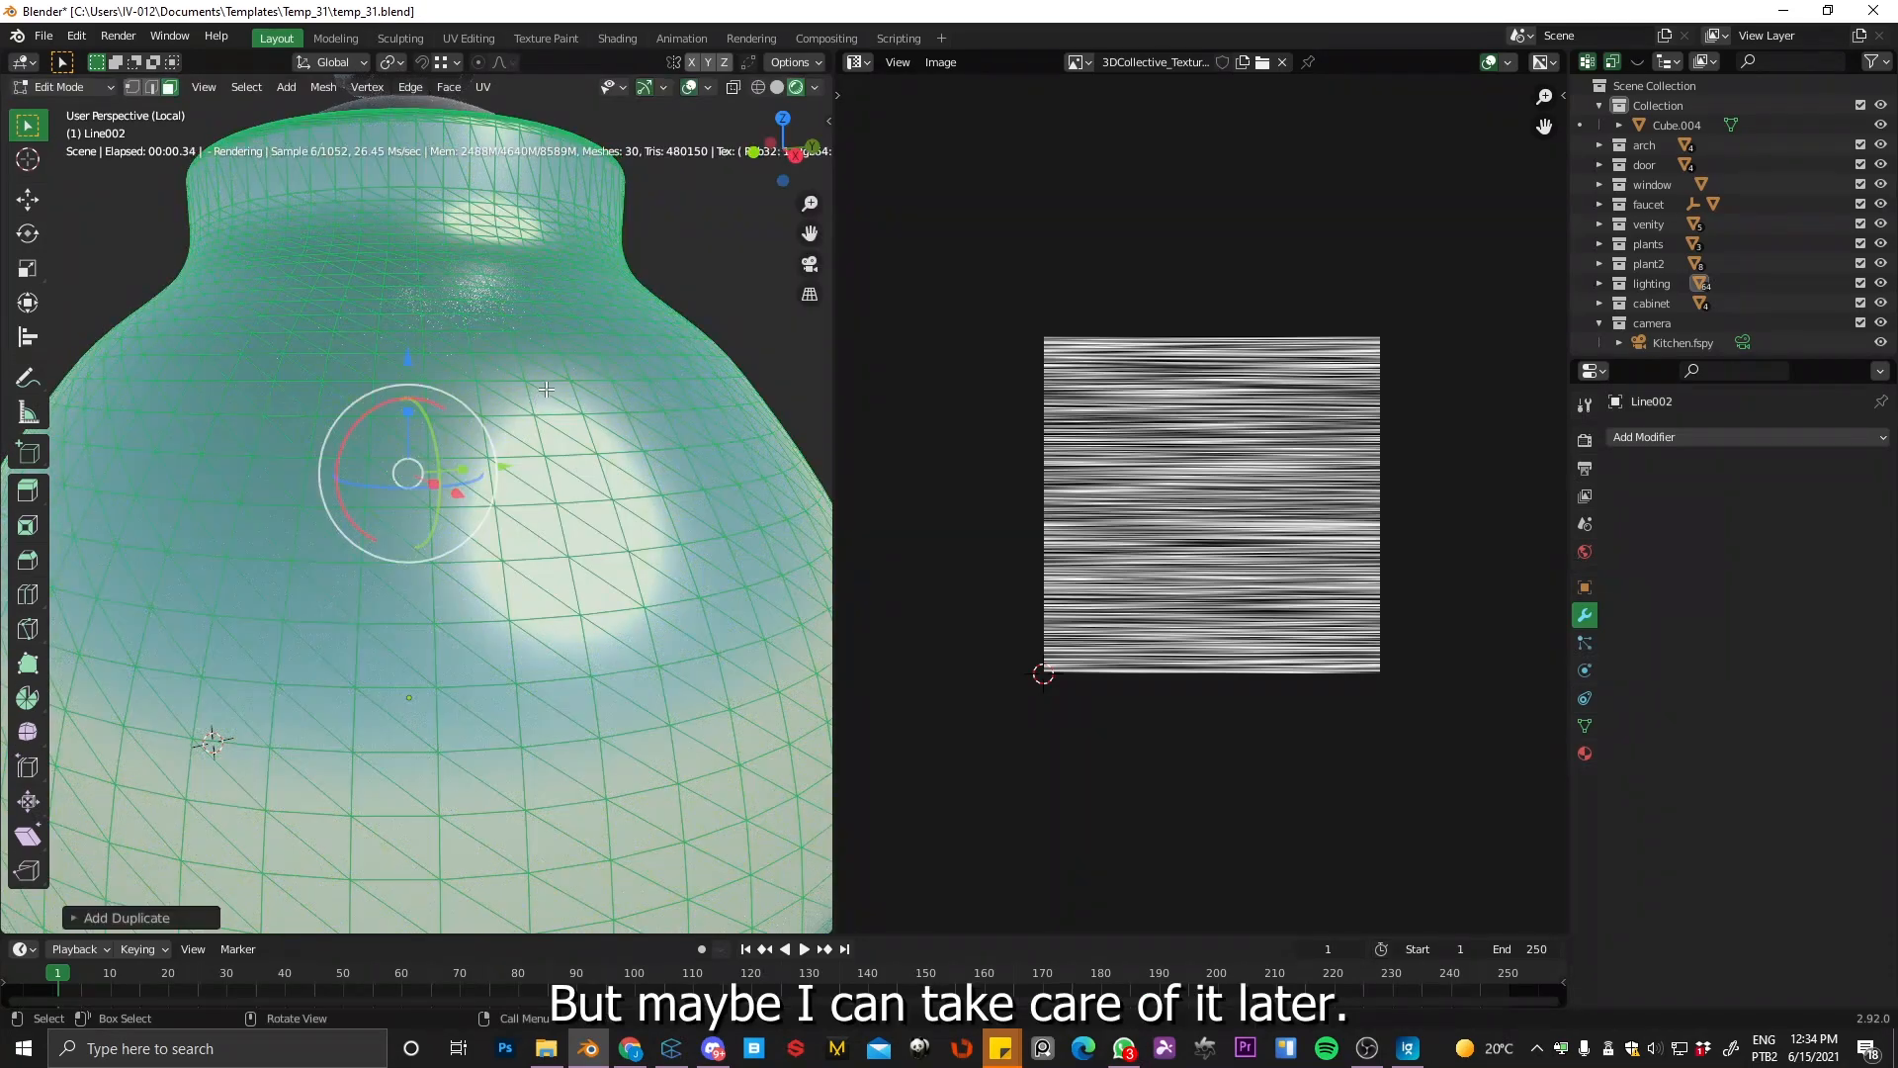
key("x")
left_click(498, 414)
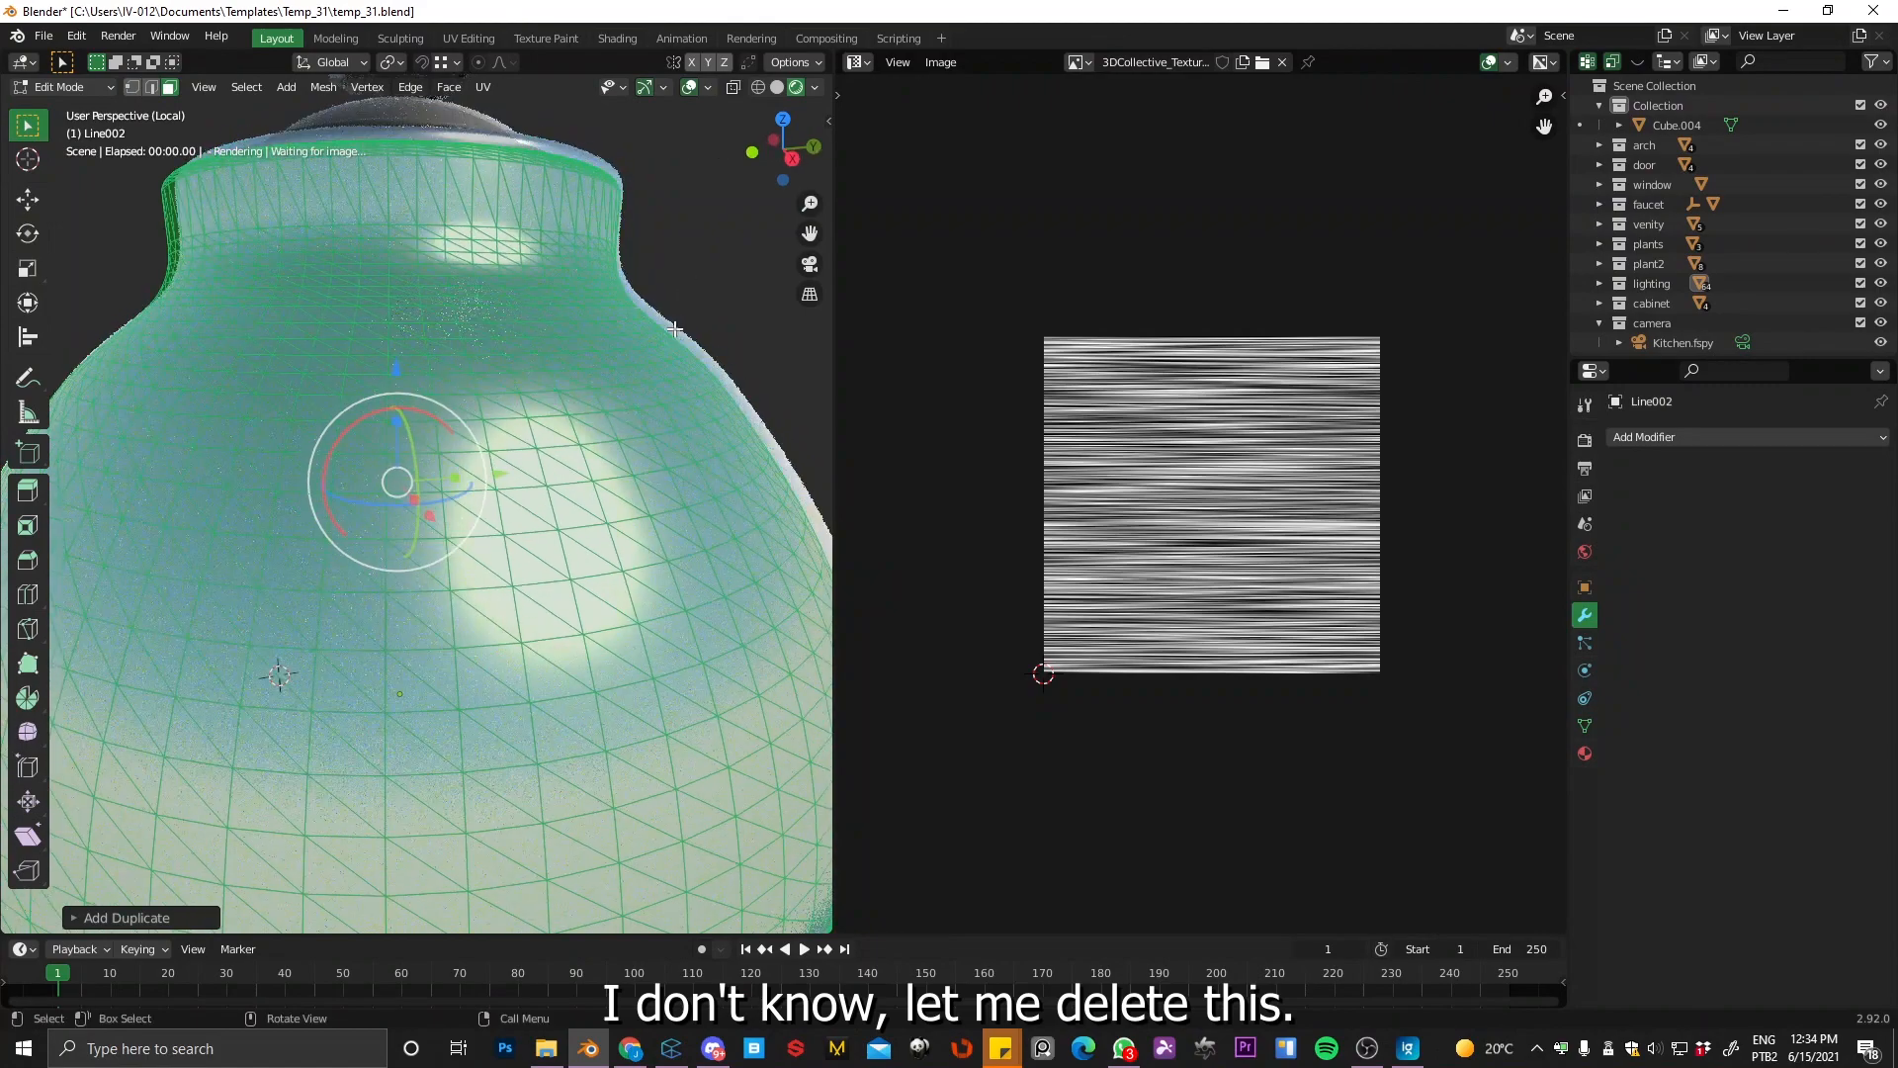
key("Tab")
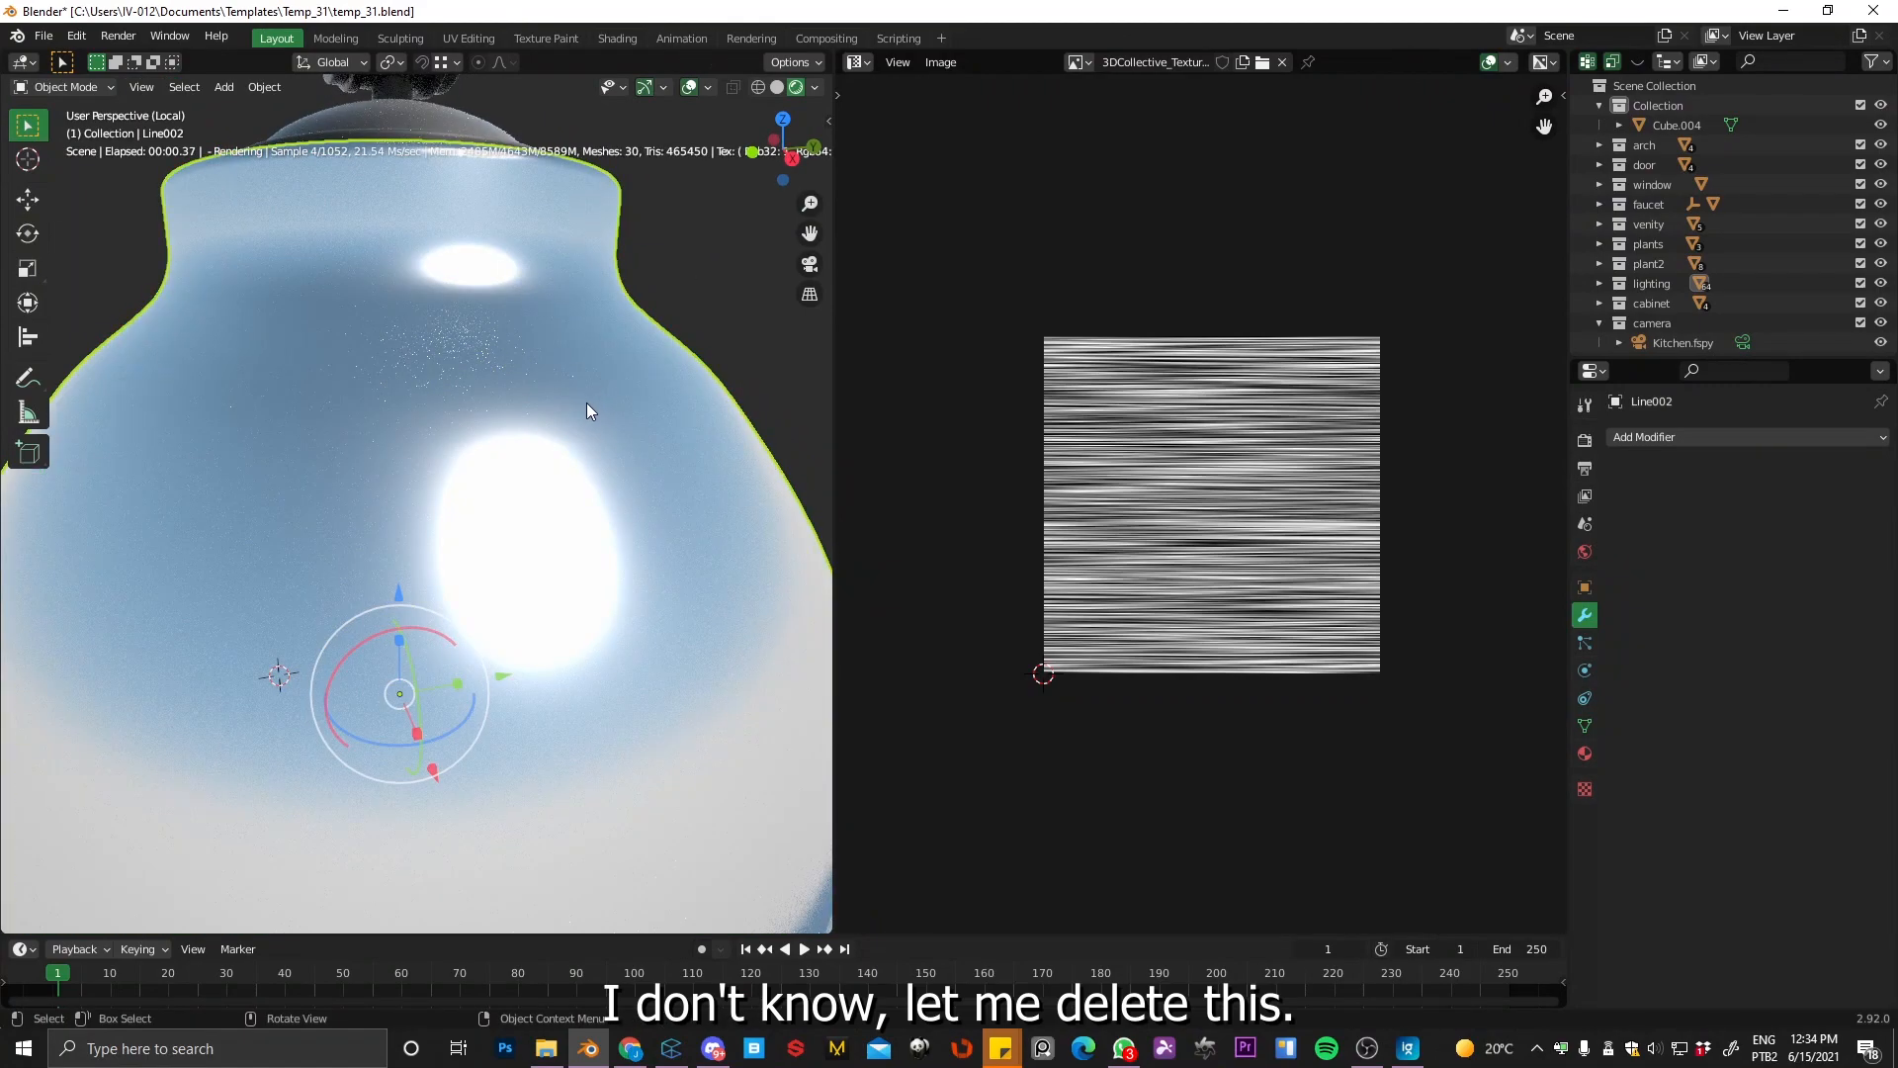
Step: Unwrap all the faces of the pendant shade with the standard Unwrap
key("ctrl+Tab")
left_click(749, 378)
scroll(593, 445, "up", 4)
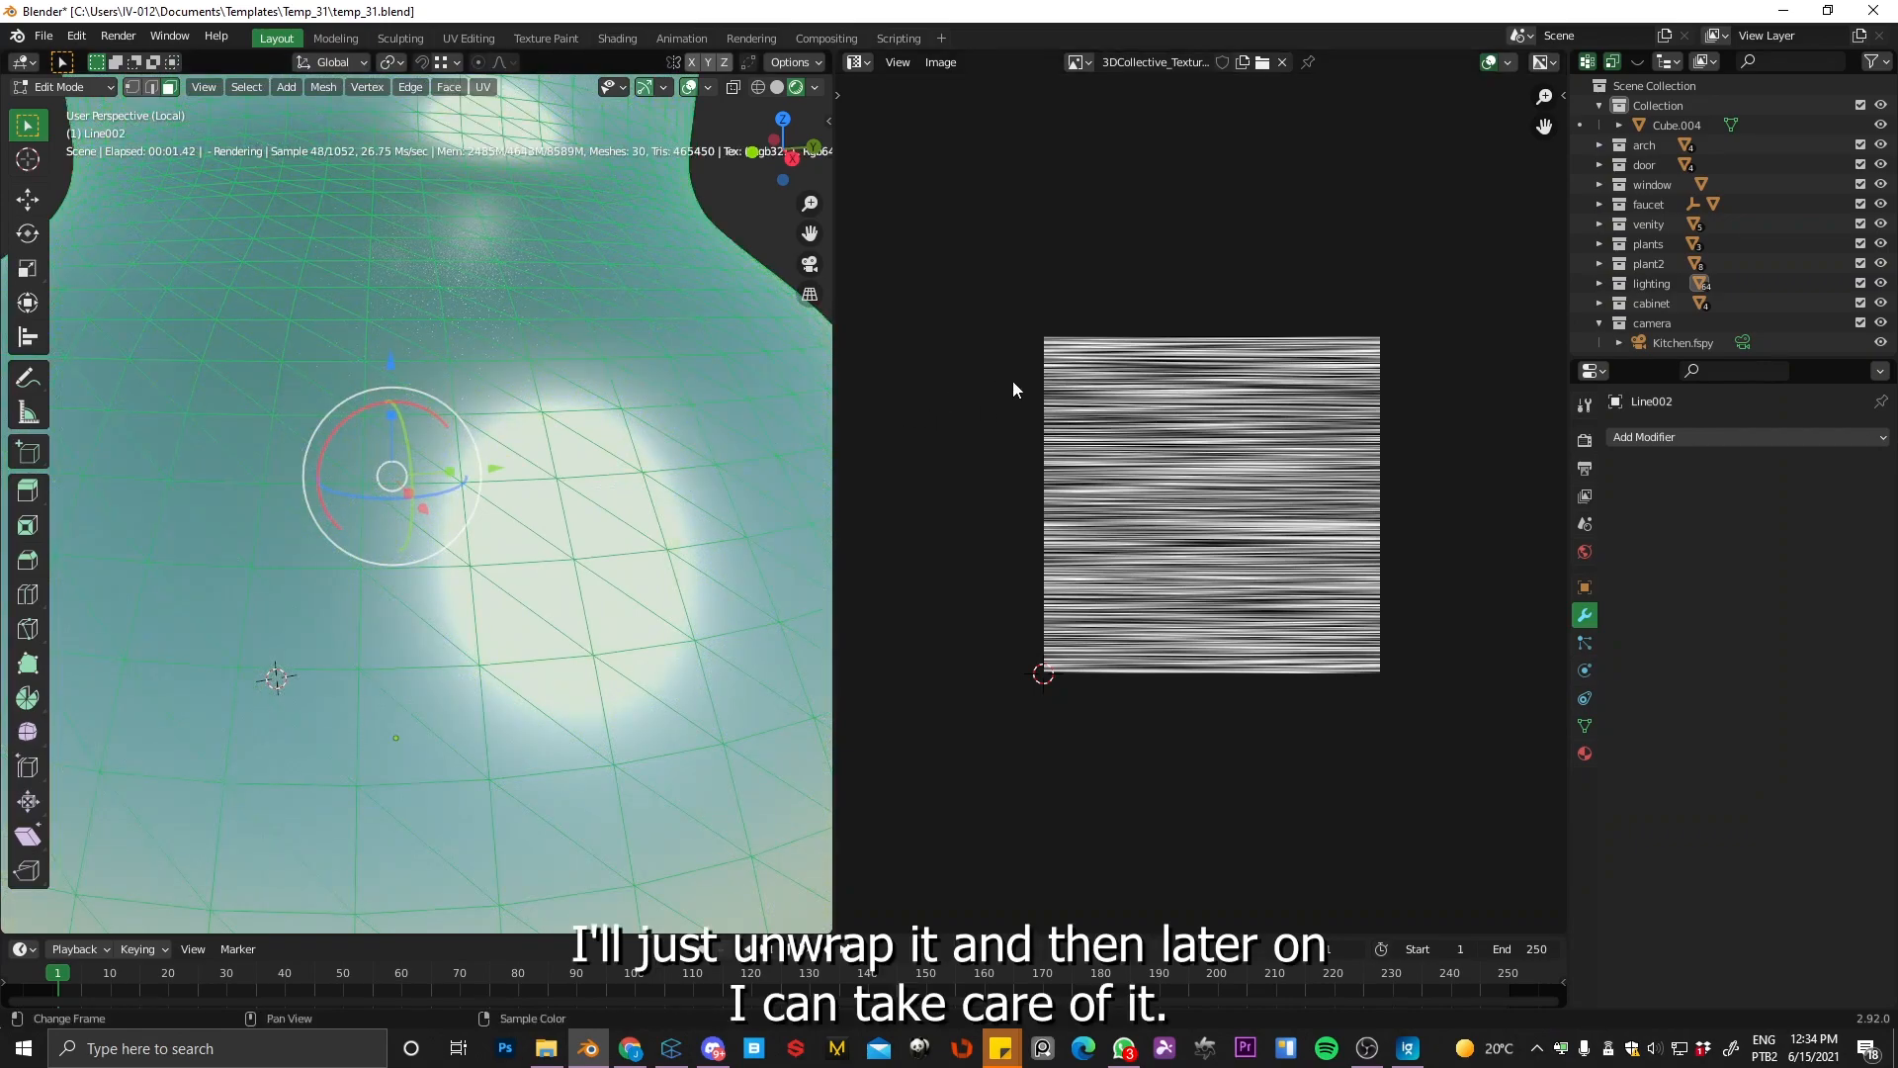
key("Tab")
left_click(787, 435)
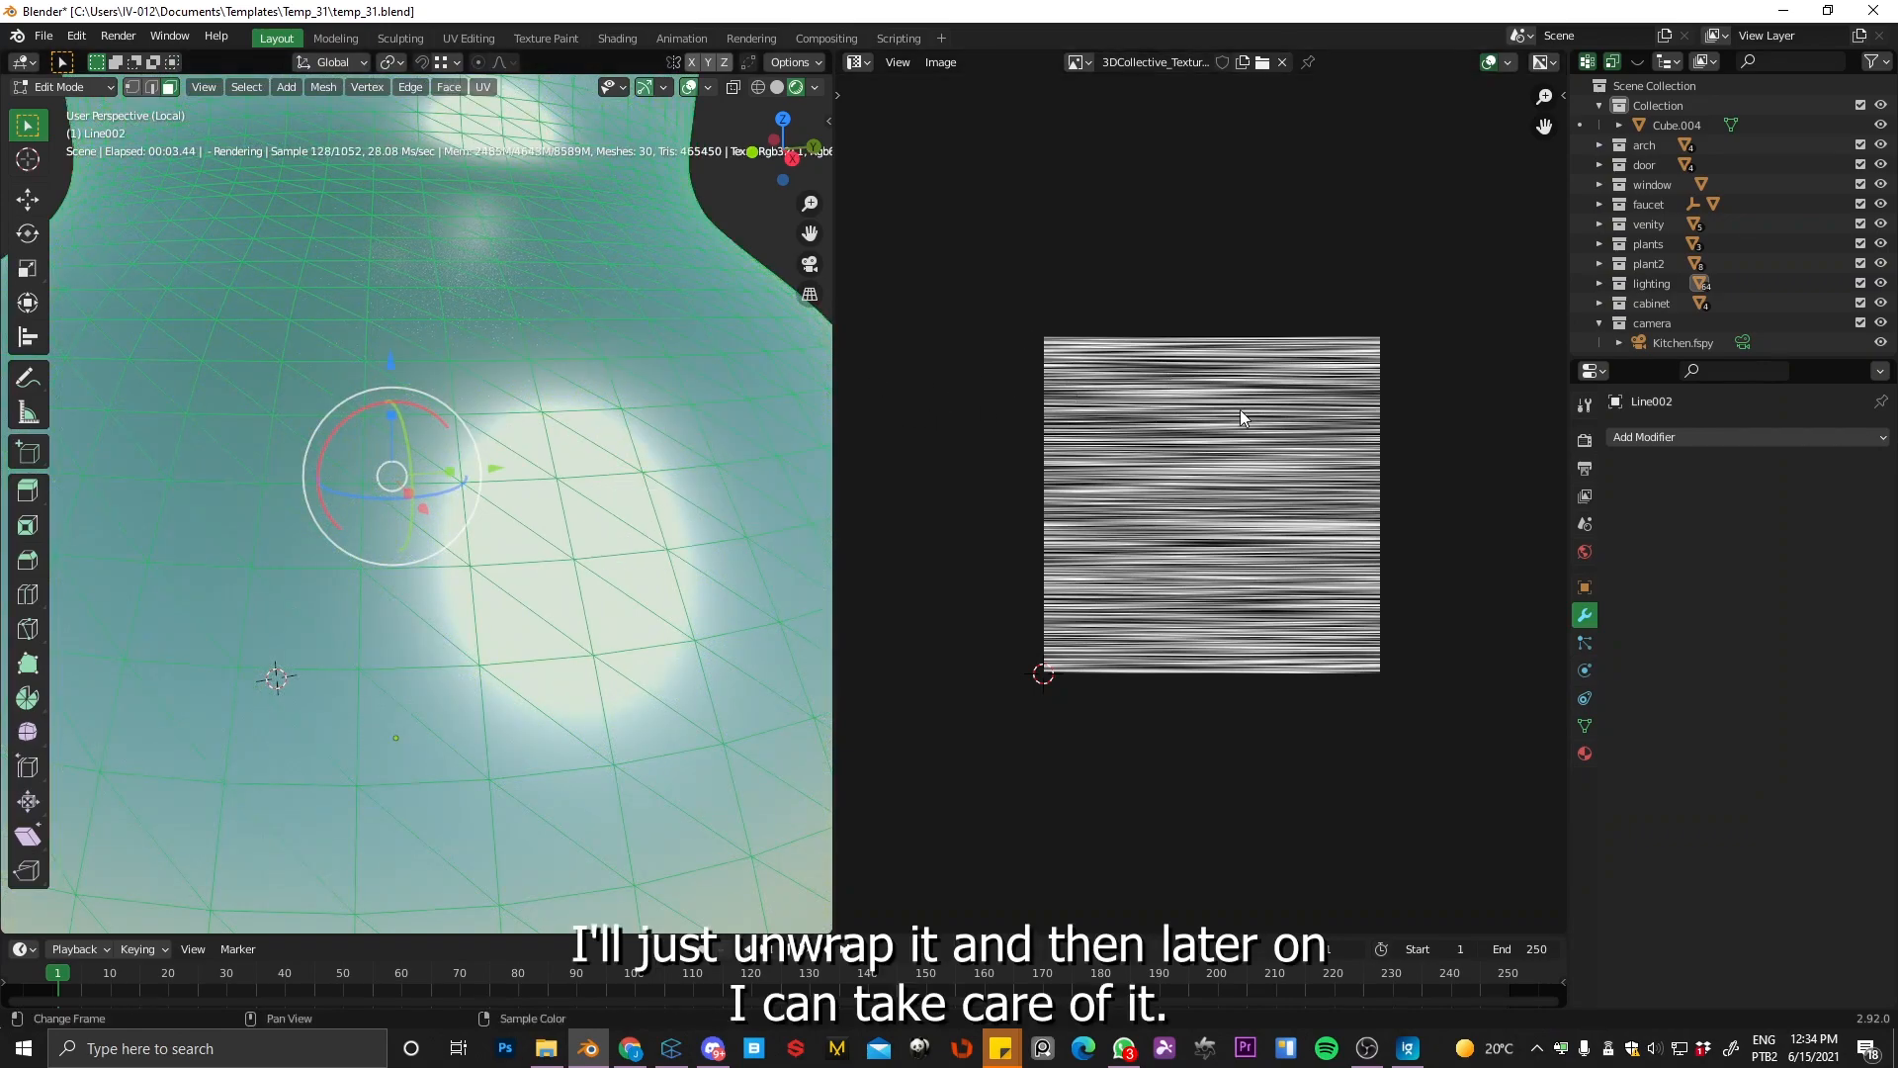
scroll(542, 539, "down", 5)
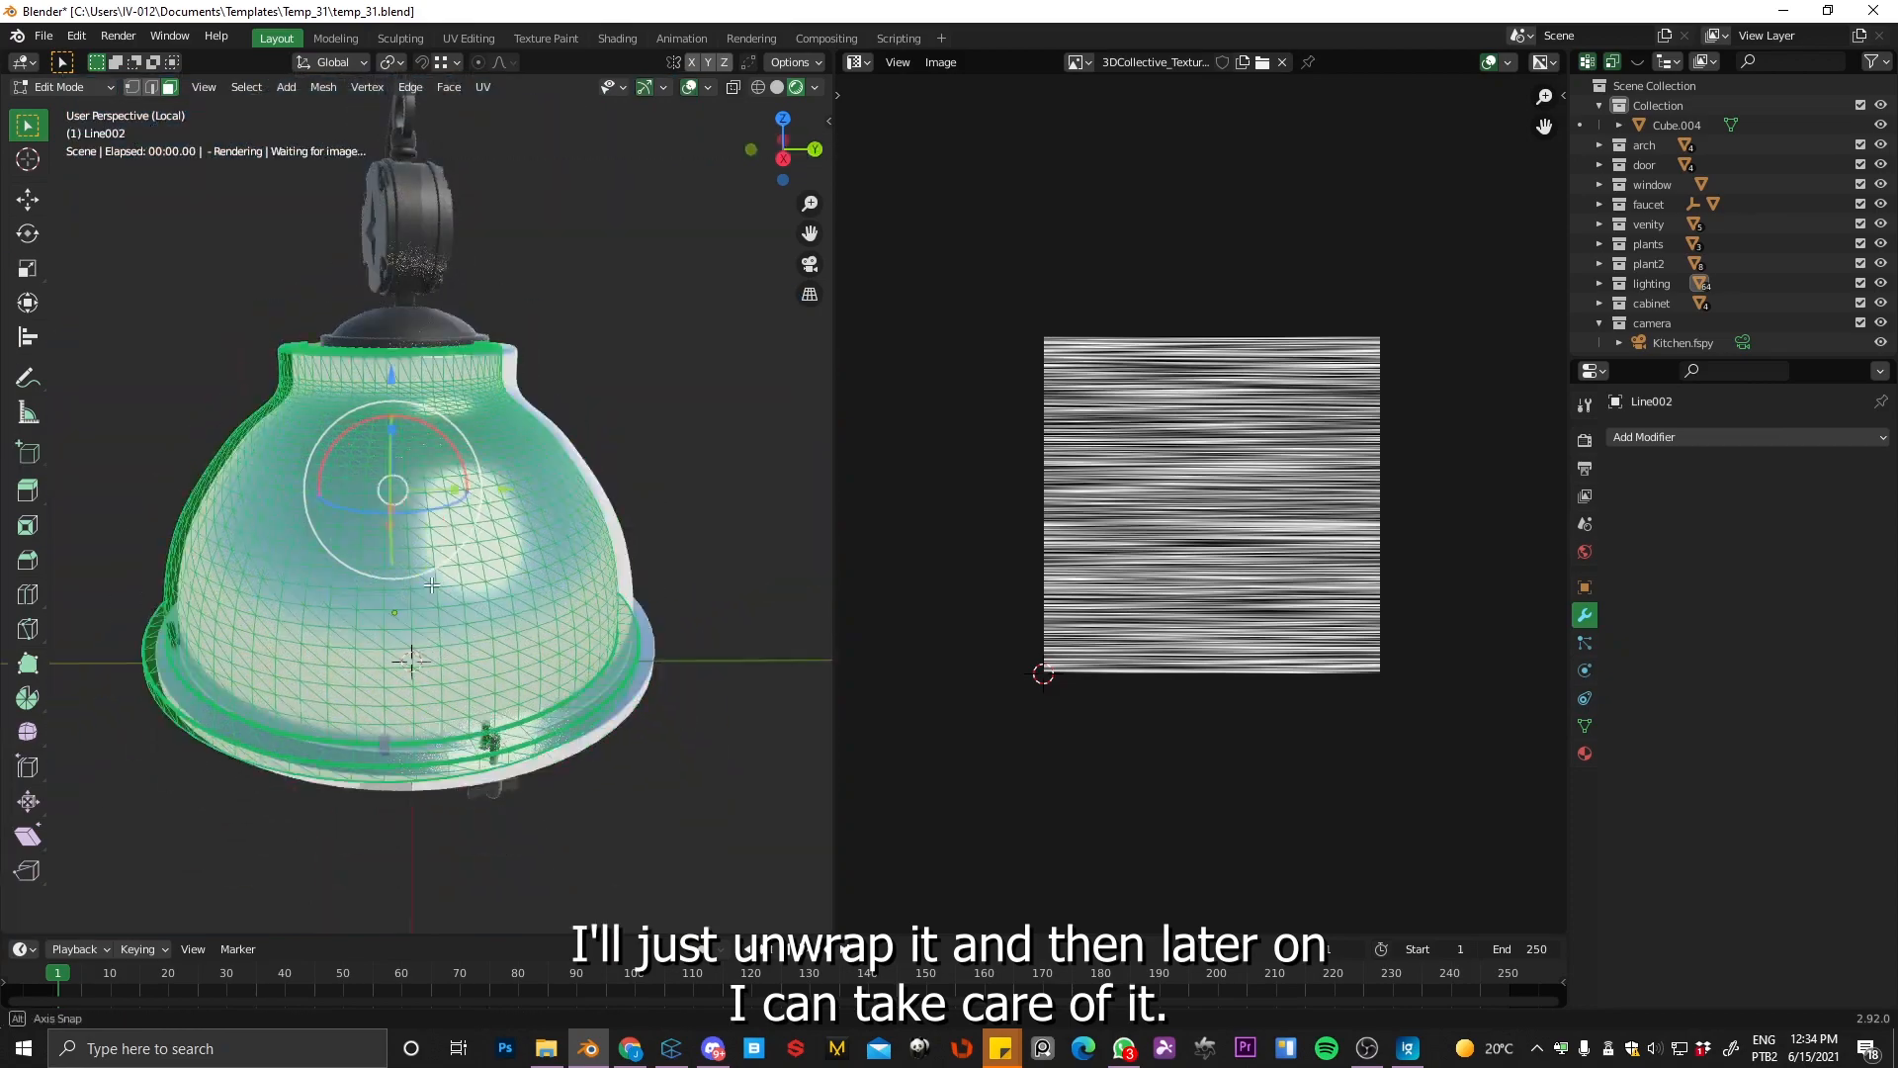
middle_click_drag(542, 539, 617, 376)
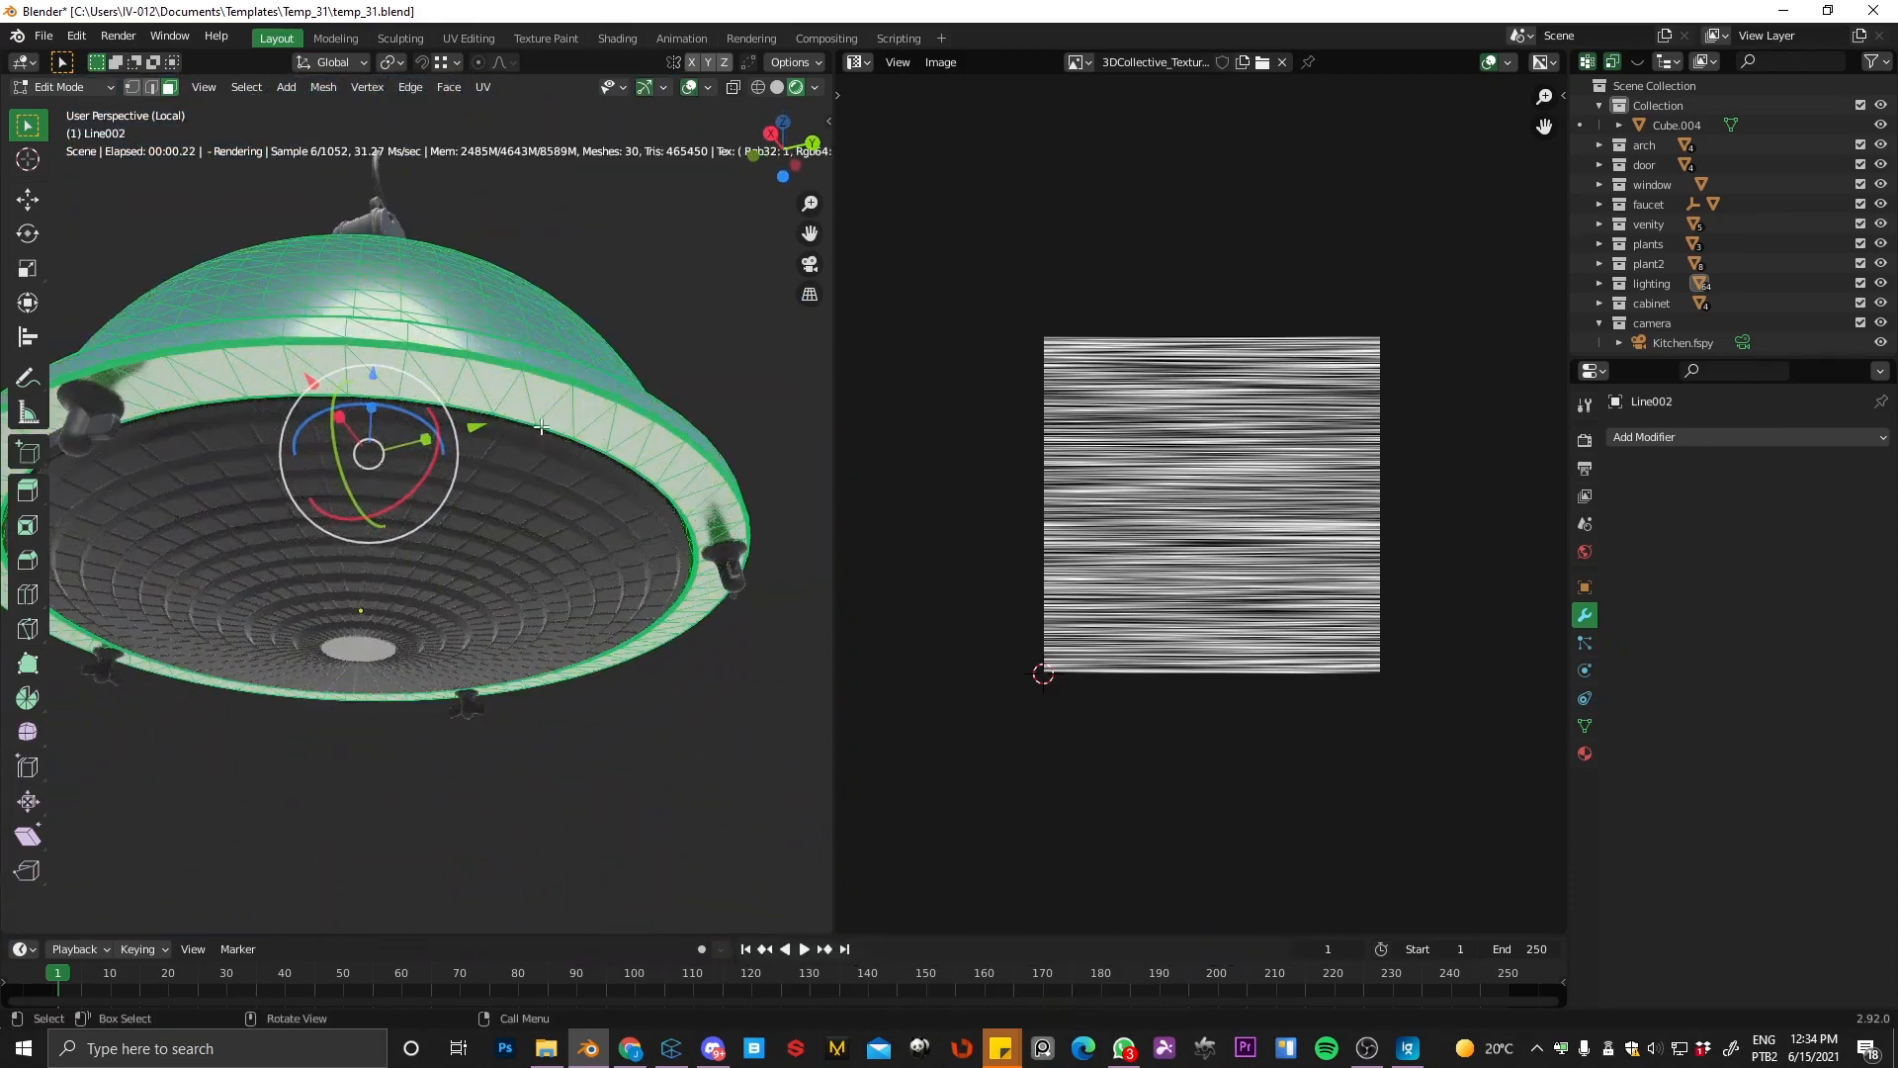
key("Tab")
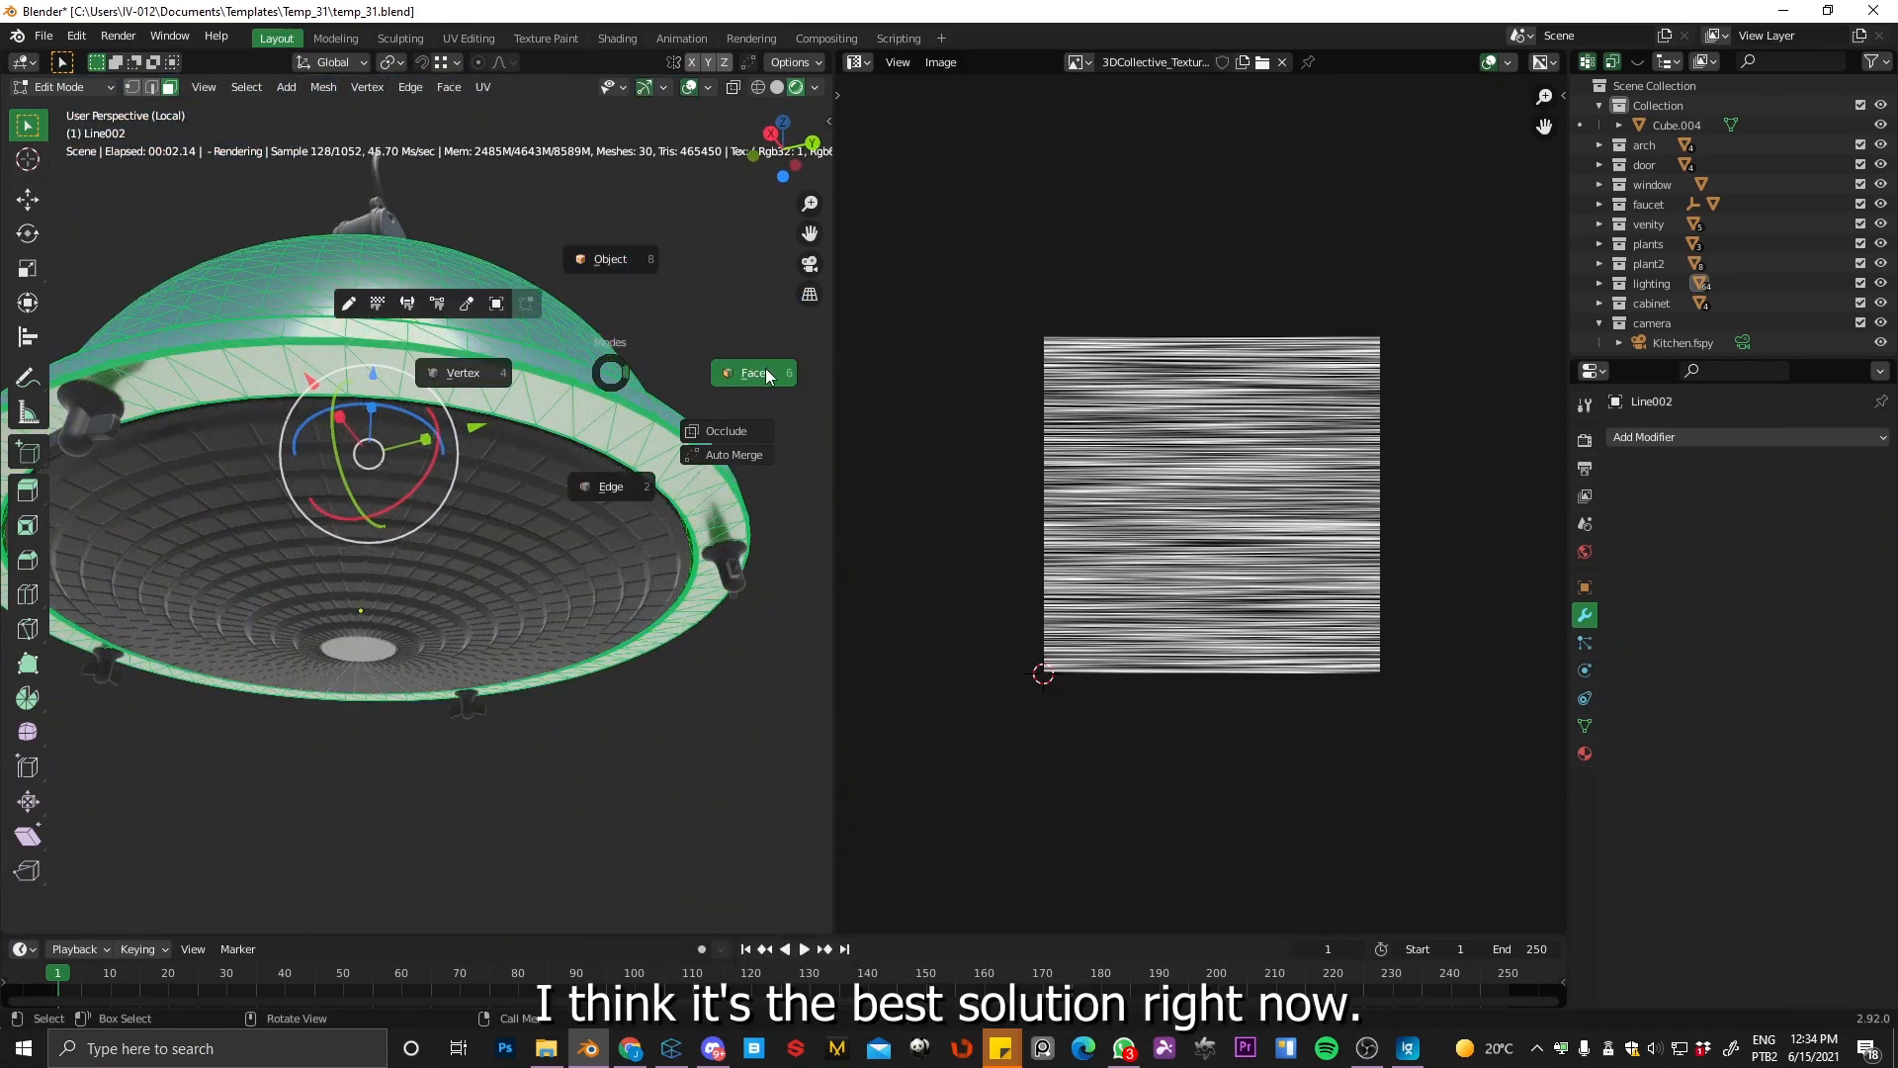
key("u")
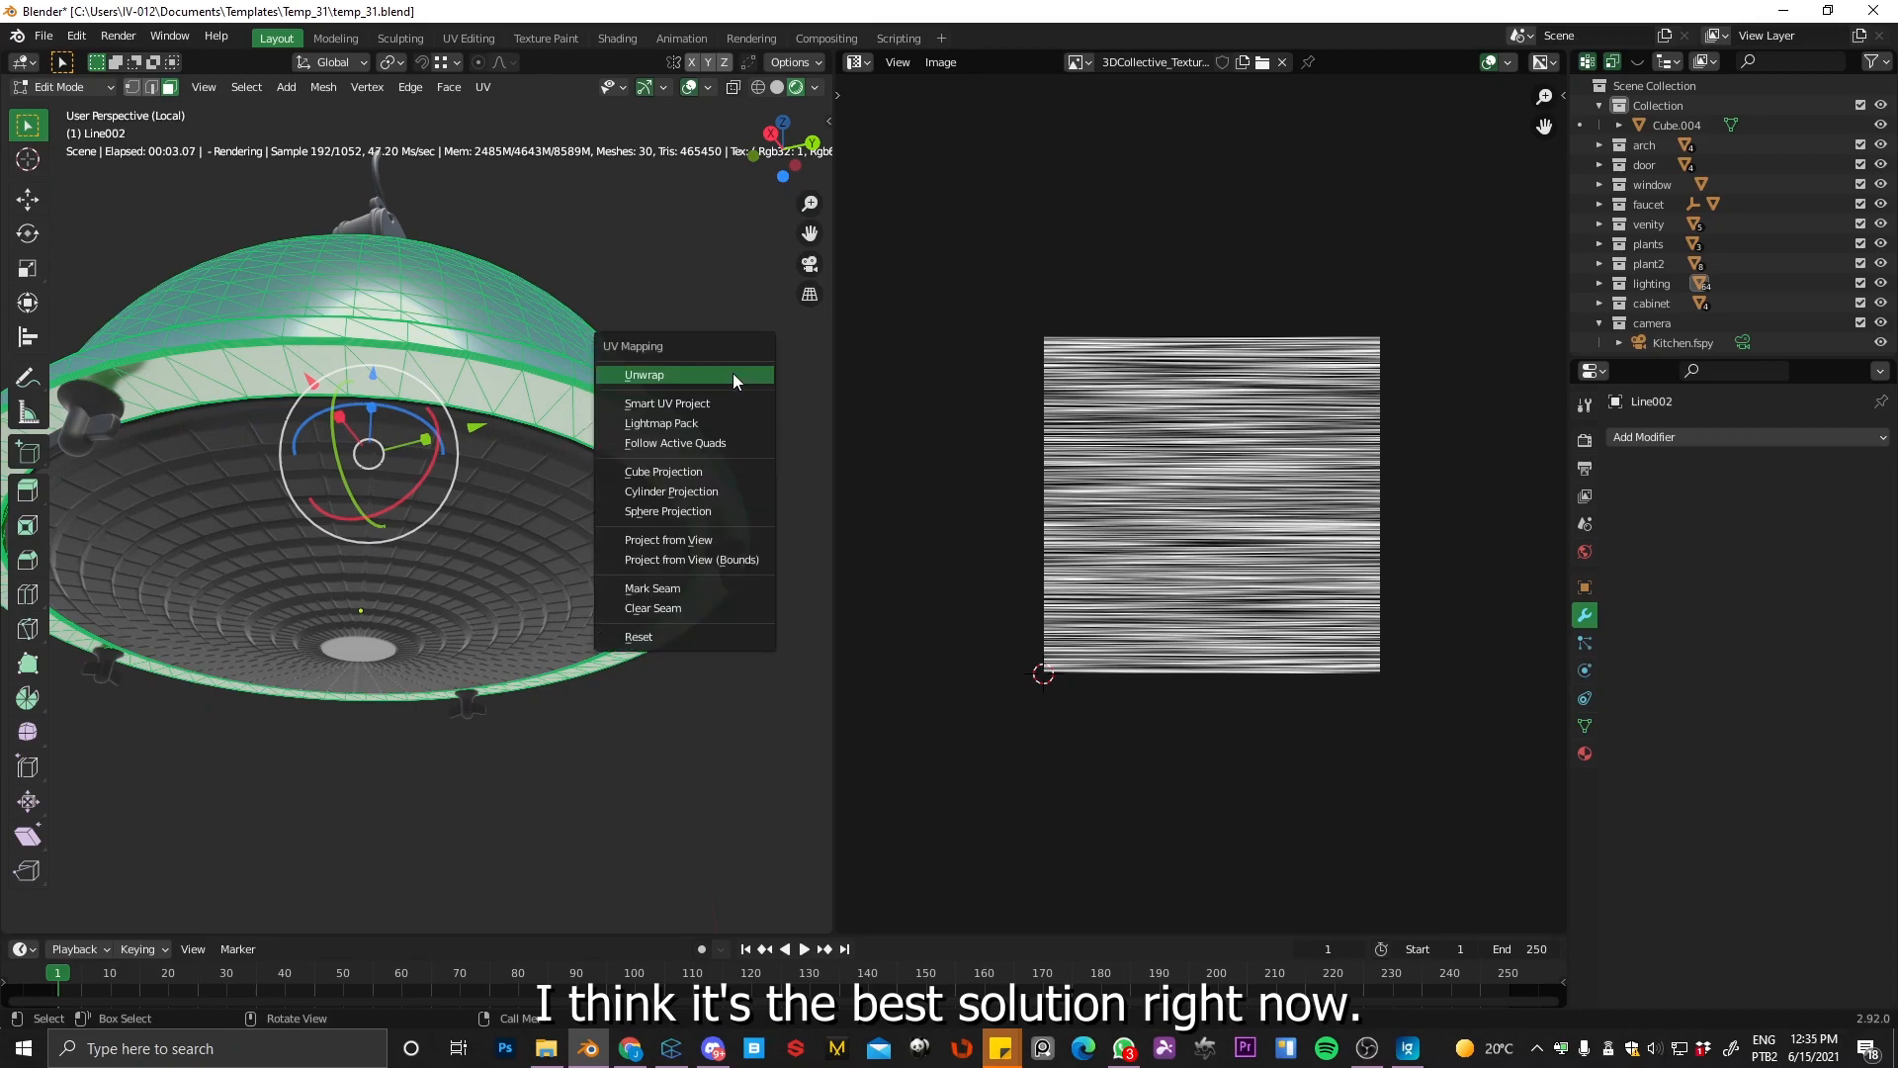
left_click(677, 377)
Step: Return the pendant shade to Object Mode and check the scratches around its highlight
middle_click_drag(413, 393, 491, 465)
key("ctrl+Tab")
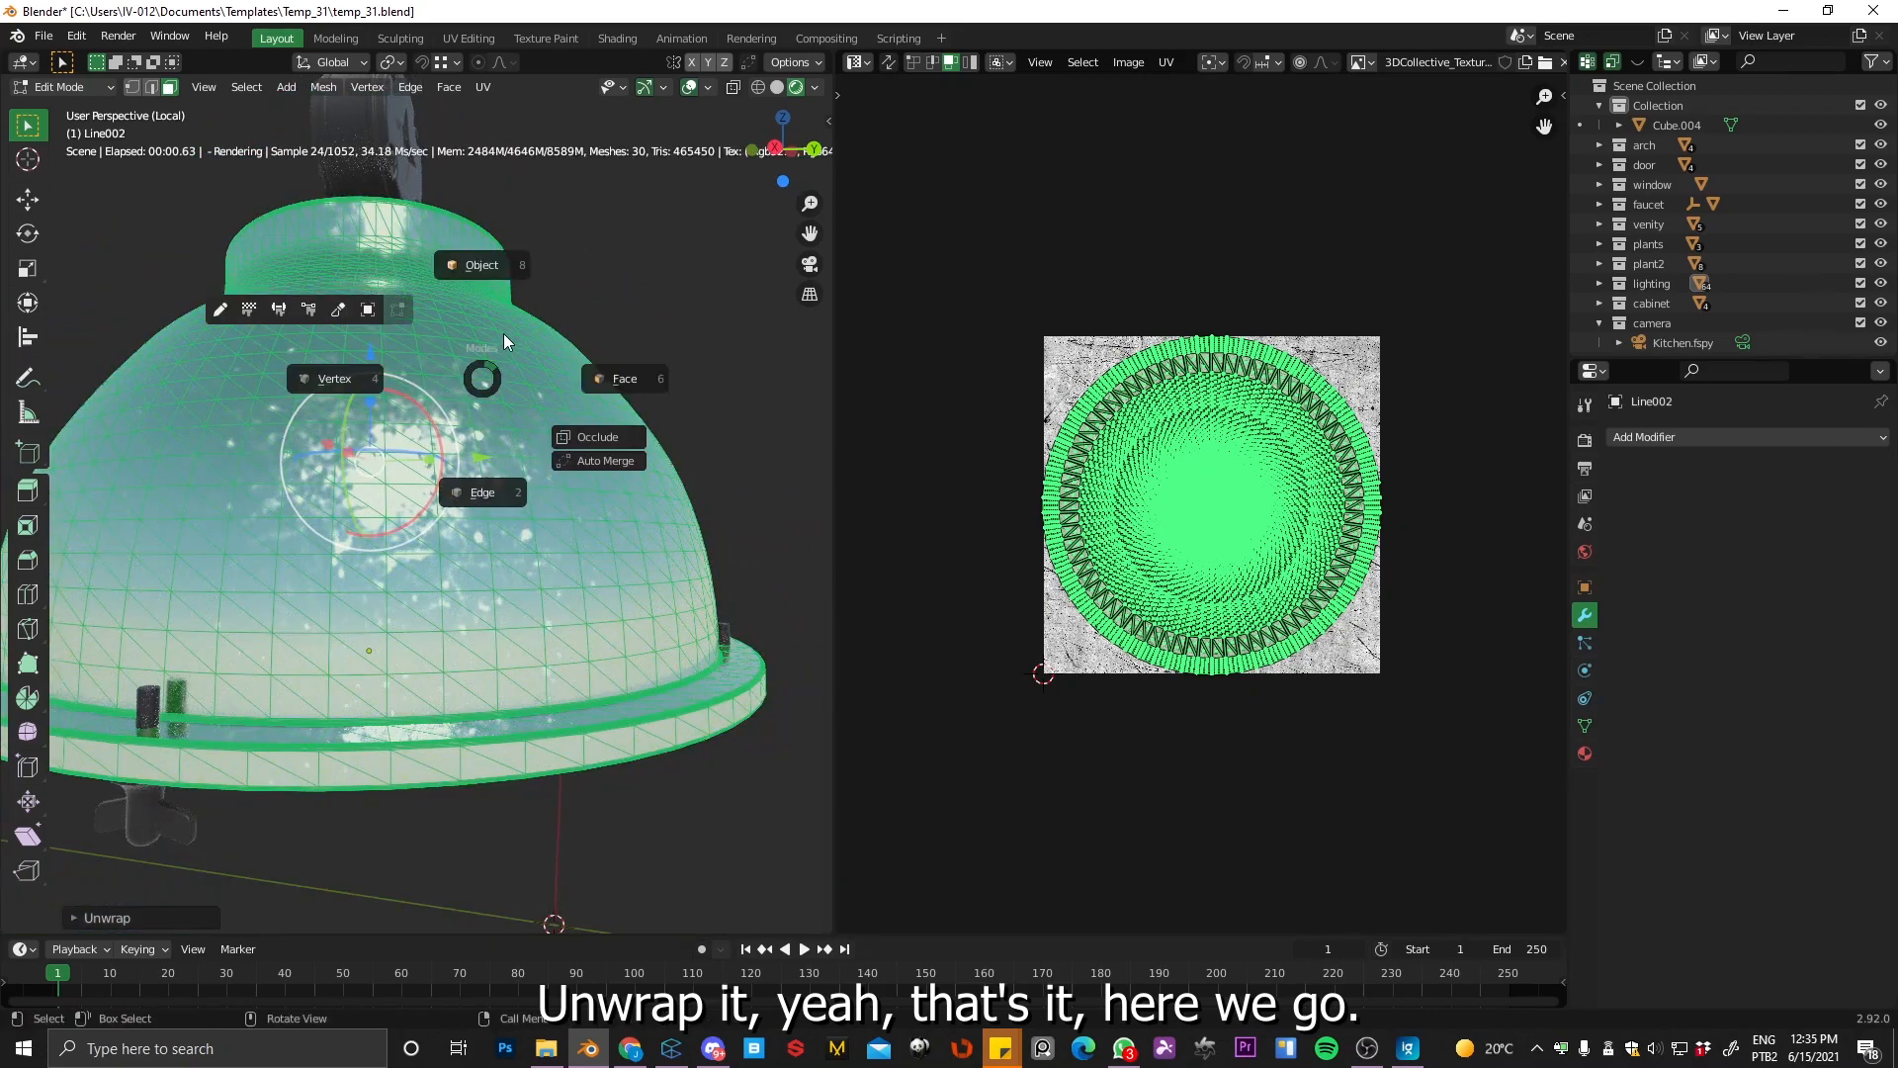
left_click(474, 275)
middle_click_drag(550, 537, 478, 565)
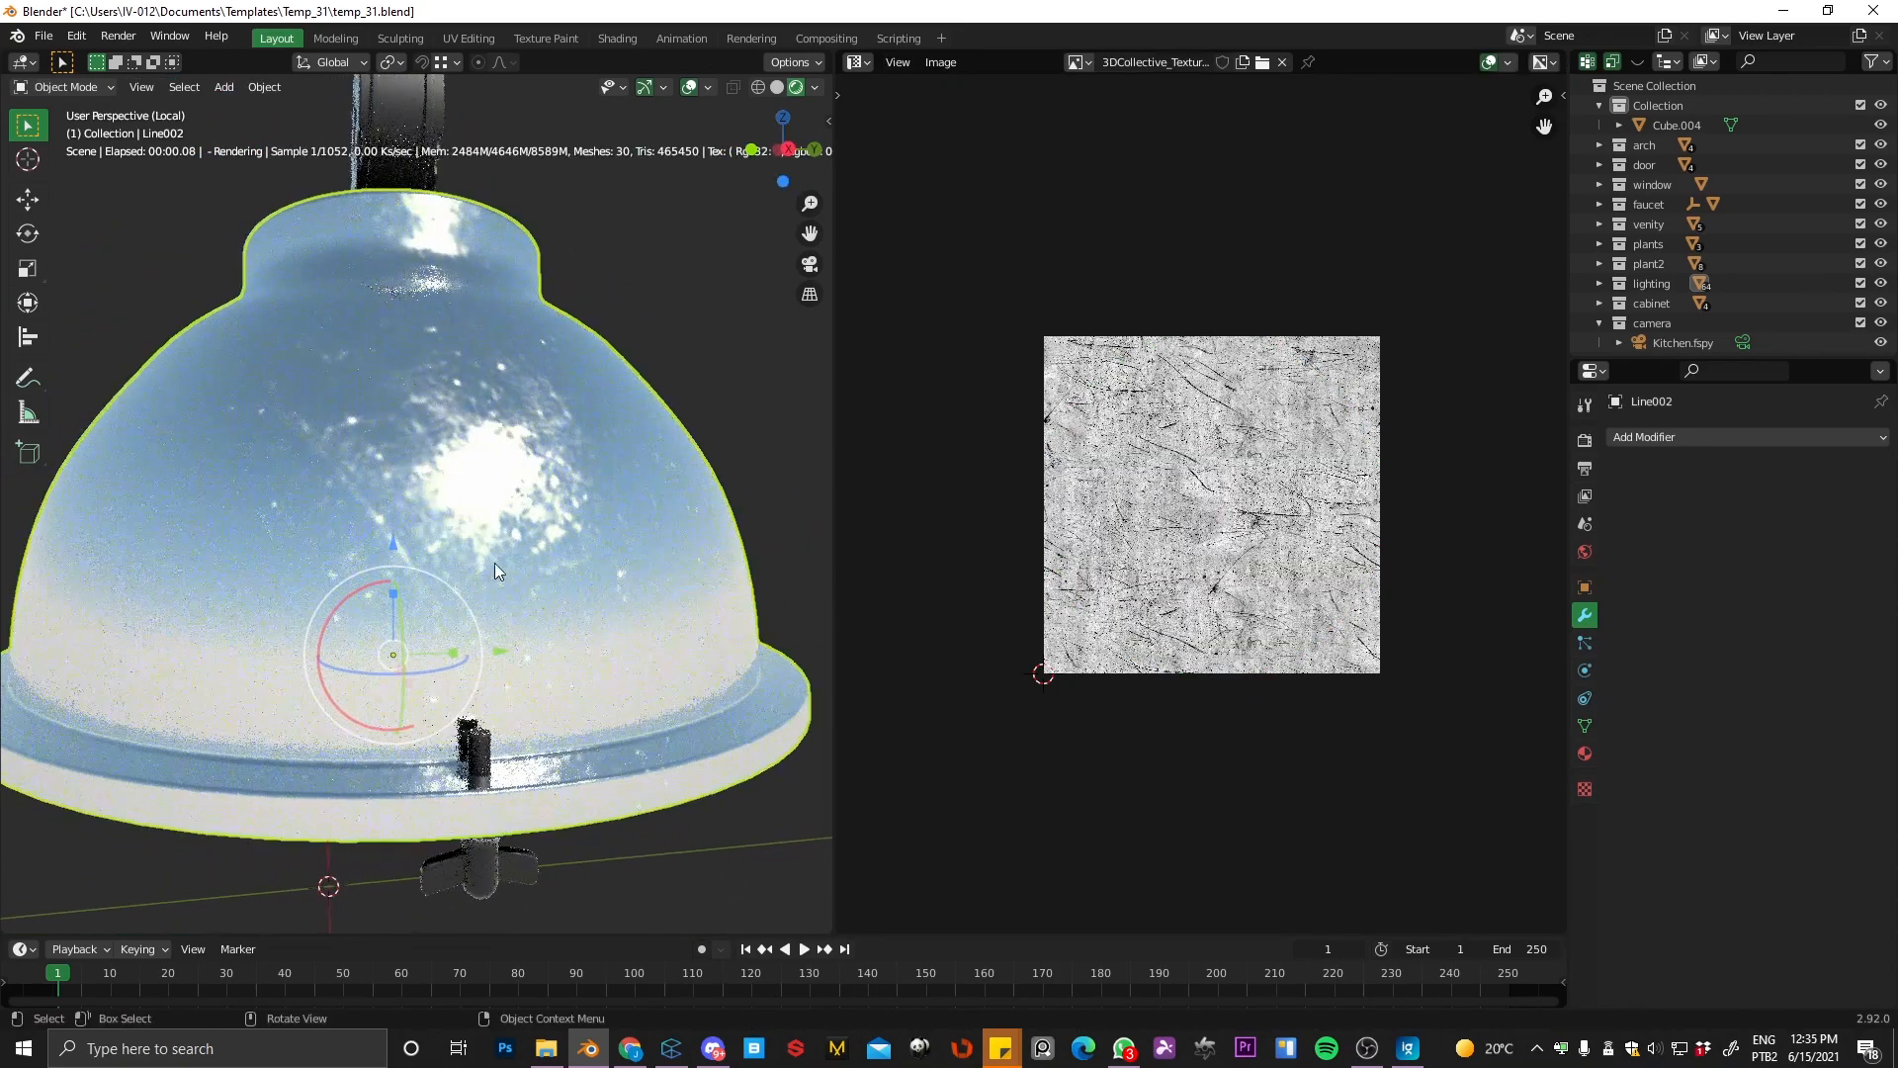
Step: Change the UV Editor area to the Shader Editor and set the scratches texture's Gamma to 0.100
left_click(856, 62)
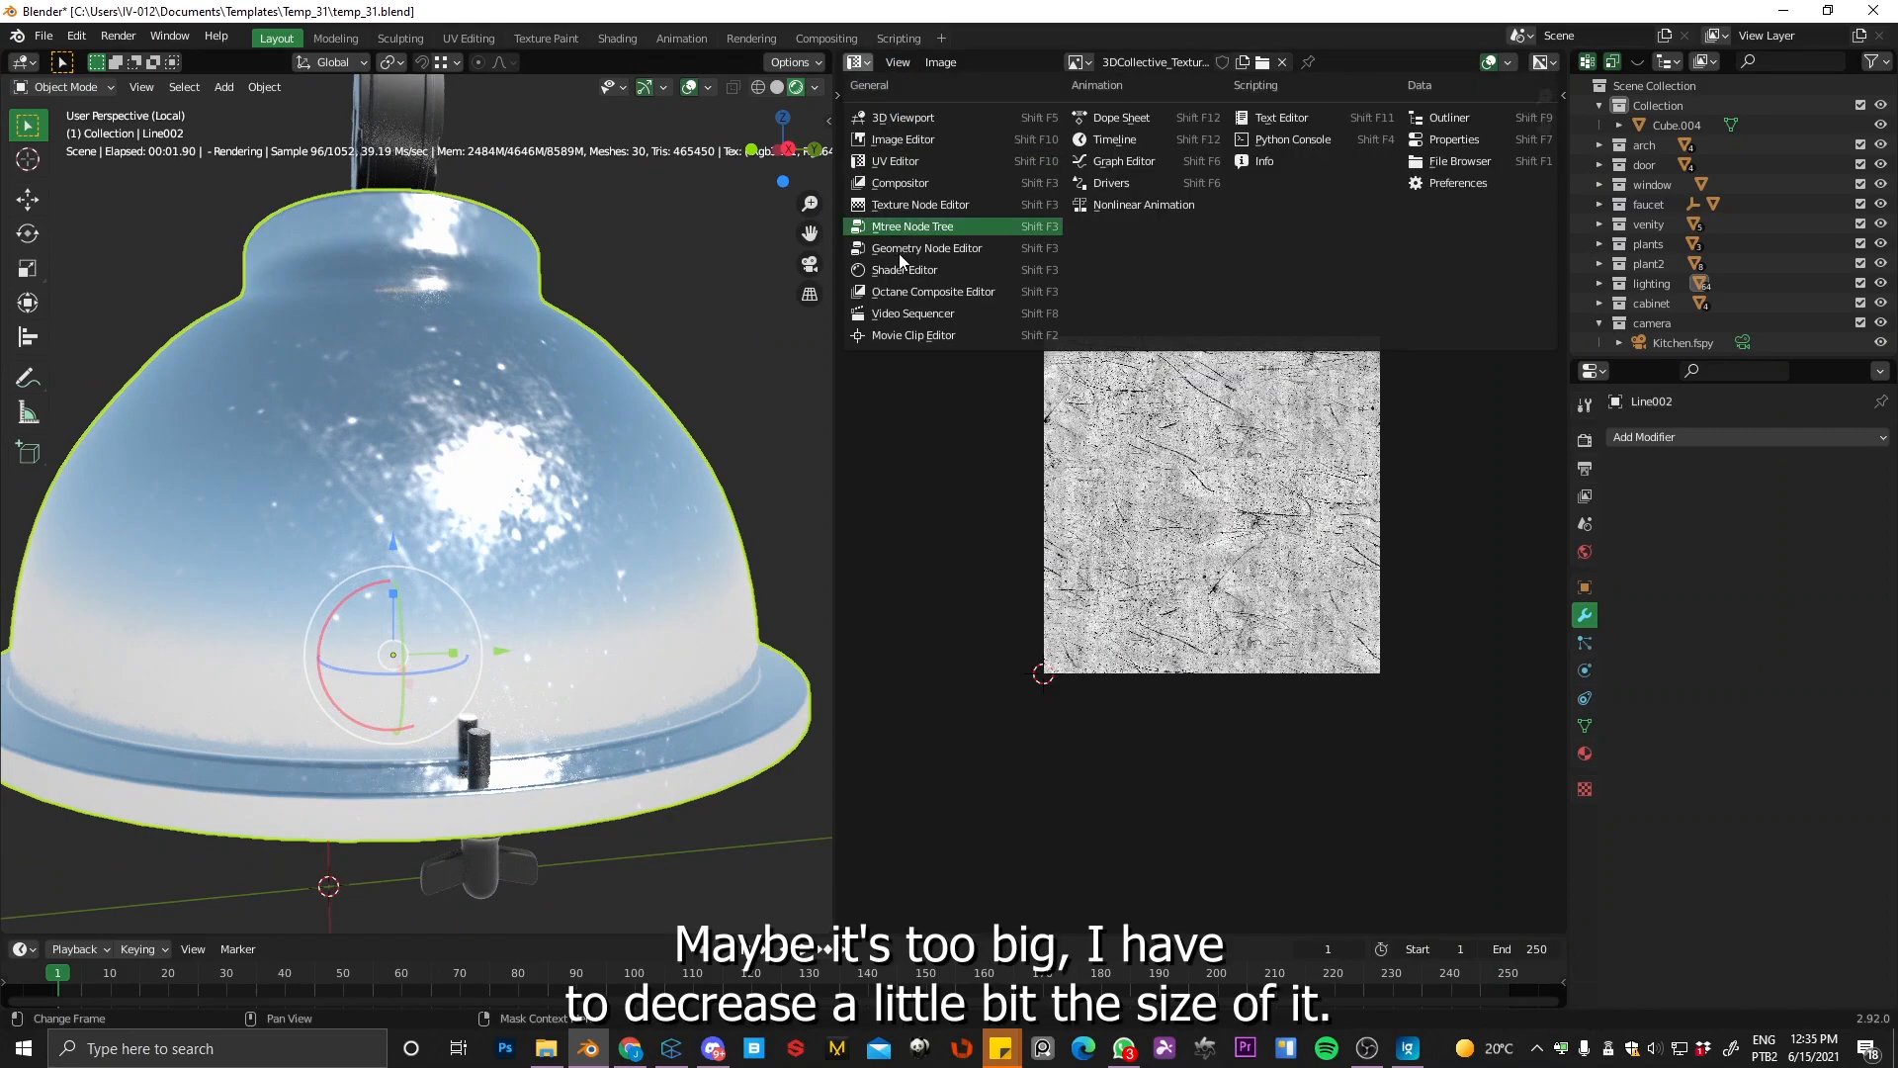
left_click(918, 273)
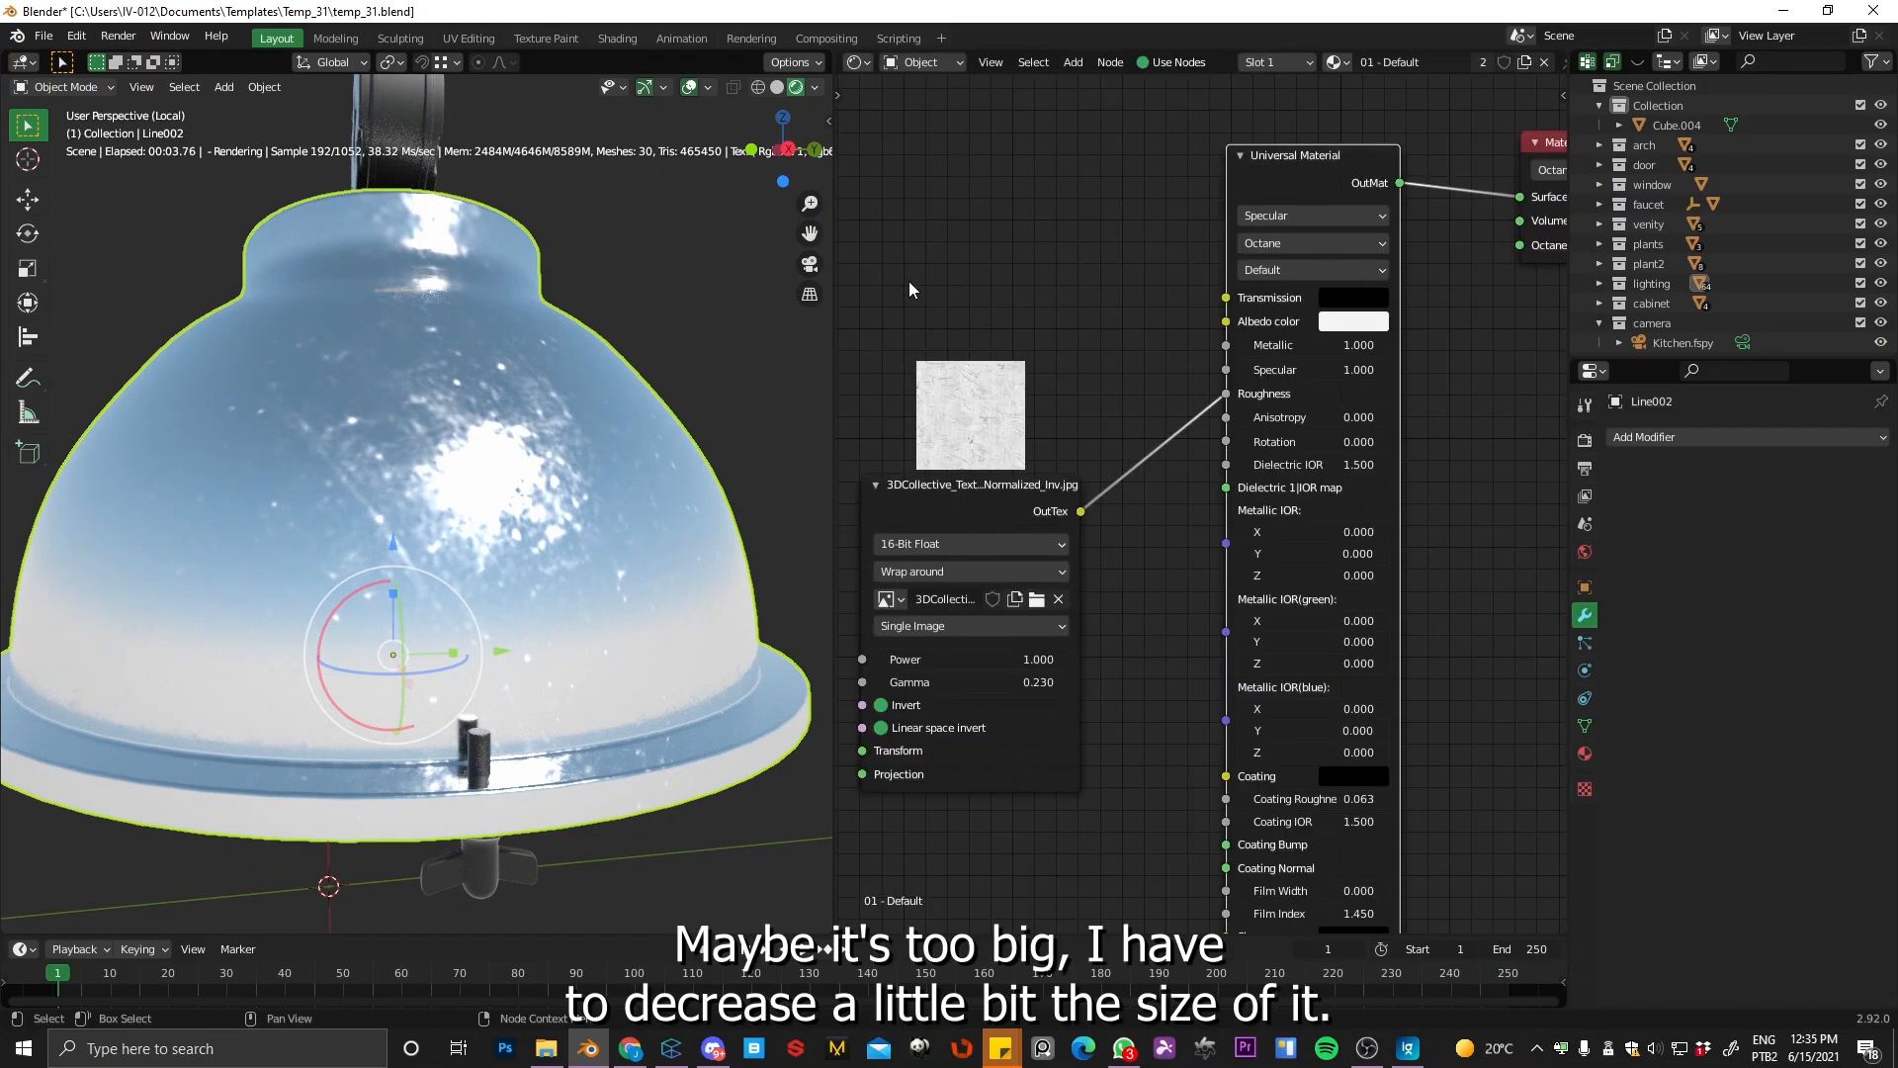
scroll(1048, 549, "up", 2)
left_click_drag(1008, 623, 969, 605)
Step: Add an Octane transform and projection setup to the scratches image texture node
right_click(1032, 373)
mouse_move(1033, 374)
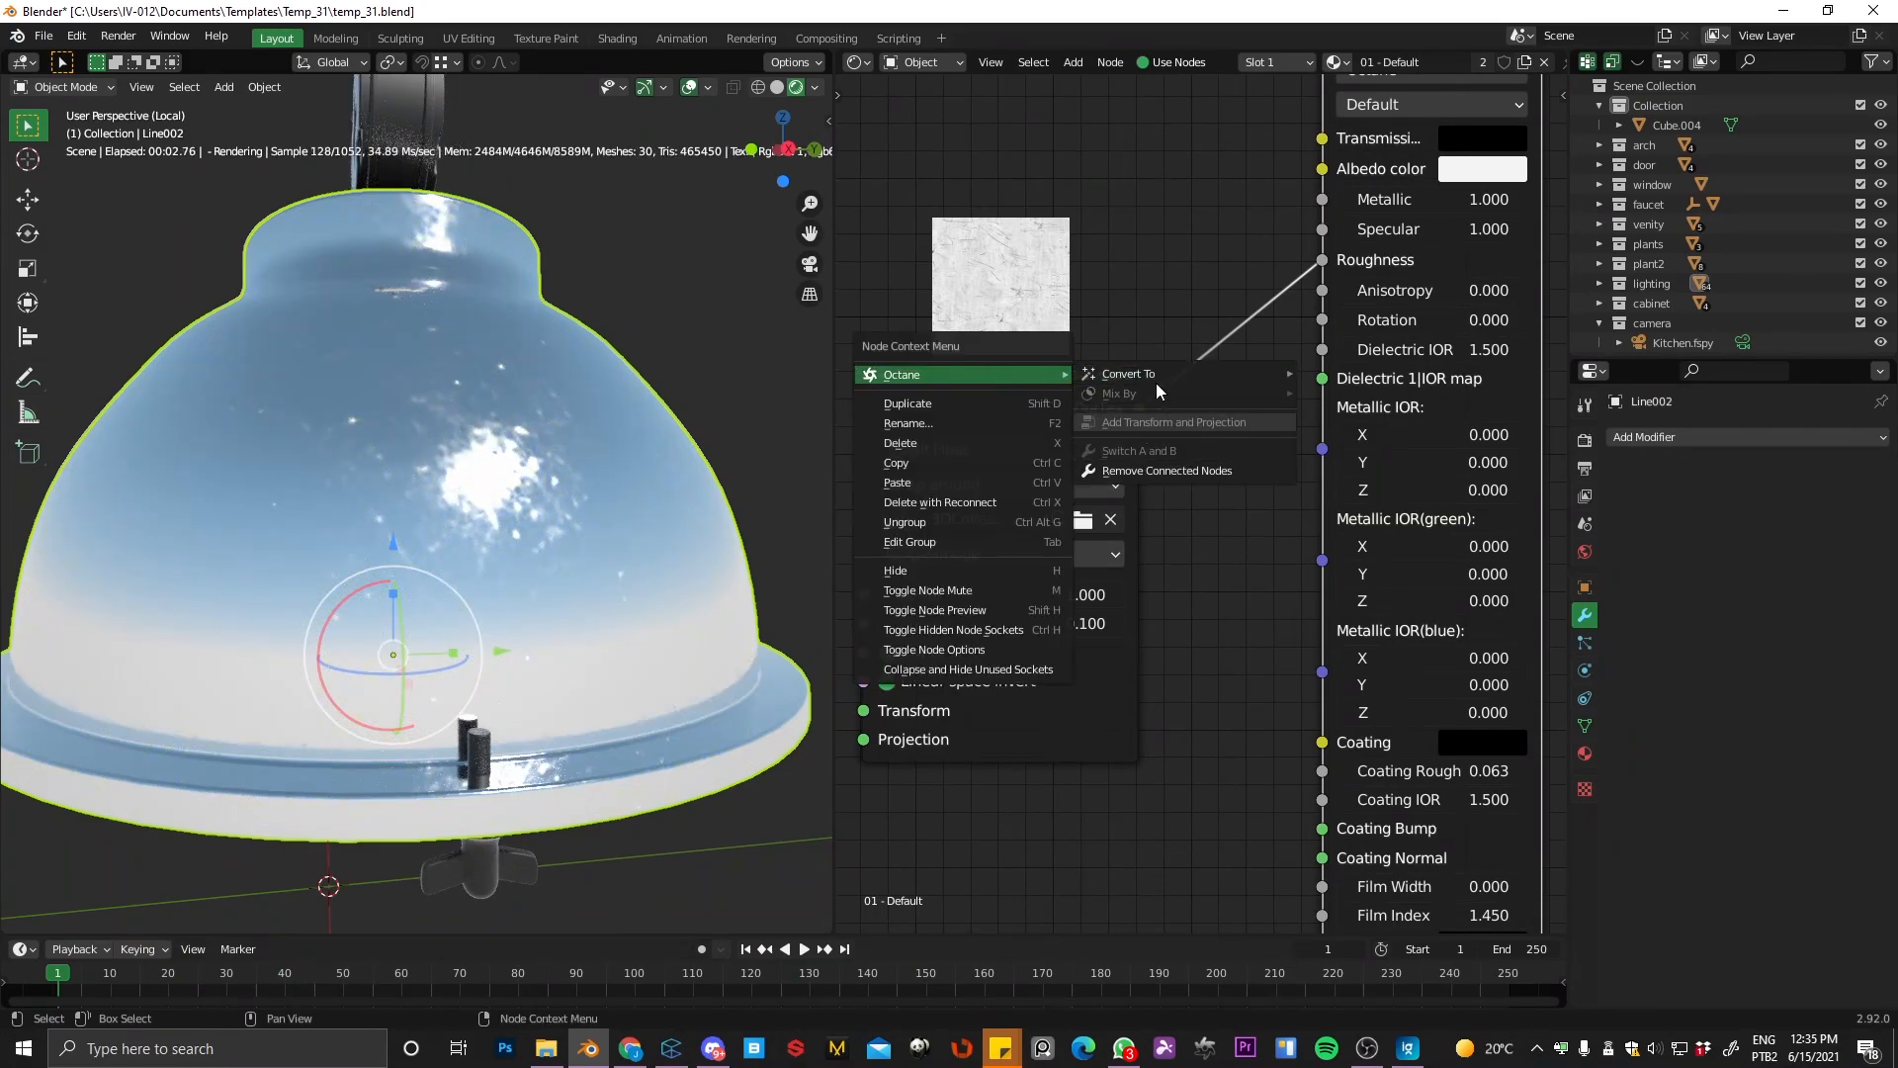
right_click(1083, 405)
mouse_move(1066, 384)
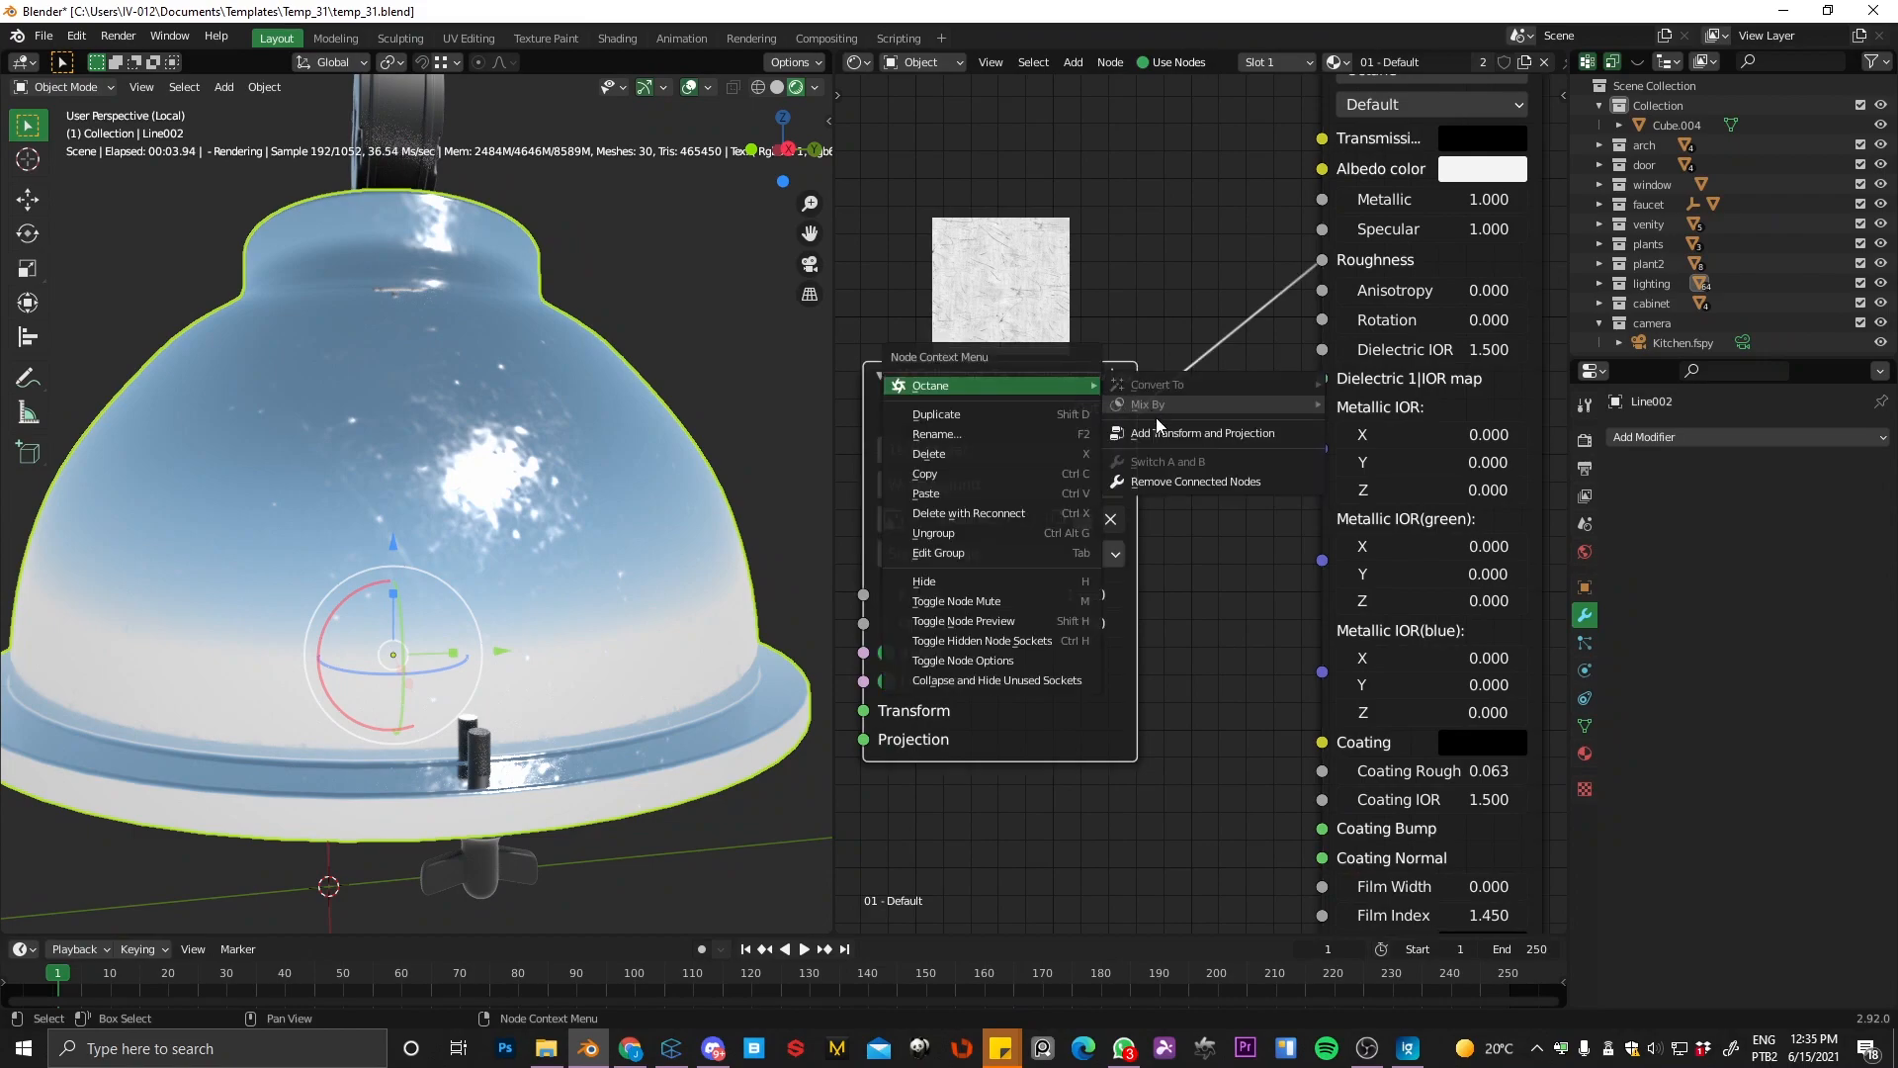
left_click(1179, 435)
left_click(1165, 557)
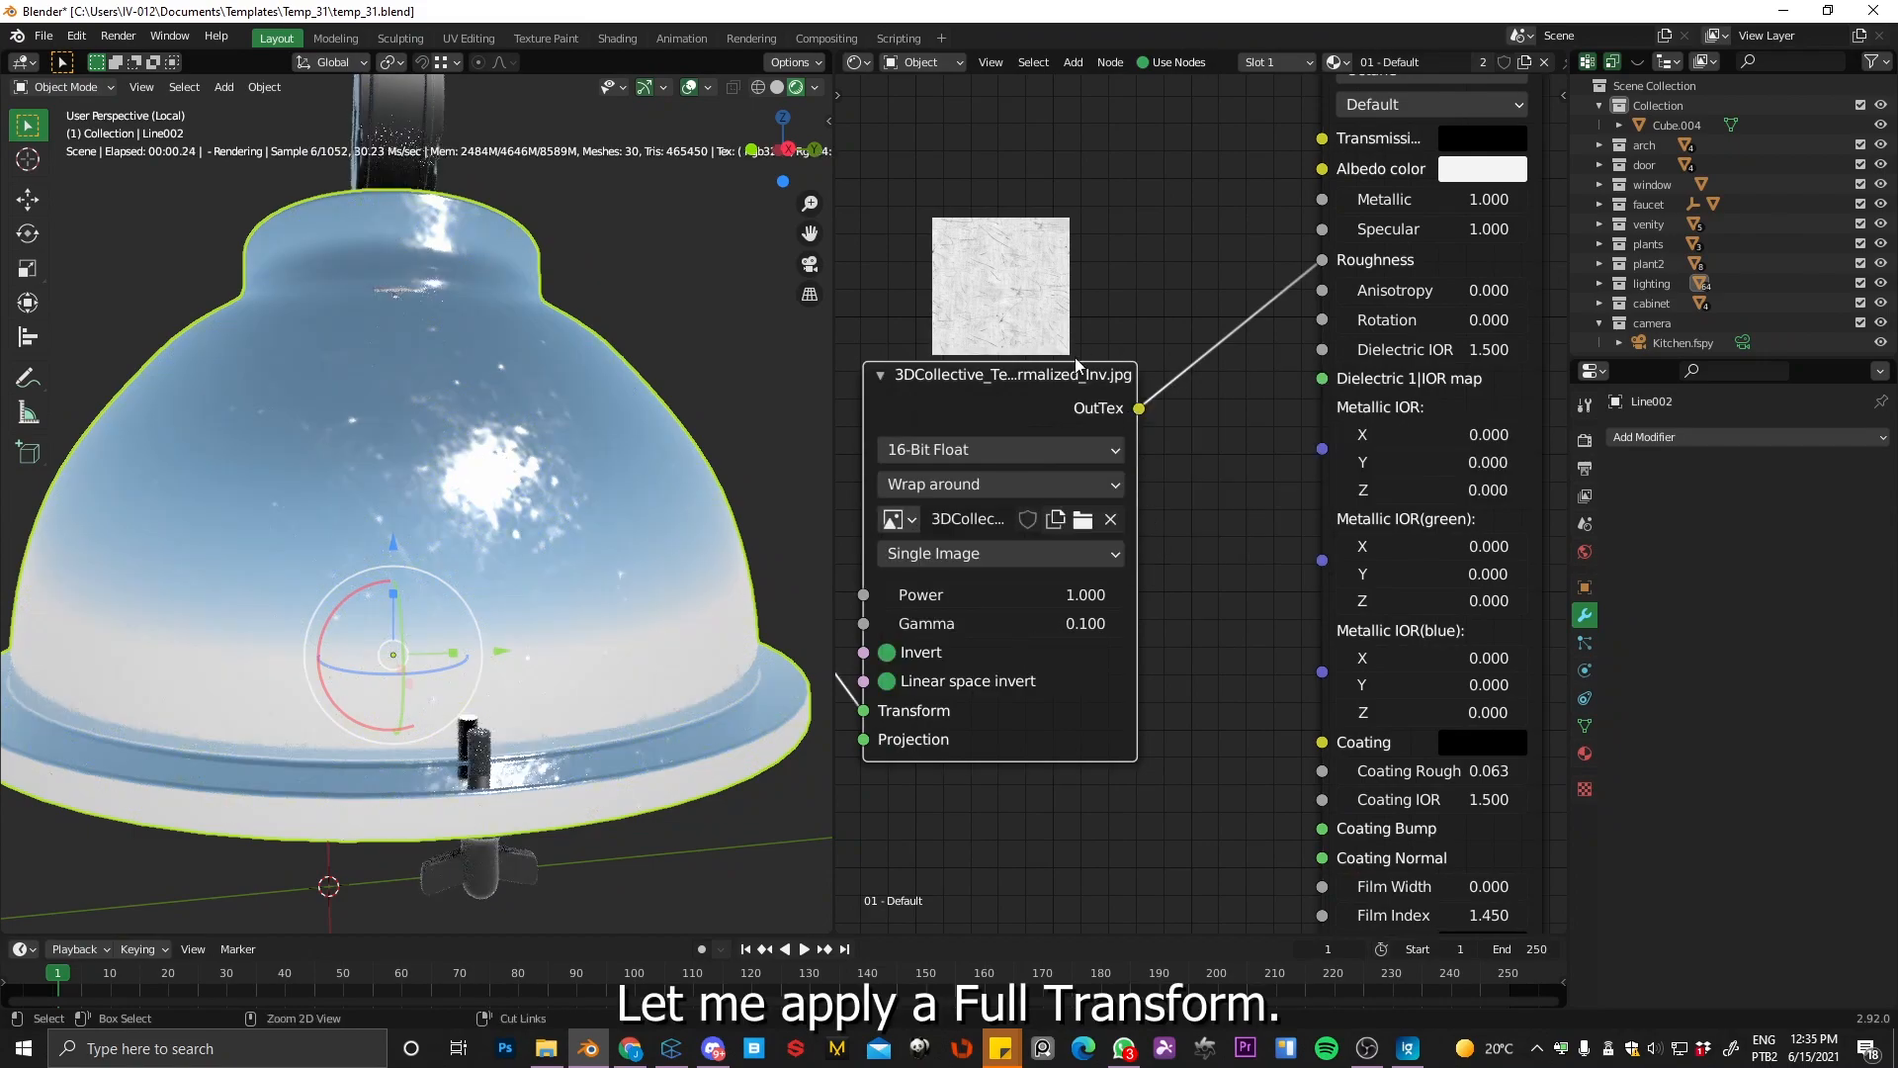
Step: Try a Scale of 0.5 on all three axes of the scratches texture's Full Transform
scroll(1093, 454, "up", 1)
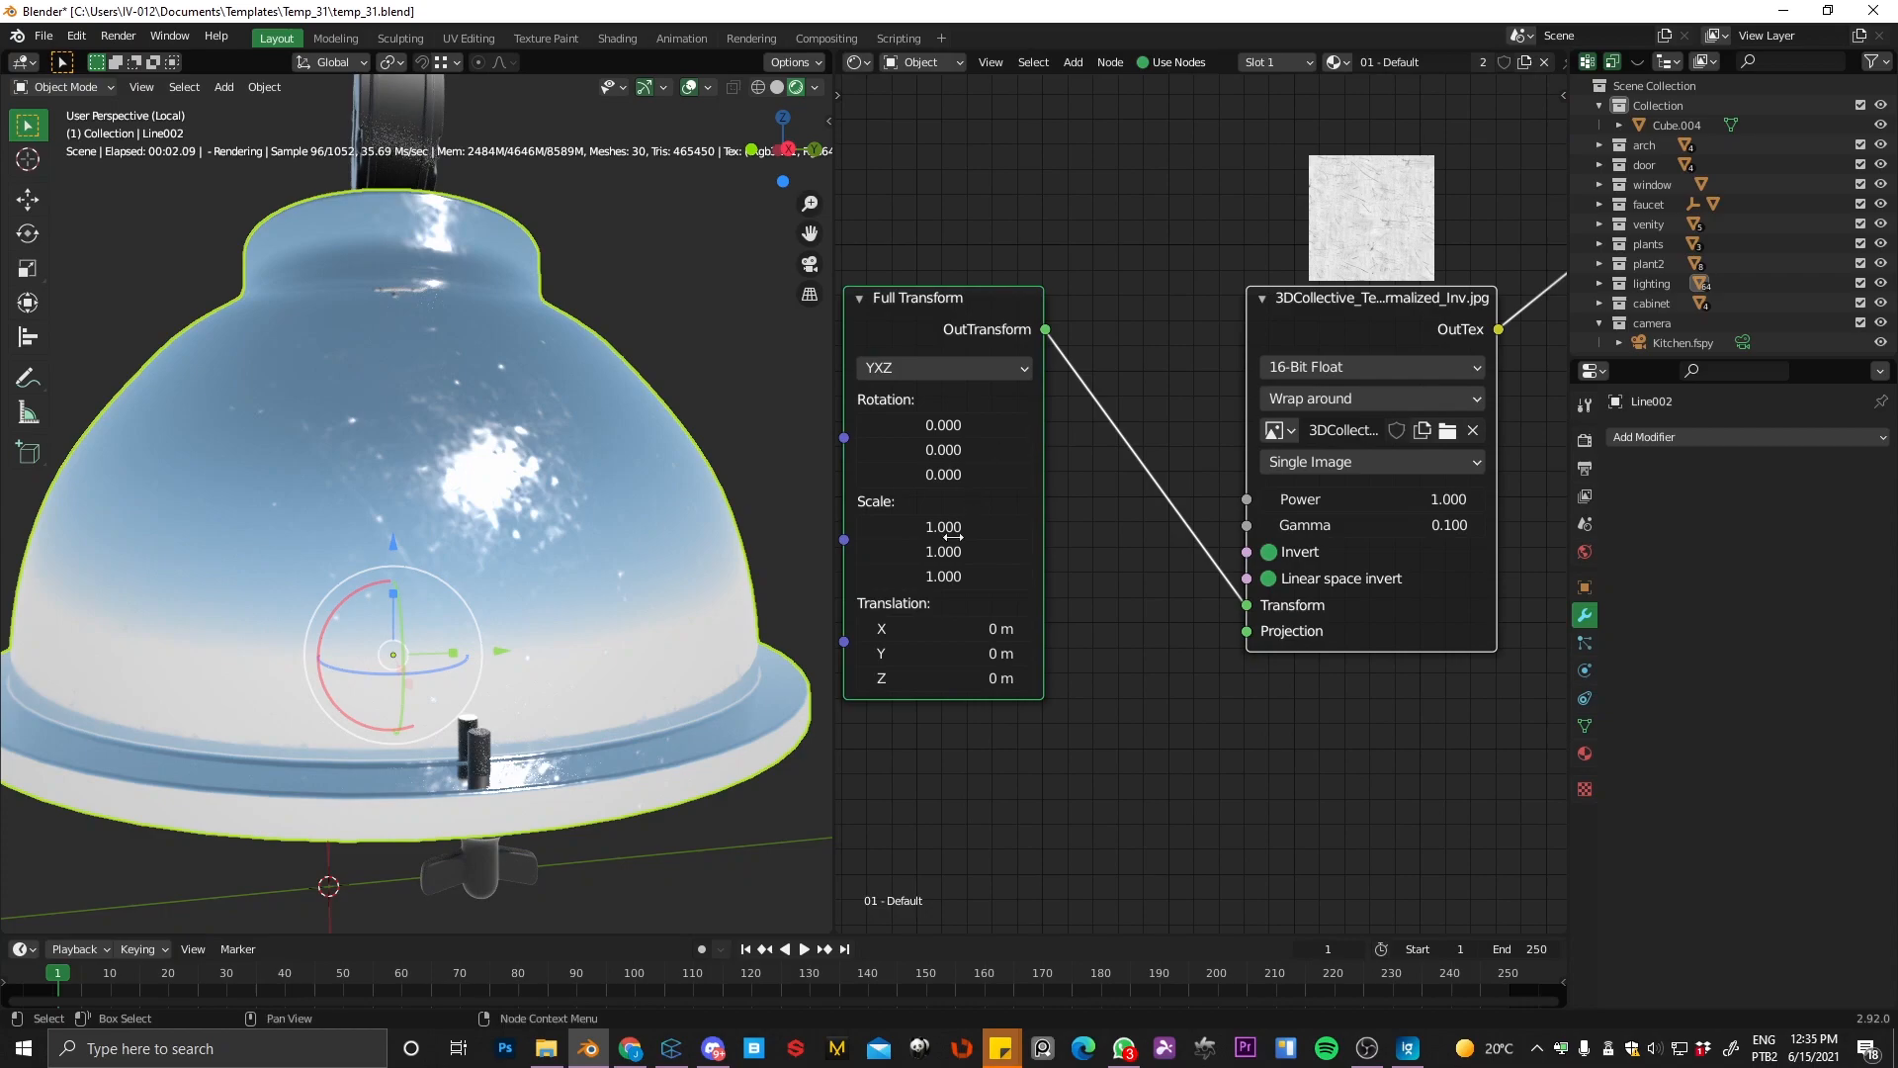
left_click_drag(938, 583, 904, 597)
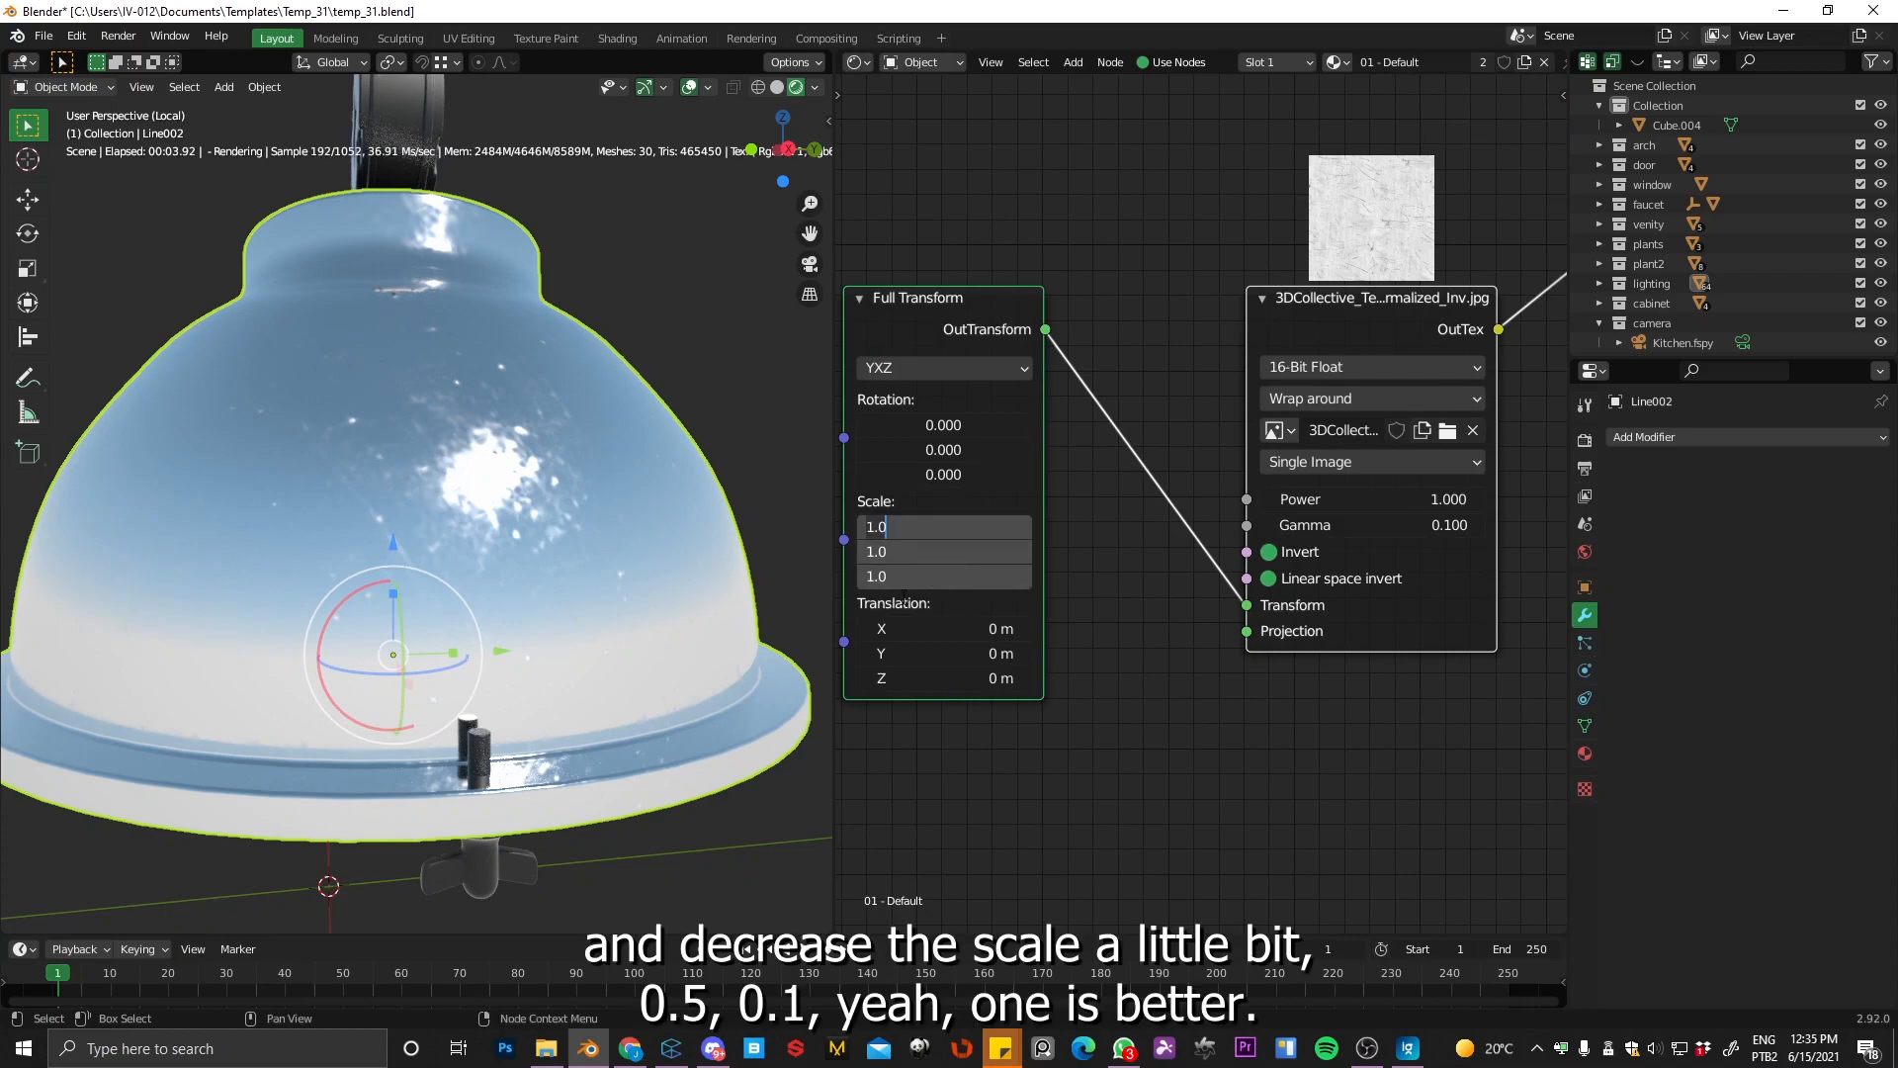
type("0.5")
key("Return")
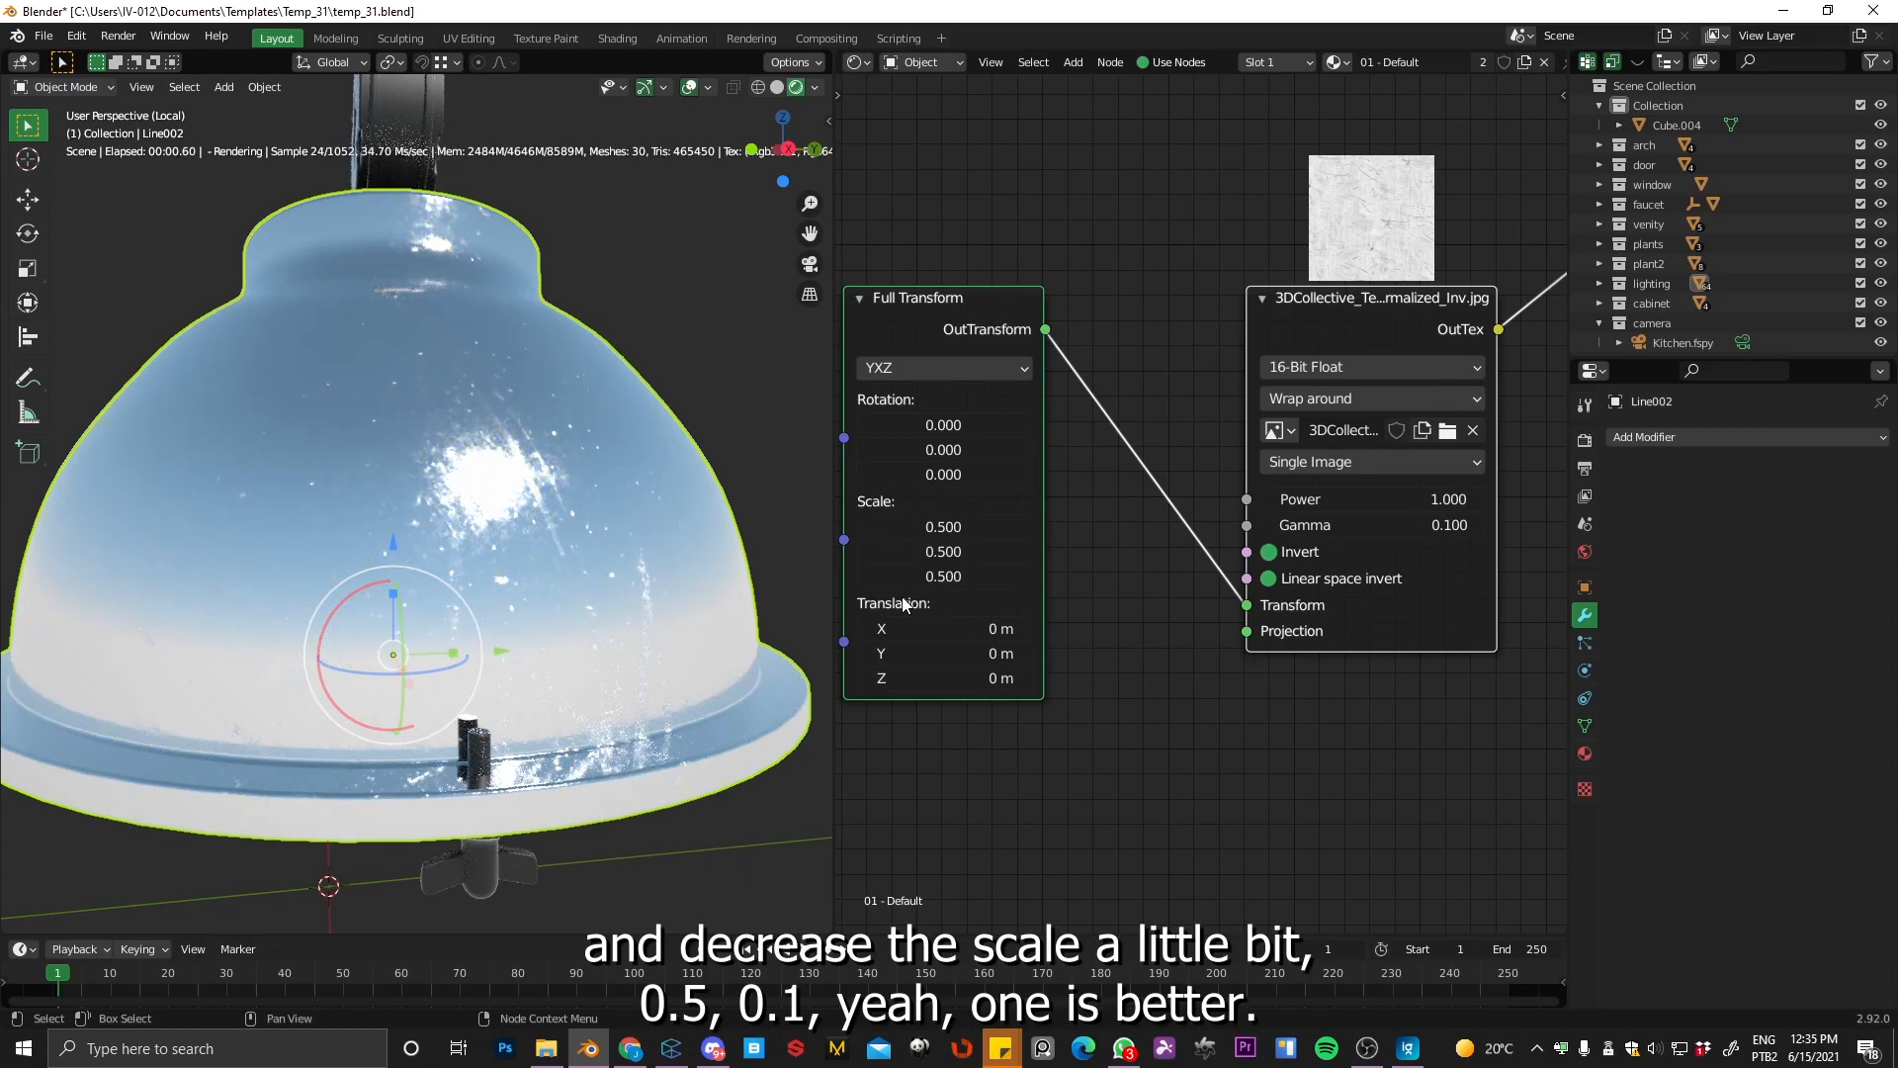
Step: Set all three Scale values of the scratches texture's Full Transform to 0.1 and check the shade from below
left_click_drag(950, 572, 917, 602)
type("0.1")
key("Return")
scroll(553, 508, "down", 2)
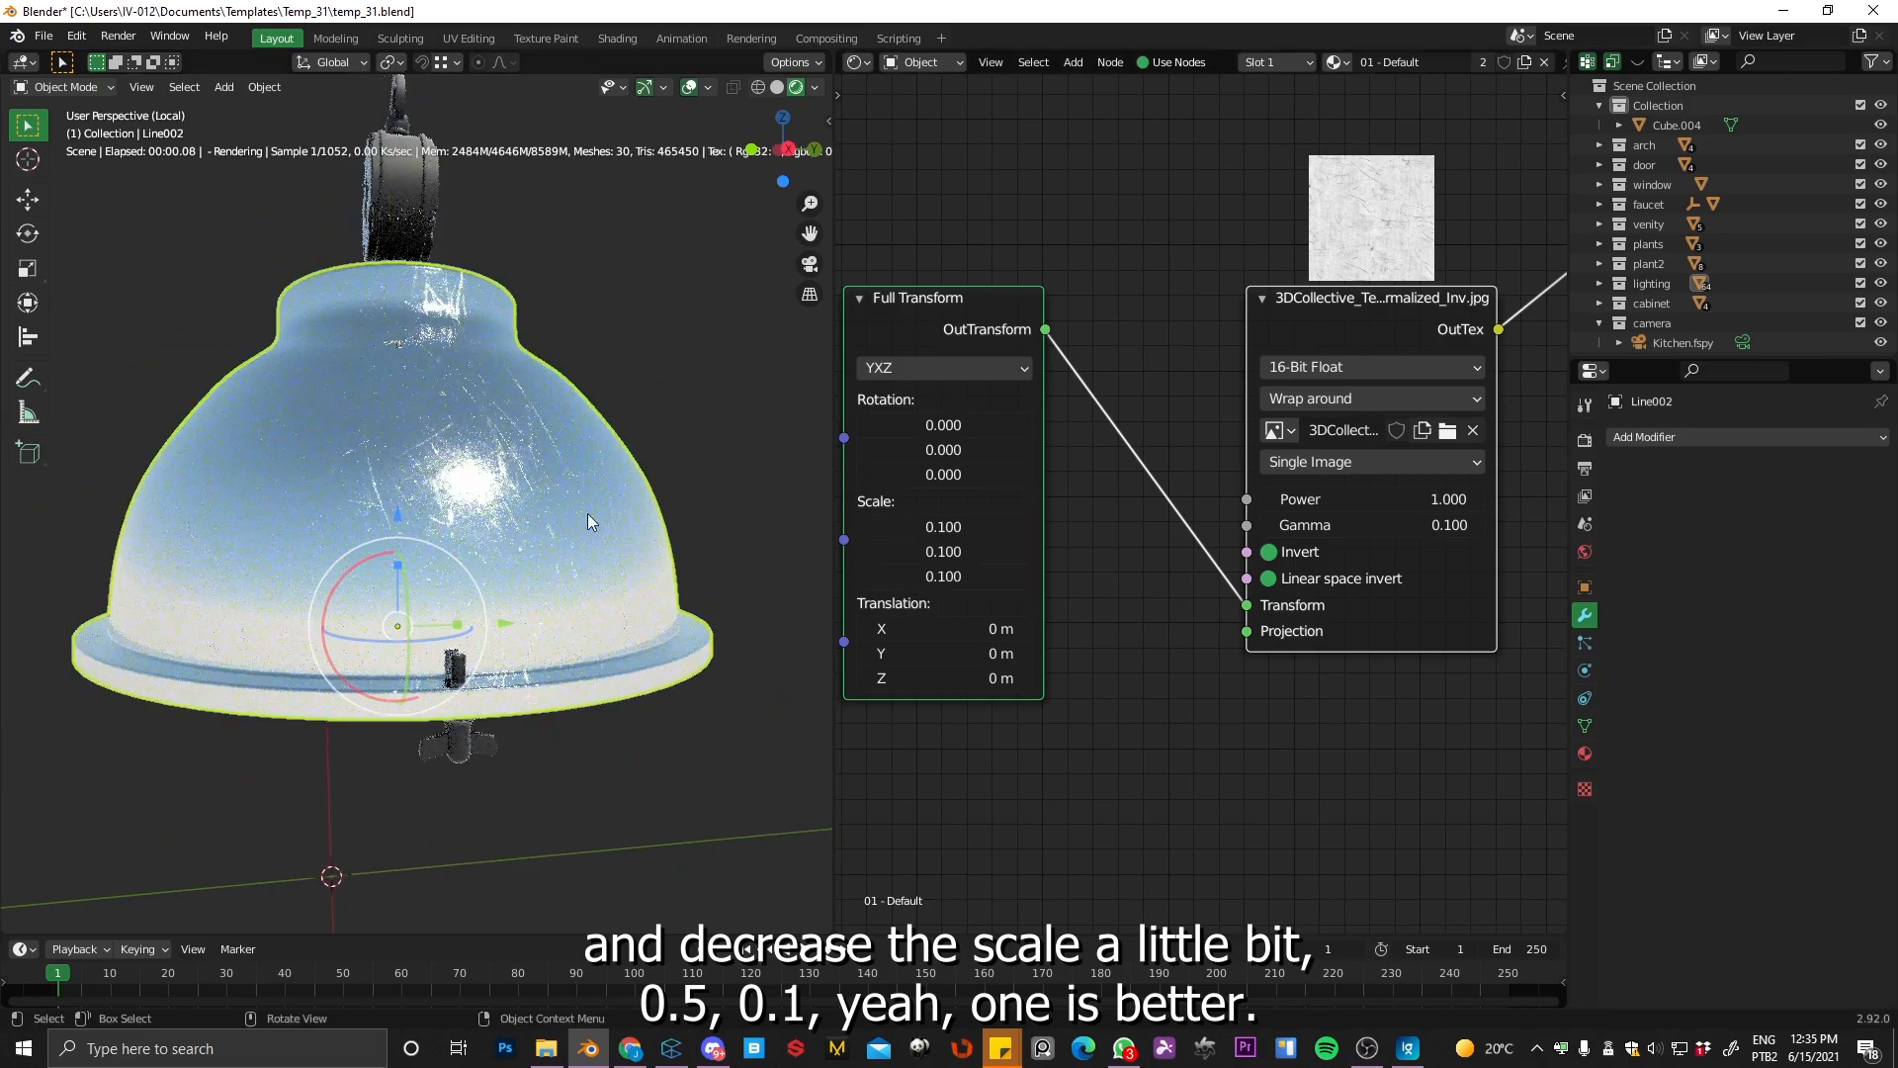
scroll(494, 548, "down", 2)
middle_click_drag(491, 539, 512, 607)
middle_click_drag(1128, 408, 829, 434)
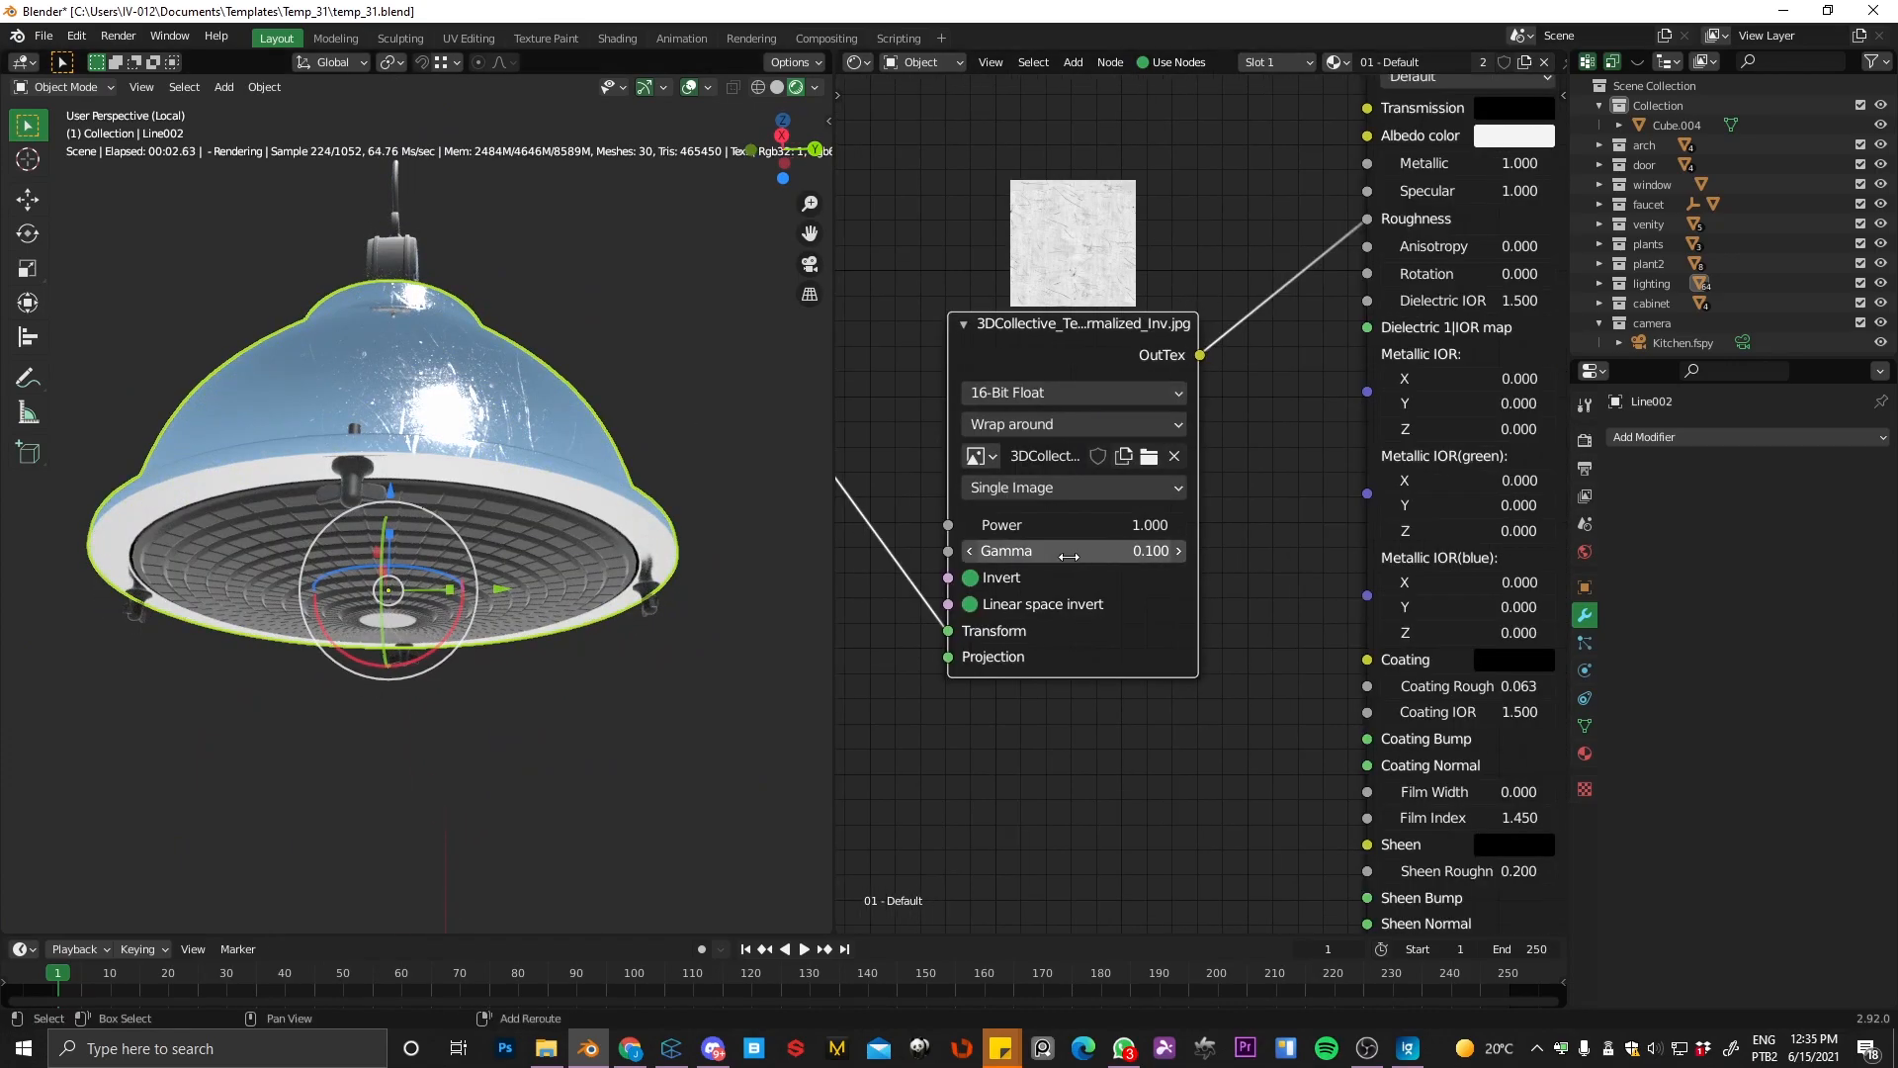
Step: Move the Full Transform and scratches texture nodes away from the Universal Material to make room between them
left_click_drag(1070, 557, 974, 557)
middle_click_drag(1175, 390, 1194, 470)
middle_click_drag(1194, 470, 1147, 475, "ctrl")
middle_click_drag(907, 410, 1045, 451)
left_click_drag(1004, 499, 938, 546)
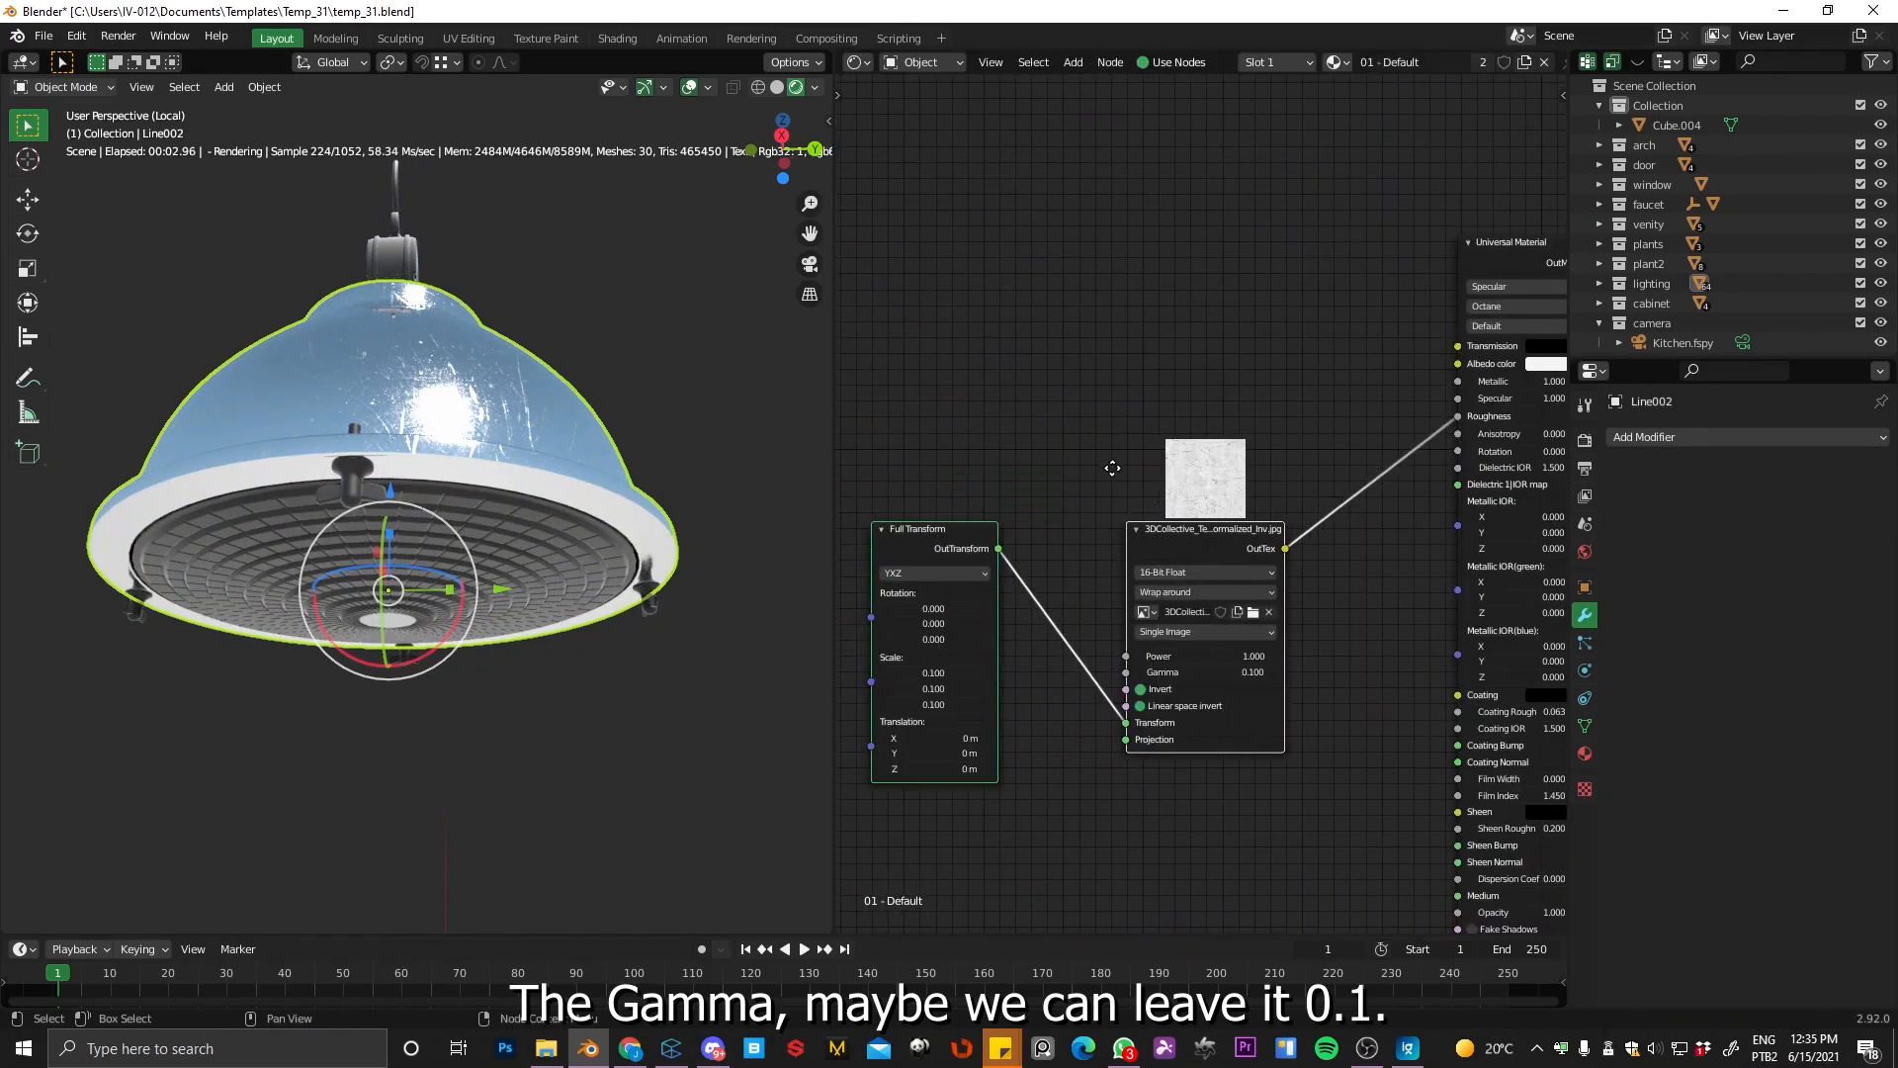
left_click(1014, 398)
left_click(1297, 559)
Step: Insert a Gradient Tex between the scratches texture and the material's Roughness, moving its black stop to position 0.064
key("shift+a")
left_click(1301, 555)
type("gra")
key("Down")
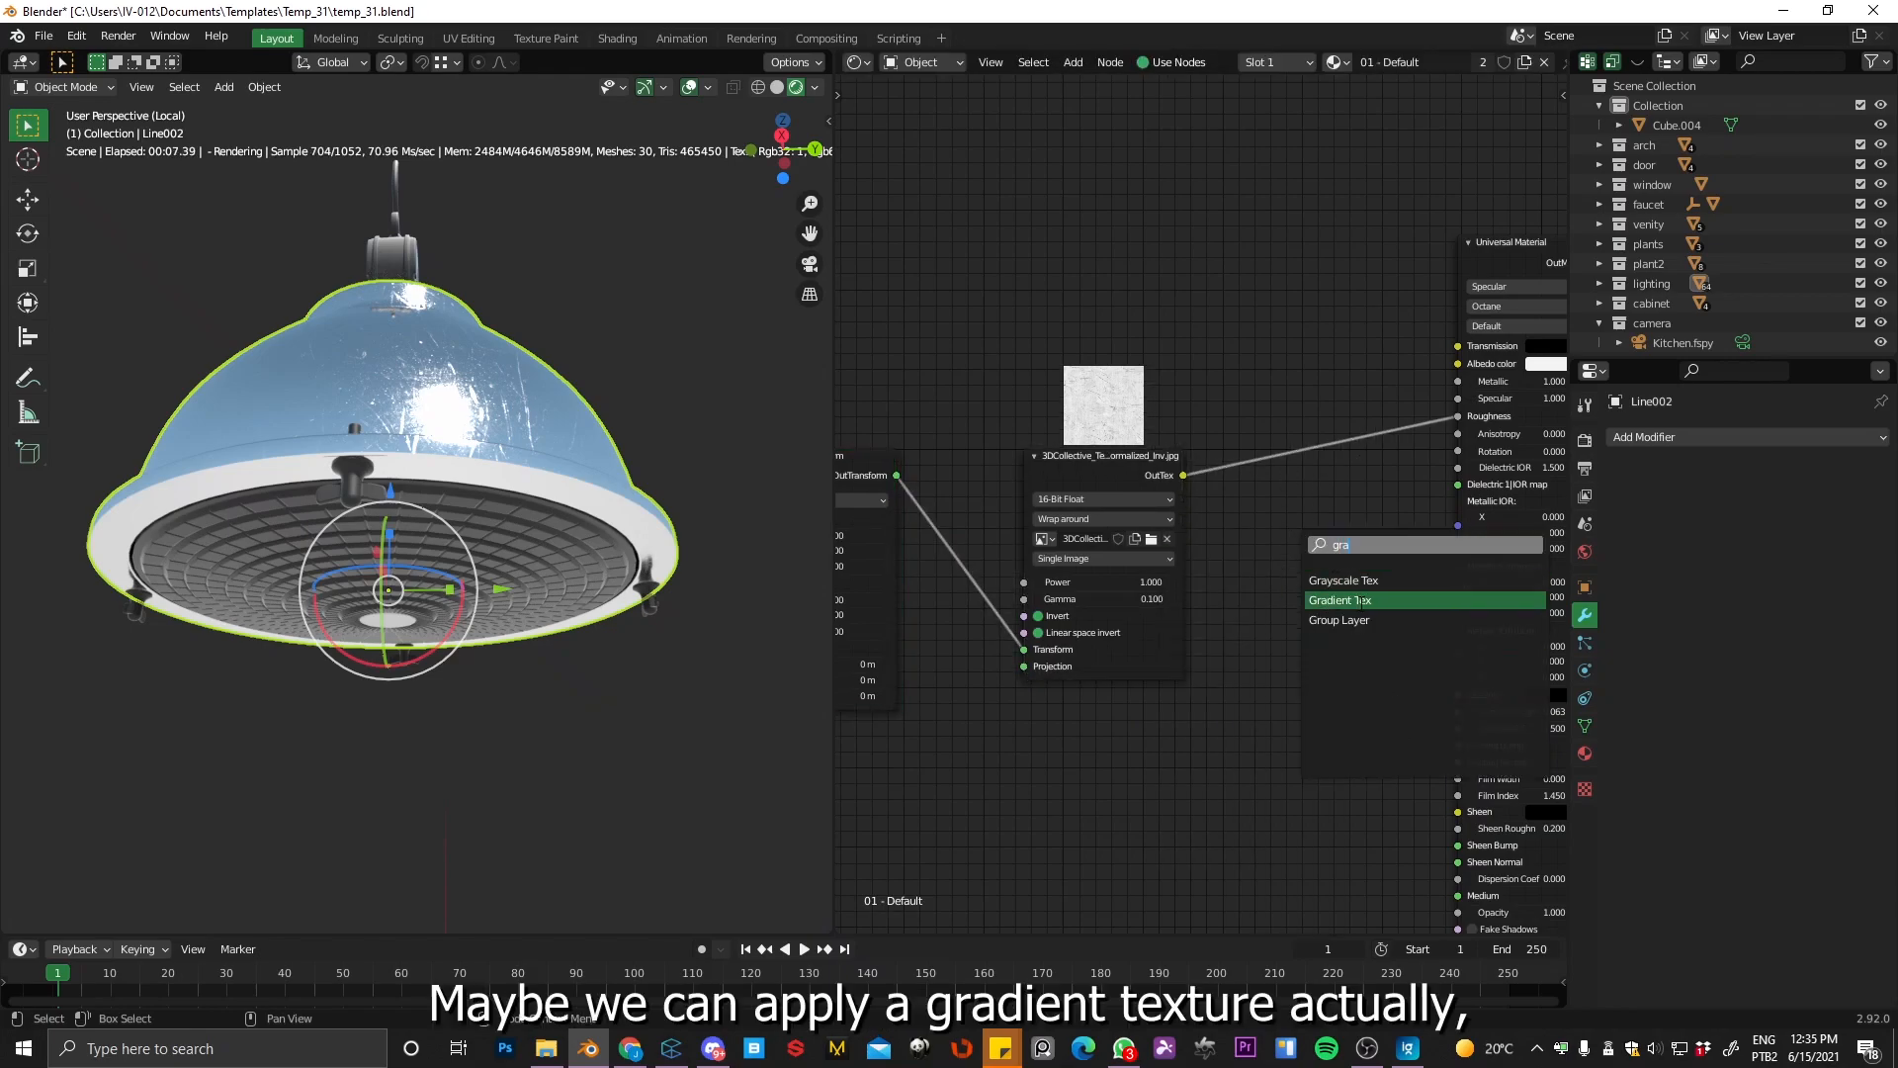
key("Return")
left_click(1320, 534)
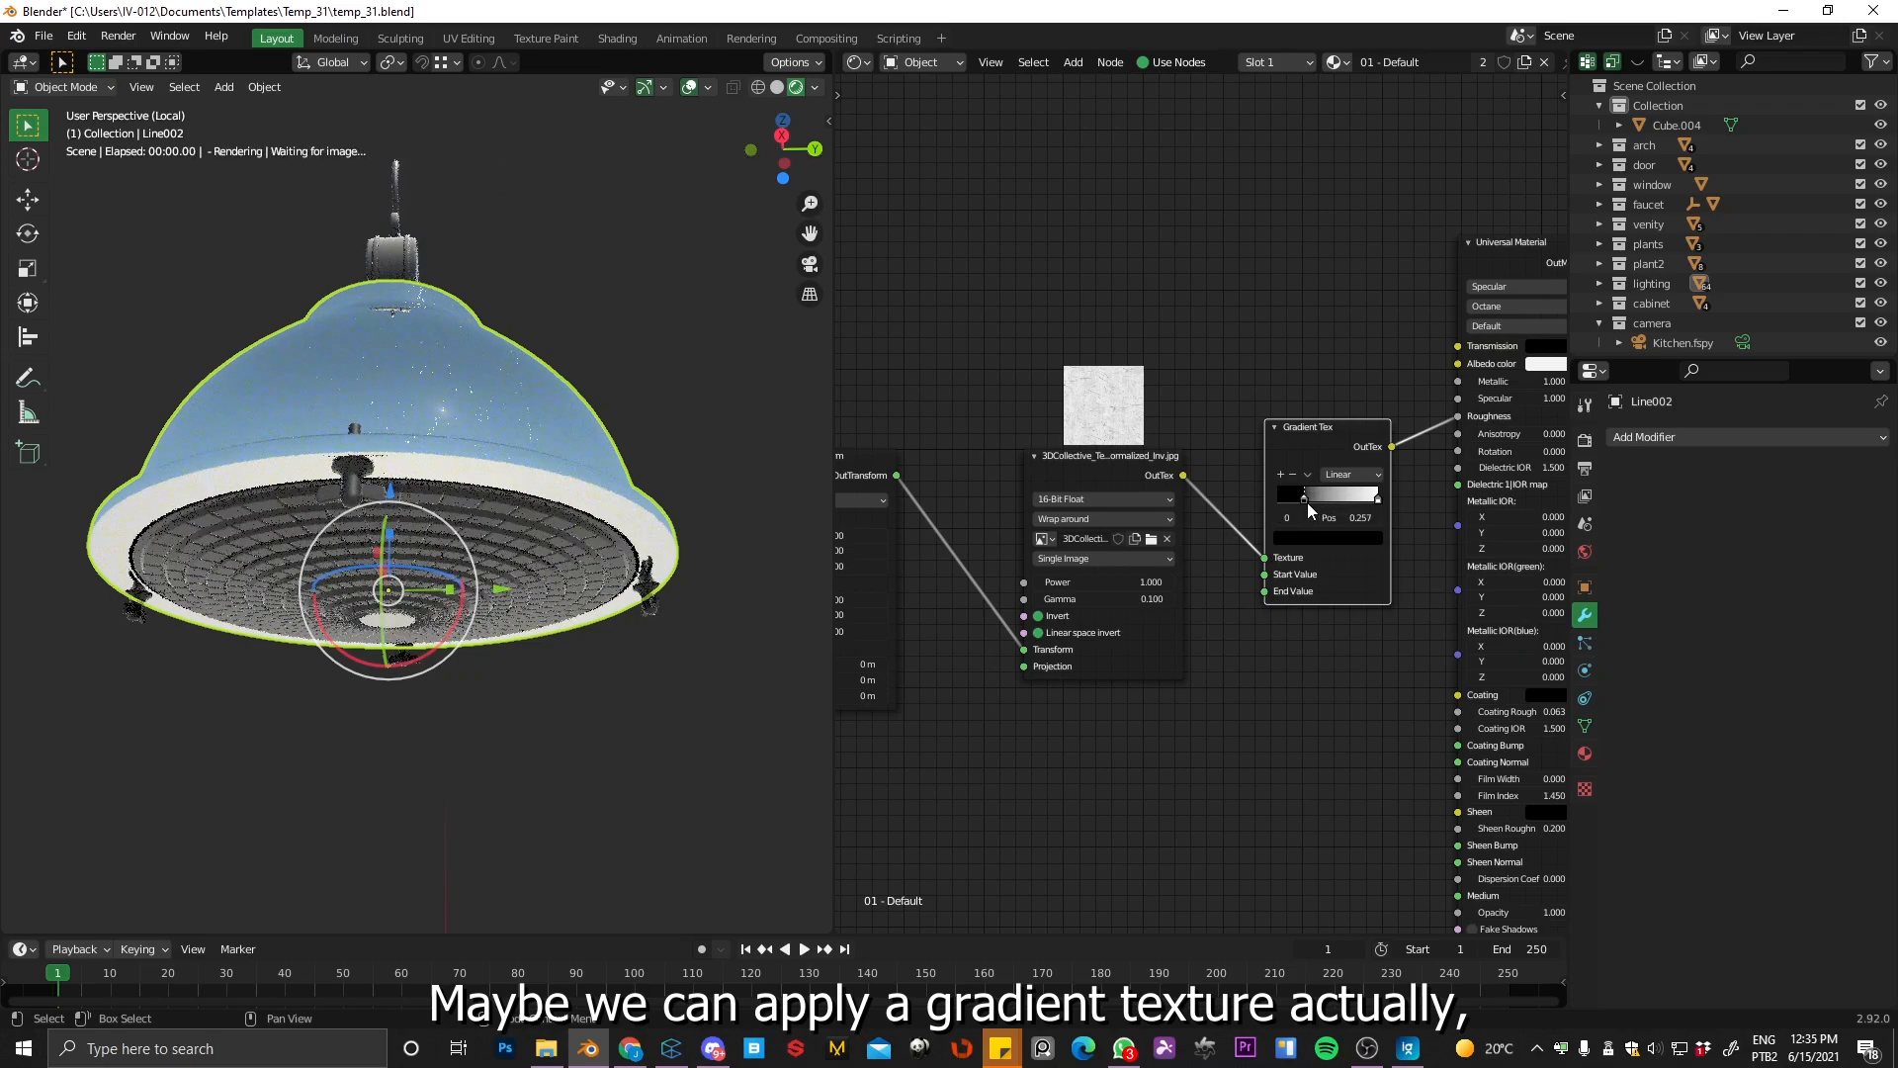
left_click_drag(1280, 498, 1286, 498)
middle_click_drag(425, 553, 518, 572)
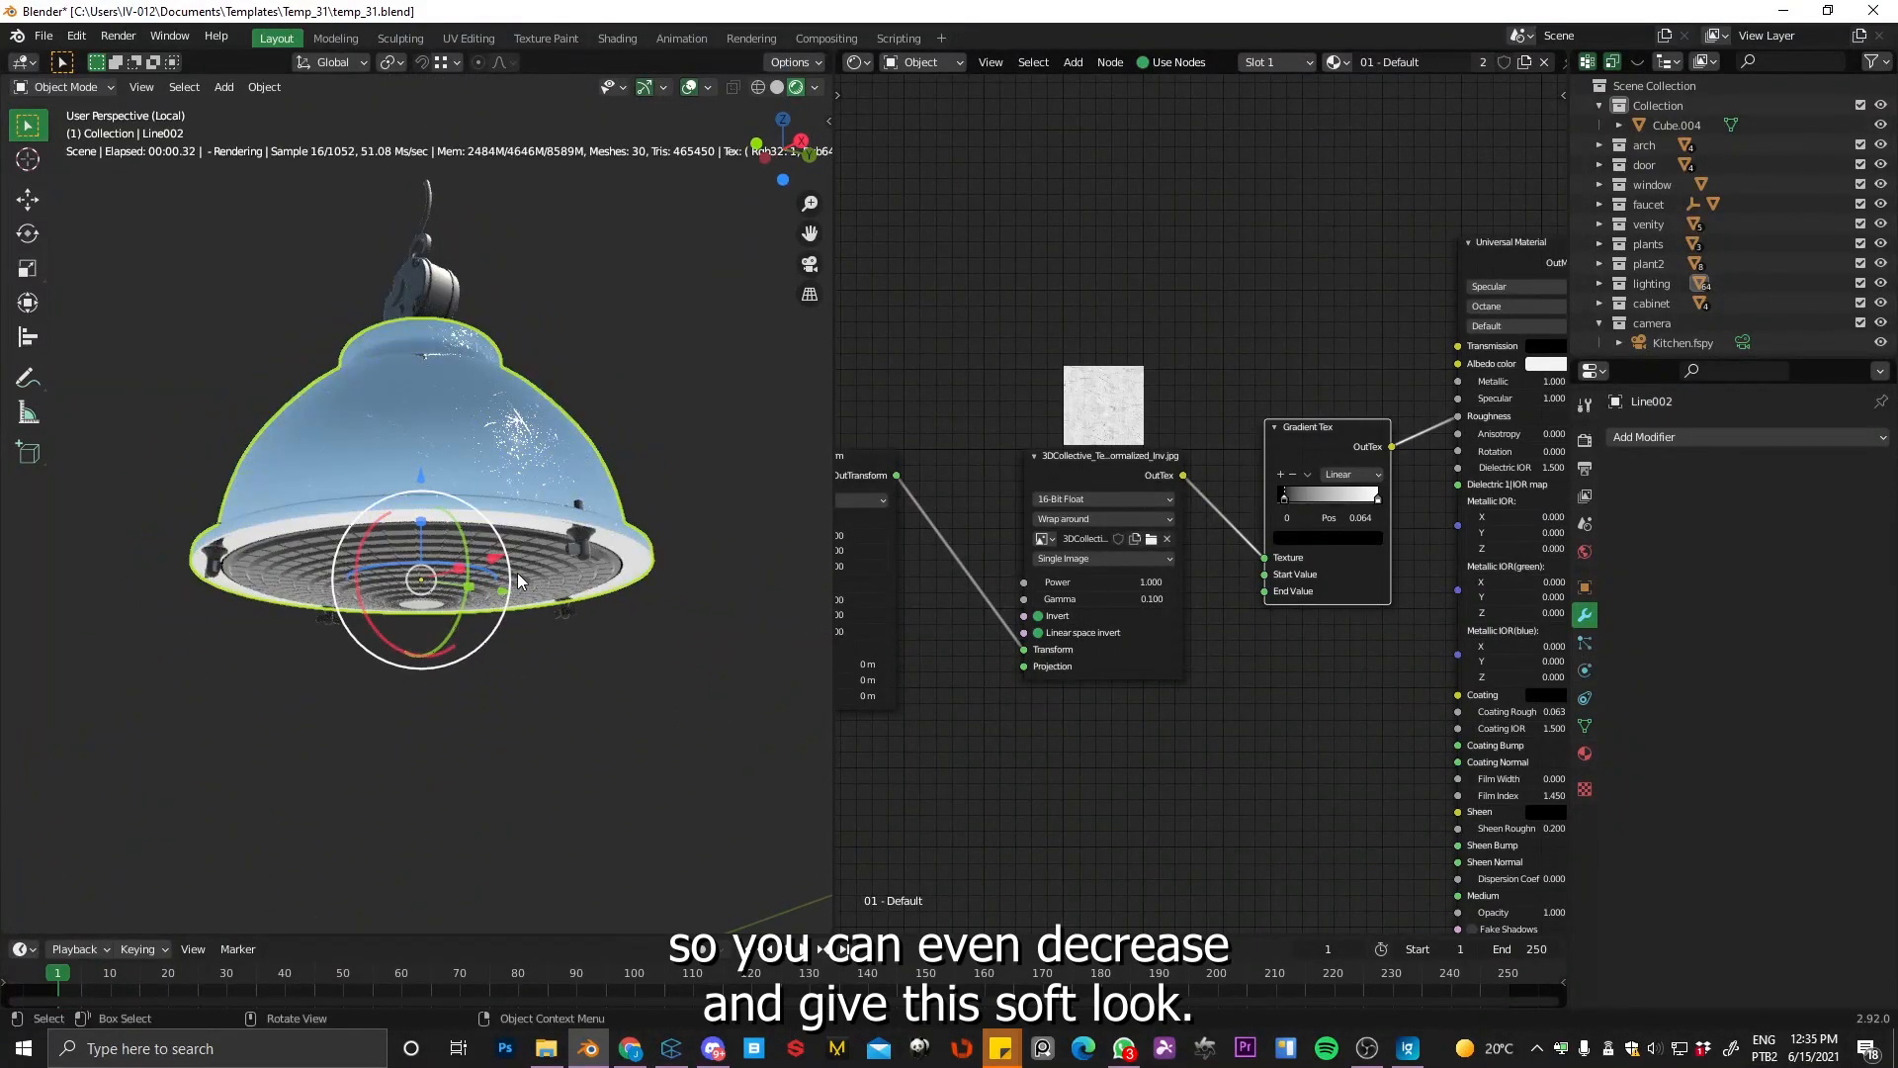
Step: Add a Specular Material to the pendant's inner glass and connect it to the Surface of the Material Output
left_click(524, 578)
middle_click_drag(561, 641, 543, 538)
key("Home")
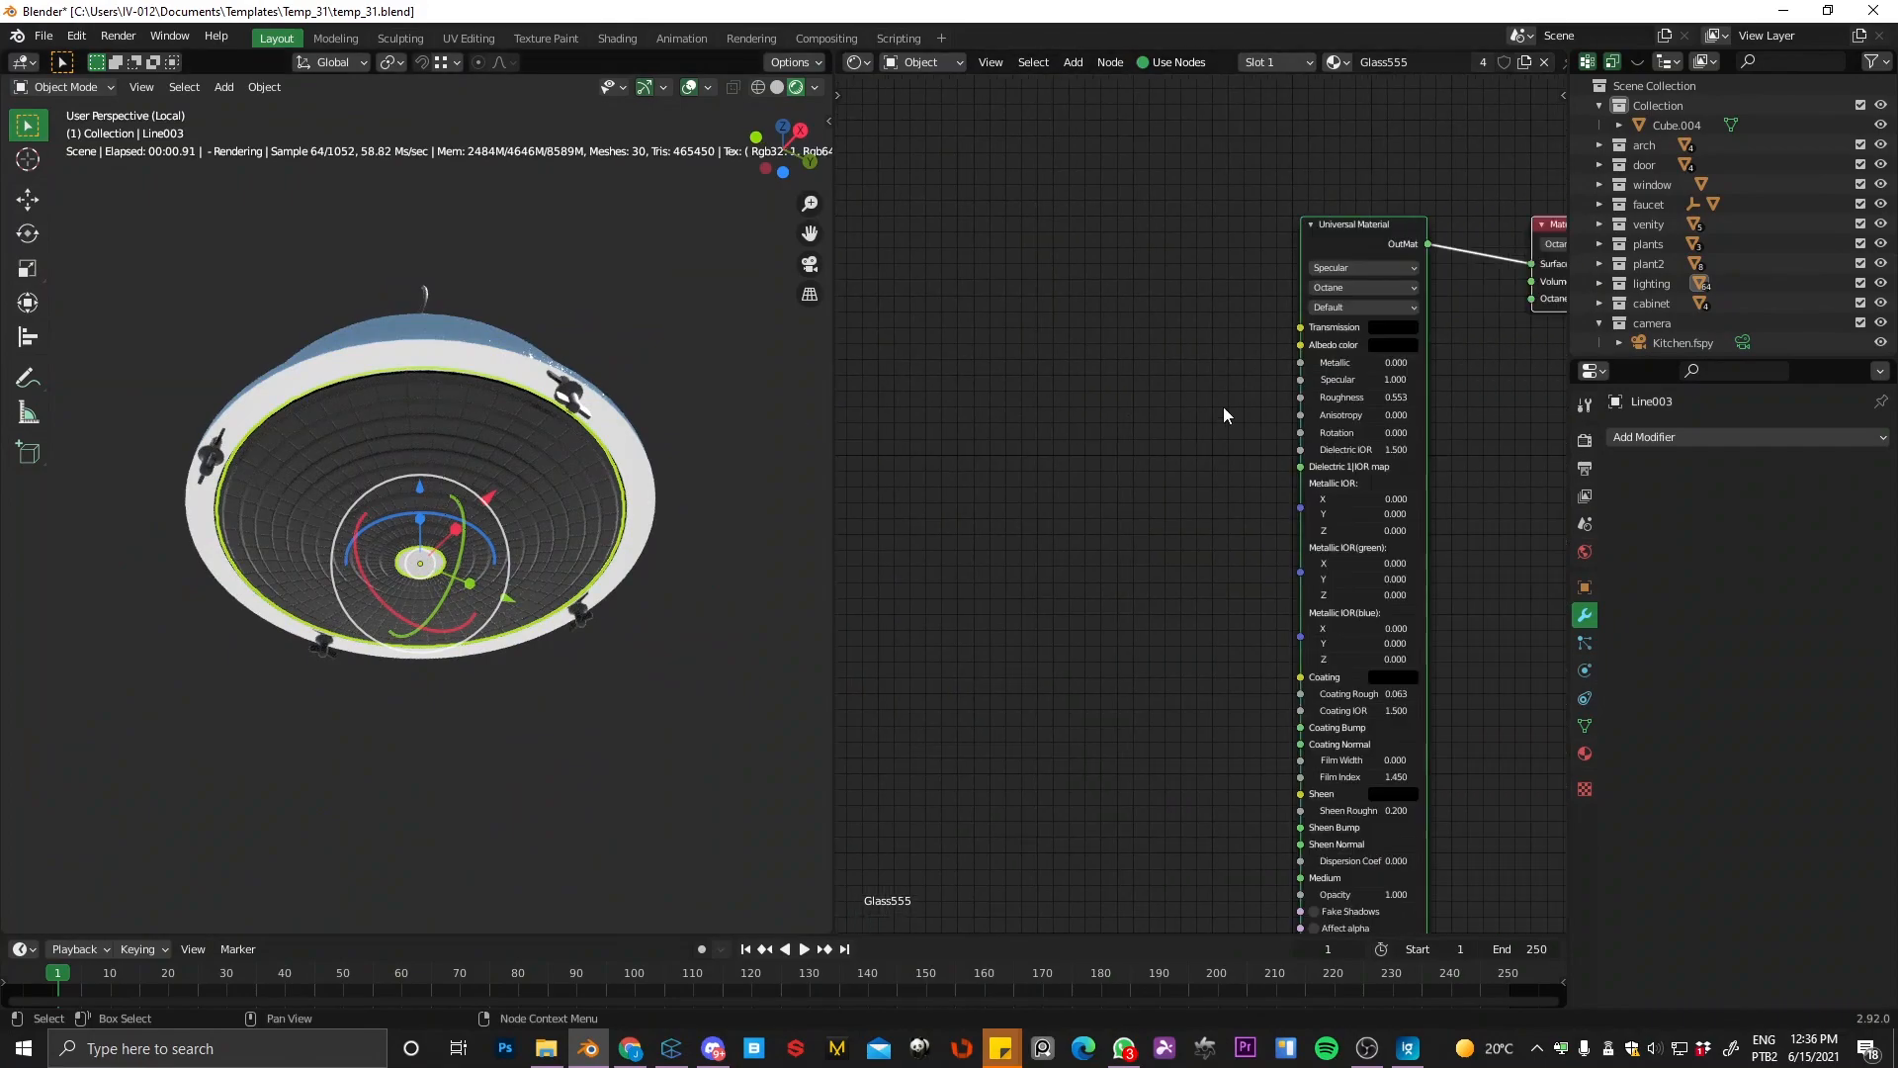
key("shift+a")
left_click(1163, 441)
type("spec")
left_click(1223, 467)
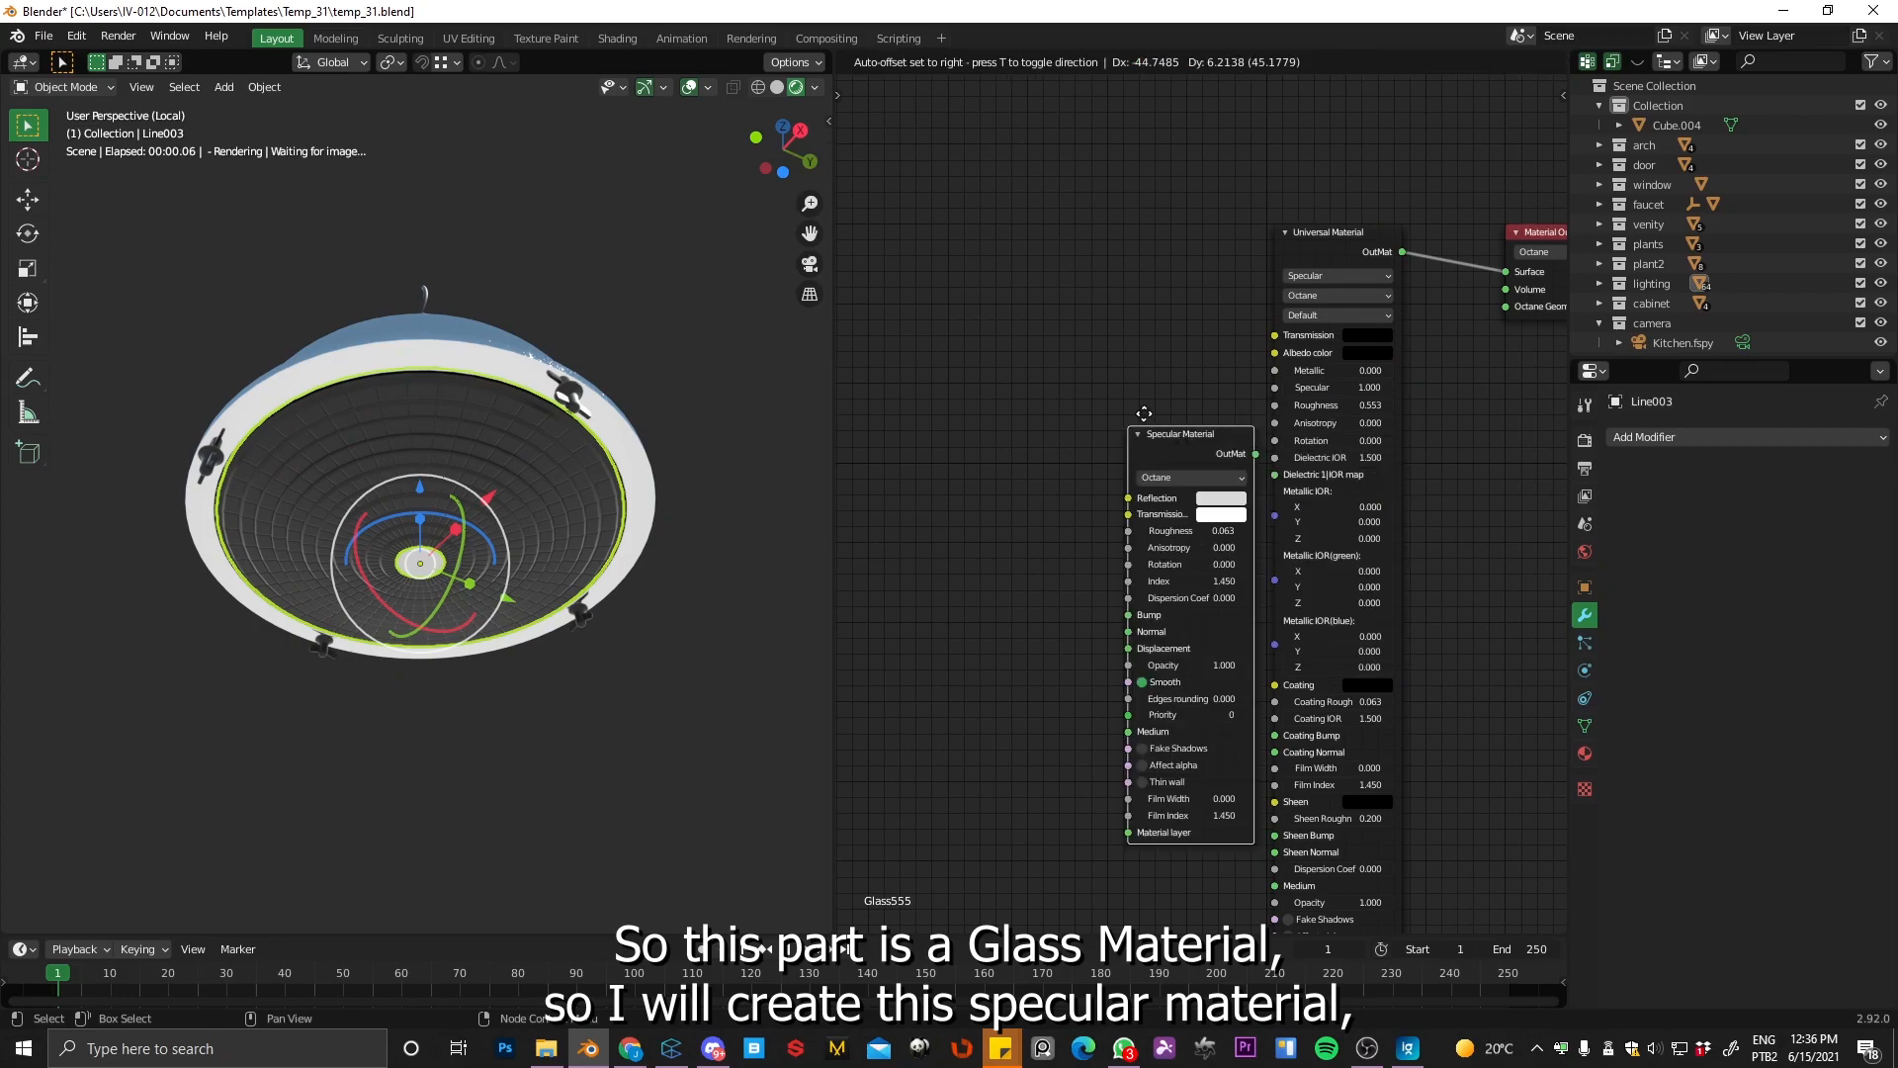
left_click(1107, 376)
left_click_drag(1173, 385, 1491, 278)
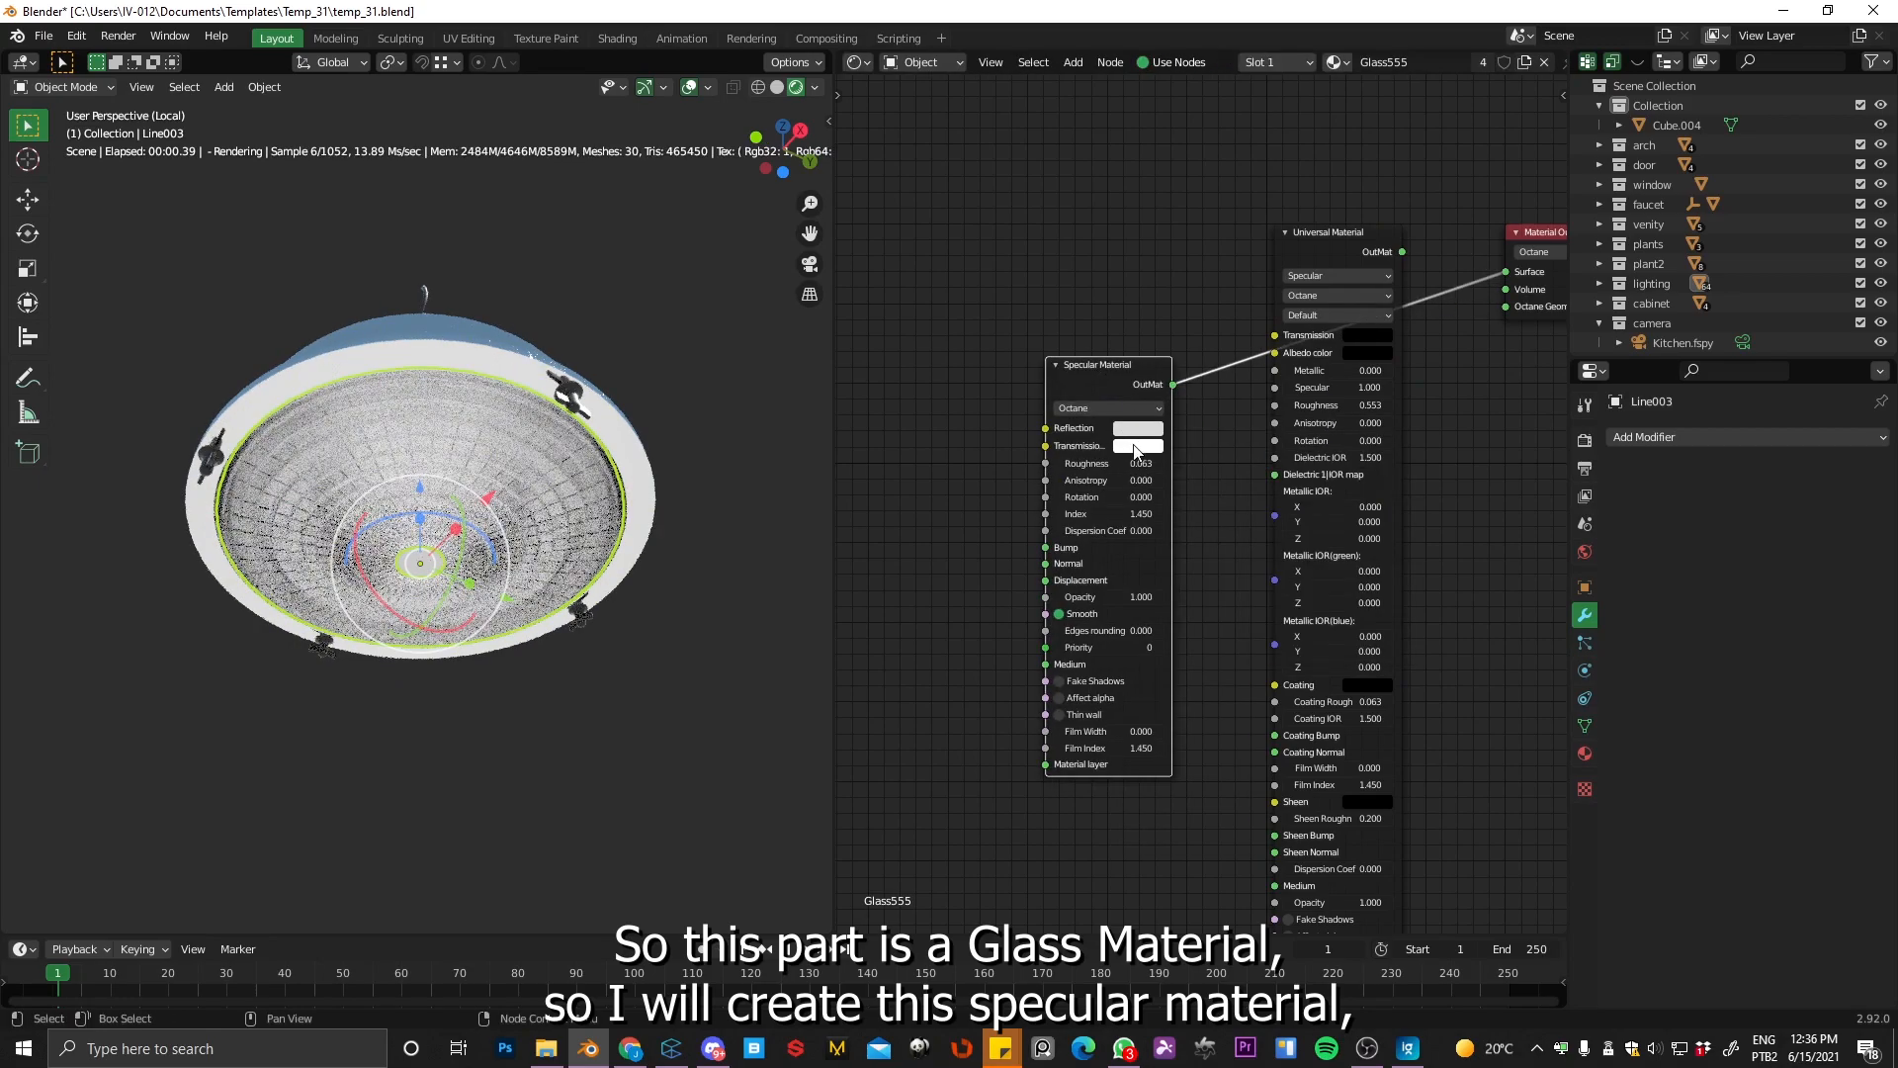
Step: Set the Roughness of the inner glass's Specular Material to 0 and check the glass from different angles
left_click_drag(1121, 463, 1050, 463)
middle_click_drag(611, 534, 605, 638)
left_click(1148, 429)
middle_click_drag(598, 524, 627, 436)
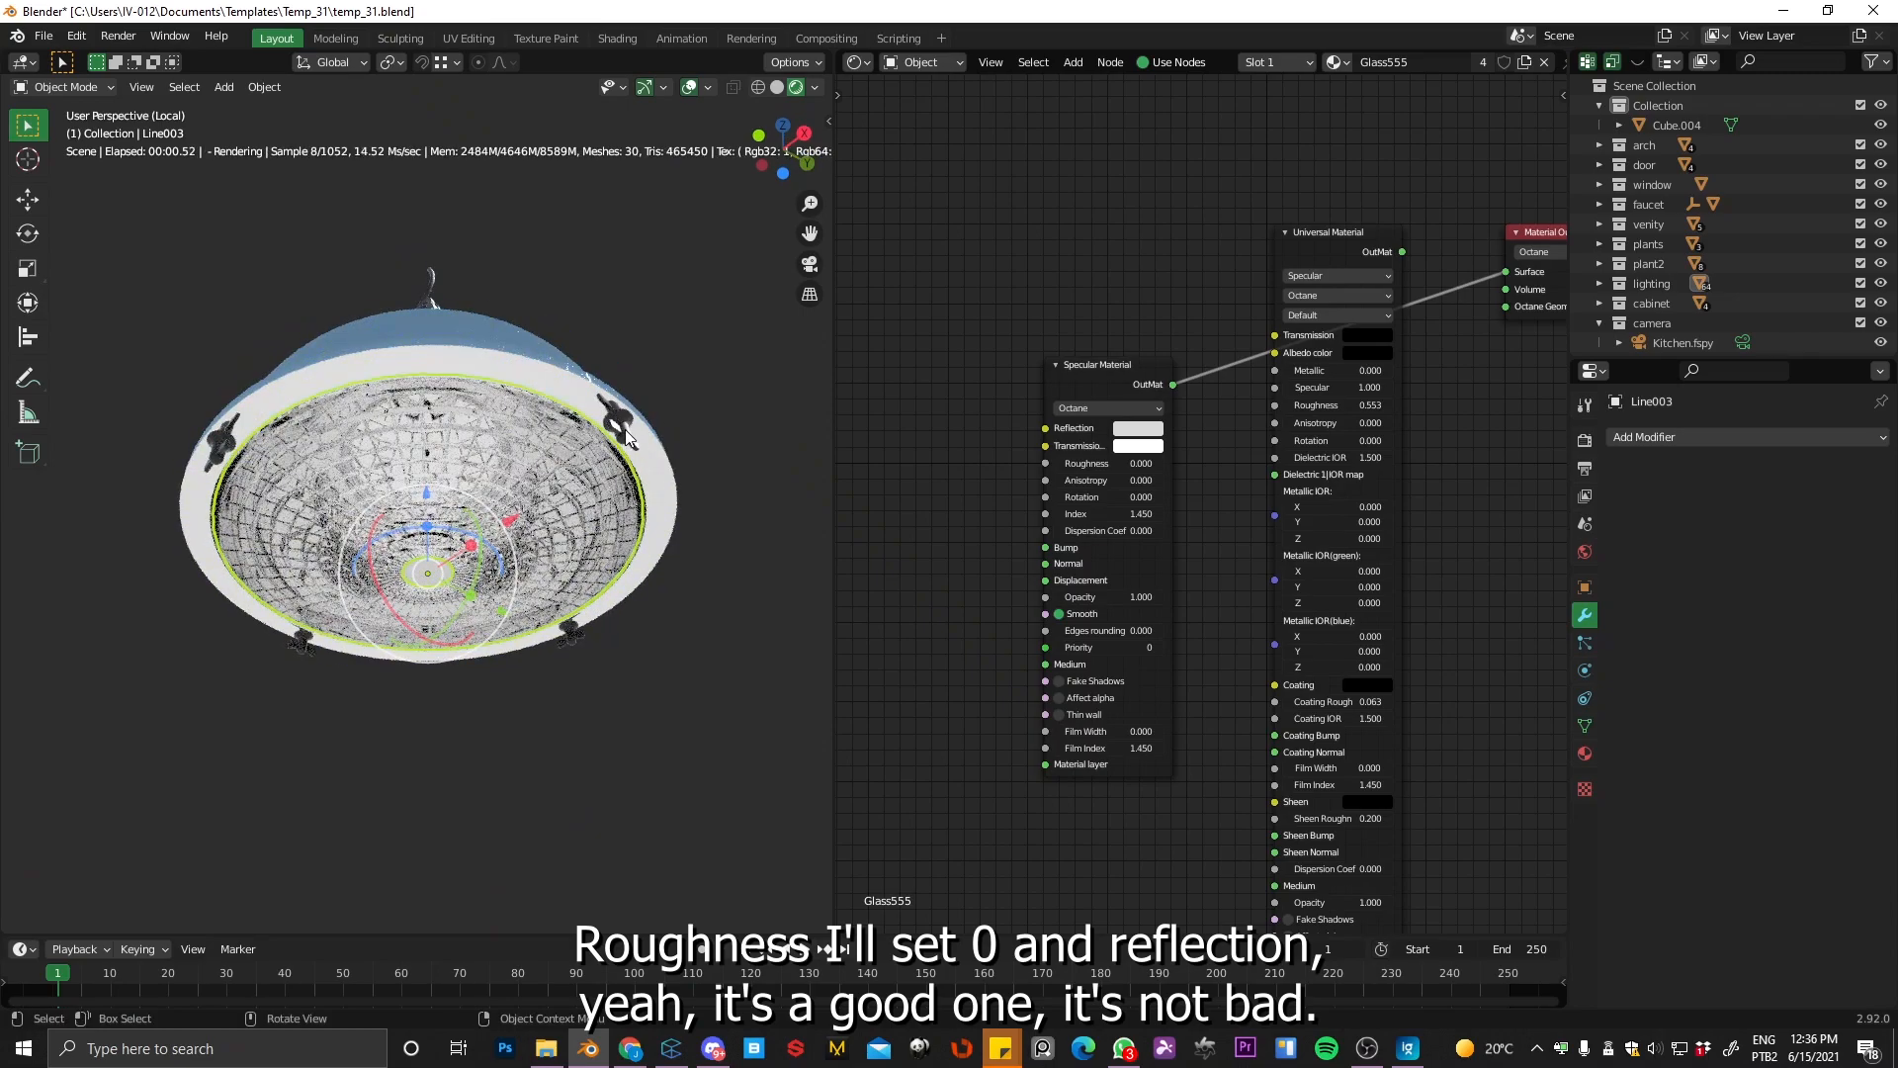
Step: Assign the existing MS_Gold_(Au) material to the first clamp on the pendant's rim
left_click(623, 430)
left_click(1654, 436)
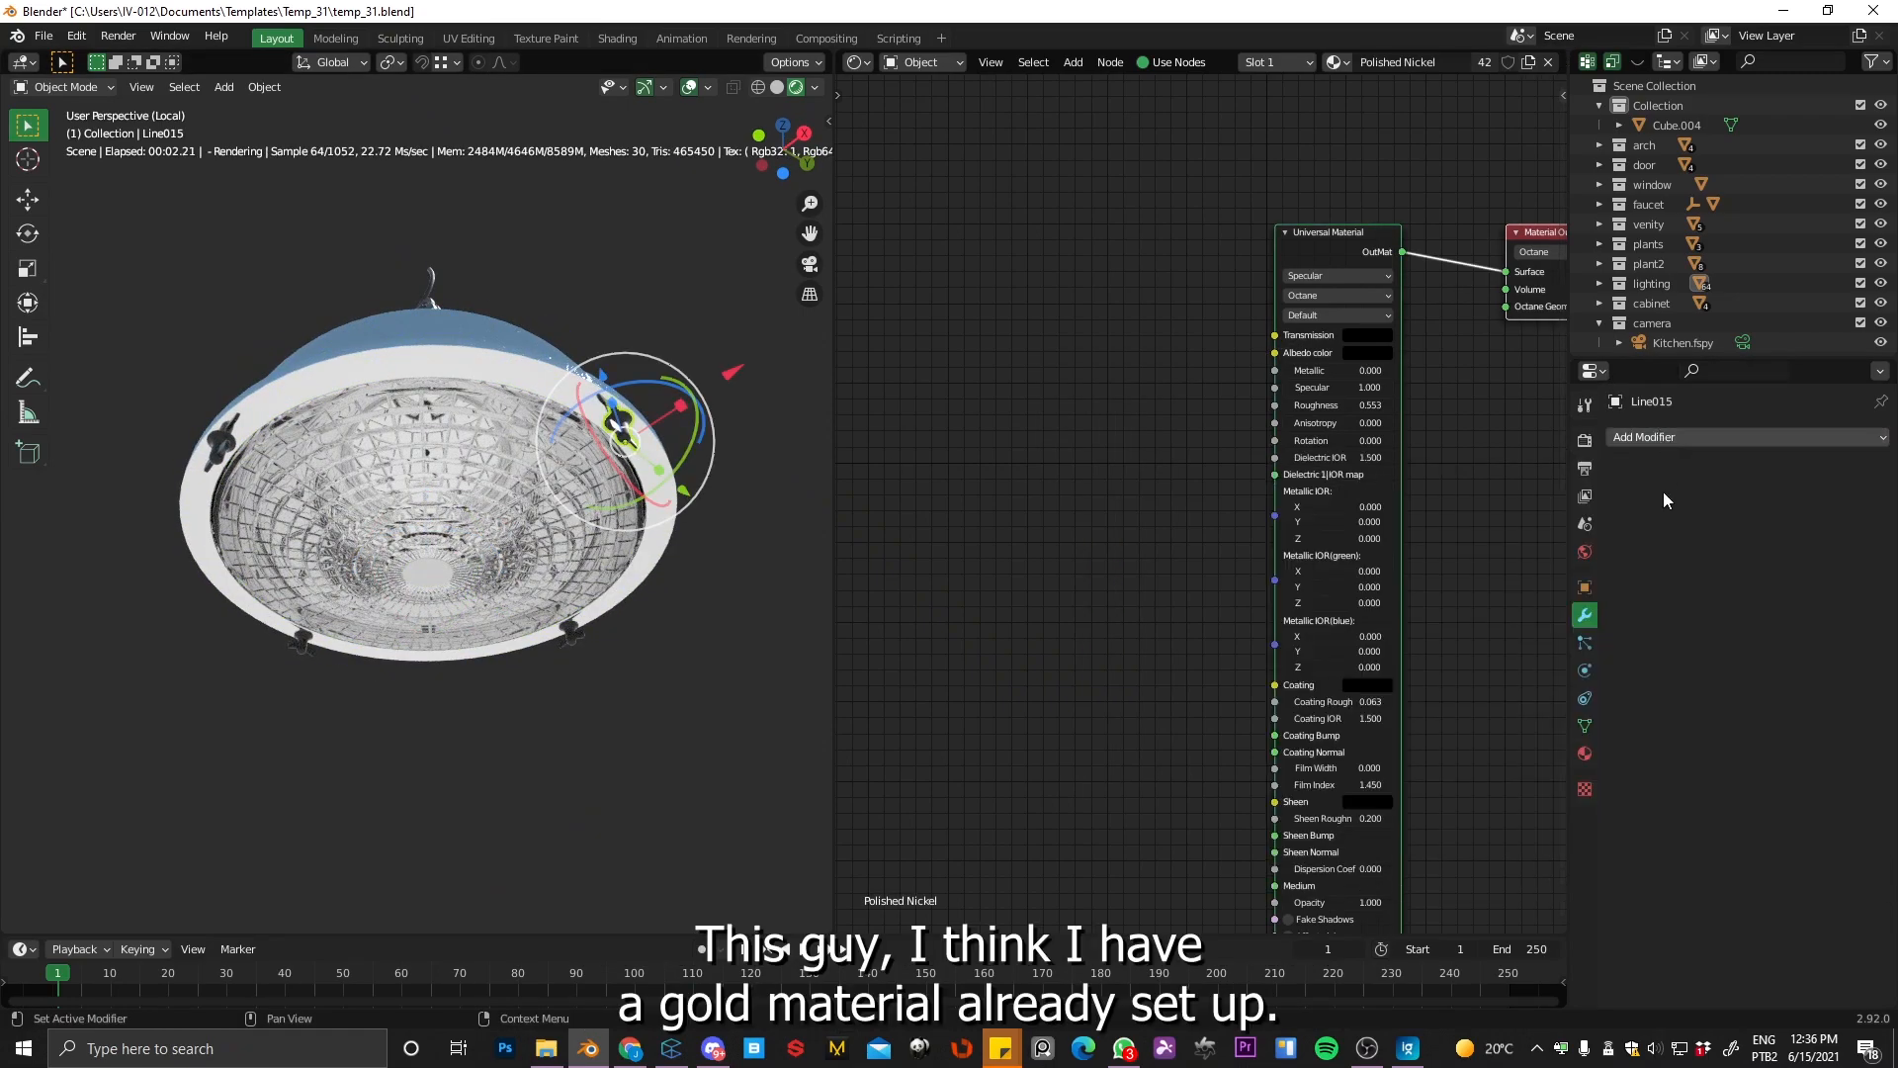
left_click(1585, 753)
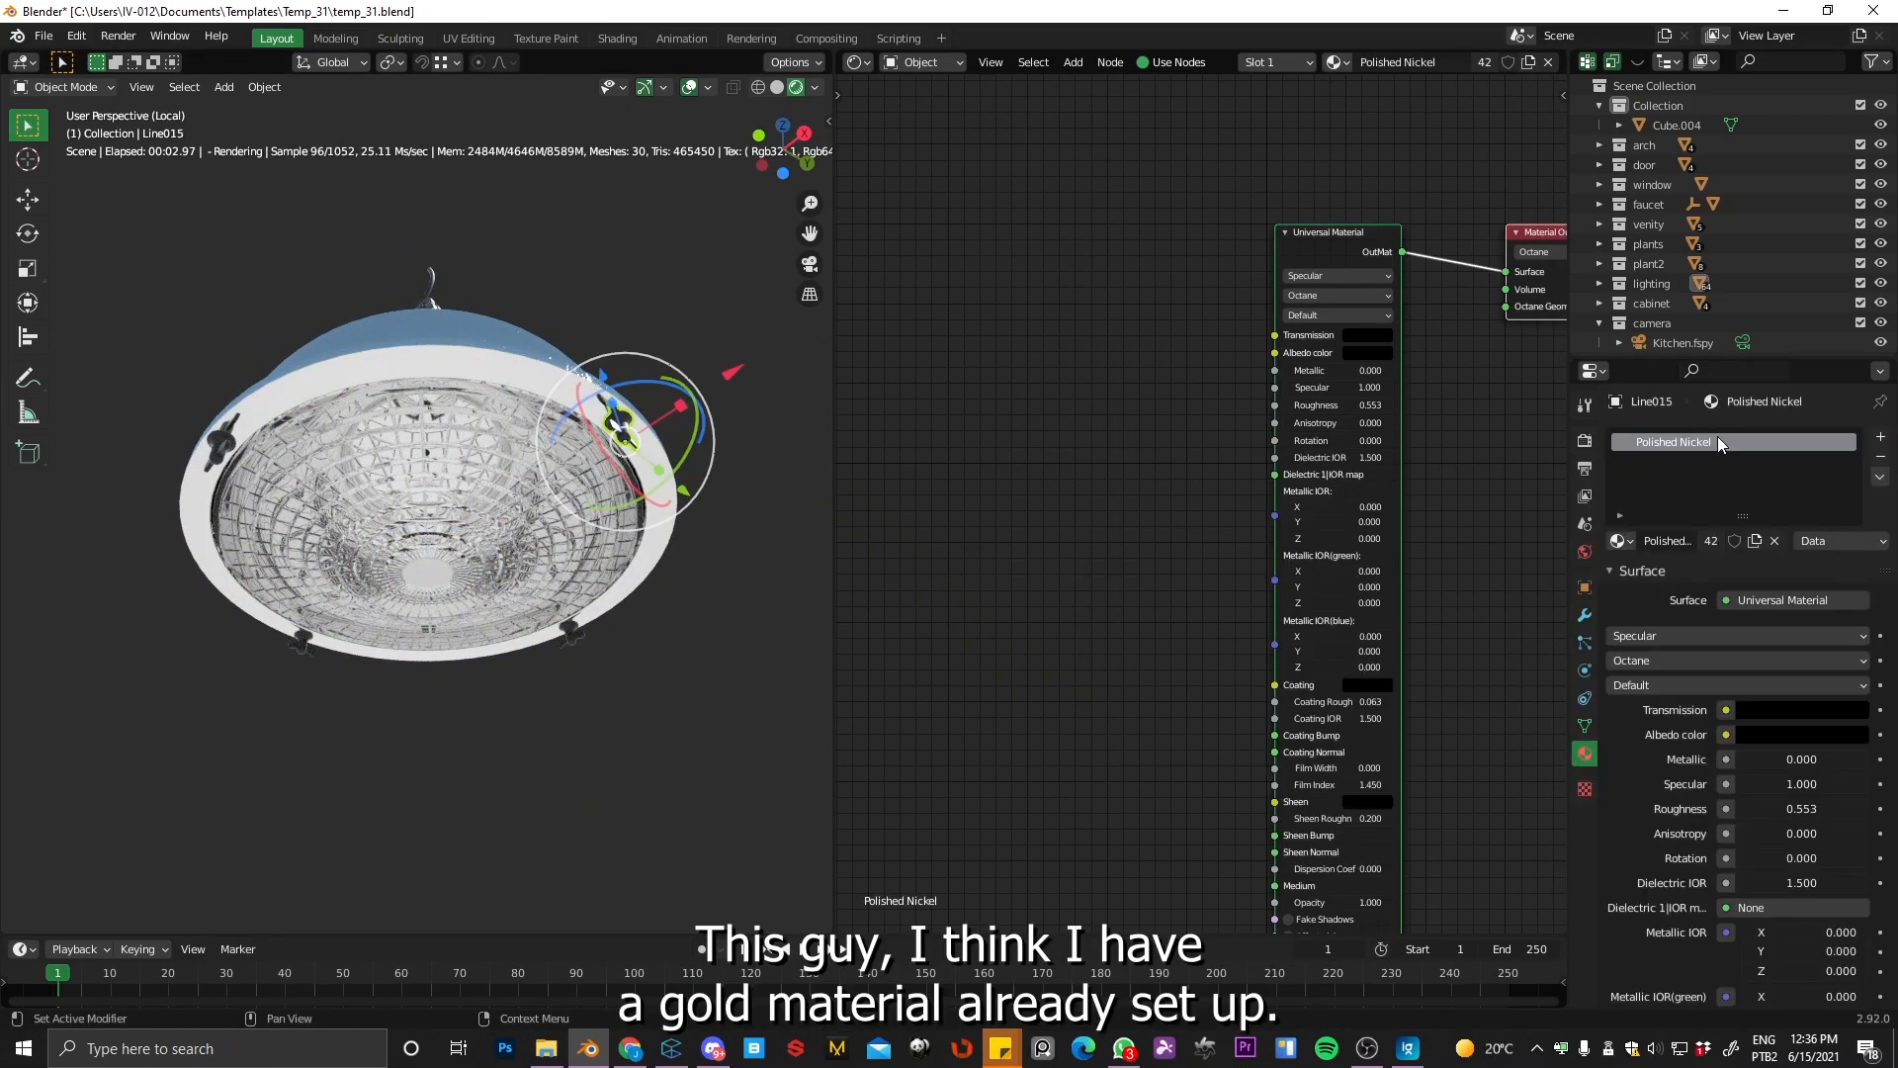
left_click(1618, 541)
type("gold")
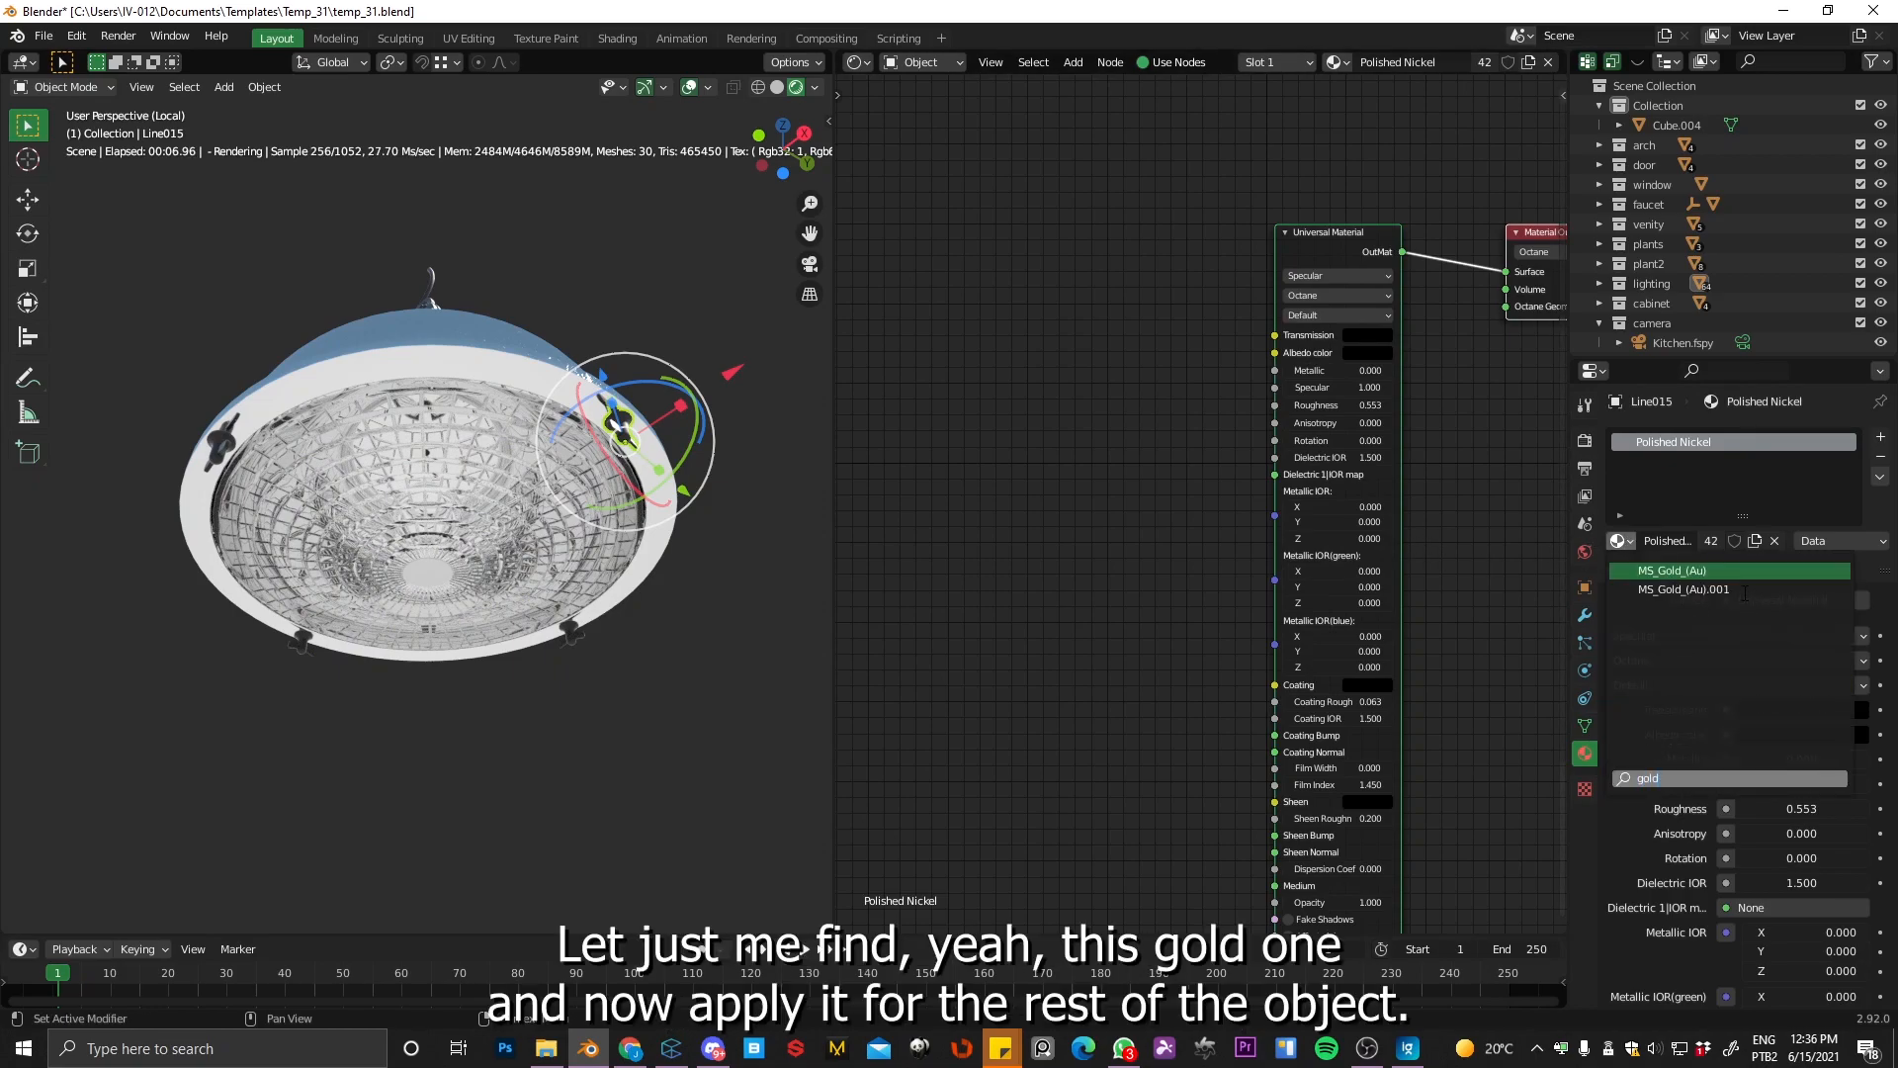
left_click(1673, 571)
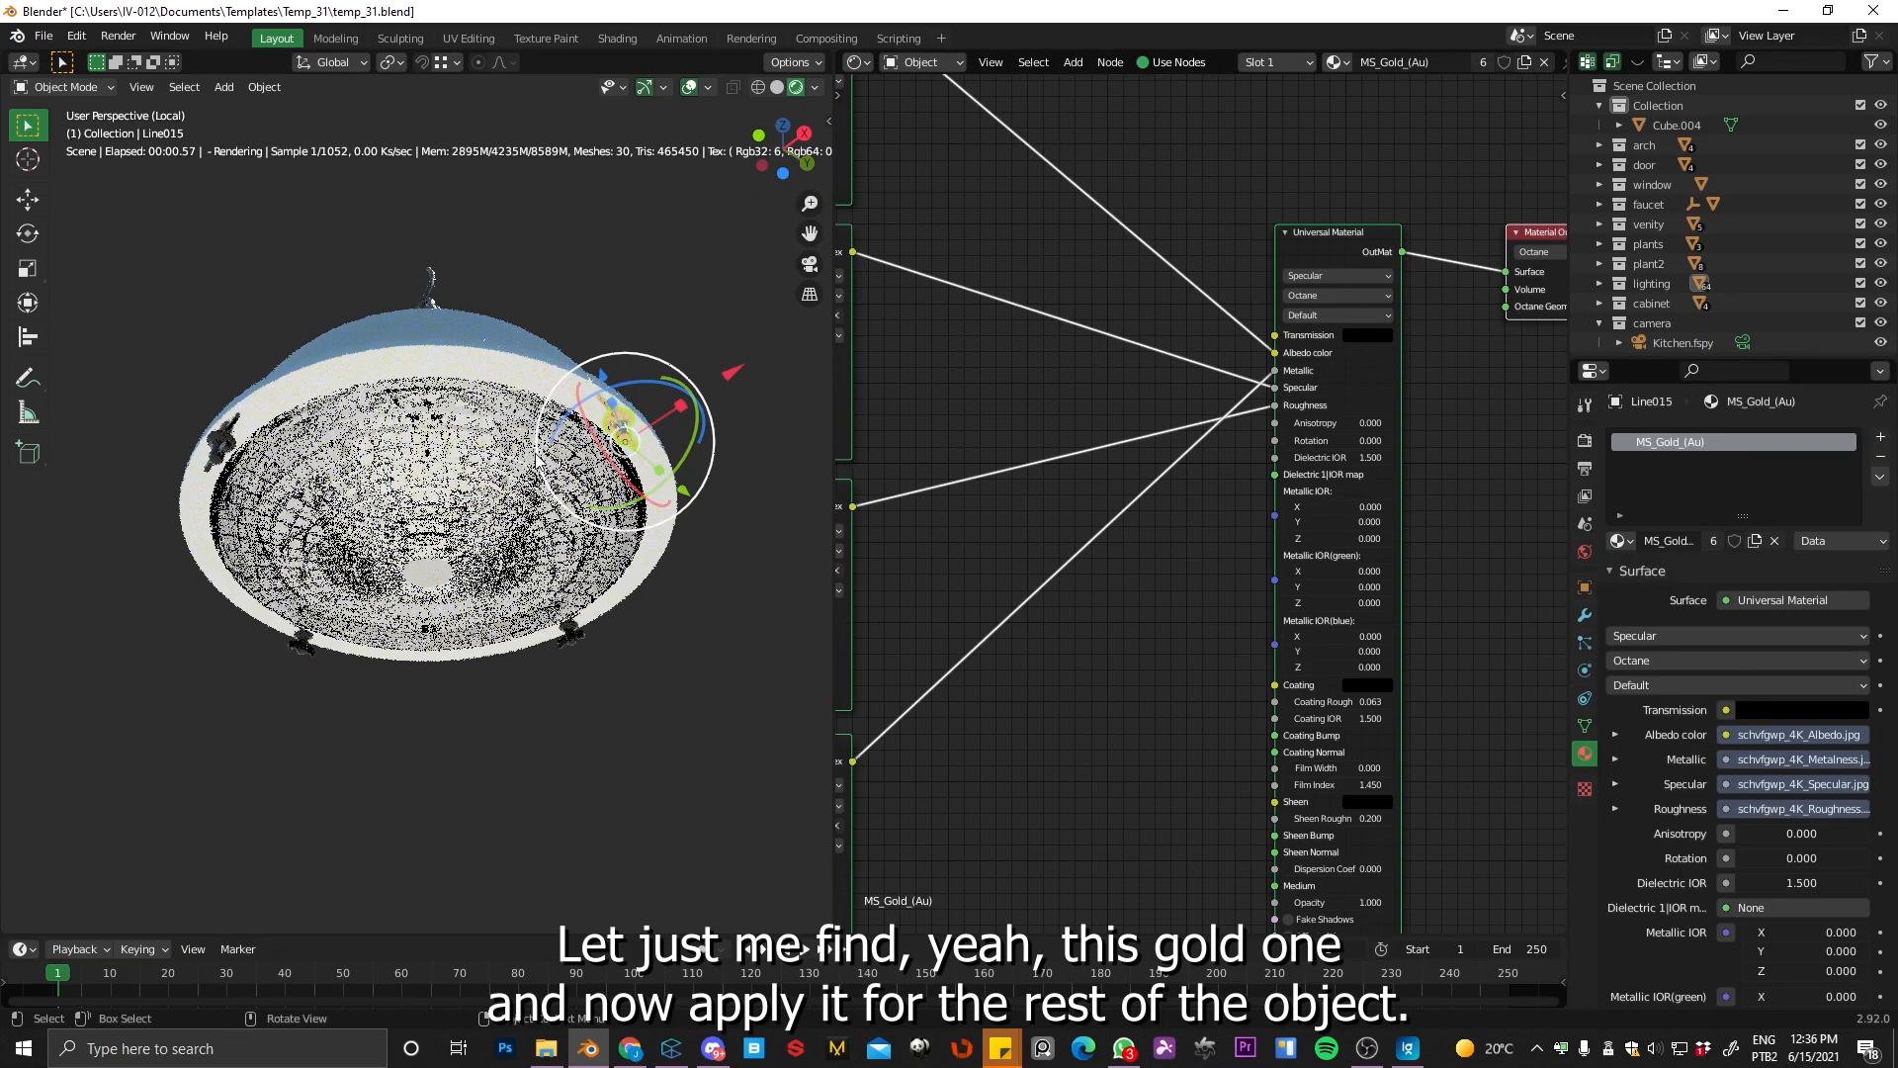
Step: Assign MS_Gold_(Au) to the opposite clamp and to one of the front clamps on the pendant's rim
left_click(213, 460)
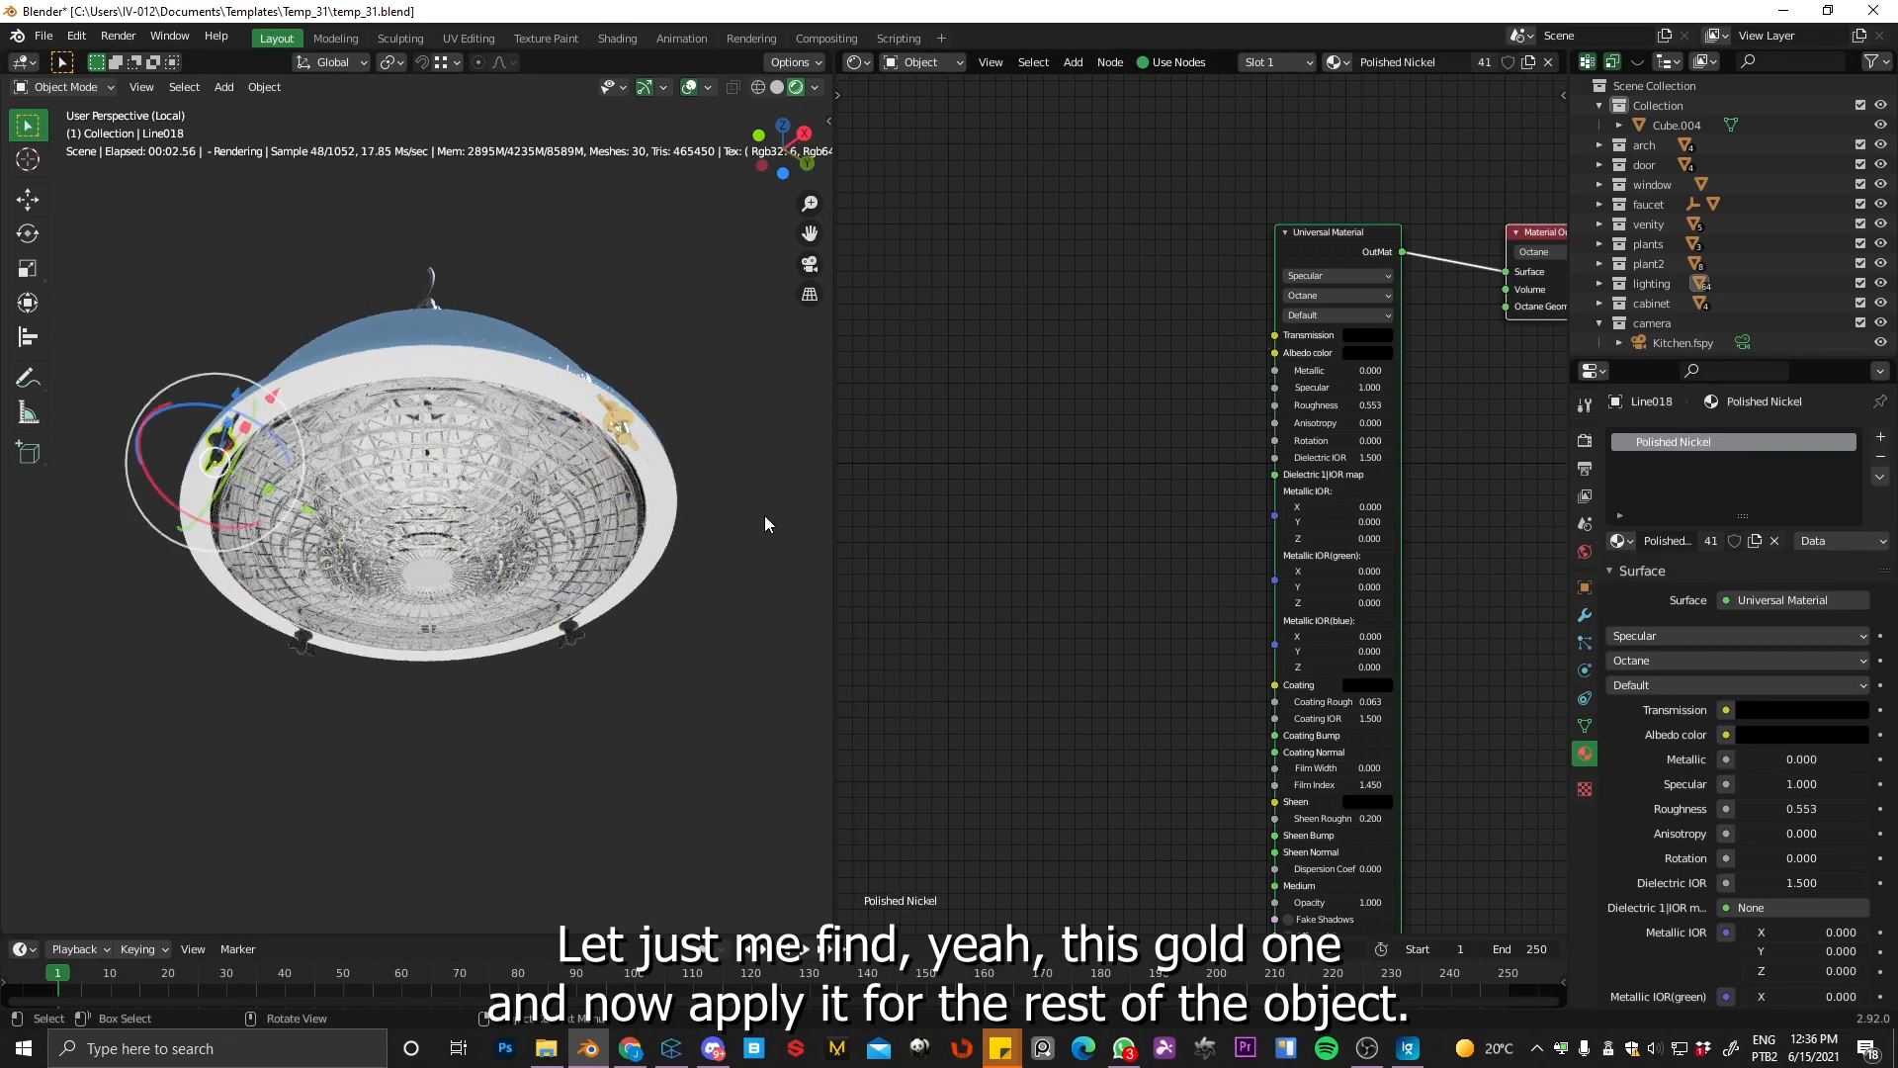
left_click(1620, 541)
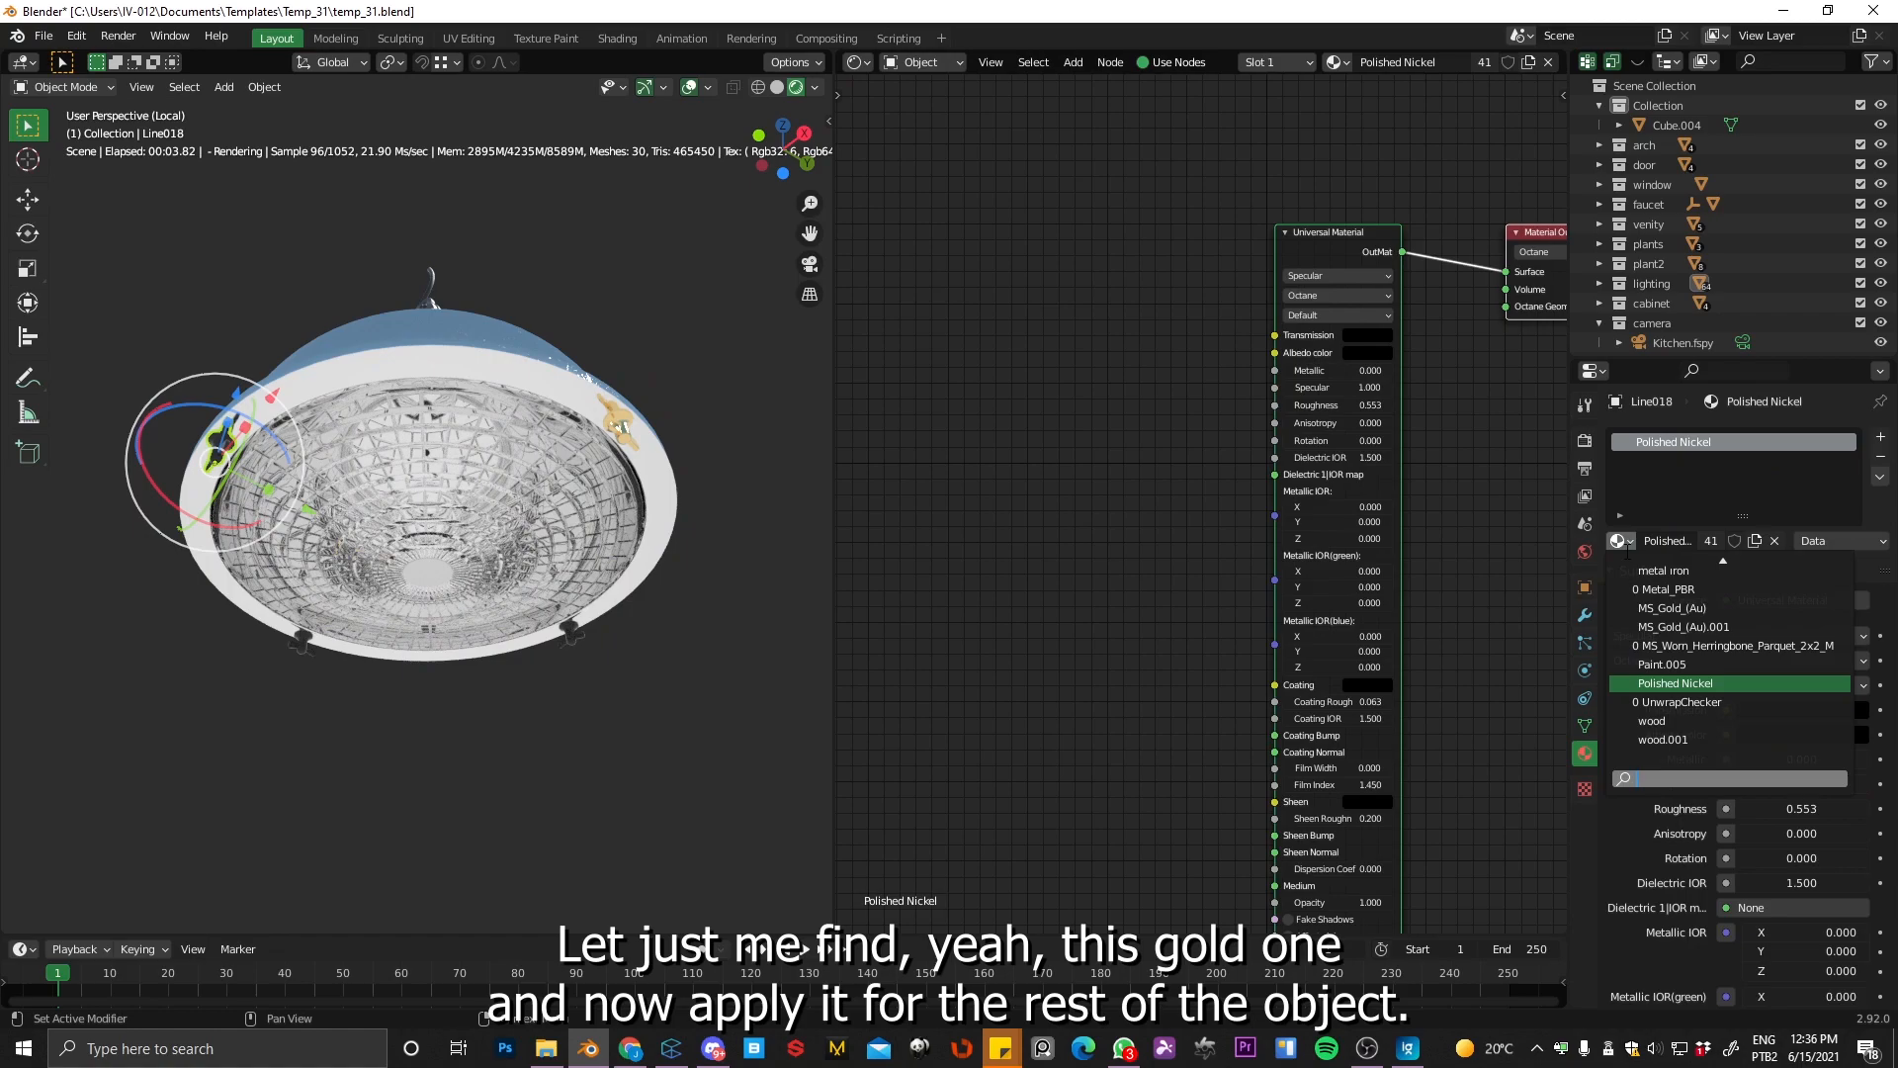
left_click(1661, 608)
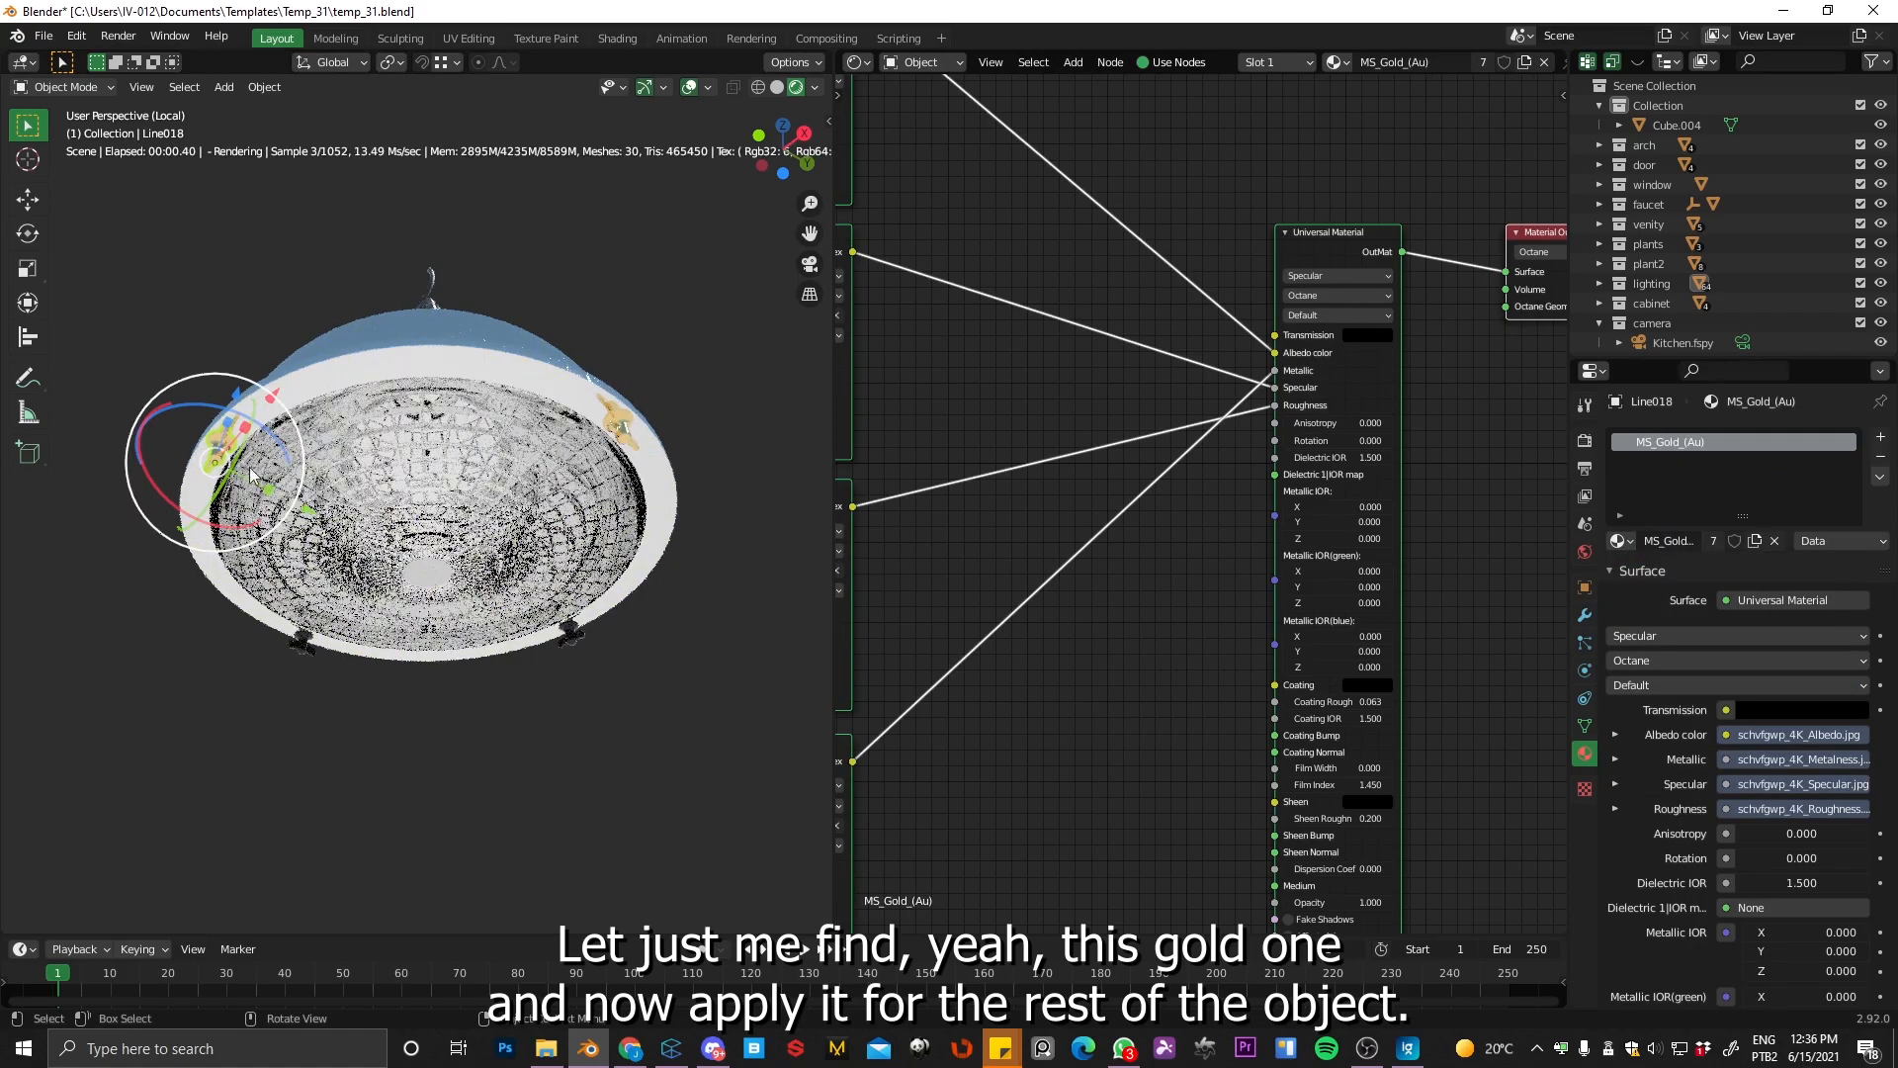
left_click(578, 643)
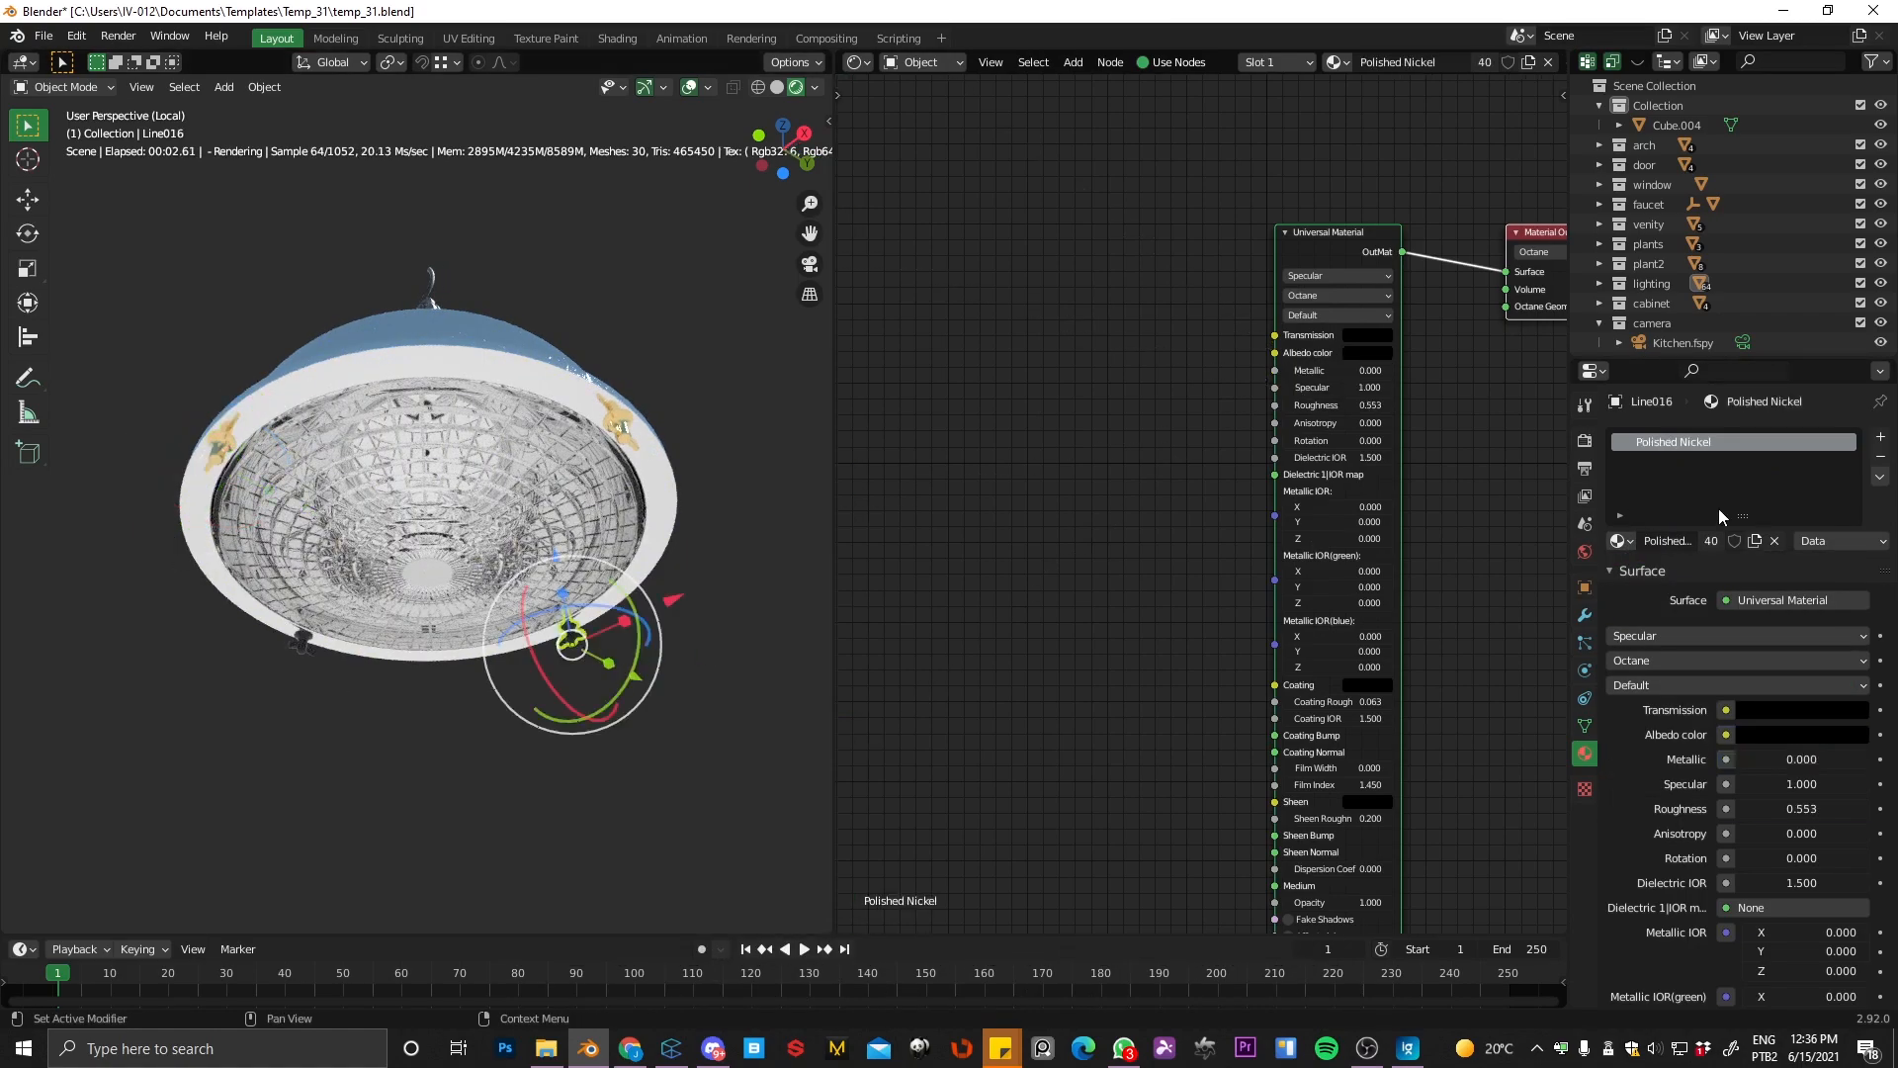
left_click(1625, 546)
left_click(1661, 608)
Step: Apply MS_Gold_(Au) to the remaining rim clamp and the pendant's cap, hanging bracket and cord
middle_click_drag(460, 168, 460, 341)
left_click(445, 263)
left_click(594, 692)
mouse_move(1622, 442)
left_mouse_down()
mouse_move(445, 226)
mouse_move(445, 247)
left_mouse_up()
scroll(521, 250, "down", 3)
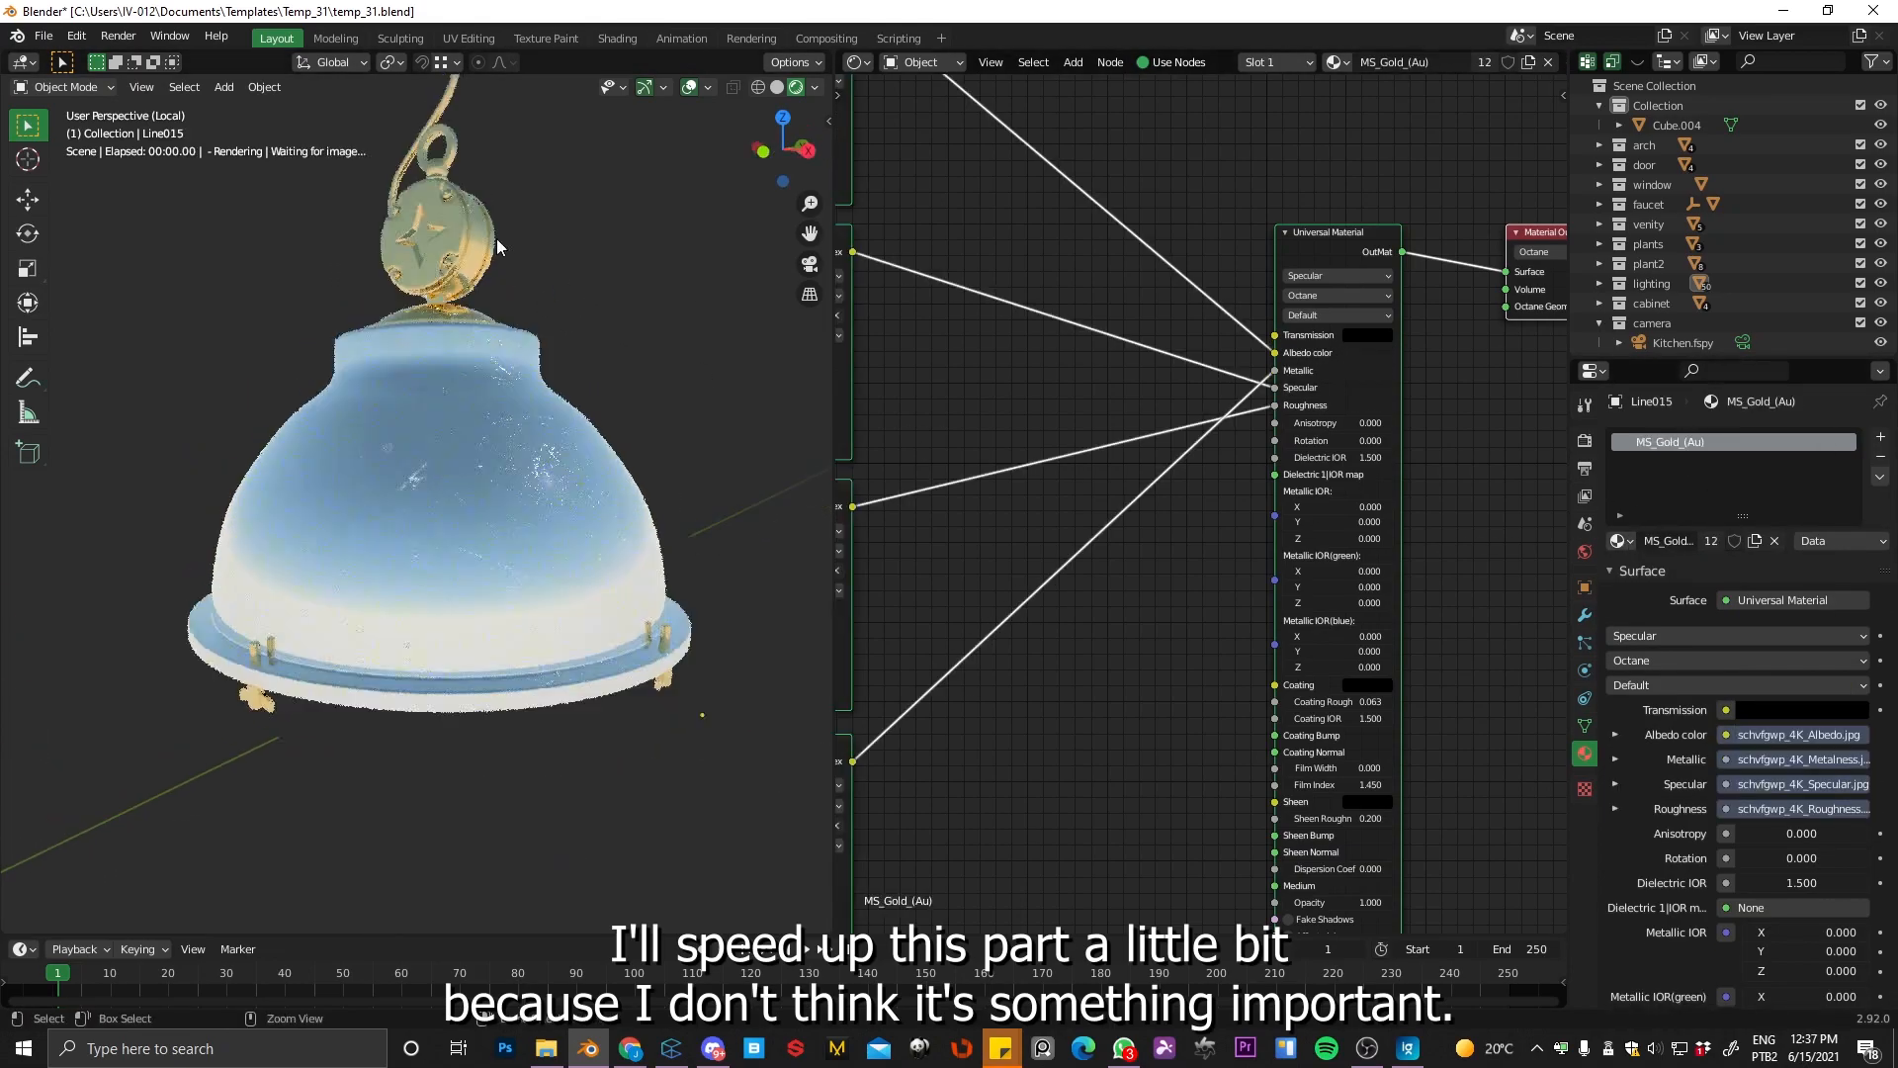
scroll(521, 250, "up", 4)
key("Tab")
scroll(415, 267, "up", 3)
middle_click_drag(415, 267, 568, 559, "shift")
key("1")
key("Tab")
scroll(515, 212, "down", 4)
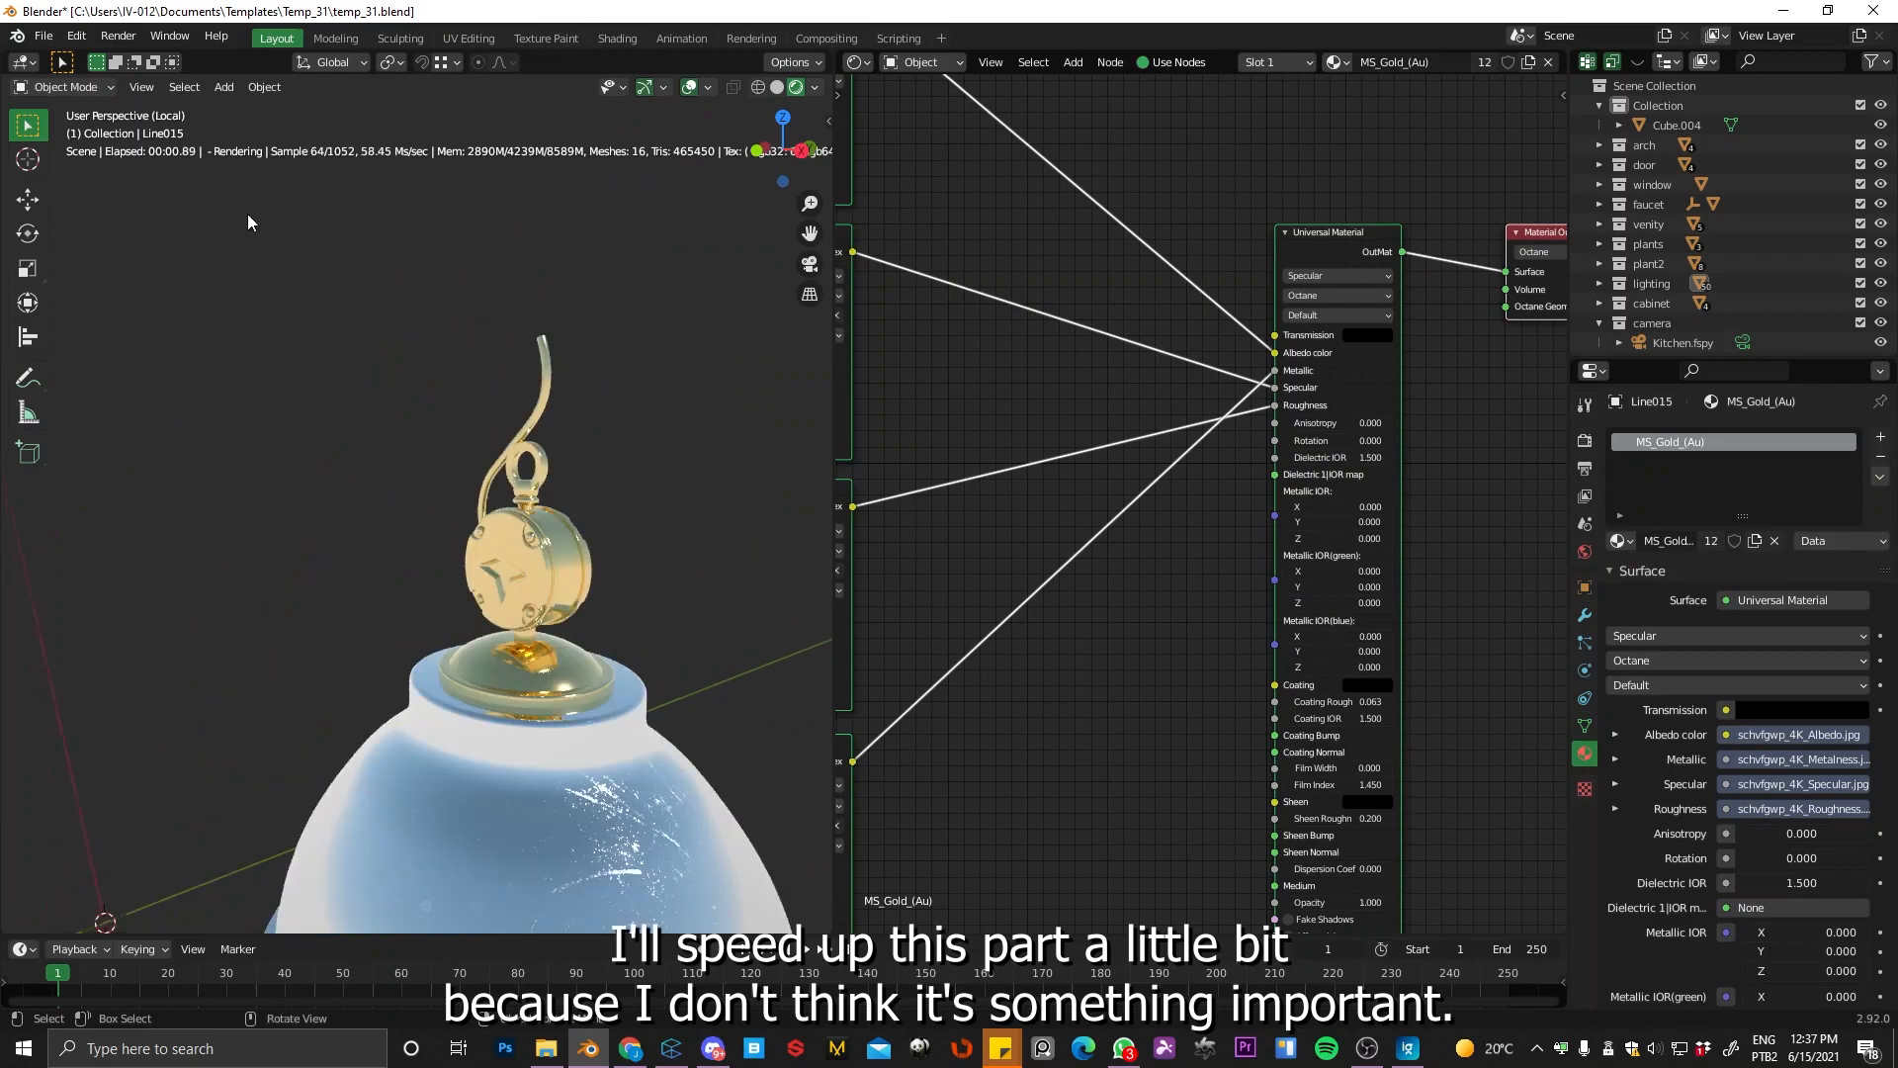
Step: Switch the viewport to solid shading and open the pendant's hanging bracket and cord mesh for face editing
key("z")
key("6")
scroll(419, 474, "up", 4)
key("Tab")
key("3")
middle_click_drag(653, 398, 478, 389)
key("Tab")
left_click(530, 691)
key("Tab")
key("Tab")
left_click(549, 474)
key("Tab")
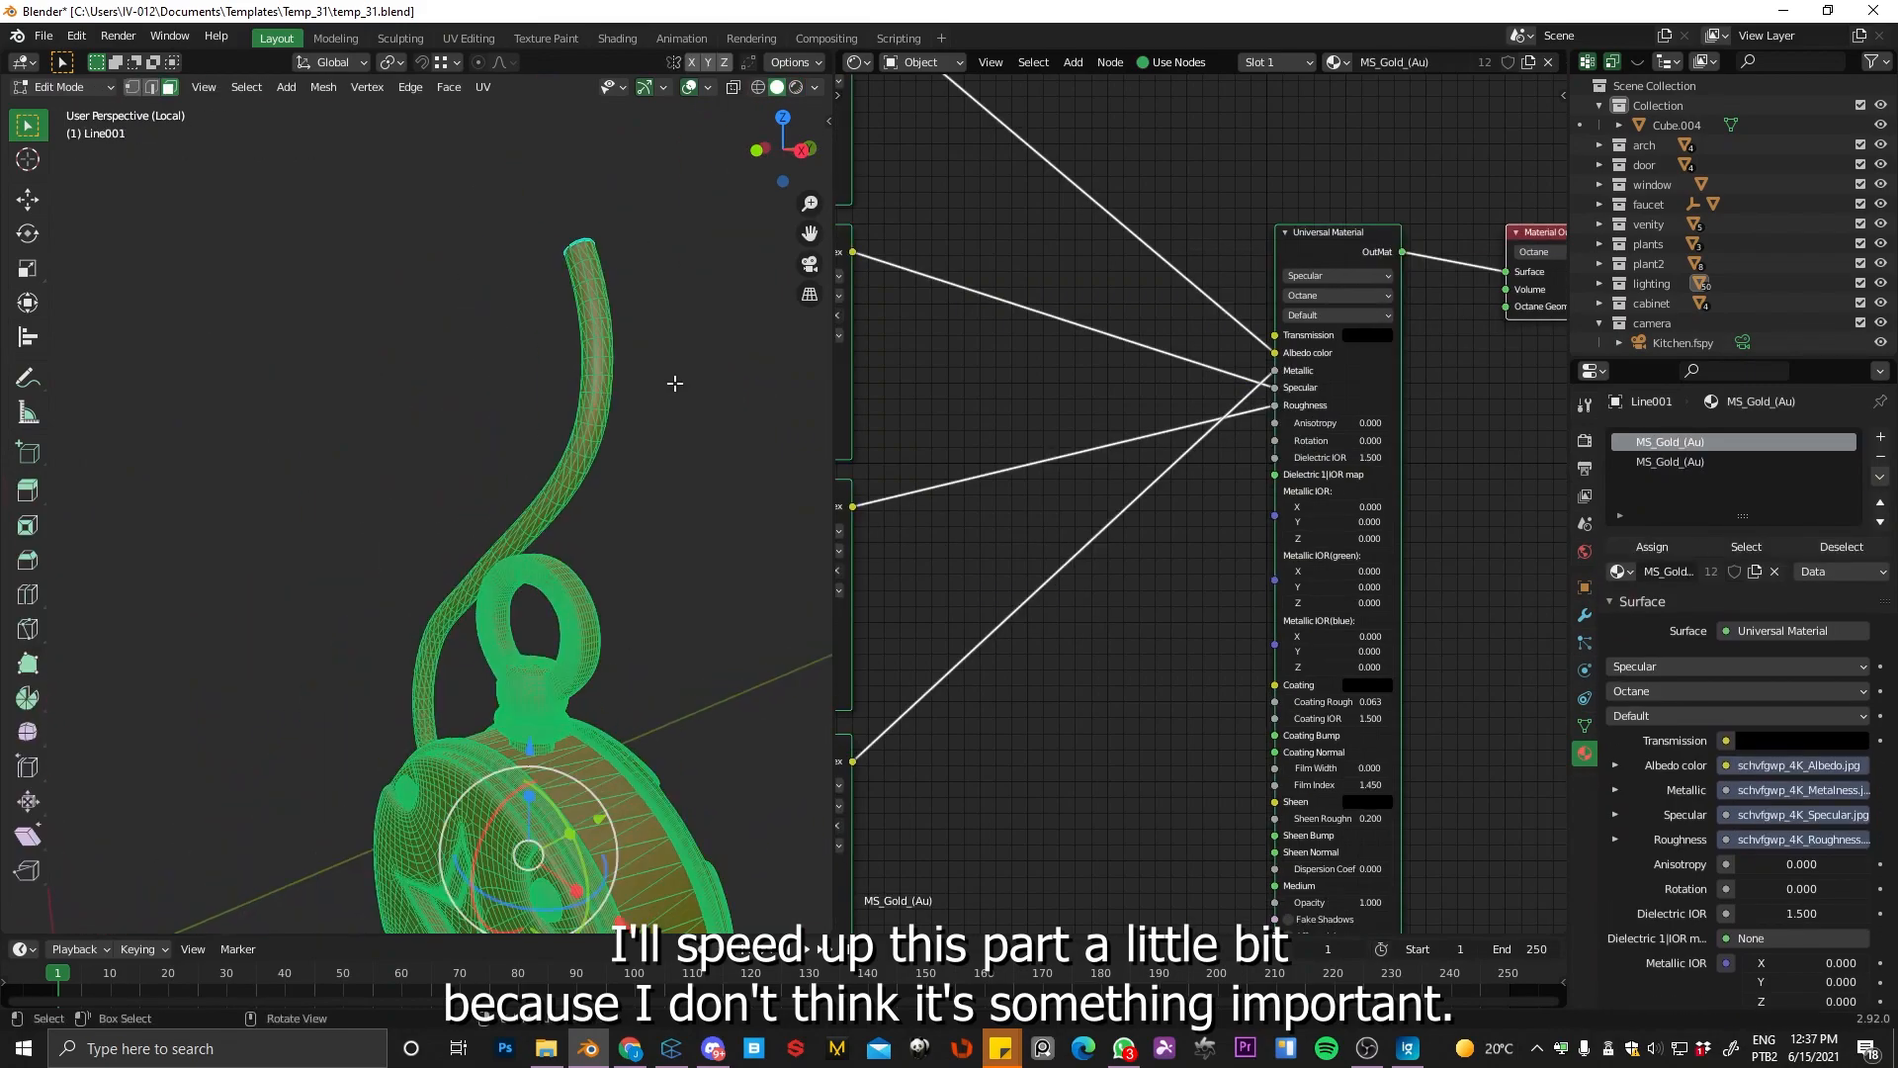
Step: Select only the cord's linked faces and assign them a new material in an added material slot
key("alt+a")
key("l")
left_click(1880, 457)
key("p")
left_click(1879, 436)
left_click(1729, 574)
left_click(1651, 546)
Step: Adjust the Albedo color and raise the Roughness of the cord's material, then return to Object Mode in rendered shading
left_click(1367, 352)
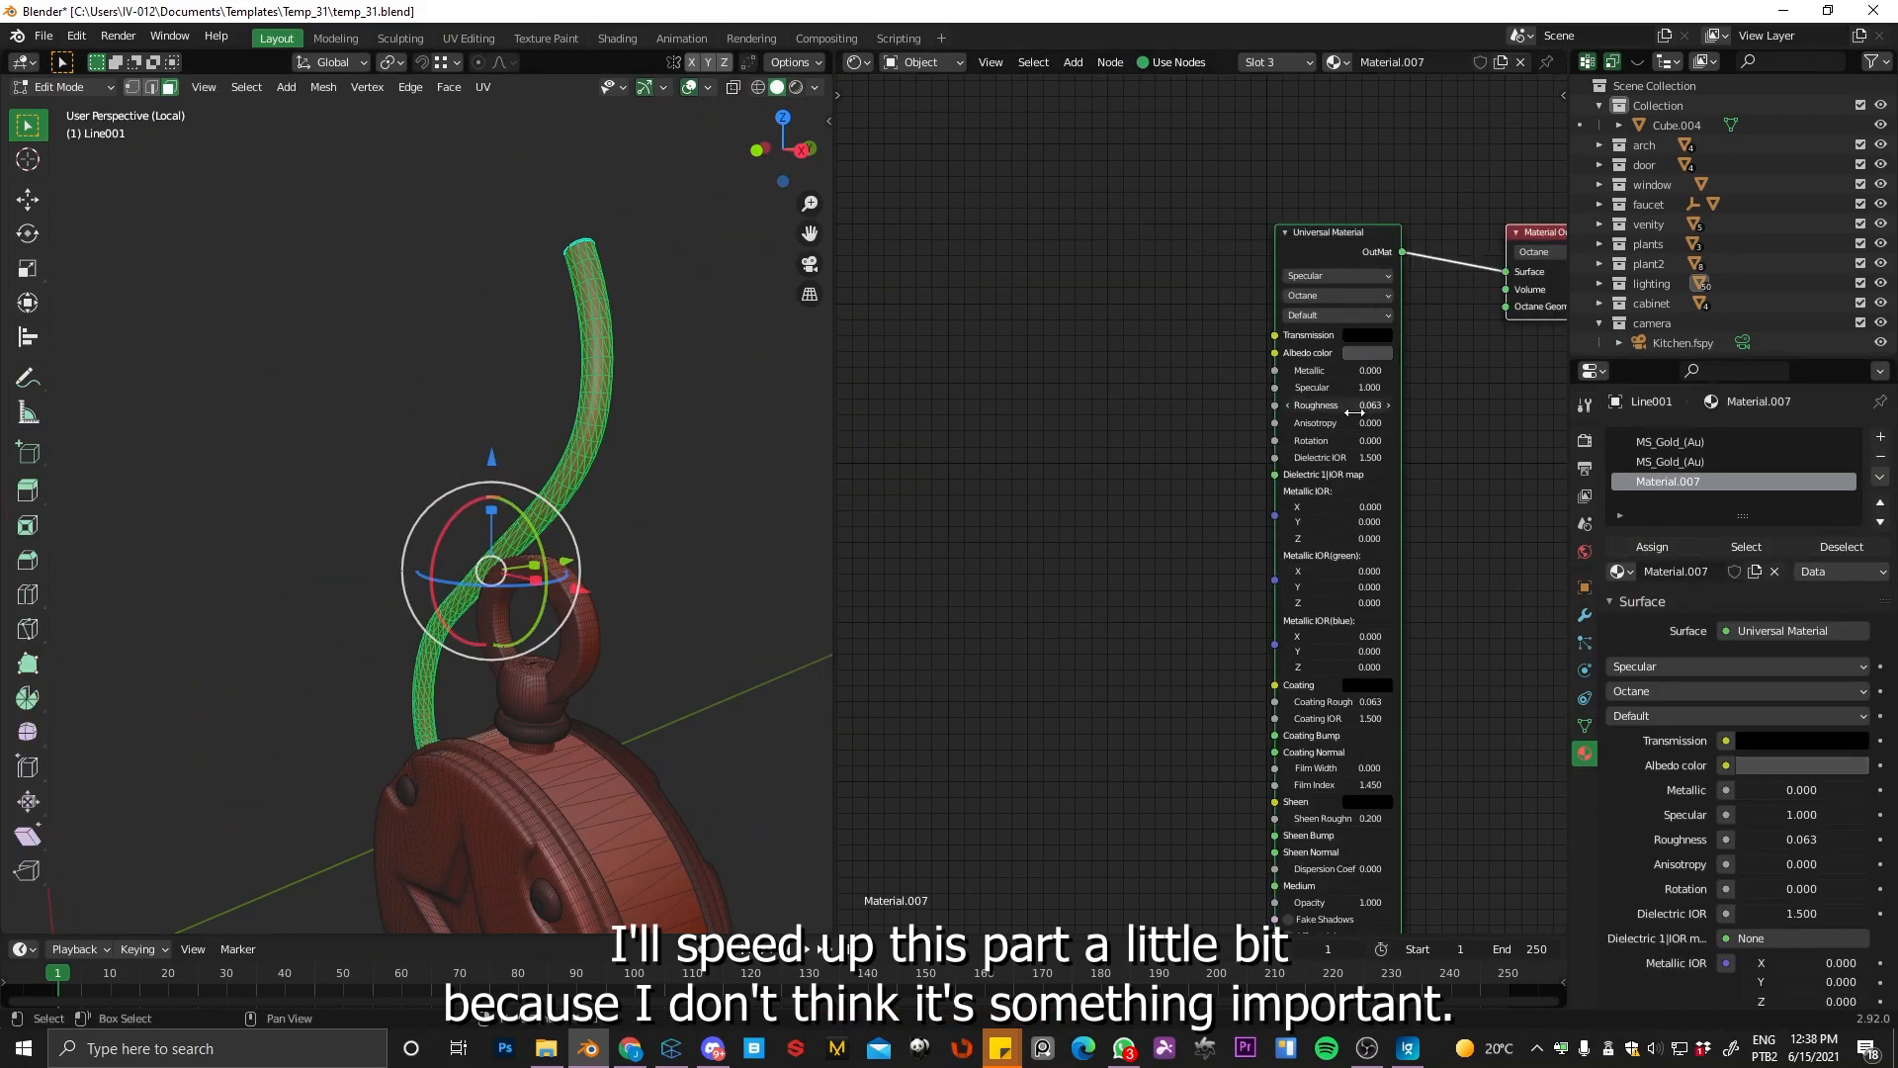
left_click_drag(1364, 405, 1404, 405)
key("Tab")
key("z")
key("8")
Step: Leave the isolated view and delete the untextured second pendant in wireframe display
key("slash")
key("KP_0")
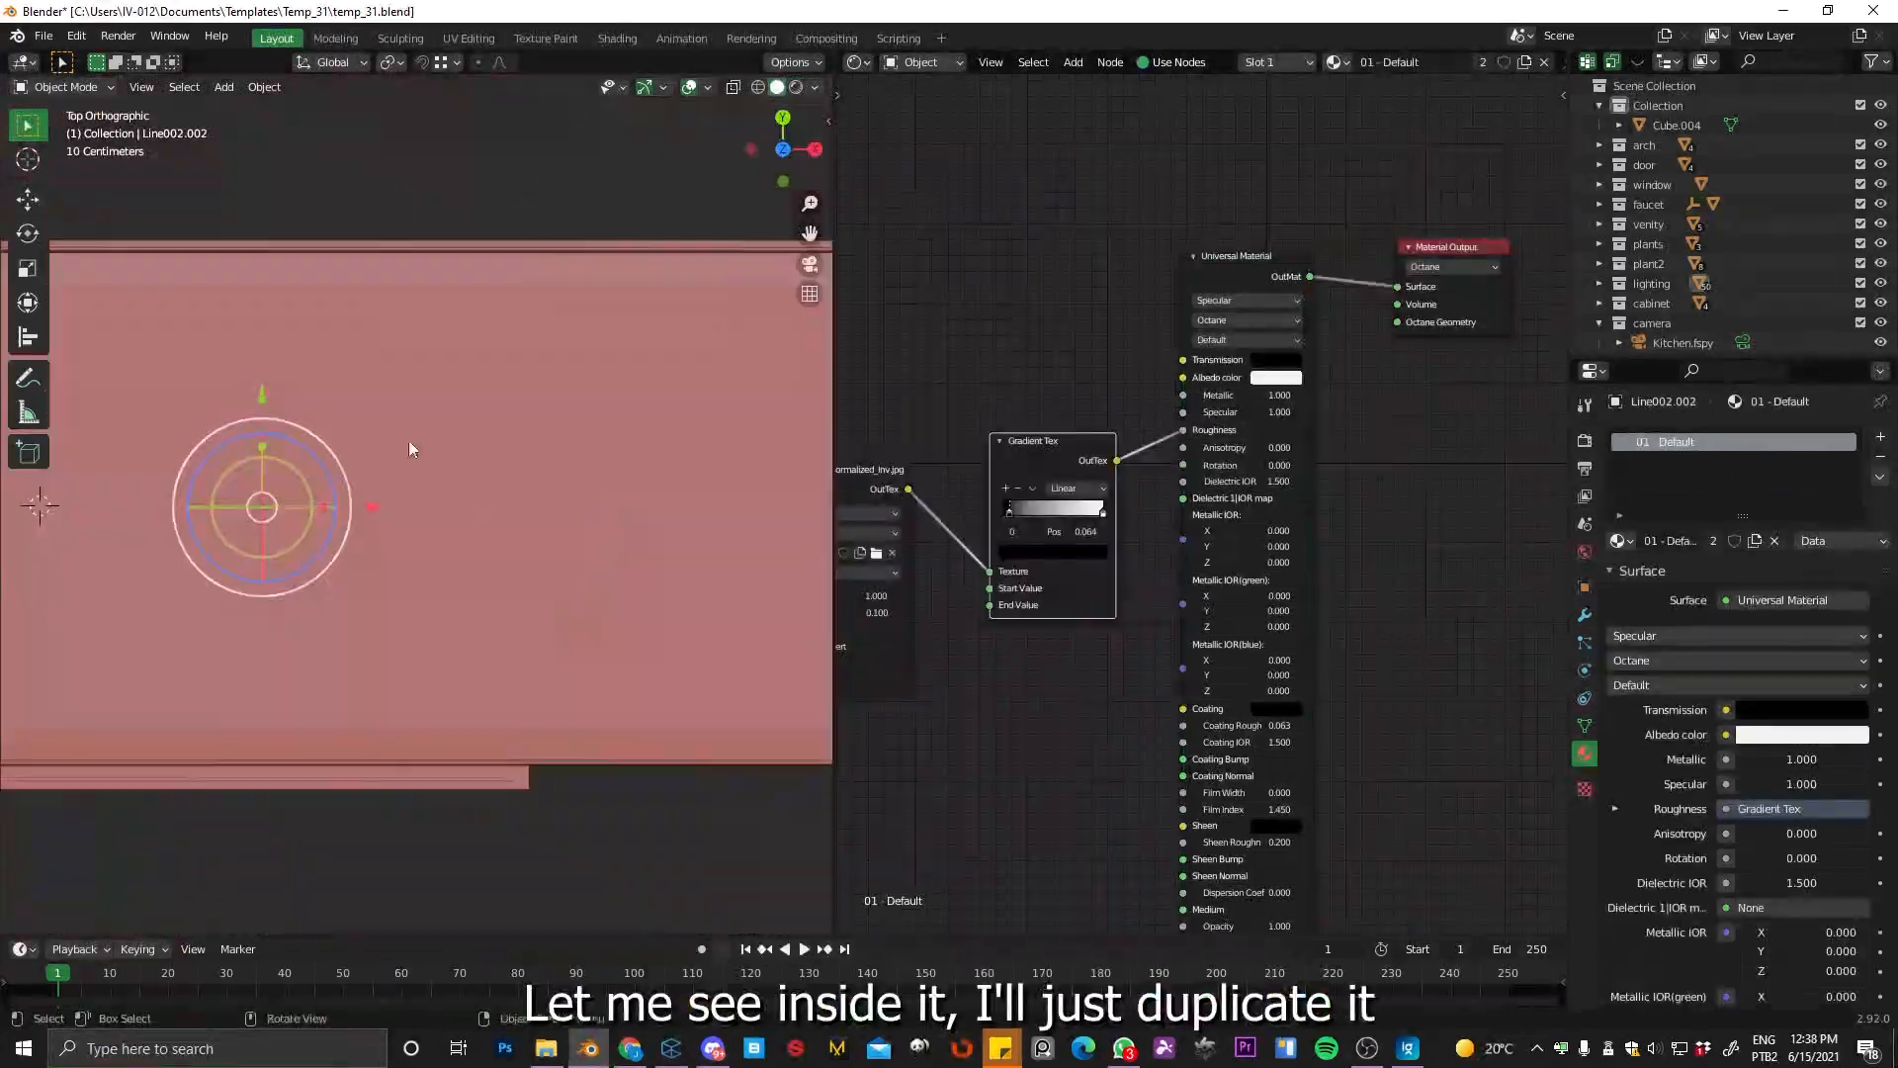
key("shift+z")
key("Delete")
Step: Select the whole textured pendant and place a linked duplicate of it farther back in the kitchen
middle_click_drag(362, 562, 411, 553, "shift")
left_click_drag(821, 425, 682, 574)
key("alt+d")
left_click(158, 478)
Step: Move the duplicated pendant along the X axis to its place near the door in camera view, and display the scene in rendered shading
key("KP_0")
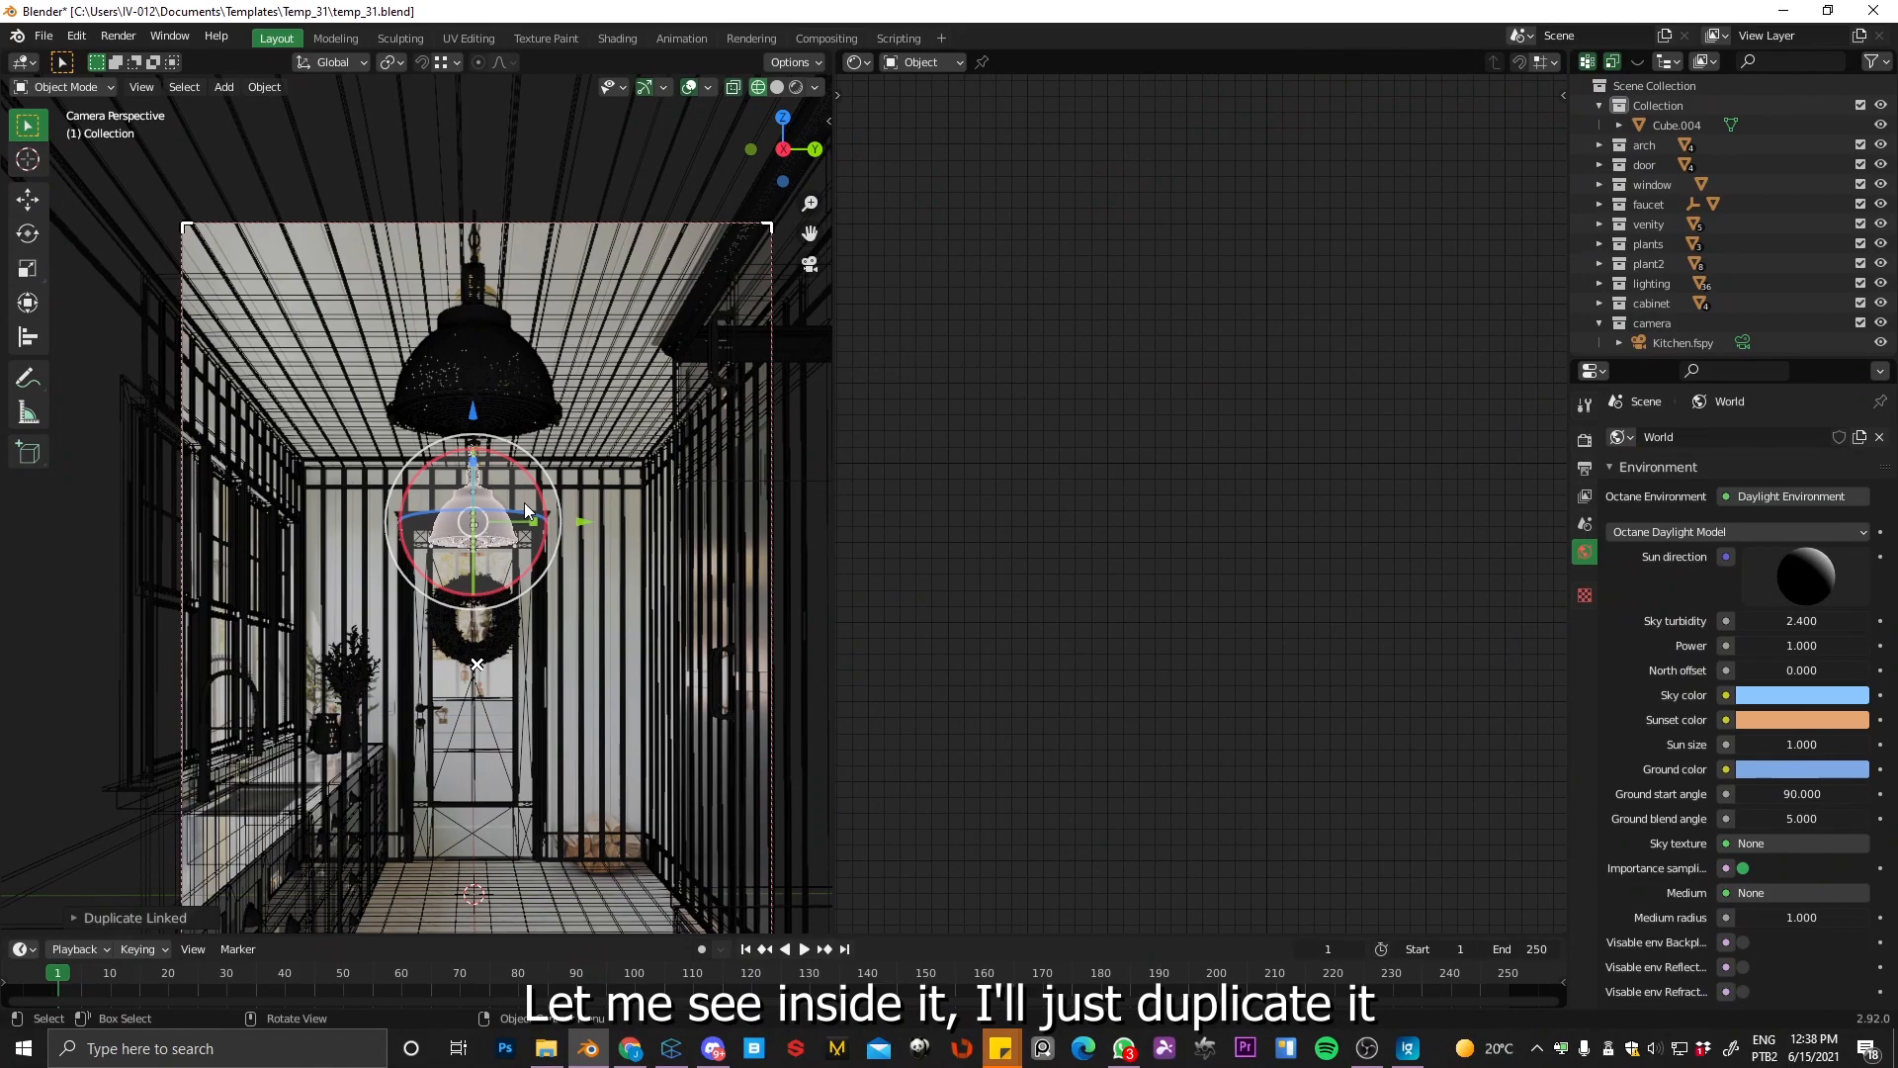
left_click(776, 87)
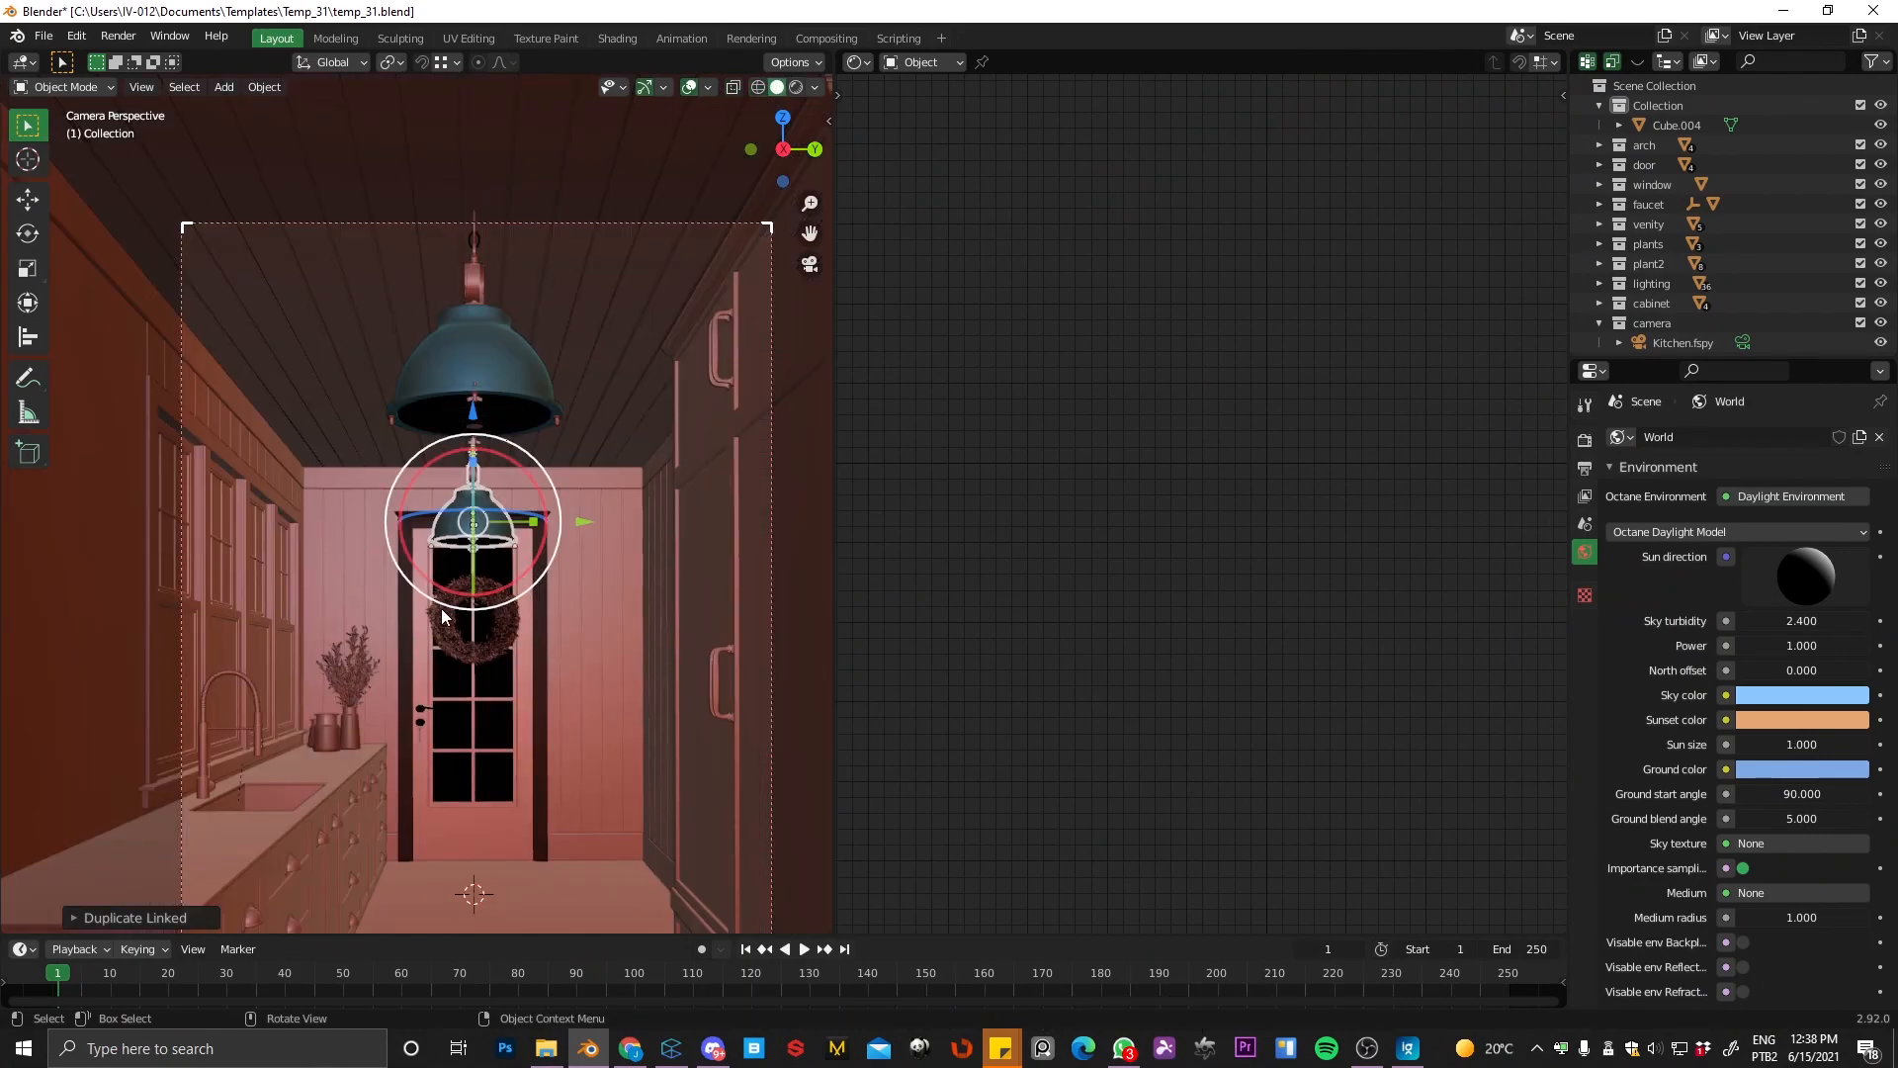
key("g")
key("y")
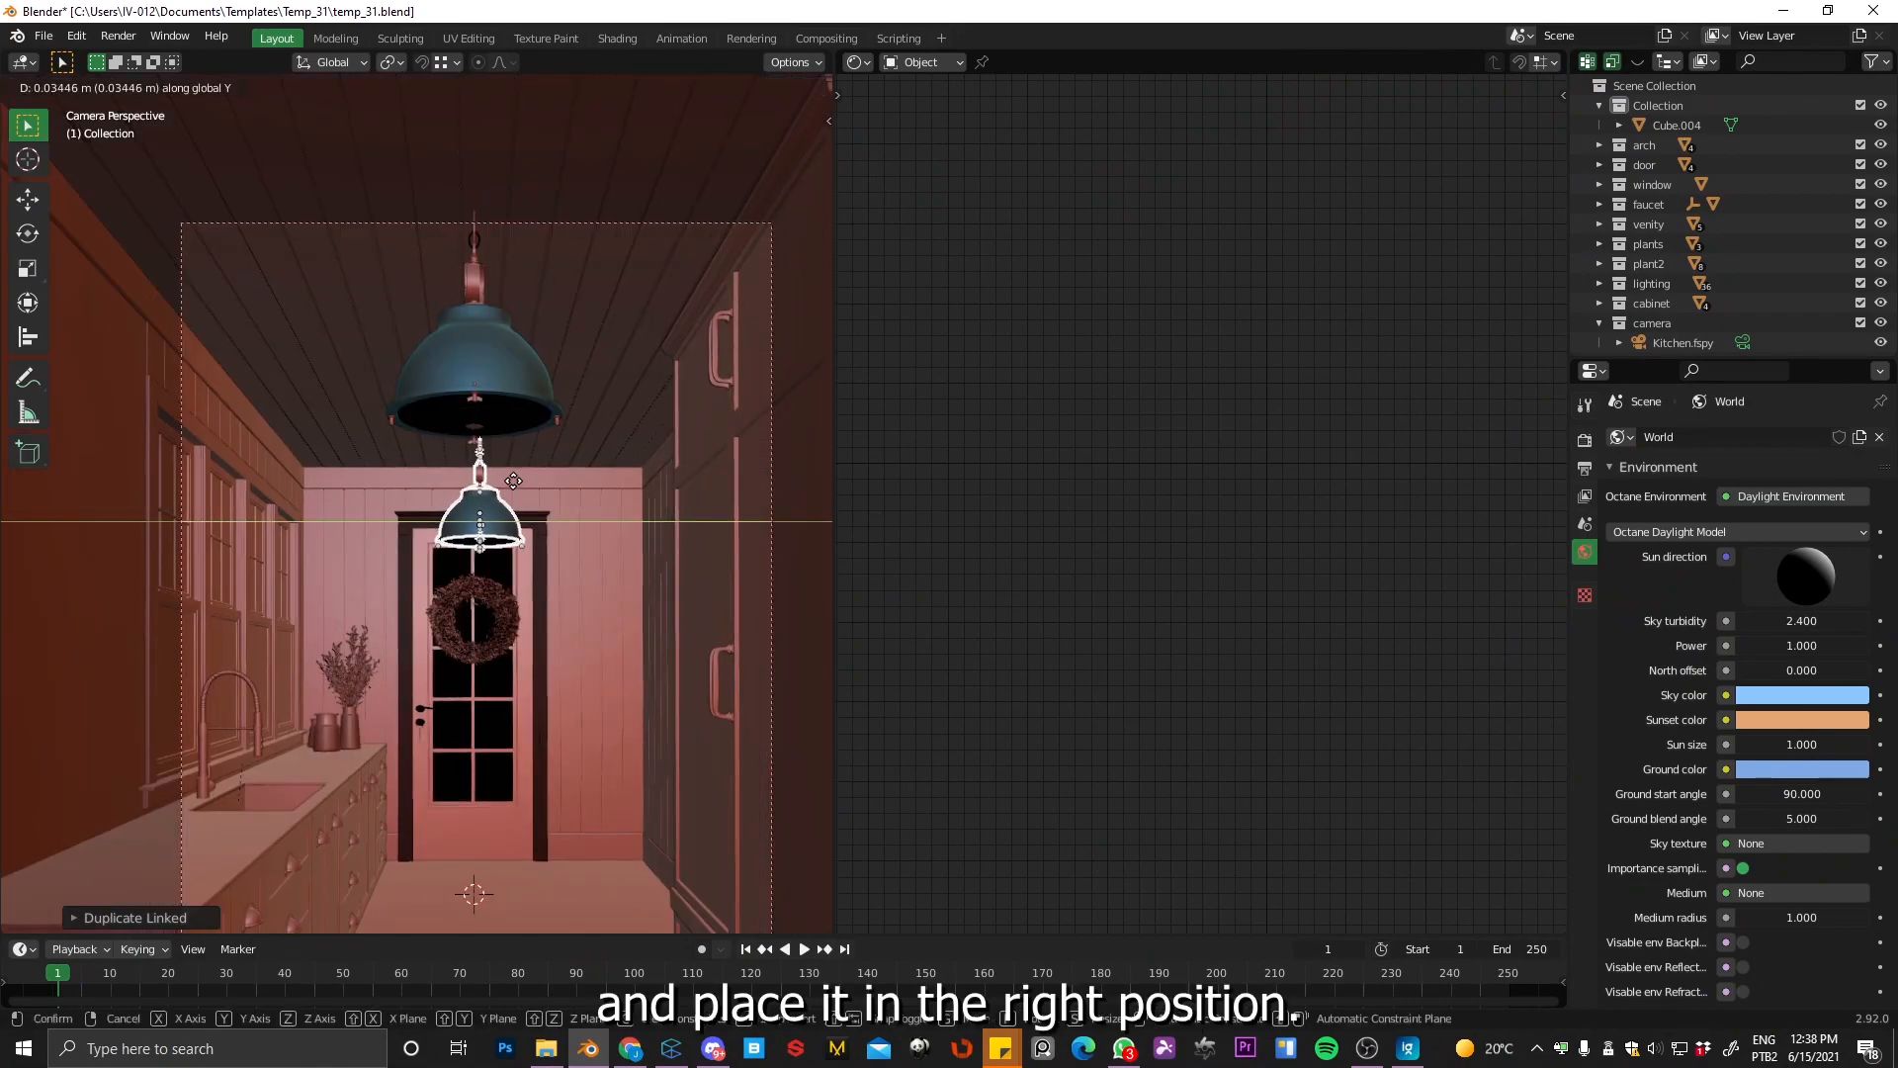
key("x")
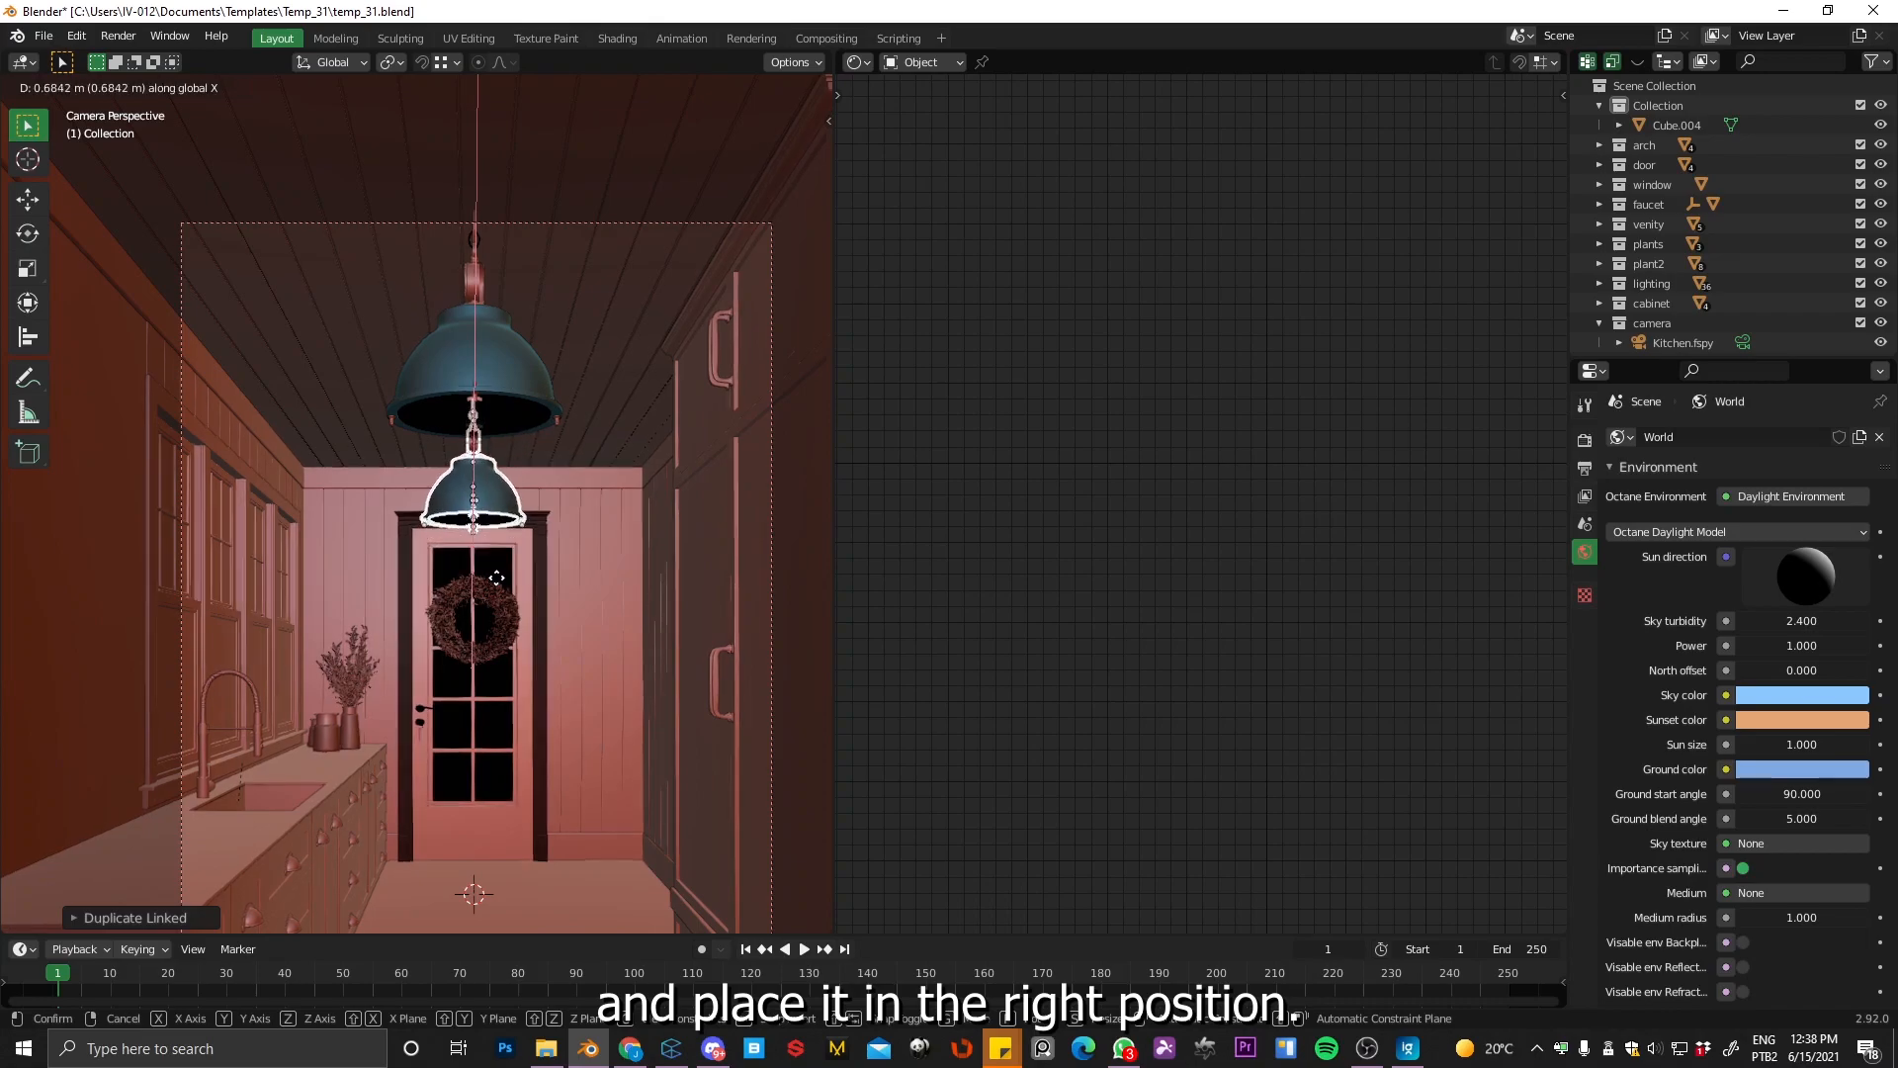
left_click(500, 542)
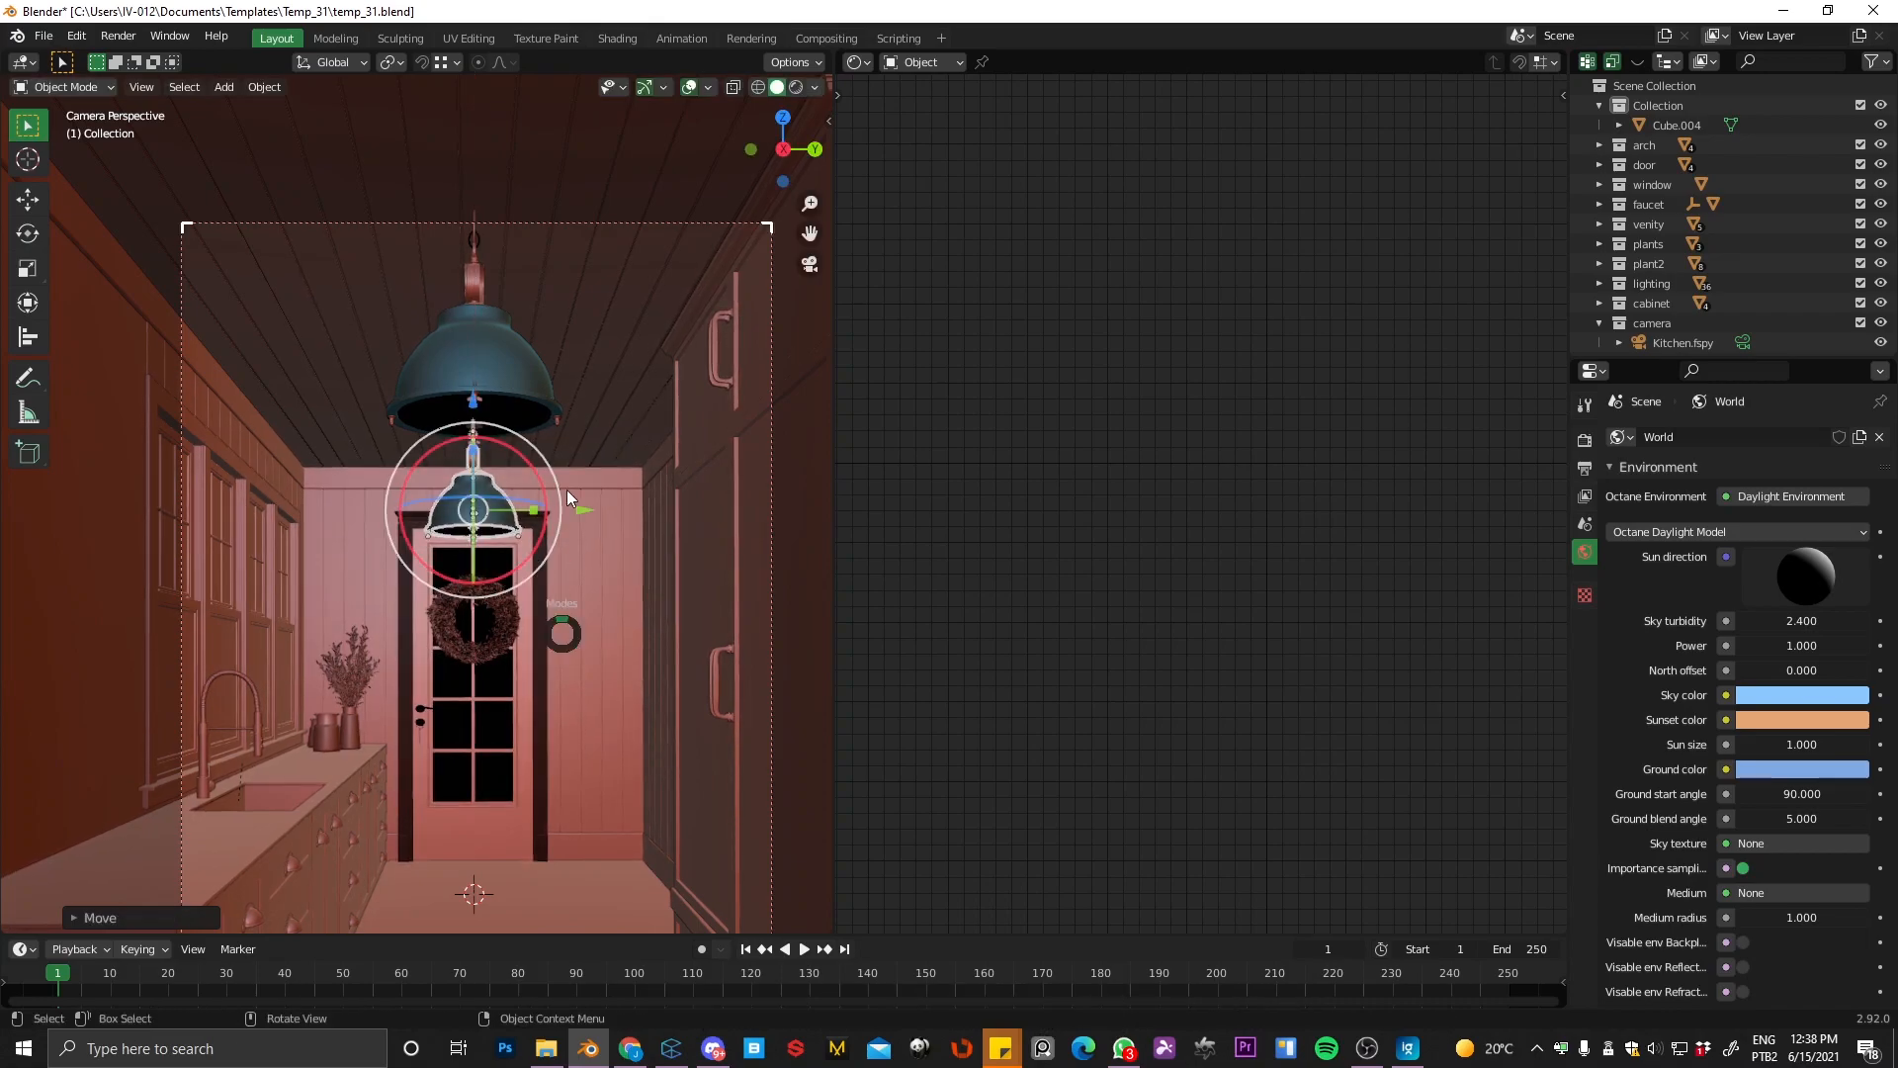
middle_click_drag(551, 591, 564, 411, "shift")
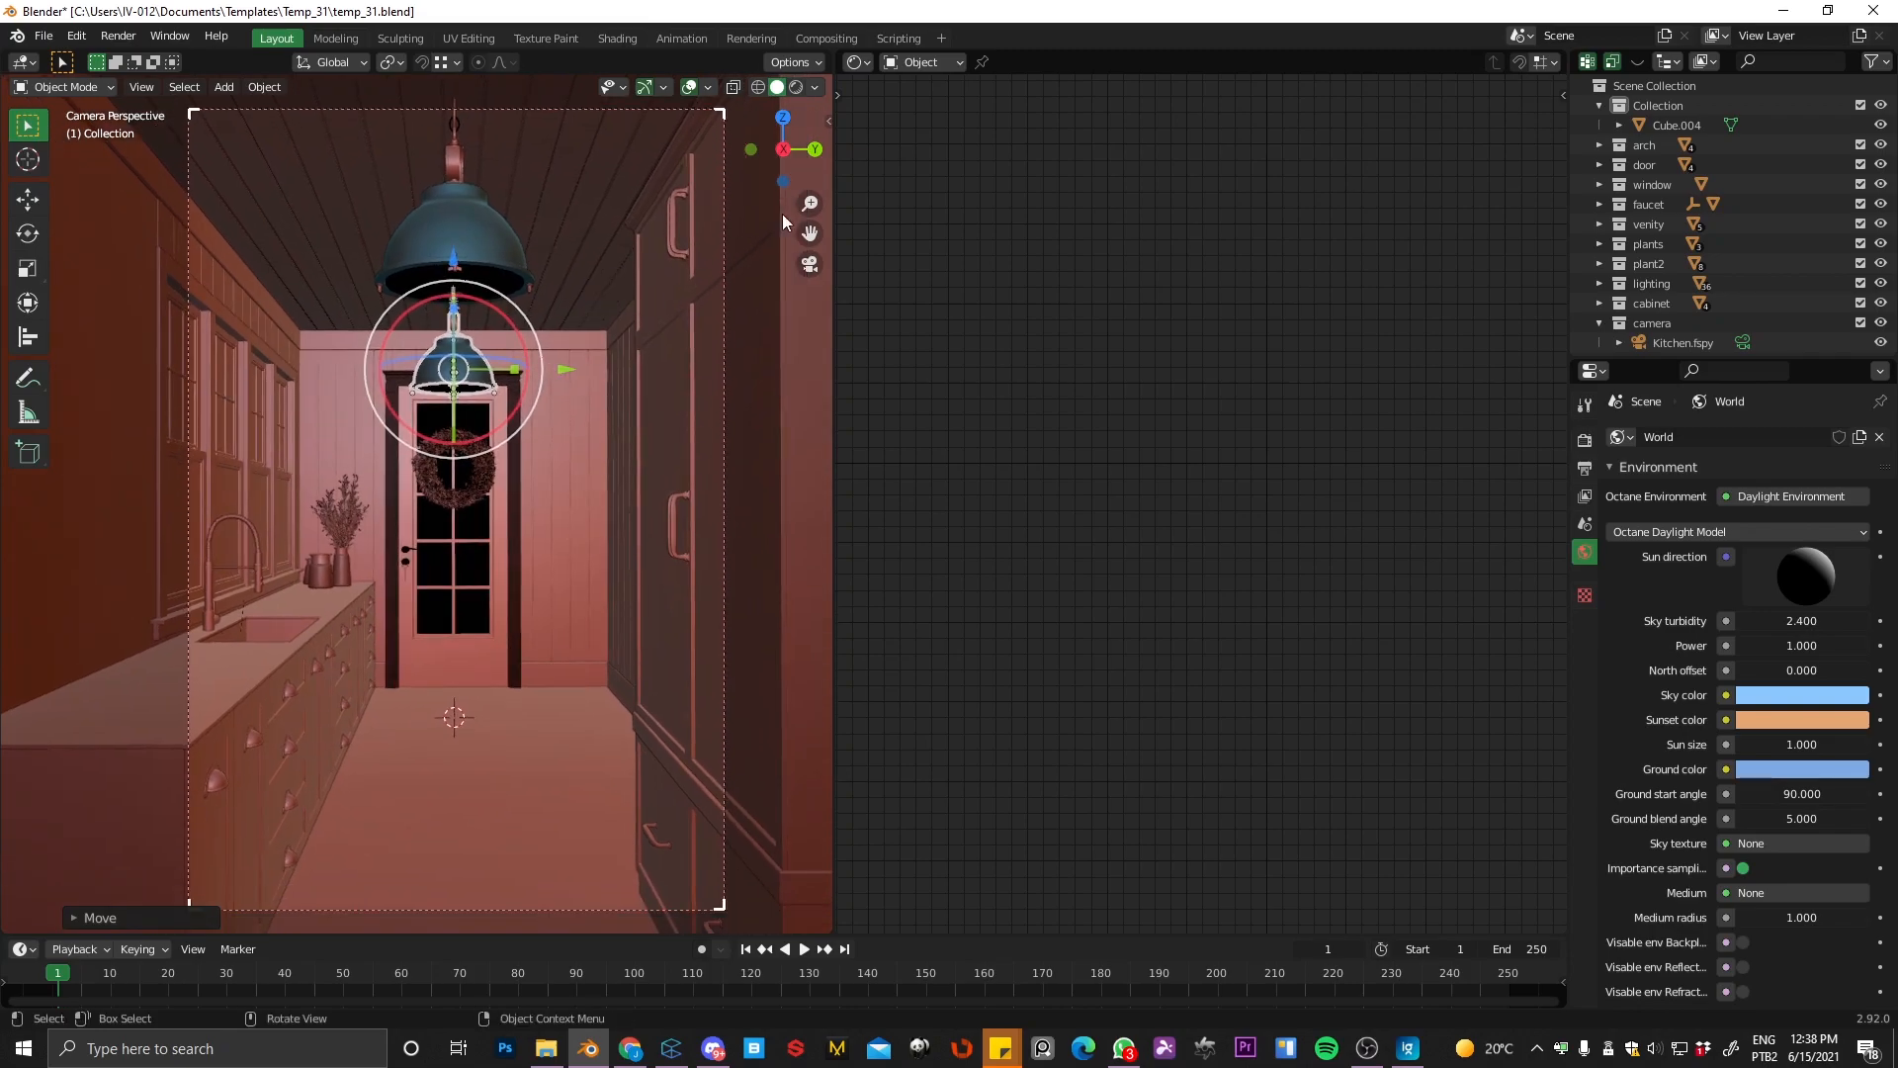
left_click(796, 87)
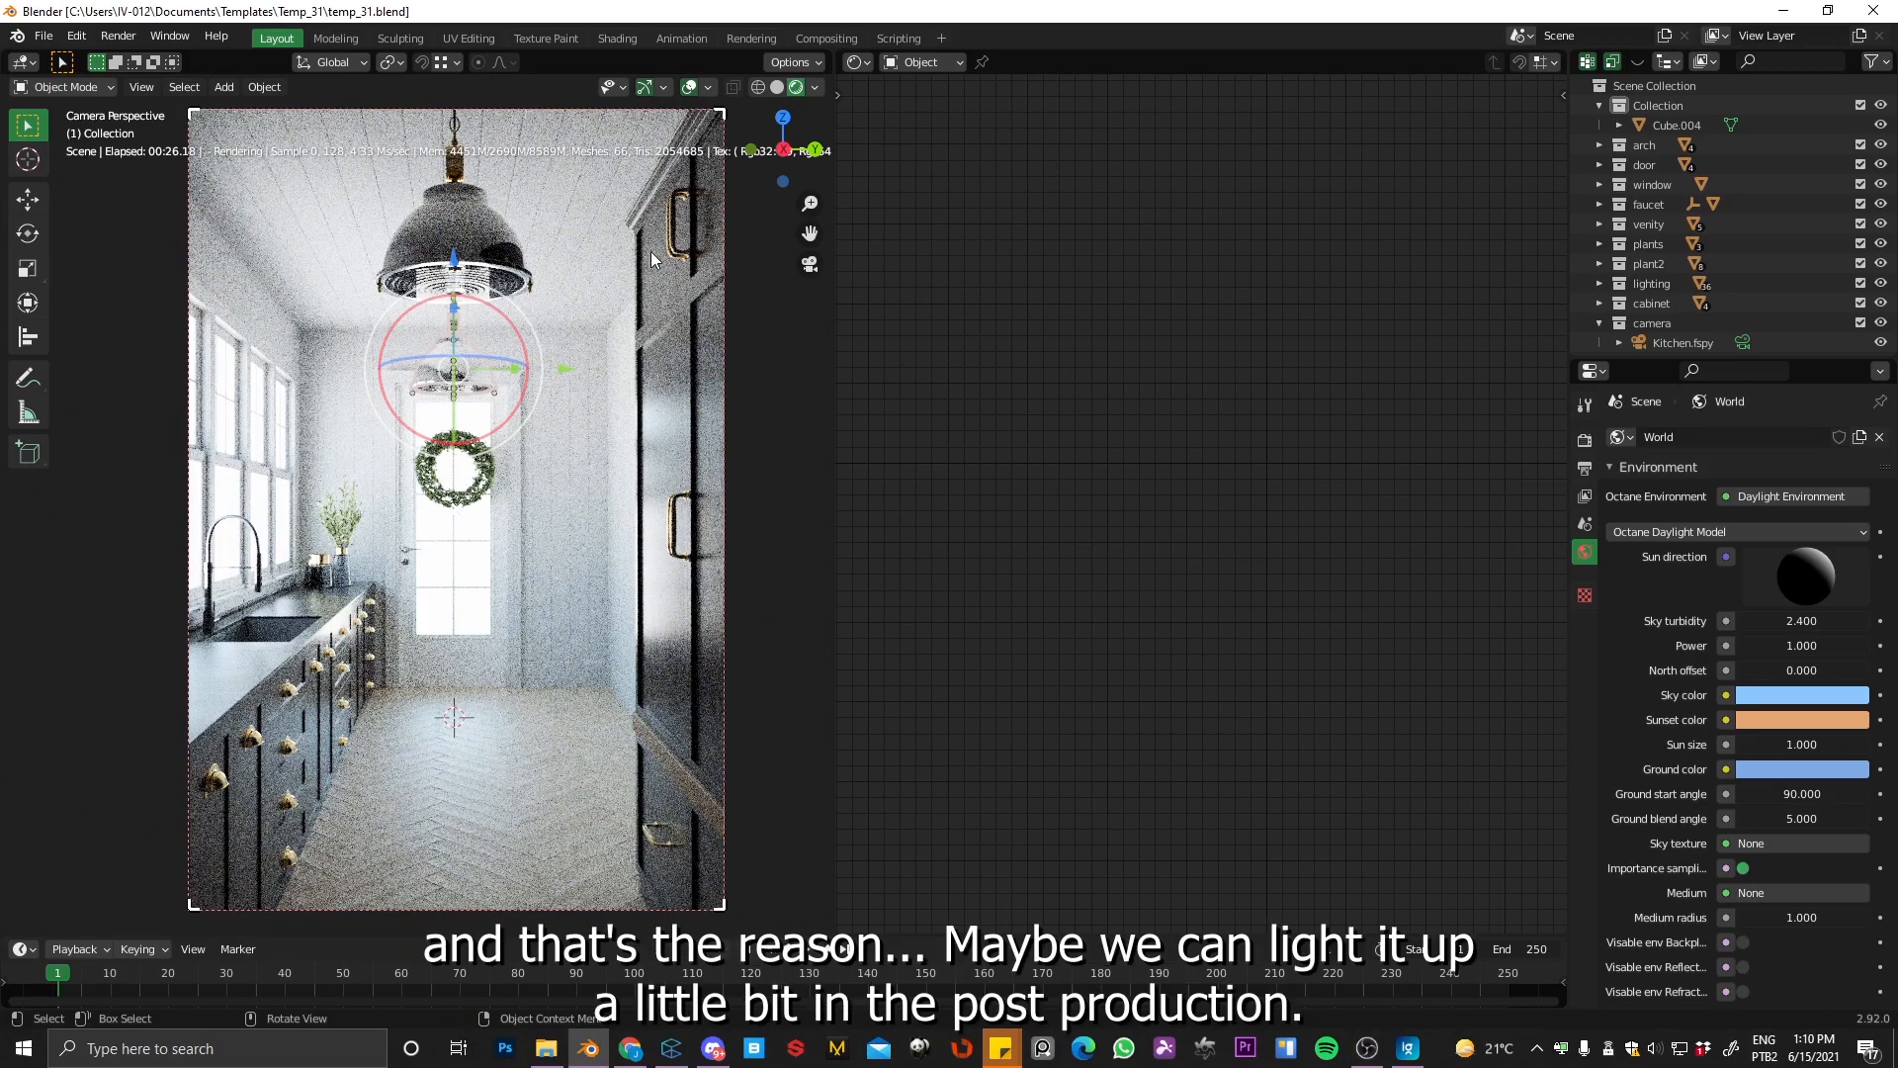
Step: Delete the spare node from the door's Glass material and enable Affect alpha on its Specular Material
left_click(477, 534)
left_click(1332, 240)
key("x")
middle_click_drag(1357, 595, 1231, 479)
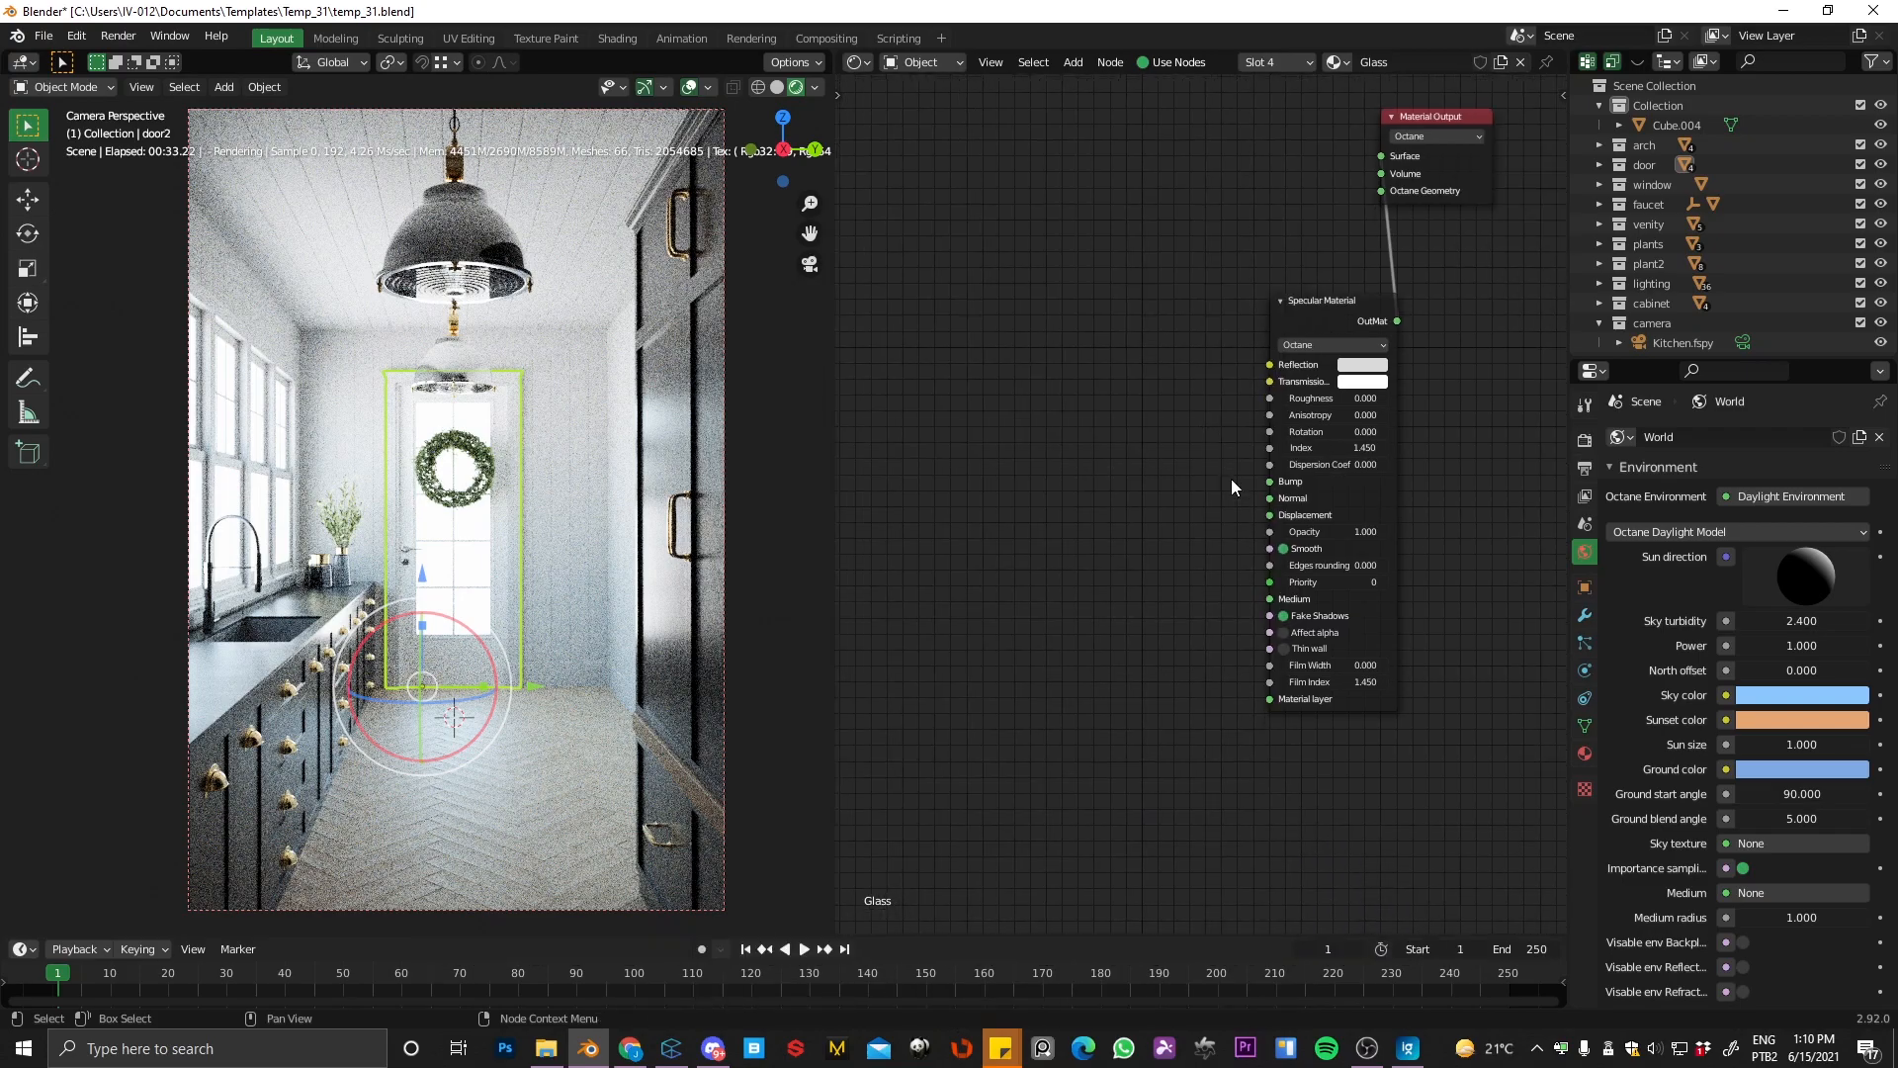
left_click(1310, 636)
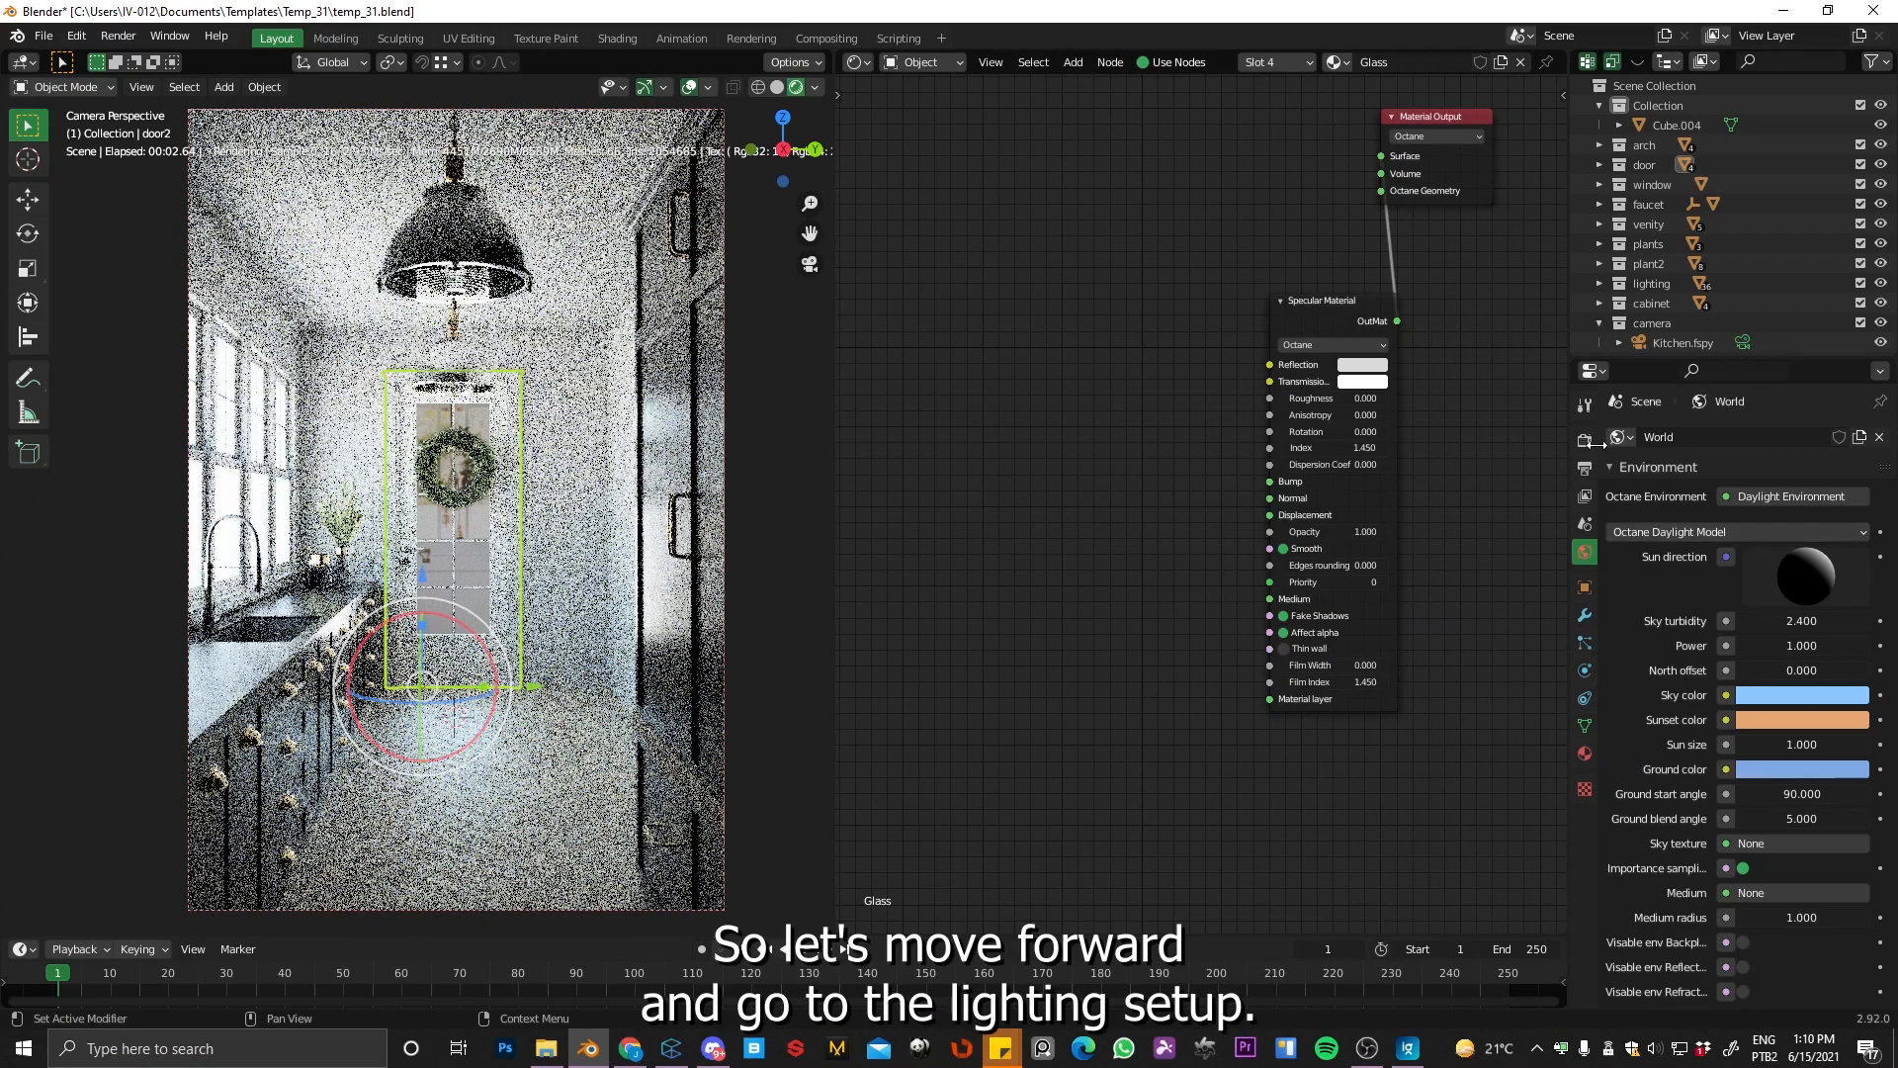
Step: Select the Kitchen.fspy camera and disable its background images
left_click(1585, 442)
scroll(1659, 619, "down", 5)
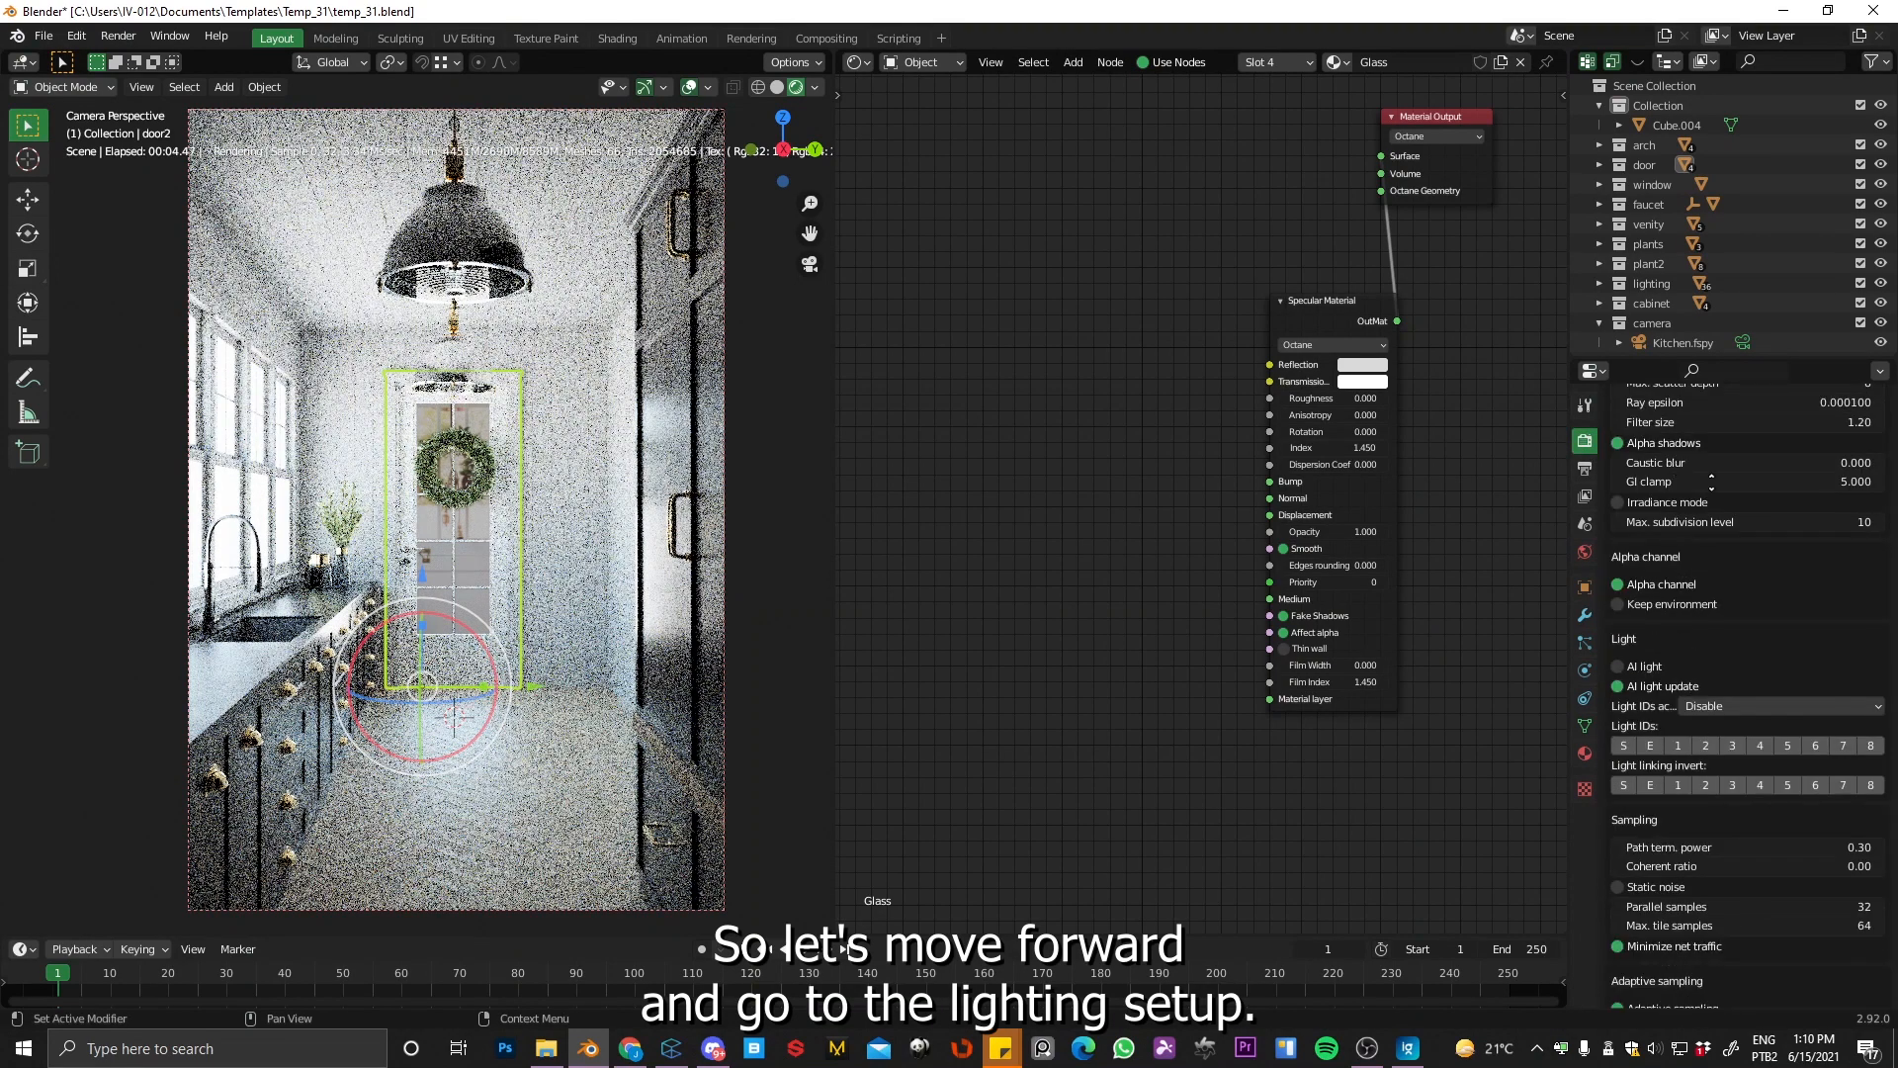
left_click(727, 756)
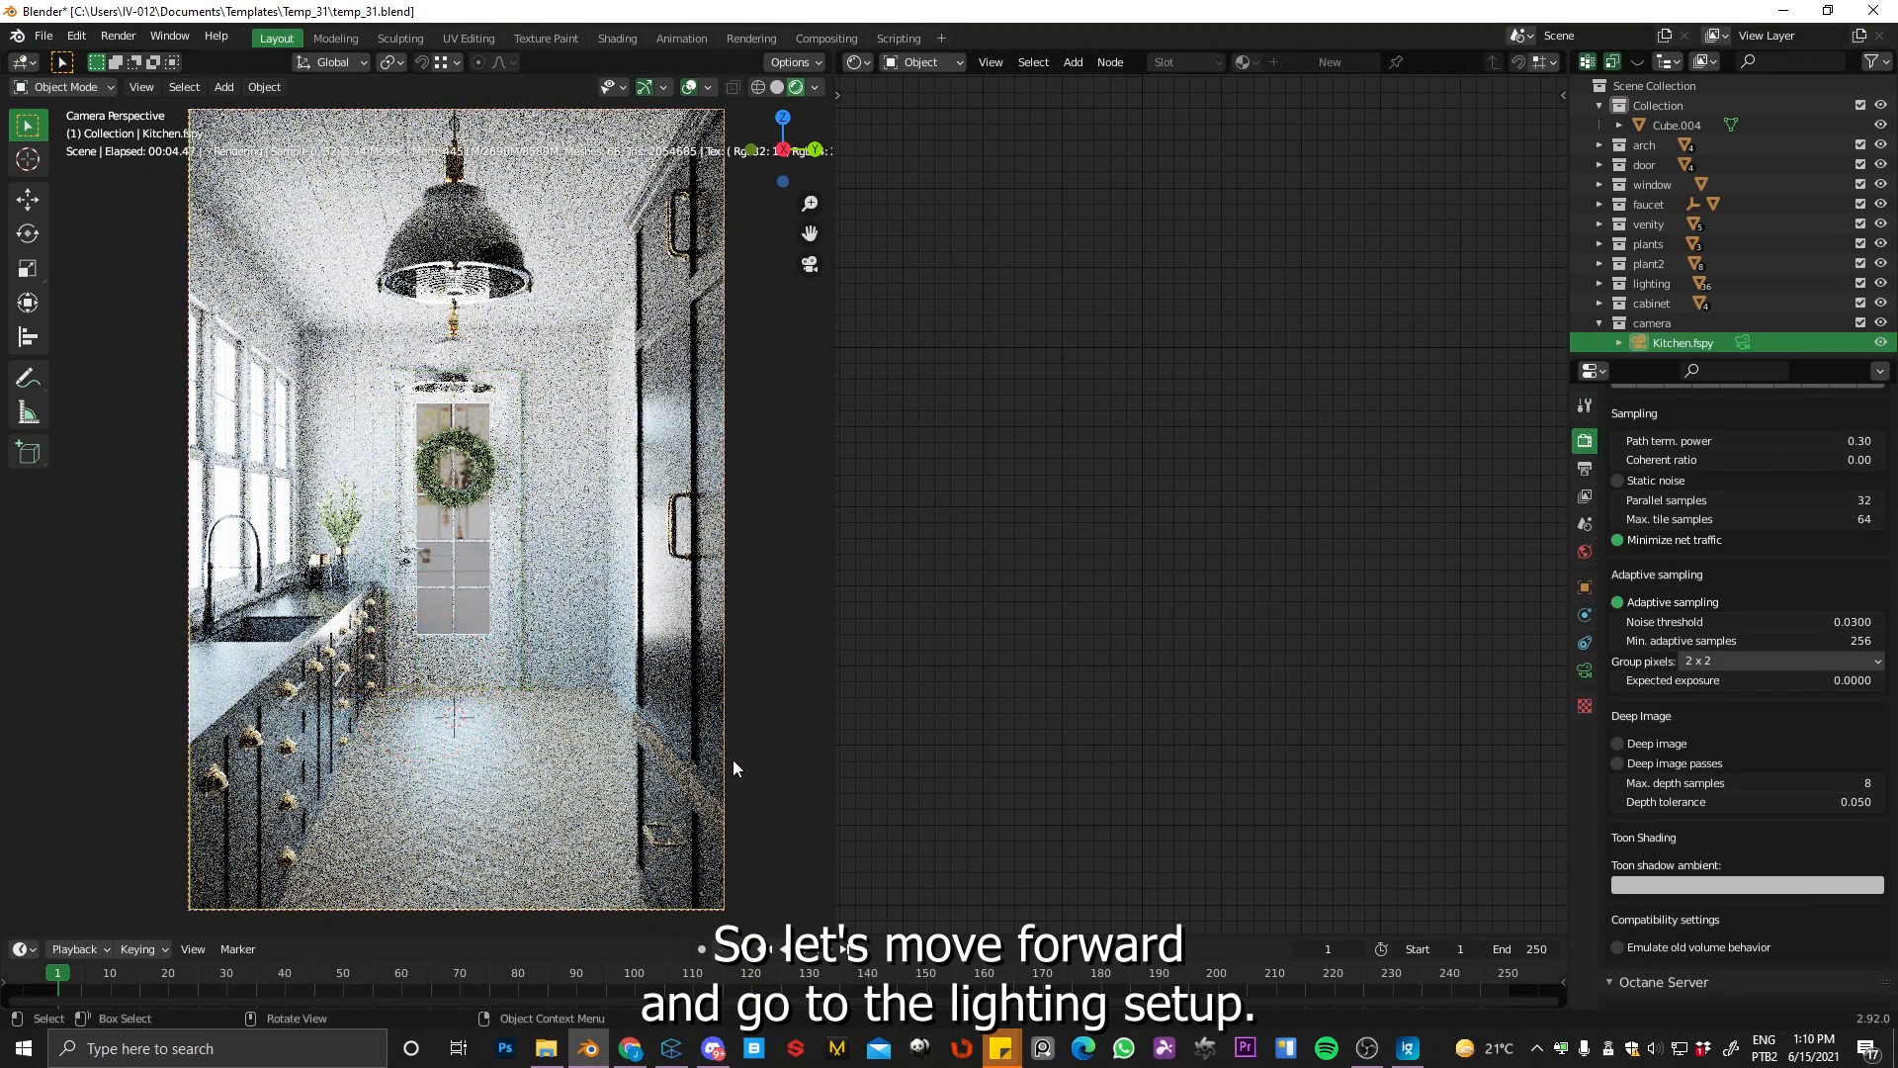
left_click(1585, 671)
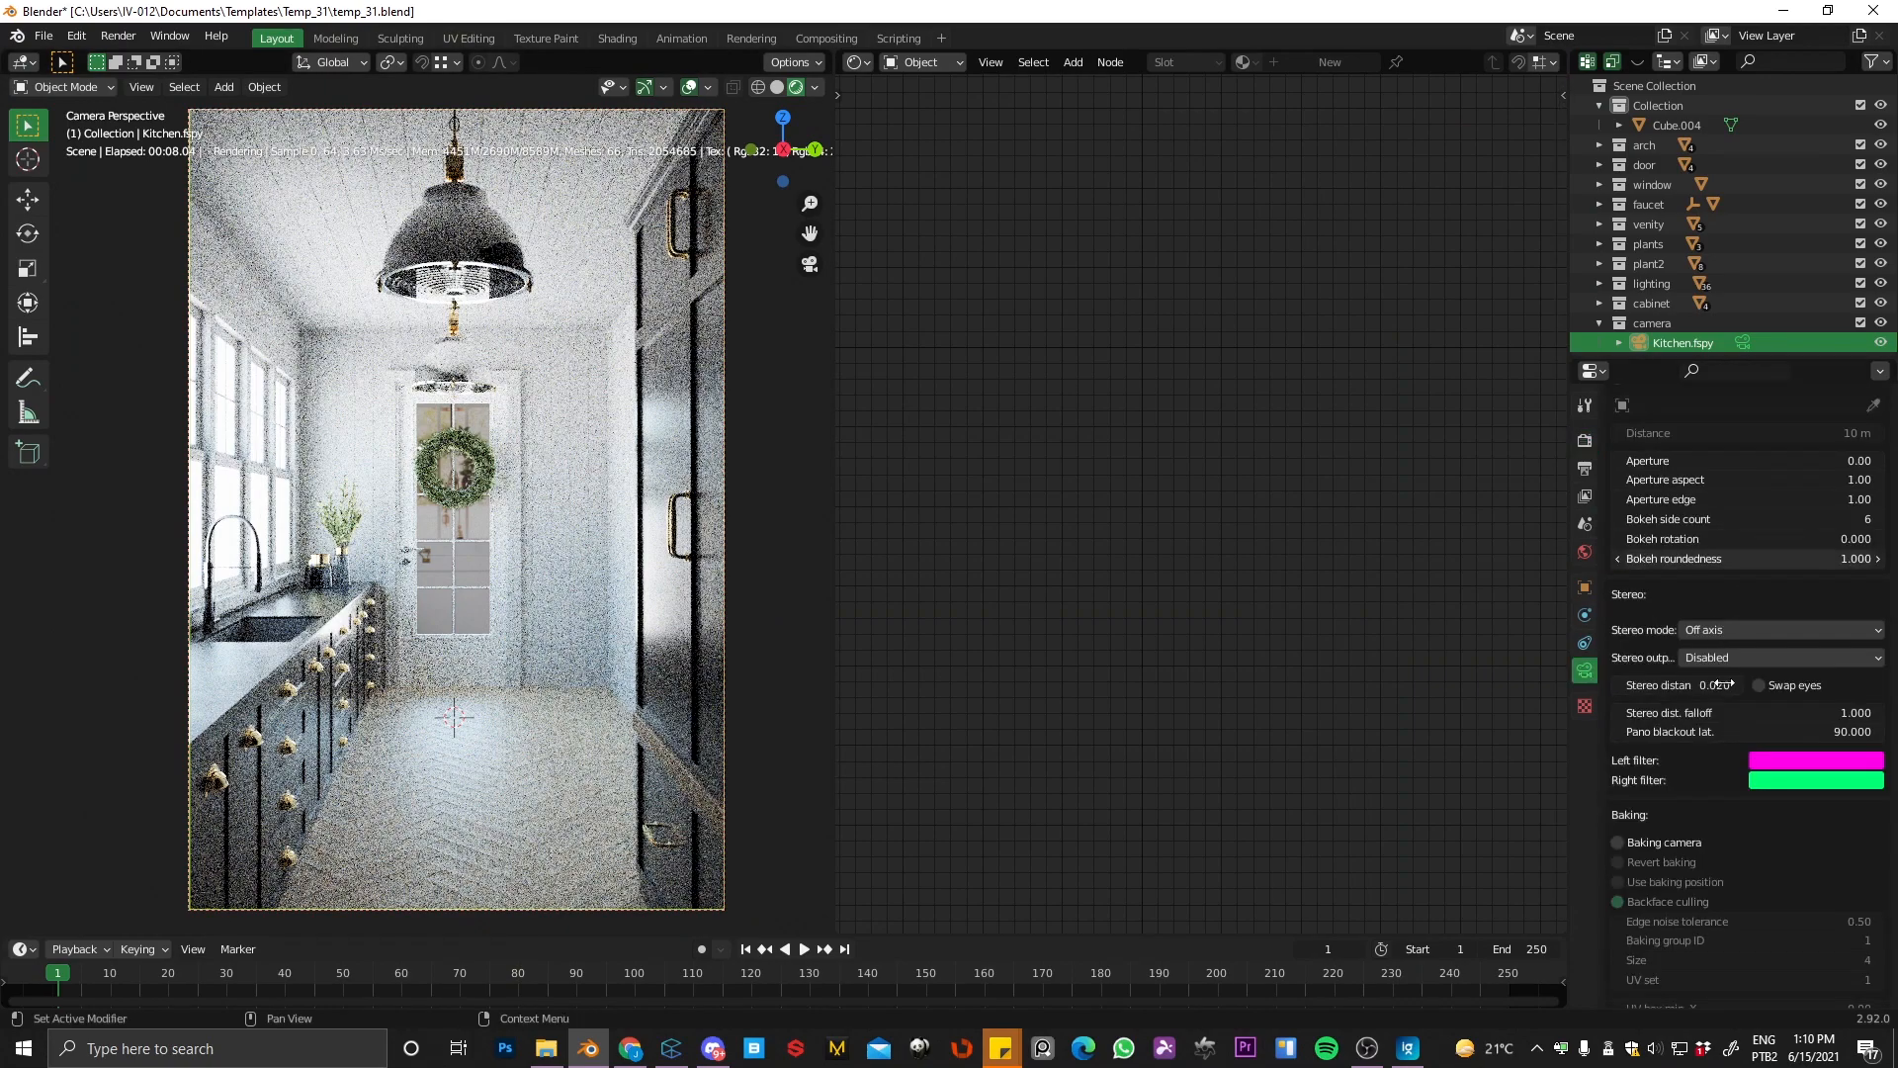
scroll(1681, 673, "up", 5)
scroll(1720, 675, "up", 5)
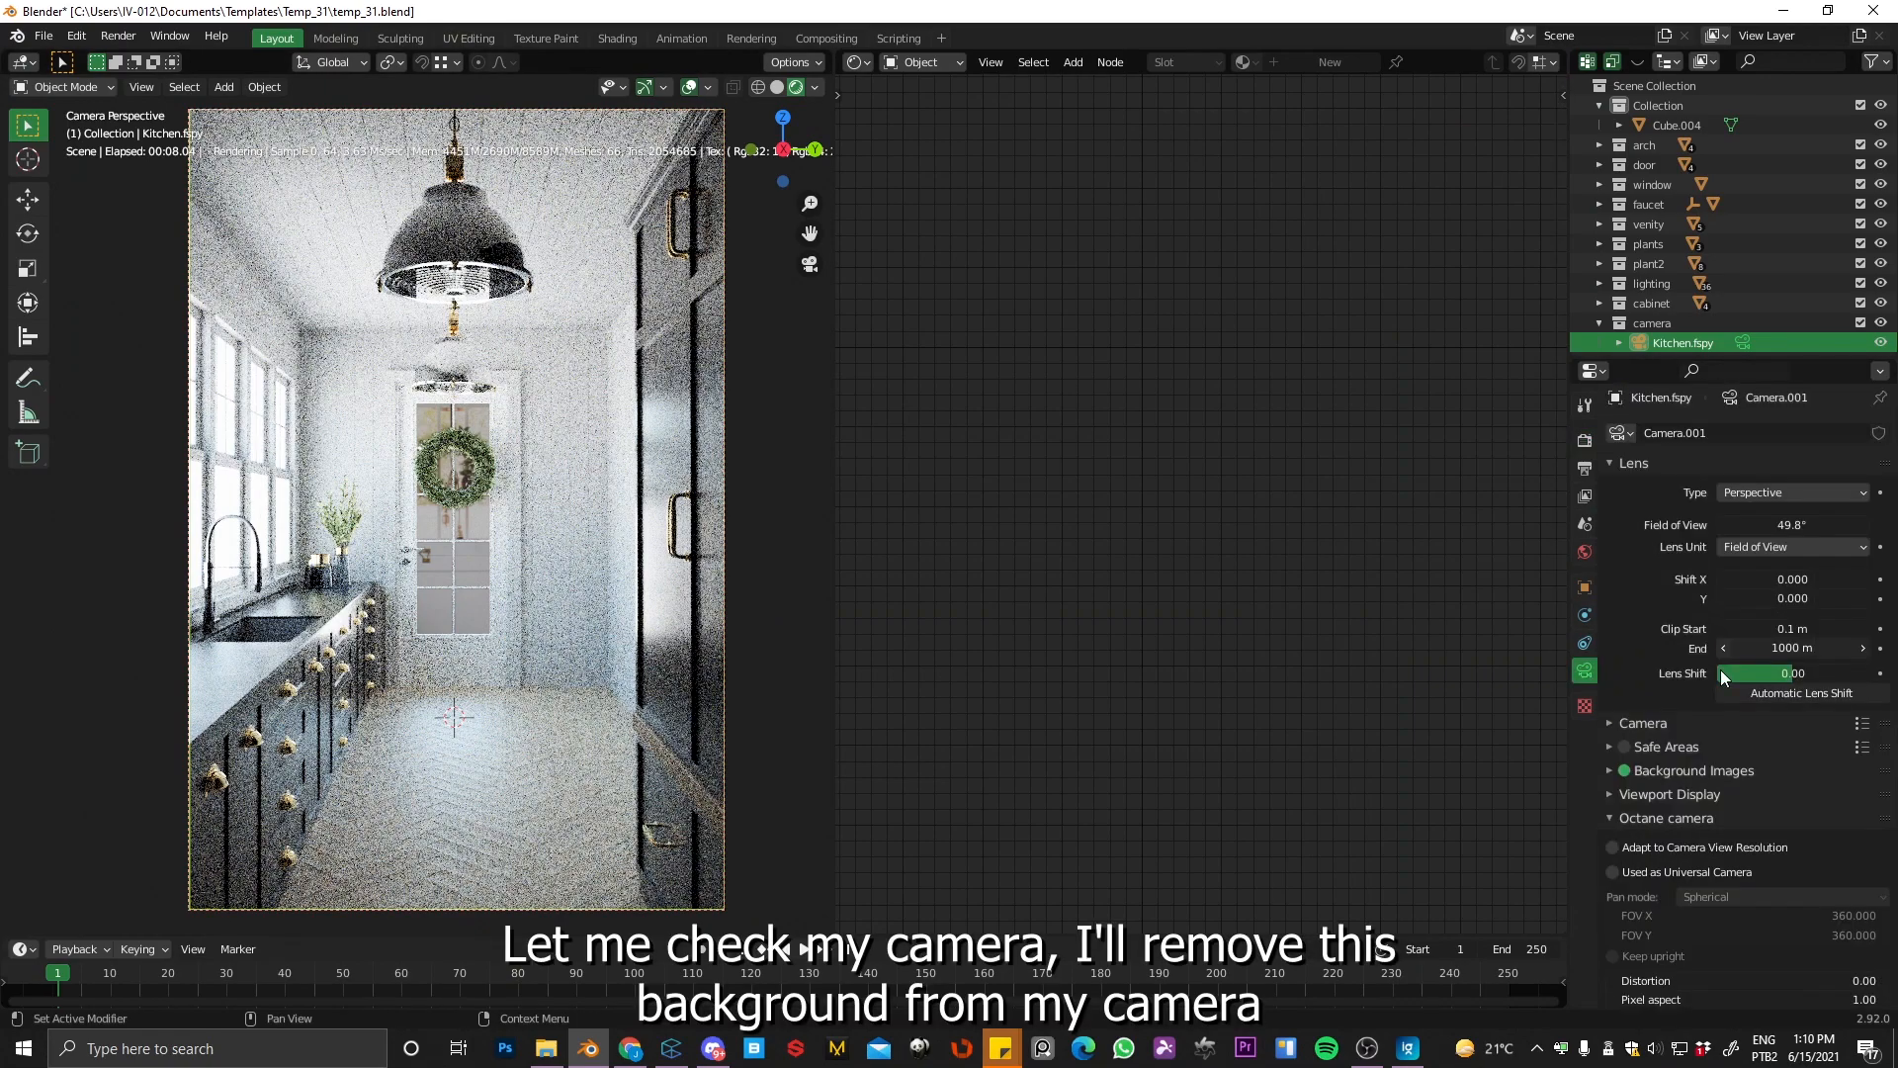
left_click(1616, 774)
left_click(1624, 771)
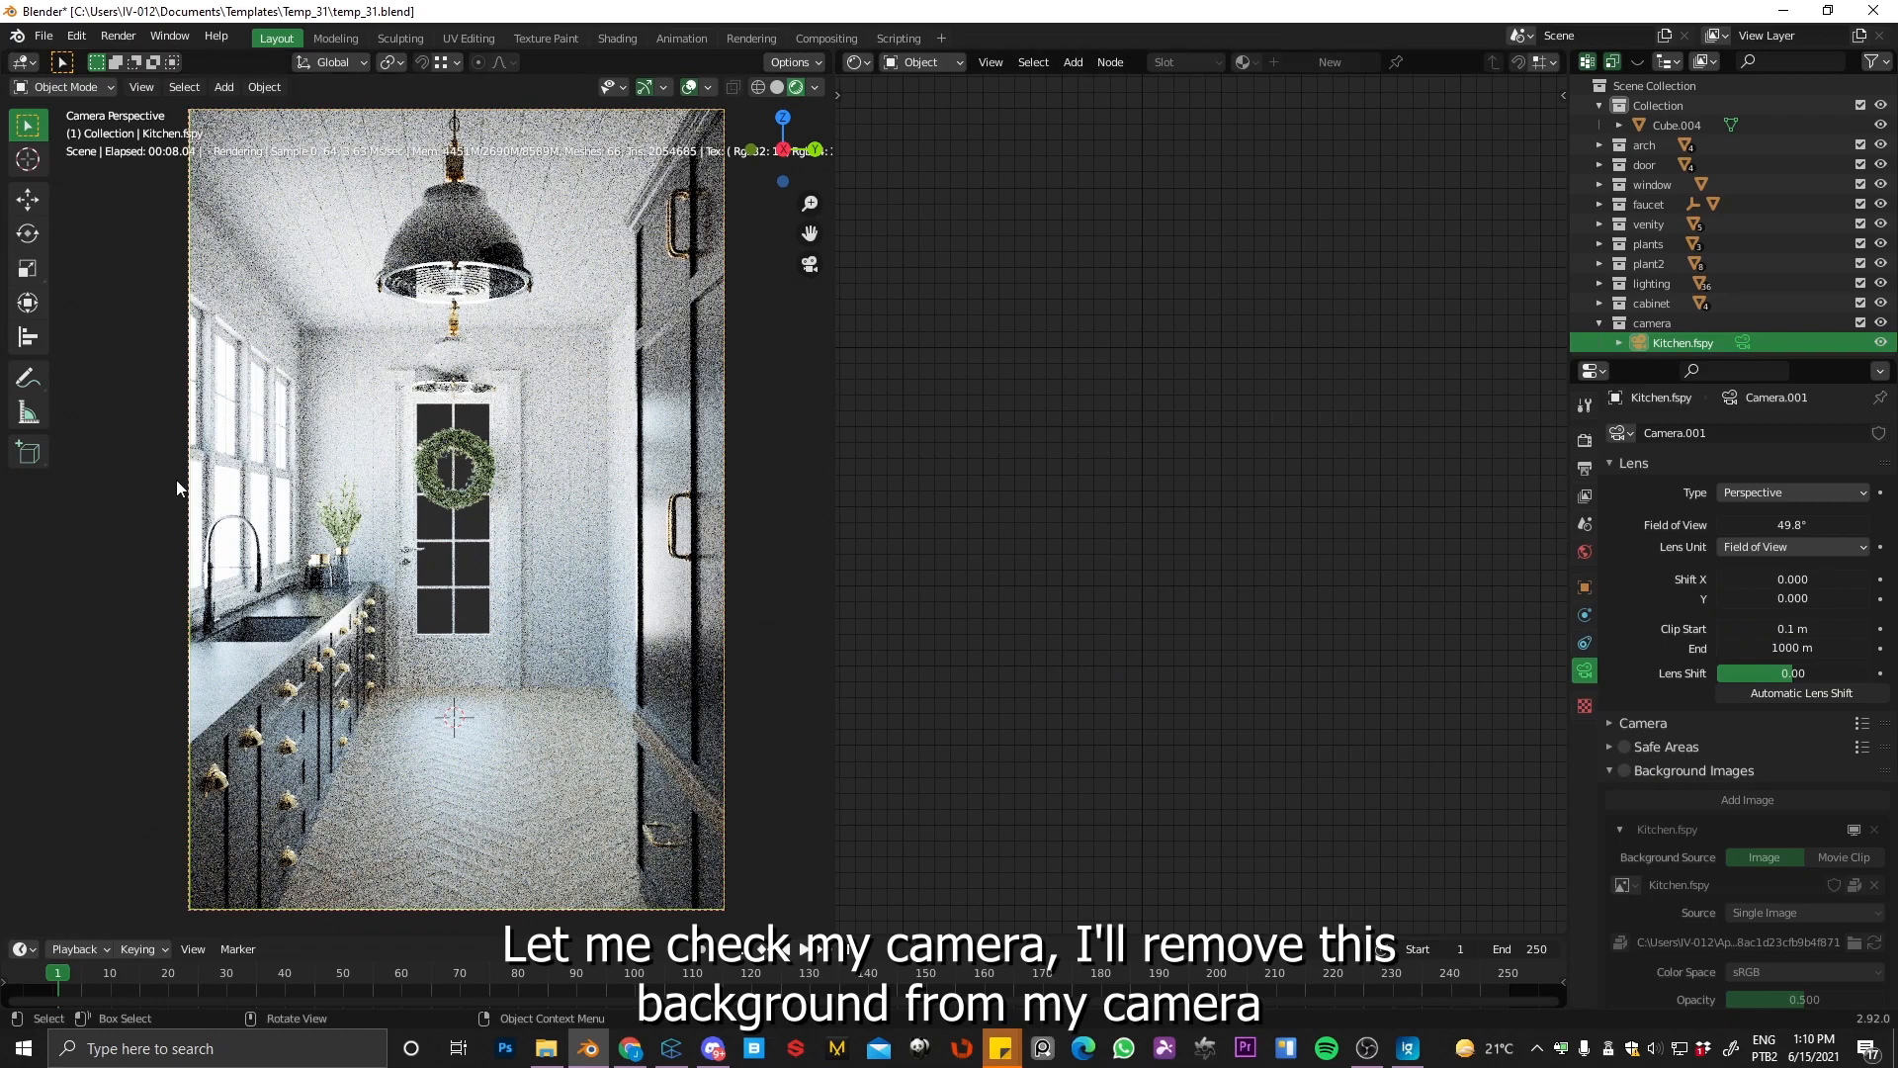
Step: Enable Affect alpha on the Specular Material of the window's _Glass.010 material
left_click(293, 492)
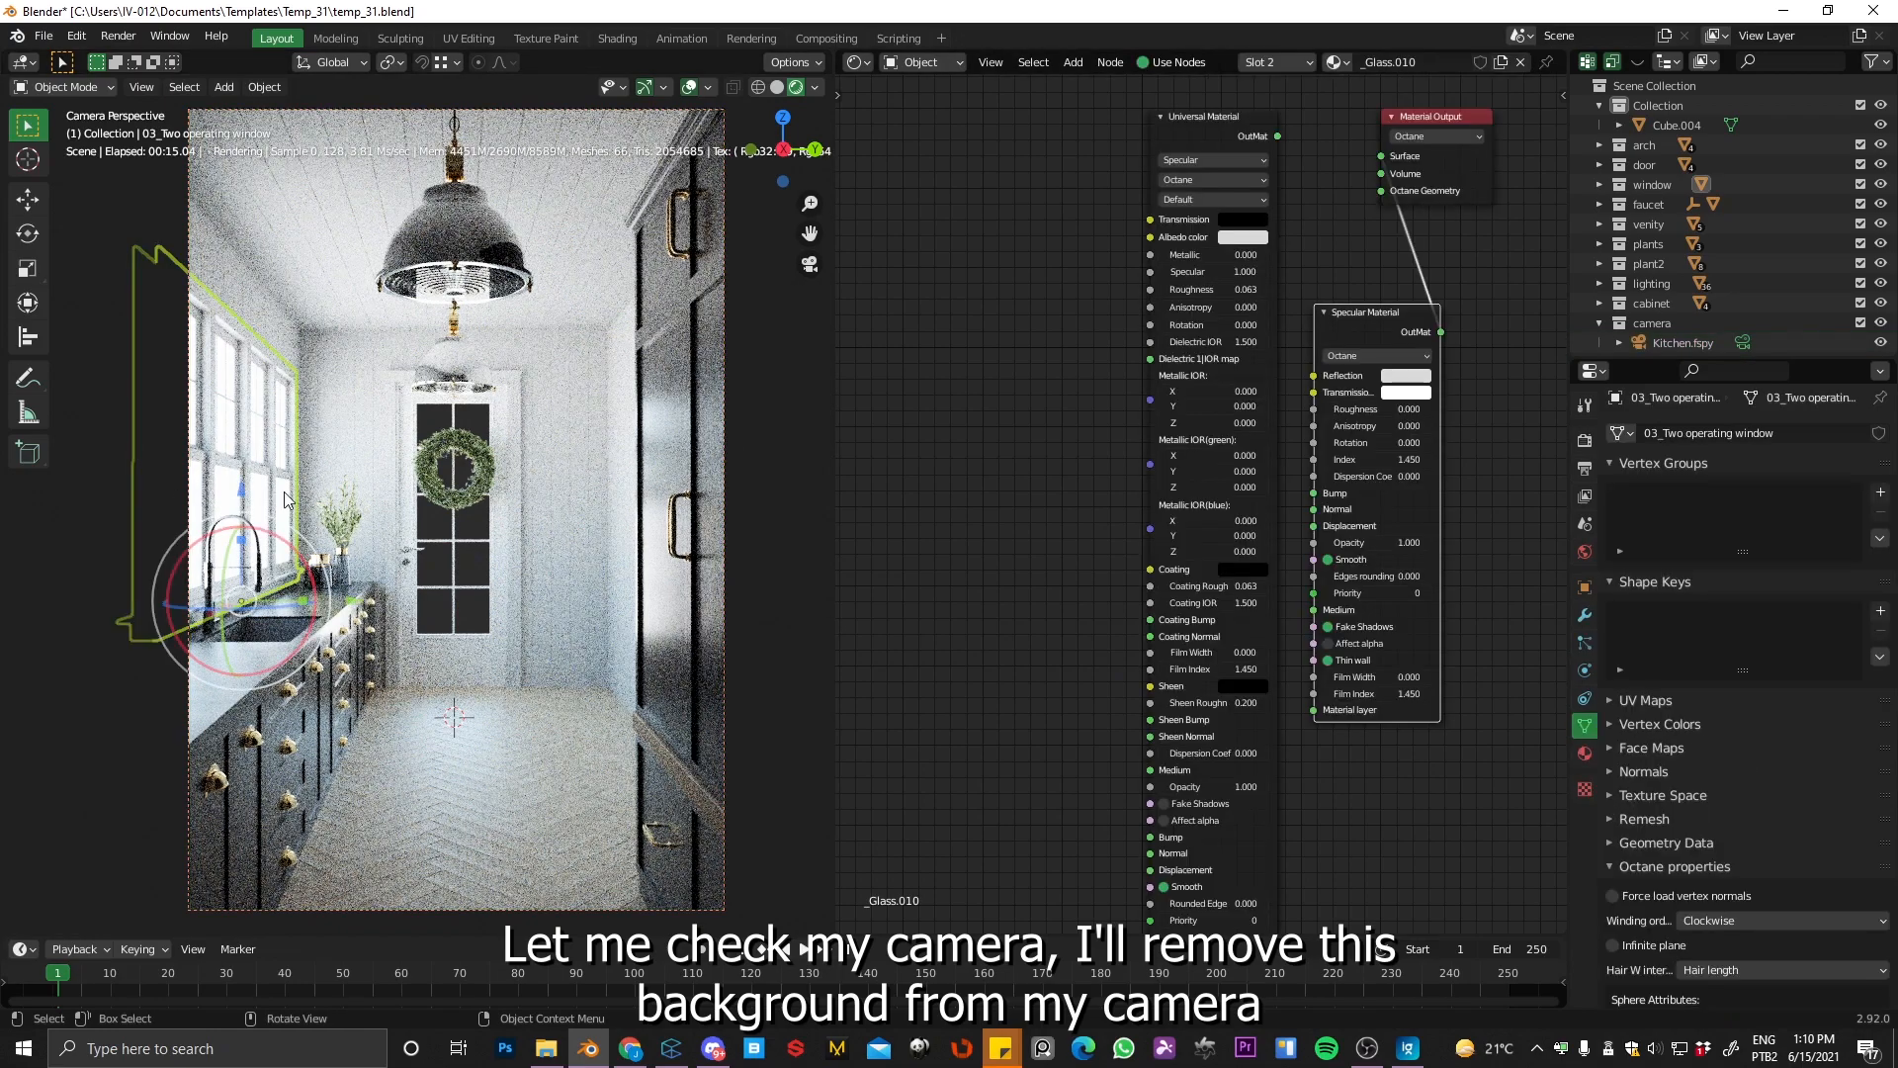
left_click(1358, 646)
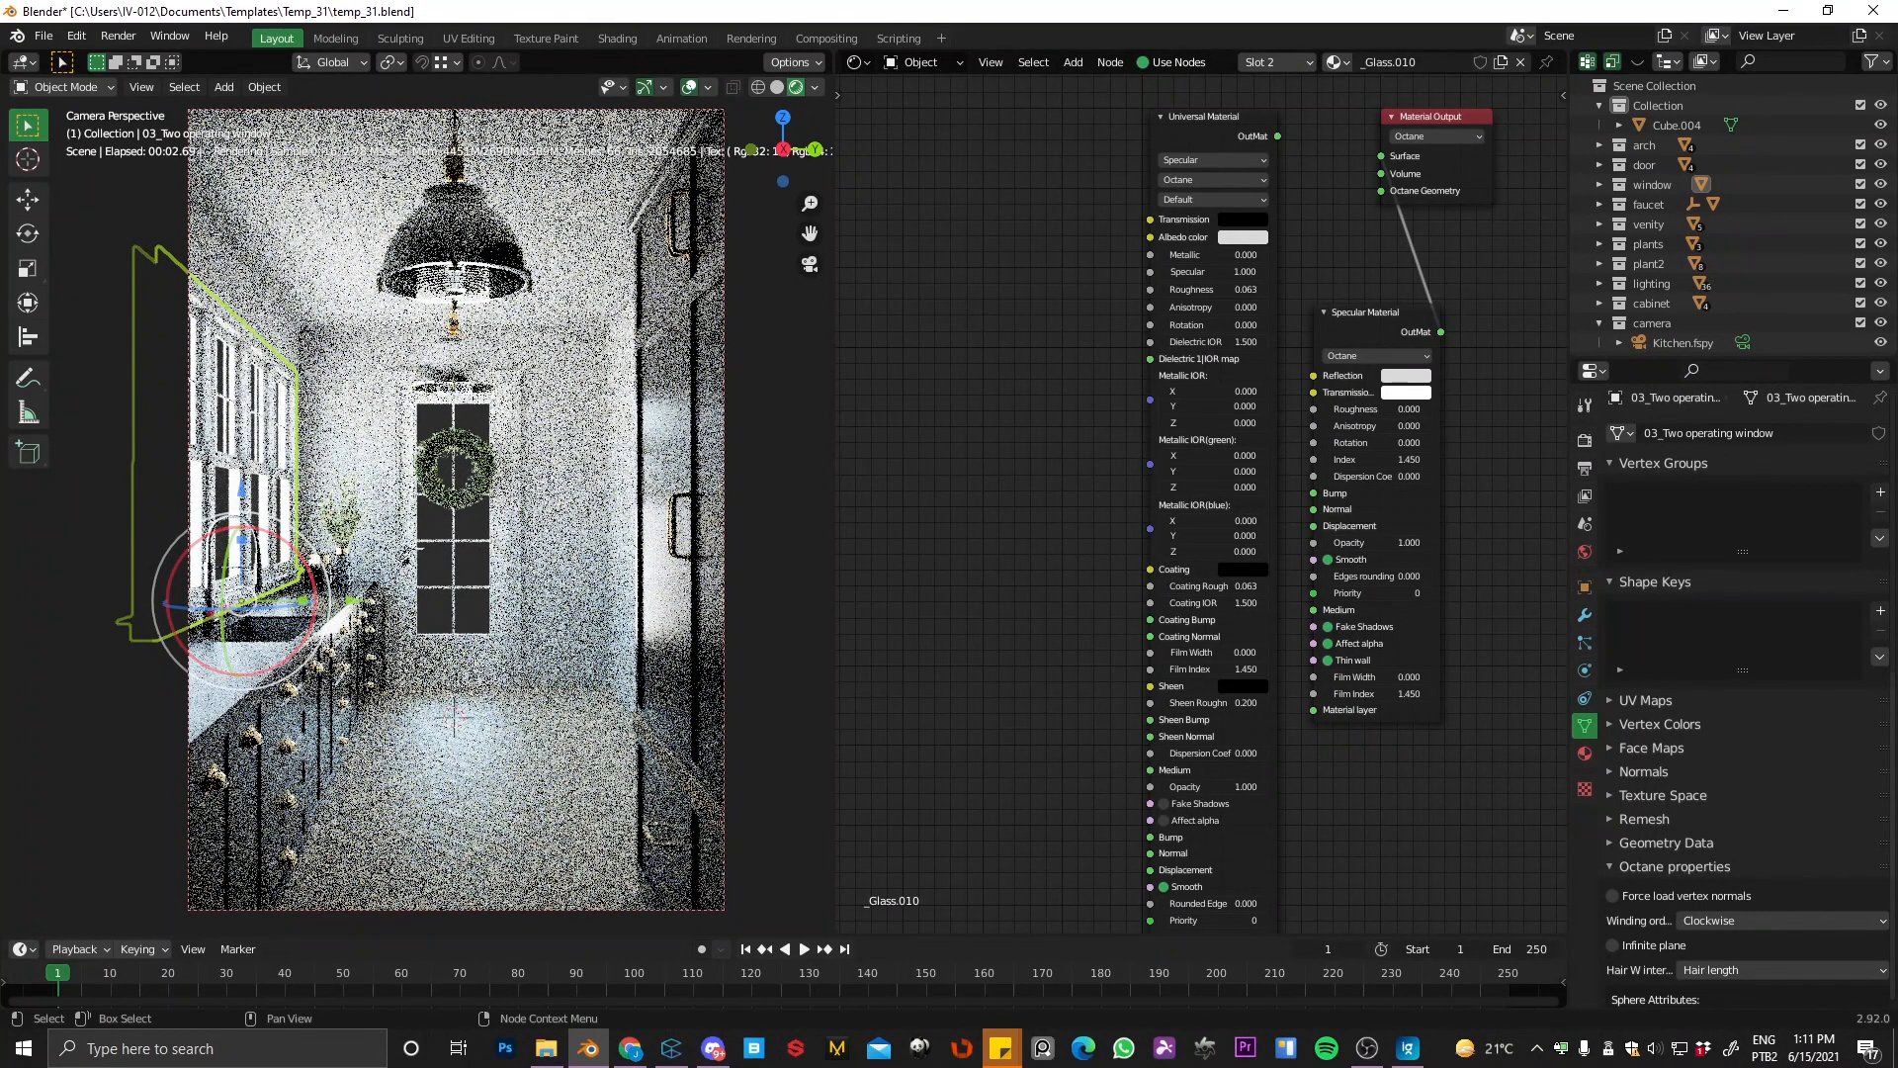
left_click_drag(1897, 203, 948, 46)
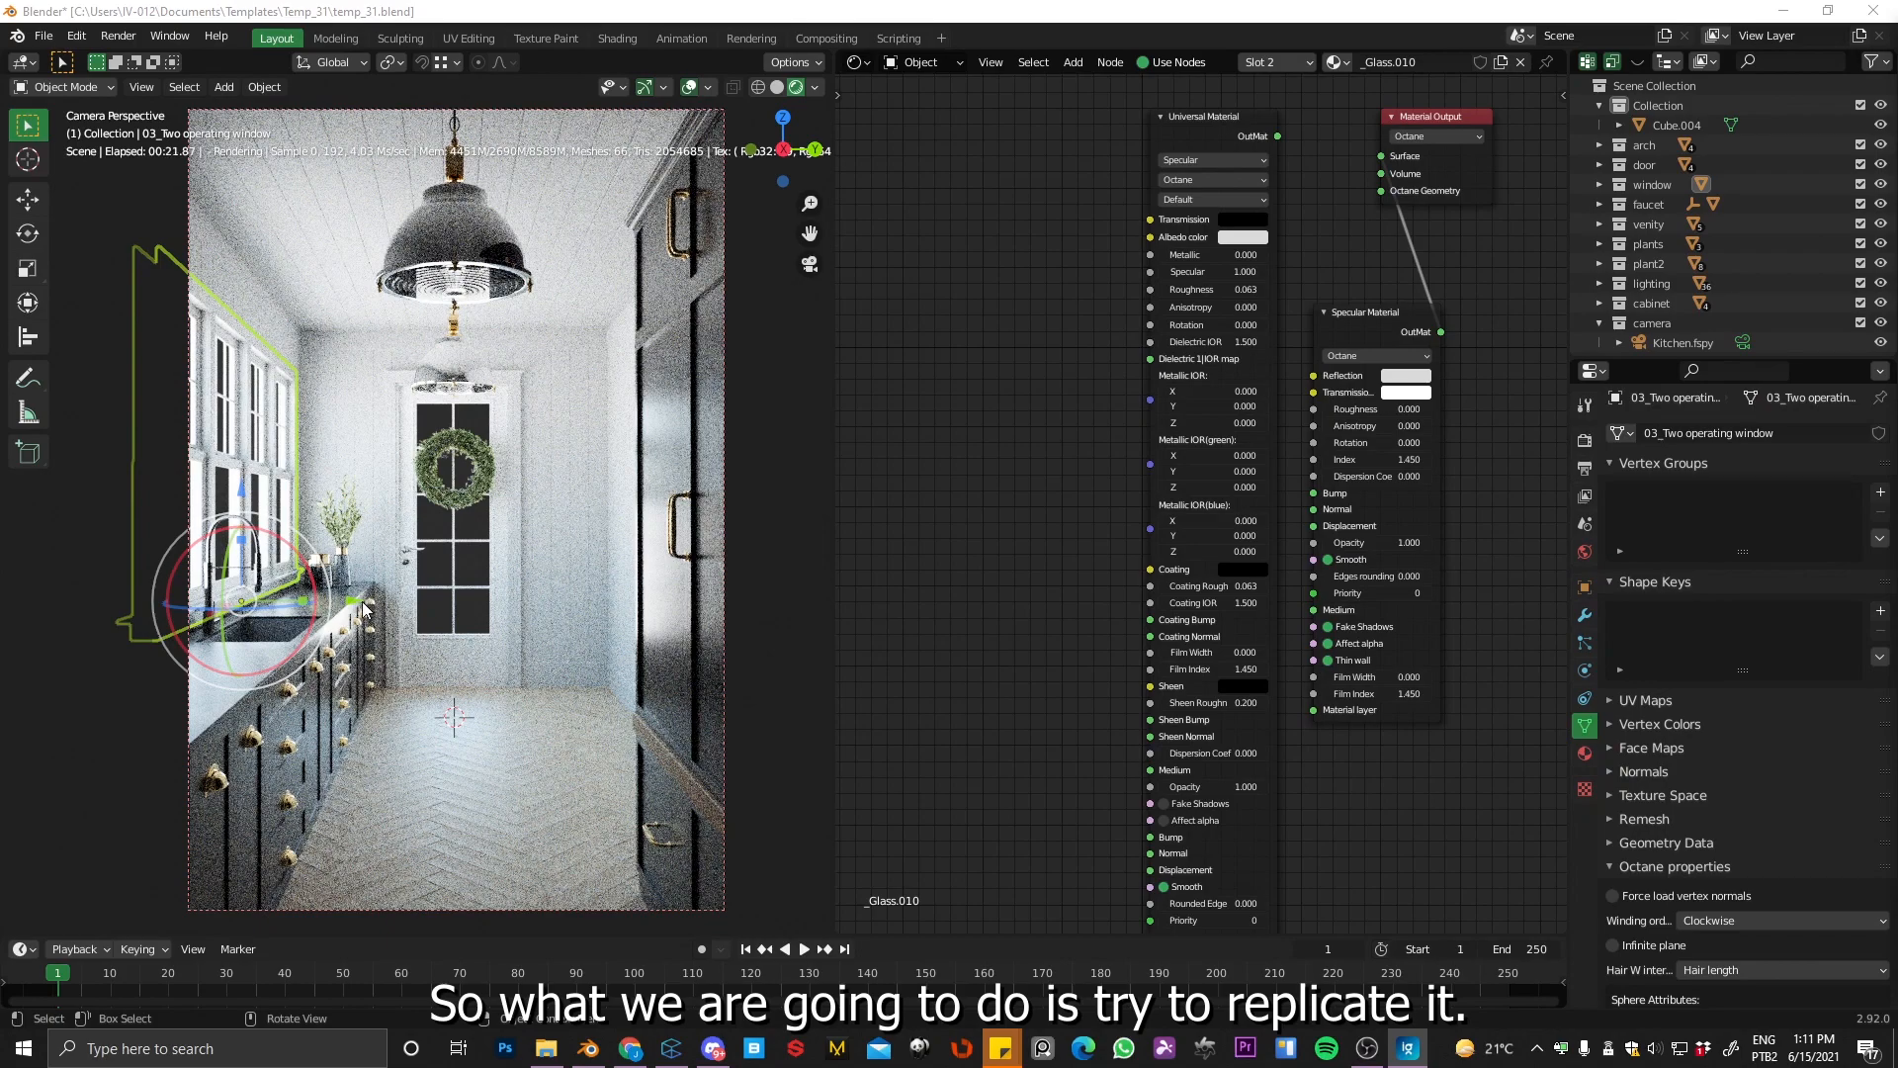
Step: Switch the node editor from Object to Kernel, rotate the Daylight Environment's sun direction, and set its Sun size to 5.090
left_click(915, 62)
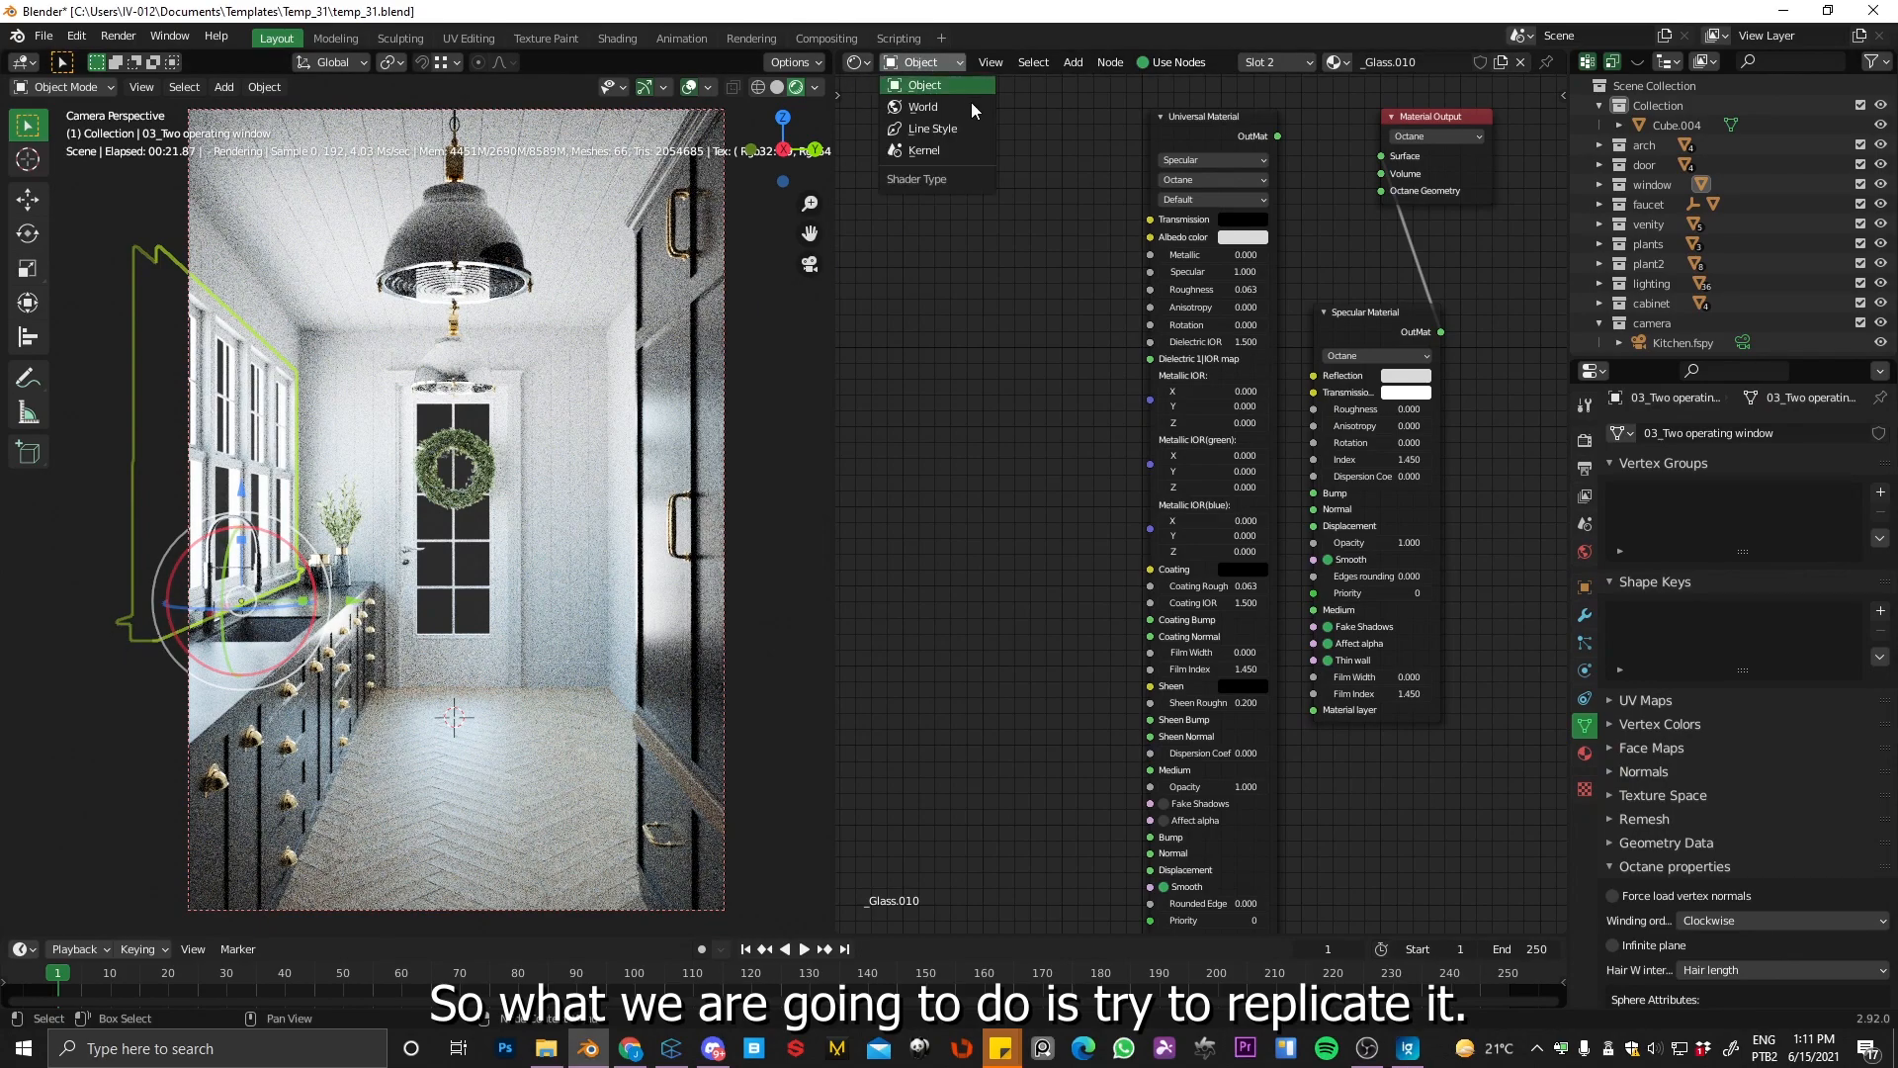
left_click(946, 151)
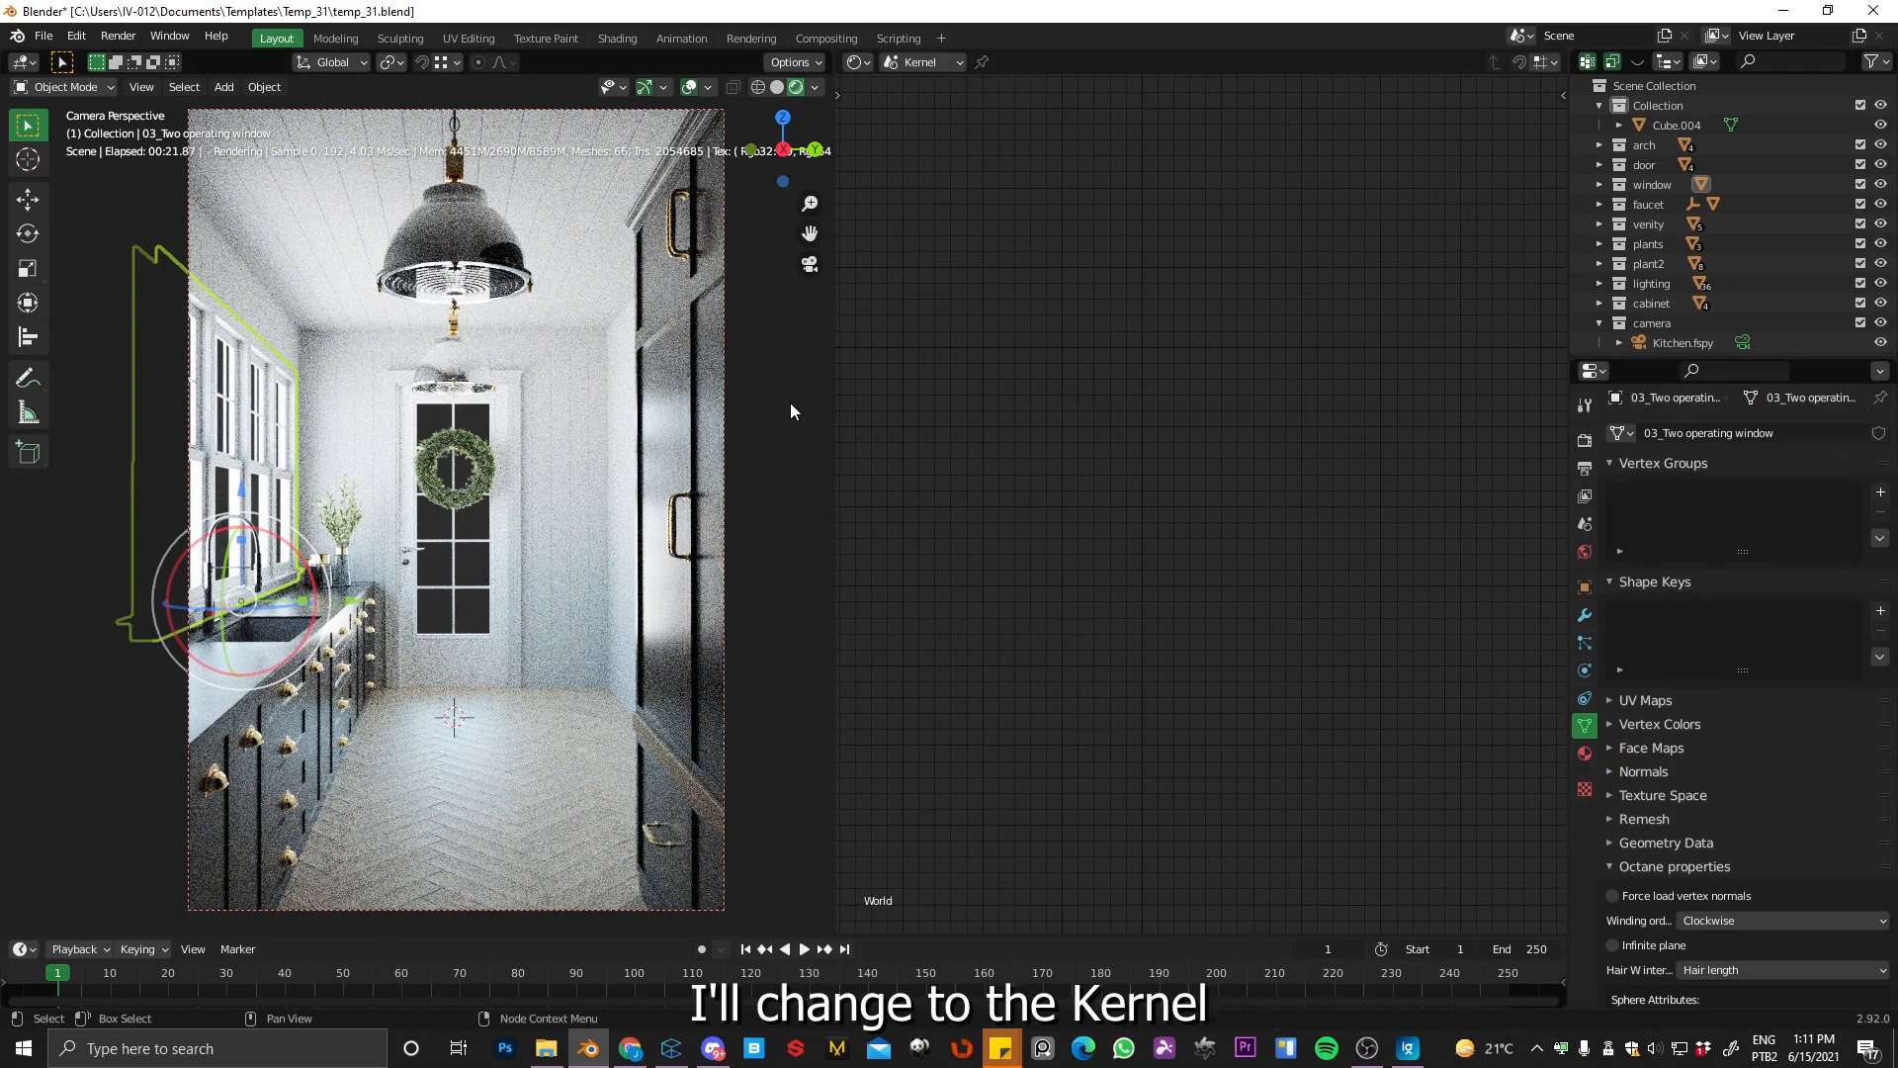
key("Home")
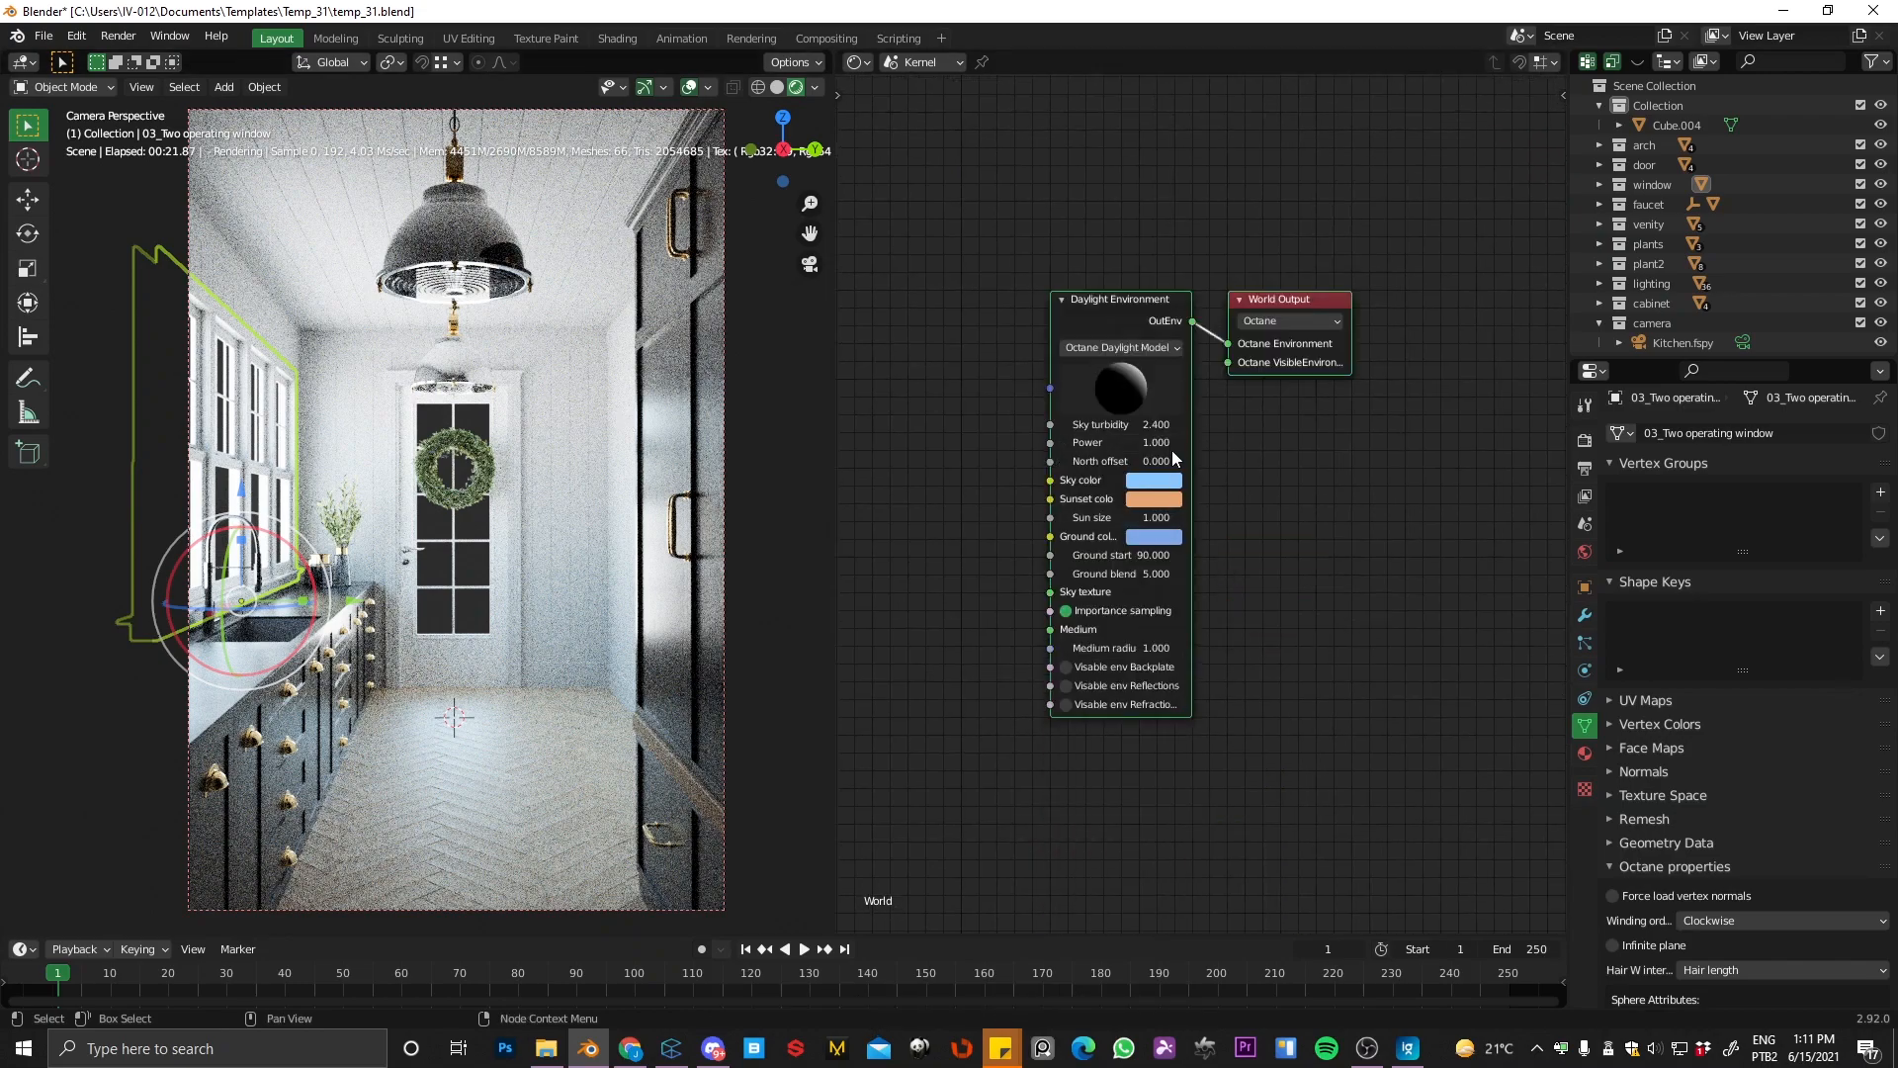
scroll(1171, 391, "up", 3)
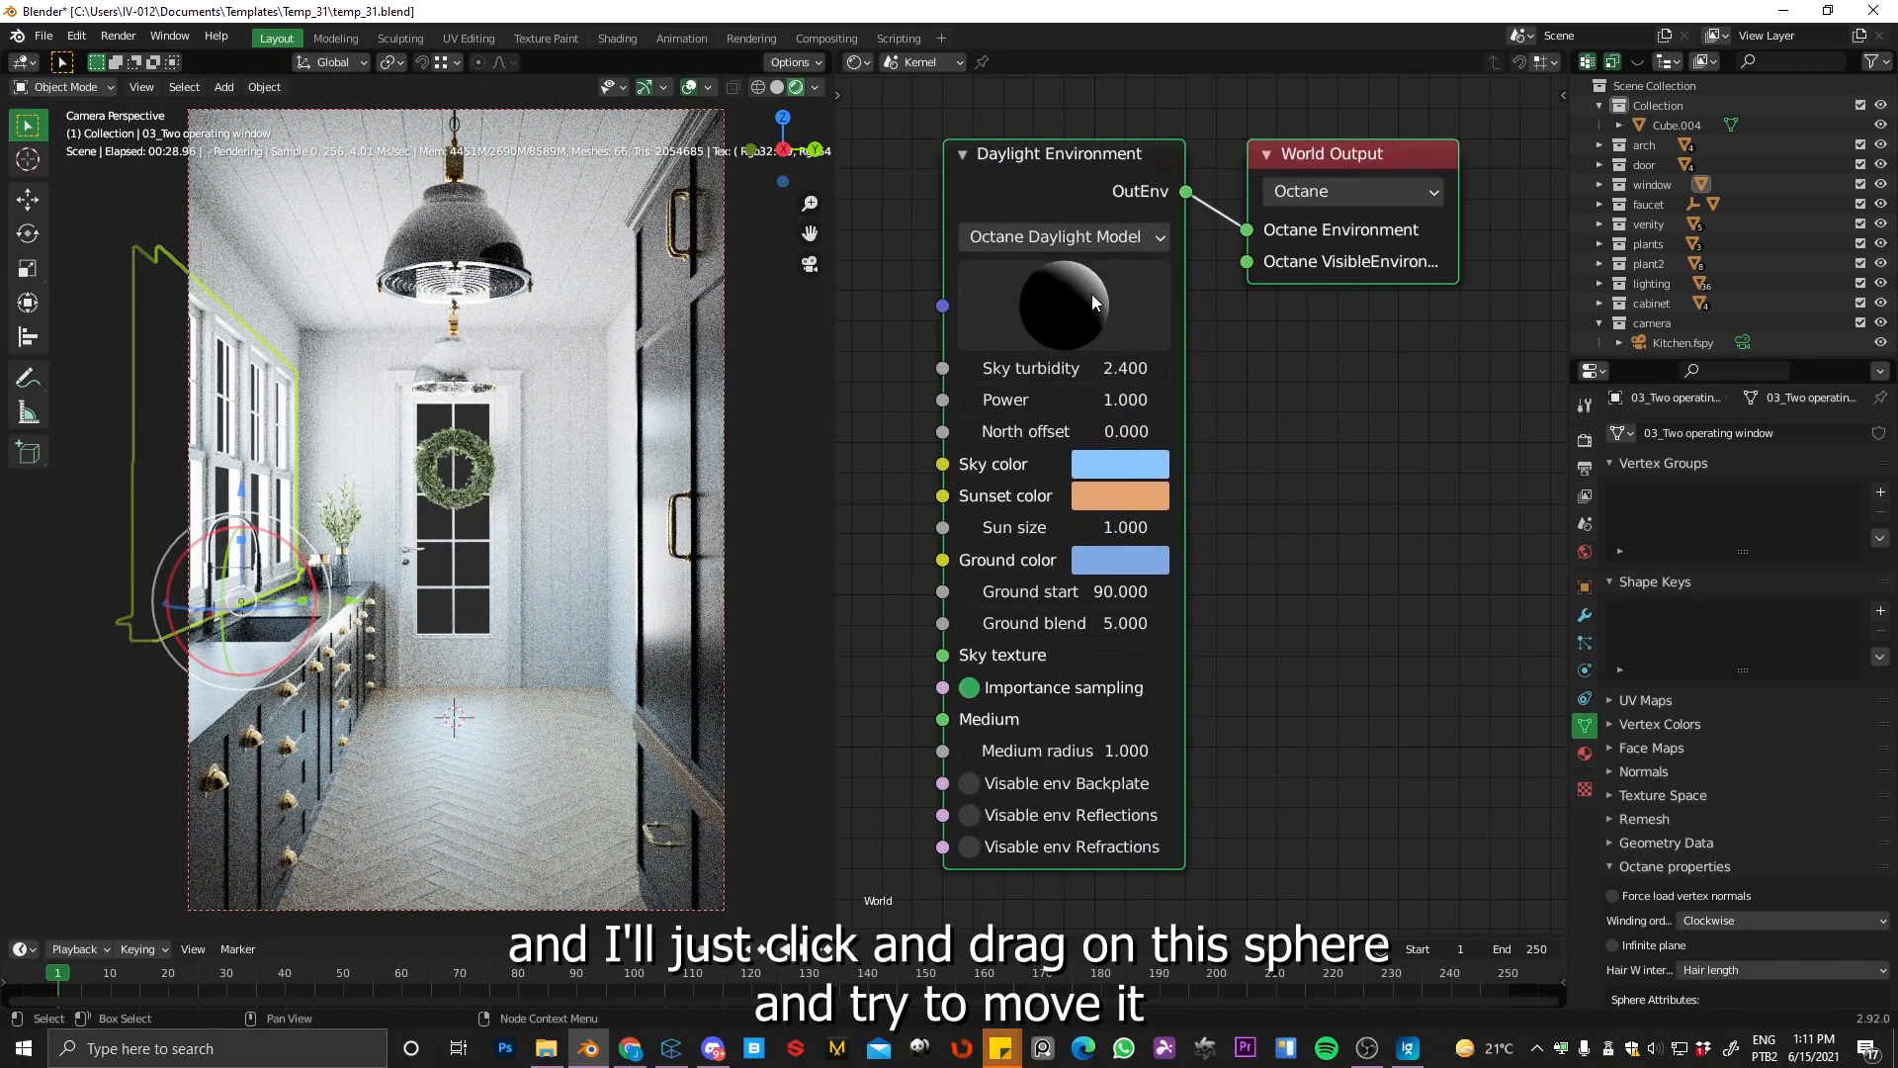
left_click_drag(1089, 279, 1092, 295)
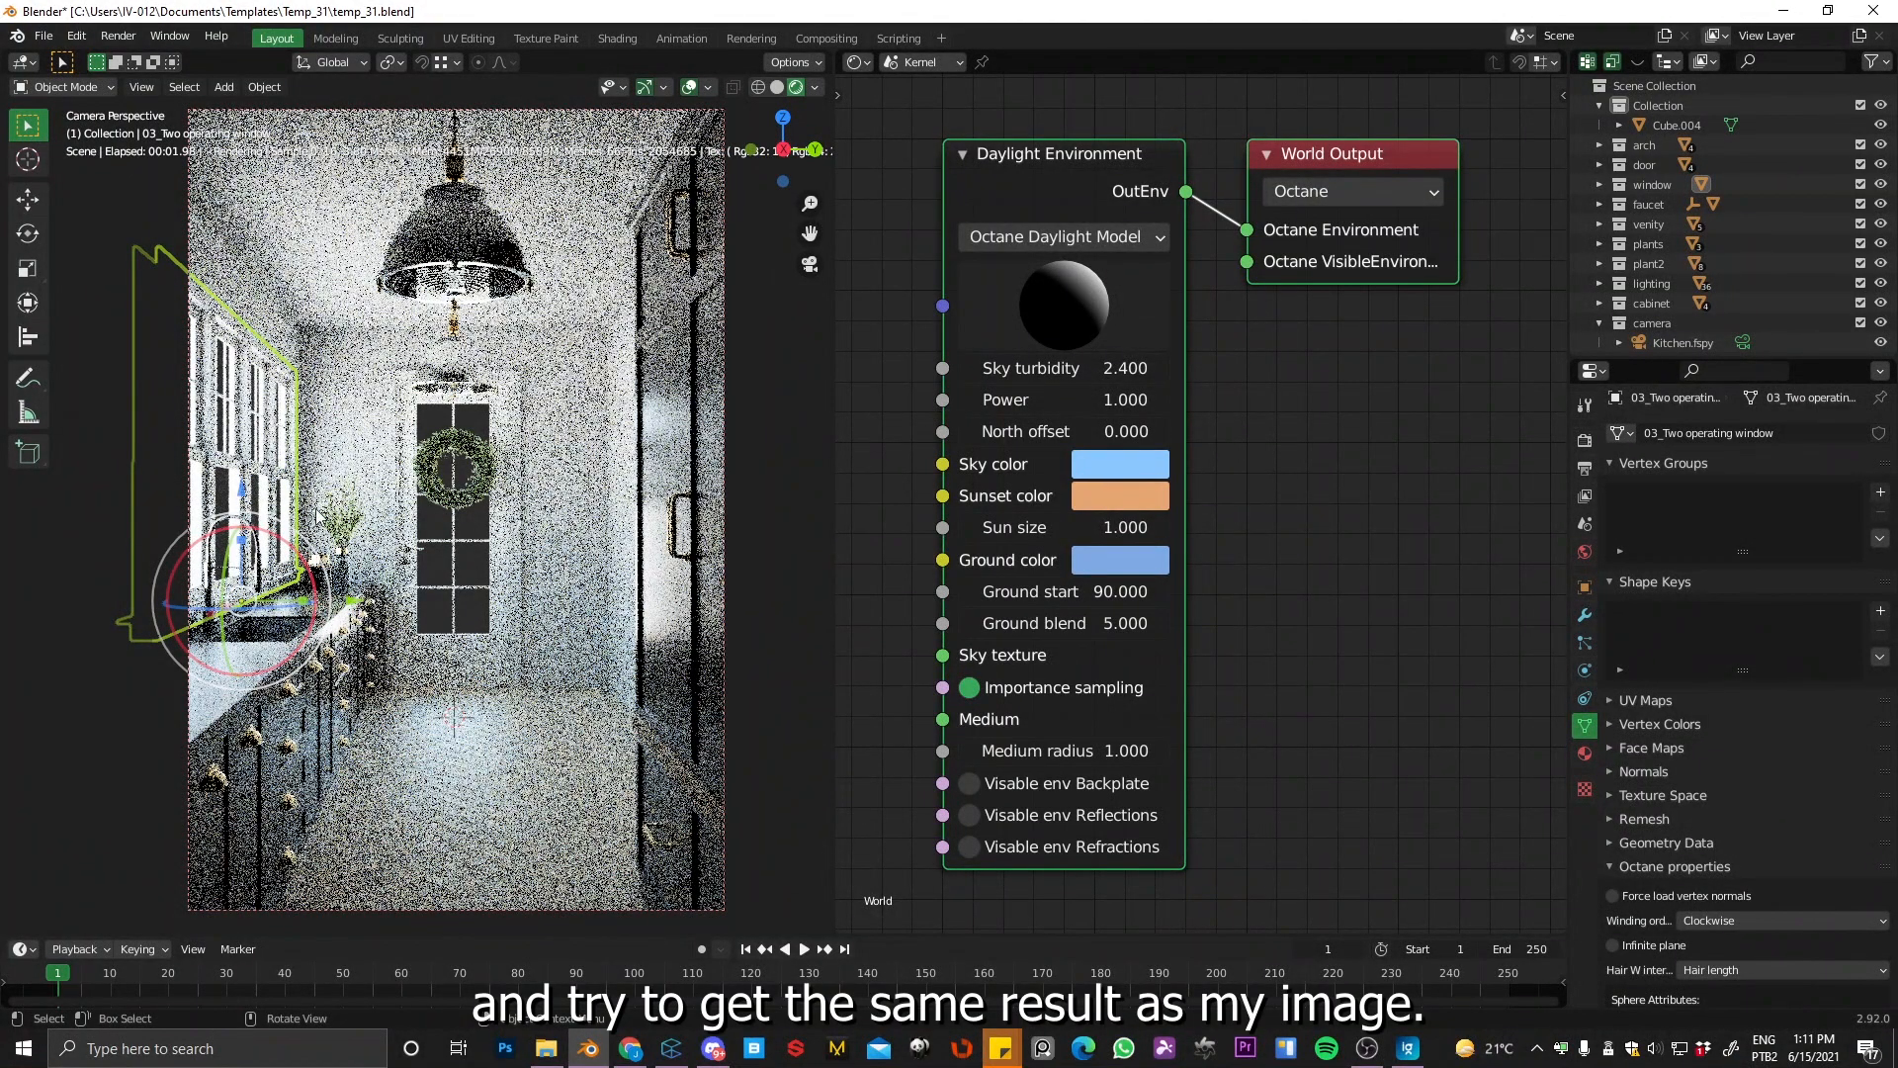
left_click_drag(1089, 282, 1036, 346)
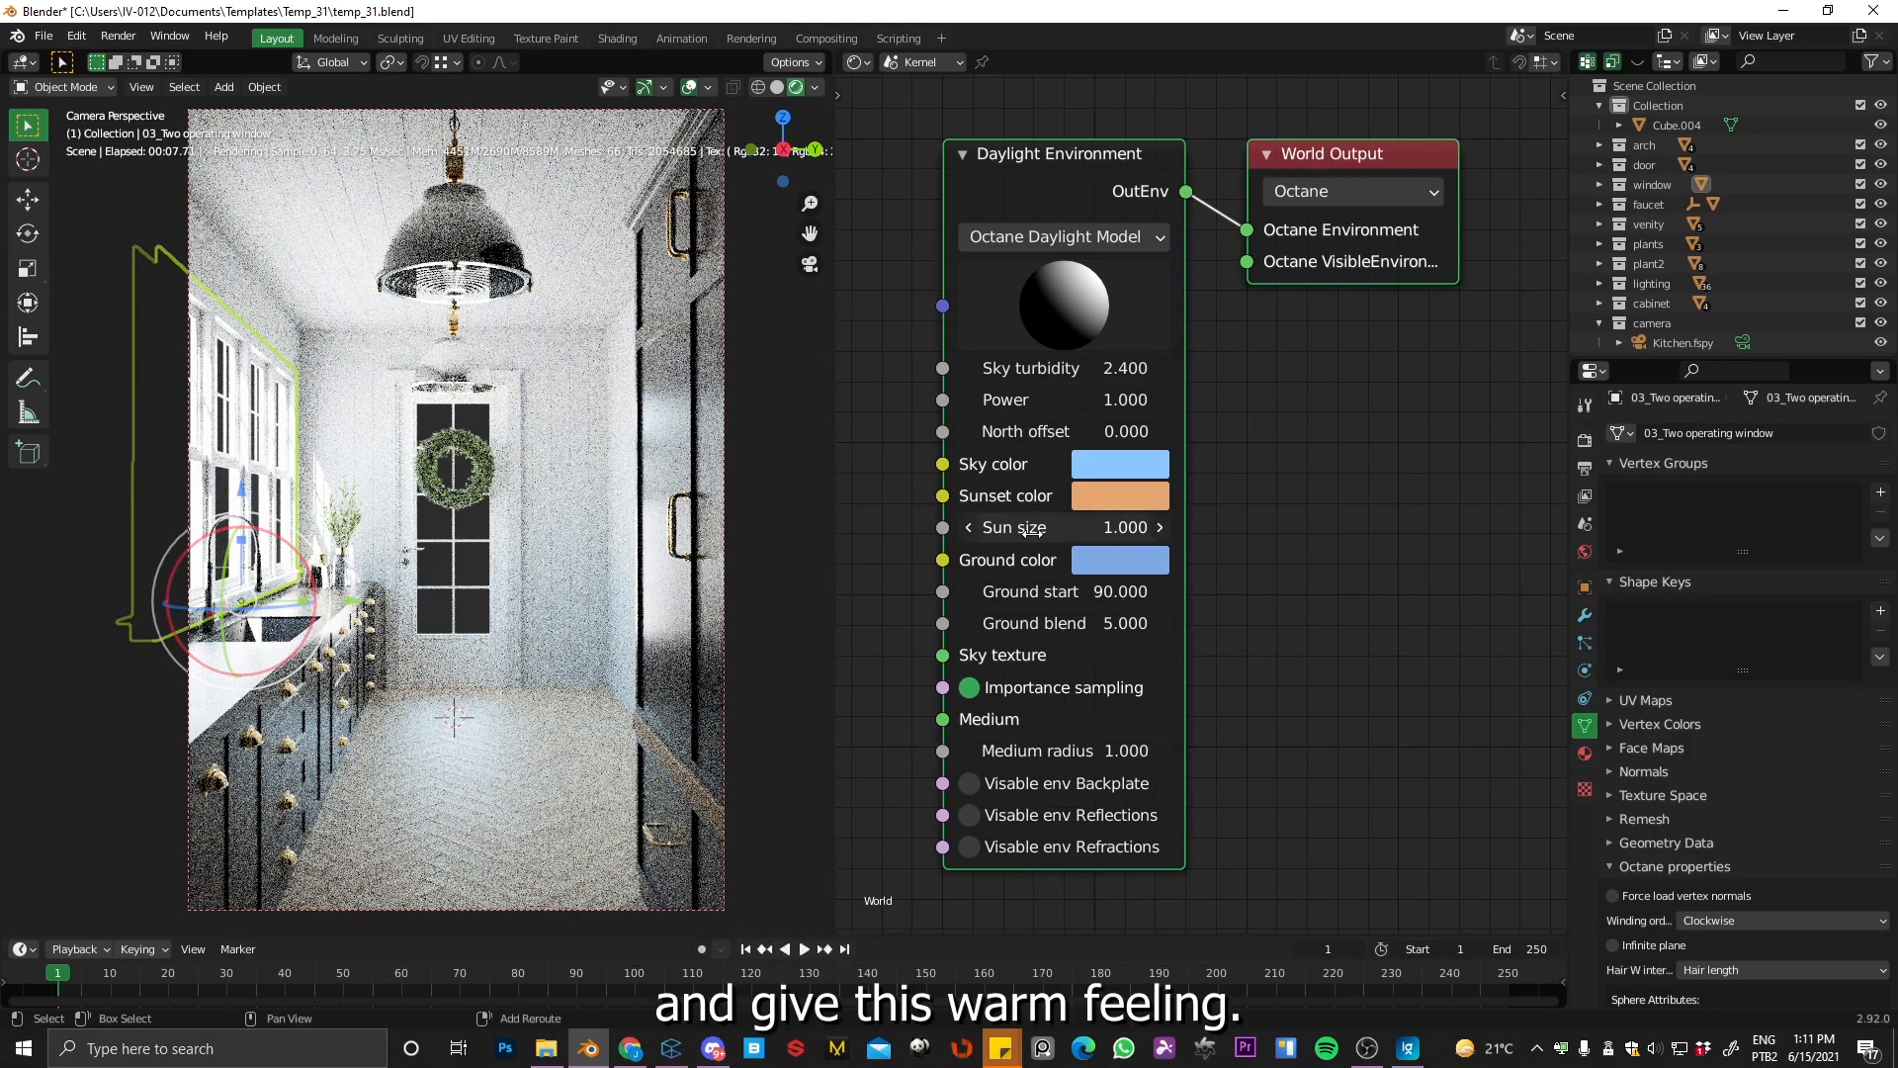
left_click_drag(1031, 531, 1458, 517)
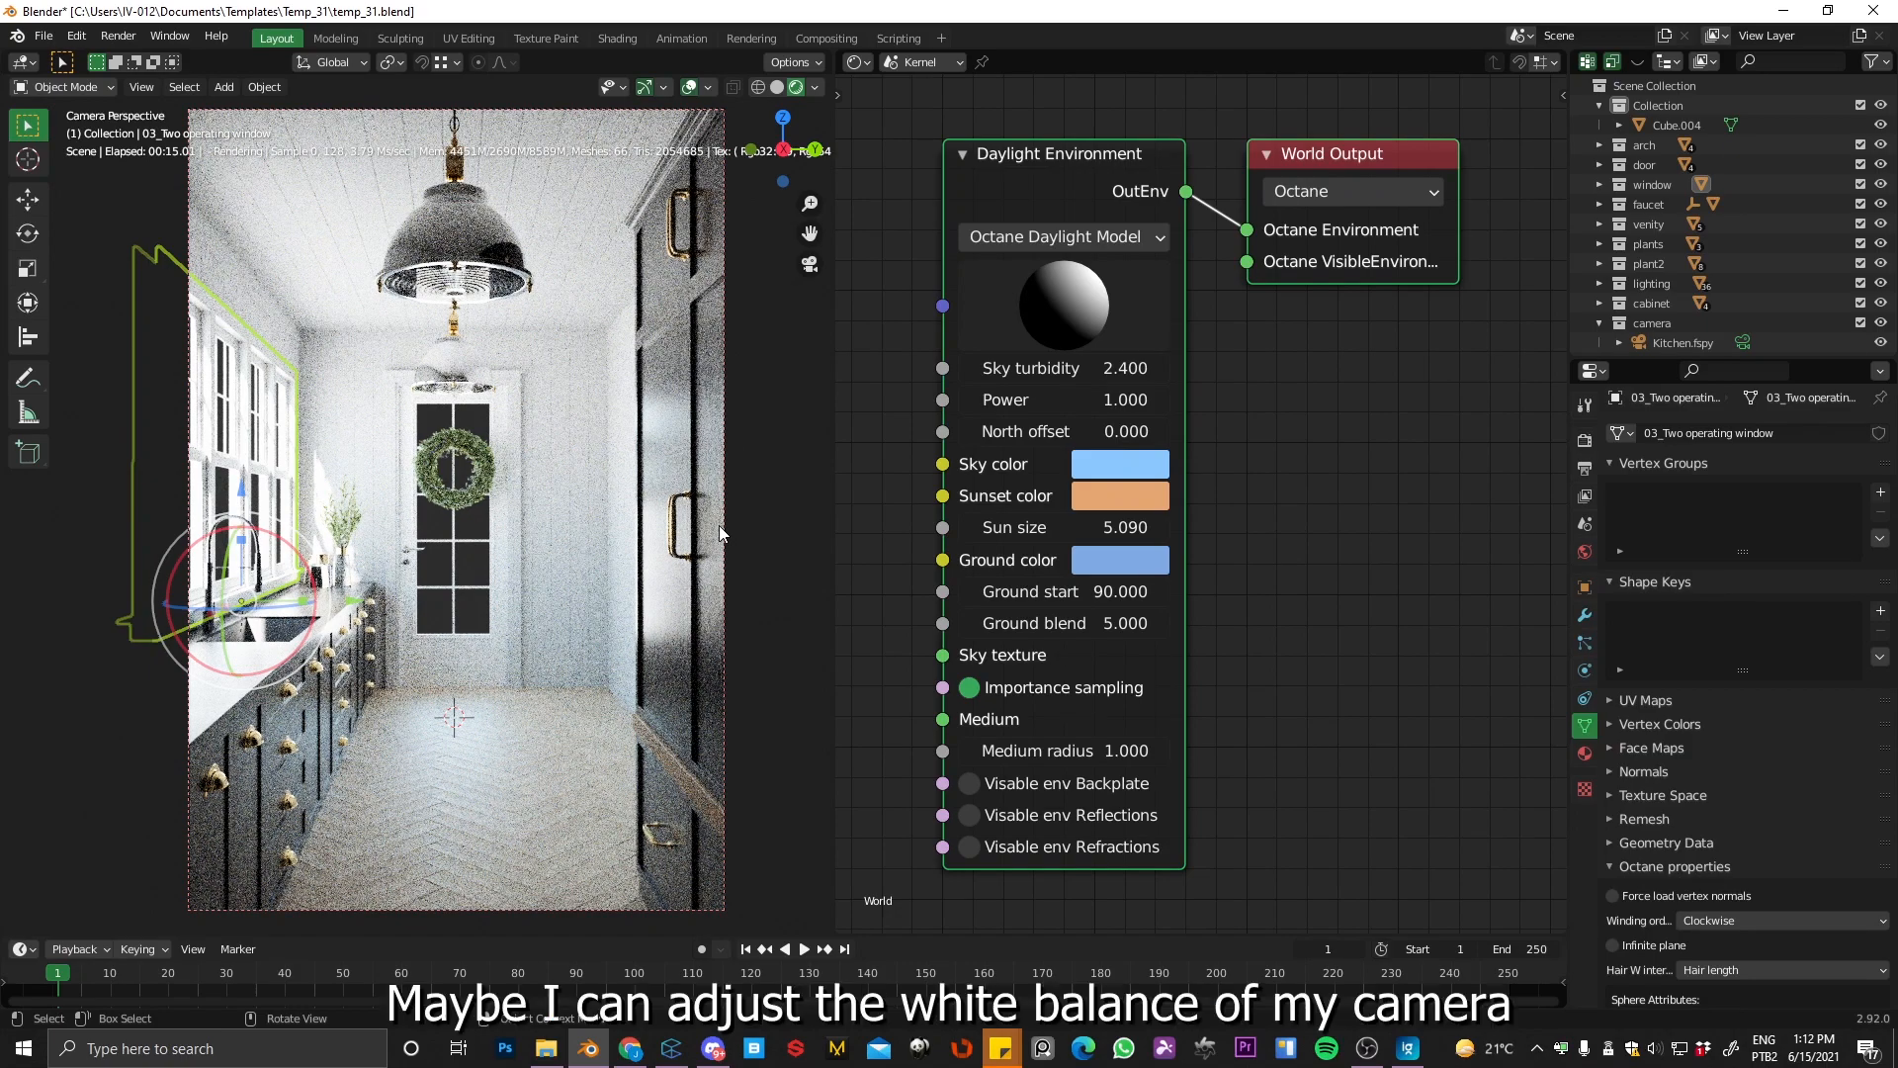
Step: Select the Kitchen.fspy camera and tint the Octane Camera Imager's white balance a pale blue to warm the image
left_click(1682, 343)
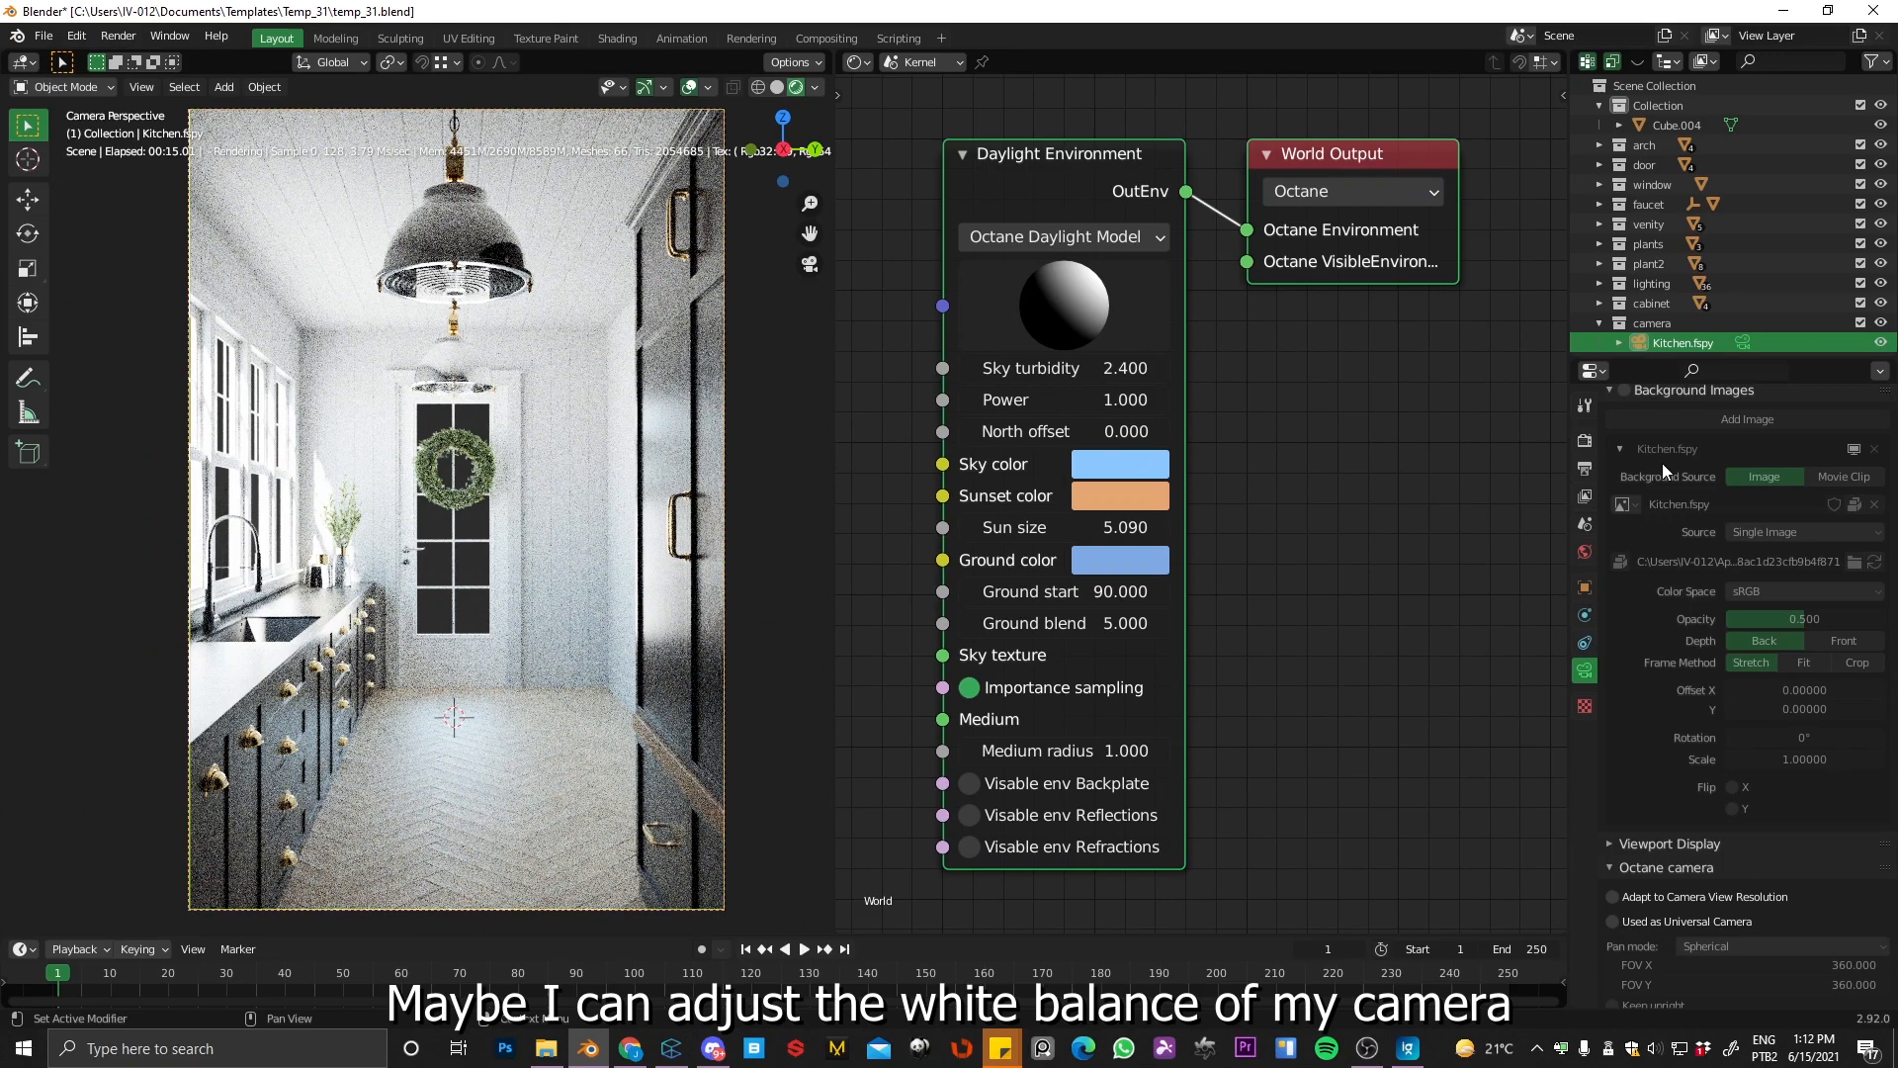
scroll(1663, 463, "down", 10)
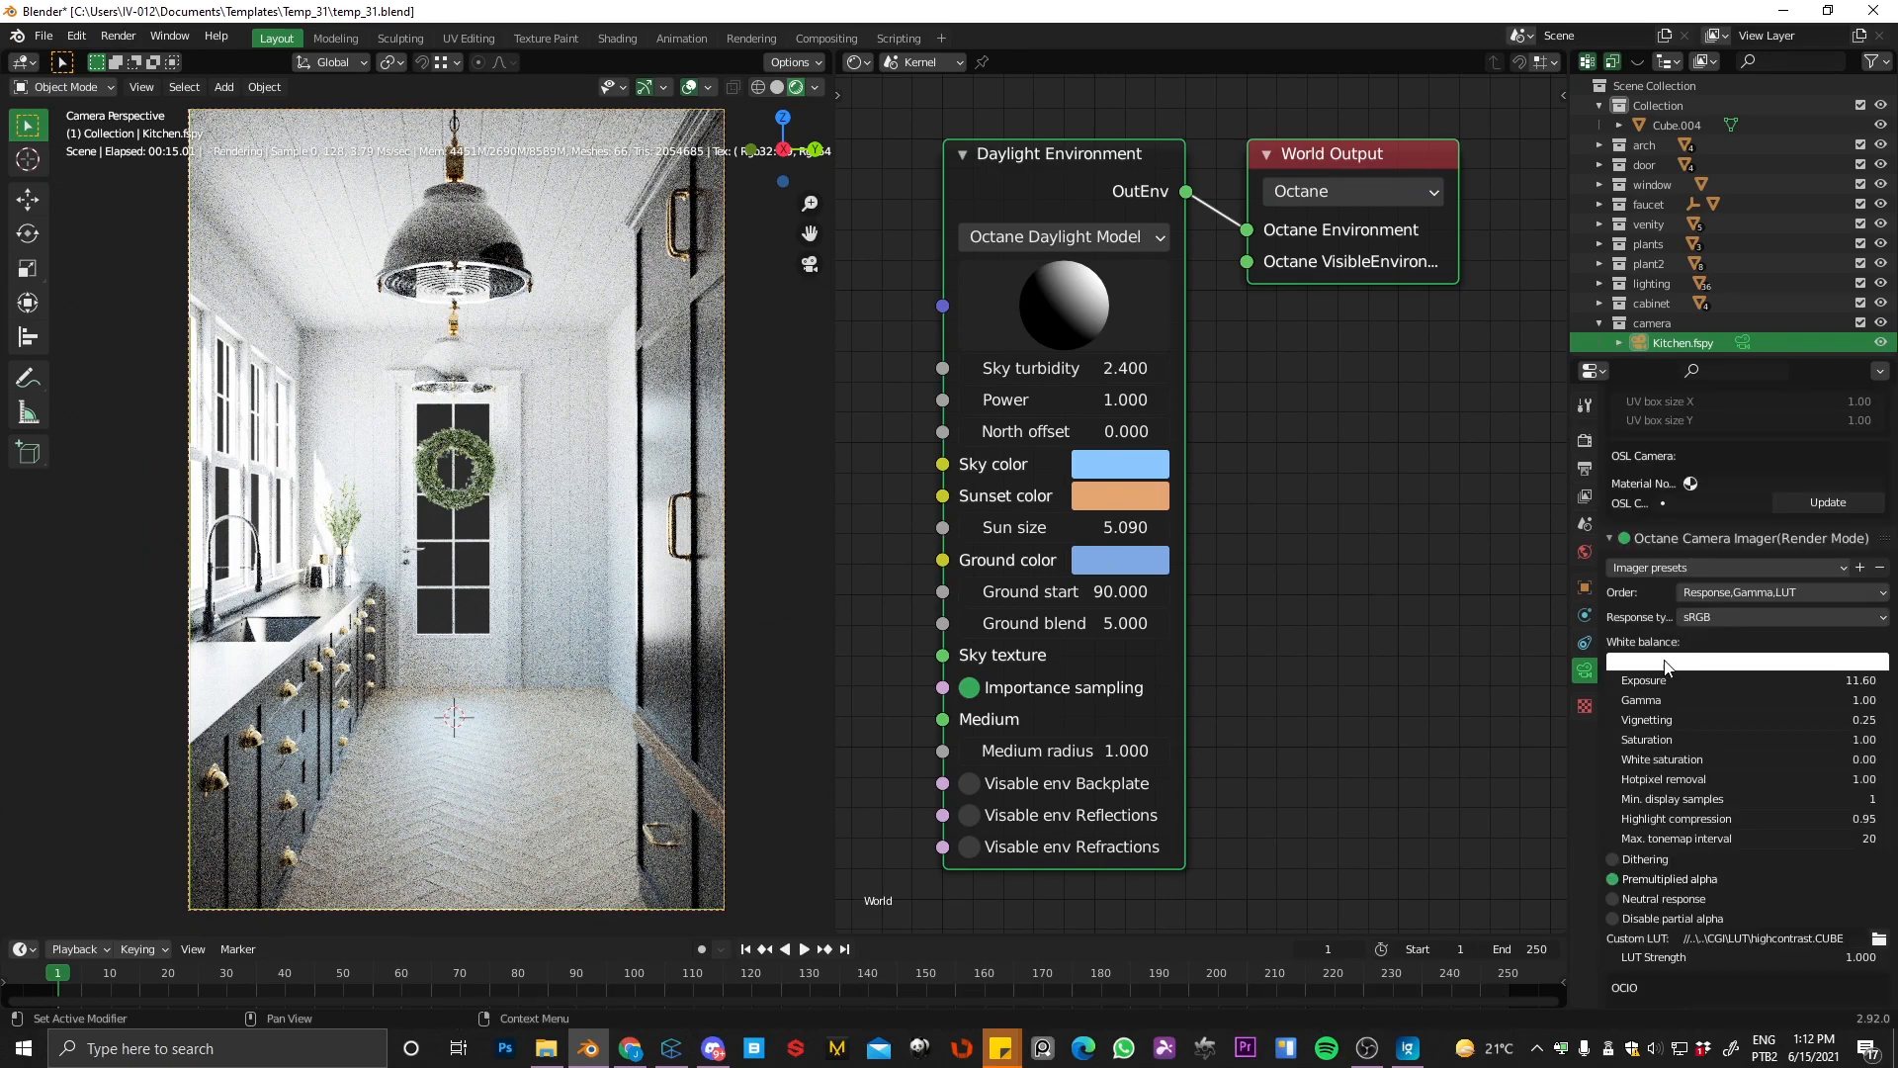
left_click(1663, 664)
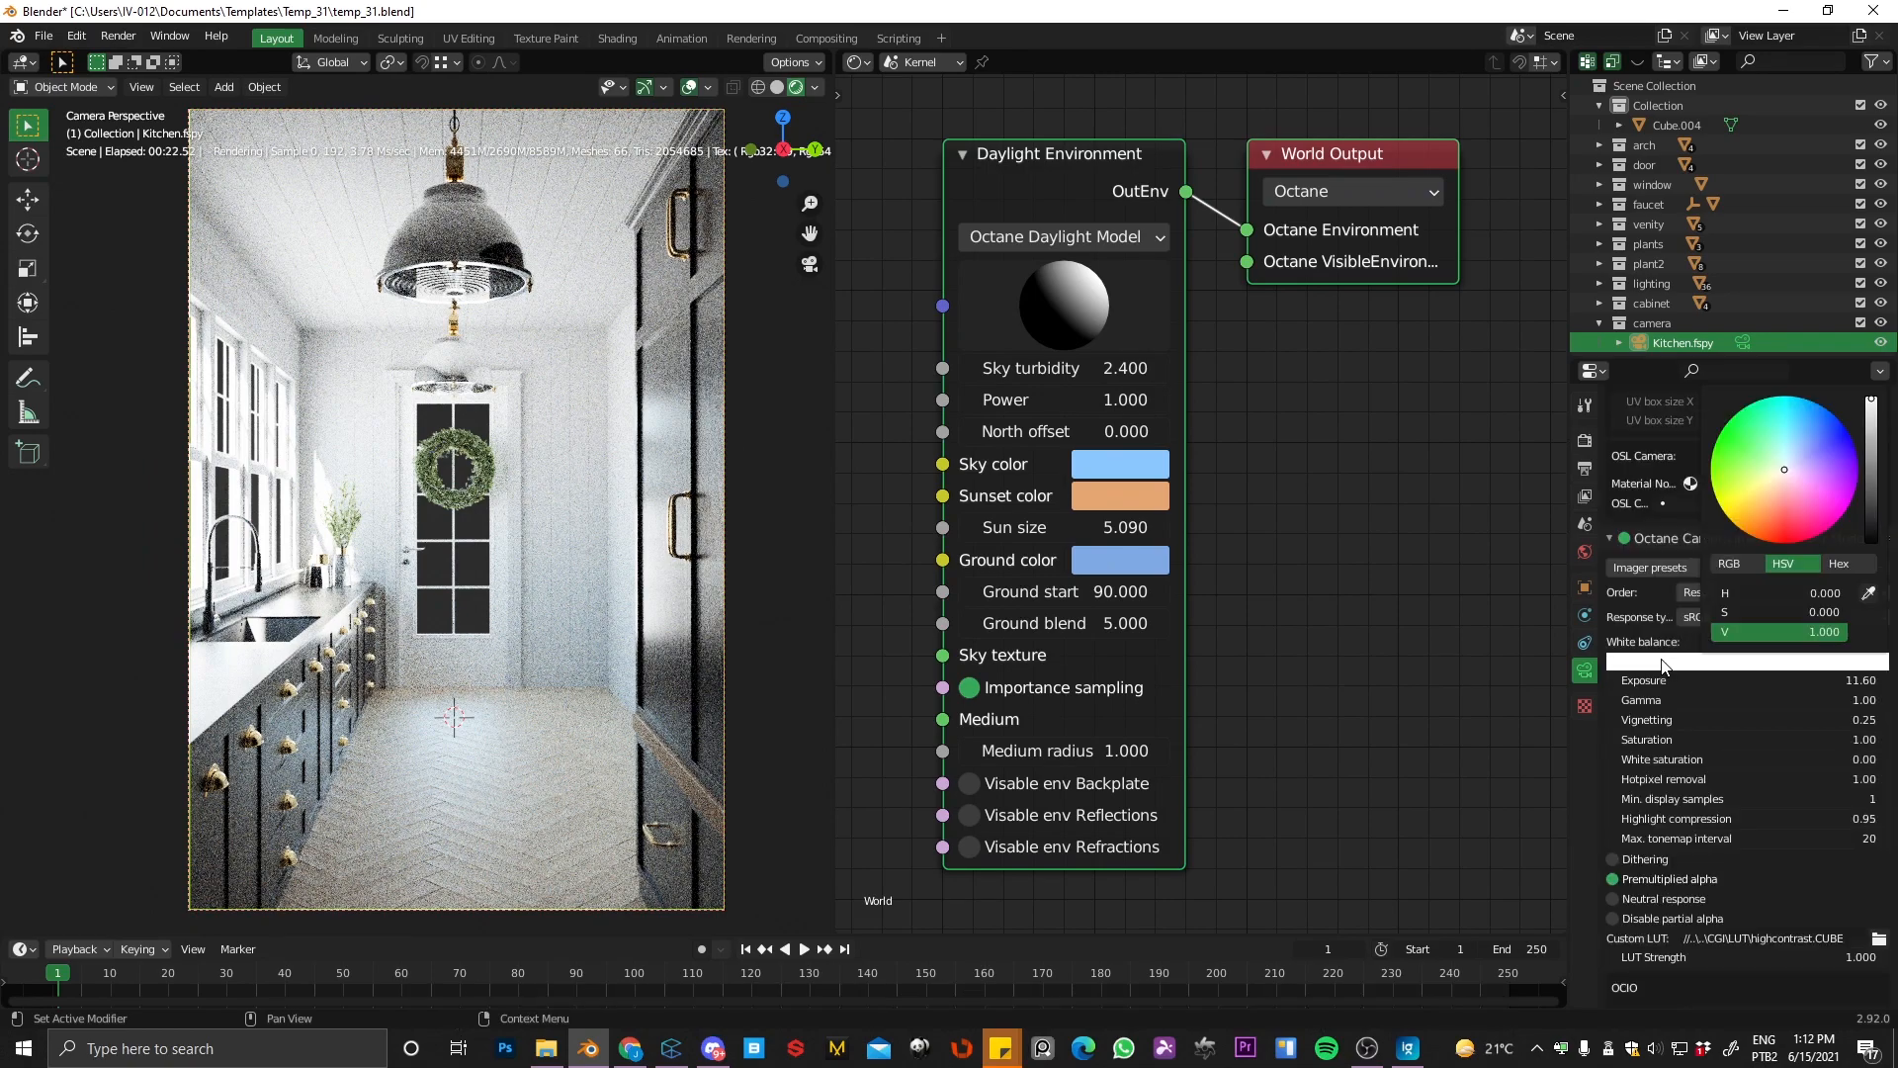
left_click(1788, 467)
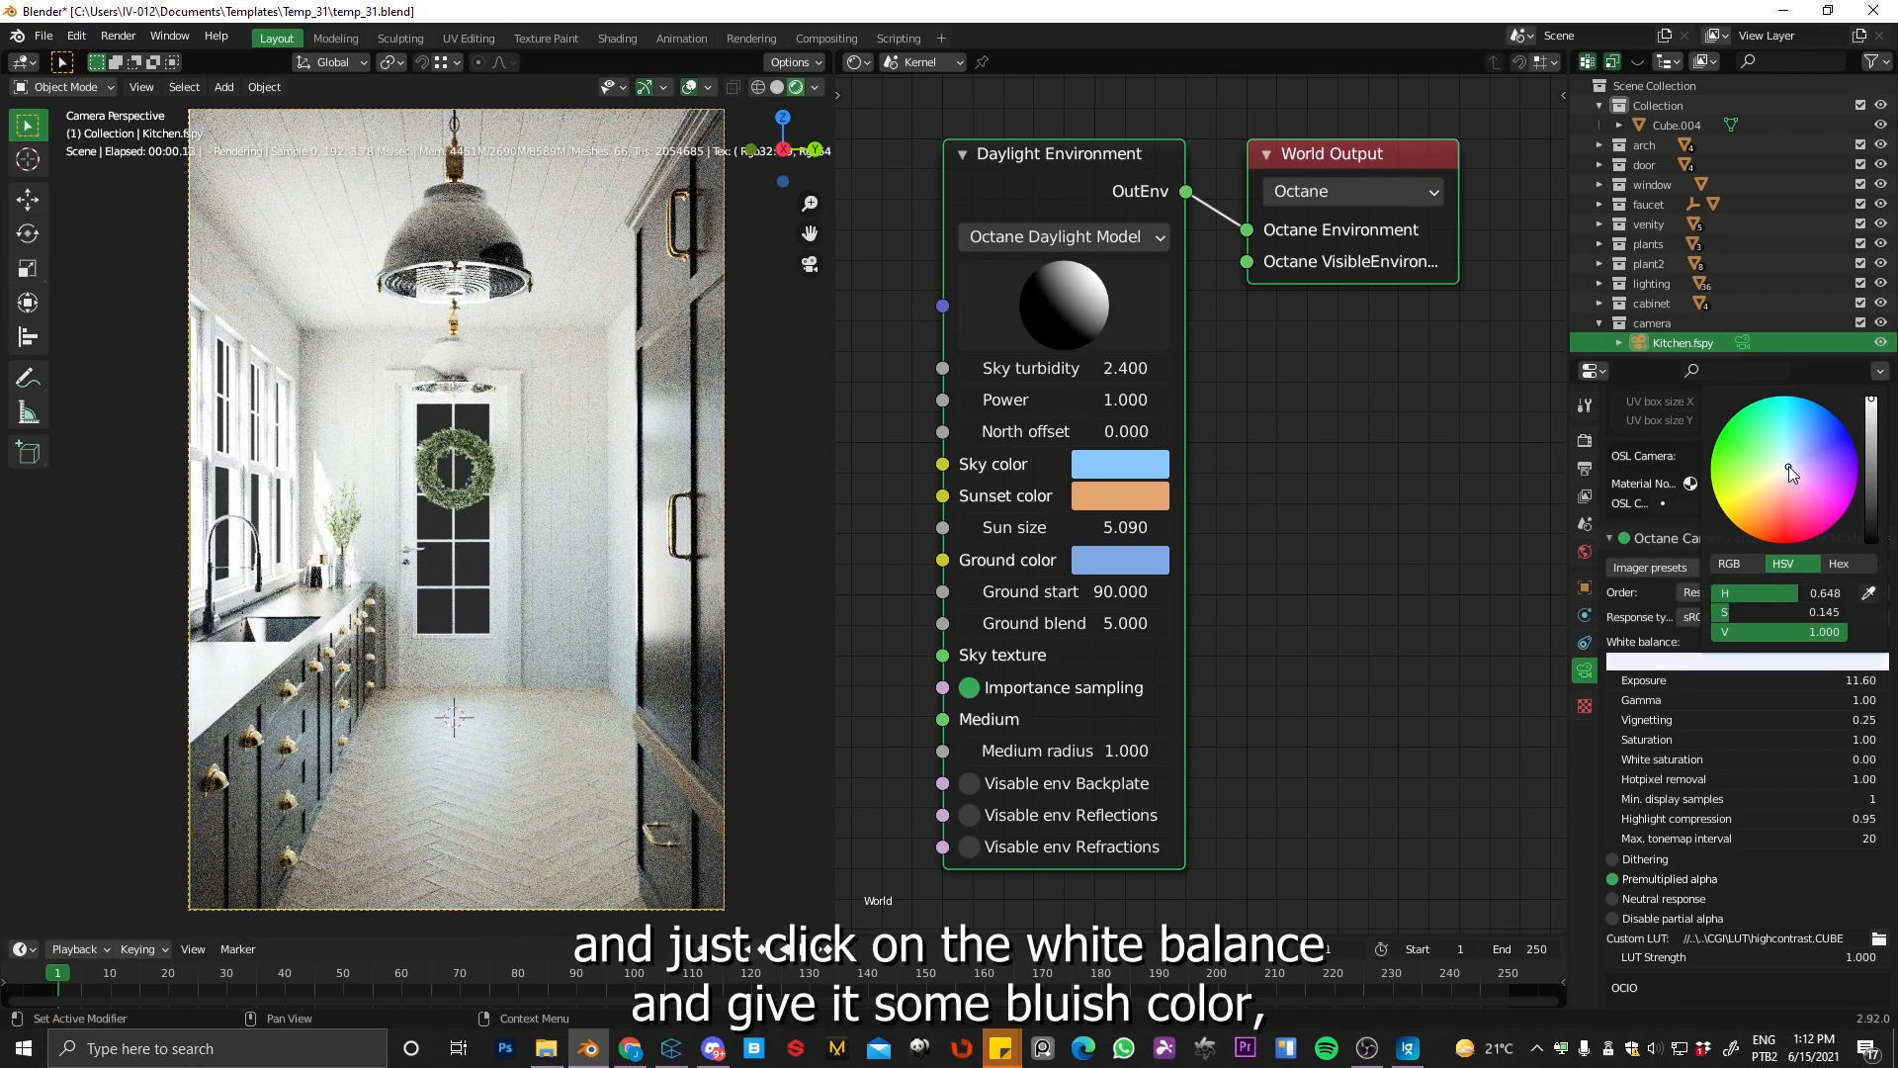
left_click_drag(1793, 467, 1788, 465)
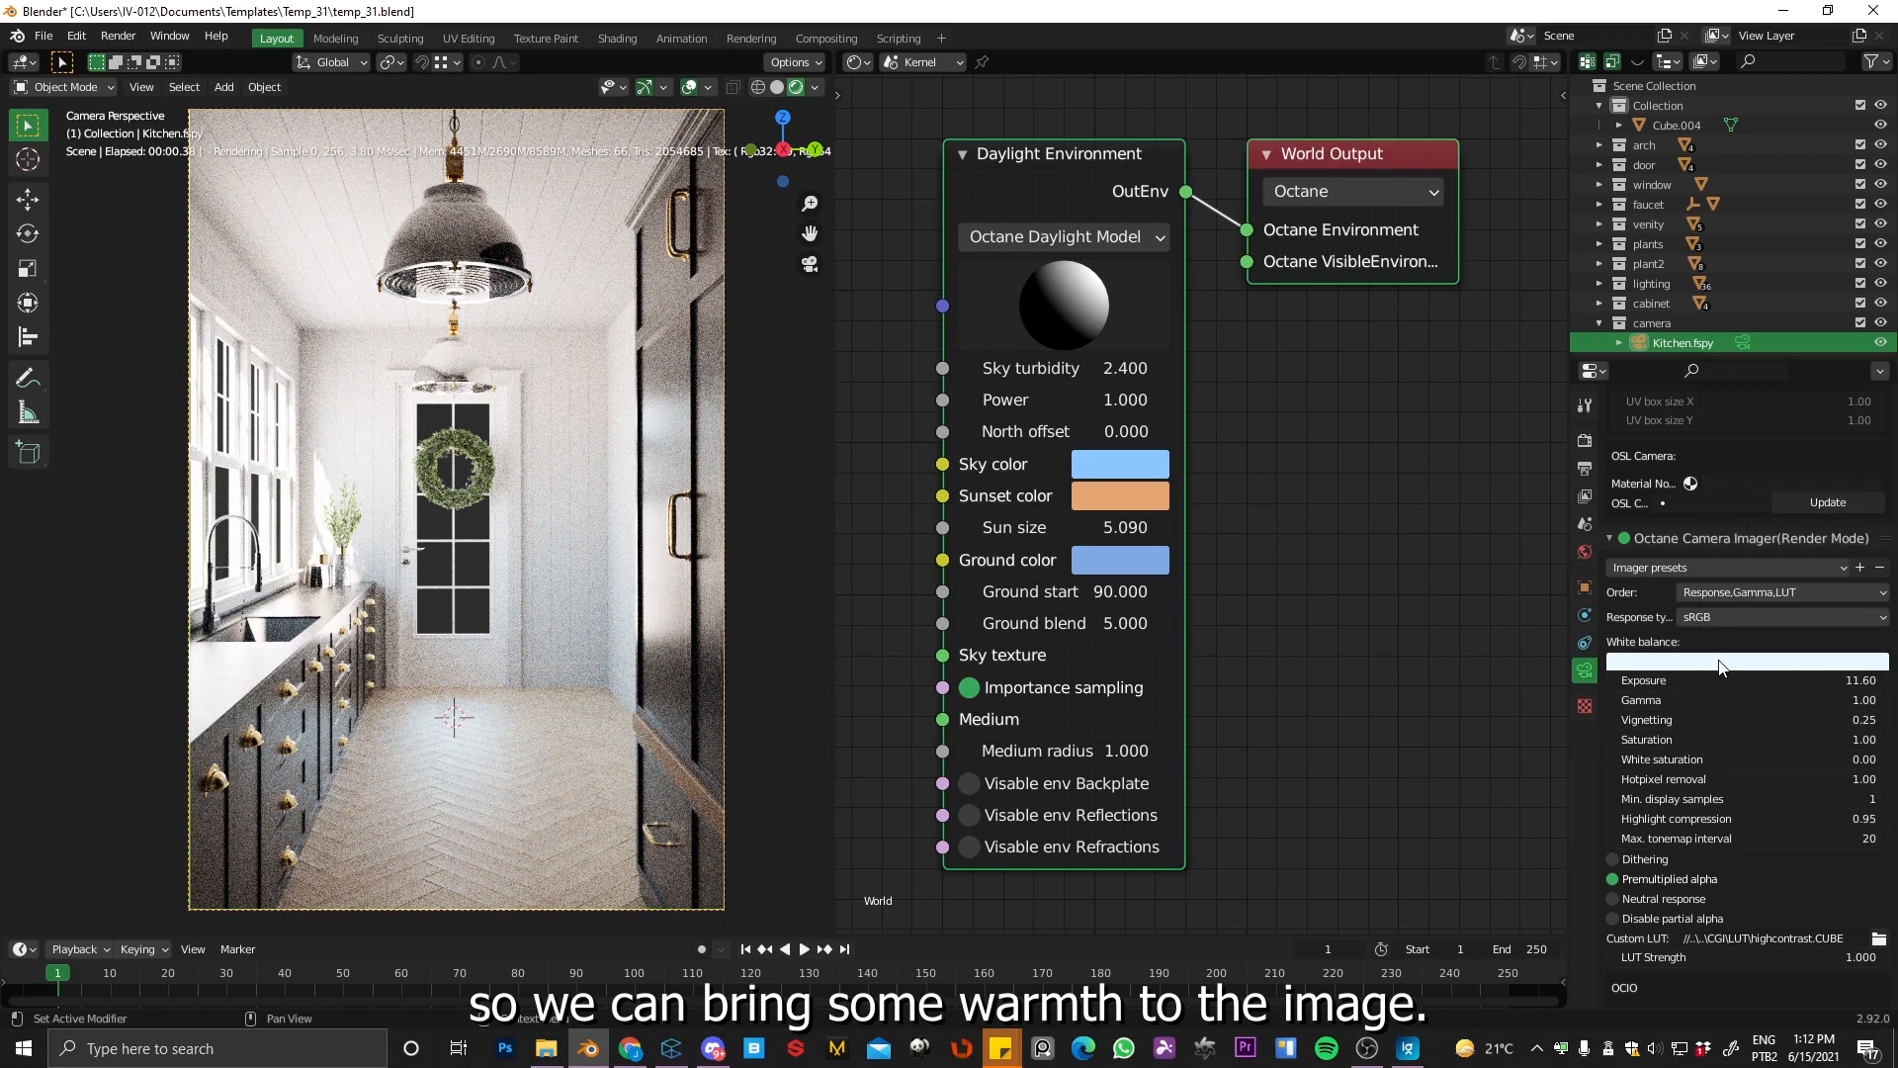
Step: Raise the Octane Camera Imager's Exposure to 13.20
scroll(1724, 764, "down", 12)
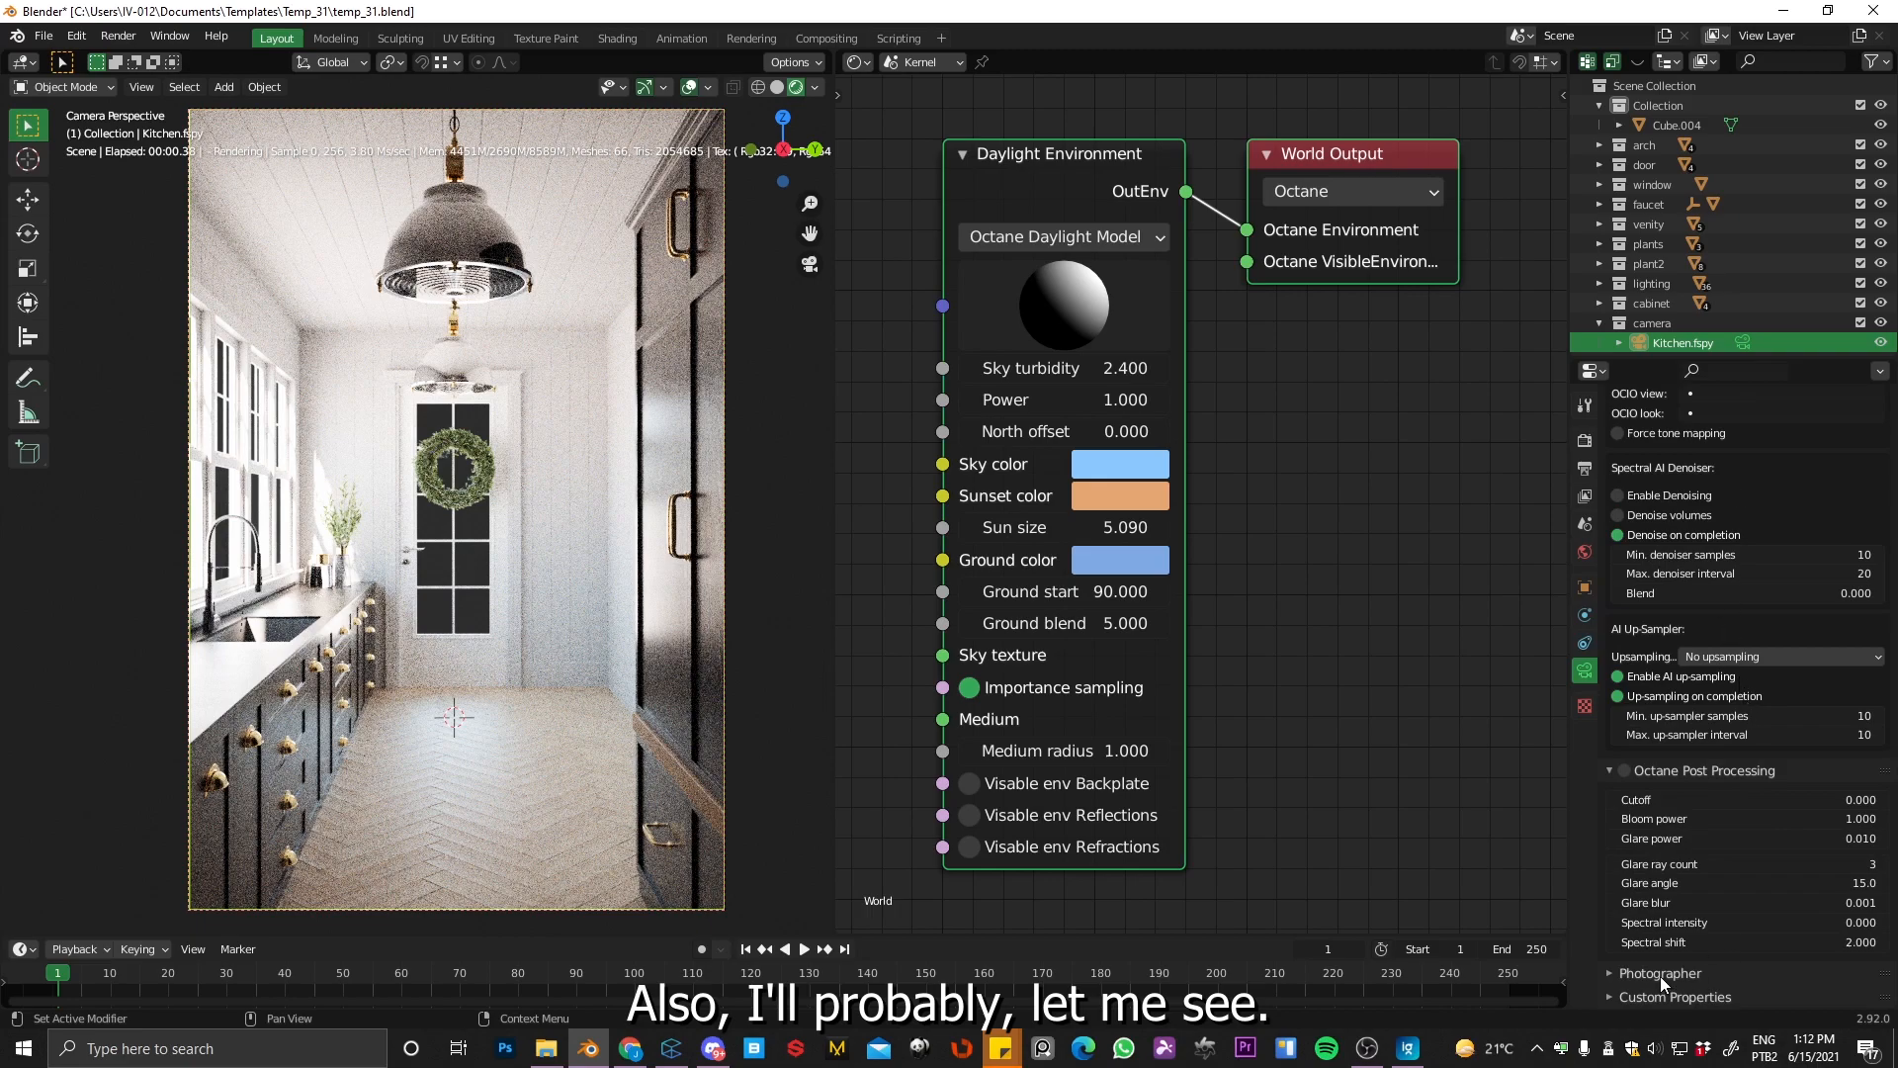
scroll(1693, 850, "up", 10)
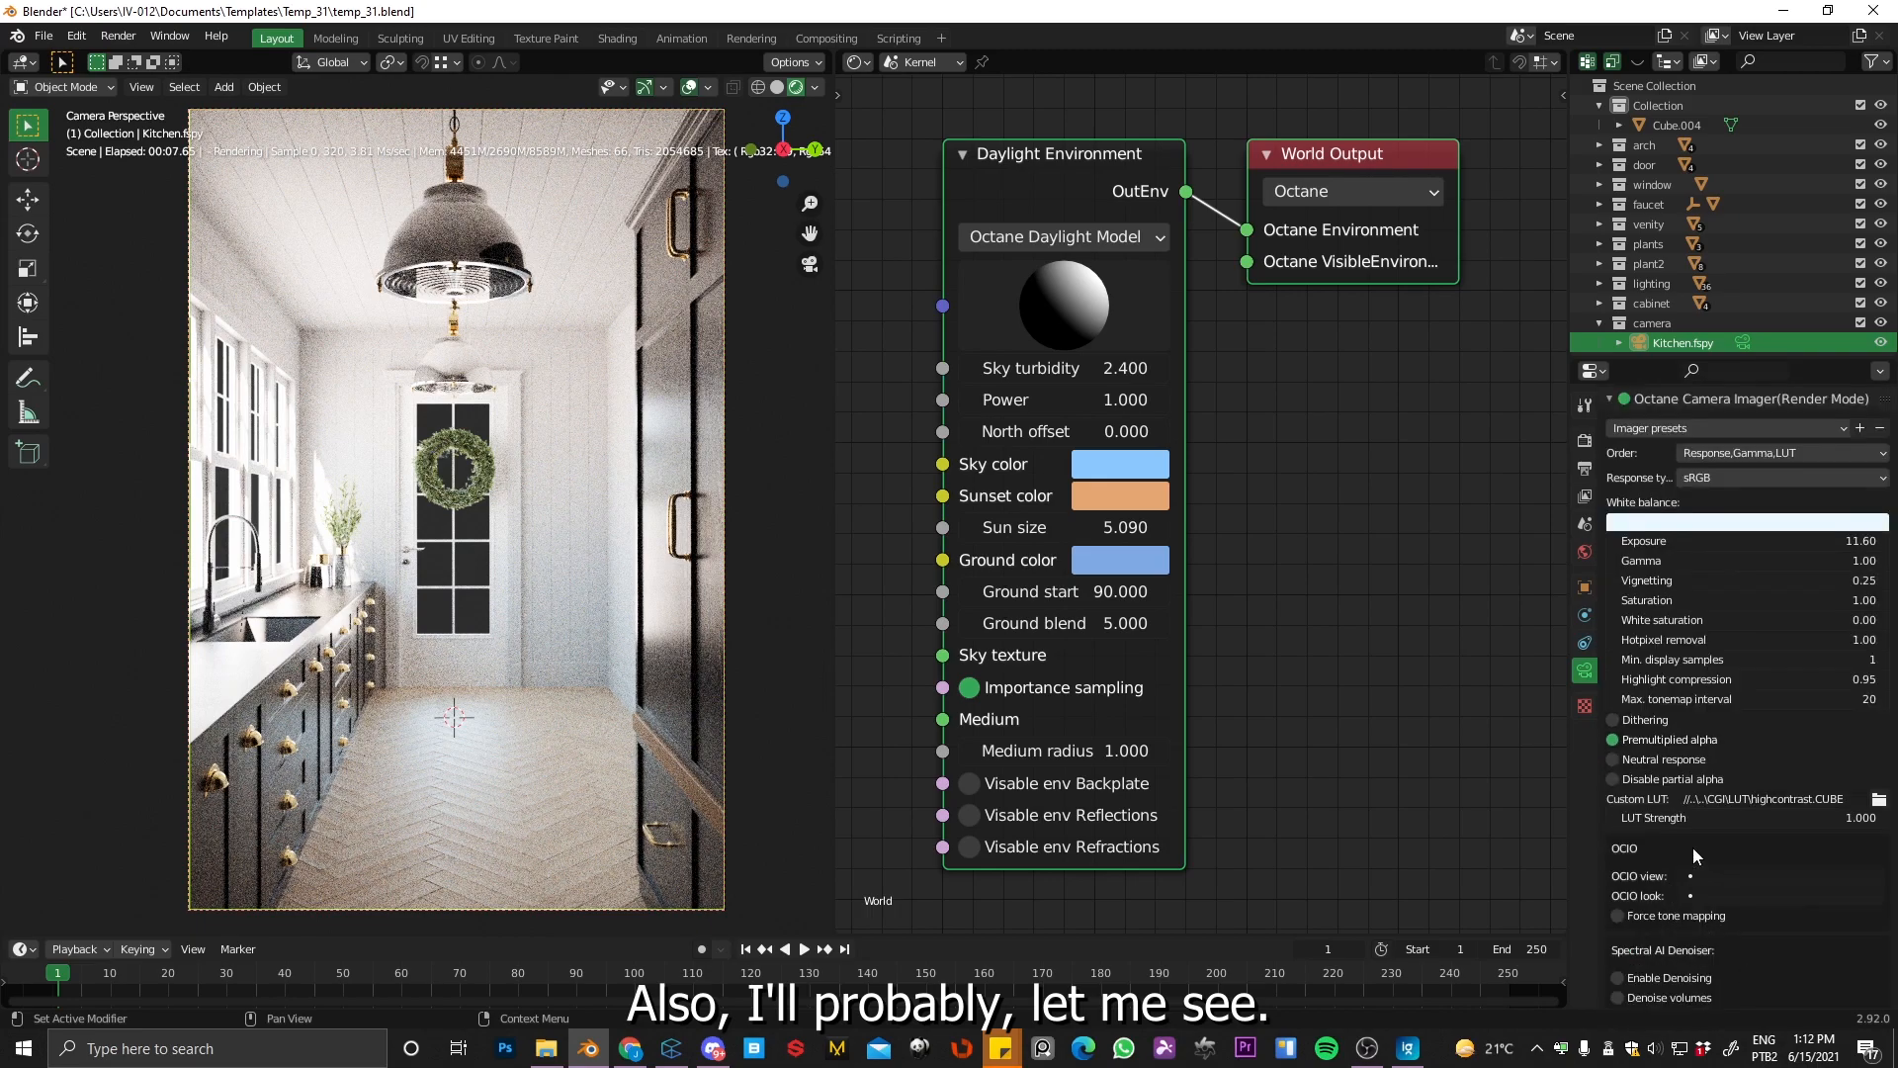
scroll(1681, 806, "up", 3)
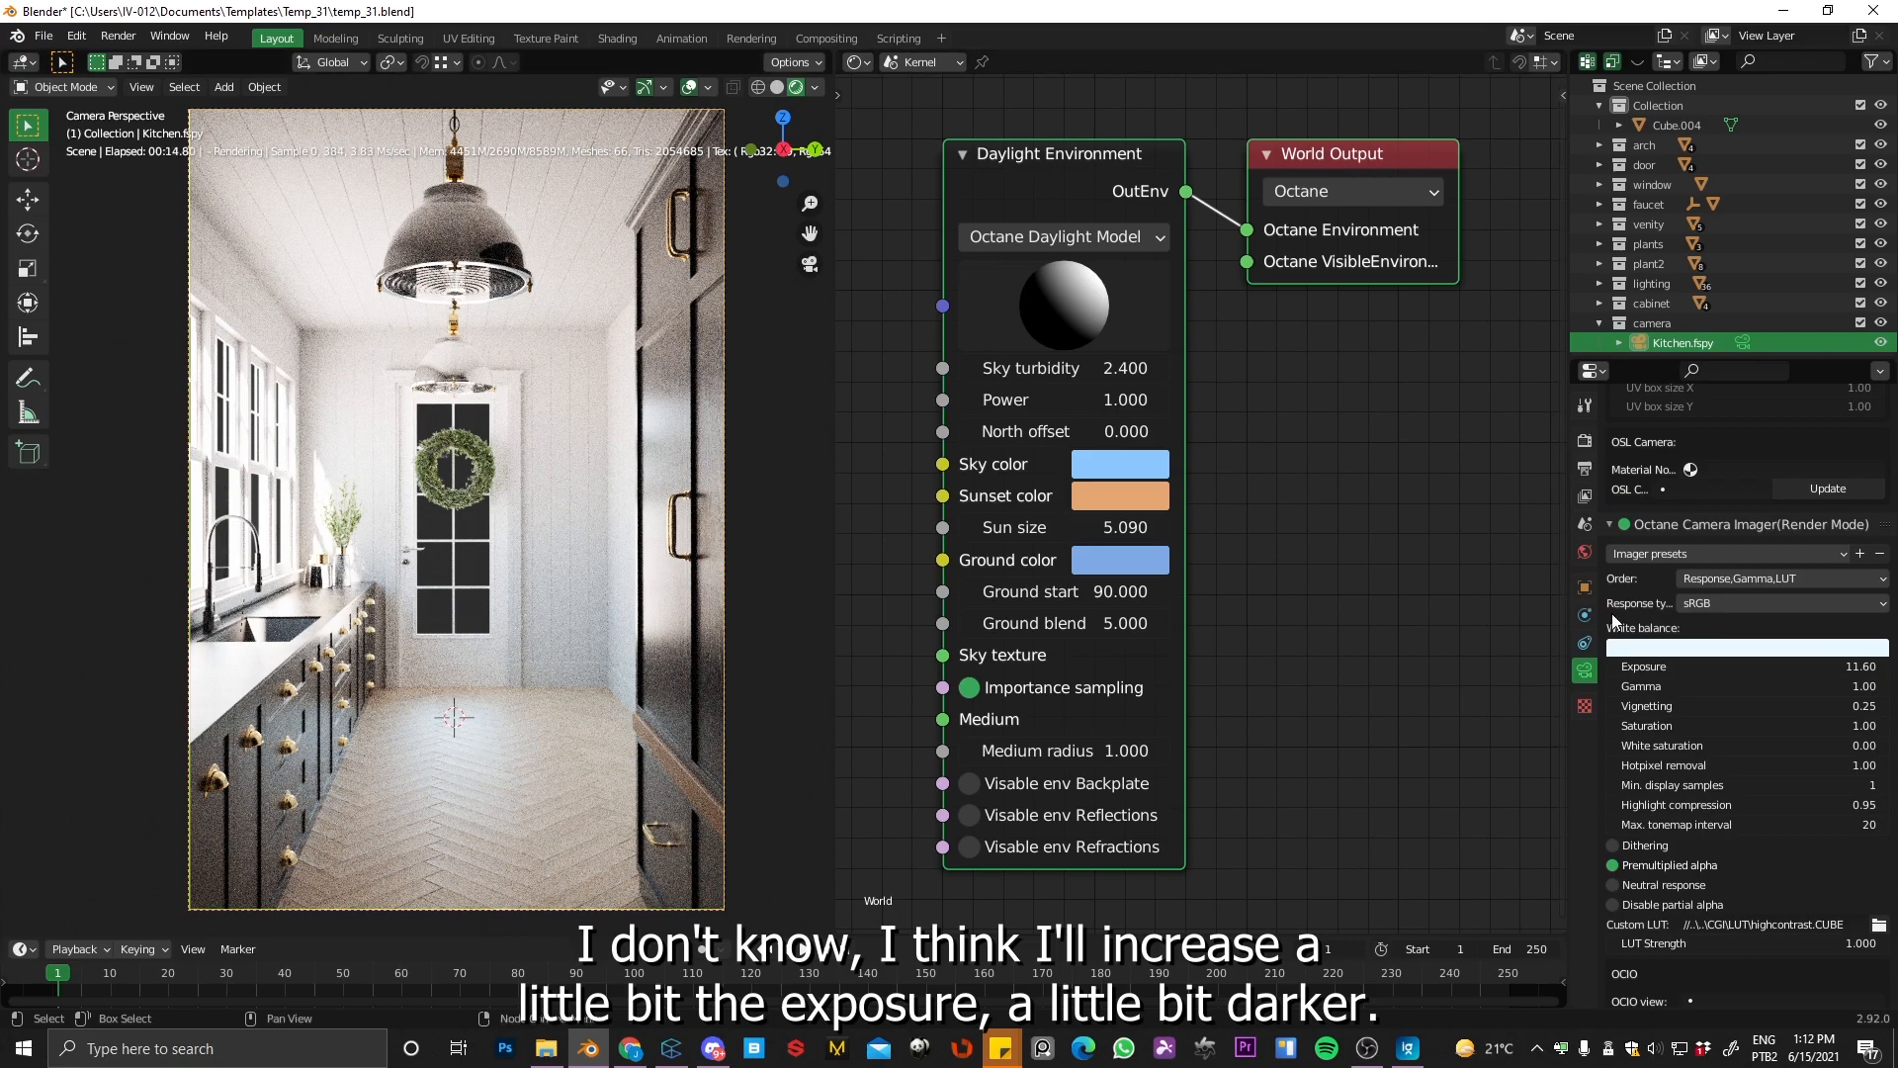
left_click_drag(1681, 666, 1827, 676)
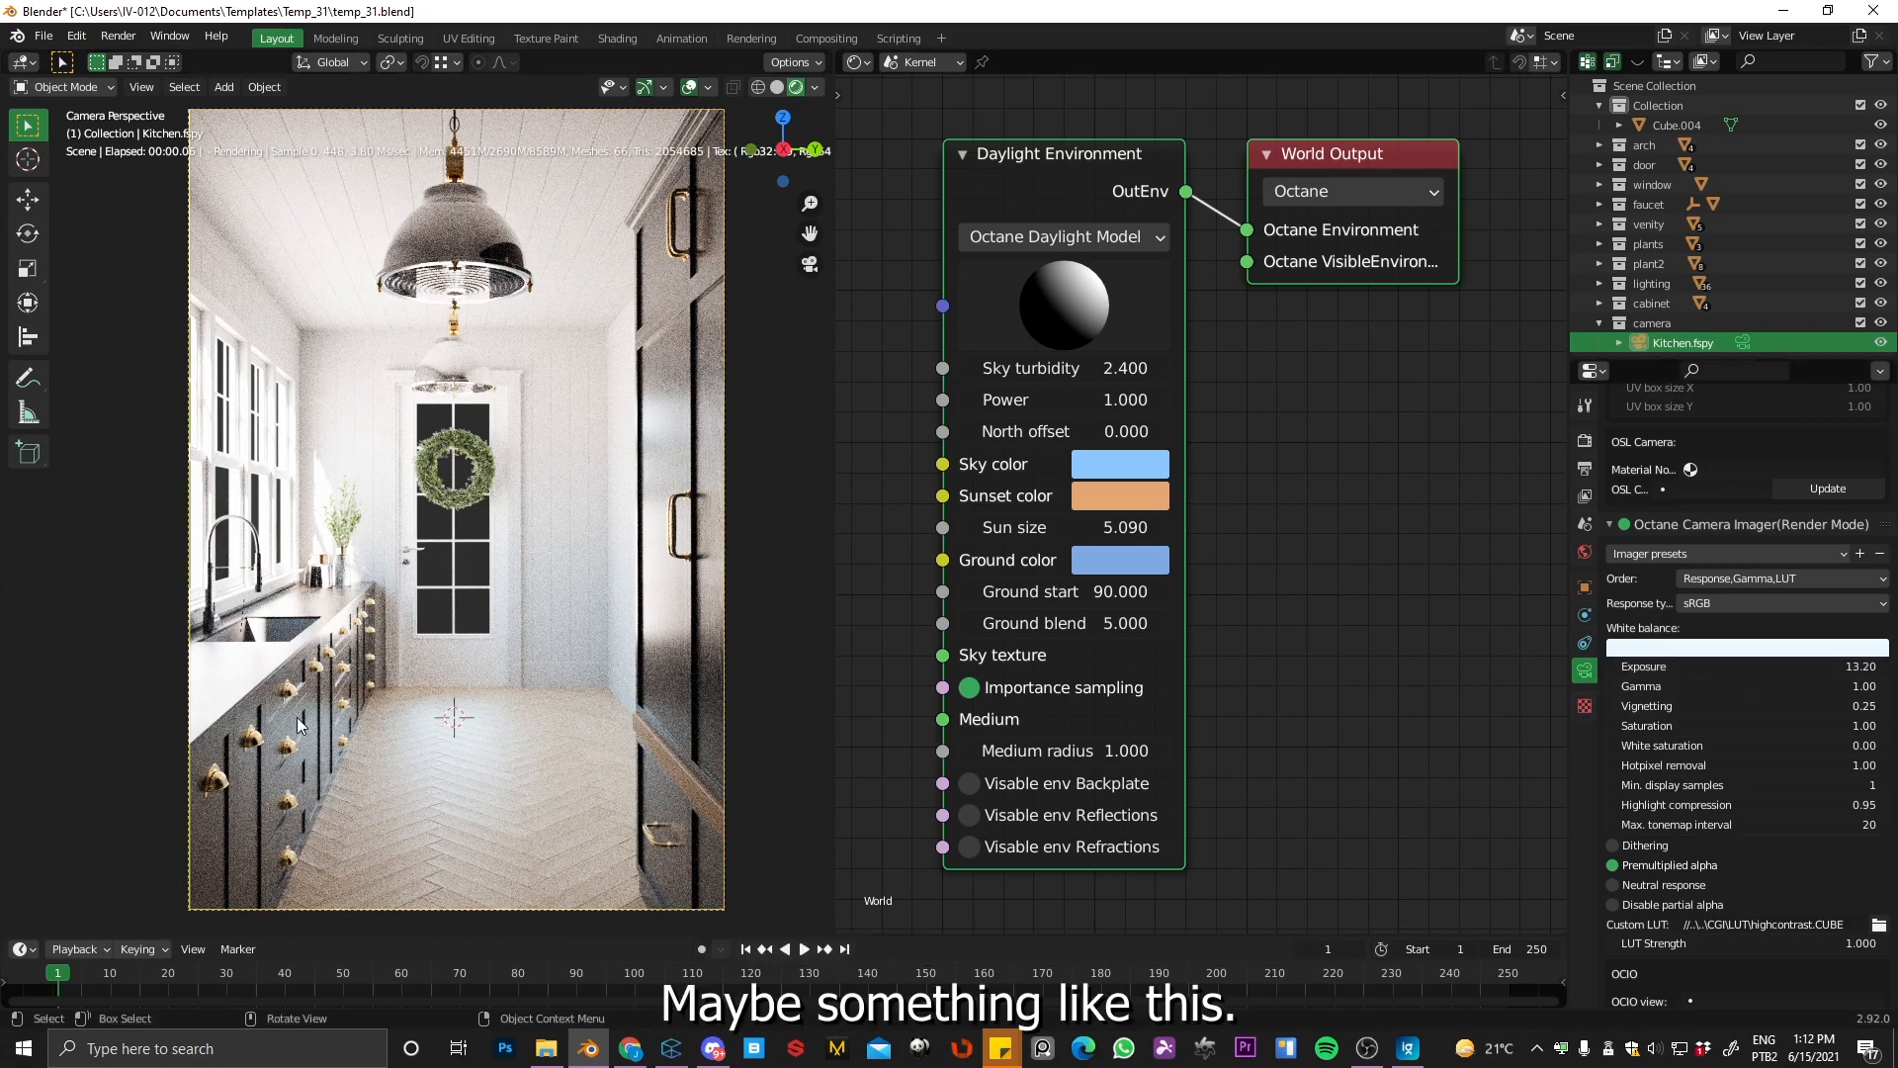
Step: Return the node editor to Object mode and set the countertop marble's color texture Gamma to 2.400 and gloss texture Gamma to 0.880
left_click(230, 677)
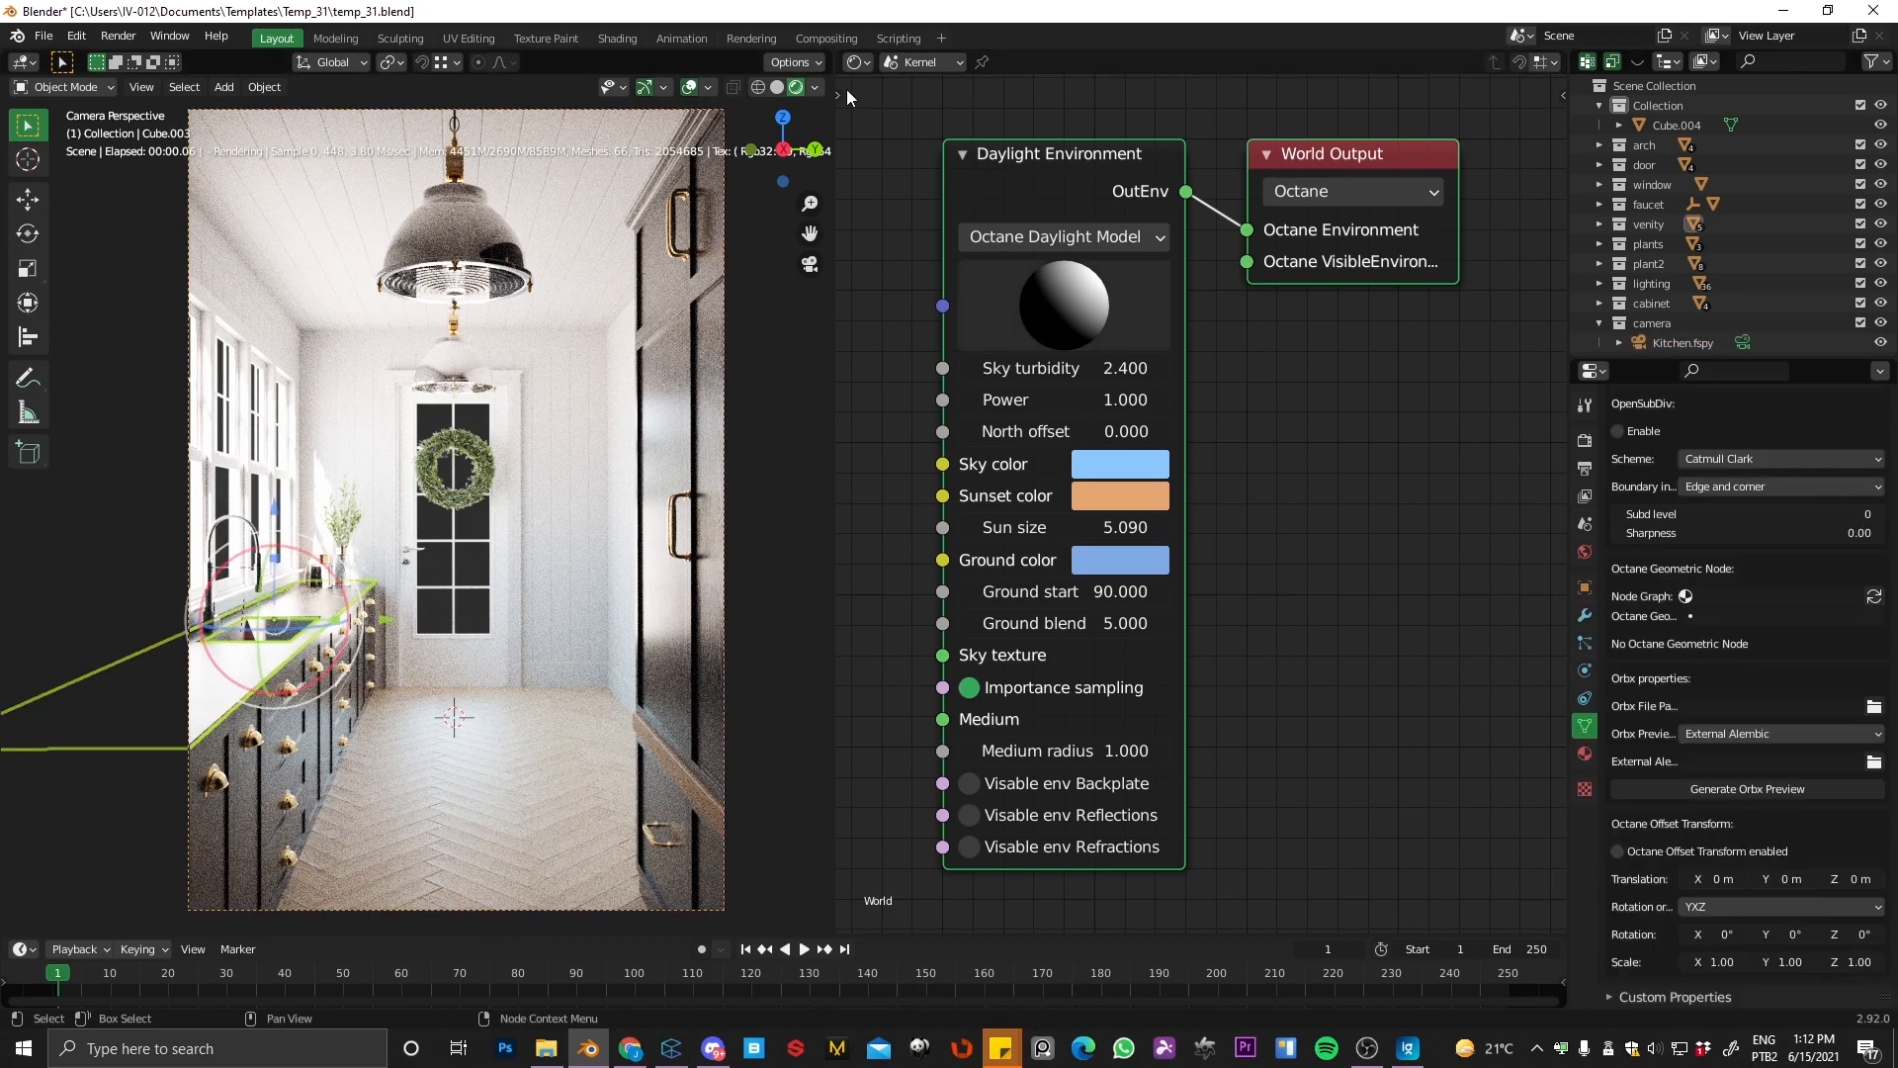
left_click(925, 62)
left_click(935, 83)
middle_click_drag(1118, 356, 1125, 657)
scroll(1132, 593, "down", 5)
scroll(1126, 571, "up", 6)
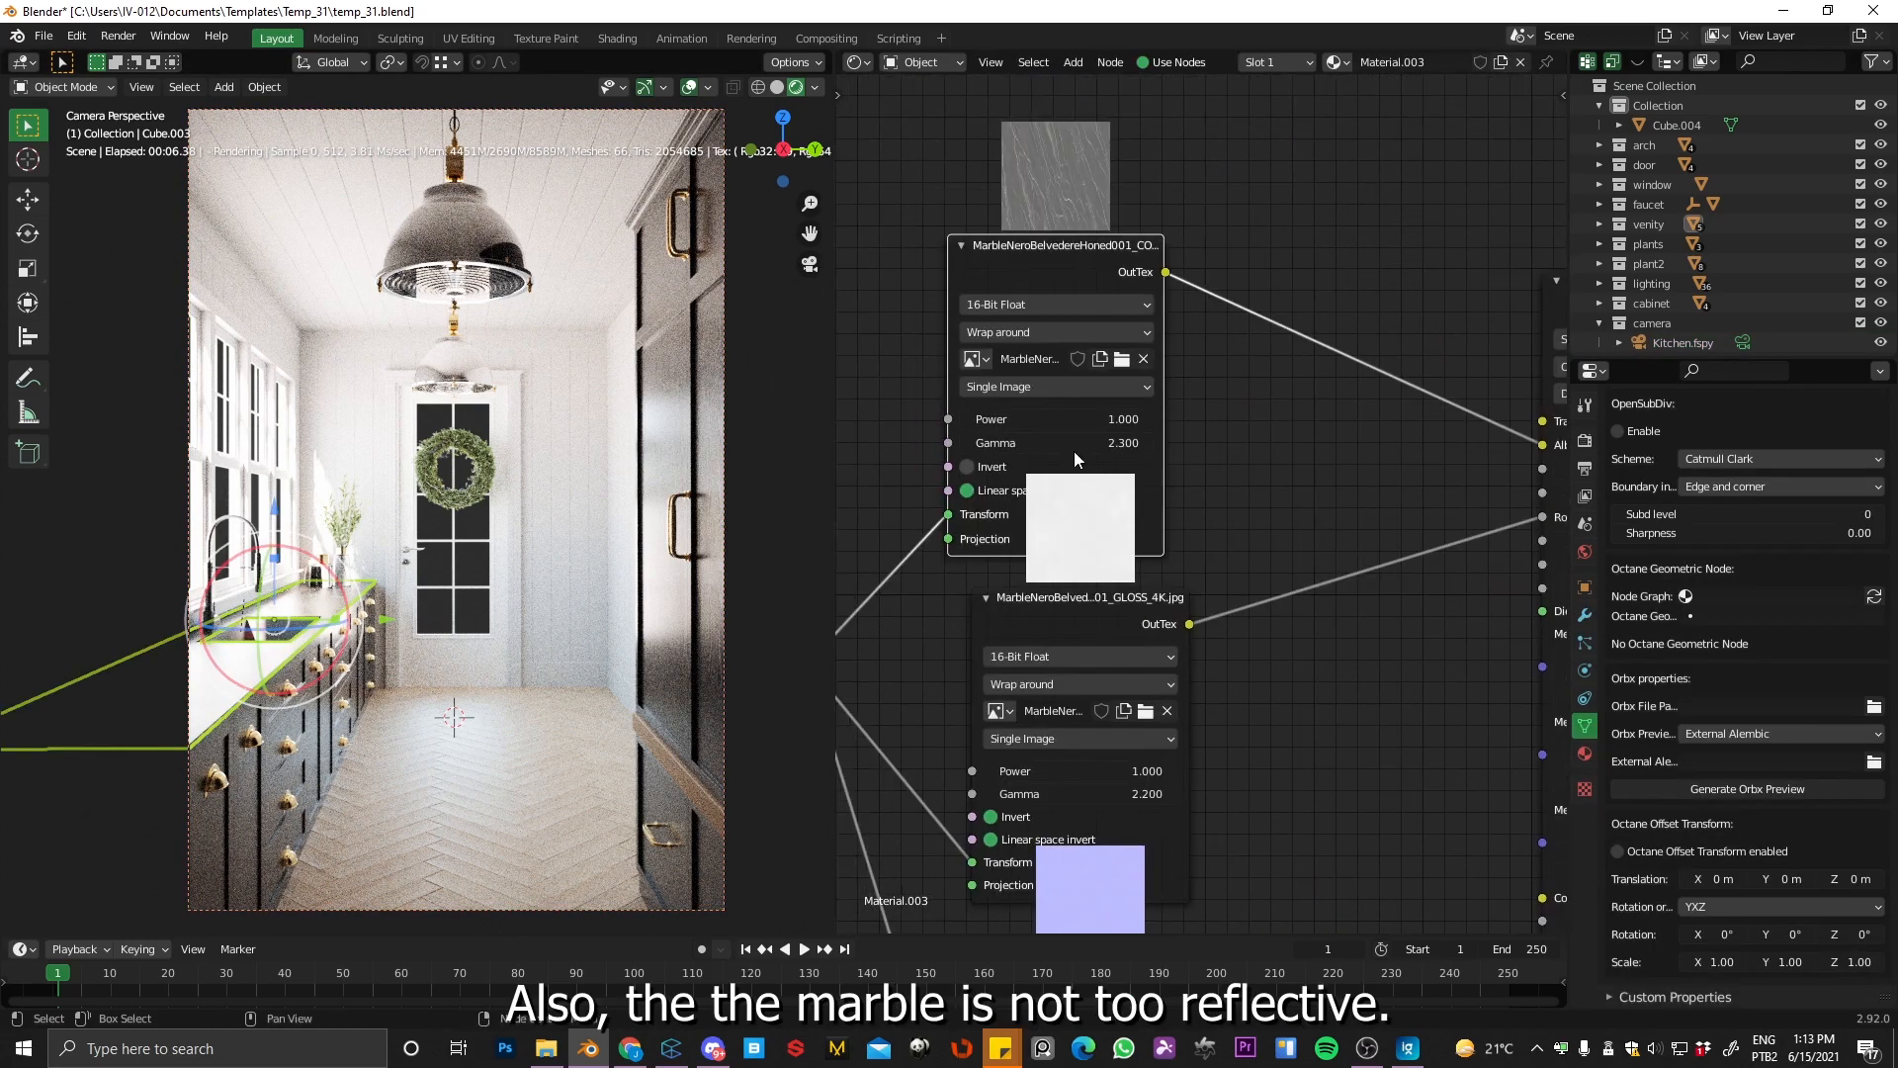
left_click(1149, 442)
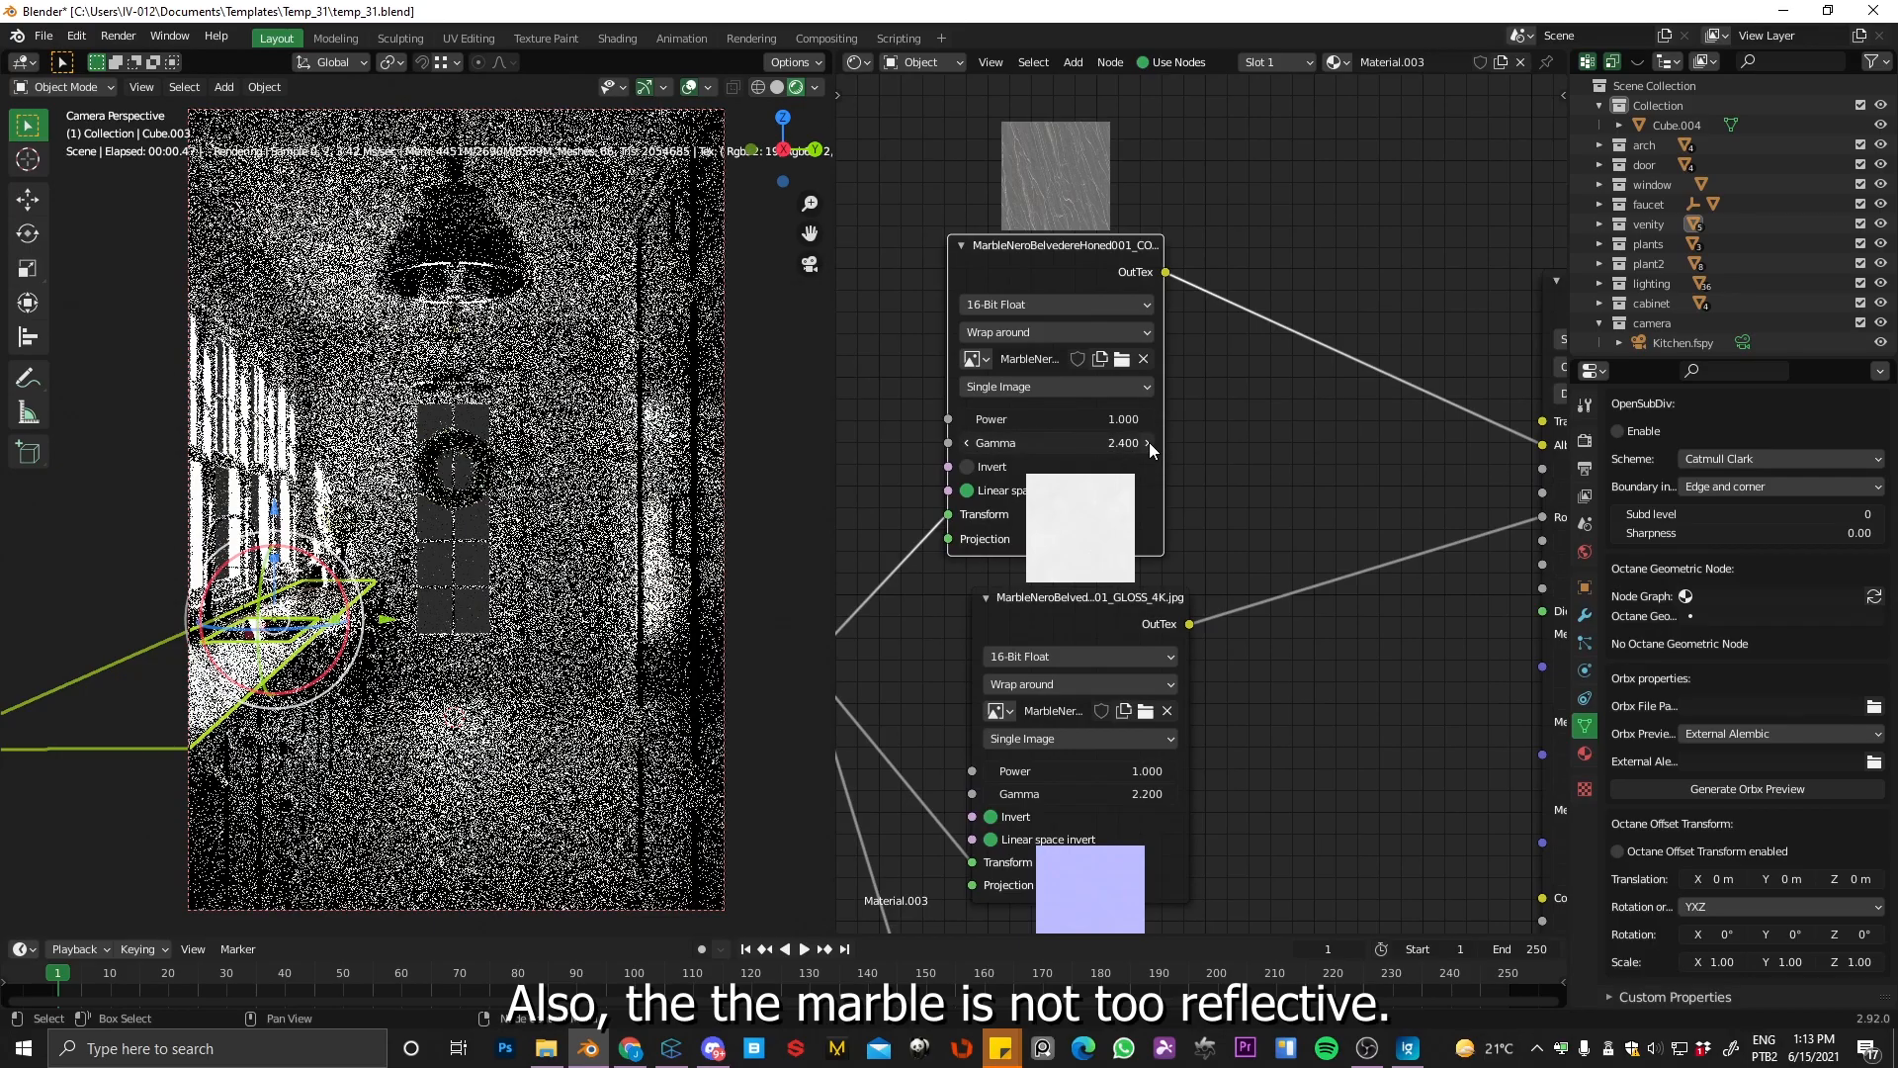
left_click(1149, 443)
left_click(967, 442)
left_click_drag(1058, 794, 979, 794)
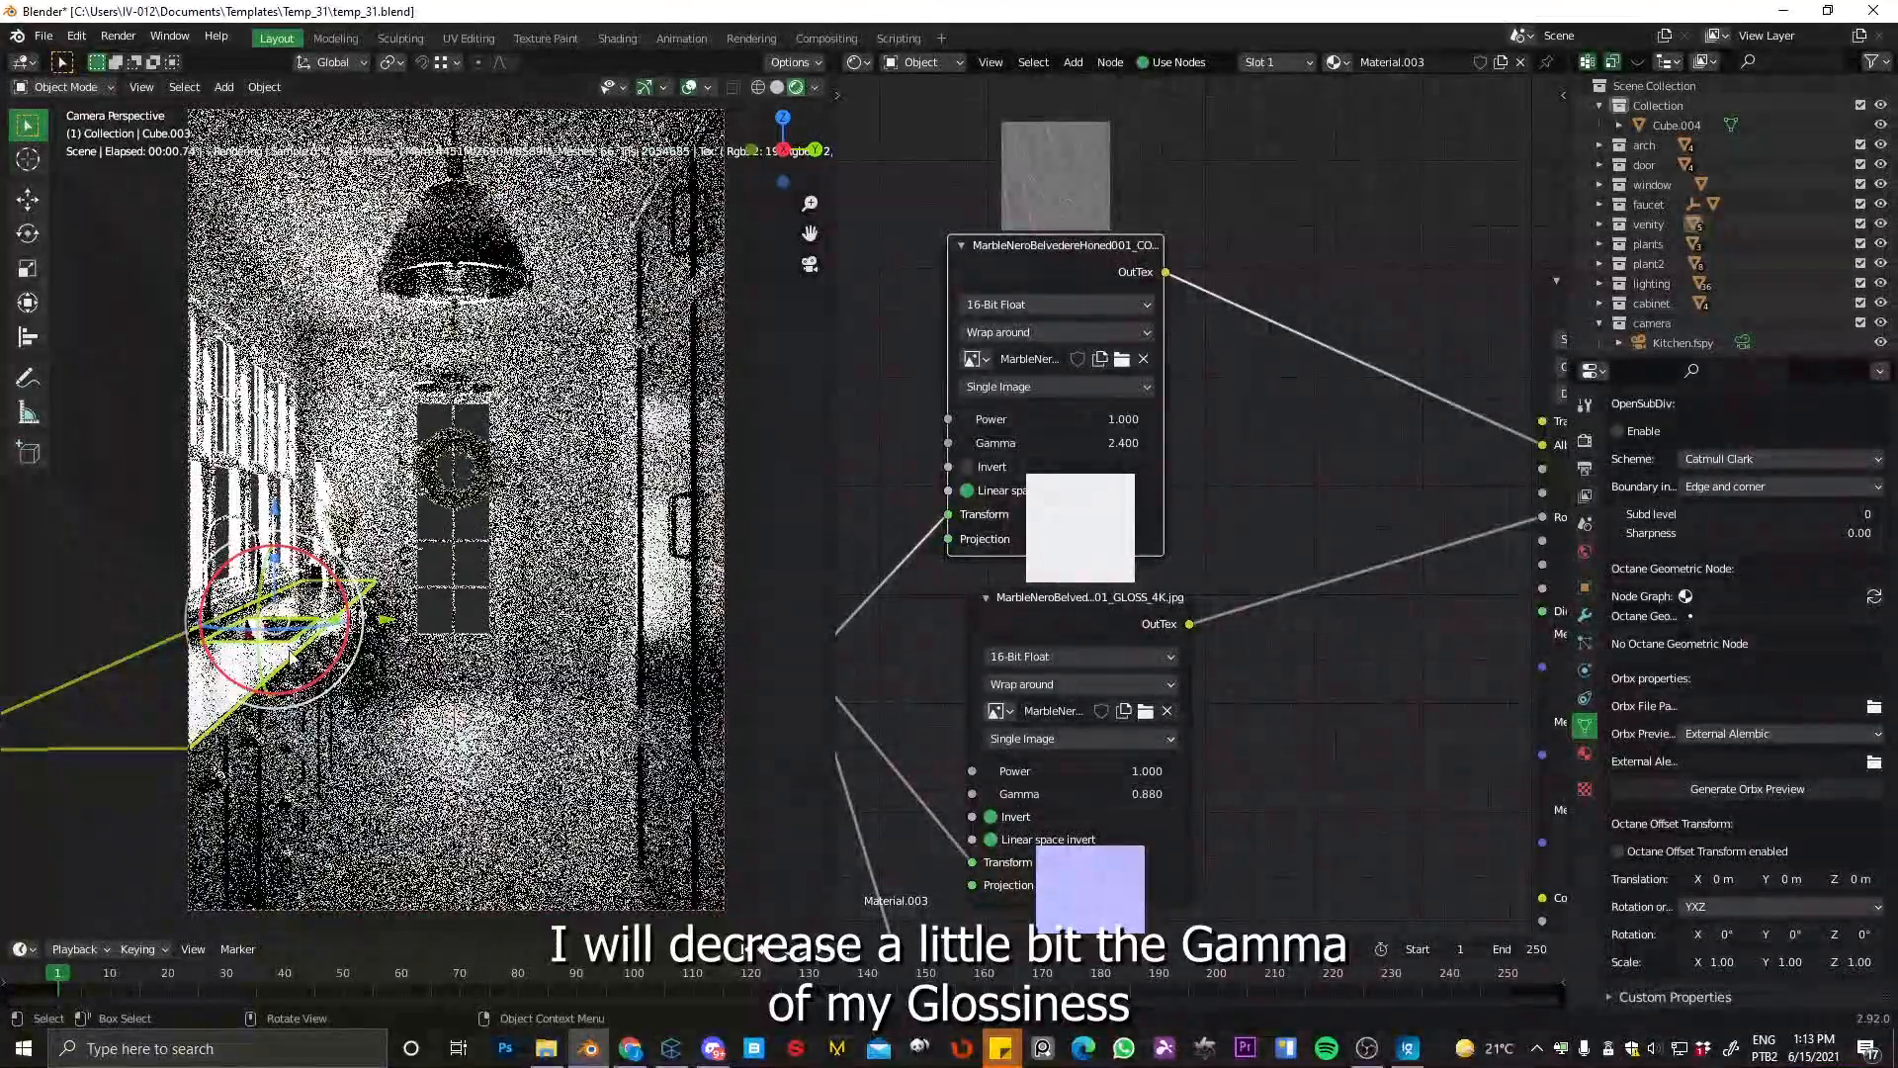
Step: Set the Albedo color of the faucet's MS_Gold_(Au).001 material to a light grey and inspect the faucet up close
scroll(290, 656, "up", 6)
middle_click_drag(297, 652, 609, 364, "shift")
scroll(428, 461, "up", 5)
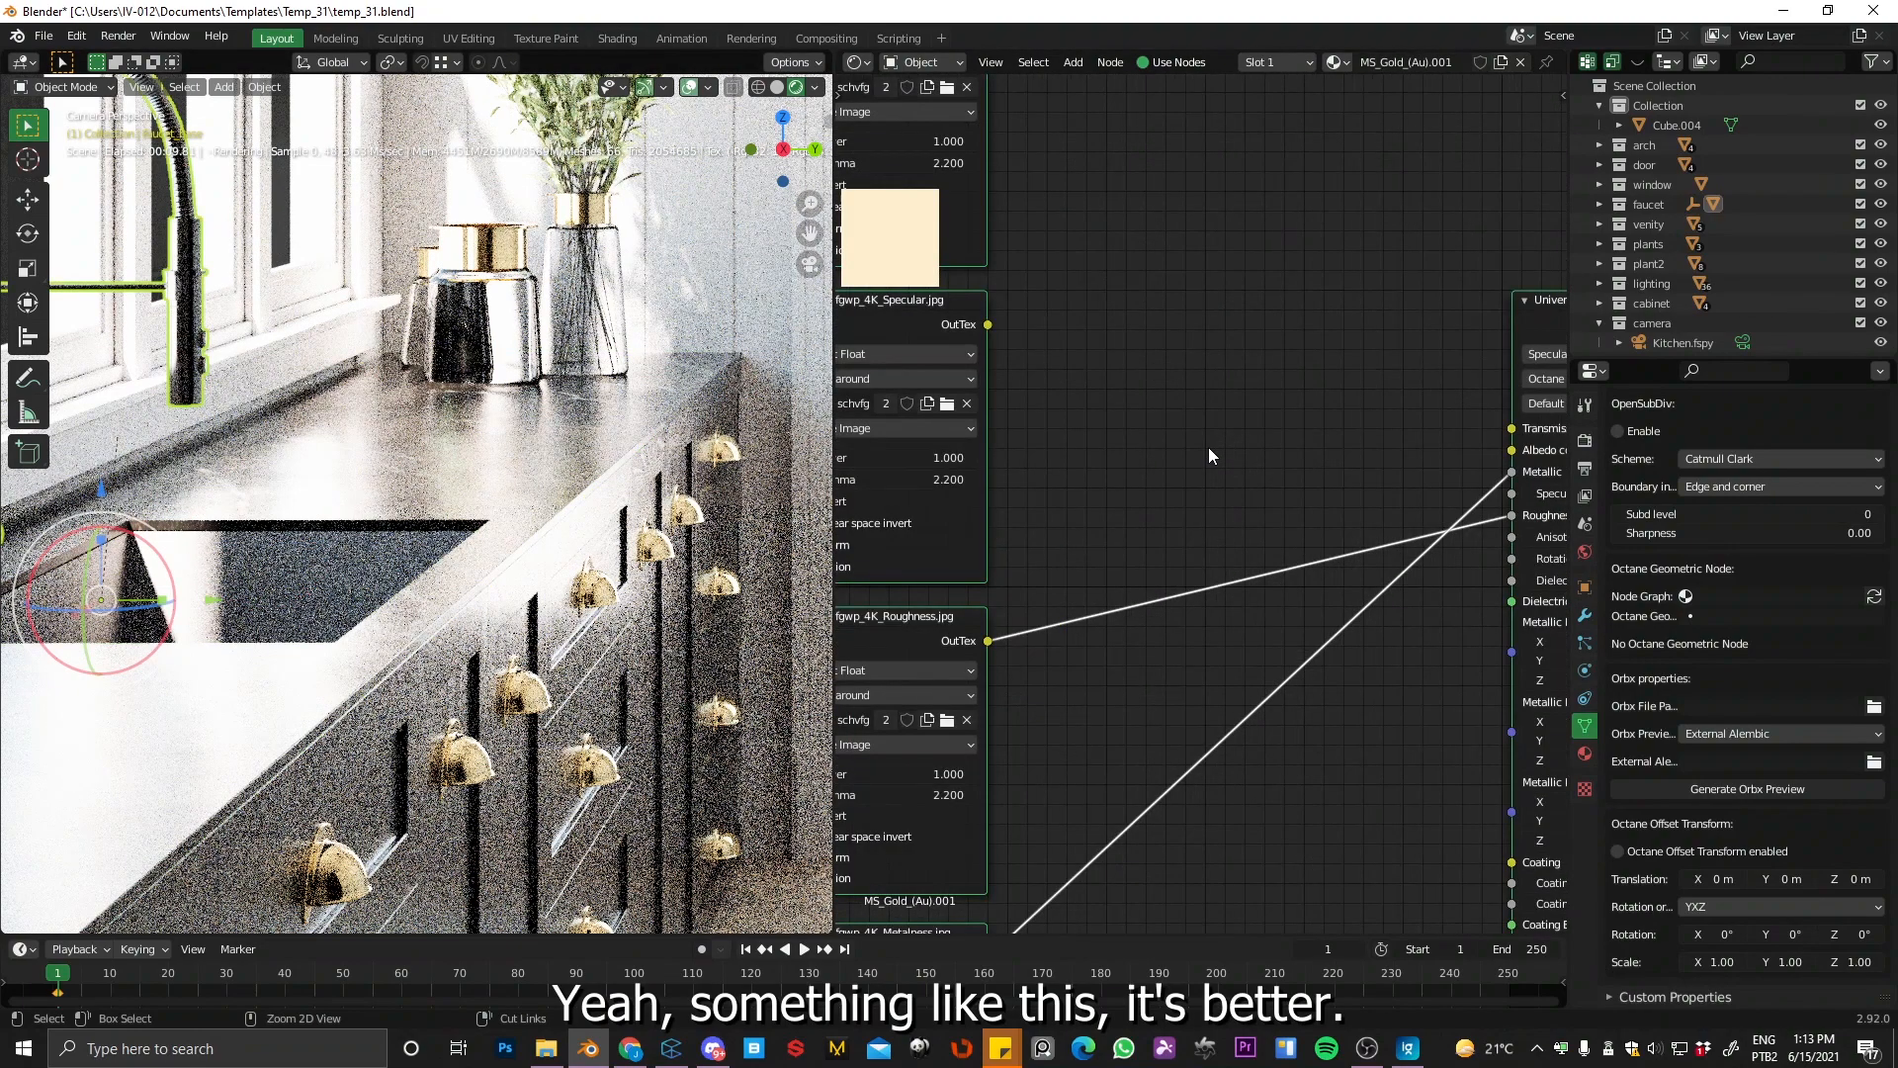
left_click(1355, 455)
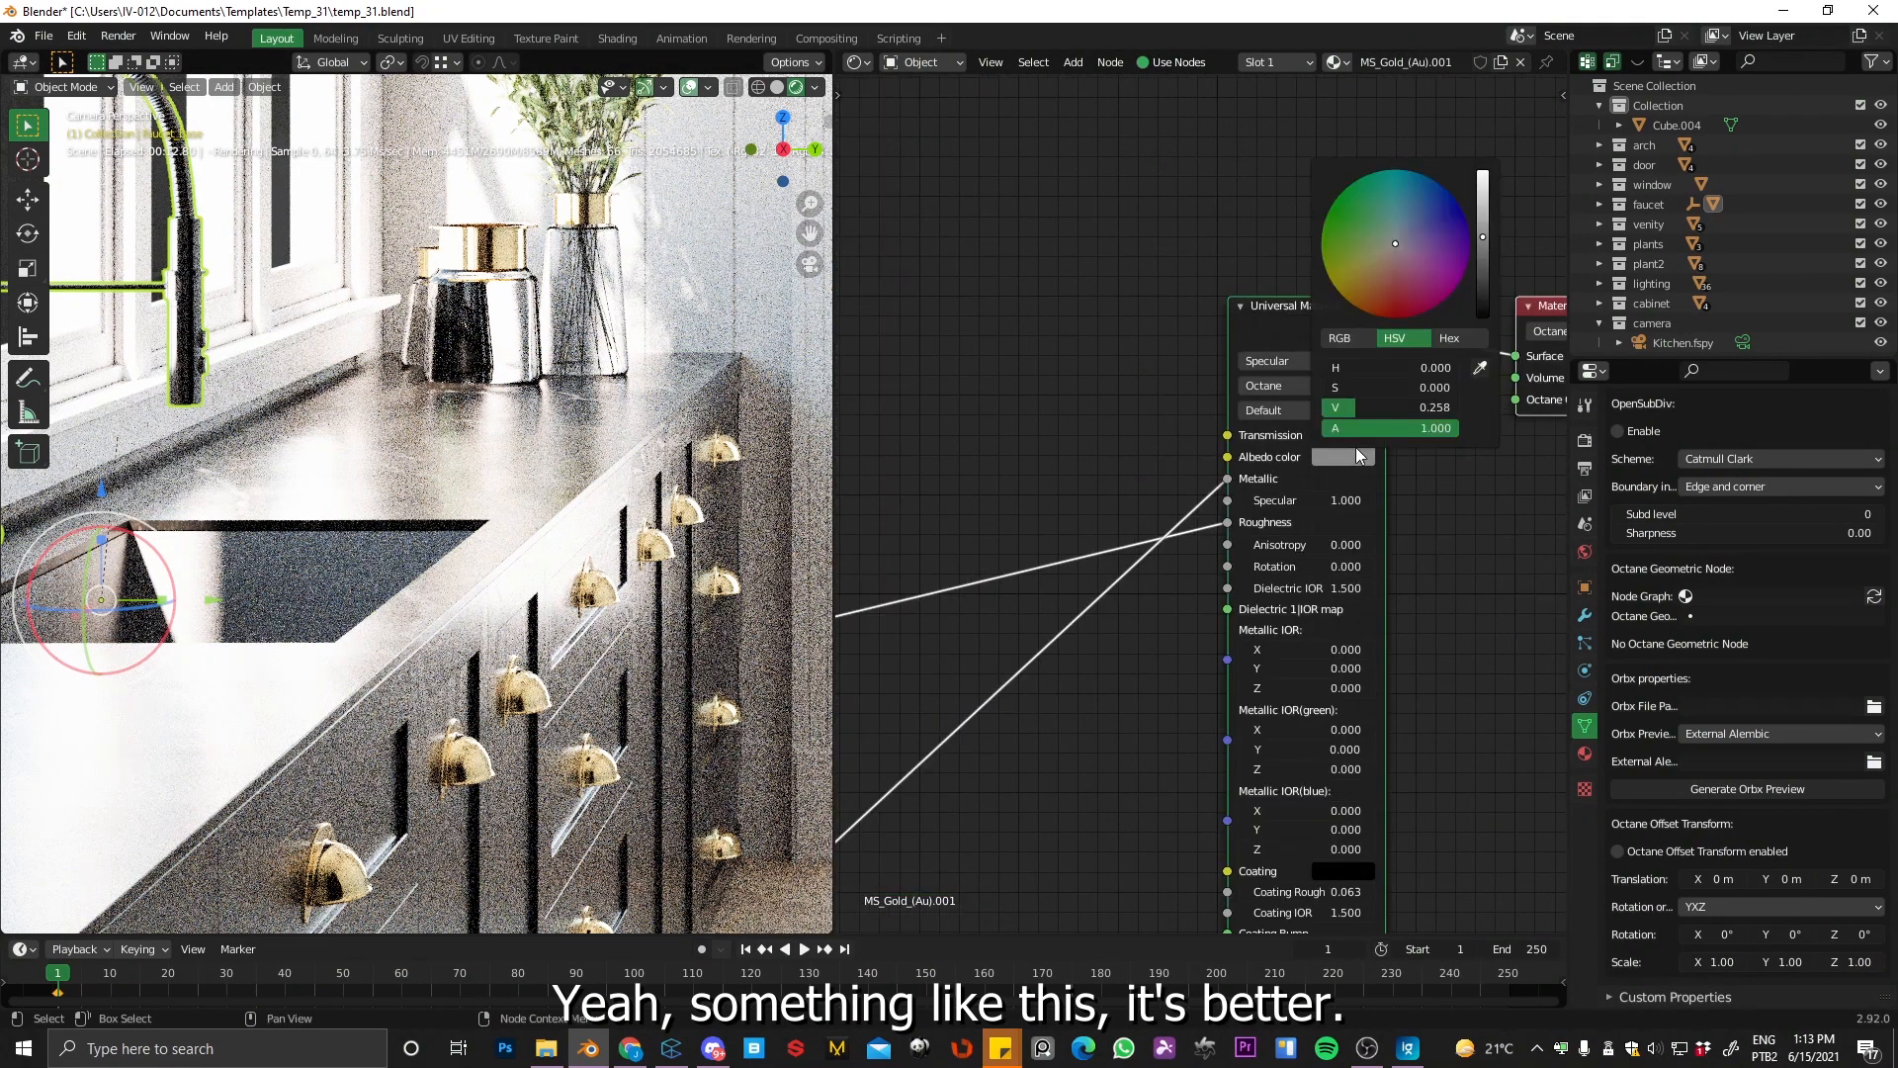
left_click(1481, 209)
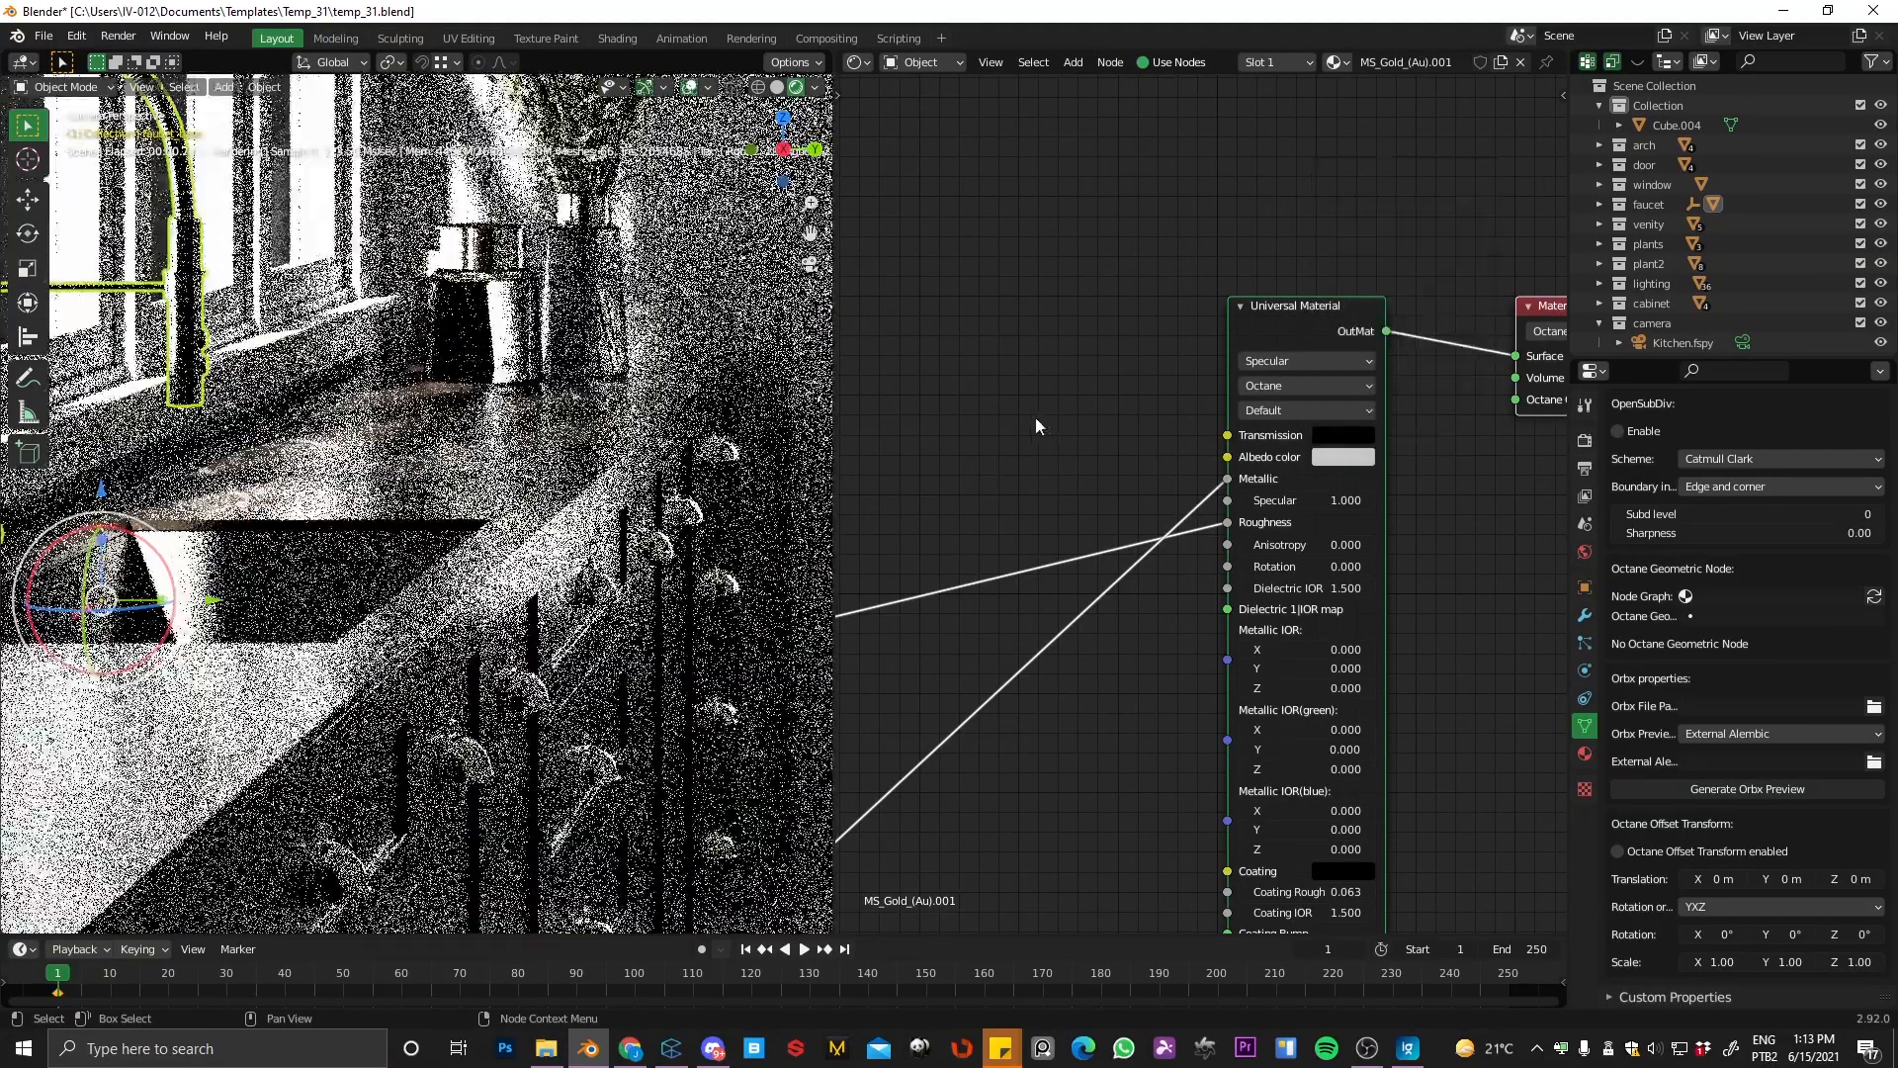
middle_click_drag(343, 394, 625, 466, "shift")
scroll(373, 471, "up", 3)
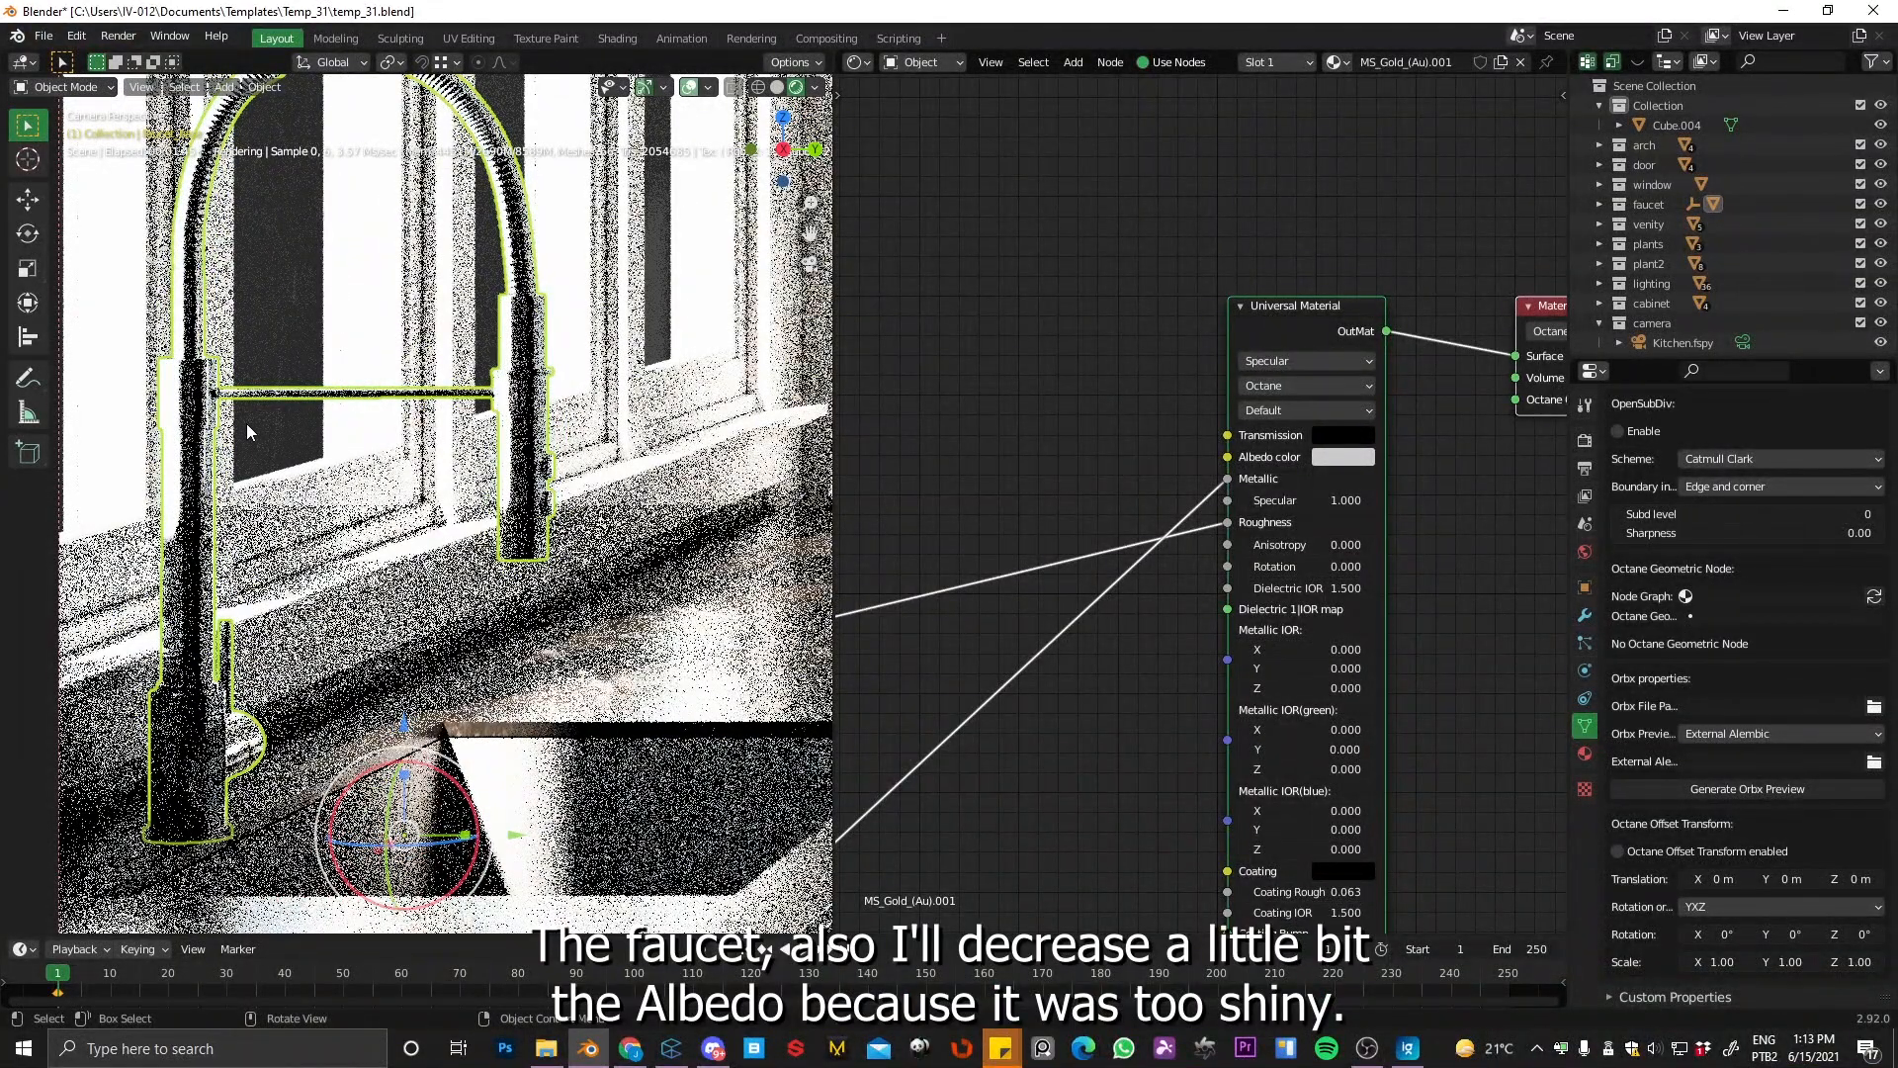
Step: Select the floor and set the Gamma of its WoodFlooring color texture in Material.004 to 3.170
scroll(246, 423, "down", 3)
middle_click_drag(473, 660, 76, 718, "shift")
scroll(554, 455, "up", 2)
middle_click_drag(547, 498, 495, 470, "shift")
scroll(461, 423, "down", 4)
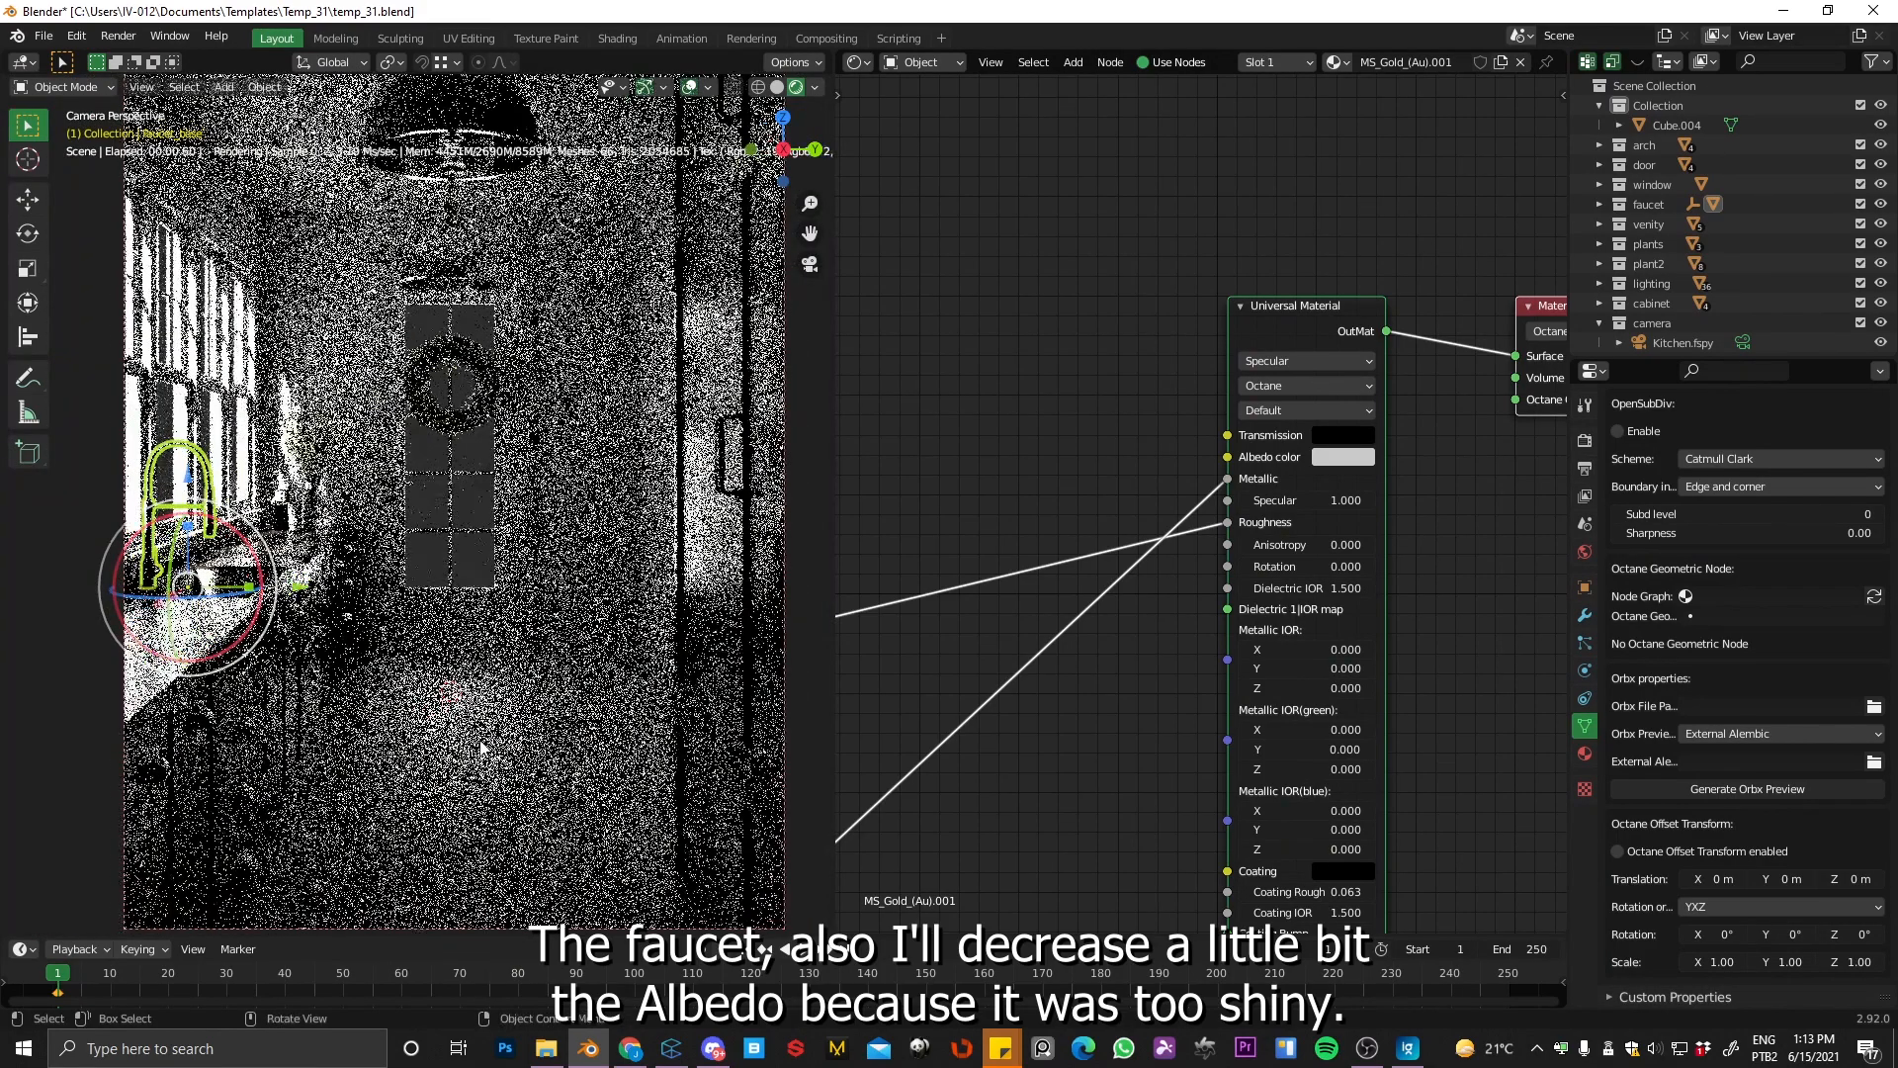
left_click(482, 748)
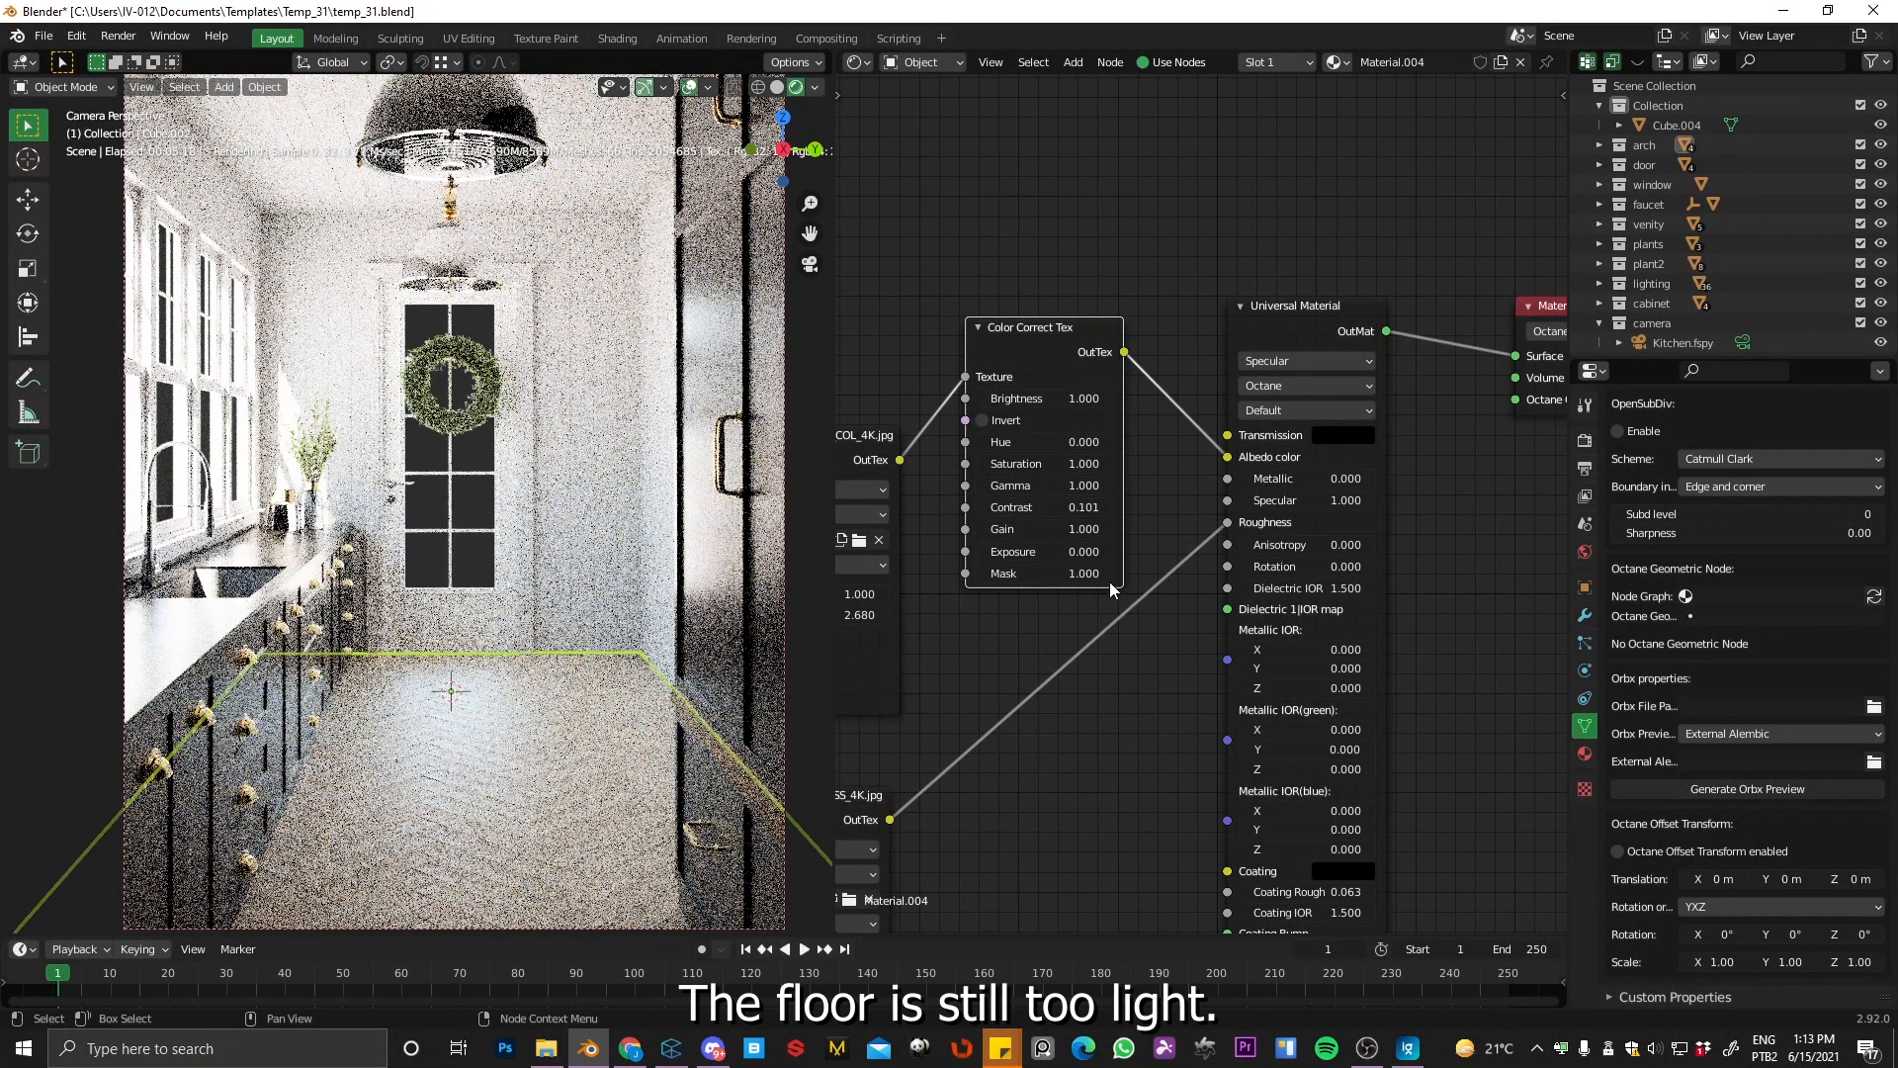
middle_click_drag(1207, 501, 1362, 483)
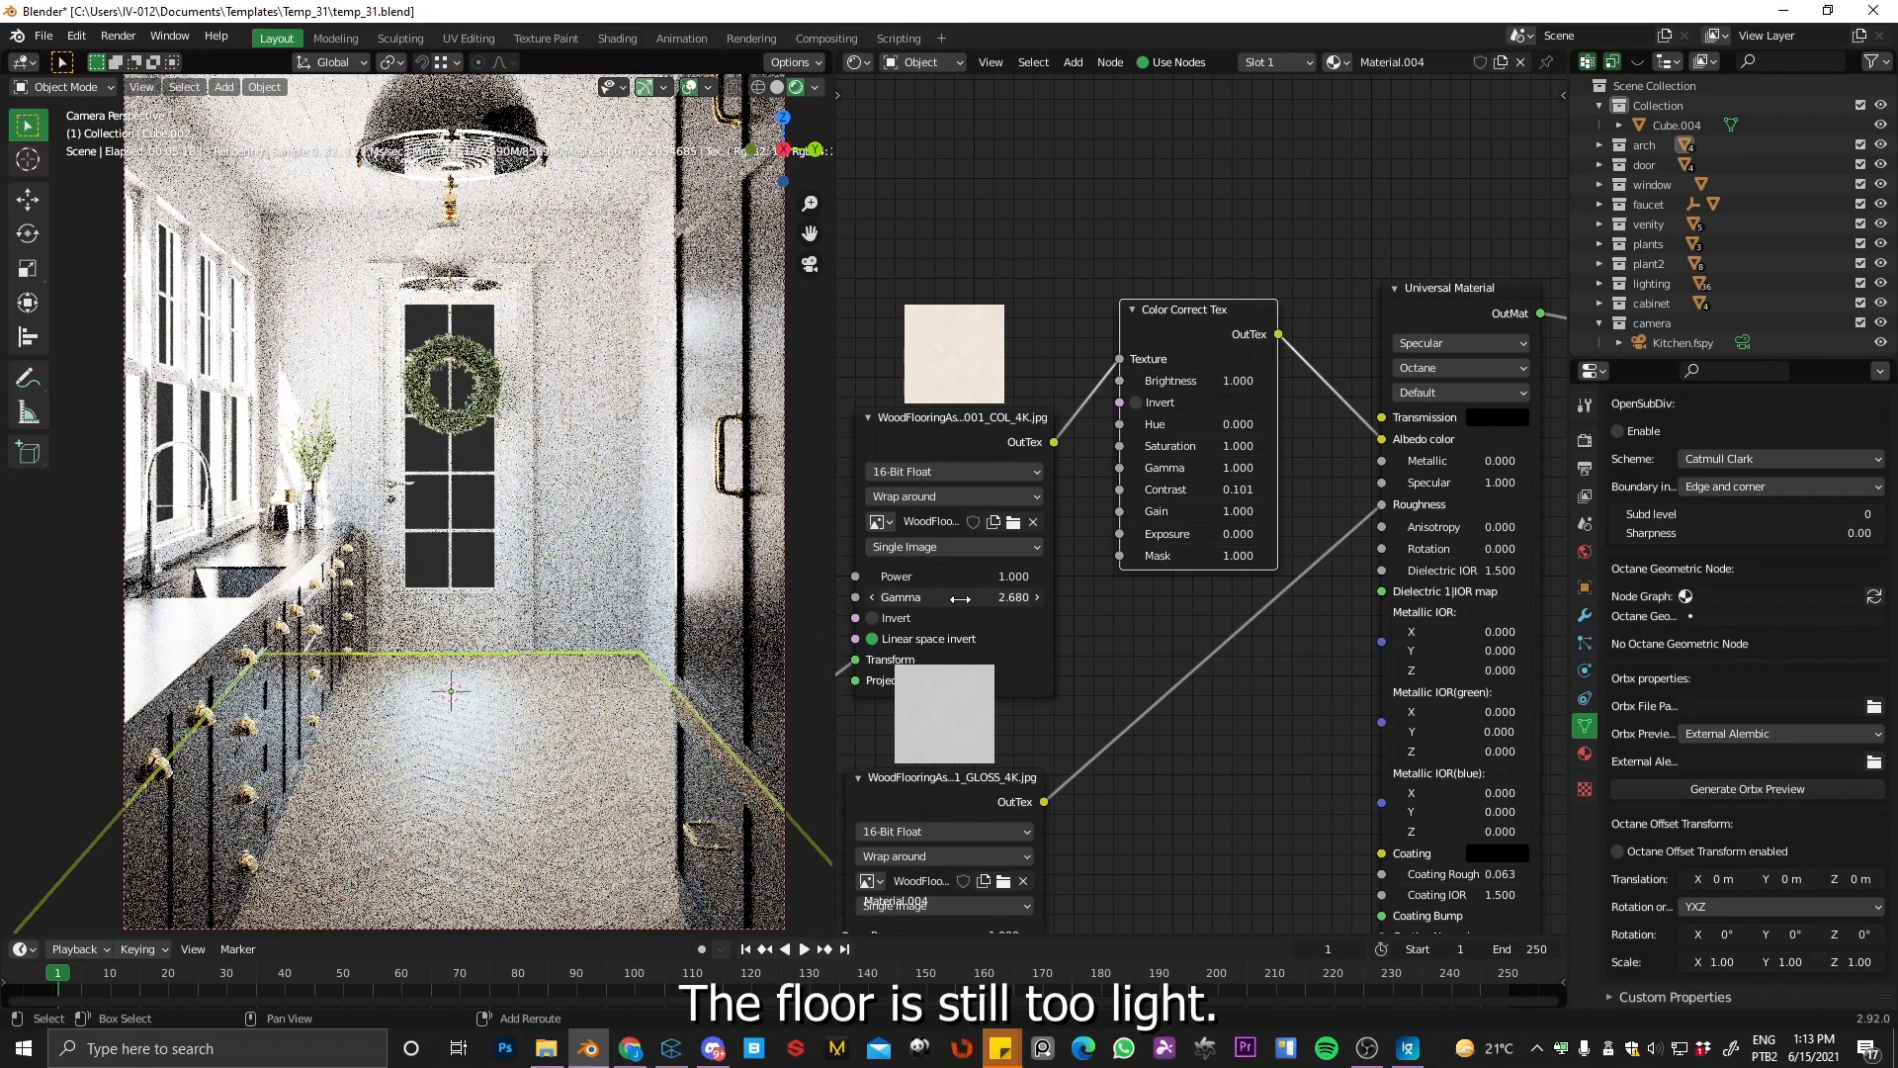
left_click_drag(1001, 597, 1000, 602)
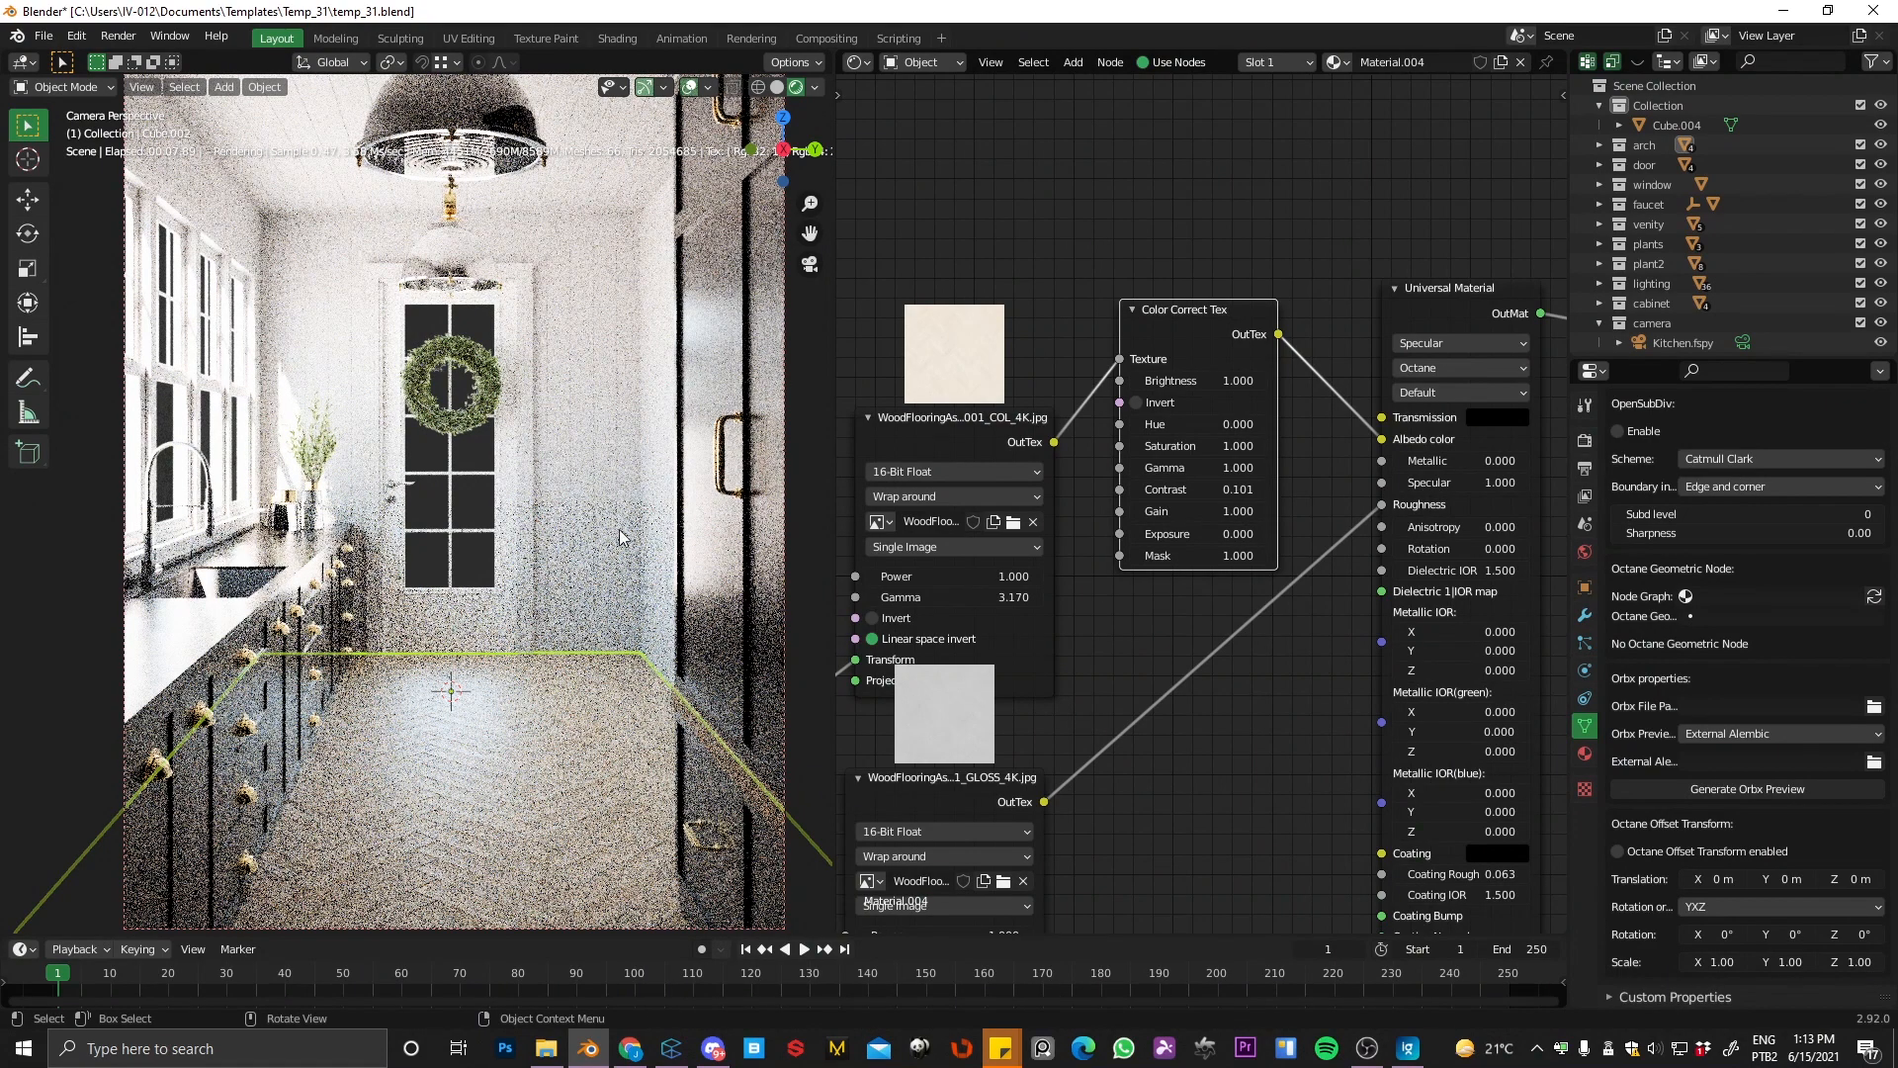
Step: Set the Gamma of the wood veneer color texture in Material.001, on the wood trim below the tall cabinet, to 1.520
left_click(713, 754)
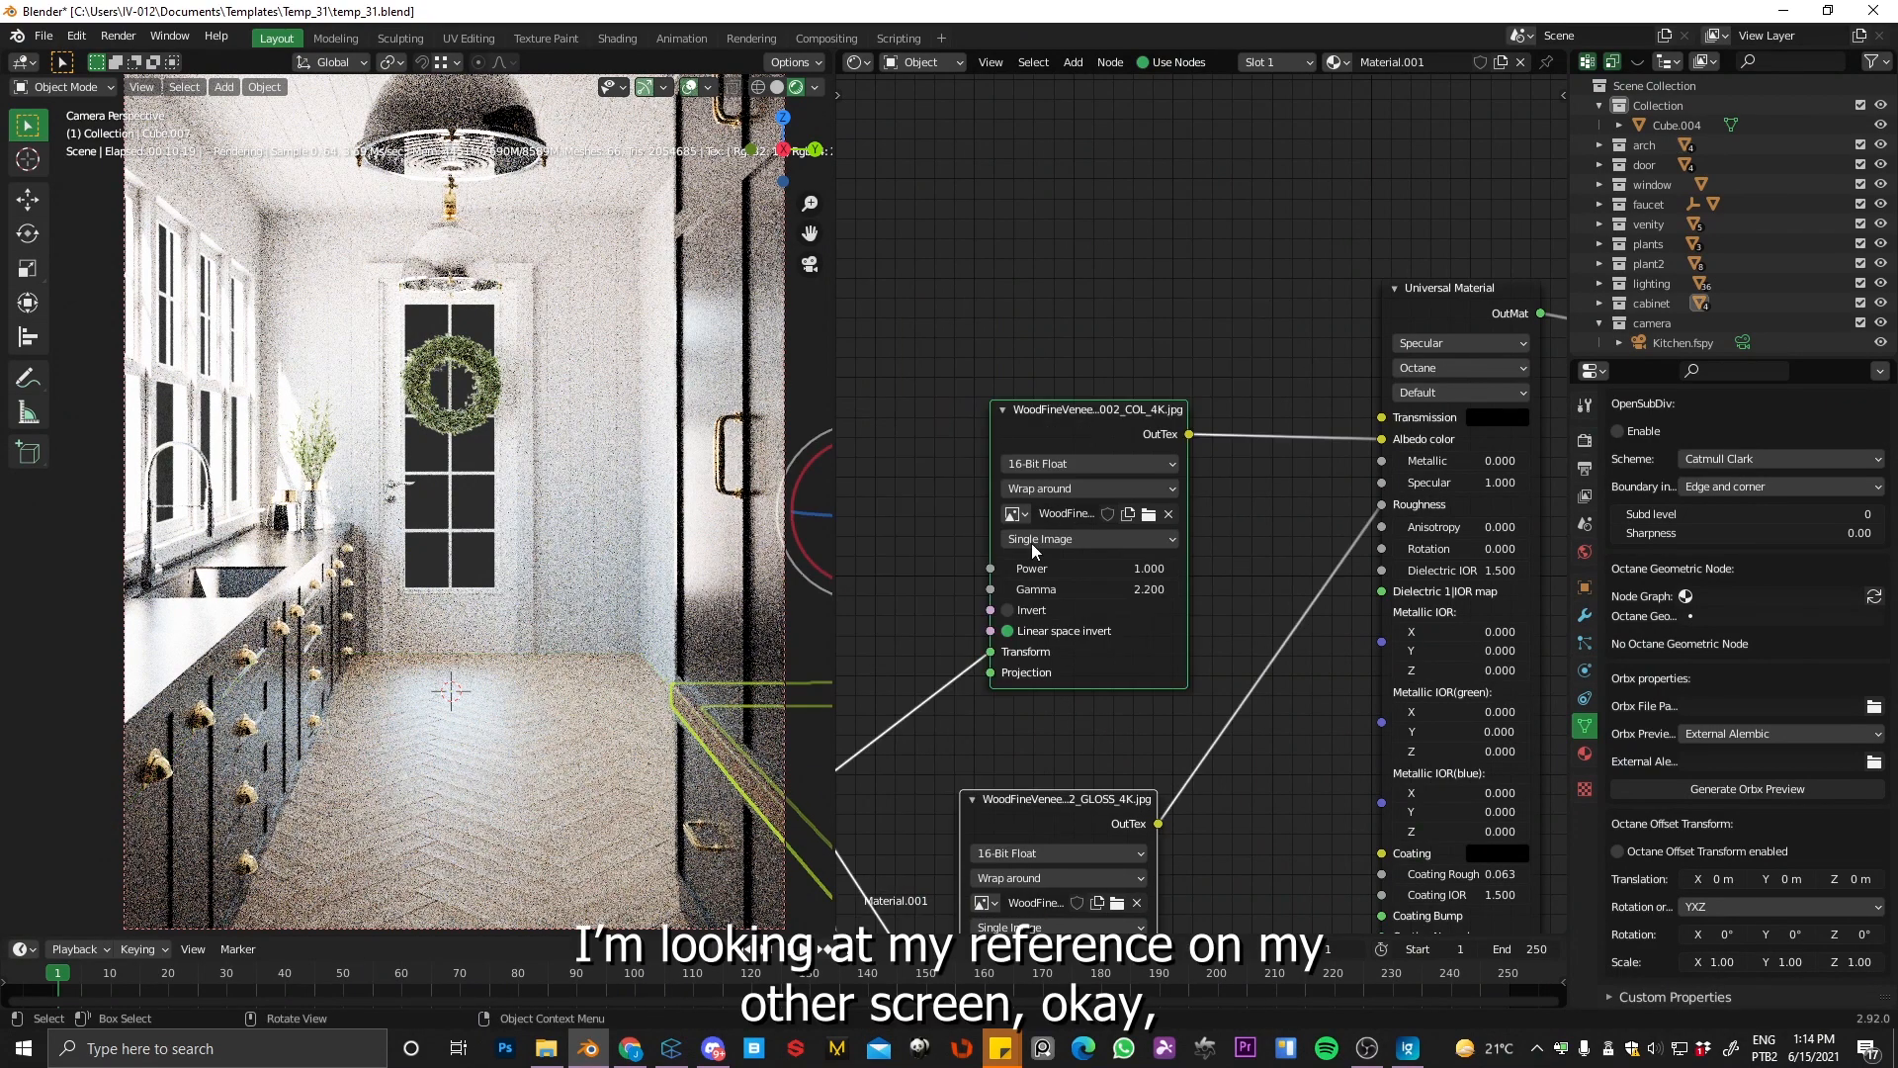
left_click_drag(1081, 593, 1001, 595)
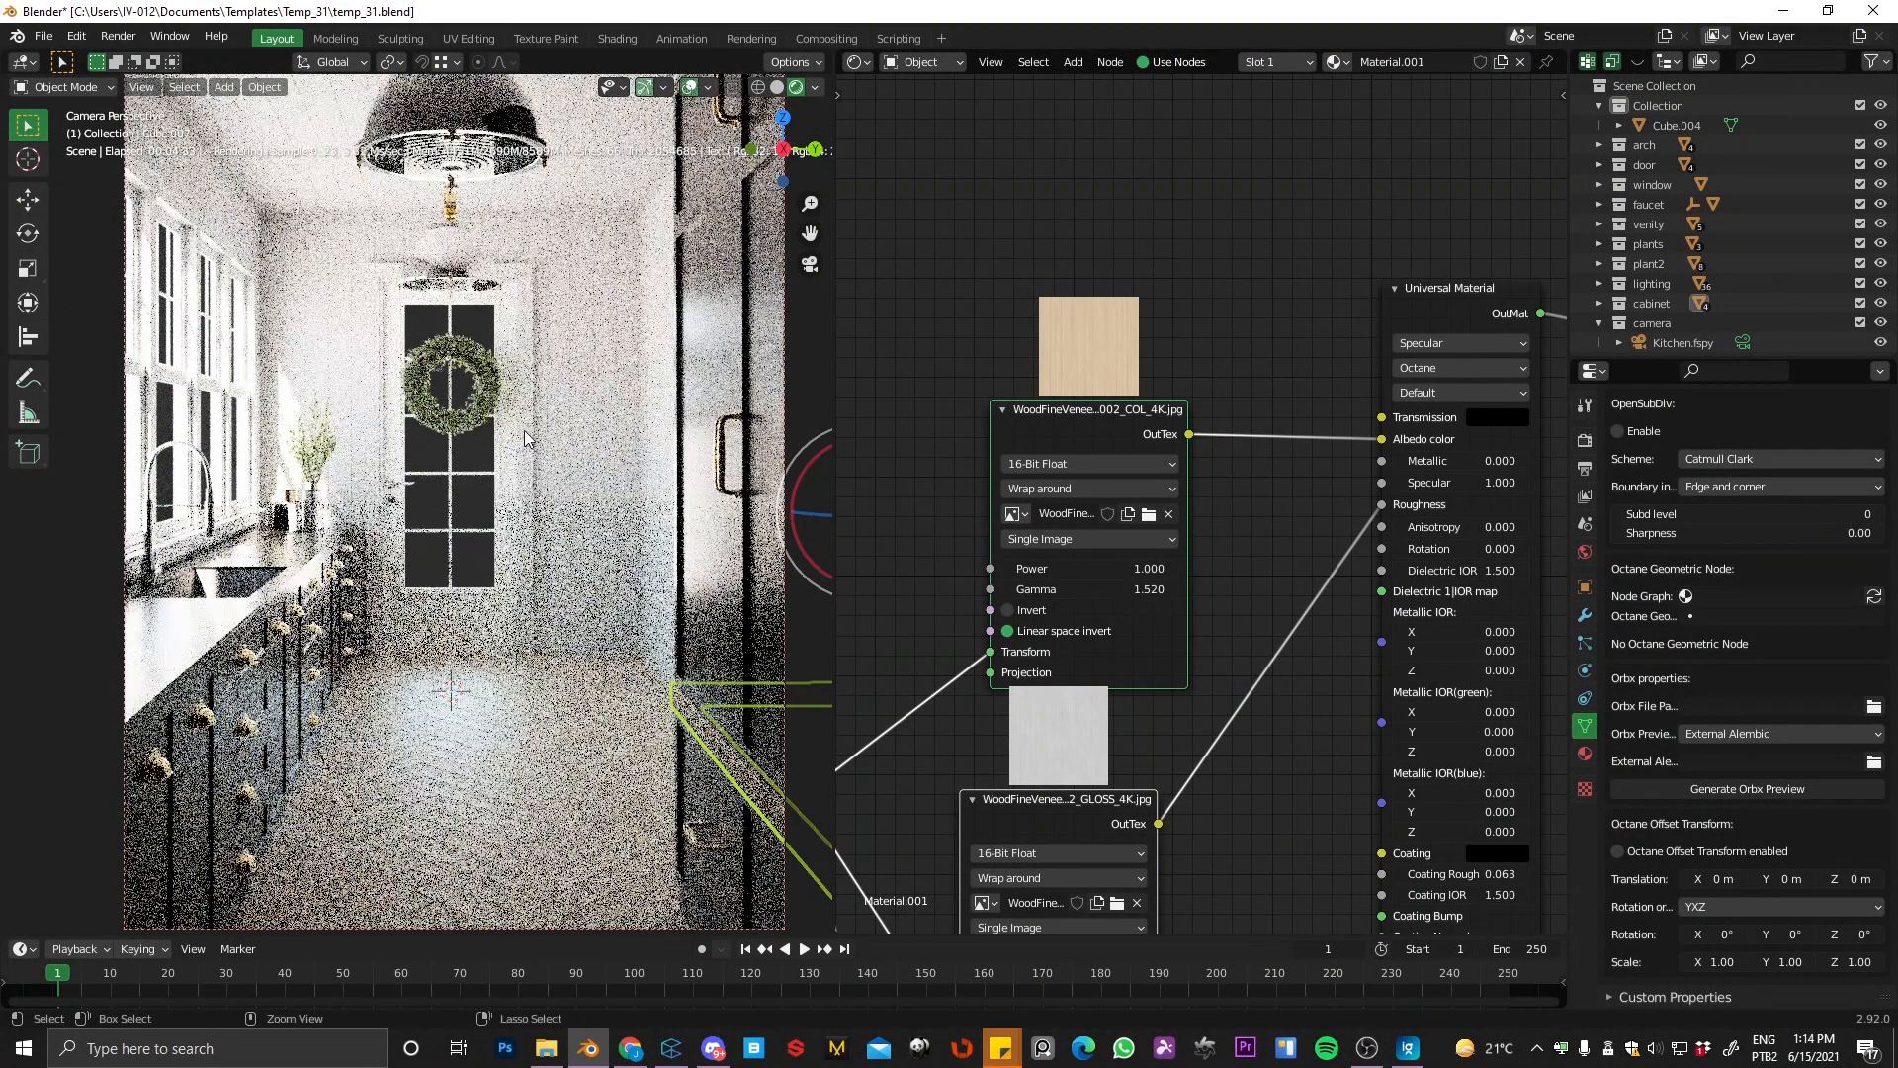
scroll(517, 505, "down", 1)
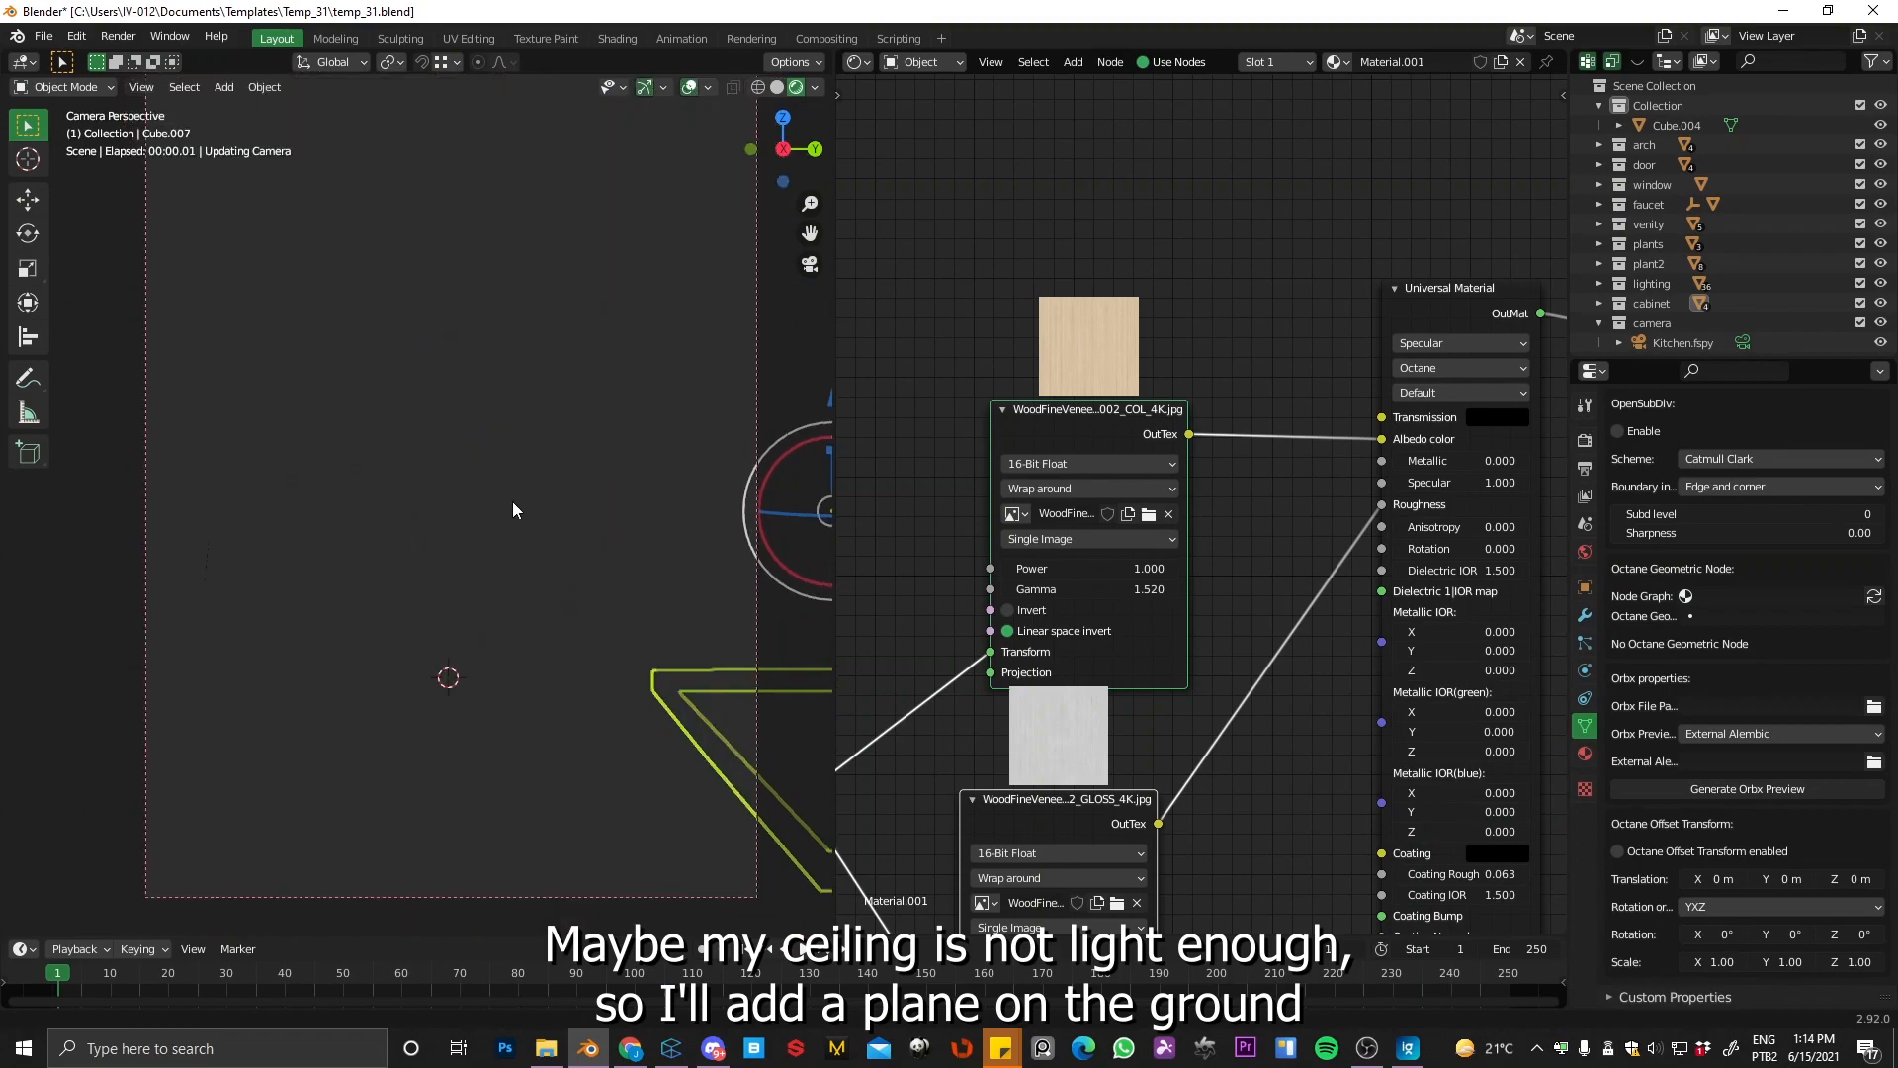
scroll(521, 522, "down", 1)
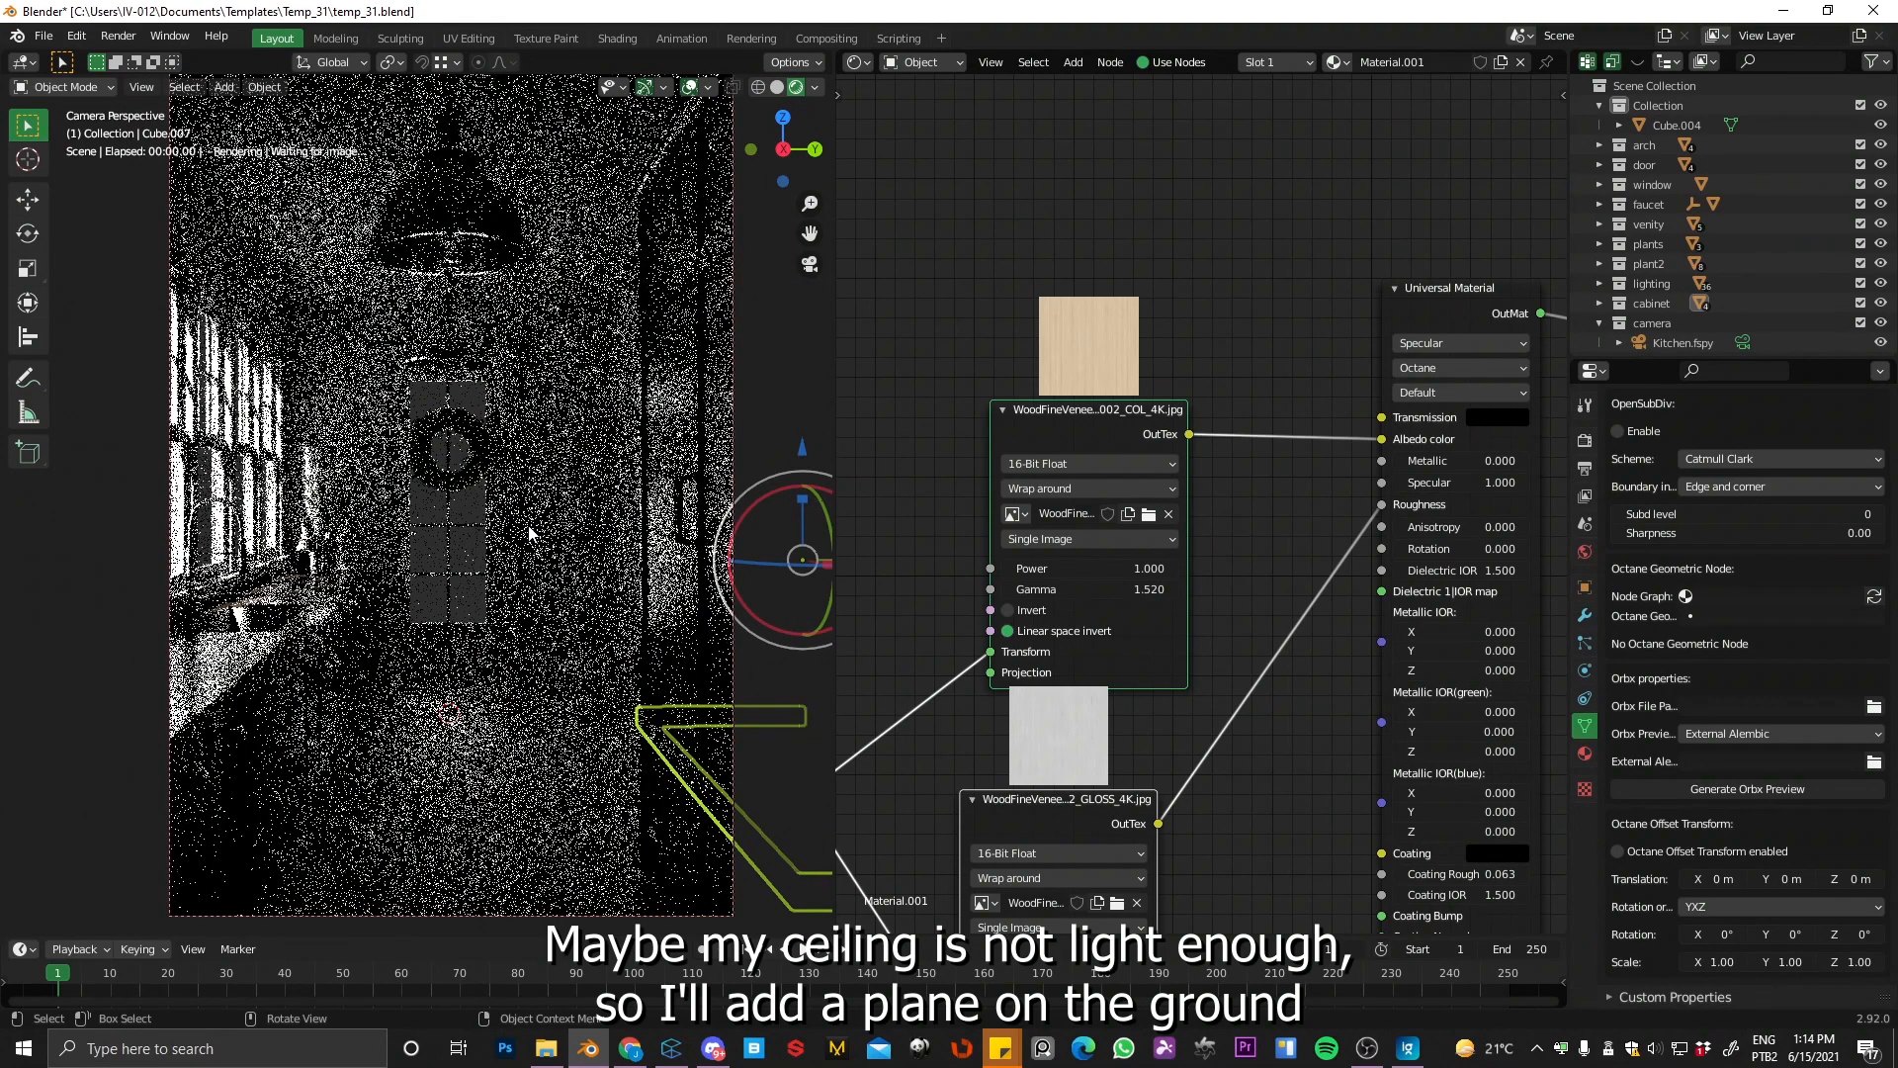
Step: Replace the node editor with a 3D Viewport, add a ground plane, lower it slightly and scale it up about 17 times
left_click(857, 61)
left_click(887, 127)
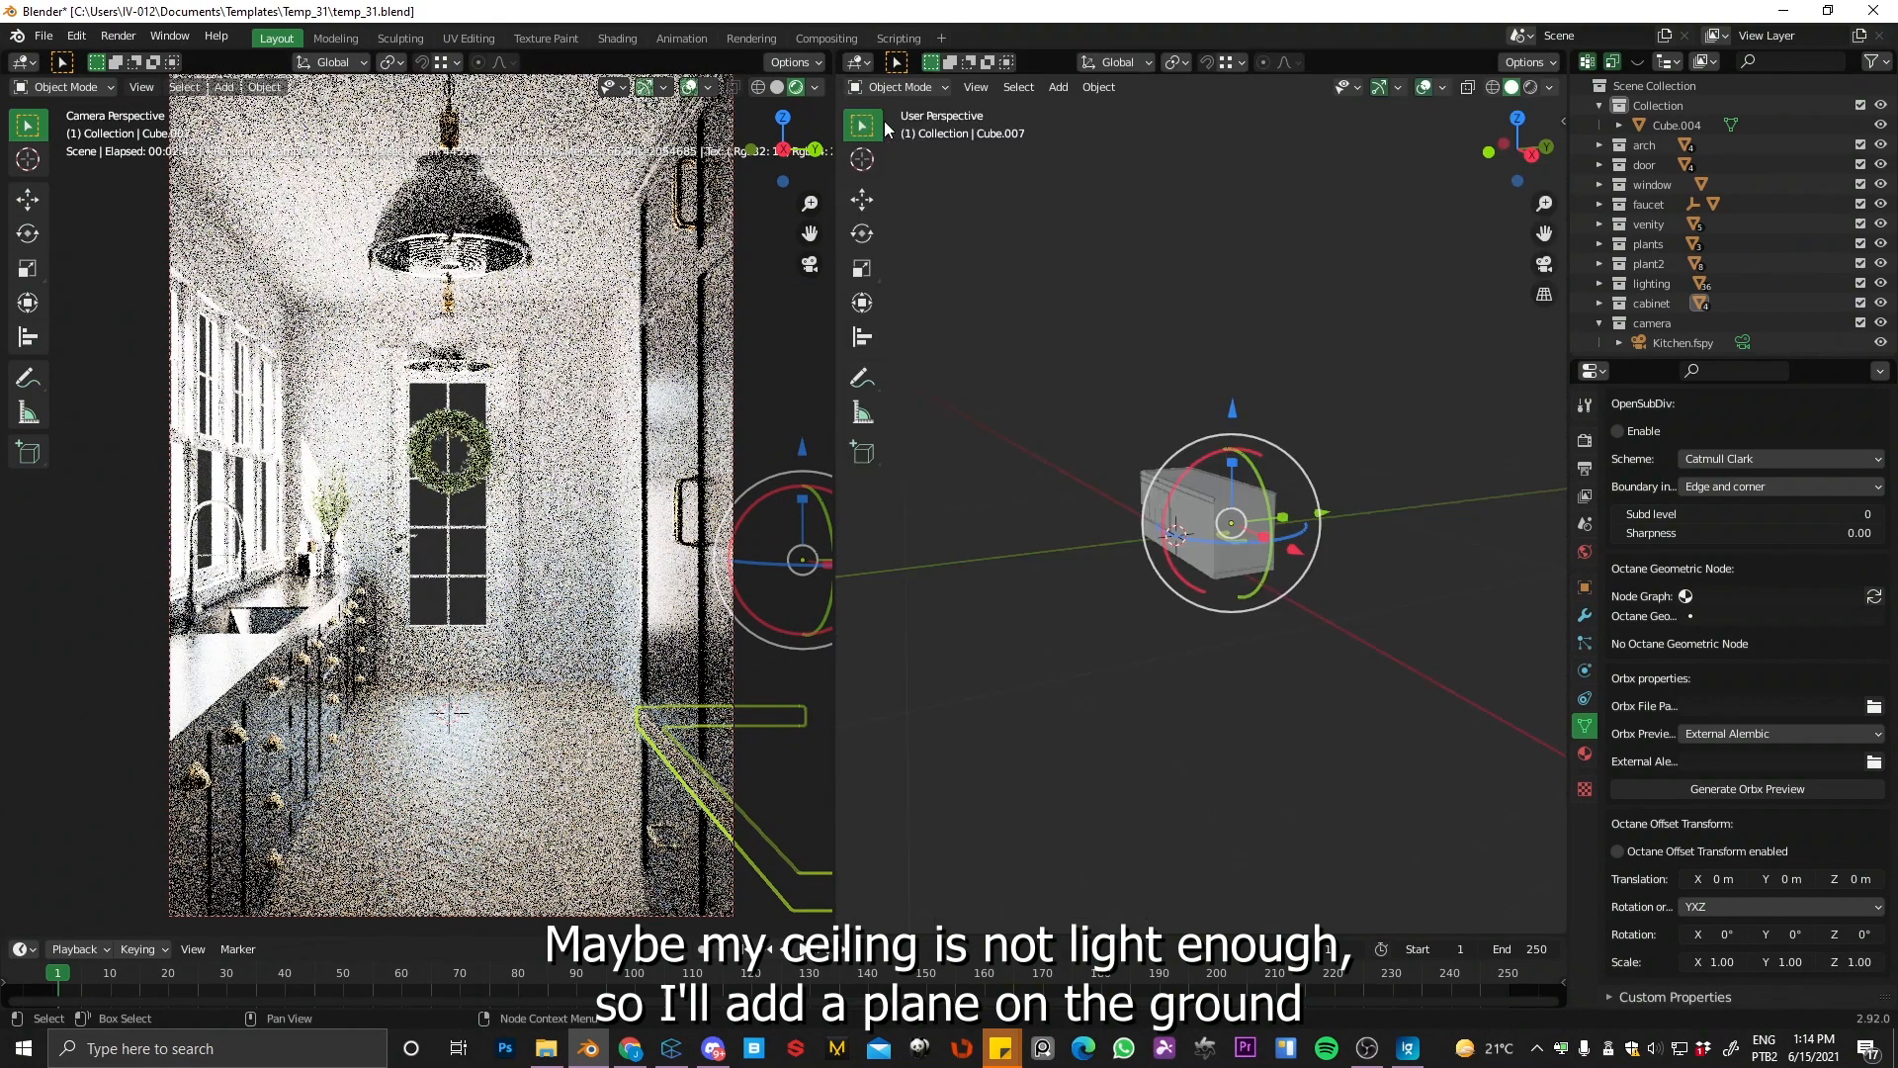
key("shift+a")
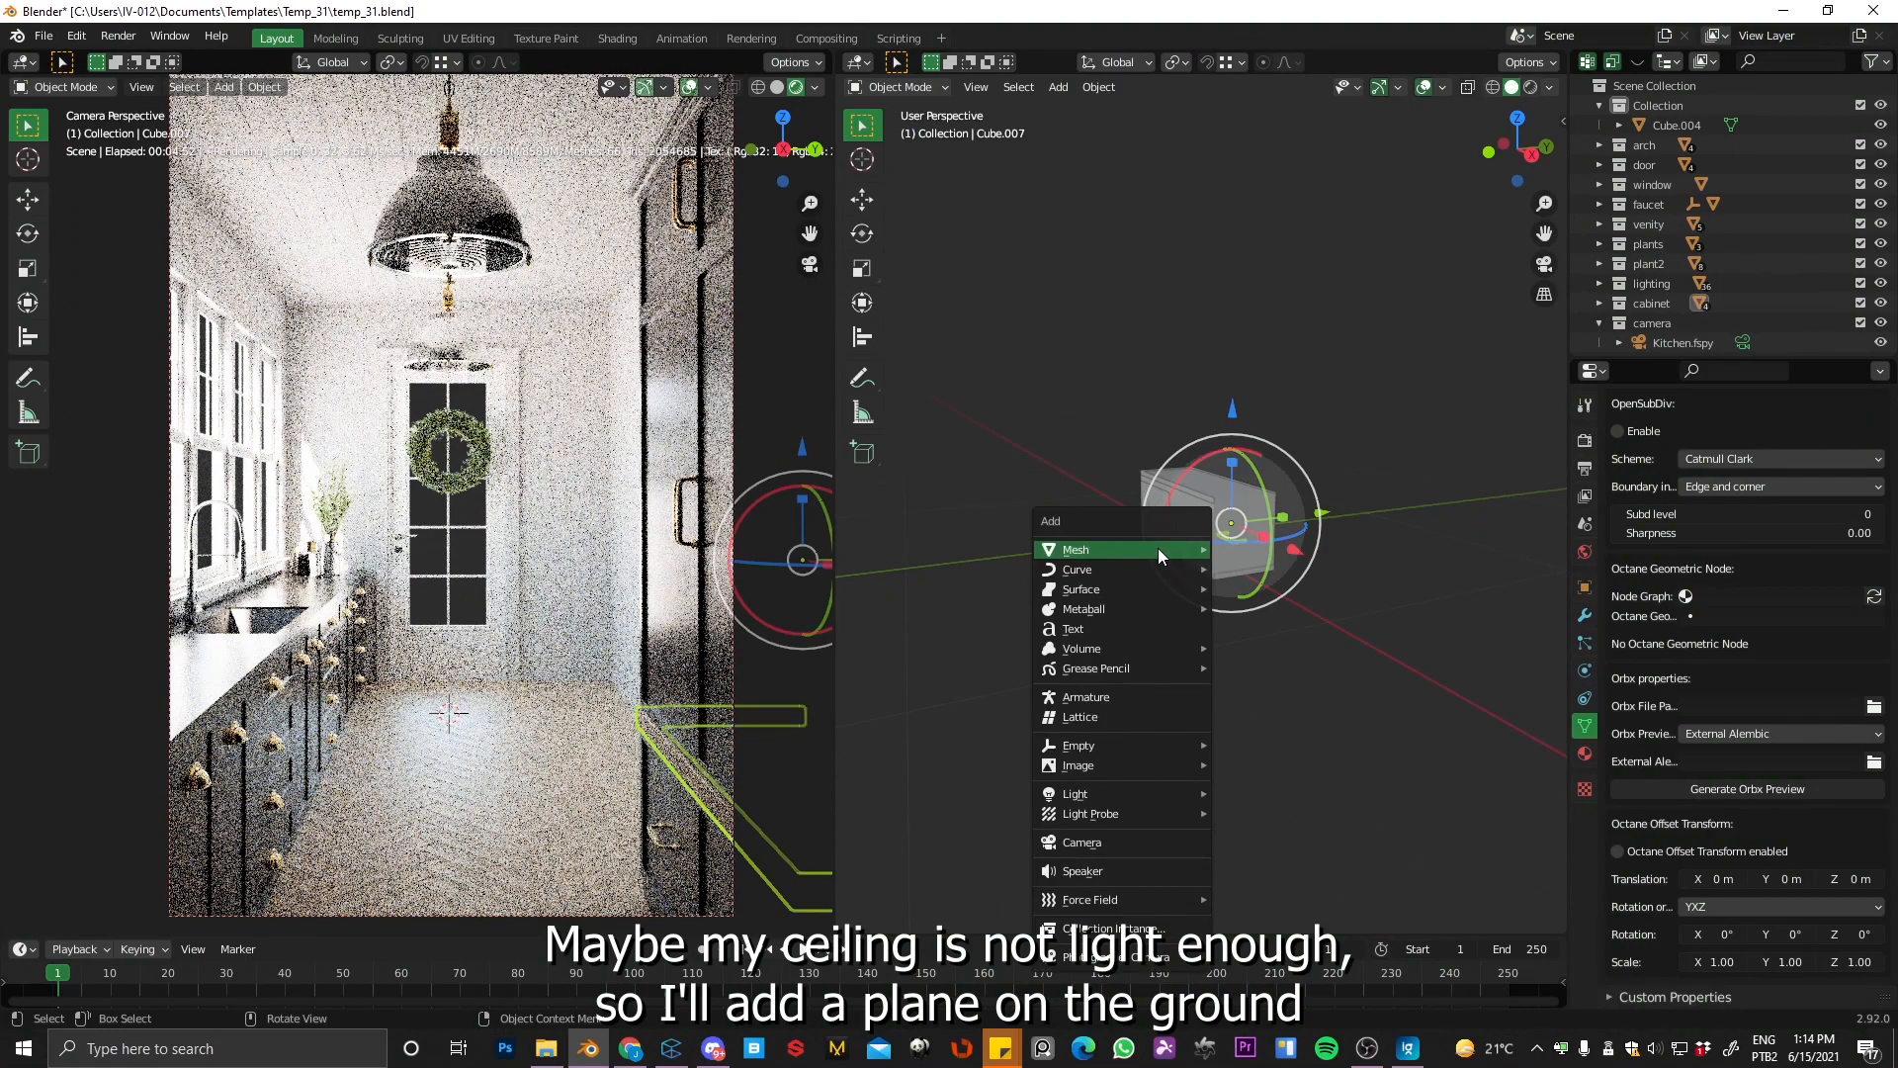
mouse_move(1159, 548)
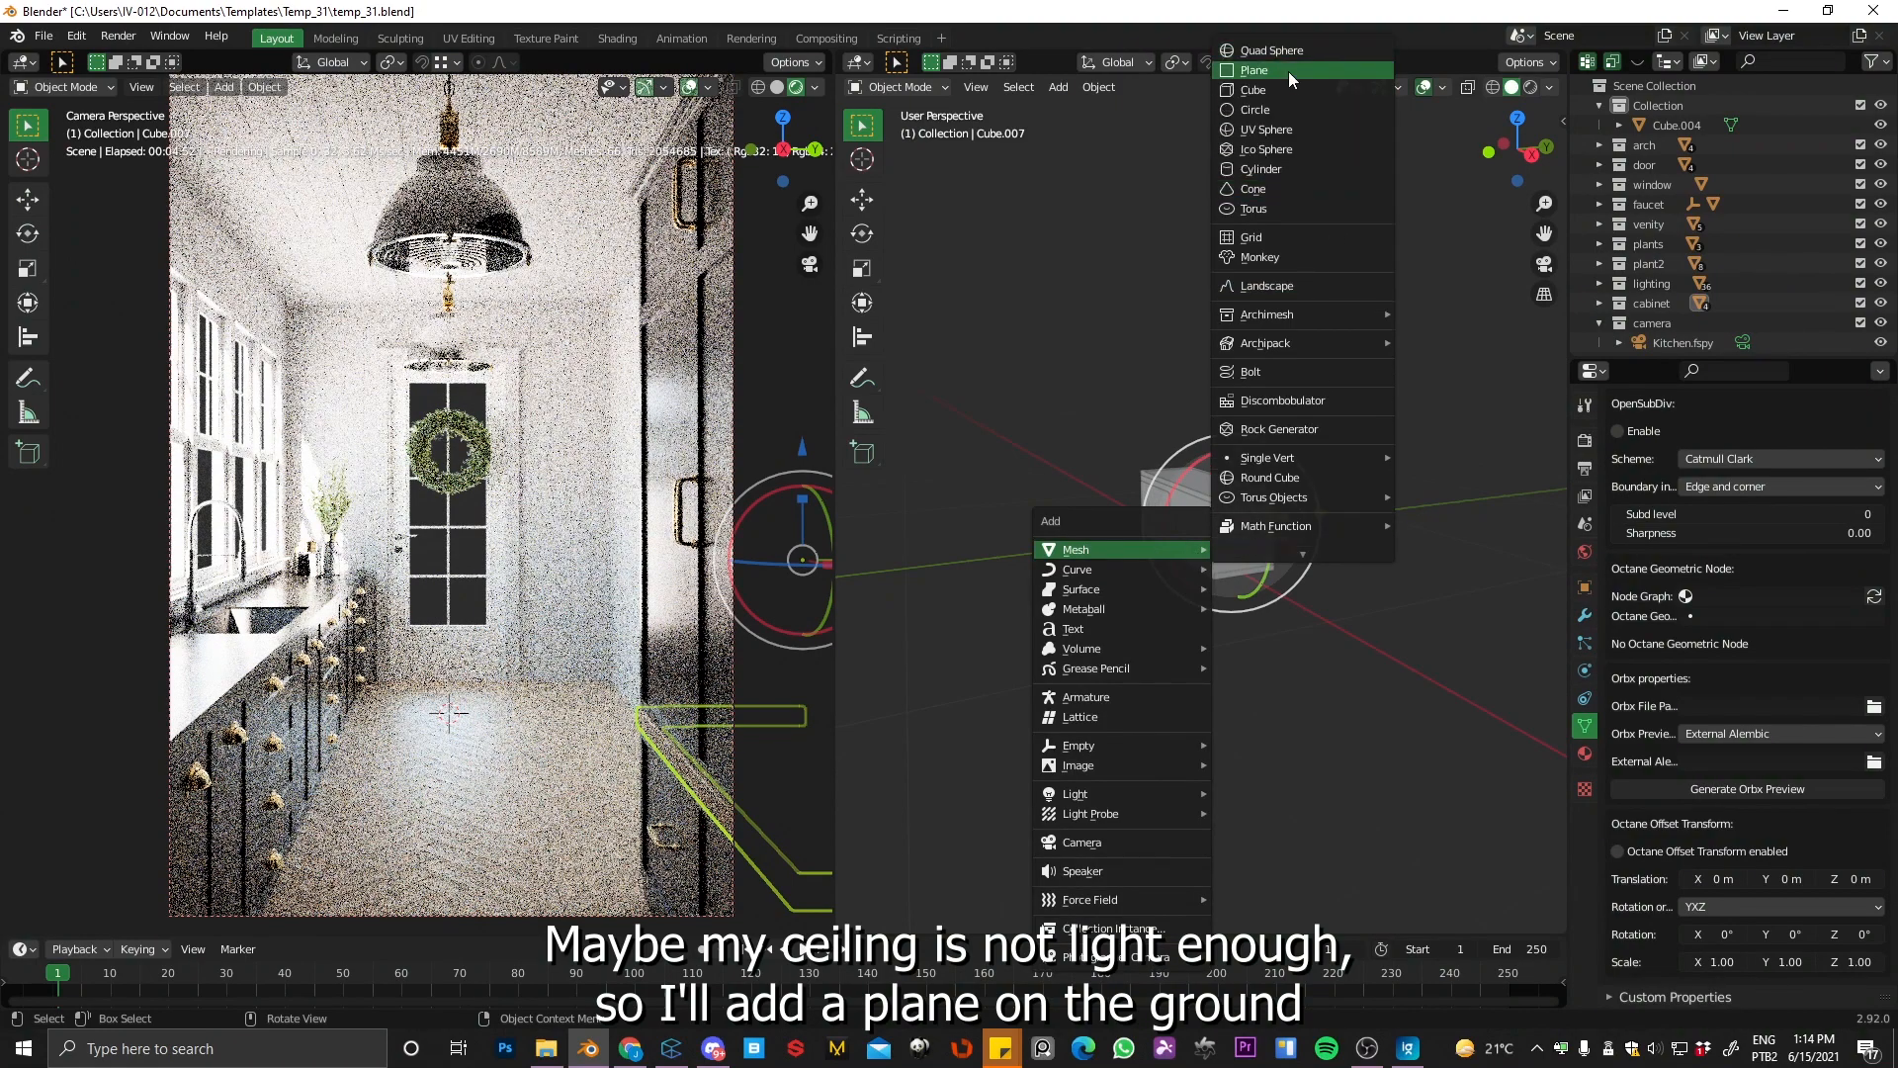
left_click(1275, 71)
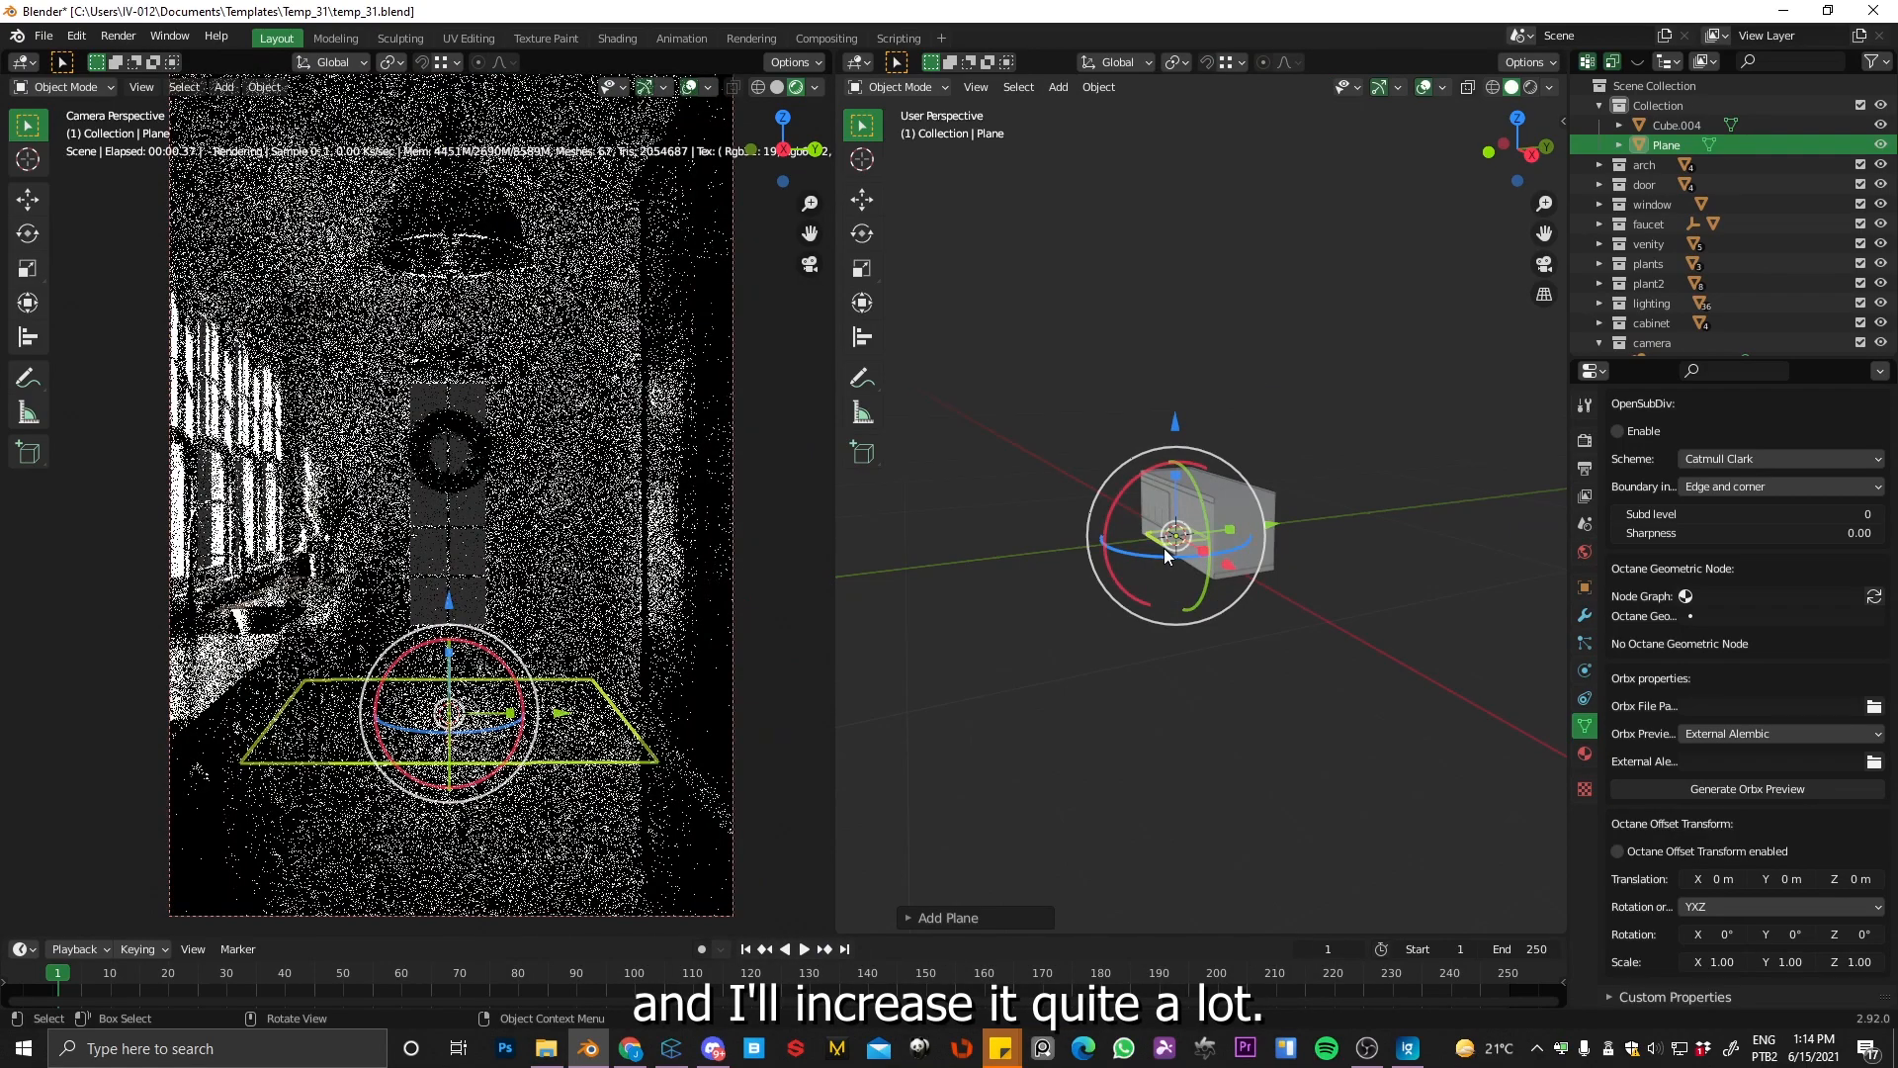
key("s")
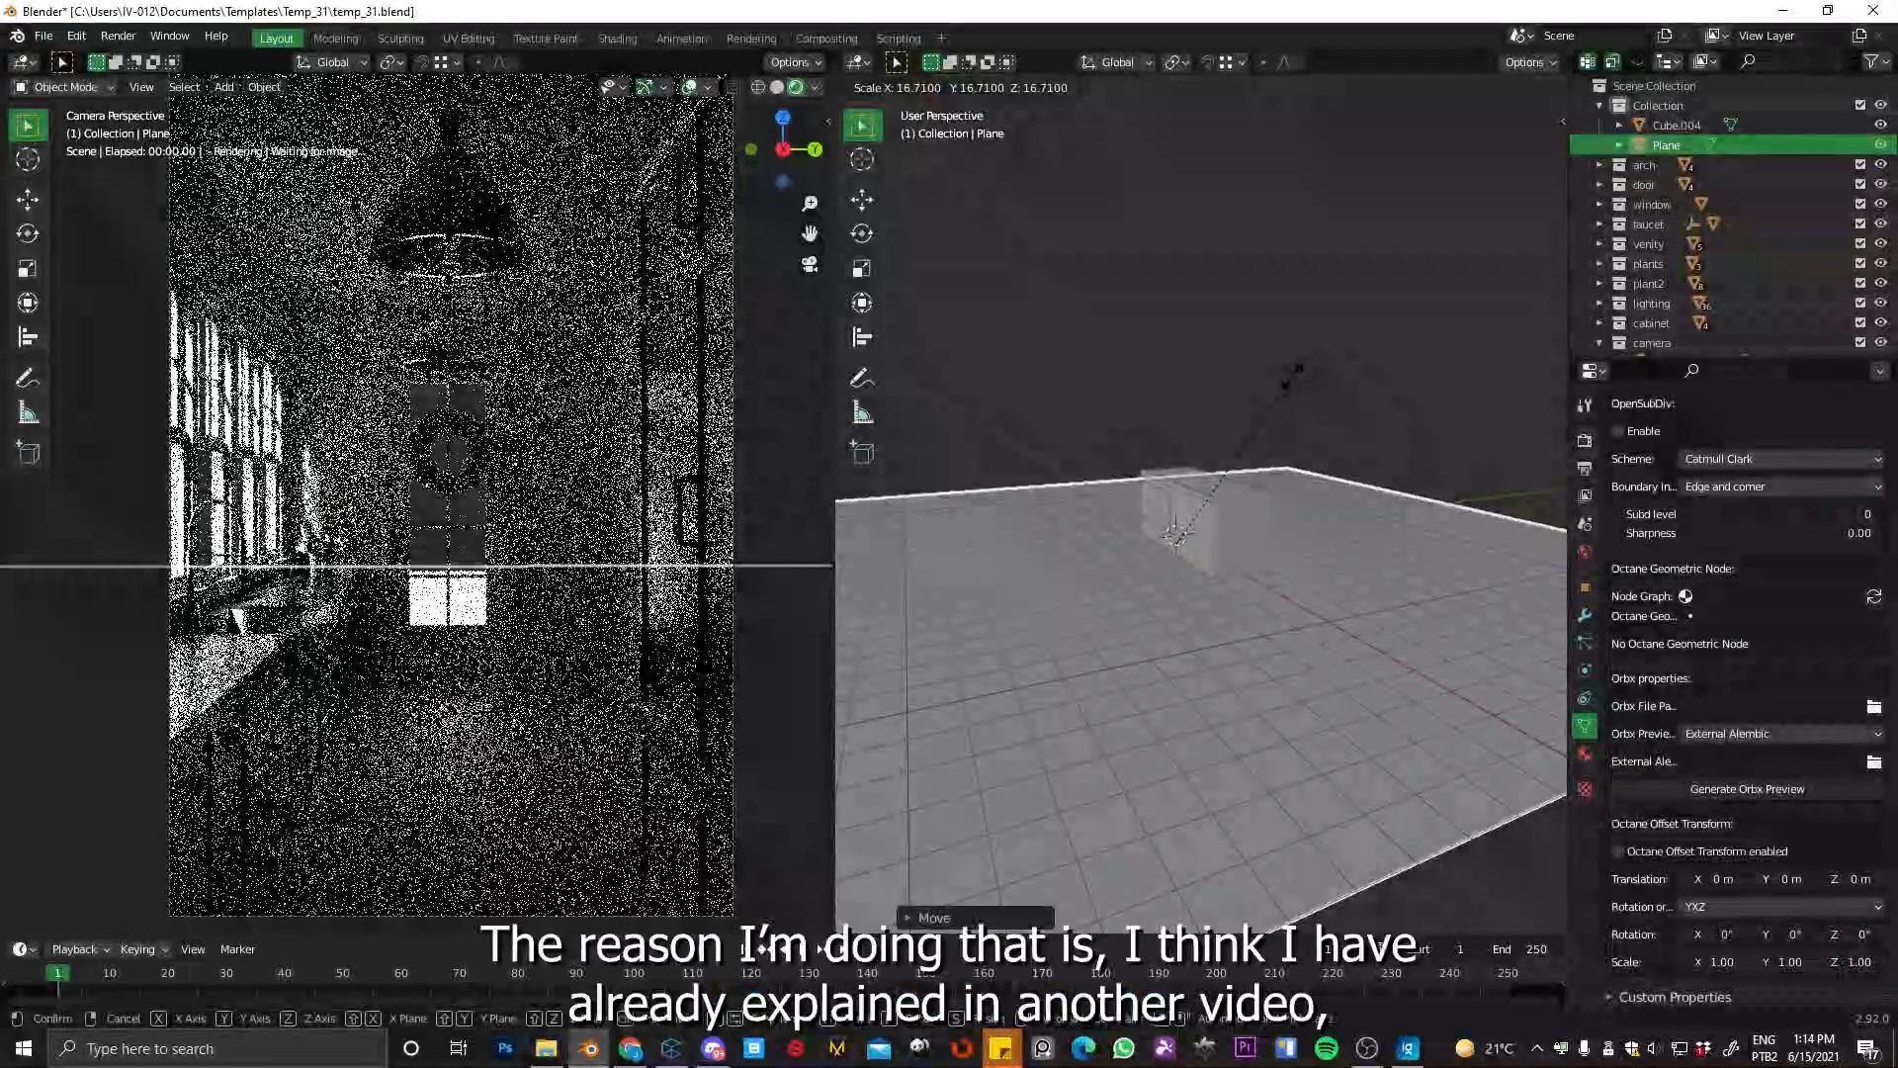
left_click(1285, 384)
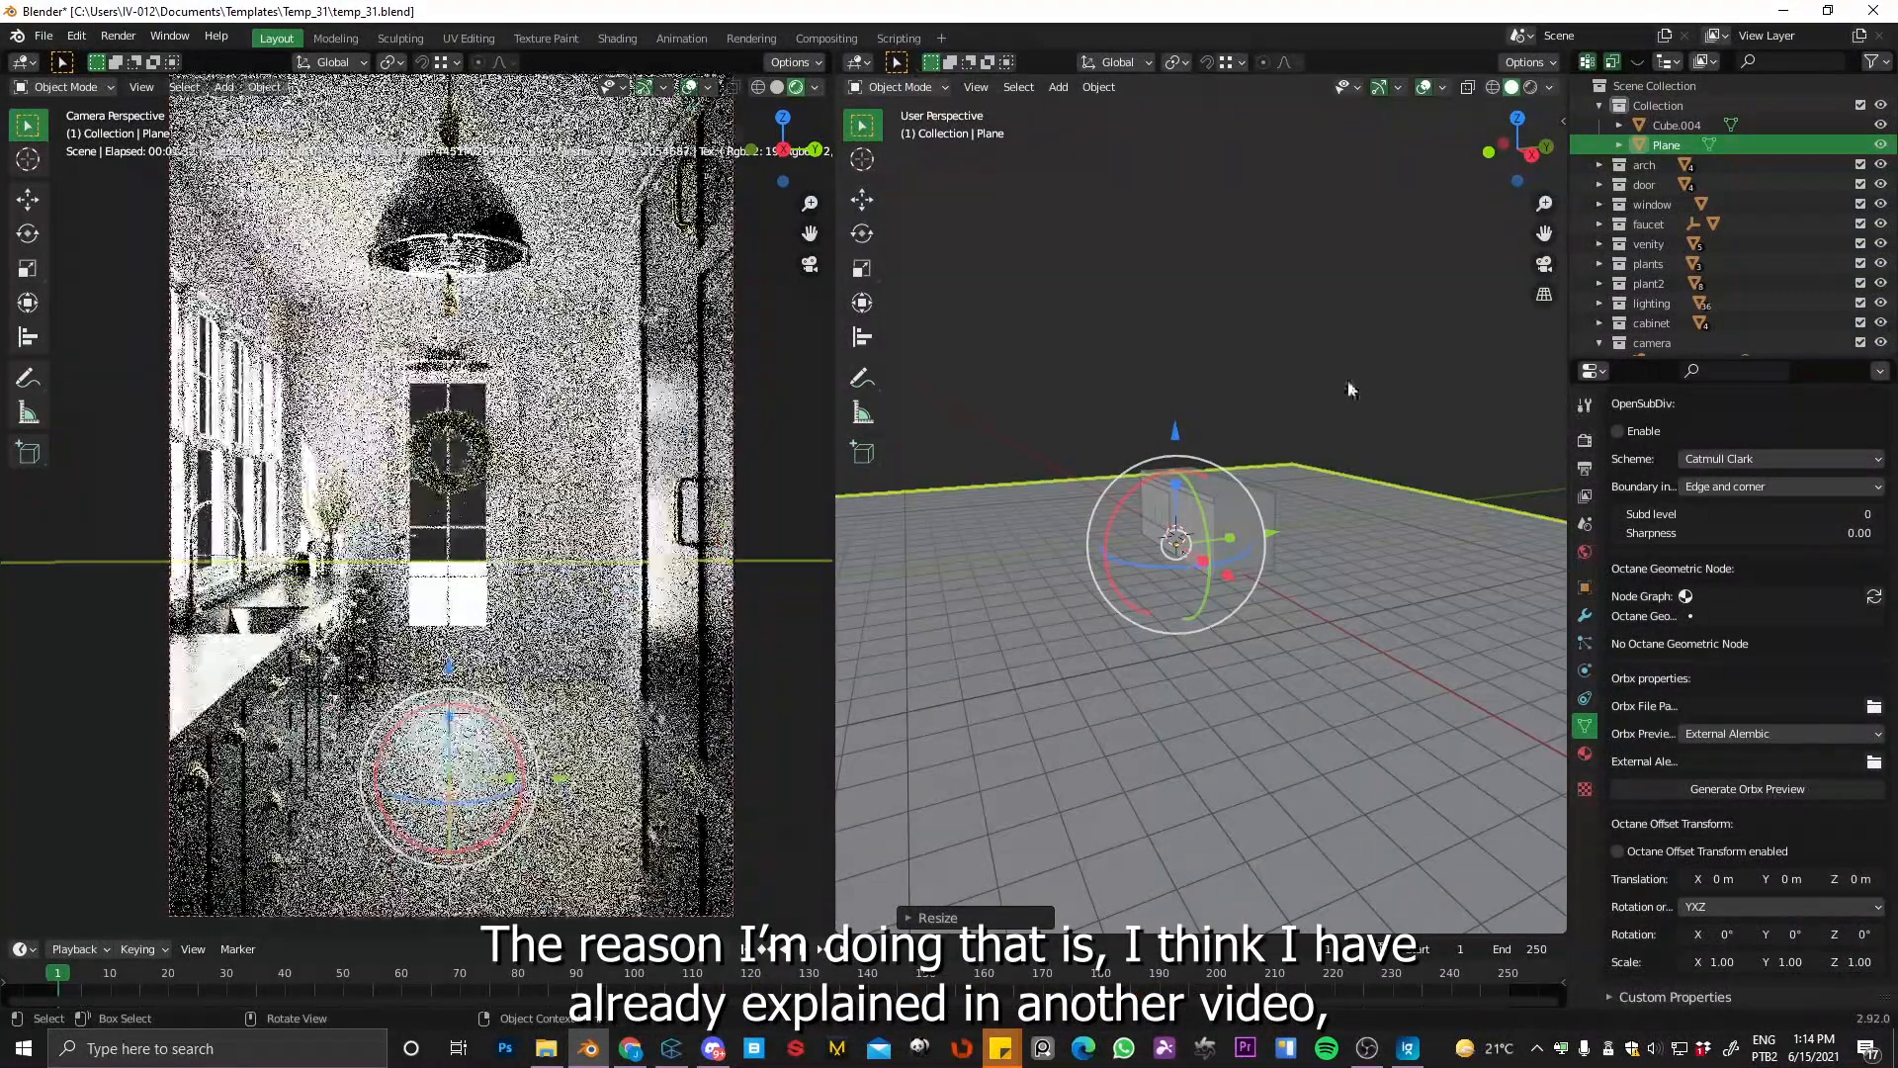
Step: Create a new Universal Material for the ground plane and show its nodes in the Shader Editor
left_click(1585, 754)
left_click(1740, 541)
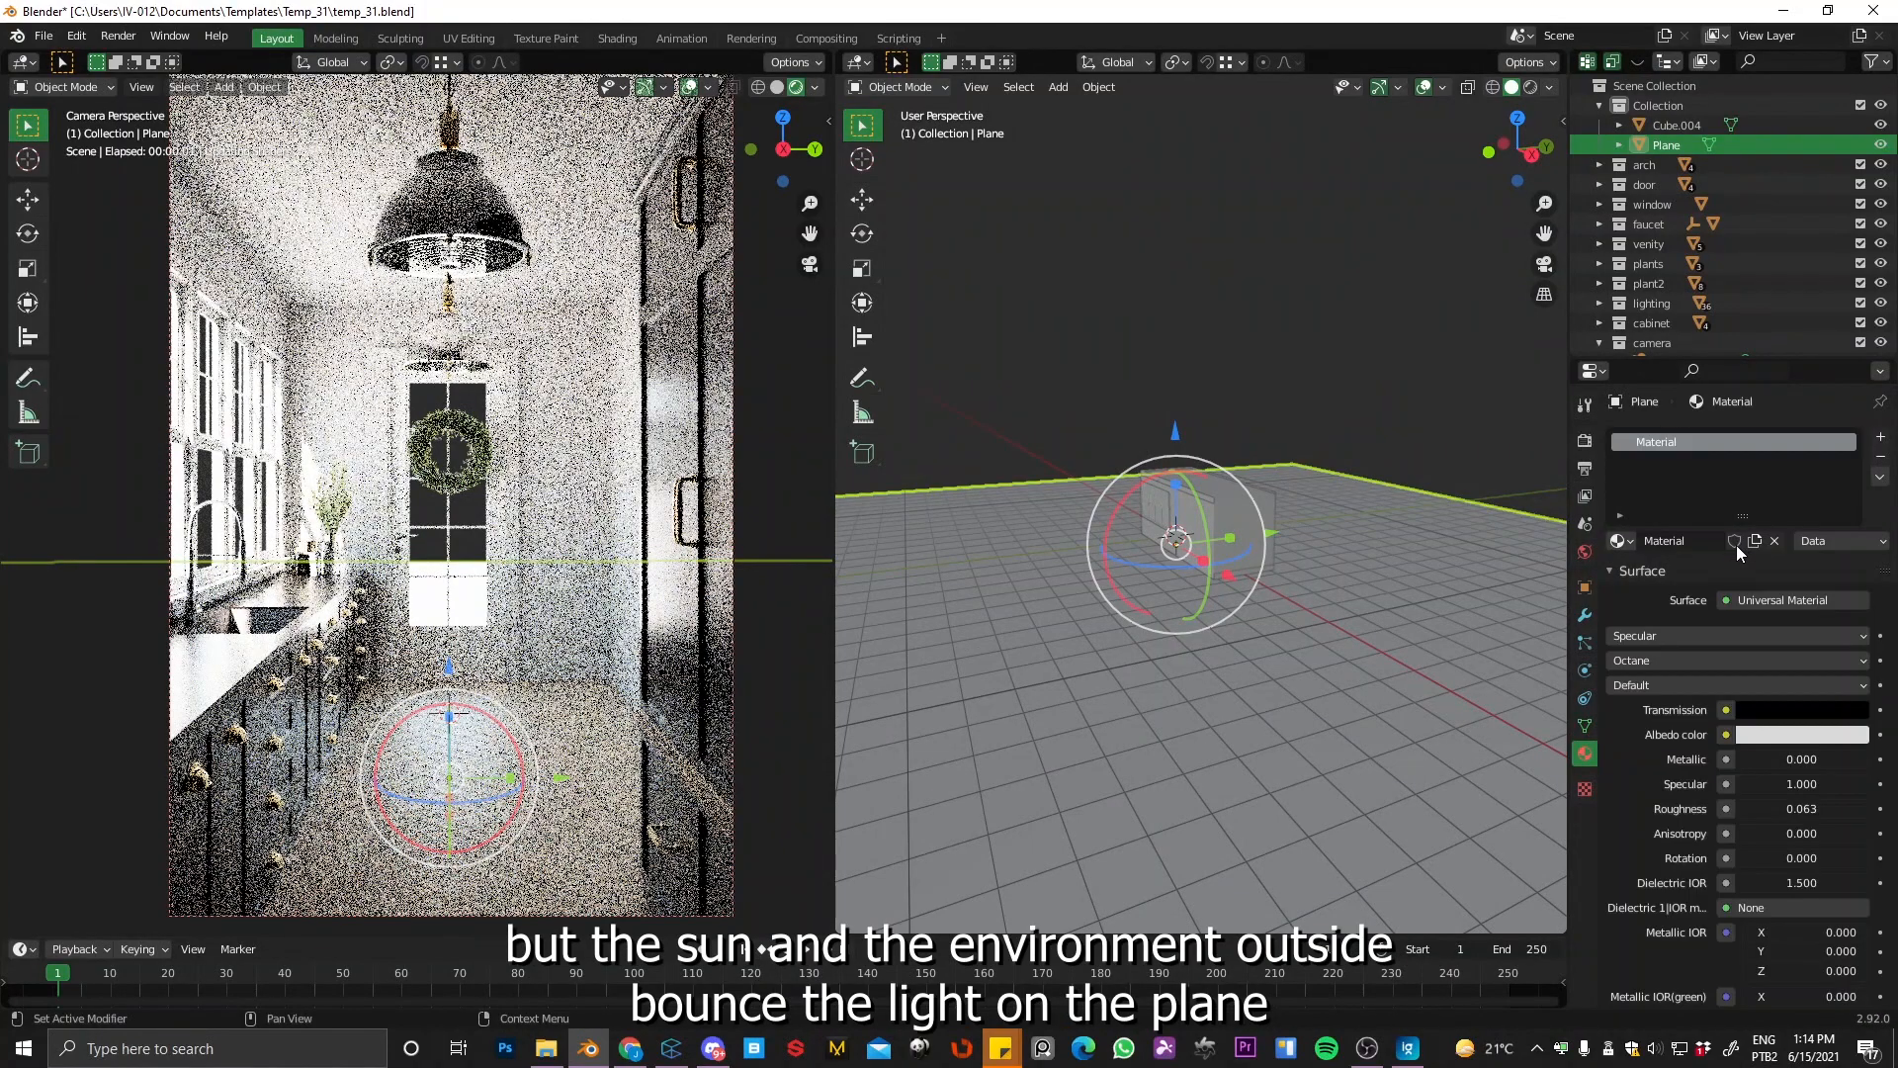
left_click(848, 66)
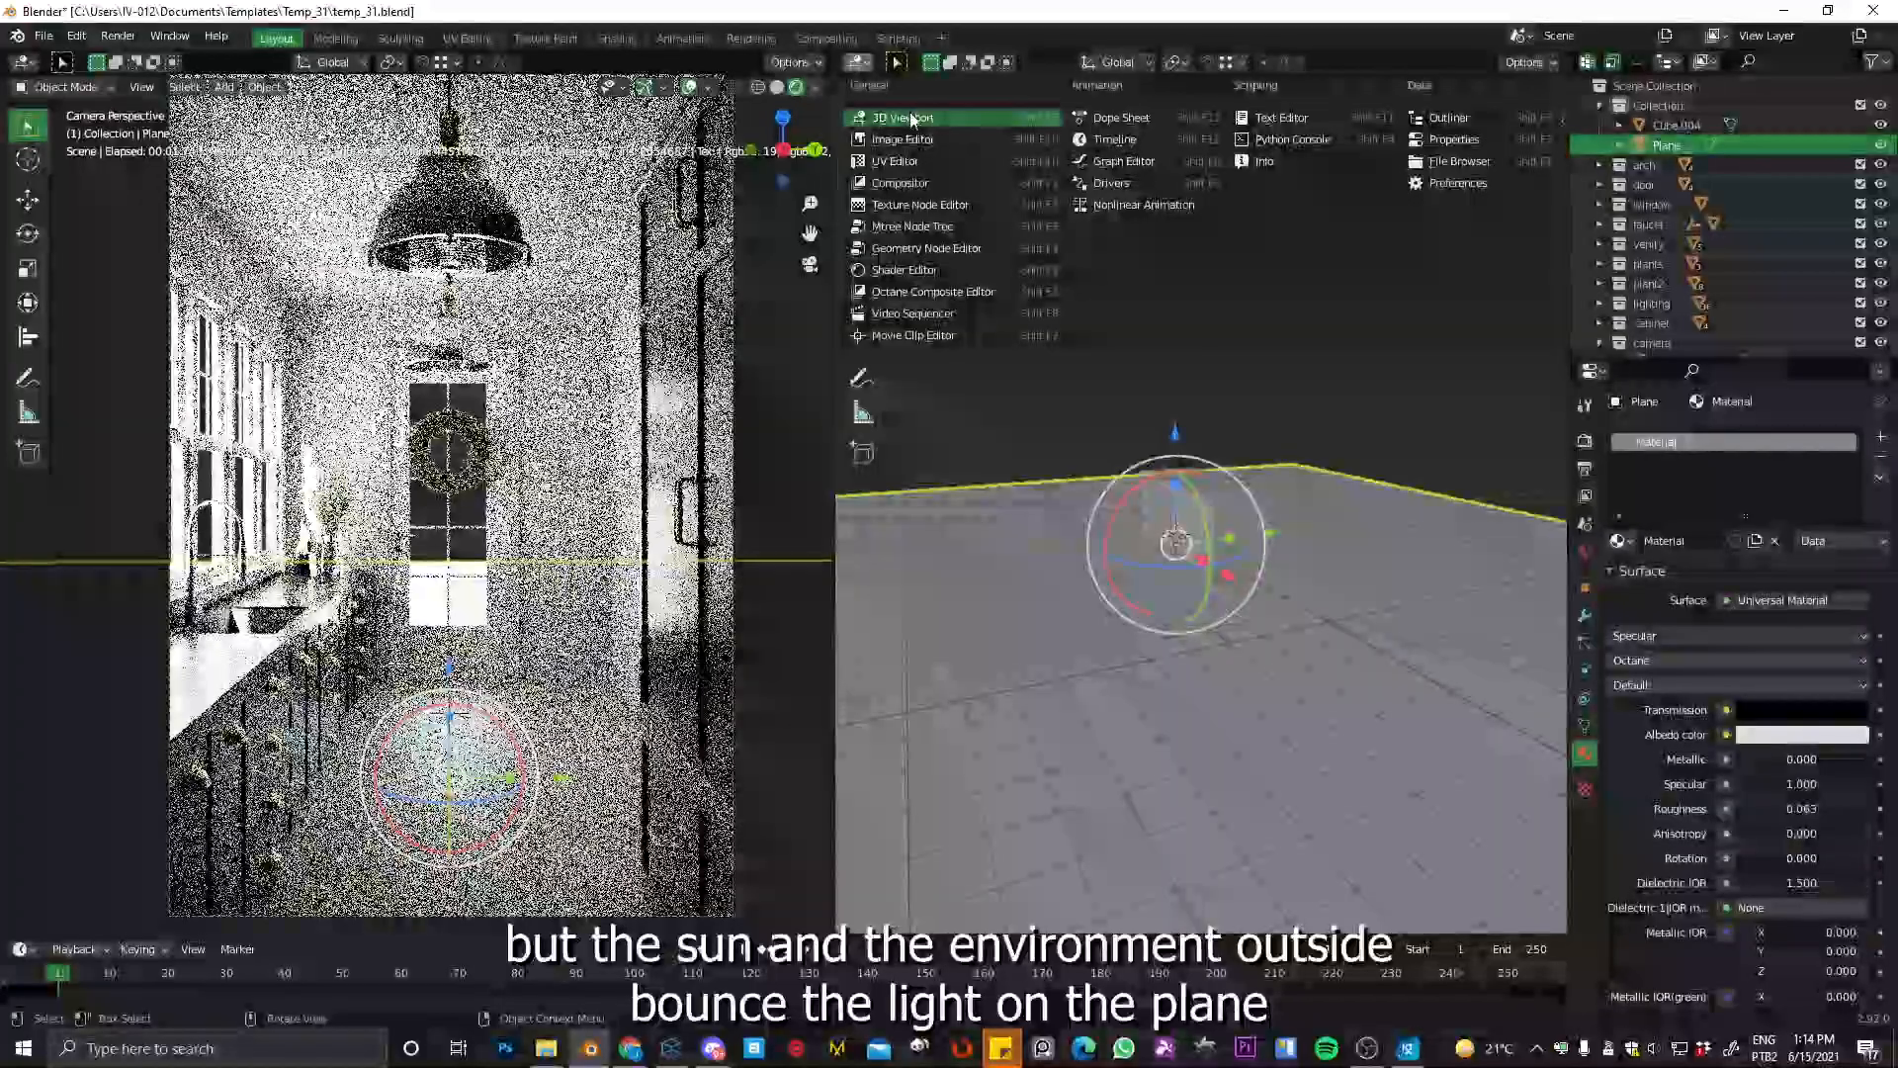
left_click(915, 270)
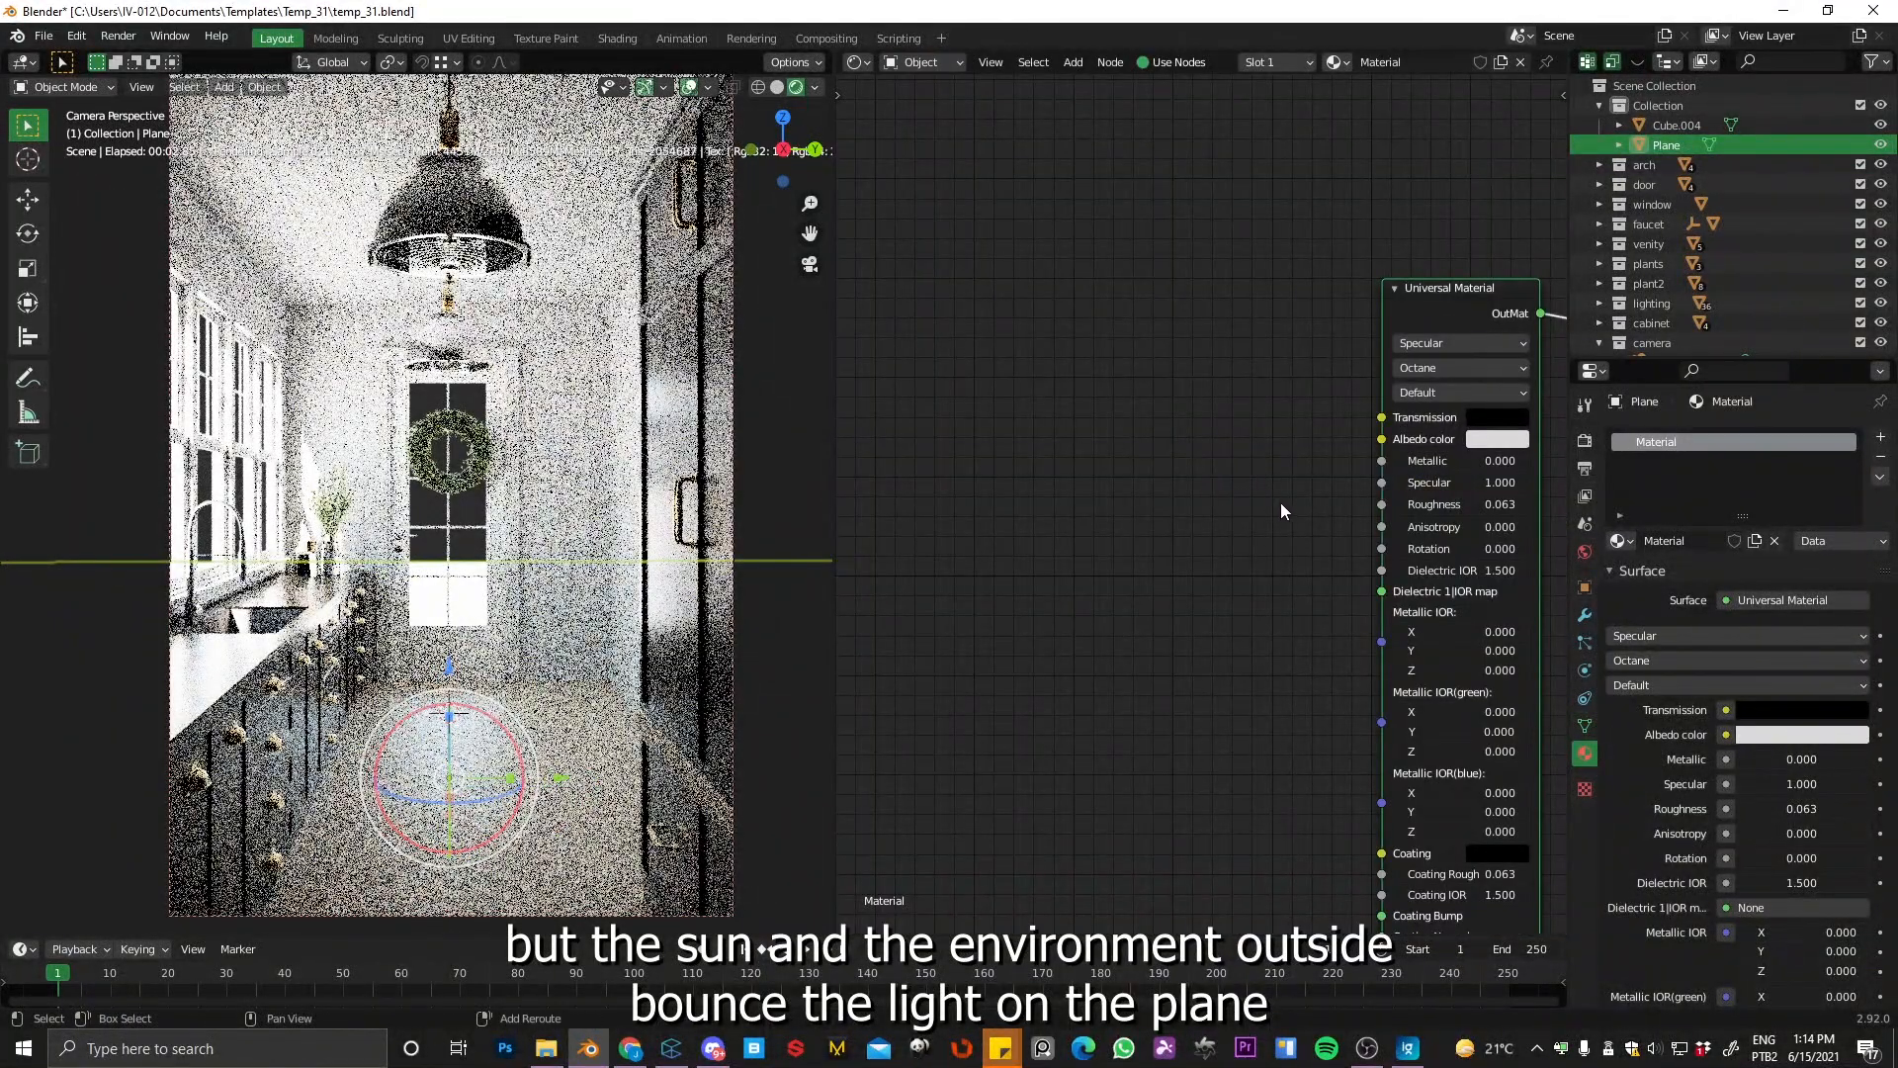
middle_click_drag(1278, 503, 1141, 479)
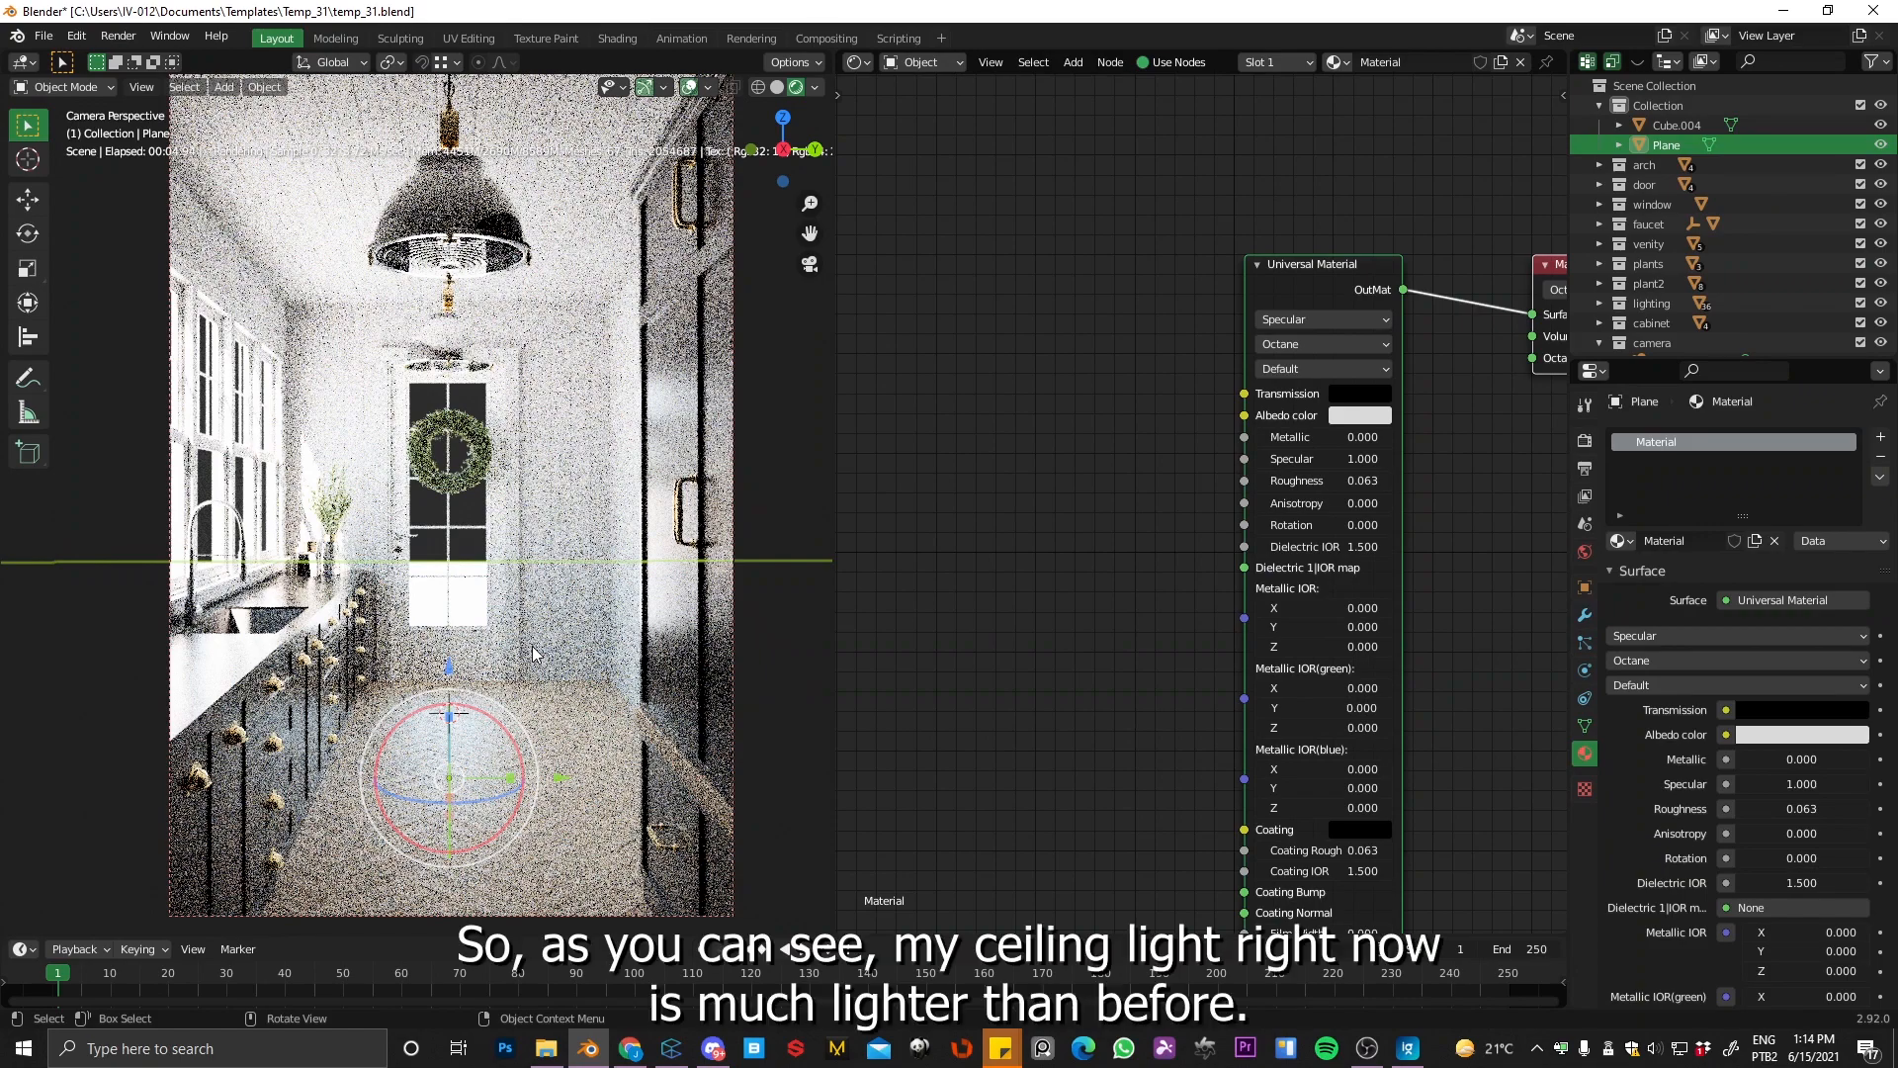
Step: Try a near-black Albedo color value of 0.009 on the ground plane's material and raise it back to near white
left_click(1325, 413)
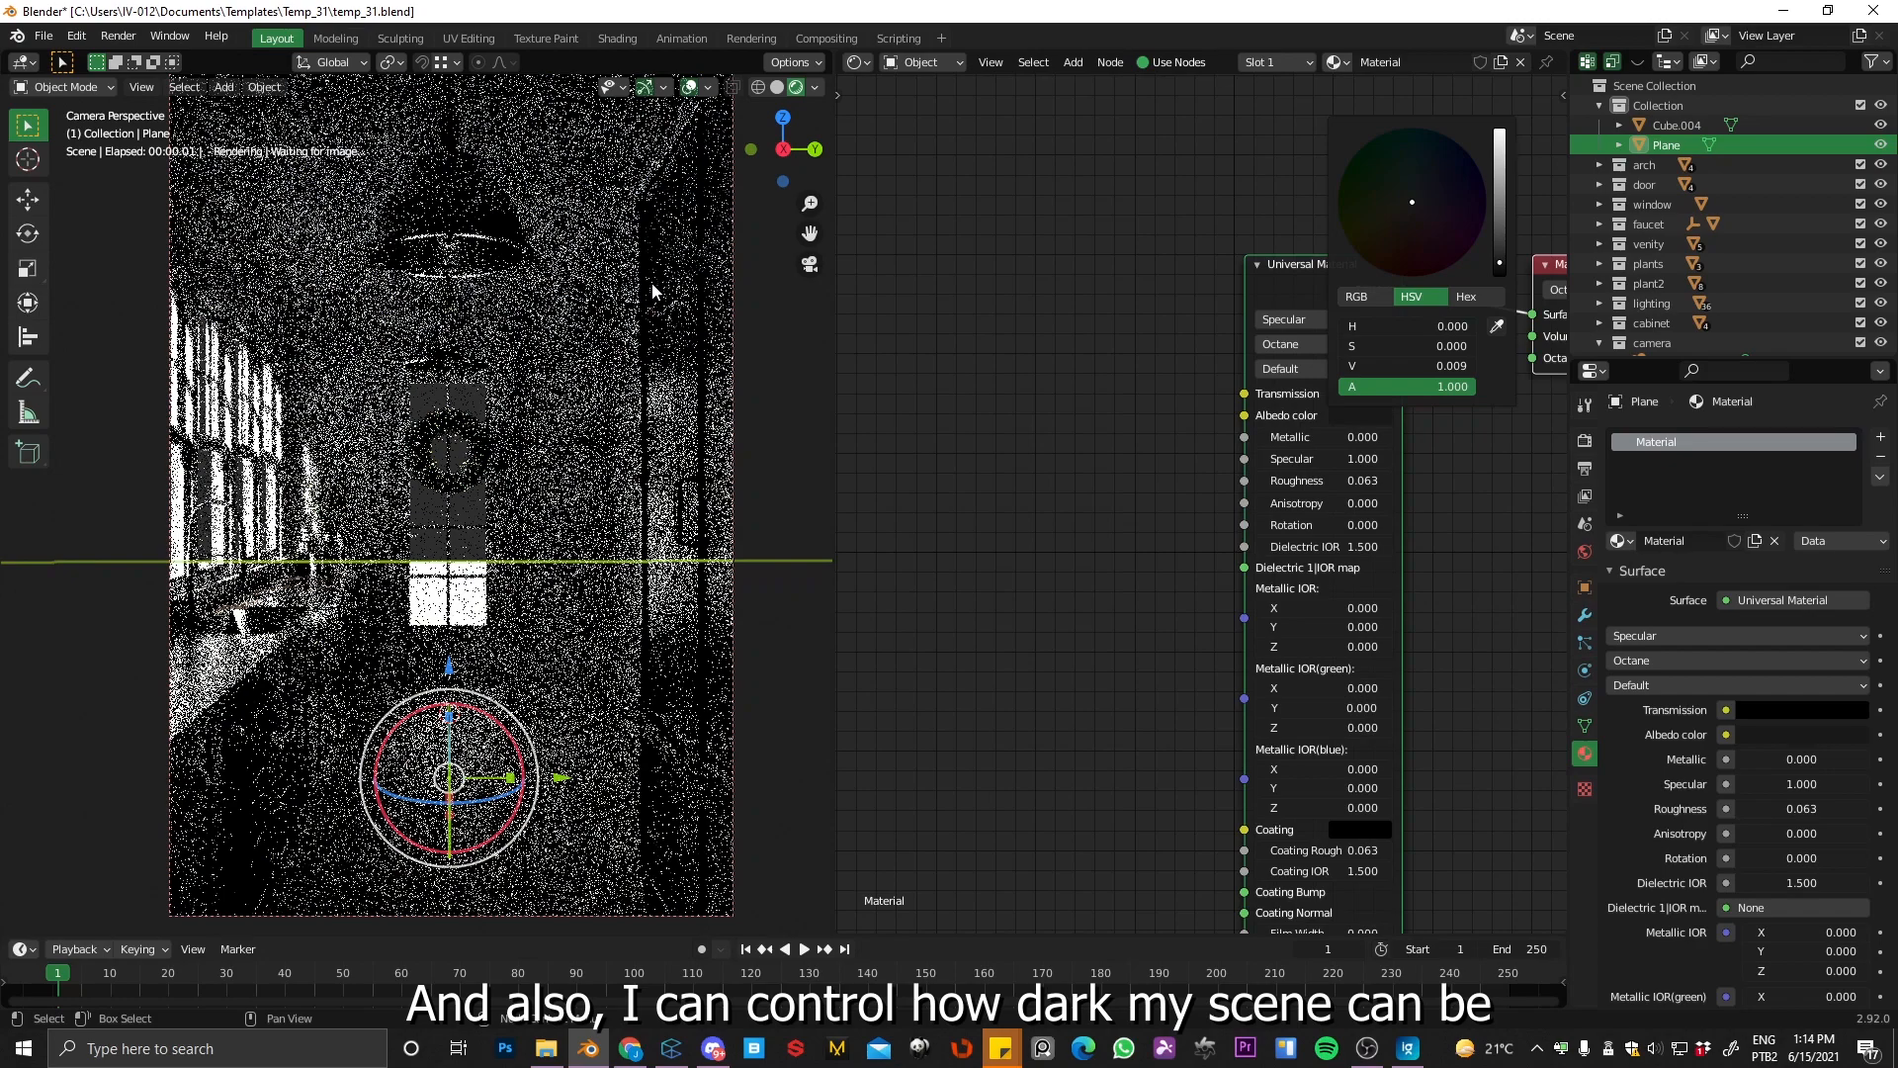
left_click(1360, 415)
left_click_drag(1498, 267, 1513, 141)
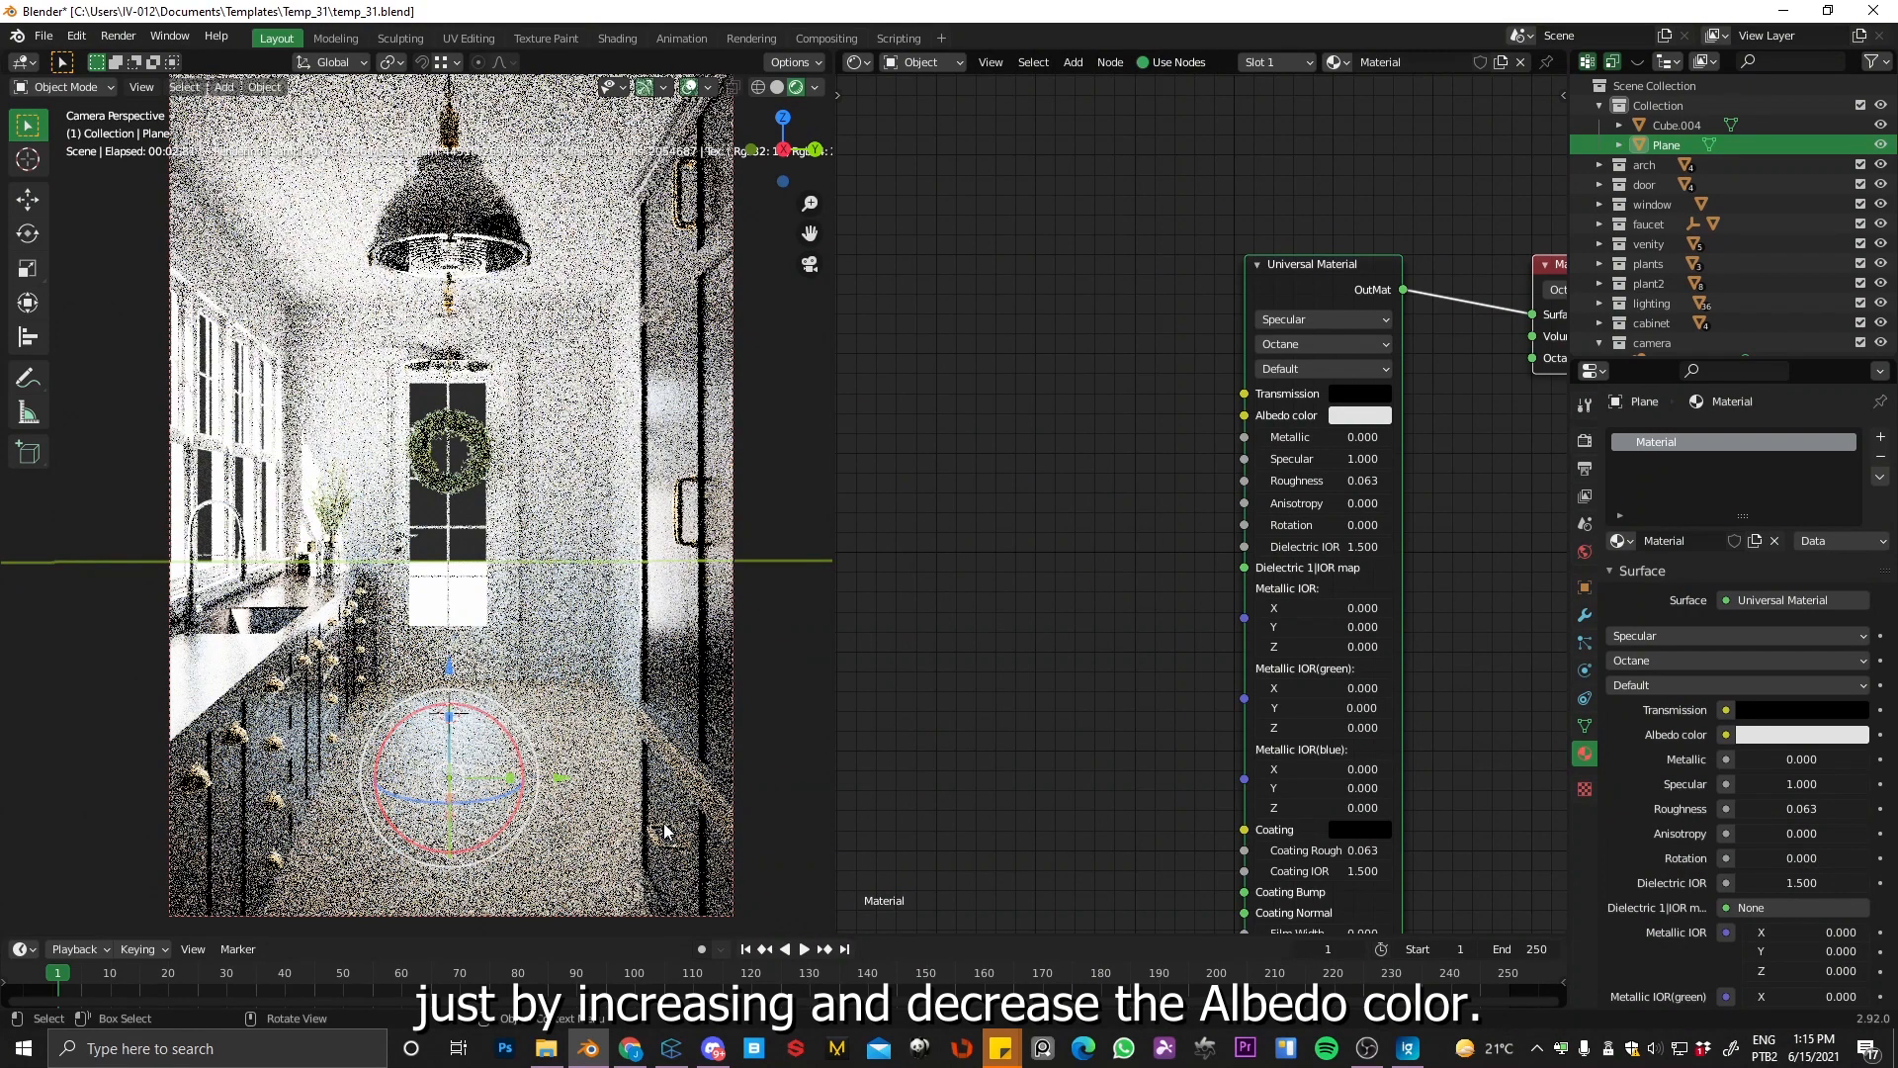
Step: Inspect the glass vases on the countertop and set the Octane kernel's Max. glossy depth to 32
left_click(579, 879)
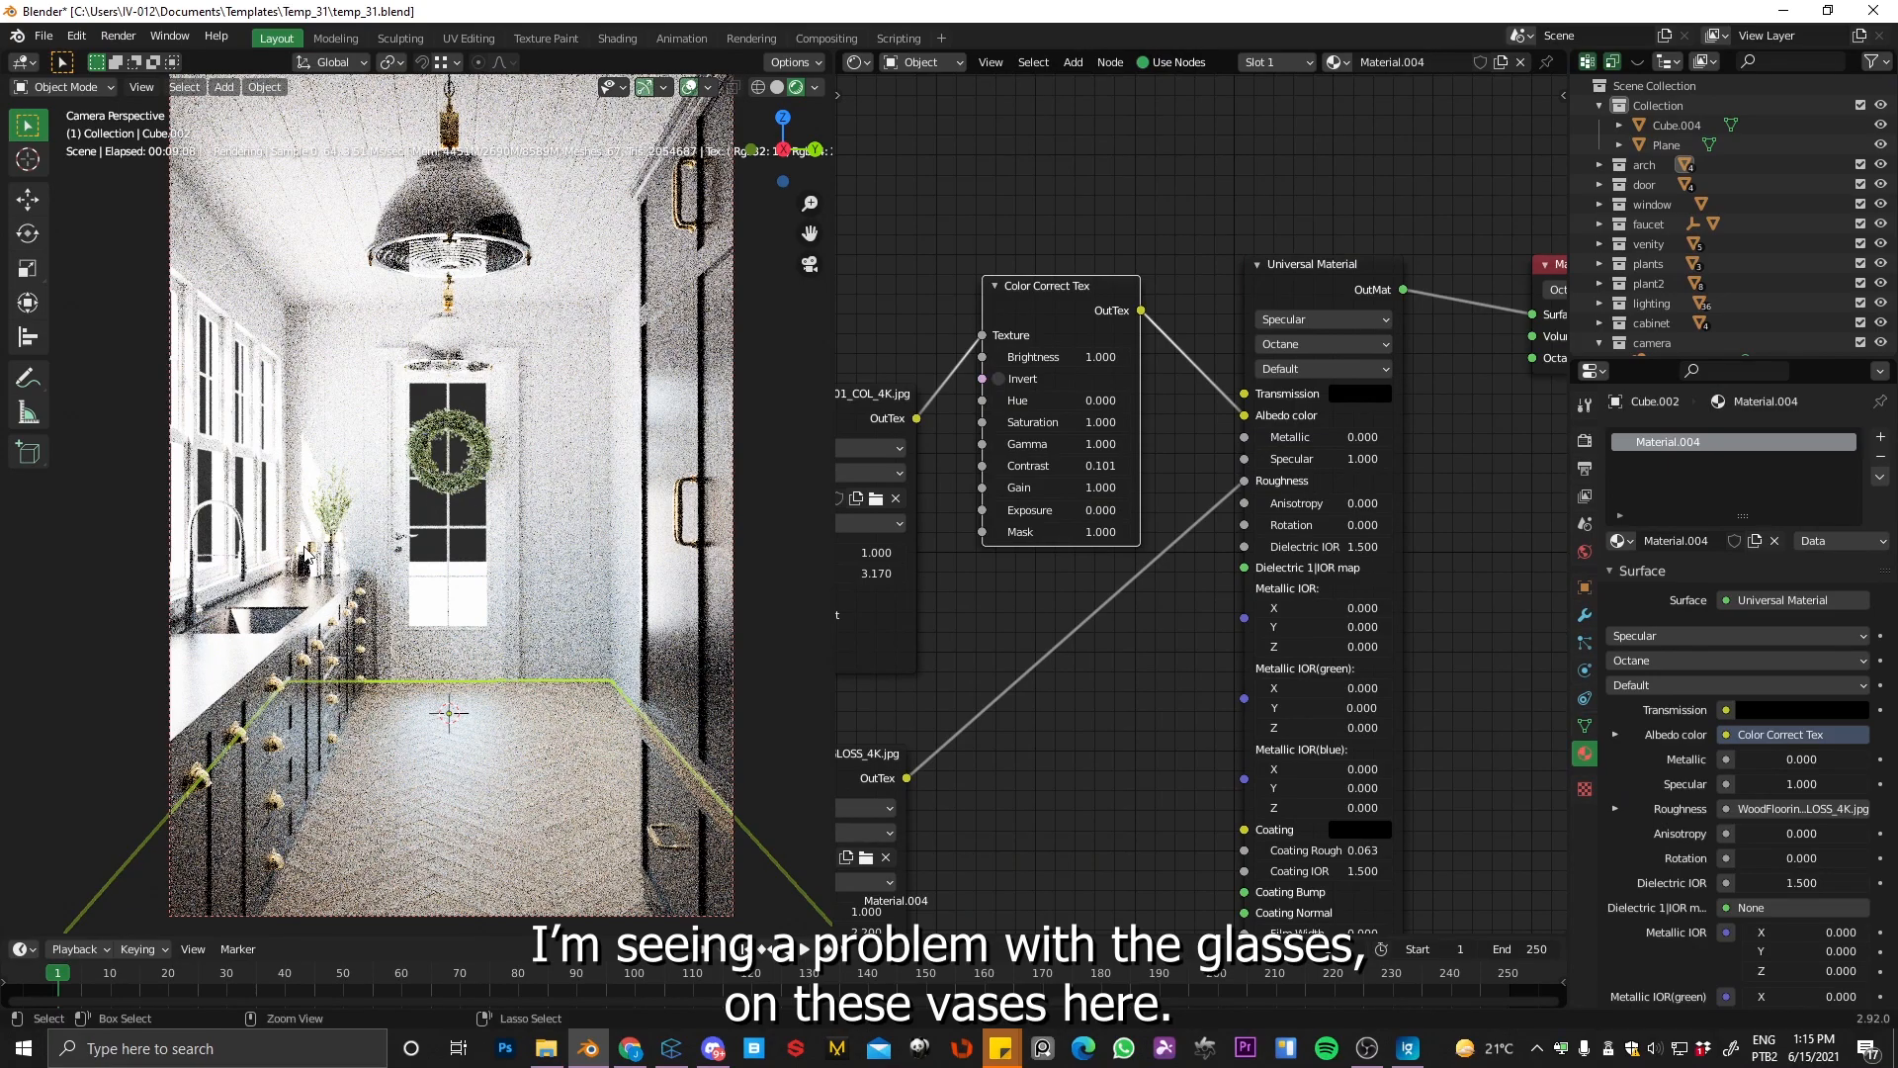
scroll(327, 544, "up", 5)
middle_click_drag(380, 599, 584, 517, "shift")
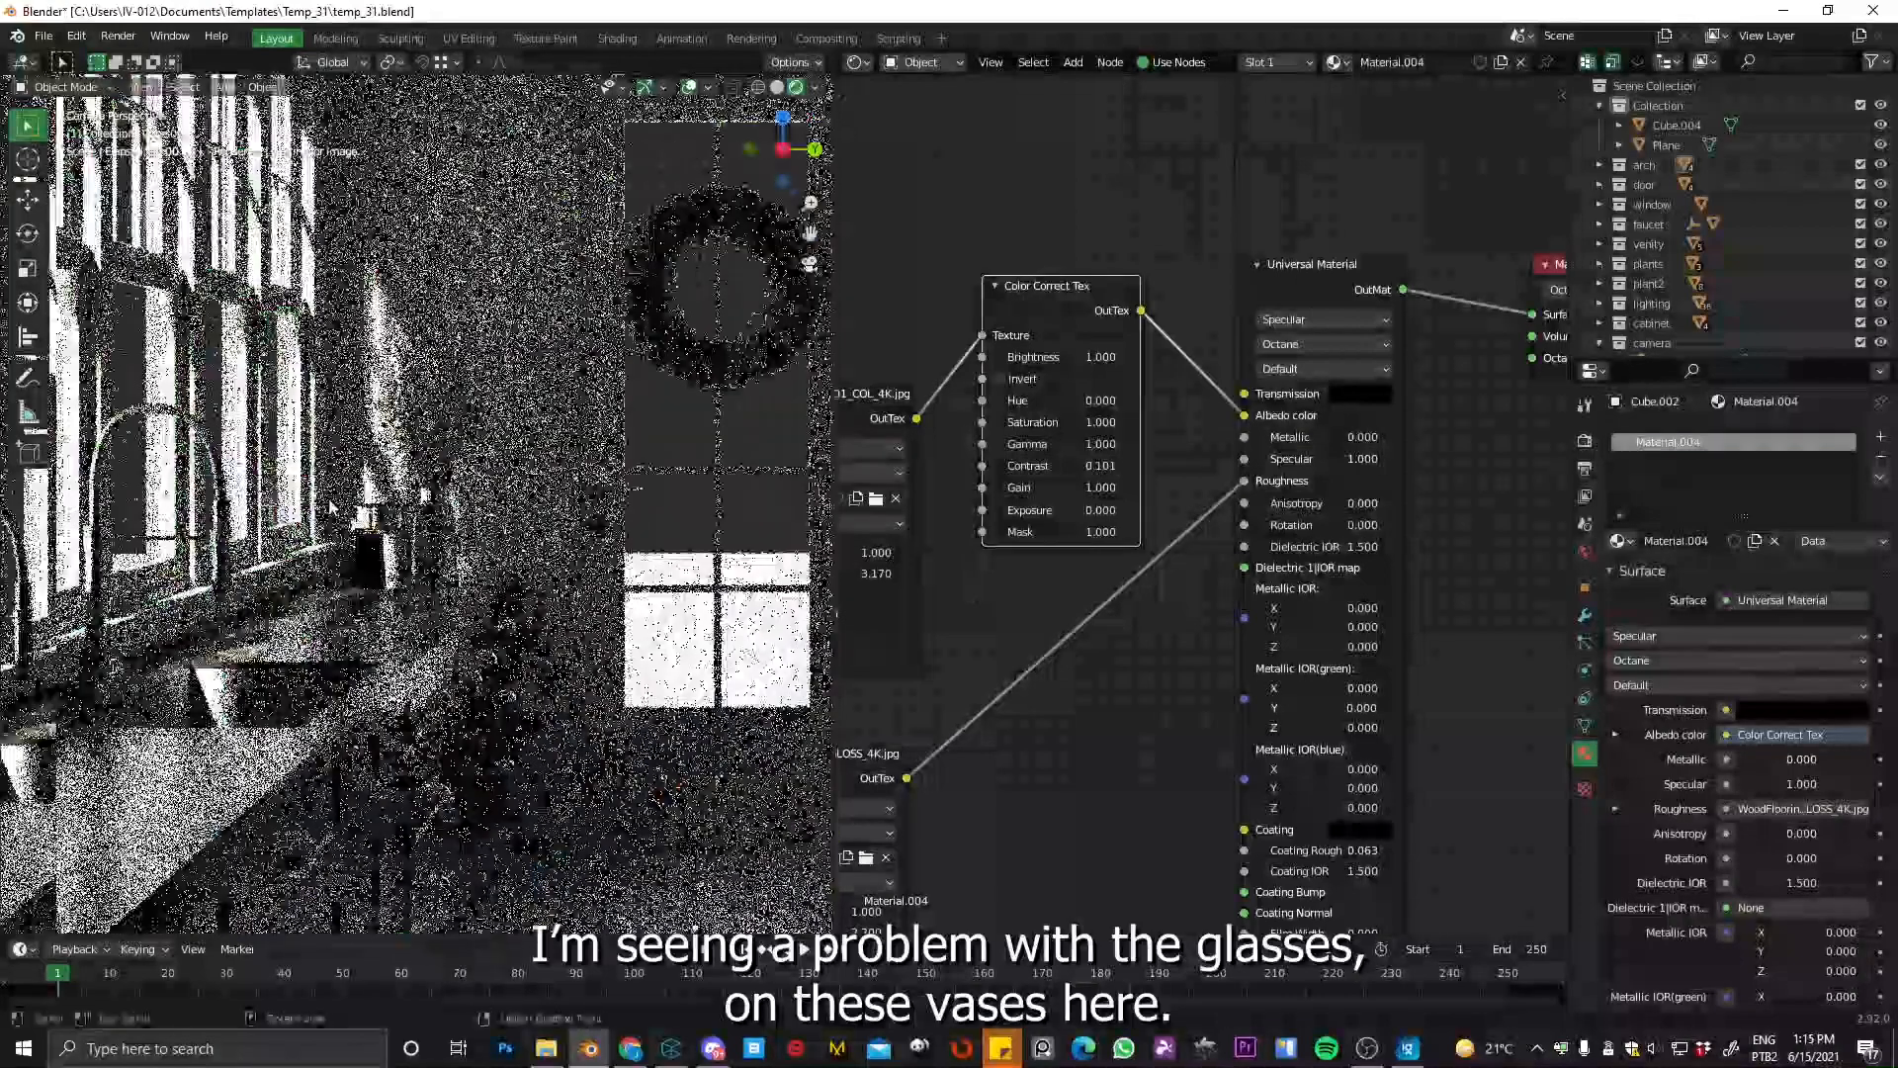
scroll(584, 517, "up", 3)
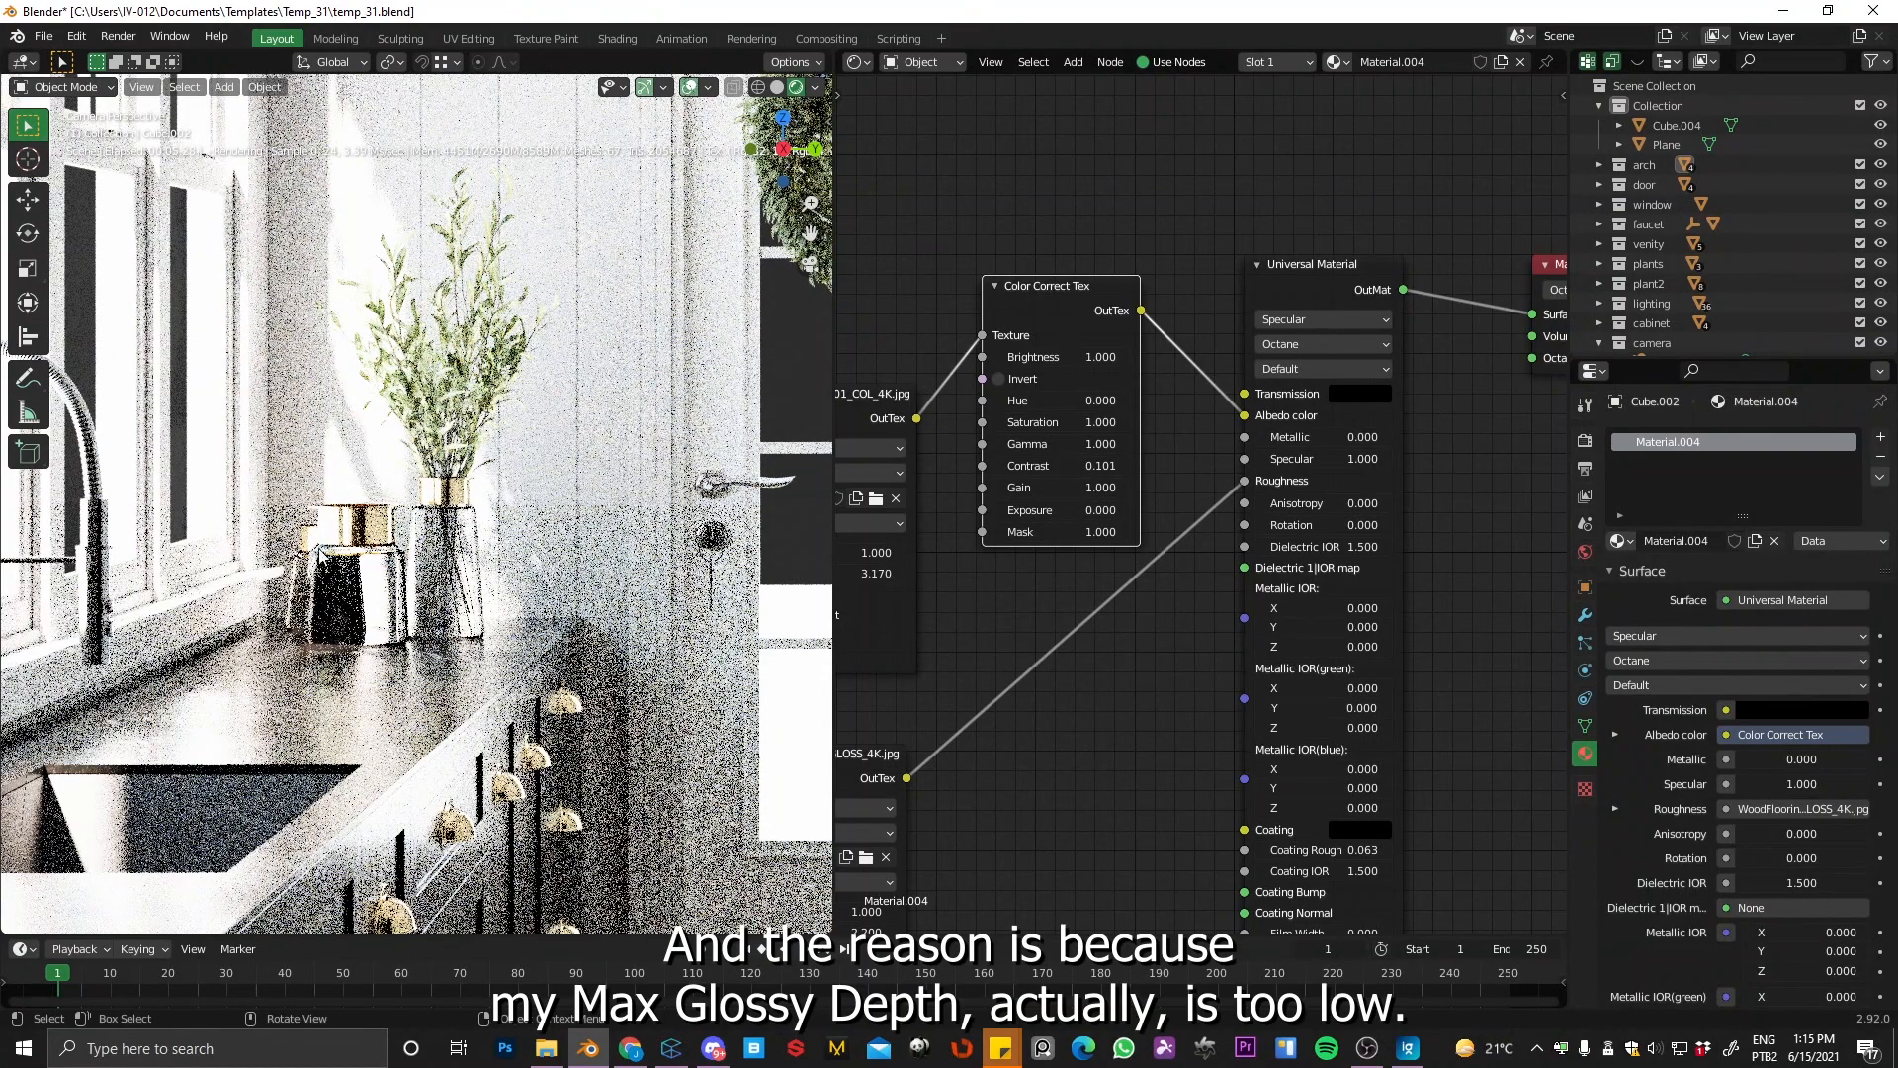
left_click(1585, 440)
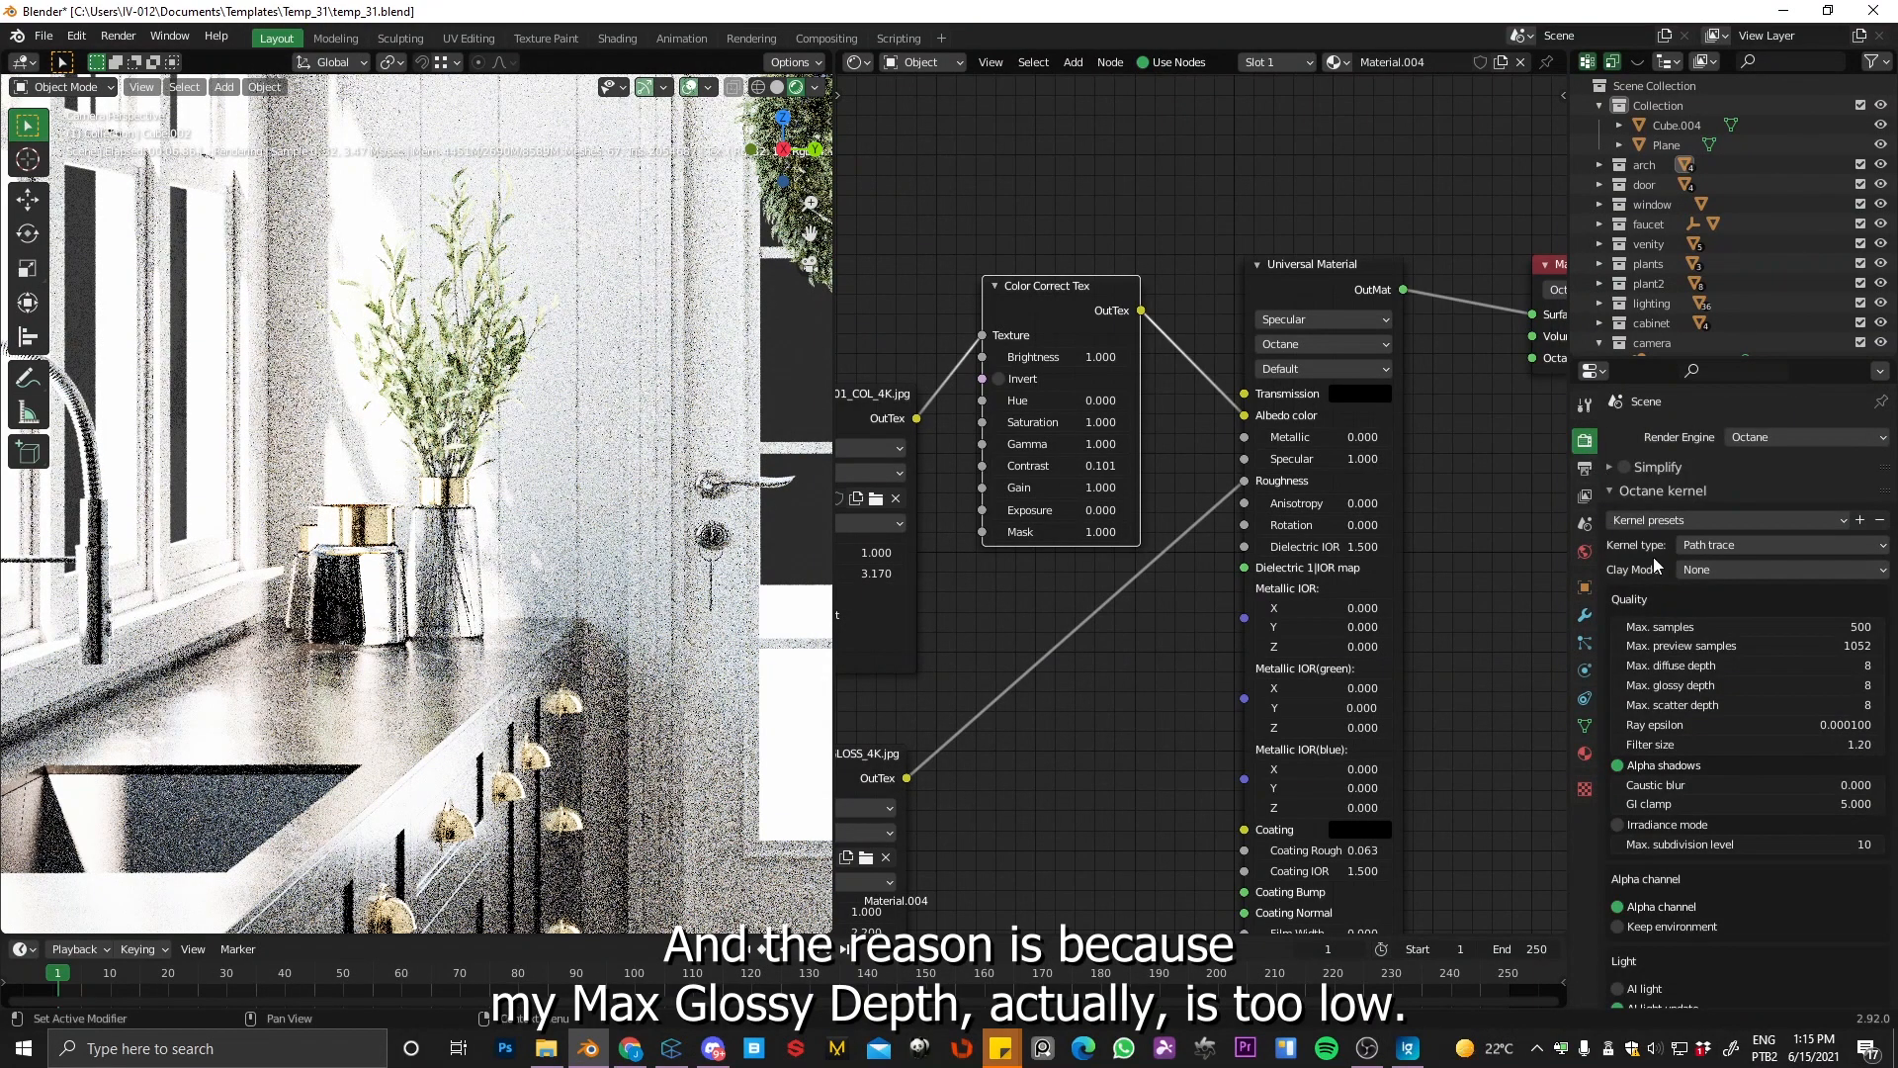
left_click(1670, 688)
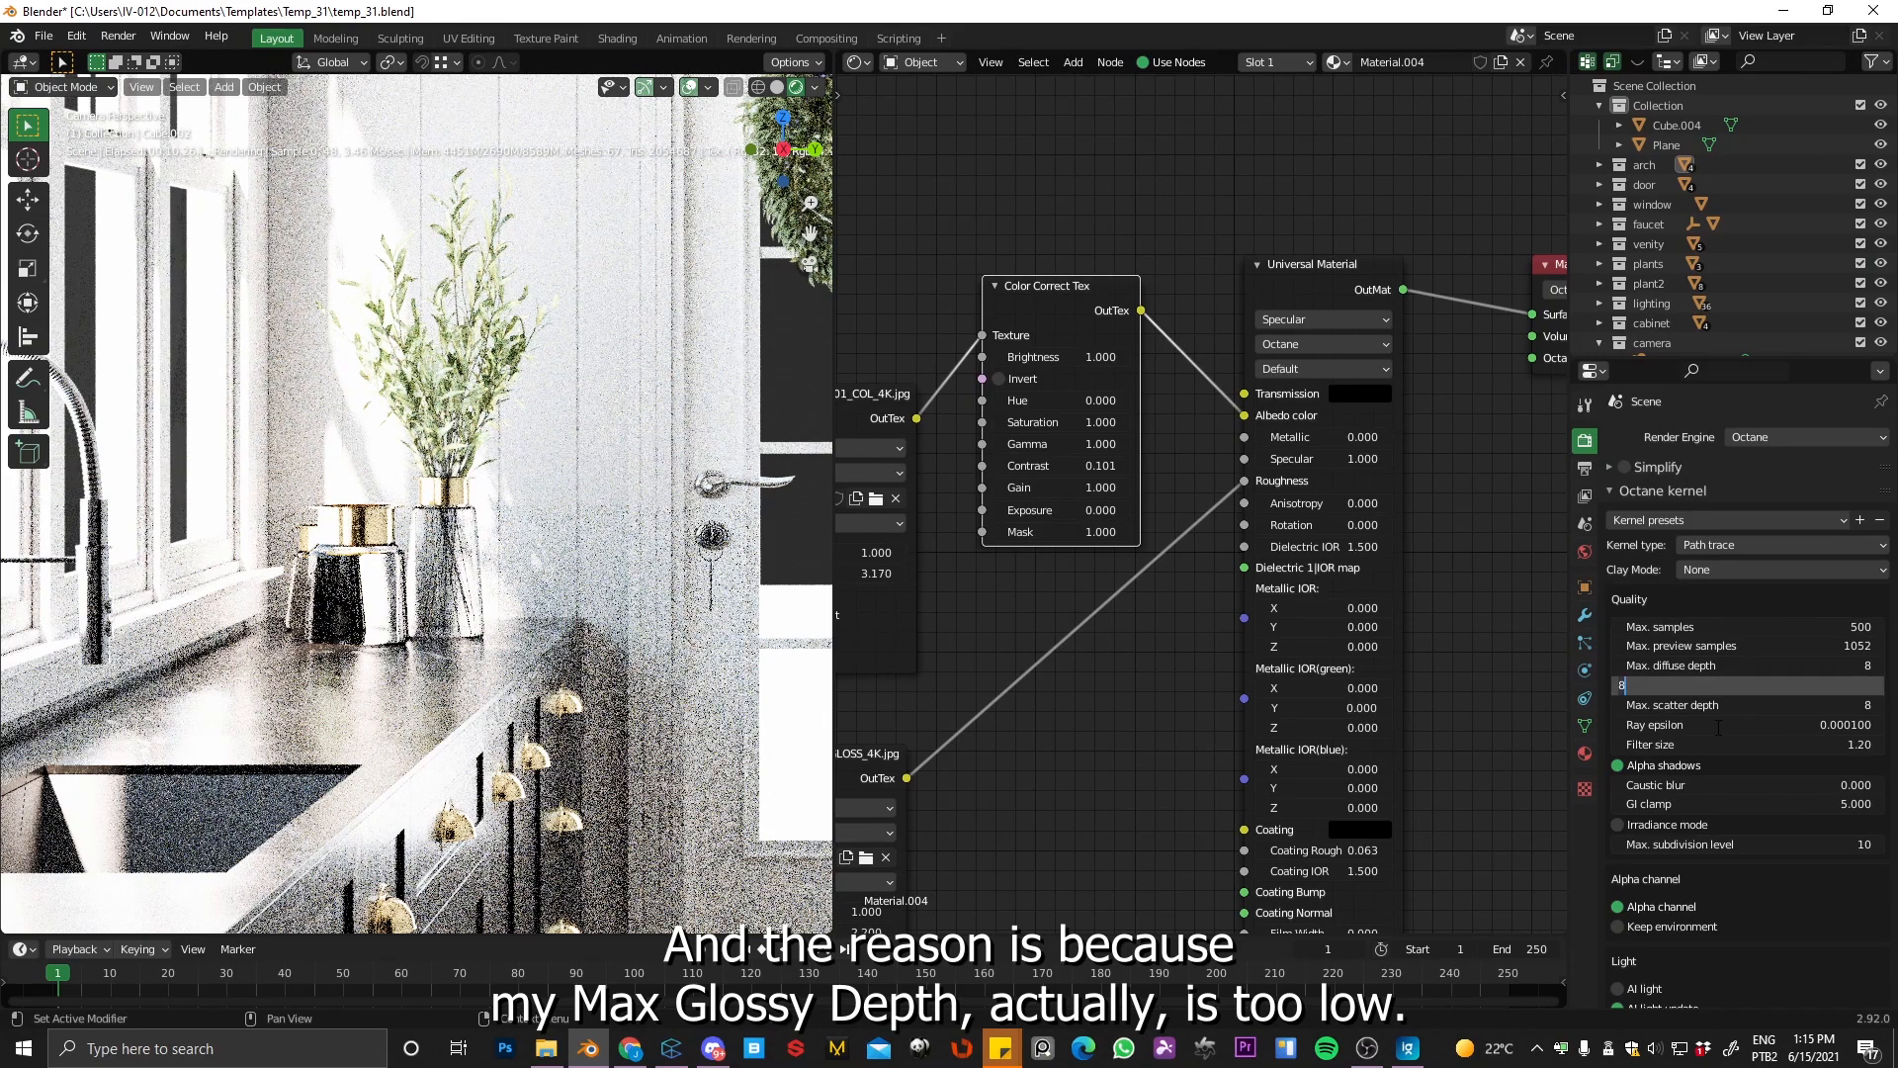
type("32")
key("Return")
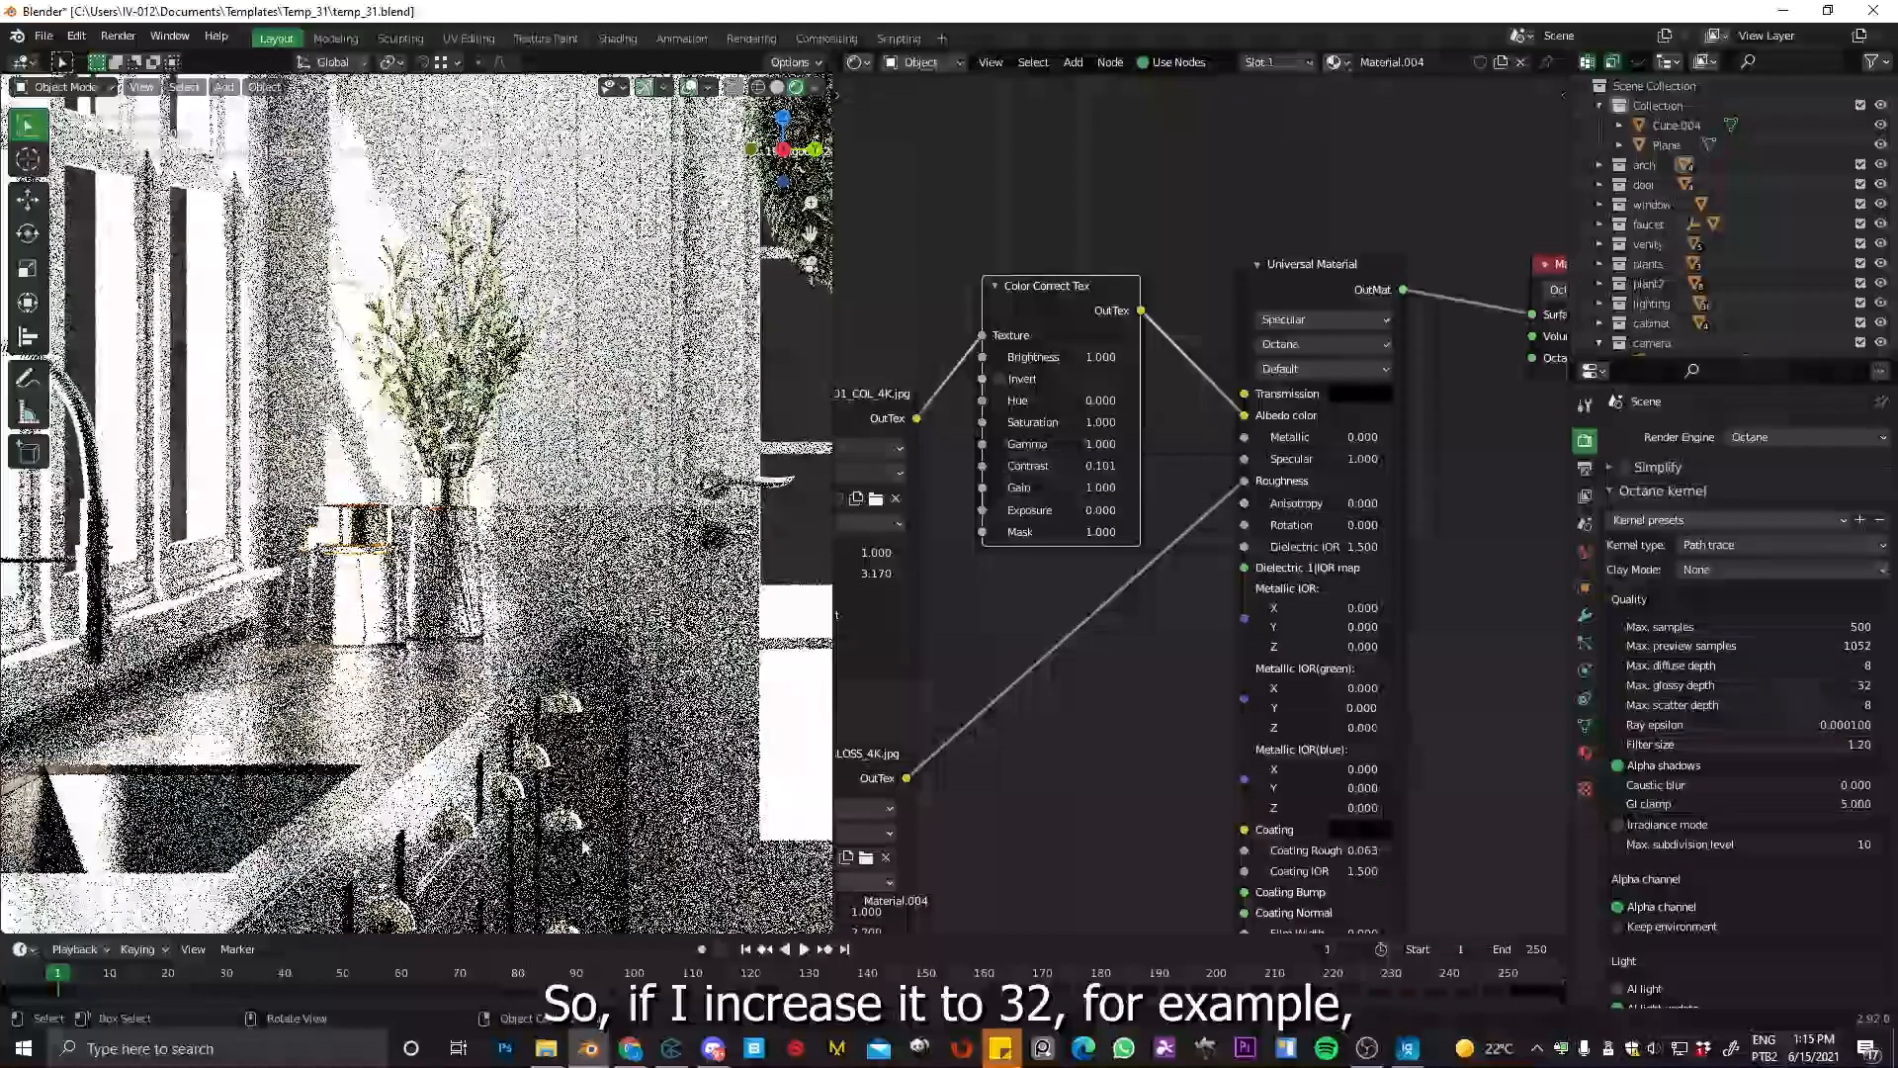
Step: Set the Octane kernel's Max. diffuse depth and Max. scatter depth both to 32
left_click(1788, 669)
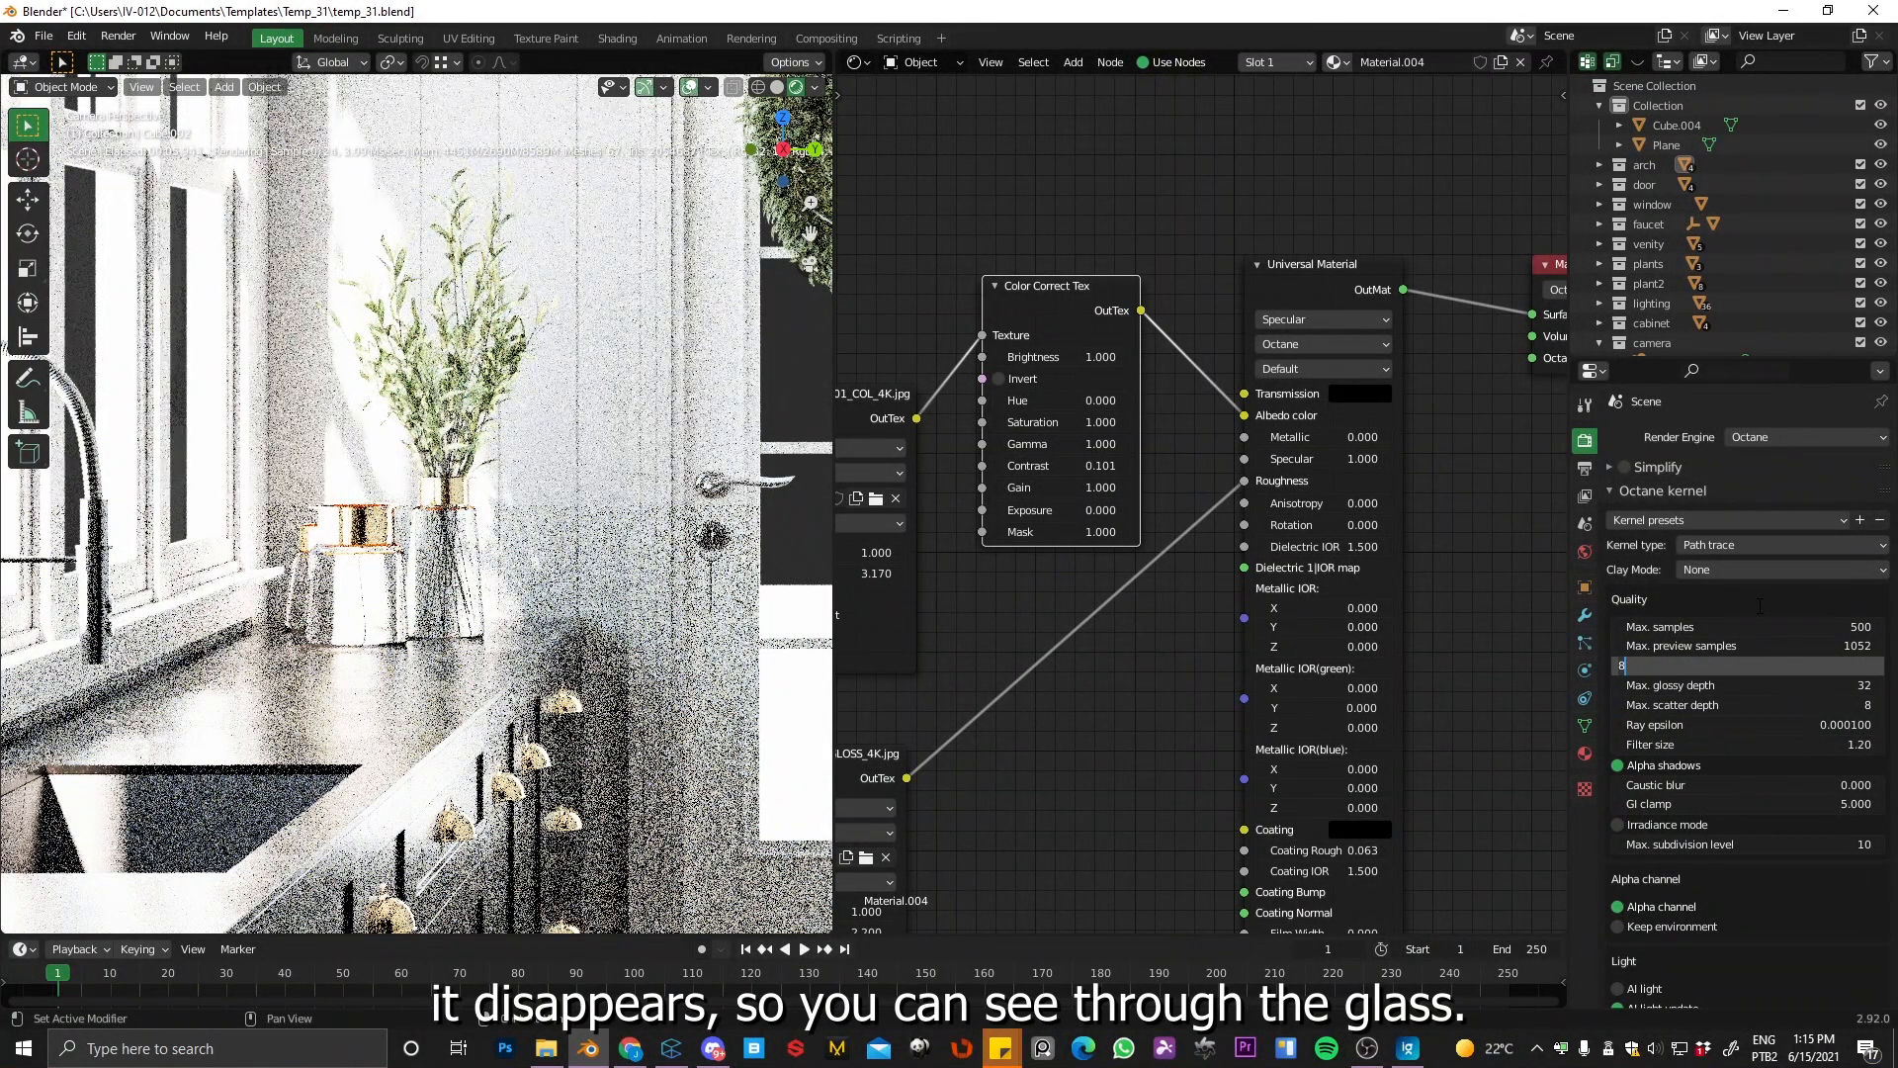
type("32")
key("Return")
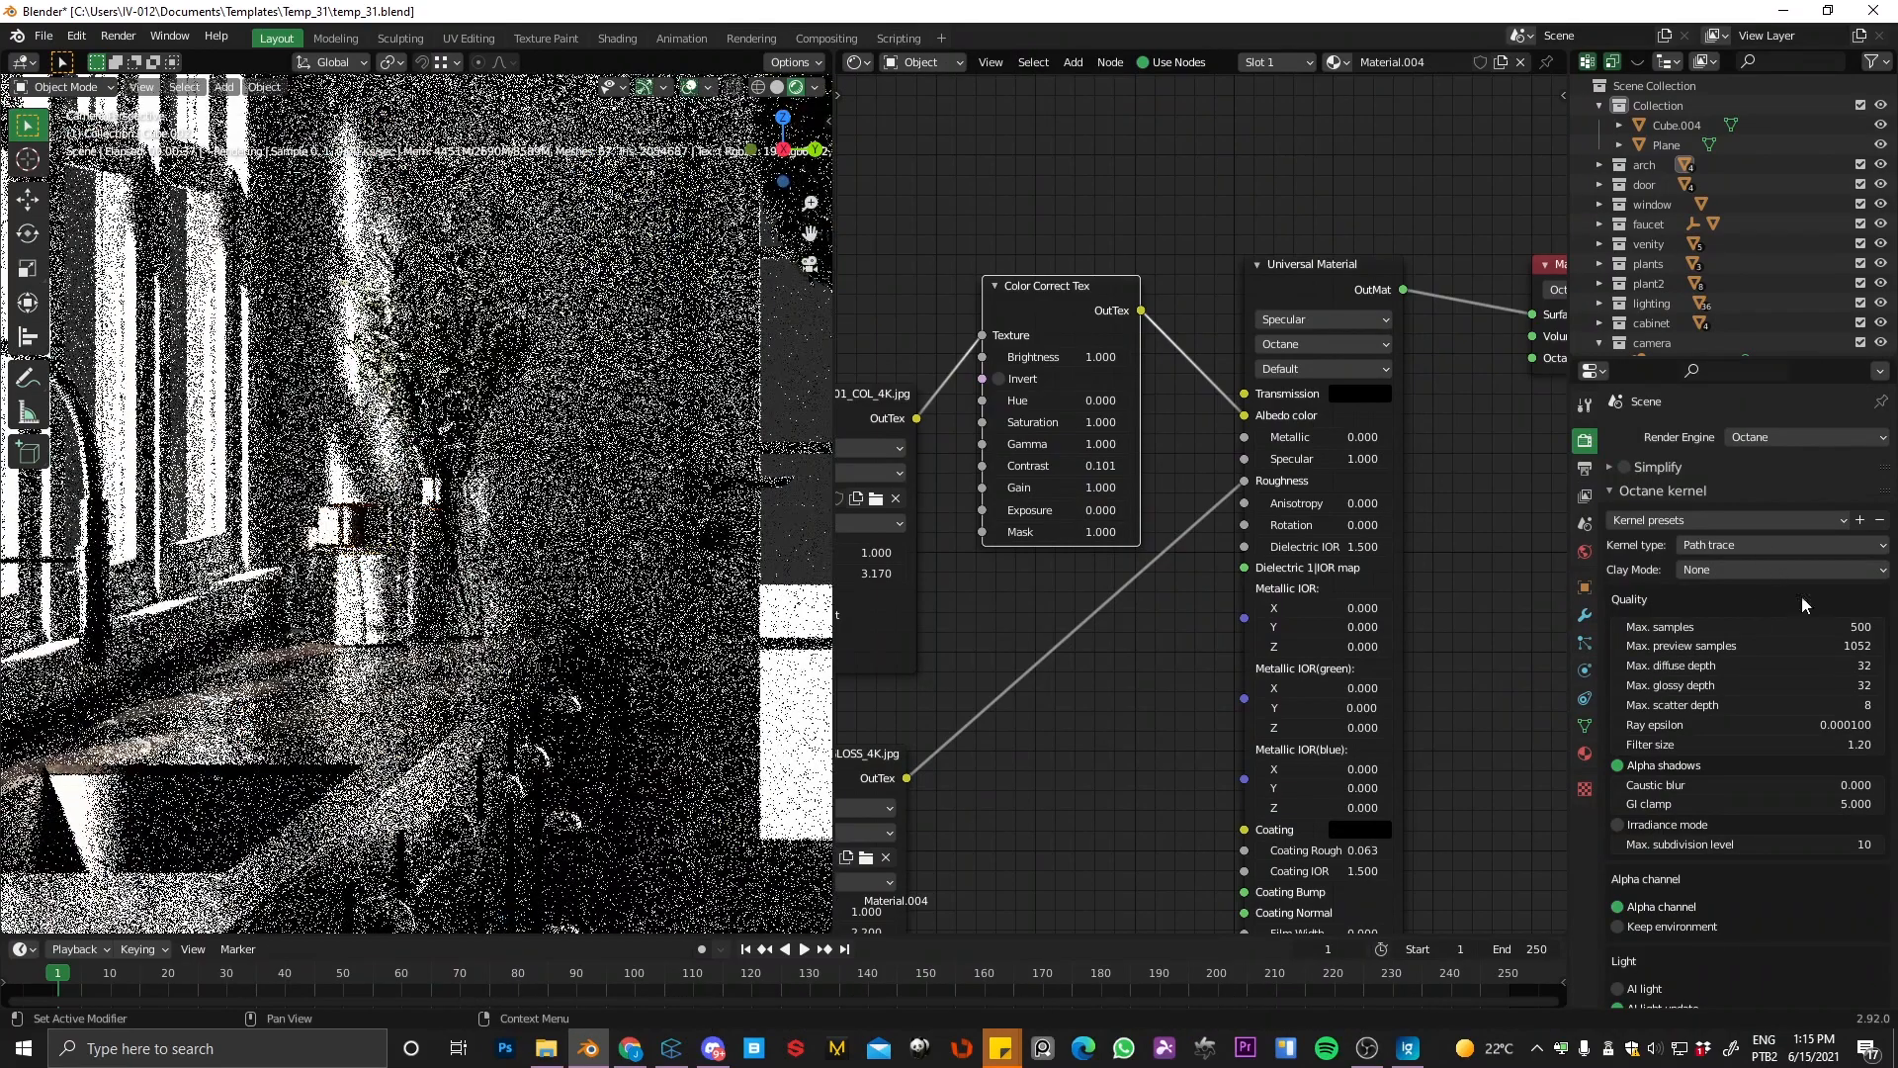
left_click(1725, 705)
type("32")
key("Return")
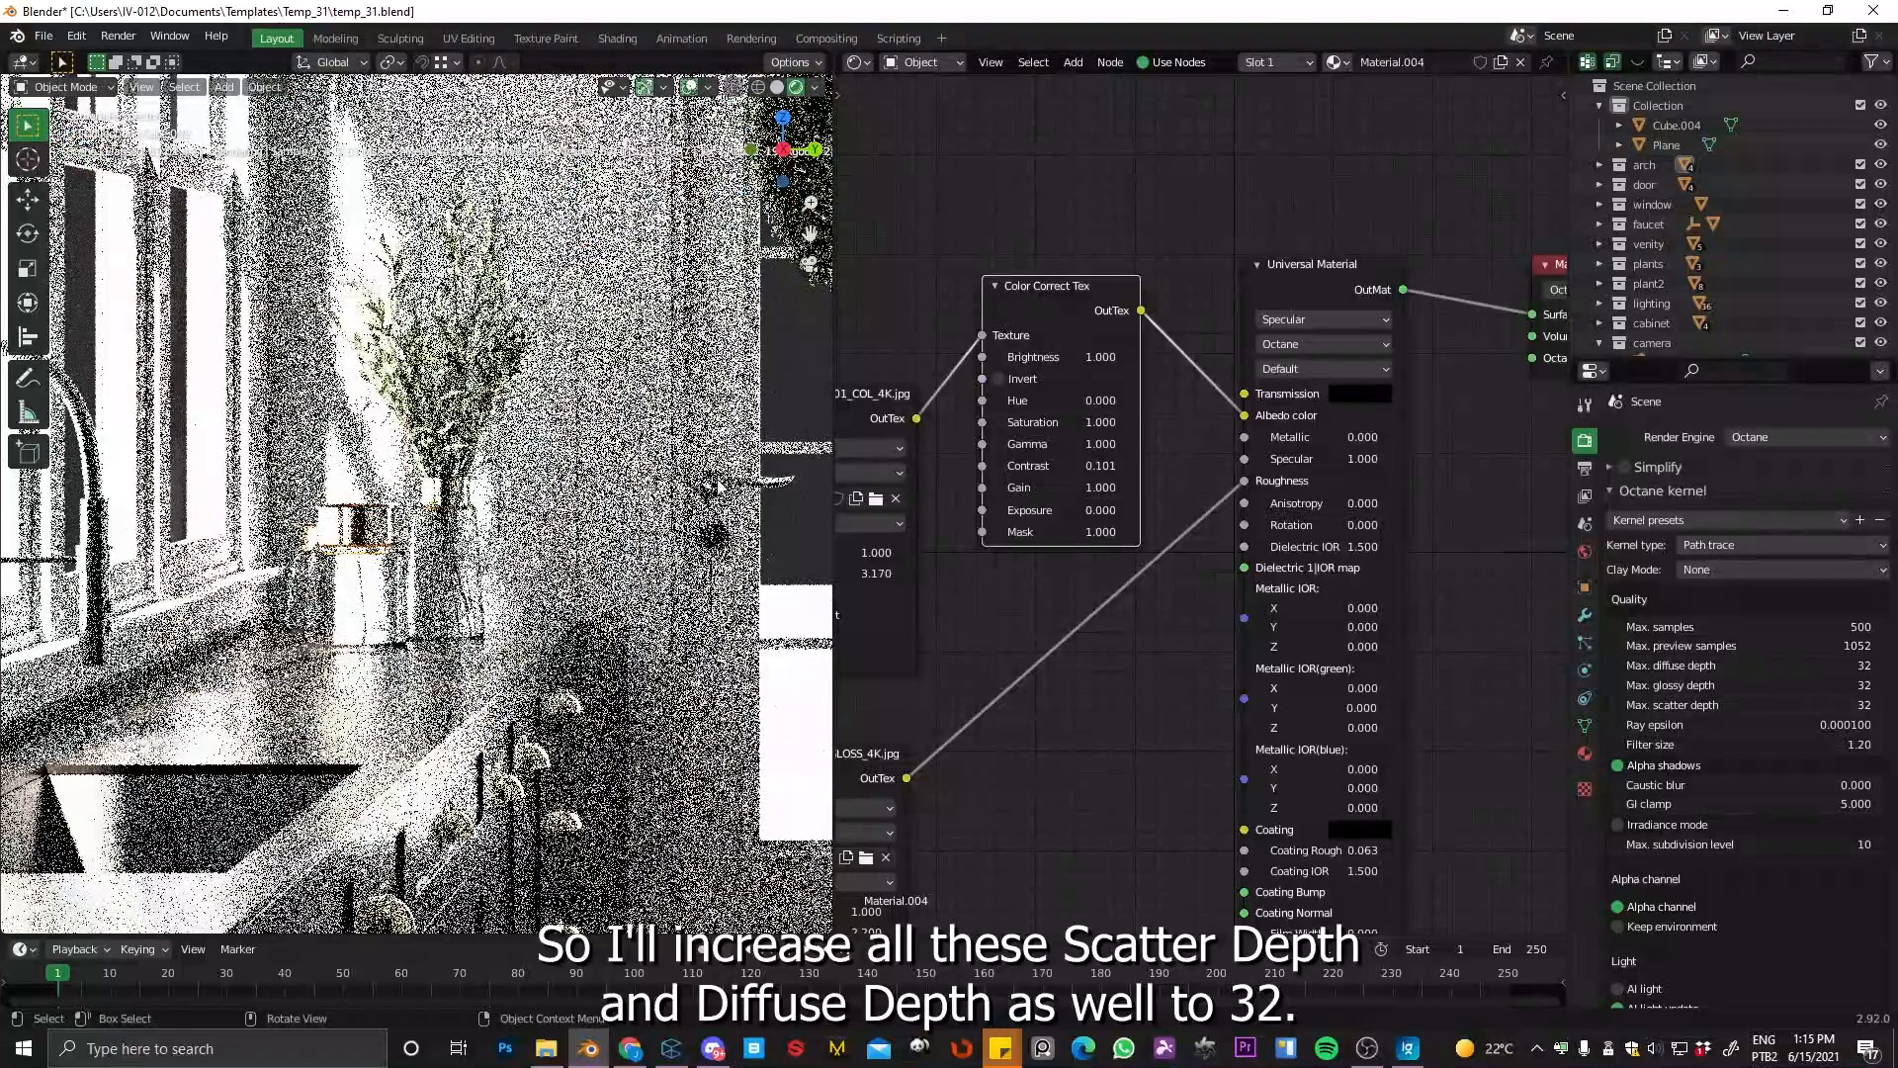
Step: Check the kernel's adaptive sampling settings and review the overall kitchen lighting in the full camera view
scroll(1692, 809, "down", 15)
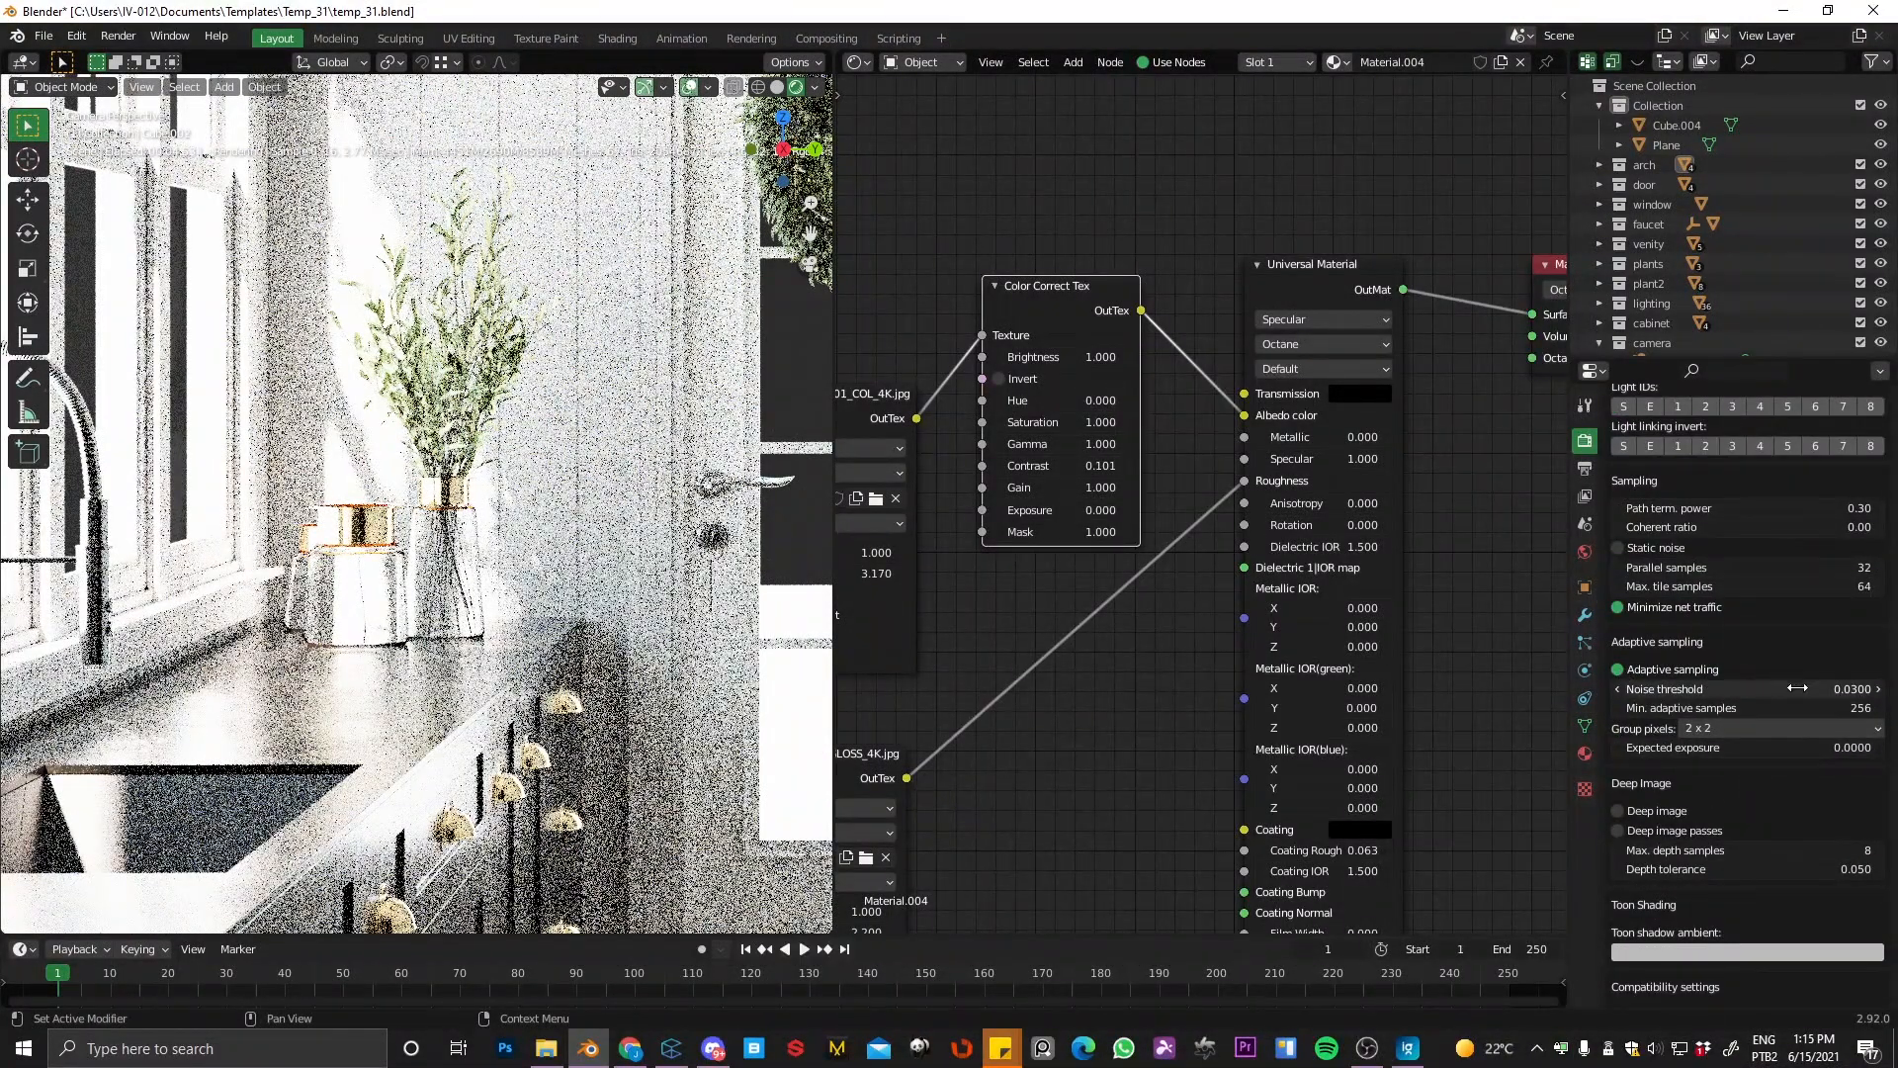
middle_click_drag(563, 524, 459, 710, "ctrl")
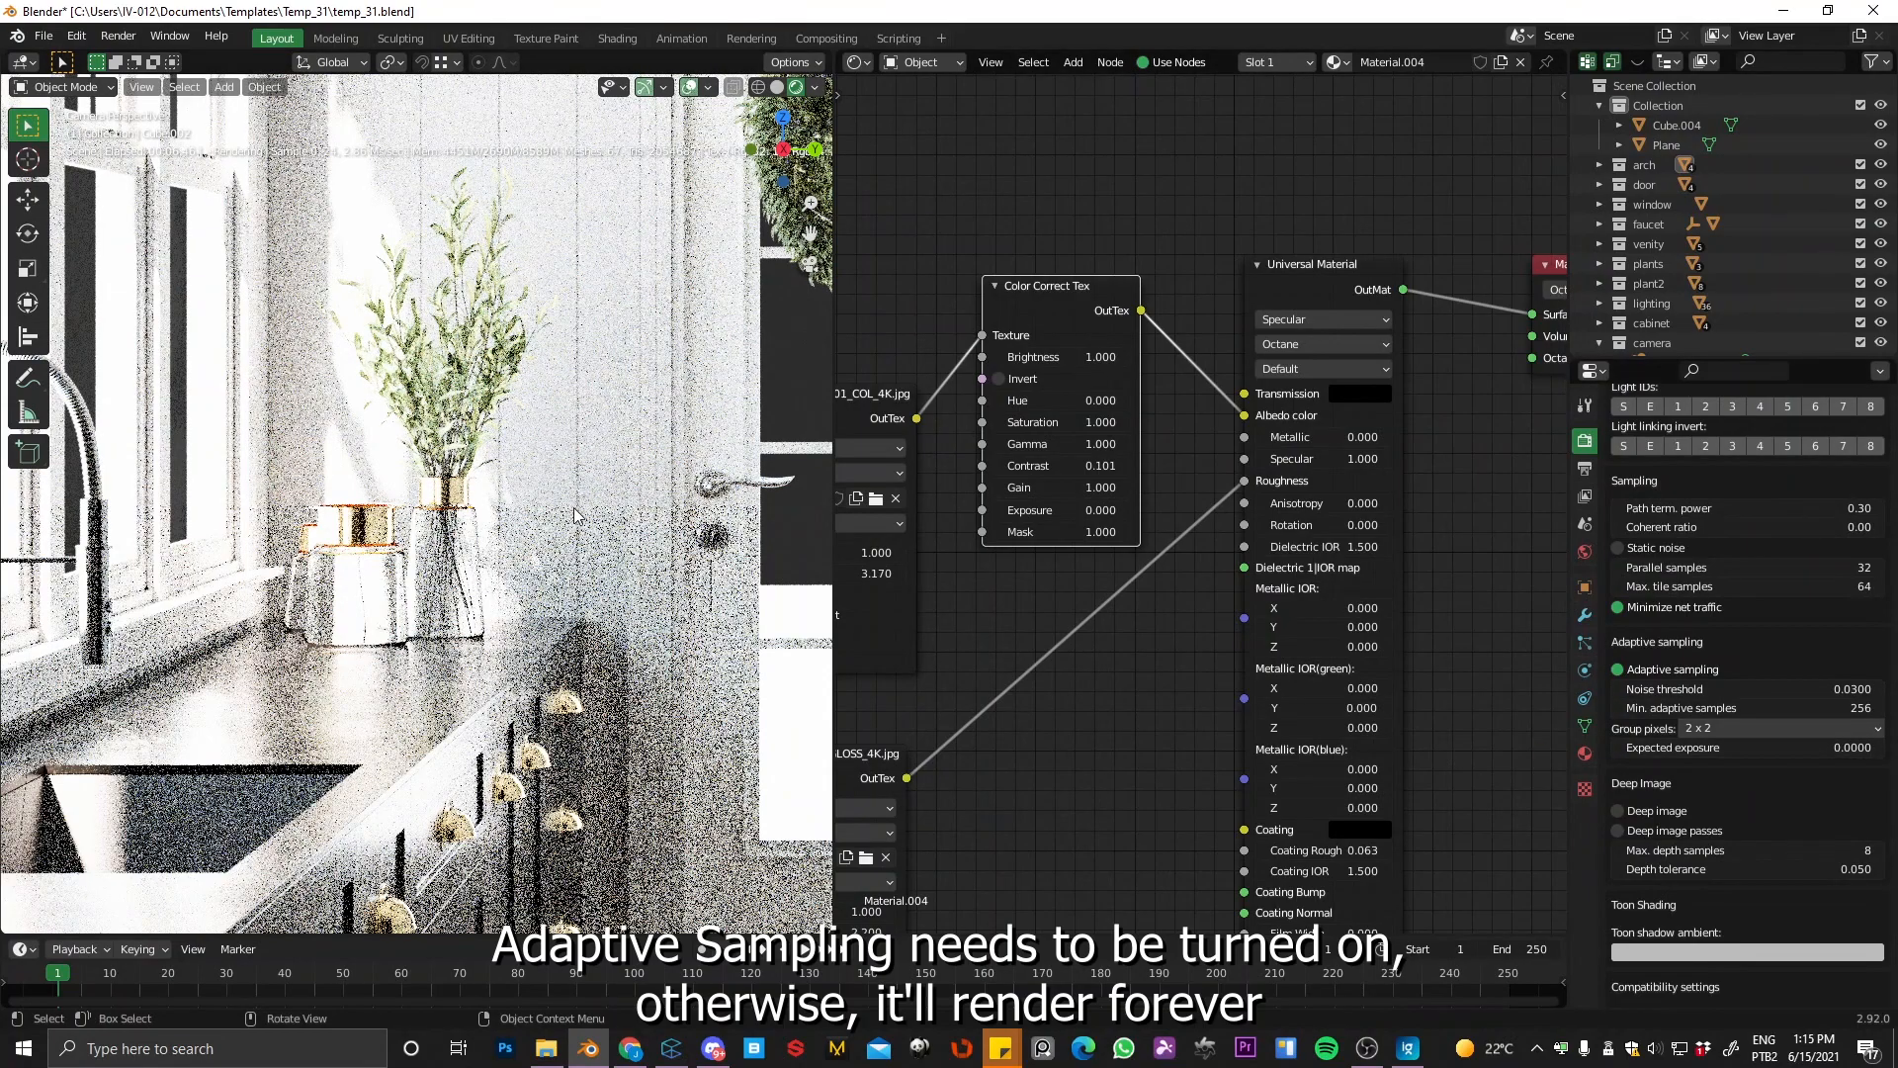
middle_click_drag(588, 574, 419, 606, "shift")
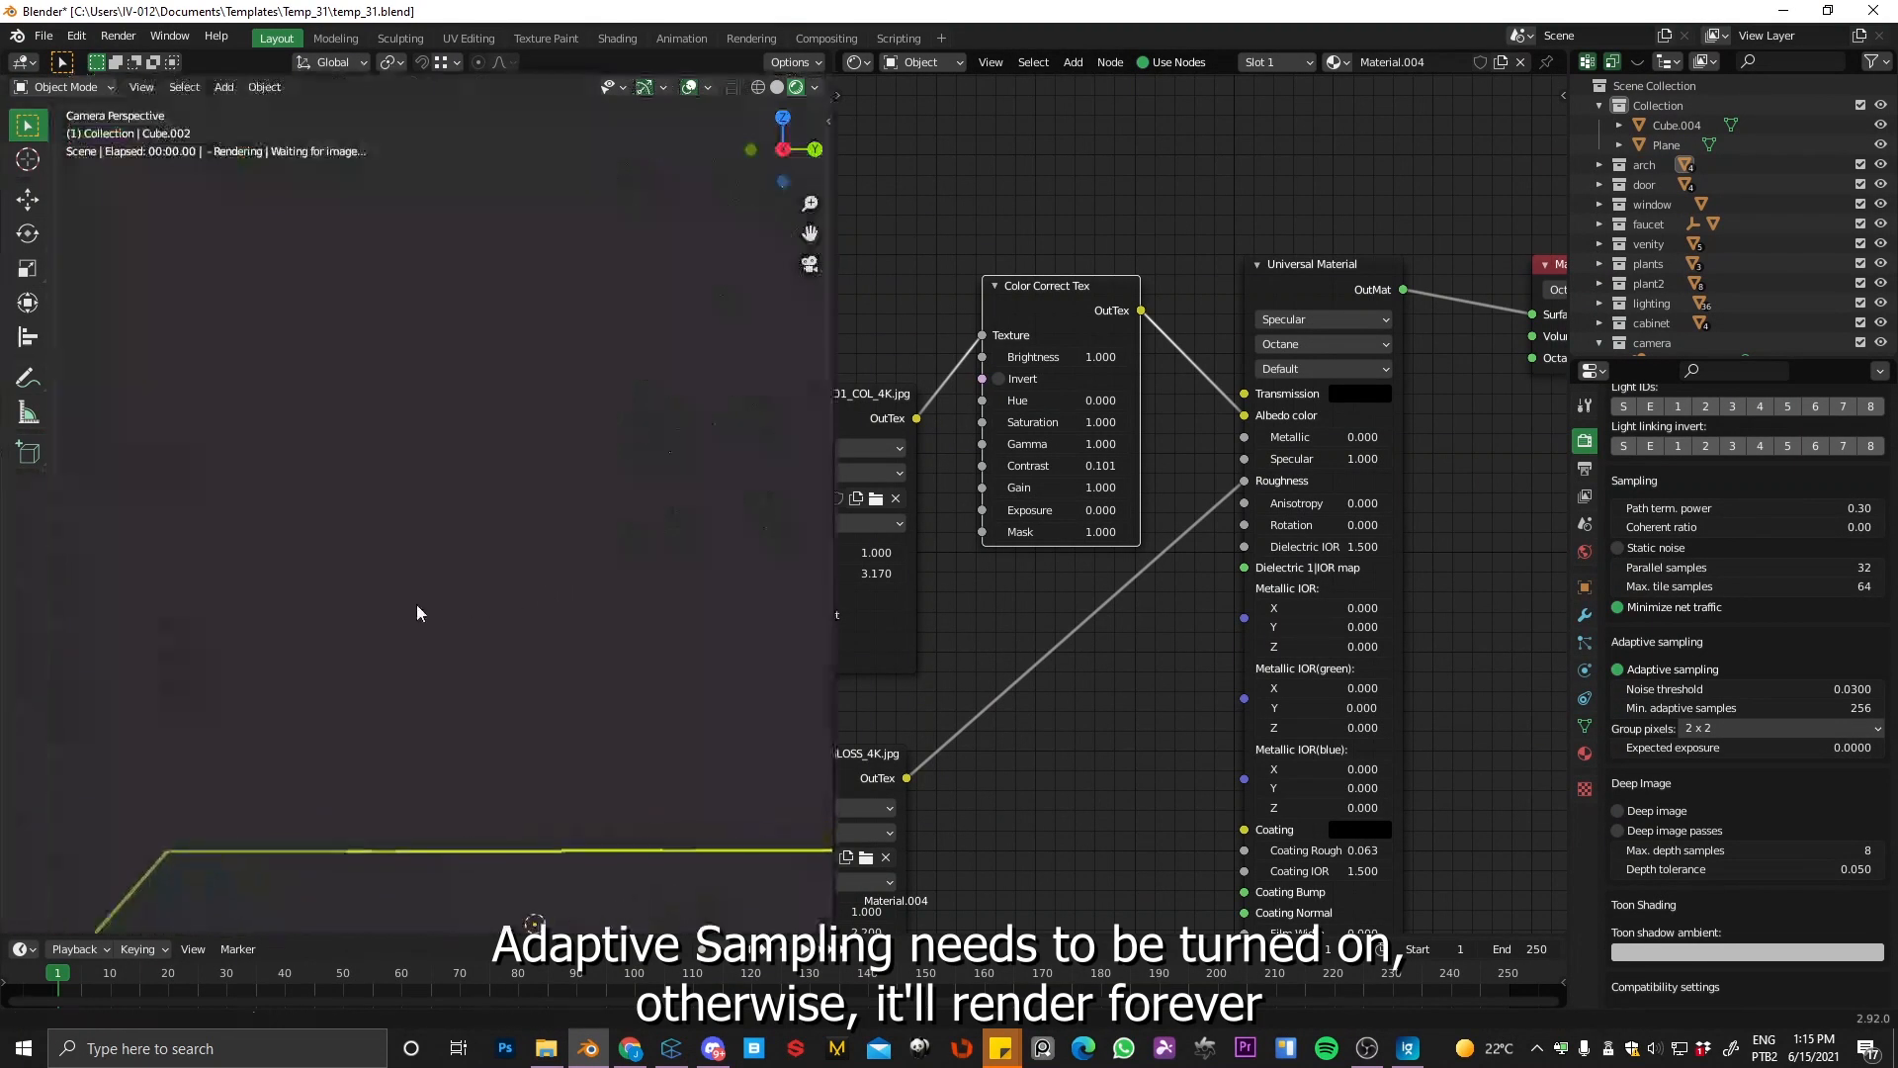
middle_click_drag(610, 504, 573, 576, "ctrl")
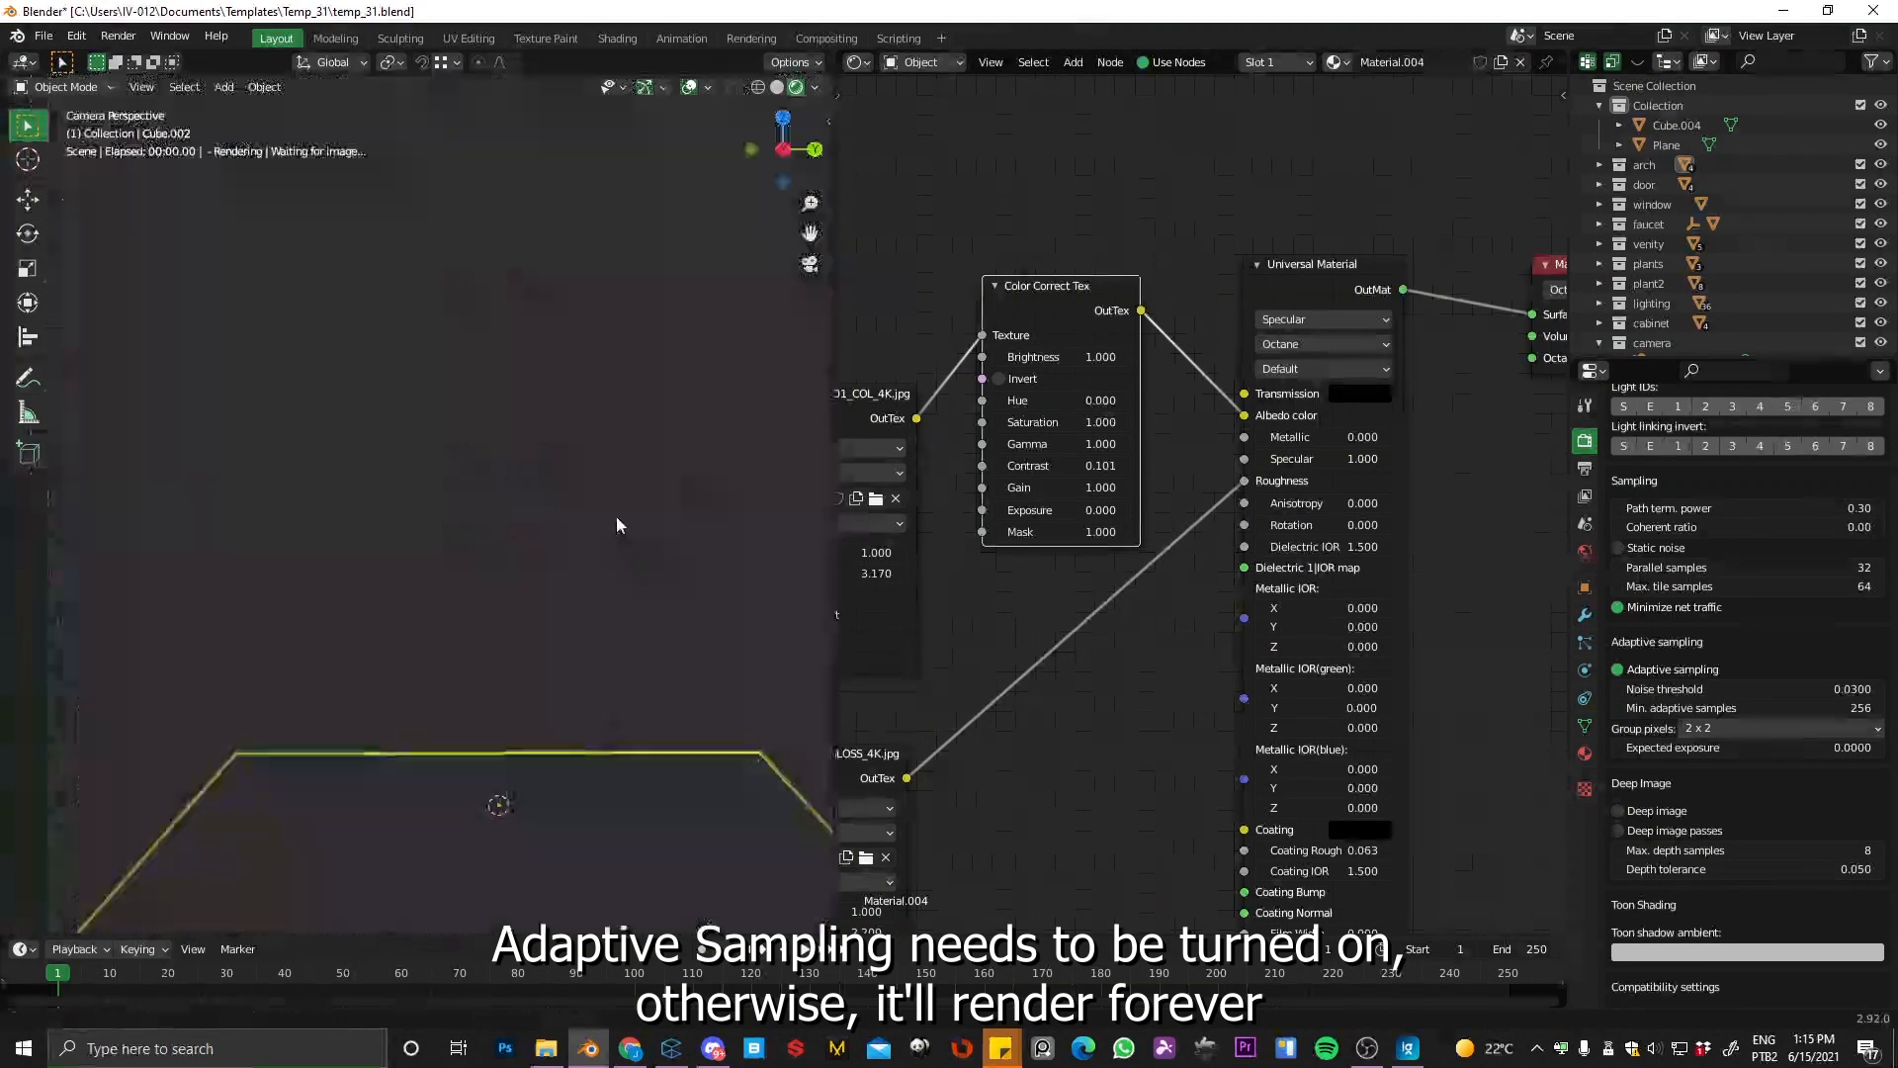
middle_click_drag(611, 508, 583, 547, "ctrl")
middle_click_drag(600, 443, 587, 502, "ctrl")
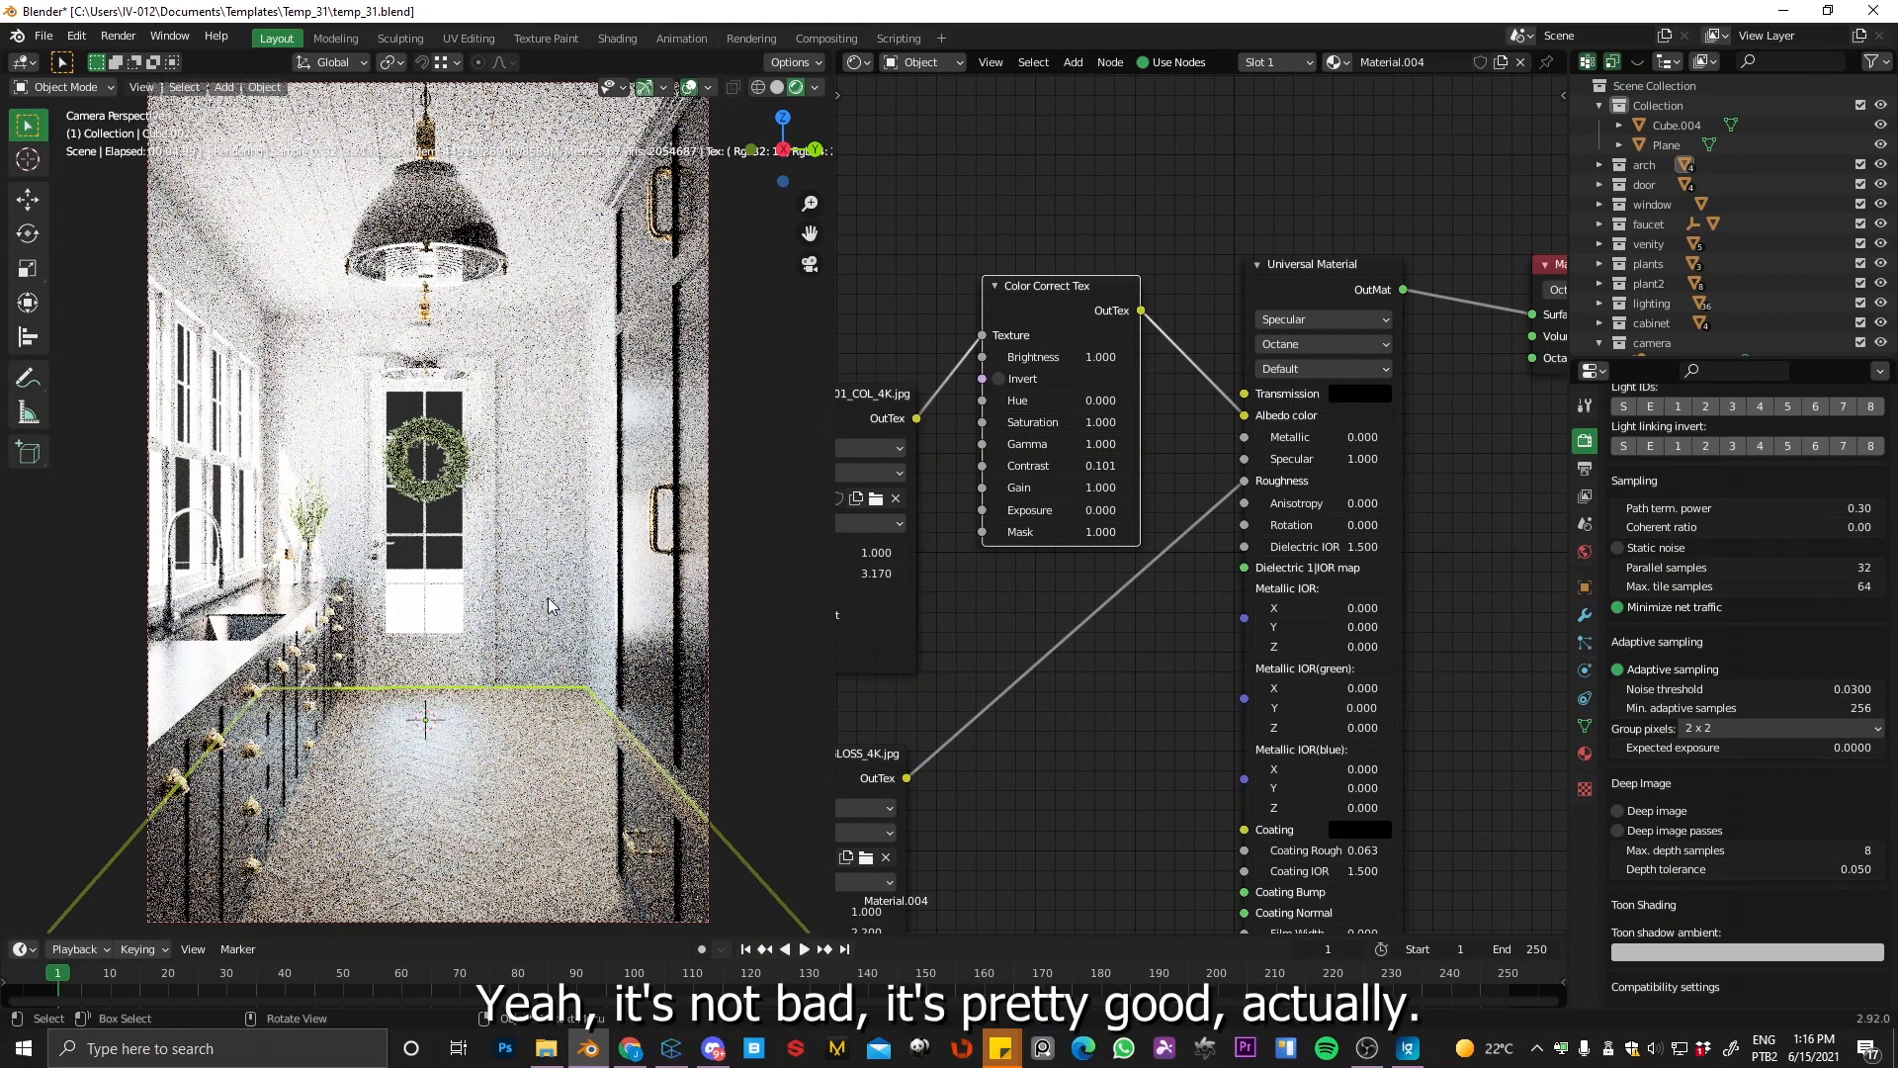
left_click(707, 556)
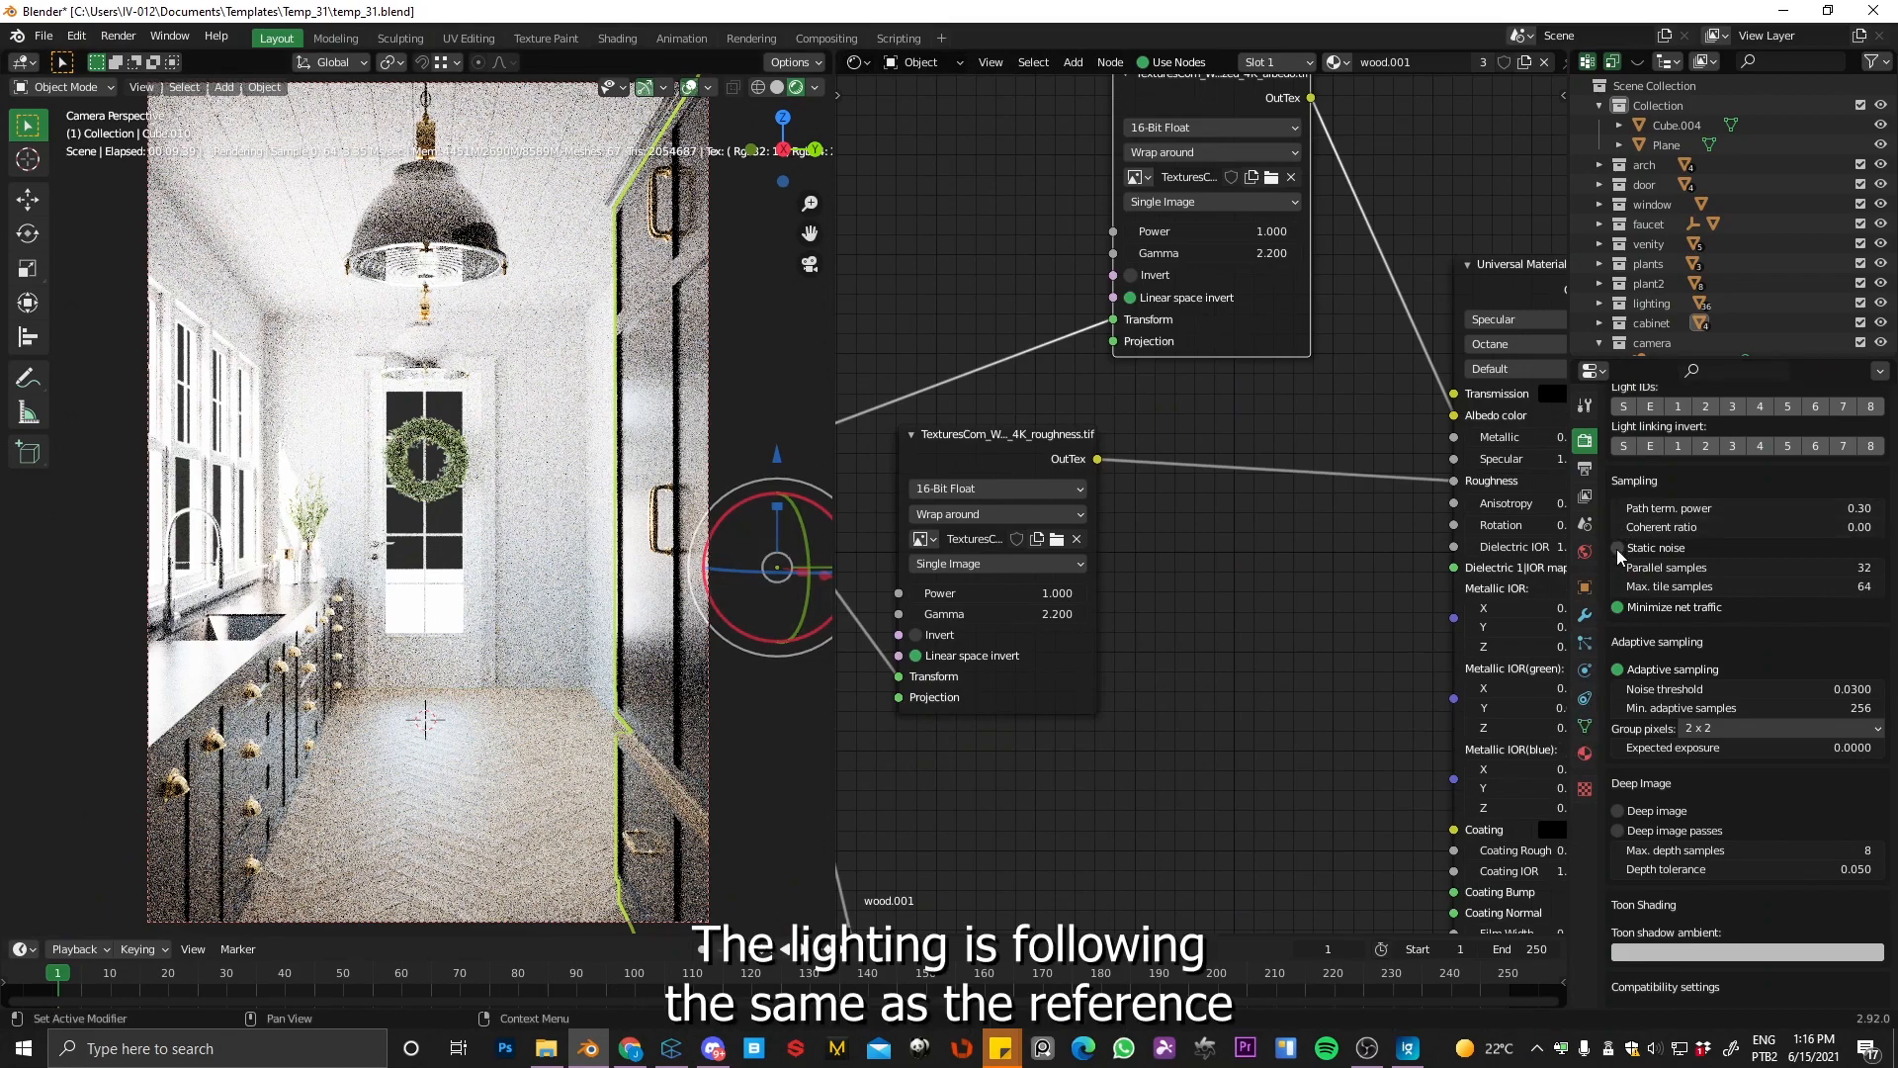
left_click(709, 682)
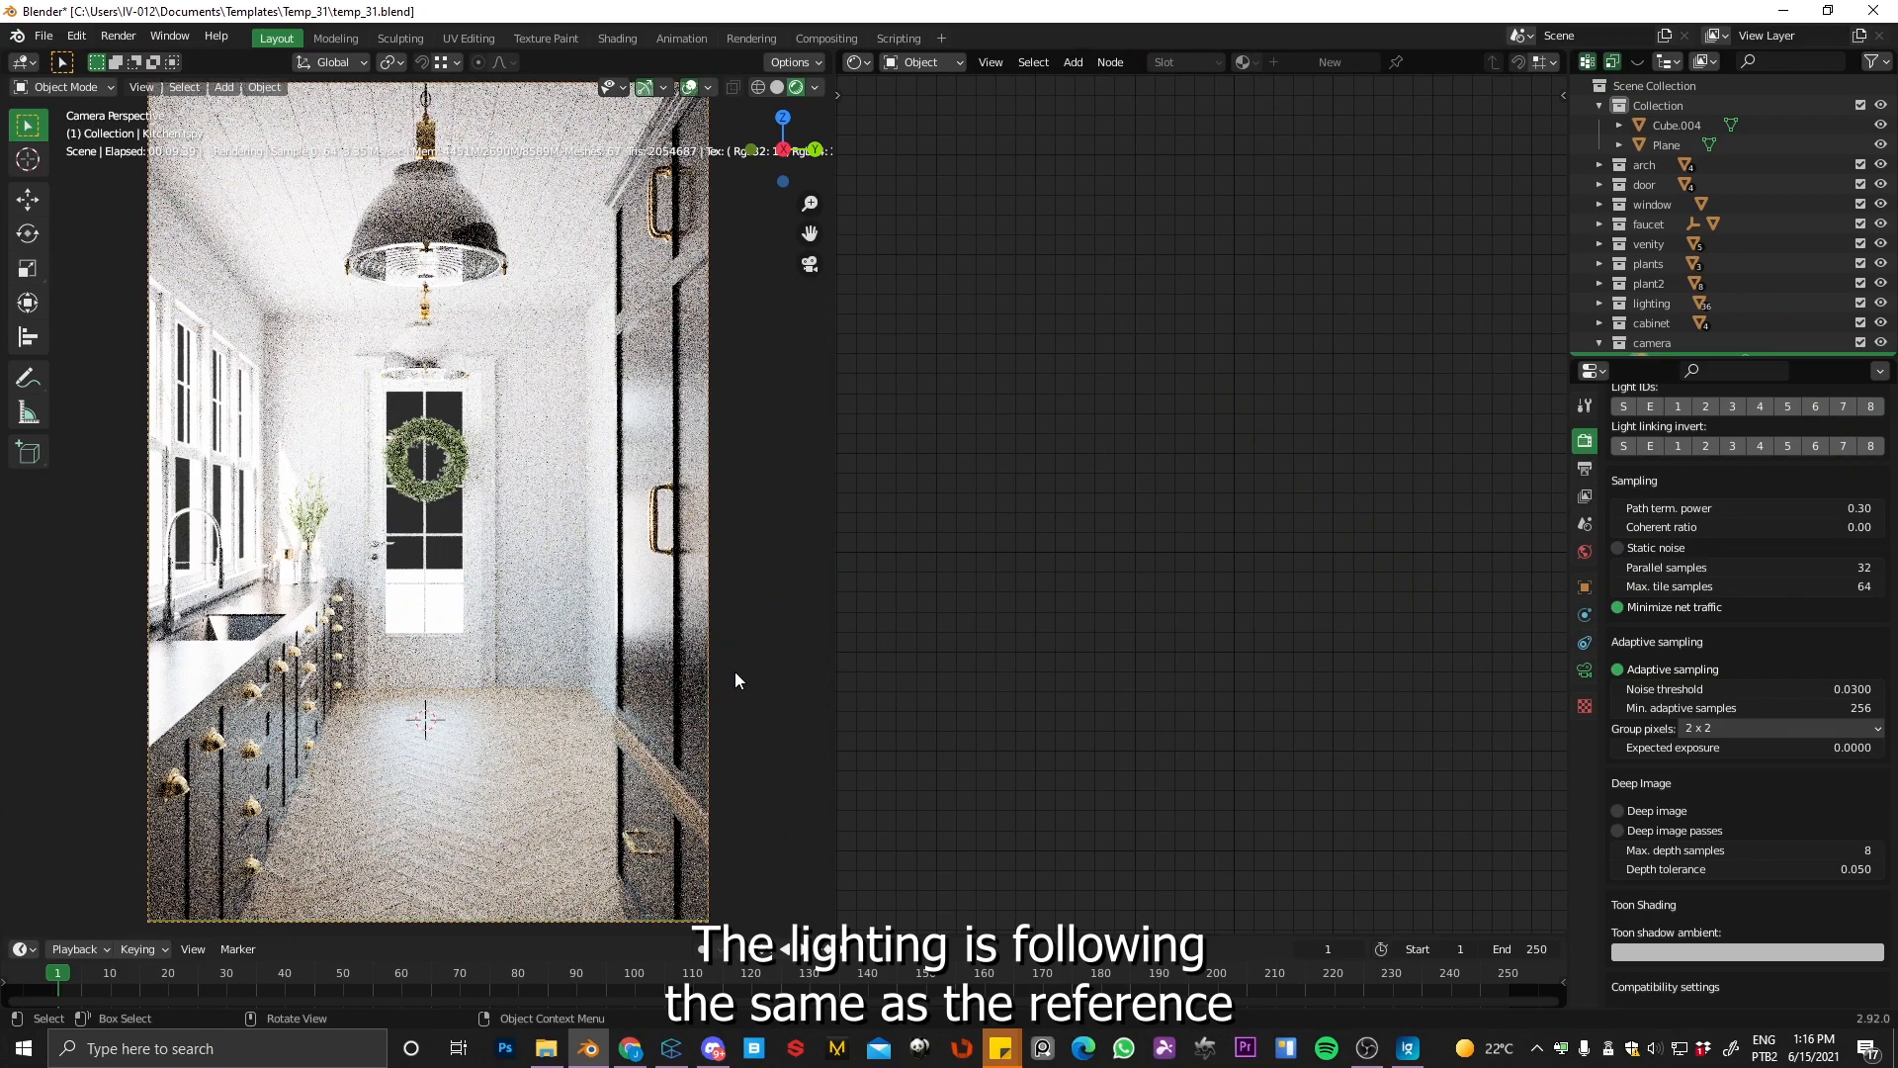
Step: Select the ground plane and darken its material's Albedo color slightly to a light grey
left_click(442, 610)
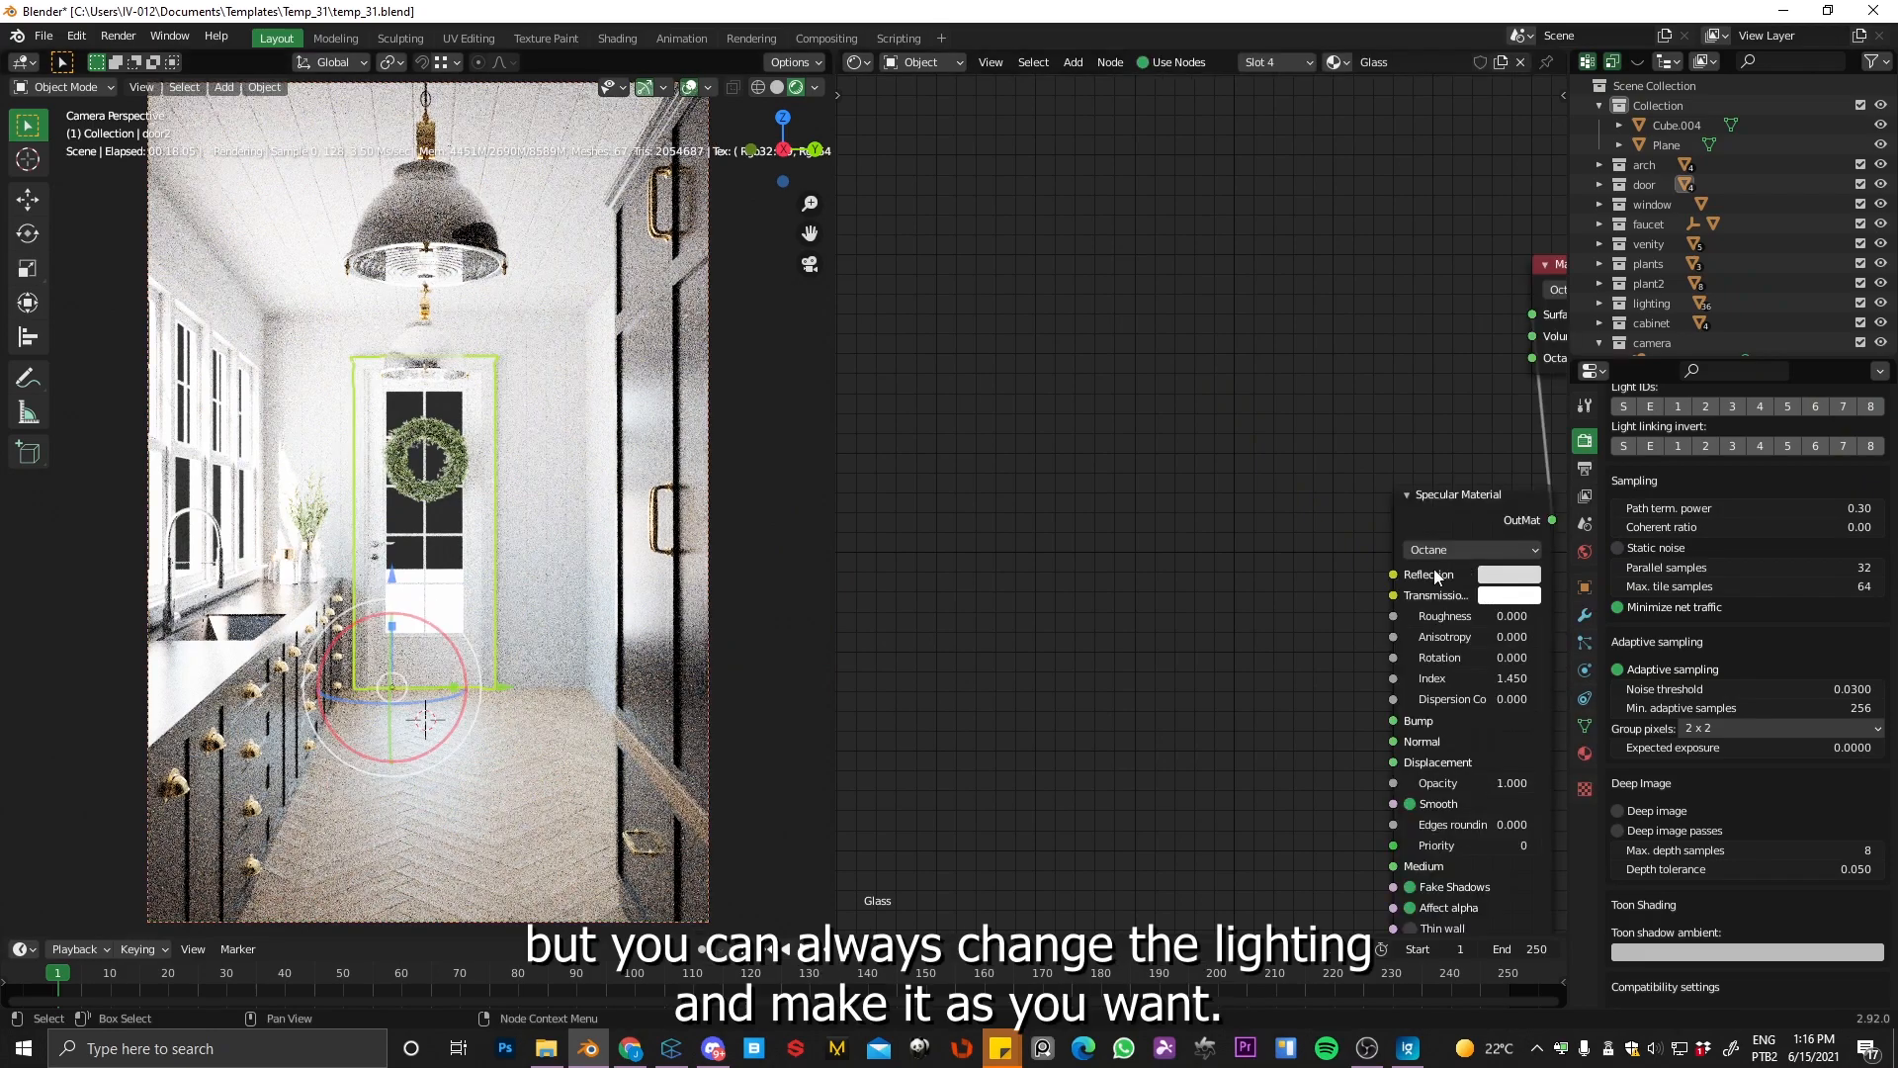
left_click(442, 610)
left_click(1359, 415)
left_click_drag(1500, 149, 1500, 160)
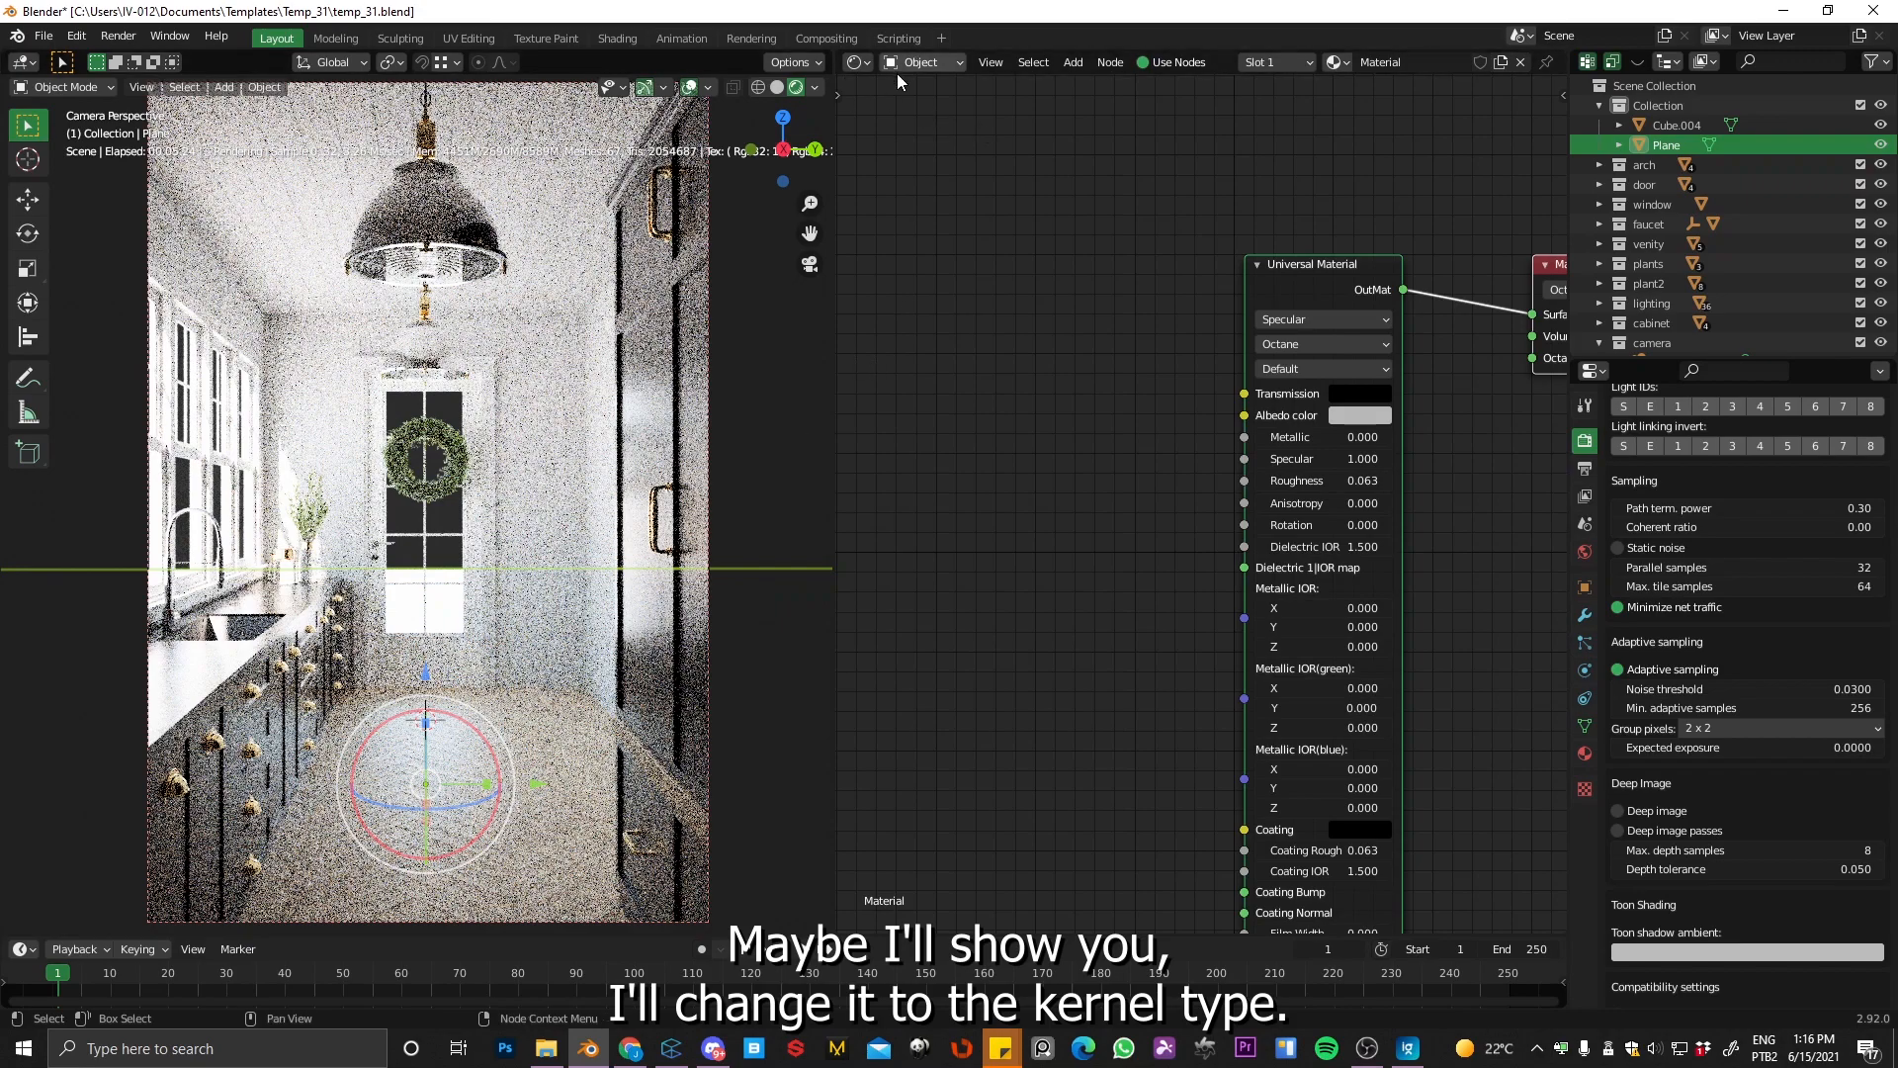
Step: Switch the node editor from object shading to the world nodes and frame the Daylight Environment node
left_click(860, 65)
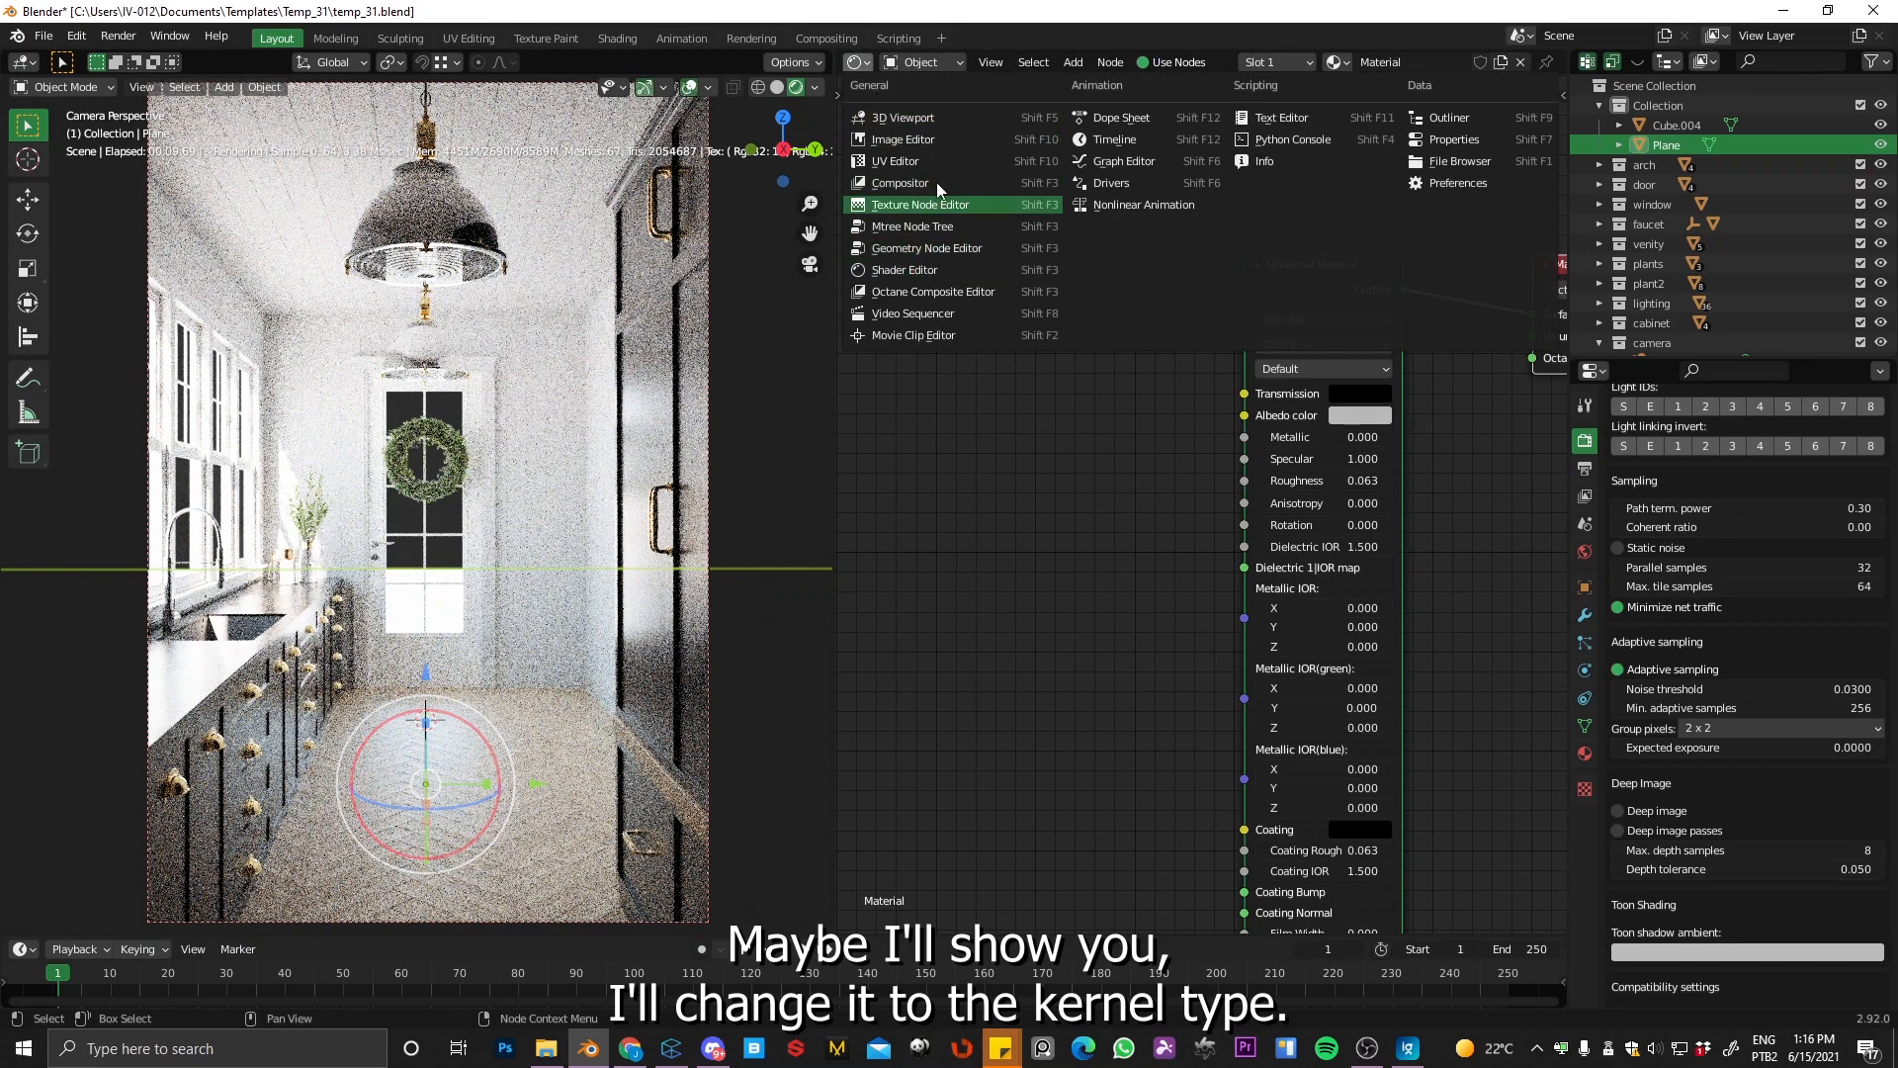
left_click(921, 62)
left_click(927, 152)
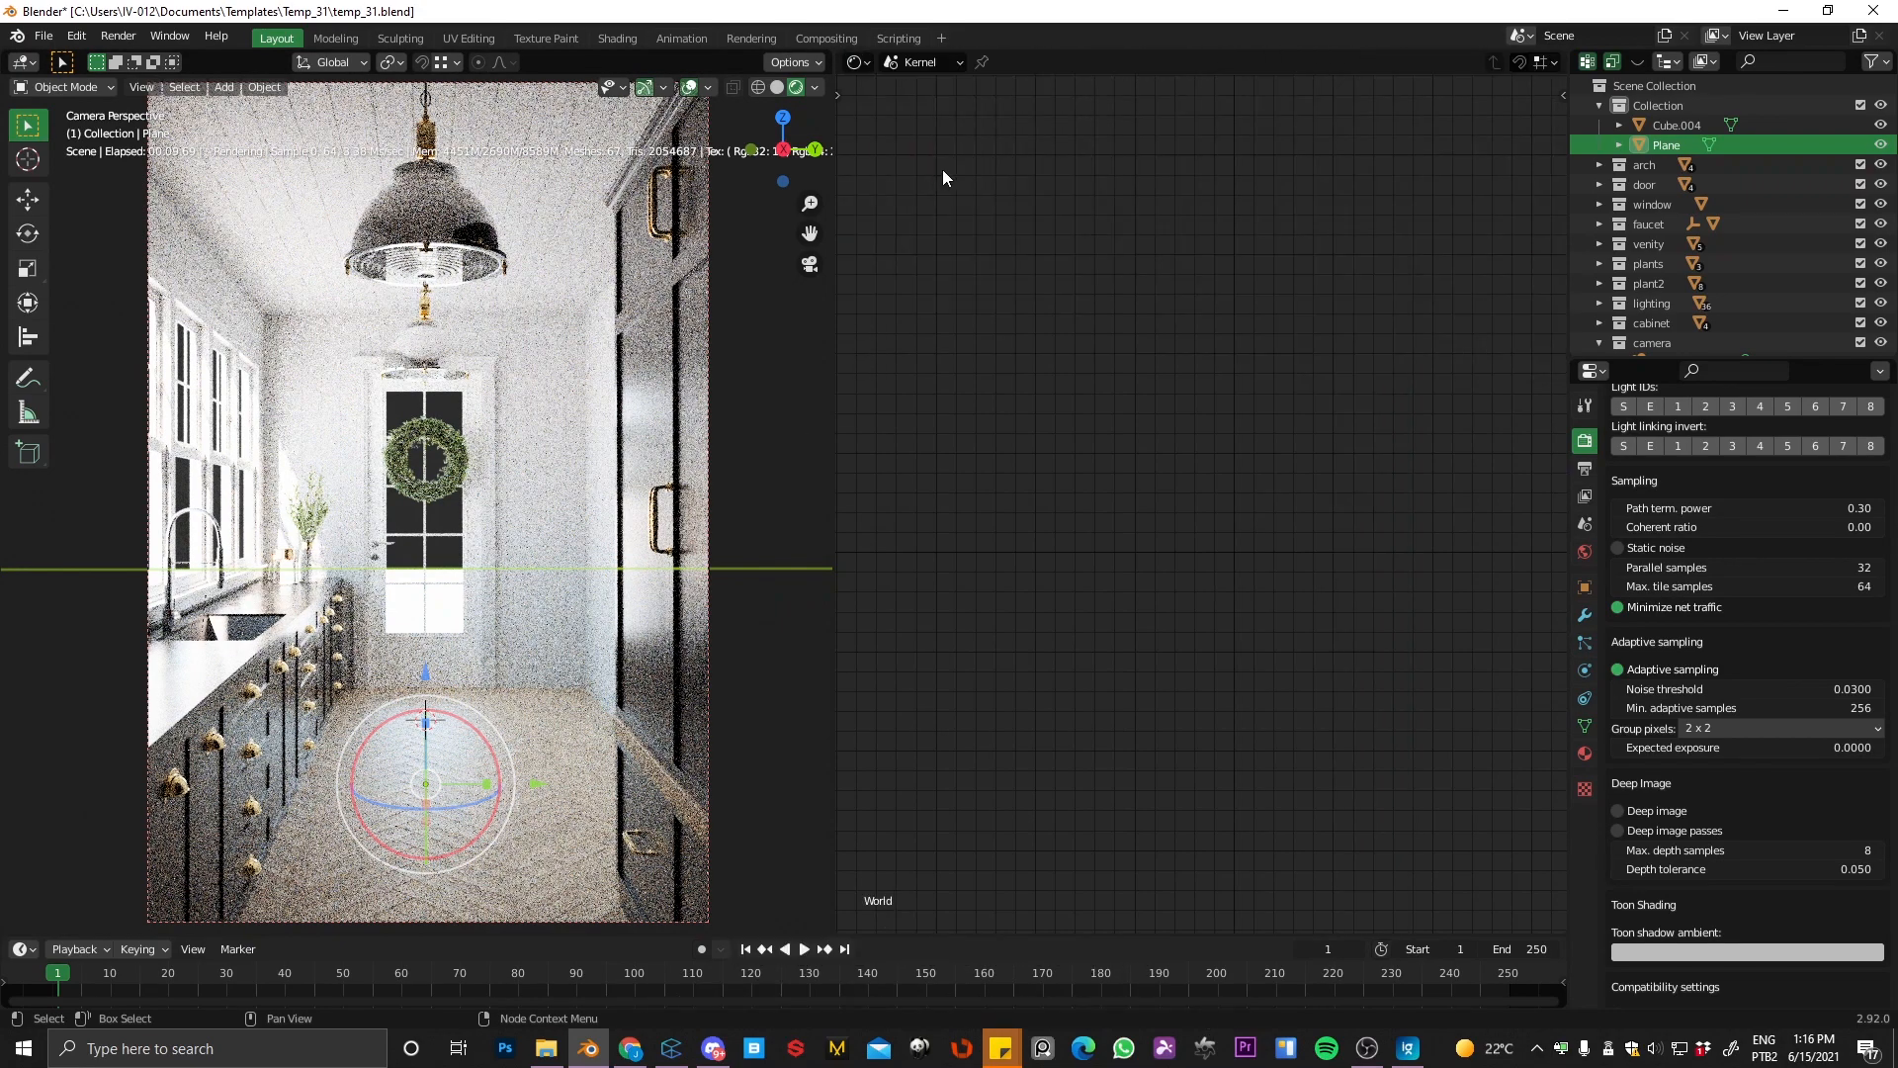
key("Home")
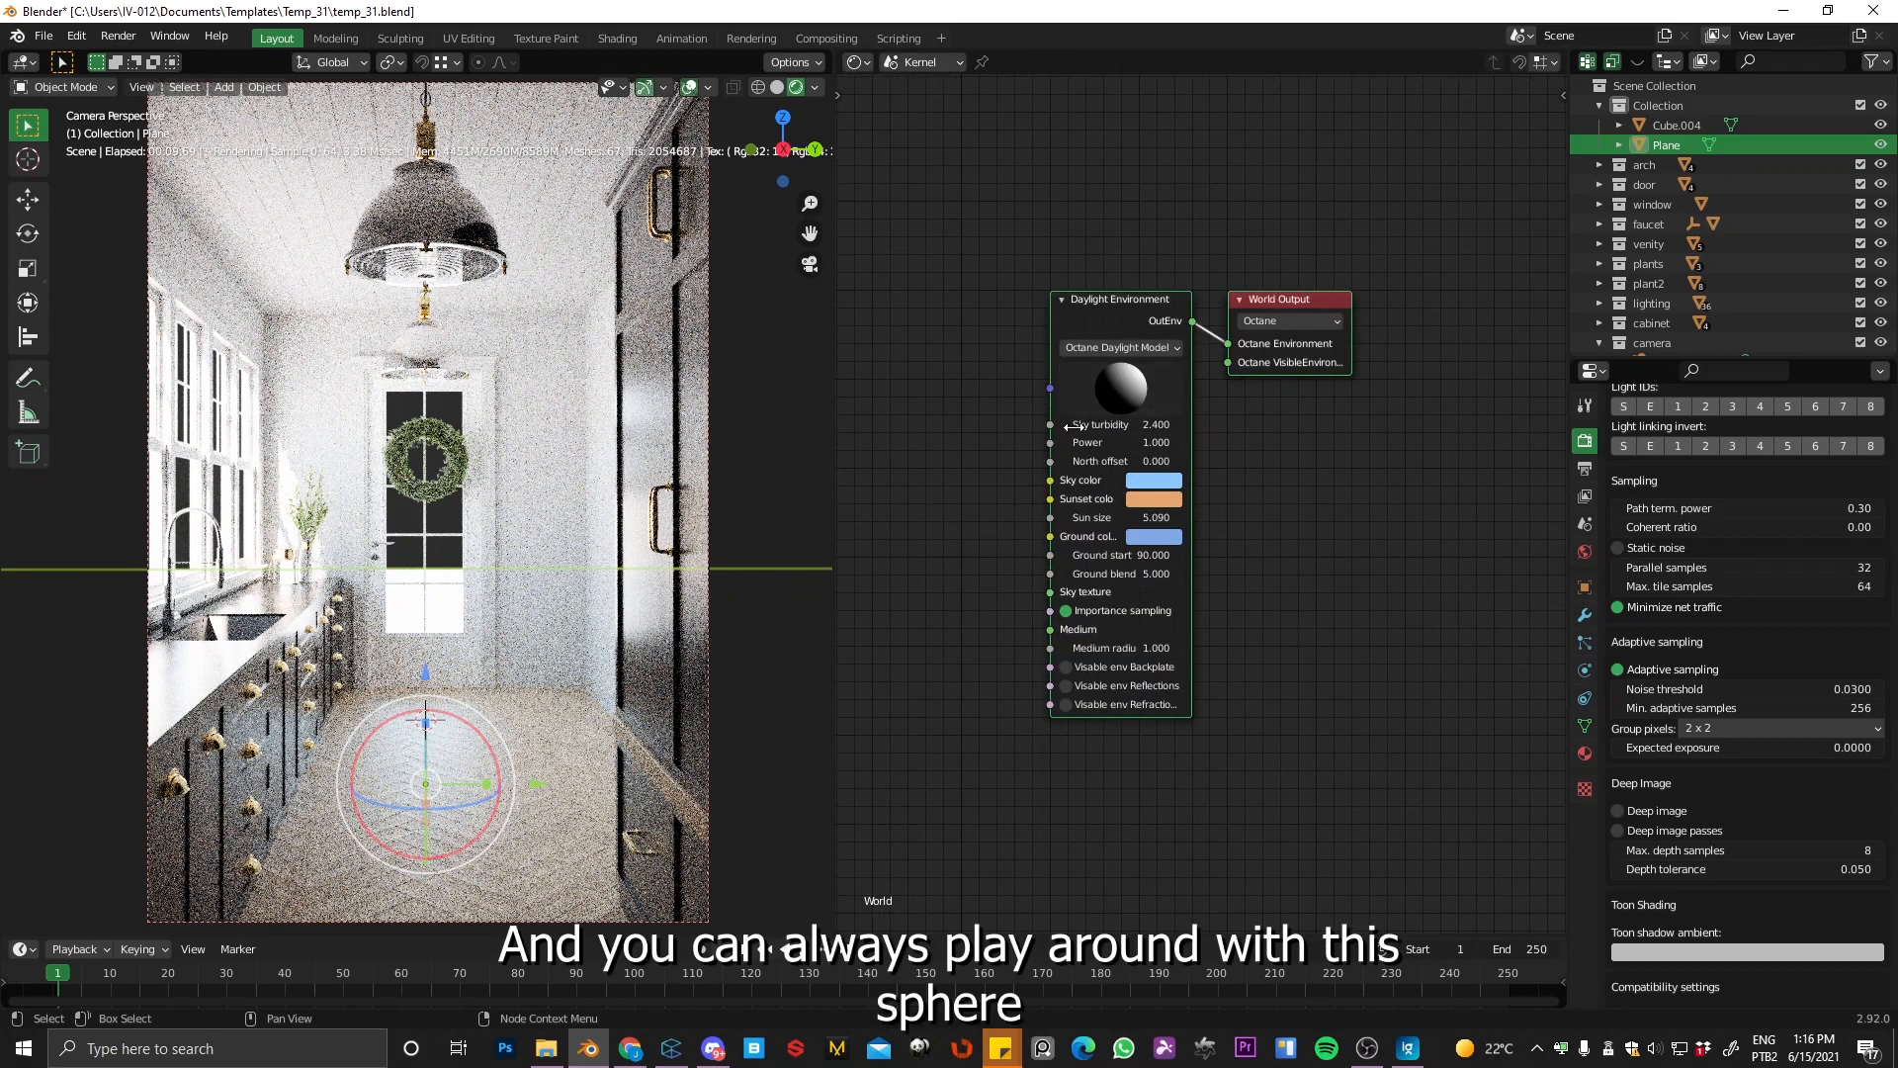
Step: Try other sun directions in the Daylight Environment node and look through the camera's Octane imager settings
left_click_drag(1129, 383, 1111, 396)
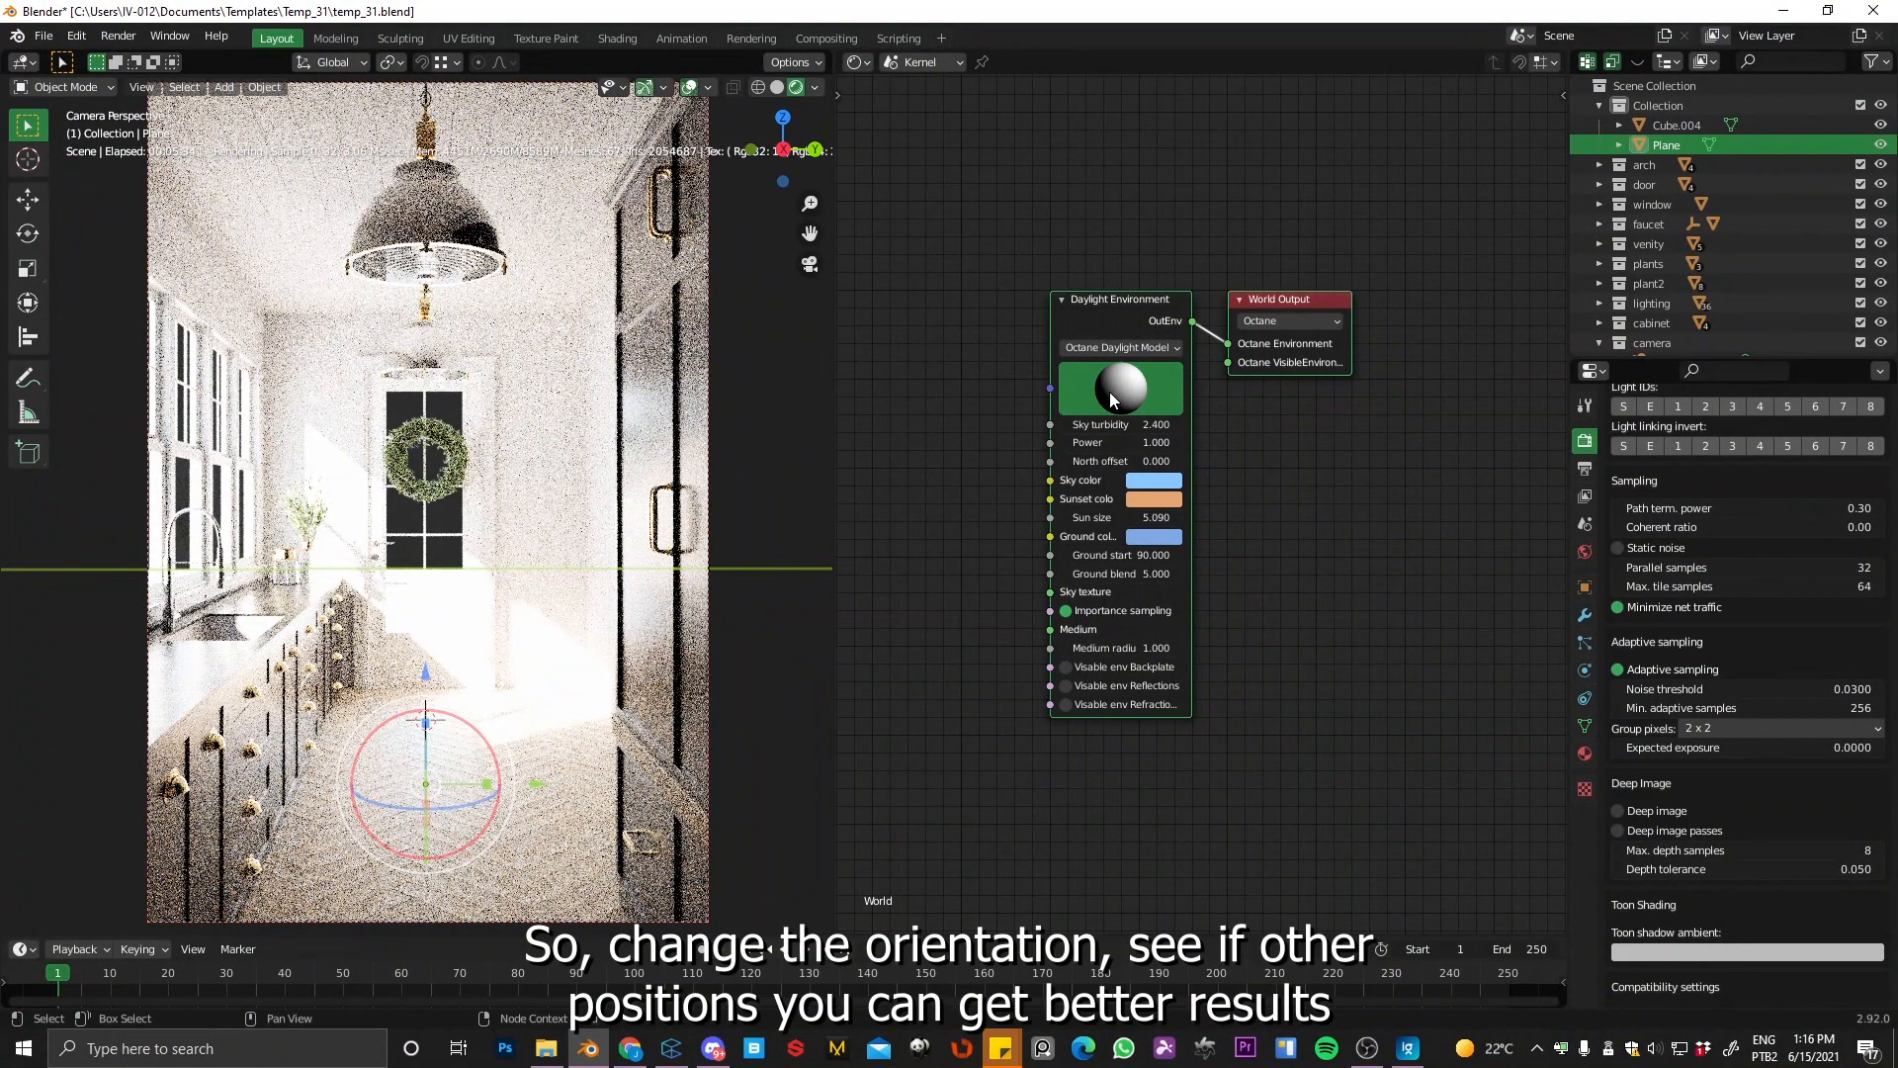
left_click_drag(1109, 390, 1085, 420)
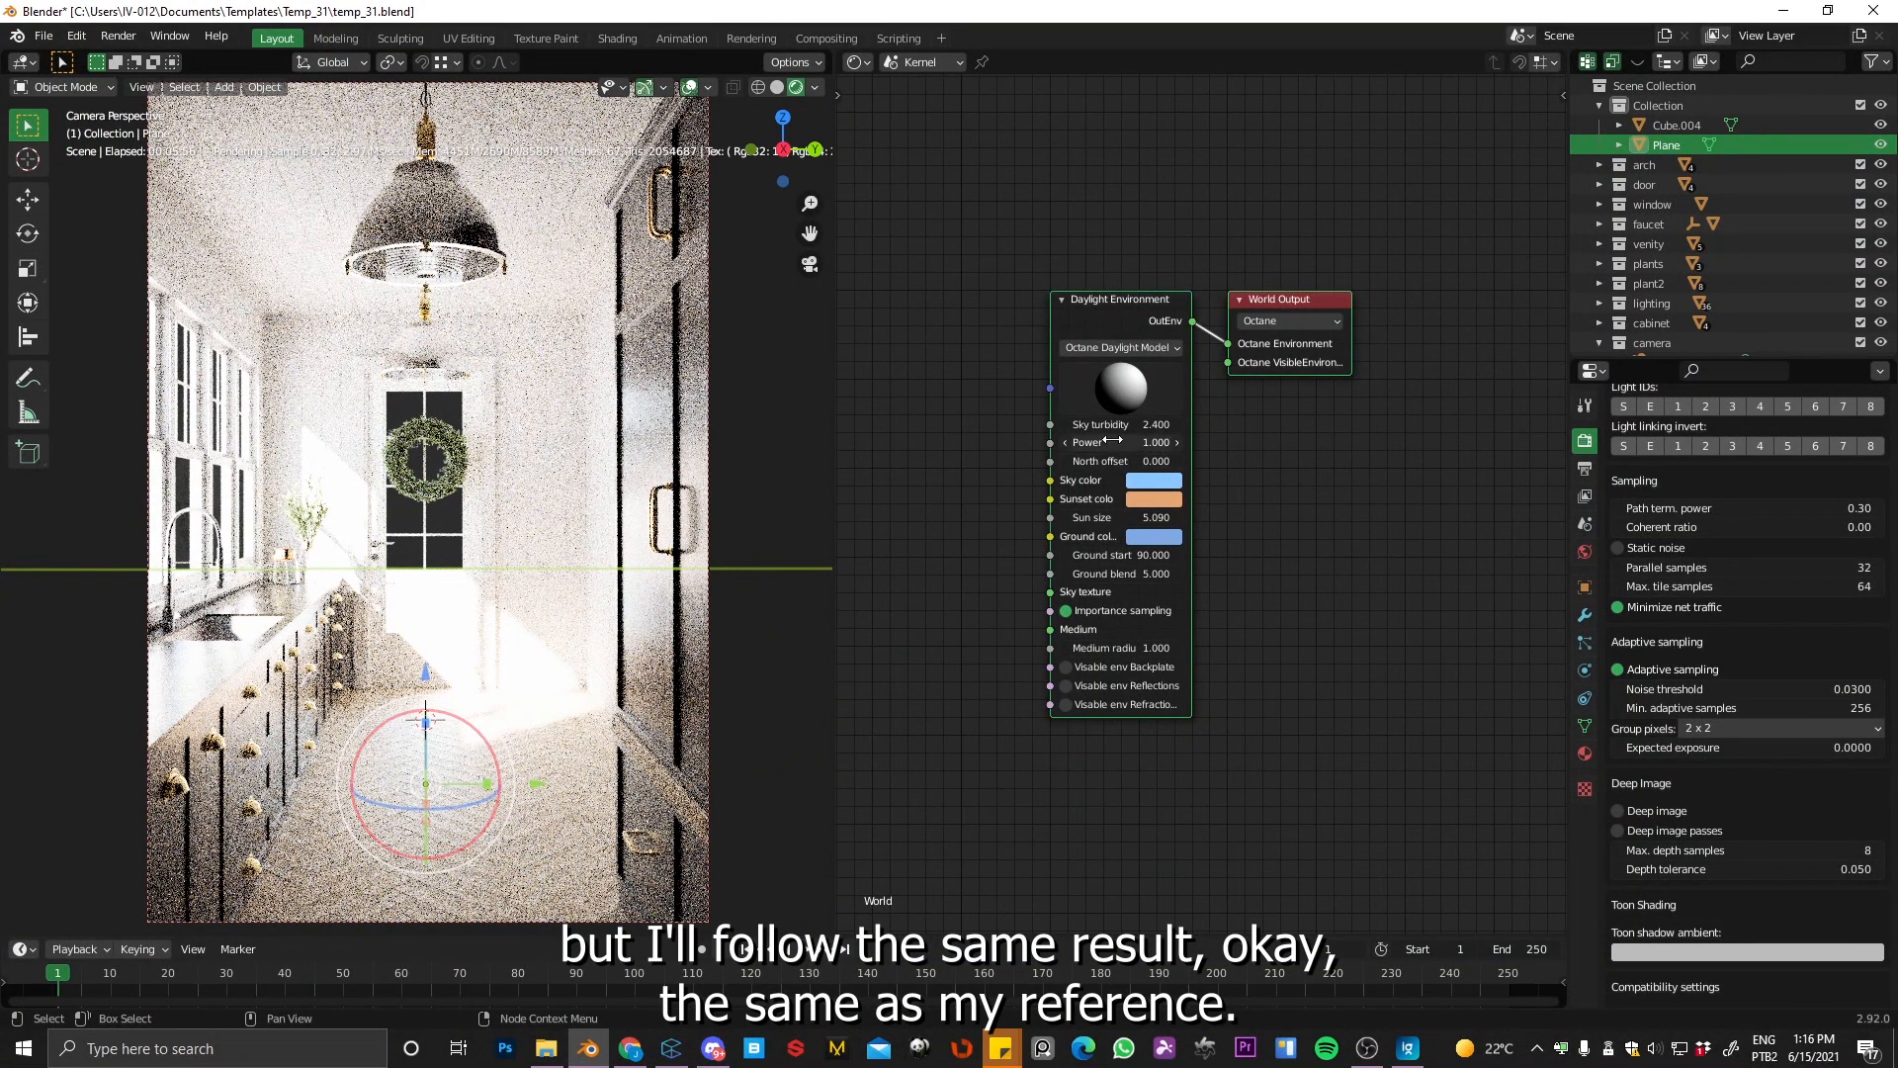
left_click(712, 553)
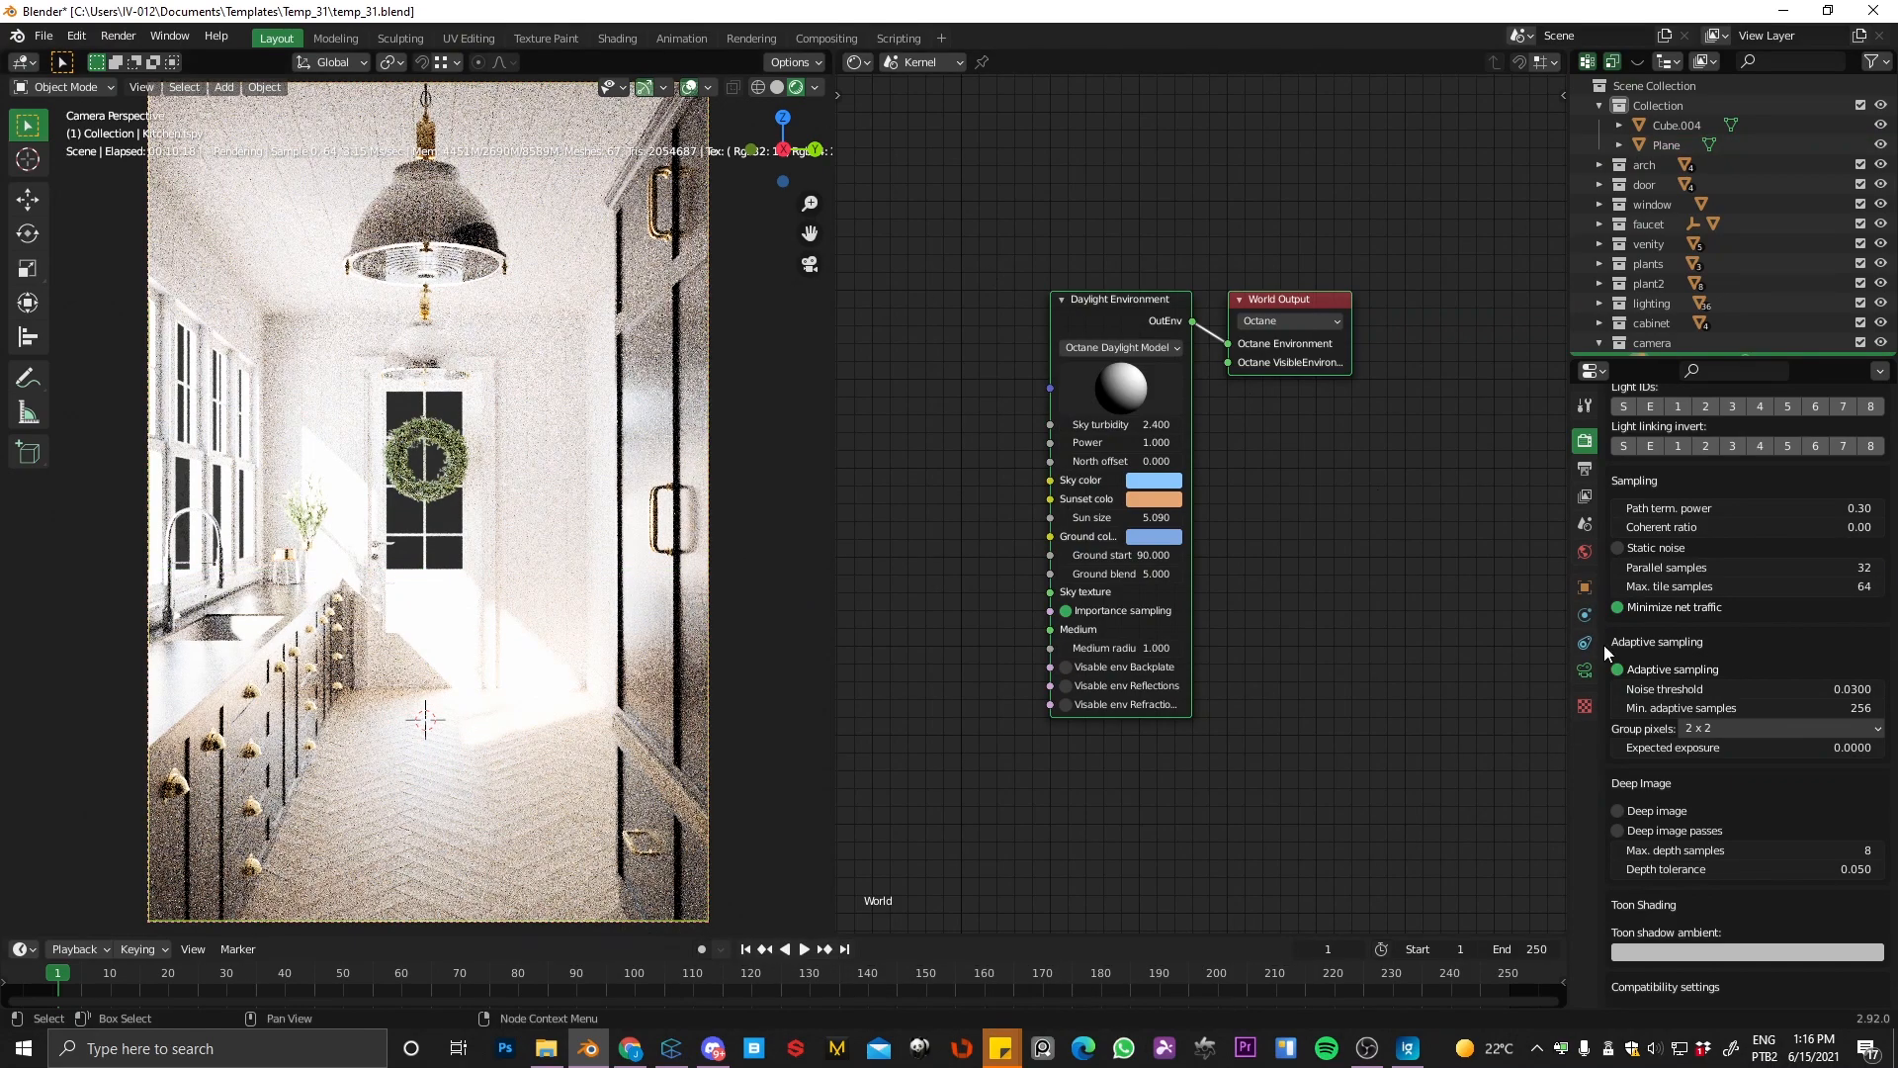
left_click(1584, 670)
scroll(1714, 738, "down", 10)
scroll(1714, 738, "down", 10)
left_click_drag(1561, 712, 1515, 698)
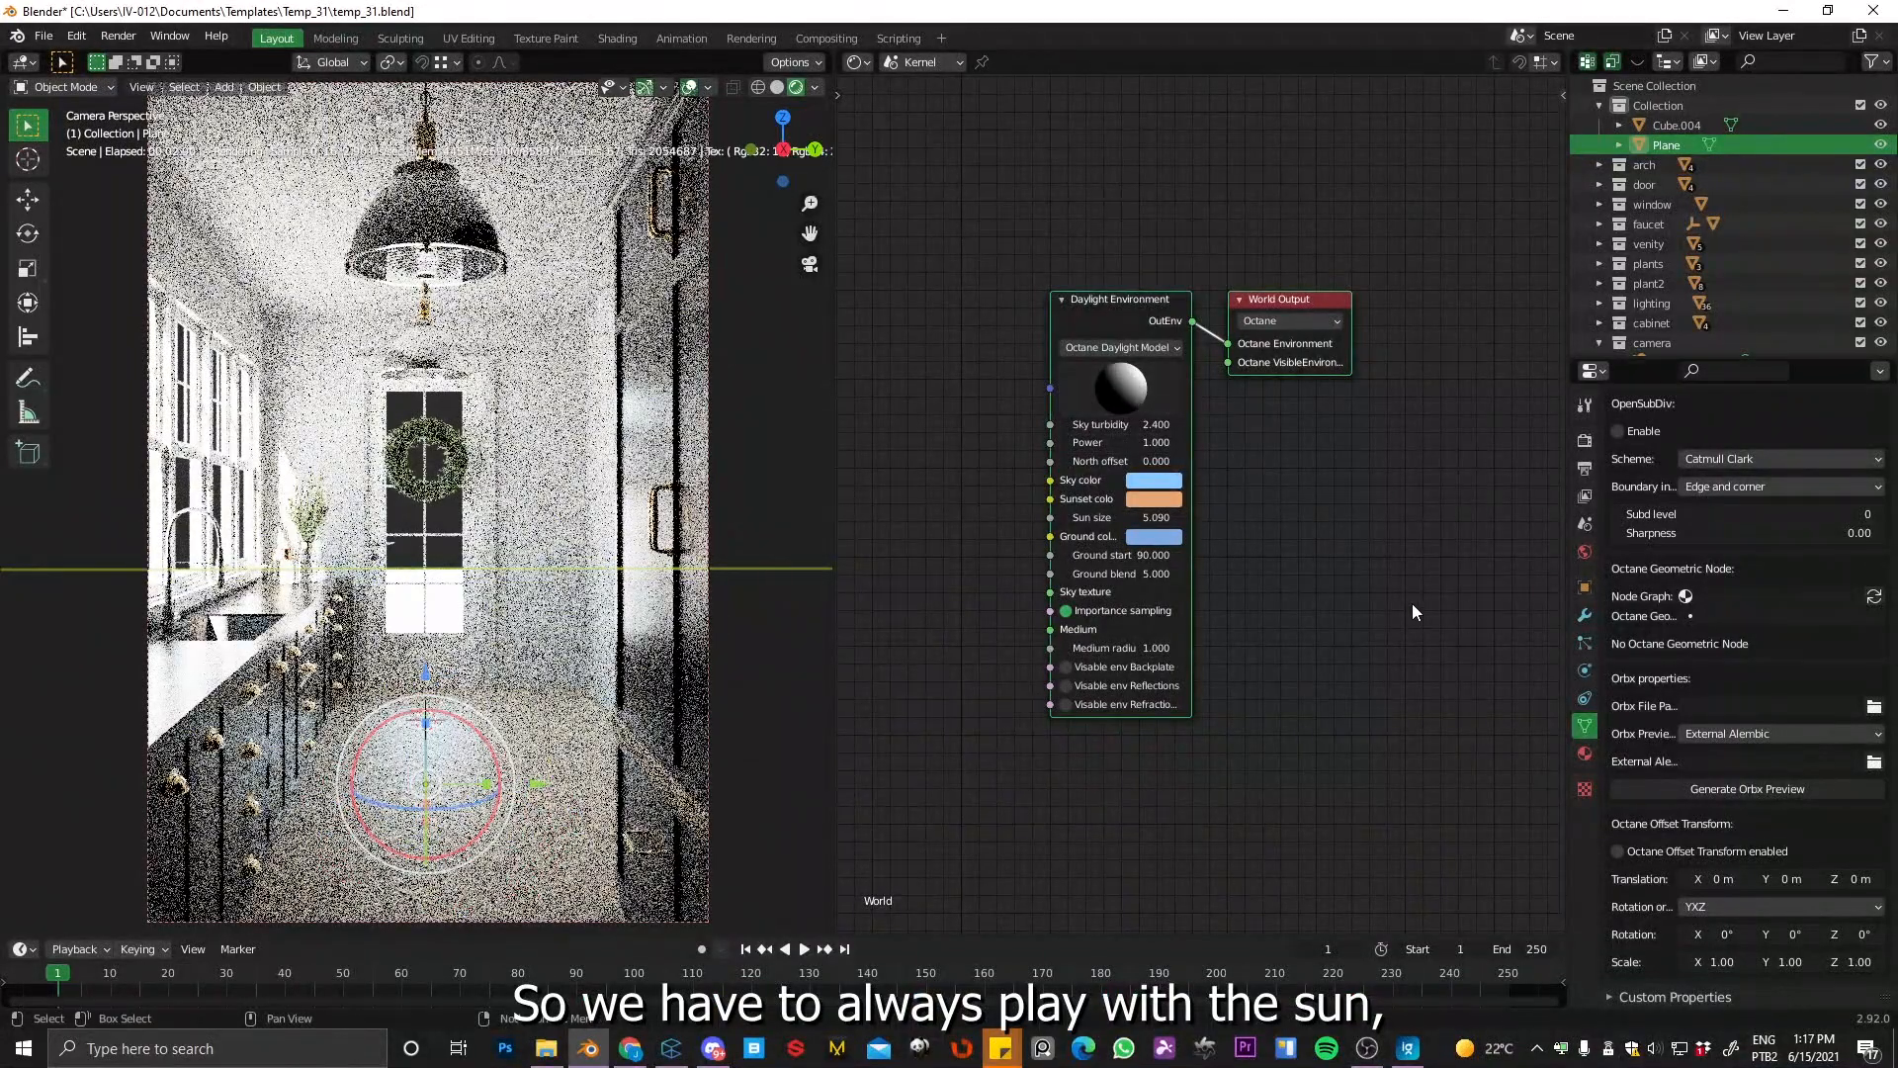
Step: In the kitchen camera's Octane imager, set Gamma to 0.90 and Vignetting to 0.00
left_click(708, 609)
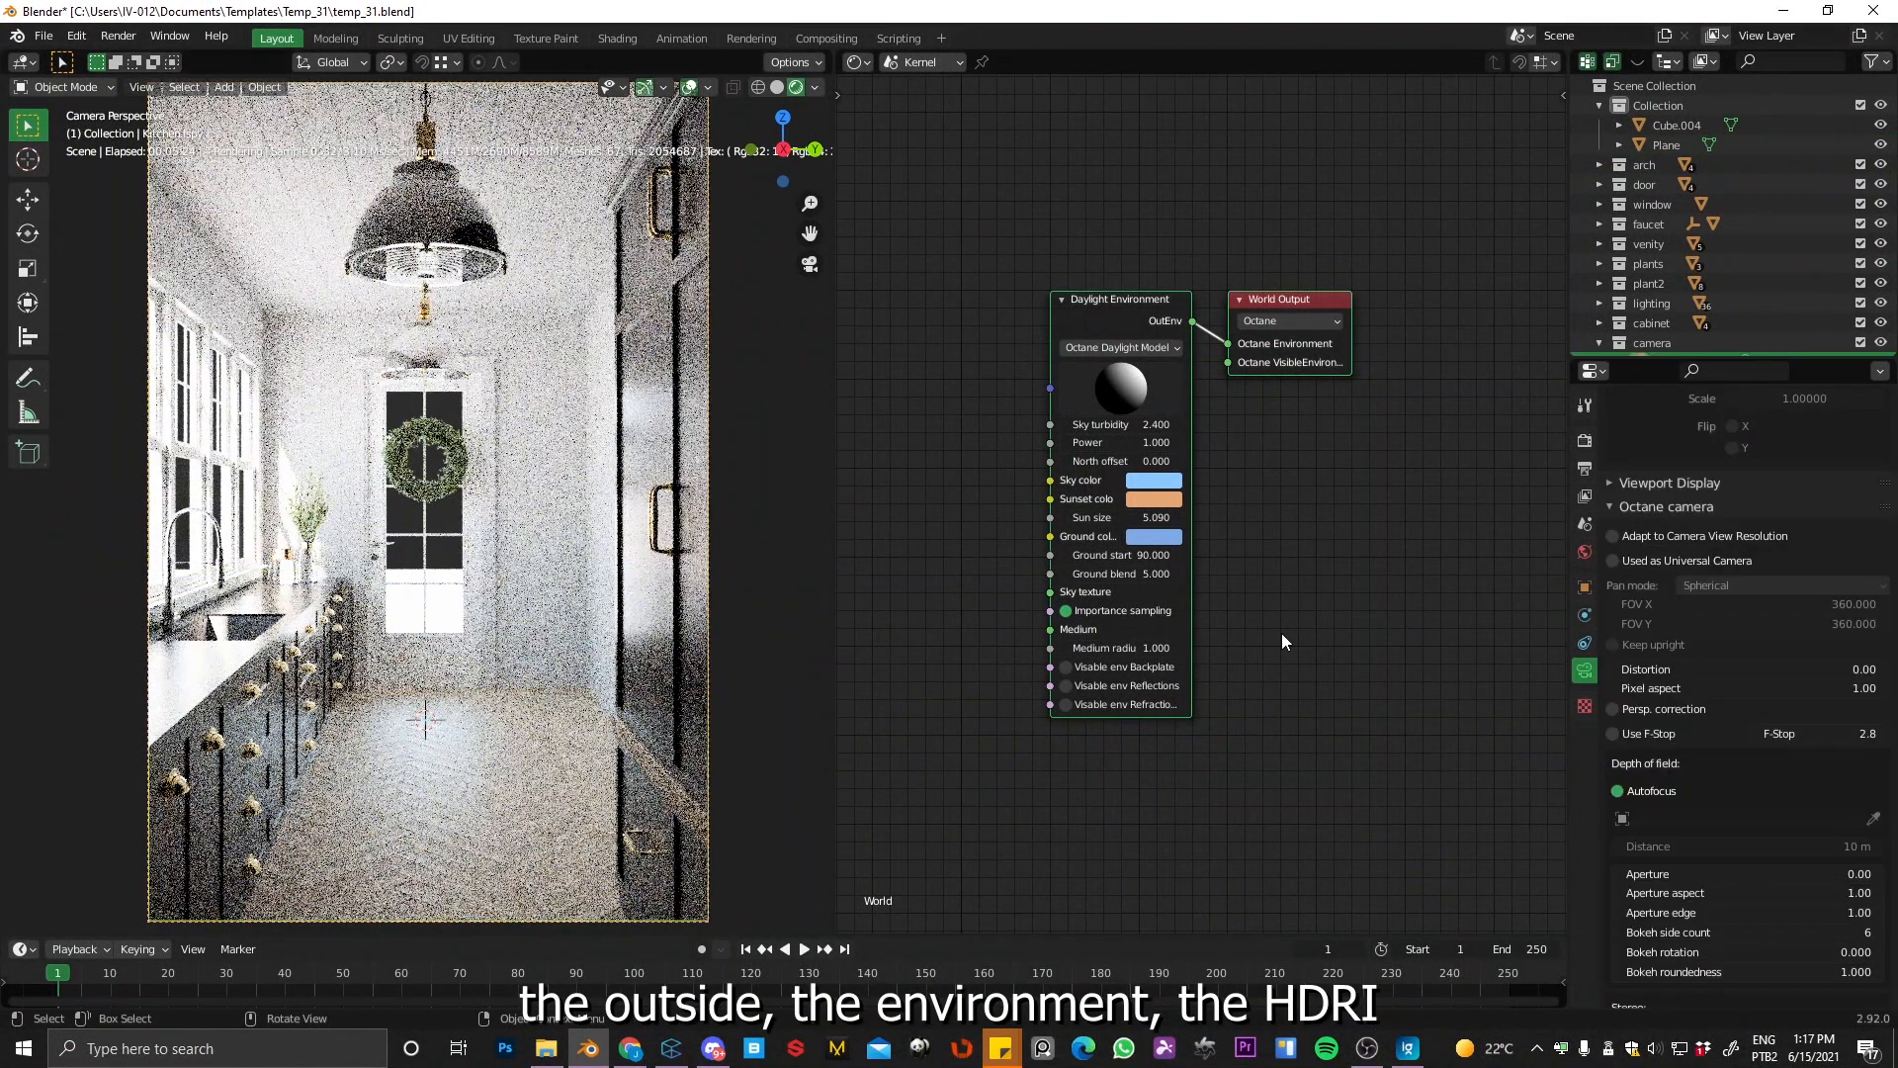
scroll(1783, 814, "down", 15)
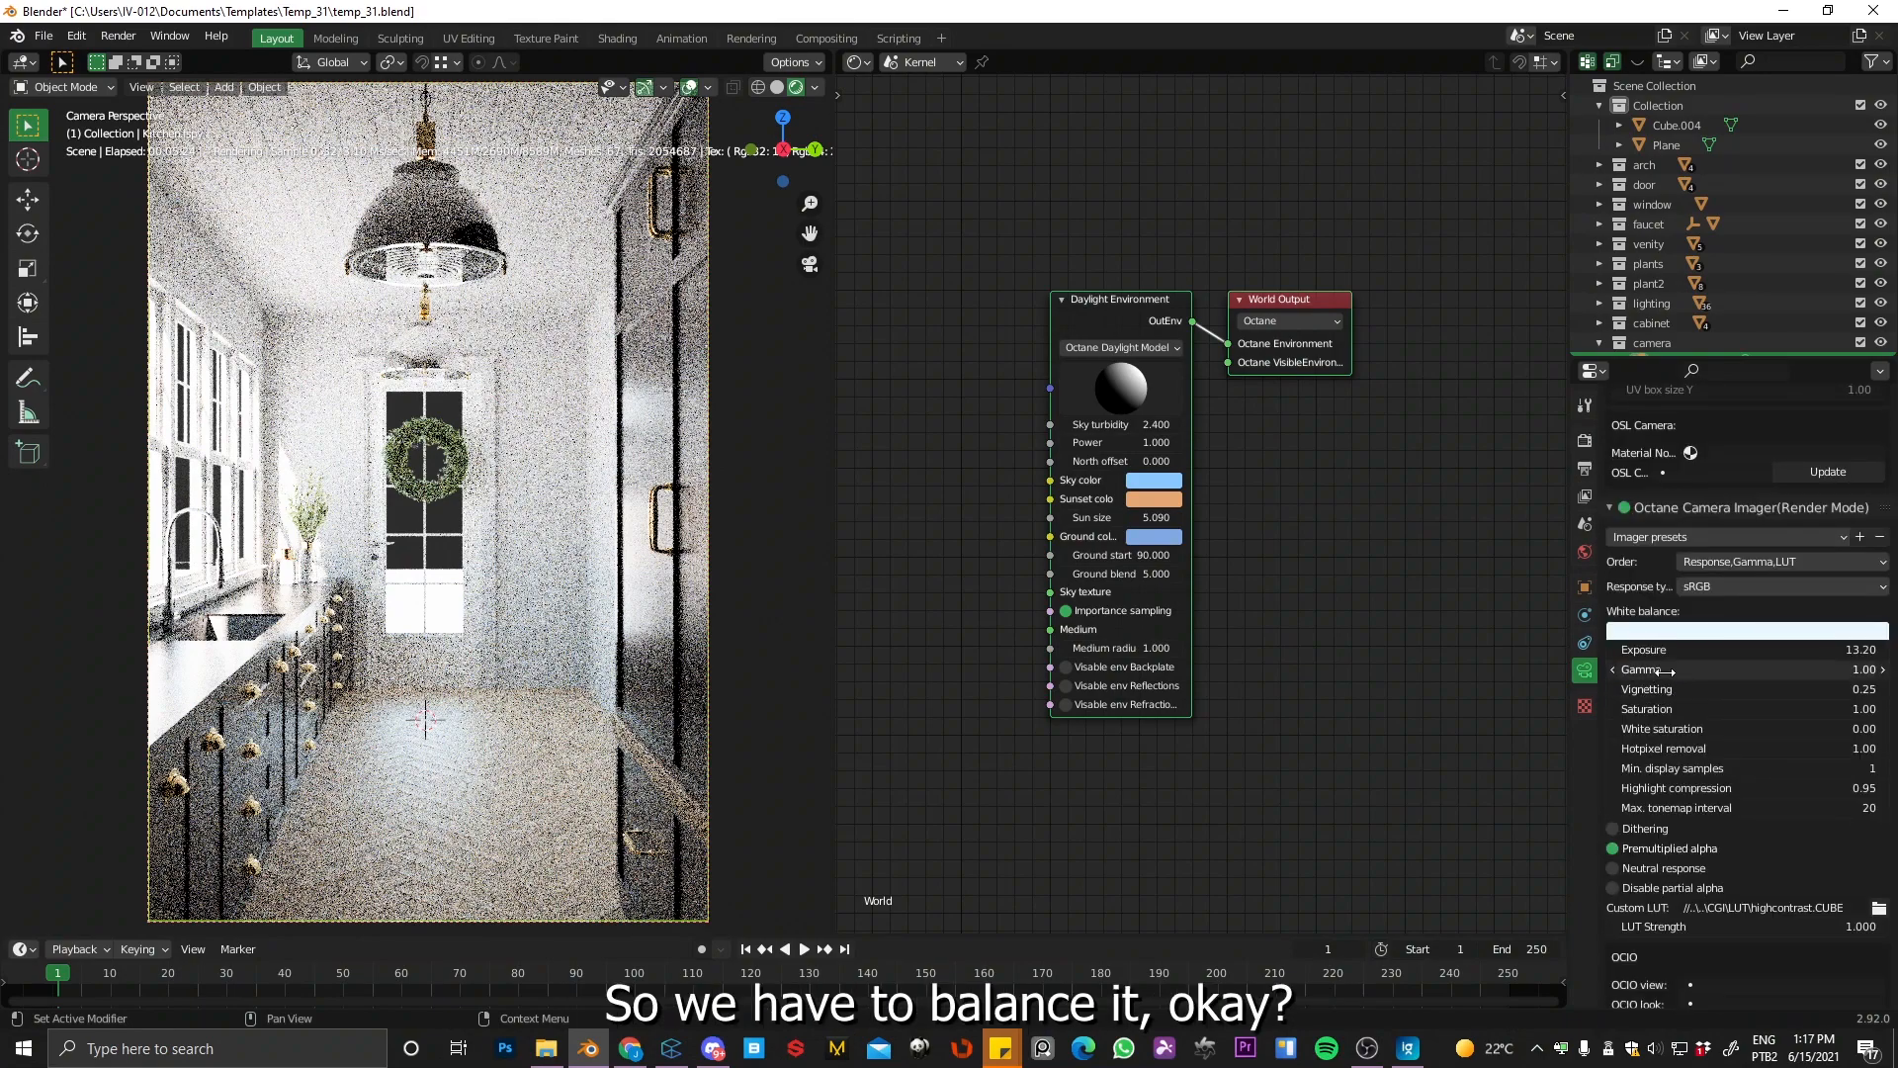
left_click_drag(1656, 672, 1633, 671)
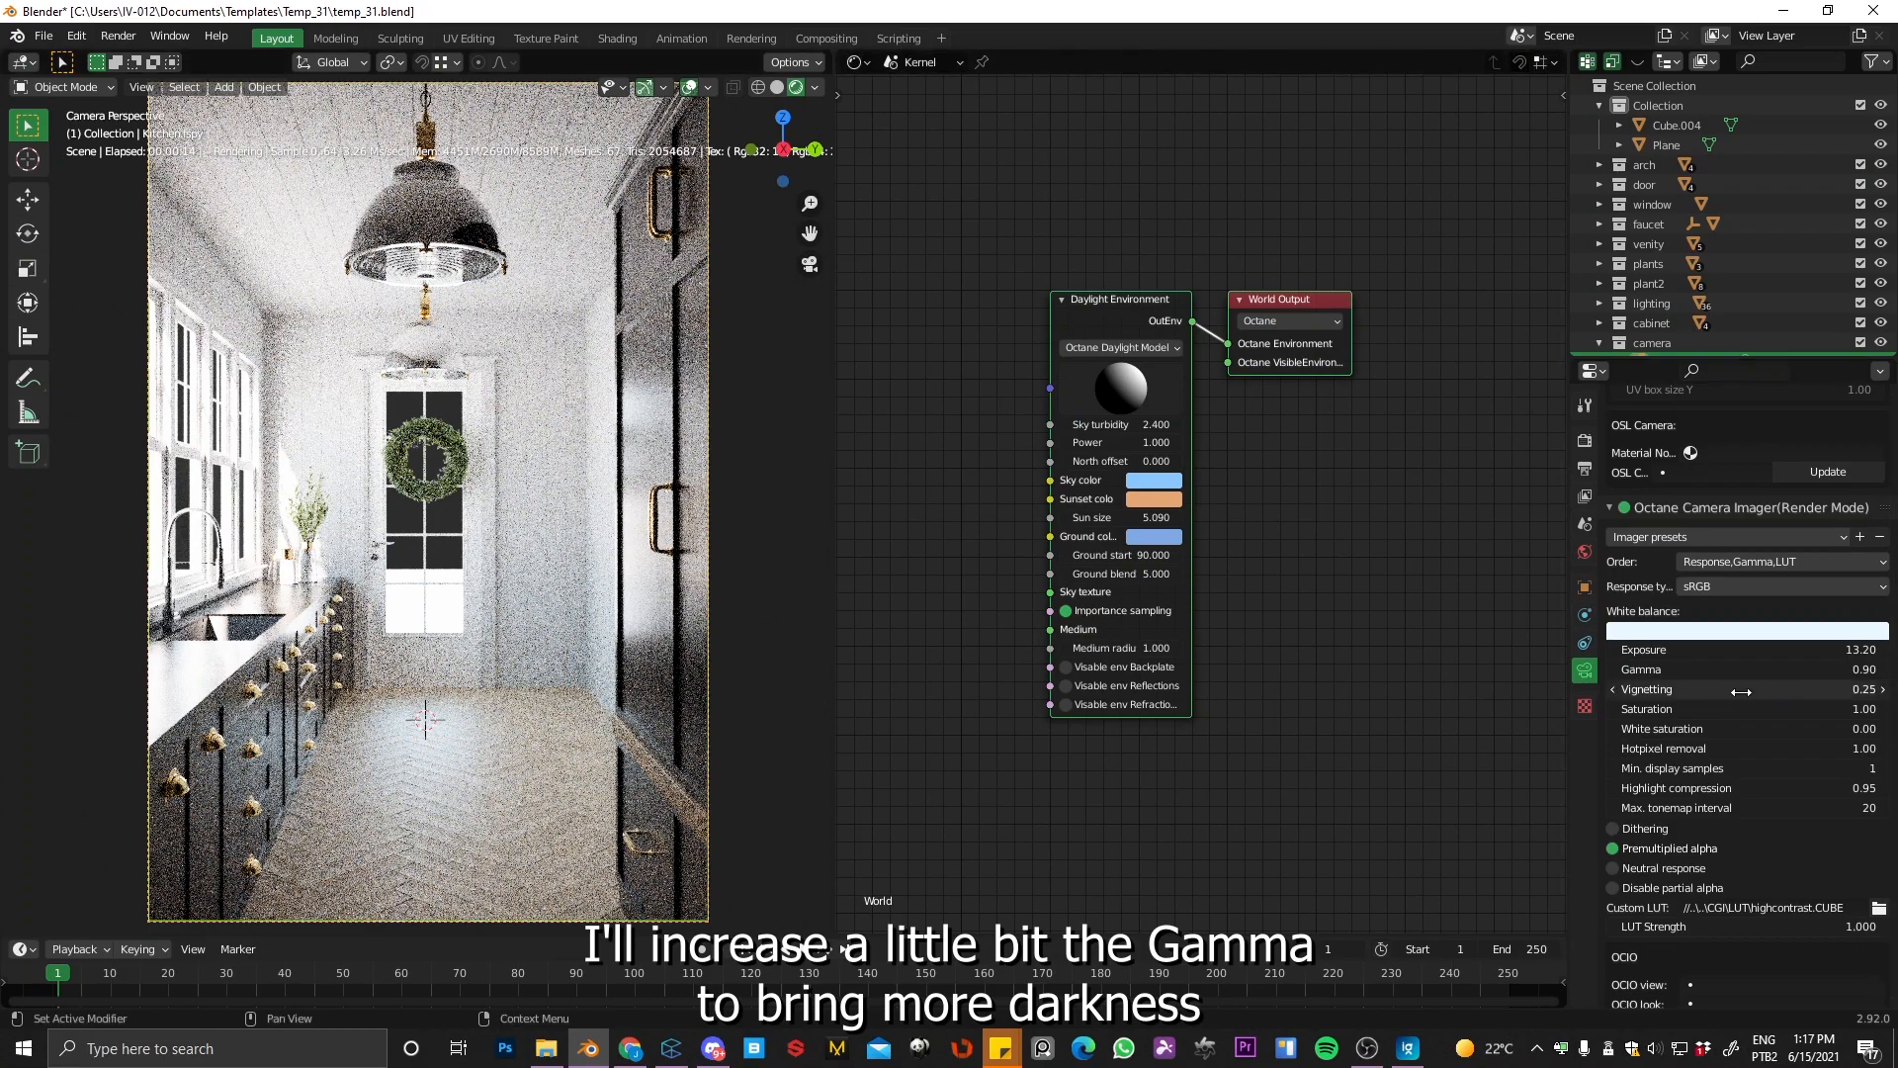
left_click_drag(1725, 694, 1671, 689)
left_click_drag(1536, 688, 1465, 689)
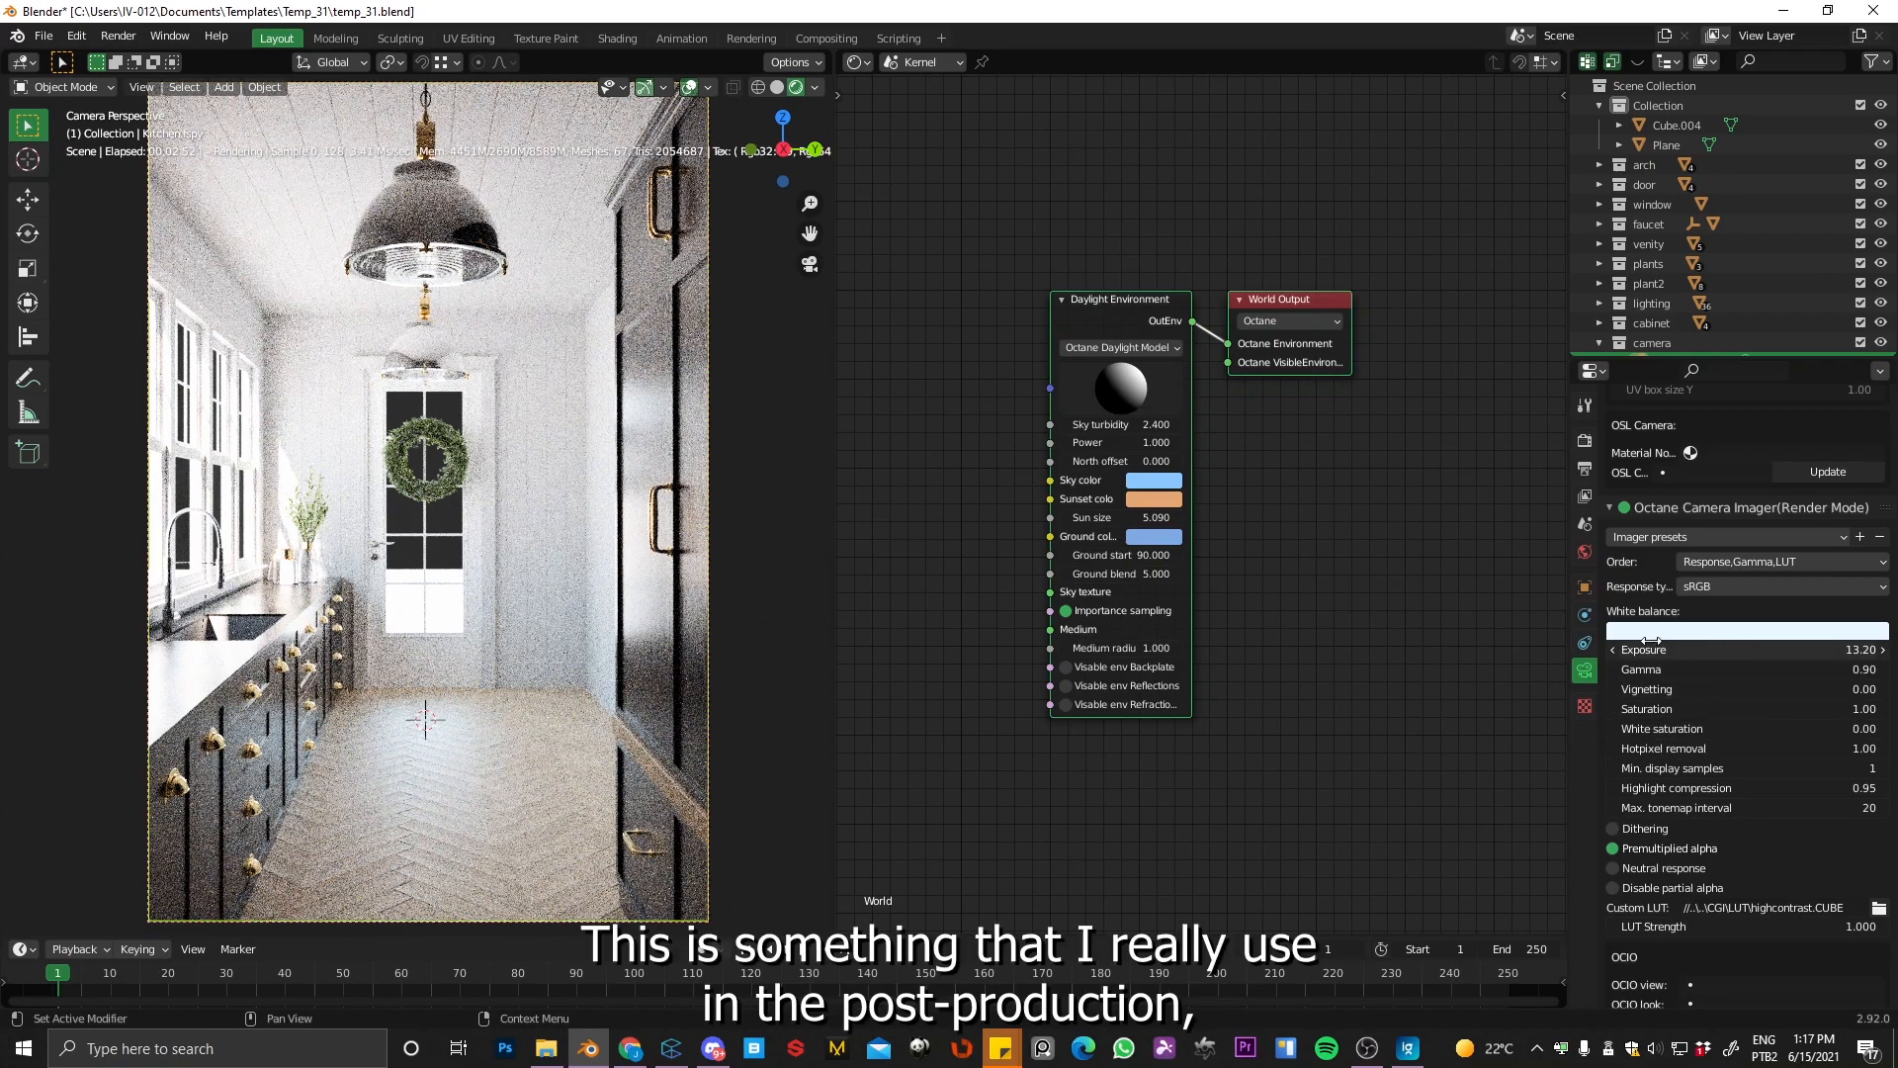
Step: Enable Octane Post Processing for the camera and set Glare power to 0.107
scroll(1757, 640, "down", 3)
scroll(1715, 613, "down", 8)
scroll(1719, 556, "down", 7)
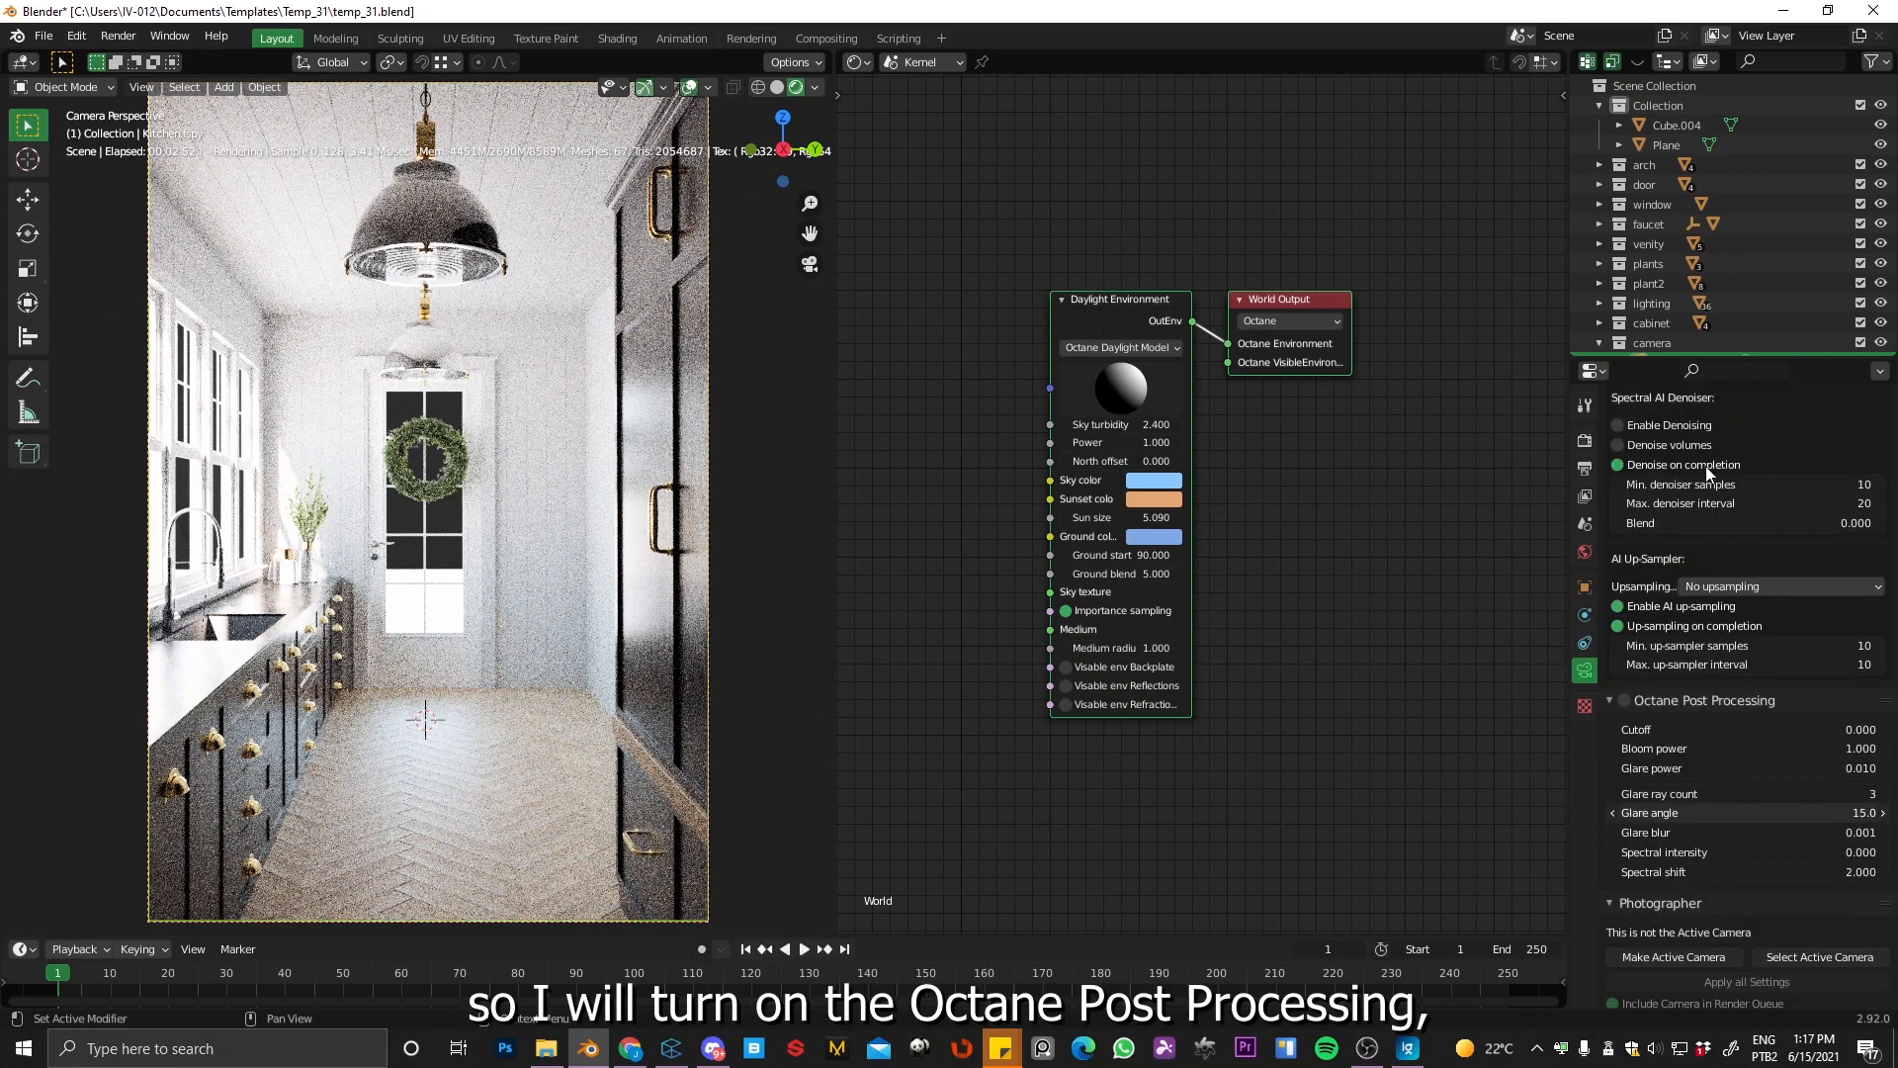
left_click(1623, 570)
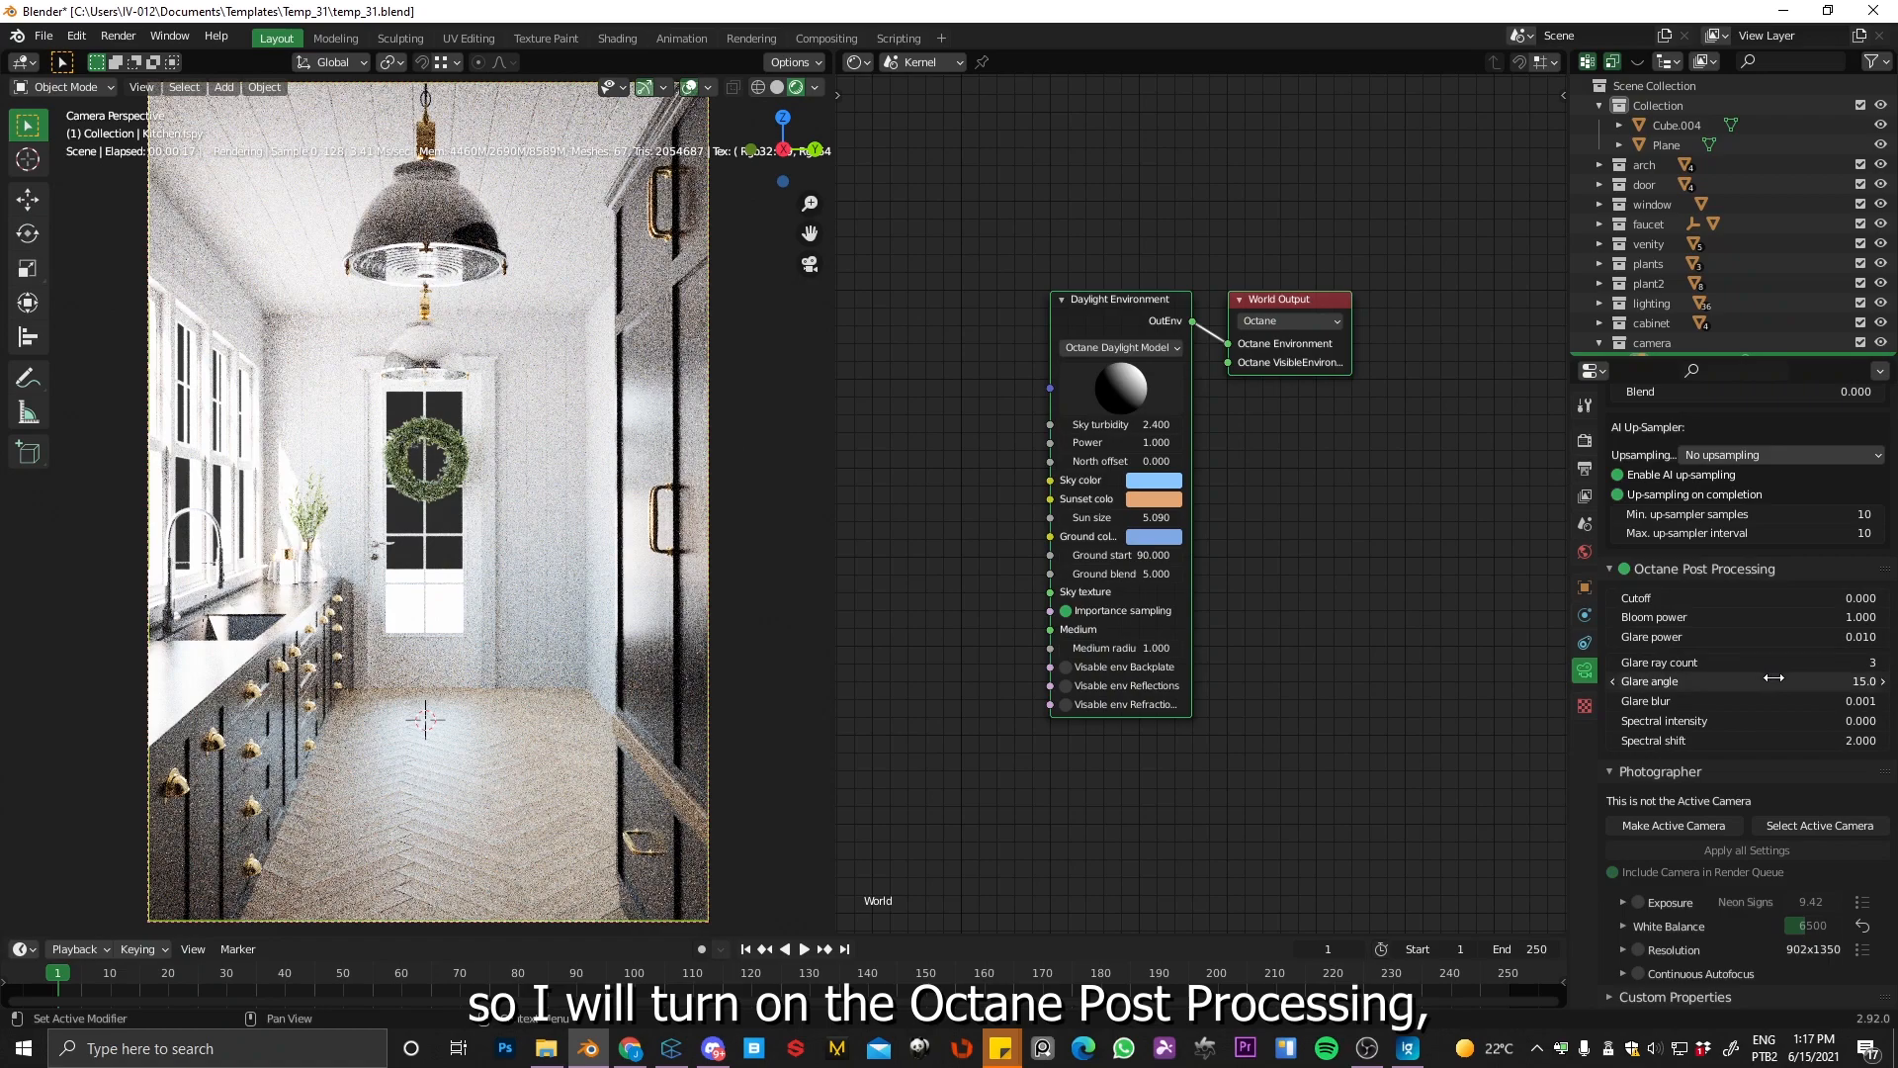
left_click_drag(1691, 638, 1558, 673)
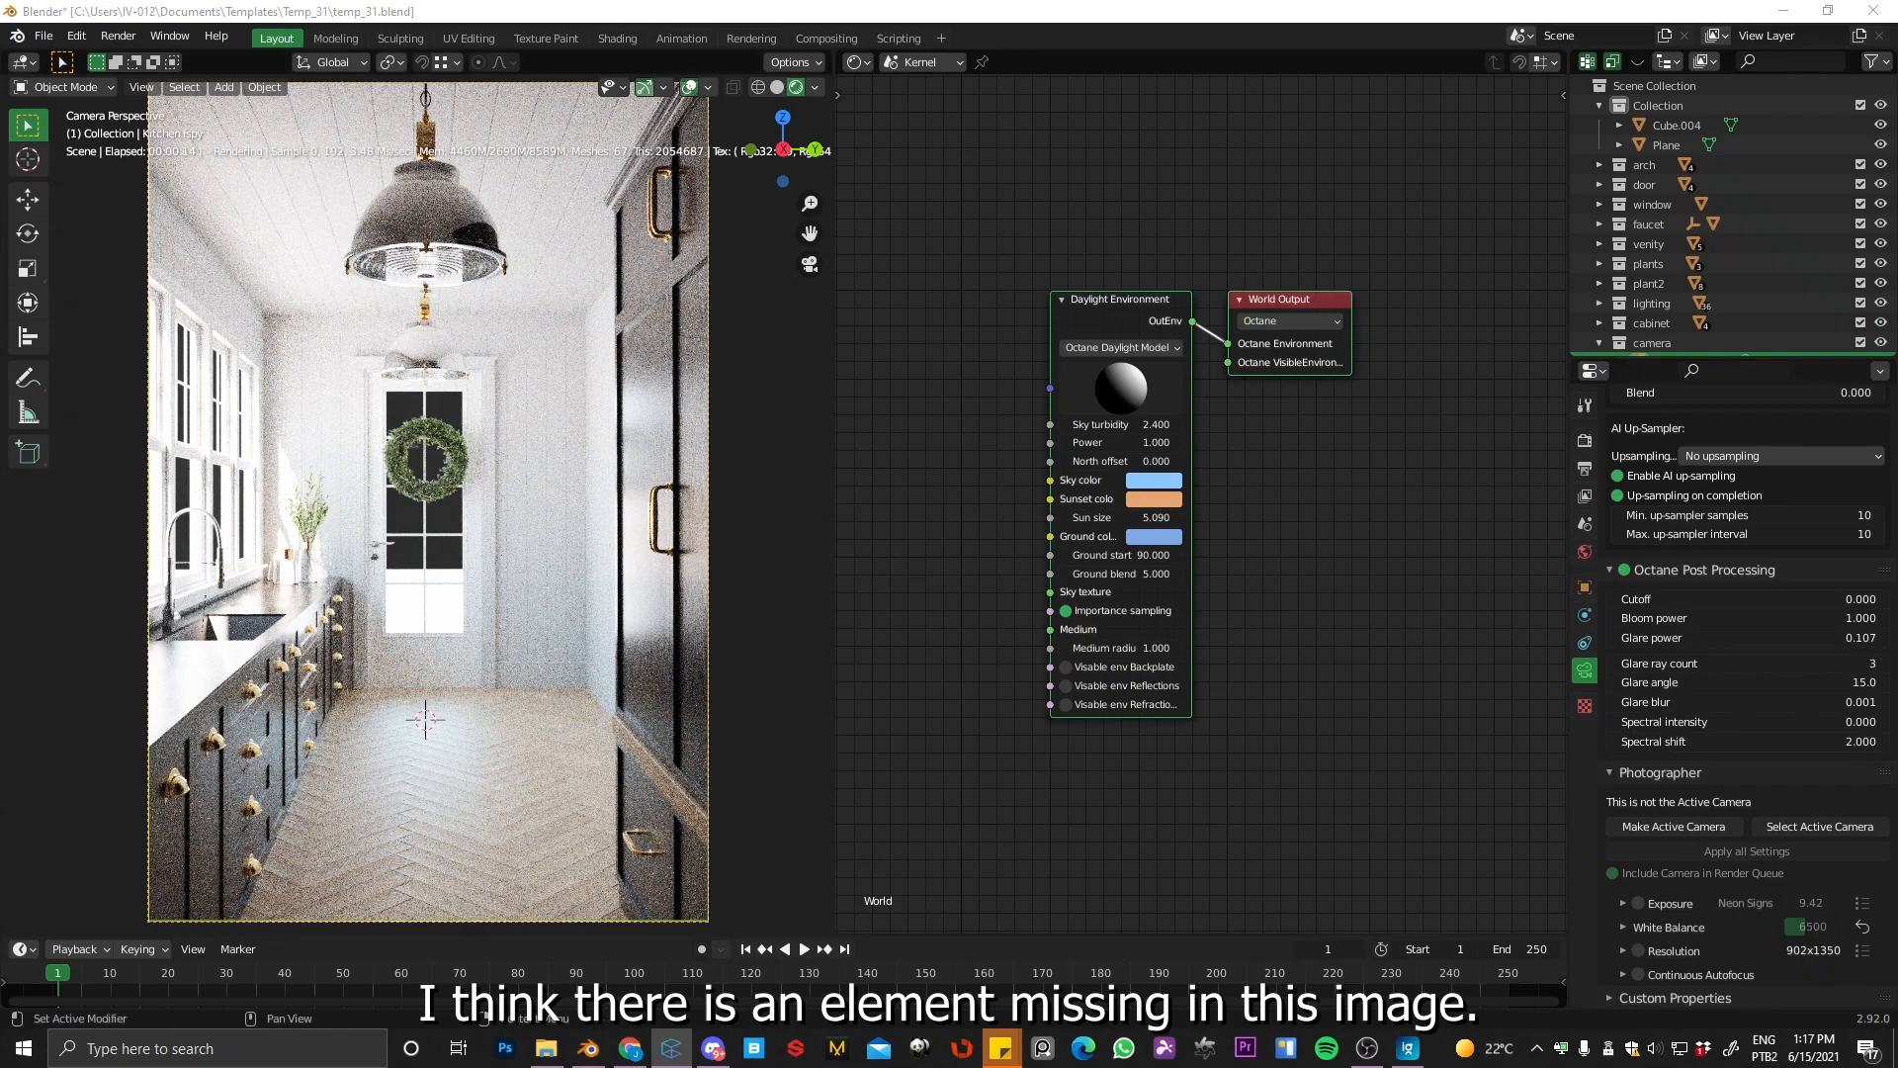
Step: Switch to Connecter and bring plant5.blend into the Blender scene, appending and placing it as objects
left_click_drag(1897, 246, 896, 226)
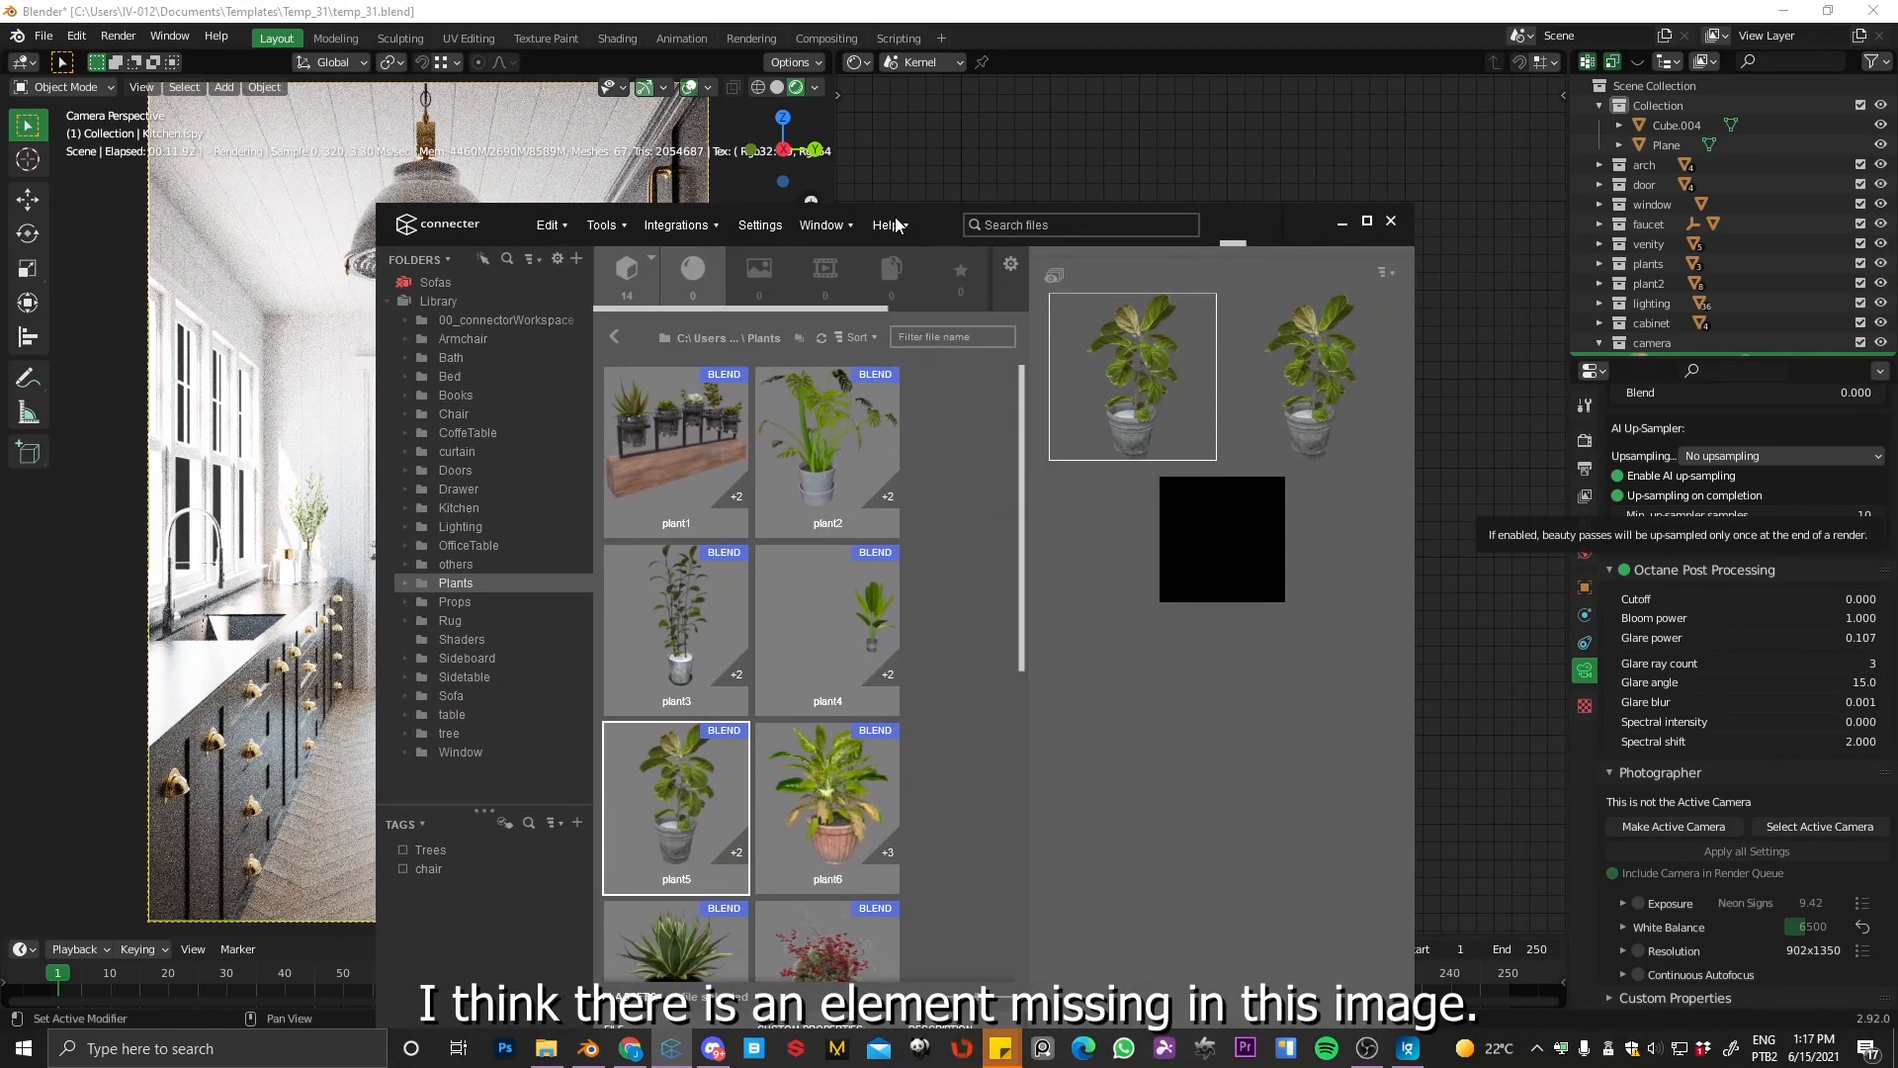
left_click_drag(1270, 231, 1897, 84)
left_click_drag(1518, 739, 425, 669)
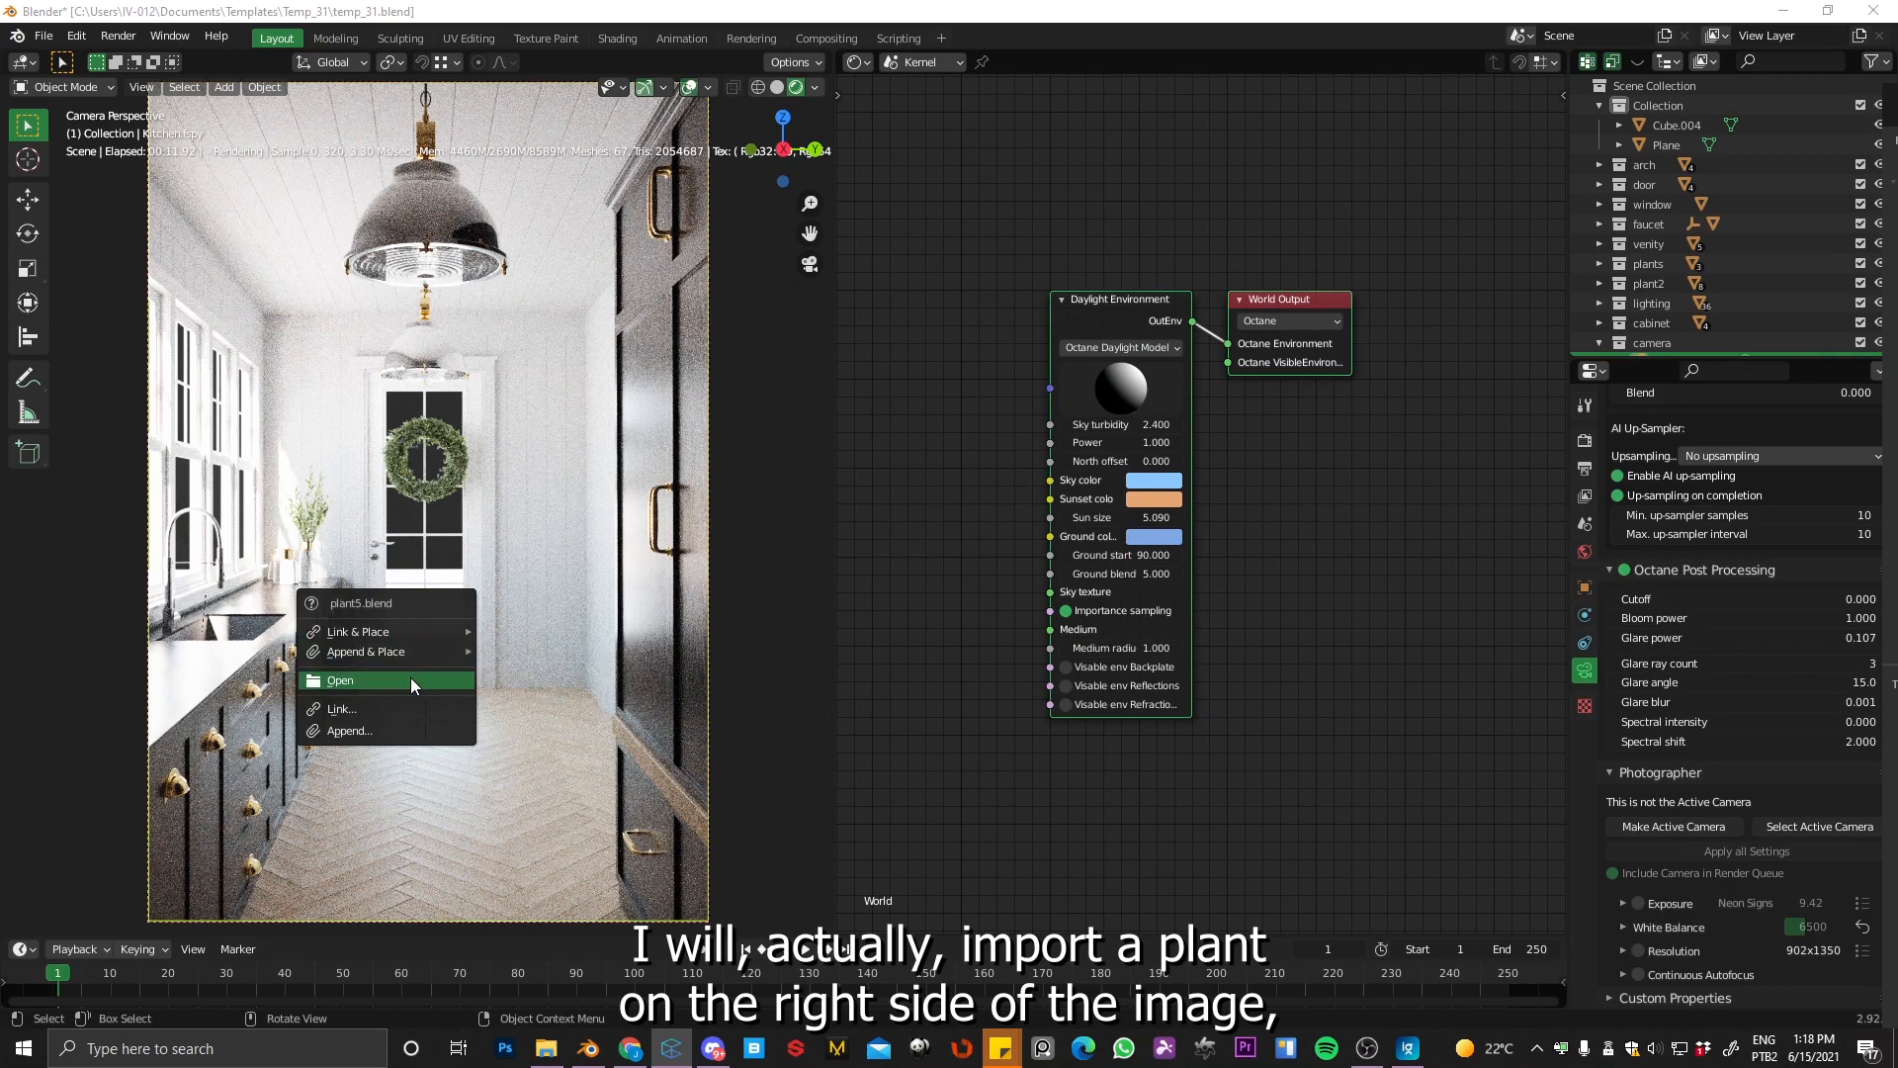
mouse_move(439, 649)
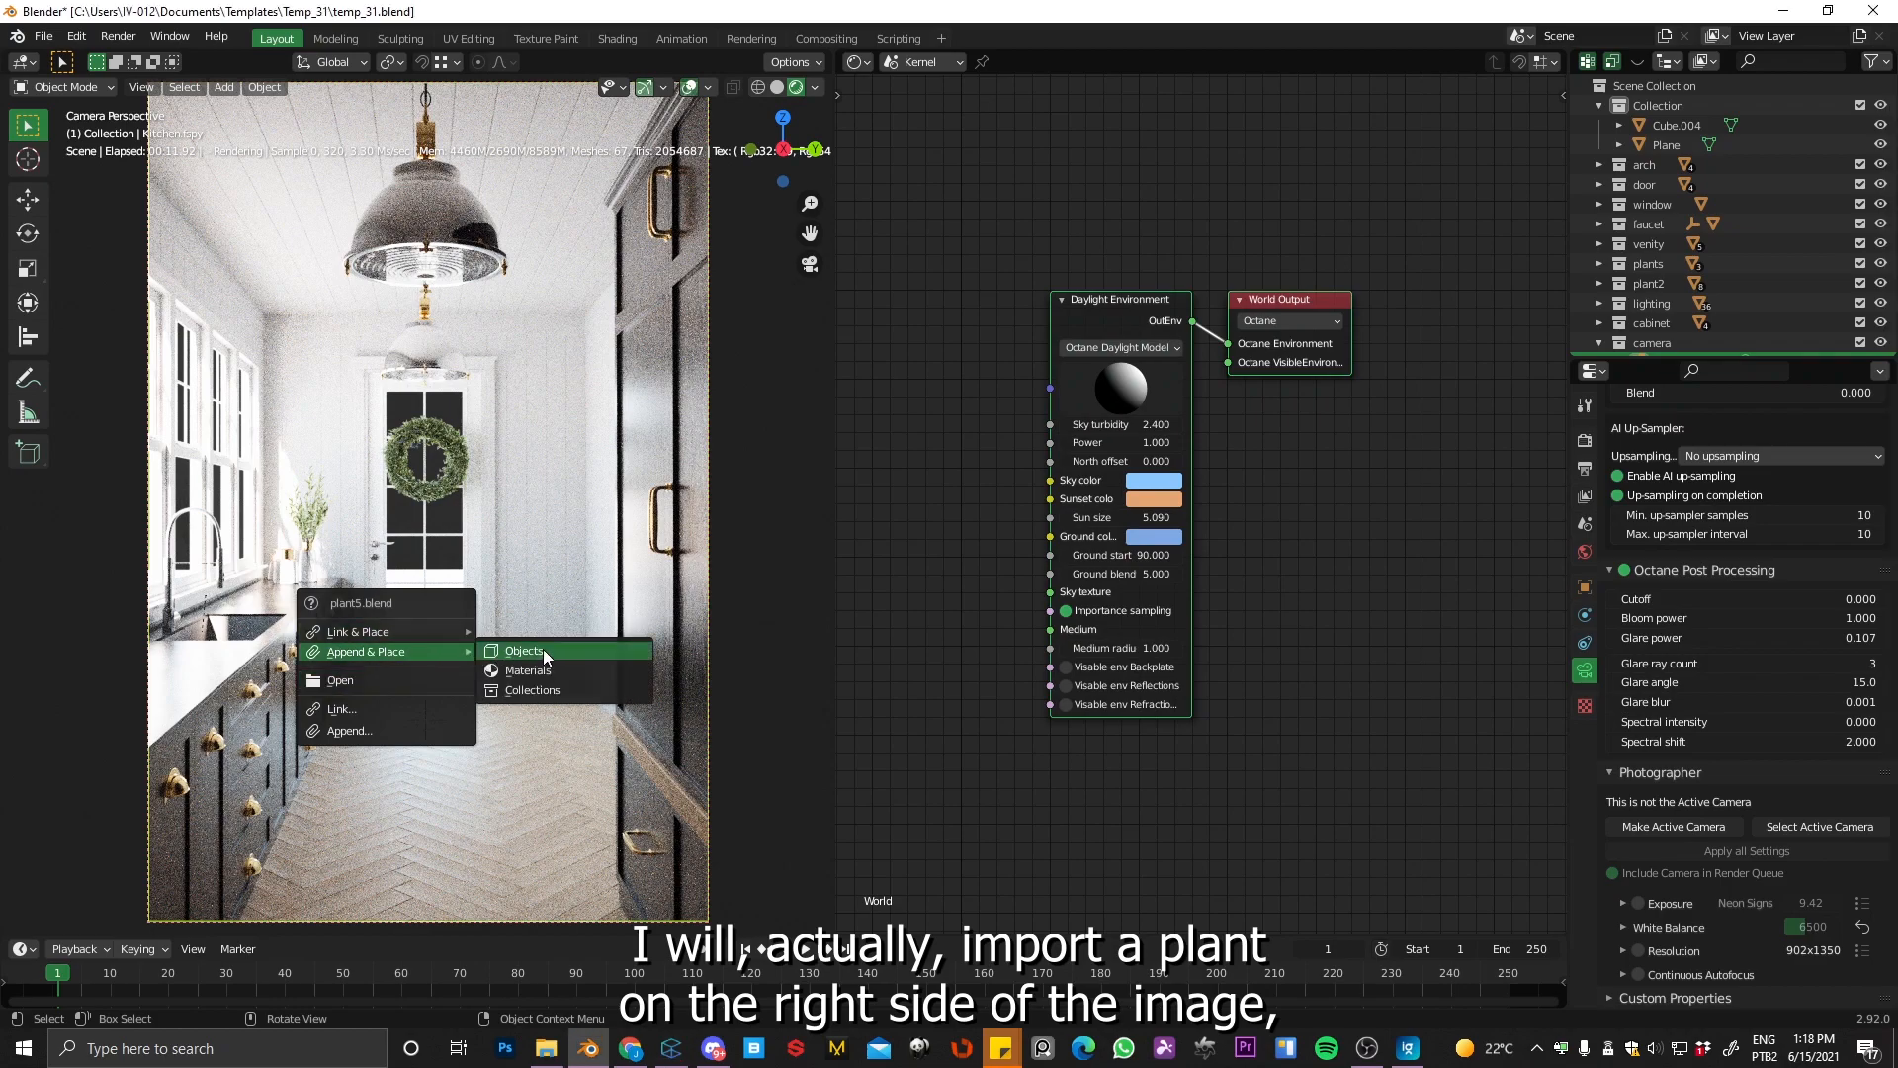
left_click(524, 652)
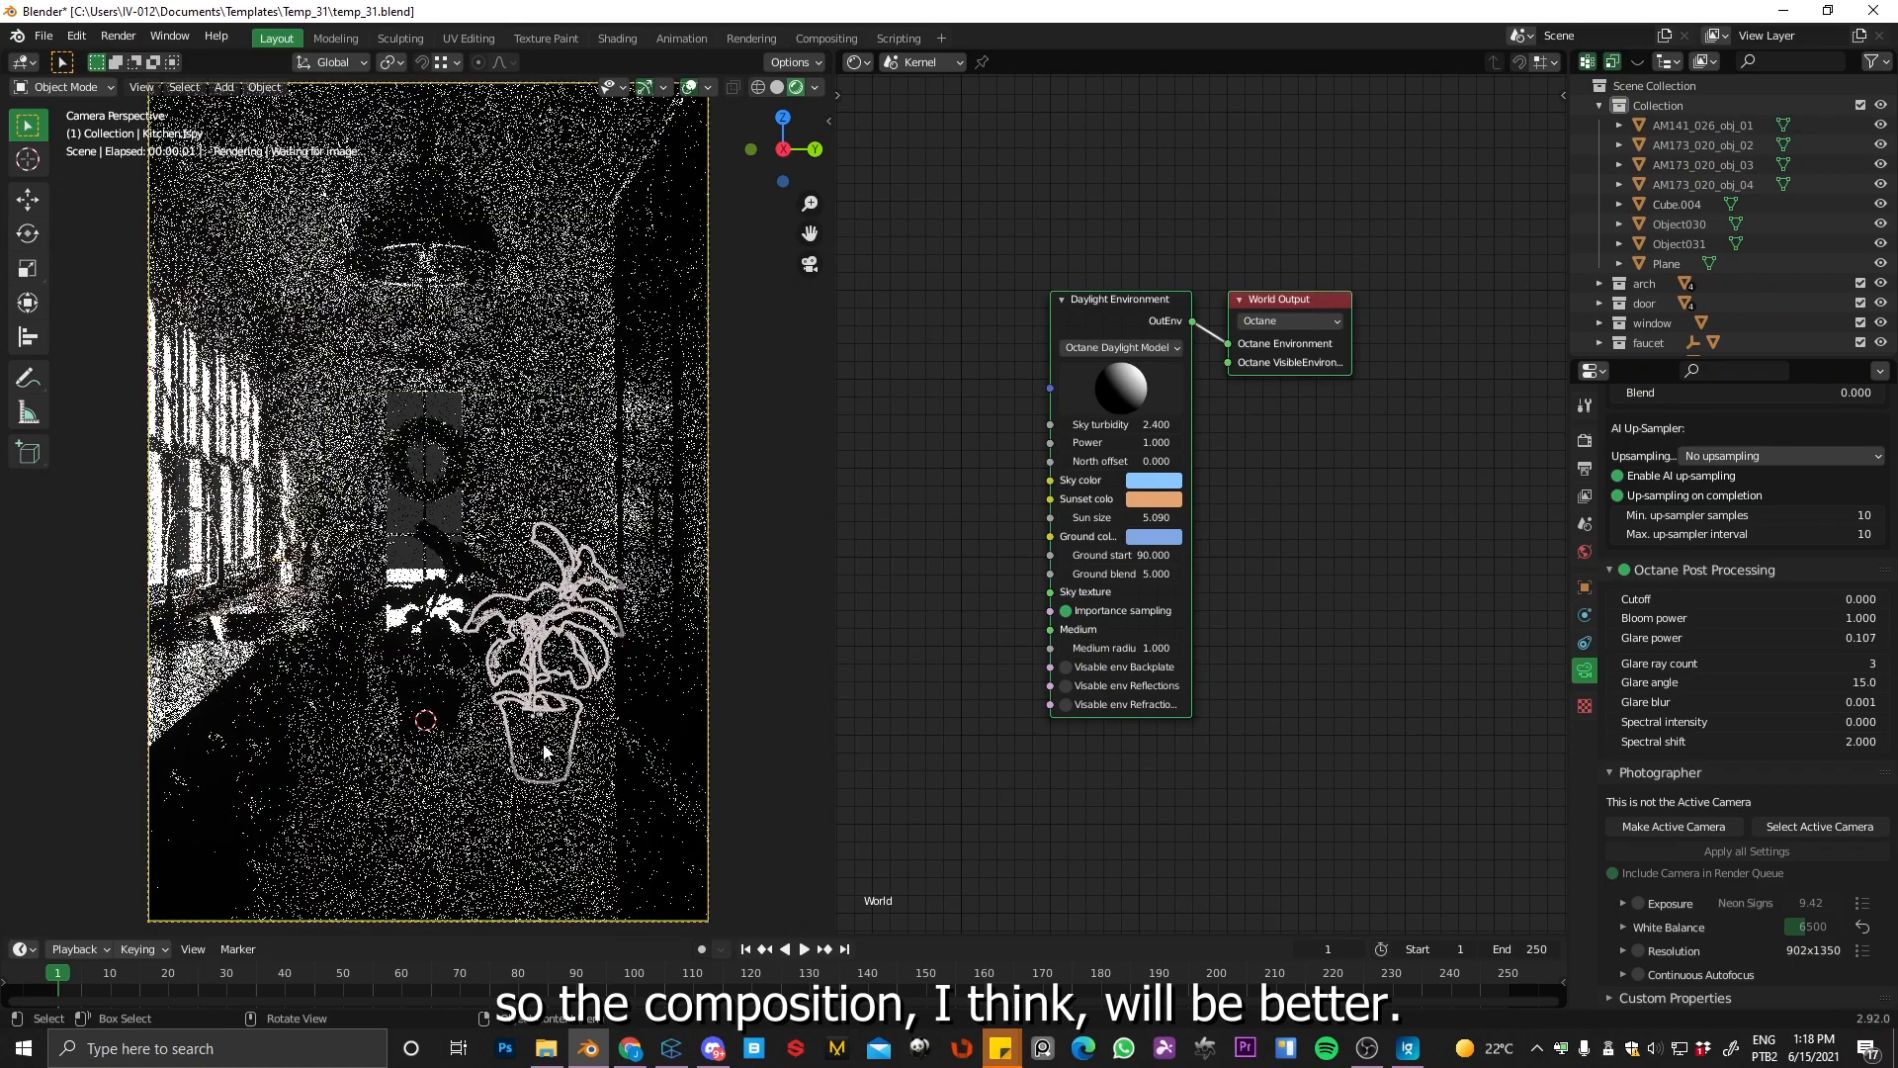
Step: Replace the node editor with a 3D Viewport and position the potted plant on the floor beside the door, near the tall cabinets
left_click(868, 70)
left_click(916, 128)
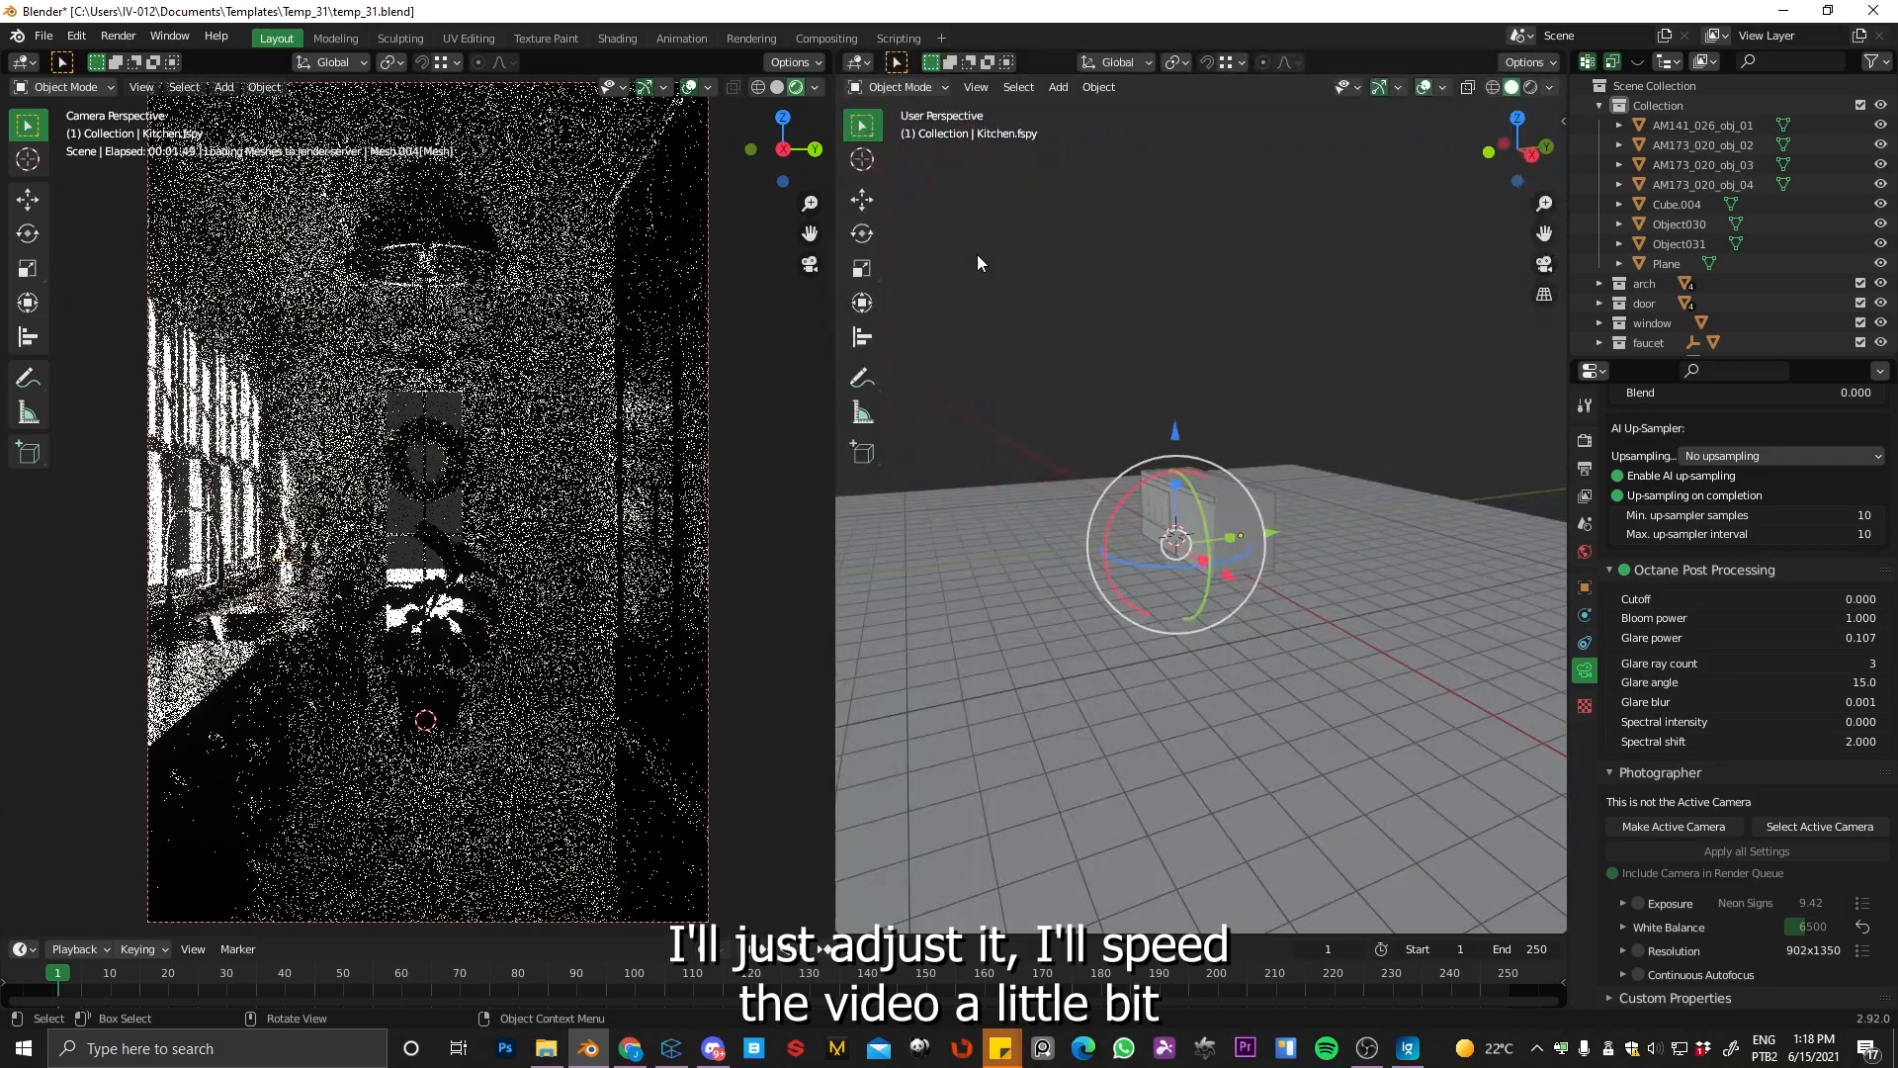
key("KP_7")
middle_click_drag(1056, 553, 1562, 700, "shift")
left_click_drag(1127, 386, 1362, 483)
key("shift+z")
key("KP_Decimal")
middle_click_drag(1362, 483, 1236, 415)
left_click_drag(1167, 464, 1099, 409)
left_click(1018, 479)
Step: Switch the 3D Viewport back to the Shader Editor and go through the plant pot's texture and Diffuse Material nodes
left_click(857, 62)
left_click(980, 261)
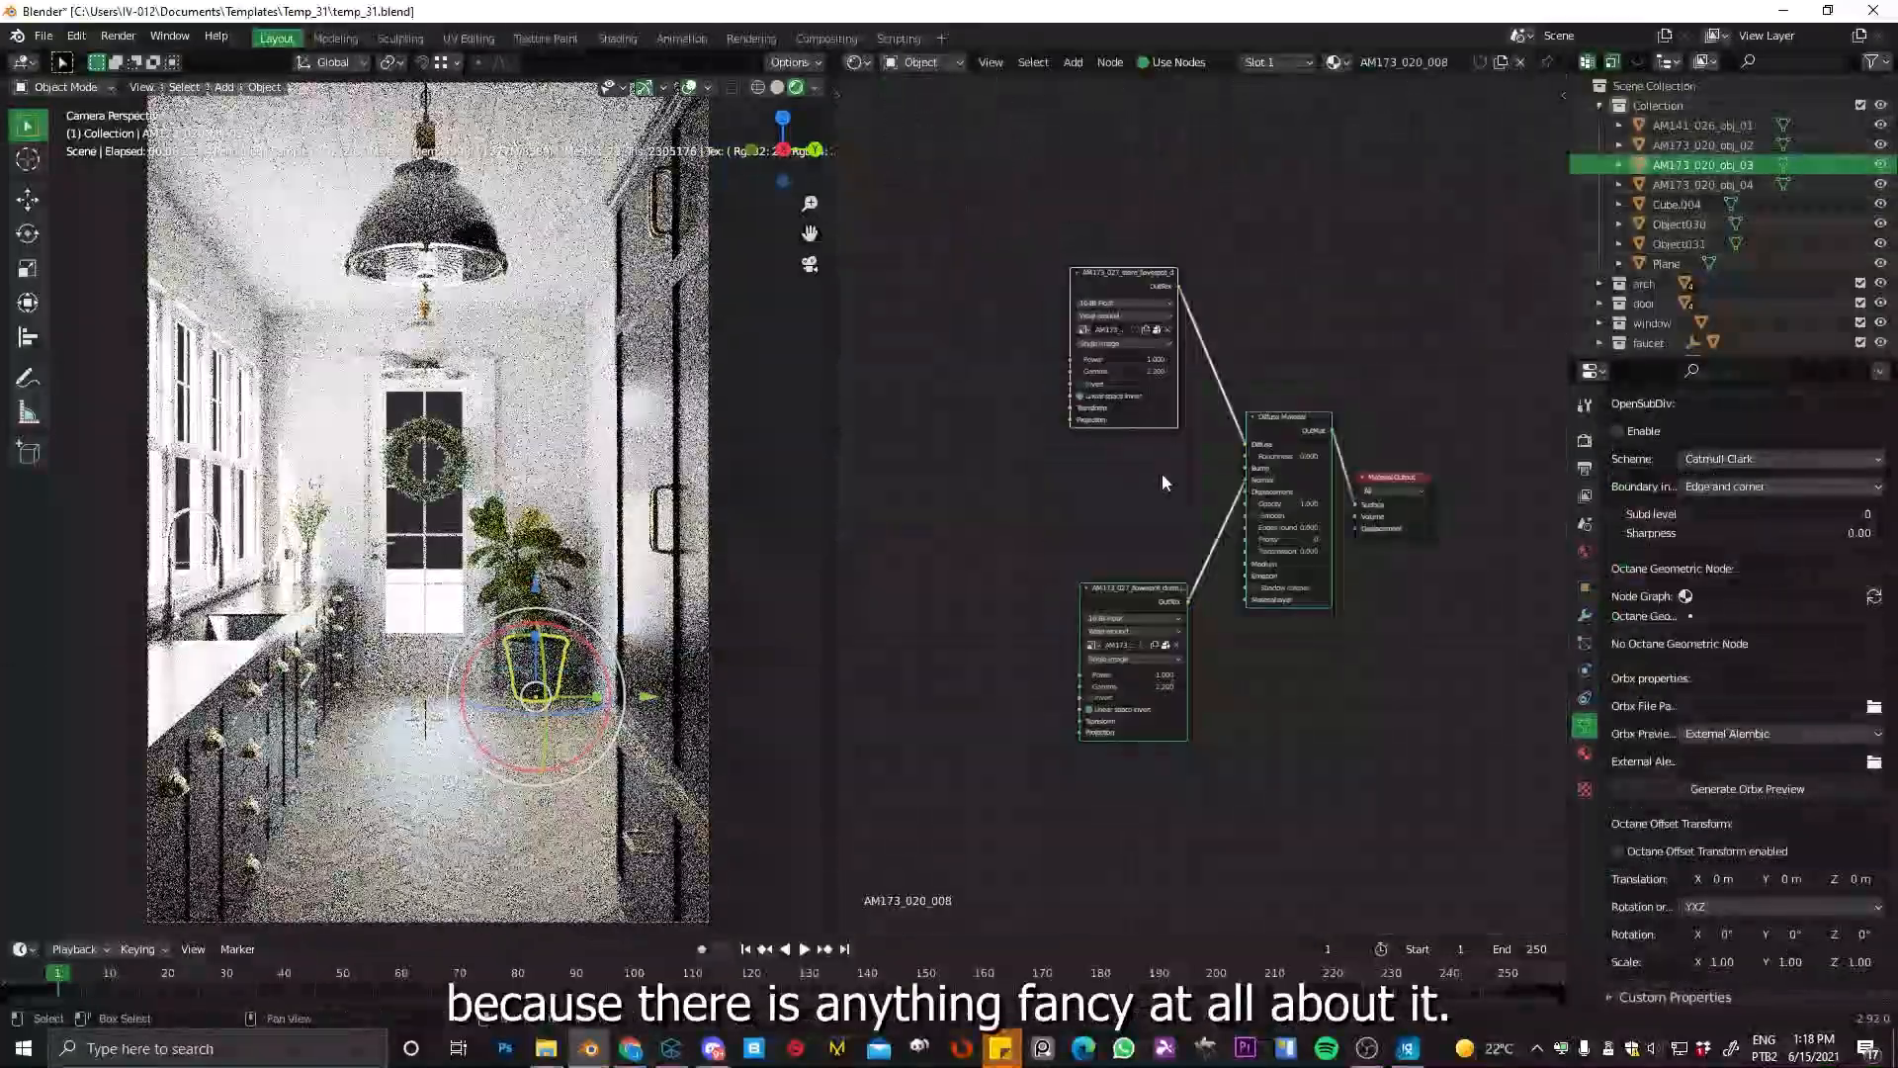
scroll(1205, 508, "up", 3)
left_click_drag(1285, 389, 1226, 405)
left_click(1404, 389)
left_click(1450, 192)
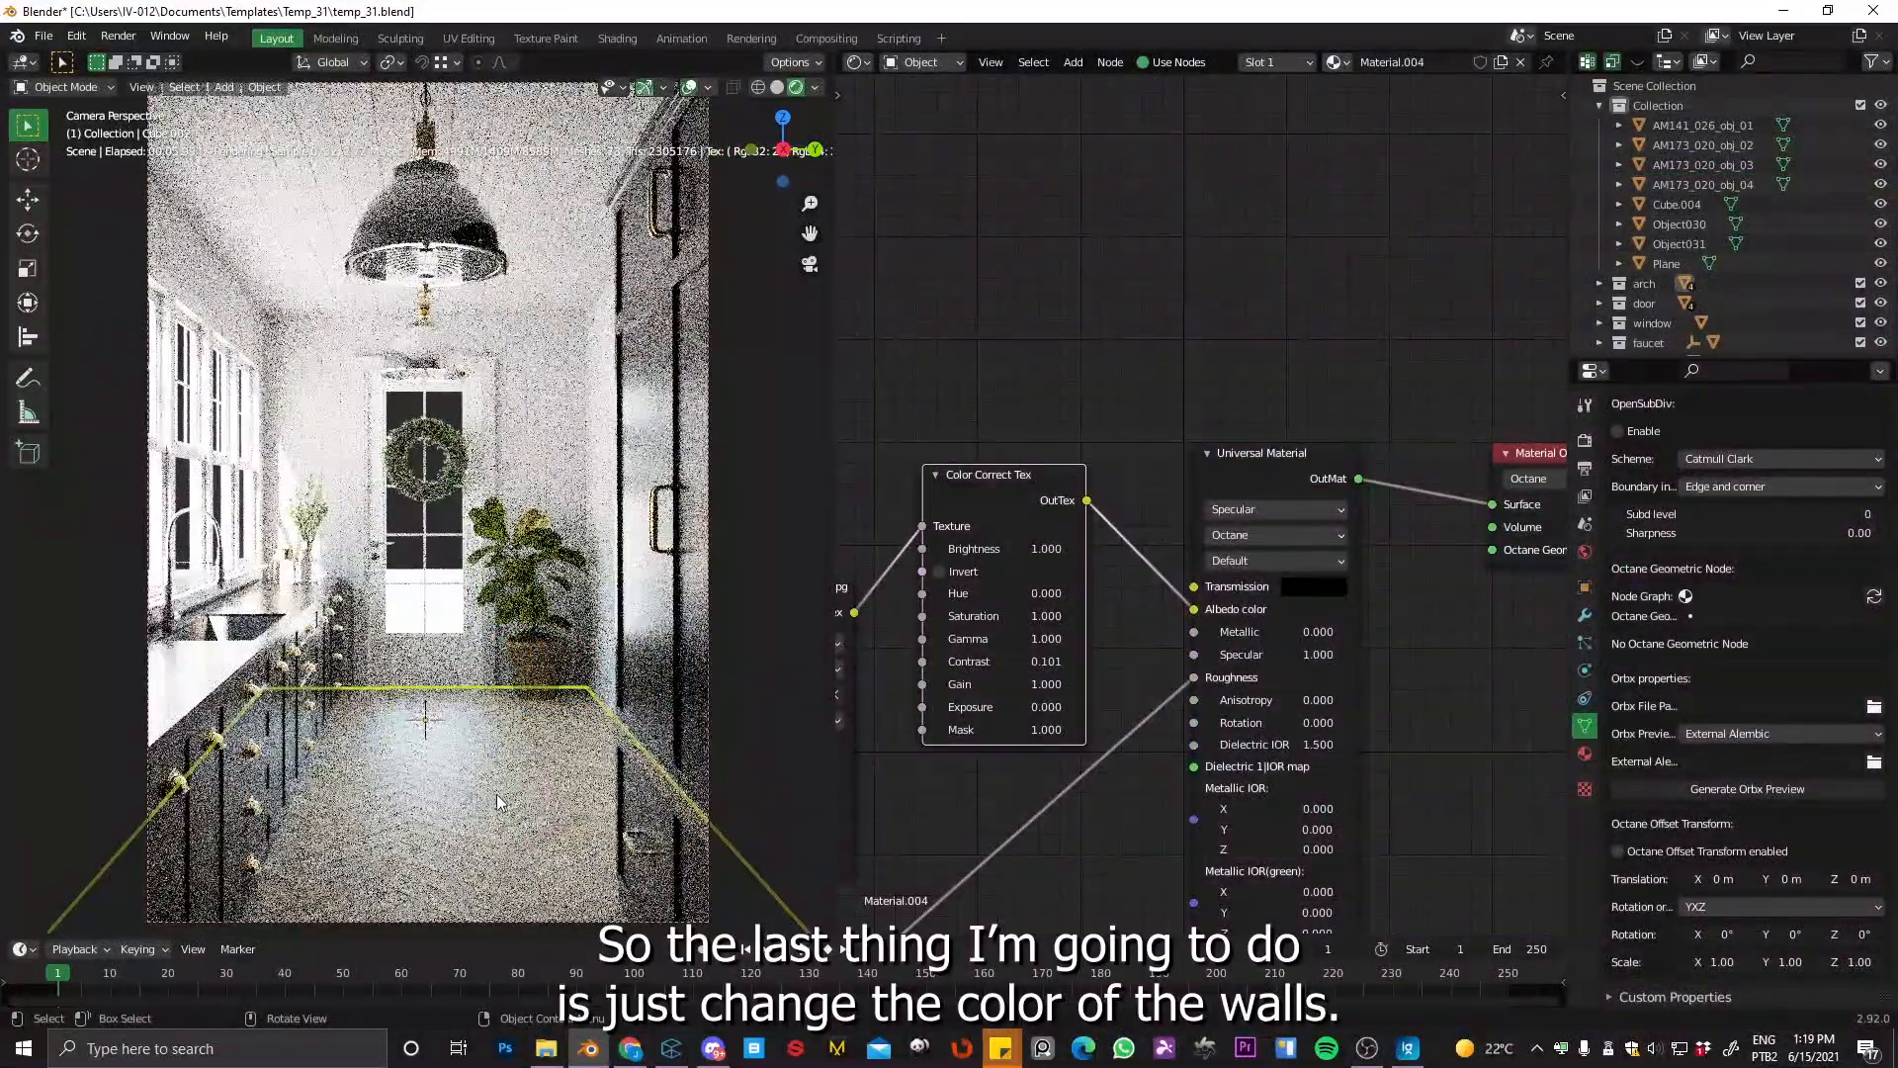
Step: Select the kitchen's wall object around the door and window and give it a new Universal Material
left_click(543, 399)
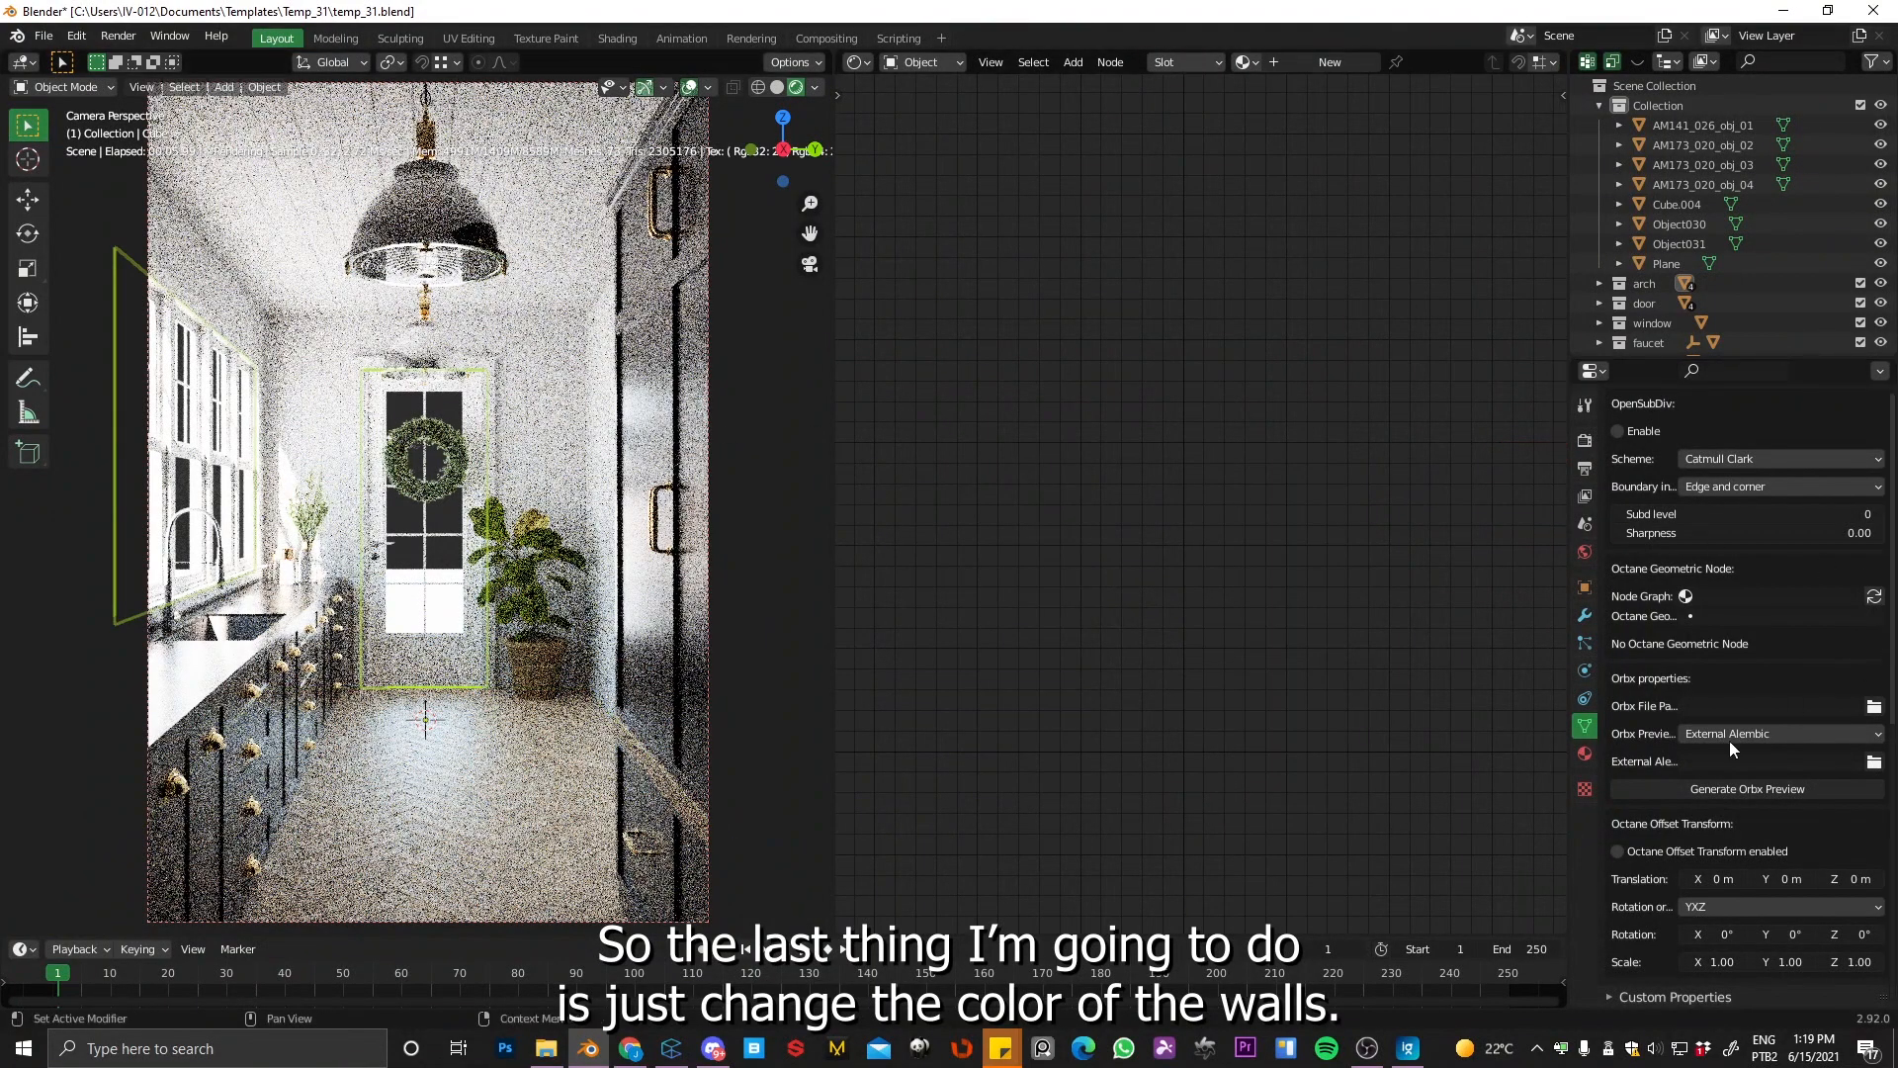
left_click(1585, 754)
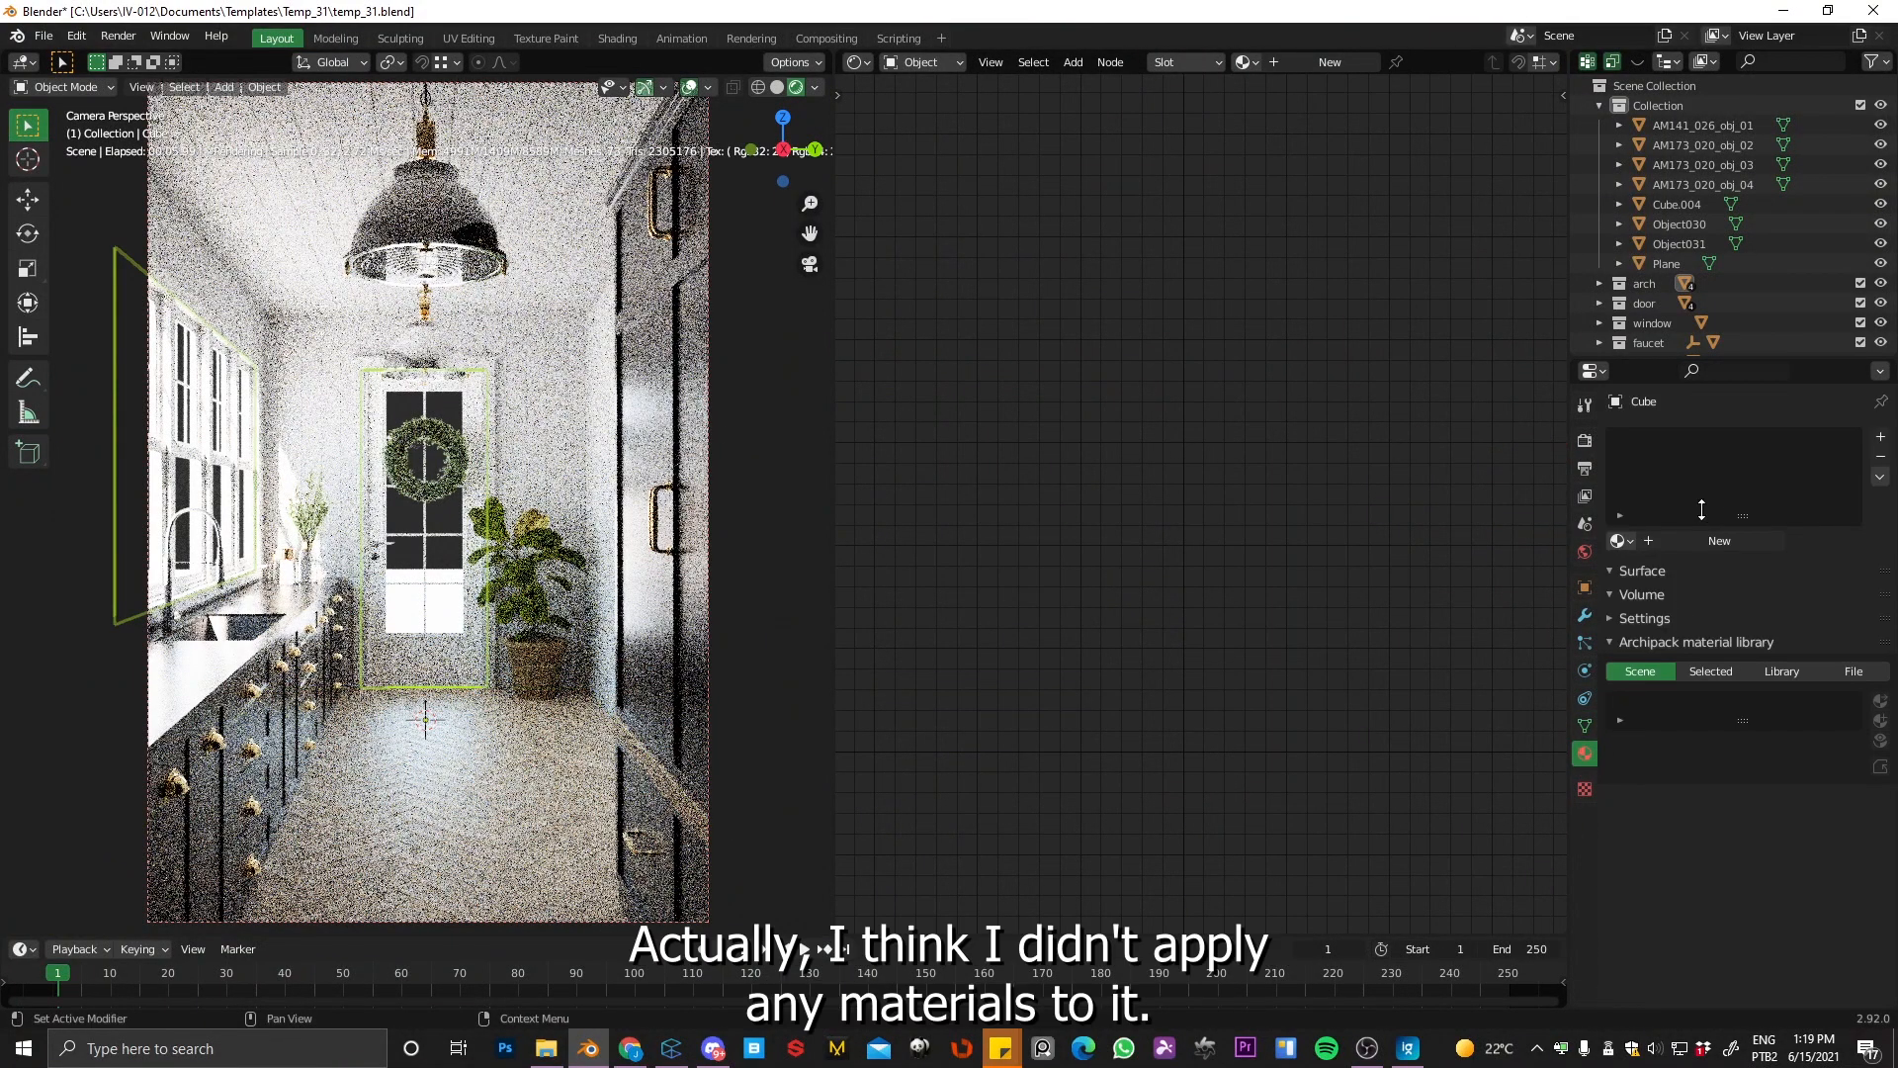
left_click(279, 253)
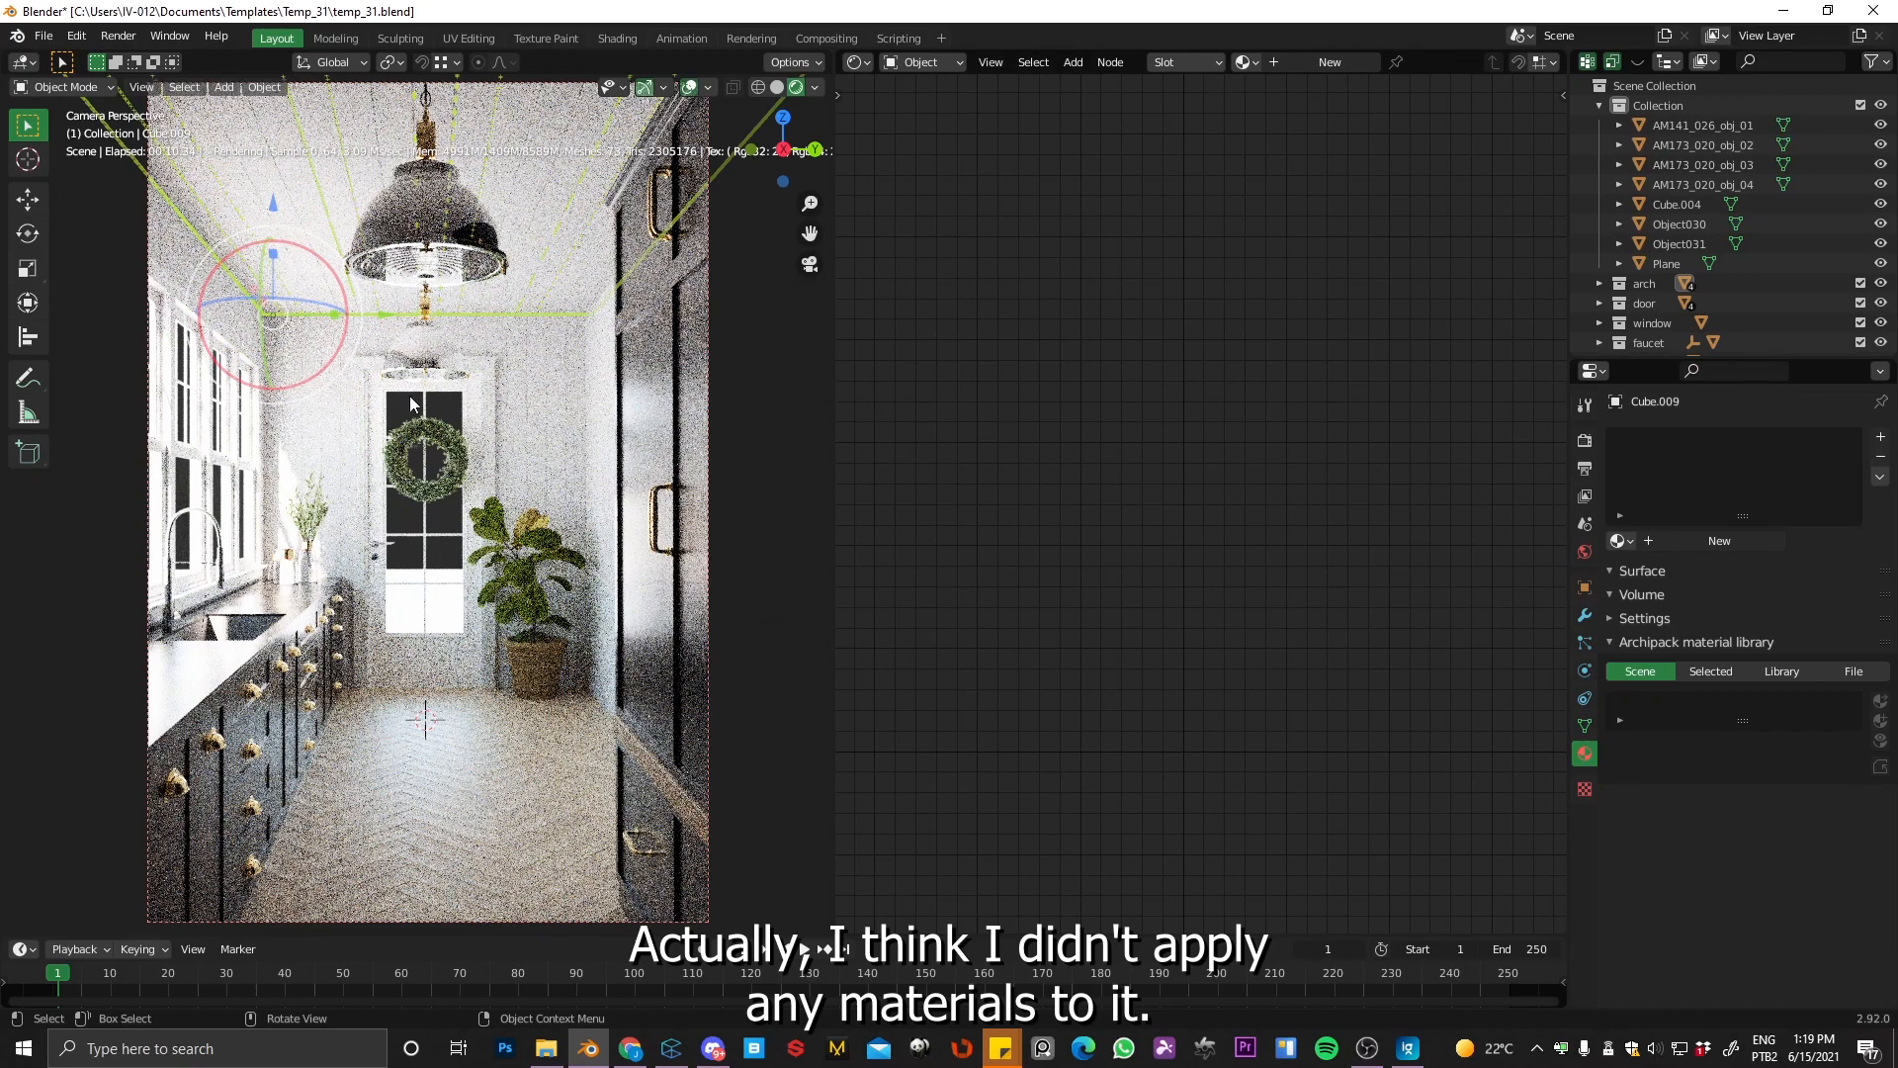
left_click(554, 388)
left_click(1733, 550)
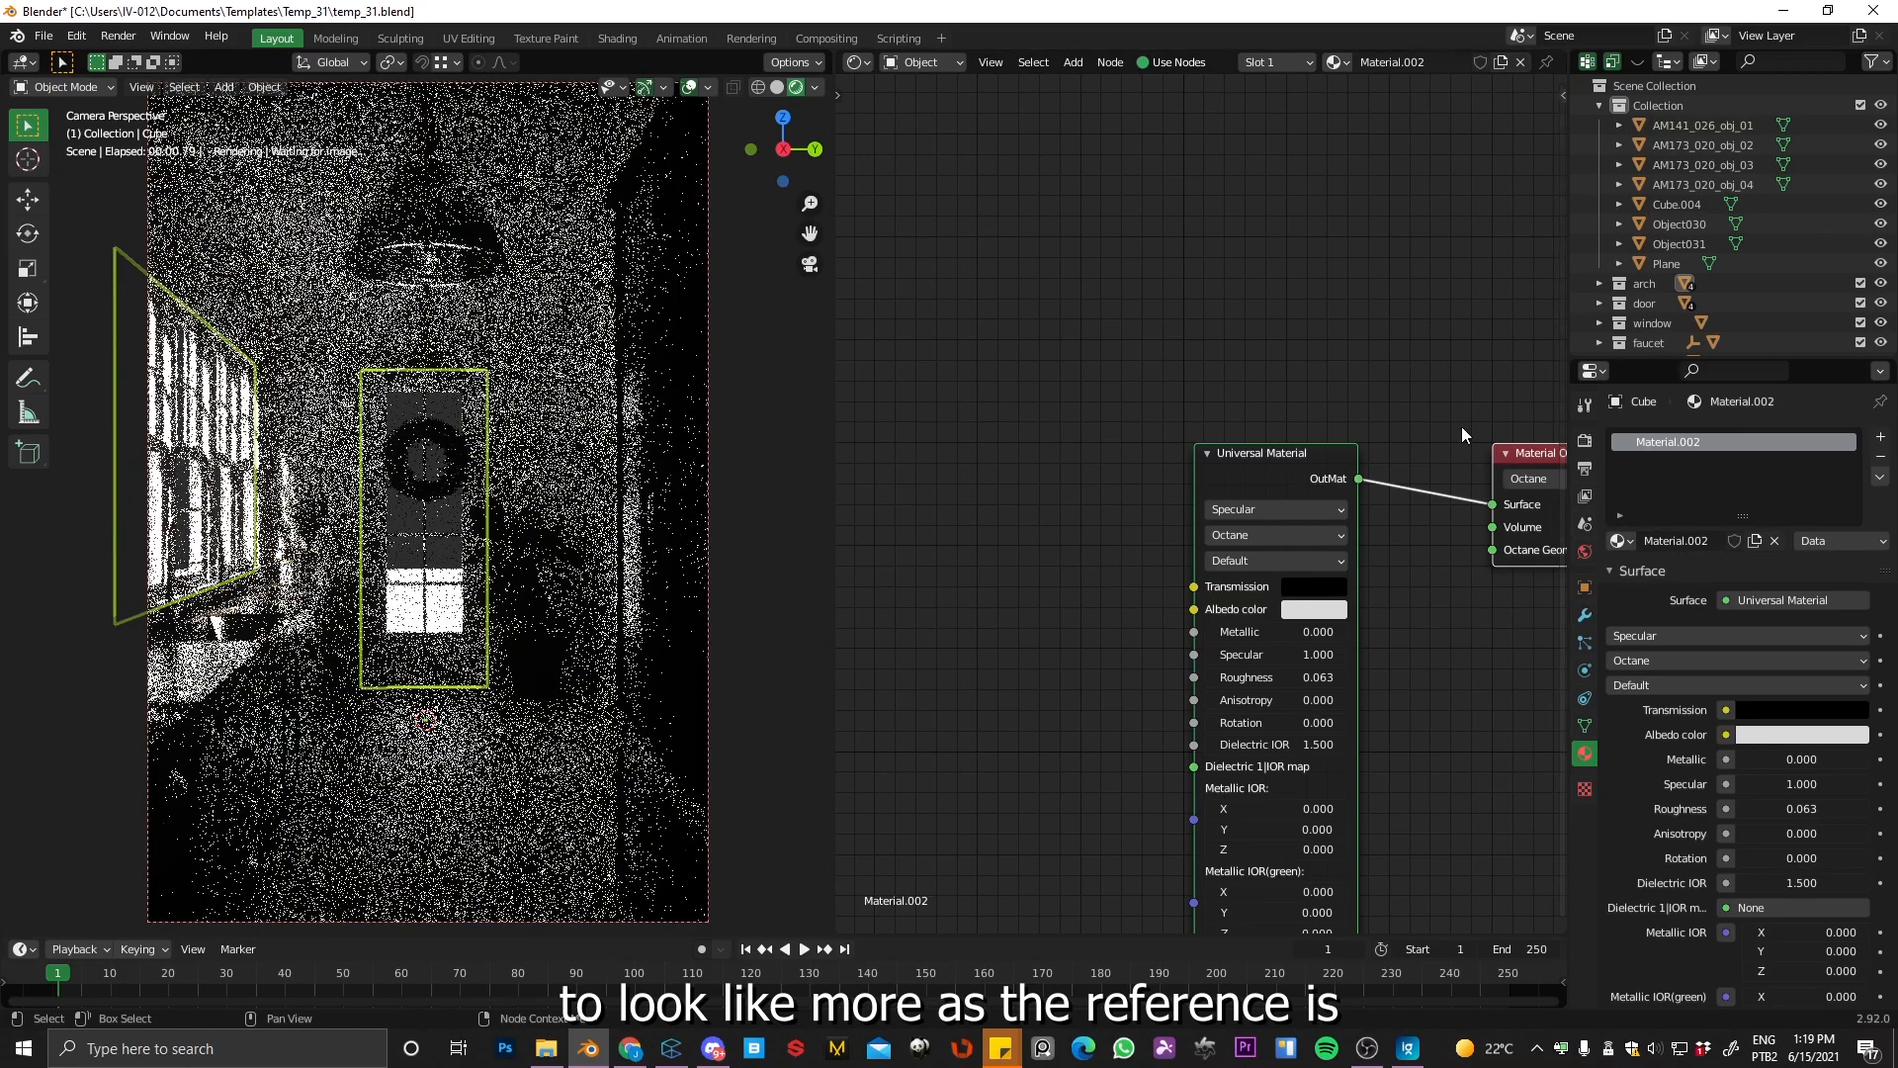
Step: Tint the wall material's albedo color to a slightly warm off-white and set its roughness to 0.603
middle_click_drag(1386, 591, 1361, 450)
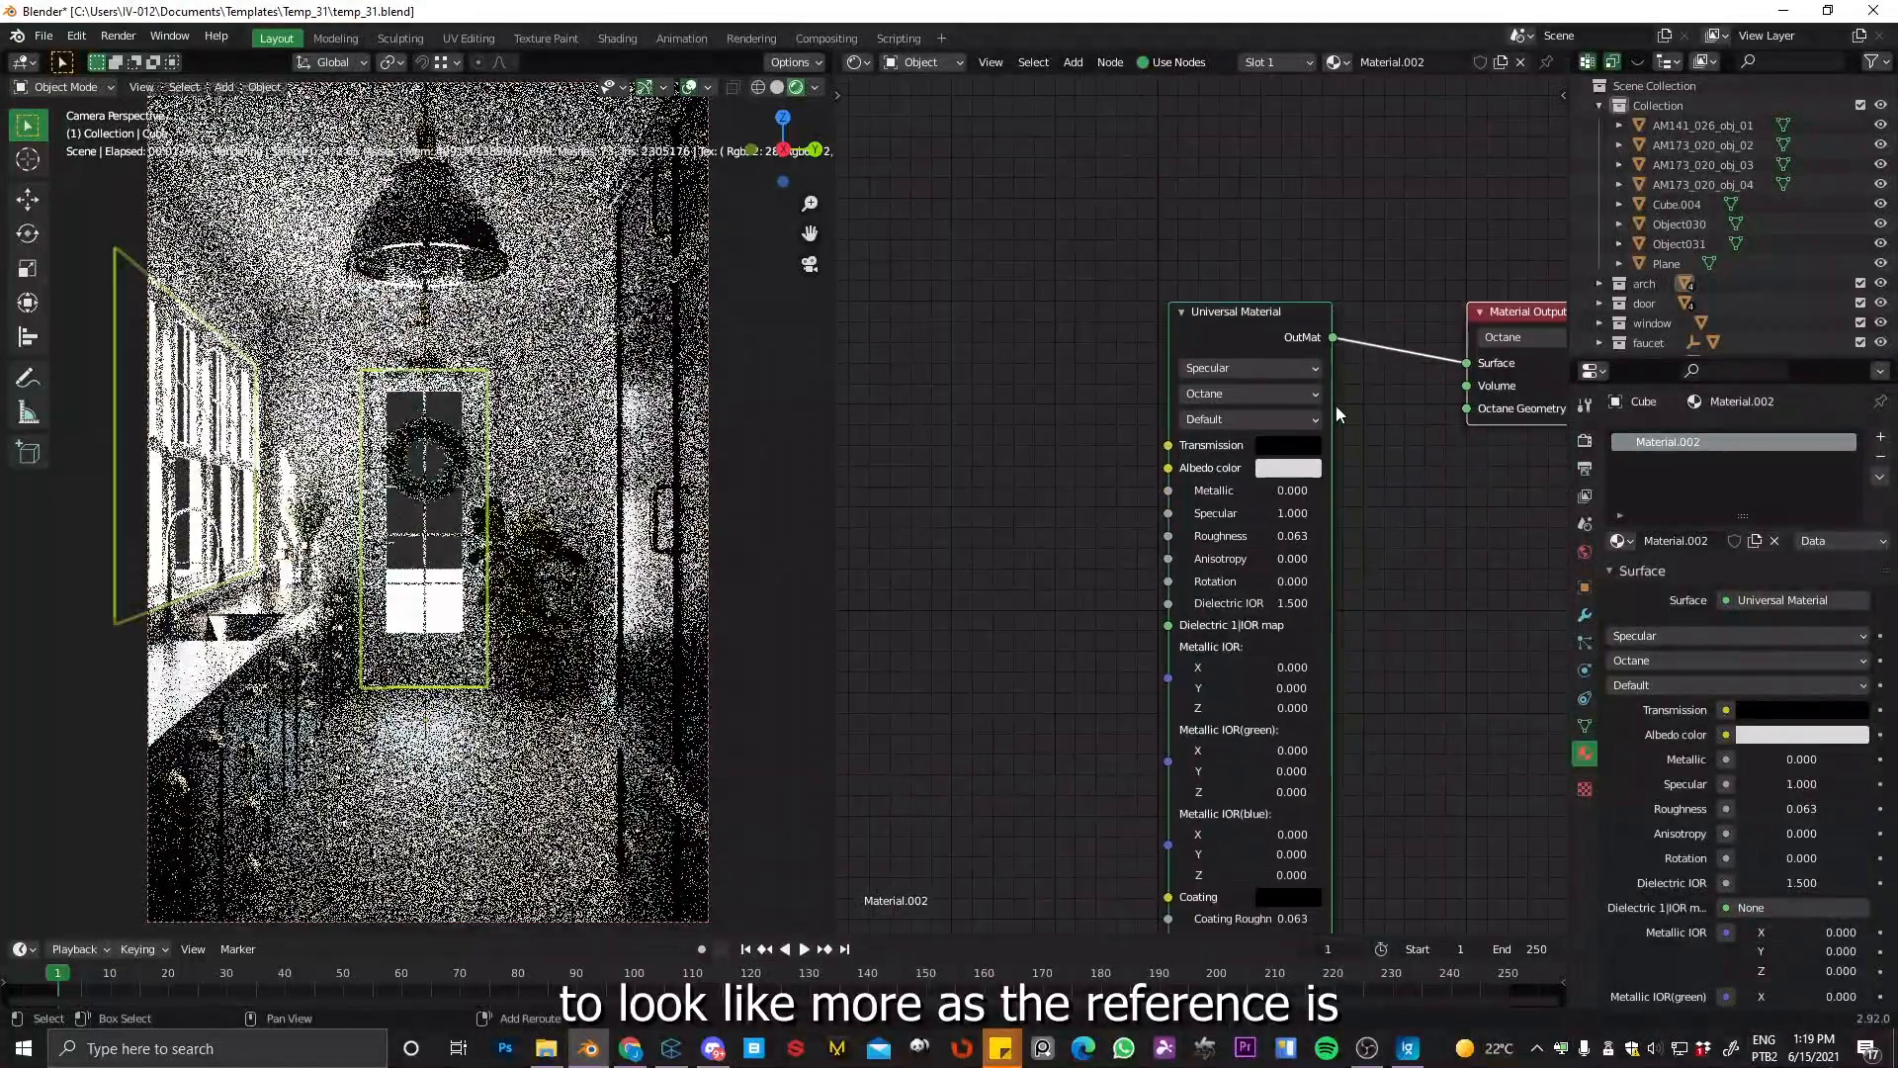
left_click(1296, 473)
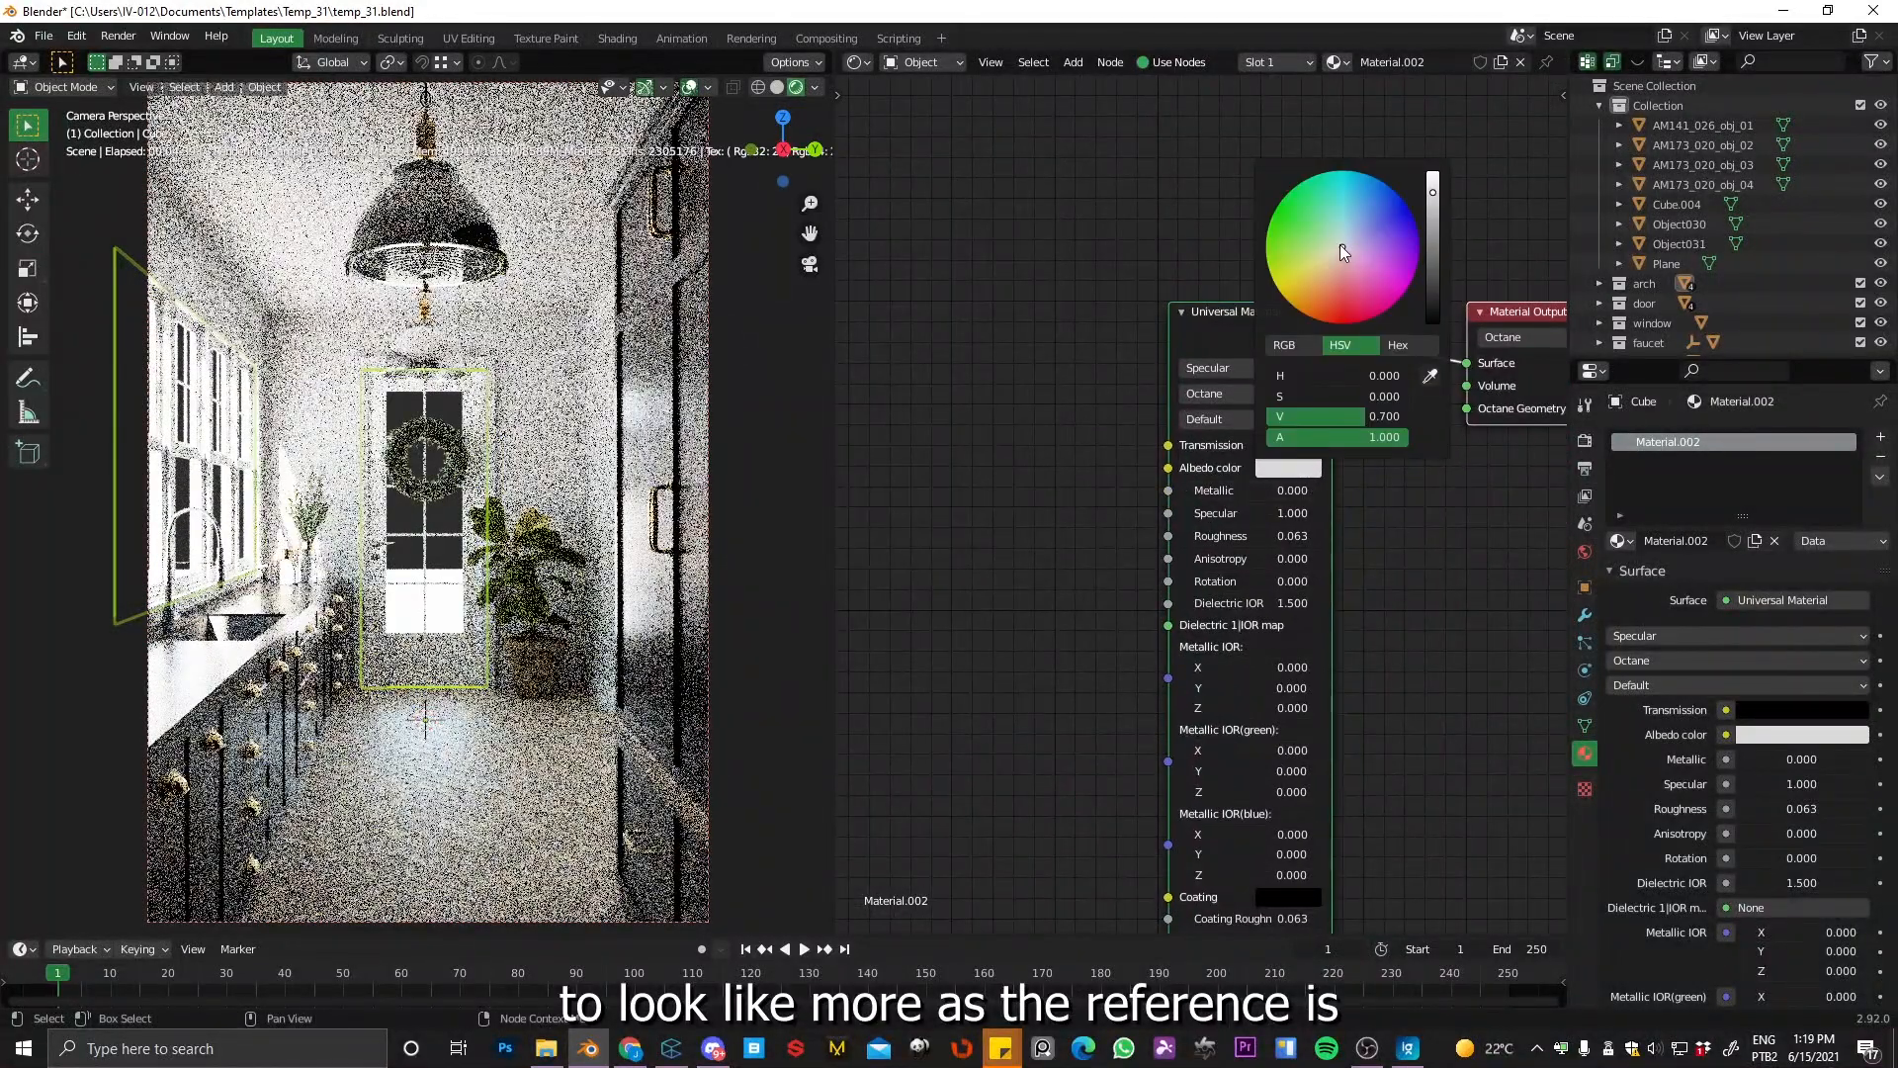
left_click(1342, 247)
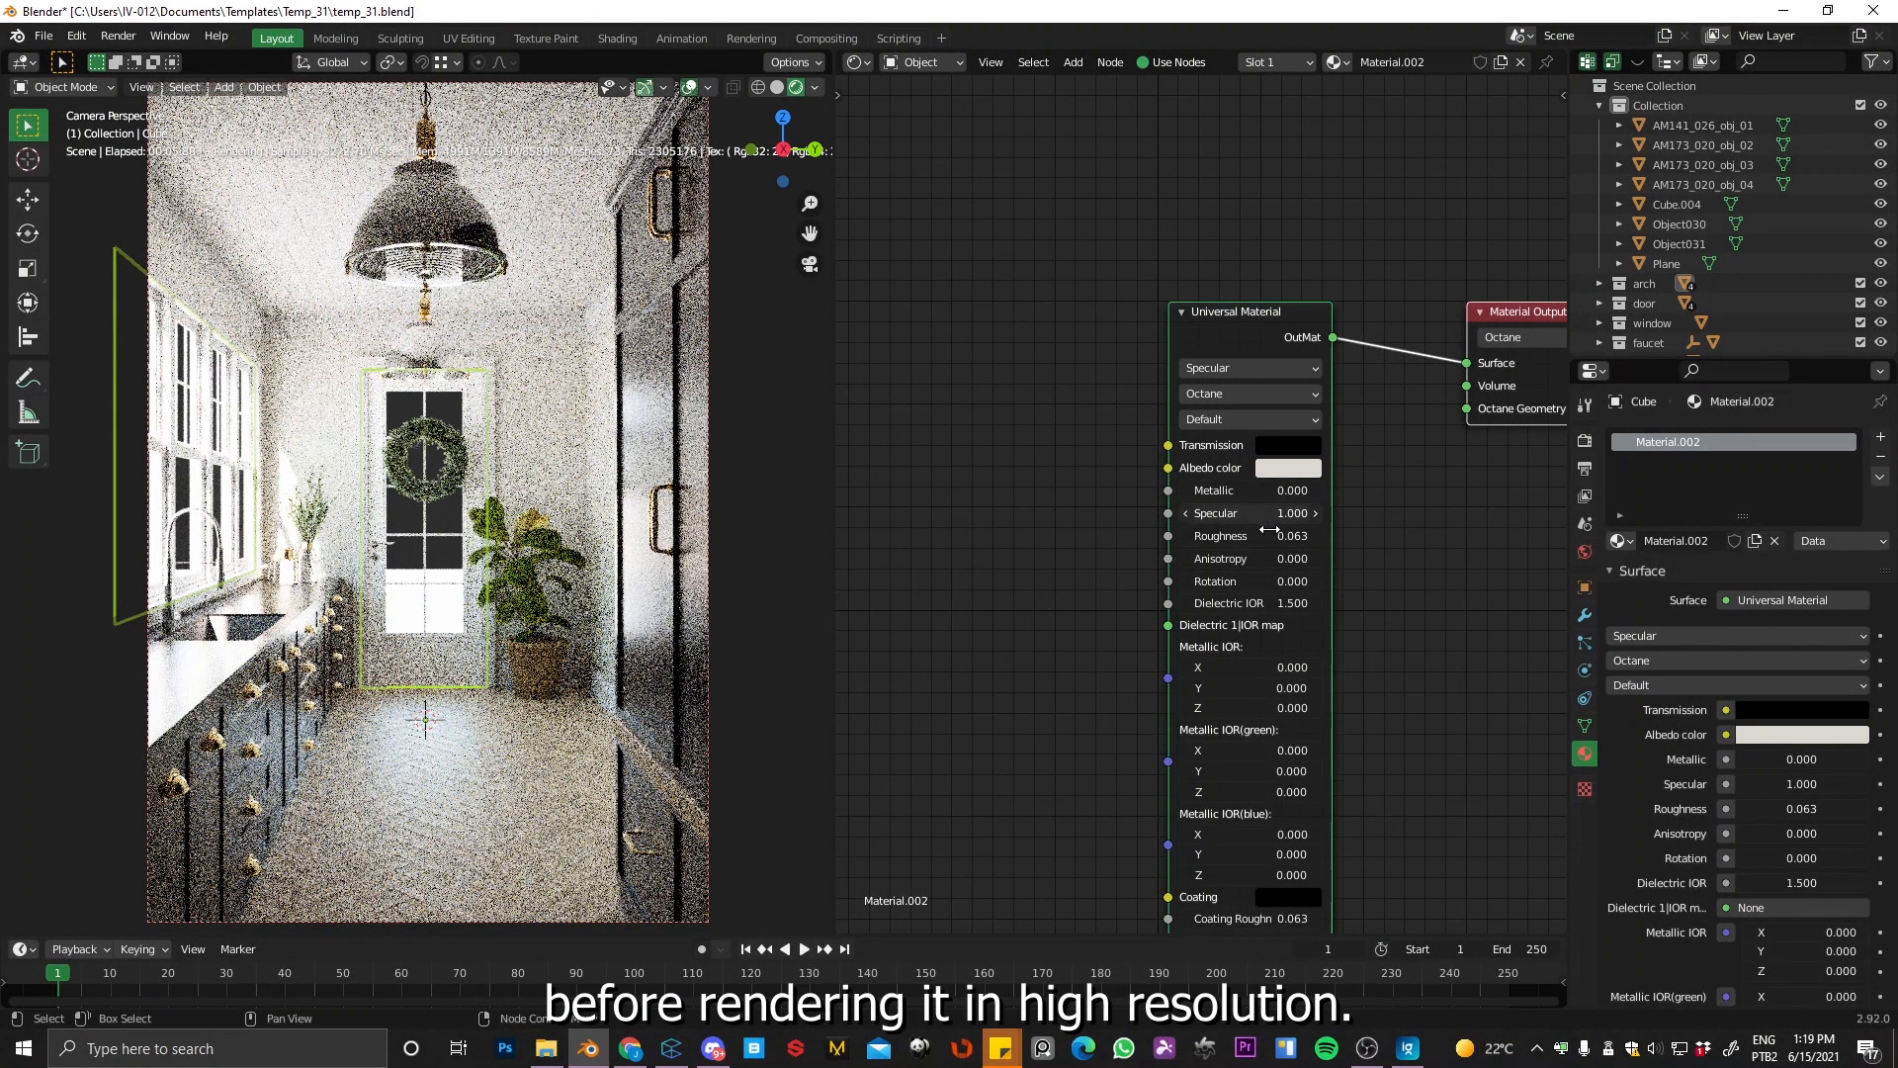
left_click_drag(1275, 536, 1322, 557)
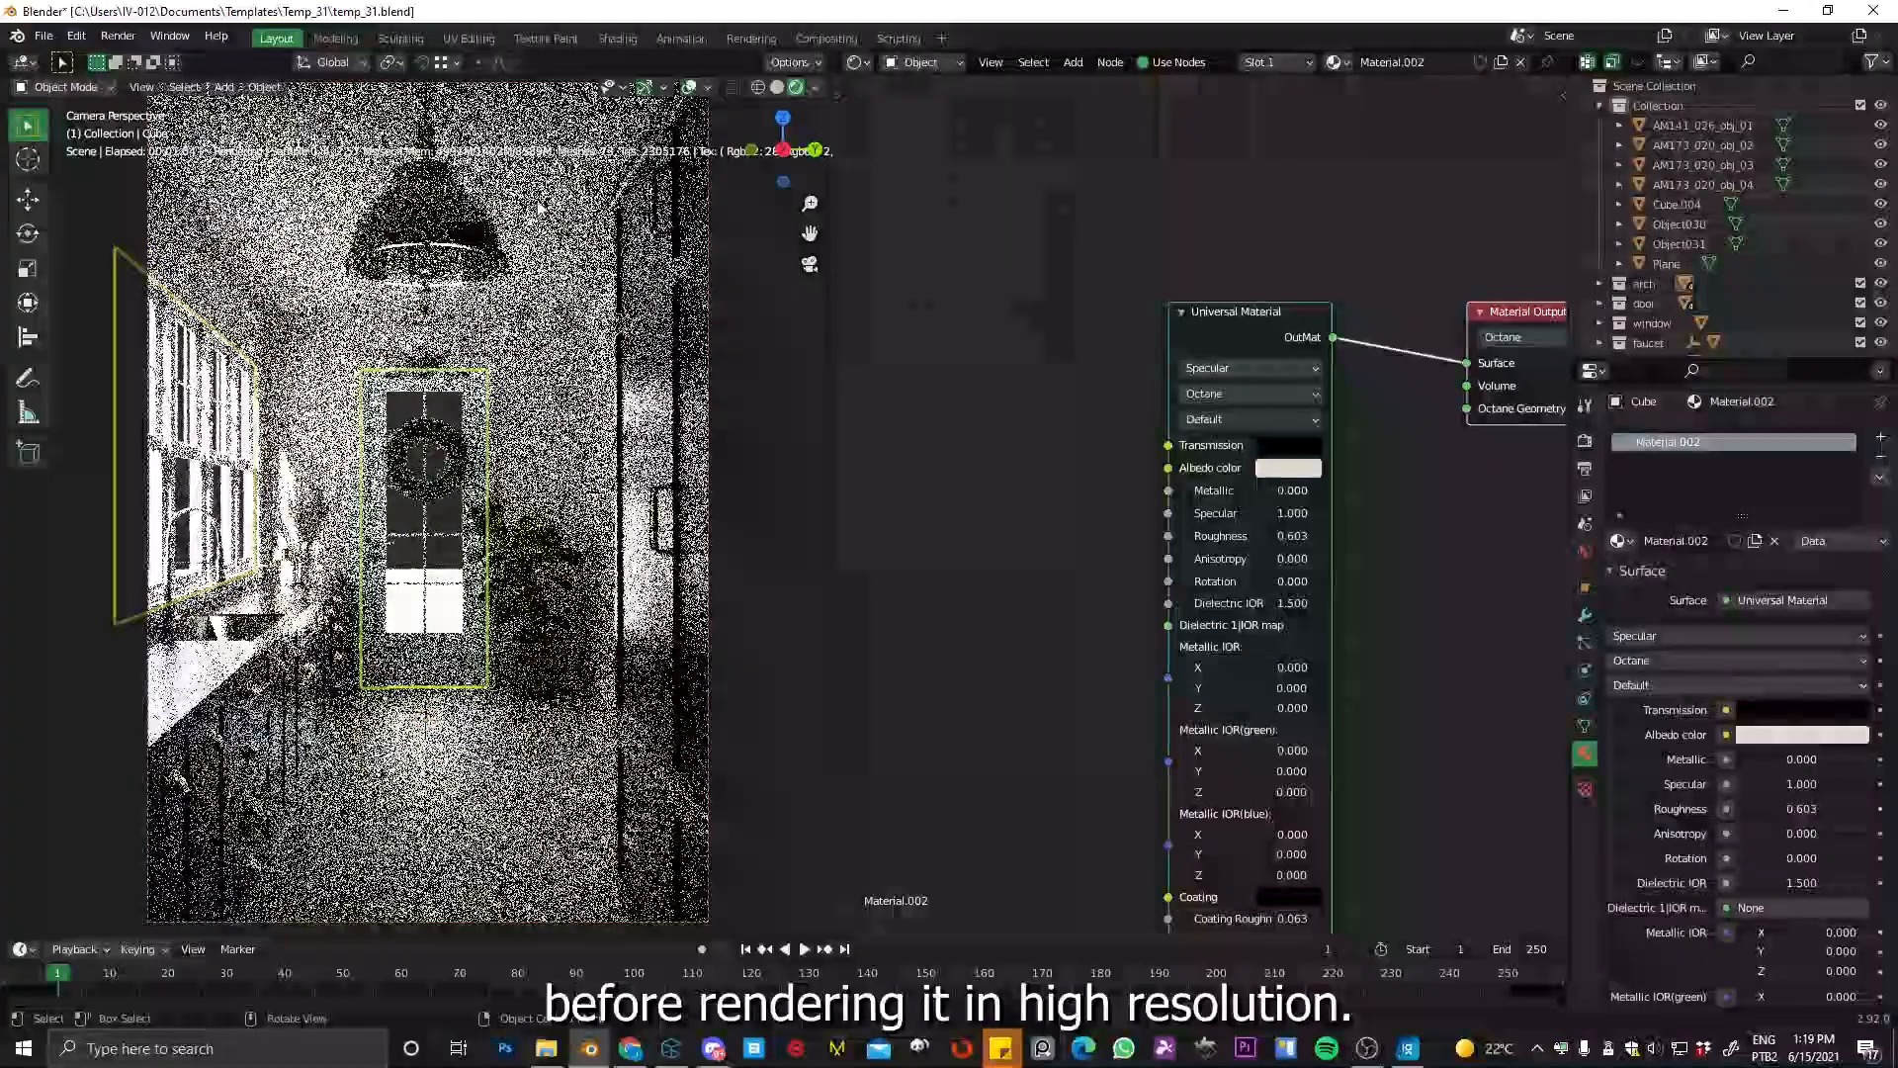
Step: Reselect the wall object and rename its material to wall
left_click(544, 206)
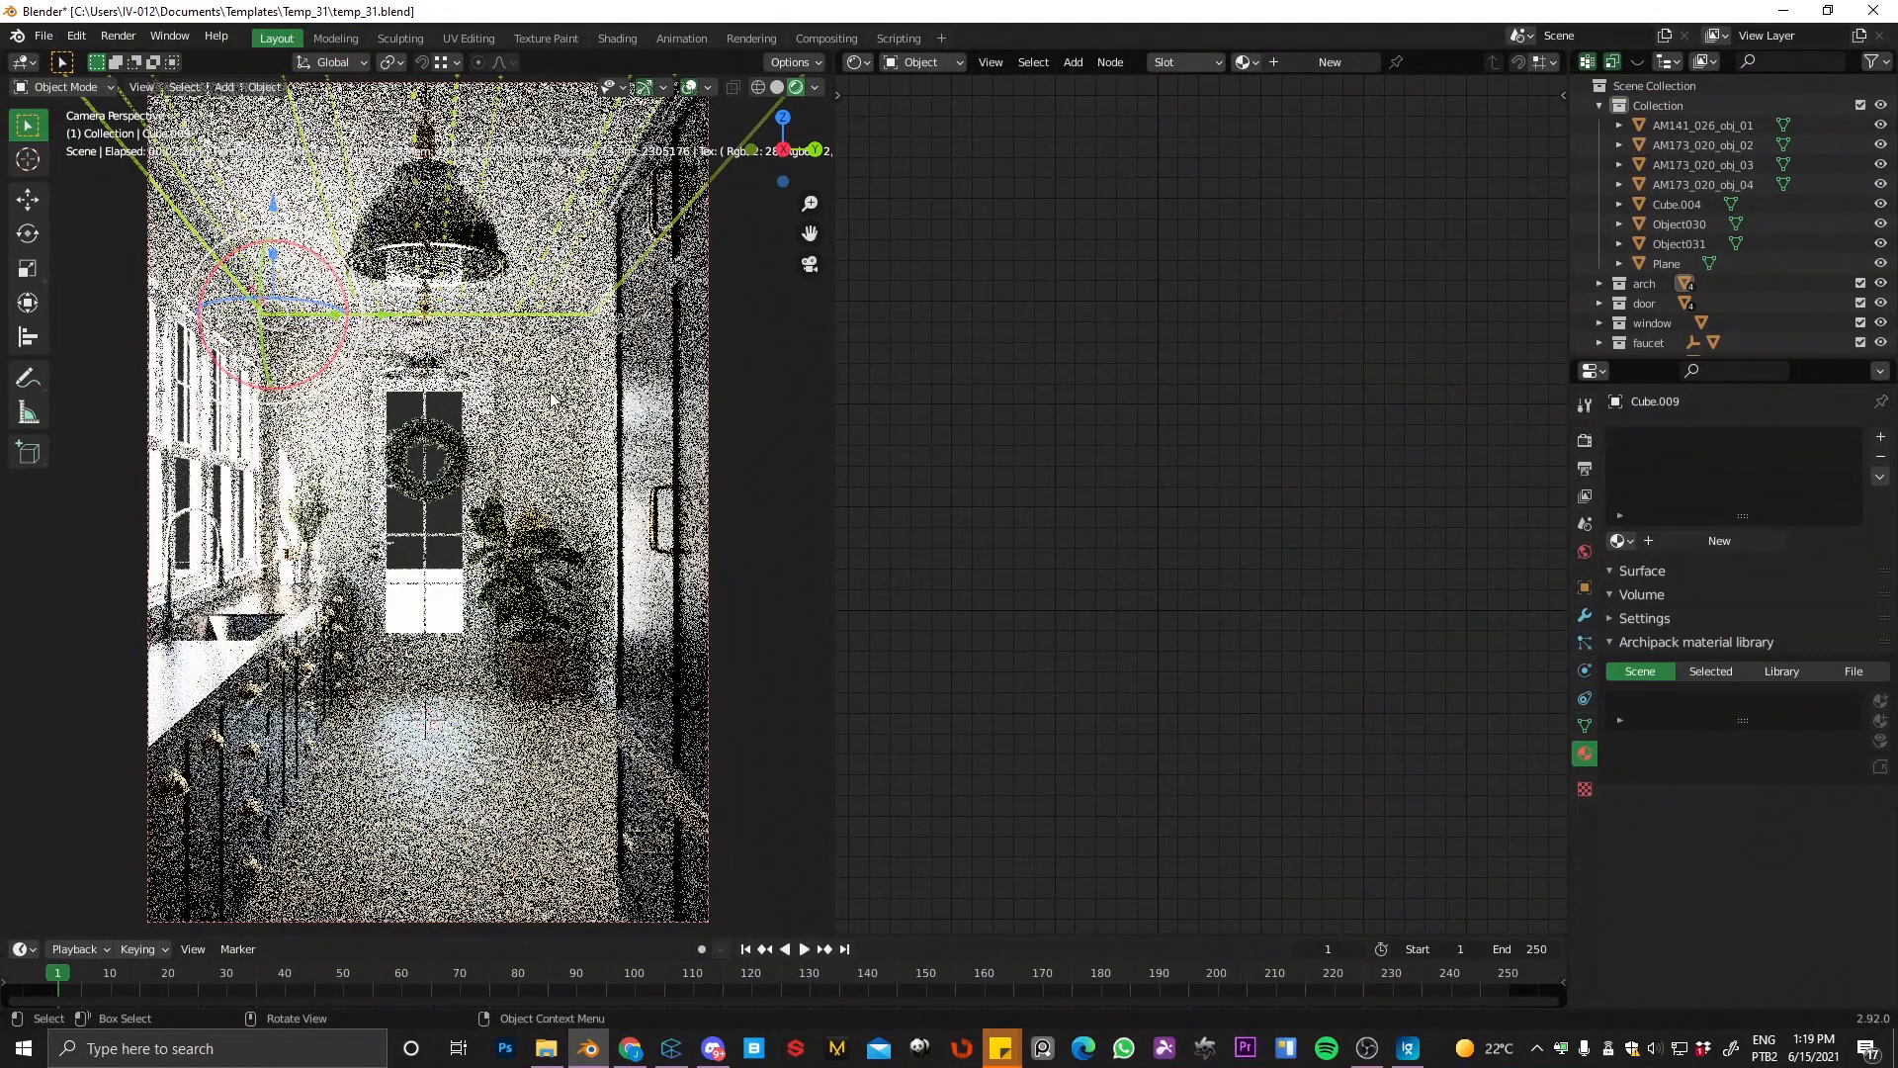
left_click(486, 405)
double_click(1686, 443)
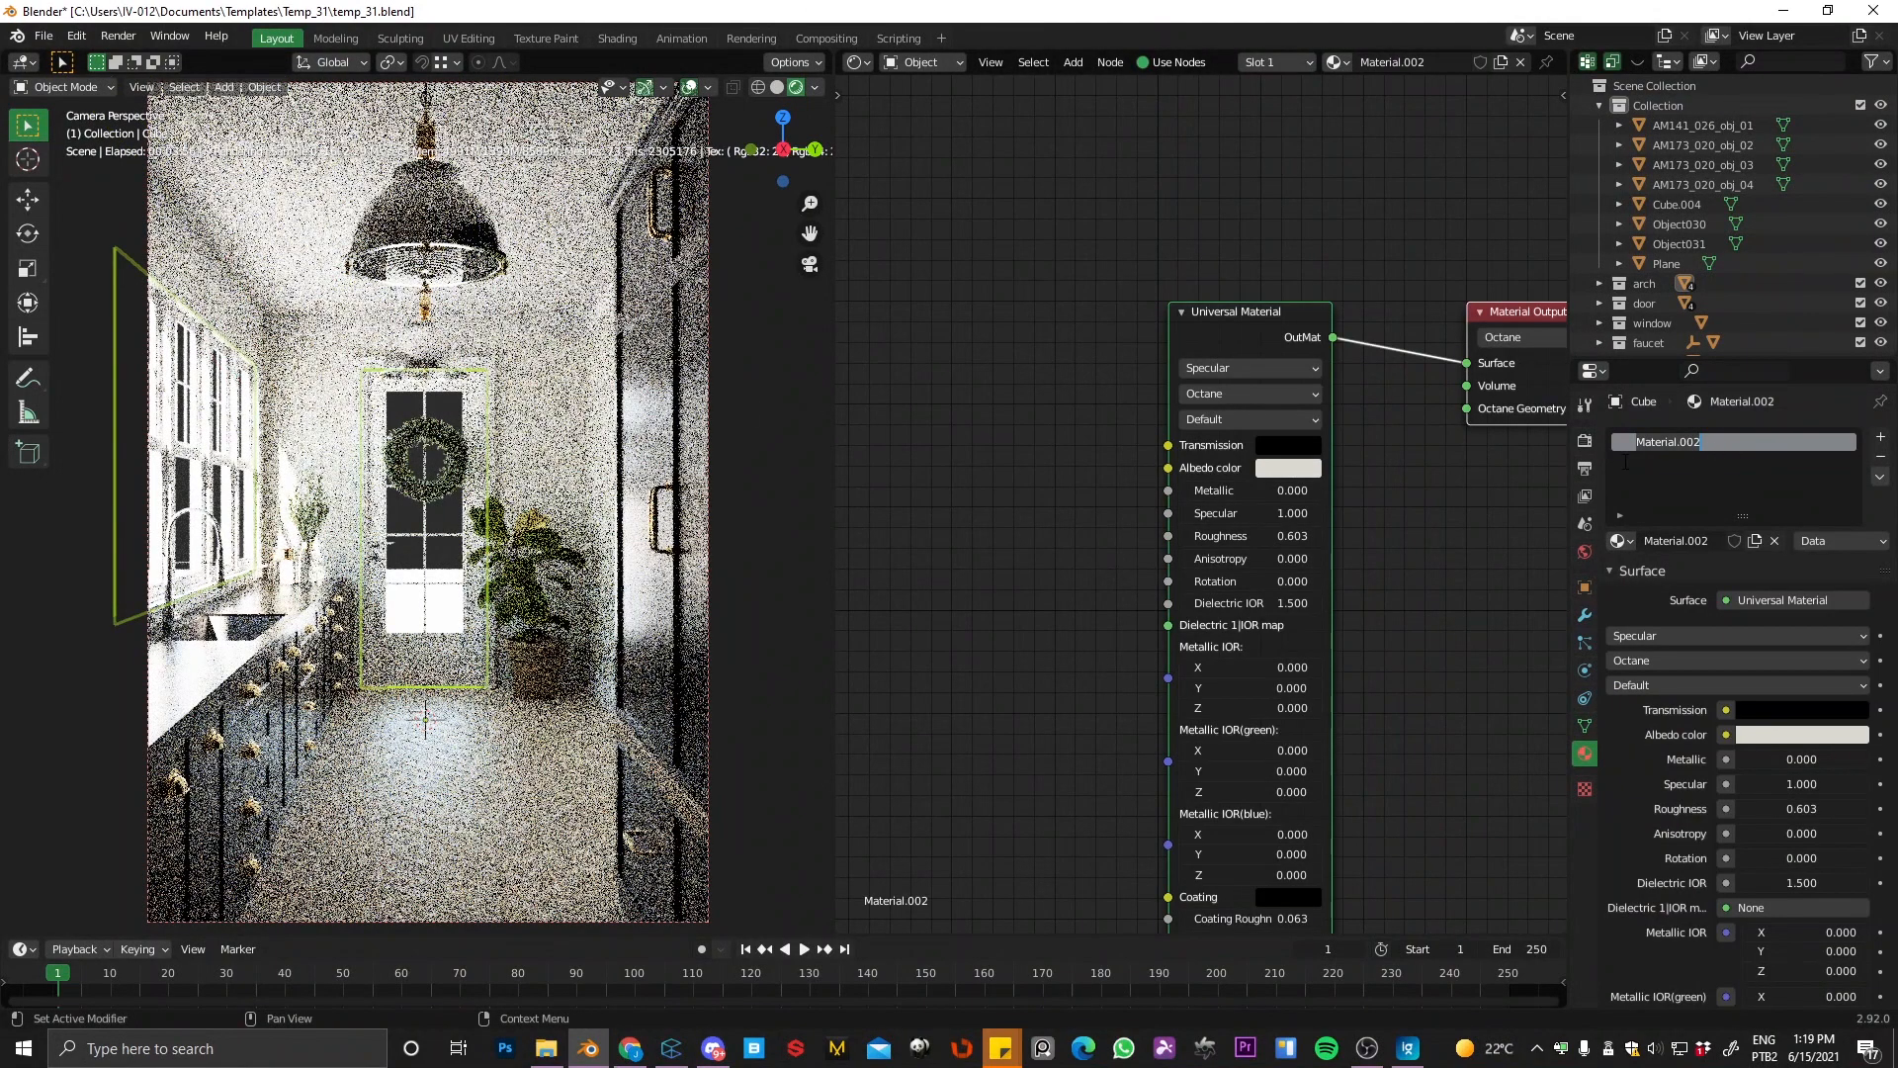
type("wall")
key("Return")
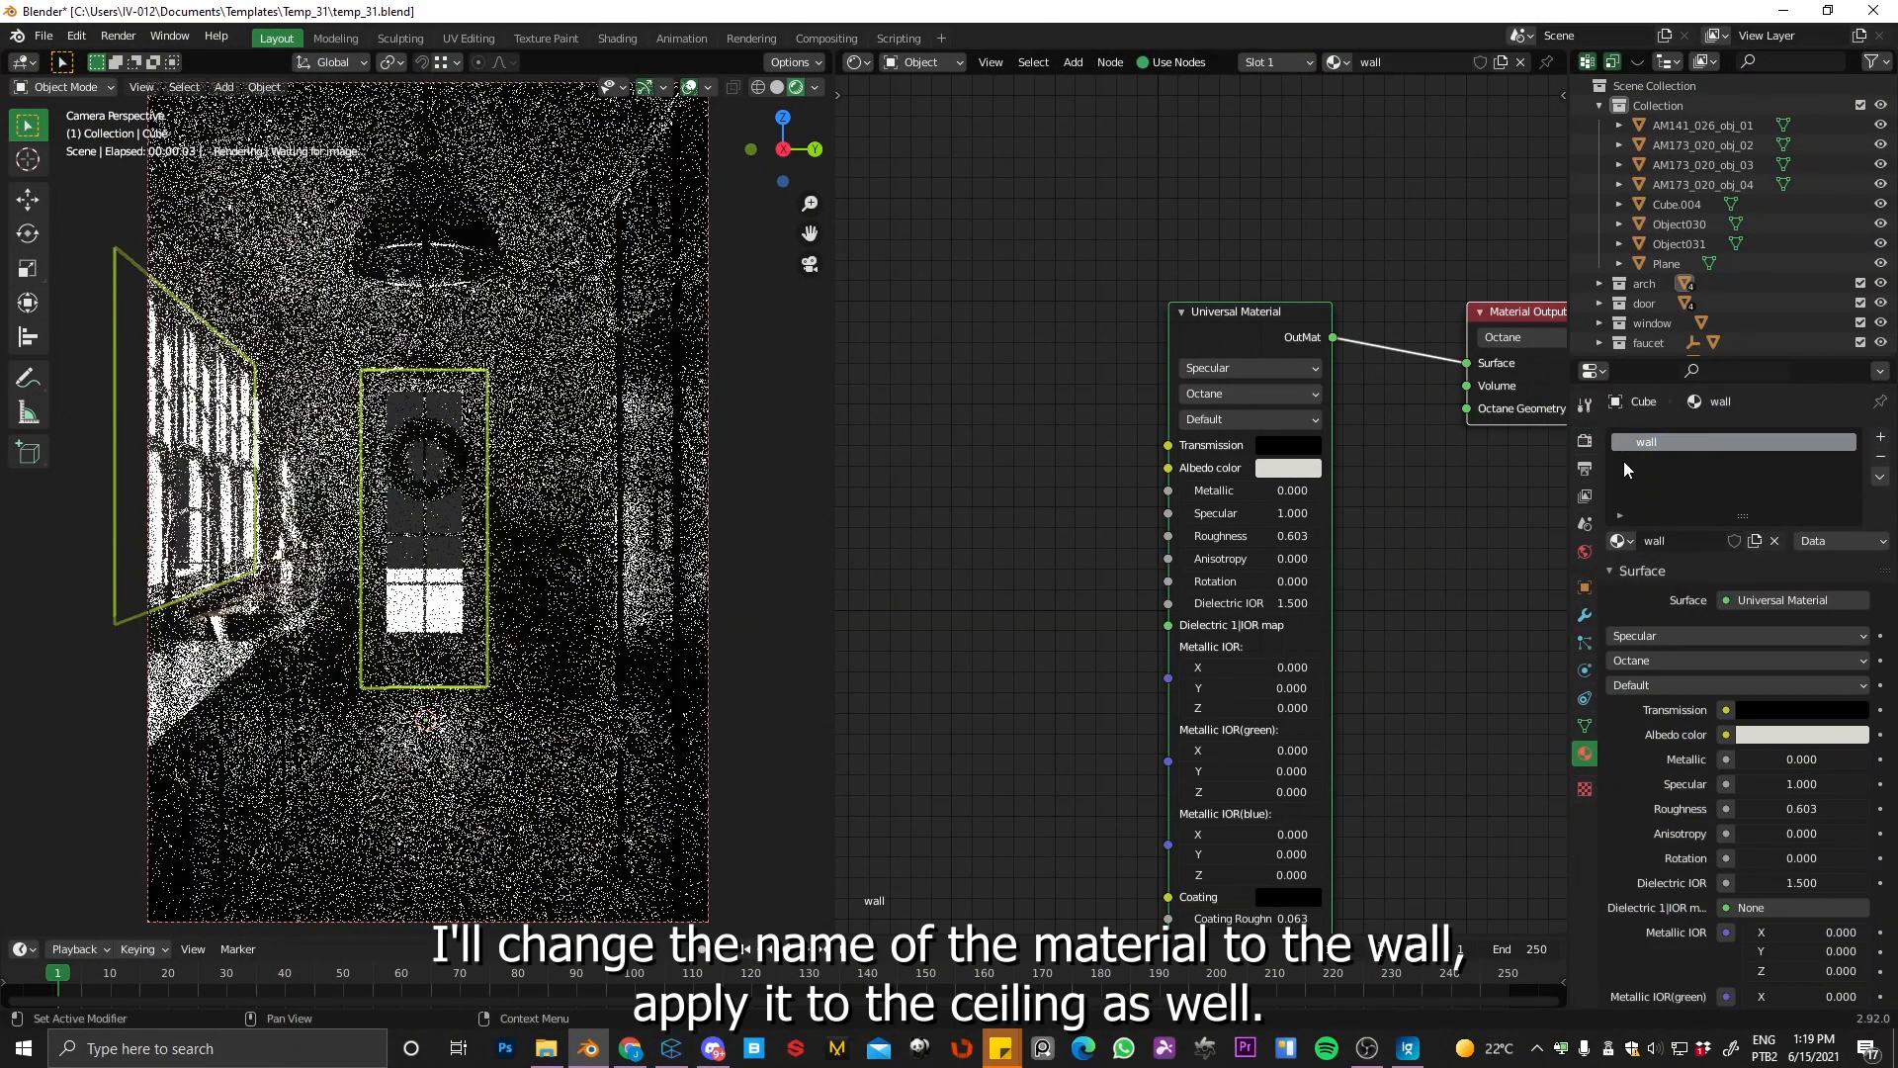
Step: Assign the existing wall material to the ceiling object
left_click(324, 295)
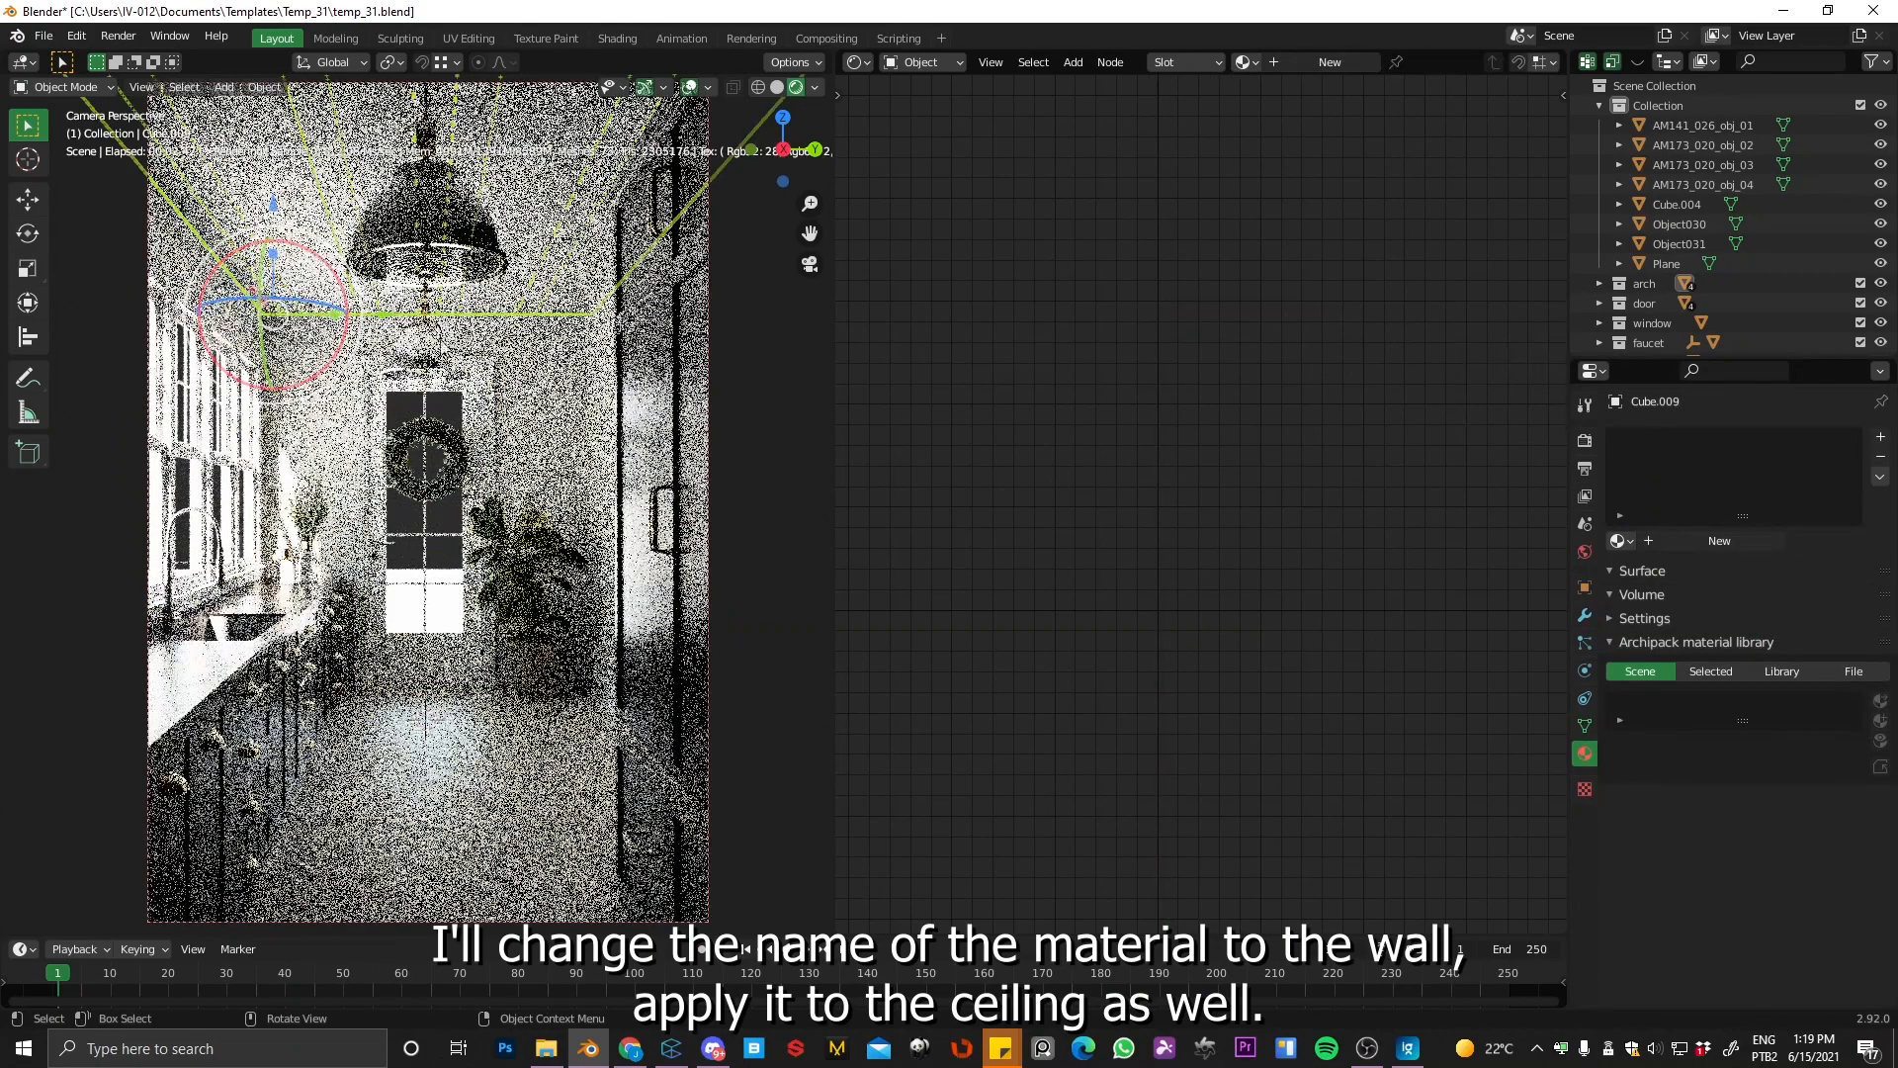
left_click(1620, 542)
type("wal")
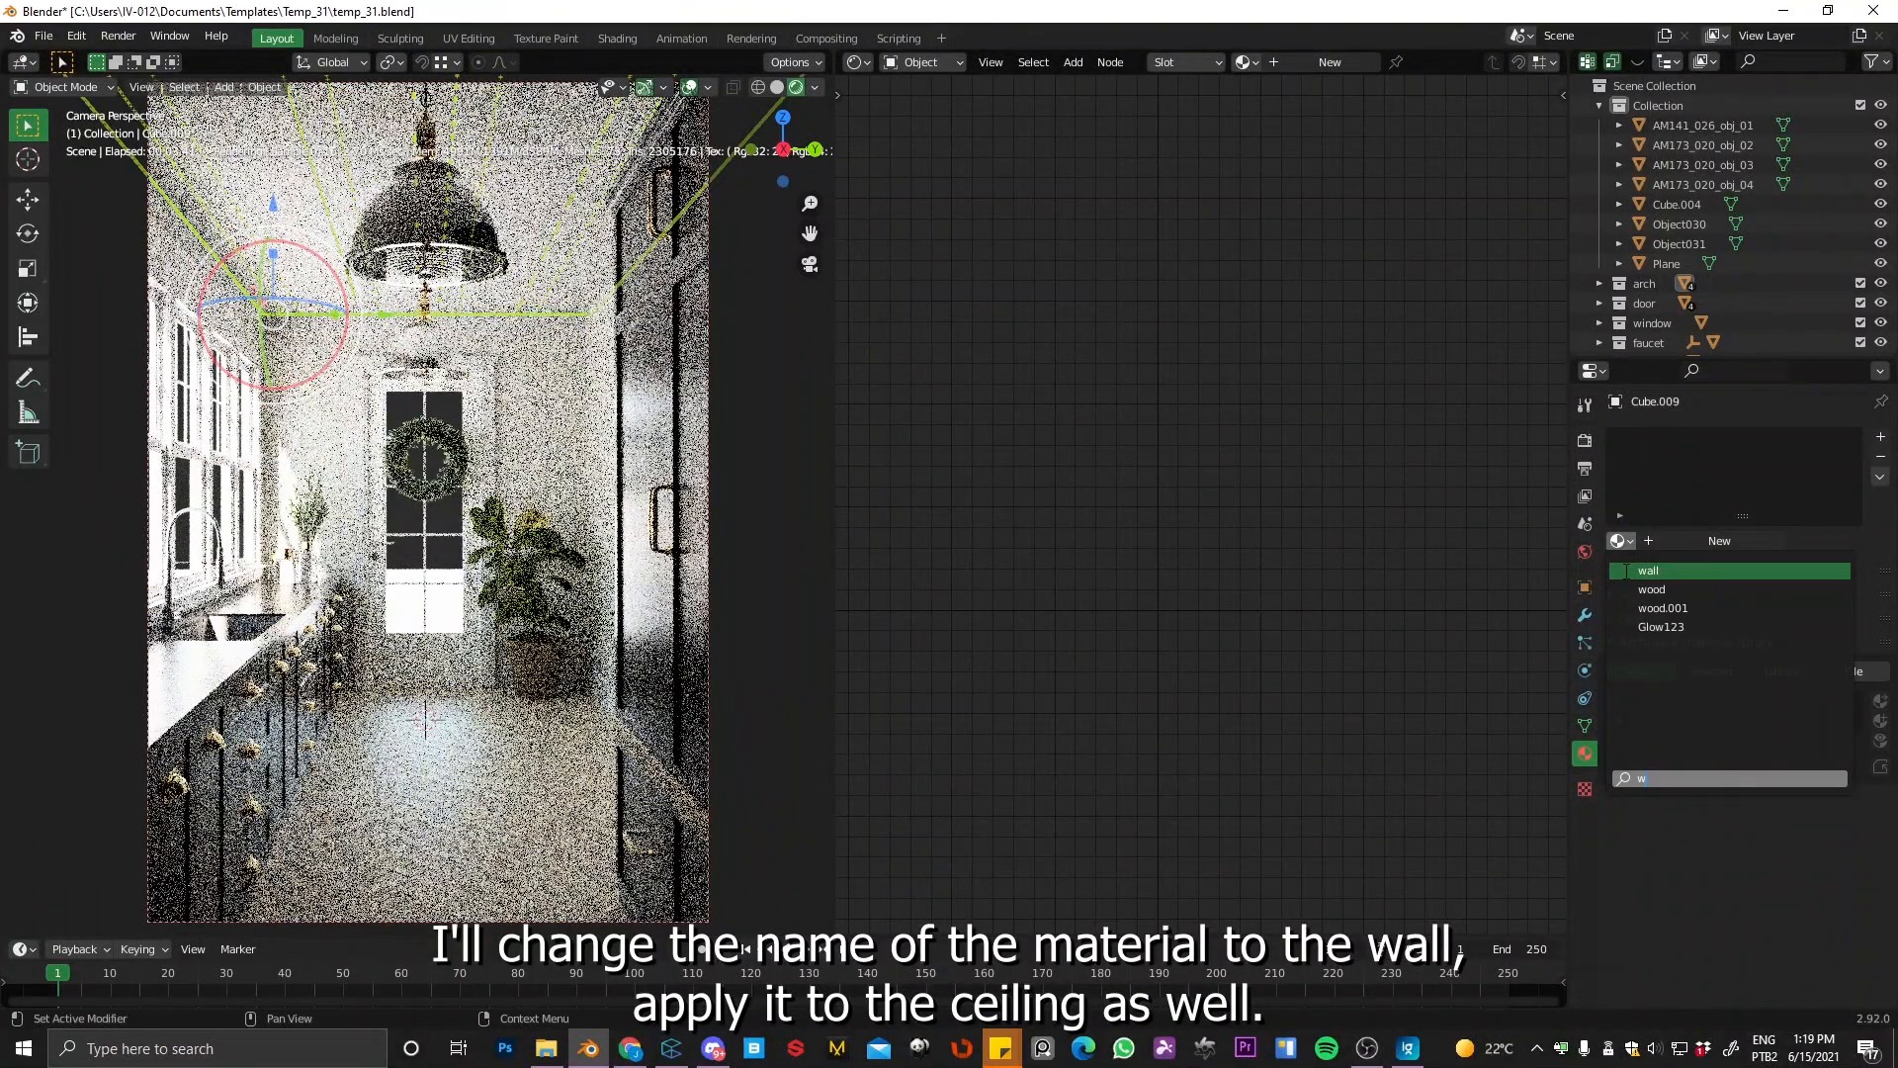
left_click(1624, 571)
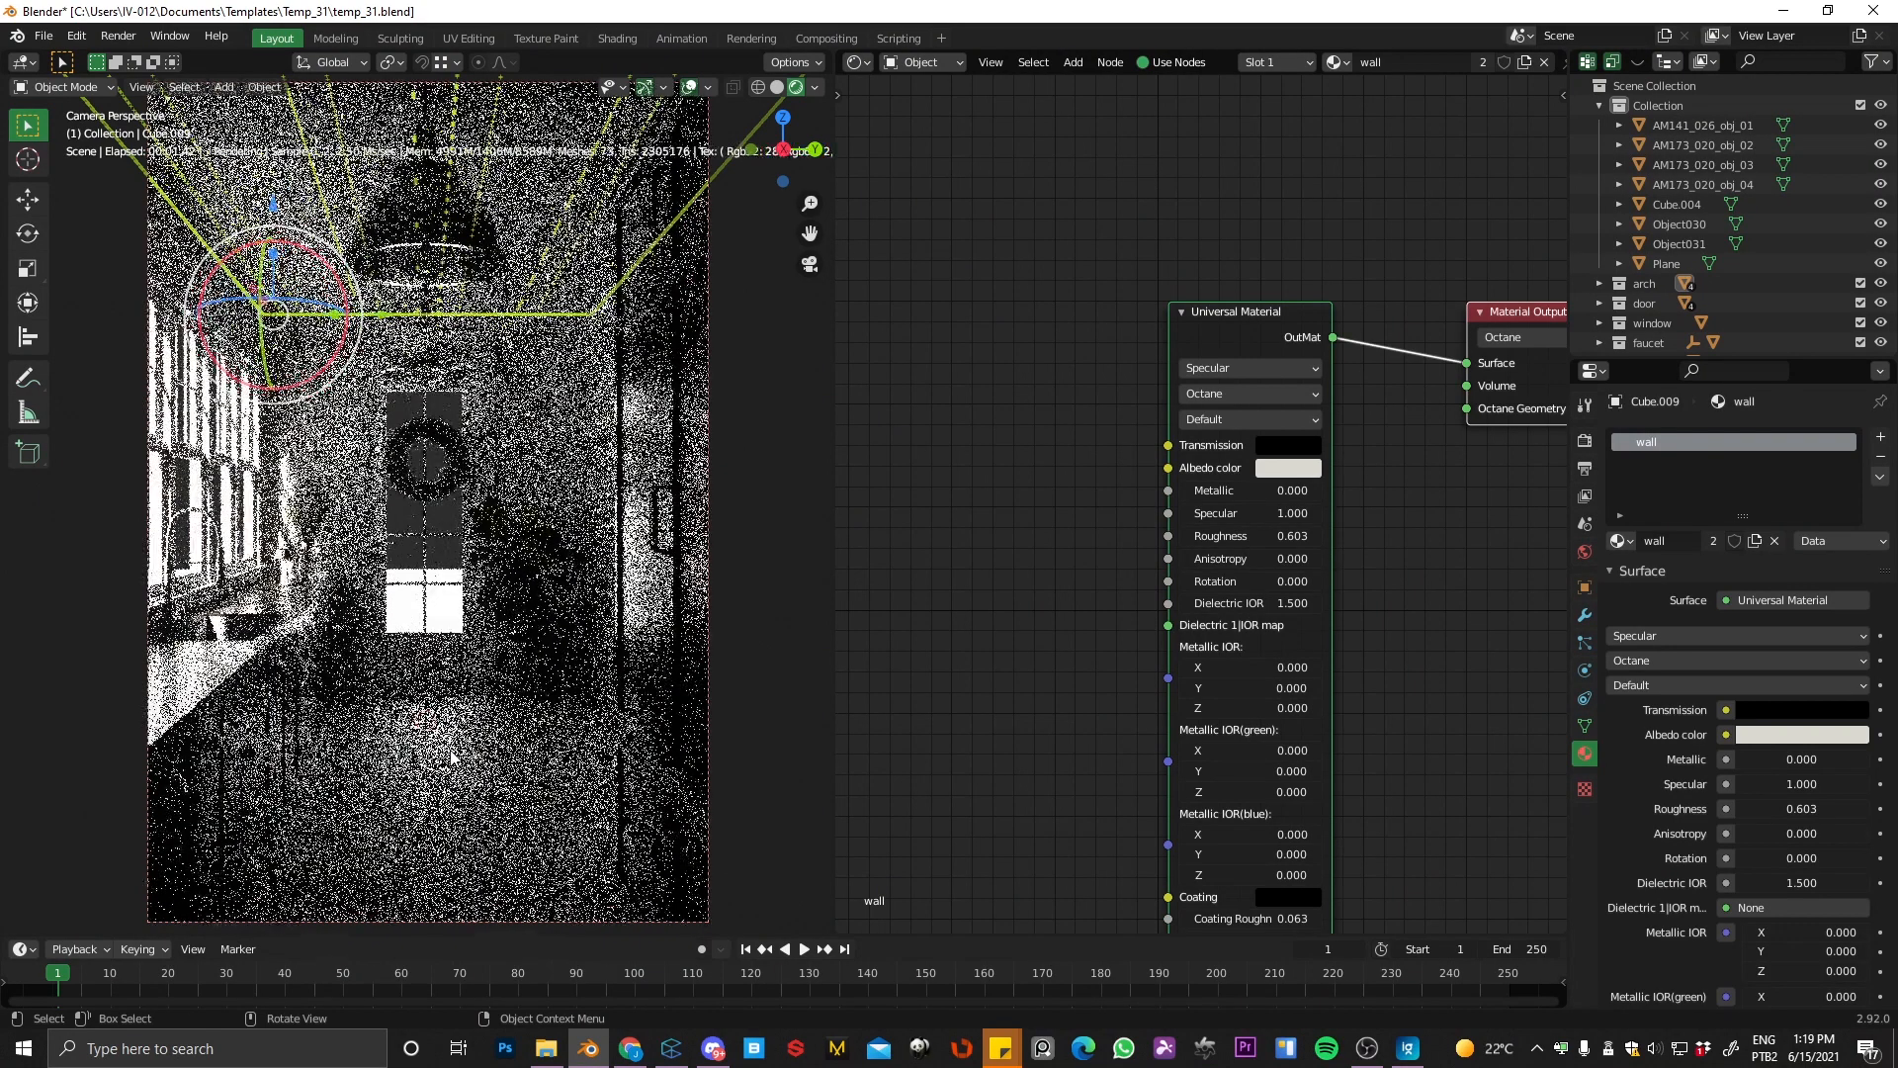
left_click(444, 751)
left_click(598, 431)
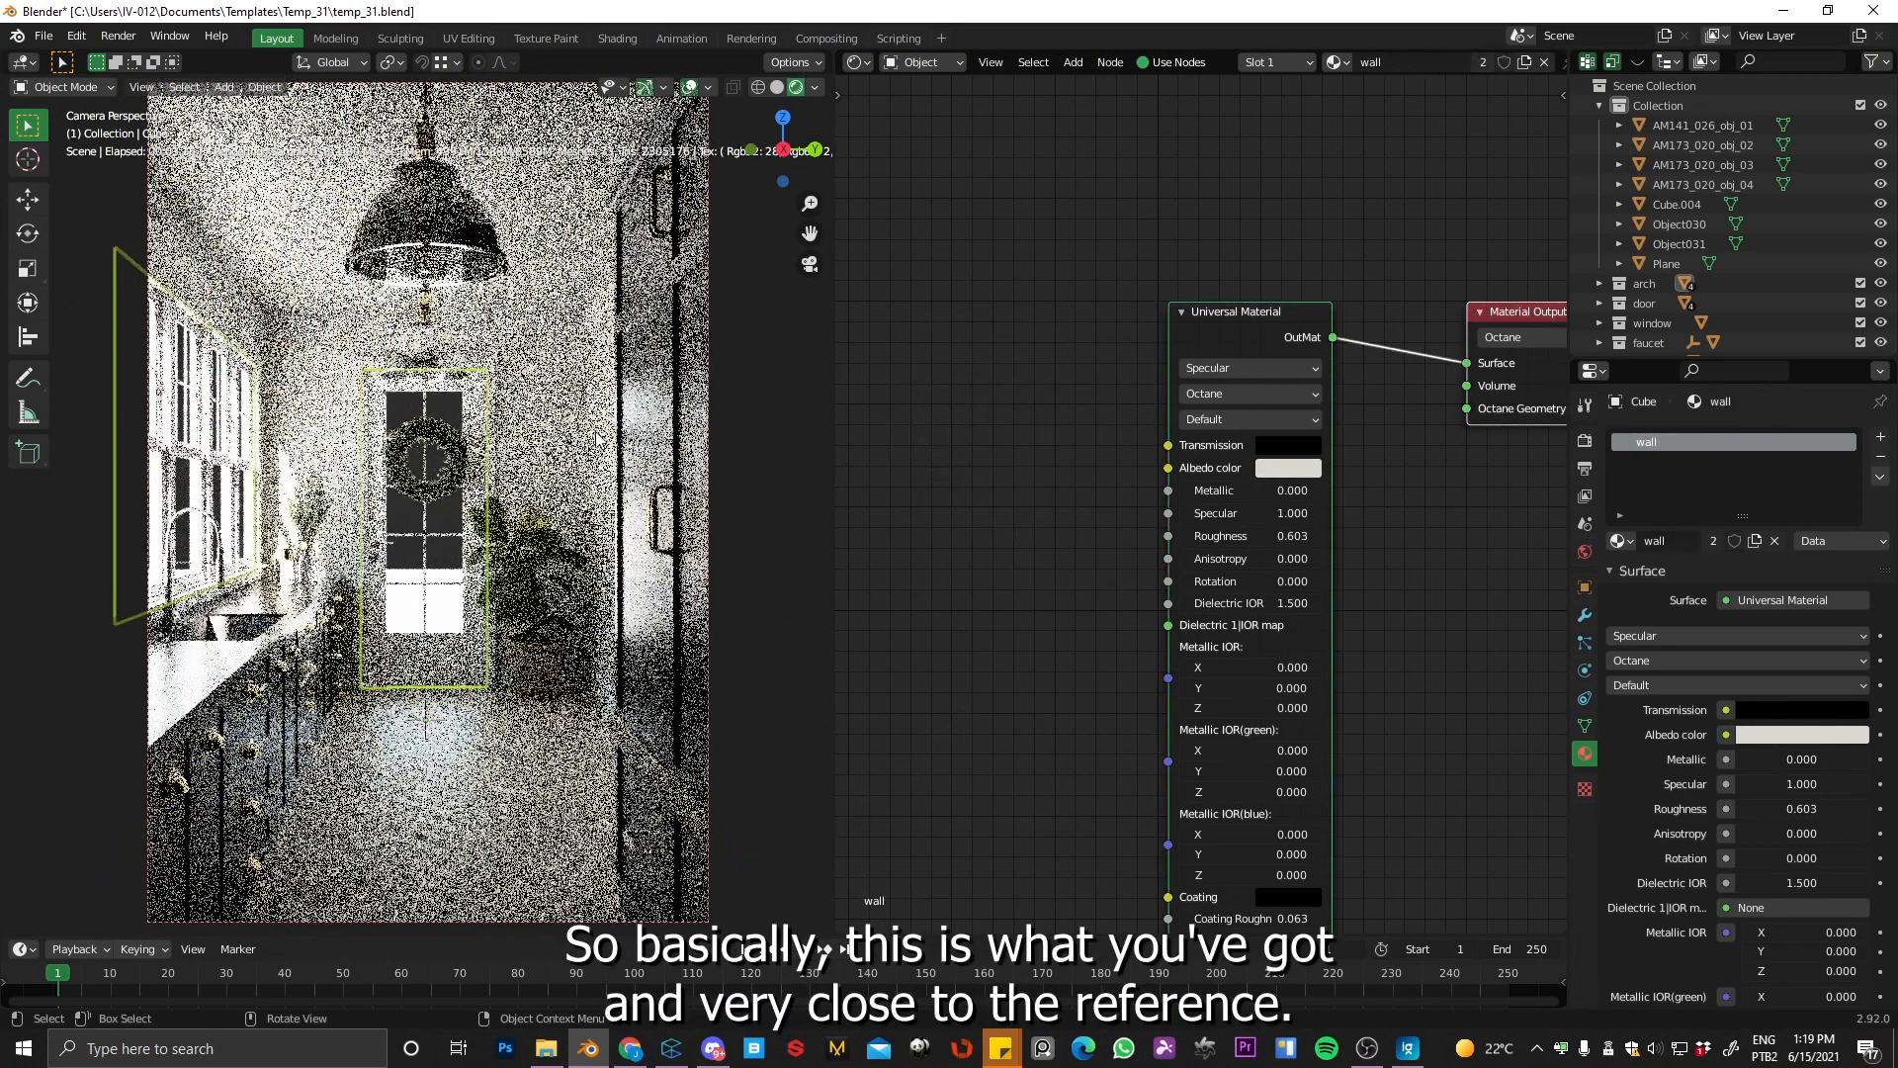